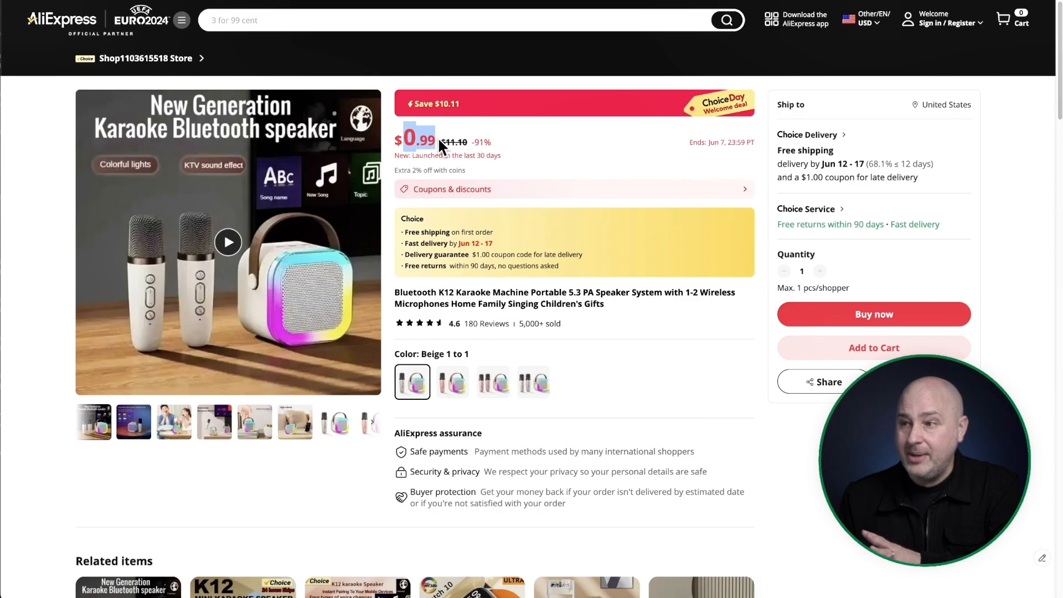
Switch from the AliExpress listing to the Karaoke Fun store and open the Karaoke Fun Machine from its shop.
left_click(439, 140)
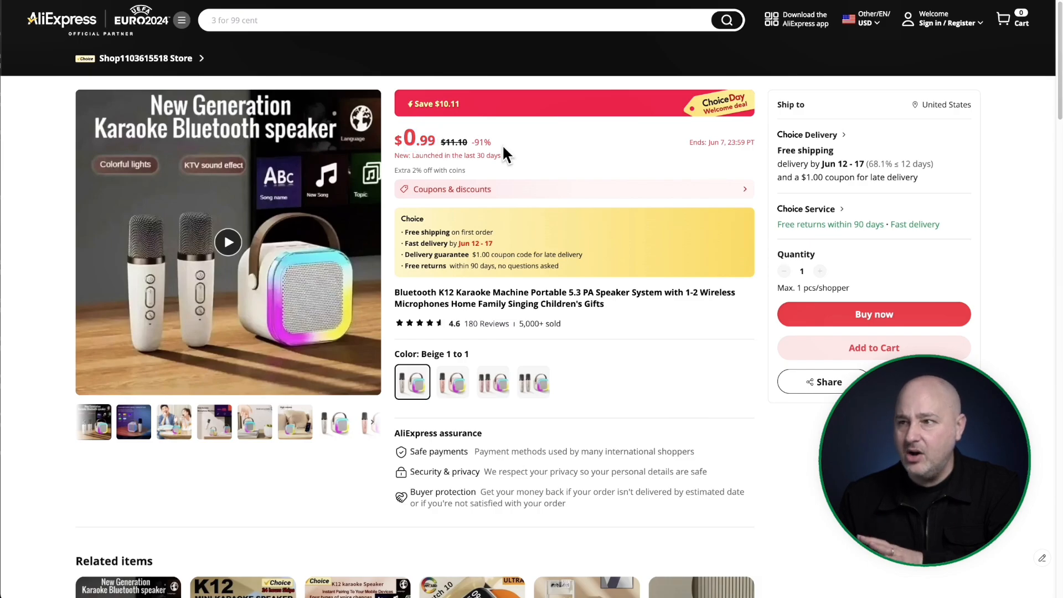
left_click(372, 1)
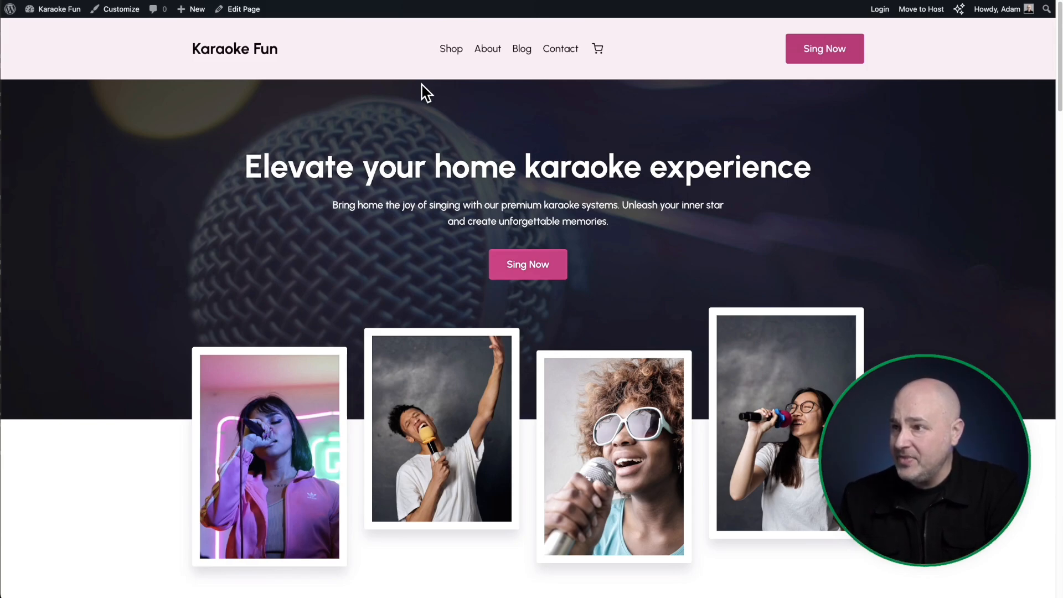
left_click(442, 60)
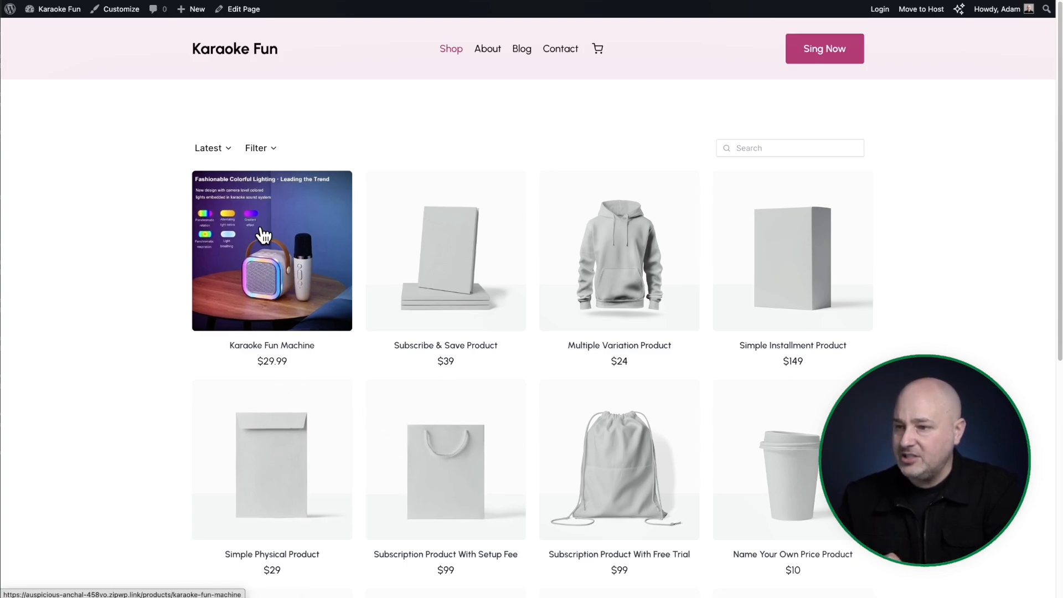
key("ctrl+Tab")
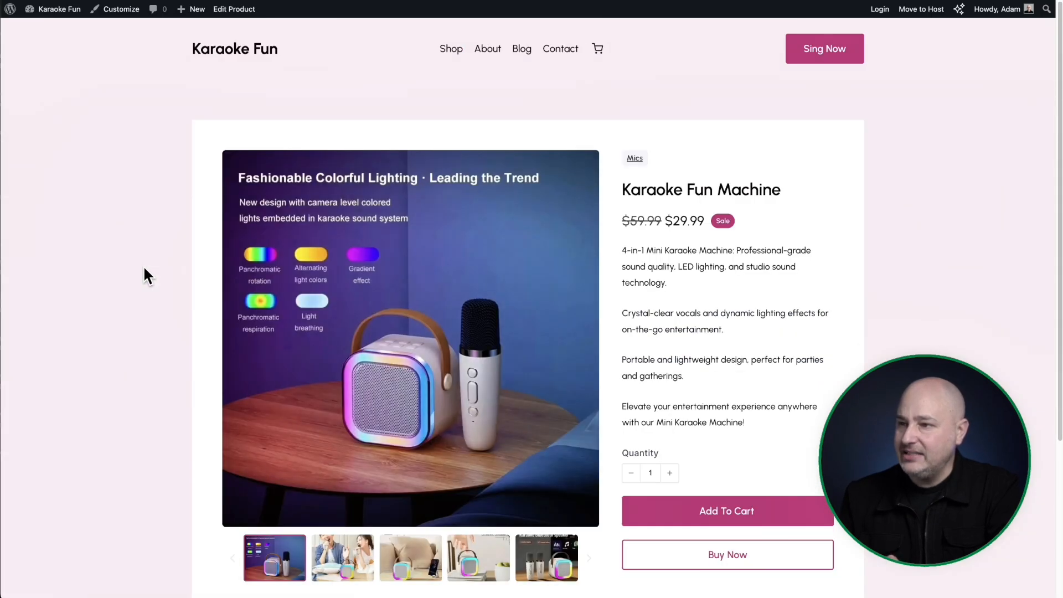
Add one Karaoke Fun Machine to the cart and proceed to checkout.
scroll(144, 265, "down", 2)
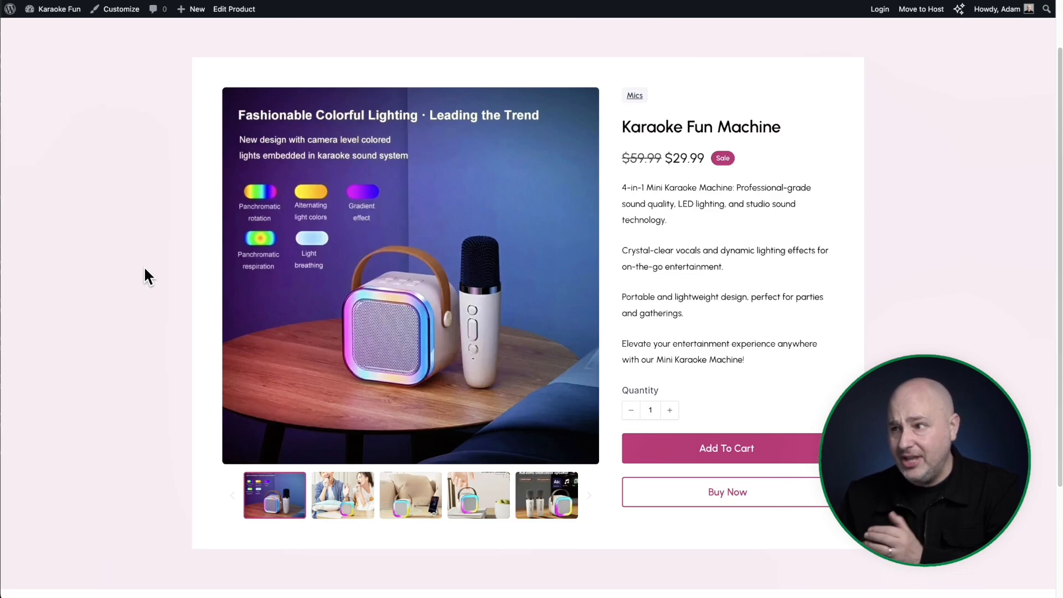
scroll(395, 283, "up", 2)
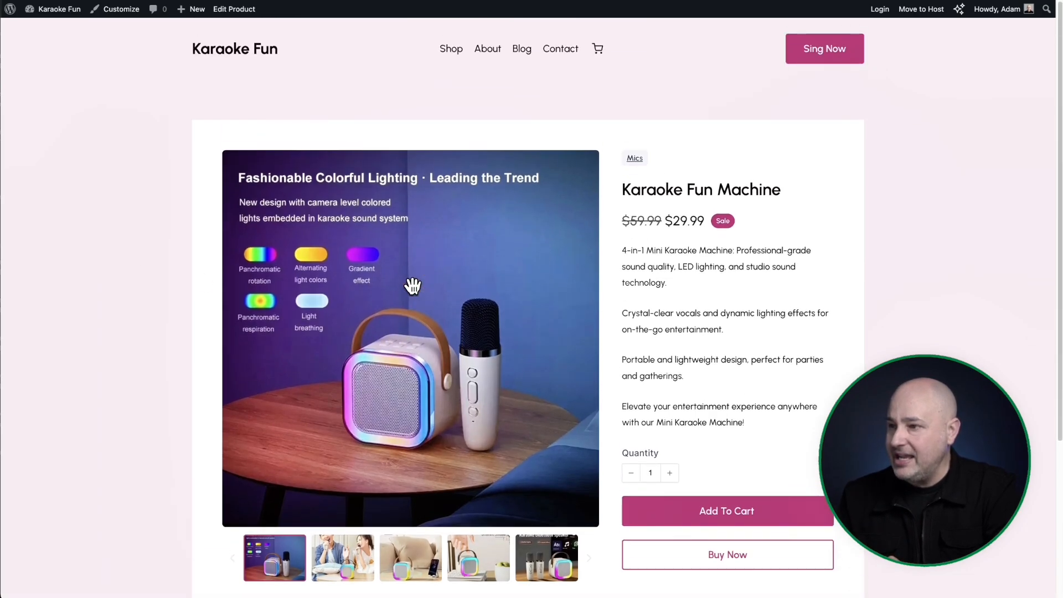
scroll(409, 284, "down", 5)
scroll(410, 281, "up", 2)
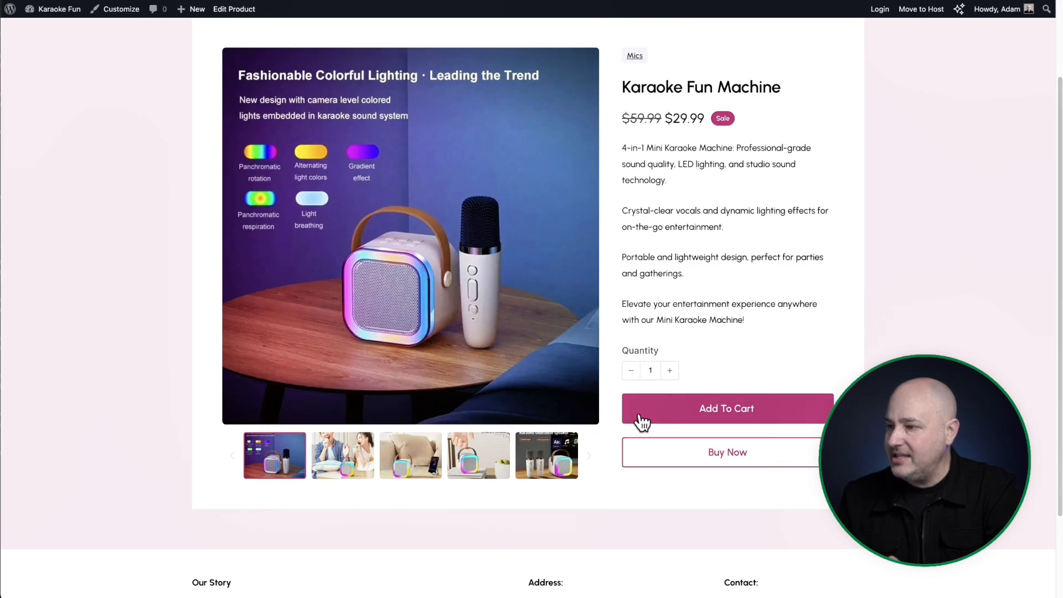
left_click(737, 423)
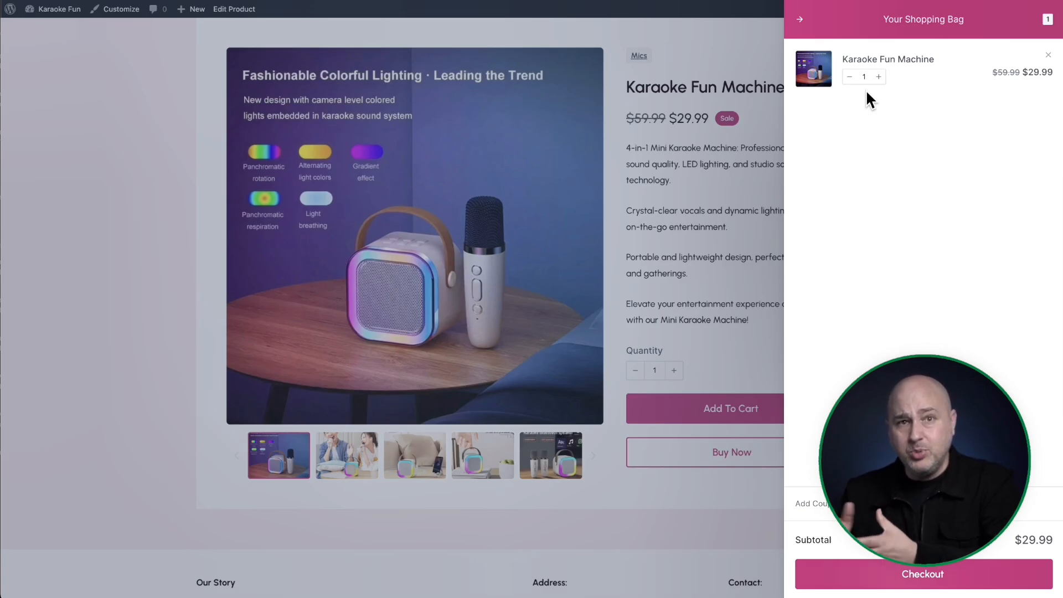
left_click(919, 577)
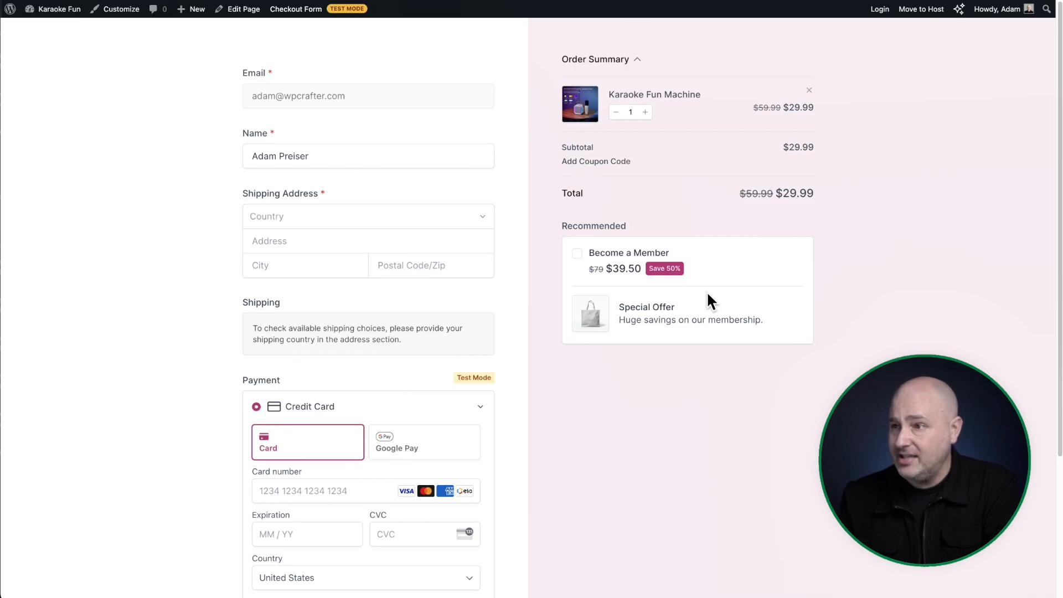
Fill in the shipping address and the payment card details, keep Free Shipping, and submit the purchase.
left_click(386, 259)
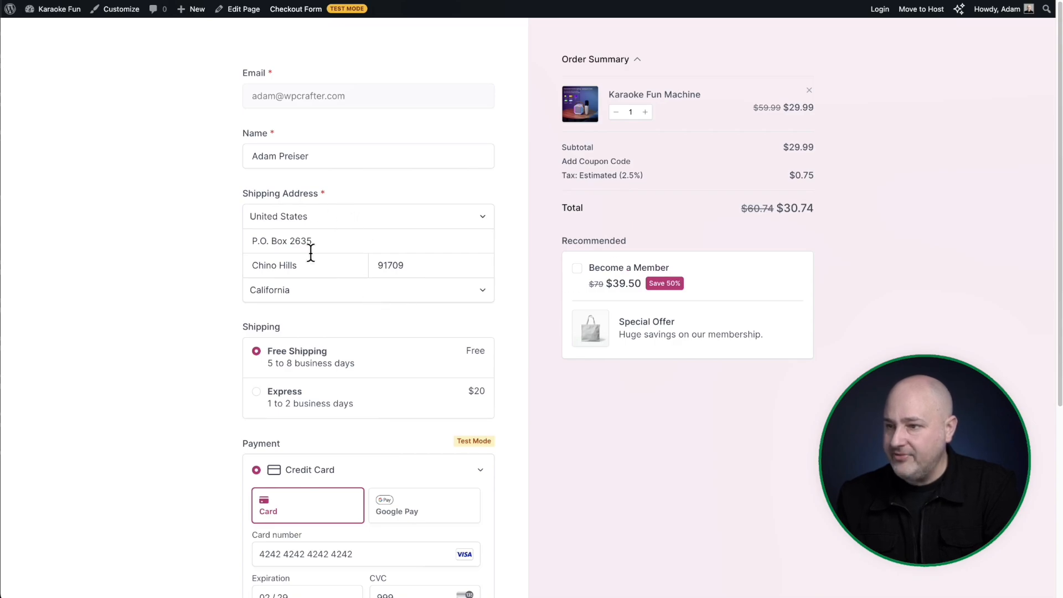
scroll(335, 294, "down", 3)
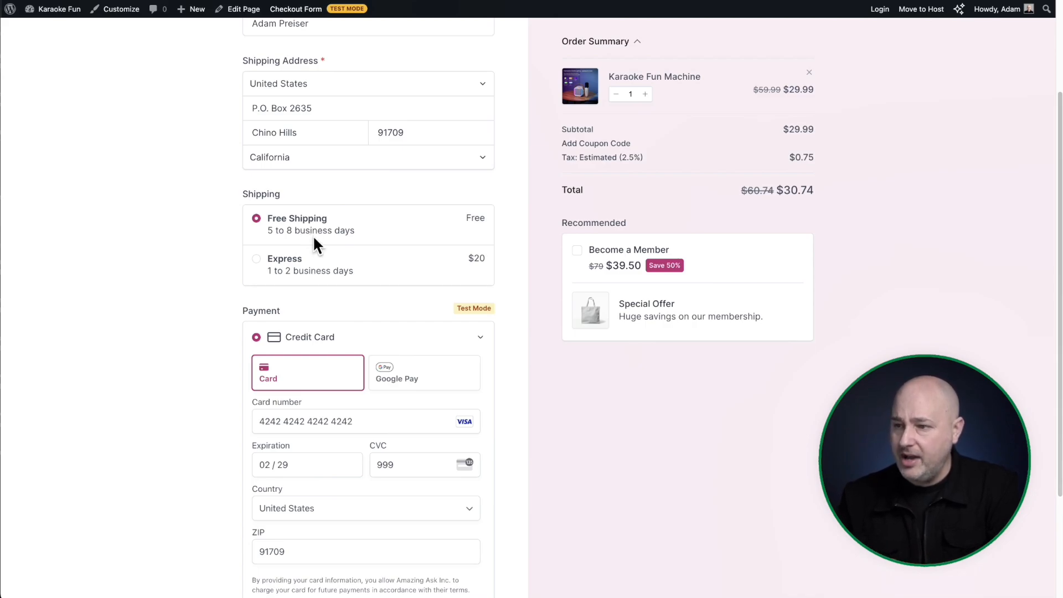
scroll(314, 242, "down", 3)
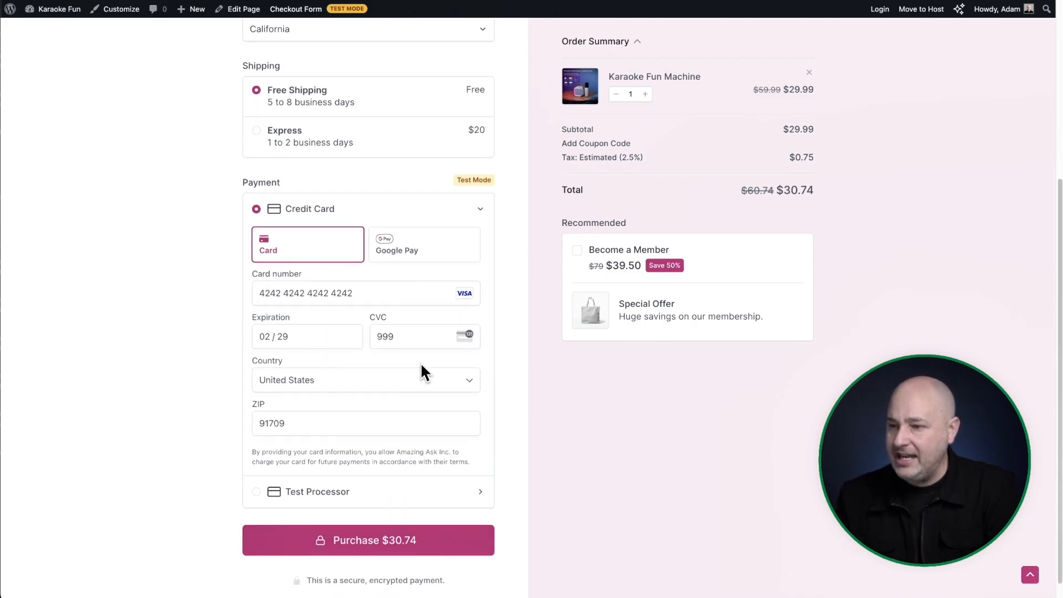
scroll(373, 332, "down", 1)
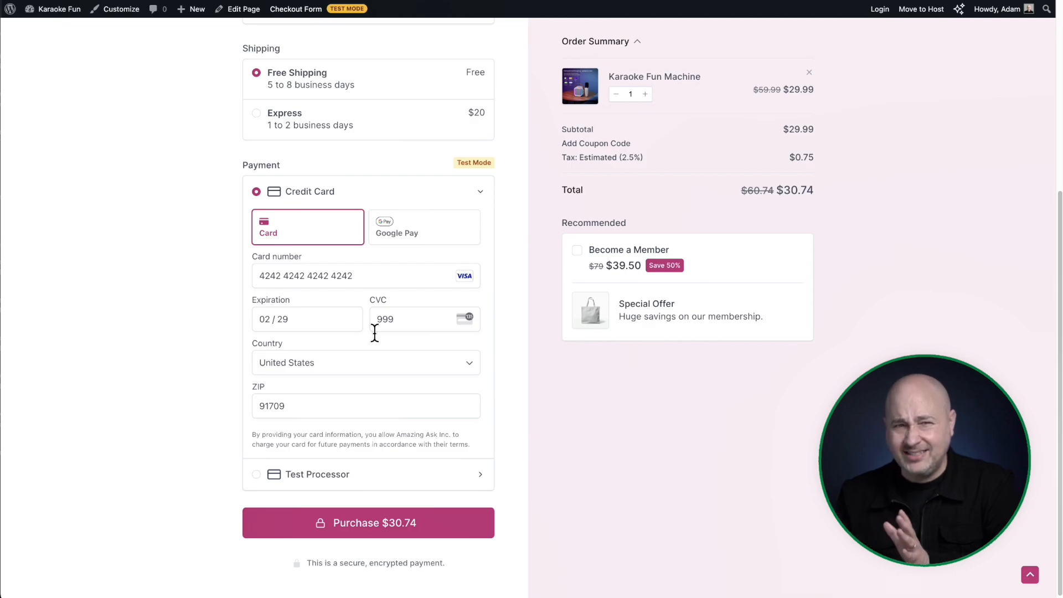
scroll(374, 332, "down", 1)
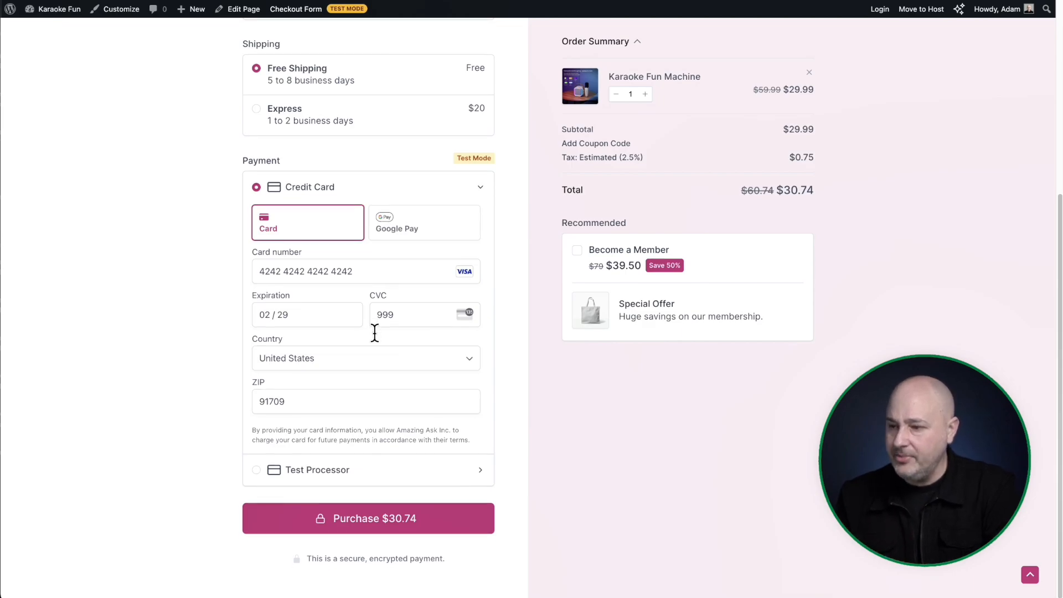
left_click(354, 526)
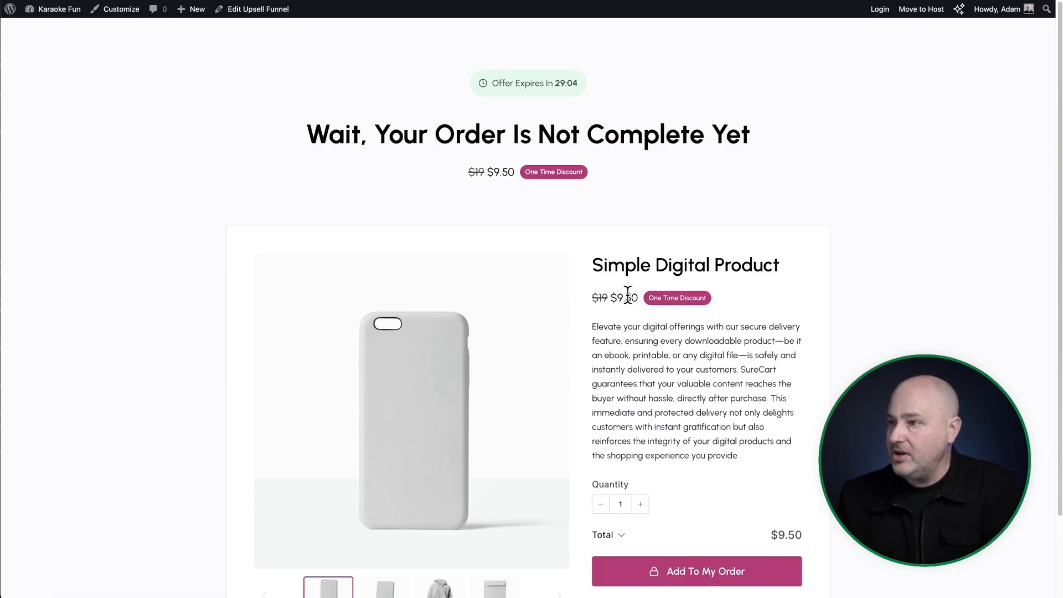
Accept the one-time upsell offer for the Simple Digital Product and continue to the customer dashboard.
left_click_drag(513, 84, 593, 87)
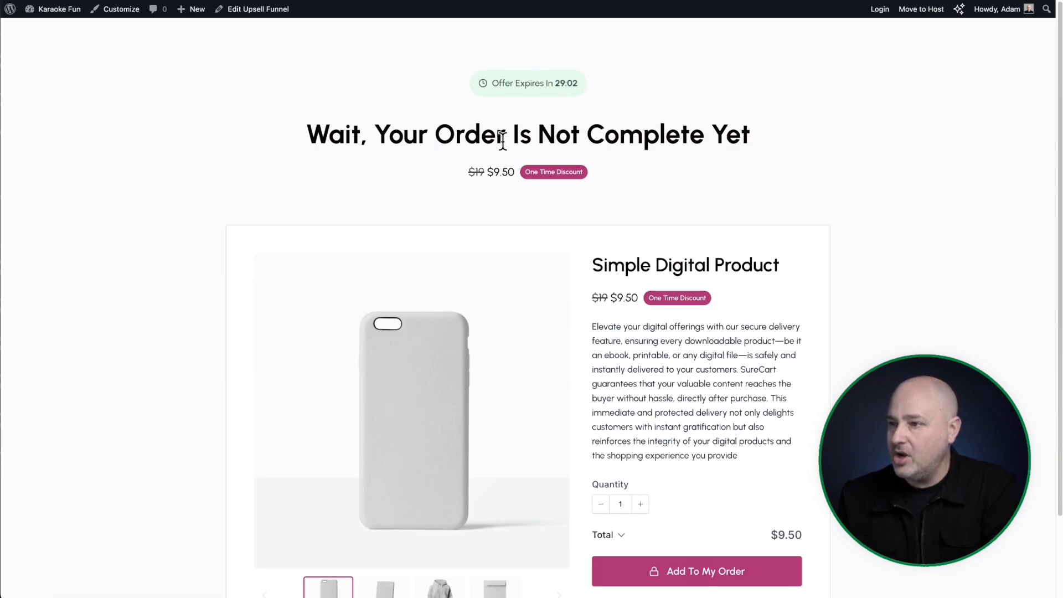
left_click_drag(306, 138, 813, 148)
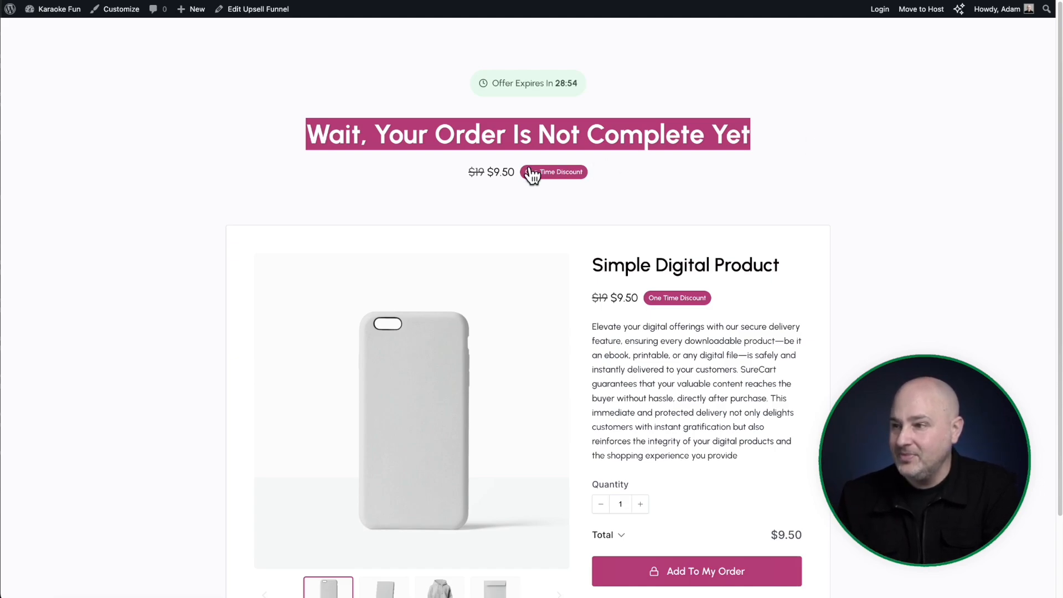
left_click_drag(466, 172, 577, 177)
left_click(632, 168)
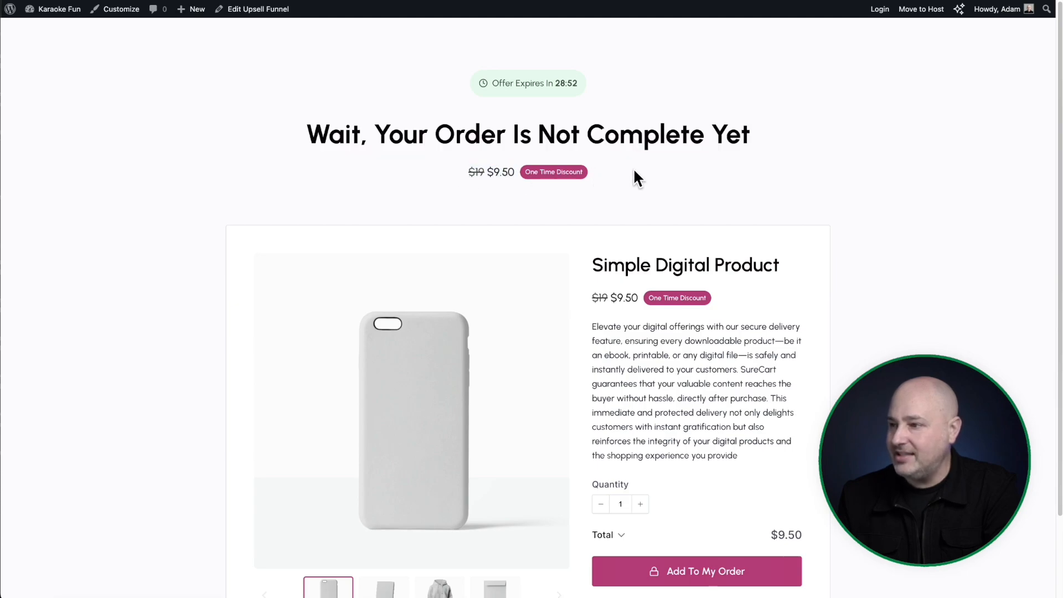
scroll(633, 168, "down", 2)
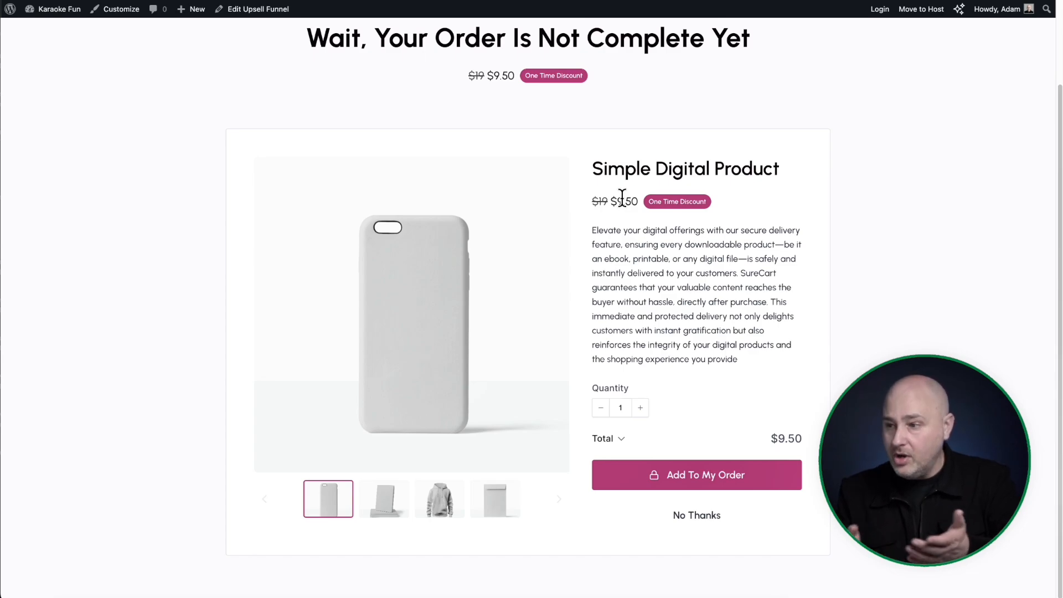
left_click(696, 479)
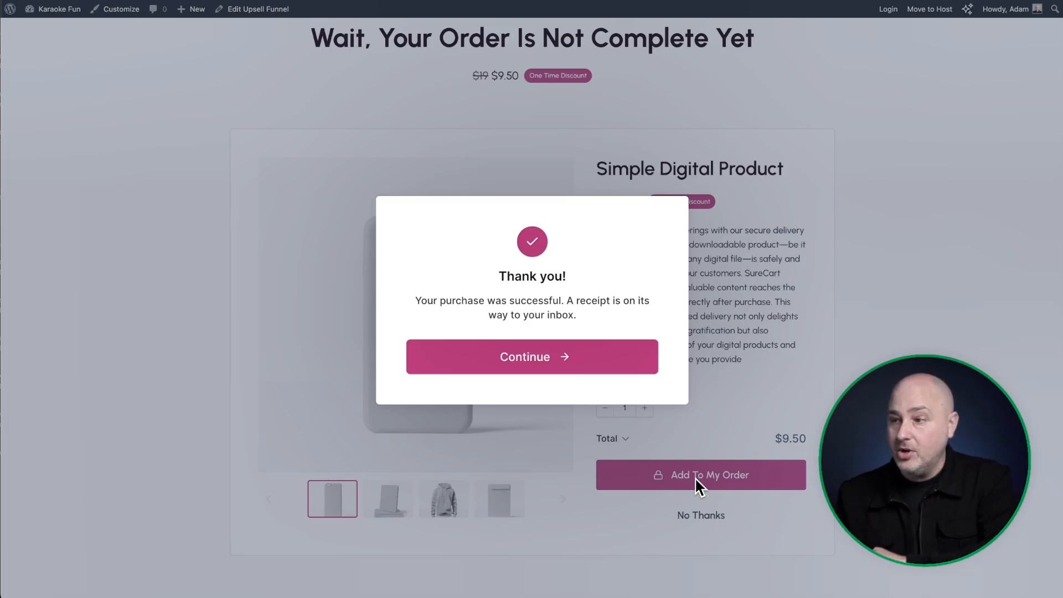
left_click(532, 357)
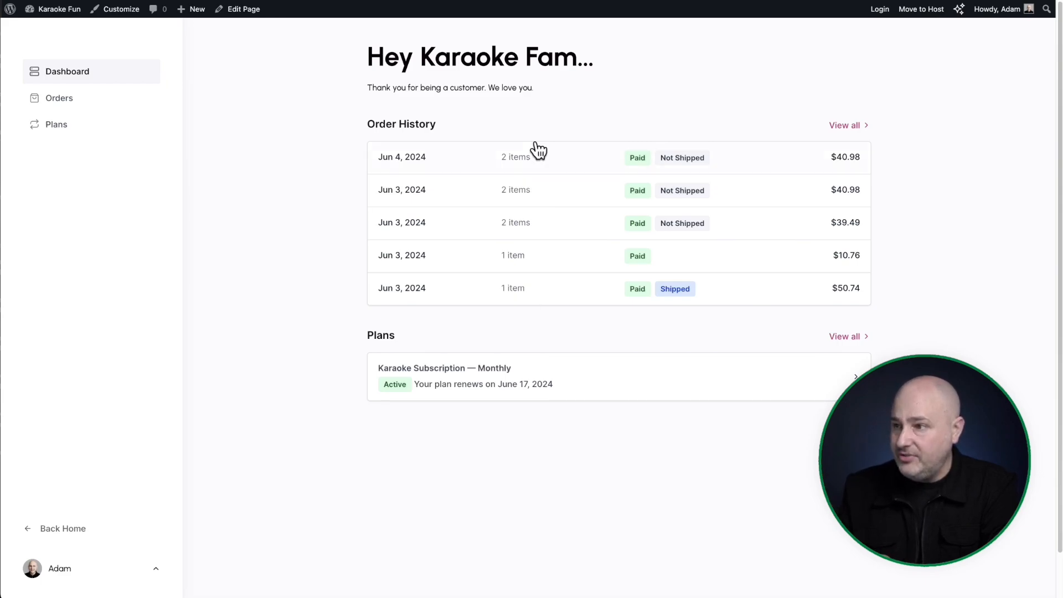
Open the Jun 4, 2024 order, check the Simple Digital Product and its bundle discount, and return to the dashboard.
left_click(477, 159)
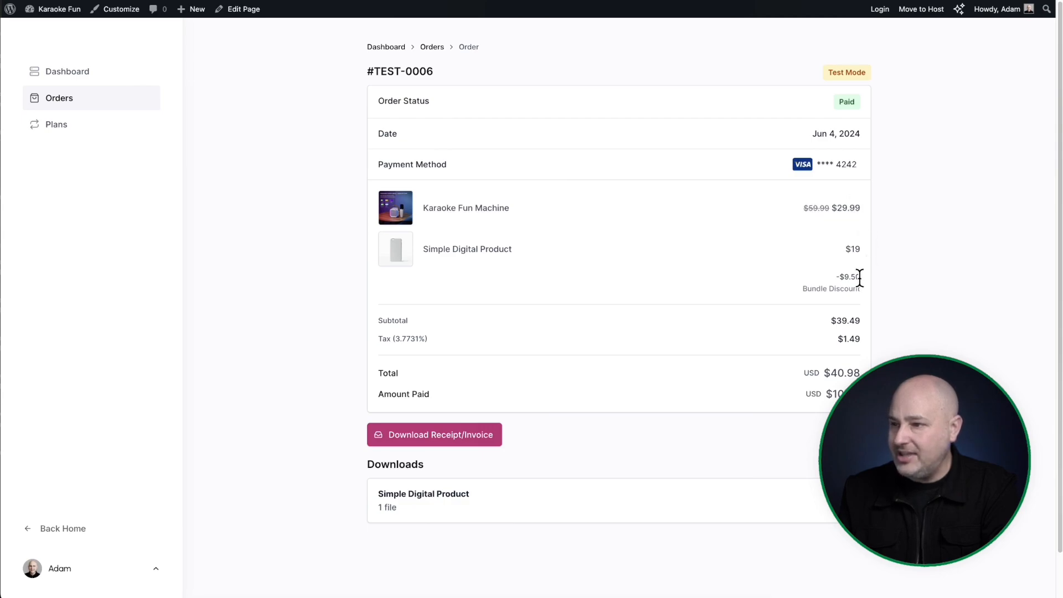
left_click_drag(858, 277, 821, 276)
left_click_drag(547, 251, 419, 250)
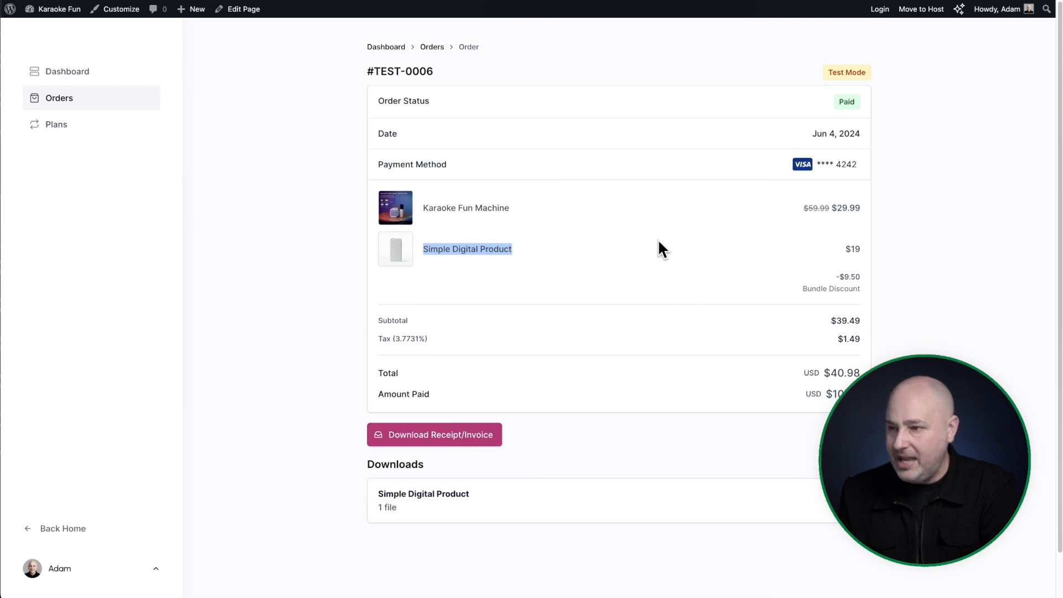
left_click(636, 240)
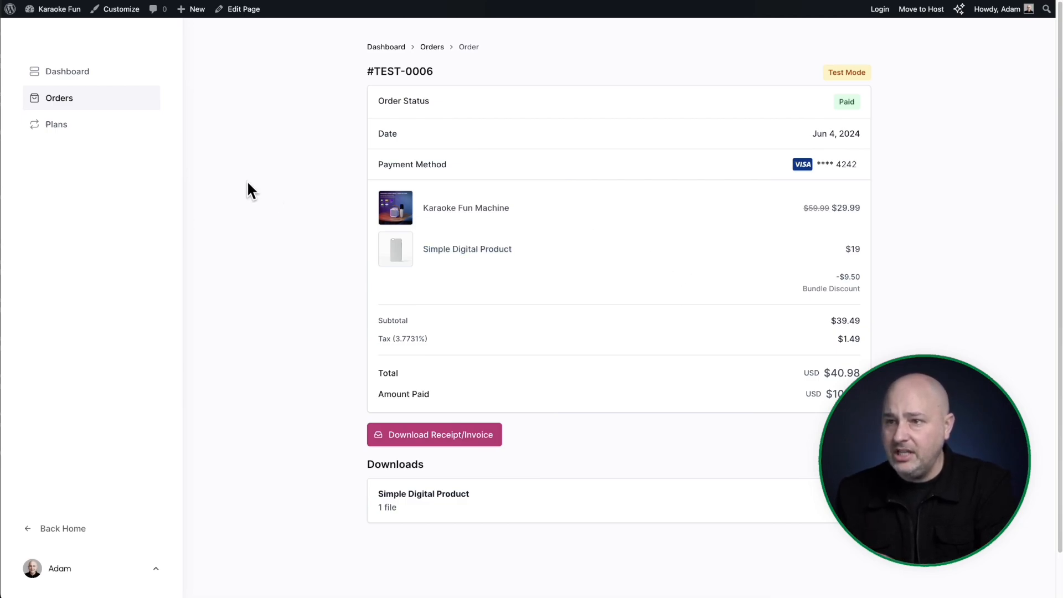
left_click(91, 72)
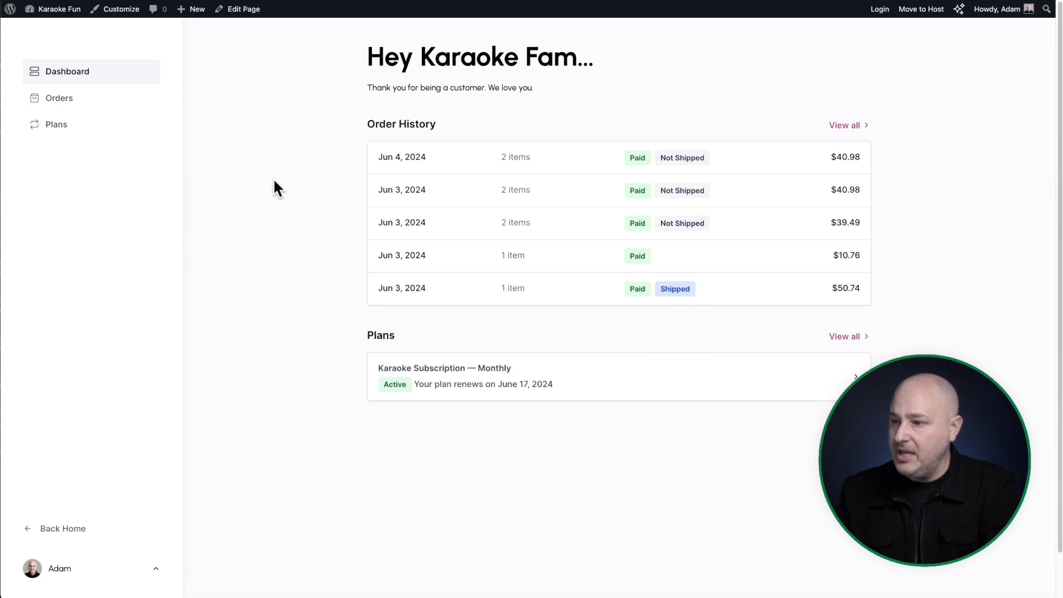
Look over the SureCart home page and its list of selling features.
scroll(274, 187, "down", 1)
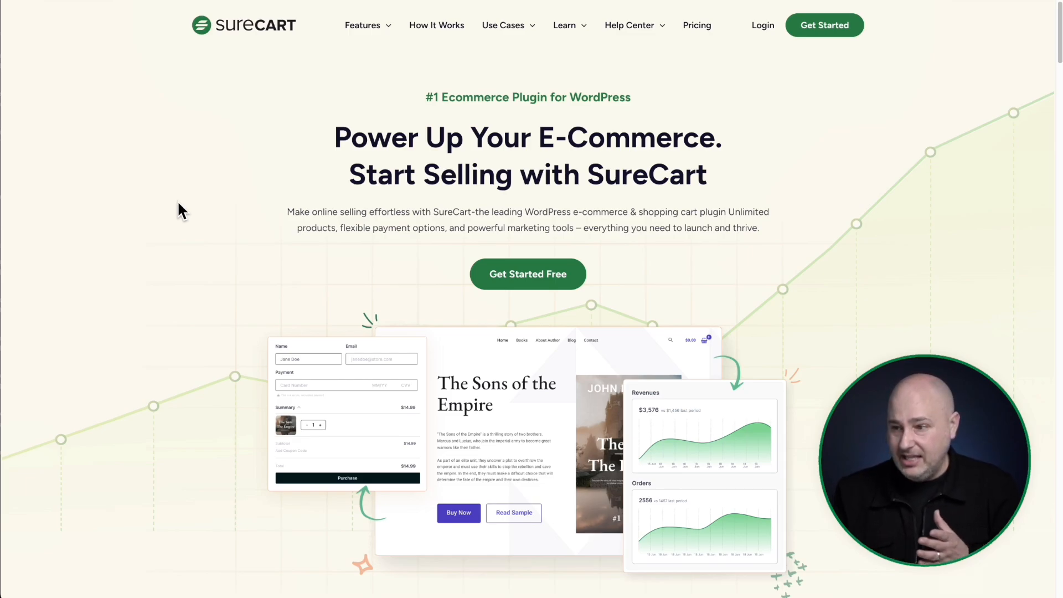
scroll(178, 204, "down", 4)
scroll(181, 203, "down", 1)
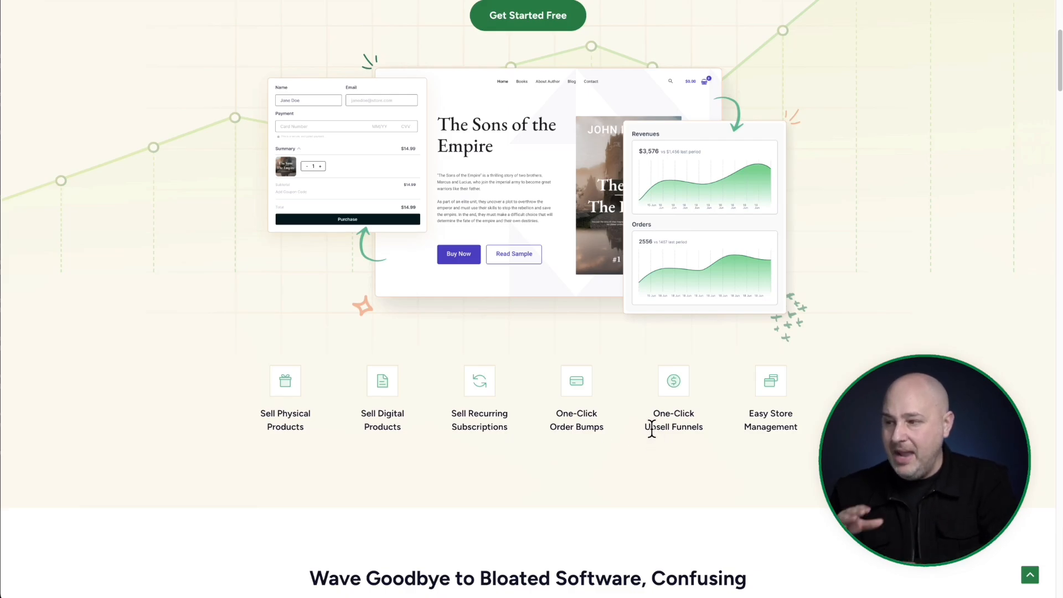
scroll(652, 429, "up", 5)
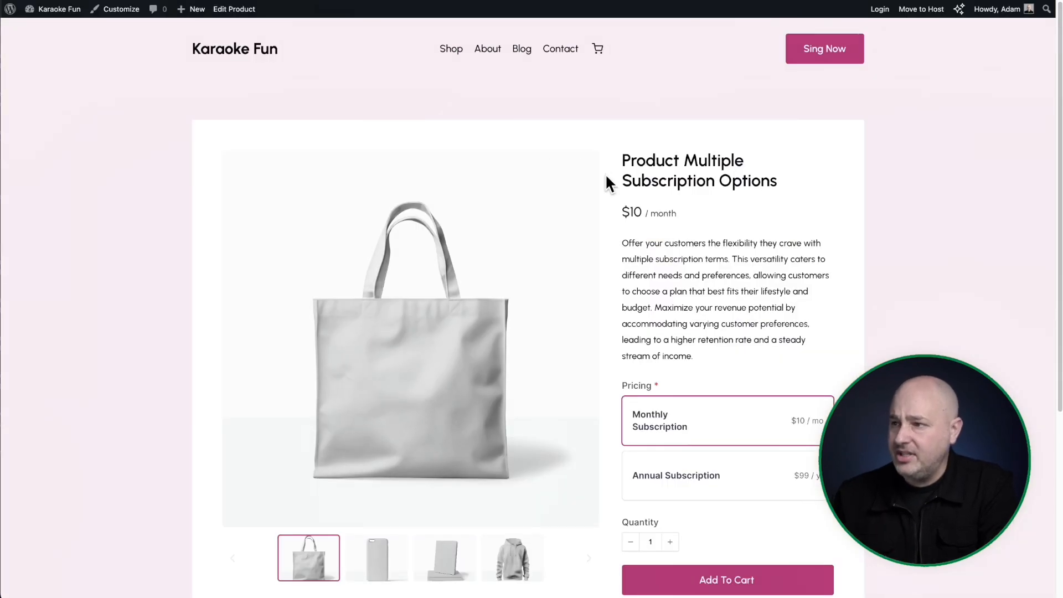
Examine the monthly and annual pricing choices on the Product Multiple Subscription Options page.
scroll(606, 174, "down", 1)
scroll(605, 177, "down", 1)
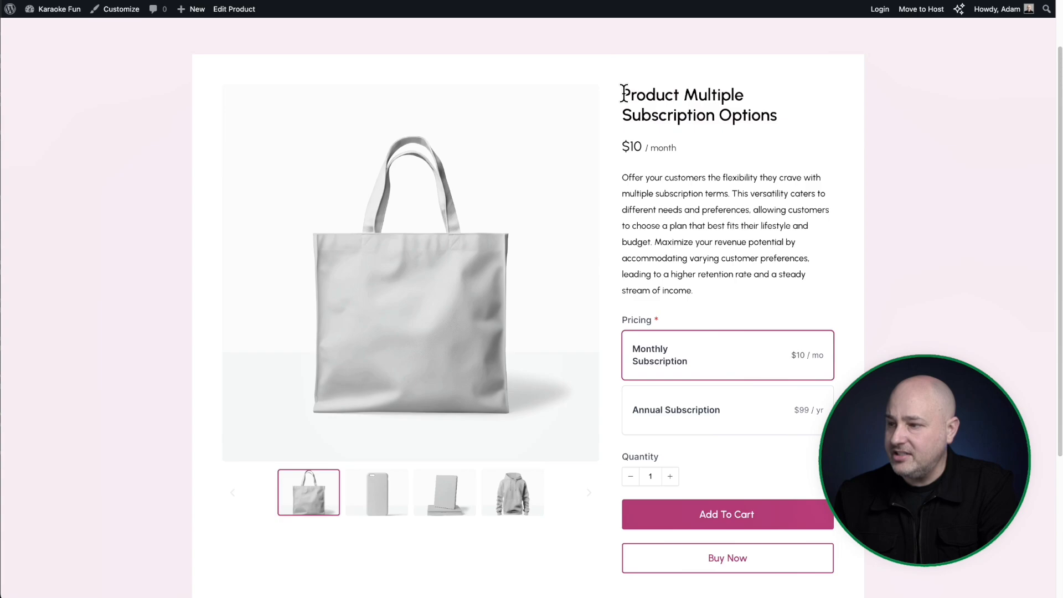
left_click_drag(622, 95, 763, 118)
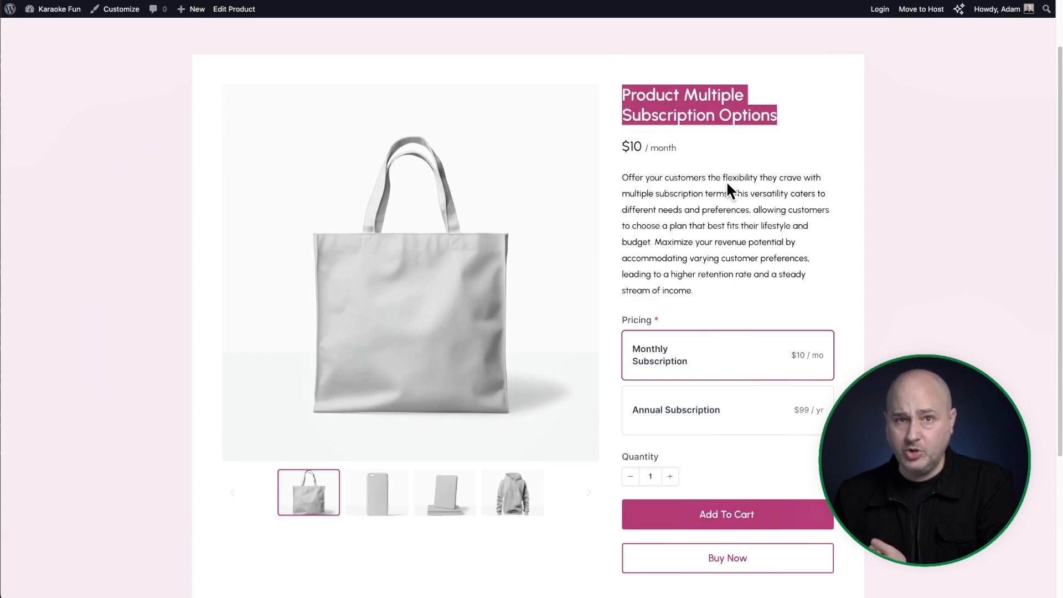
left_click(715, 199)
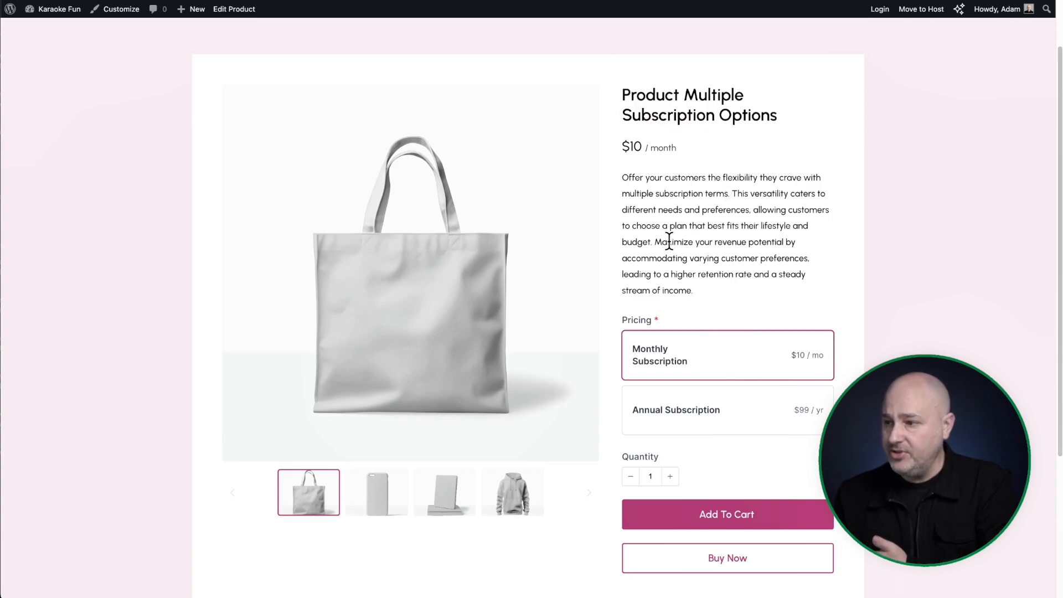
scroll(672, 238, "down", 1)
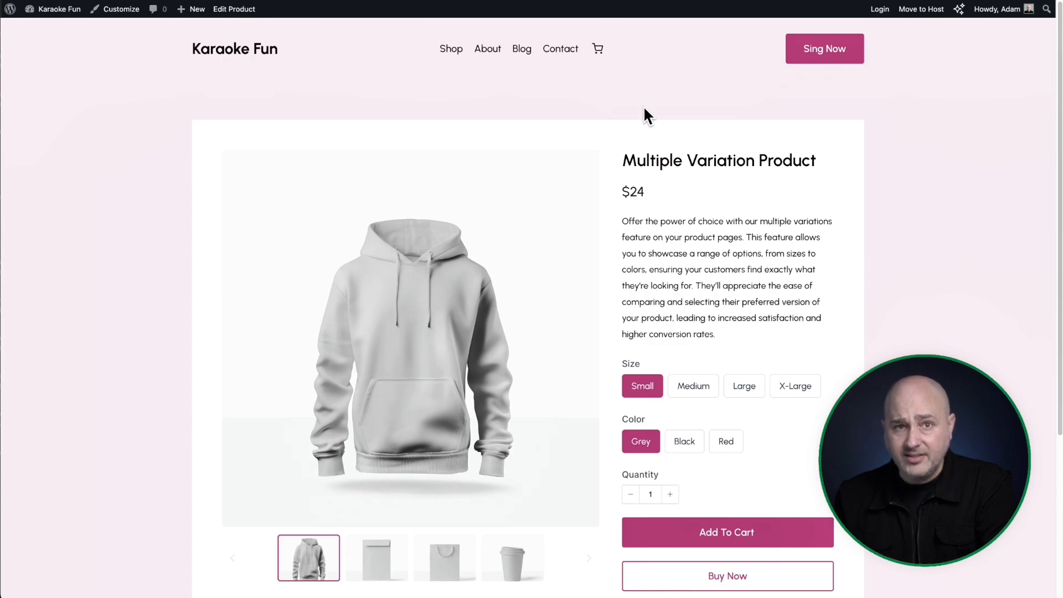
Try the Medium and Large sizes on the Multiple Variation Product page and choose X-Large.
scroll(644, 109, "down", 3)
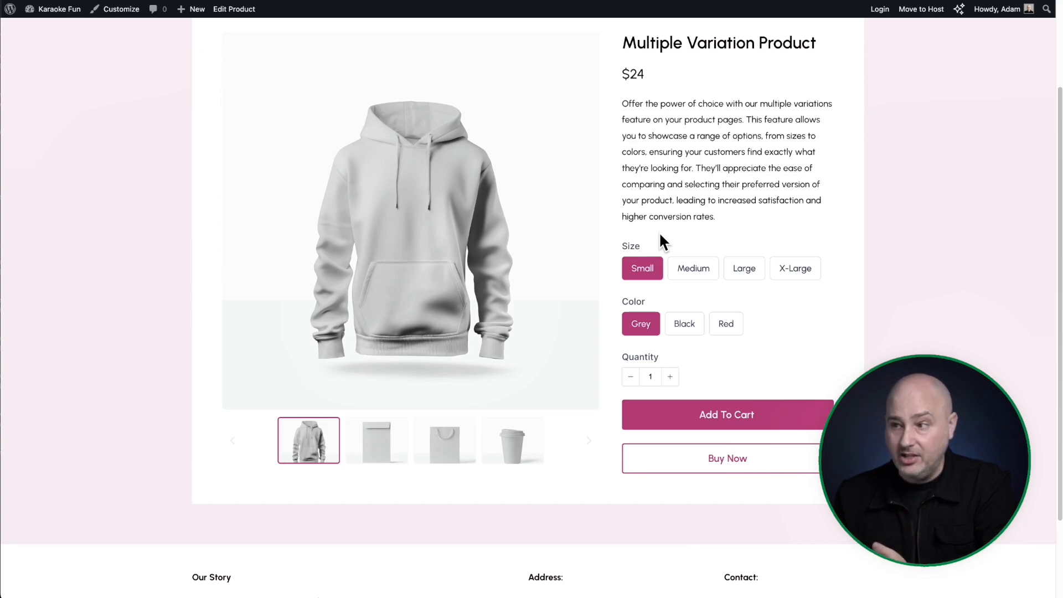
left_click(690, 274)
left_click(737, 272)
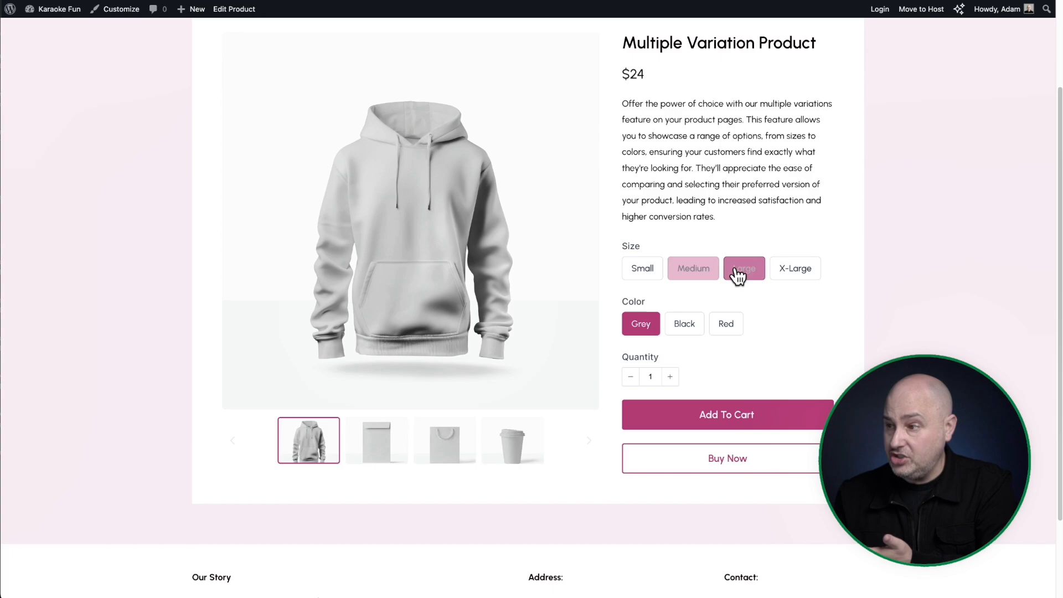
left_click(785, 274)
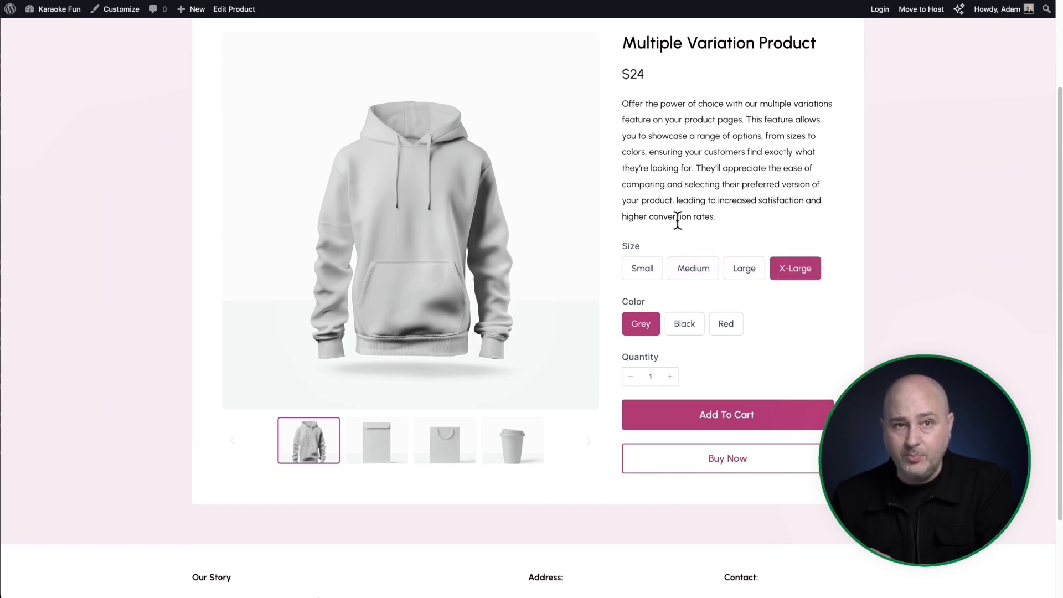
Examine the one-time purchase and monthly subscription pricing choices on the Subscribe & Save Product page.
scroll(677, 220, "up", 2)
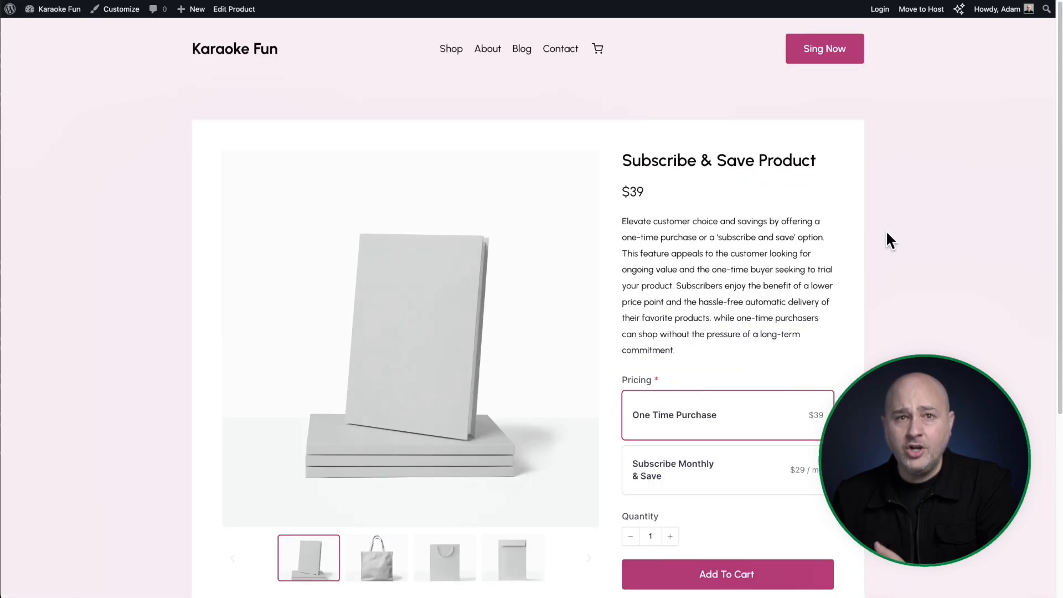
scroll(886, 230, "up", 1)
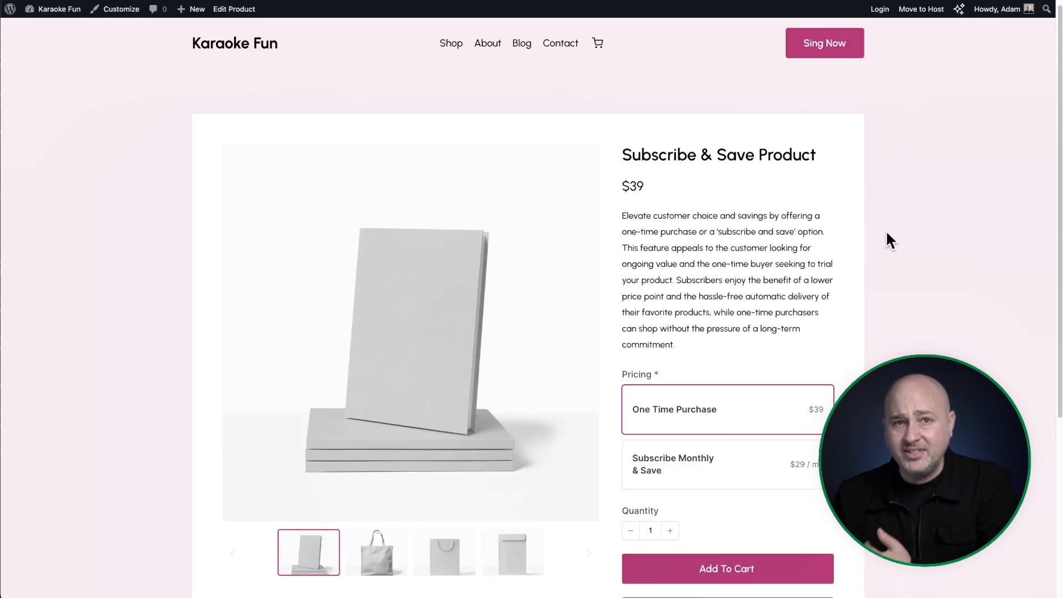
scroll(885, 230, "down", 1)
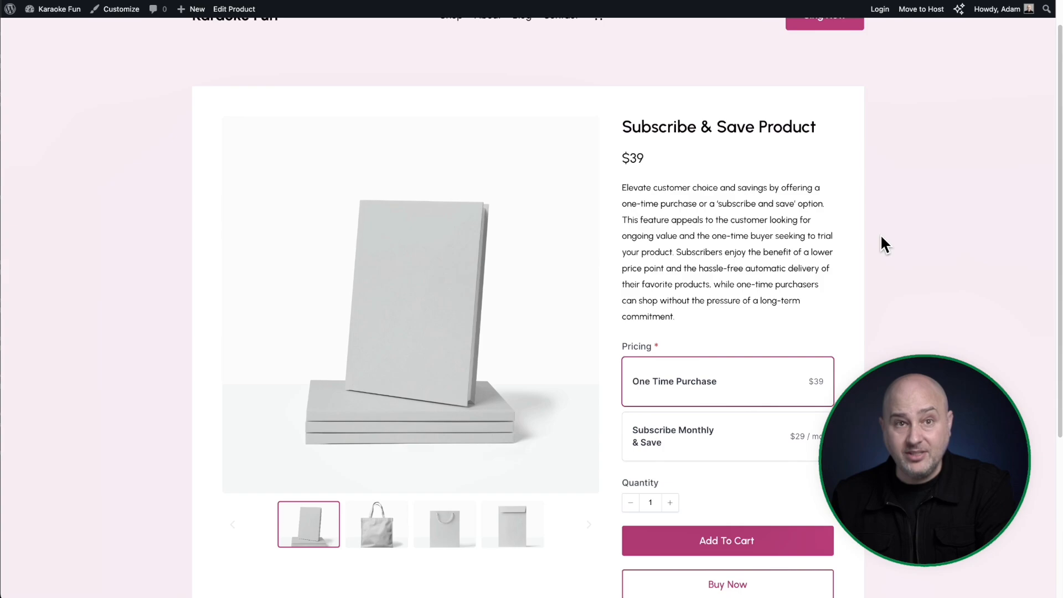
scroll(858, 232, "down", 1)
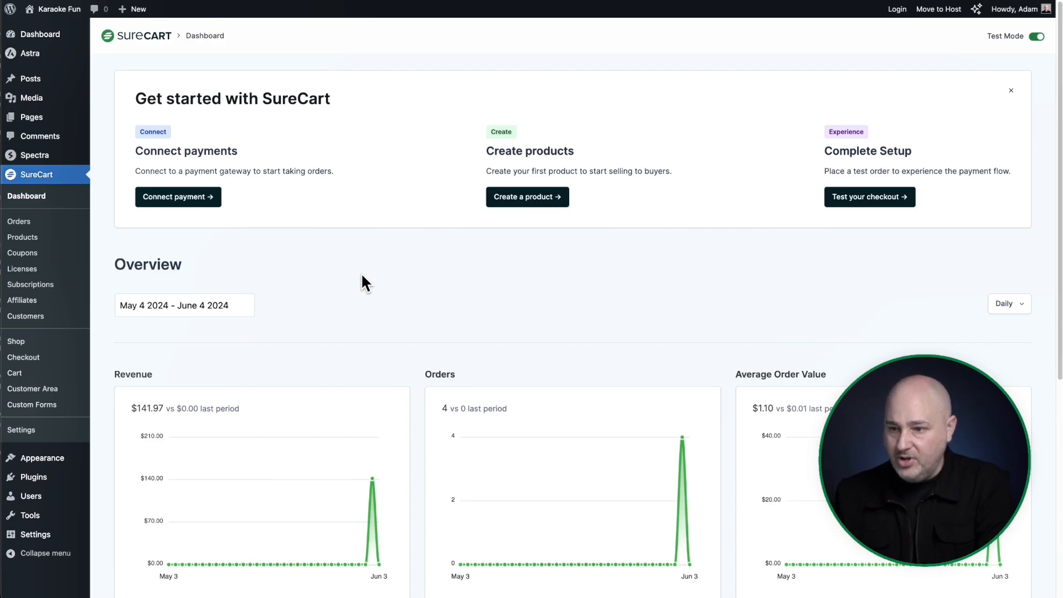
Open the SureCart store settings and look over the Affiliates and Taxes sections.
left_click(83, 427)
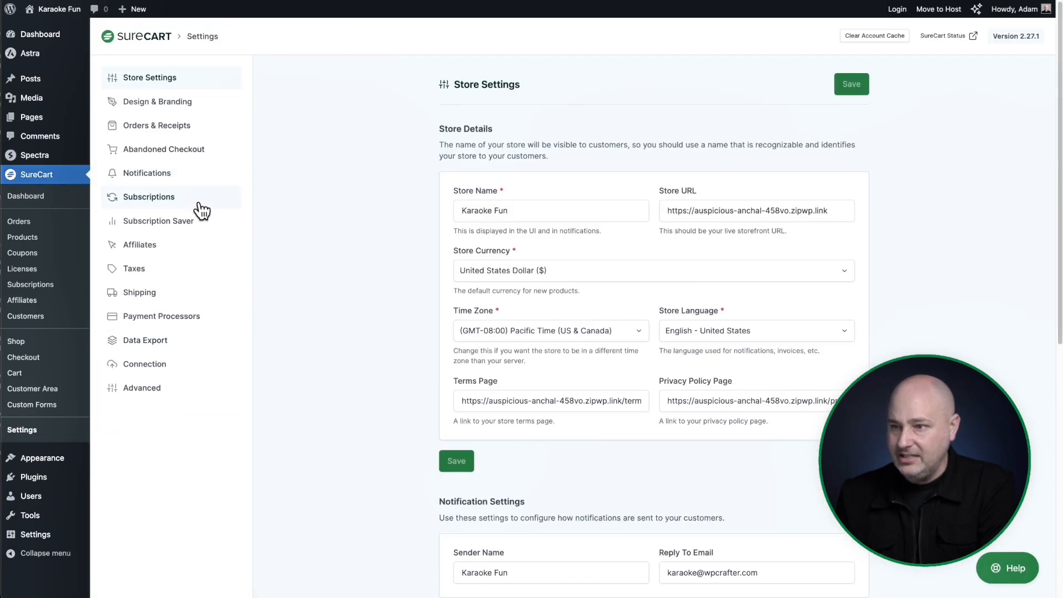
left_click(160, 246)
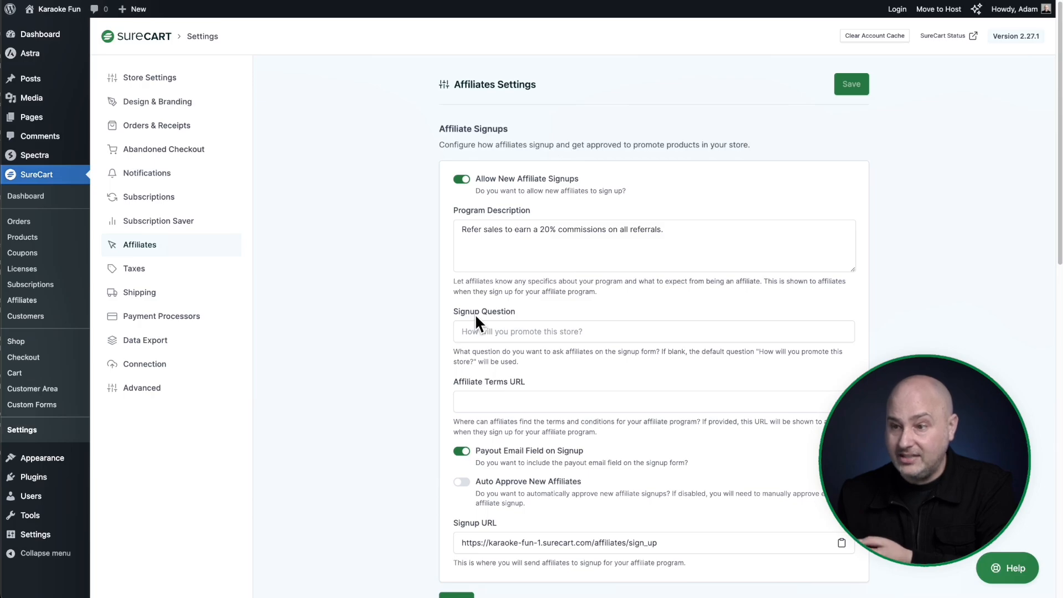
left_click(216, 277)
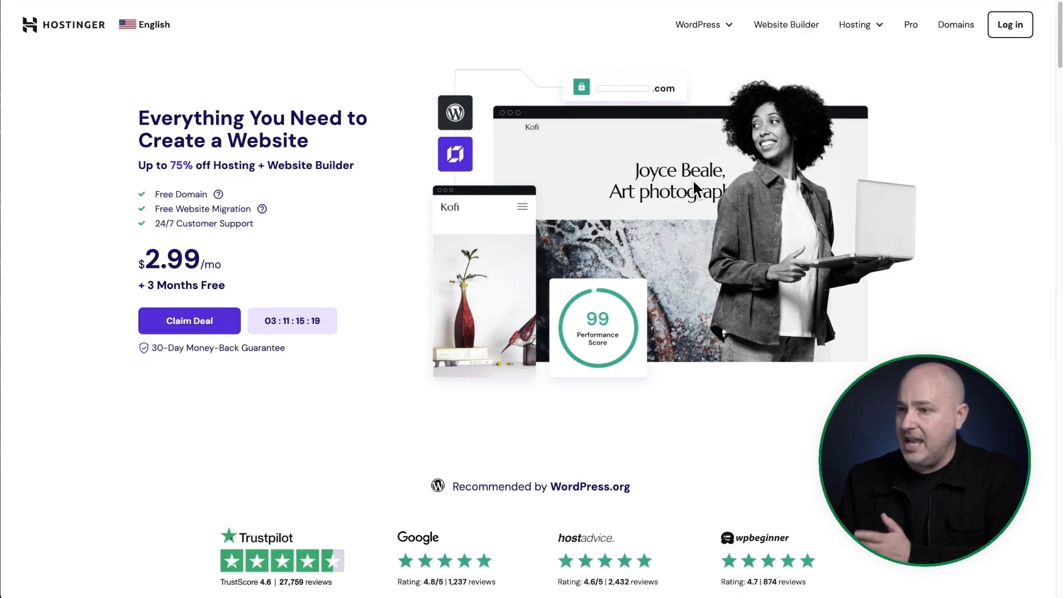
Choose Hostinger's Business hosting plan and set its billing period to 12 months.
scroll(597, 209, "down", 2)
scroll(596, 209, "down", 10)
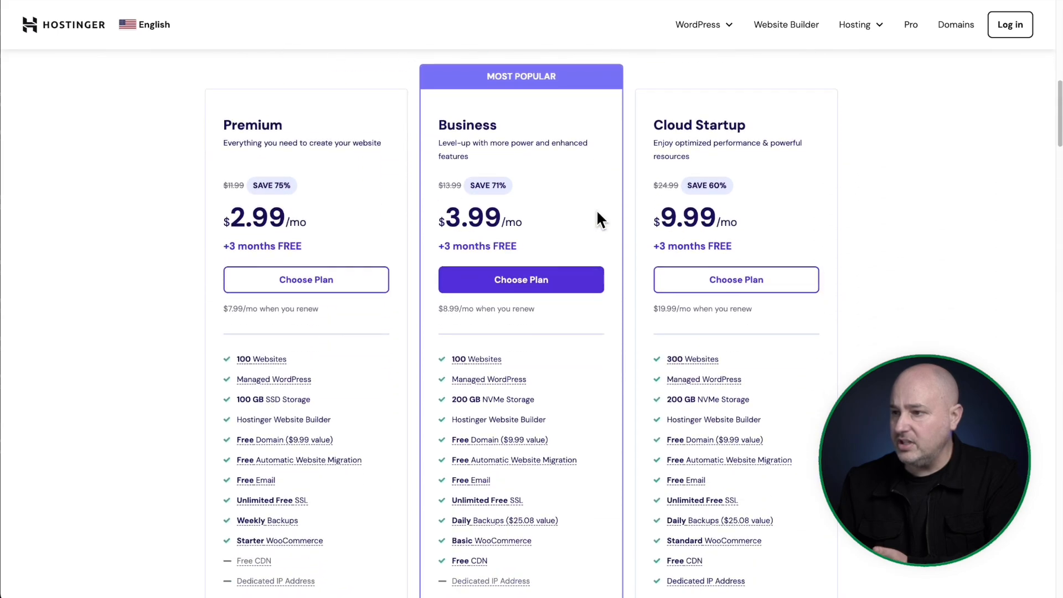
left_click_drag(433, 201, 516, 191)
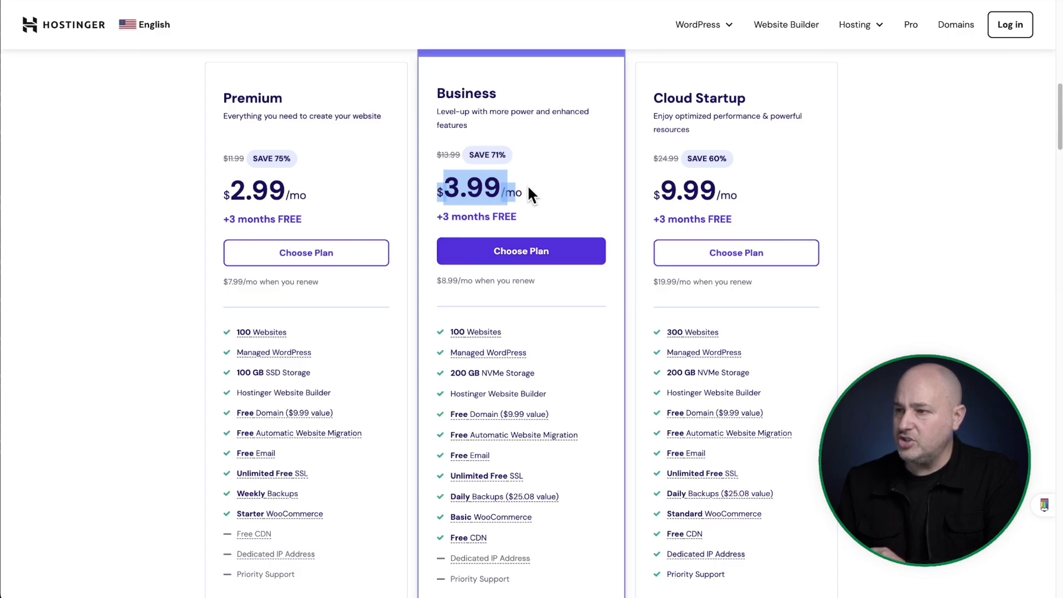
key("ctrl+a")
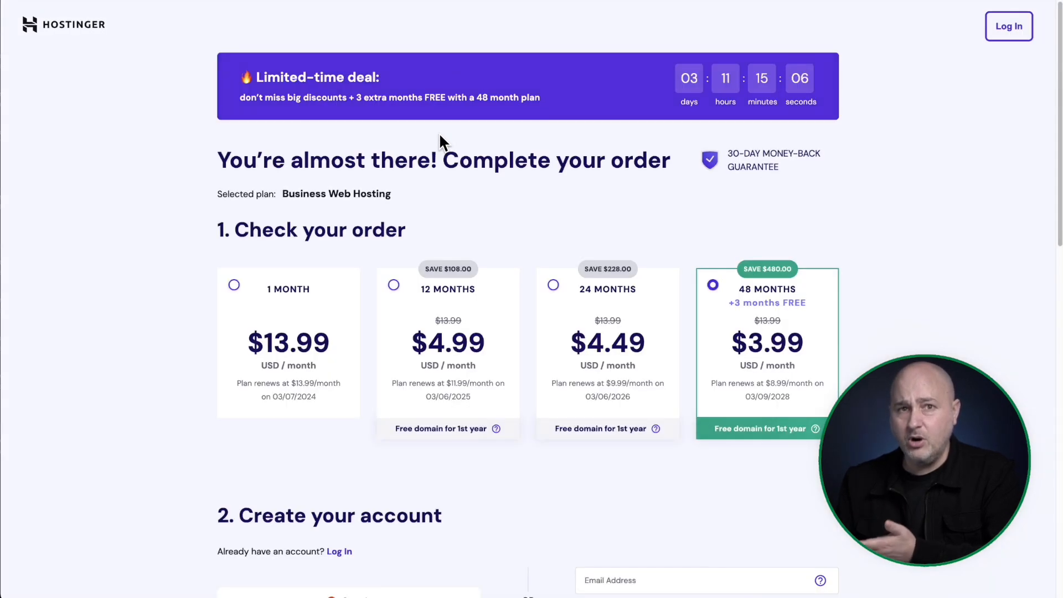
scroll(506, 127, "down", 3)
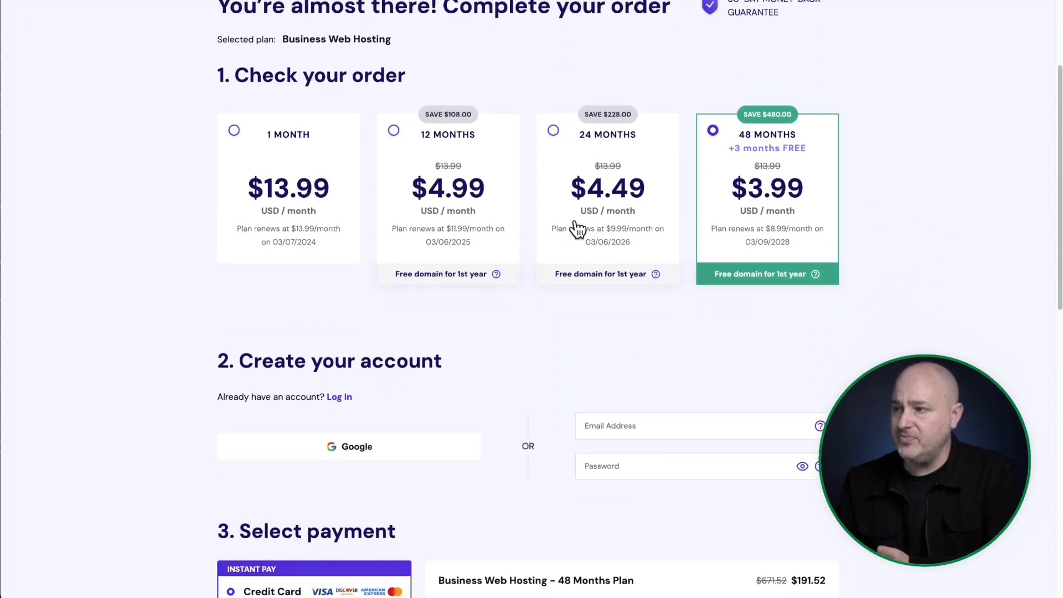
left_click(451, 192)
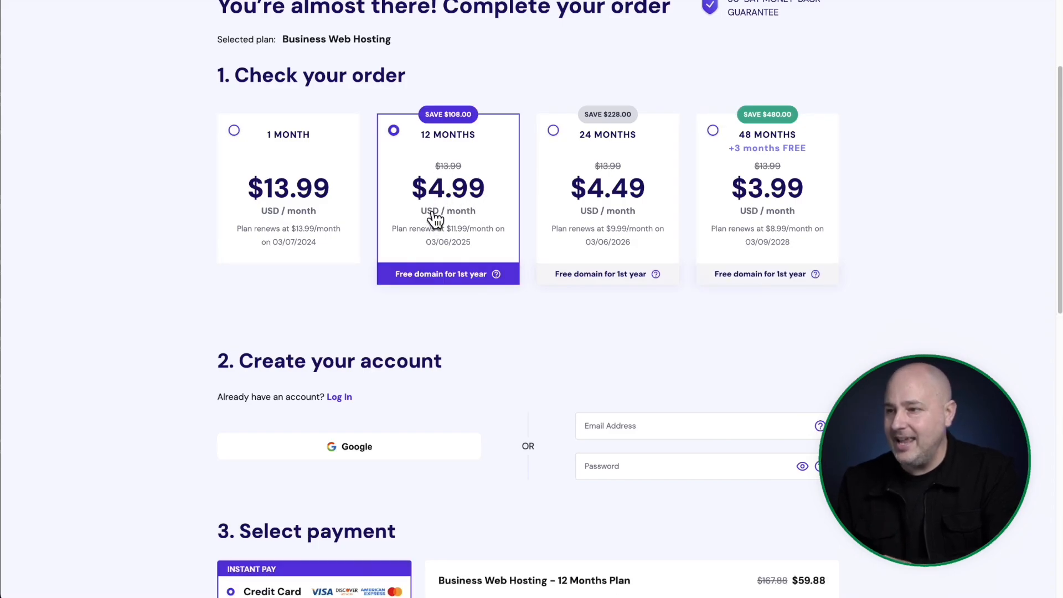
Review the payment section of the Hostinger order and reveal the coupon code field.
scroll(434, 220, "down", 5)
scroll(435, 220, "down", 3)
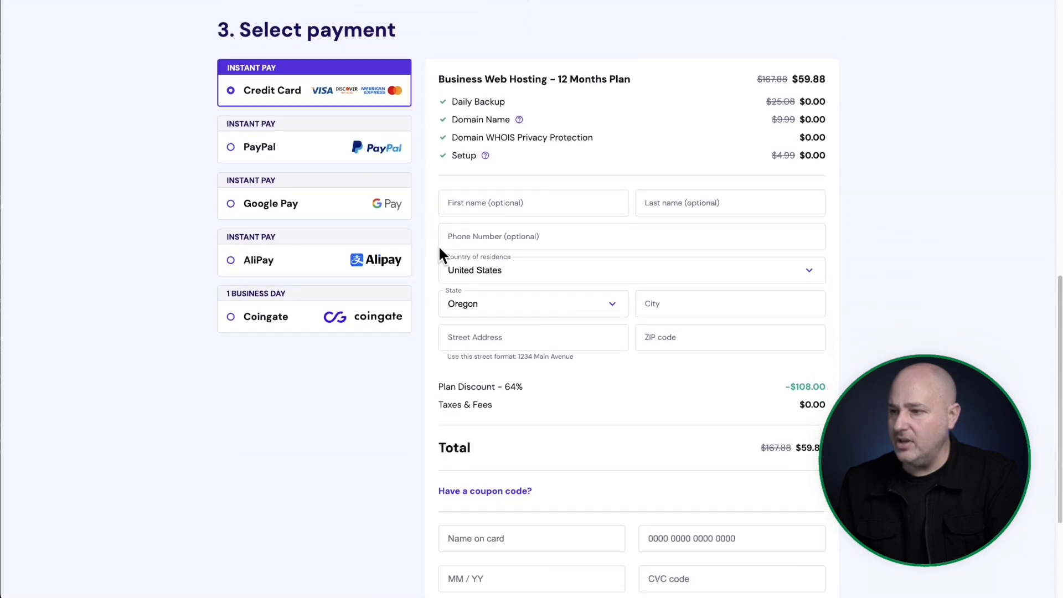
scroll(452, 353, "down", 2)
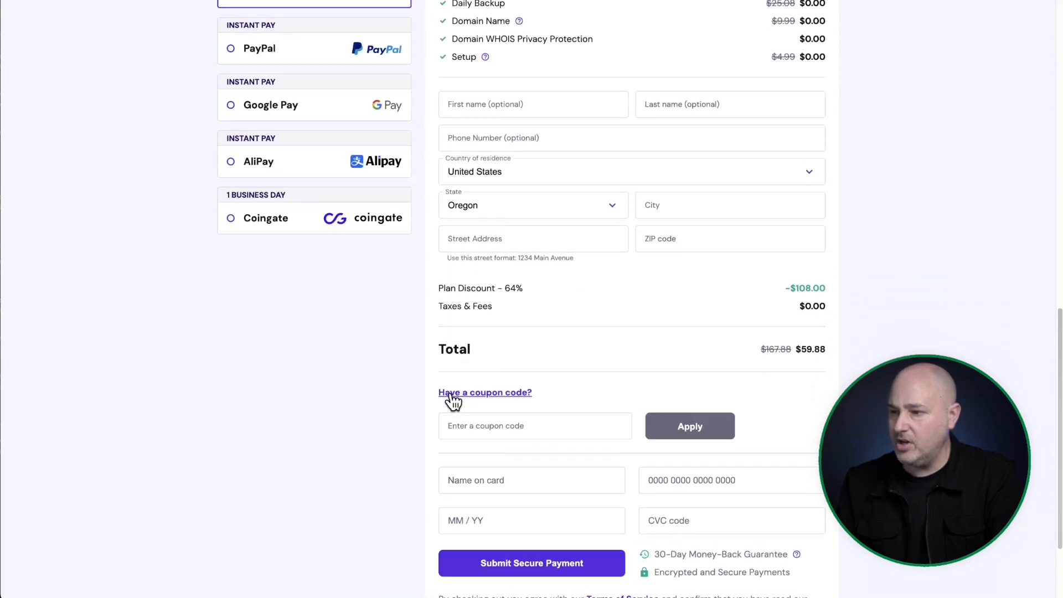
left_click(501, 427)
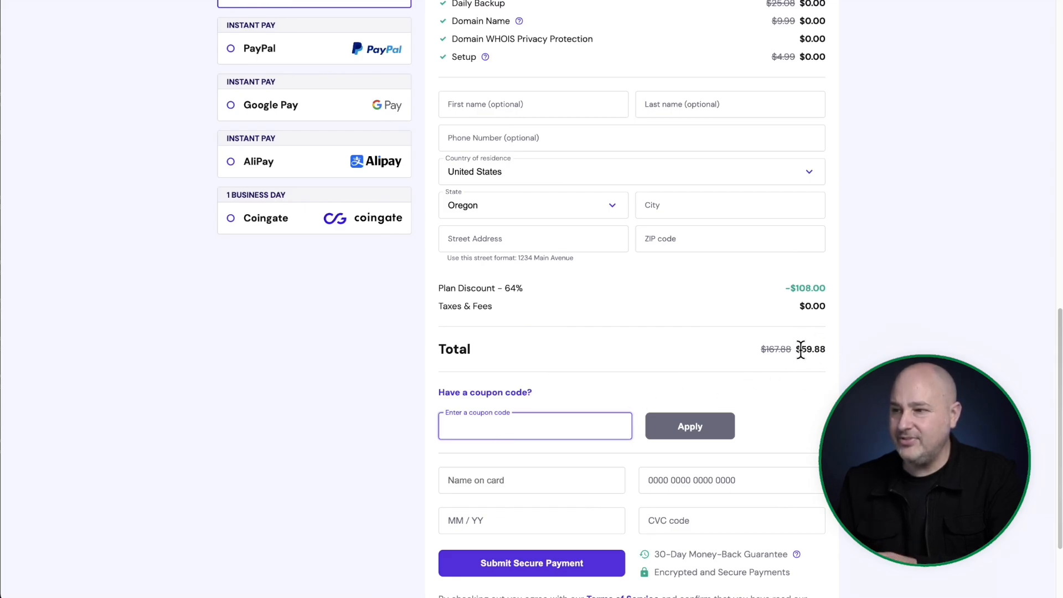
scroll(584, 351, "up", 5)
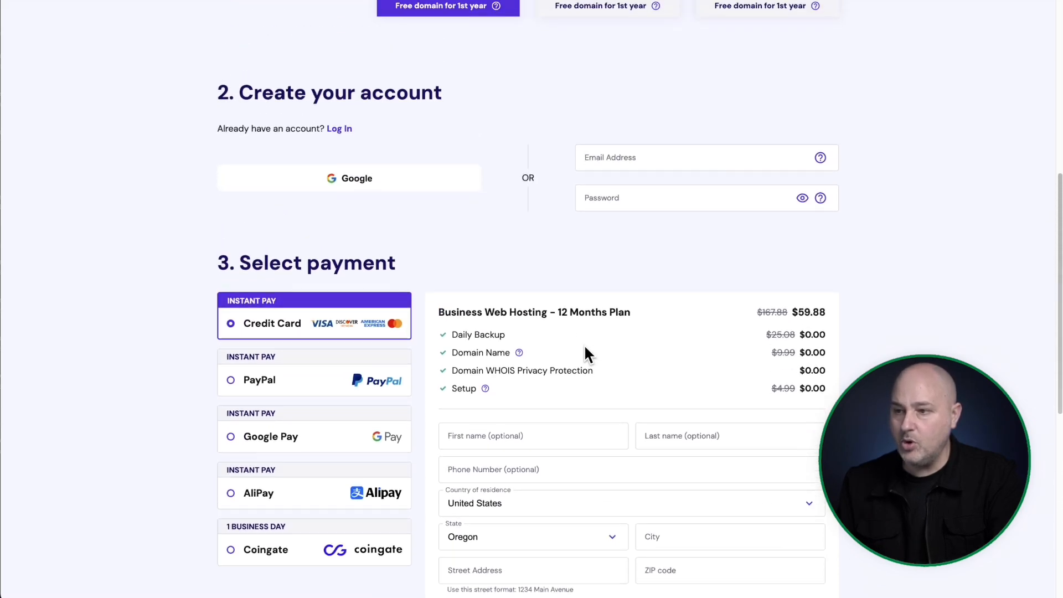
scroll(585, 348, "down", 4)
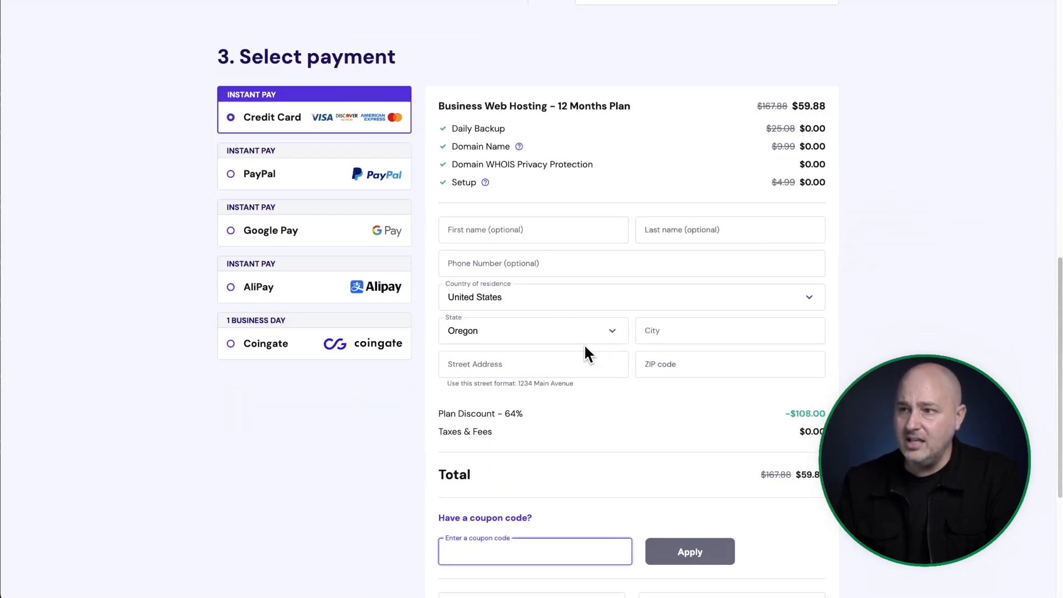
scroll(543, 347, "up", 10)
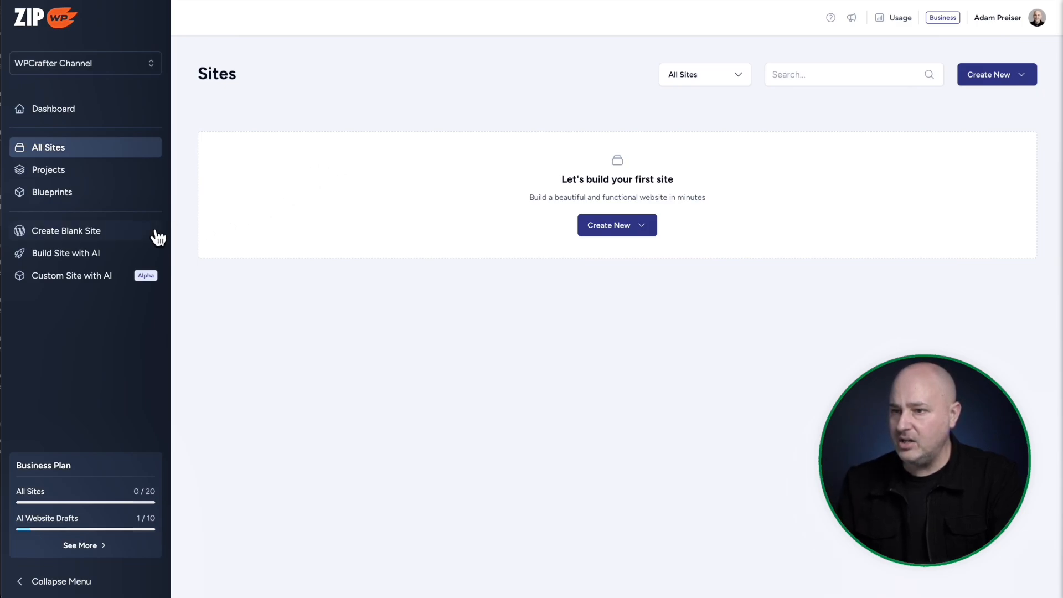
Start an AI site build in ZipWP and check the K12 karaoke speaker's price on its AliExpress page.
left_click(51, 262)
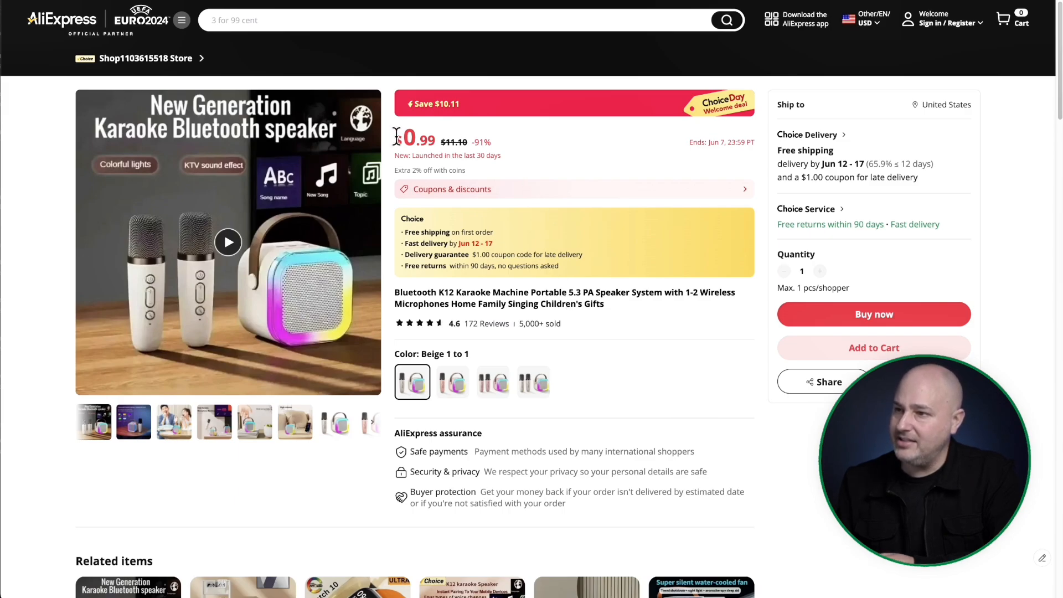
left_click_drag(396, 135, 438, 138)
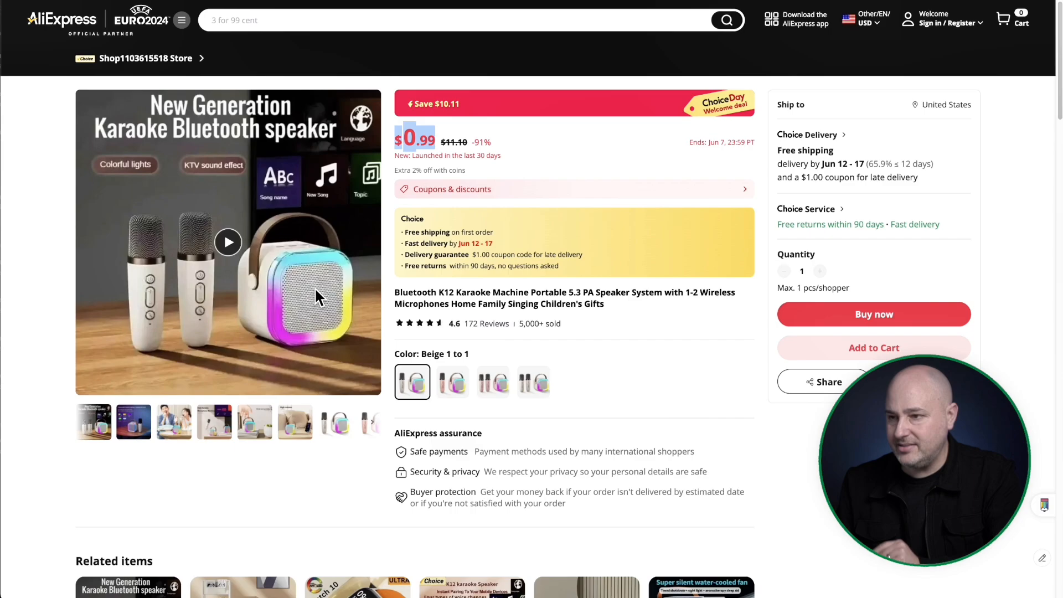
left_click(608, 259)
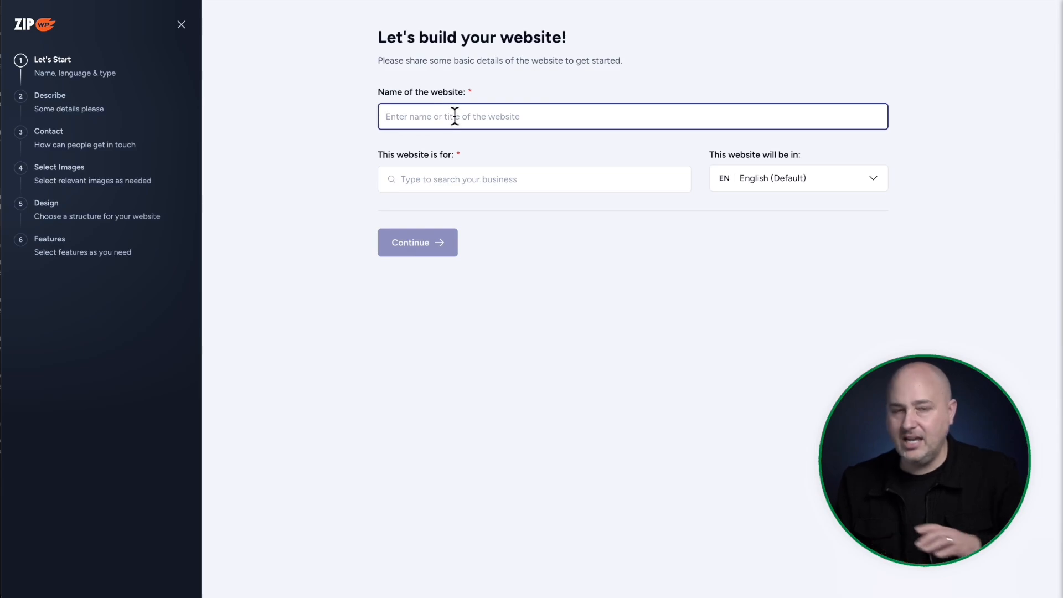
Name the website Karaoke Fun, set its business type to E-Commerce, and continue to the description stage.
type("Karaoke Fun")
left_click(441, 180)
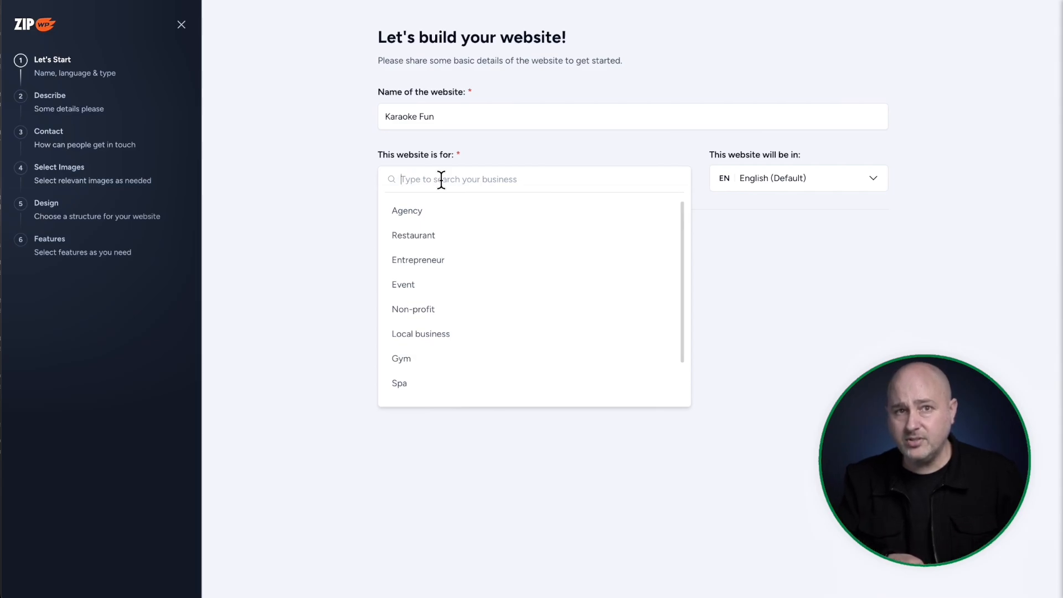
type("ecom")
left_click(421, 235)
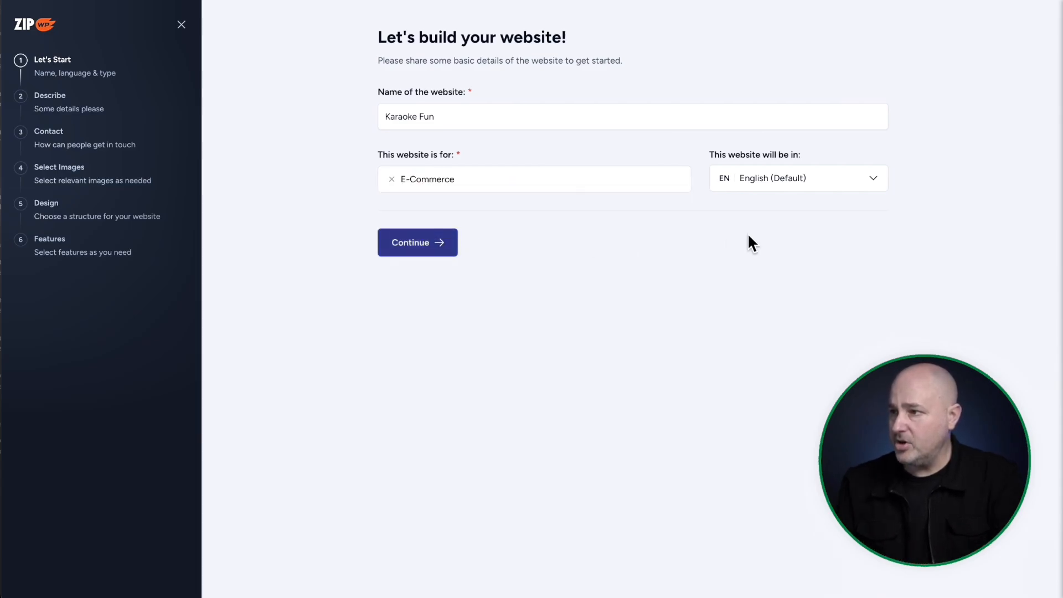
left_click(424, 247)
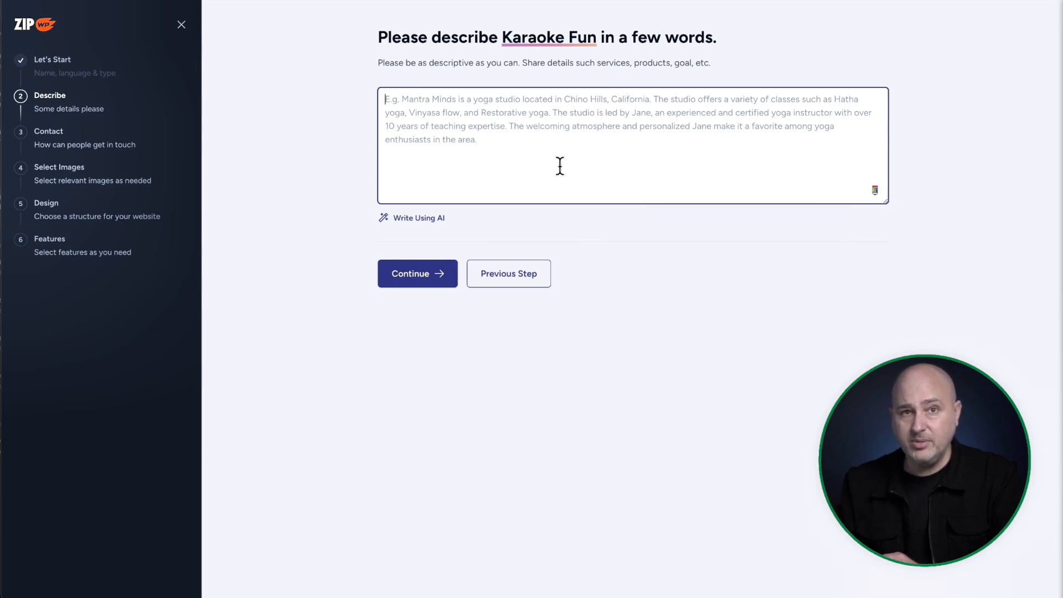
Describe the site as "We sell karaoke systems for home use. They are fun for groups as well as anyone that loves singing.".
type("We sell karaoke systems for home use. They are fun for groups as well as anyone that loves singing.")
left_click_drag(386, 100, 858, 103)
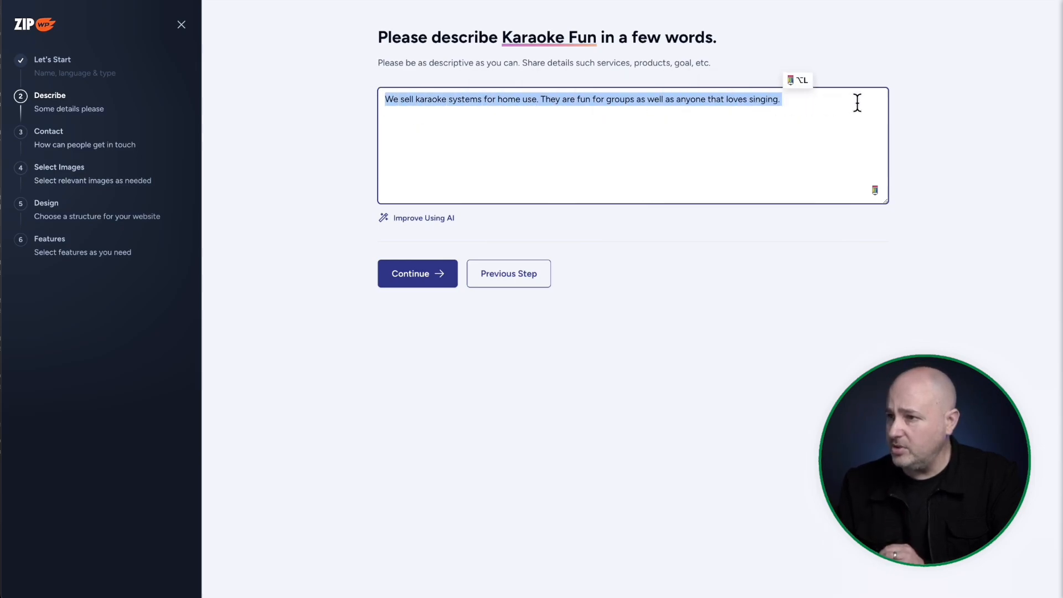
left_click(673, 123)
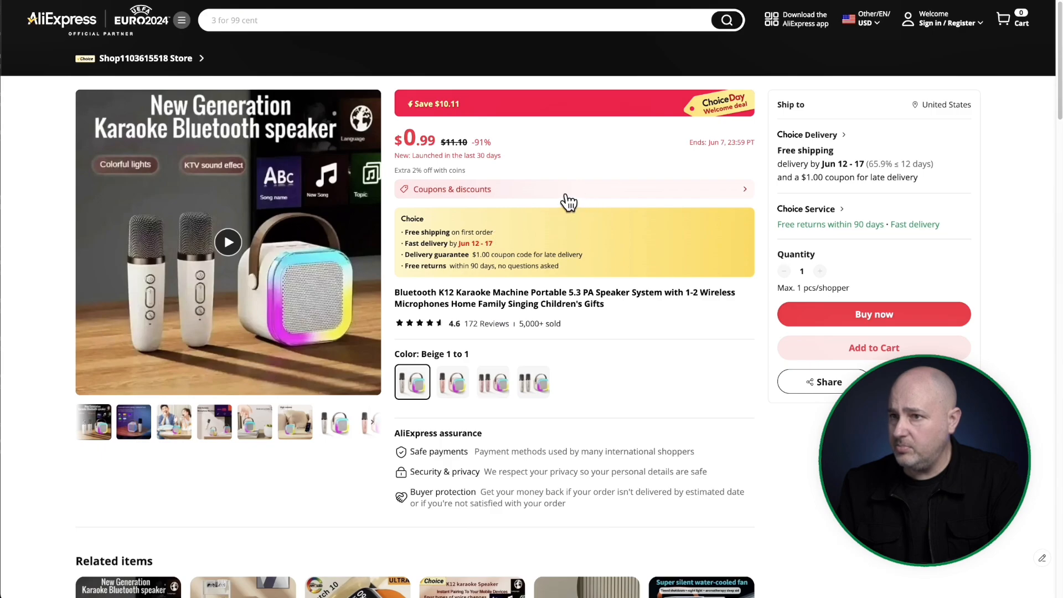
Copy the five-point feature list from the karaoke speaker's description on AliExpress.
scroll(635, 213, "down", 8)
scroll(634, 214, "down", 4)
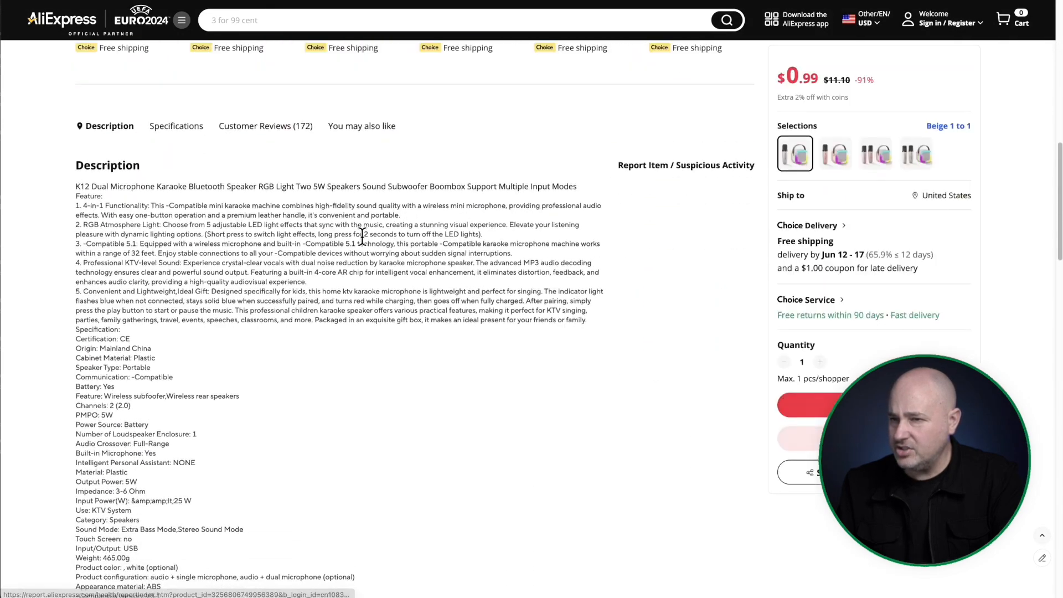
left_click_drag(75, 195, 620, 324)
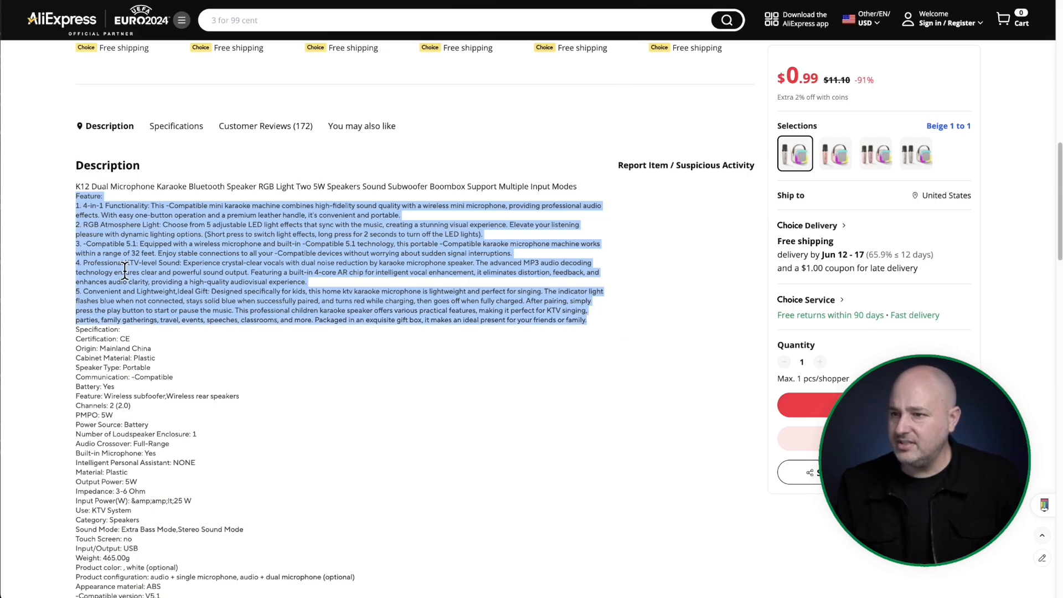
scroll(376, 271, "up", 1)
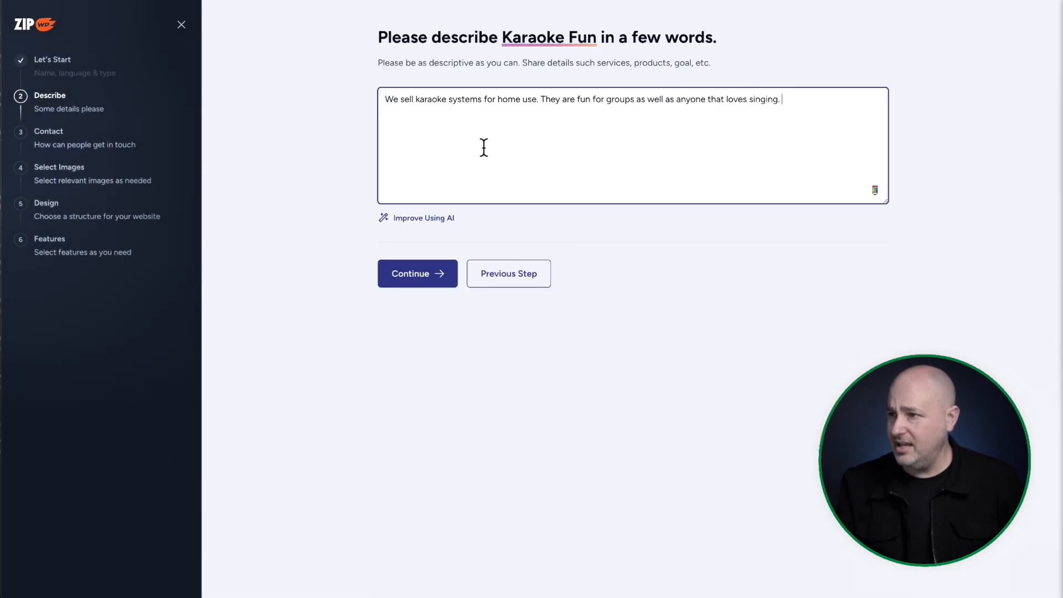
Paste the copied feature list below the existing description text in ZipWP and read through the combined text.
left_click(485, 147)
key("Return")
key("ctrl+v")
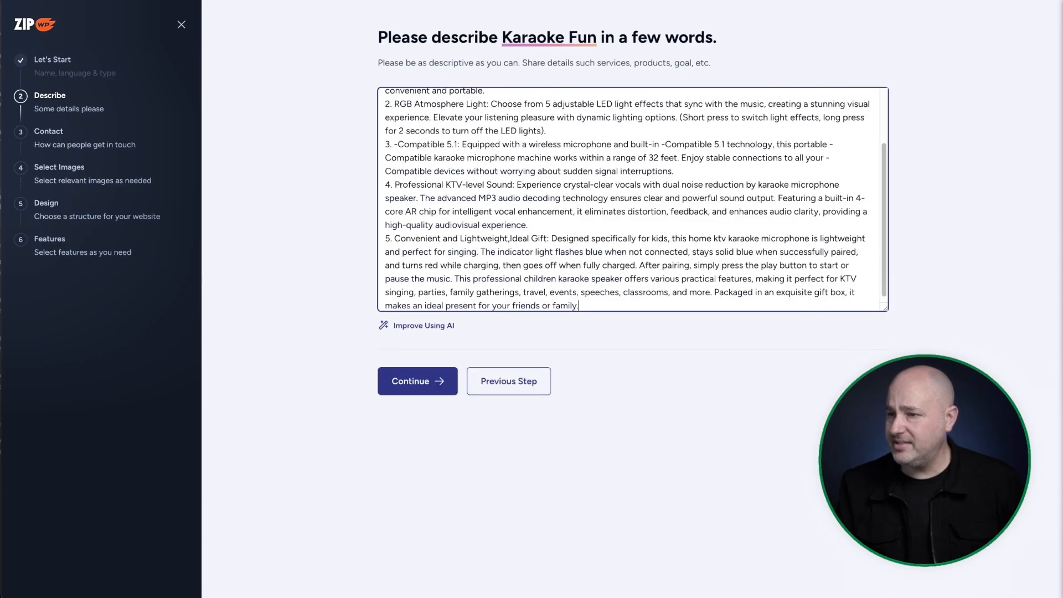
scroll(560, 193, "up", 5)
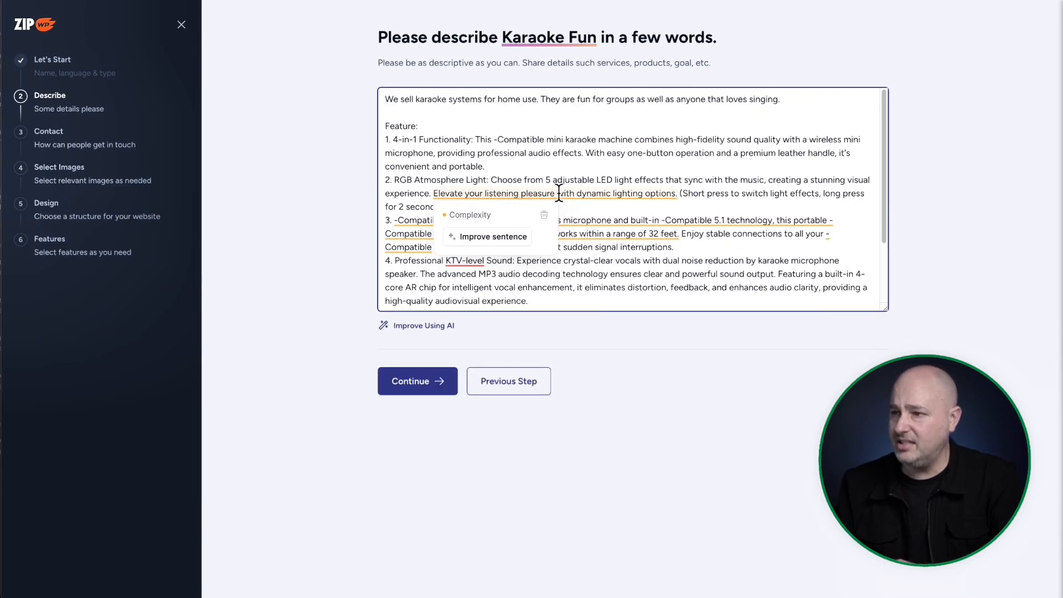
left_click(319, 240)
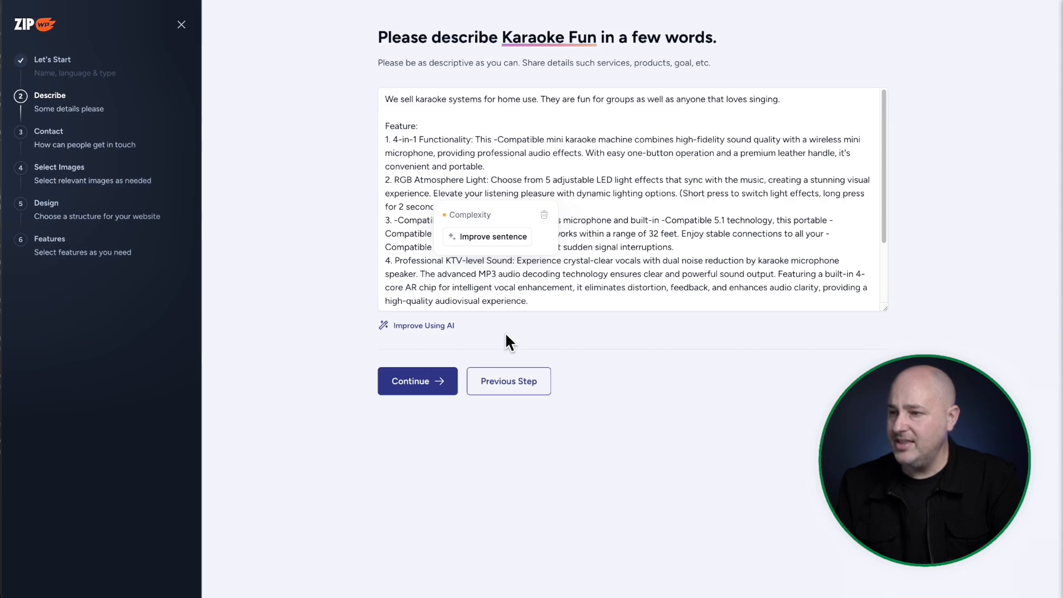
left_click(567, 239)
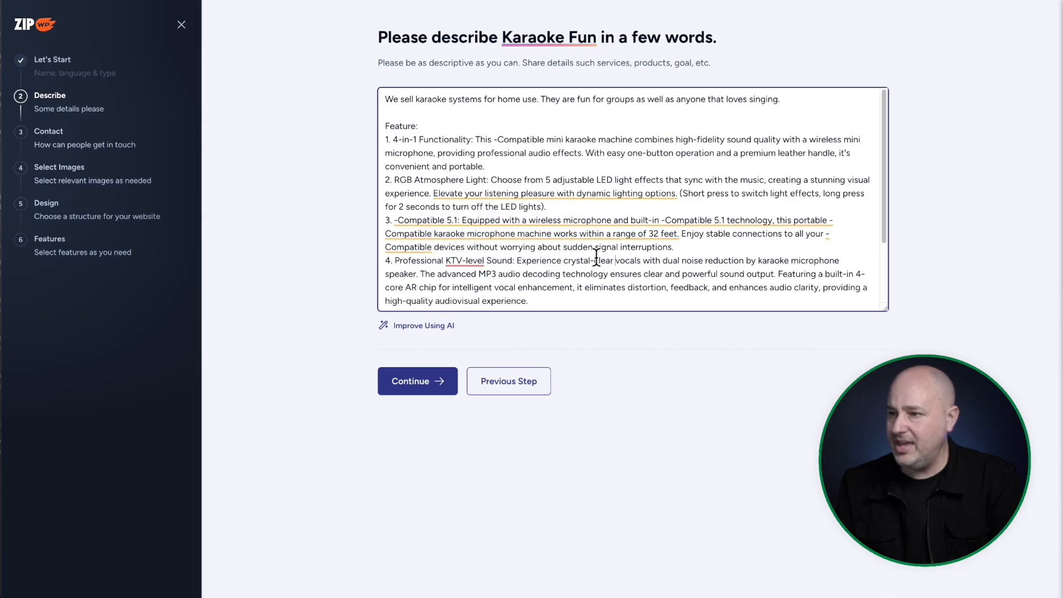
scroll(595, 174, "down", 2)
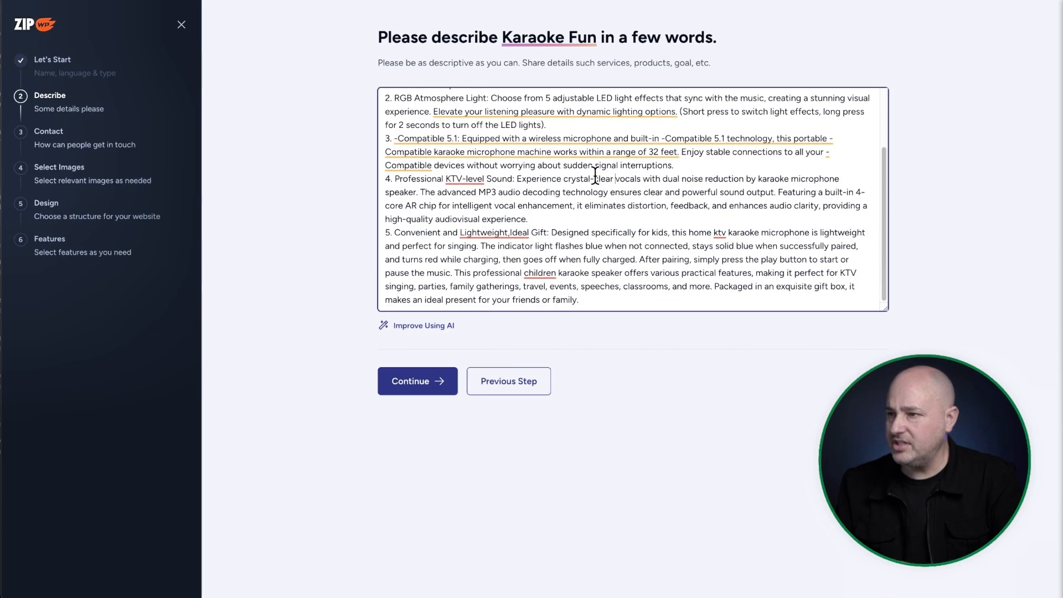
scroll(593, 174, "up", 2)
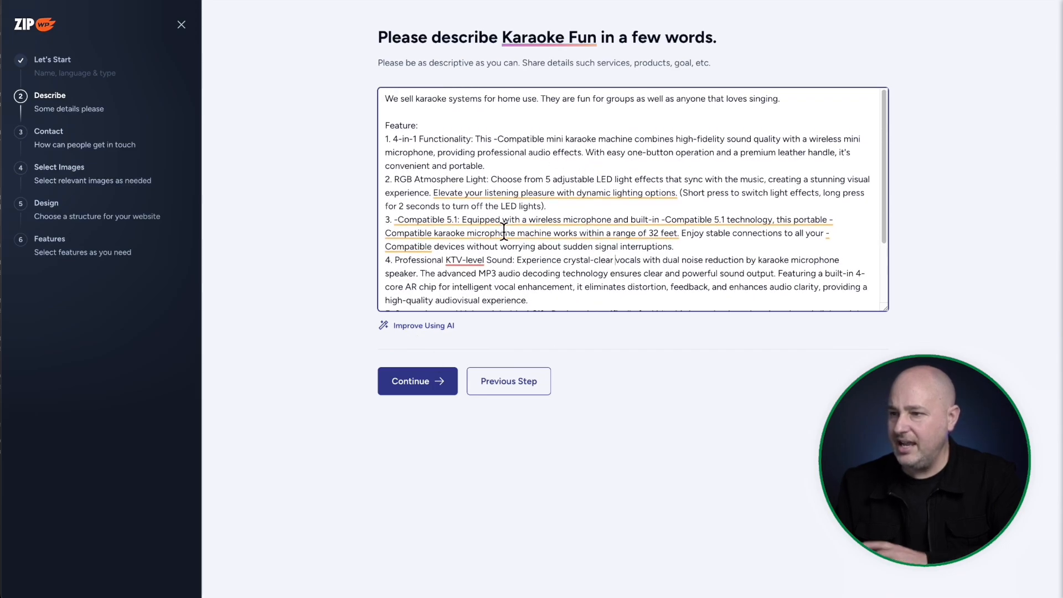
Rewrite the combined Karaoke Fun description with the AI improvement option and continue to the contact stage.
left_click(424, 333)
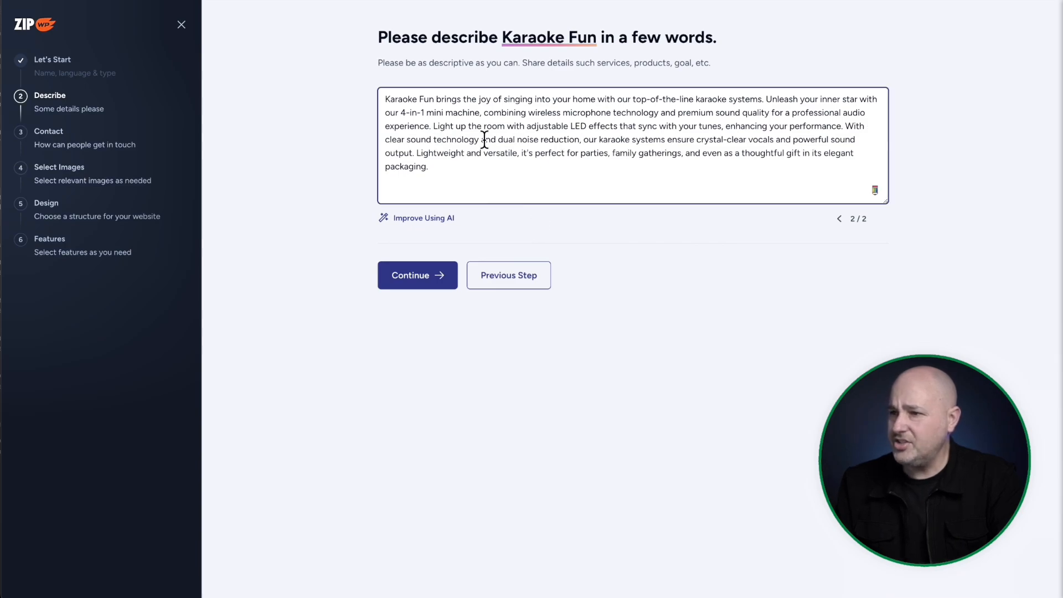
left_click(414, 280)
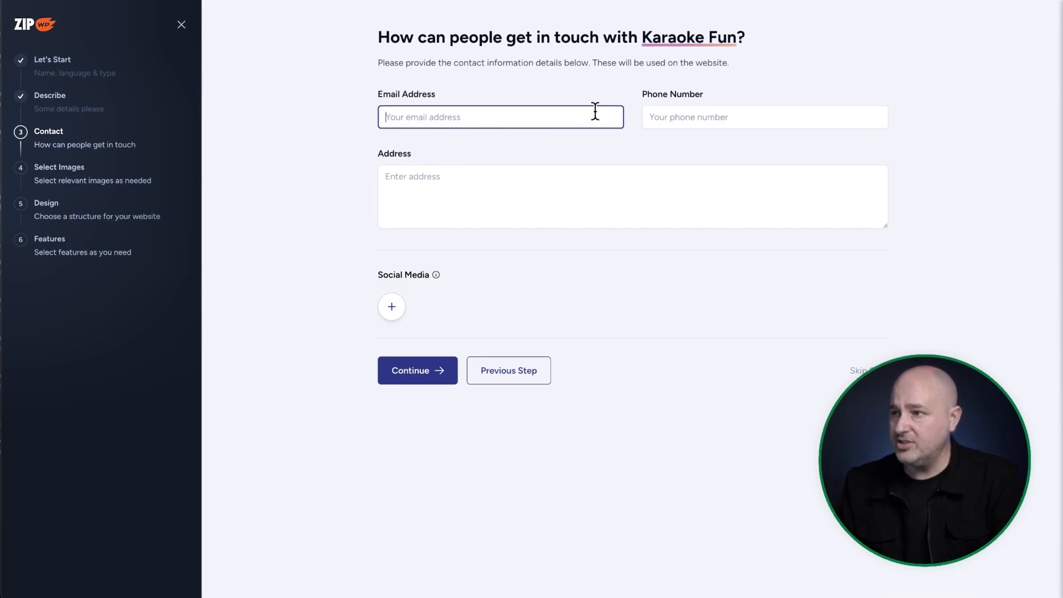
Look over the contact fields and social media choices, leave them all blank, and continue to image selection.
left_click(696, 121)
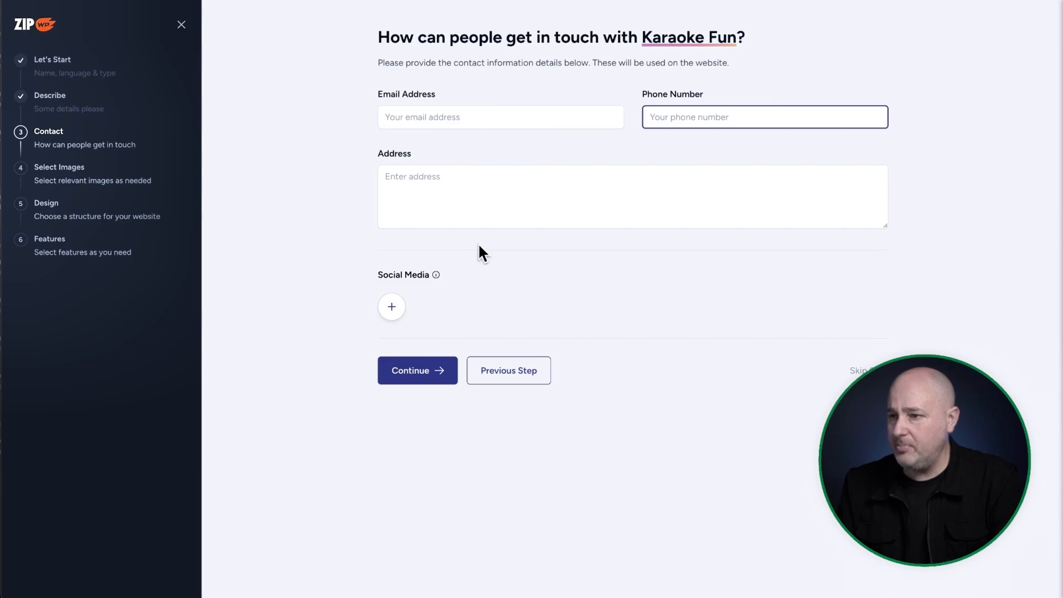
left_click(390, 307)
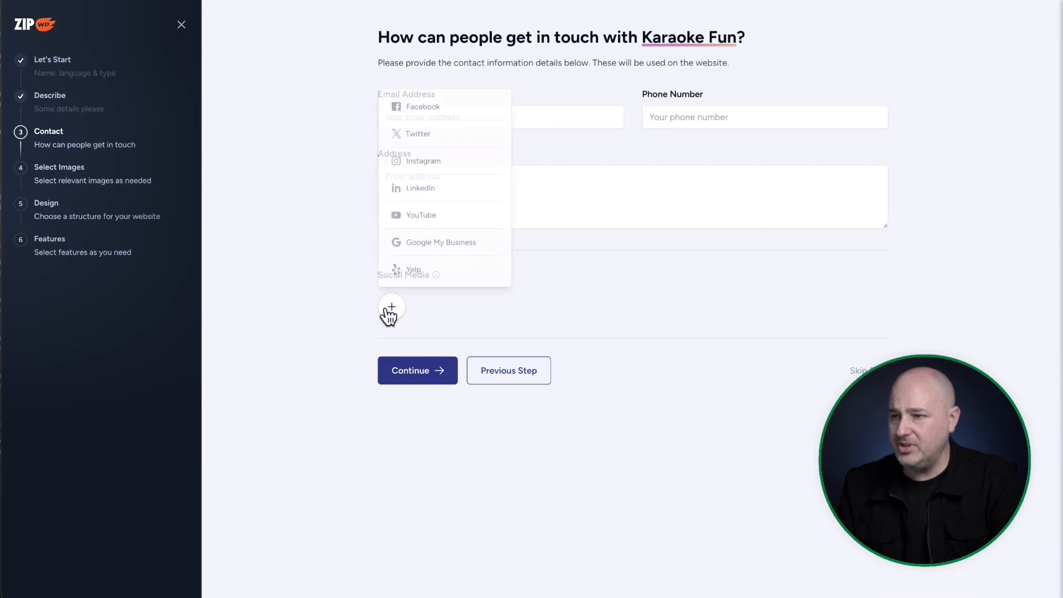
left_click(314, 285)
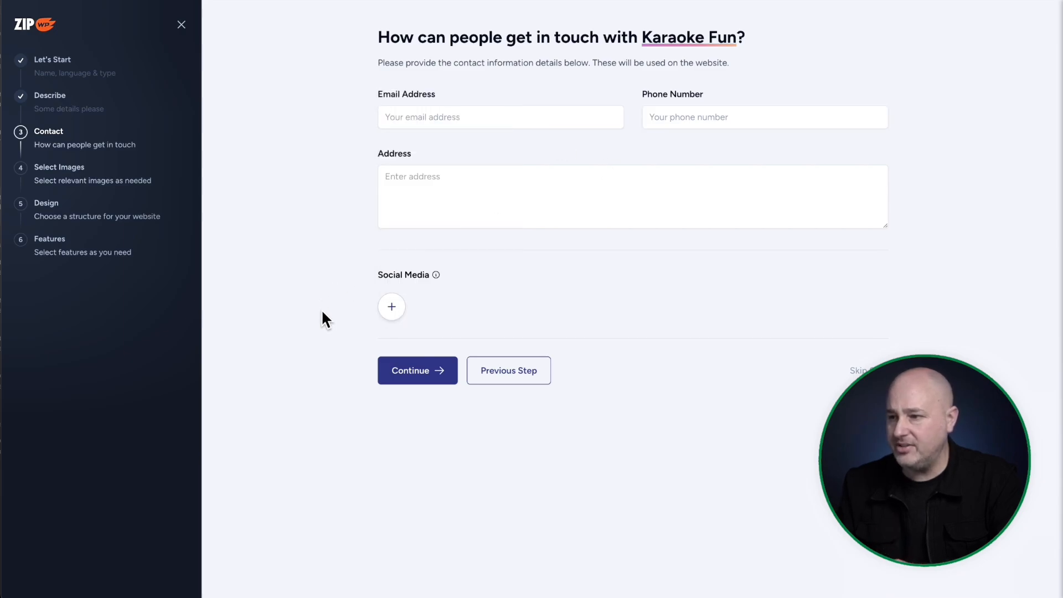
left_click(411, 377)
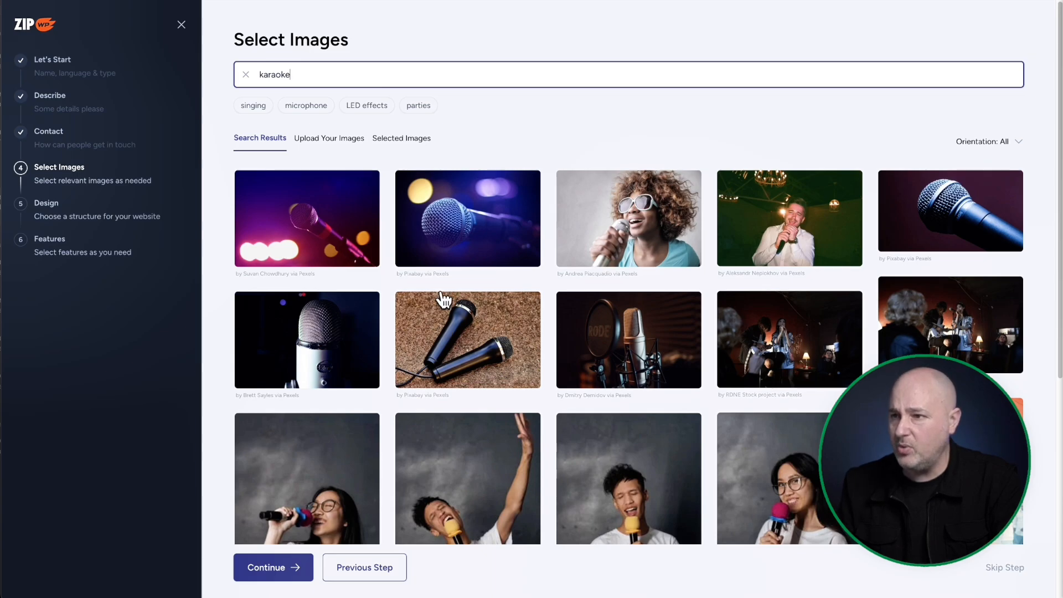
Select nine microphone and singer images from the karaoke and singing search results, review the selection, and continue to the design stage.
left_click(330, 139)
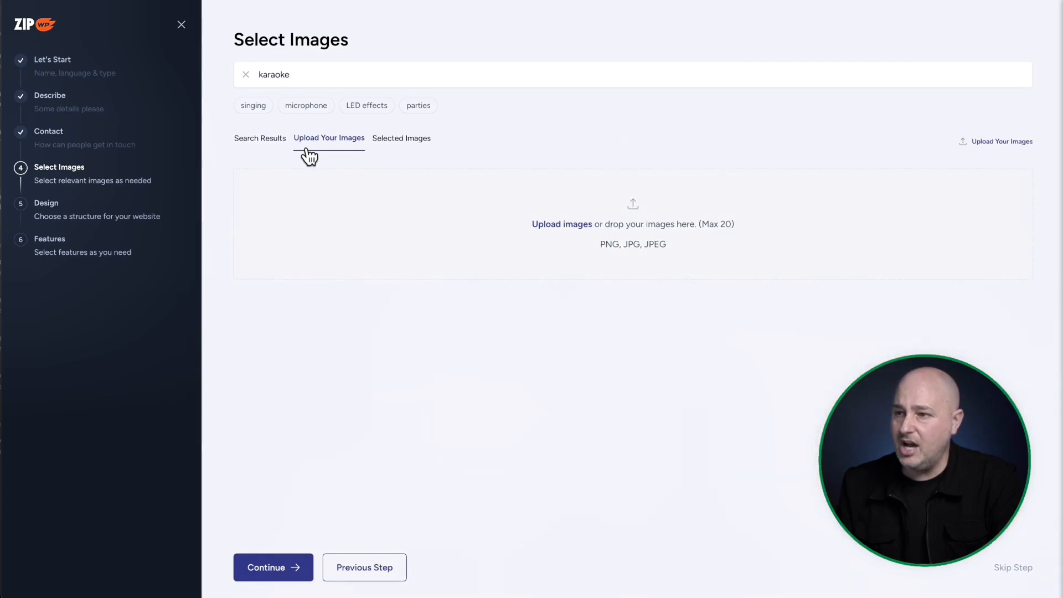
left_click(272, 141)
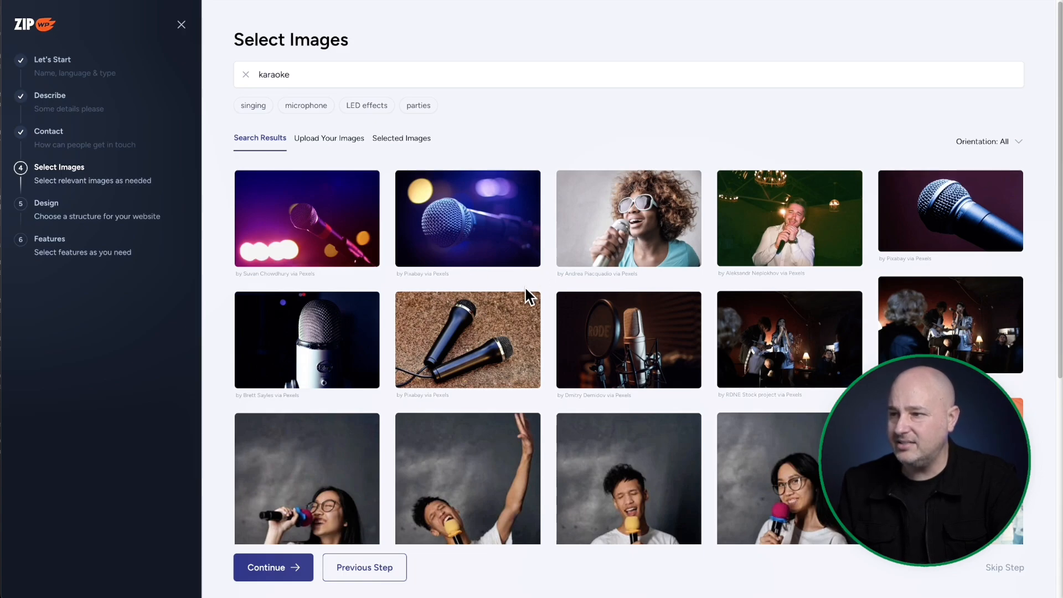
left_click(342, 246)
left_click(497, 243)
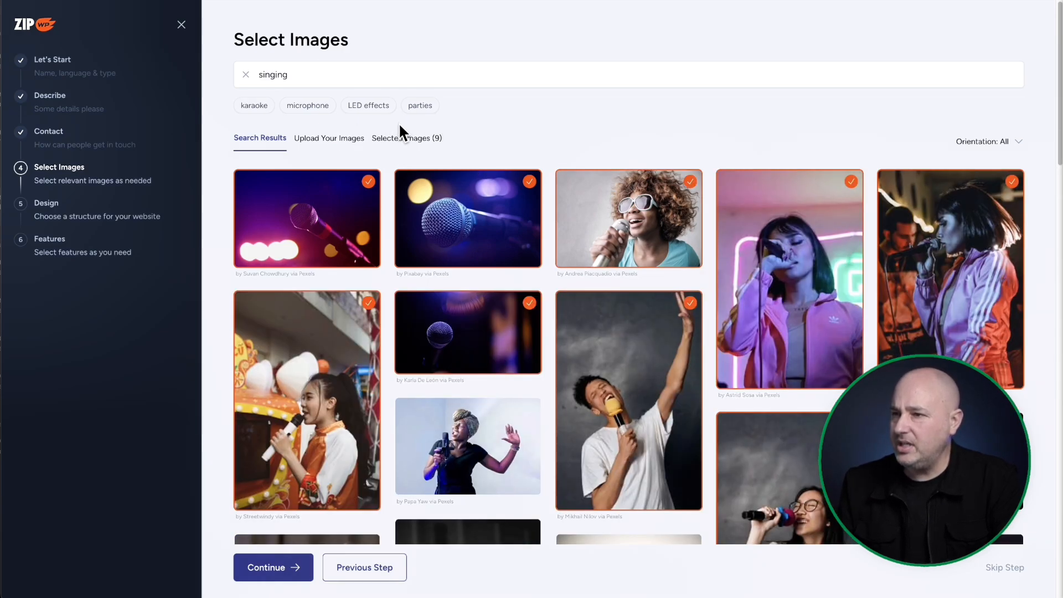
left_click(411, 142)
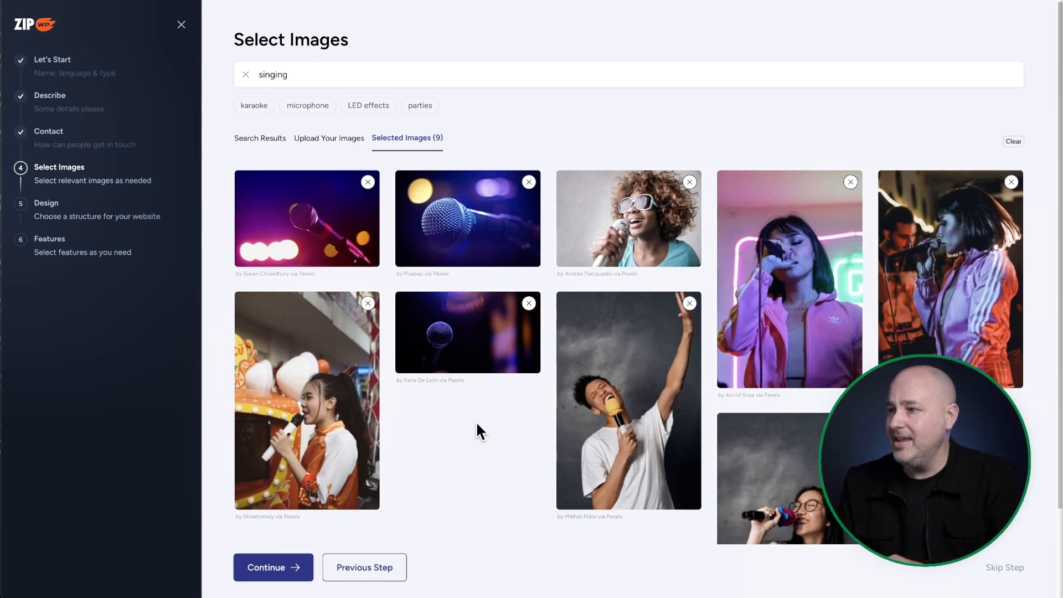
scroll(647, 341, "down", 2)
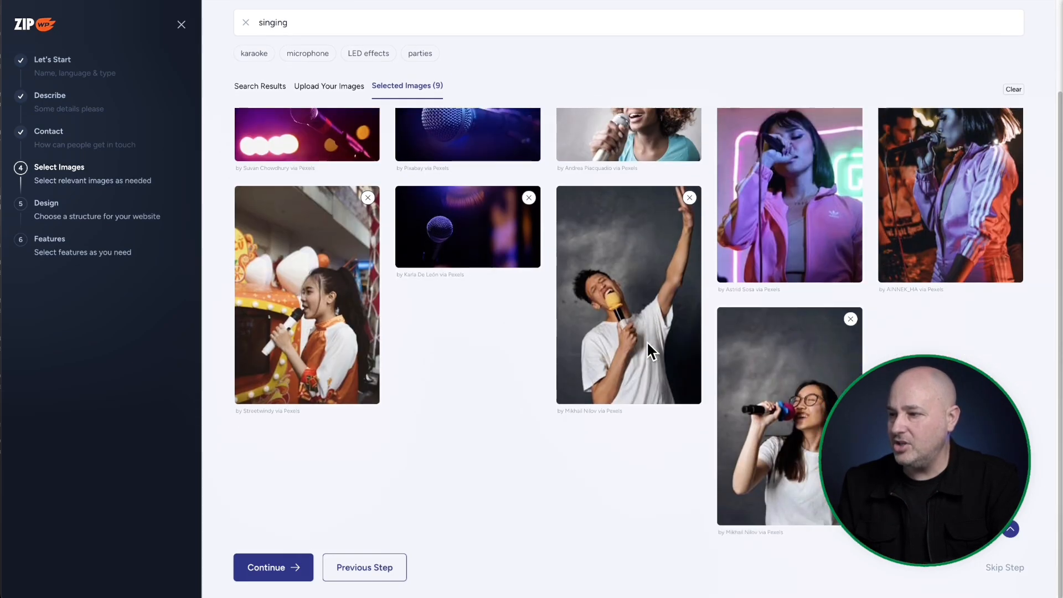
left_click(277, 563)
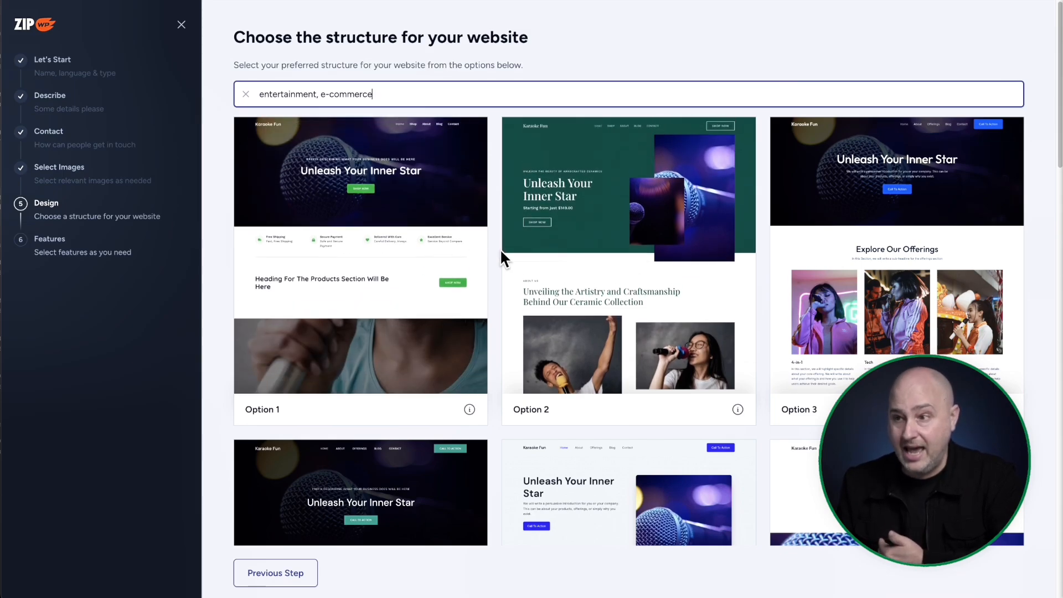
Browse the website structures offered for entertainment, e-commerce and choose Option 29.
left_click(469, 411)
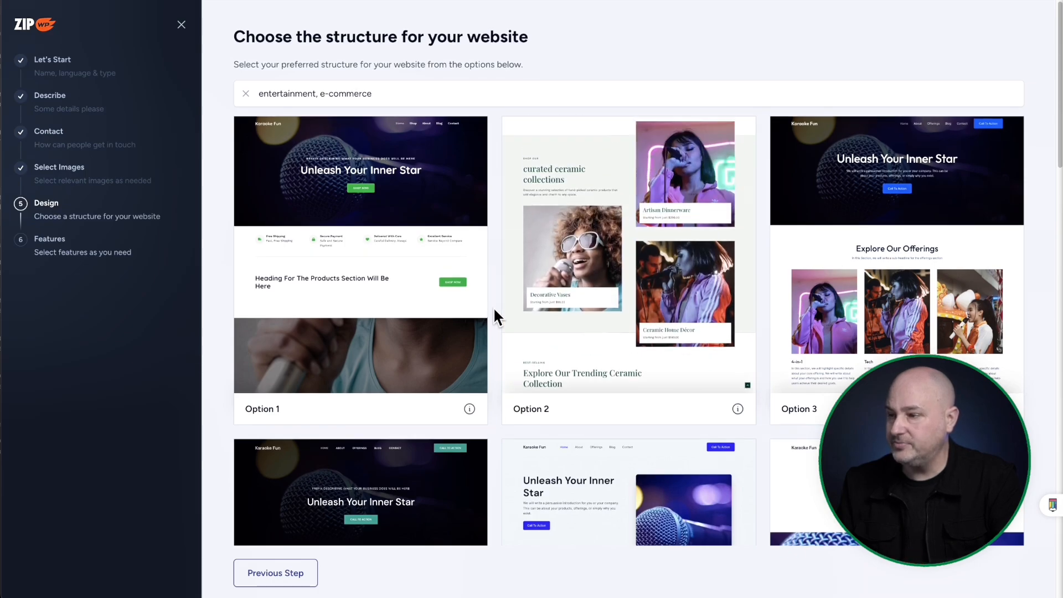
scroll(493, 307, "down", 4)
scroll(493, 305, "down", 5)
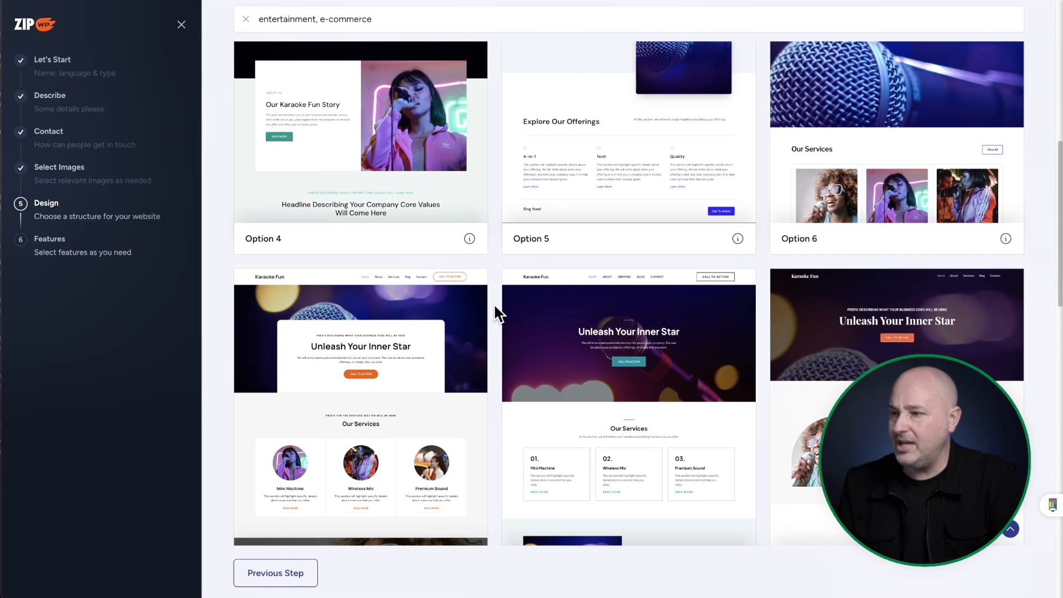
scroll(494, 303, "down", 3)
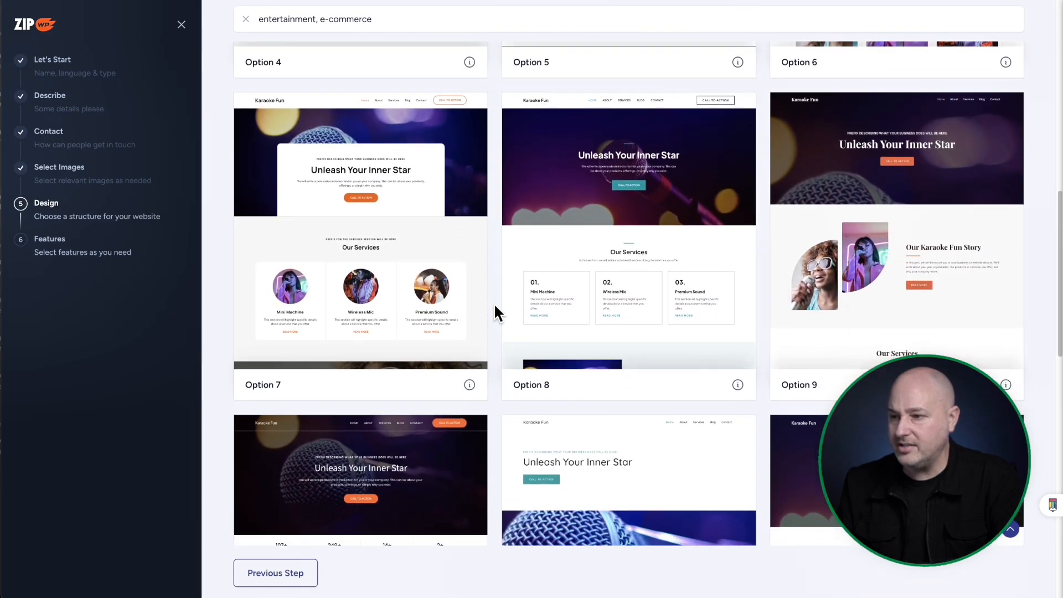
scroll(494, 303, "down", 4)
scroll(494, 303, "down", 5)
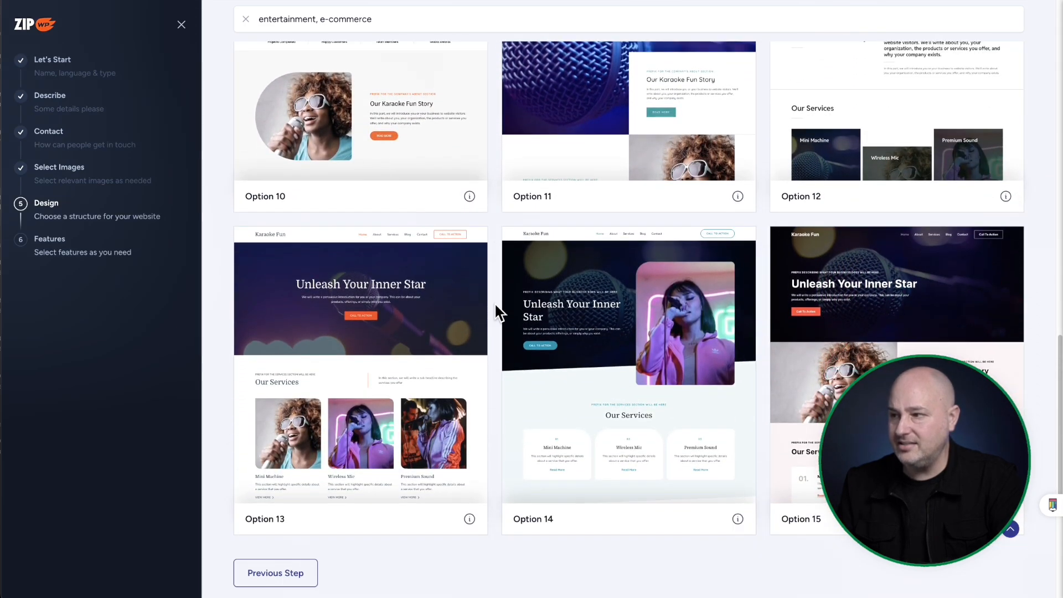
scroll(494, 303, "down", 3)
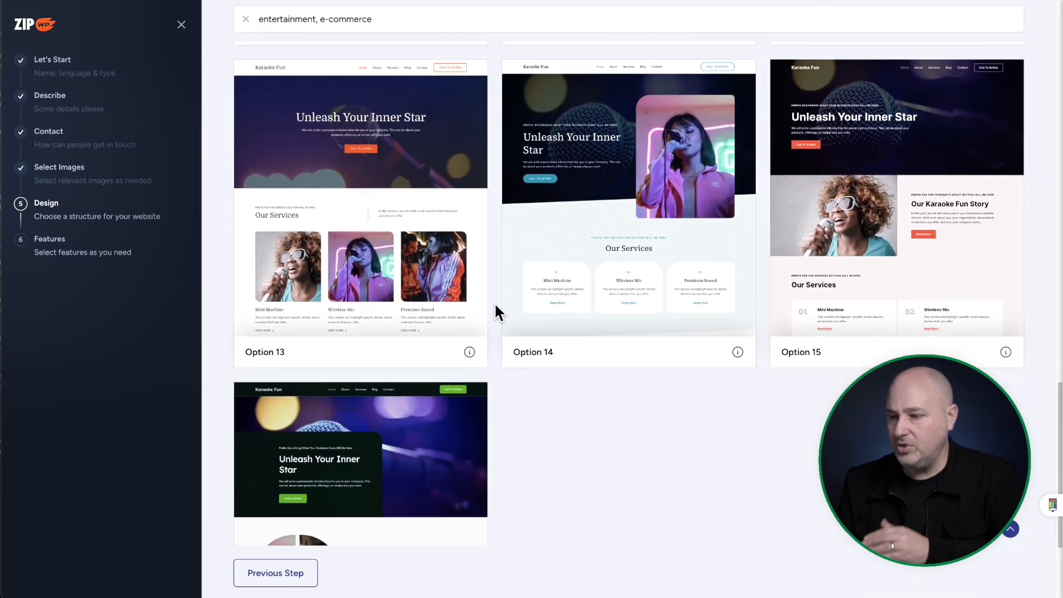
scroll(495, 306, "down", 3)
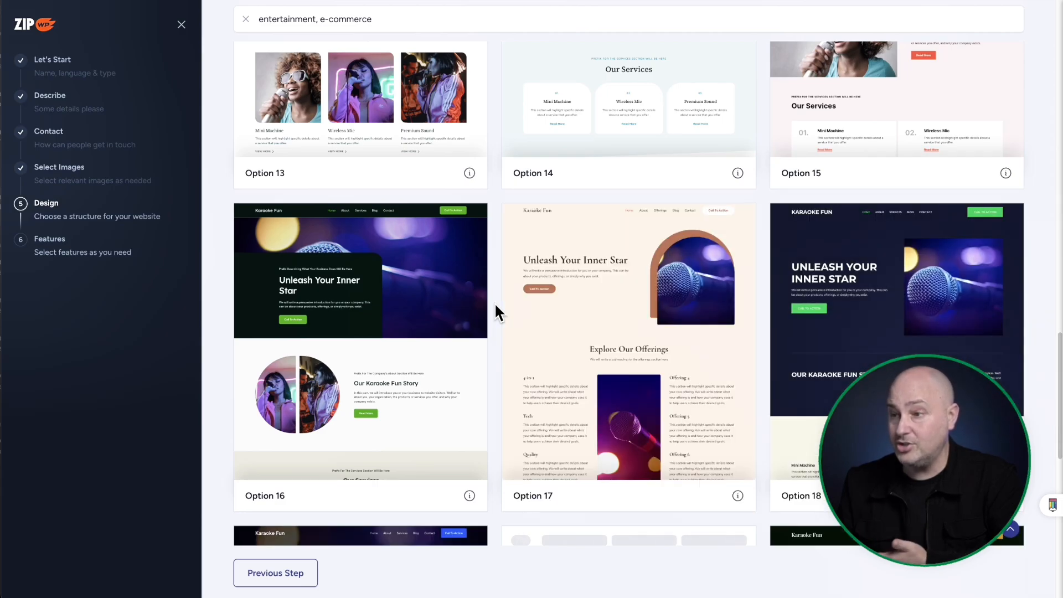
scroll(494, 302, "down", 5)
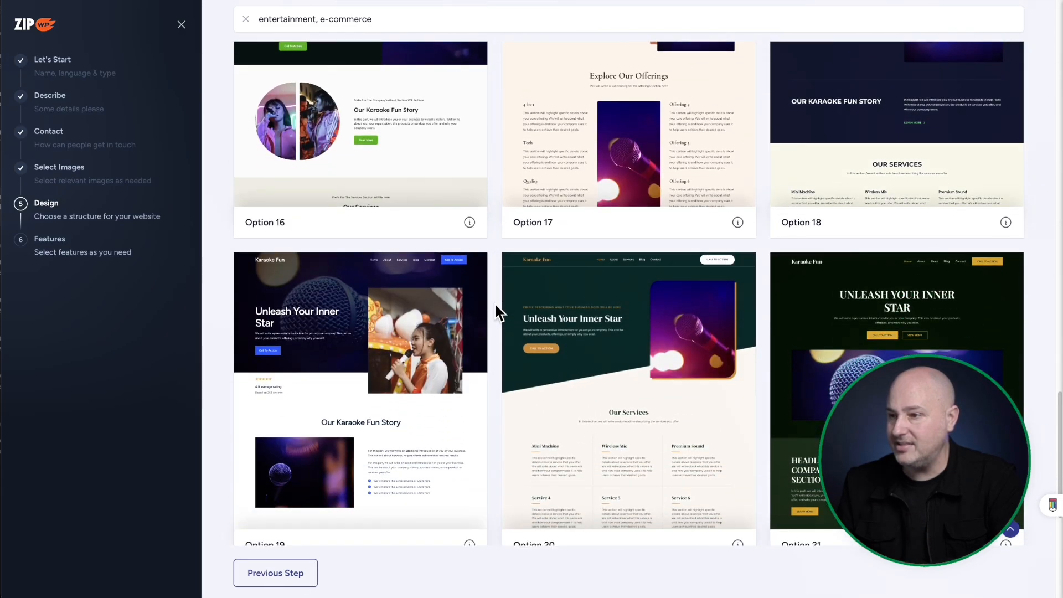
scroll(494, 302, "down", 7)
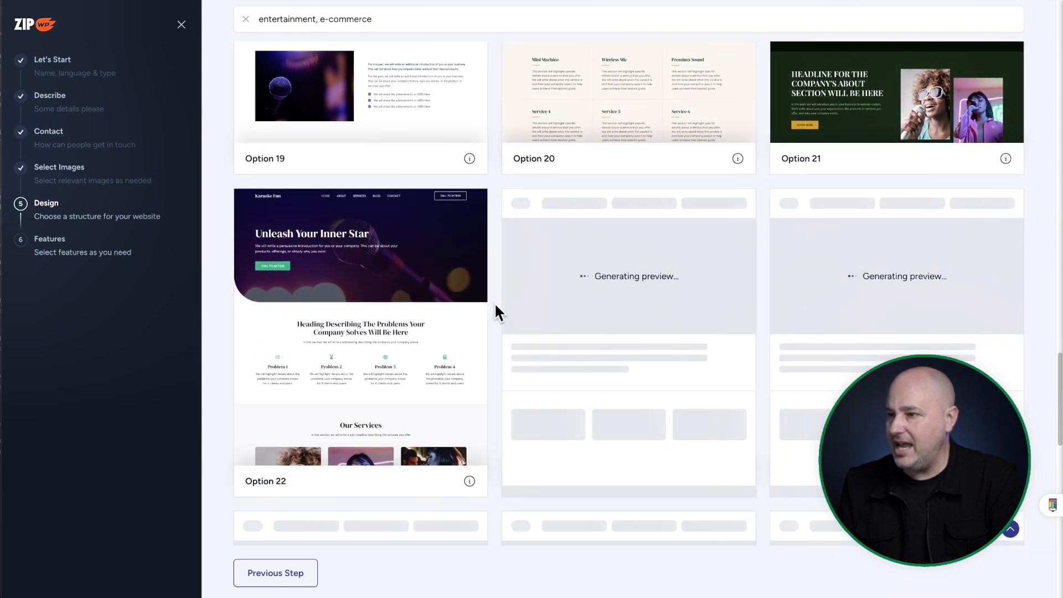
scroll(494, 302, "down", 4)
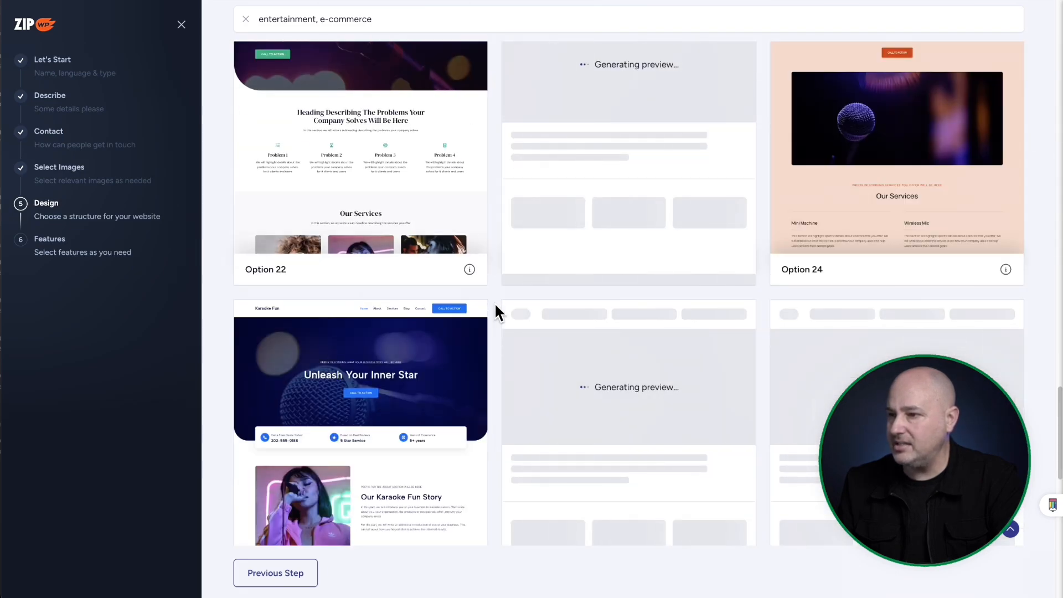
scroll(494, 302, "down", 10)
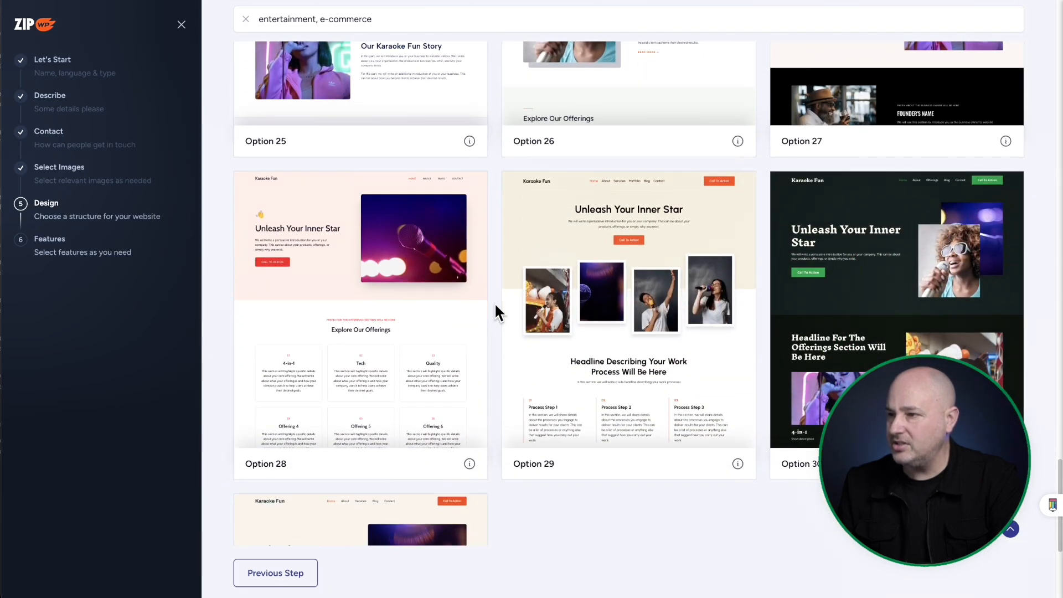
scroll(628, 299, "down", 3)
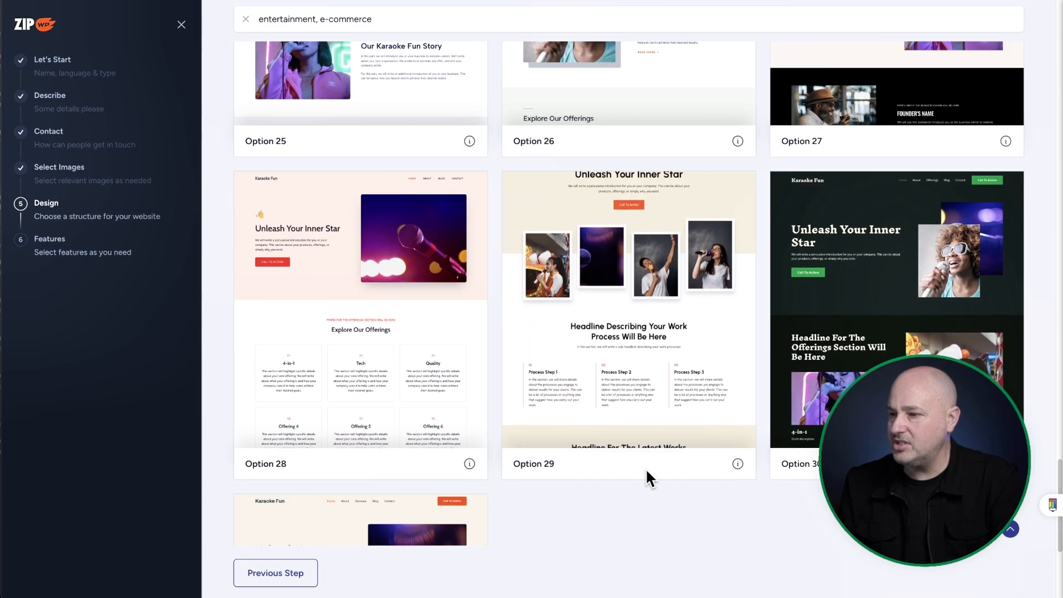
left_click(640, 337)
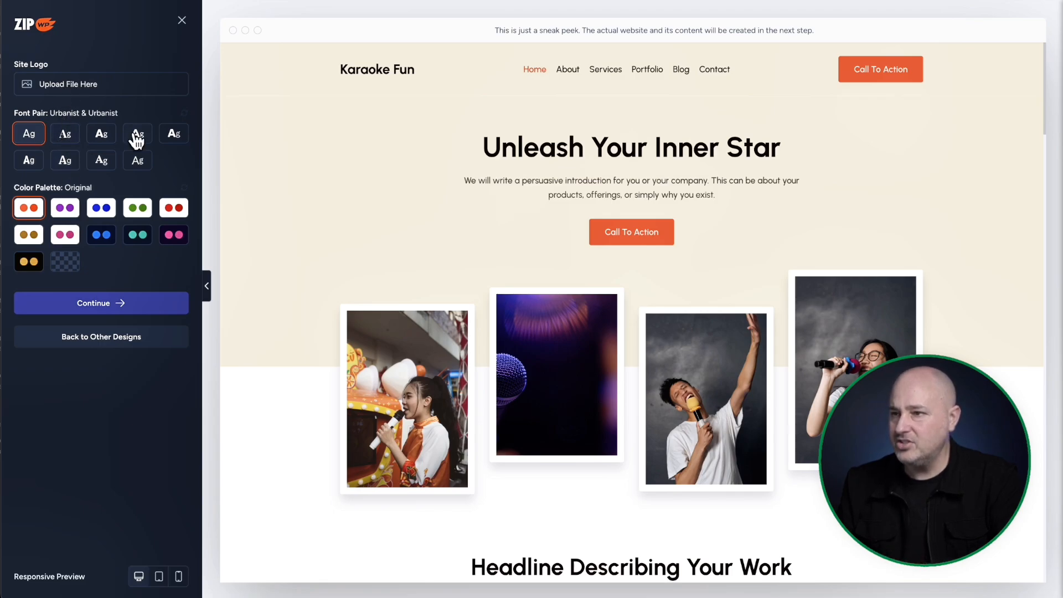
Apply the pink Style 6 color palette, review the home page preview, and continue to the features stage.
left_click(65, 235)
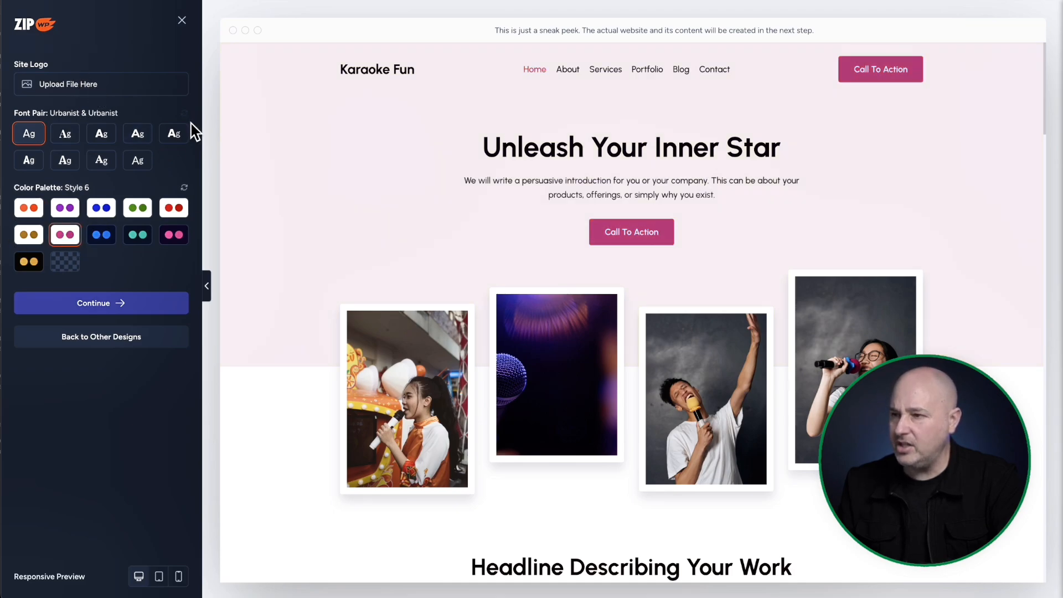
scroll(360, 206, "down", 5)
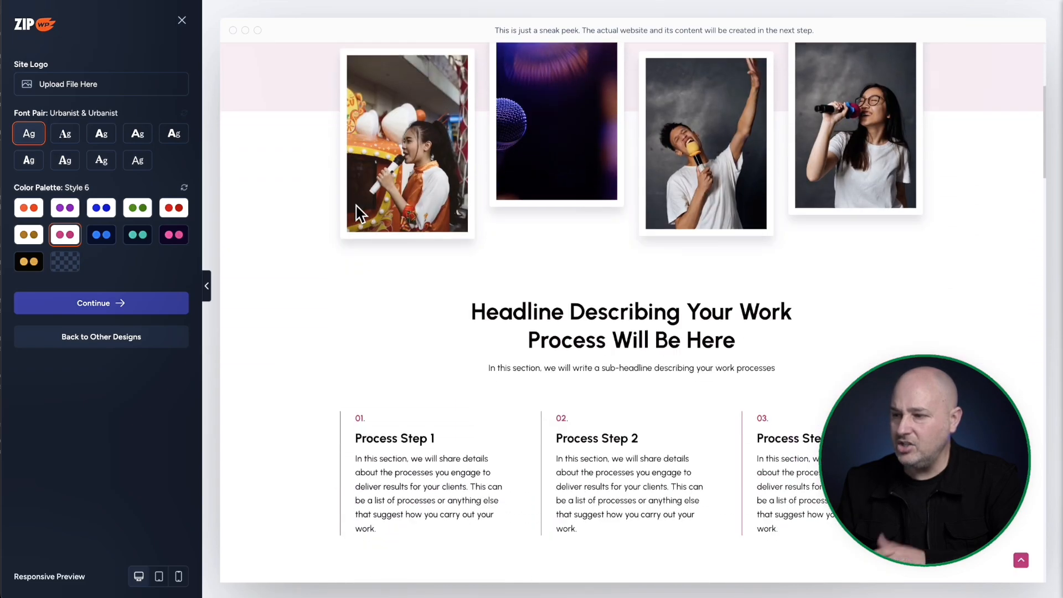
scroll(356, 206, "down", 5)
scroll(356, 207, "down", 5)
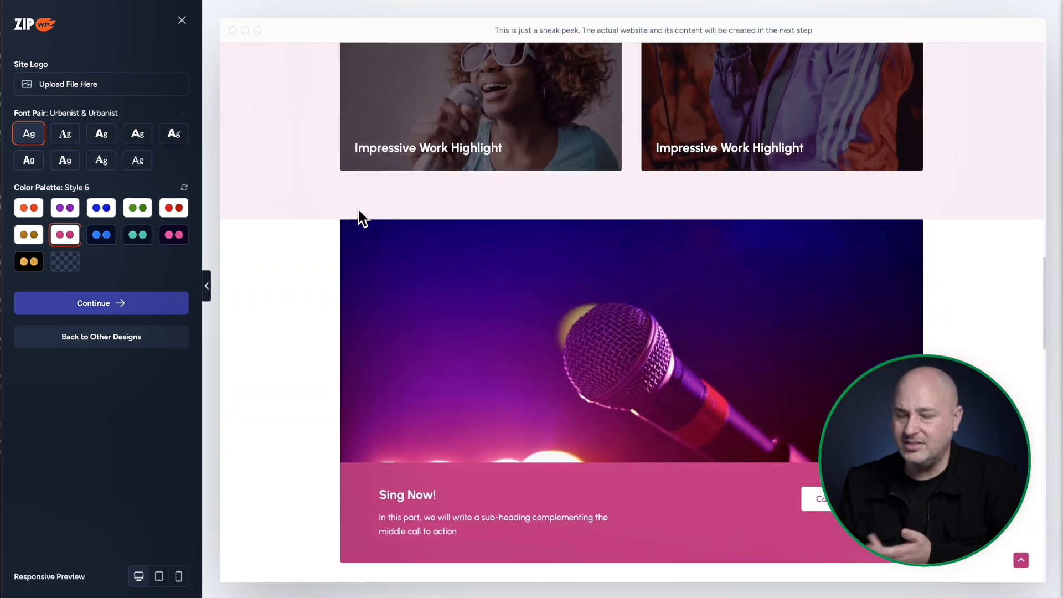
scroll(358, 210, "up", 15)
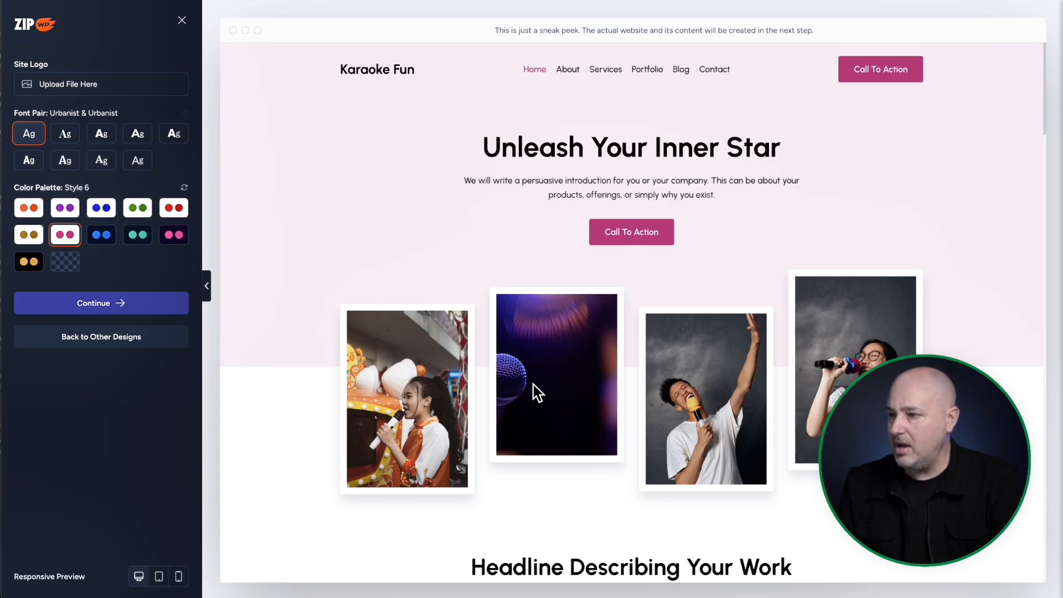
left_click(95, 304)
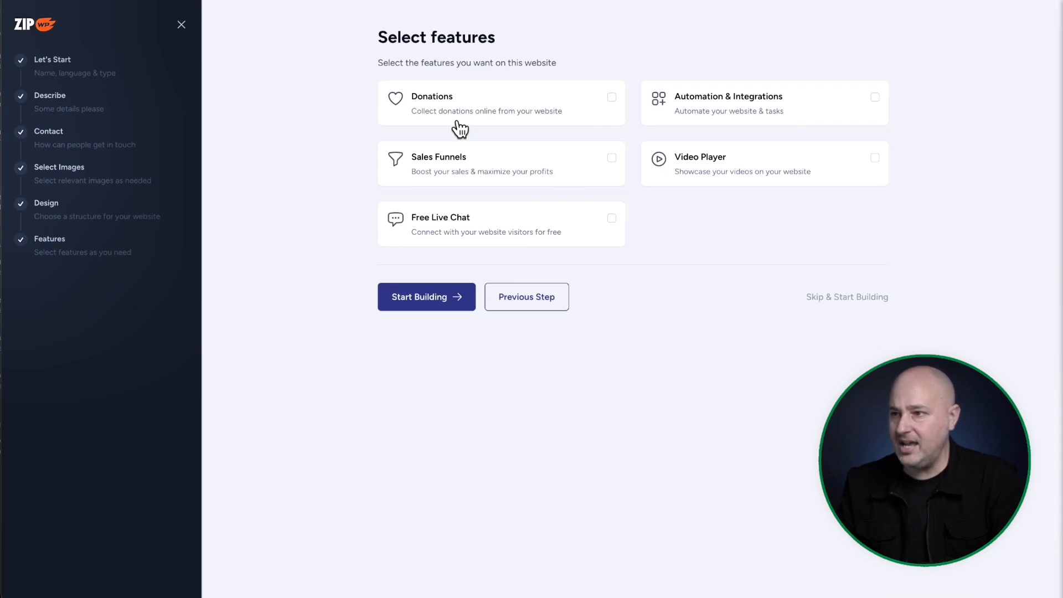
Build the website without any optional features and open its WordPress dashboard for customizing.
left_click(431, 302)
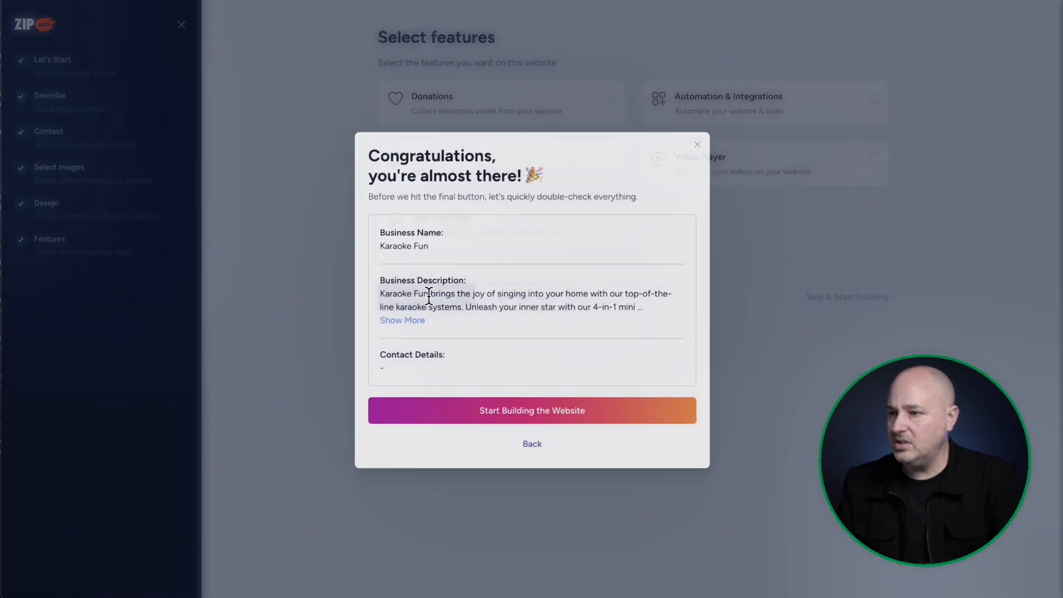
left_click(523, 419)
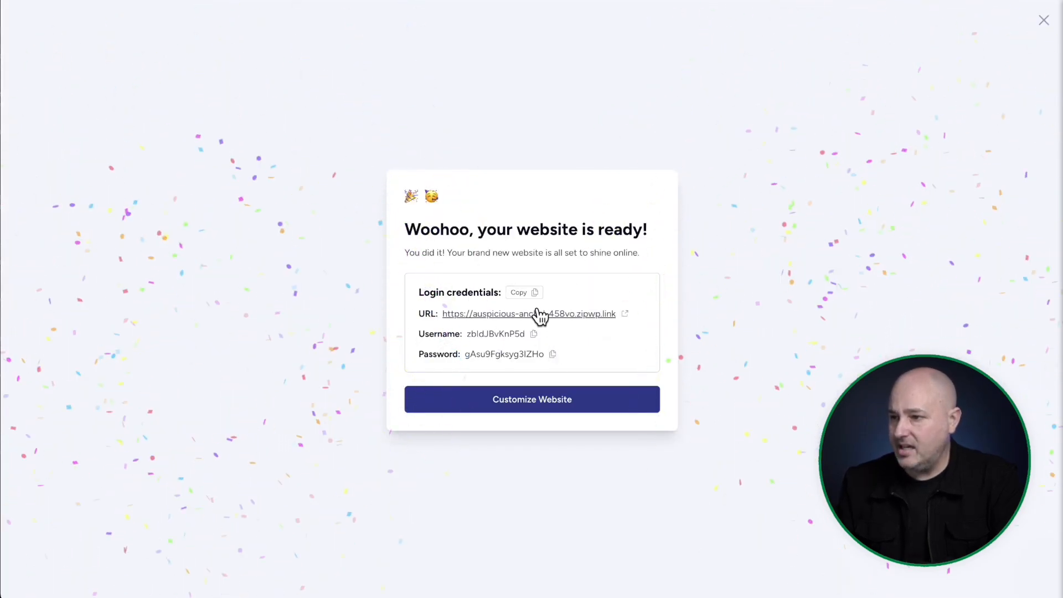
left_click(518, 408)
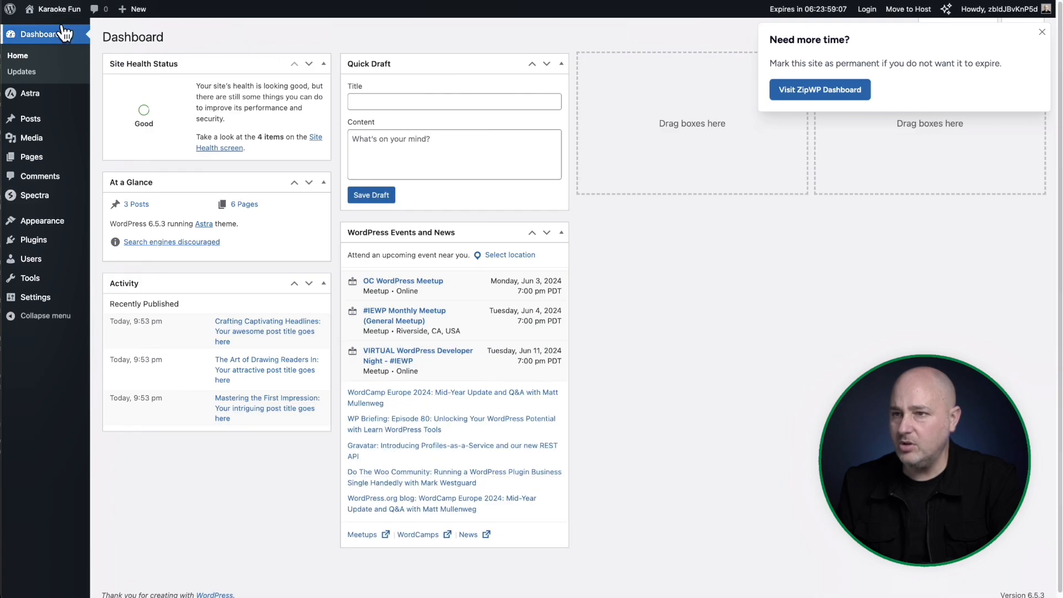
Visit the generated Karaoke Fun home page and examine its AI-written headline.
left_click(40, 28)
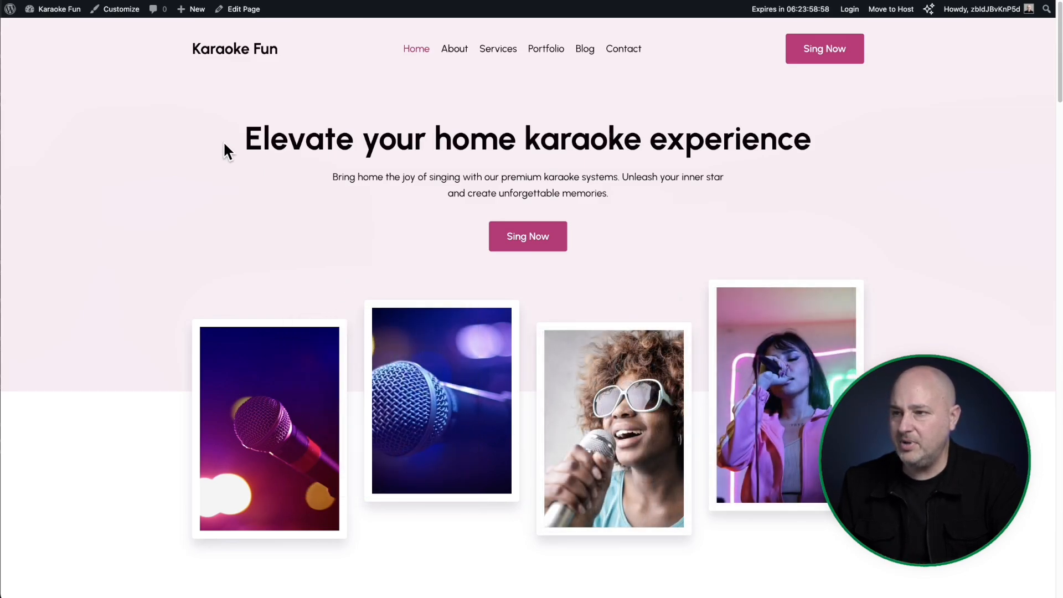
left_click_drag(224, 149, 813, 143)
left_click(600, 166)
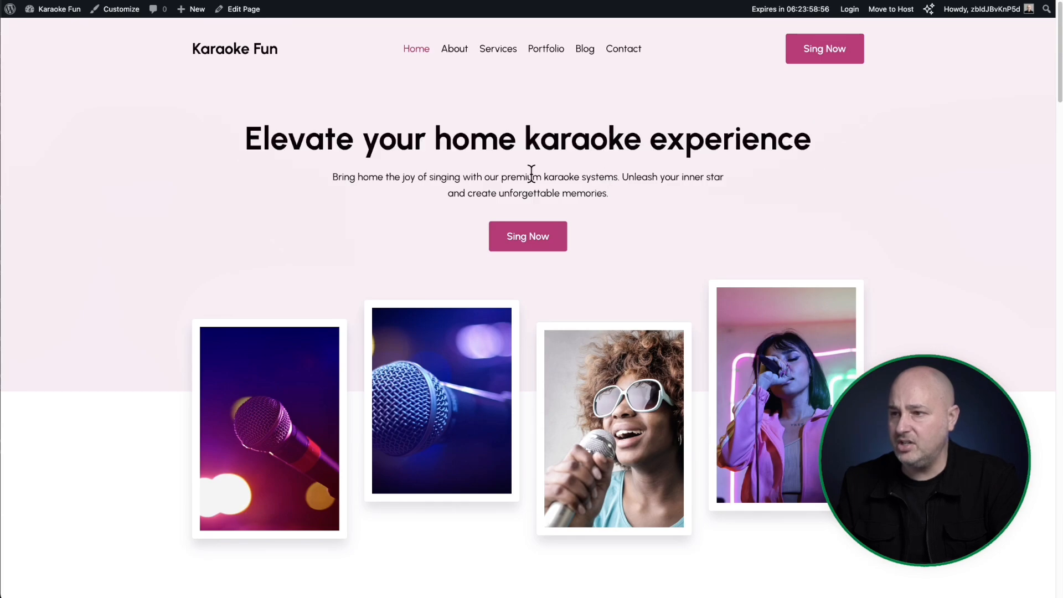
left_click_drag(361, 141, 841, 155)
left_click(510, 172)
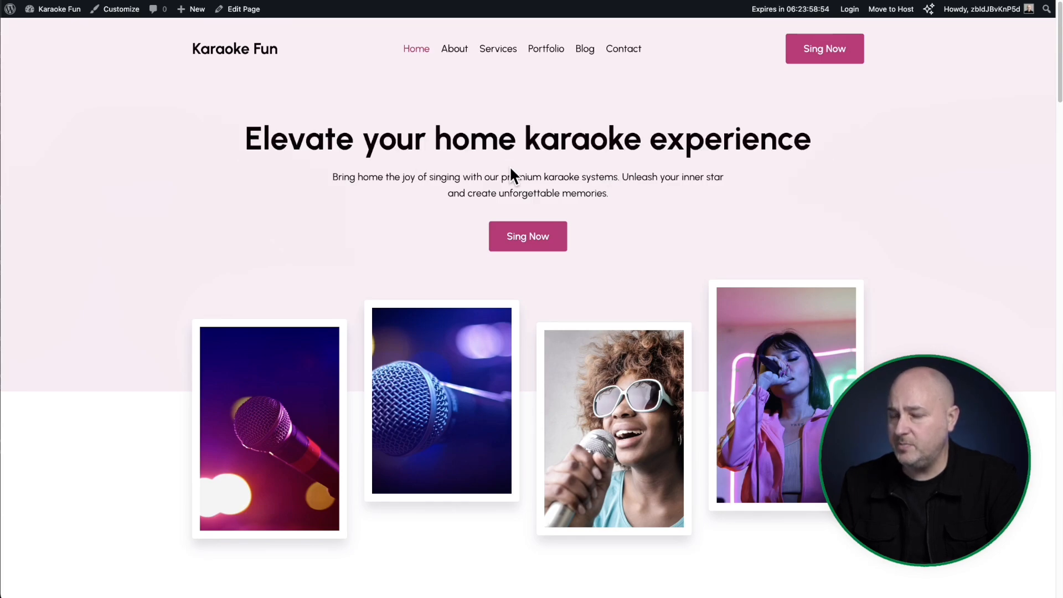
Review the generated home page sections, from How It Works and Latest Works through Our Services and About Us.
scroll(449, 186, "down", 10)
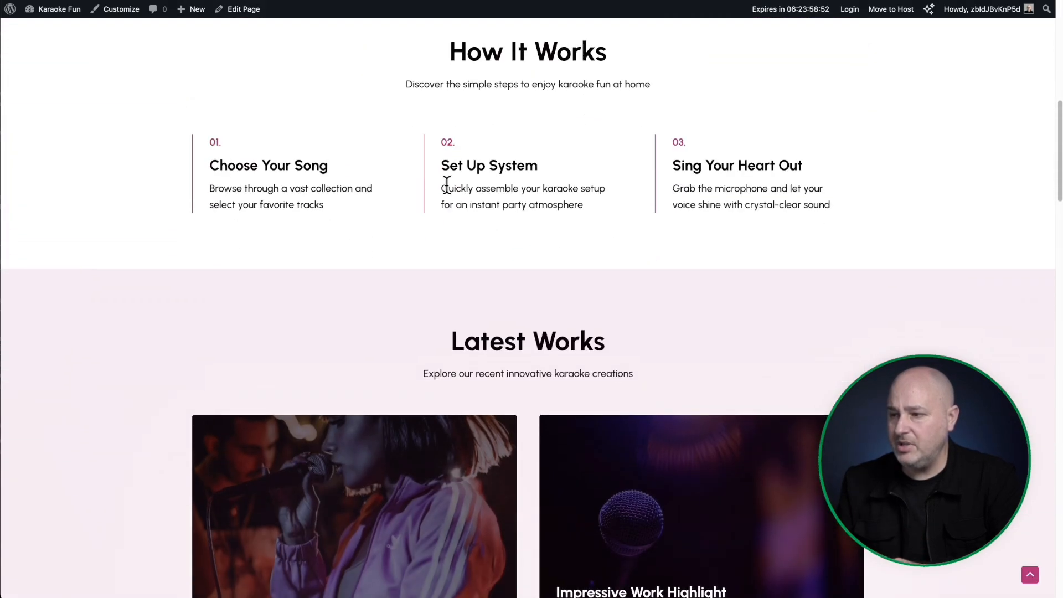
scroll(446, 183, "down", 17)
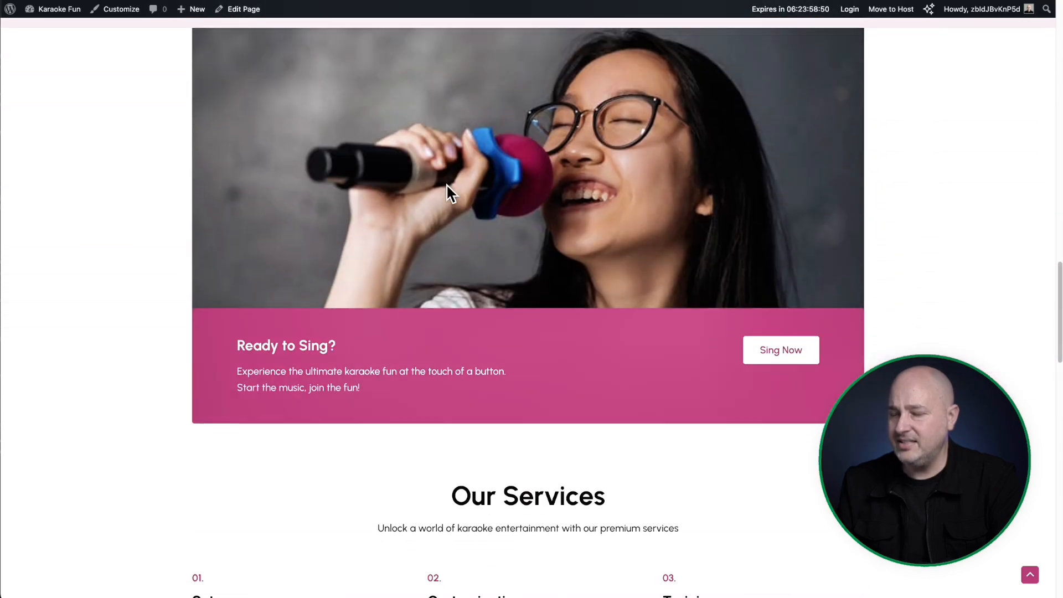
scroll(447, 188, "down", 10)
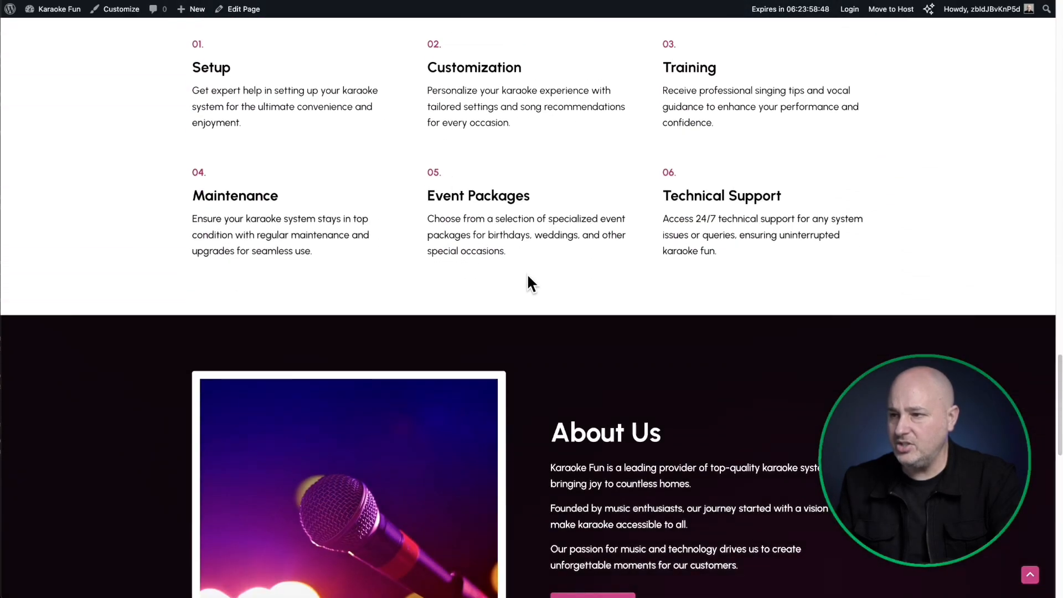
scroll(520, 279, "up", 20)
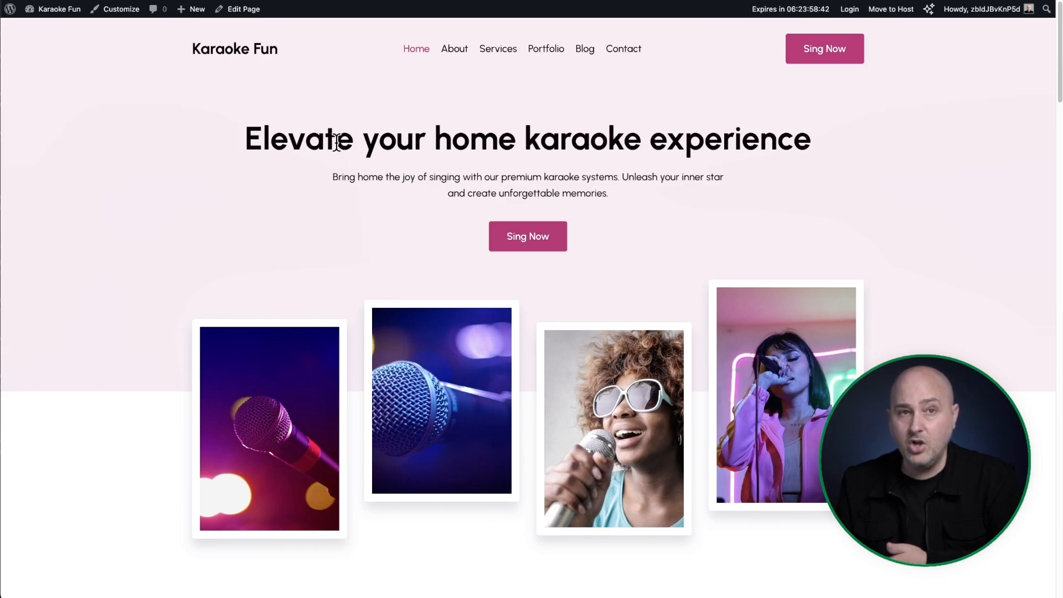
Find the SureCart plugin in the WordPress plugin directory, then install and activate it on the site.
mouse_move(58, 17)
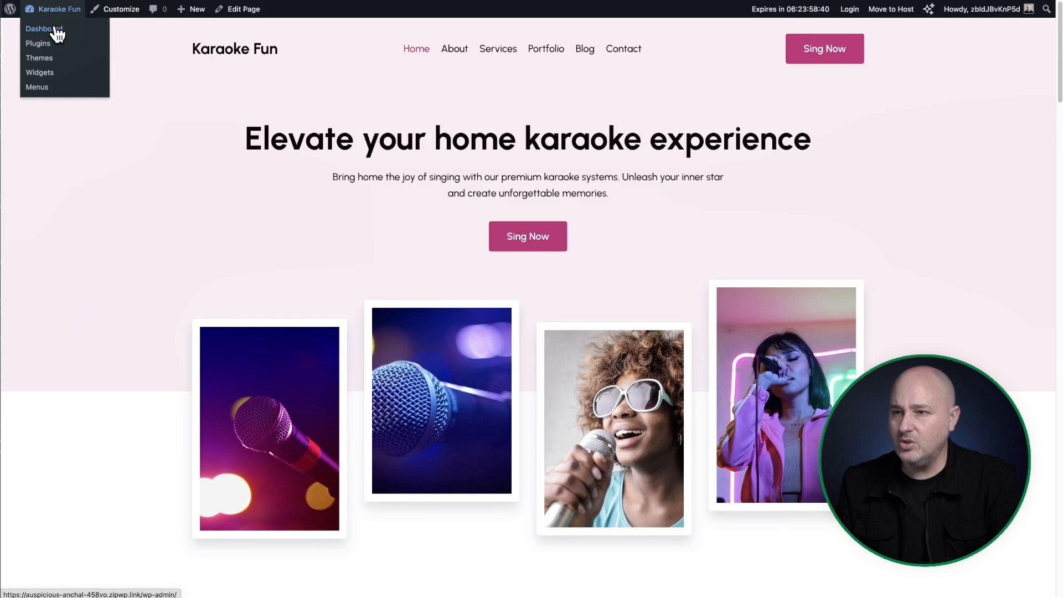
left_click(57, 34)
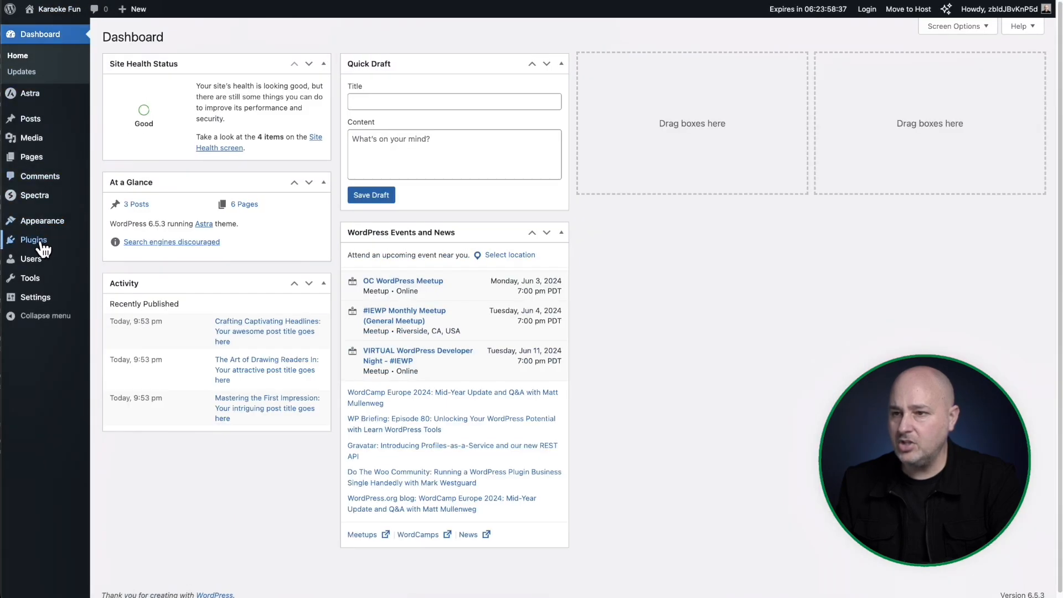
mouse_move(58, 245)
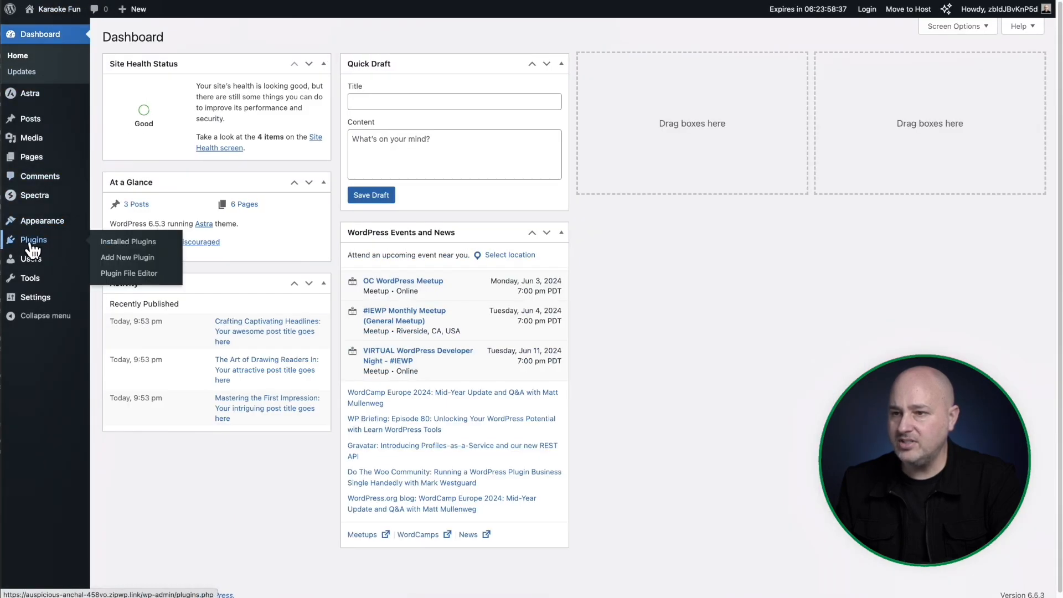
left_click(127, 260)
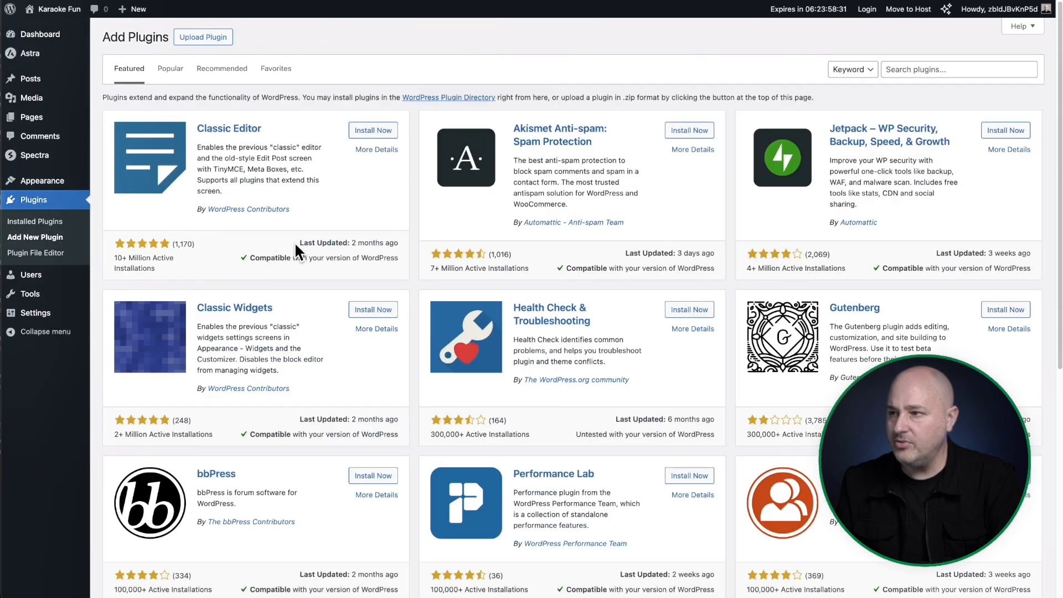
left_click(939, 71)
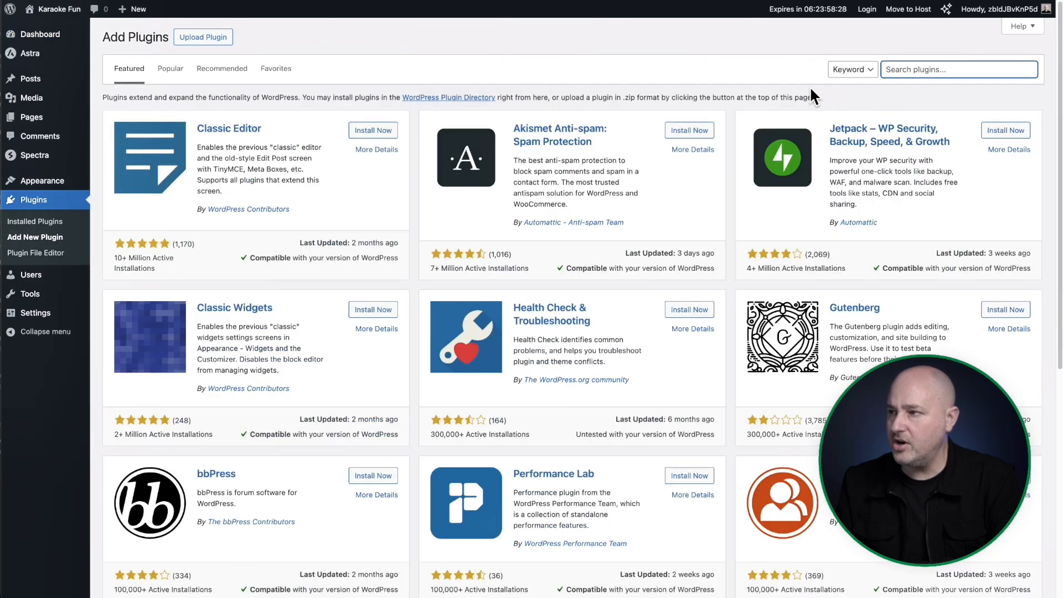
type("surecart")
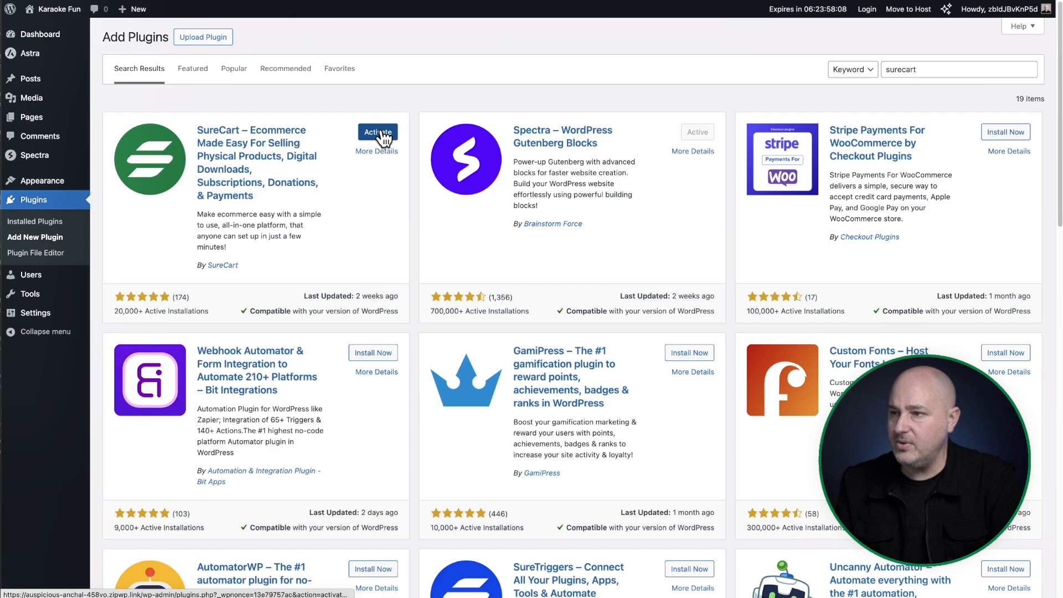
left_click(380, 132)
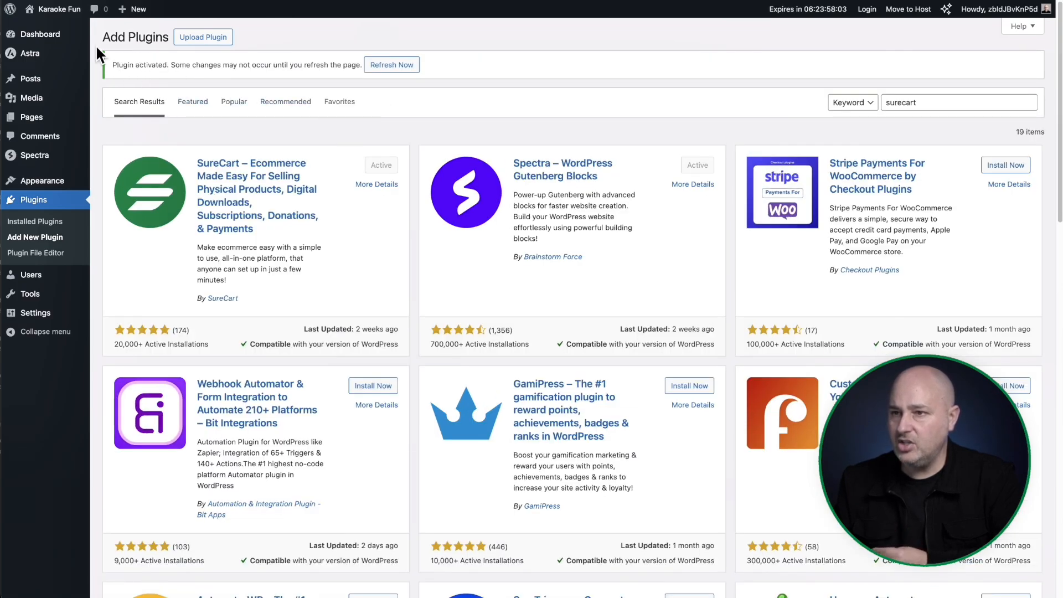
Return to the WordPress dashboard home and locate the SureCart entry.
mouse_move(76, 125)
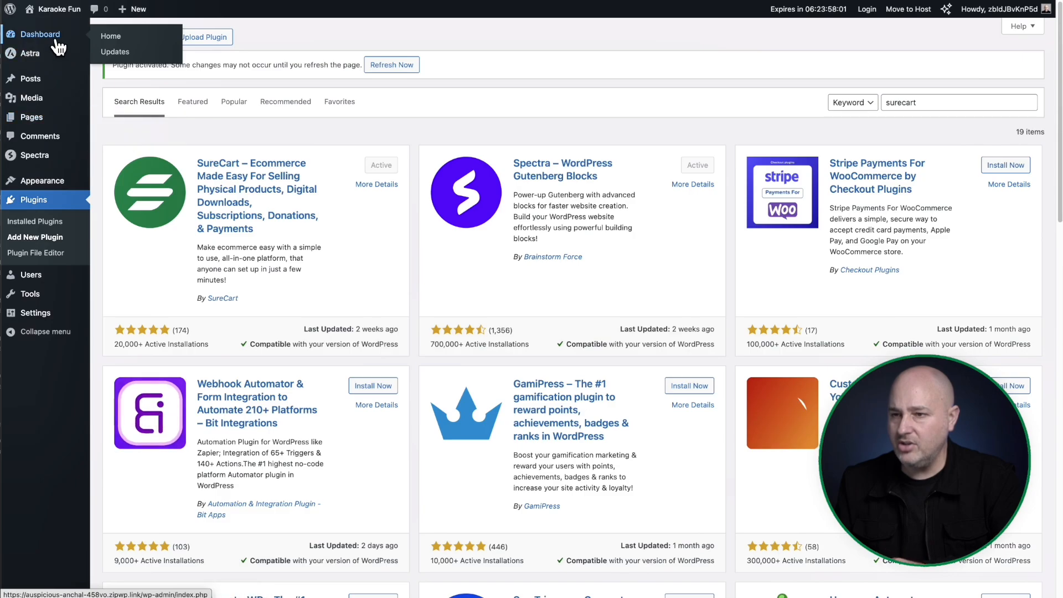
left_click(40, 34)
mouse_move(39, 222)
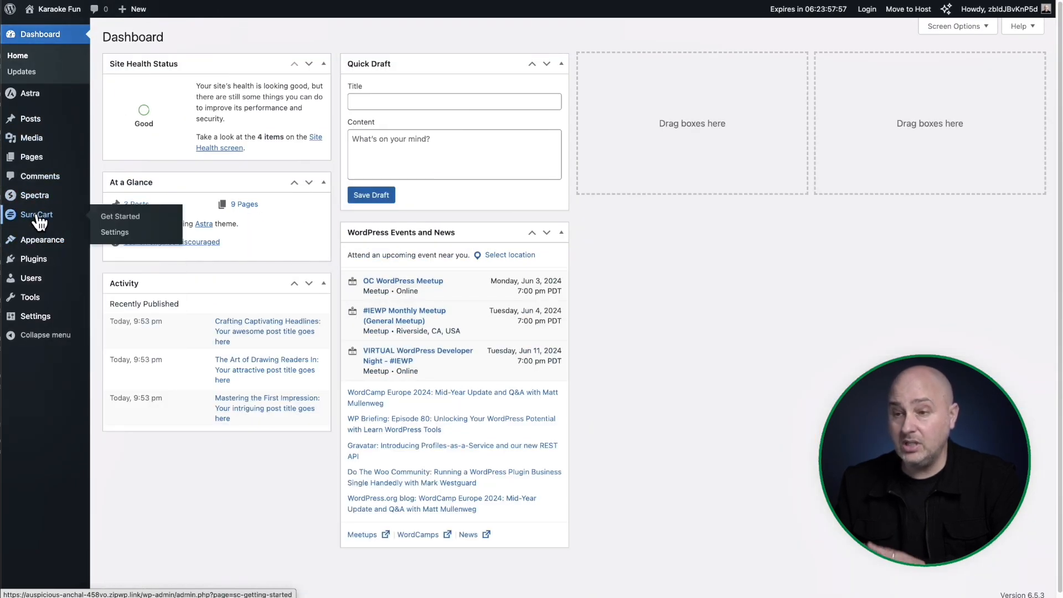
left_click(39, 219)
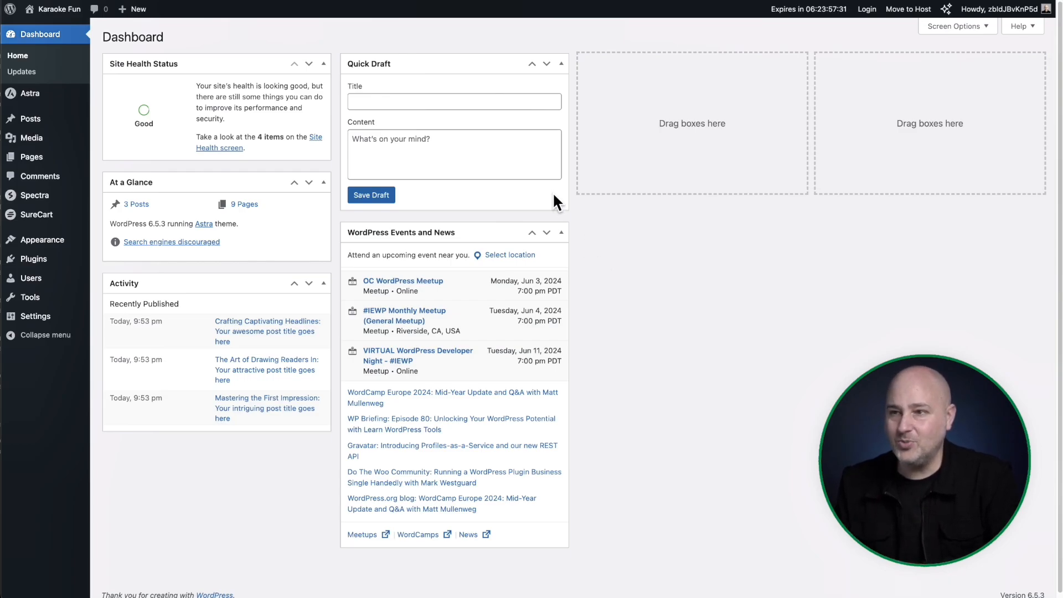
Copy the hex code of Color 1 from the site's global palette in the theme customizer, then leave the customizer.
mouse_move(66, 19)
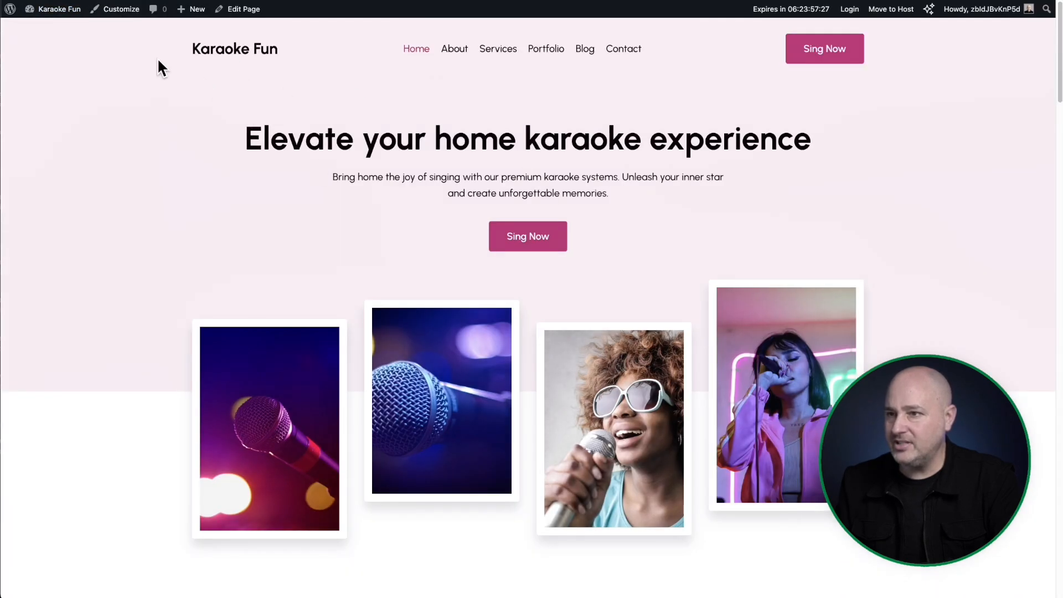
left_click(122, 11)
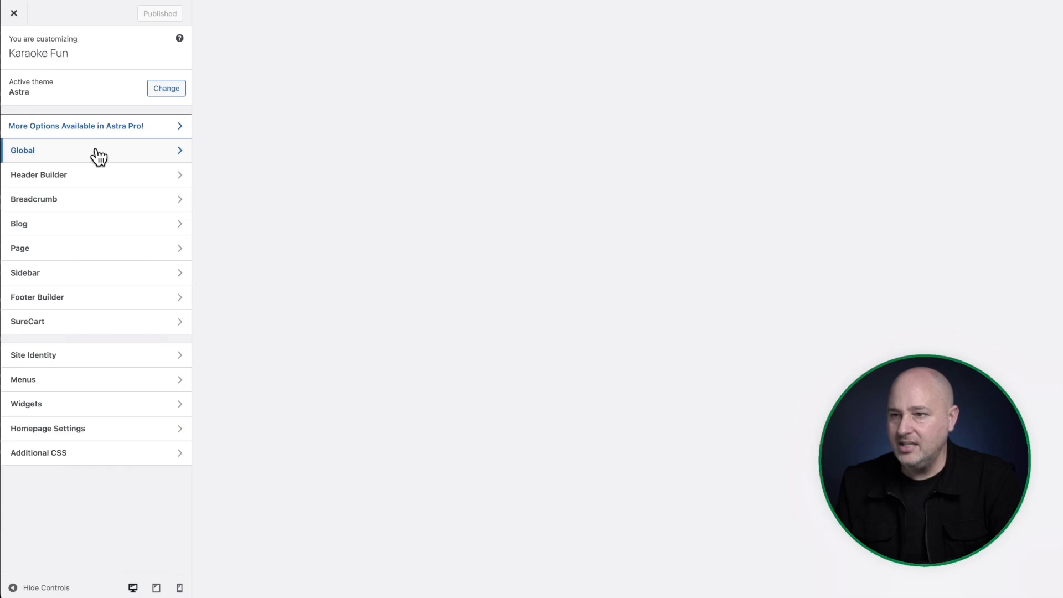
left_click(99, 160)
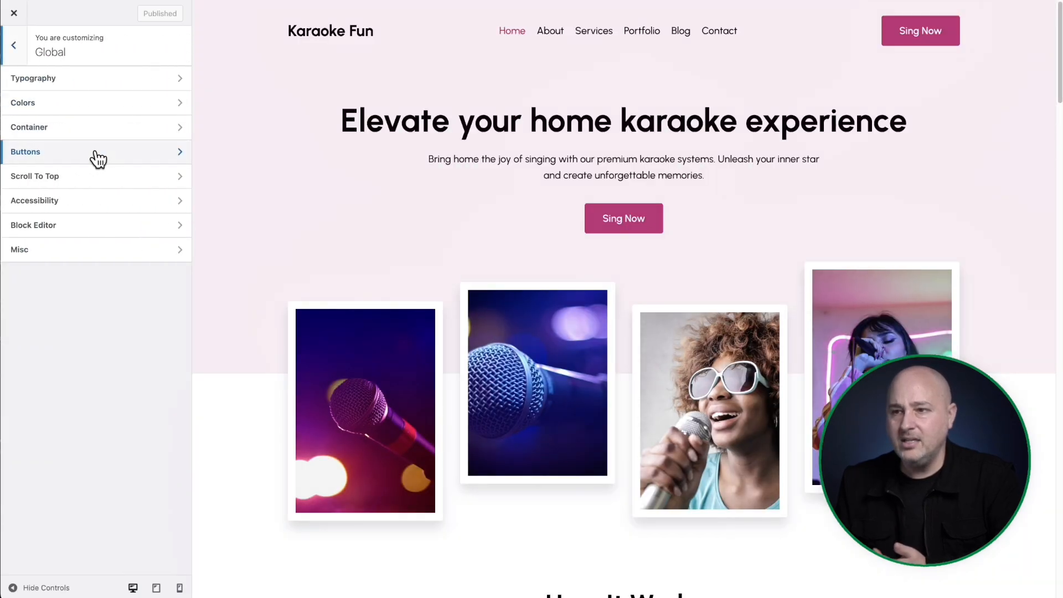
left_click(97, 110)
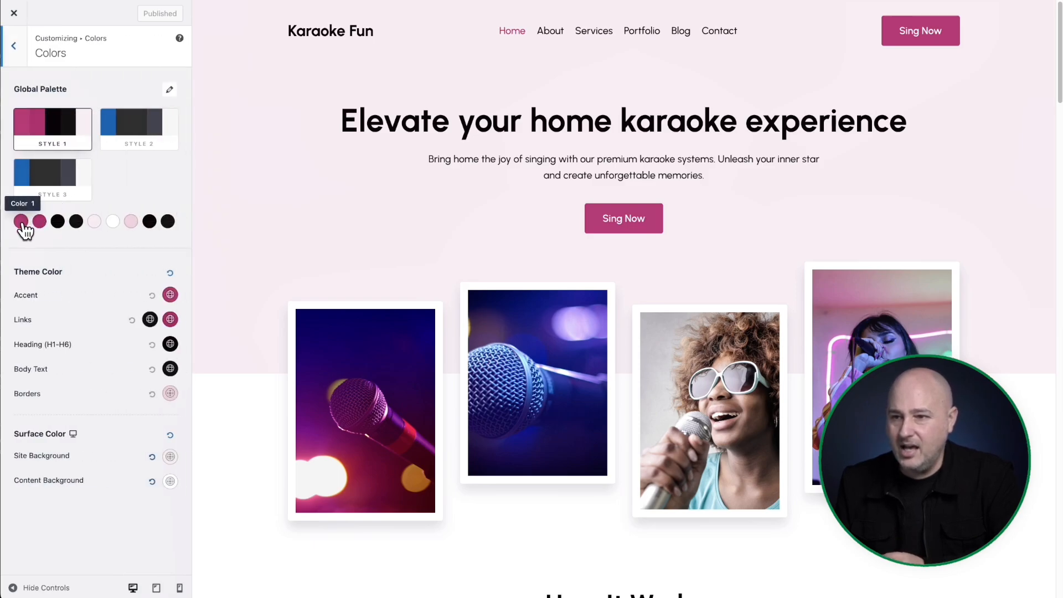
left_click(22, 222)
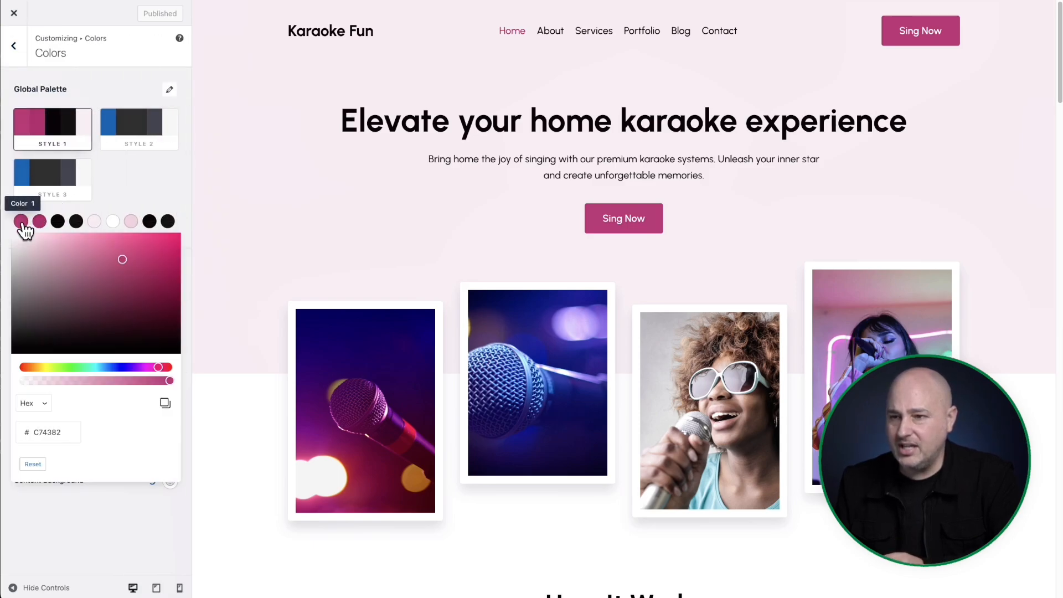
double_click(45, 432)
key("ctrl+c")
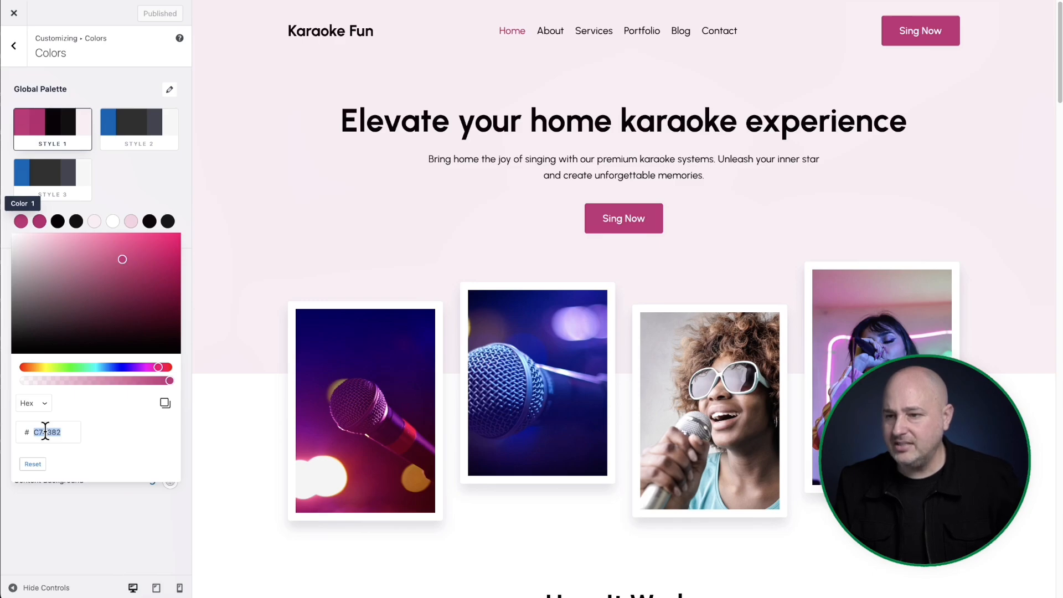
left_click(14, 14)
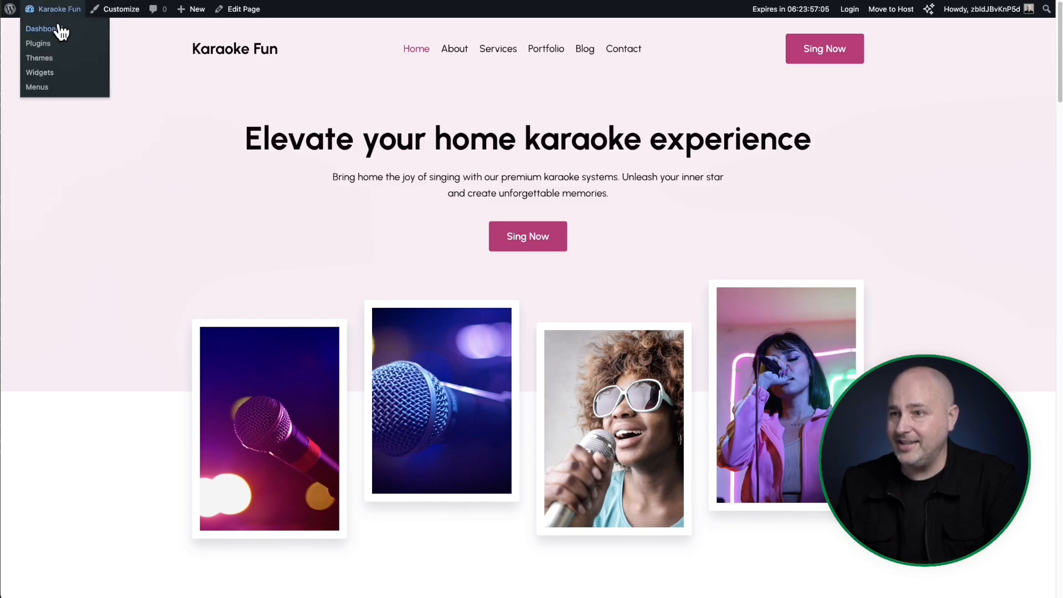
Start a new SureCart store with brand color C74382 and United States Dollar as the currency.
left_click(59, 29)
mouse_move(65, 206)
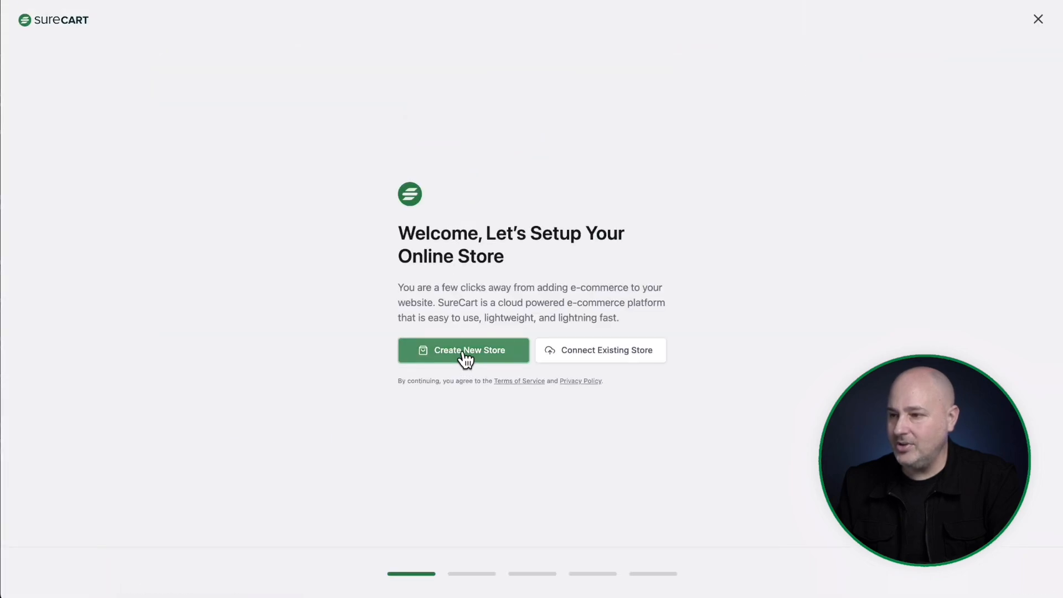
left_click(464, 357)
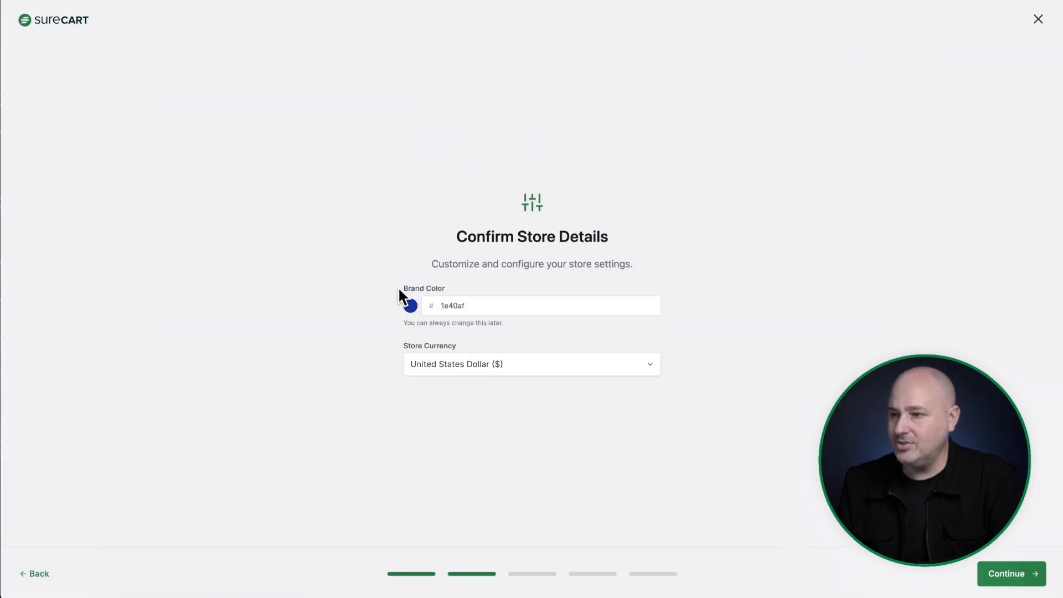
double_click(478, 301)
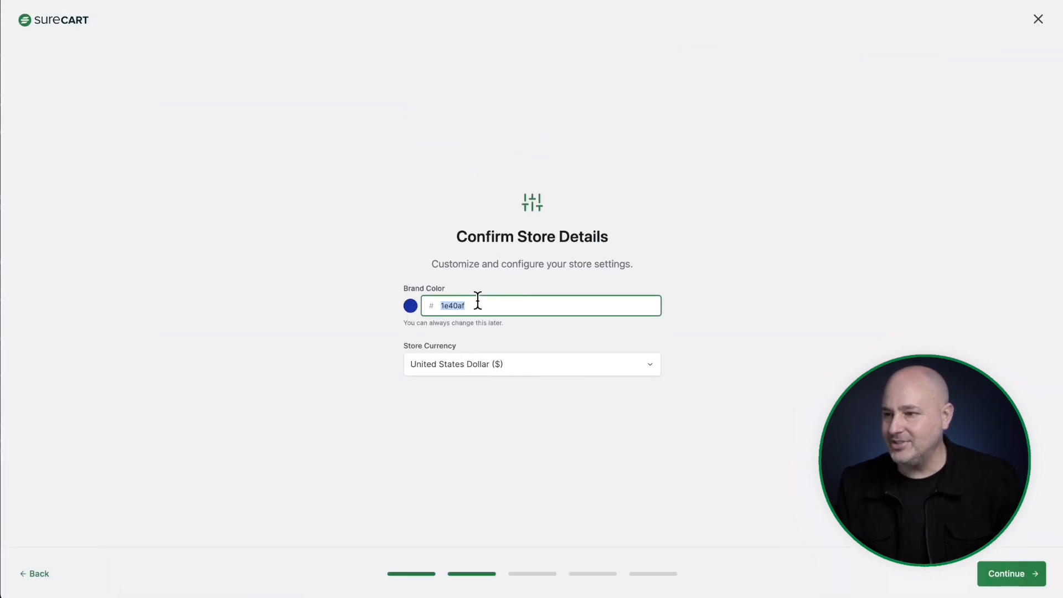
key("ctrl+v")
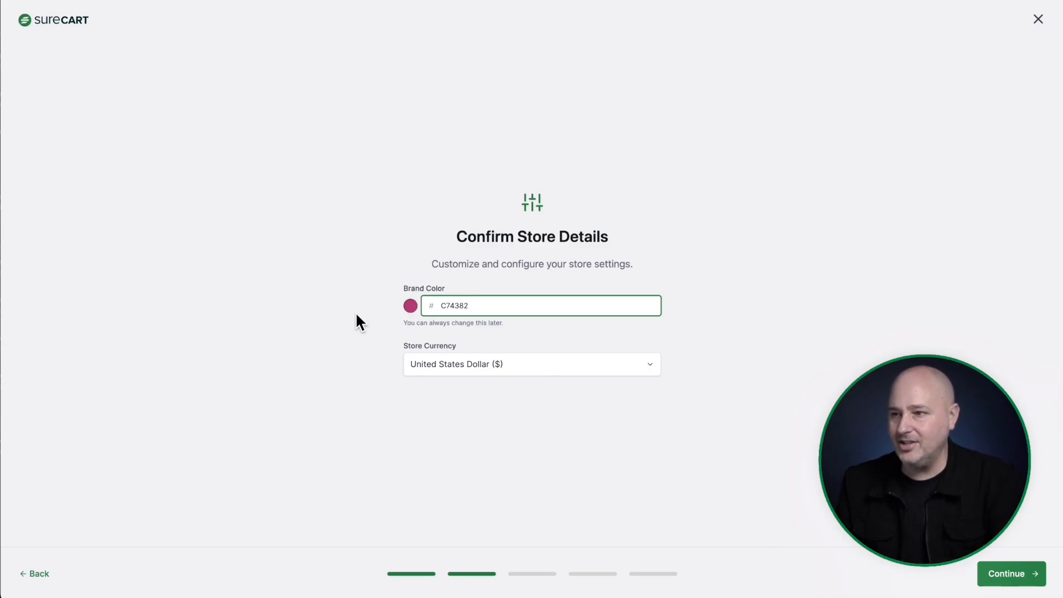
left_click(410, 305)
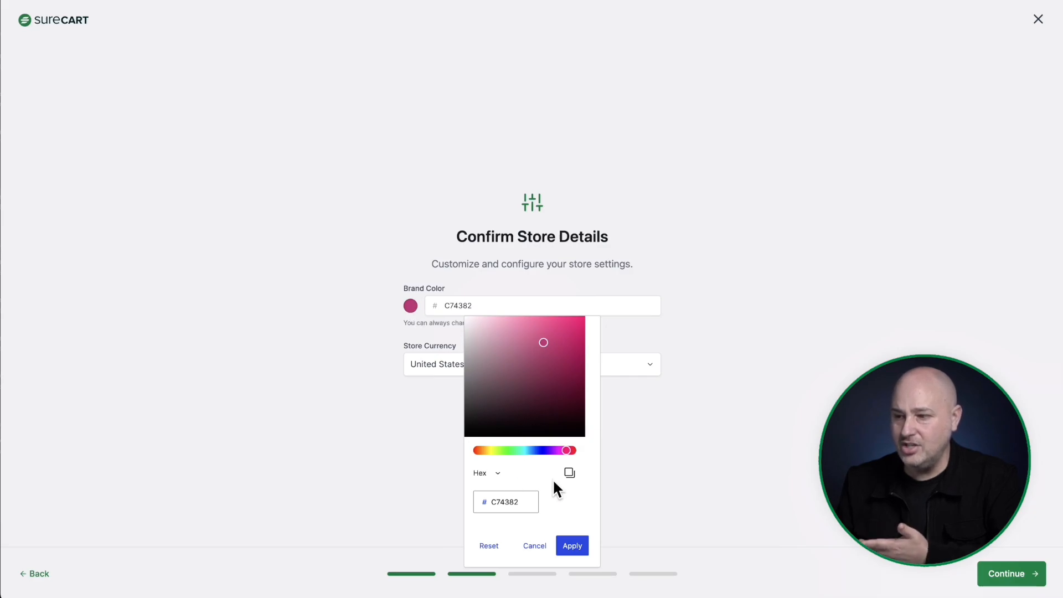
left_click(428, 438)
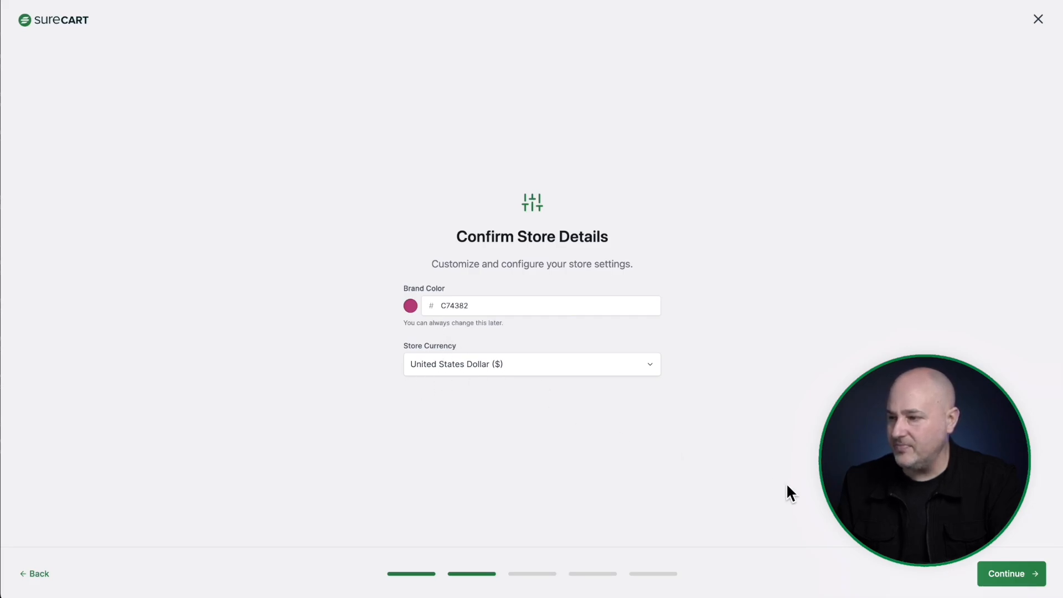
left_click(1001, 575)
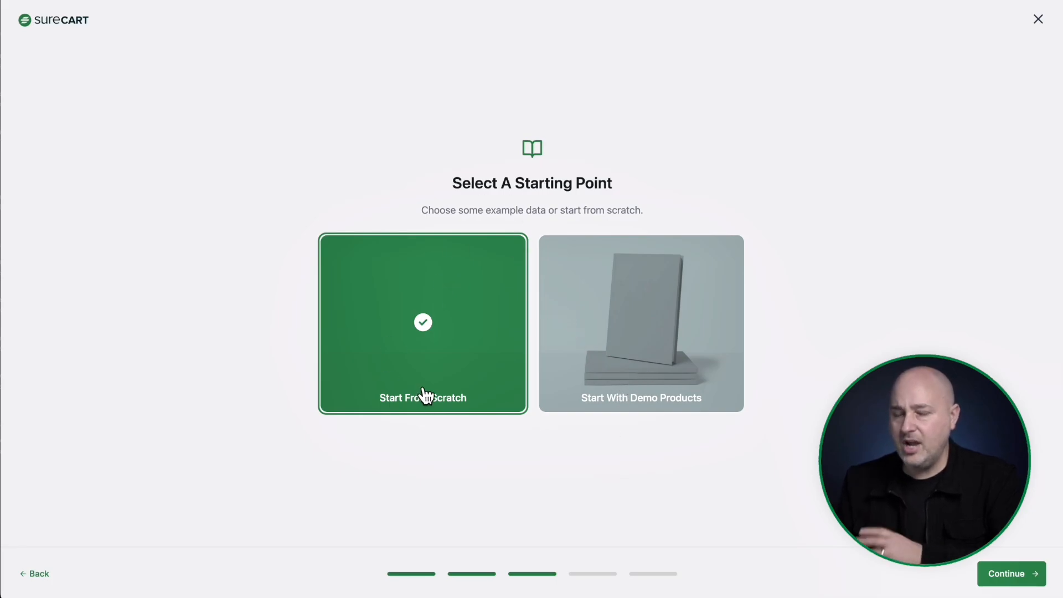
Start the store with demo products and accept the prefilled email address for store notifications.
left_click(636, 365)
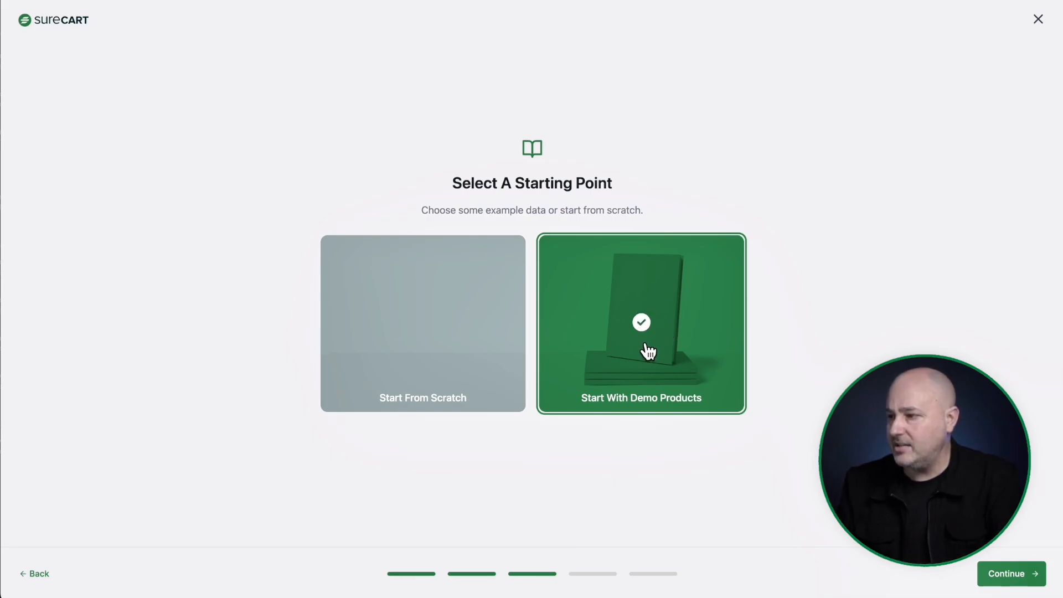
left_click(997, 571)
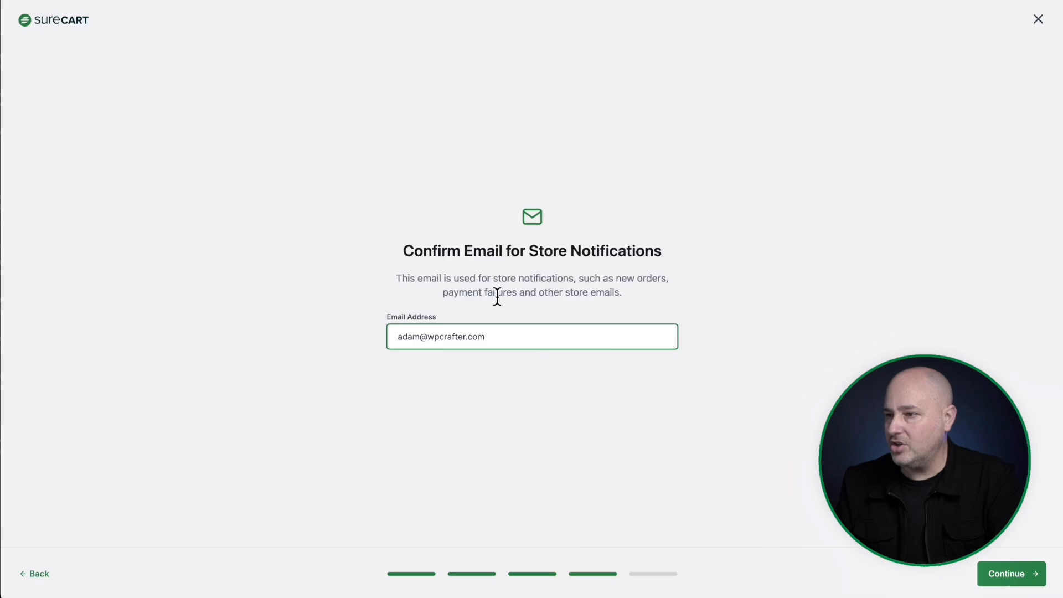
left_click(991, 573)
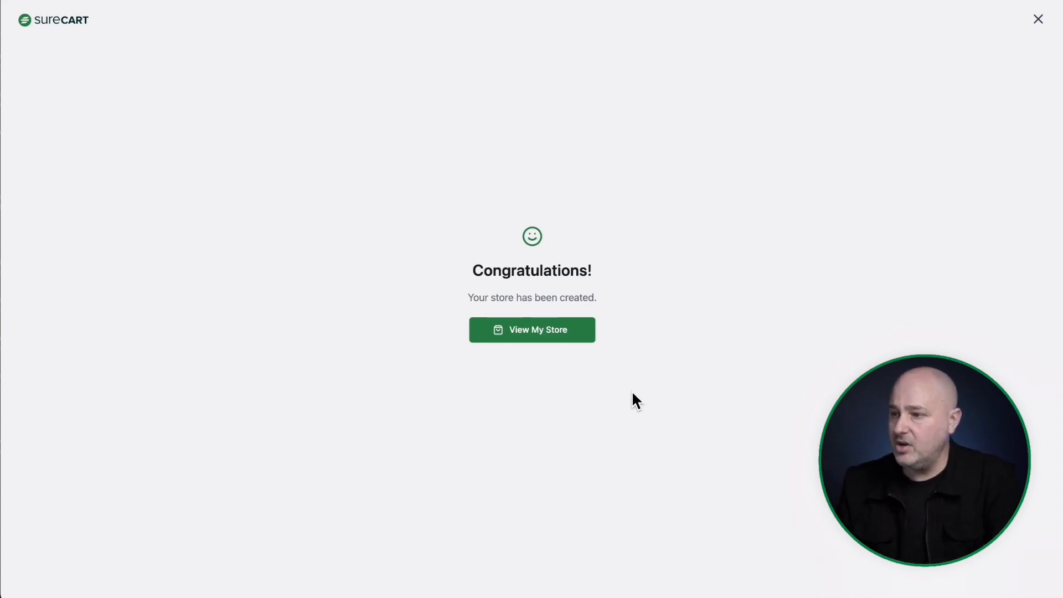
View the new store's Shop page and look through its demo products.
left_click(544, 332)
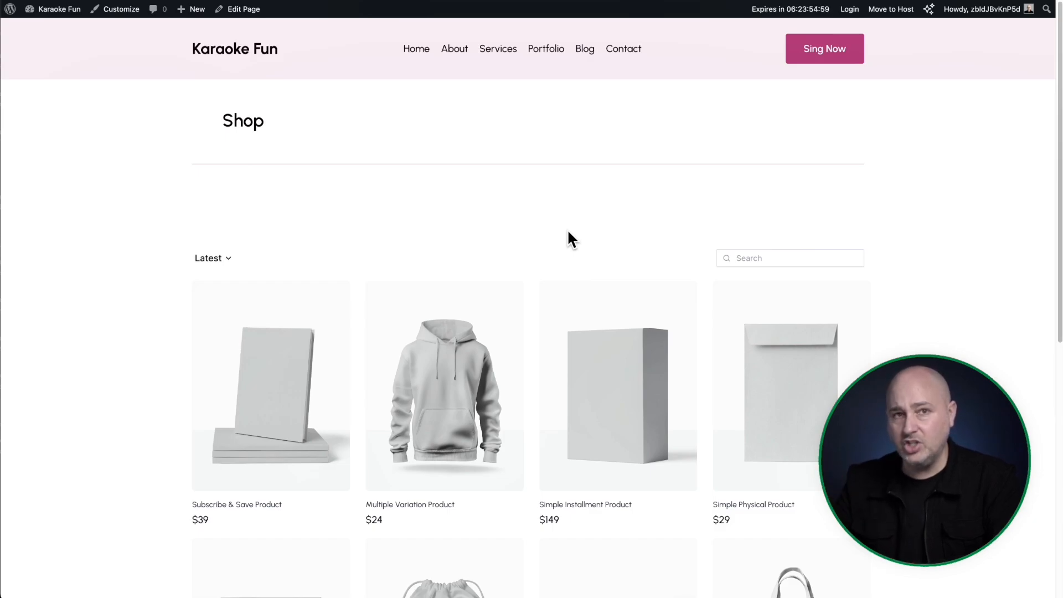
scroll(567, 231, "down", 3)
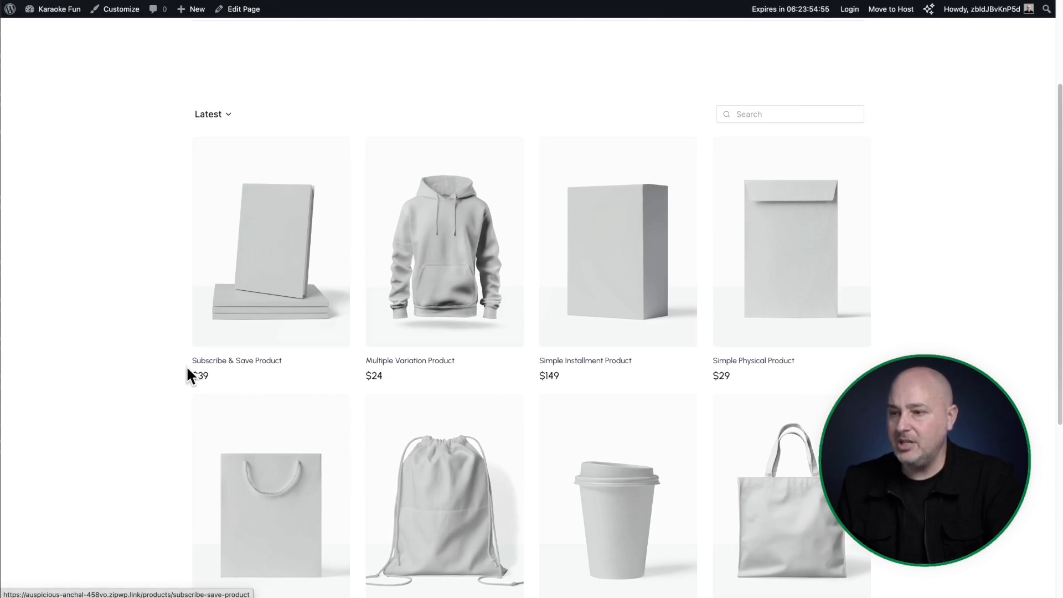
scroll(136, 334, "down", 1)
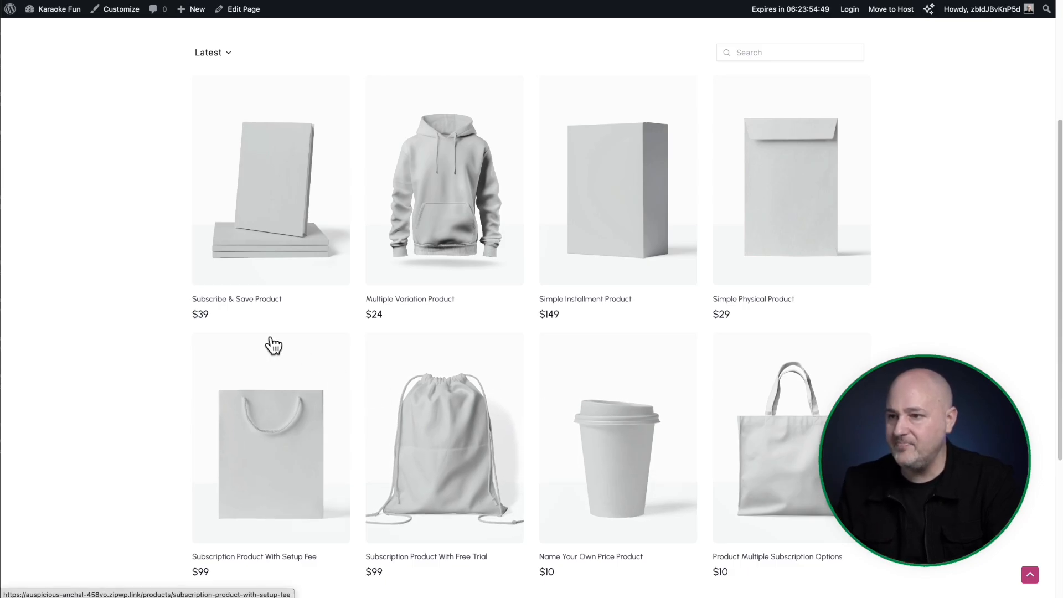
scroll(489, 372, "down", 4)
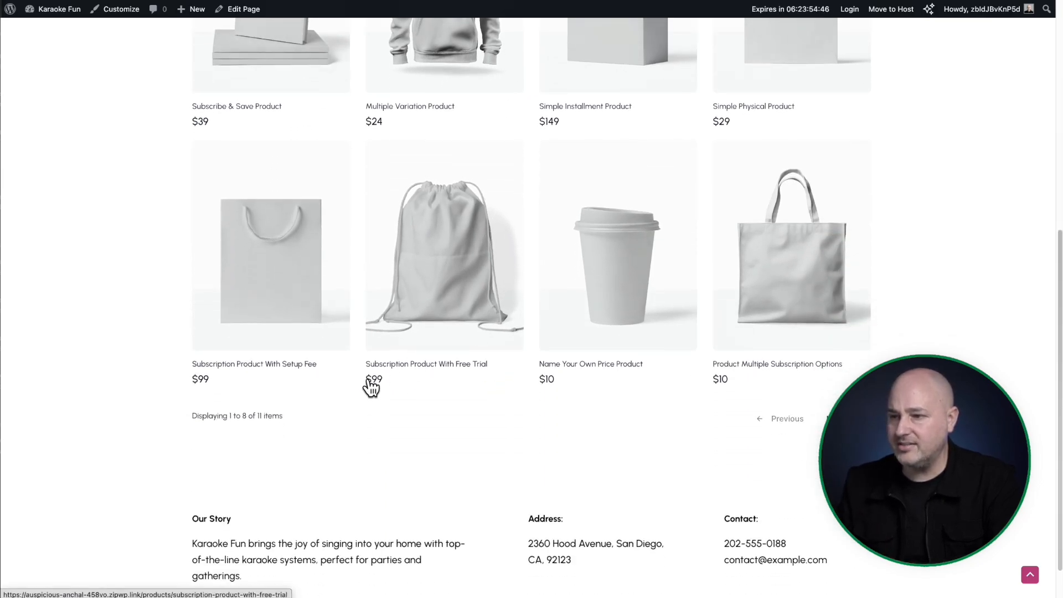
Open the Subscribe & Save Product page from the shop and look through its description, pricing options and purchase buttons.
scroll(486, 387, "up", 8)
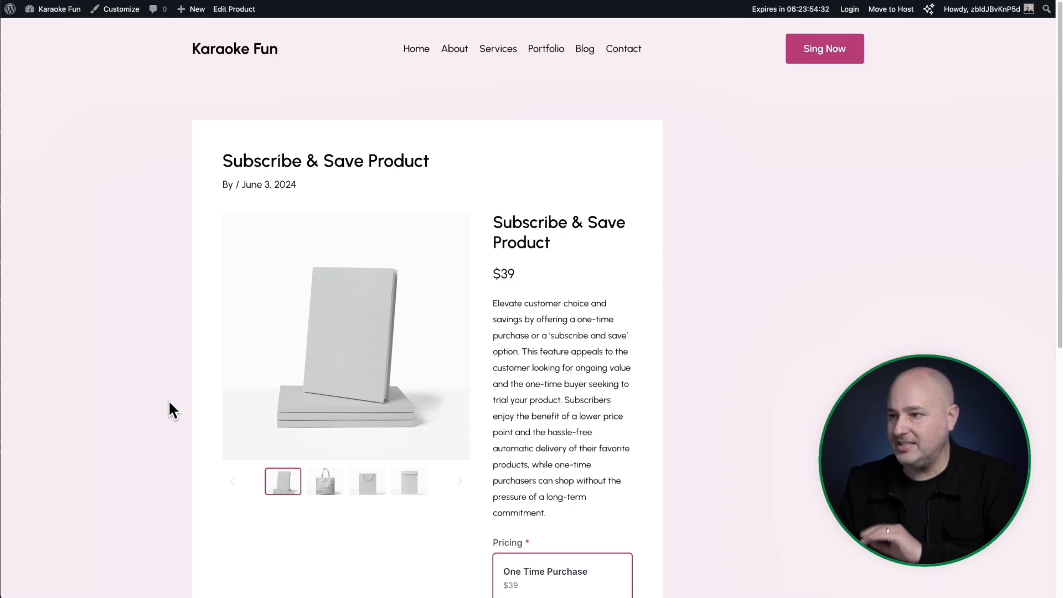
scroll(171, 409, "down", 4)
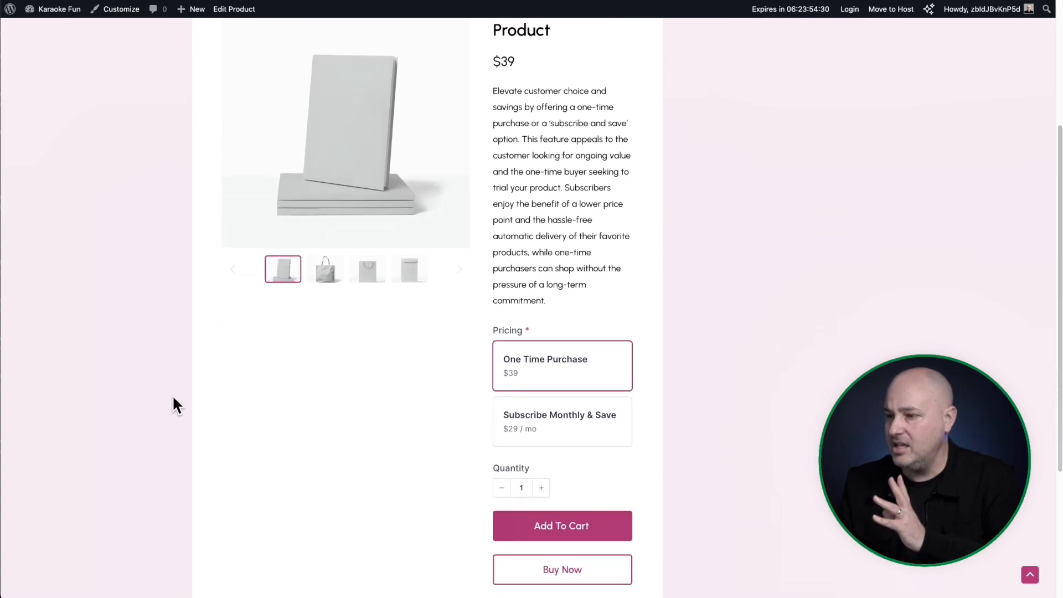
scroll(174, 398, "down", 3)
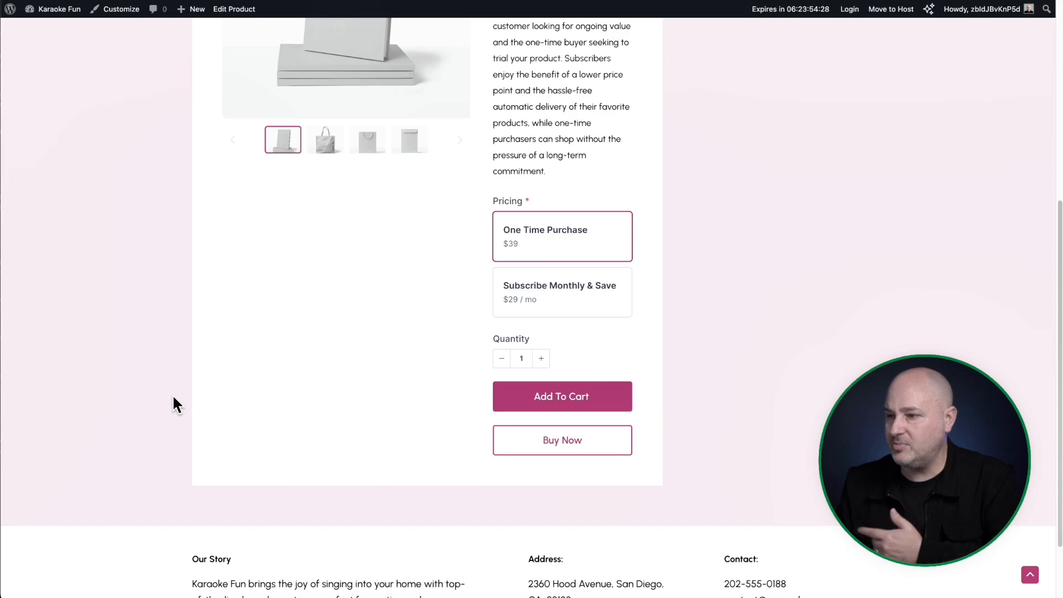
scroll(173, 398, "up", 7)
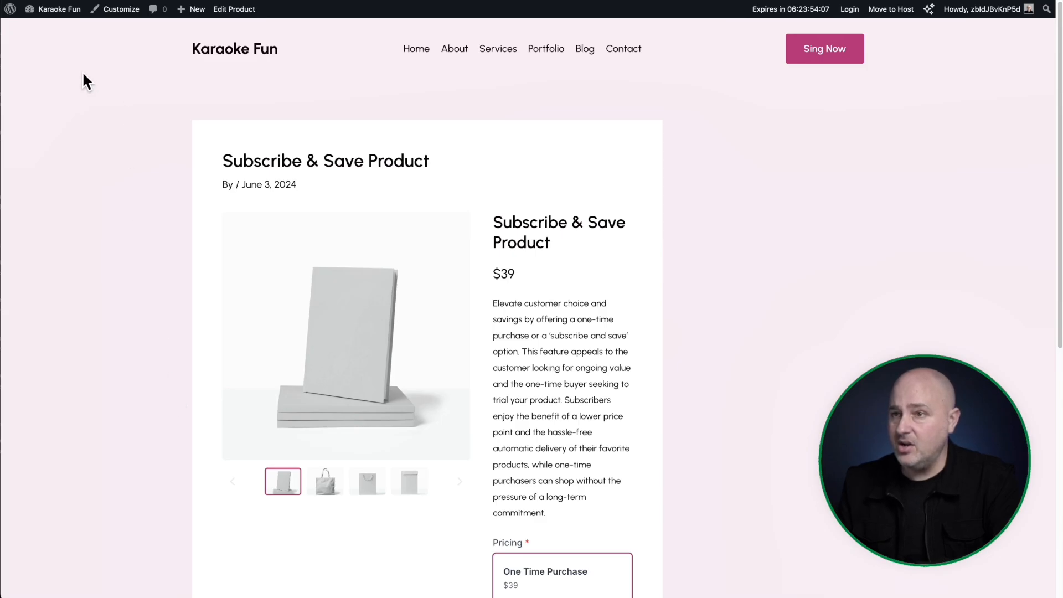
Go to the site's admin dashboard and open the SureCart store settings.
mouse_move(60, 10)
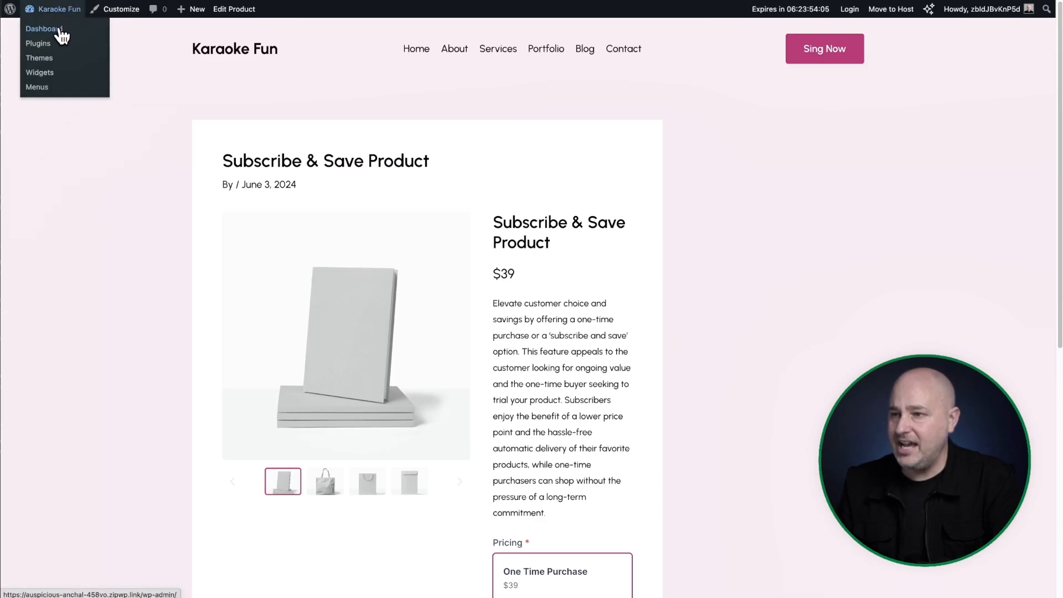
left_click(61, 34)
mouse_move(44, 220)
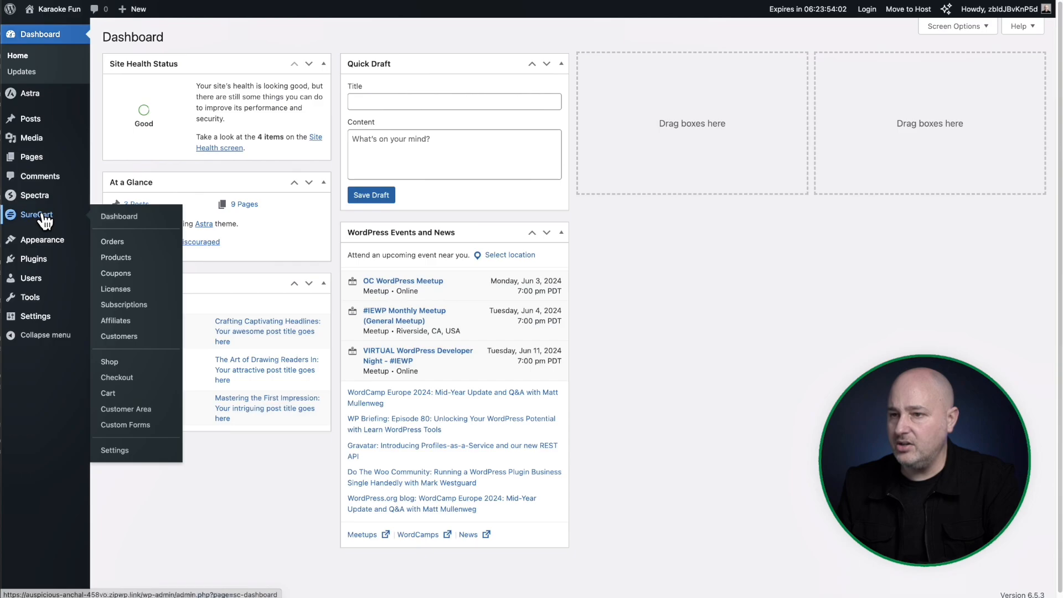
left_click(43, 218)
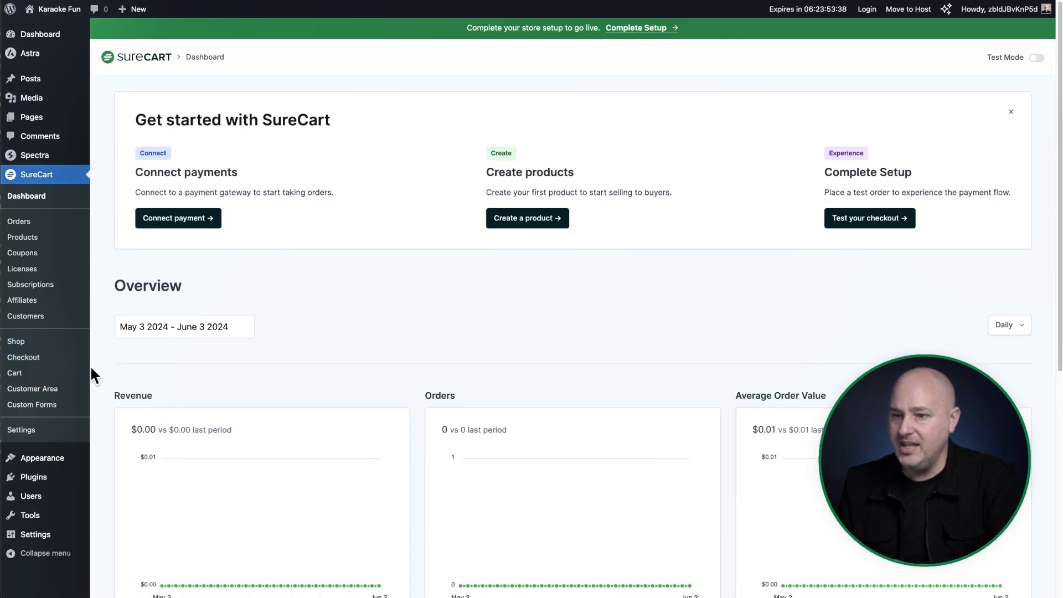
left_click(22, 431)
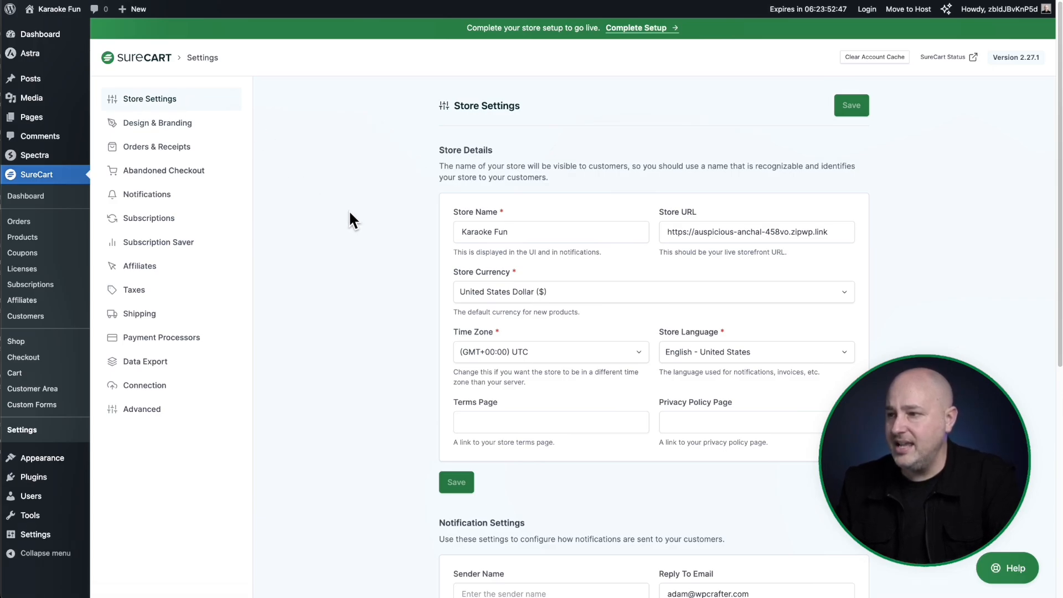
Review the Store Details settings, including currency, time zone, language, Terms Page and Privacy Policy Page.
scroll(360, 211, "down", 3)
scroll(360, 213, "up", 2)
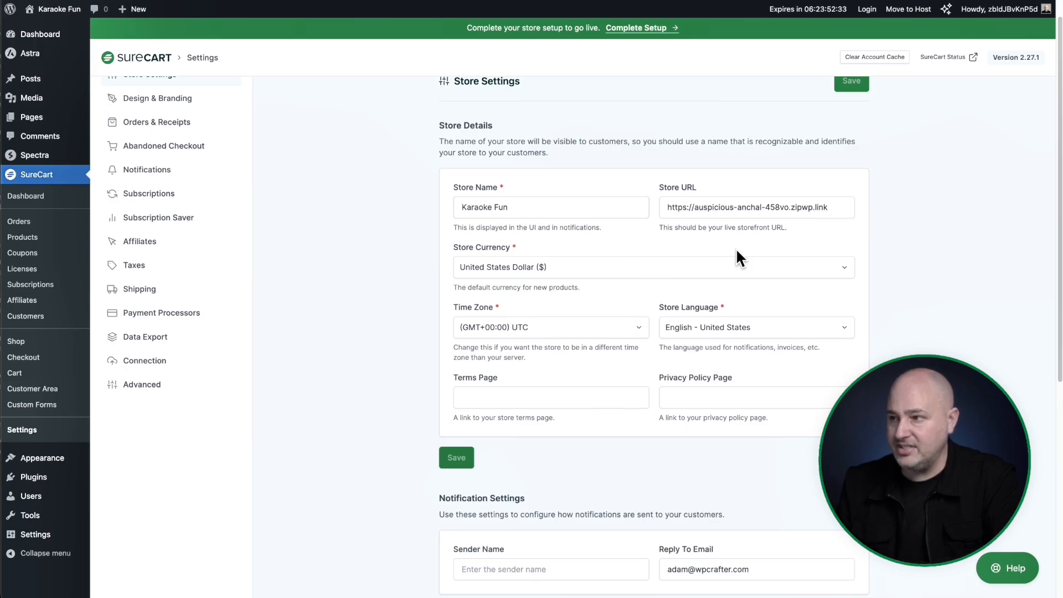
scroll(443, 277, "down", 1)
scroll(420, 266, "down", 3)
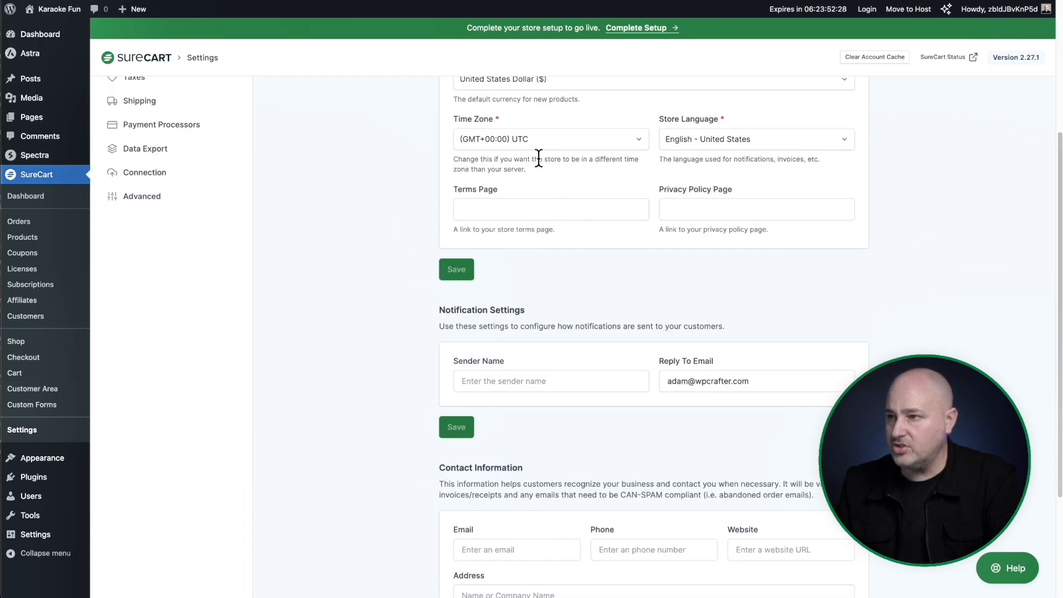
left_click(551, 209)
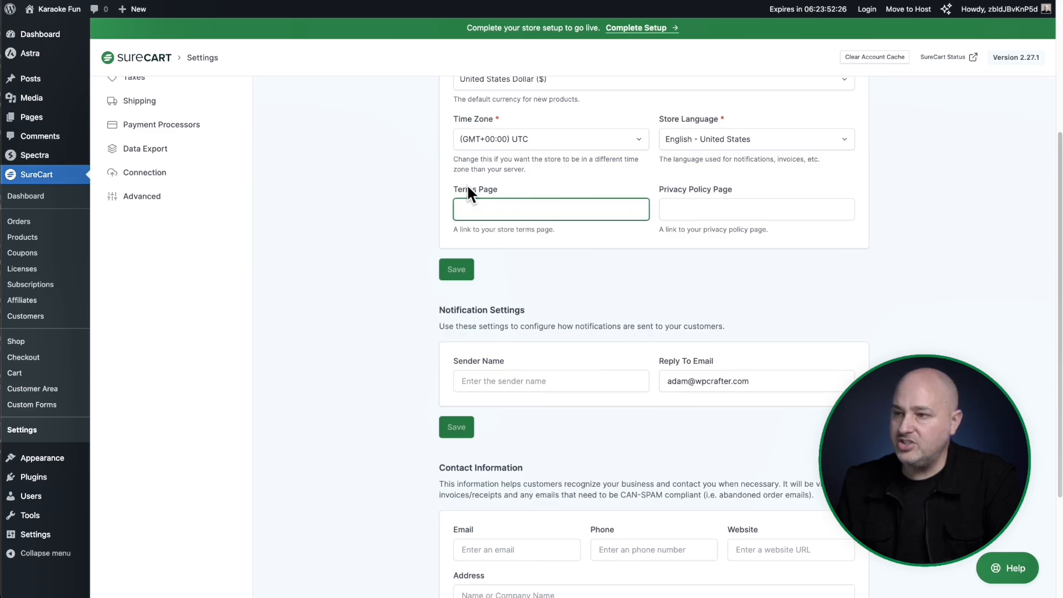
left_click_drag(453, 188, 499, 191)
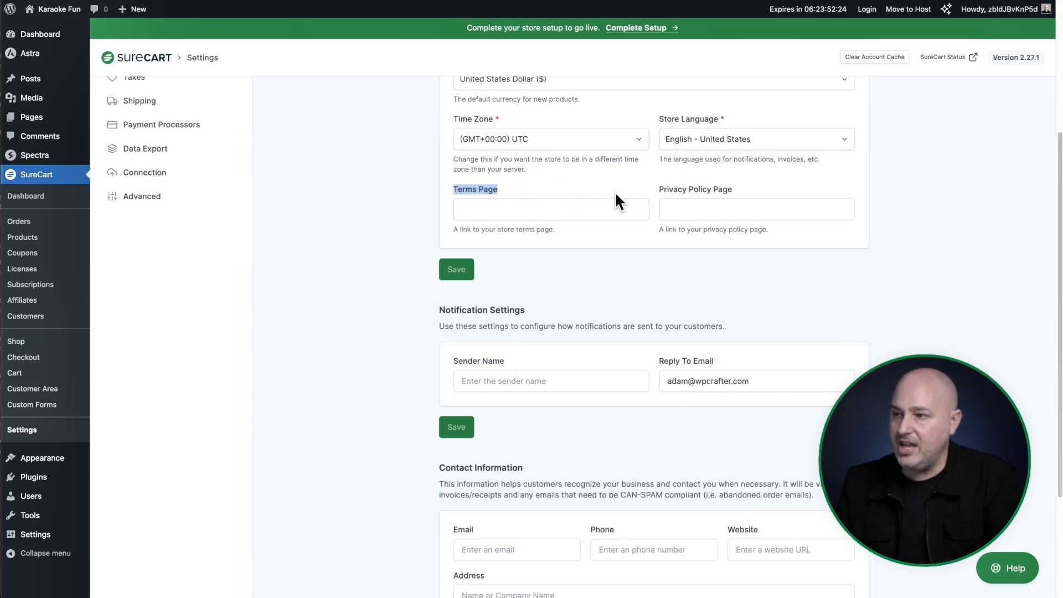
left_click_drag(659, 191, 732, 189)
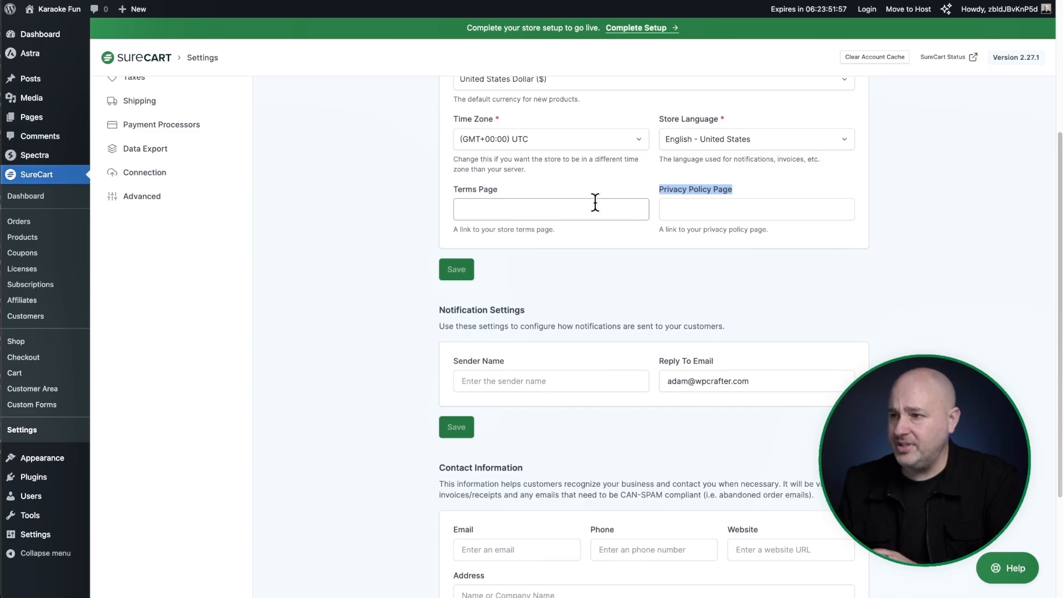
left_click(409, 200)
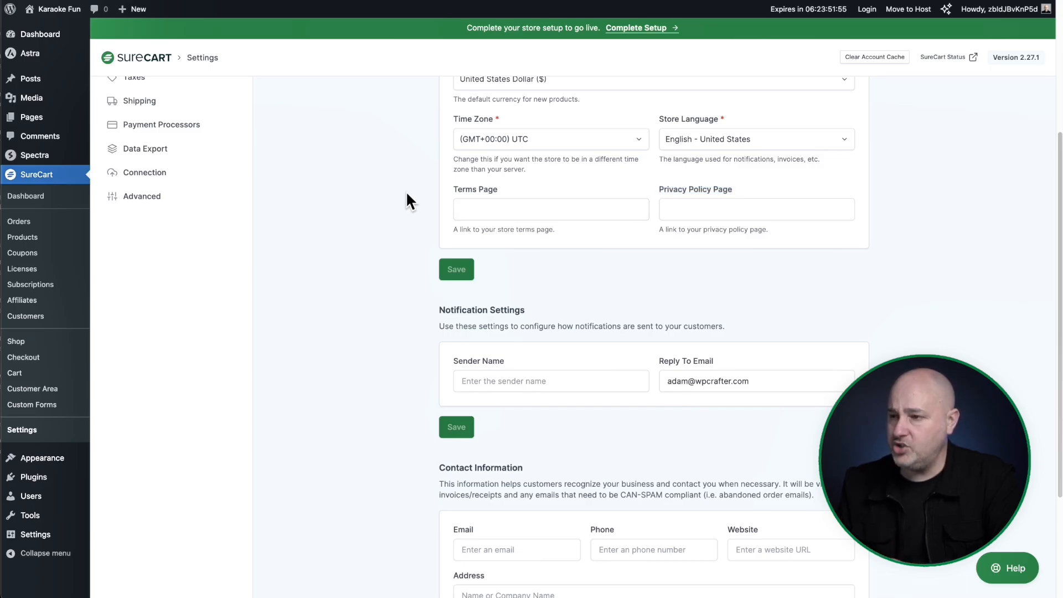
Review the Notification Settings and Contact Information sections, including the sender name, reply-to email and CAN-SPAM address fields.
scroll(409, 200, "down", 3)
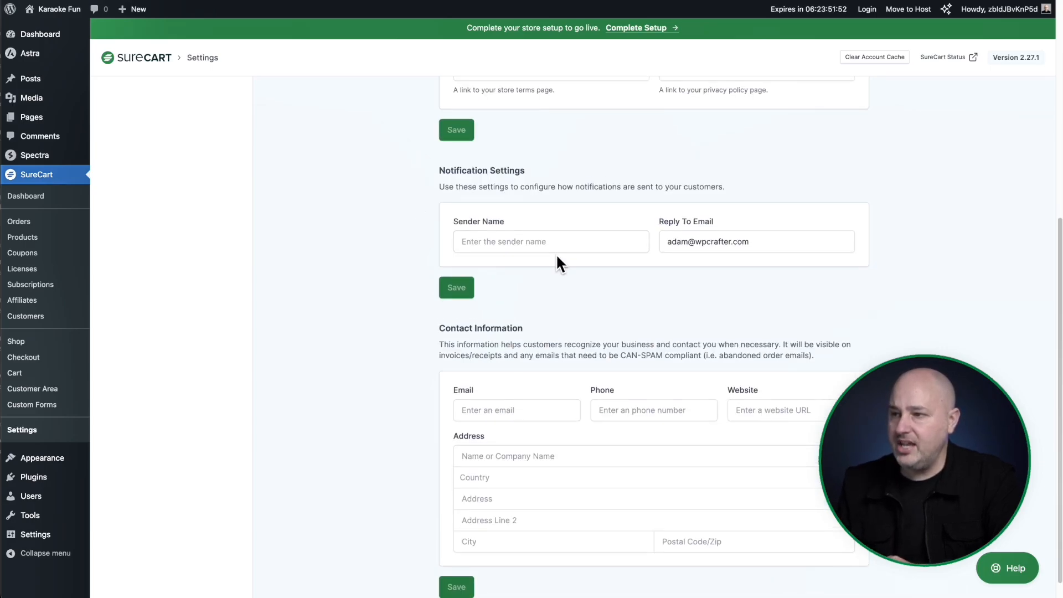
scroll(559, 263, "down", 1)
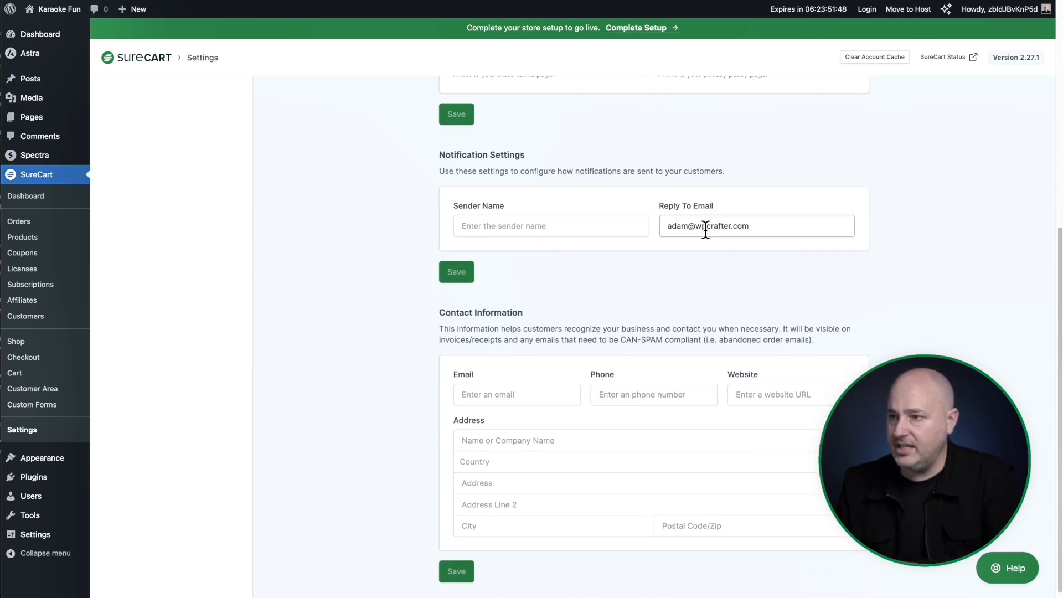
left_click(588, 231)
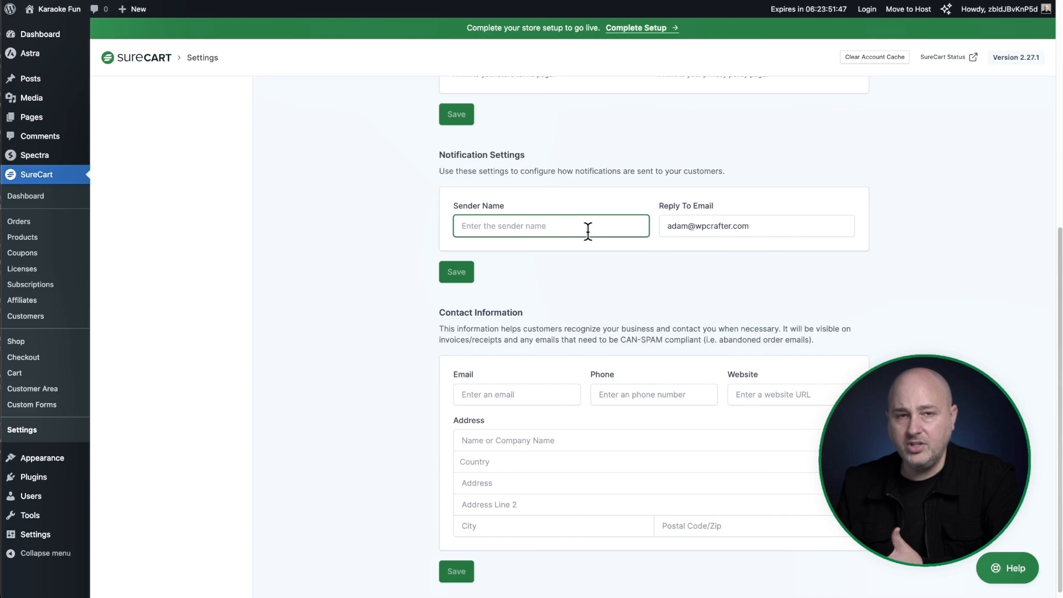
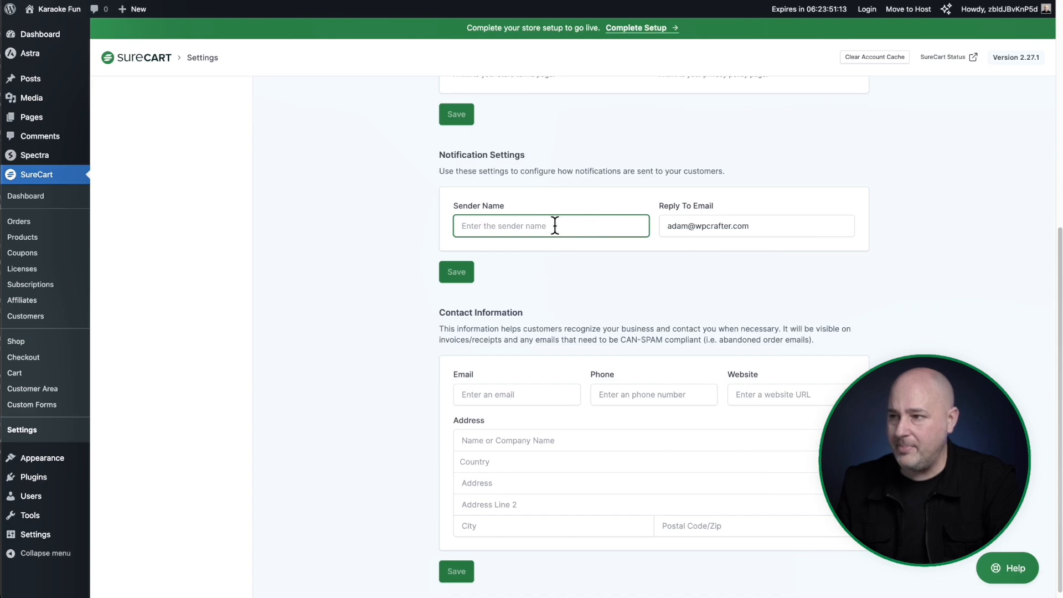
scroll(548, 221, "down", 1)
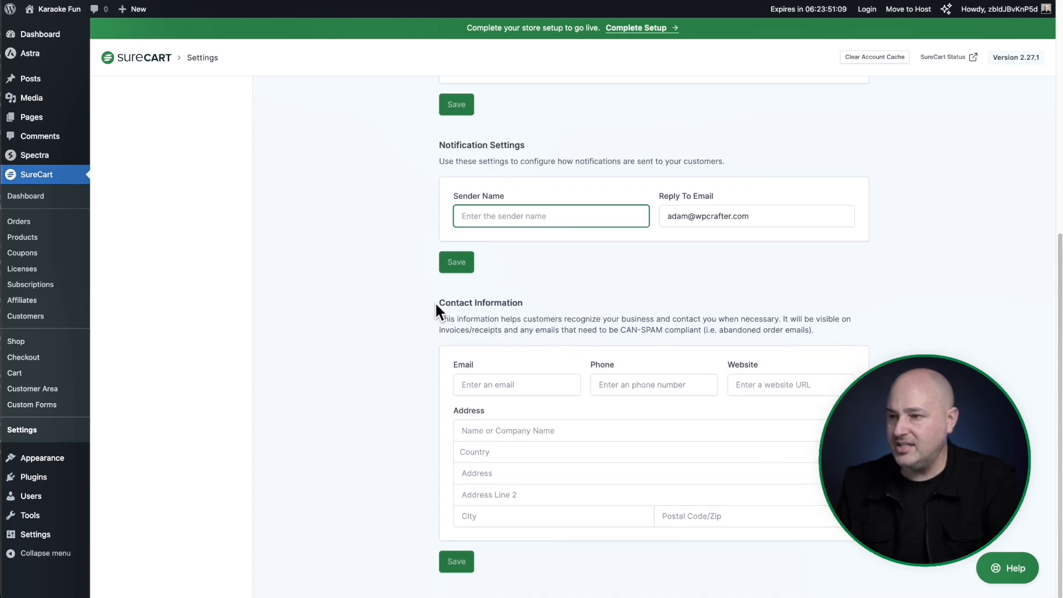
left_click_drag(437, 302, 570, 299)
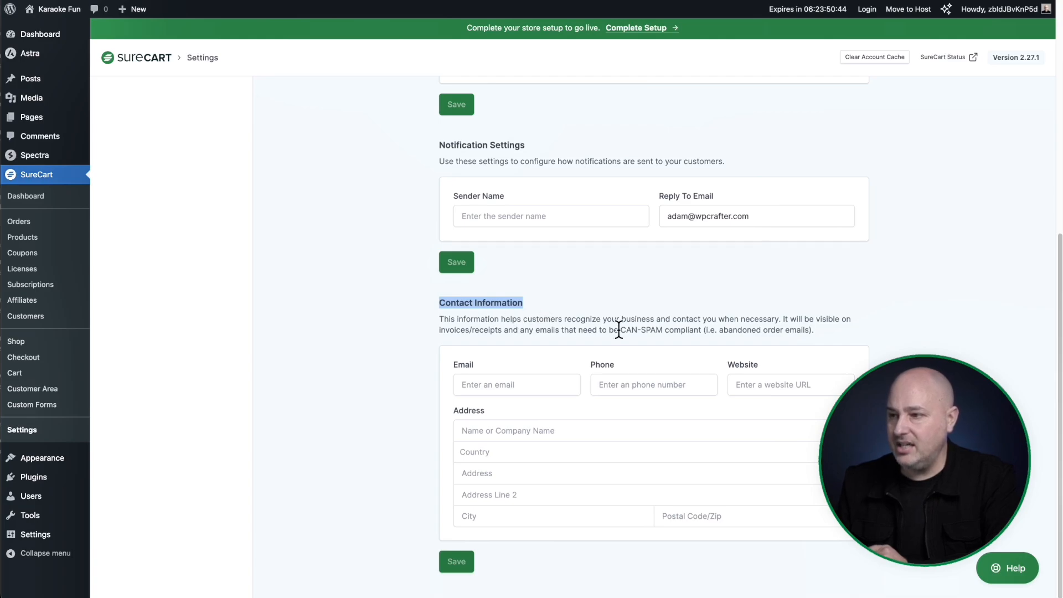
left_click_drag(620, 330, 705, 330)
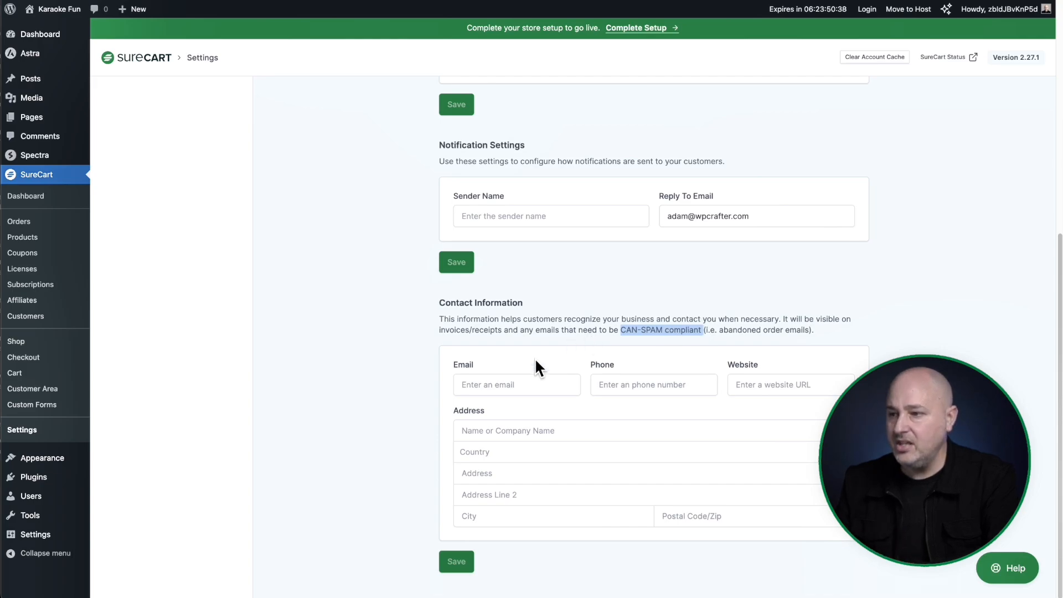
left_click(516, 382)
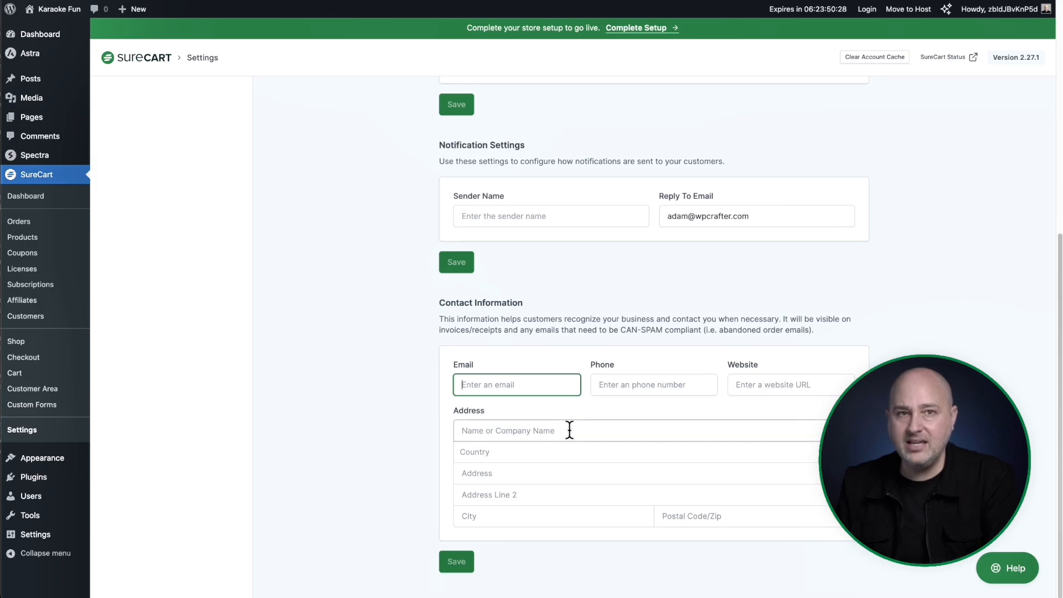
scroll(569, 431, "up", 7)
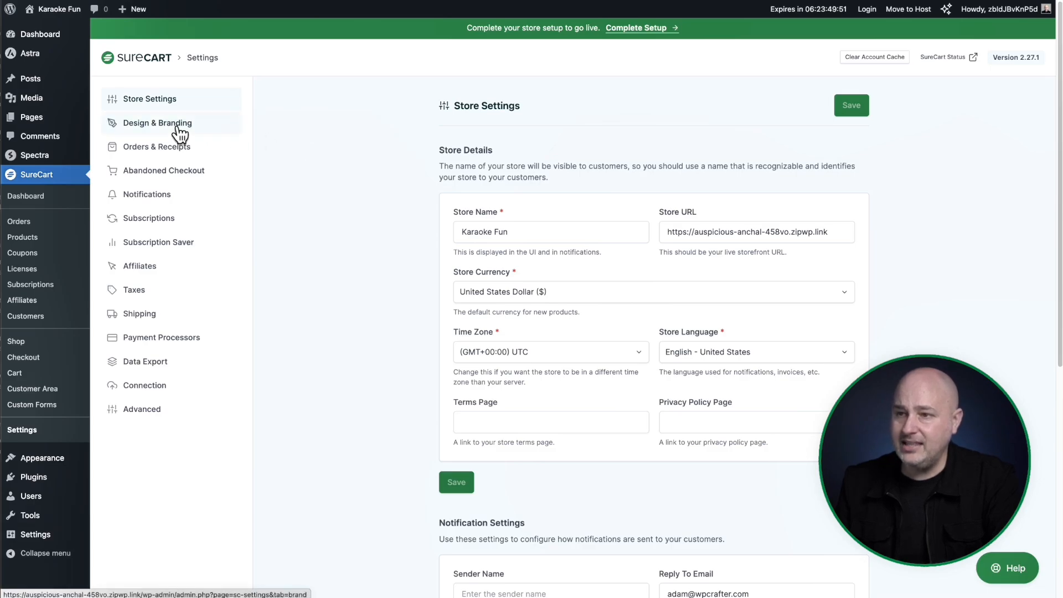
Open the Design & Branding settings and check the available theme choices, keeping Light.
left_click(145, 132)
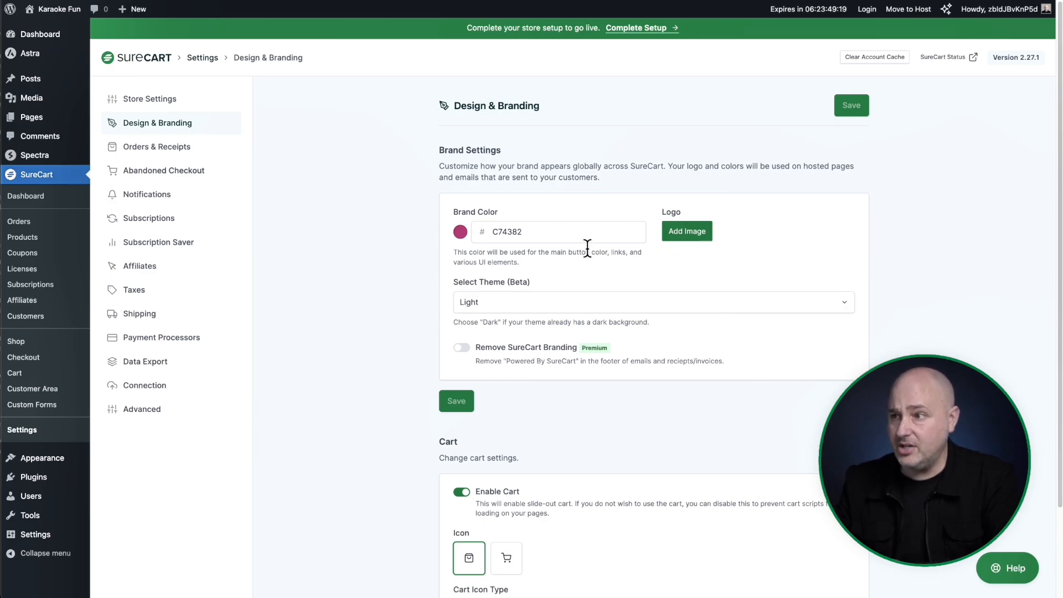
scroll(408, 224, "down", 2)
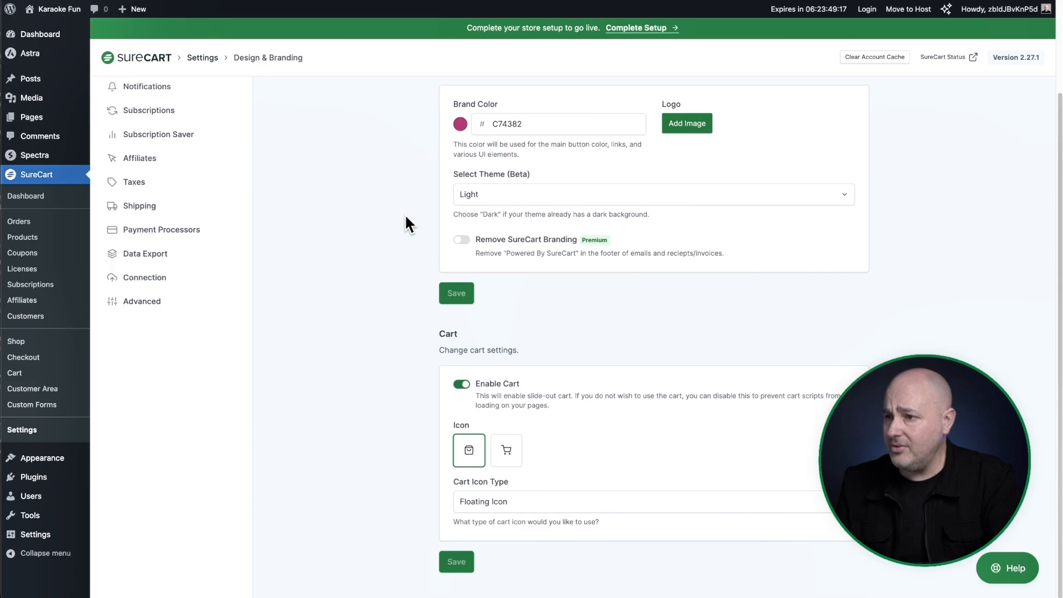
left_click(519, 194)
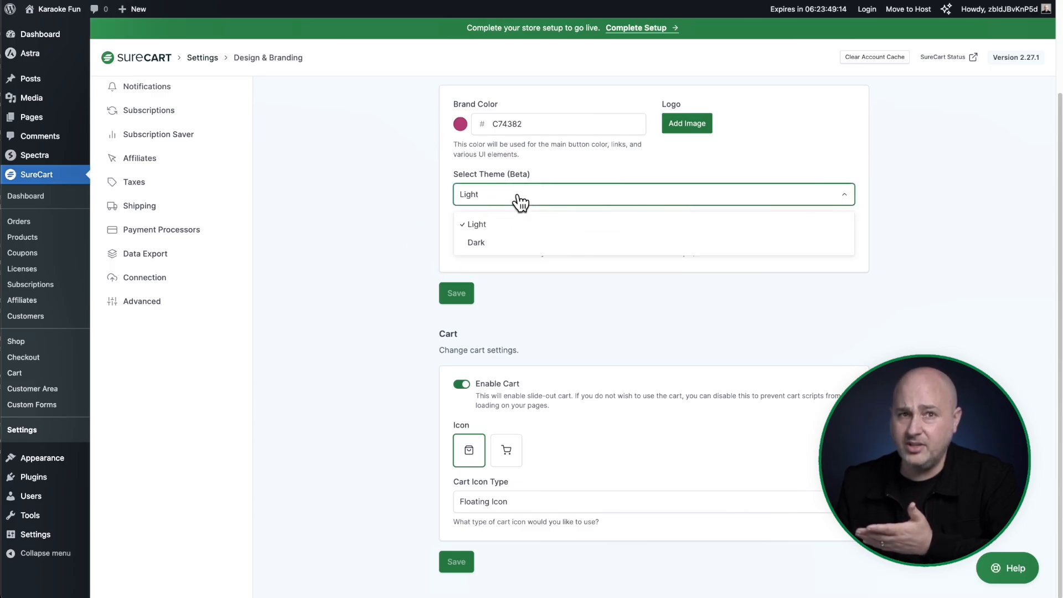
left_click(414, 208)
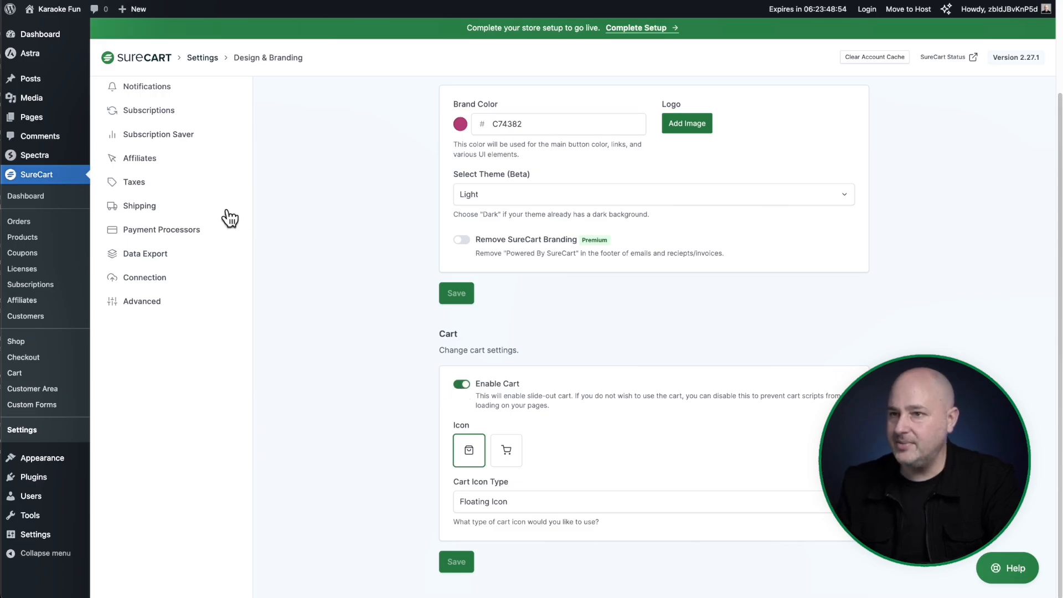
View the site's home page to check its design and return to the Design & Branding settings.
mouse_move(59, 9)
left_click(55, 29)
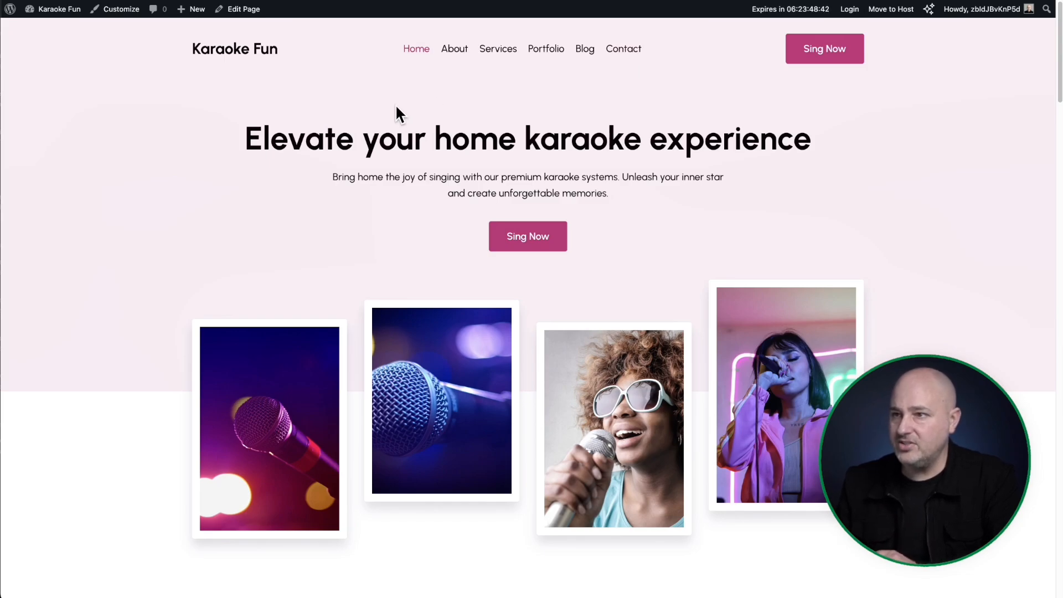
key("super+Left")
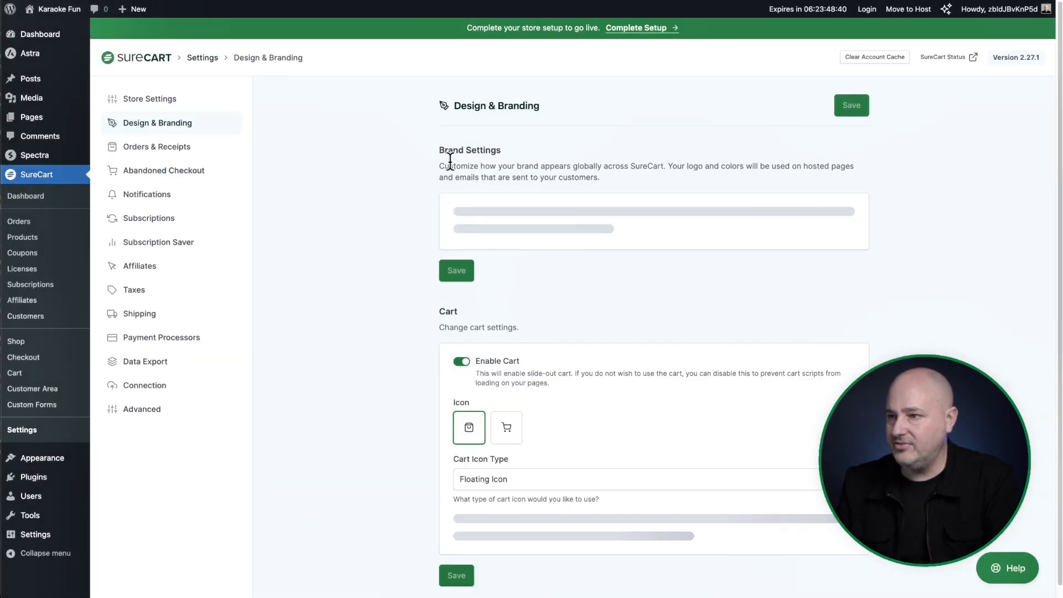
Choose the shopping cart symbol as the store's cart icon and set the Cart Icon Type to Menu Icon.
scroll(421, 332, "down", 2)
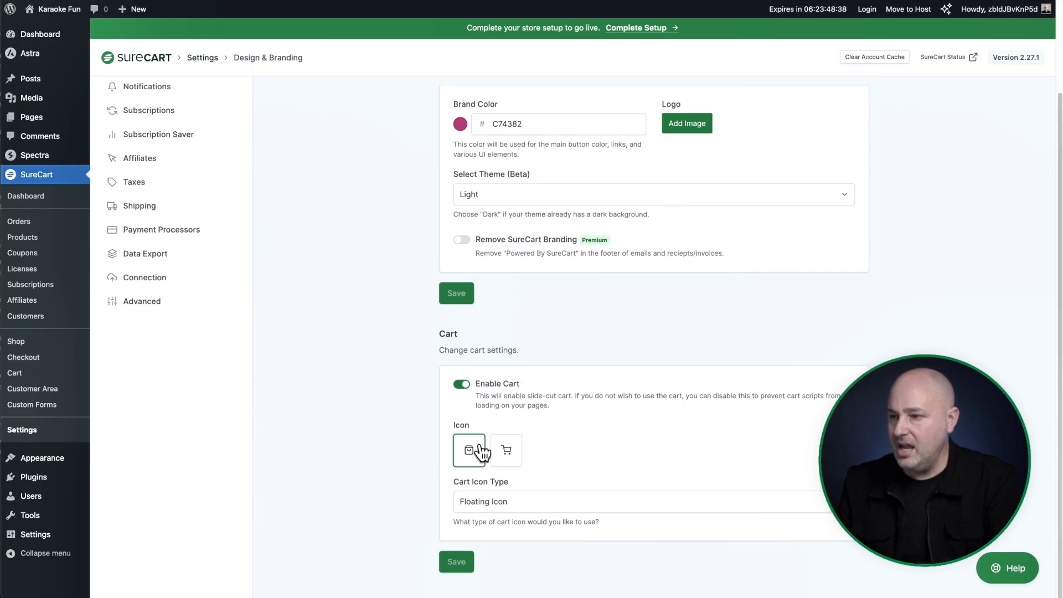
left_click(508, 459)
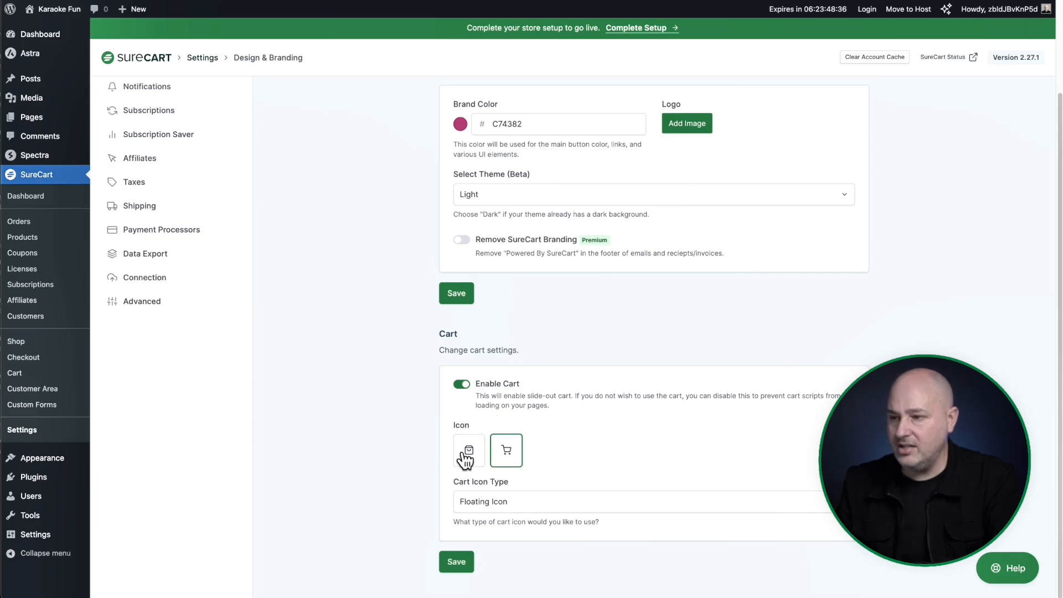
left_click(470, 458)
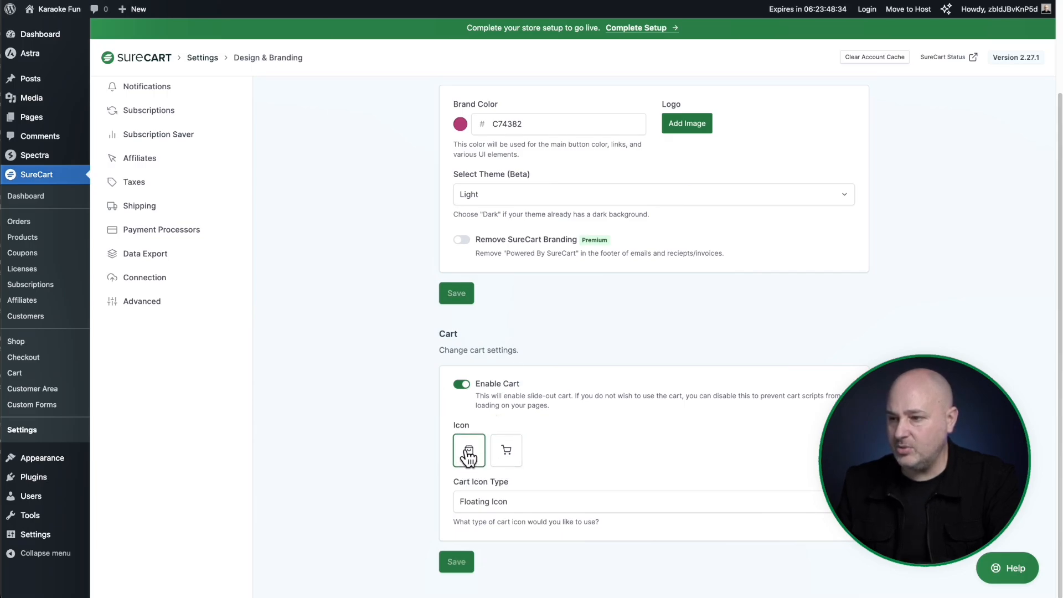
left_click(505, 456)
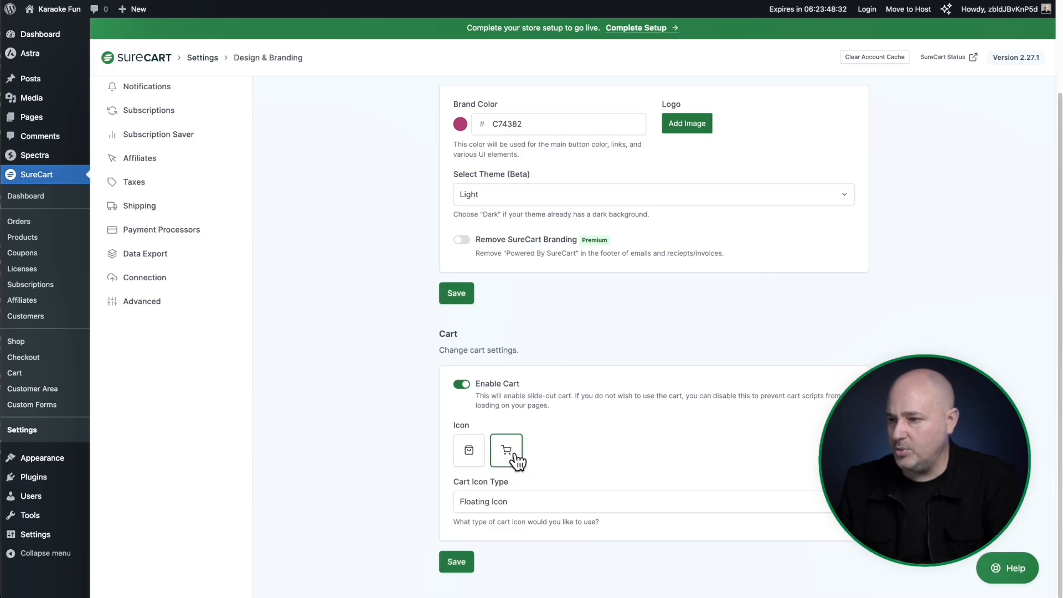
left_click(555, 506)
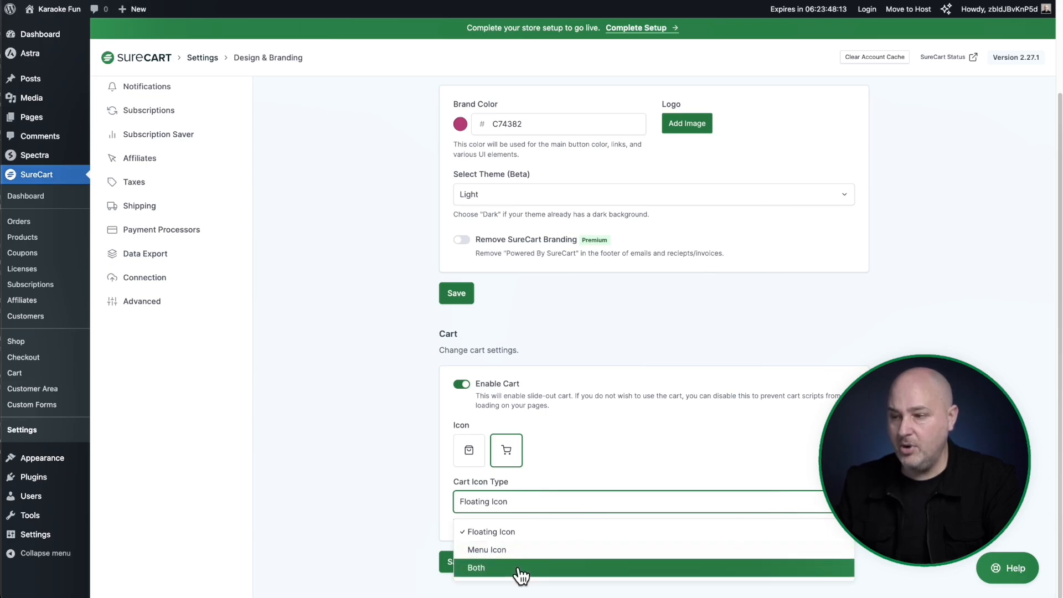
left_click(521, 551)
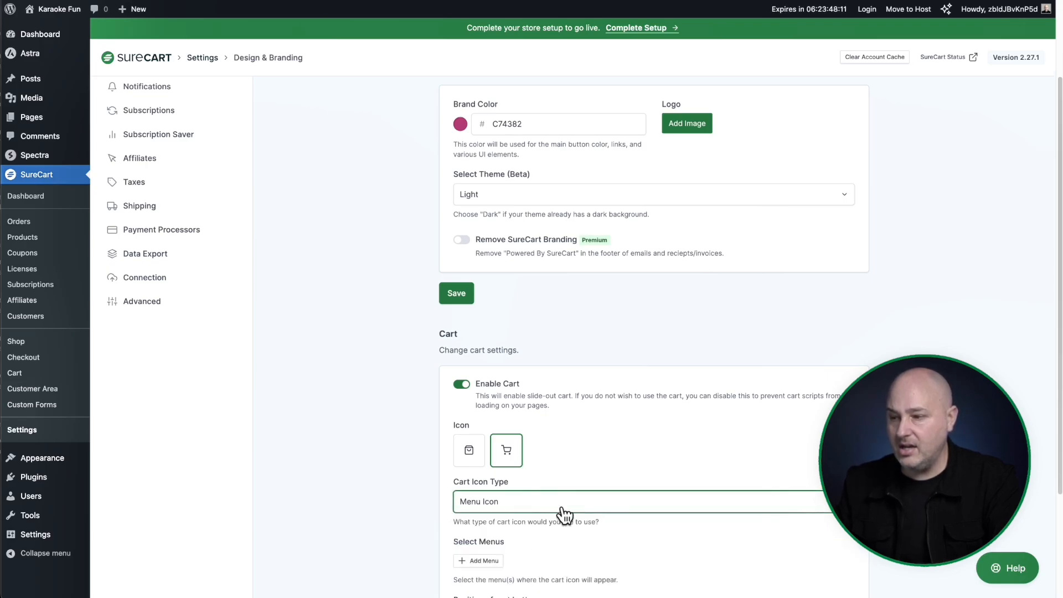
Add the Main Menu as the menu where the cart icon appears and save the cart settings.
scroll(562, 515, "down", 3)
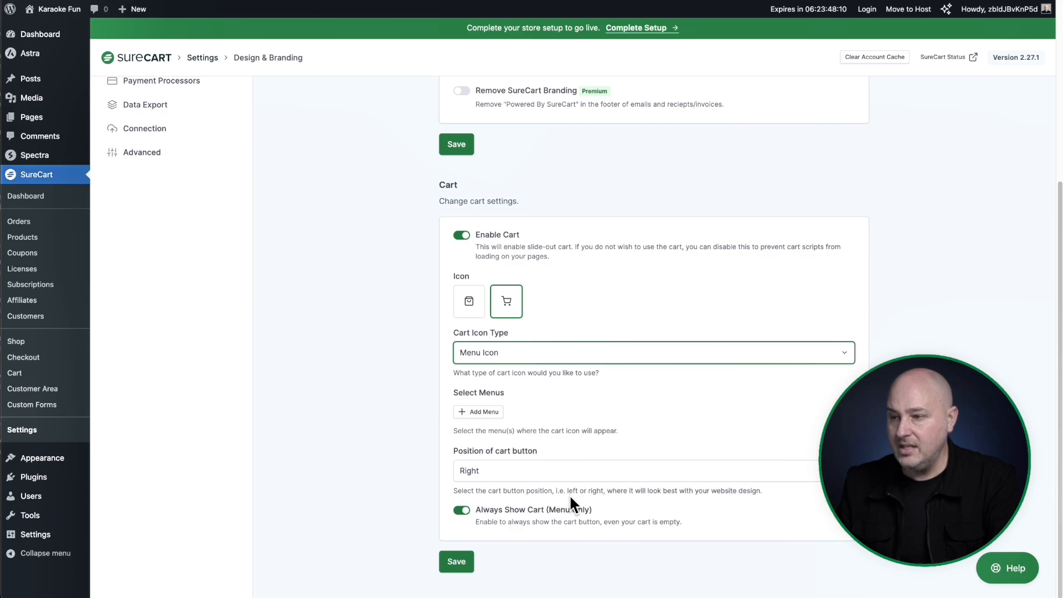
left_click(475, 413)
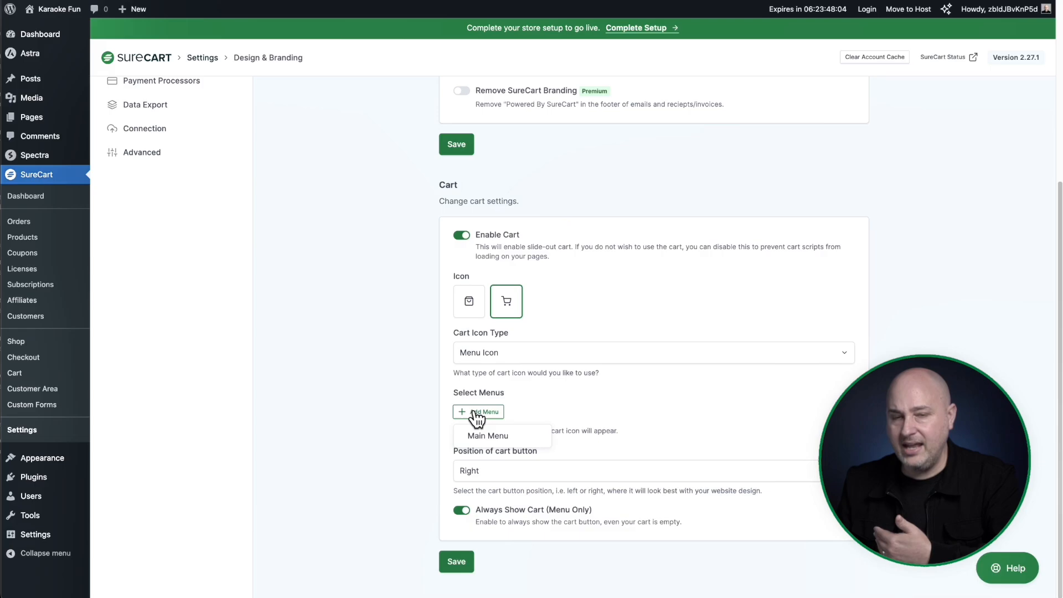
left_click(502, 442)
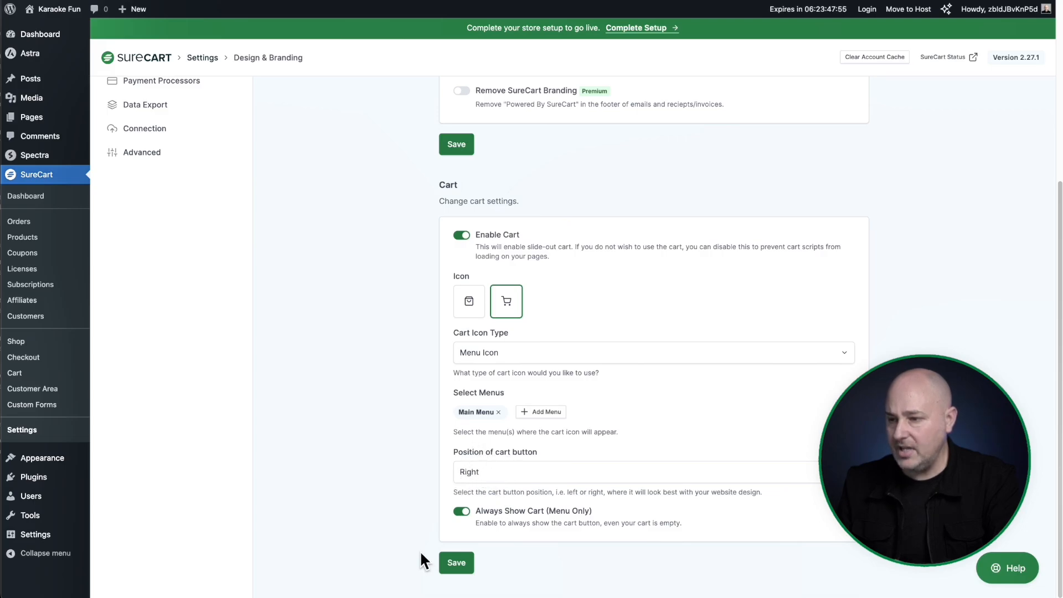
left_click(449, 566)
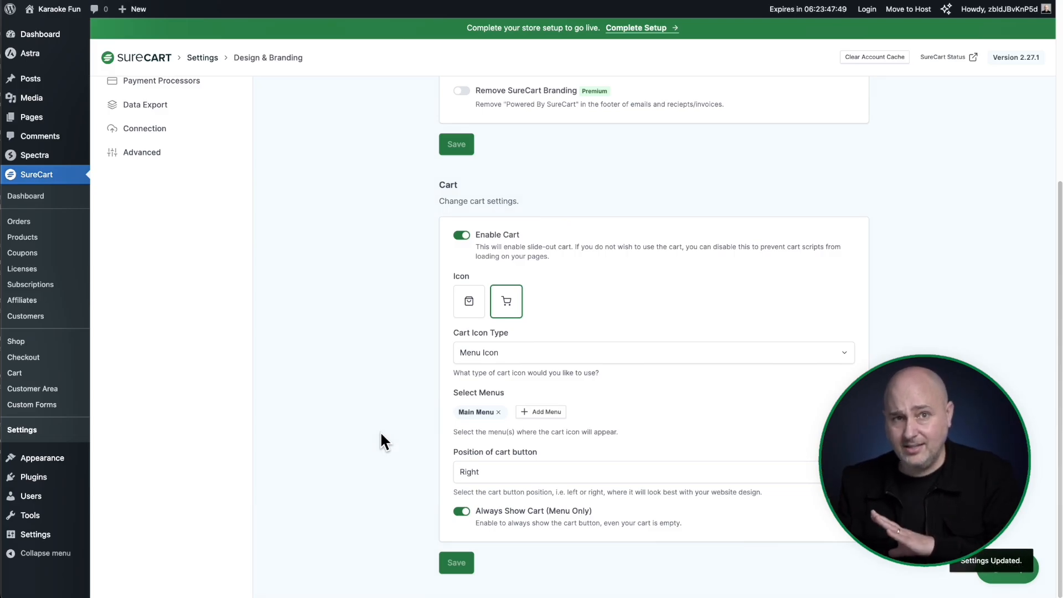
Visit the site to check the cart icon in its navigation, open the slide-out cart, and return to the Design & Branding settings.
mouse_move(72, 12)
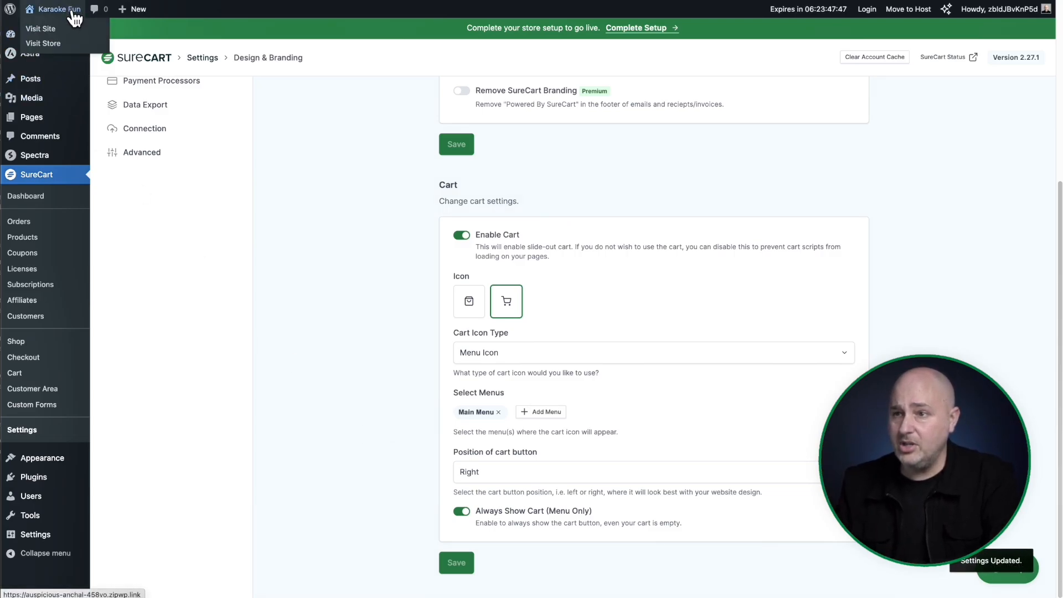
left_click(72, 33)
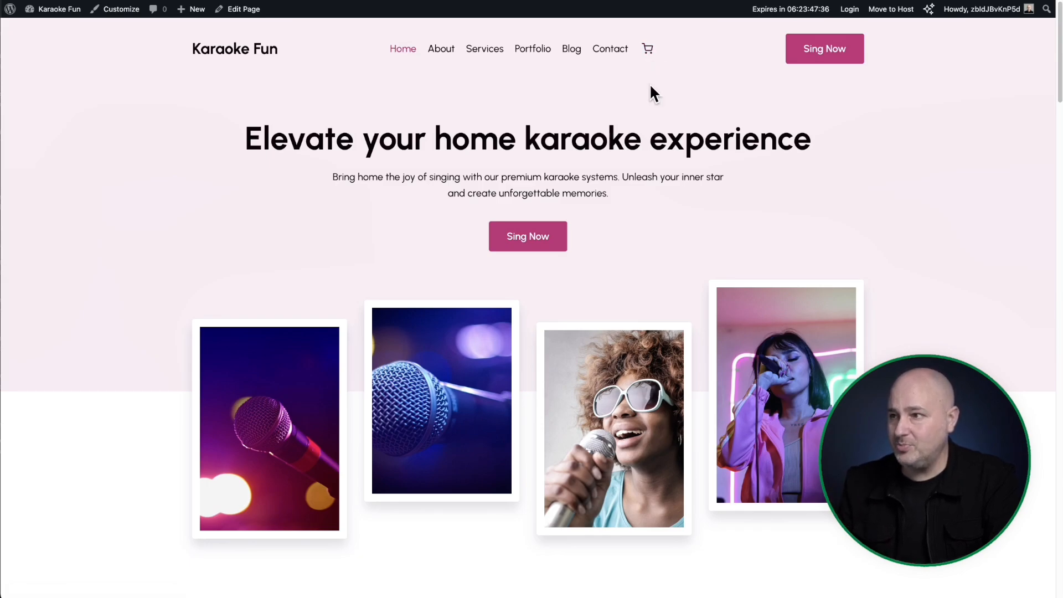
left_click(647, 50)
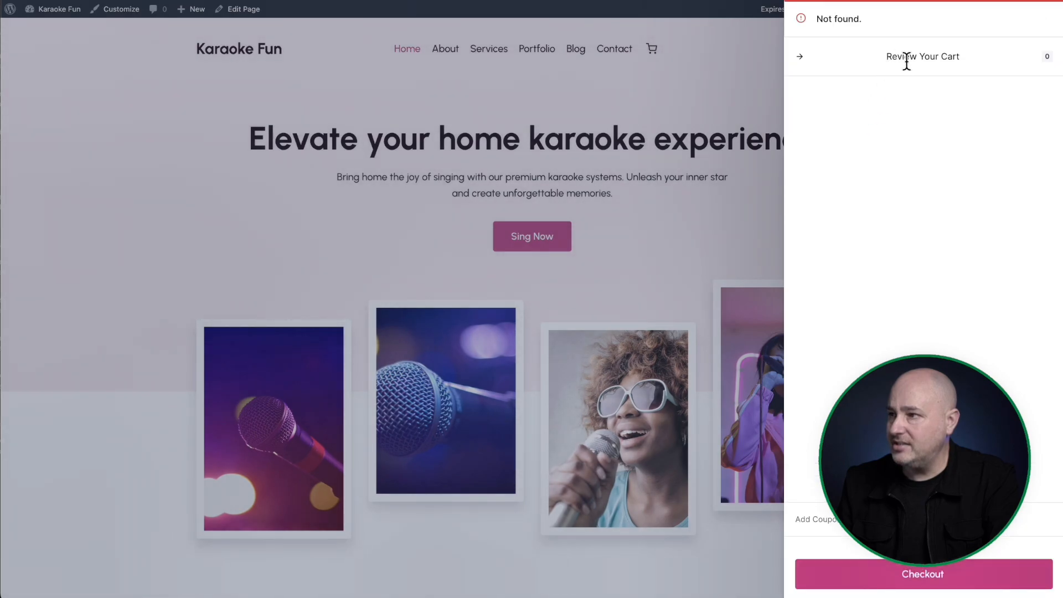
left_click(707, 178)
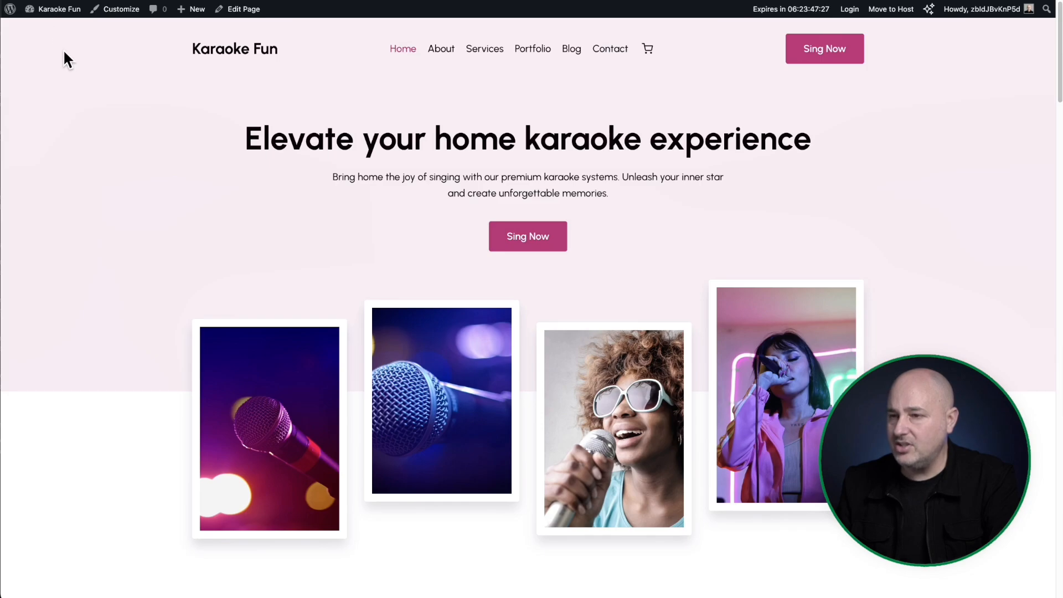
key("alt+Left")
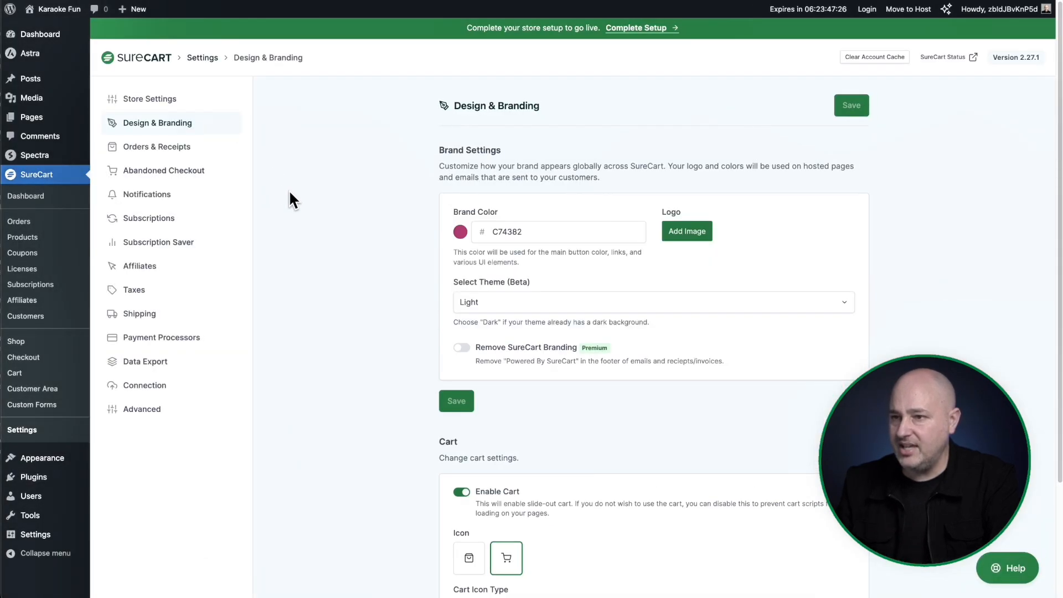
Review the Orders & Receipts settings, including the order number counter options, invoice memo and footer, and upsell time limit.
left_click(155, 155)
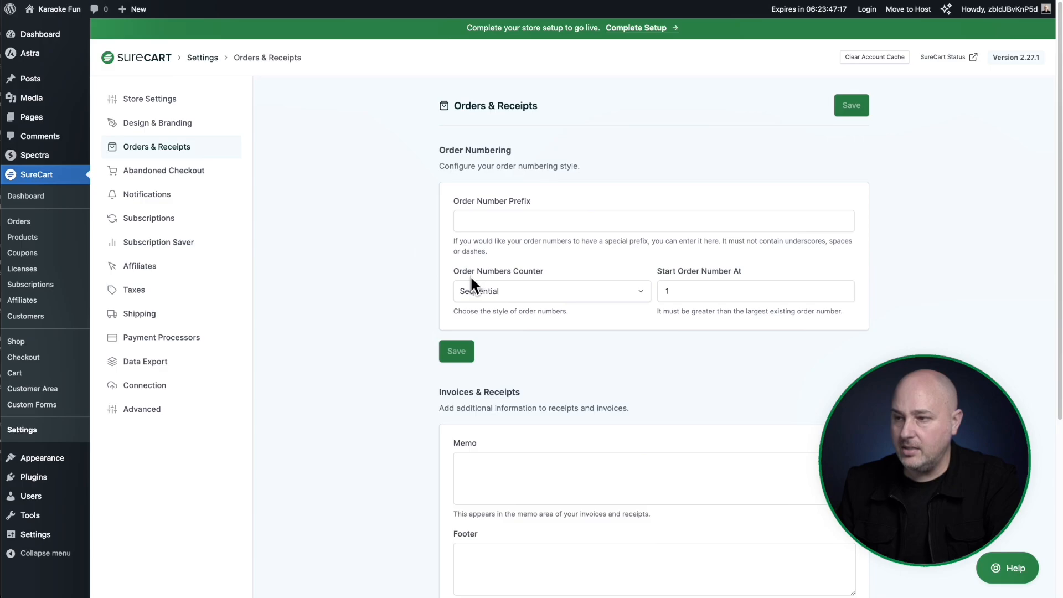
left_click(516, 294)
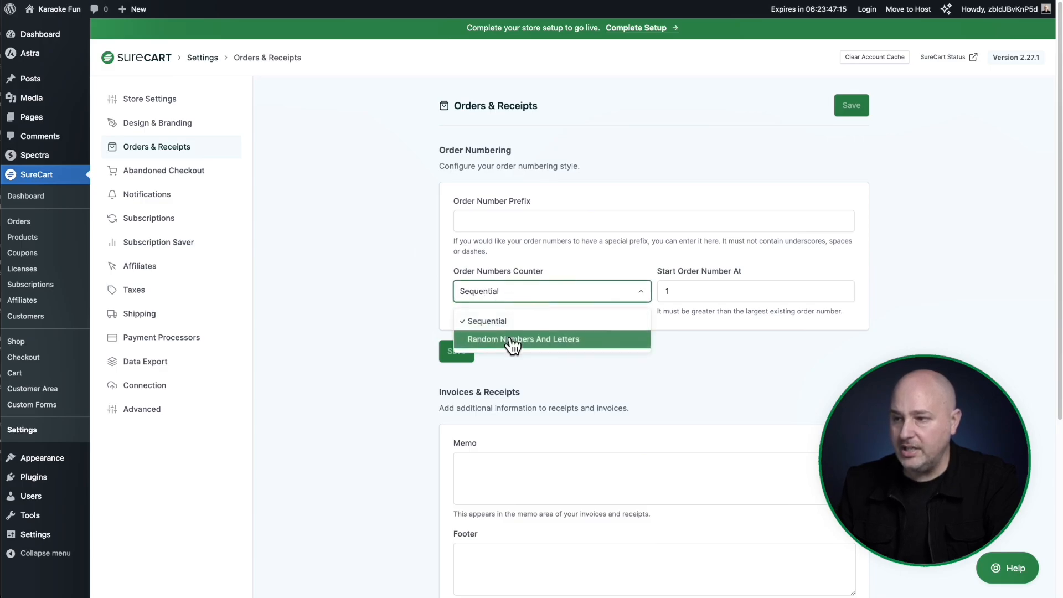
left_click(390, 258)
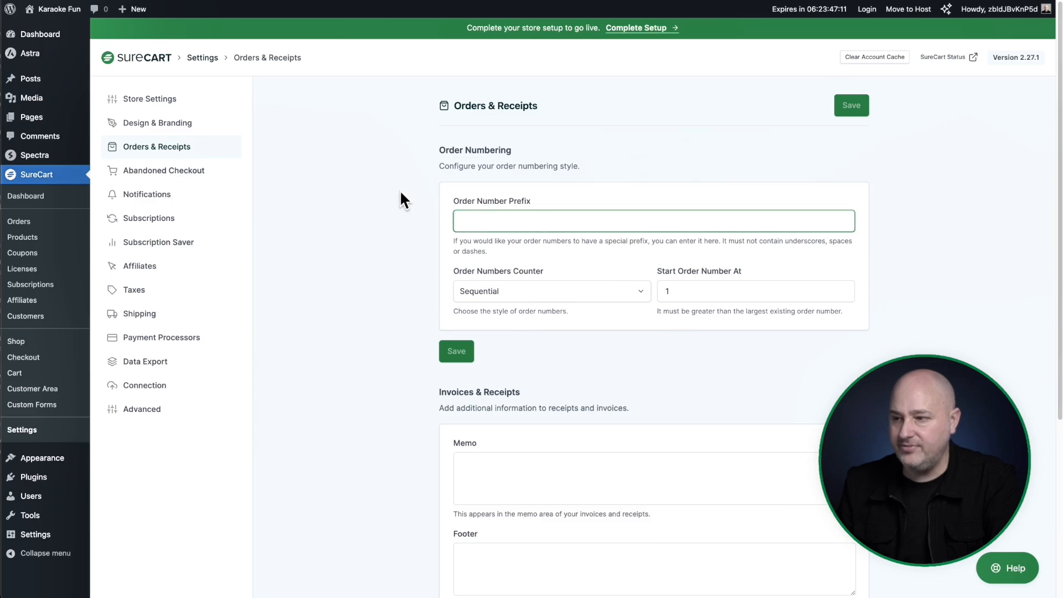
scroll(401, 188, "down", 5)
left_click(543, 214)
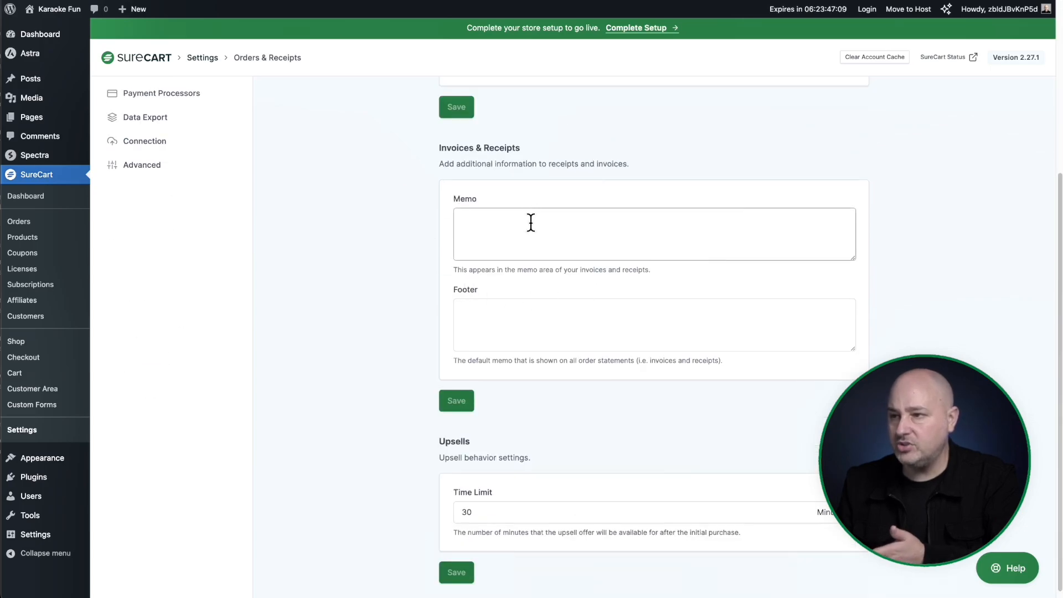
scroll(531, 222, "down", 1)
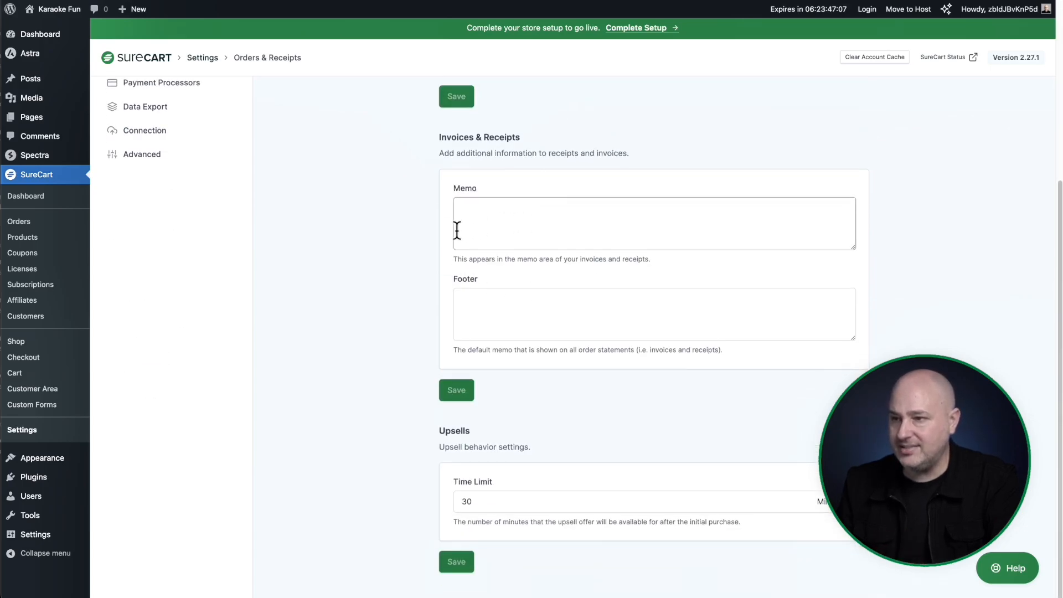
scroll(457, 230, "up", 5)
Review the Abandoned Checkout settings and the Notifications settings, including the notification switches, customer emails and store emails.
left_click(173, 176)
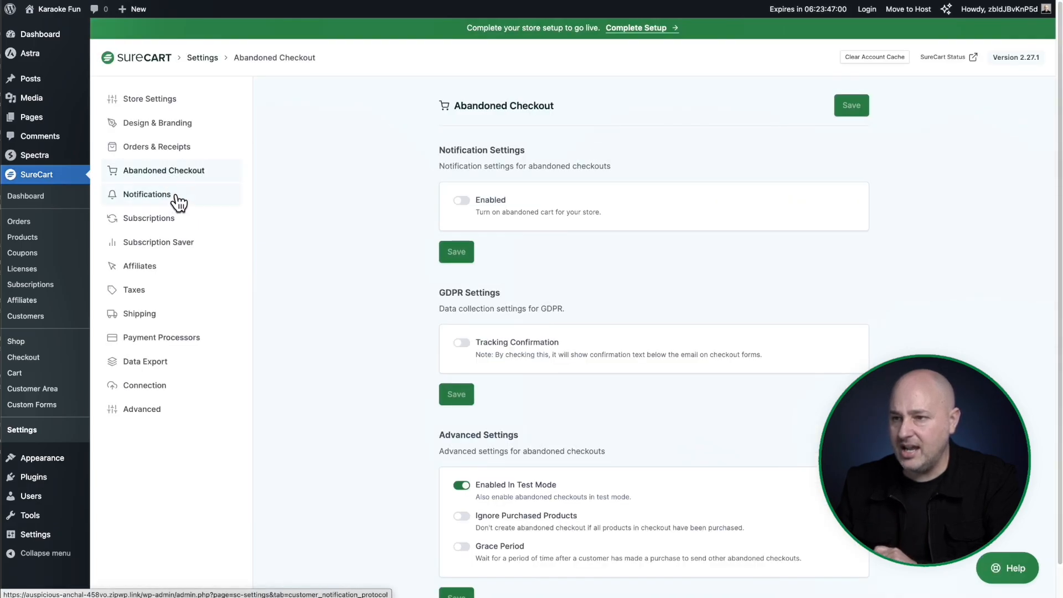
left_click(178, 203)
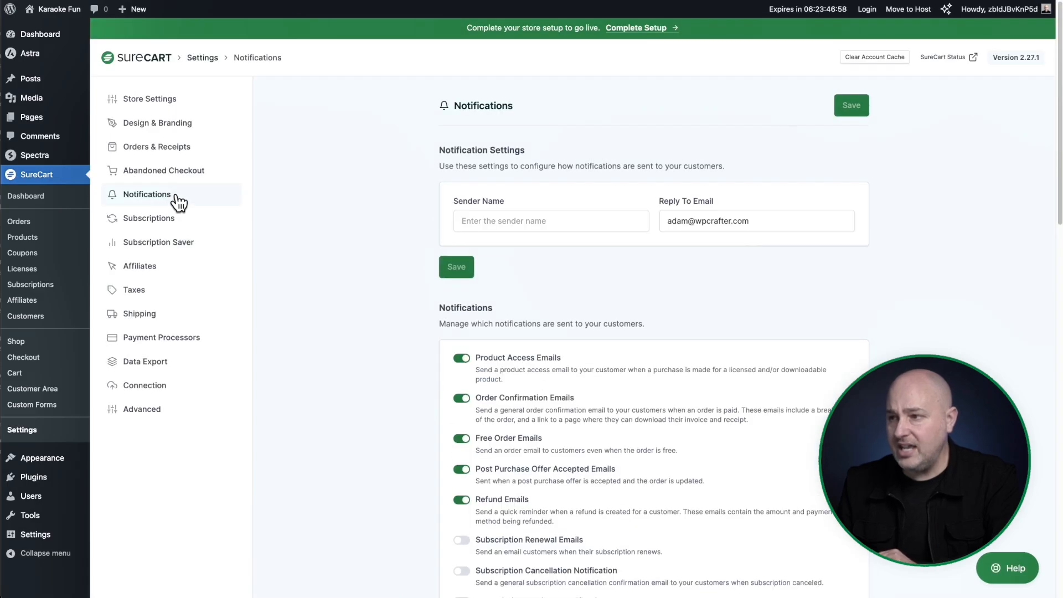
scroll(360, 238, "down", 5)
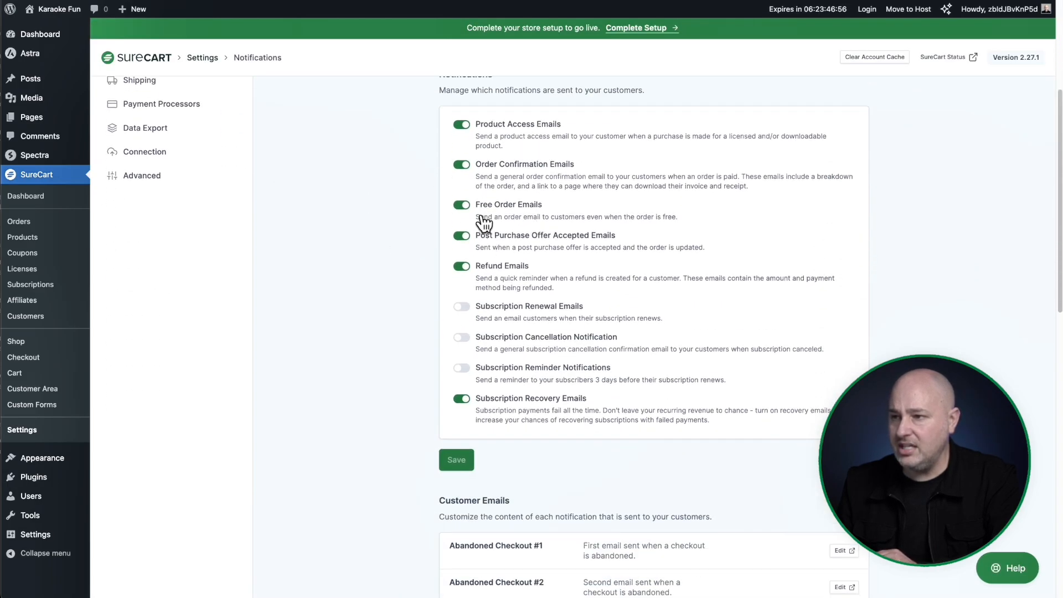
scroll(442, 222, "up", 2)
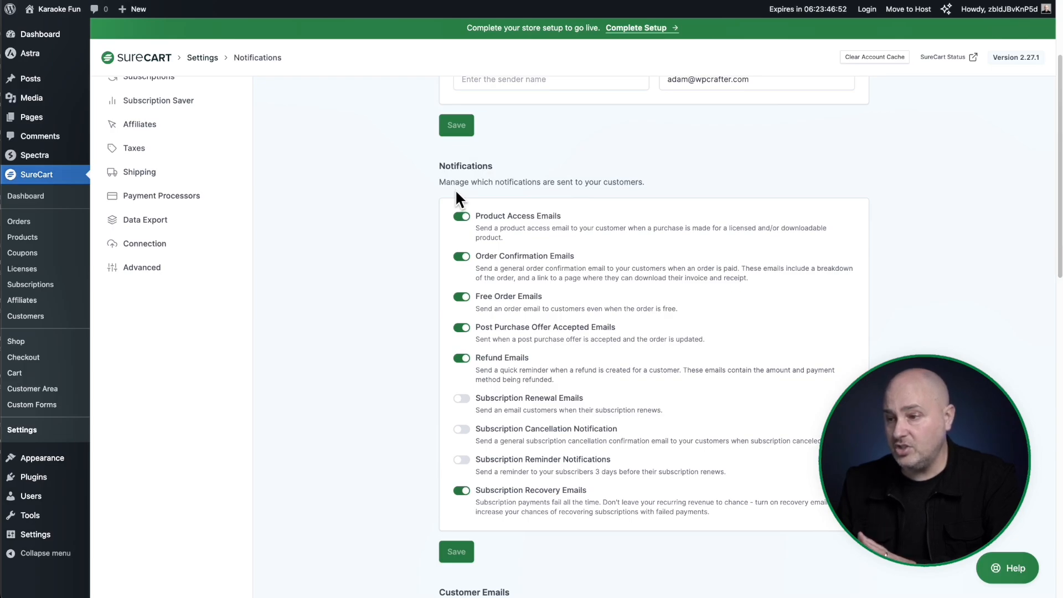
scroll(457, 193, "down", 6)
scroll(455, 189, "down", 2)
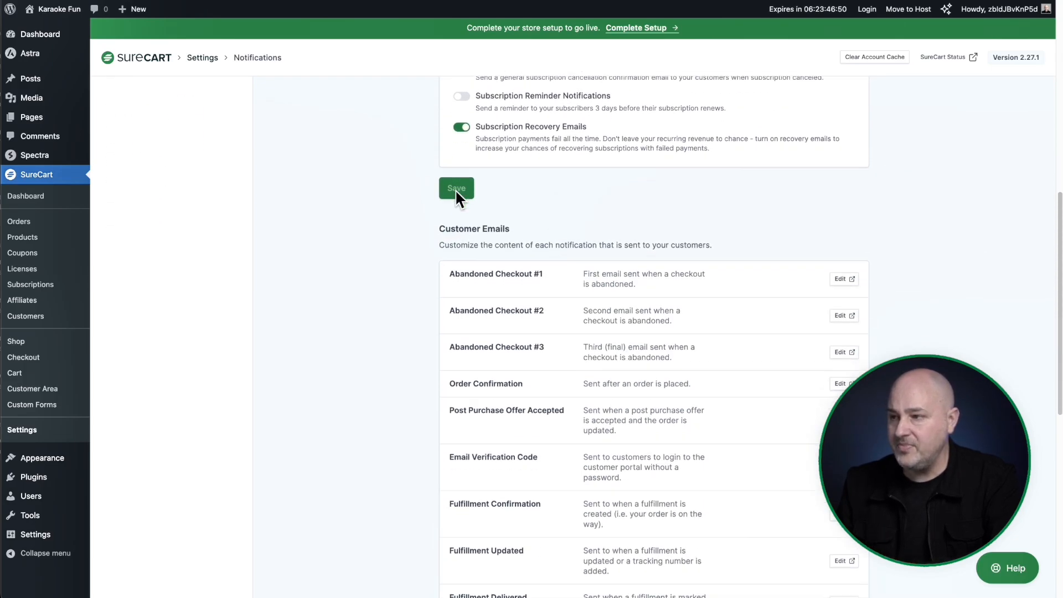
scroll(756, 217, "down", 4)
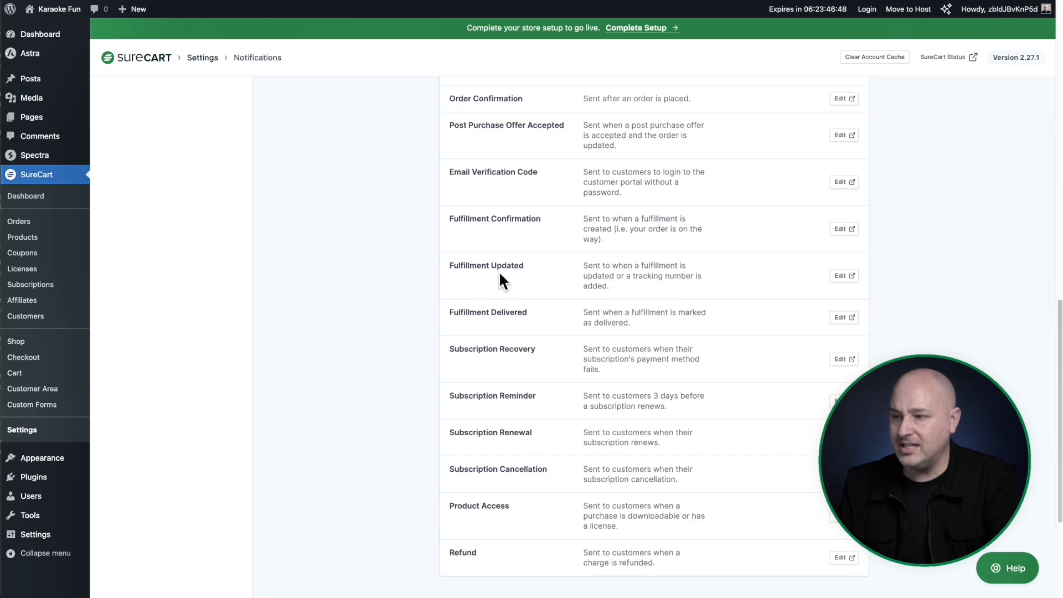
scroll(437, 271, "down", 1)
scroll(437, 272, "down", 2)
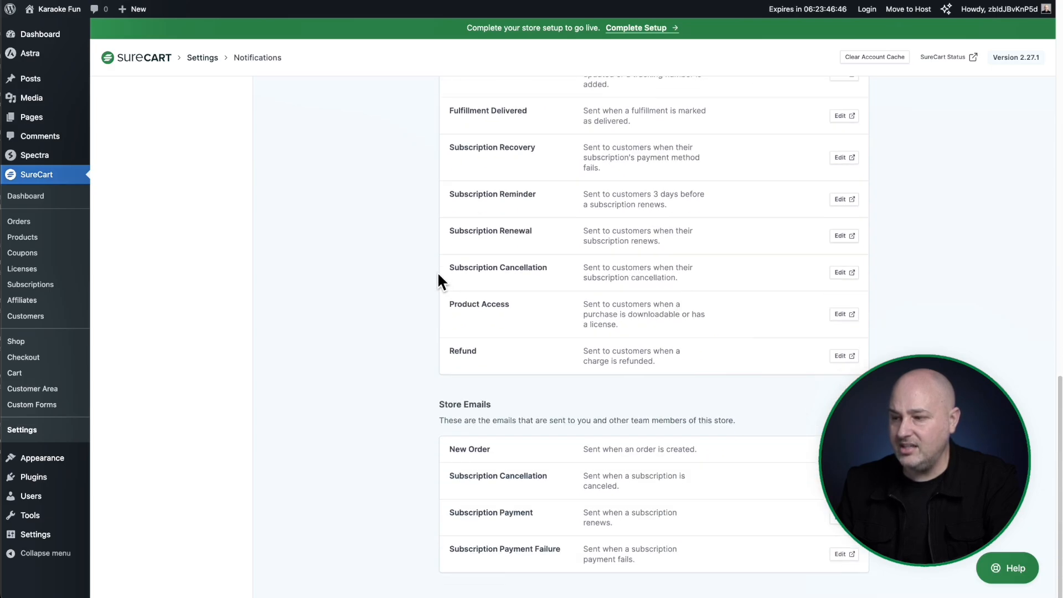
scroll(437, 271, "up", 15)
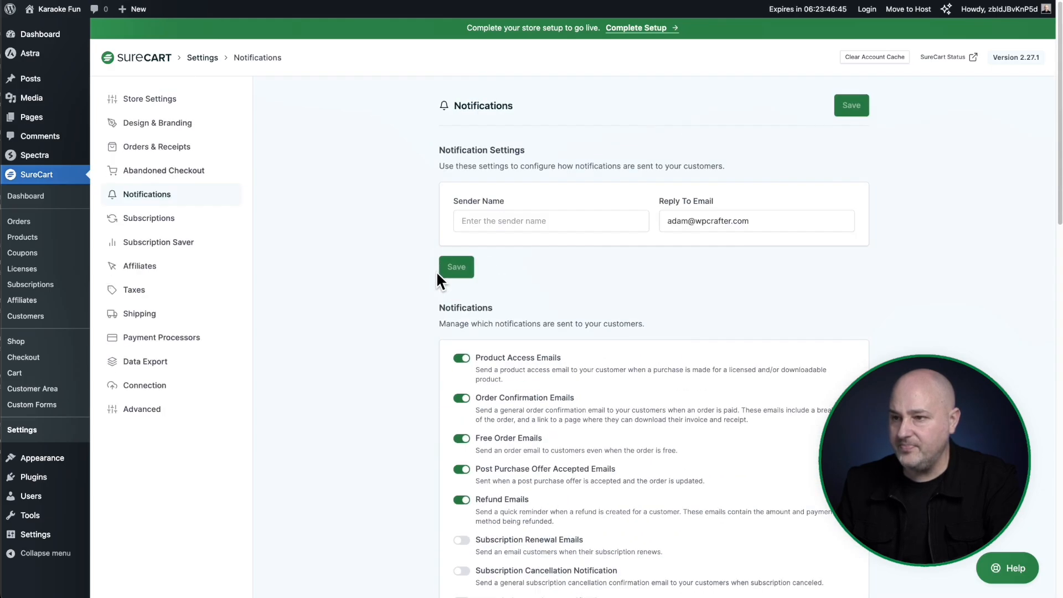
Look through the Subscriptions, Subscription Saver, Affiliates and Taxes settings.
left_click(192, 223)
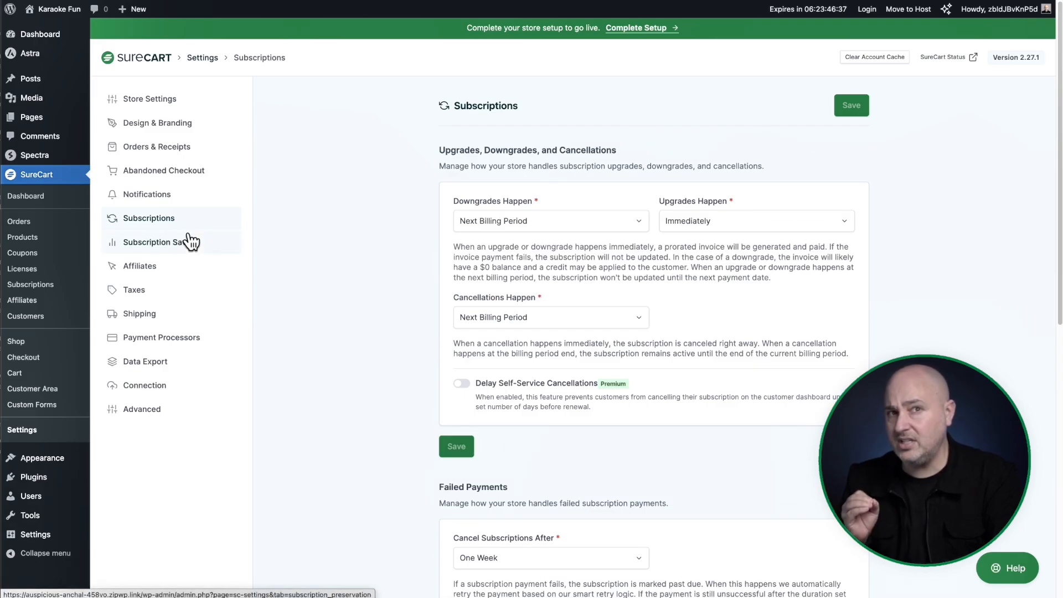
left_click(190, 242)
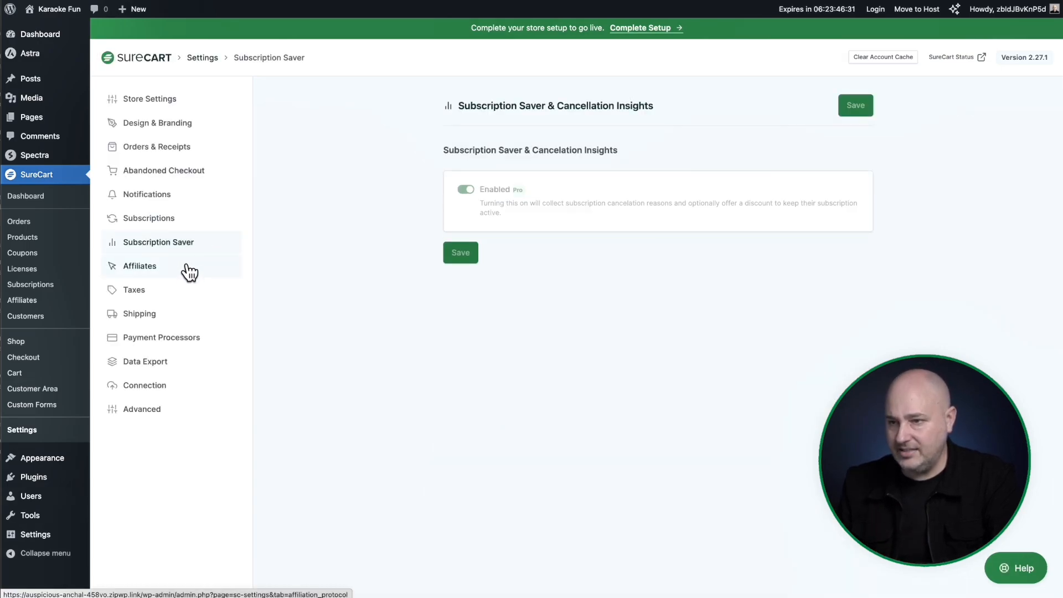
left_click(186, 272)
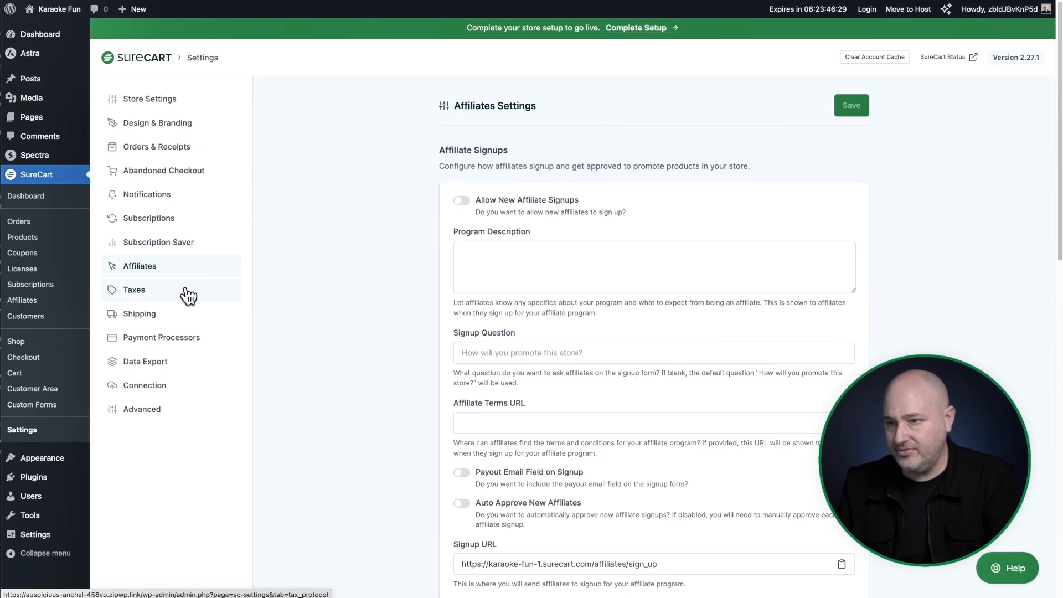
left_click(188, 295)
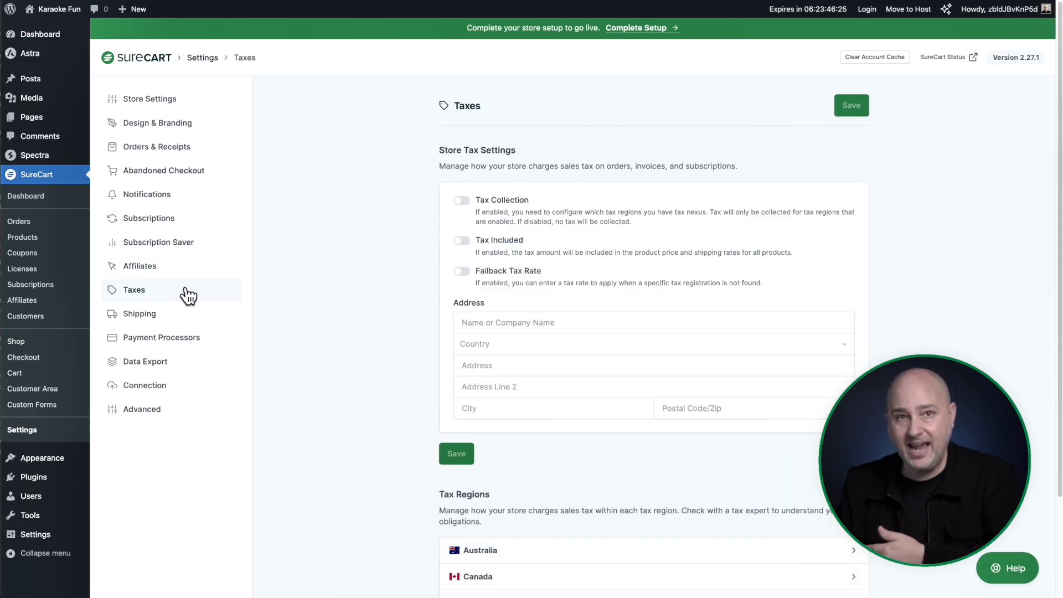
Review the shipping profiles and methods, and check the available payment processors.
left_click(190, 320)
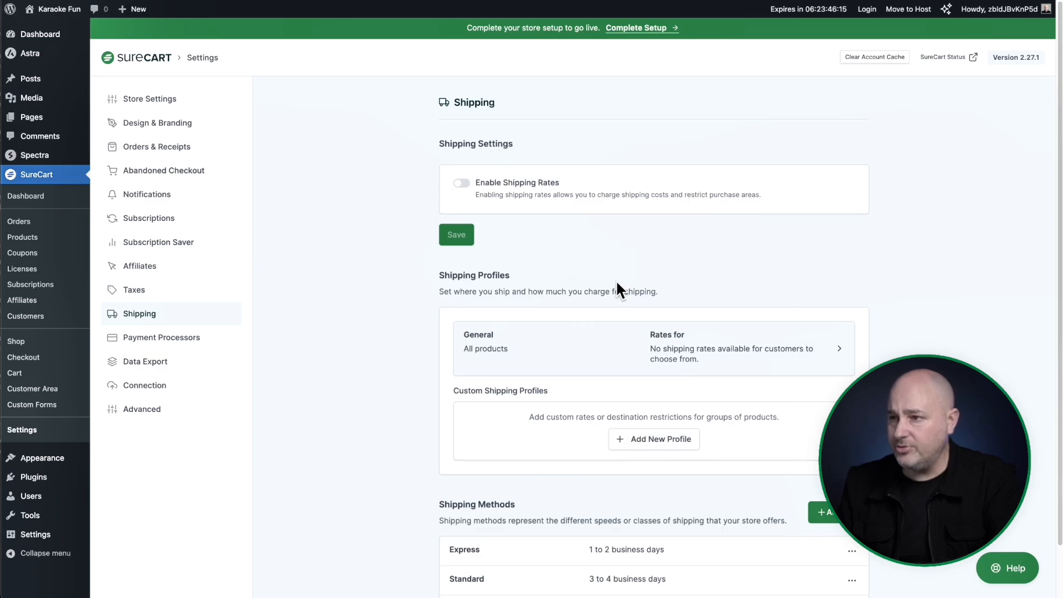
scroll(563, 264, "down", 2)
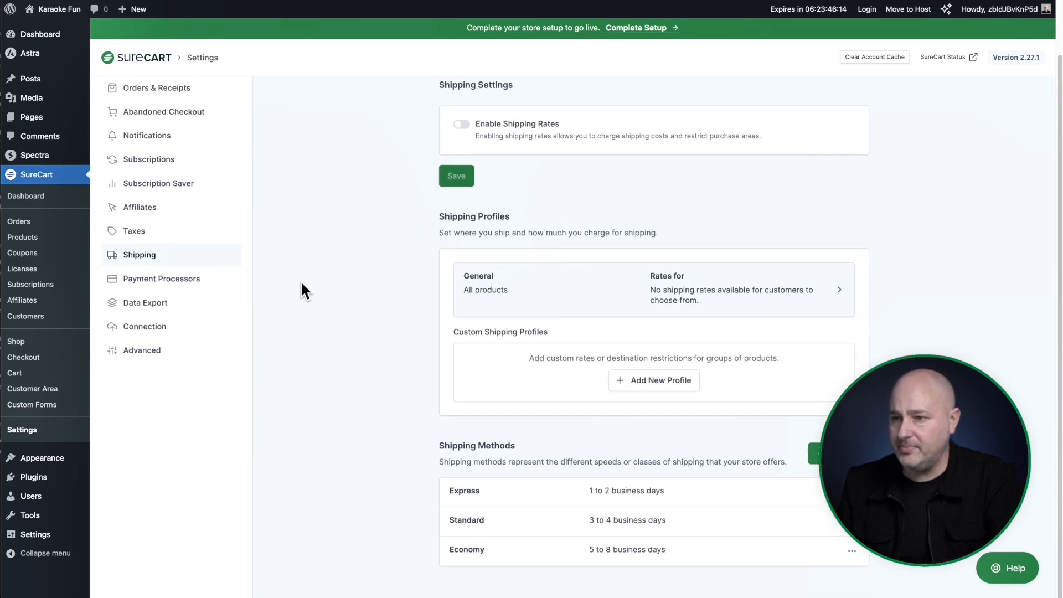
left_click(182, 279)
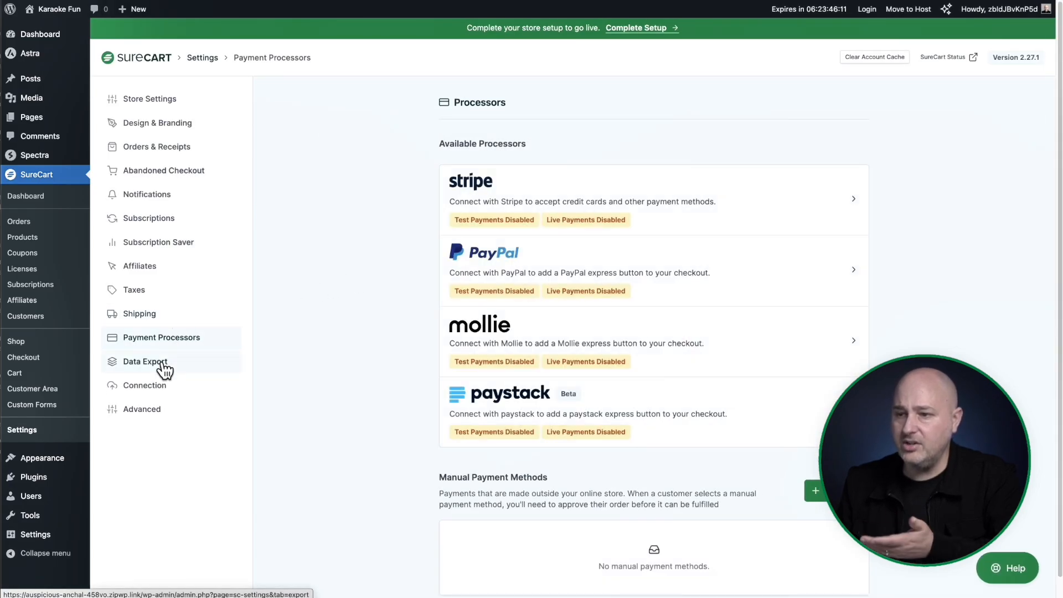
Check the Data Export, Connection and Advanced settings.
left_click(164, 365)
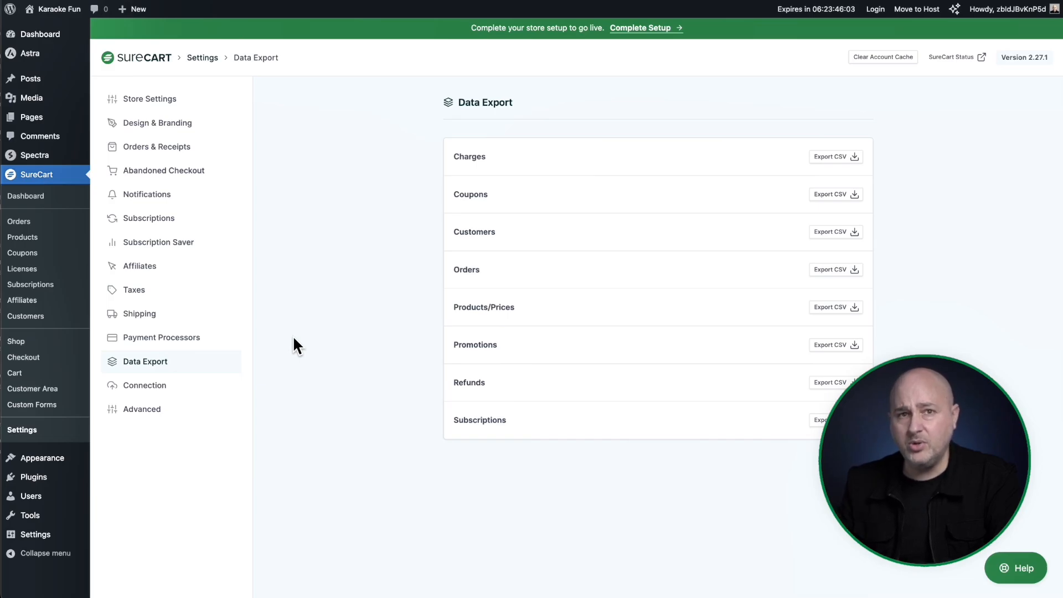
left_click(177, 386)
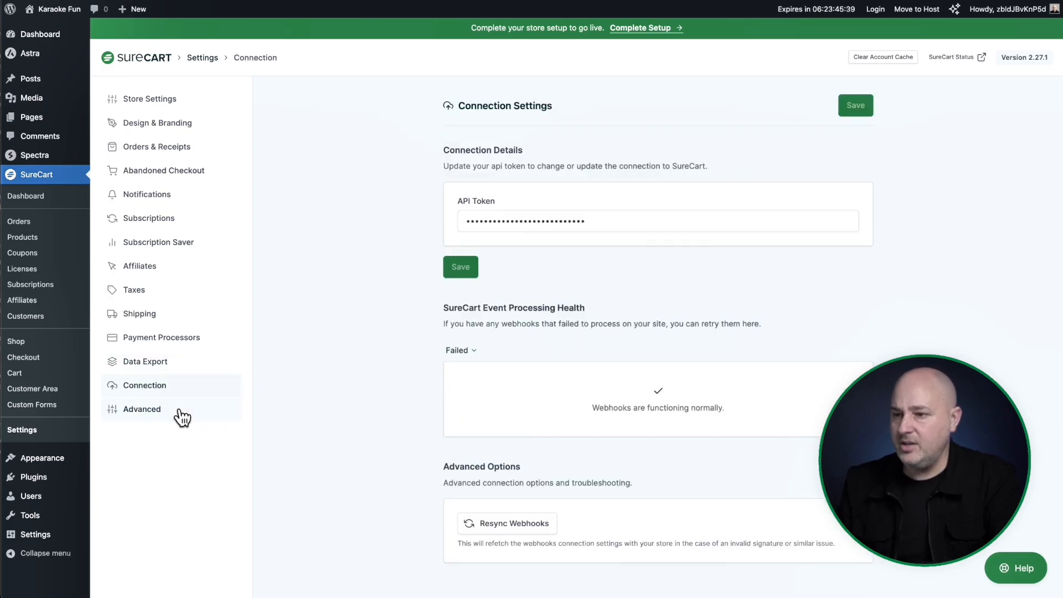
left_click(210, 410)
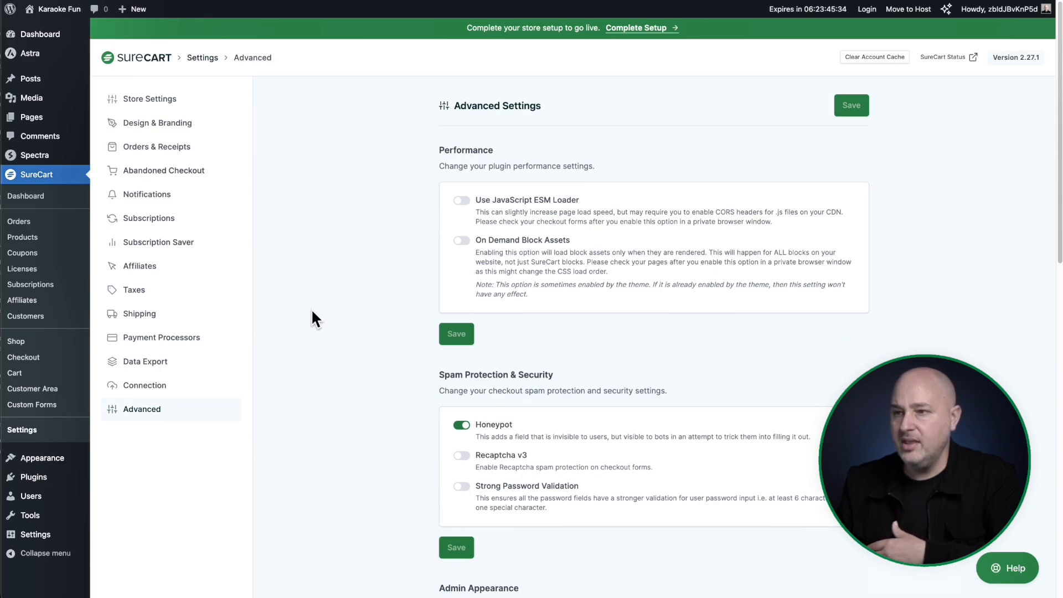
Return to Store Settings and review the store details, notification sender and contact information.
left_click(161, 100)
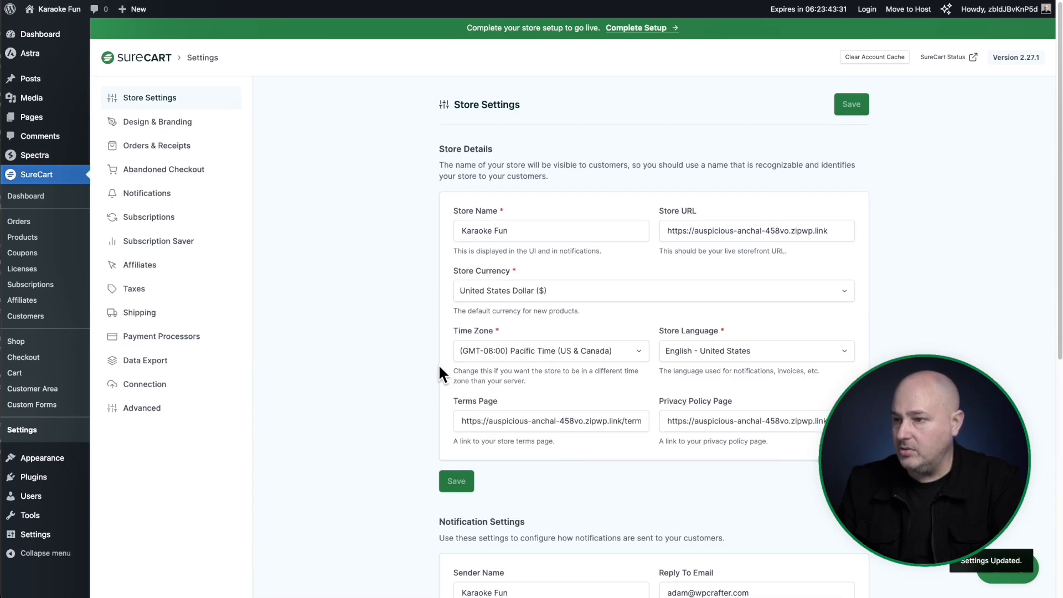
scroll(433, 371, "down", 5)
scroll(431, 363, "down", 3)
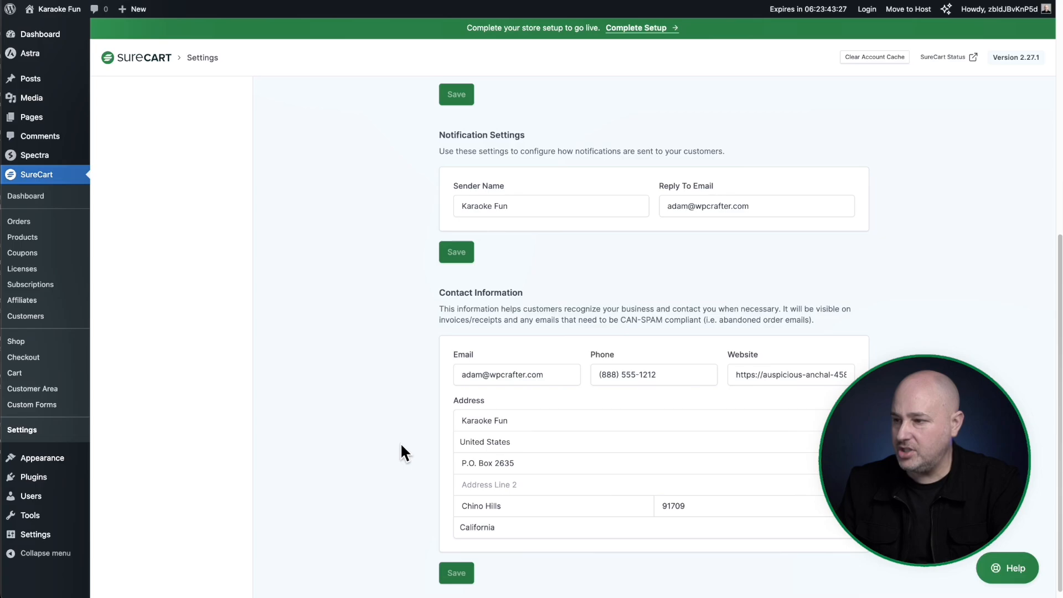
scroll(401, 452, "up", 8)
scroll(391, 347, "down", 2)
scroll(391, 346, "up", 2)
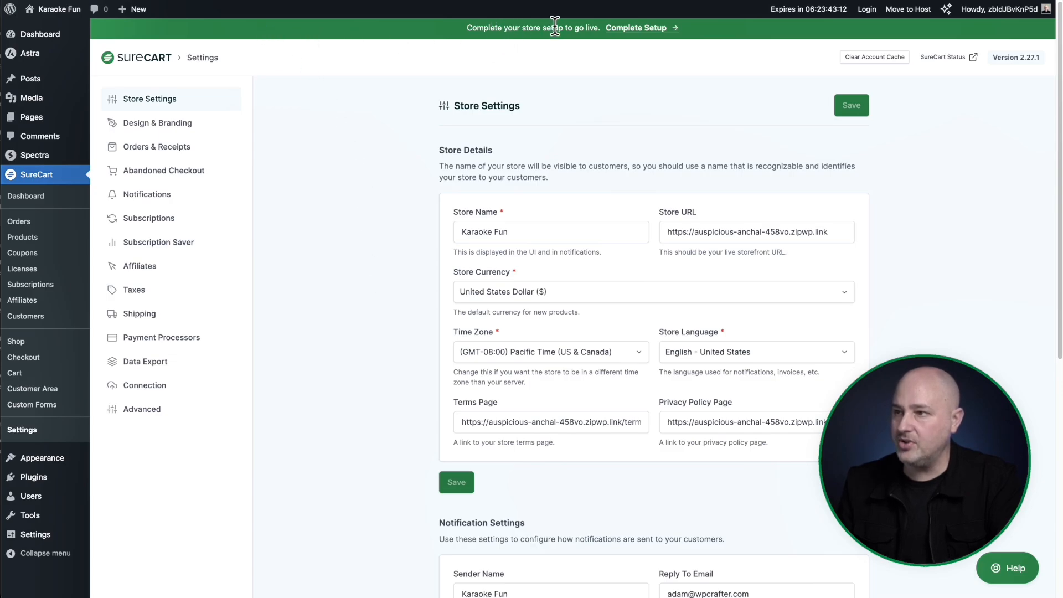
Begin completing the store setup and sign up for a SureCart account with the owner's full name, e-mail and account password.
left_click(623, 31)
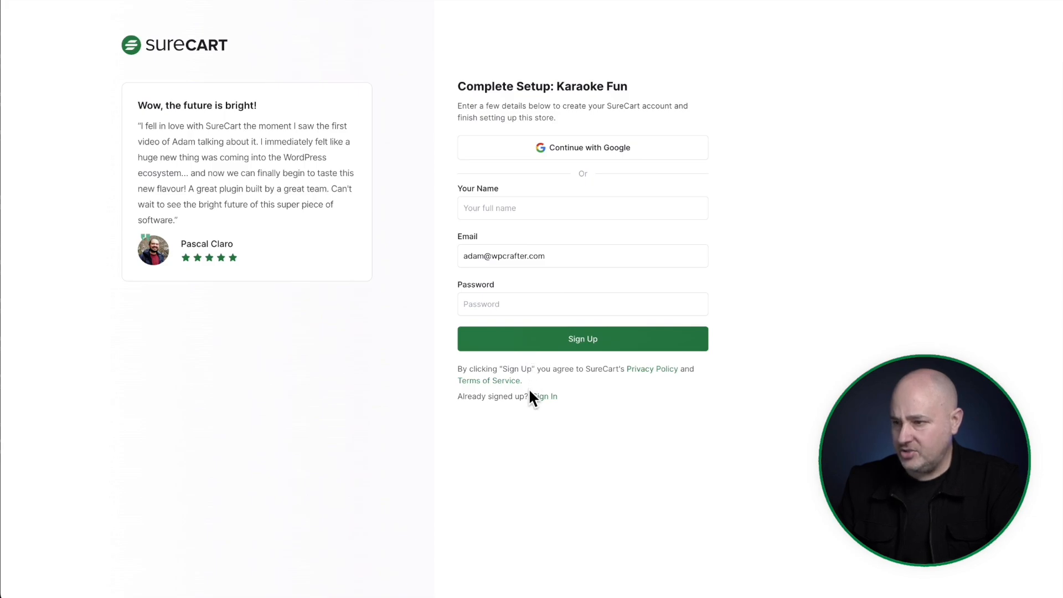
left_click_drag(457, 396, 560, 404)
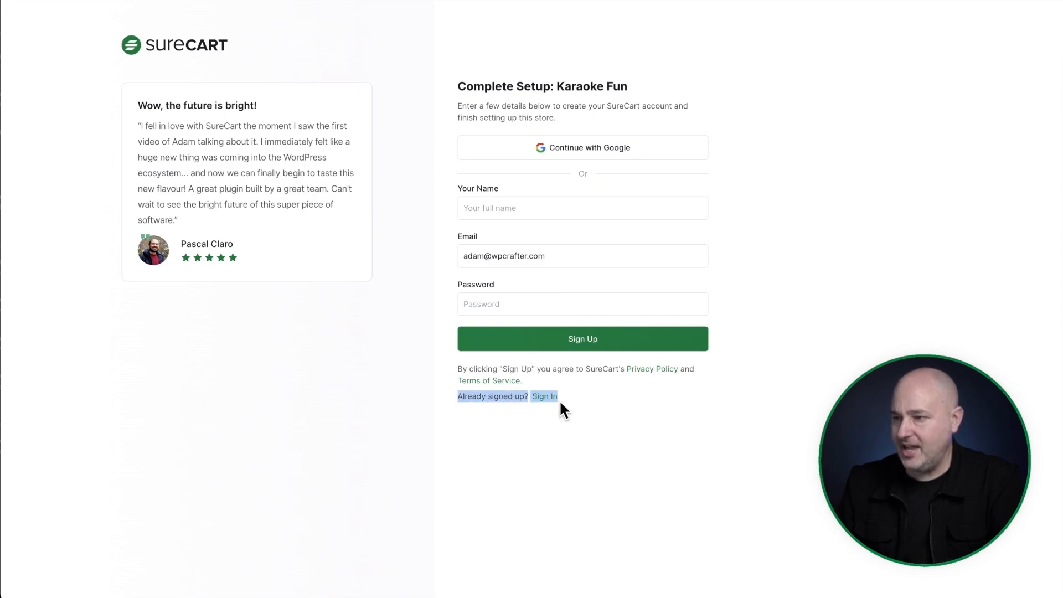
left_click(583, 402)
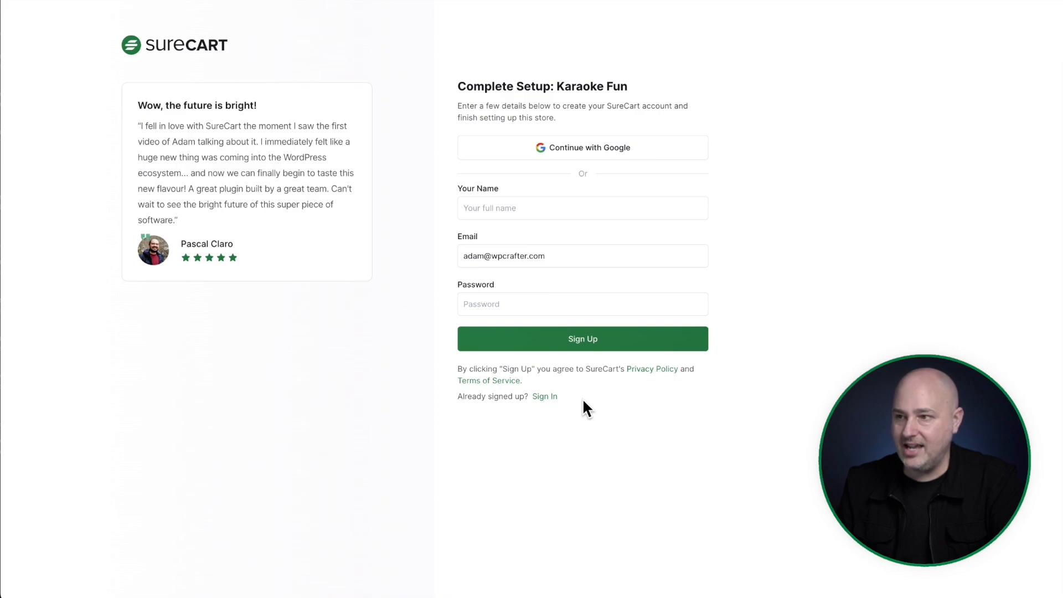
left_click(554, 207)
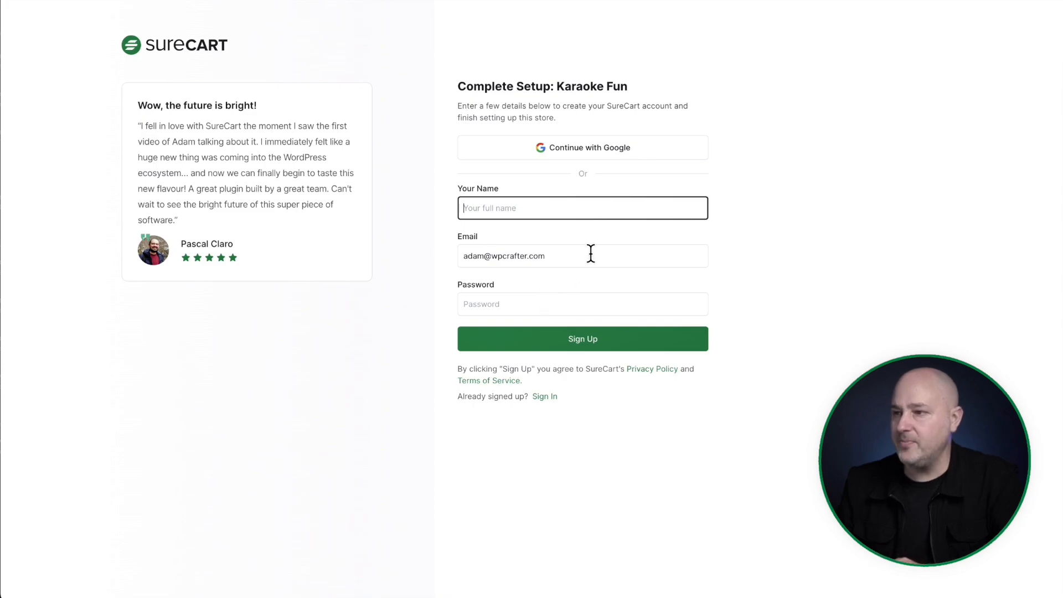
left_click(590, 235)
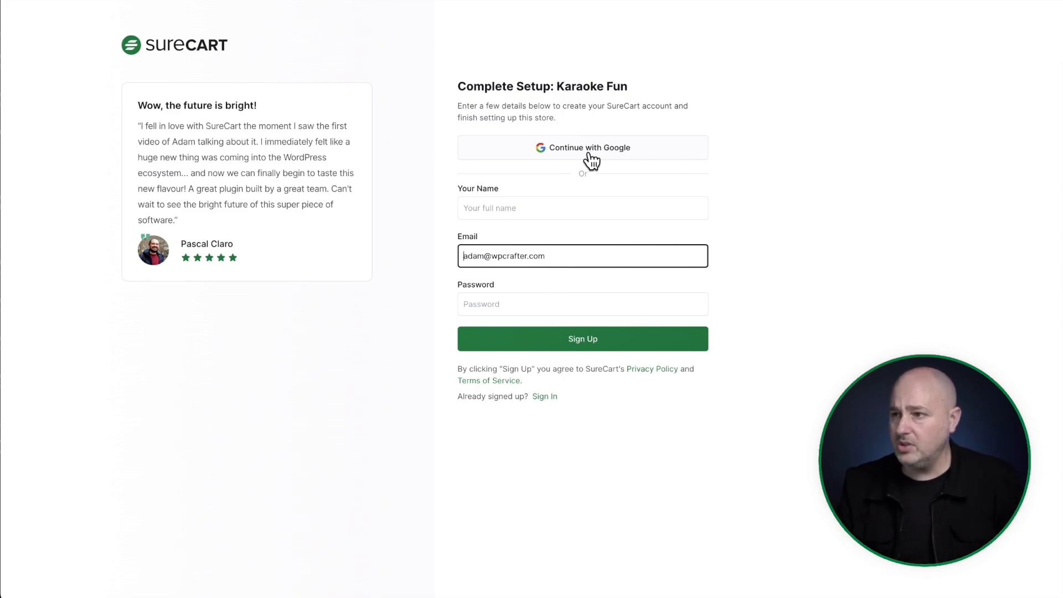
left_click(585, 208)
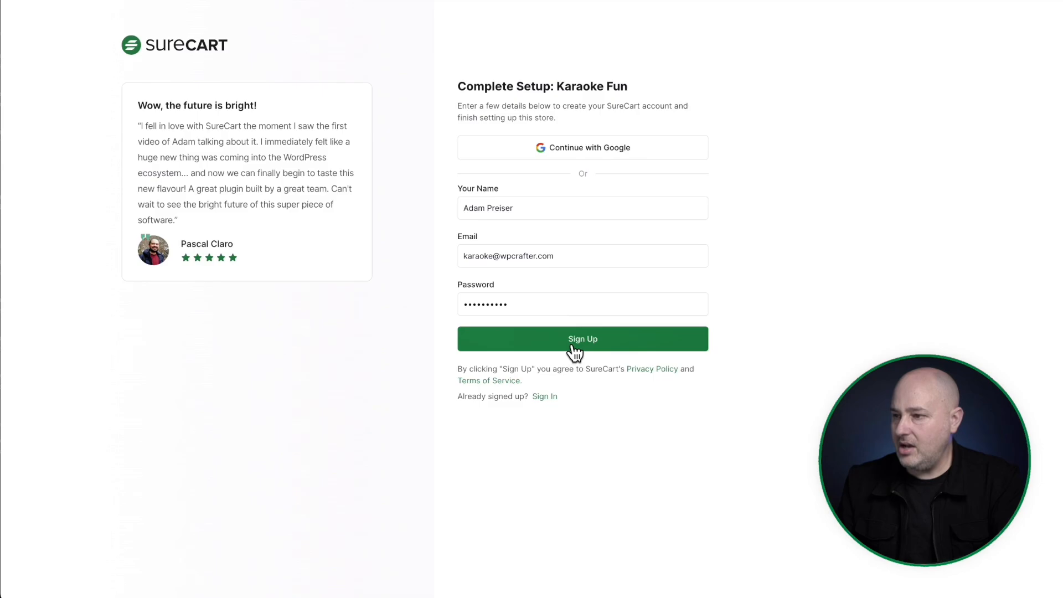
left_click(574, 346)
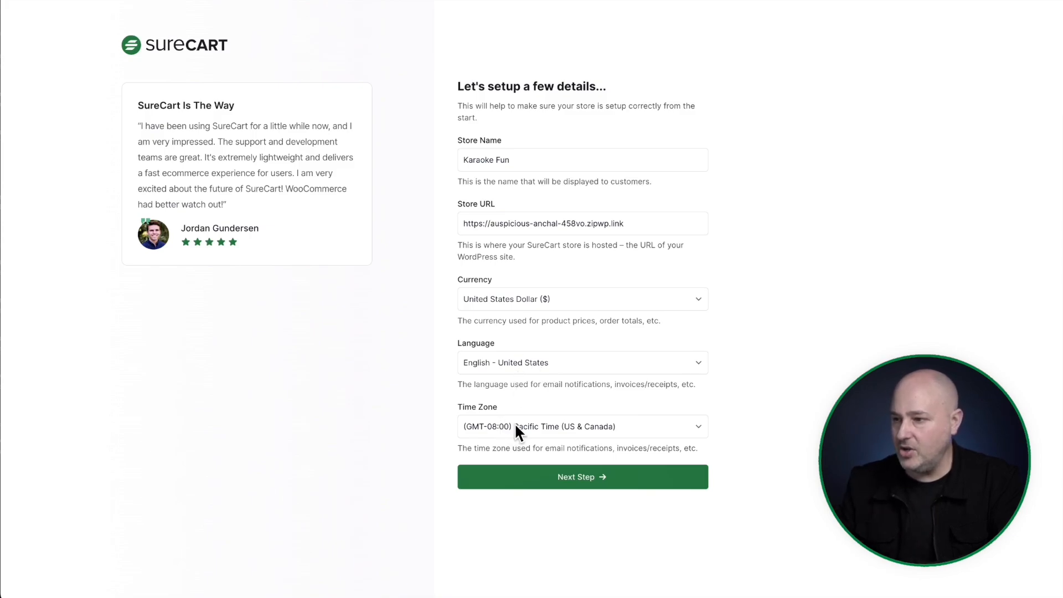
Accept the prefilled Karaoke Fun store details and return to the WordPress dashboard, dismissing the setup notice.
left_click(577, 485)
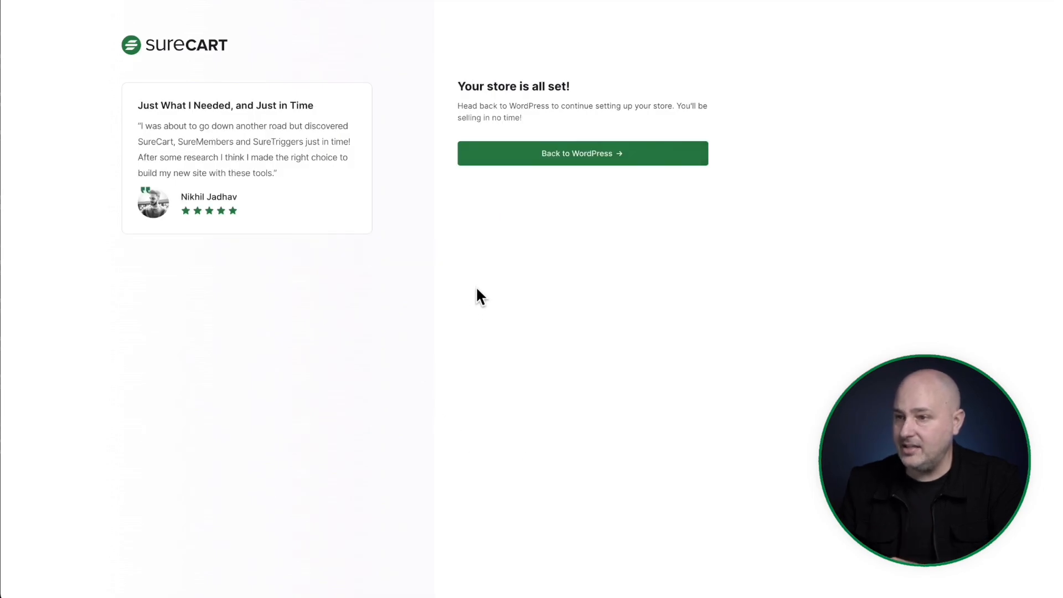
left_click(570, 157)
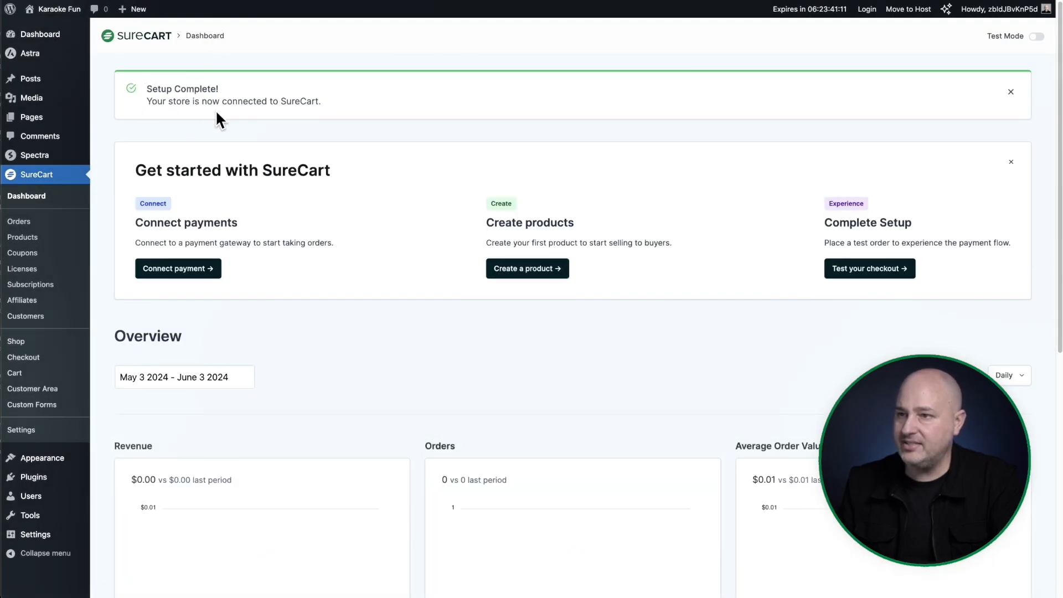
left_click_drag(147, 85, 214, 86)
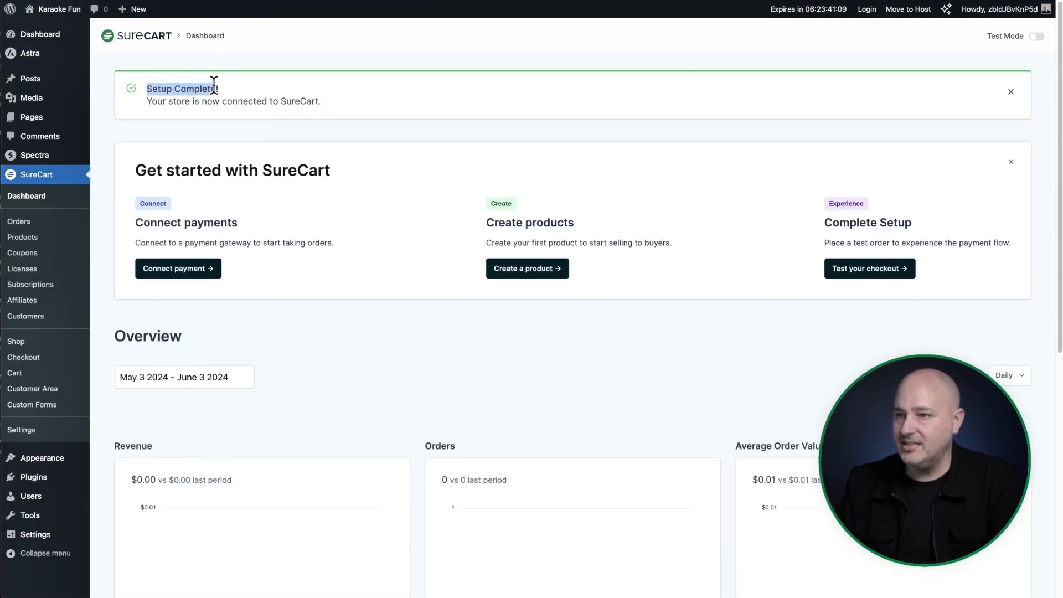
left_click(366, 100)
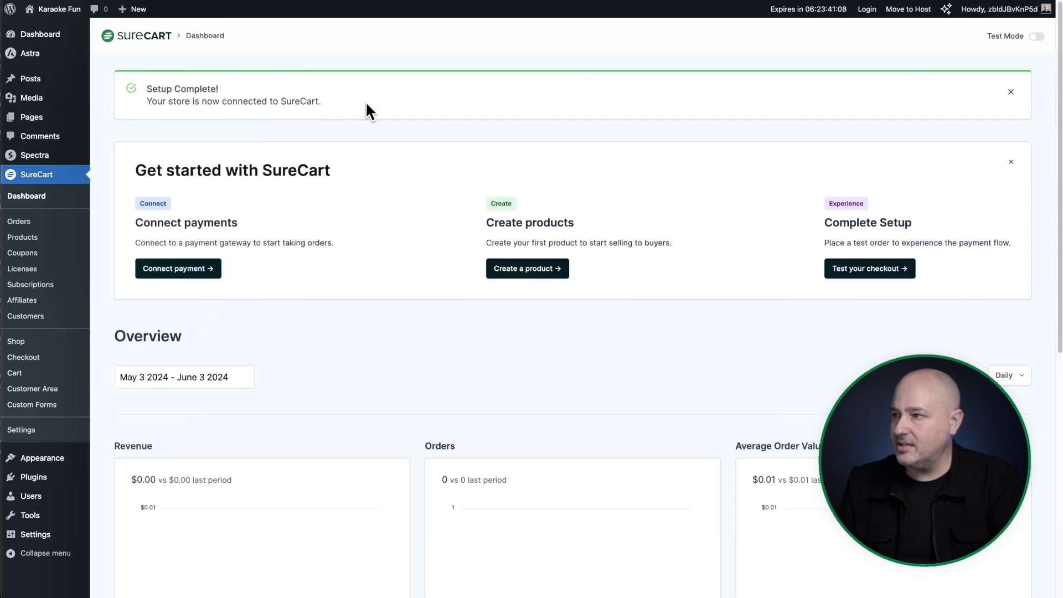
left_click(1011, 92)
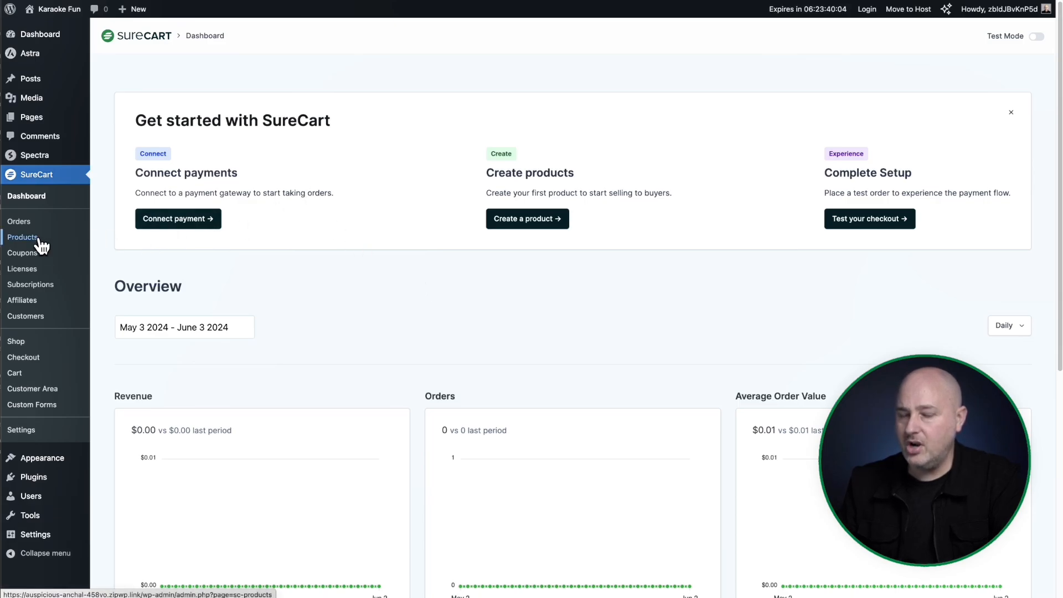
Open the product list and check the bulk actions for all products and the column display options.
left_click(22, 237)
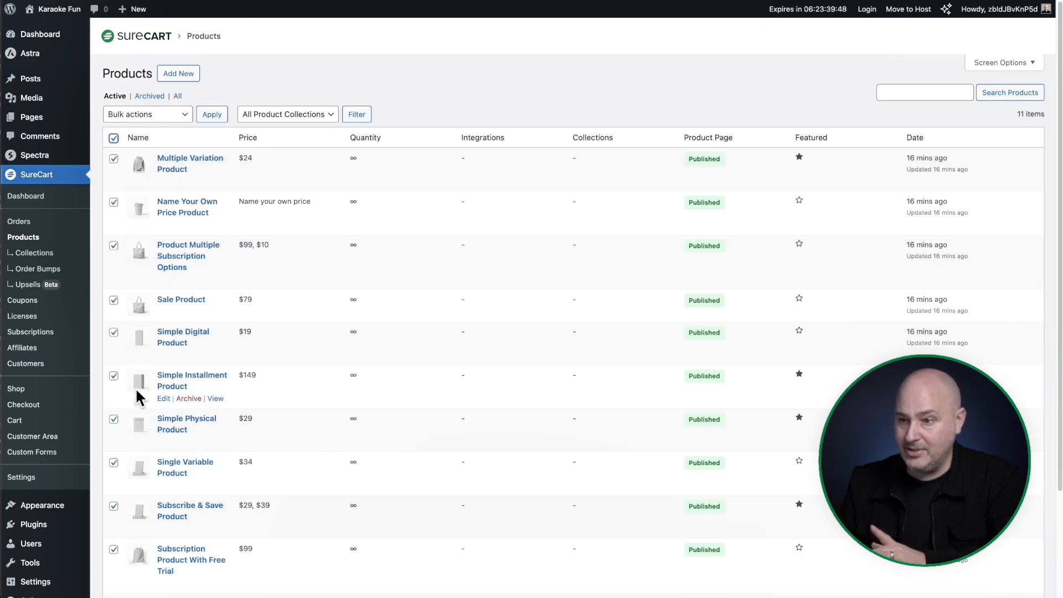
left_click(142, 117)
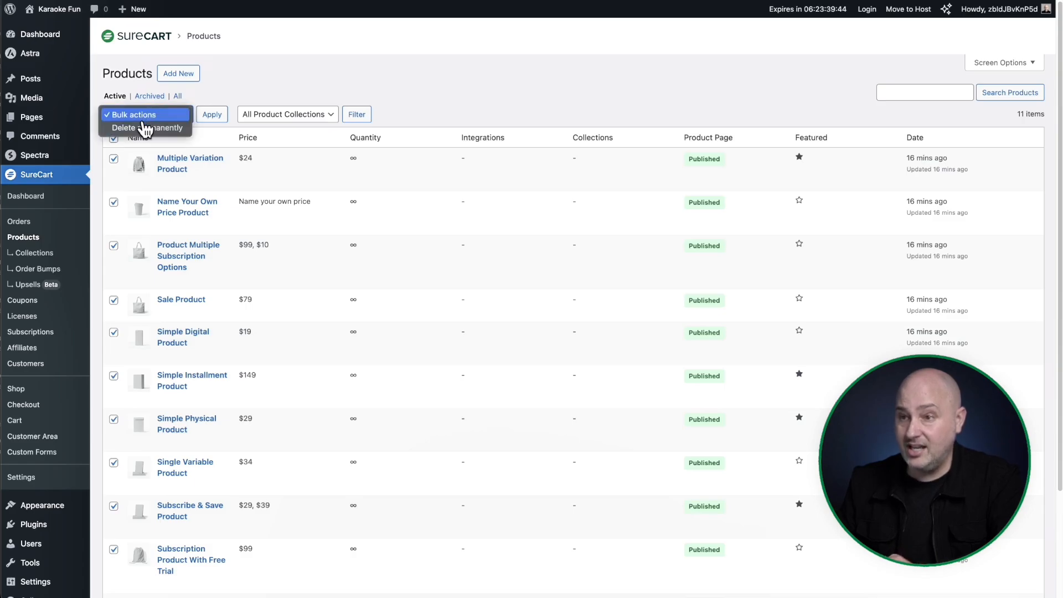
left_click(461, 83)
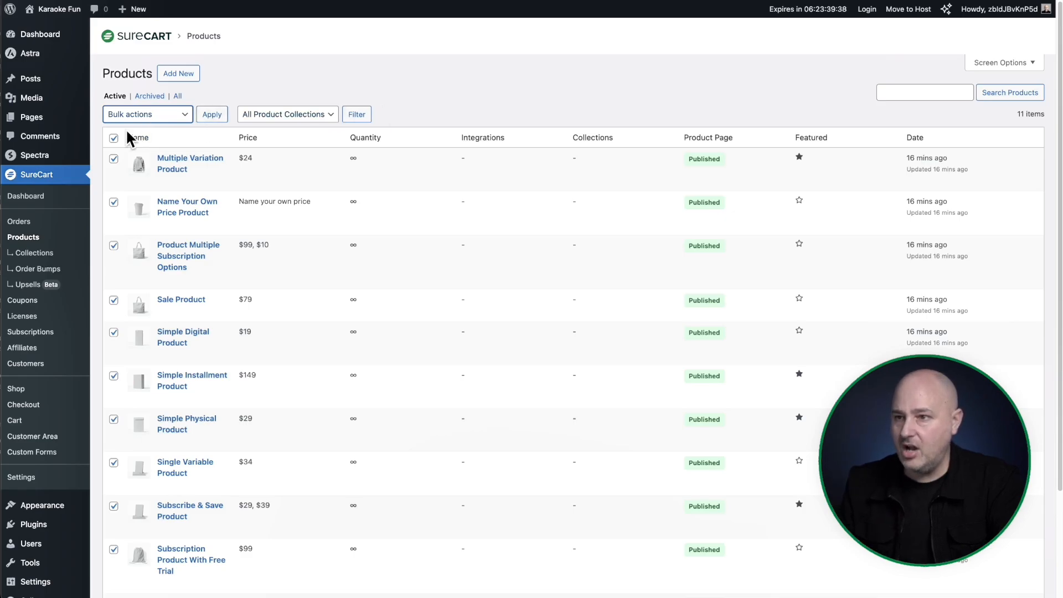
left_click(113, 138)
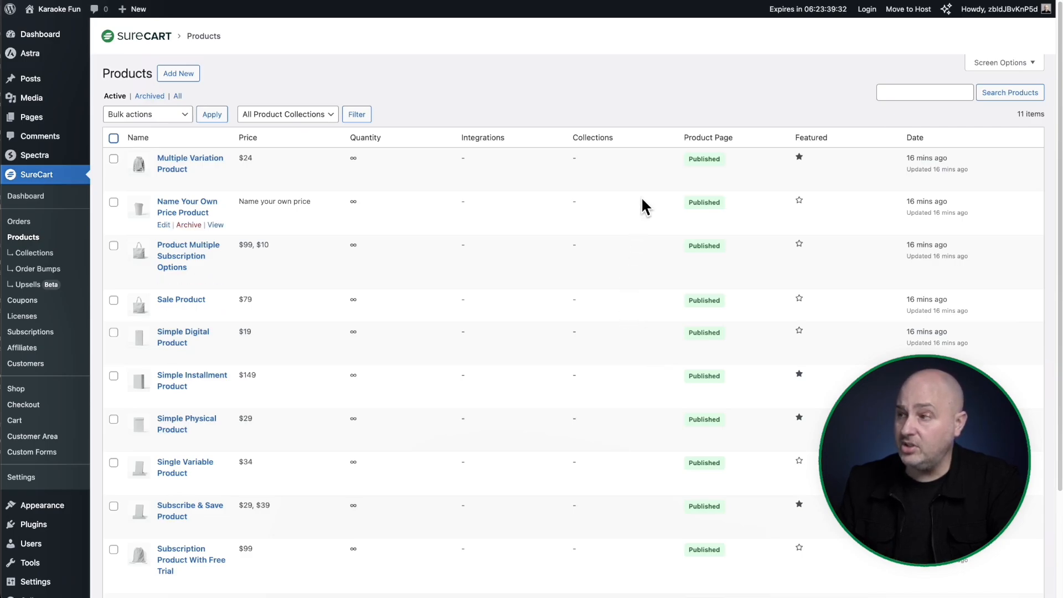
left_click(990, 65)
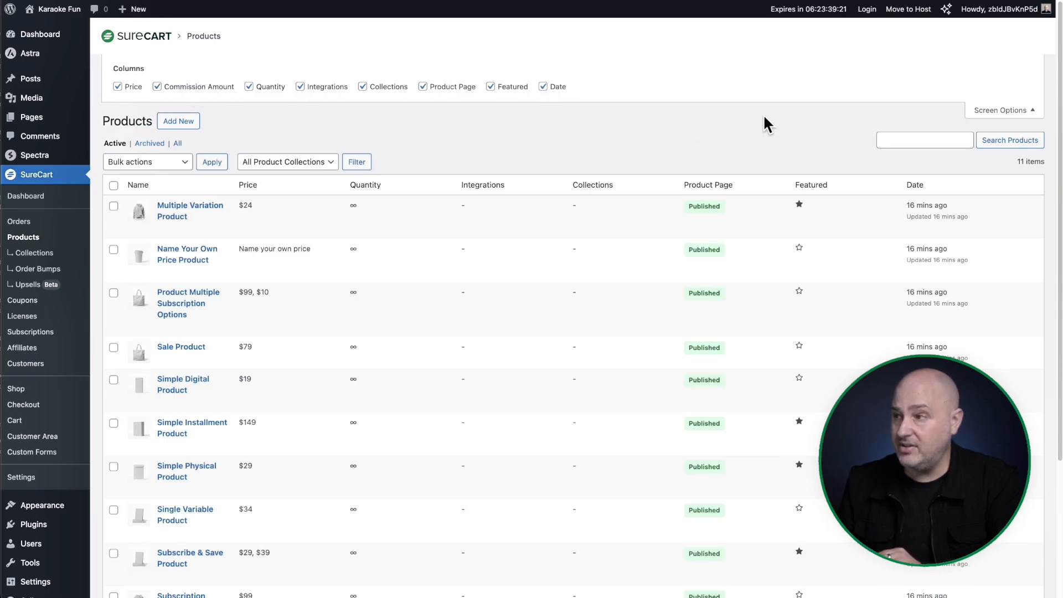
left_click(999, 112)
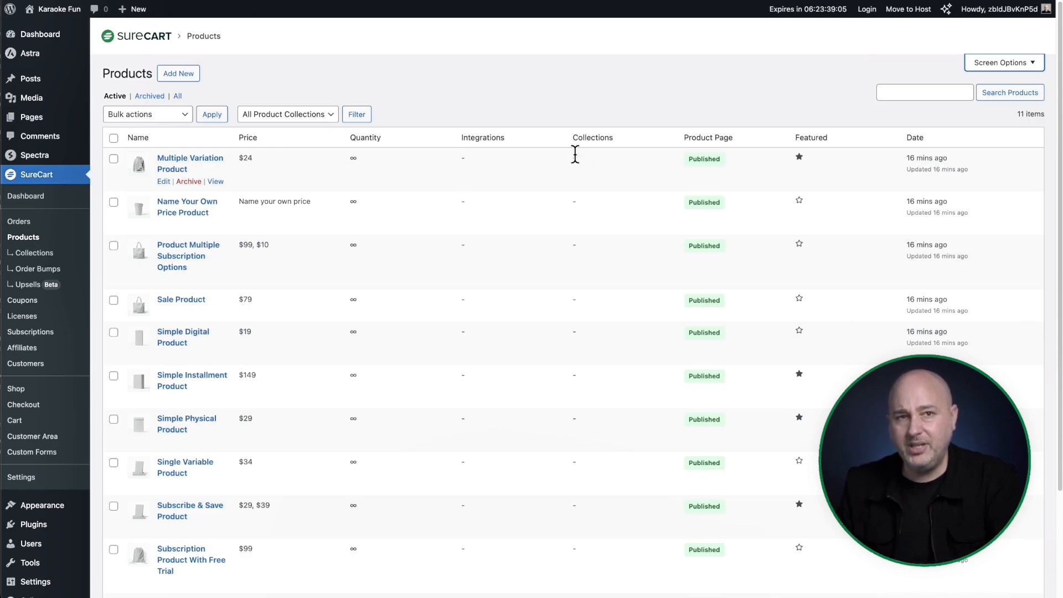
Create a new product named Karaoke Fun Machine.
scroll(576, 155, "down", 1)
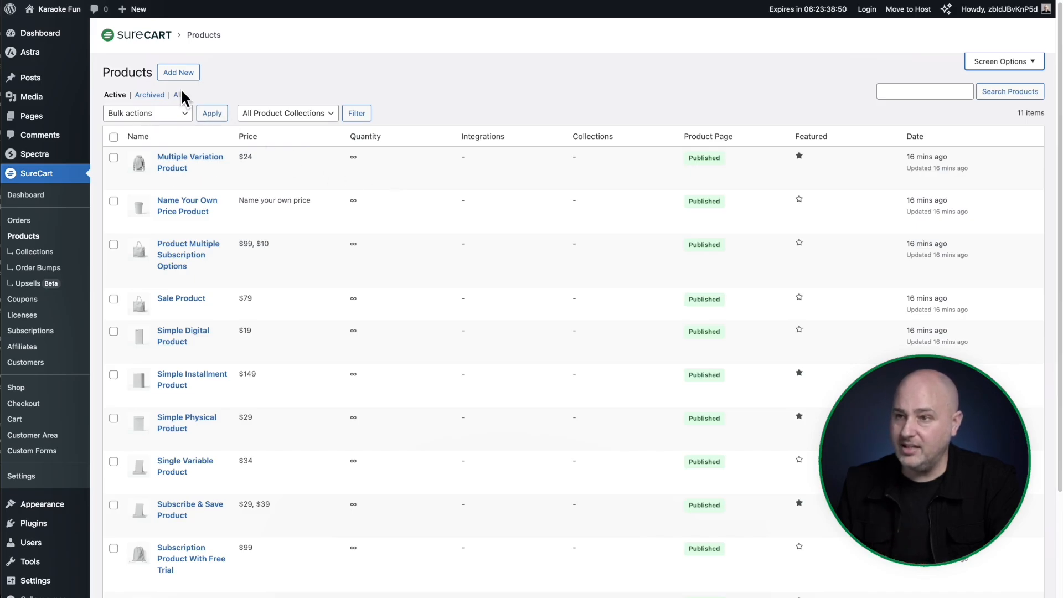
left_click(179, 72)
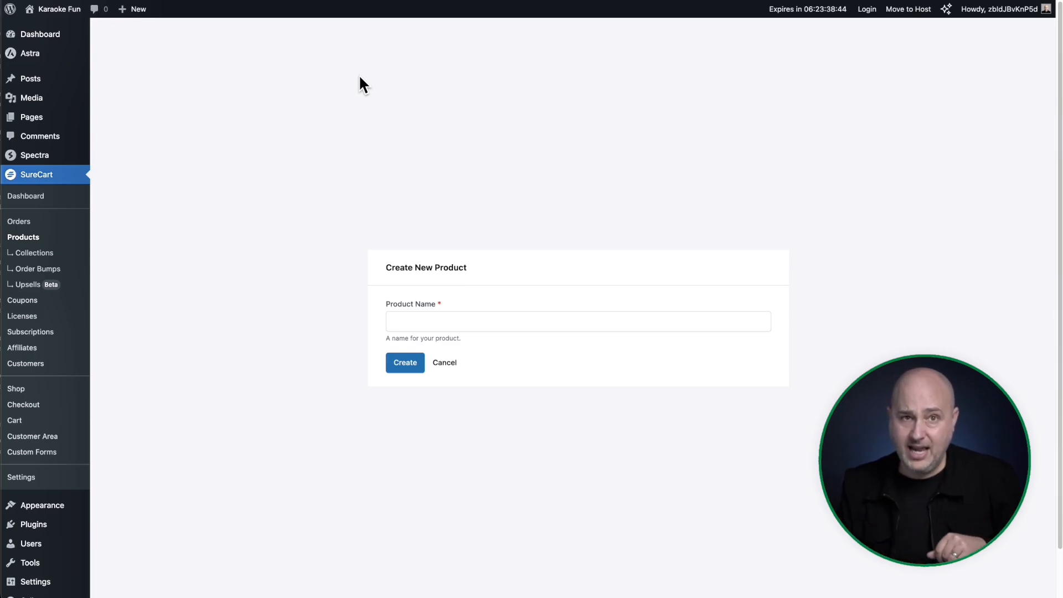
left_click(490, 320)
type("Karaoke Fun Machine")
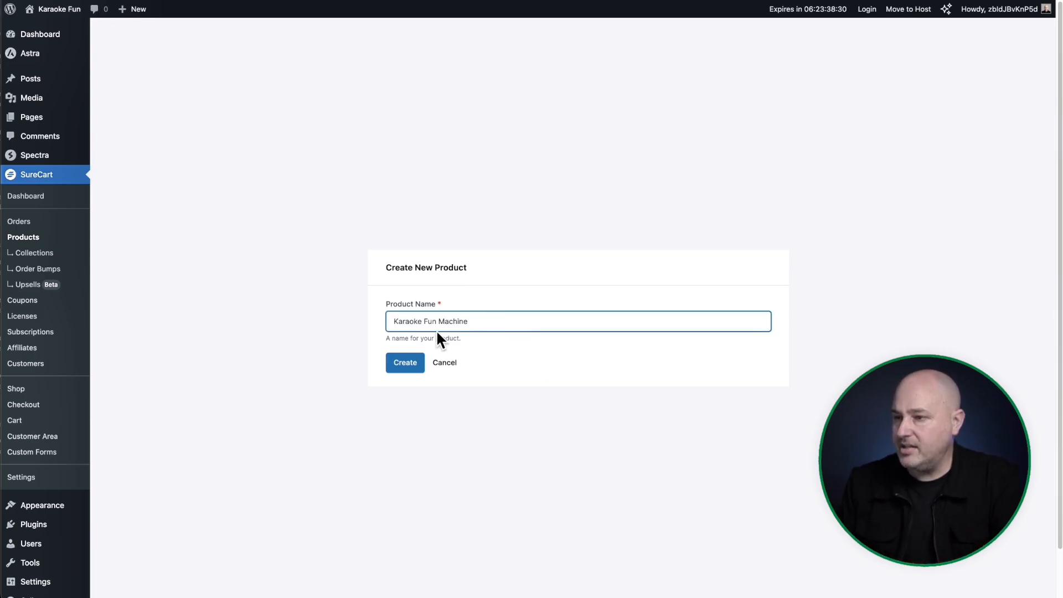
left_click(405, 369)
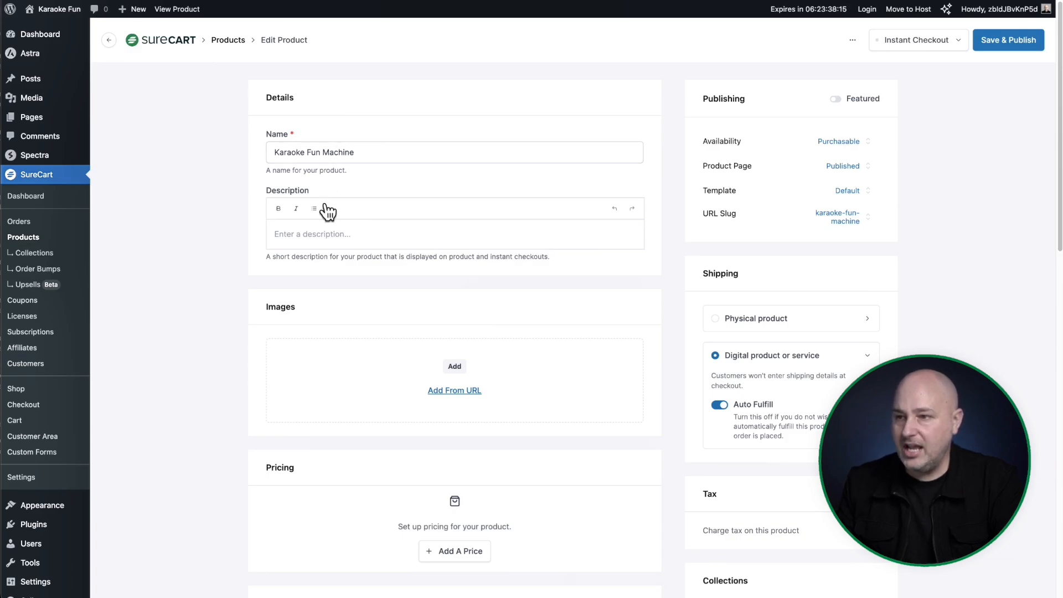
Look through the new product's description, images, pricing, inventory, variants, integrations, downloads and licensing sections.
left_click(360, 236)
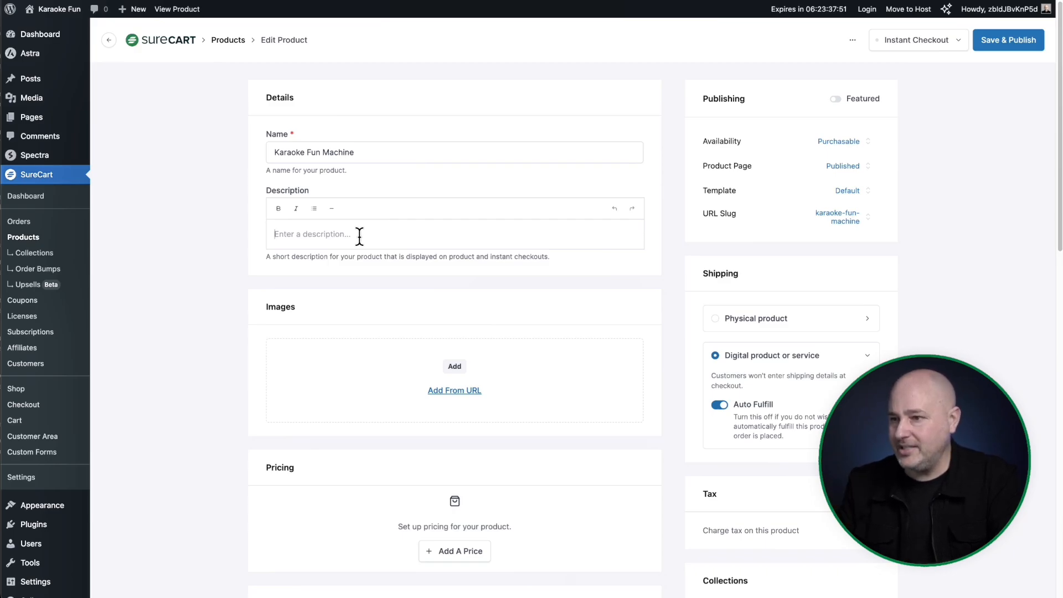
scroll(360, 236, "down", 3)
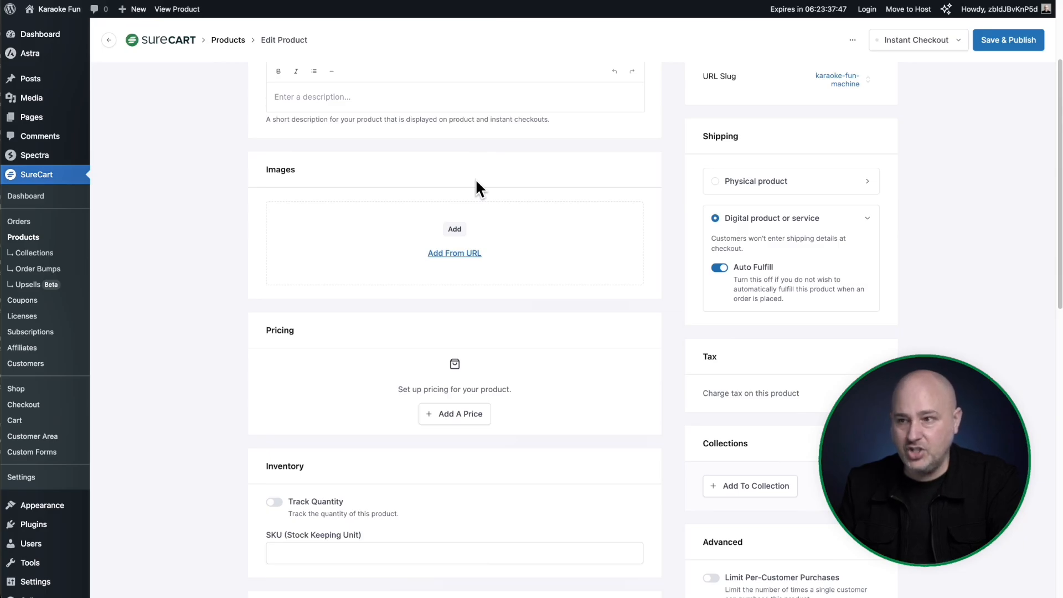
scroll(477, 182, "down", 2)
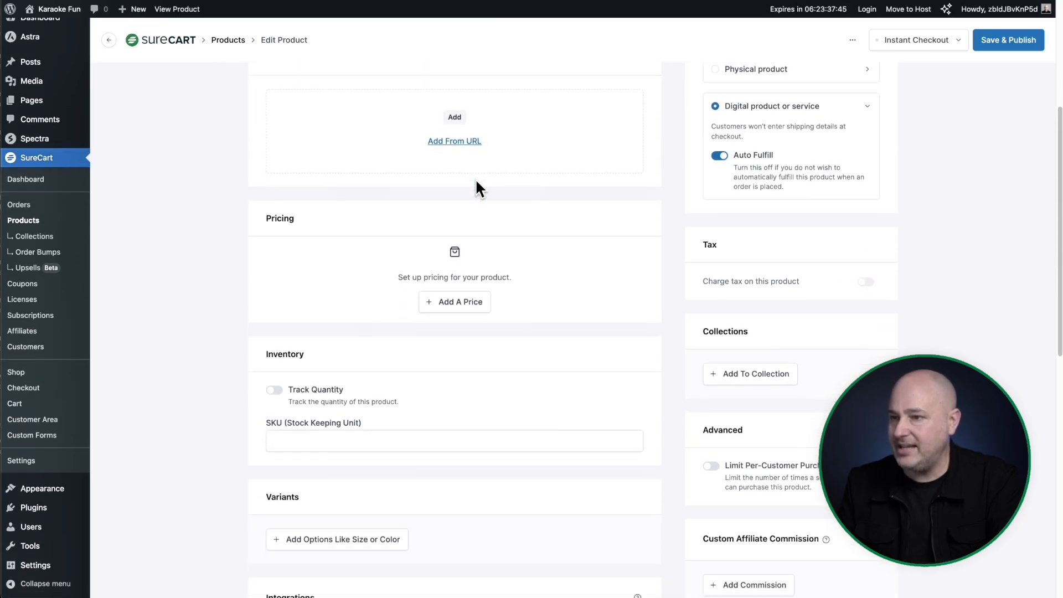
scroll(444, 233, "up", 1)
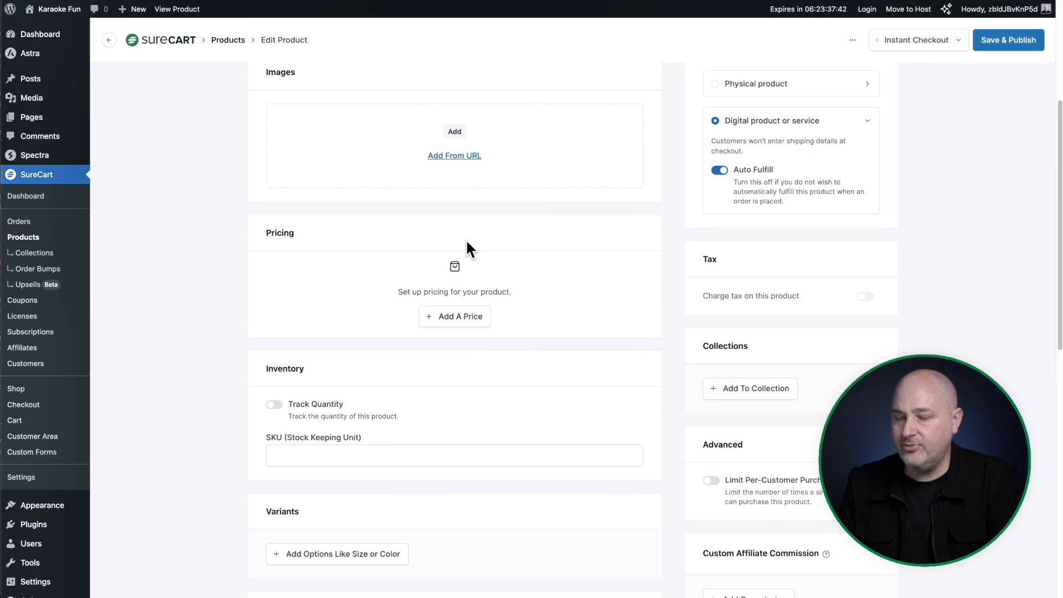
scroll(467, 244, "down", 2)
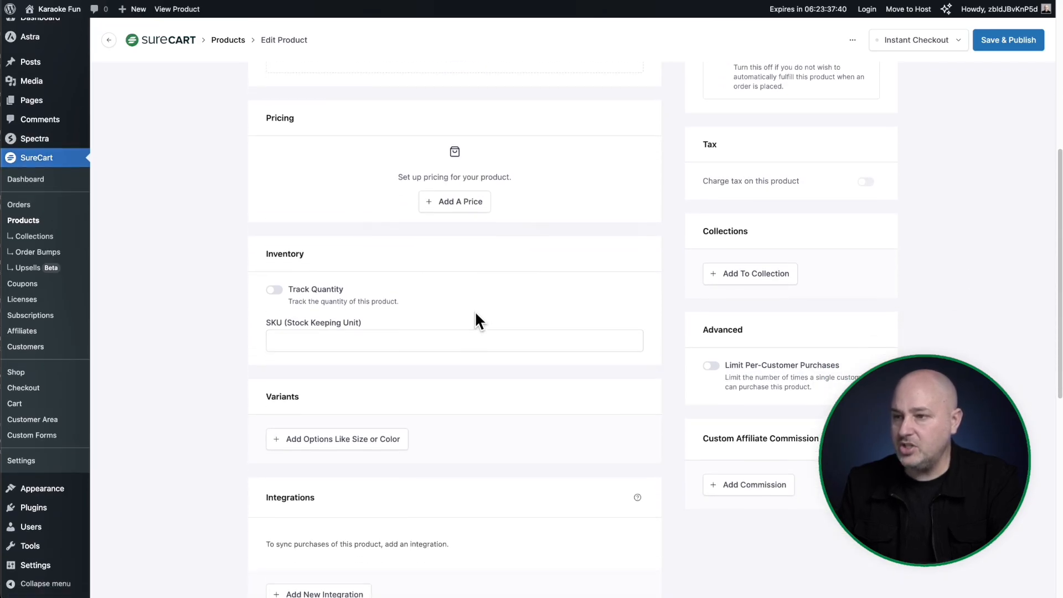
scroll(476, 320, "down", 1)
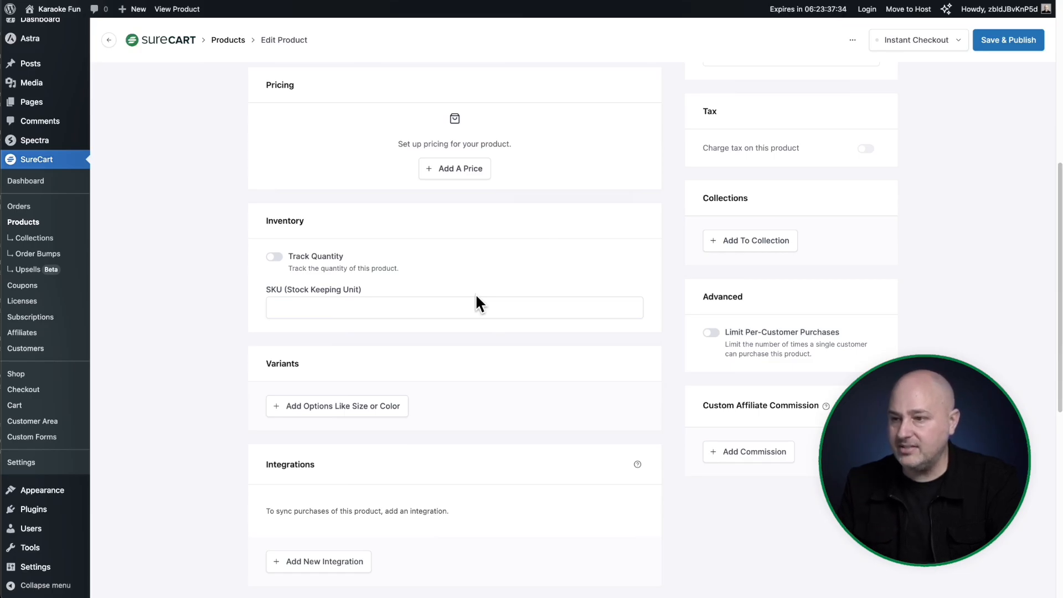
scroll(476, 296, "down", 3)
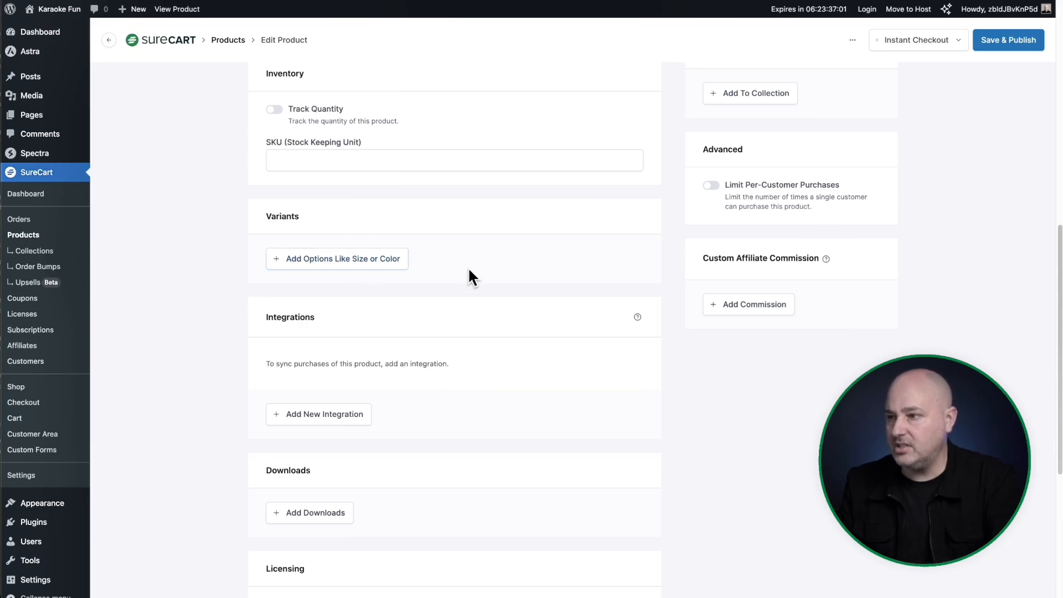
scroll(477, 261, "down", 3)
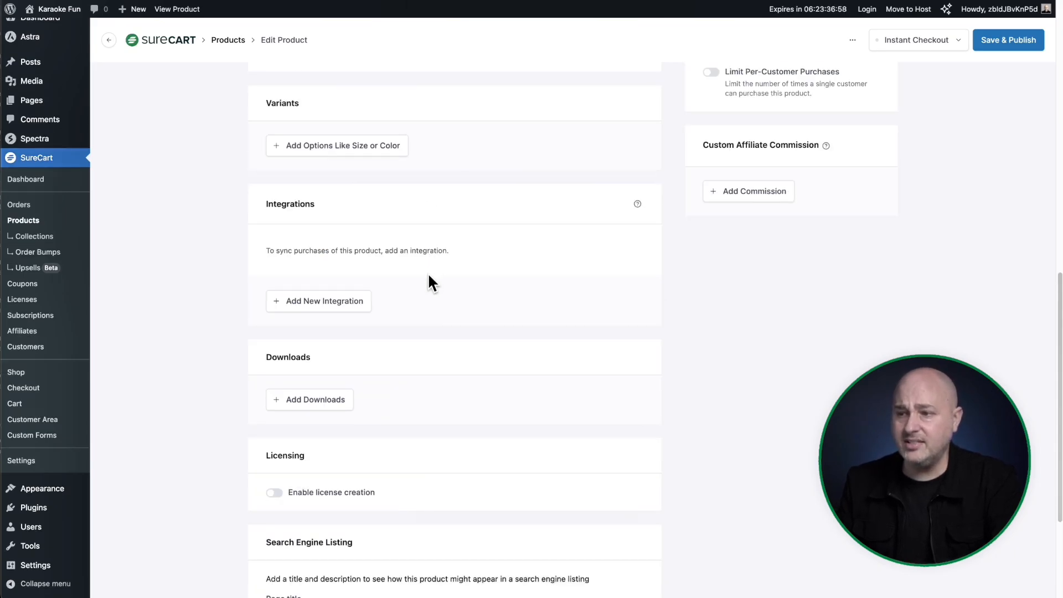
scroll(430, 277, "down", 1)
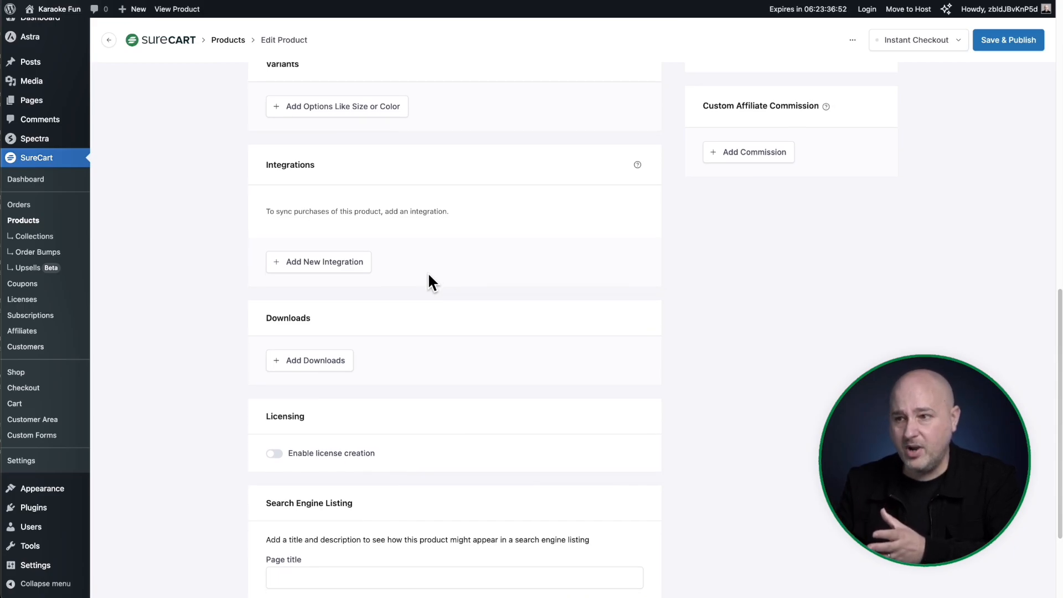
Save and publish the Karaoke Fun Machine product so that integrations can be added to it.
left_click(328, 263)
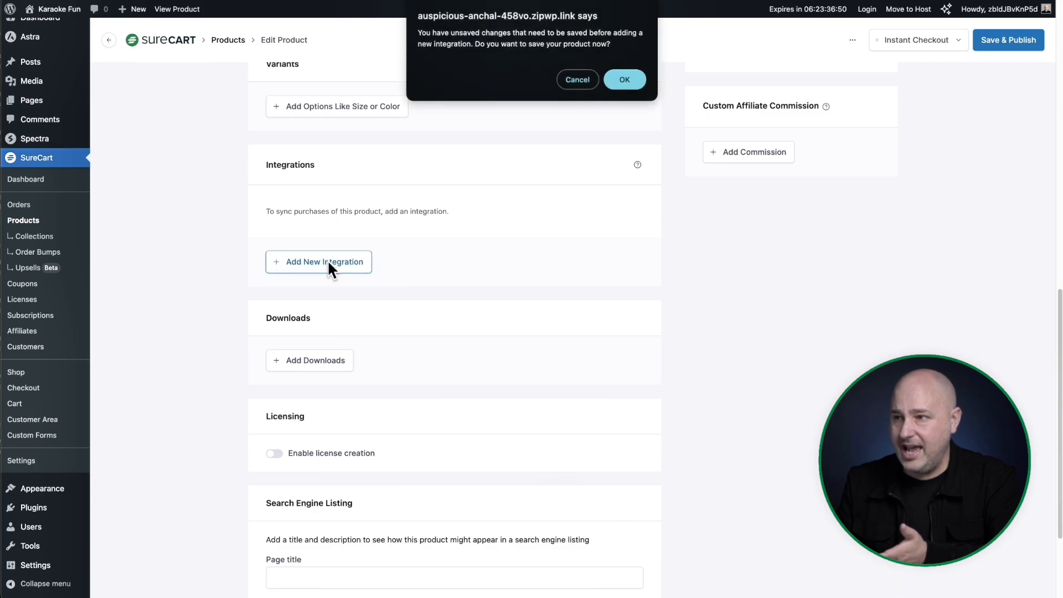
left_click(581, 81)
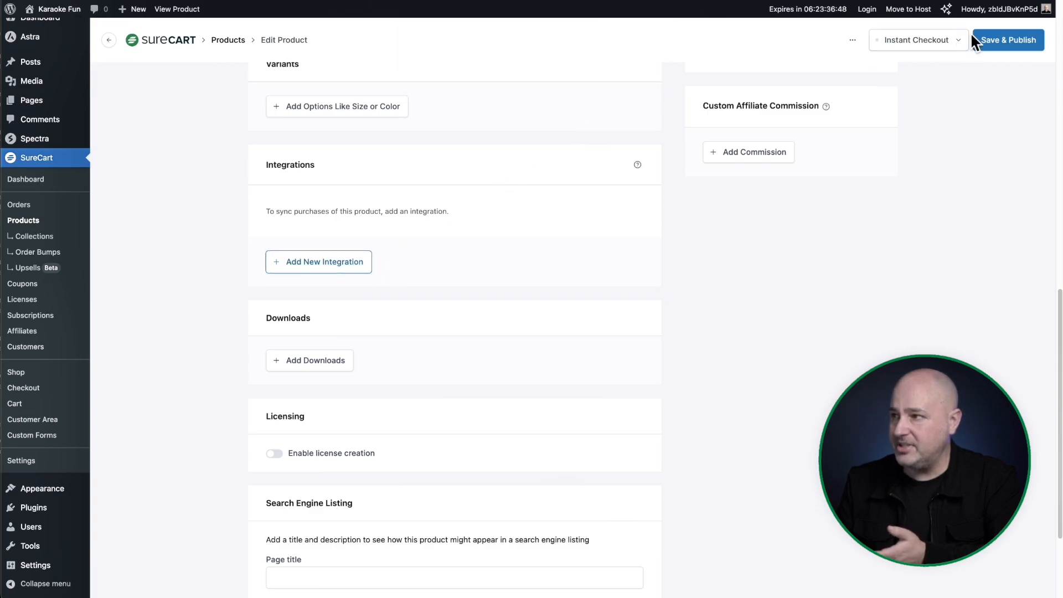
left_click(997, 46)
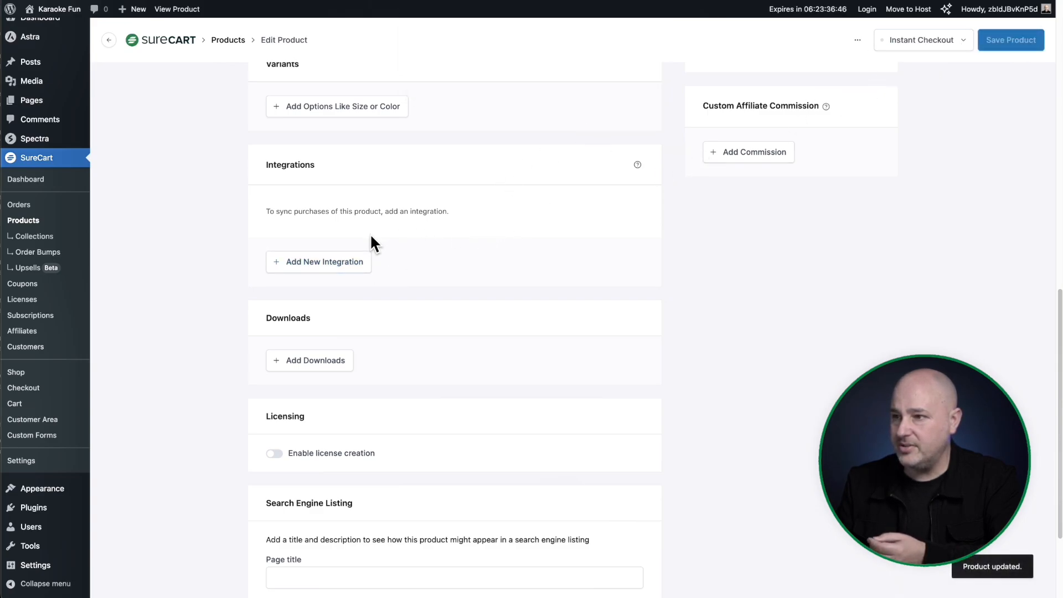
Check which integrations can be added to the product, leave without adding one, and review the downloads, licensing and search engine listing sections.
left_click(325, 264)
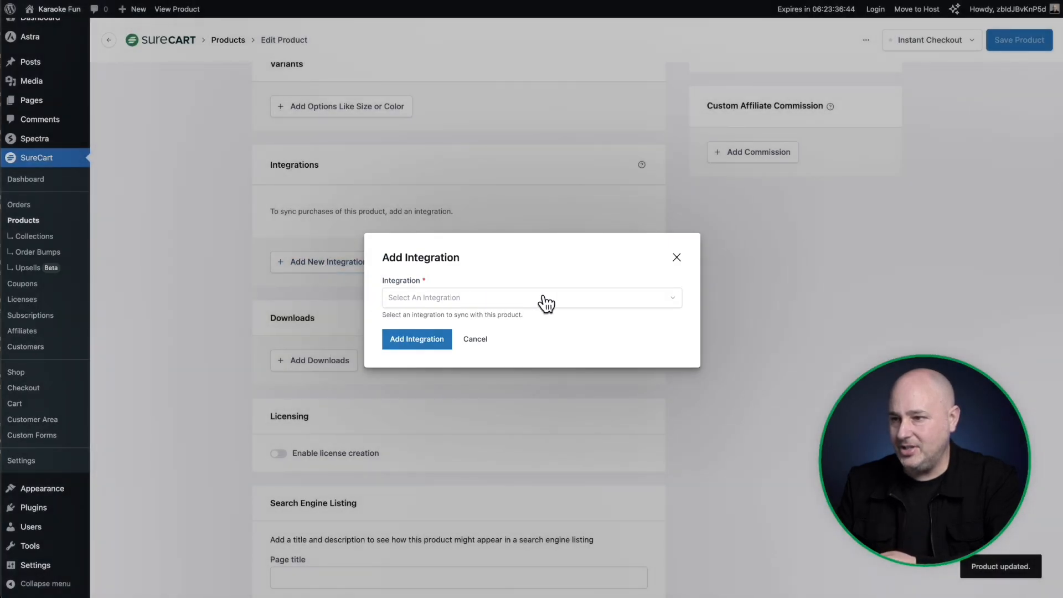
left_click(541, 299)
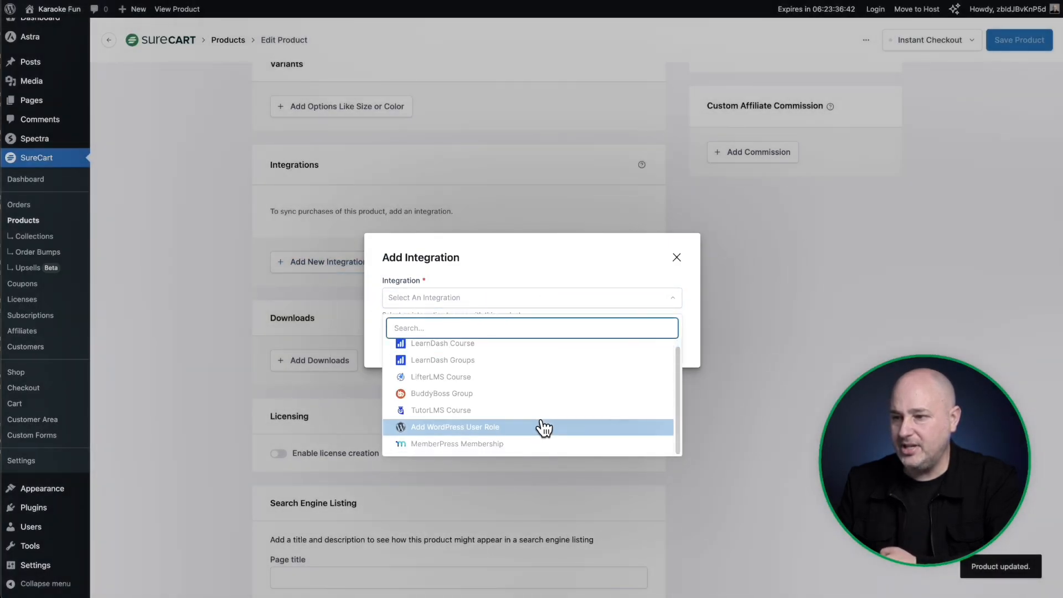
scroll(542, 421, "down", 1)
scroll(533, 391, "up", 1)
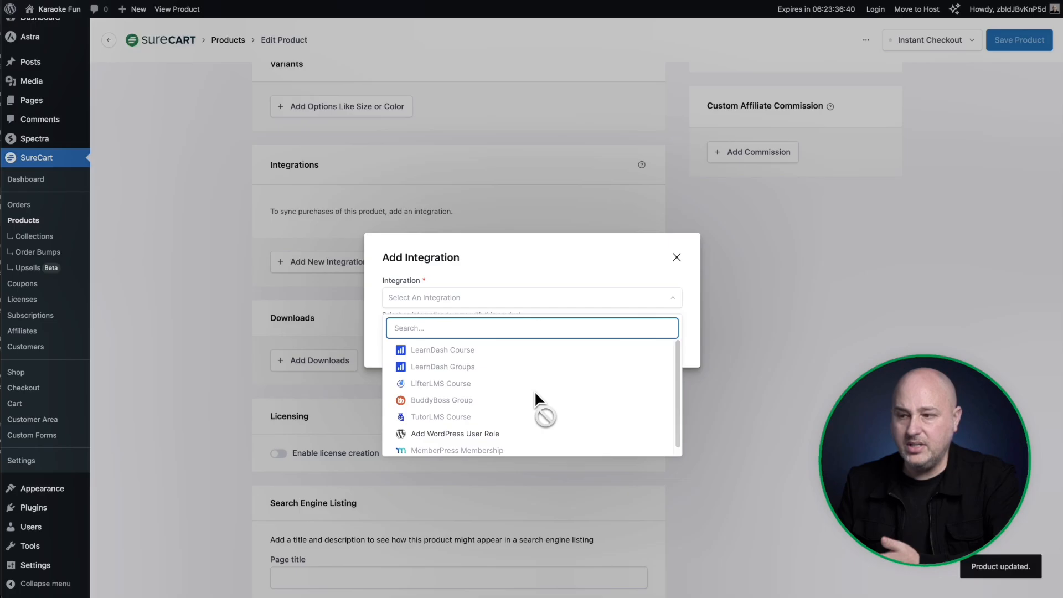
left_click(675, 259)
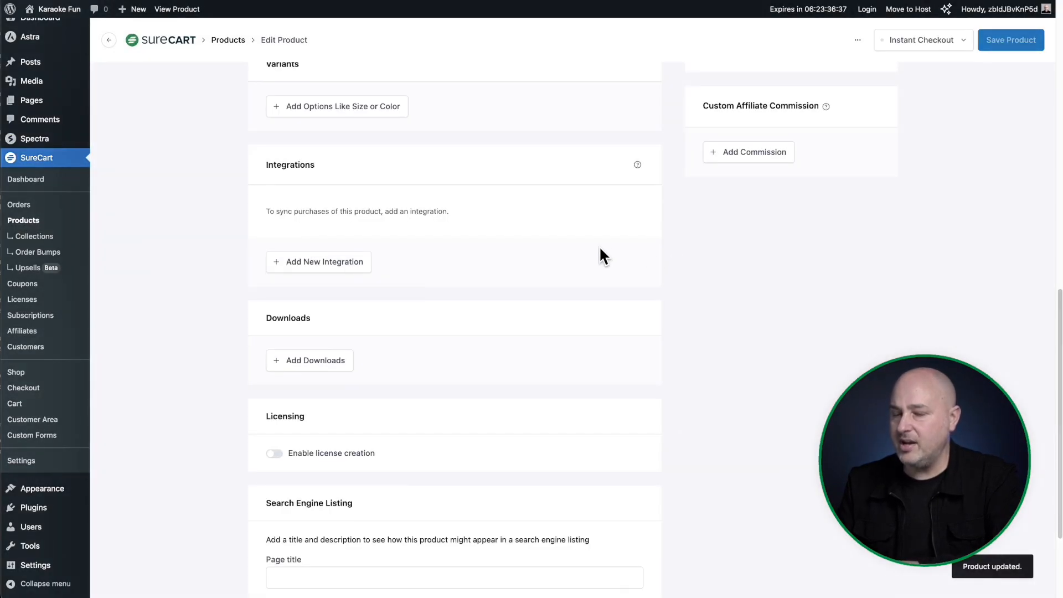
scroll(491, 285, "down", 1)
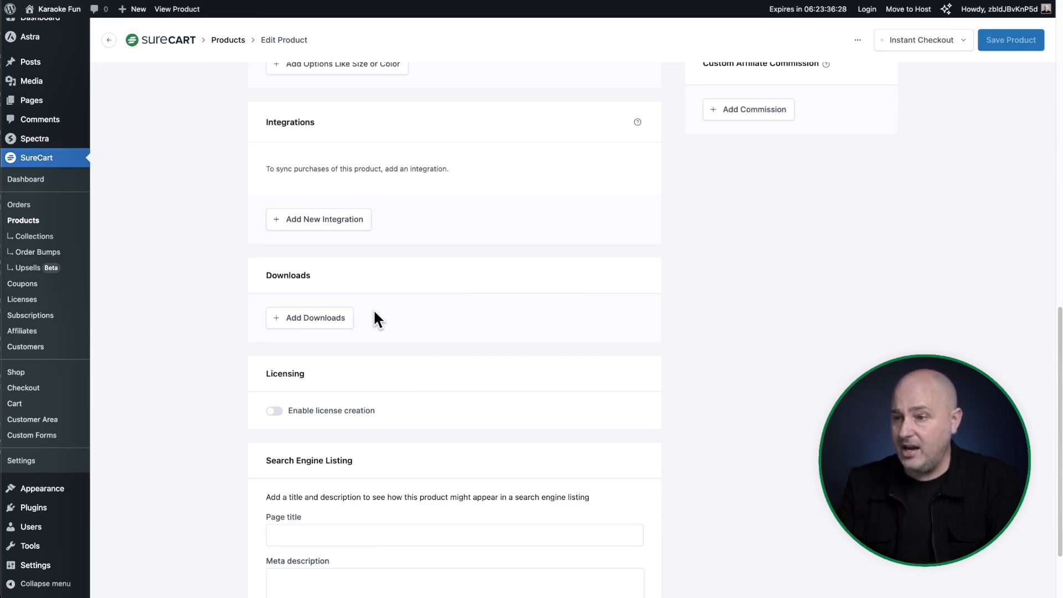
scroll(374, 315, "down", 2)
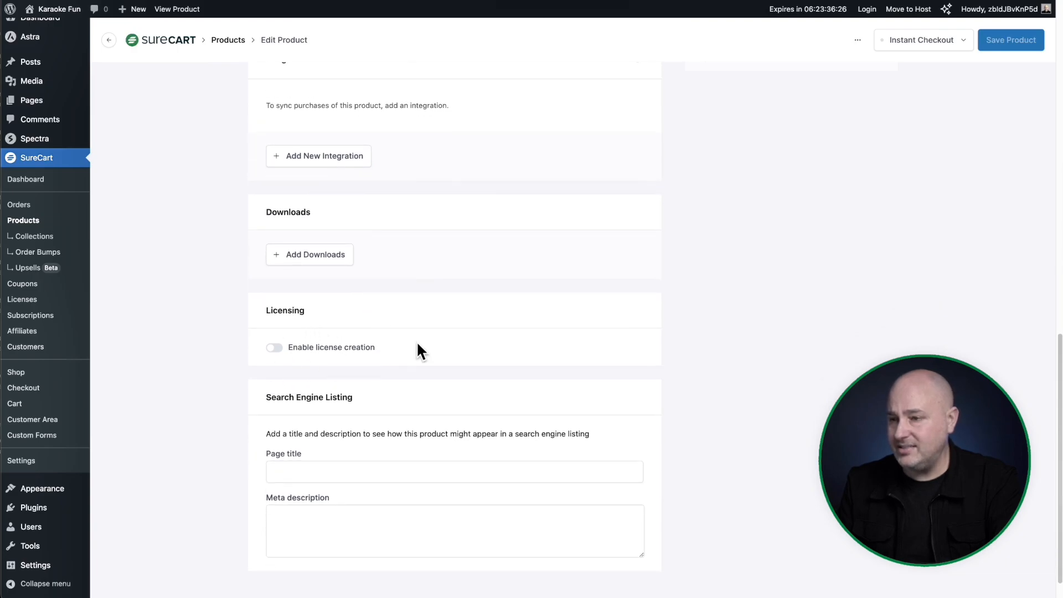
scroll(470, 326, "down", 1)
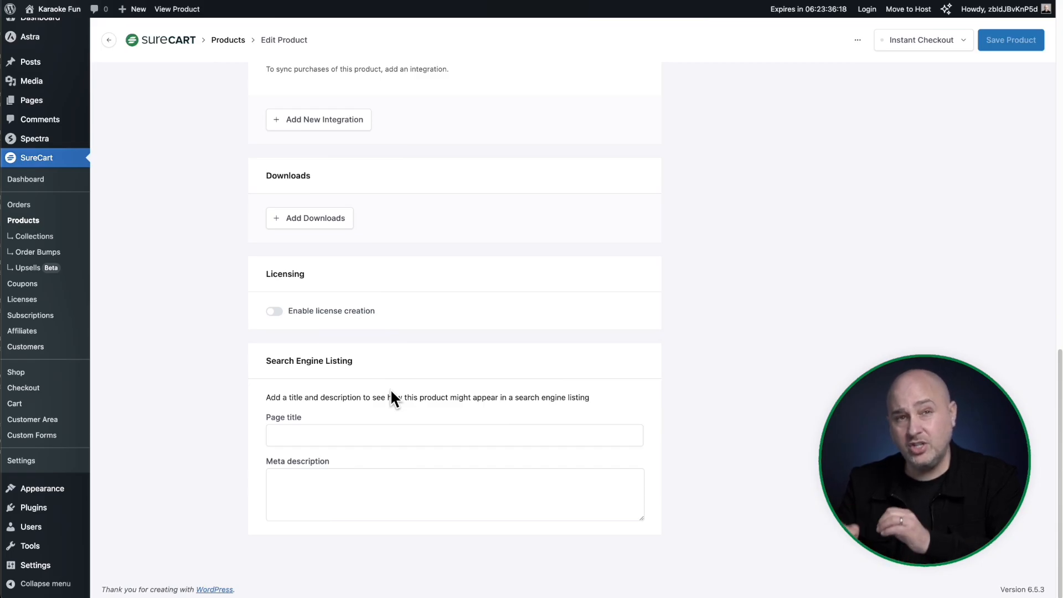
Examine the product's publishing options for availability, product page status and URL slug without changing them.
scroll(390, 388, "up", 15)
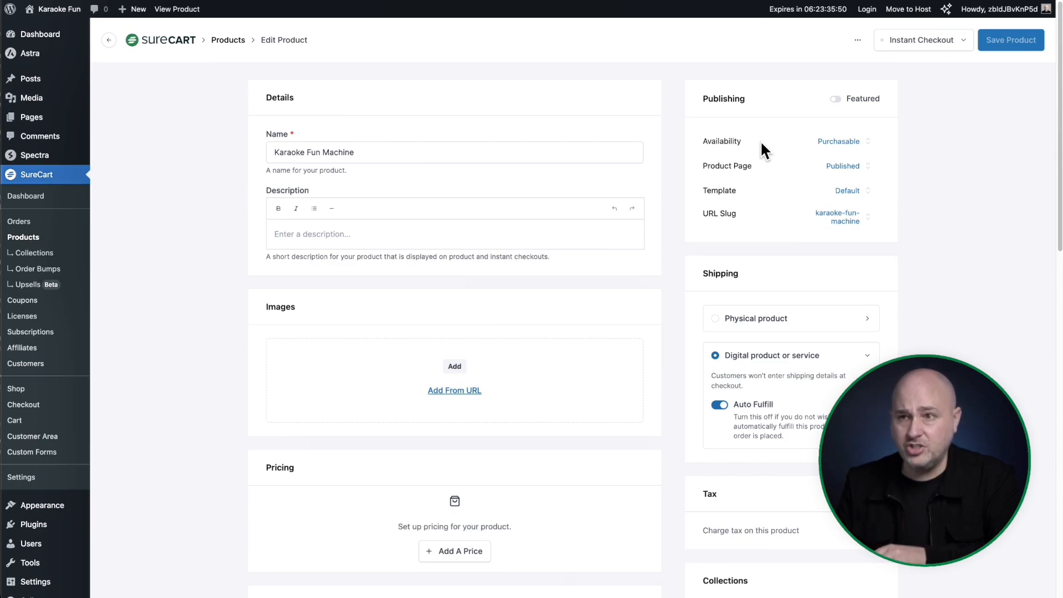
left_click(842, 145)
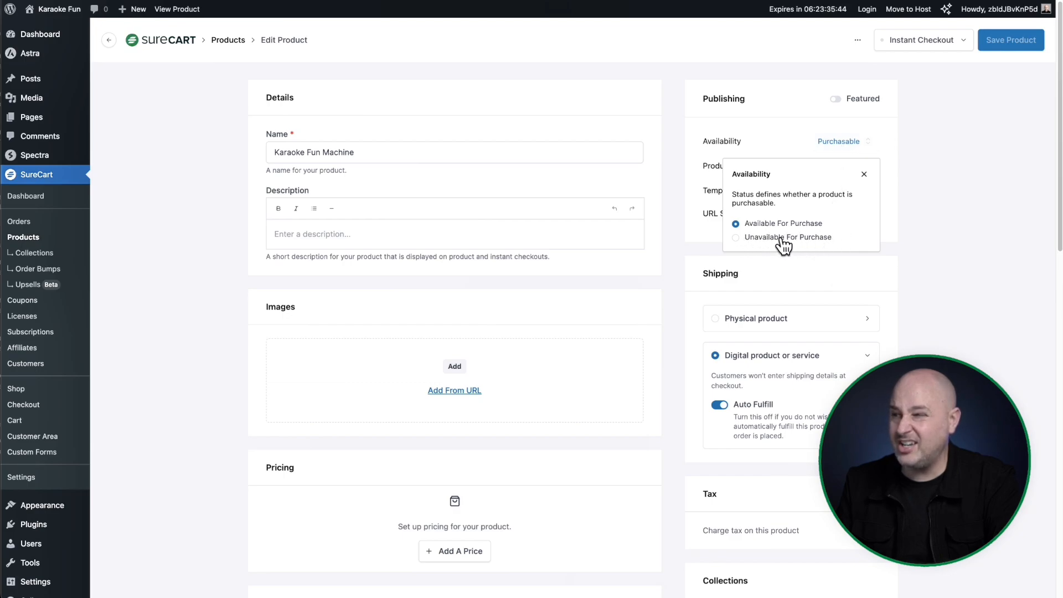
left_click(945, 201)
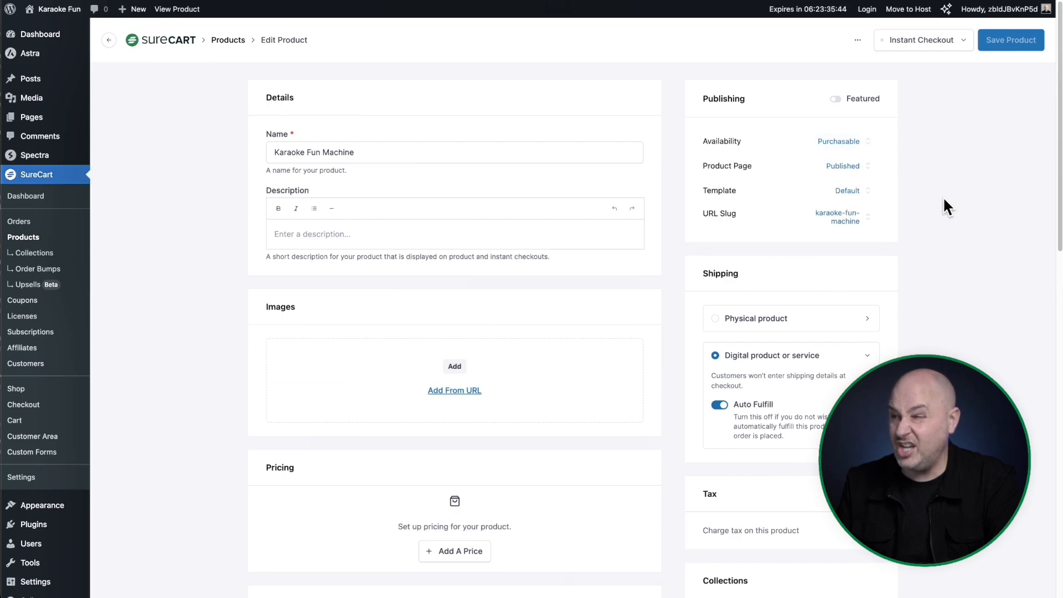
left_click(844, 167)
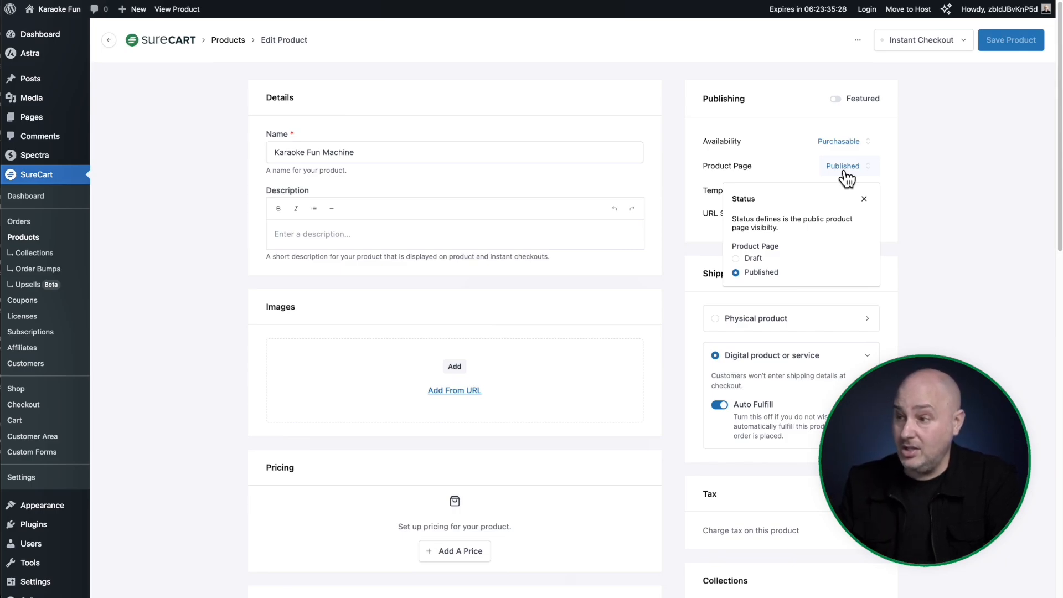
left_click(931, 228)
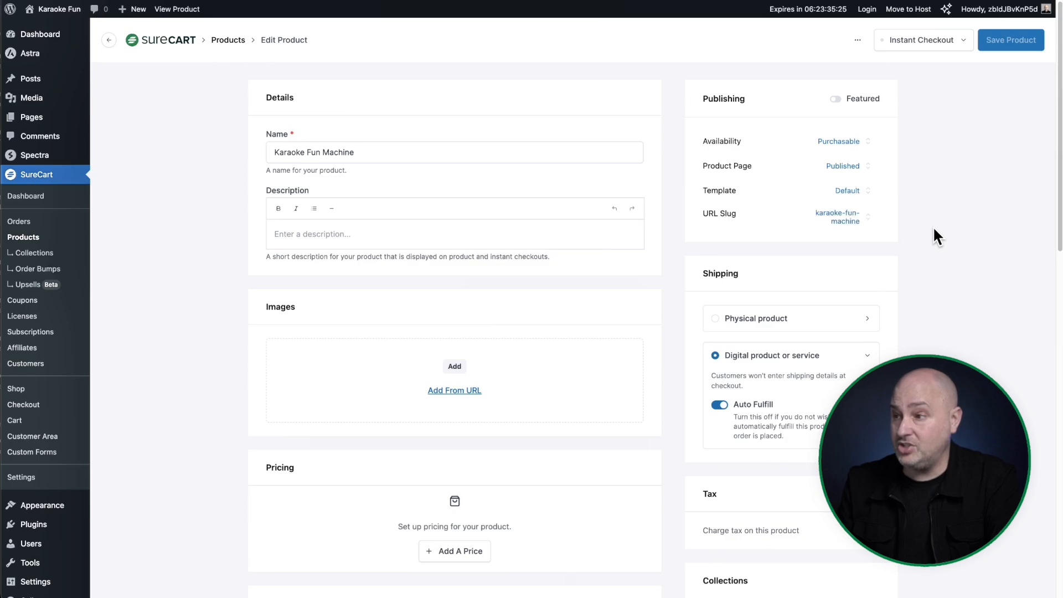
left_click(840, 221)
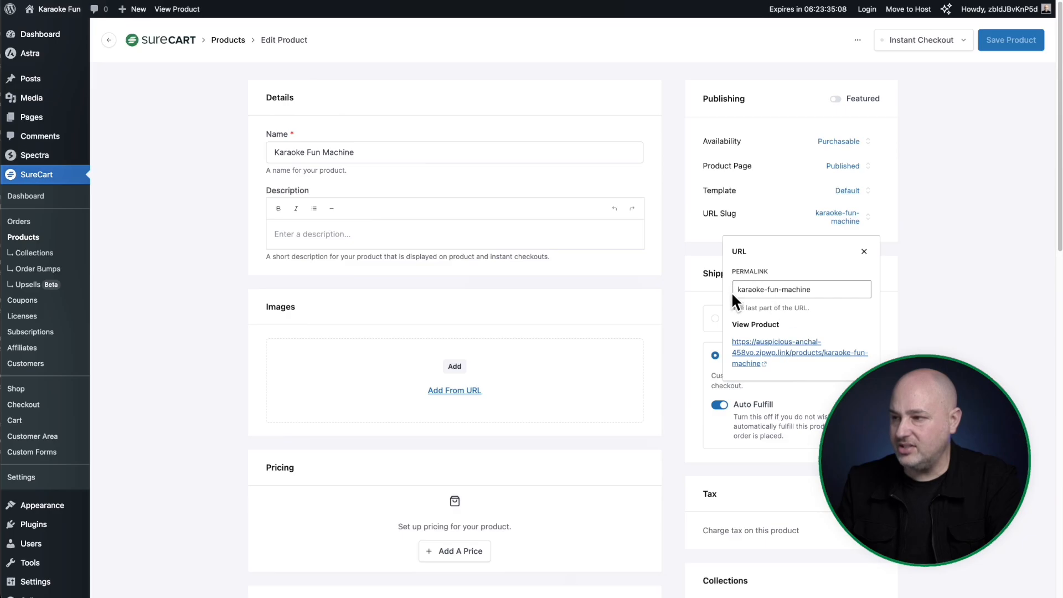
left_click_drag(736, 290, 834, 289)
left_click(945, 258)
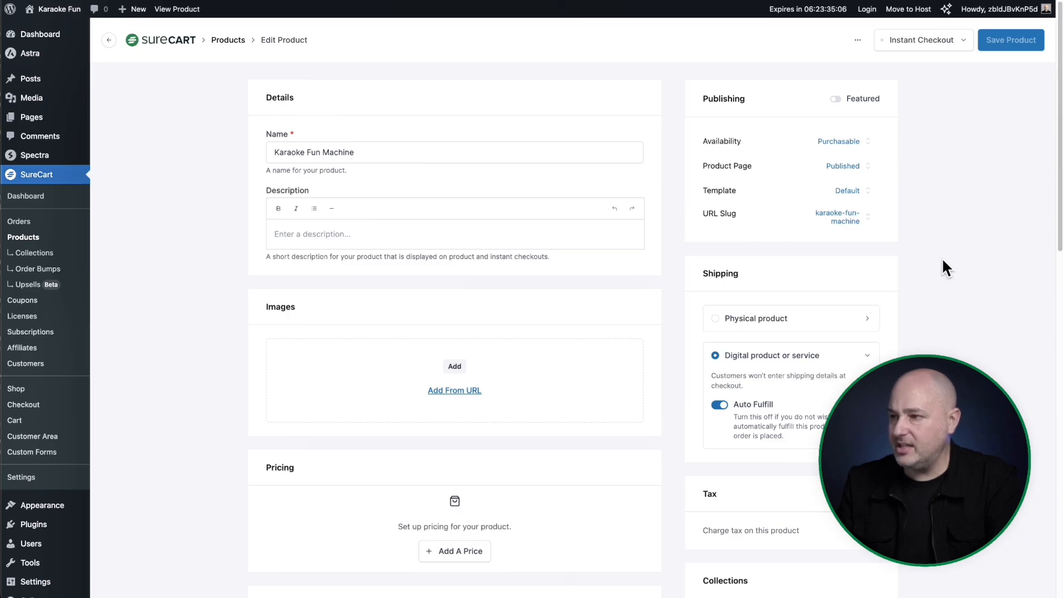
Set the product's shipping type to physical product with a shipping weight of 1 lb.
scroll(942, 258, "down", 3)
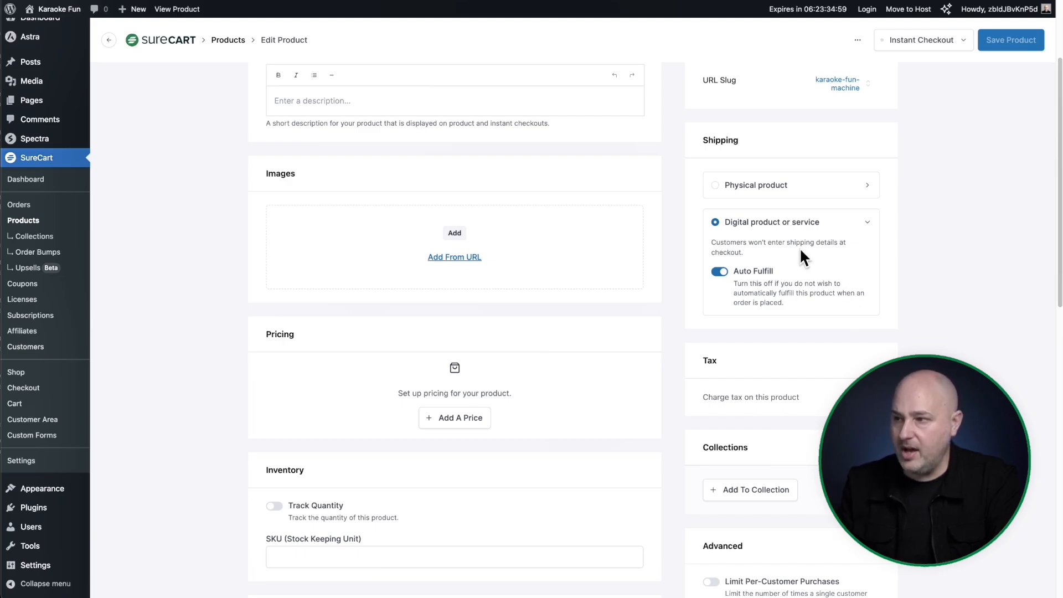
left_click(722, 187)
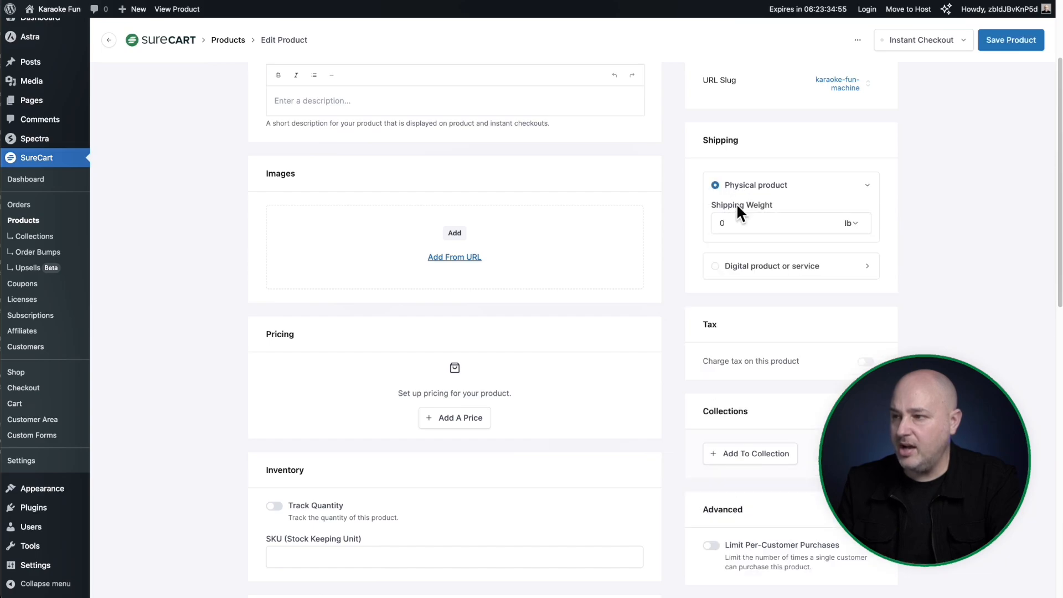
left_click(734, 224)
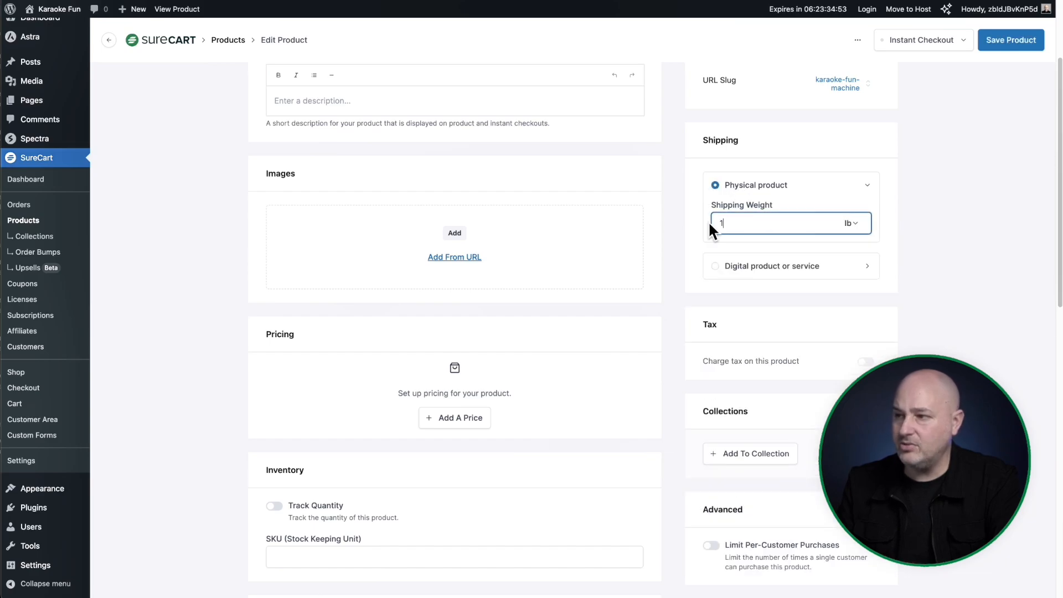
left_click(912, 249)
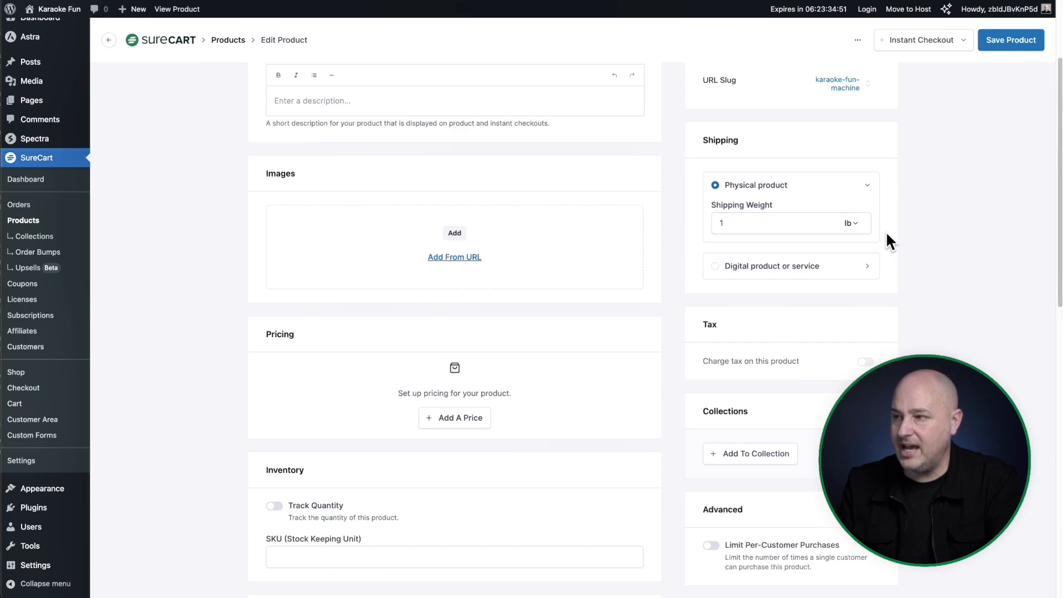
left_click(860, 225)
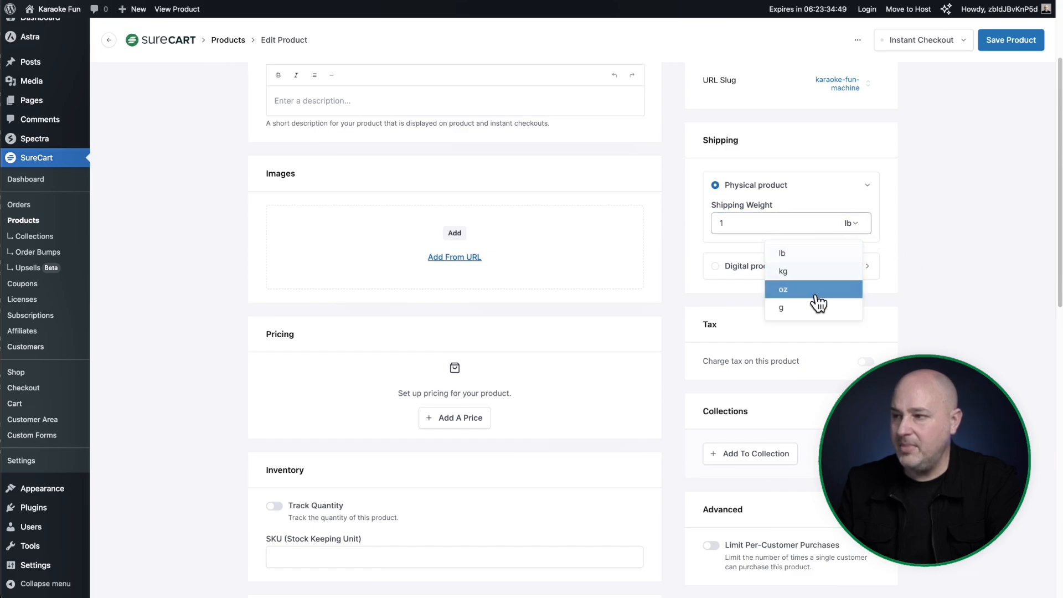
left_click(919, 237)
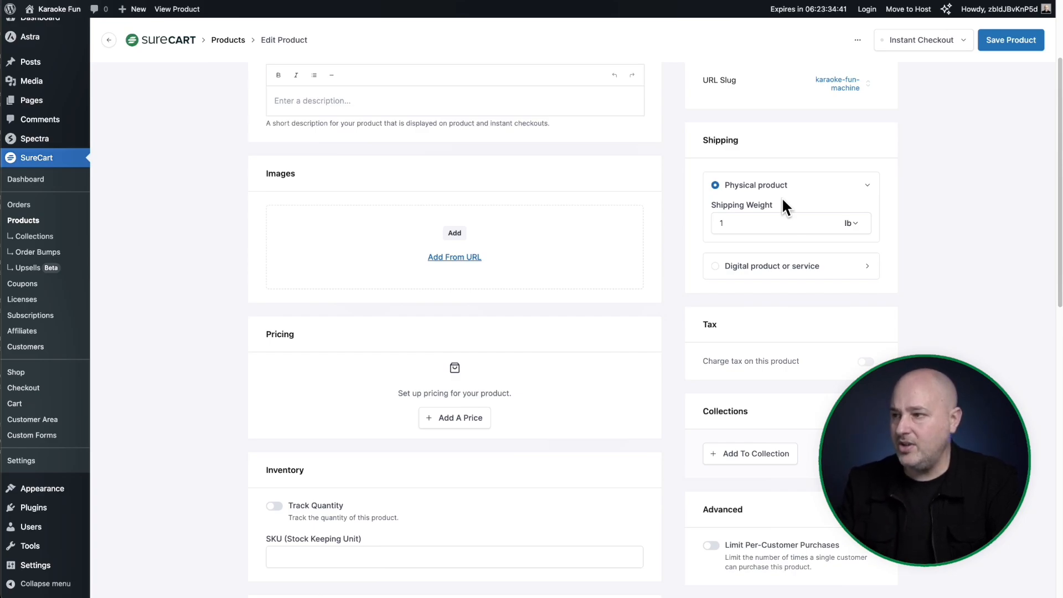
Look through the product's tax, collections, per-customer purchase limit and custom affiliate commission settings.
scroll(886, 189, "down", 3)
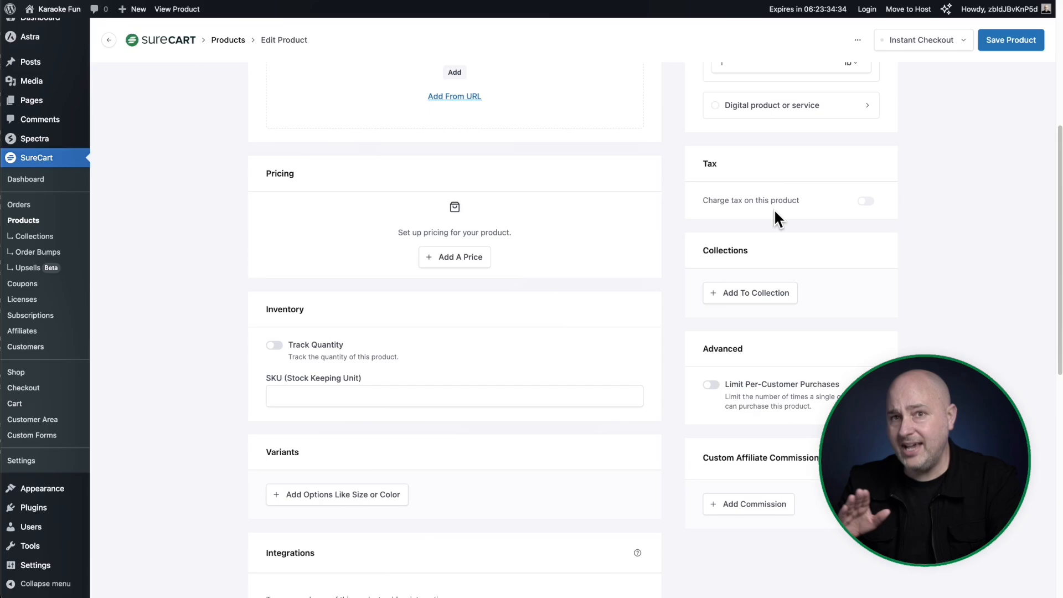
scroll(861, 156, "down", 1)
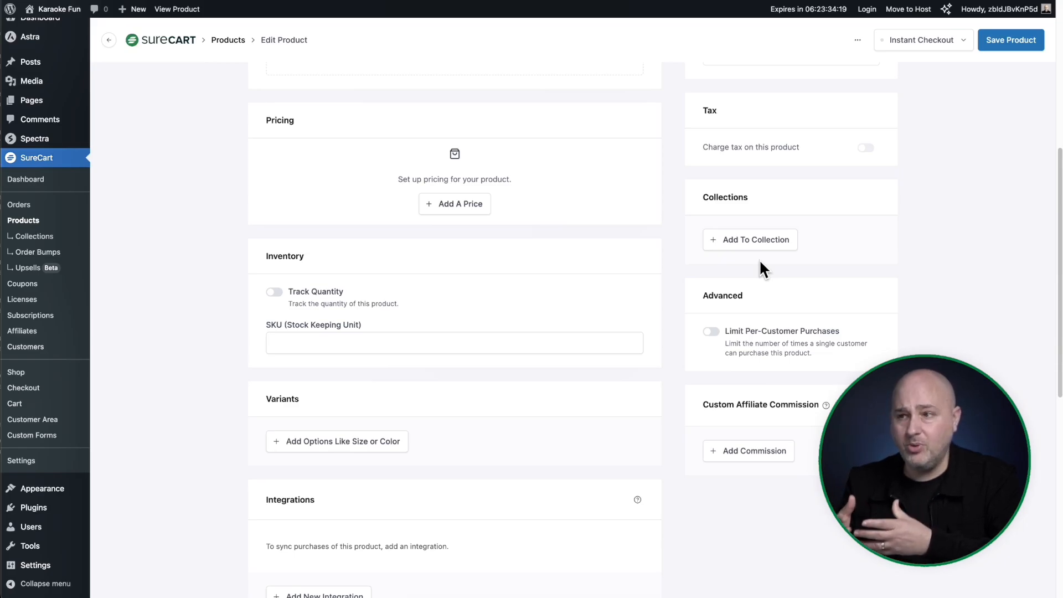
scroll(761, 277, "down", 1)
scroll(765, 320, "down", 2)
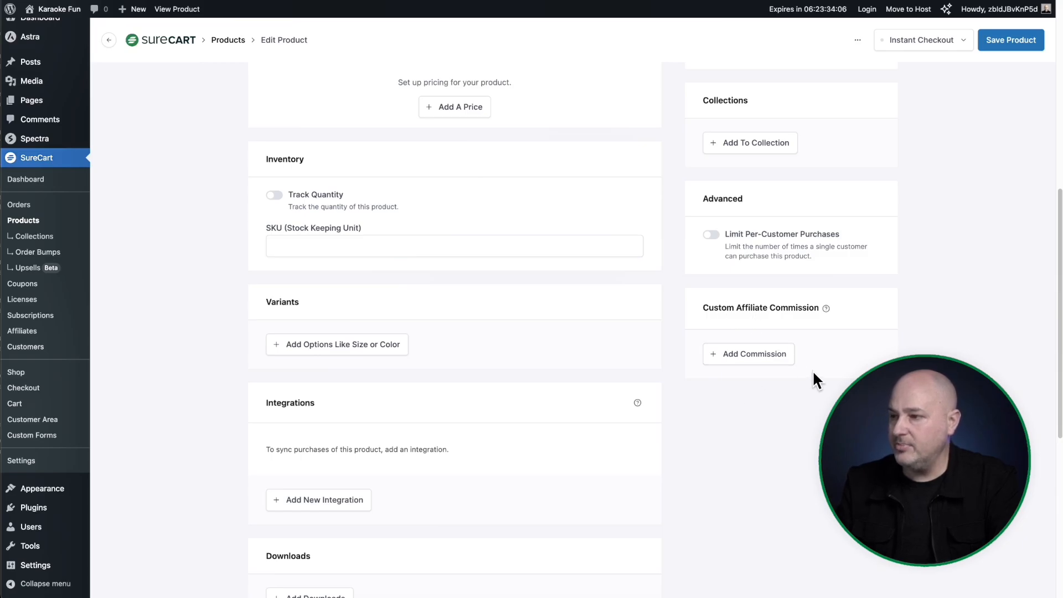
scroll(806, 374, "up", 10)
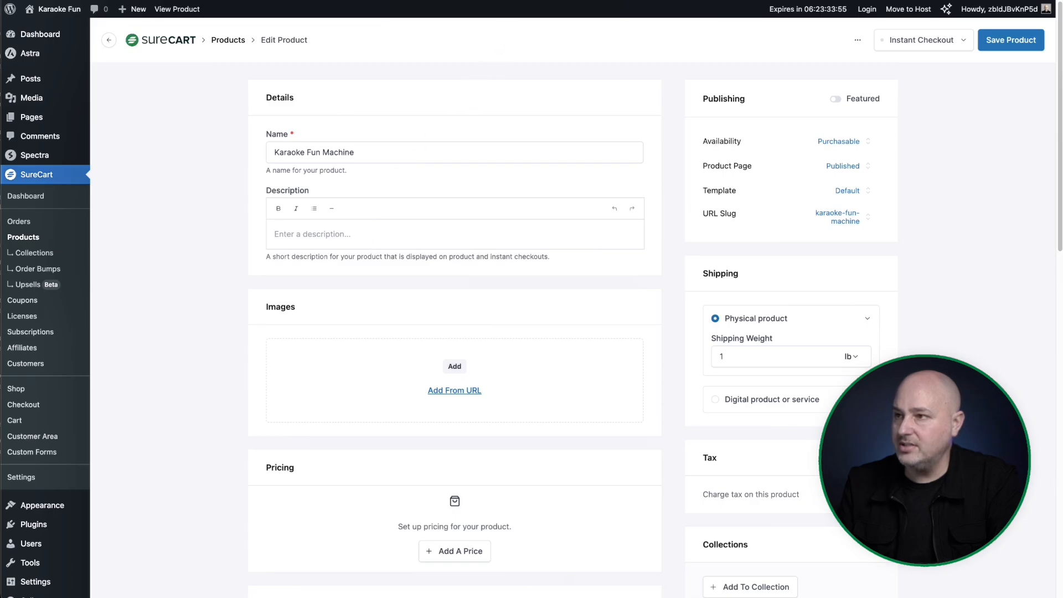
Switch to the AliExpress karaoke speaker page and copy the five-point feature list from its description.
left_click(517, 1)
left_click(406, 227)
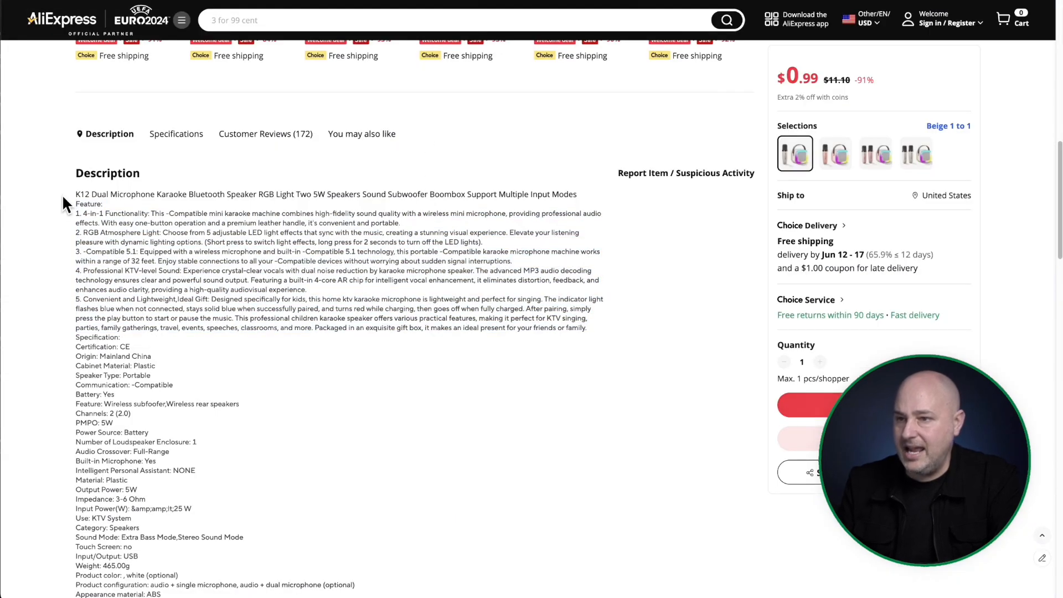
left_click_drag(75, 204, 590, 328)
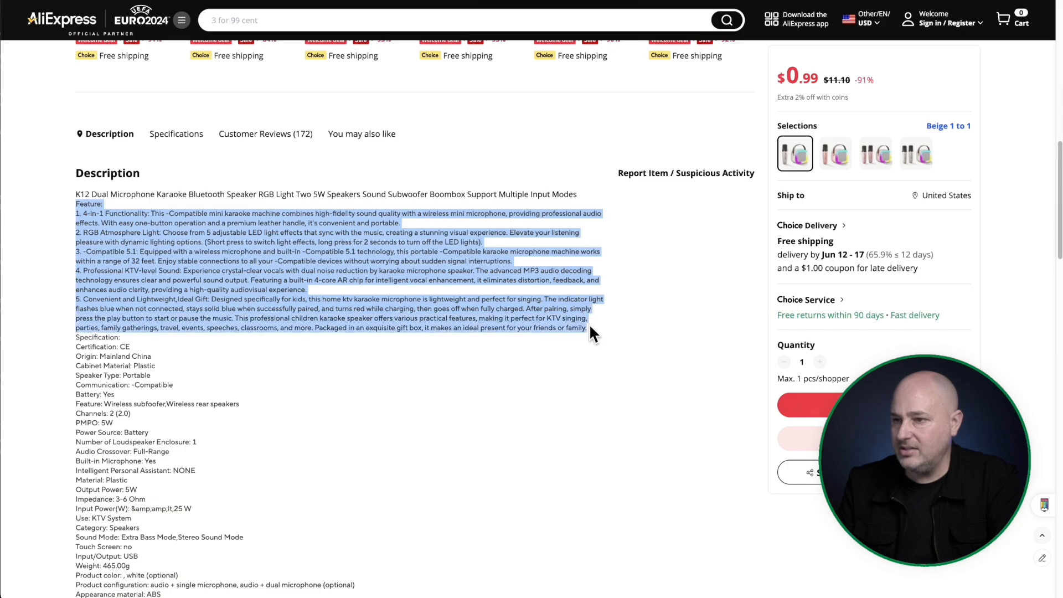
right_click(254, 274)
left_click(259, 300)
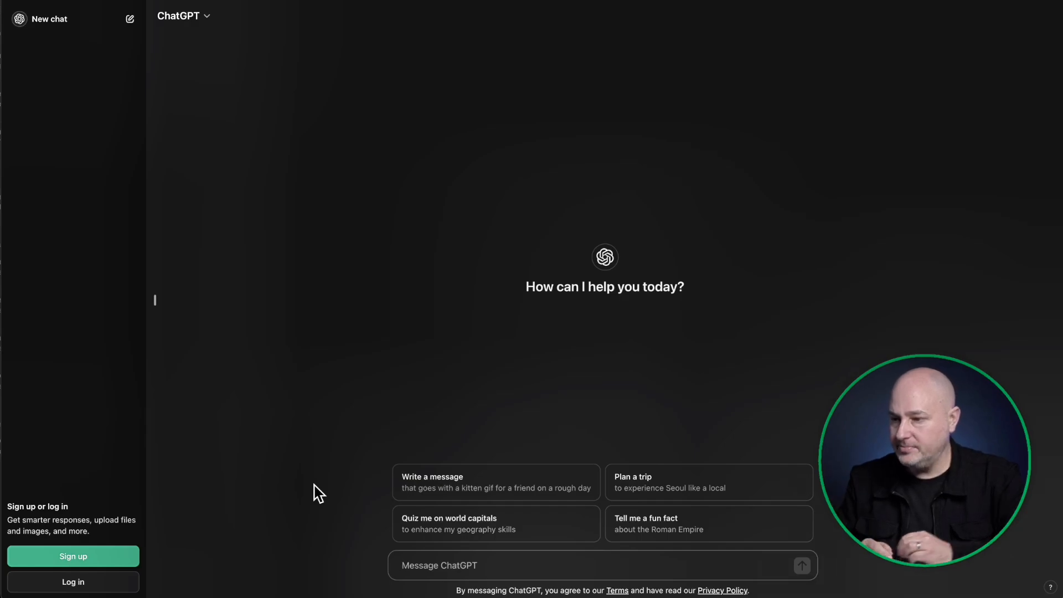
In ChatGPT, submit "Please write out a short benefit driven product description based on this list of features." together with the copied feature list.
key("super+v")
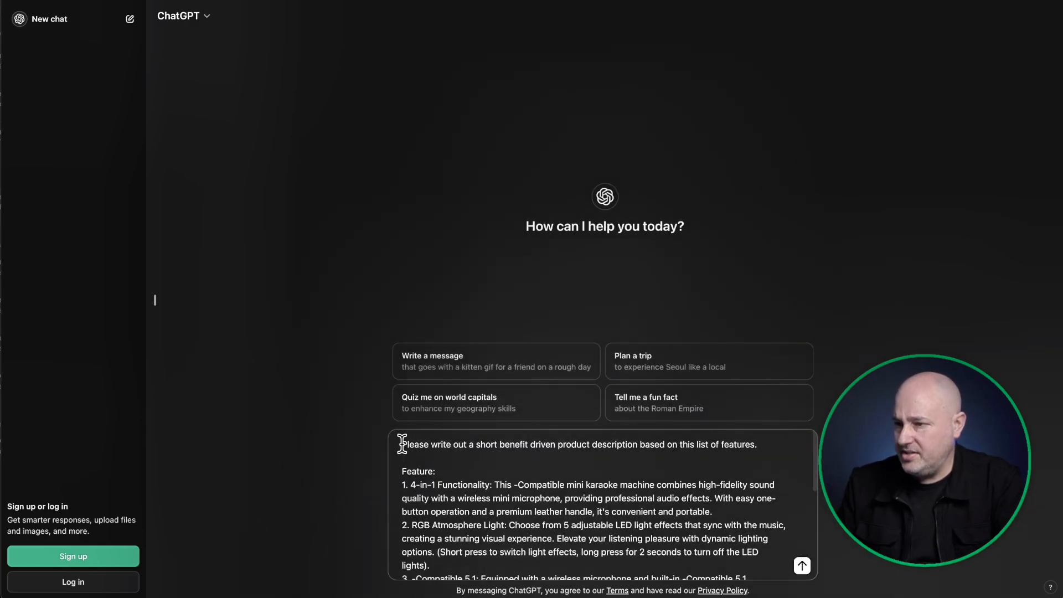
left_click_drag(404, 444, 772, 443)
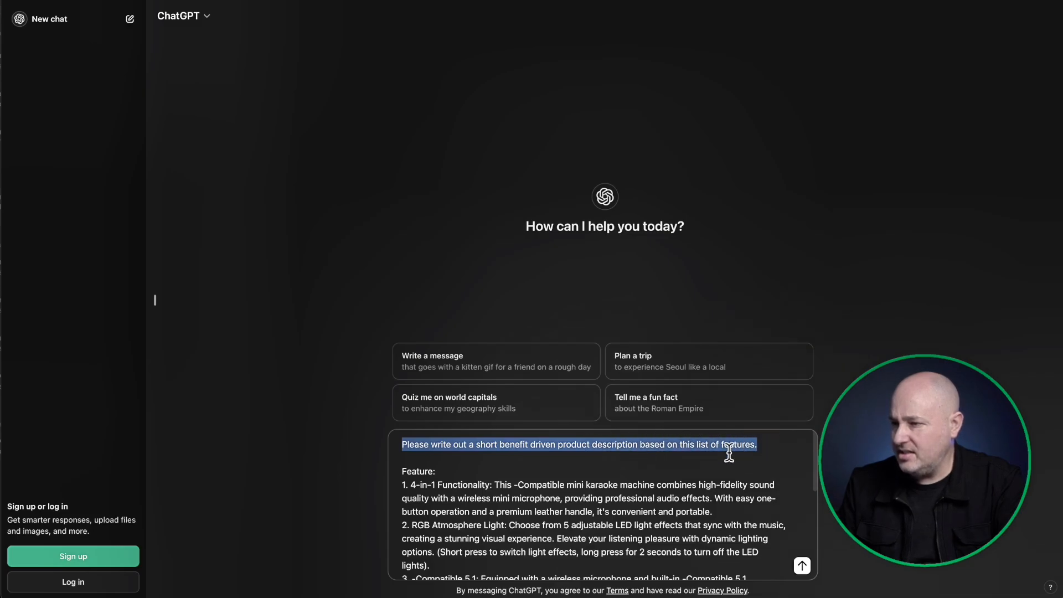
left_click(643, 466)
scroll(587, 467, "down", 3)
scroll(584, 466, "up", 10)
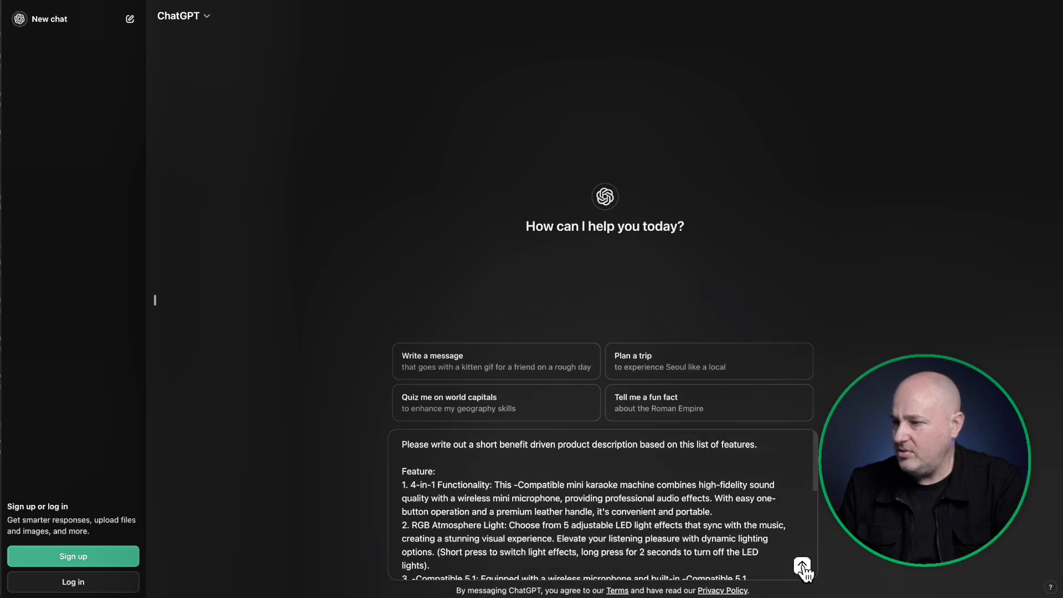
left_click(803, 566)
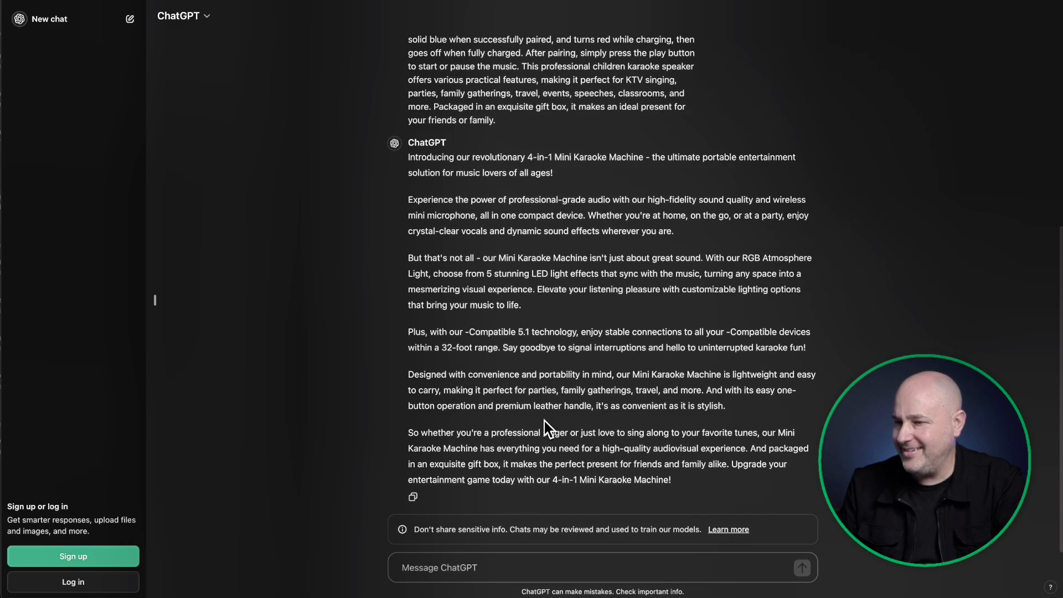
Submit the follow-up prompts "make much shorter" and "convert into 5 bullet points" to ChatGPT for the product description.
type("make much shorter")
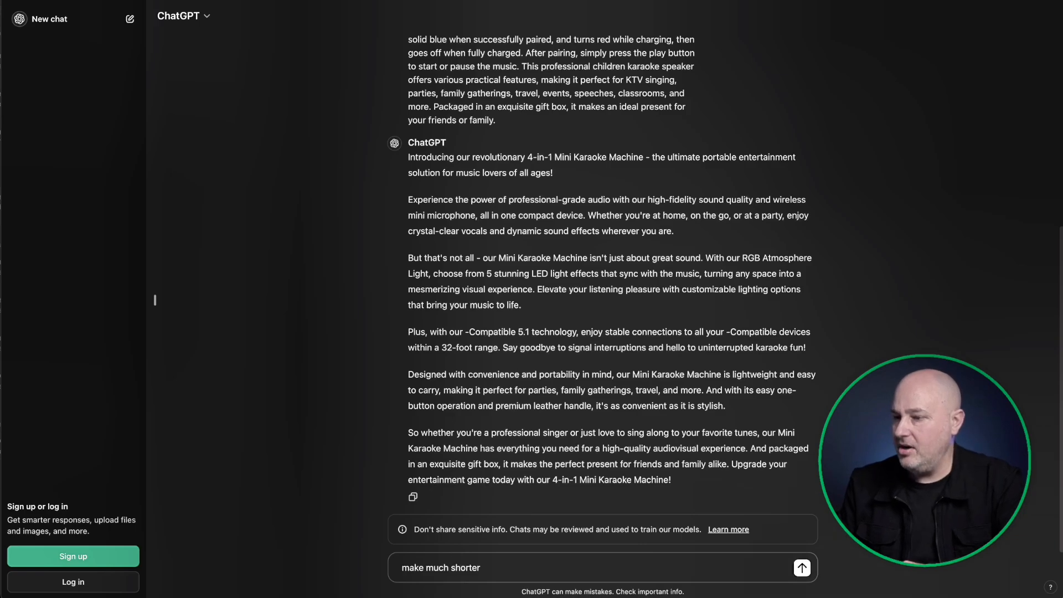
key("Return")
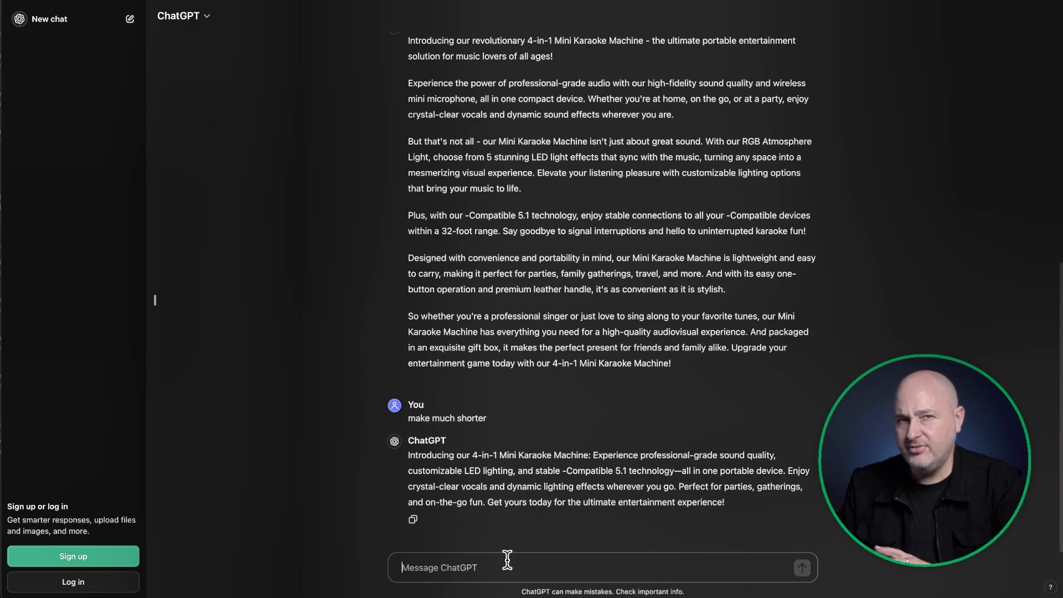
type("convert into 5 bullet points")
key("Return")
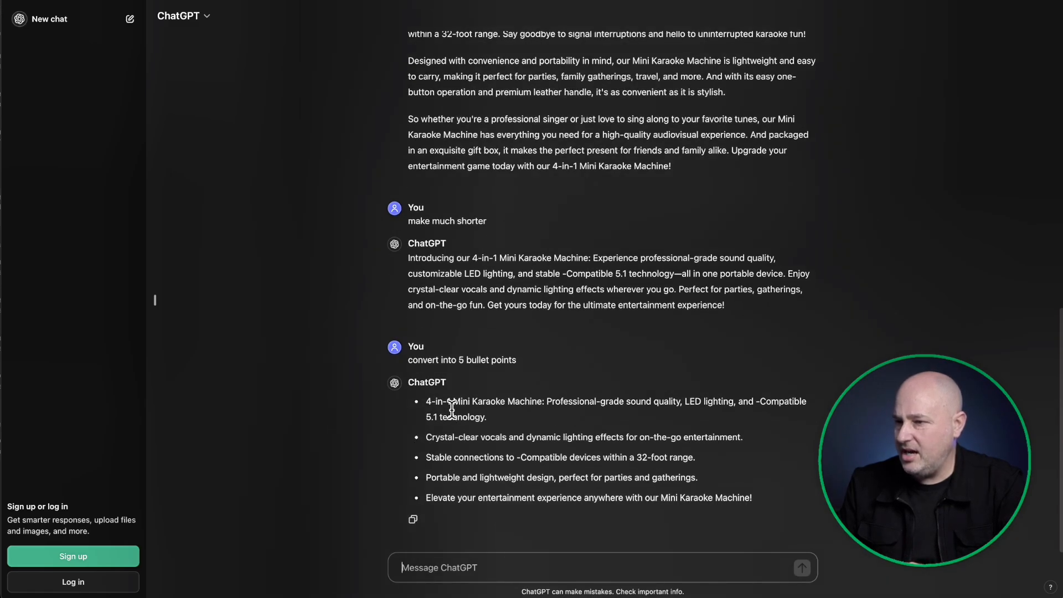
Read through the five generated bullet points one by one to check their wording for the product.
left_click_drag(440, 401, 534, 427)
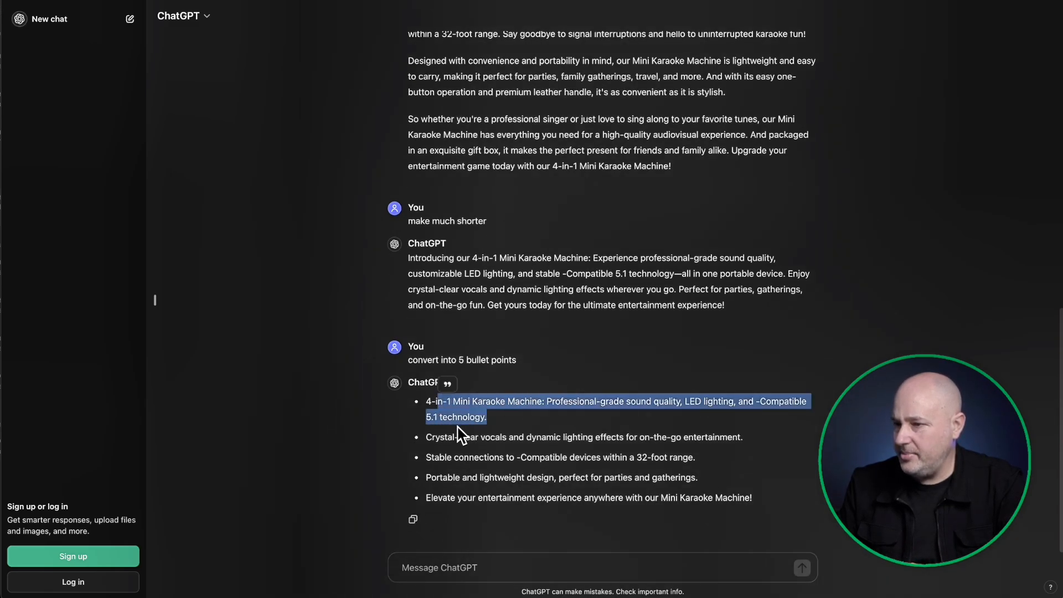
left_click_drag(429, 436, 528, 436)
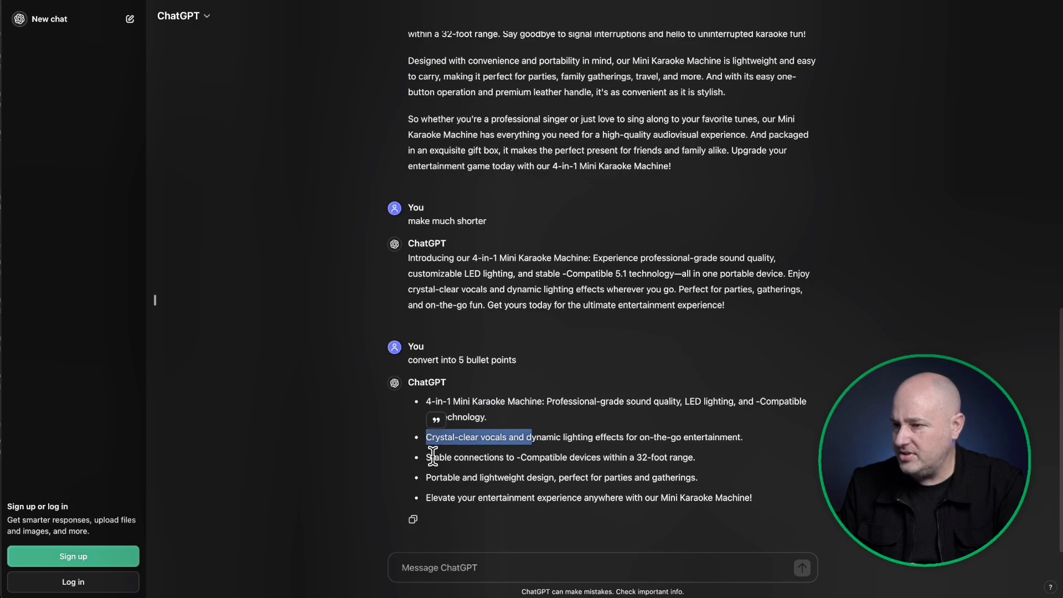
left_click_drag(429, 458, 535, 455)
left_click(535, 454)
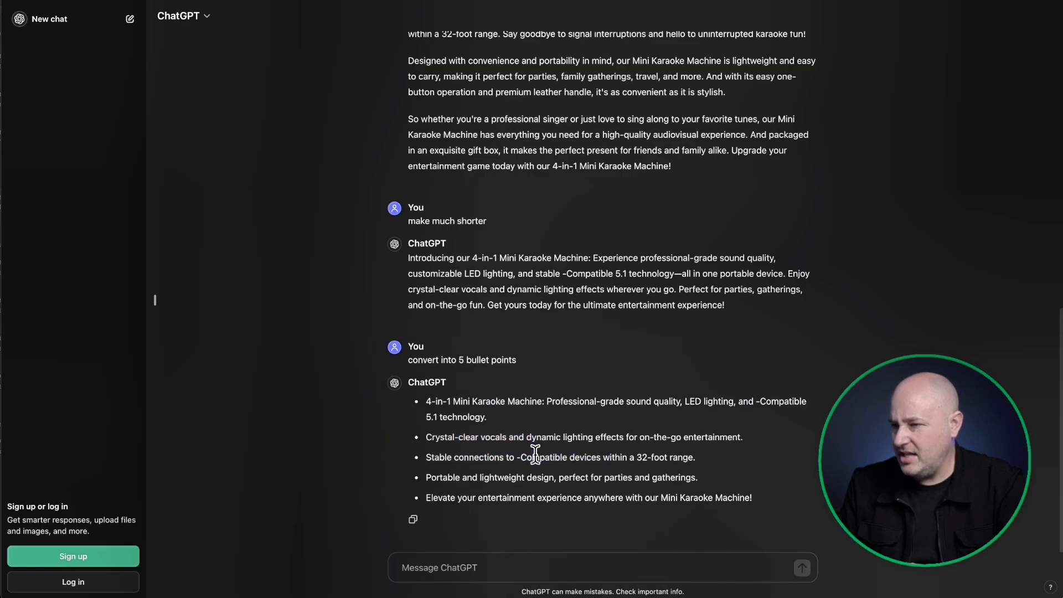
left_click_drag(431, 477, 709, 483)
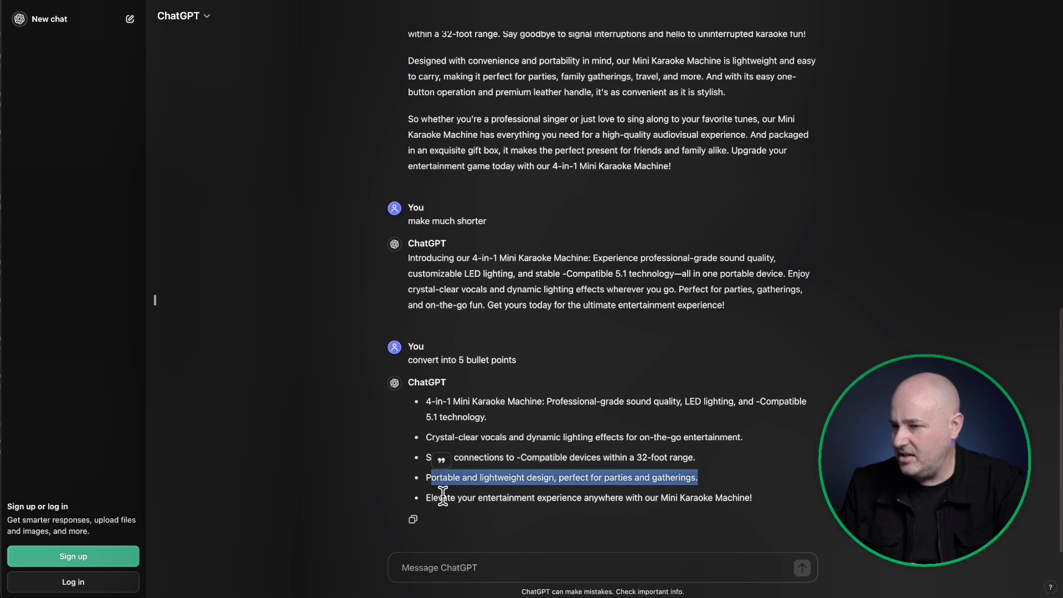
left_click_drag(438, 498, 631, 495)
left_click(631, 496)
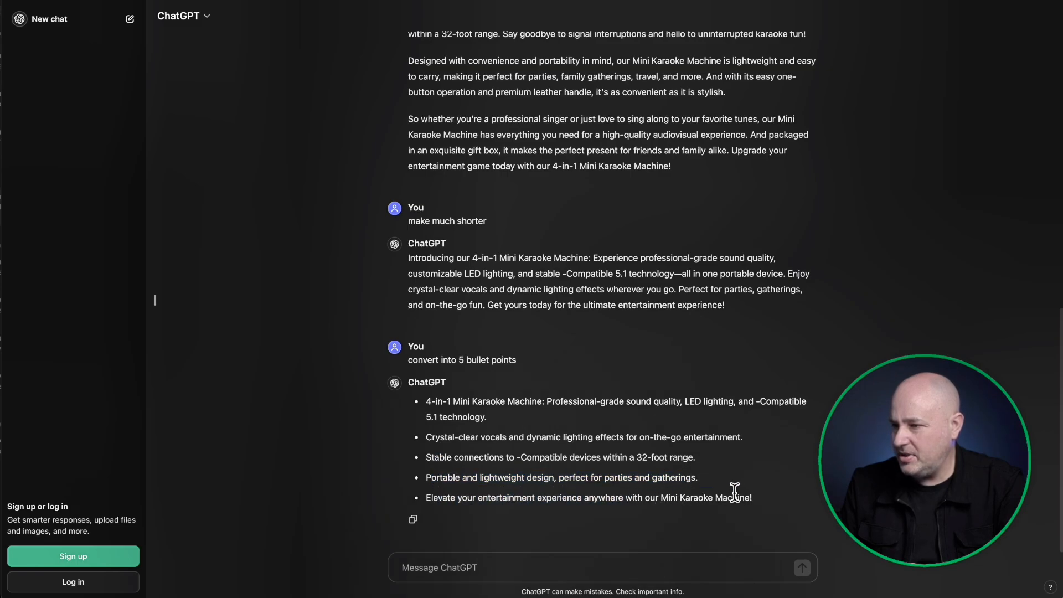
Copy the bullet points into the SureCart product description, replacing "-Compatible 5.1" with "studio sound" and leaving out the stable connections point.
left_click(414, 520)
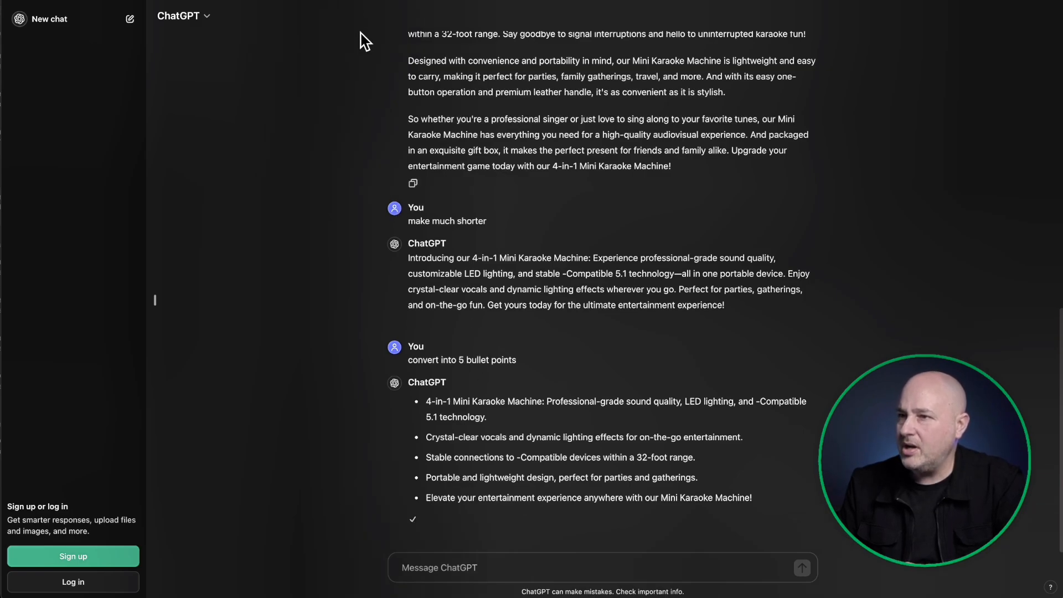
left_click(340, 1)
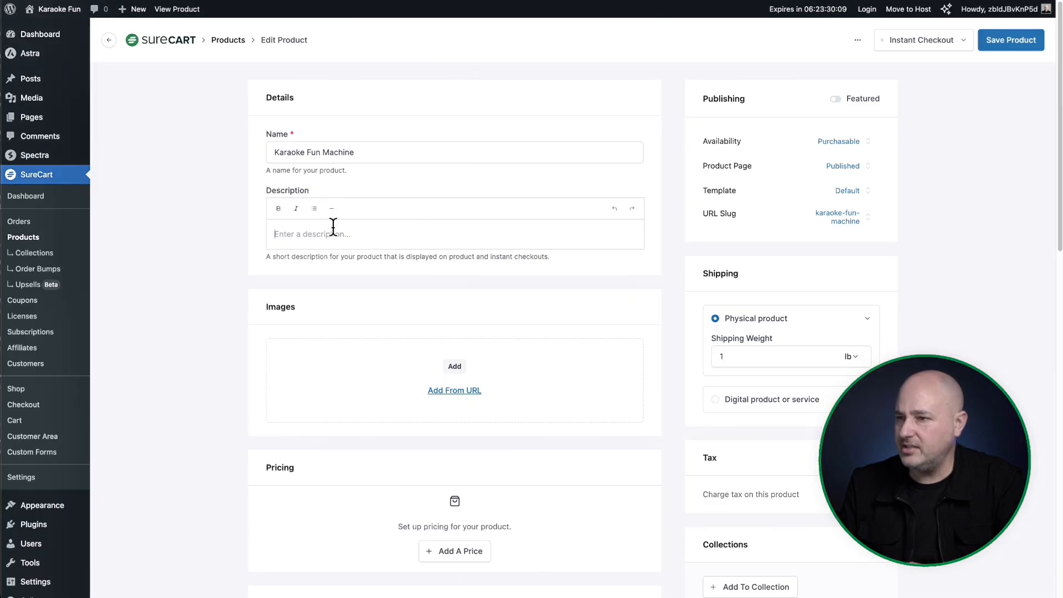
key("ctrl+v")
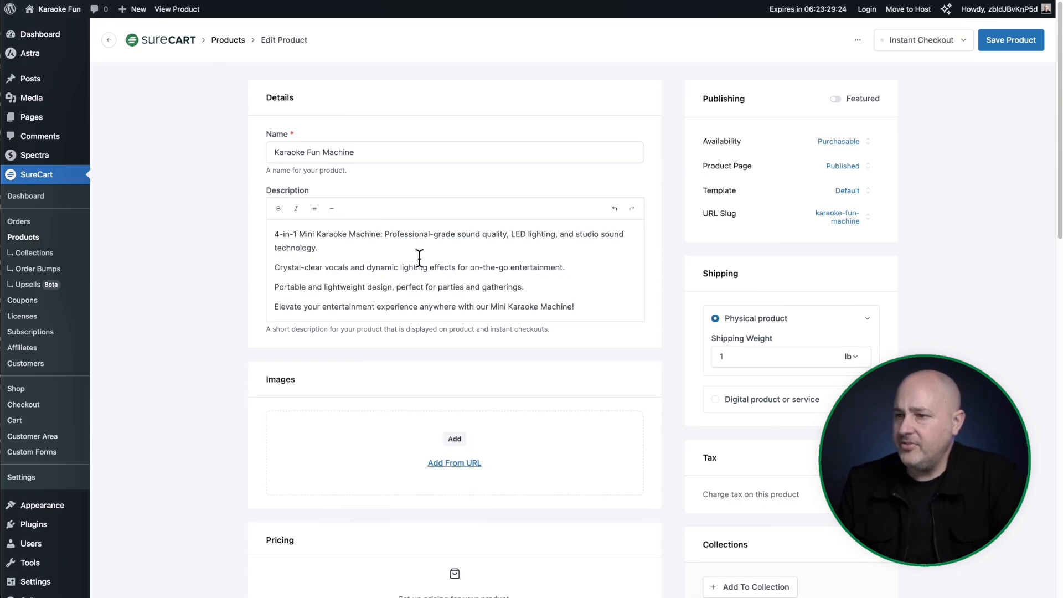
Open the media picker for the product's images and go to the AliExpress listing's product photos.
scroll(368, 260, "down", 1)
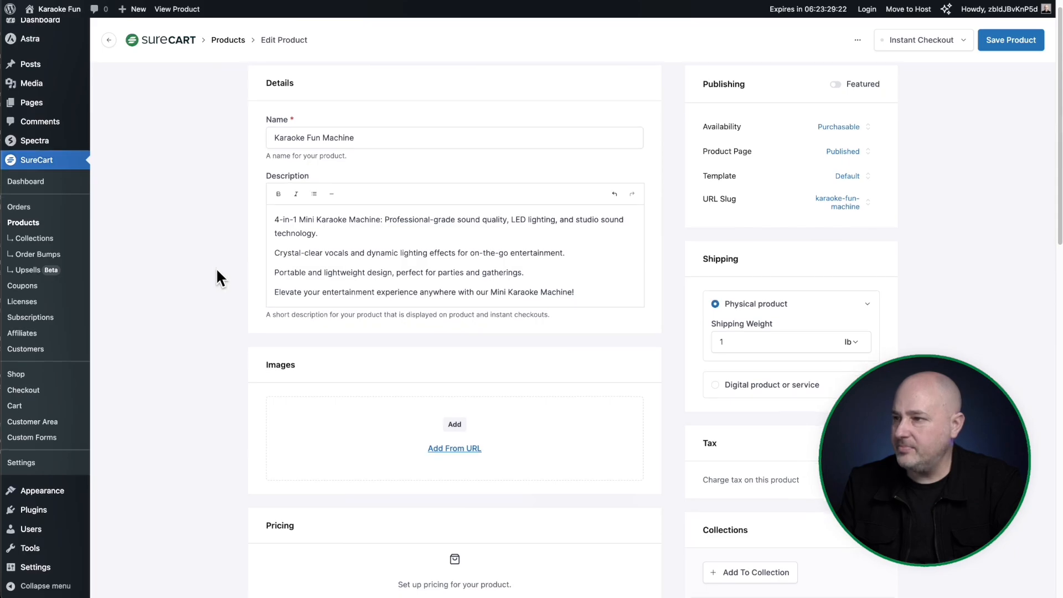
scroll(221, 274, "down", 3)
scroll(231, 262, "down", 5)
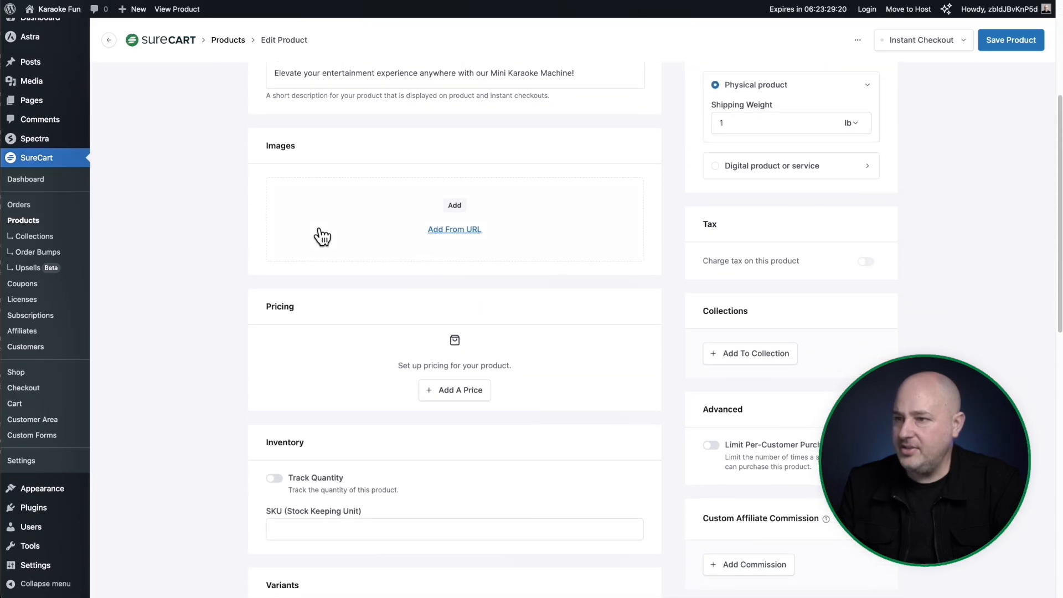
left_click(455, 207)
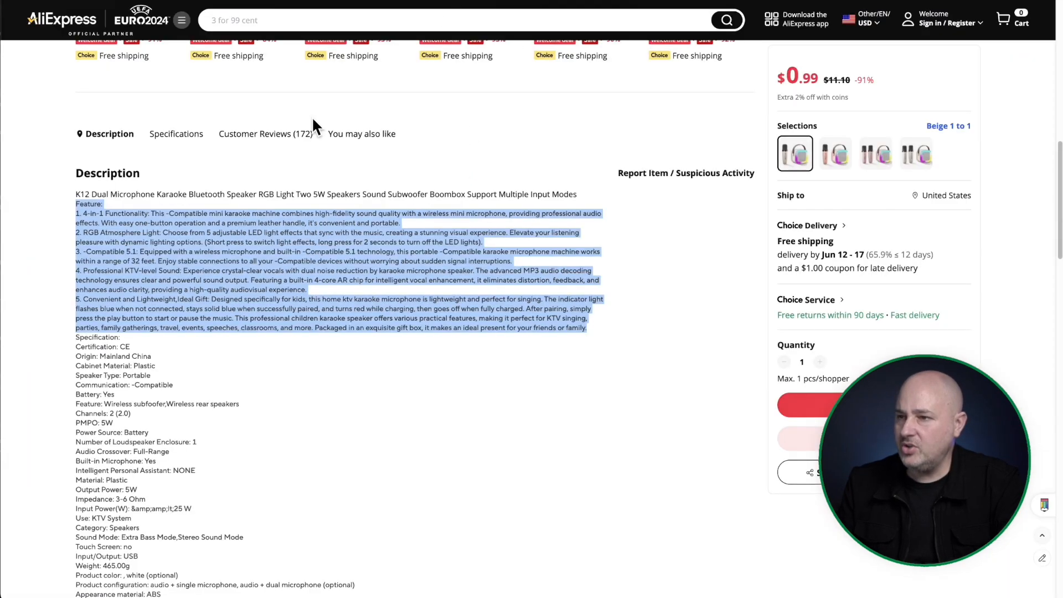
scroll(297, 188, "up", 10)
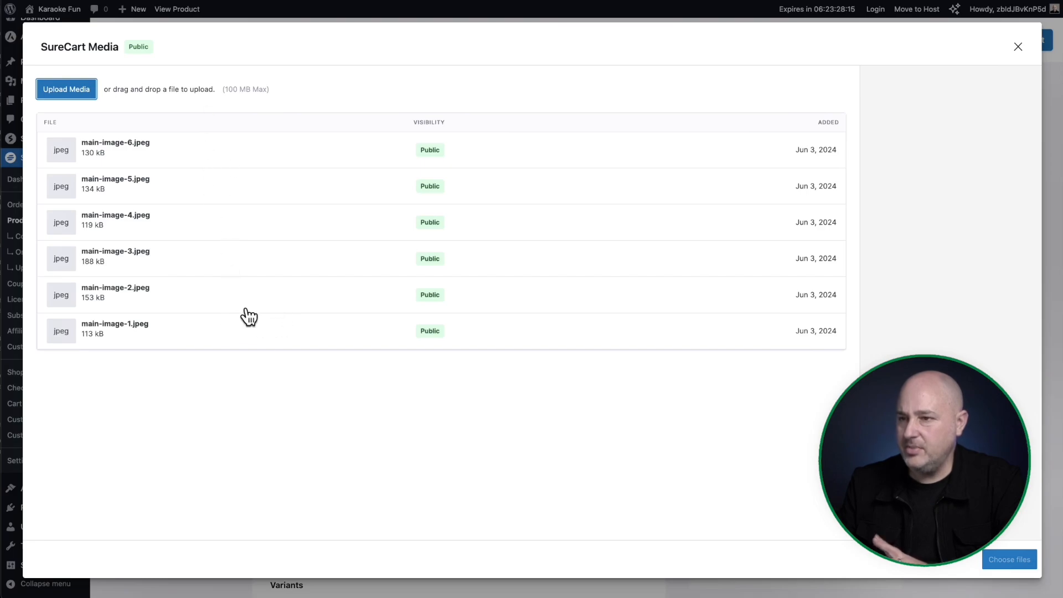
Select the uploaded files main-image-1.jpeg through main-image-6.jpeg as product images, add them to the product and dismiss the error notice.
left_click(259, 334)
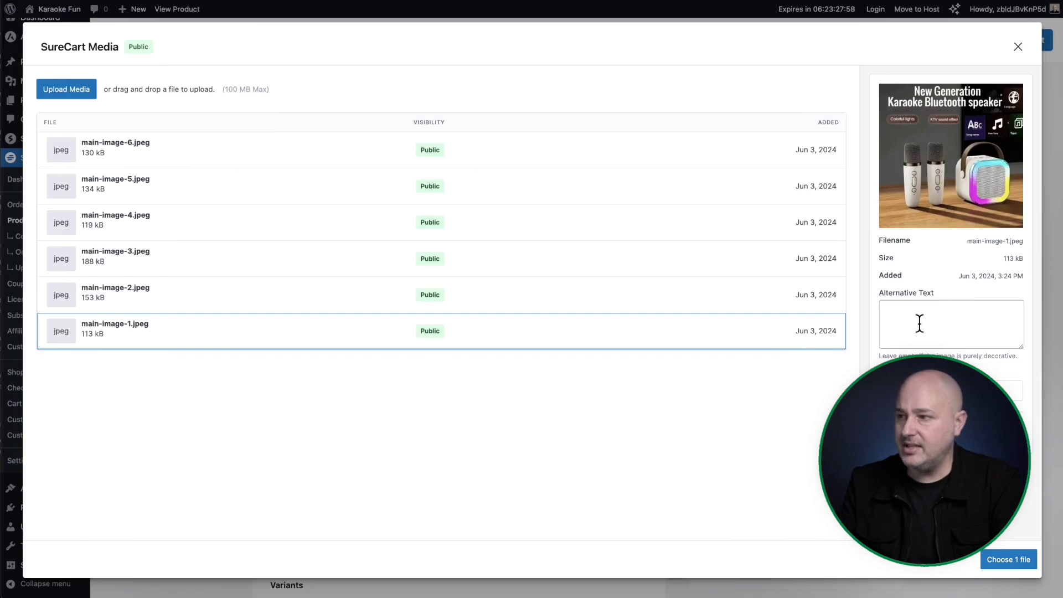
left_click(920, 322)
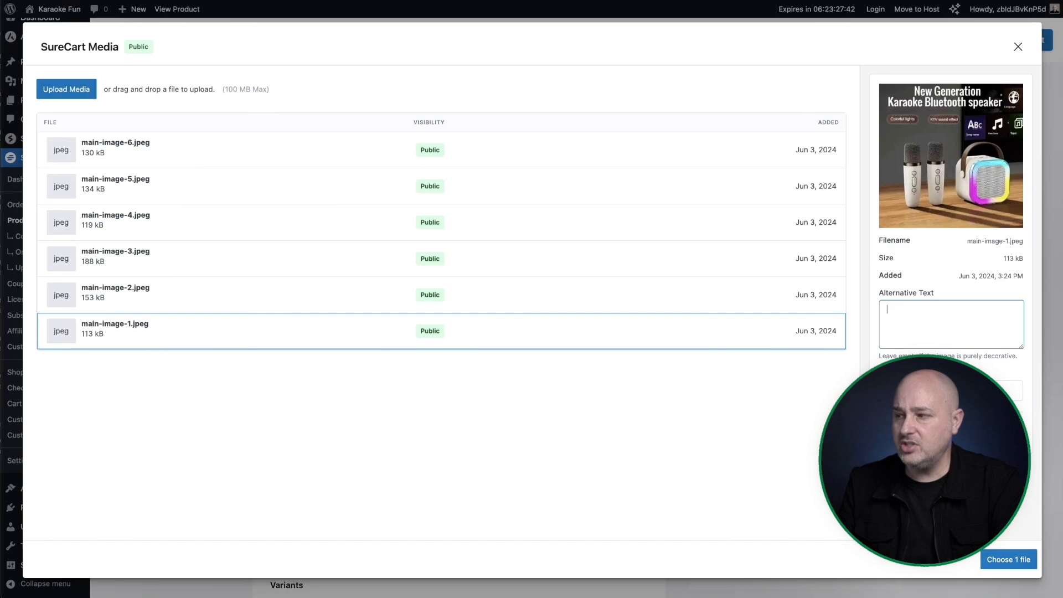
left_click(498, 301)
left_click(502, 259)
left_click(503, 224)
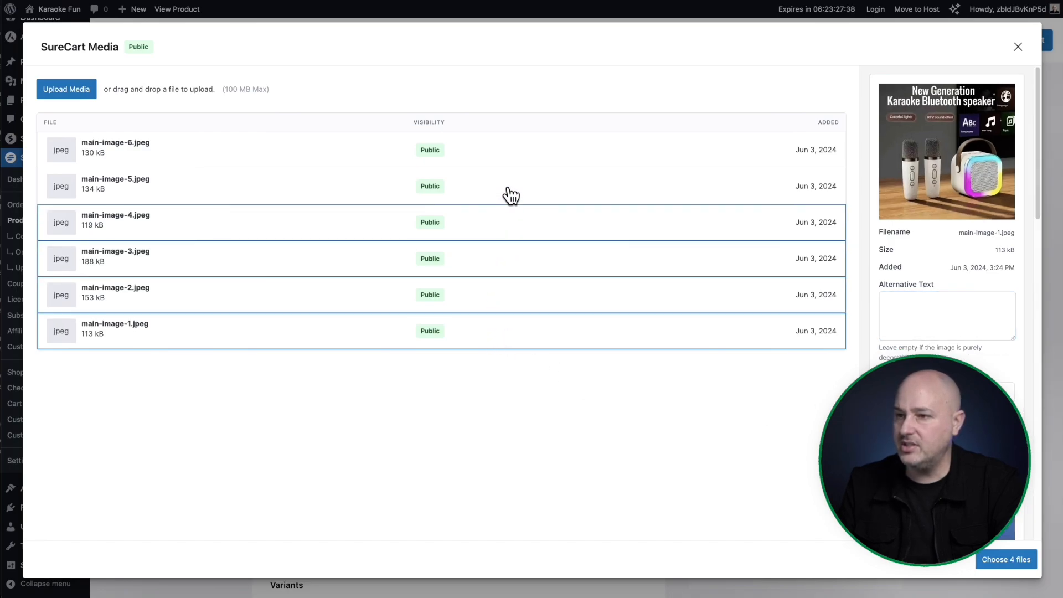
left_click(506, 188)
left_click(508, 161)
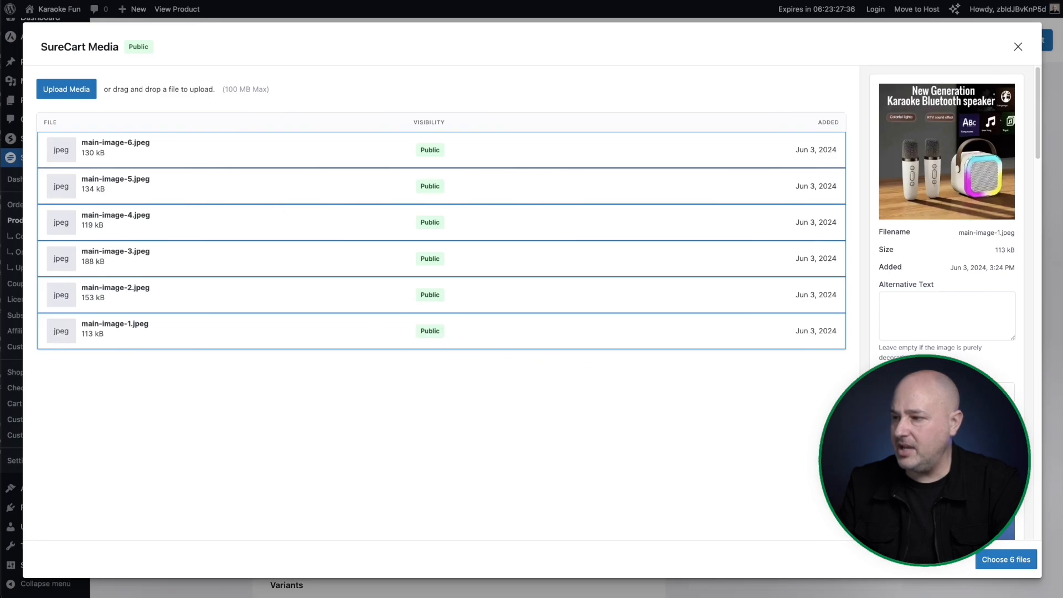
left_click(1005, 560)
scroll(361, 162, "down", 2)
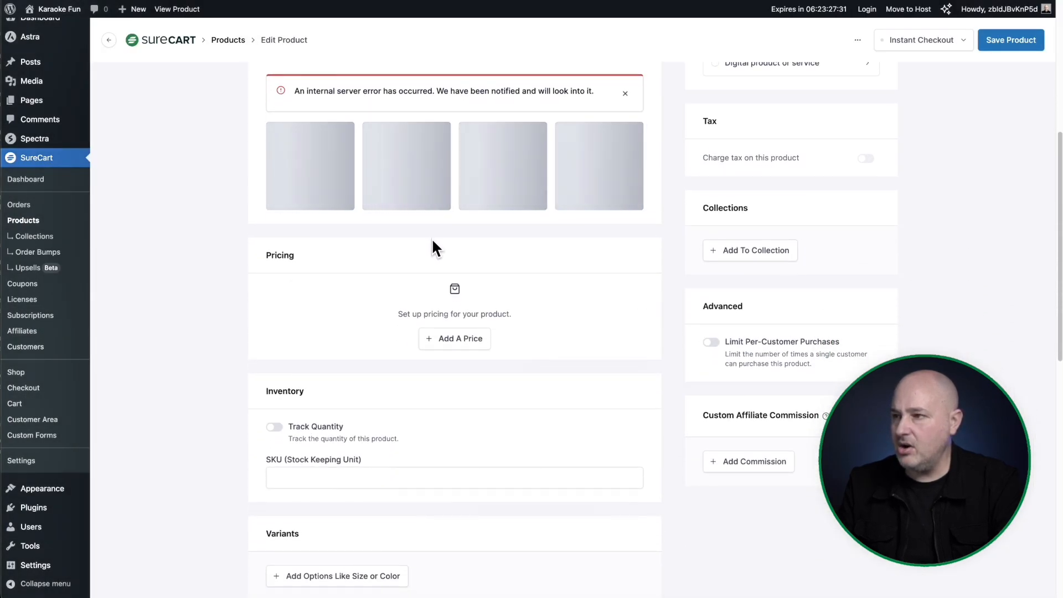
left_click(625, 94)
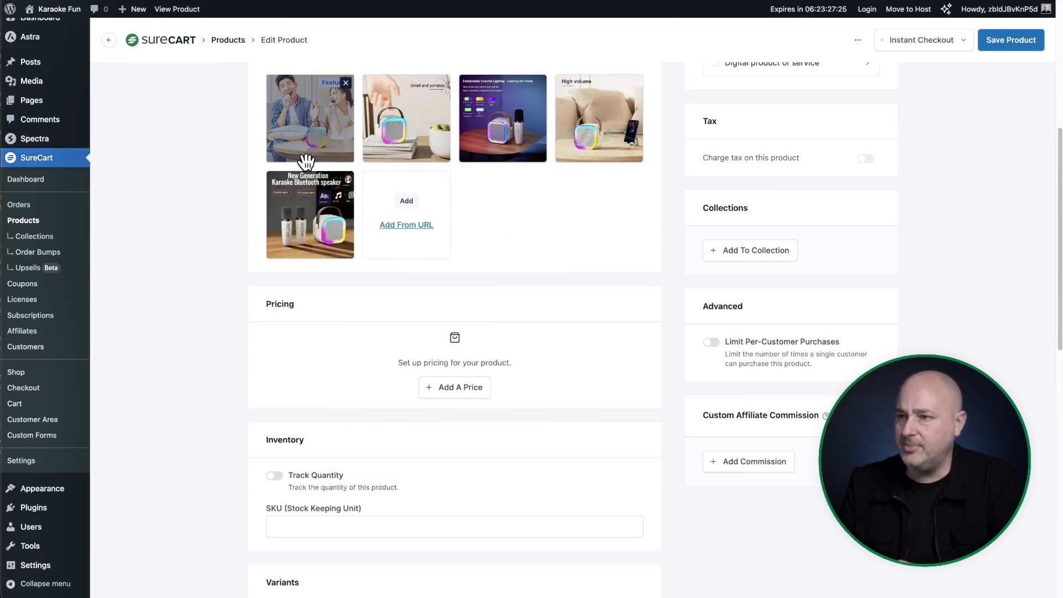
Move the purple colorful-lighting speaker photo to first place in the product images as the featured image.
scroll(307, 161, "up", 3)
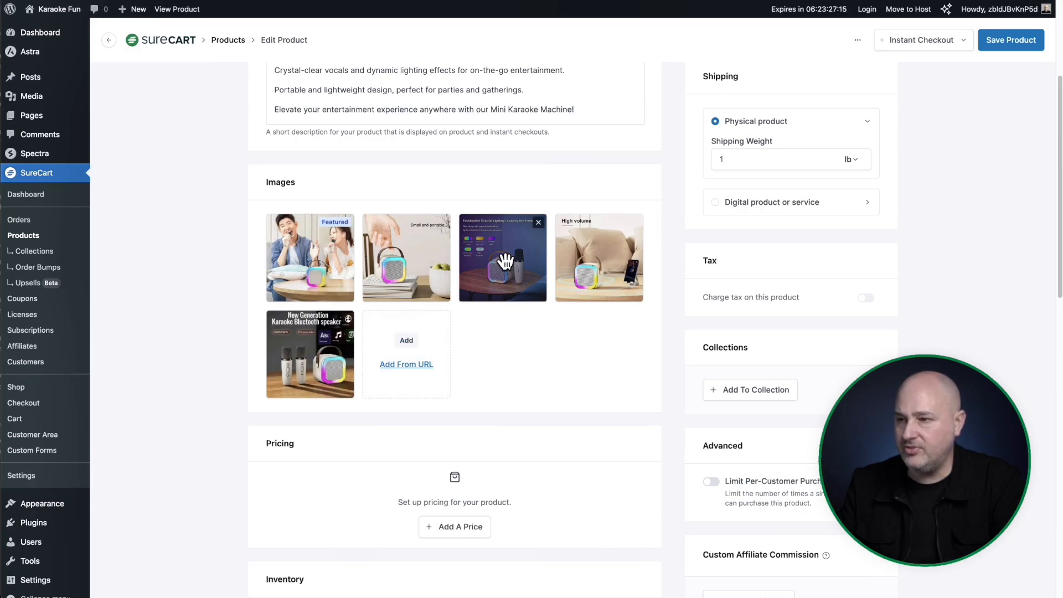
left_click_drag(508, 268, 317, 256)
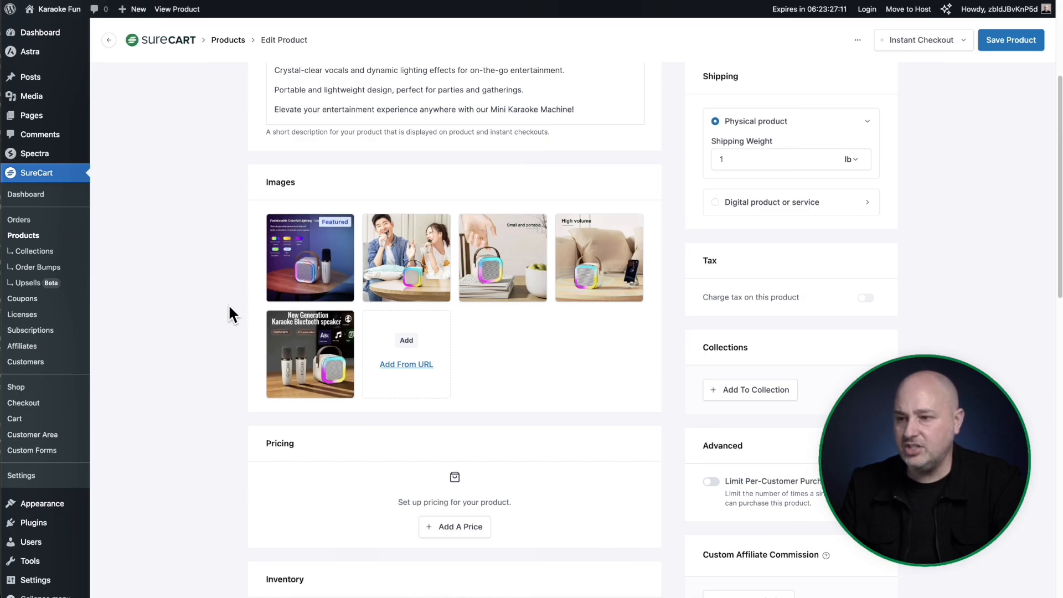
scroll(231, 302, "down", 5)
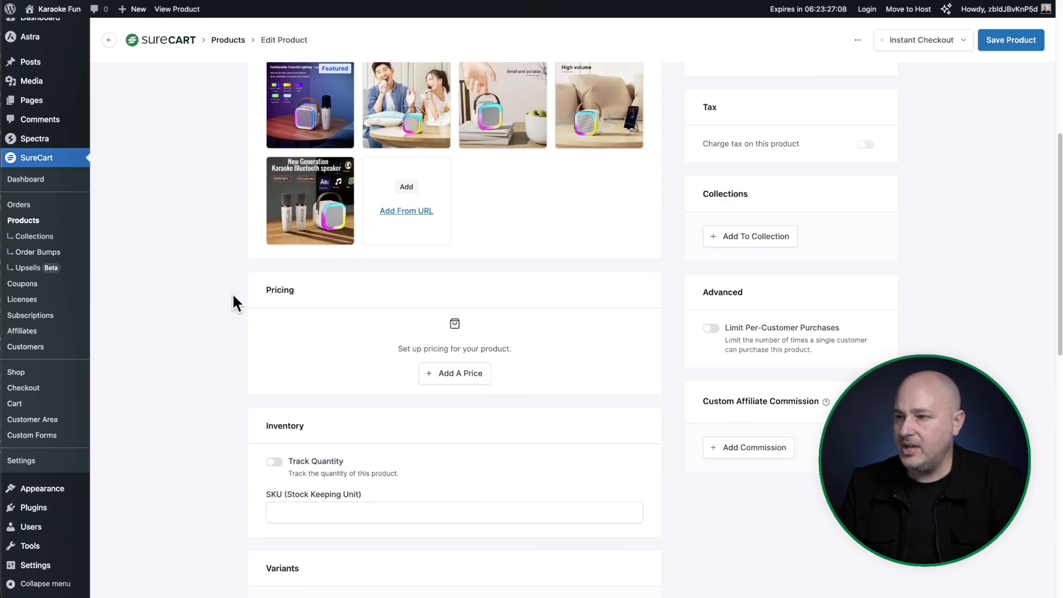
scroll(333, 264, "up", 4)
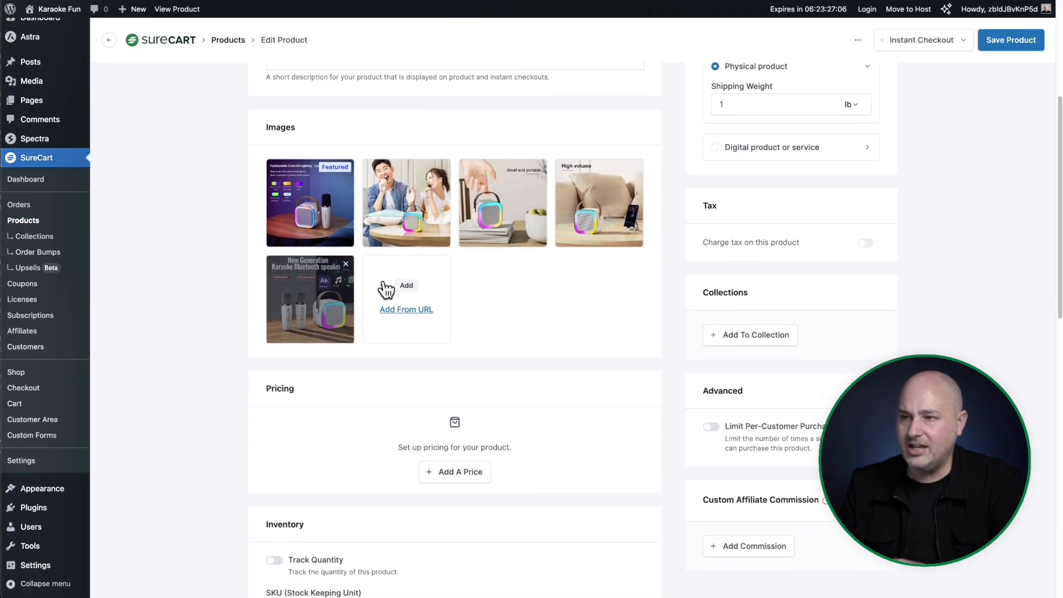
mouse_move(408, 209)
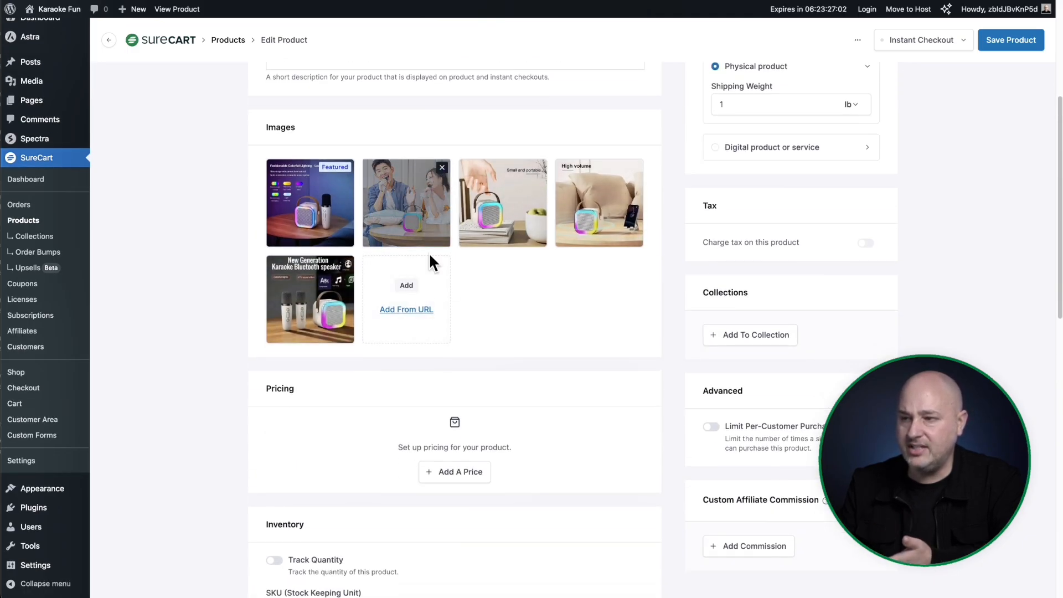
Create a one-time price of $29.99 for the product with a compare-at price of $59.99.
scroll(443, 405, "down", 2)
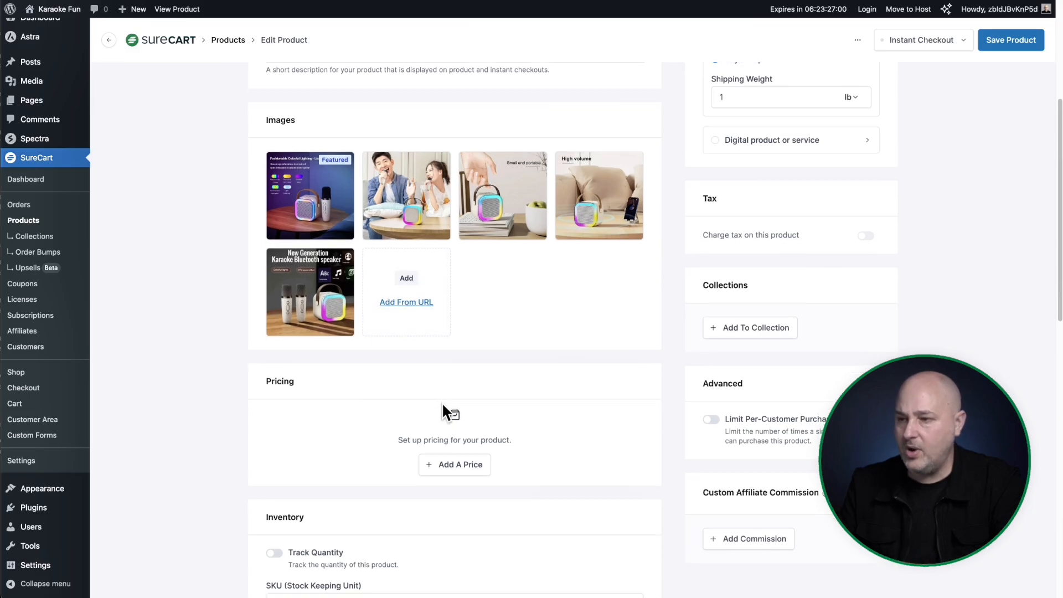
scroll(442, 402, "down", 3)
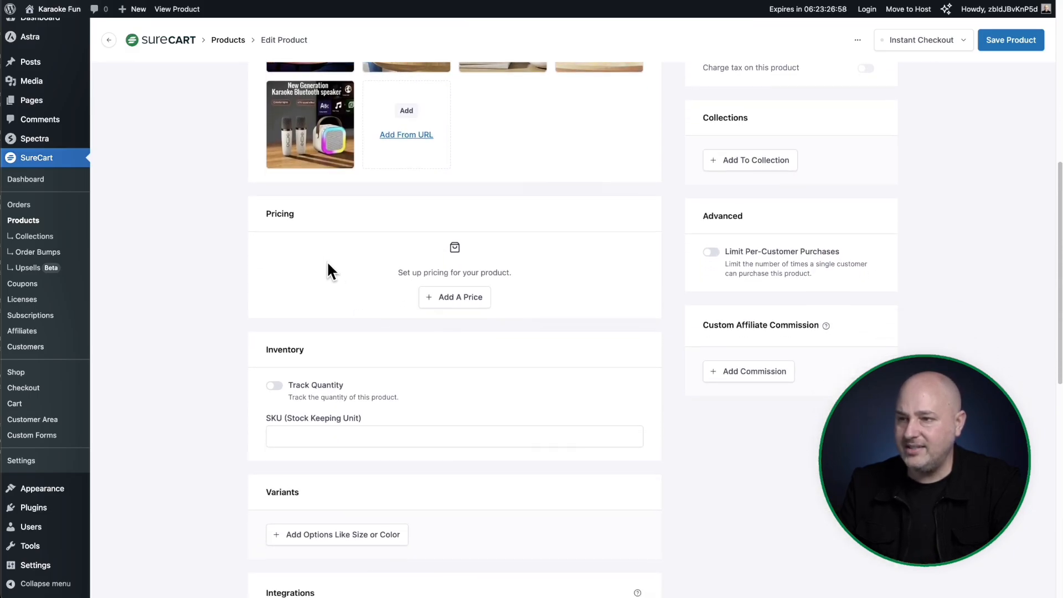
left_click(447, 299)
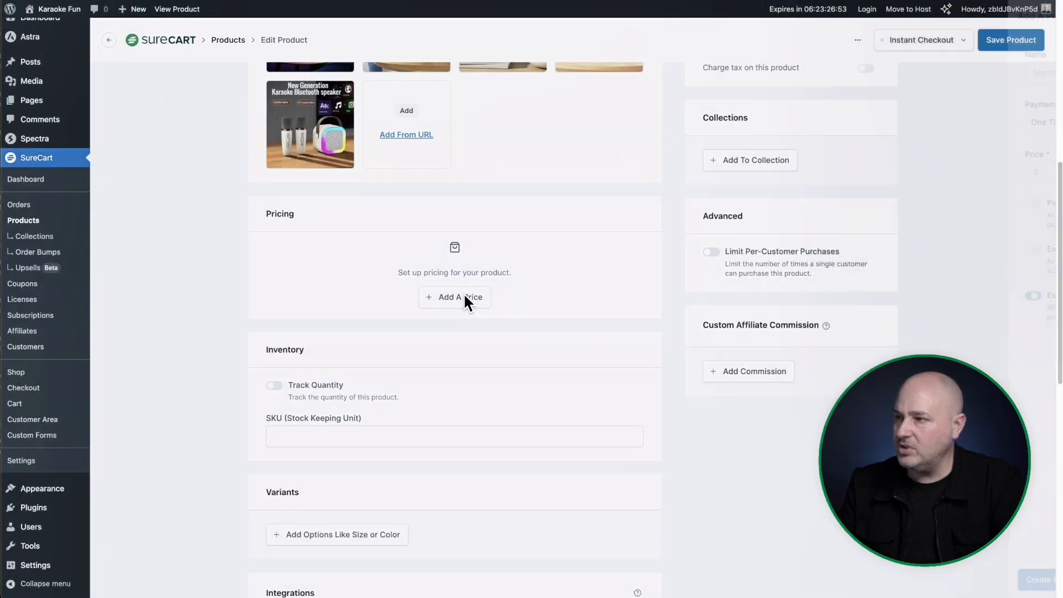
left_click(463, 293)
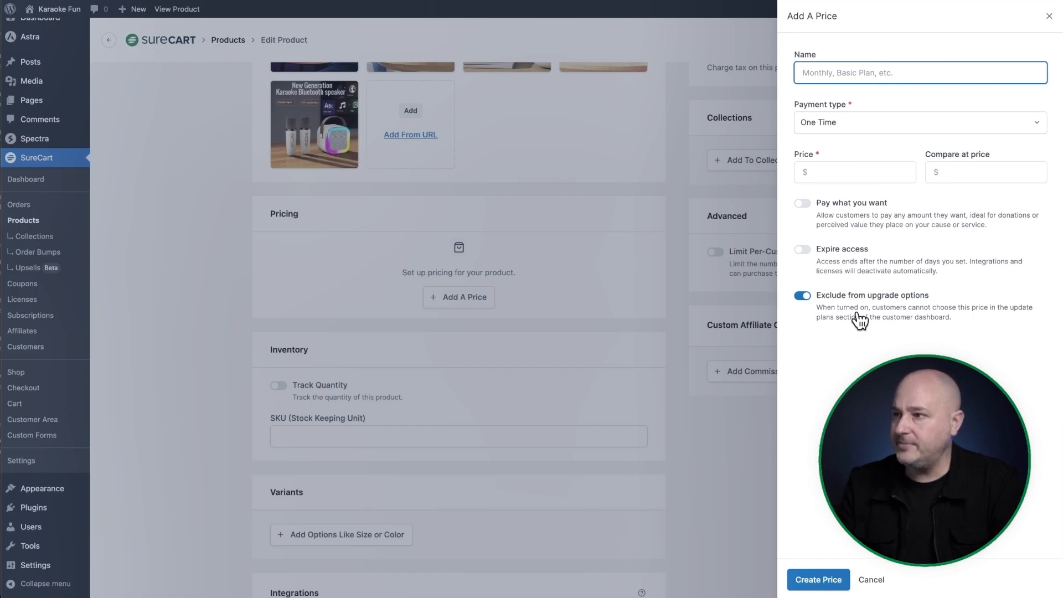
left_click(858, 128)
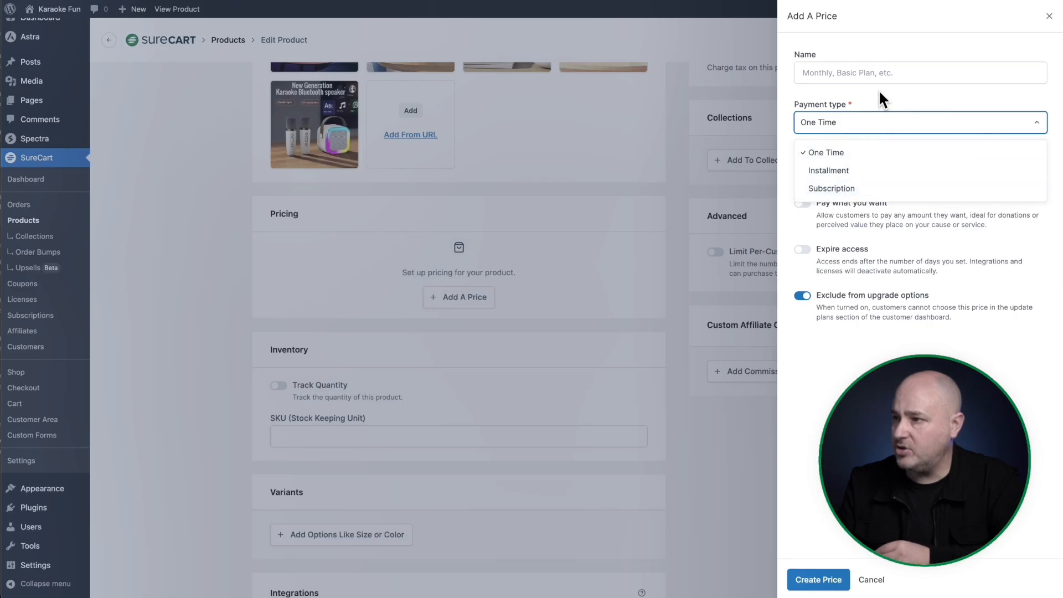
left_click(880, 98)
left_click(848, 174)
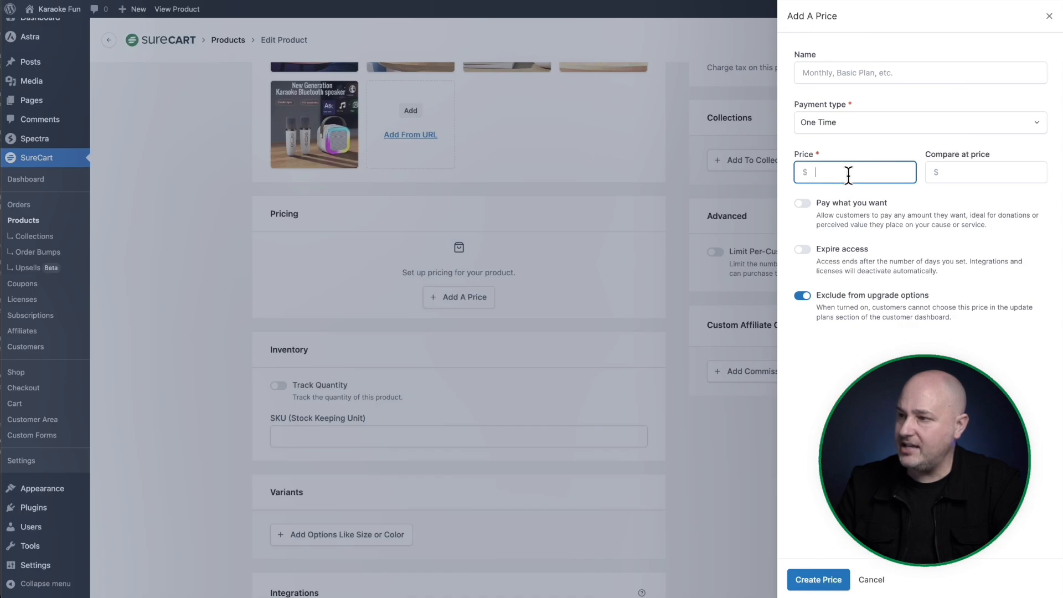
type("29.99")
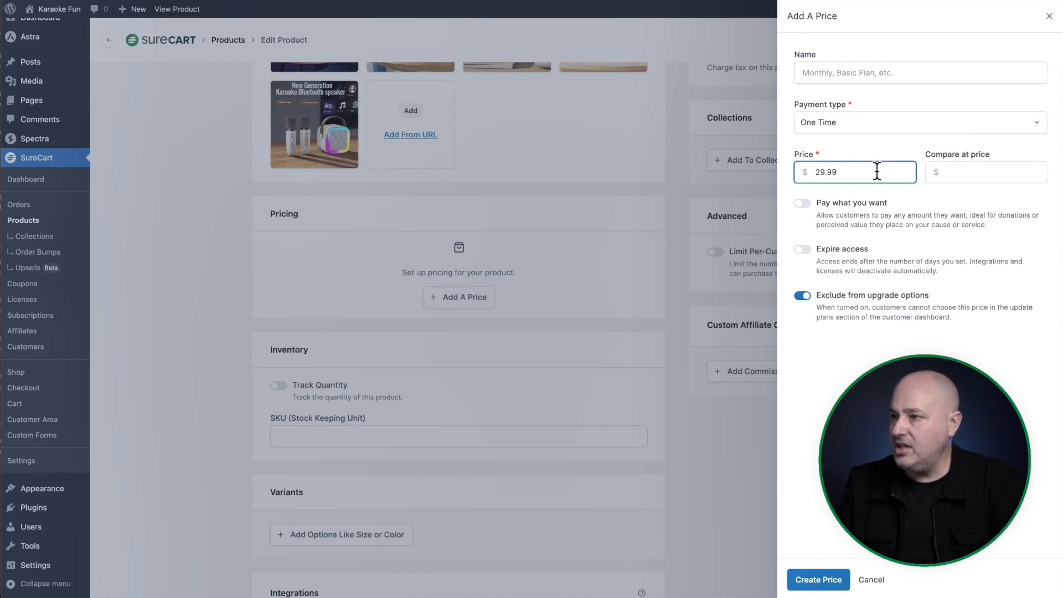
left_click(971, 172)
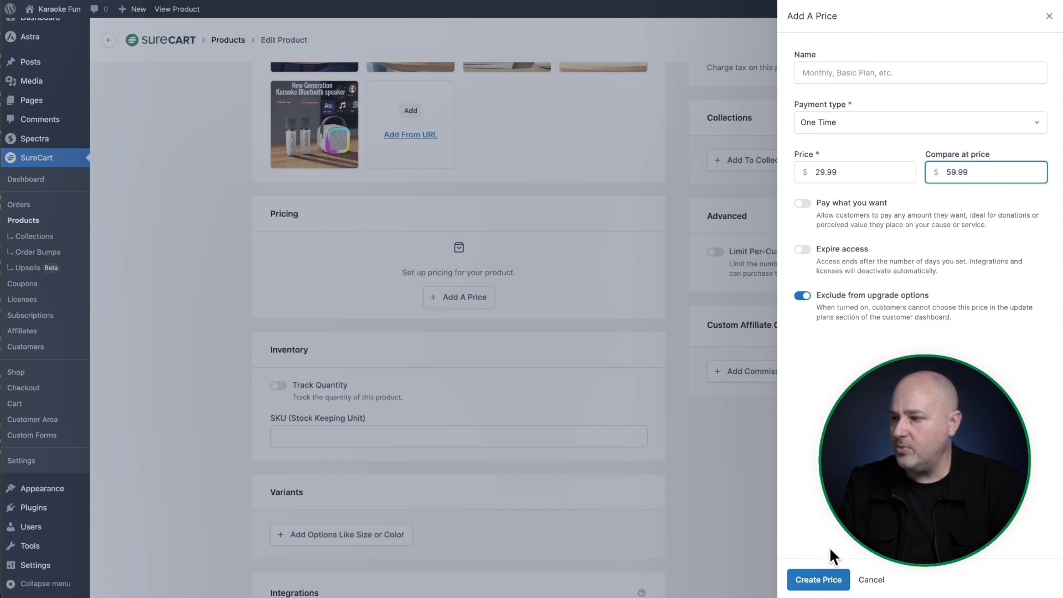
left_click(819, 579)
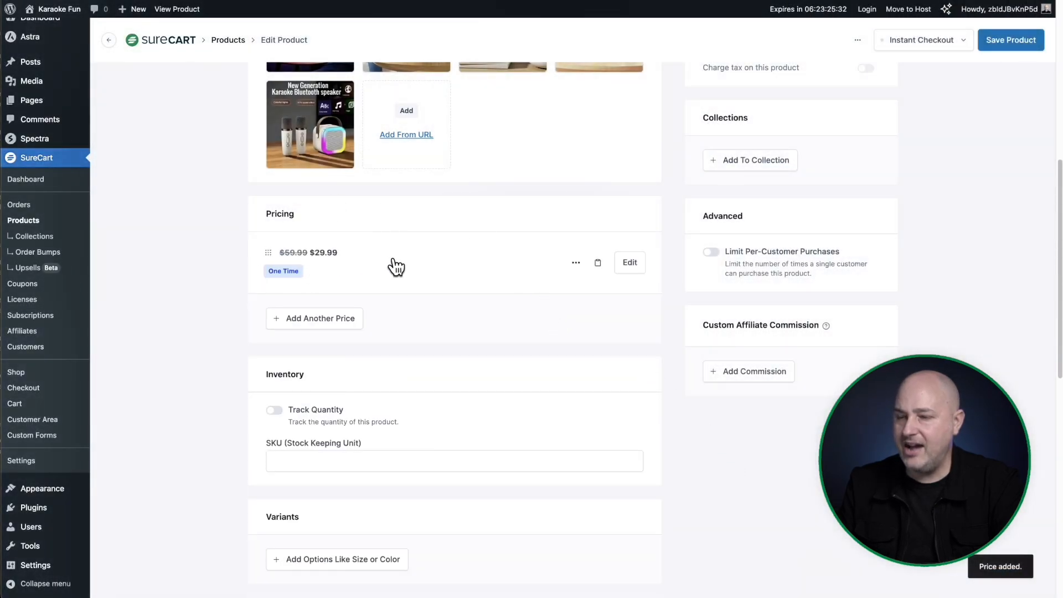
left_click(319, 318)
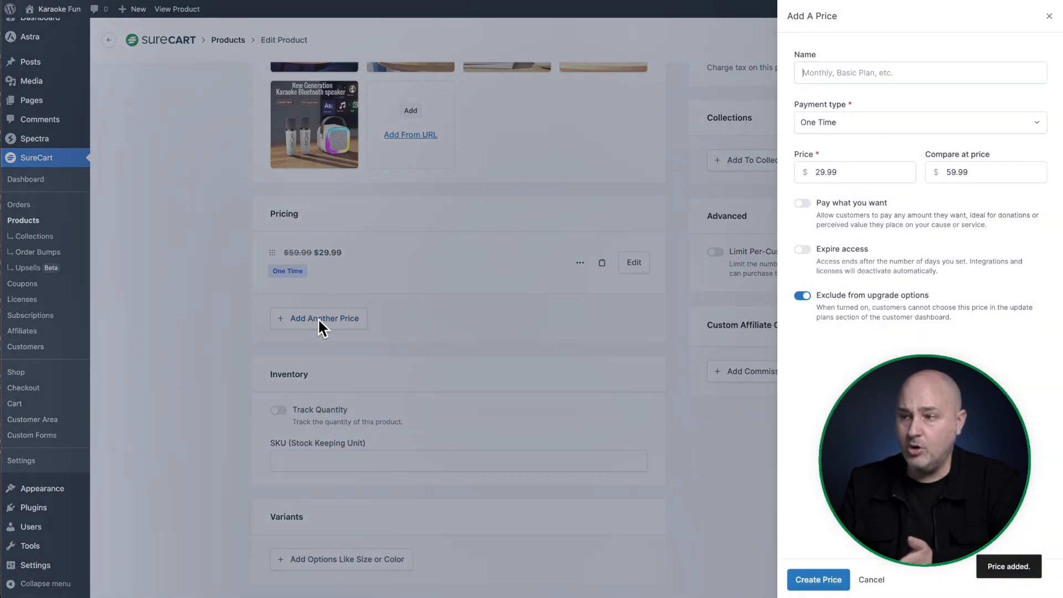
left_click(485, 324)
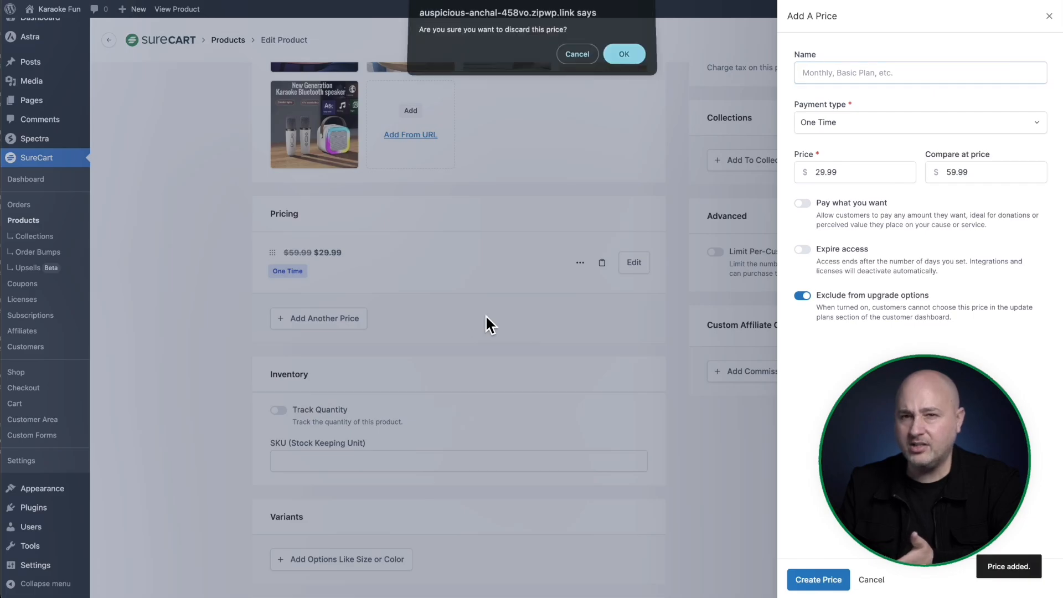
left_click(567, 59)
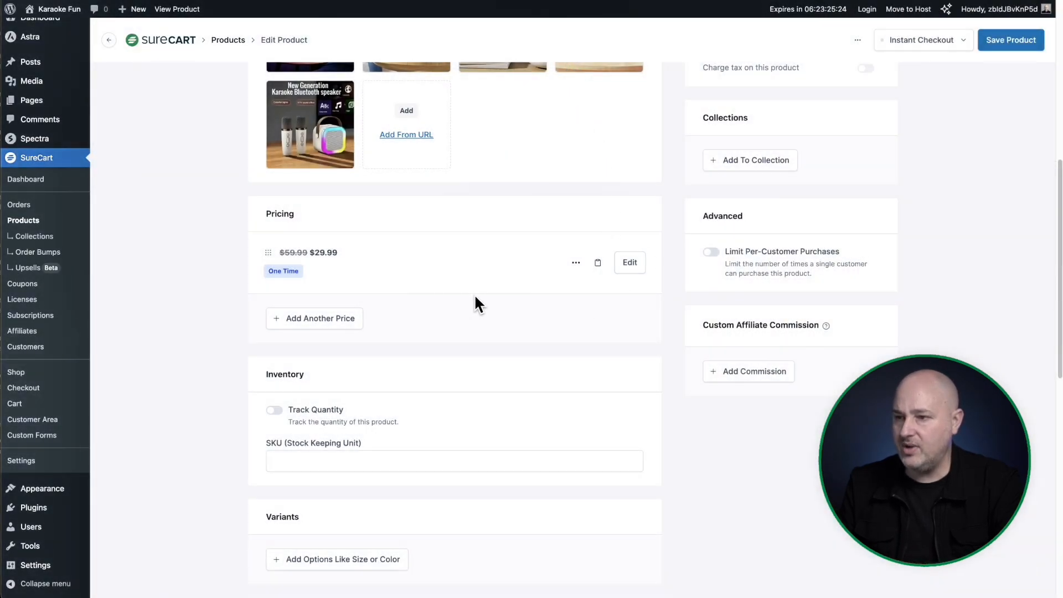
Enable quantity tracking in the product's inventory settings and set the available stock to 50, leaving the SKU empty.
scroll(474, 293, "down", 3)
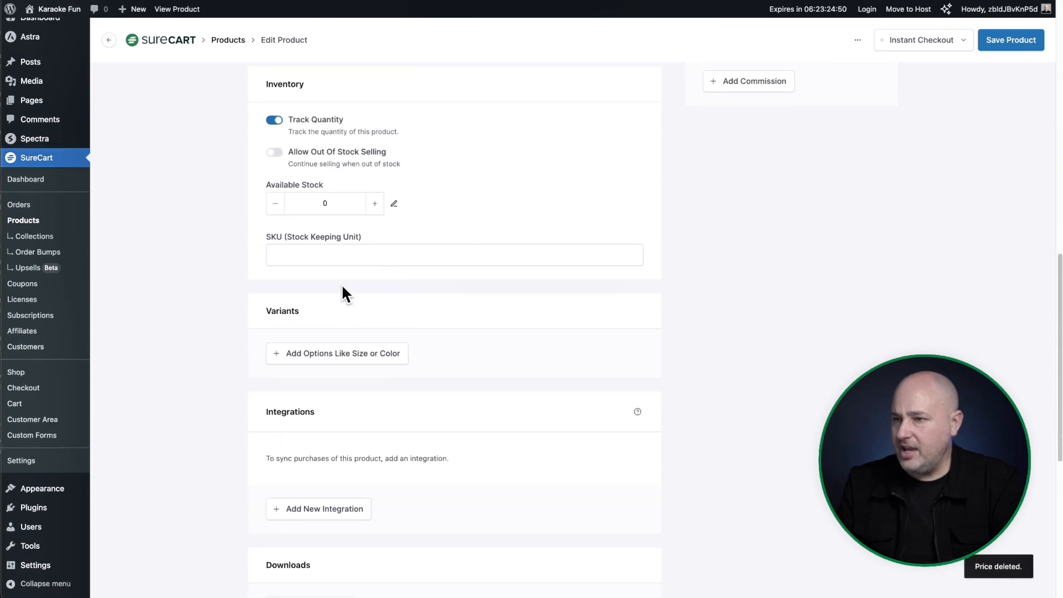
scroll(341, 283, "up", 2)
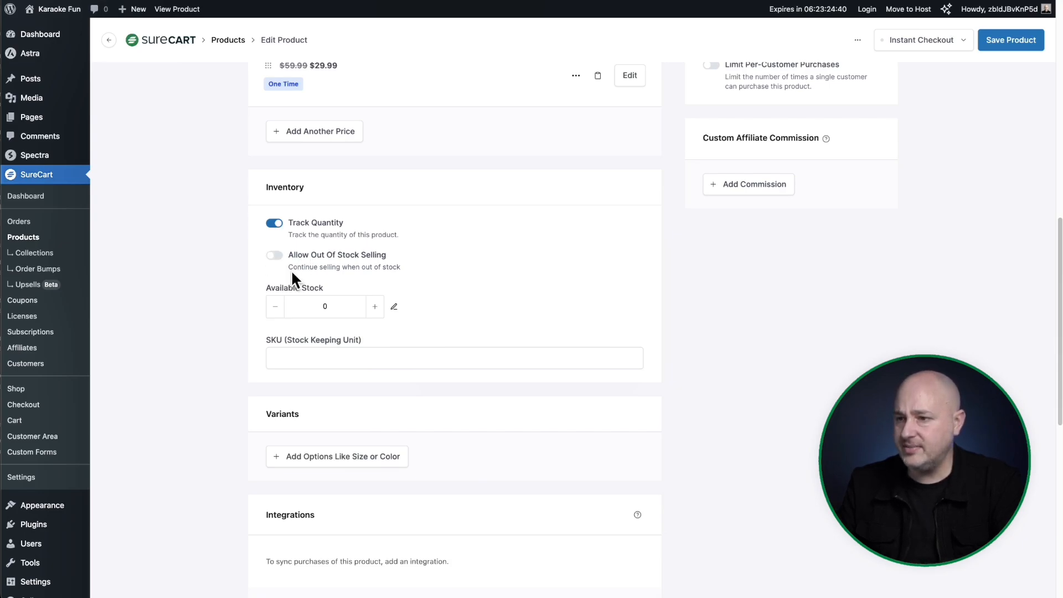
left_click(319, 304)
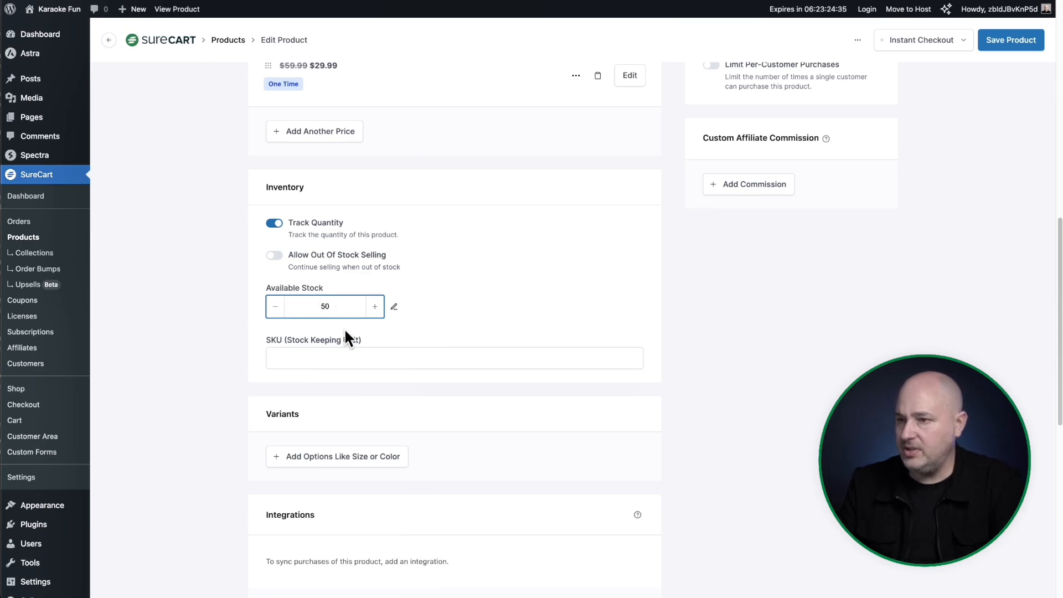
left_click(380, 357)
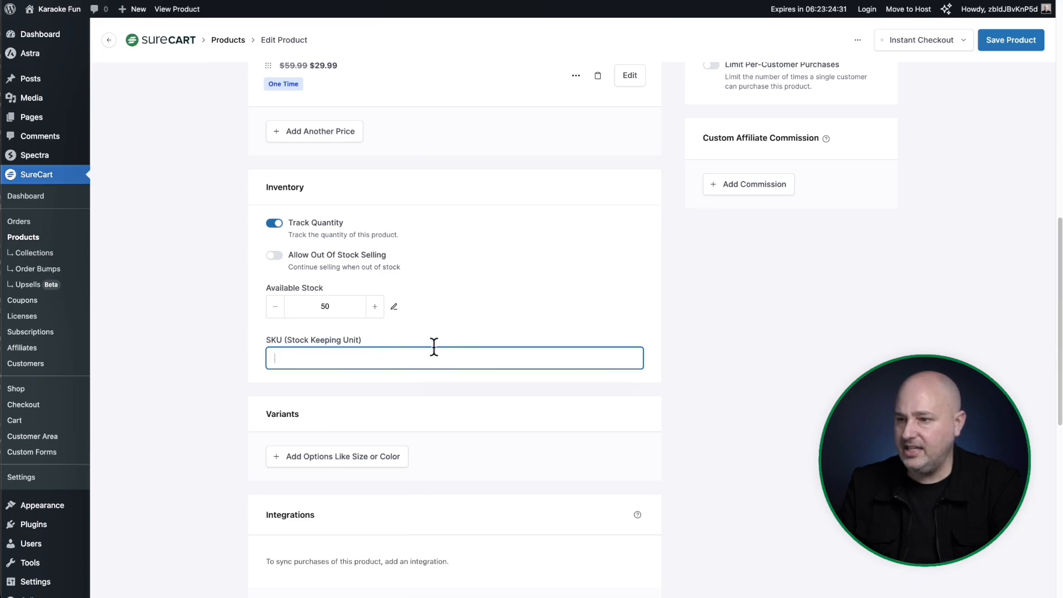
left_click(473, 329)
Review the remaining settings of the Karaoke Fun Machine product and save it.
scroll(498, 316, "down", 4)
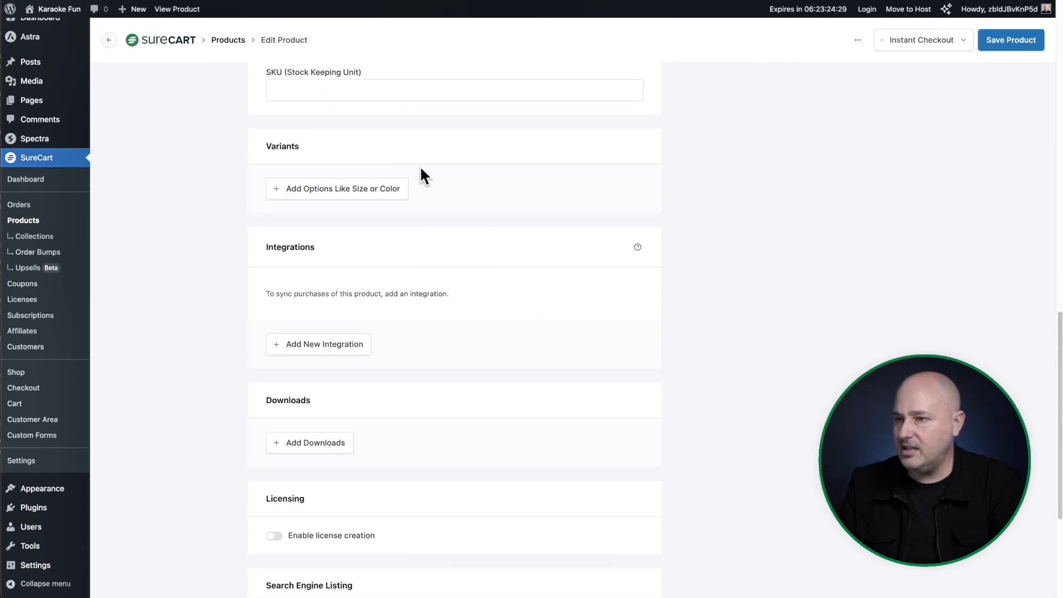
scroll(505, 275, "down", 5)
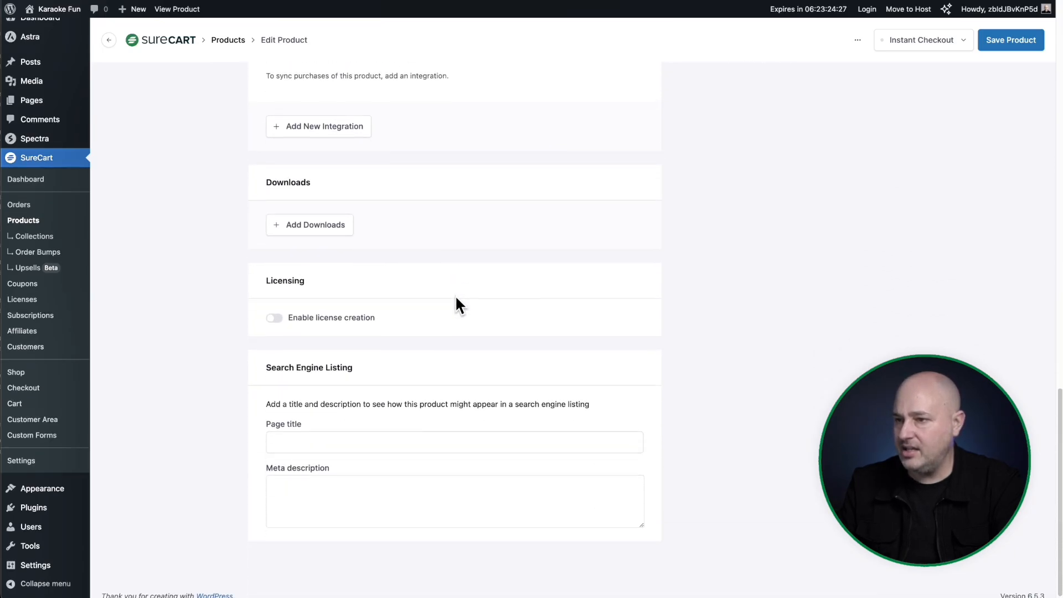
scroll(484, 287, "up", 15)
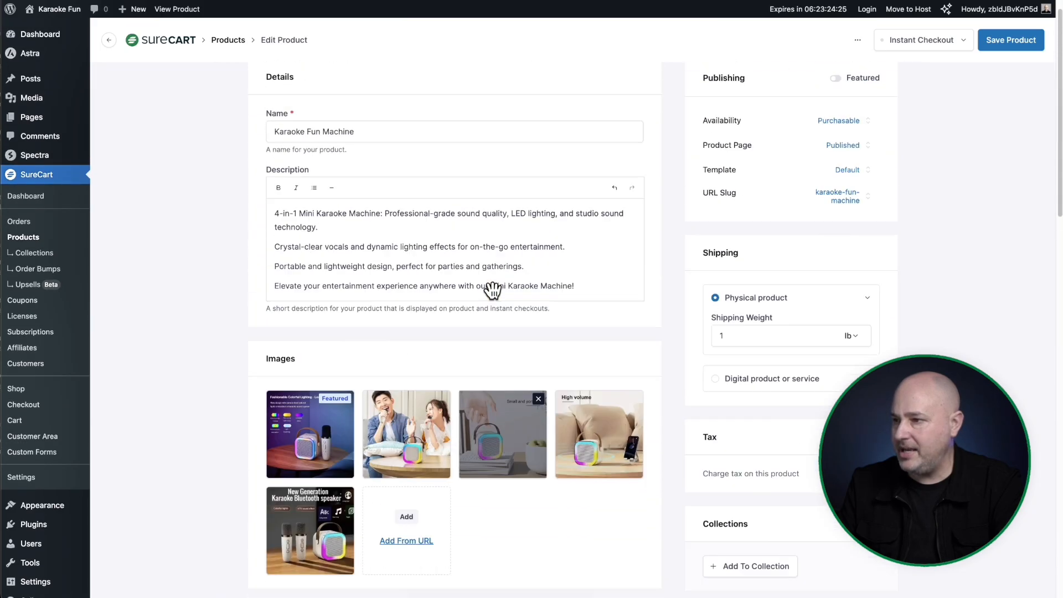
scroll(492, 290, "up", 1)
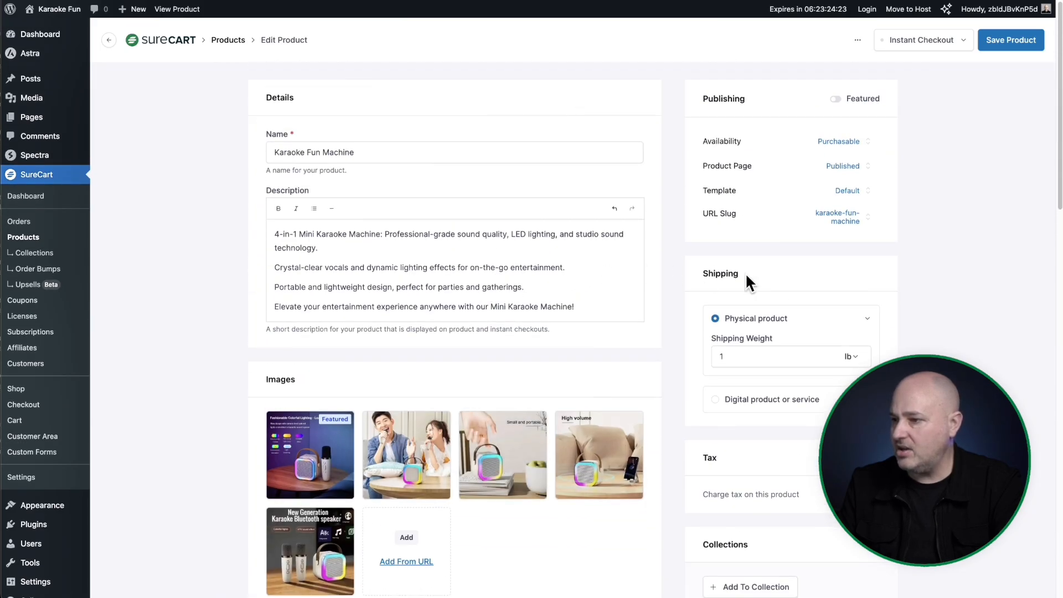
scroll(859, 258, "down", 7)
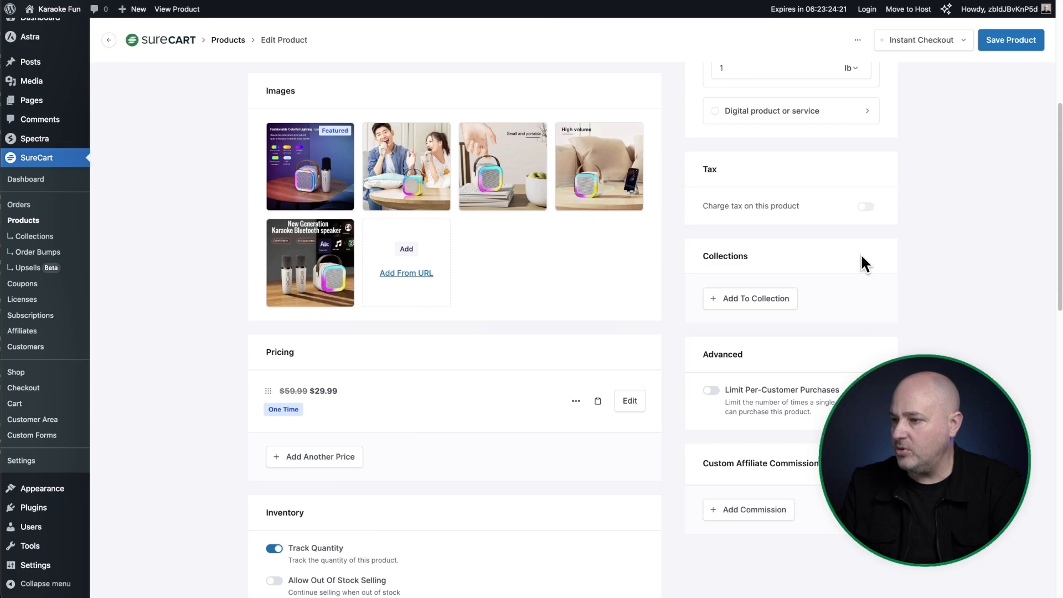
scroll(861, 256, "up", 7)
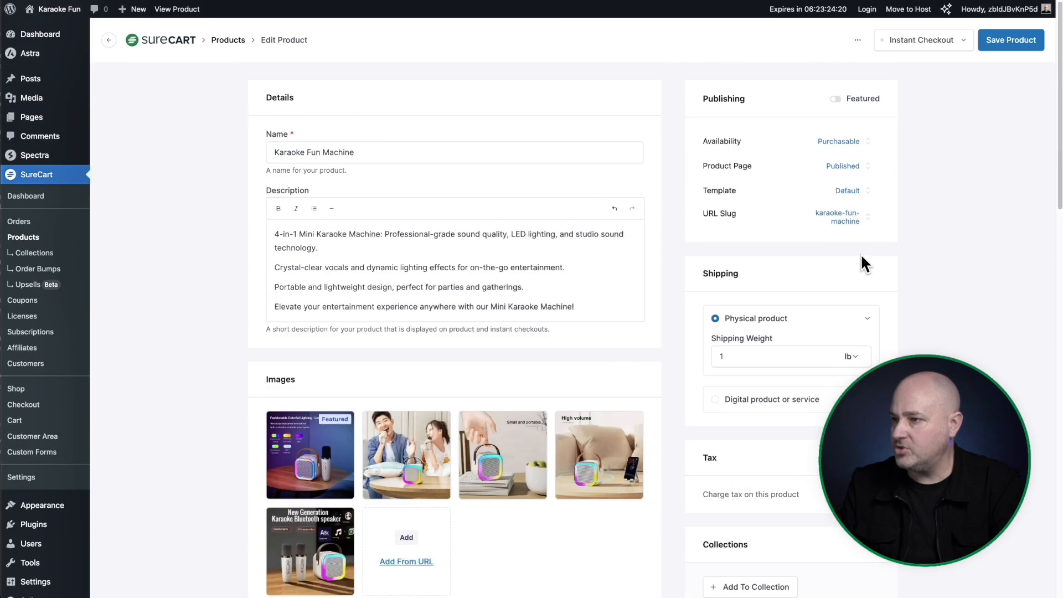
left_click(1025, 42)
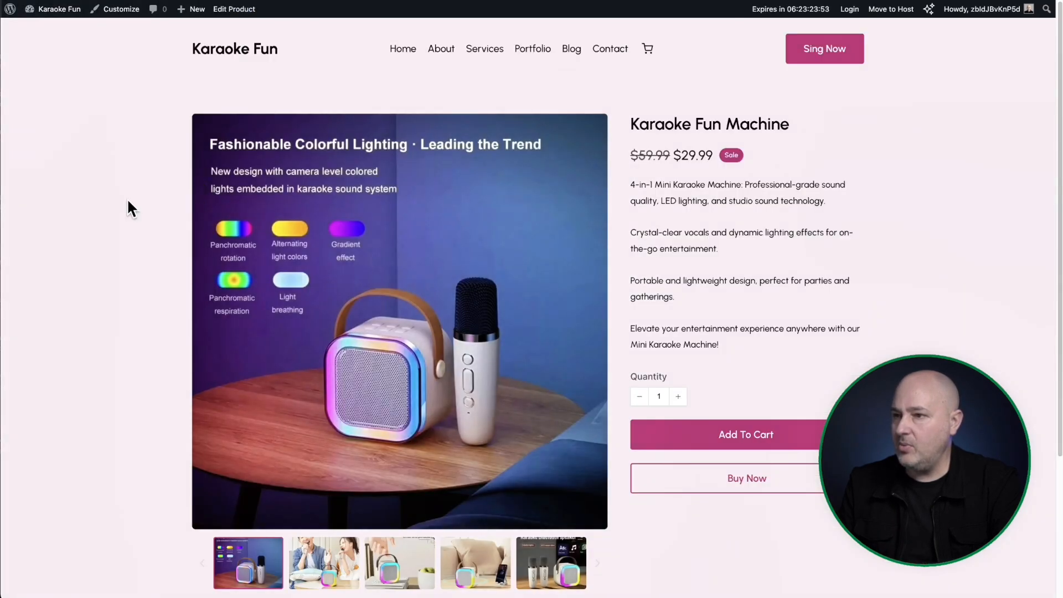
Examine the published product page and go through its gallery photos, returning to the colorful-lighting speaker image.
scroll(127, 201, "down", 1)
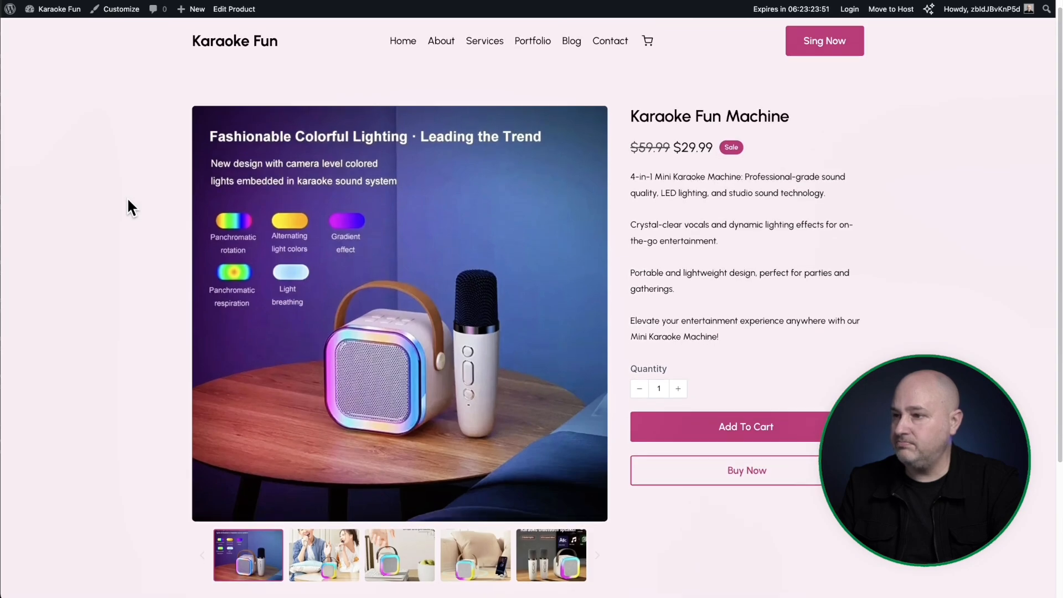
scroll(127, 199, "up", 1)
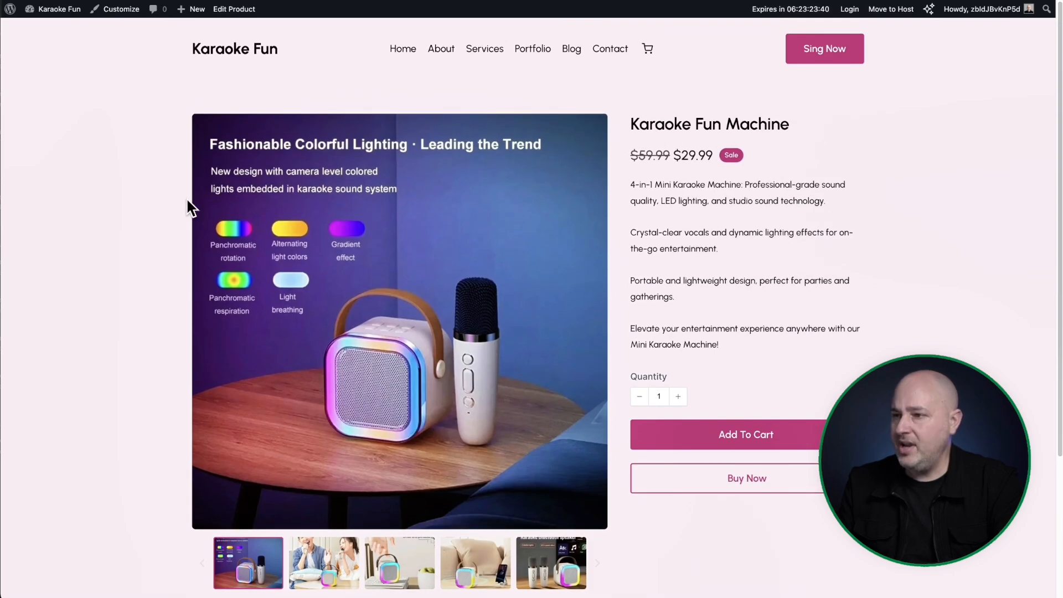
scroll(294, 230, "down", 3)
scroll(294, 233, "up", 3)
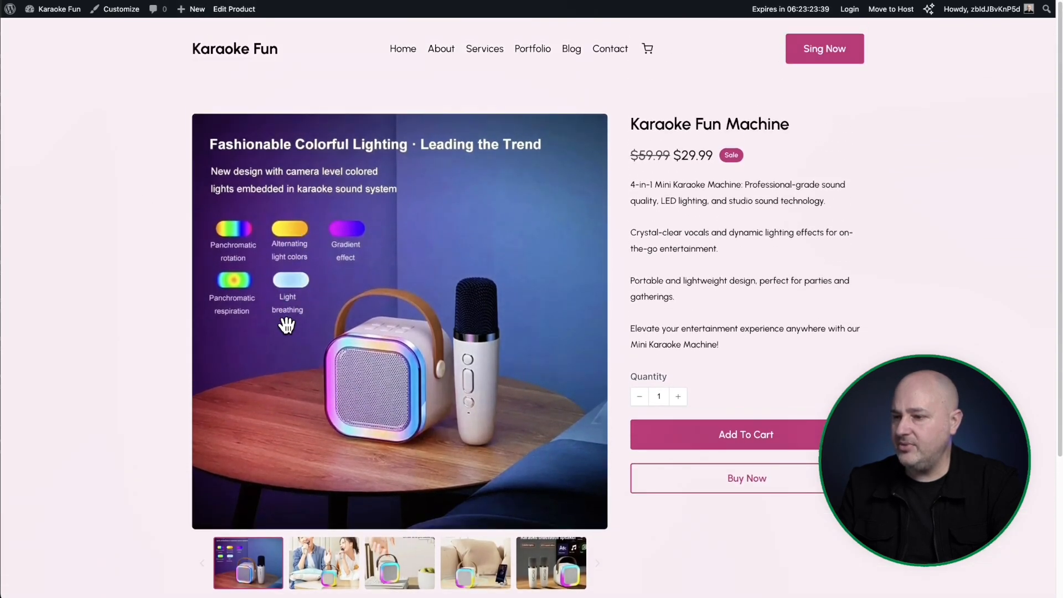
left_click(319, 566)
left_click(391, 569)
left_click(448, 567)
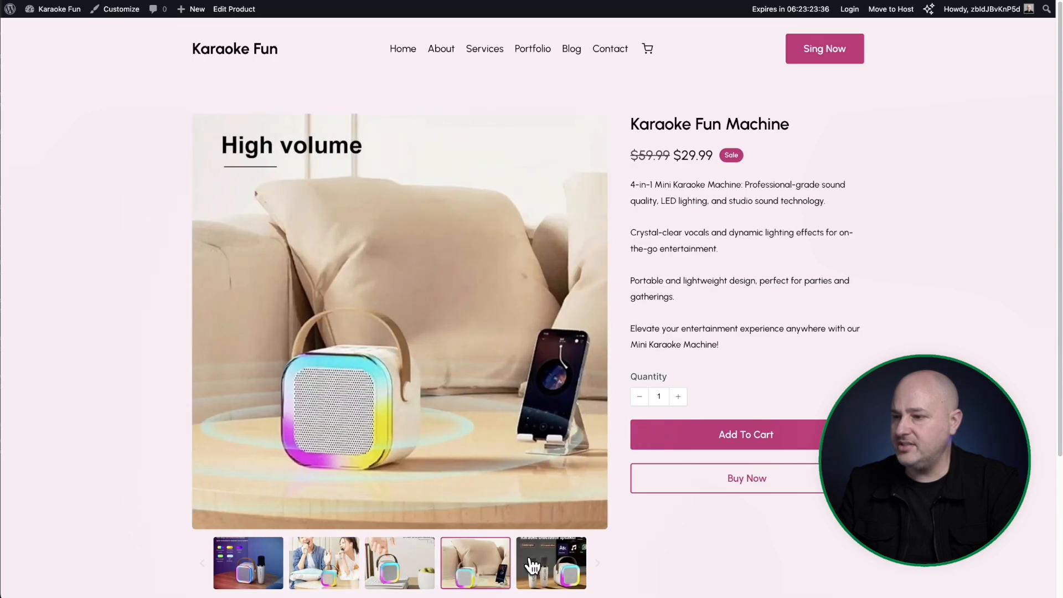
left_click(551, 566)
left_click(242, 567)
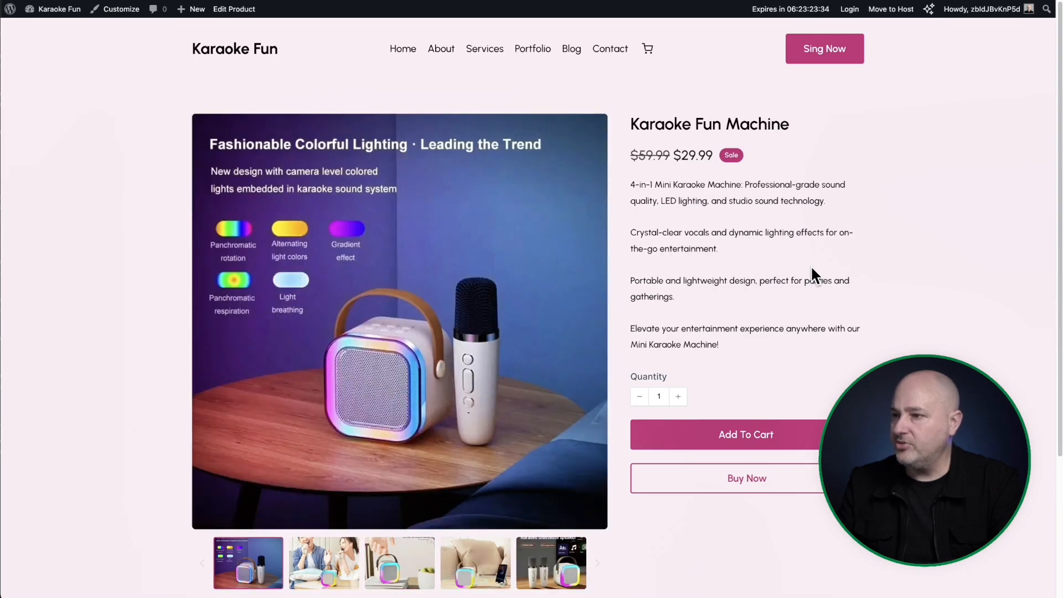
Check the title, pricing, description and purchase buttons on the published product page.
left_click_drag(634, 124, 767, 120)
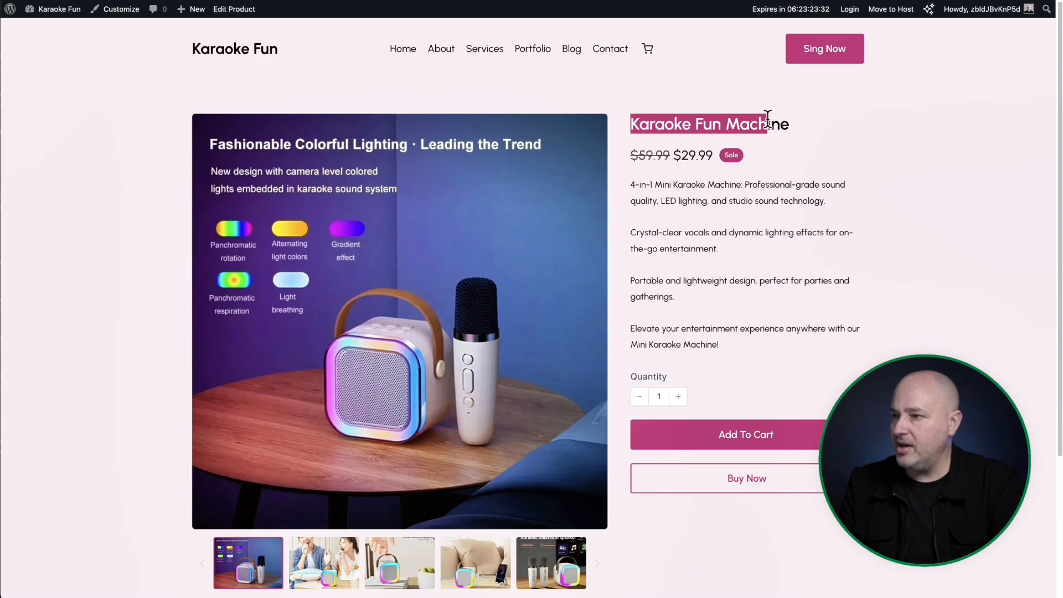
left_click_drag(770, 160, 750, 353)
left_click(749, 346)
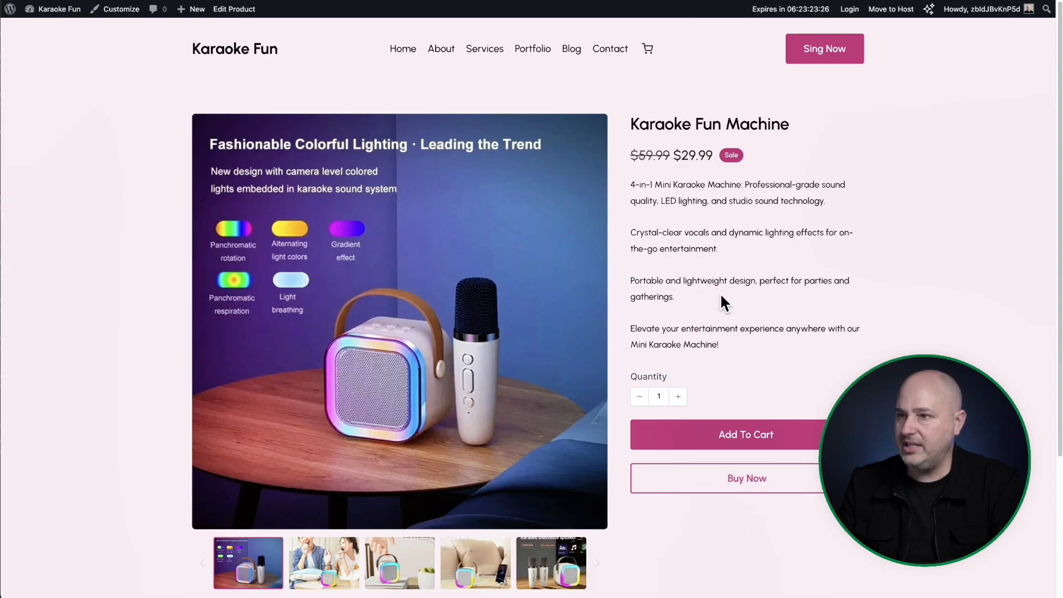
scroll(720, 299, "down", 2)
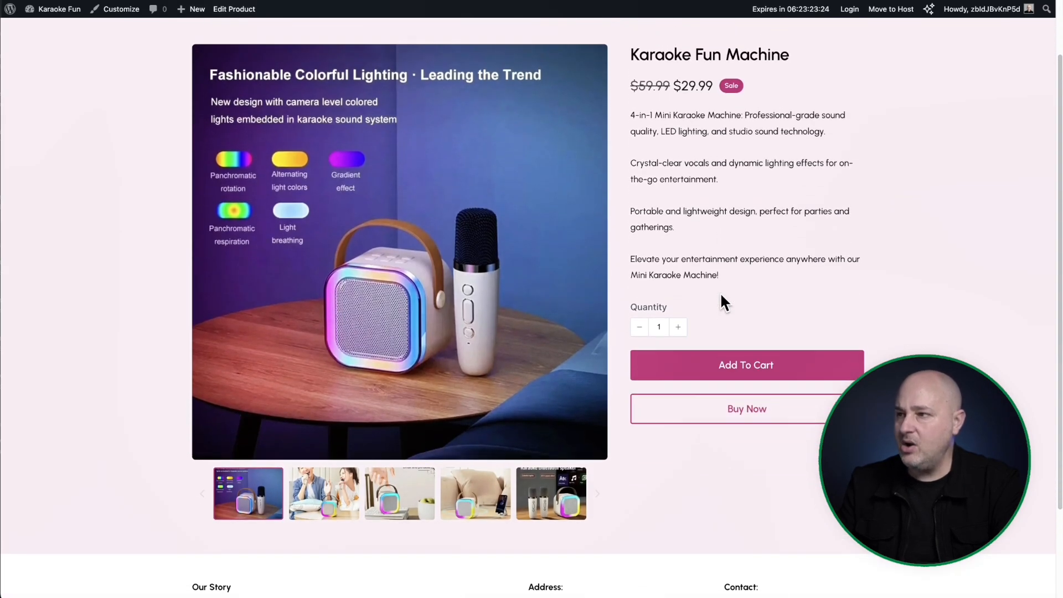
scroll(721, 296, "up", 2)
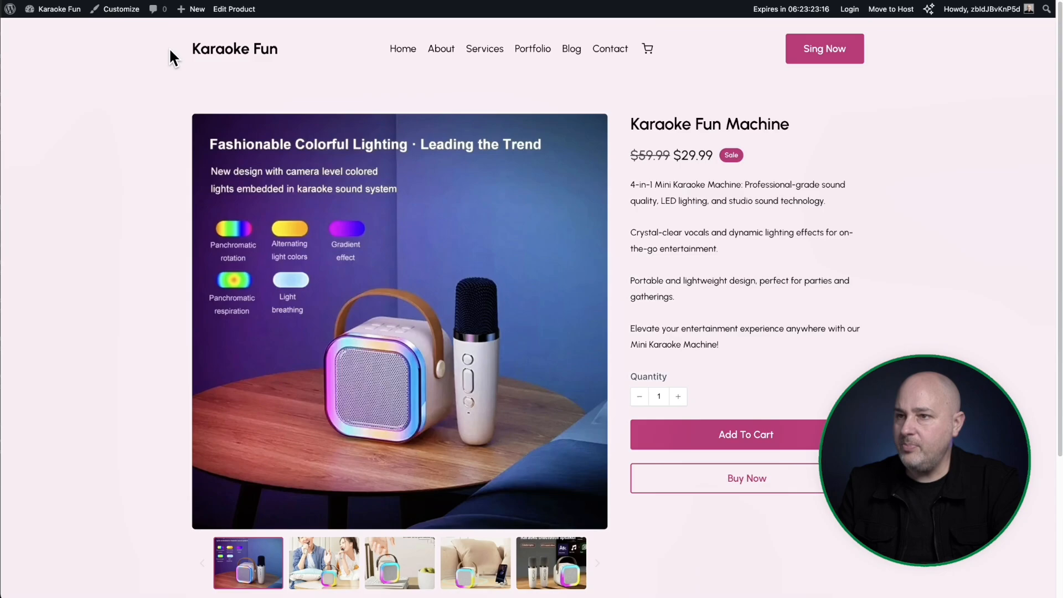
Return to editing the product, set its template's page layout to Theme Layout and save the product.
left_click(229, 10)
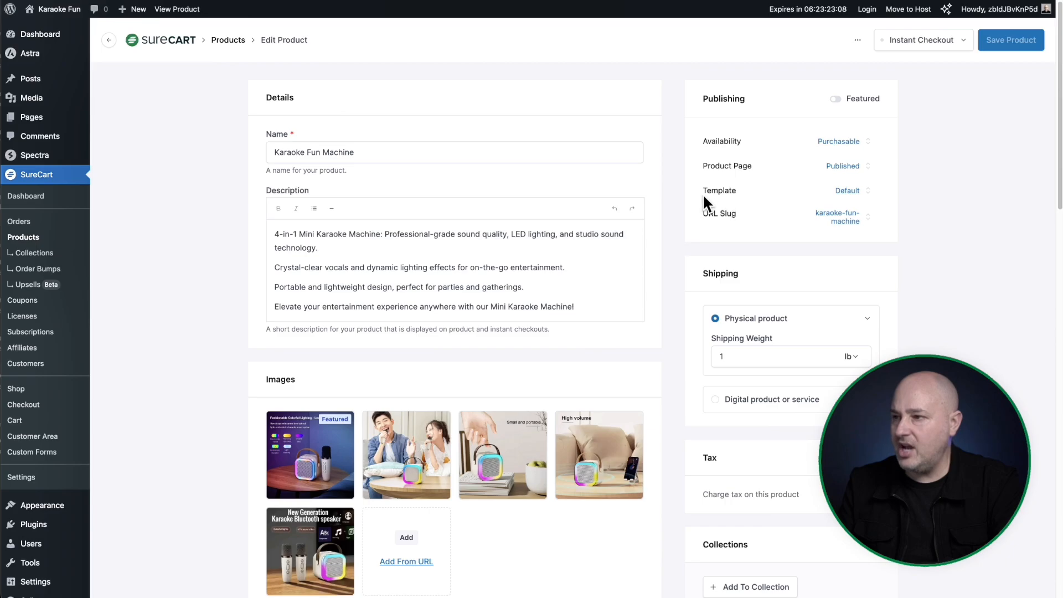
left_click_drag(711, 192, 739, 190)
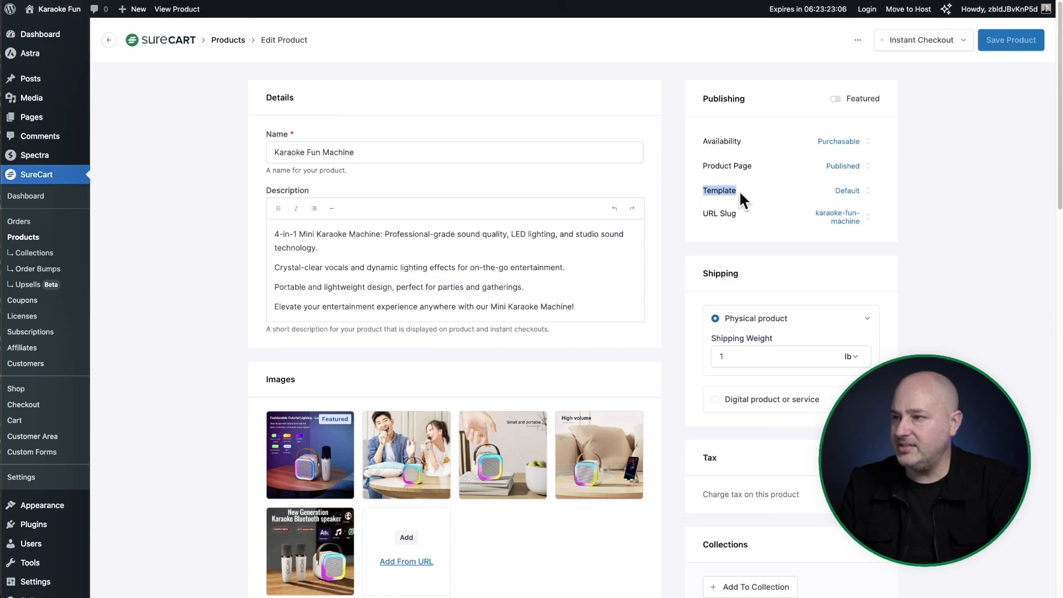
left_click(847, 191)
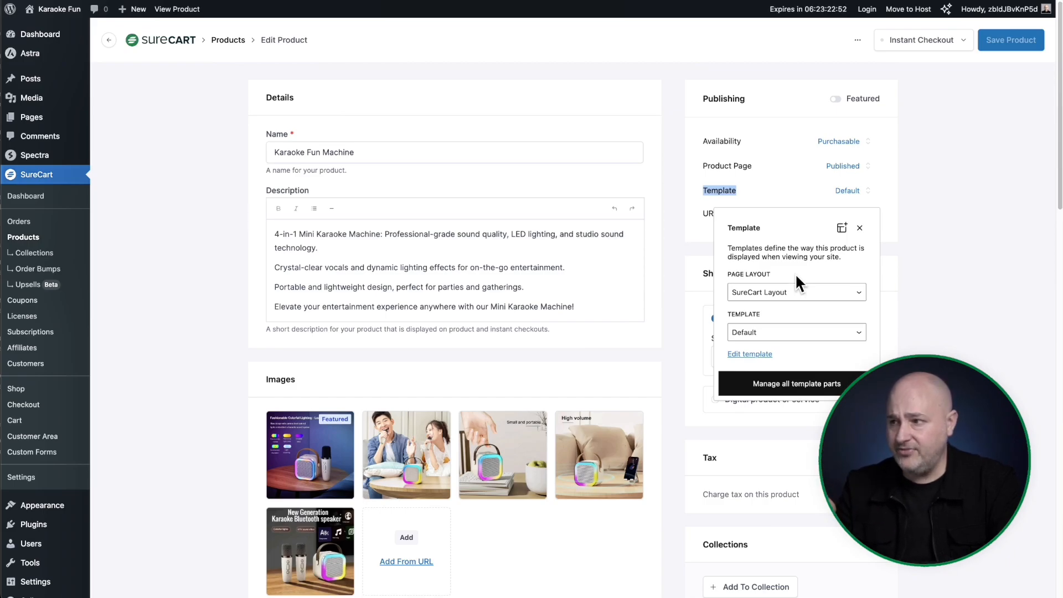
left_click(809, 301)
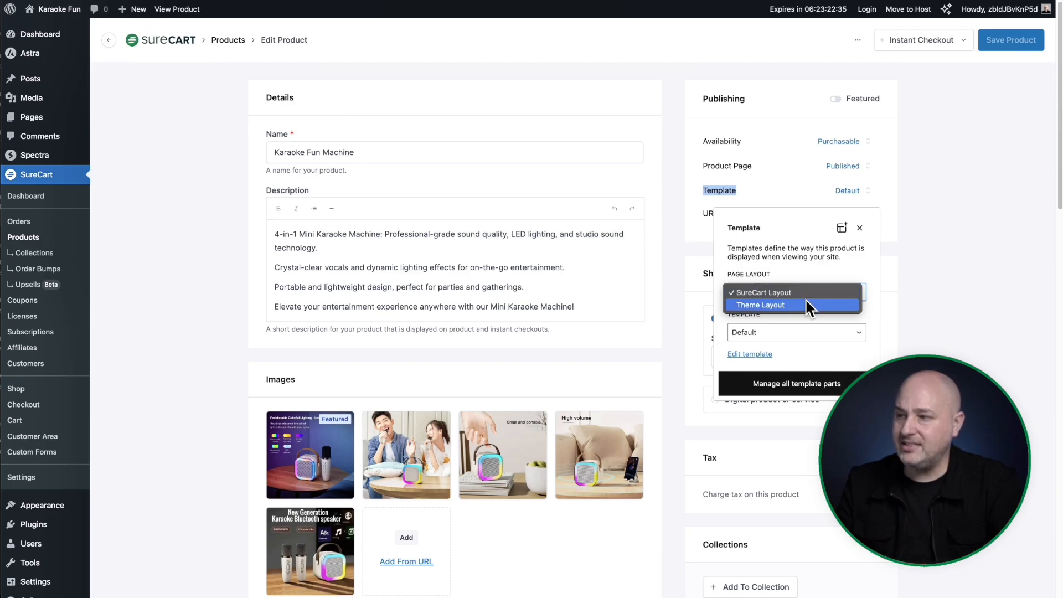
left_click(806, 302)
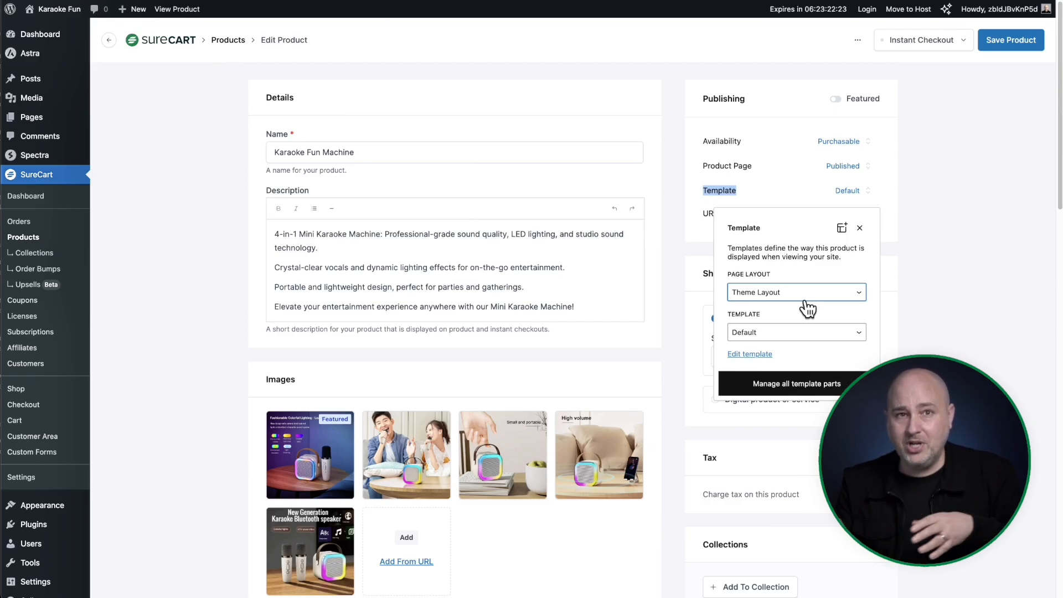
left_click(804, 298)
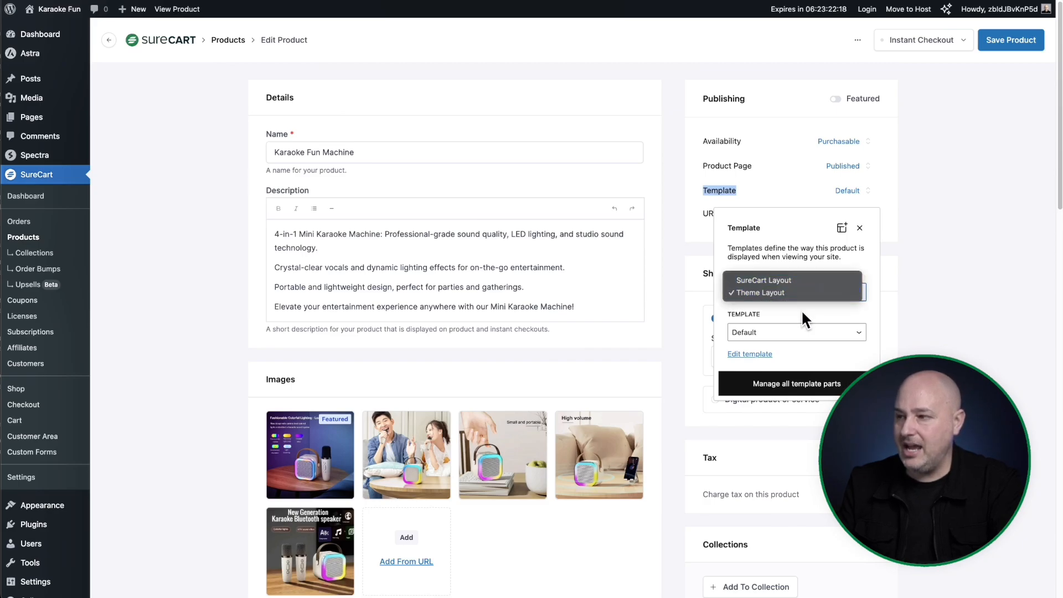
left_click(803, 298)
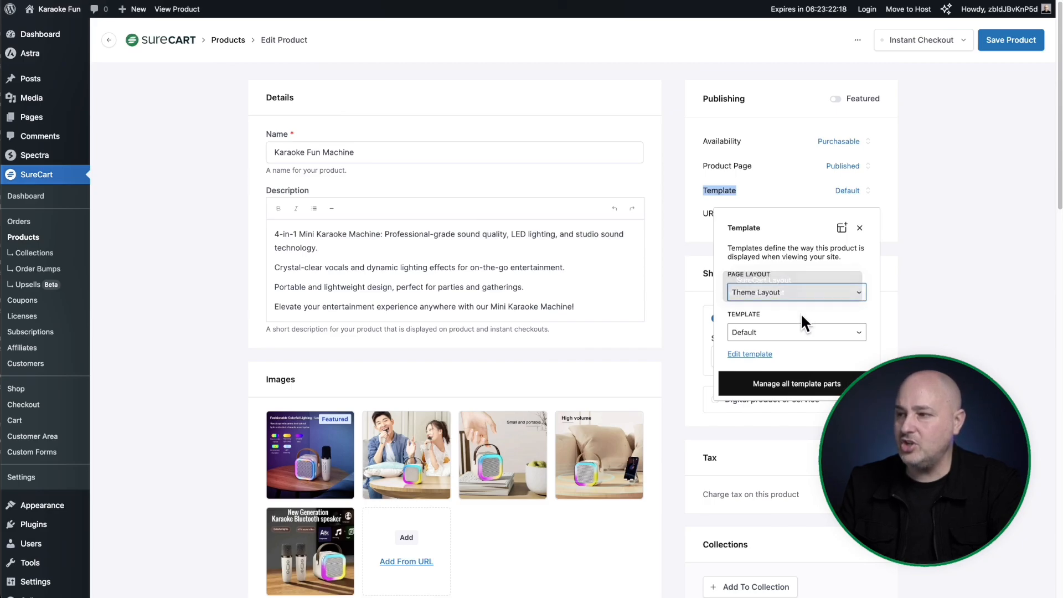
left_click(927, 264)
left_click(1004, 48)
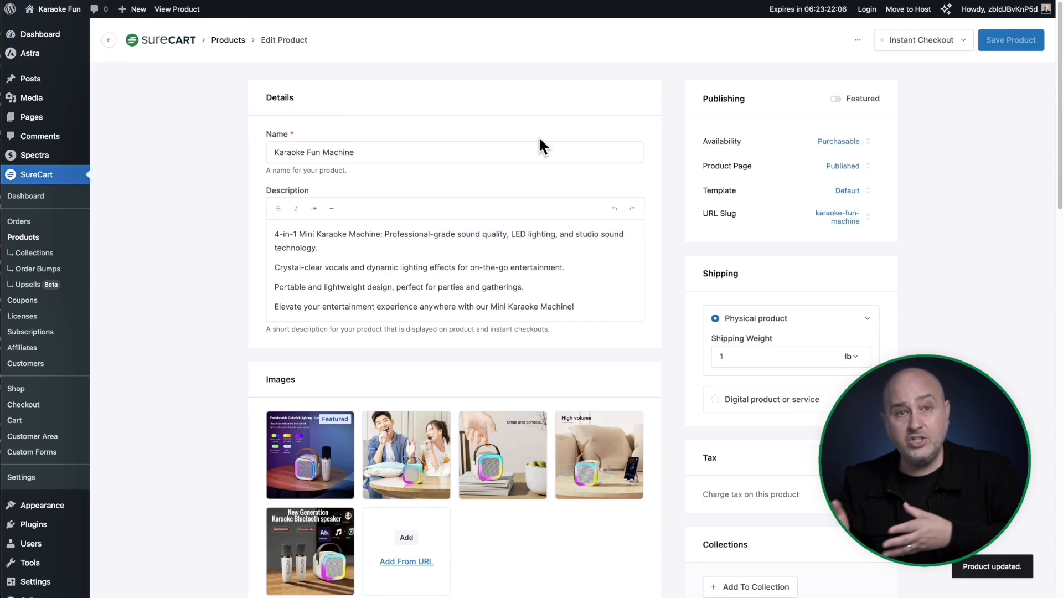
View the published product page in the theme layout and compare its page heading with the product title beside the gallery.
left_click(185, 11)
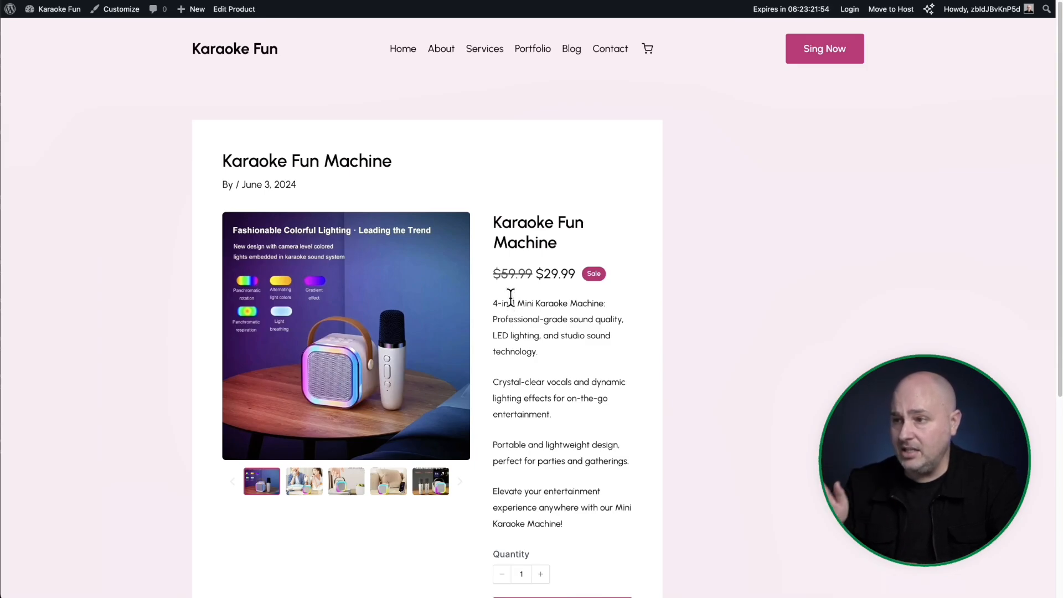
scroll(489, 185, "down", 3)
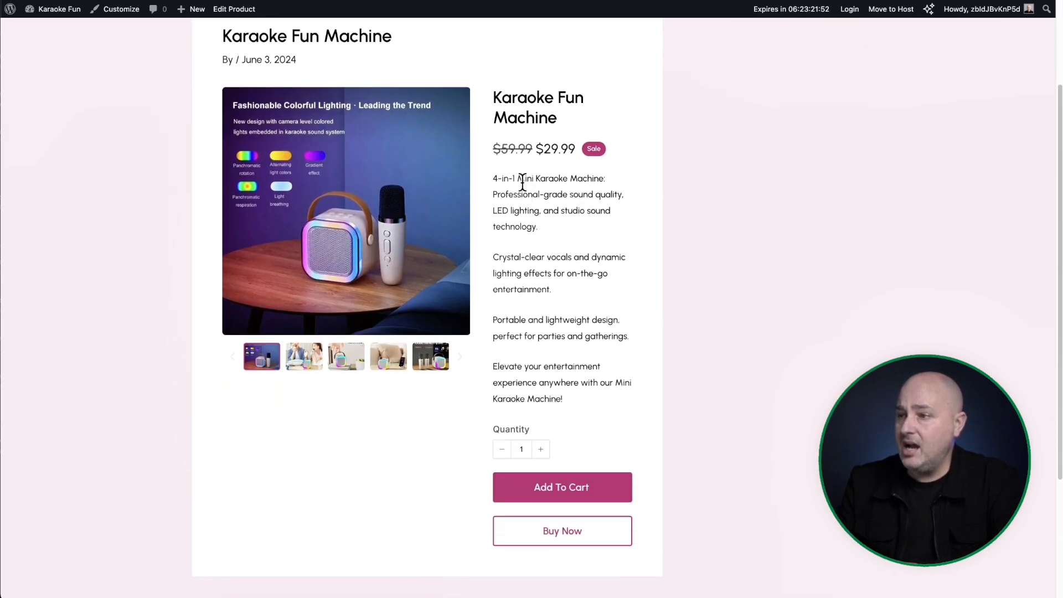
scroll(707, 233, "up", 3)
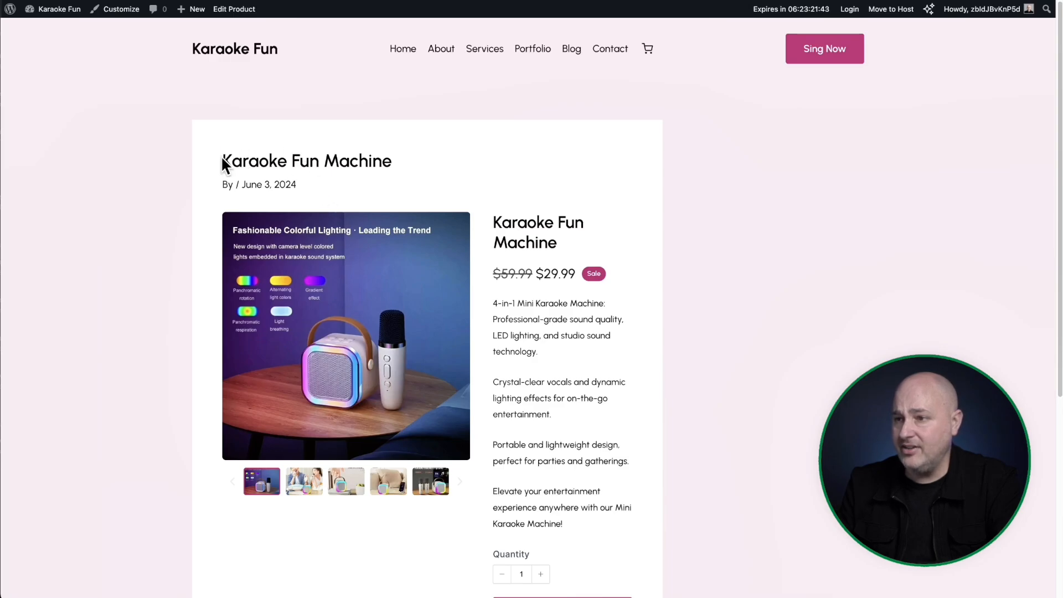
left_click_drag(222, 165, 392, 169)
left_click_drag(490, 219, 560, 256)
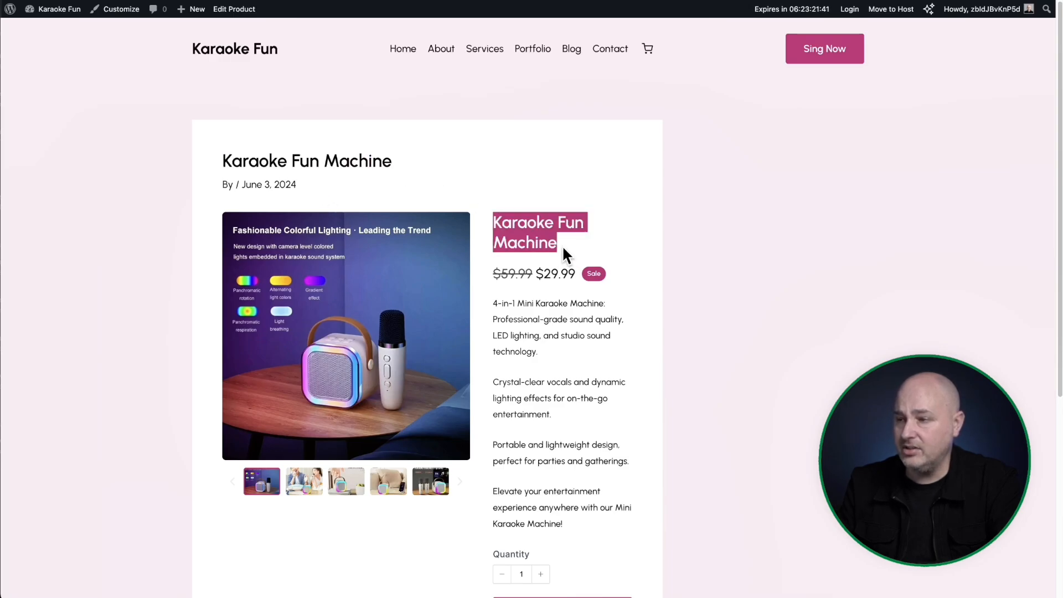
Customize the theme from the product page and turn off the SureCart Product Title Area for single SureCart products.
left_click(563, 254)
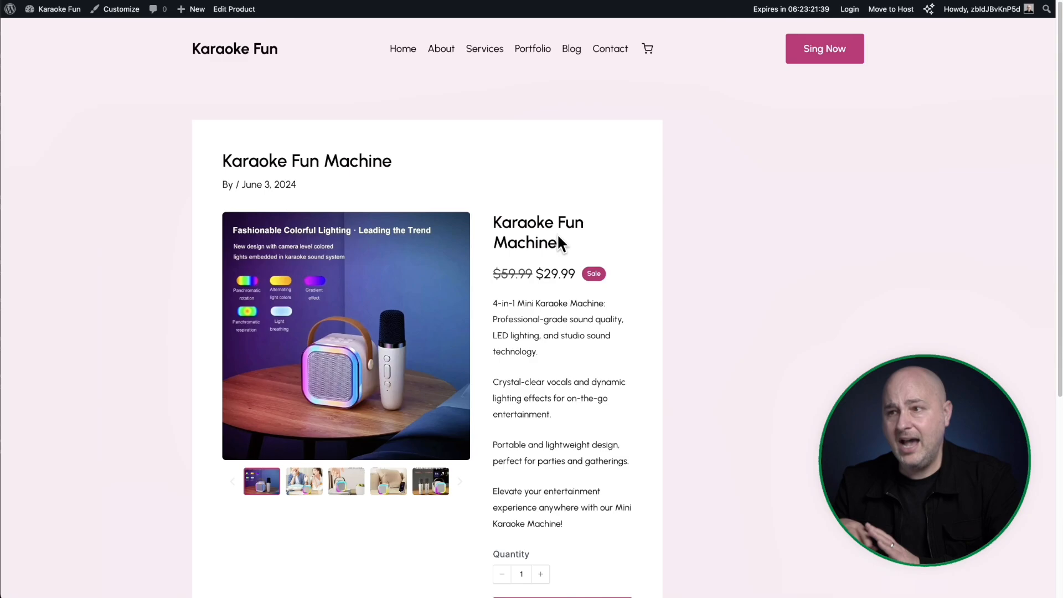
scroll(559, 237, "down", 4)
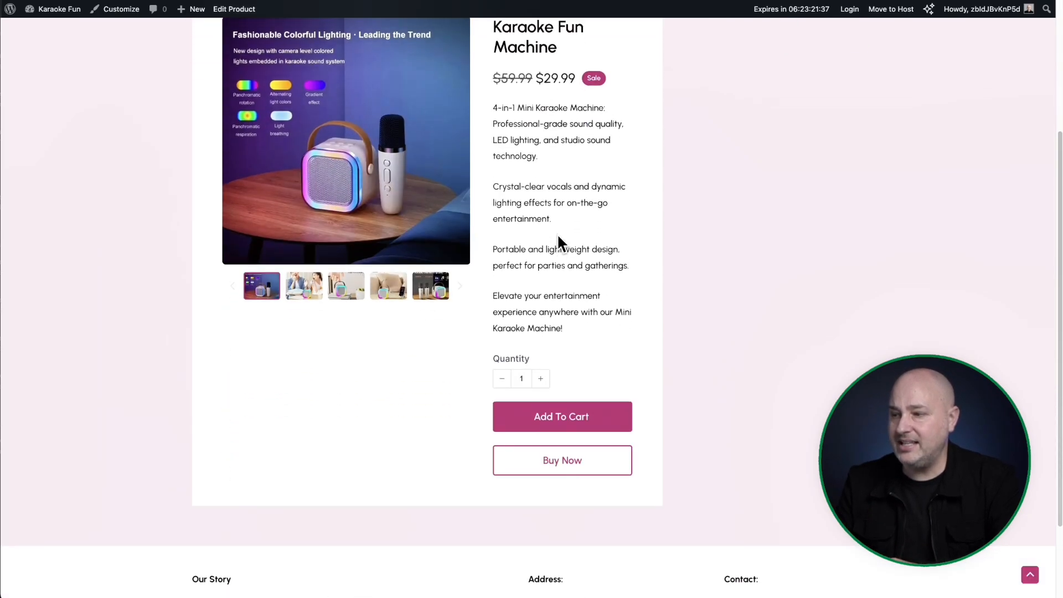
scroll(557, 234, "up", 4)
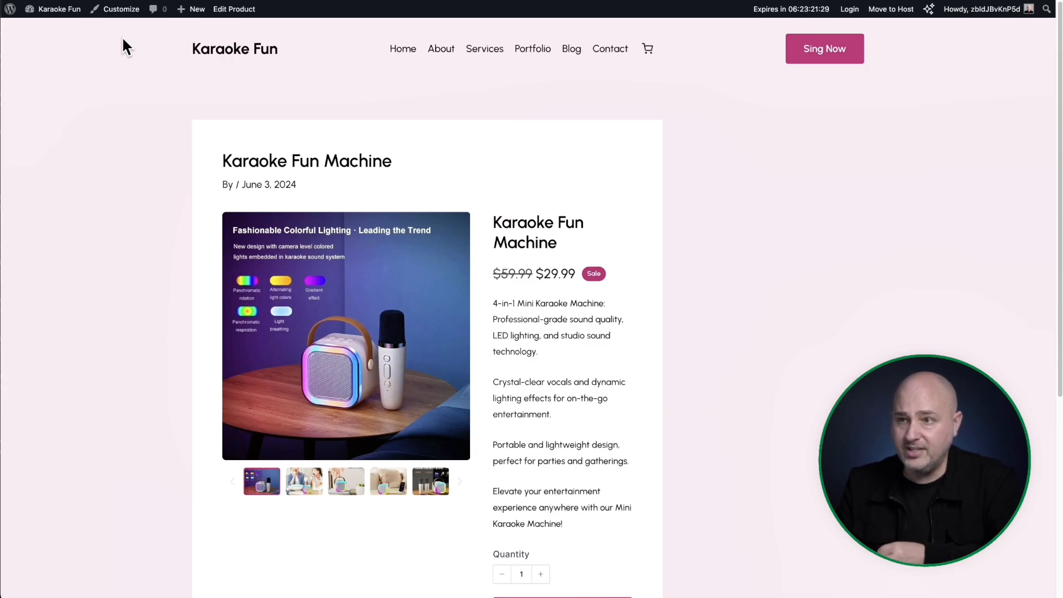
left_click(119, 10)
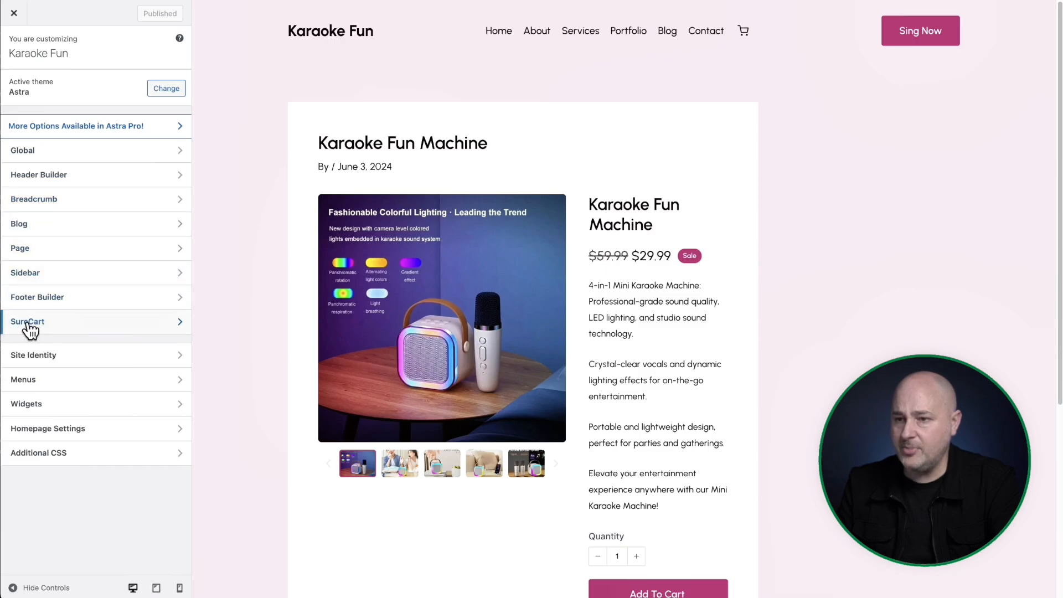
left_click(72, 324)
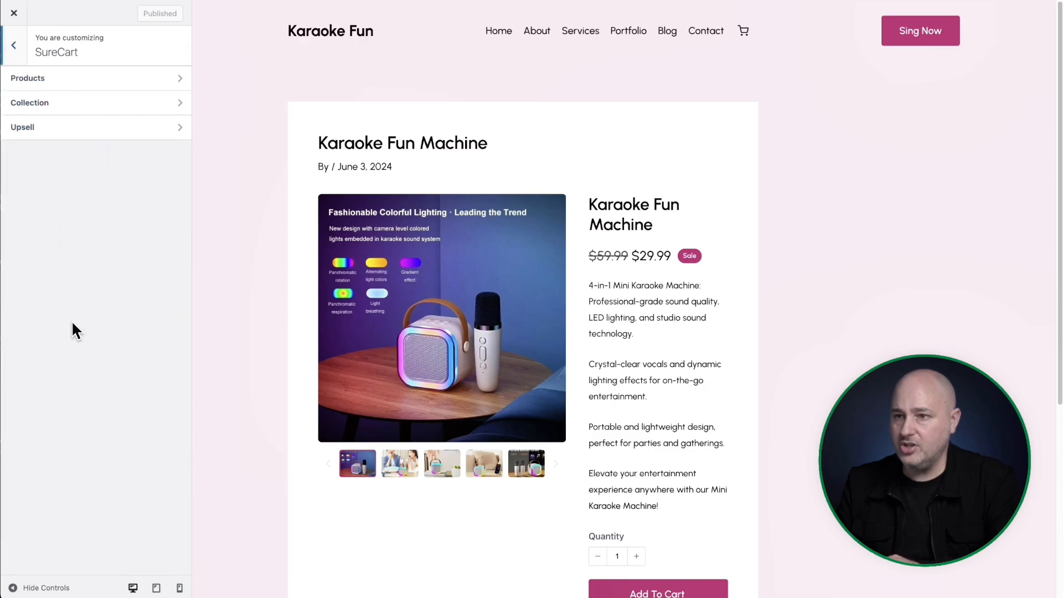
left_click(83, 87)
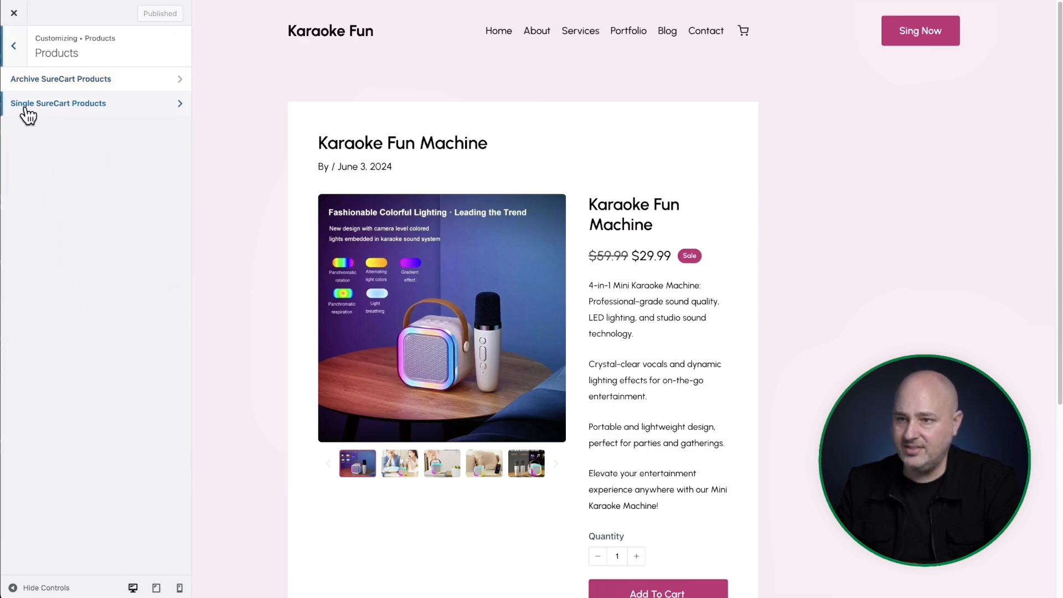
left_click(62, 105)
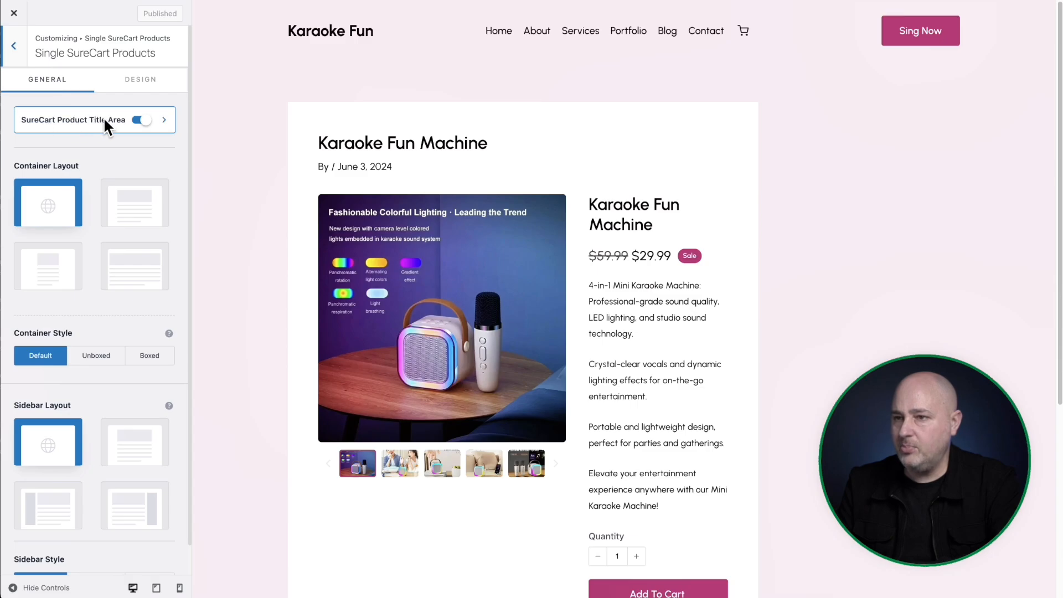
left_click(136, 122)
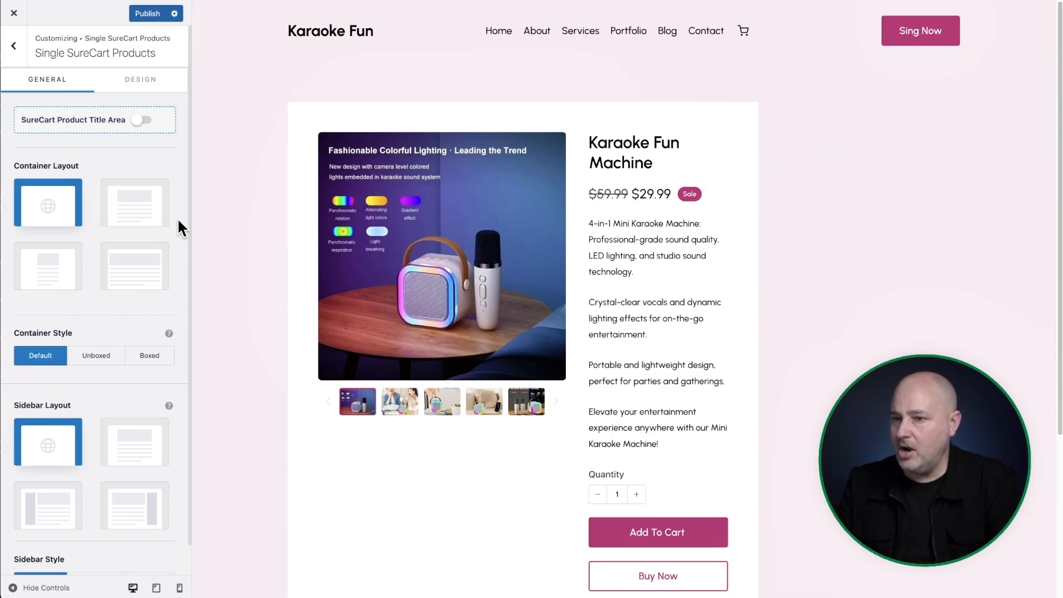
Set the single product sidebar layout to no sidebar and check the product page preview.
scroll(89, 171, "down", 2)
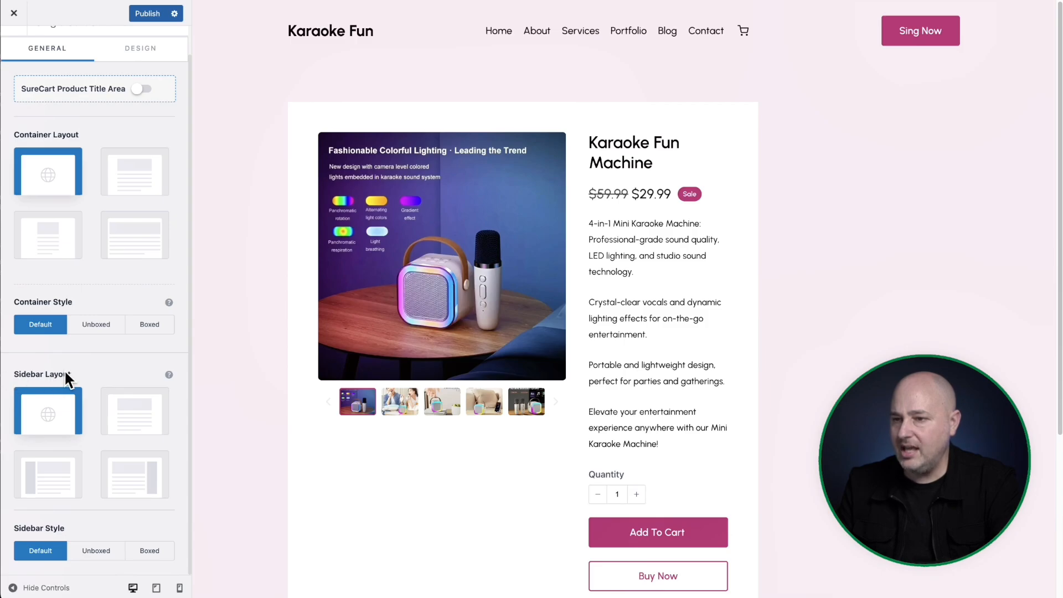
left_click(122, 409)
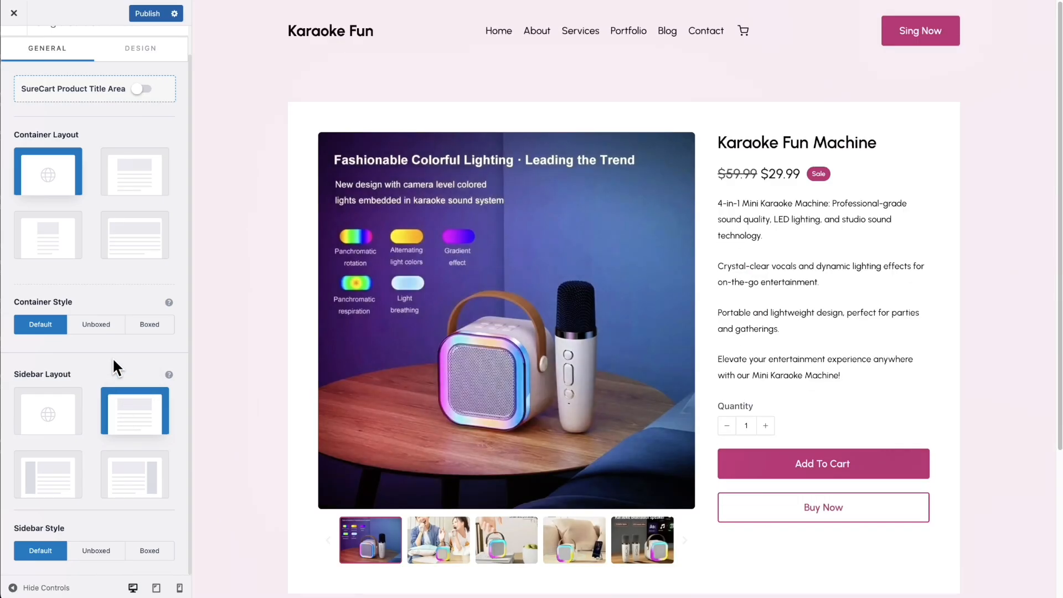
scroll(387, 281, "down", 4)
scroll(387, 282, "up", 3)
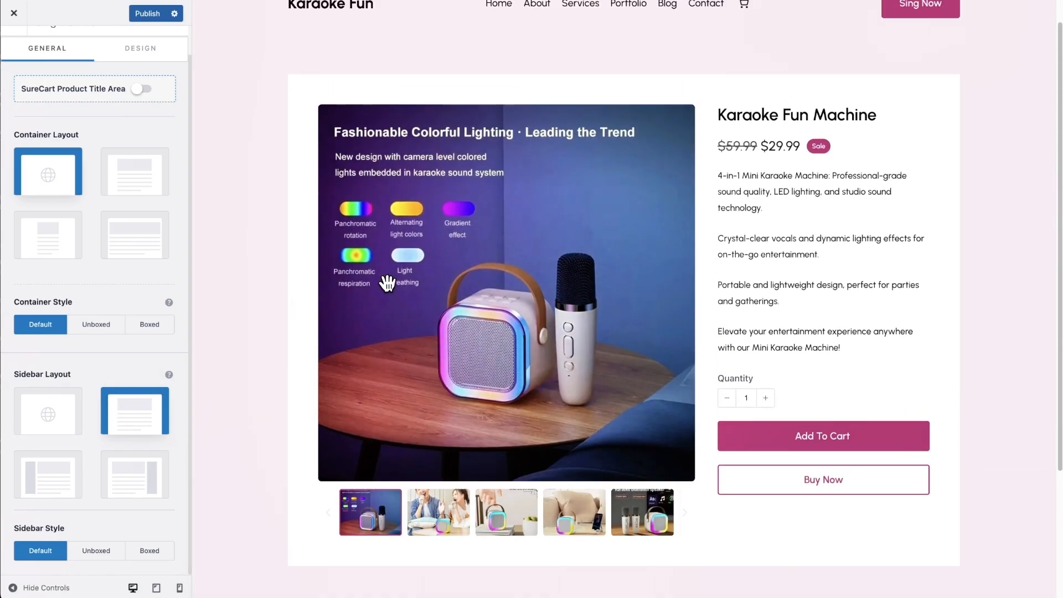
scroll(384, 282, "up", 1)
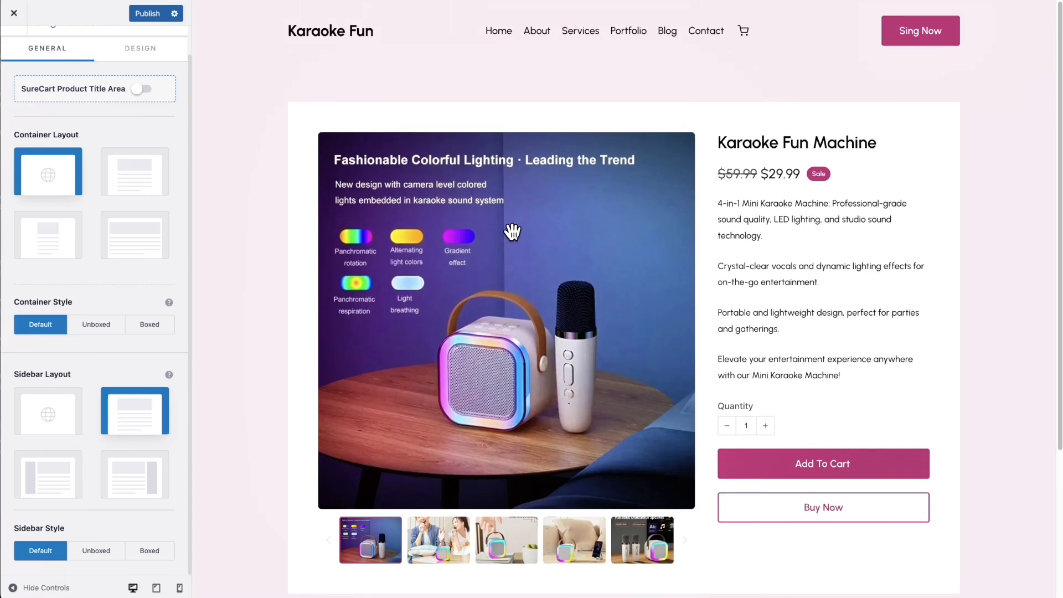
scroll(515, 229, "down", 3)
scroll(516, 229, "up", 3)
scroll(639, 204, "down", 1)
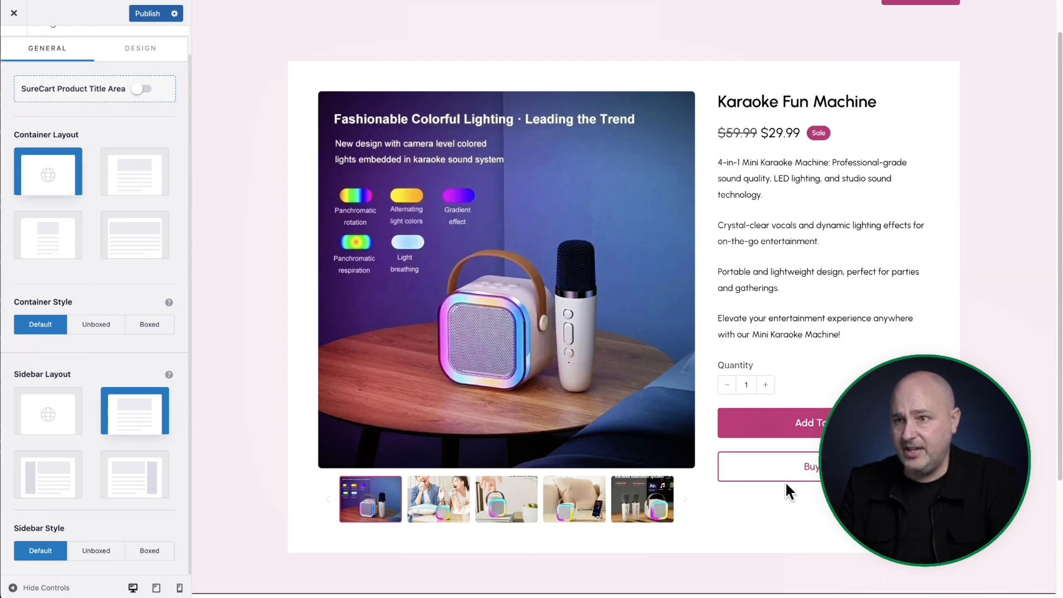
Go to the theme's global button settings and examine the primary and secondary button styles.
scroll(121, 155, "up", 1)
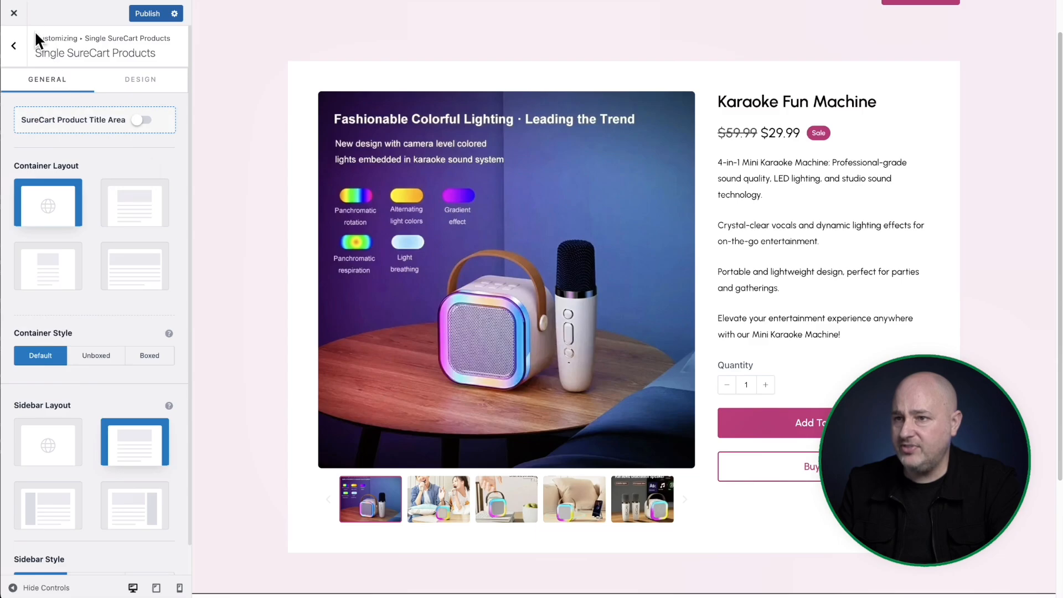
left_click(15, 46)
left_click(17, 48)
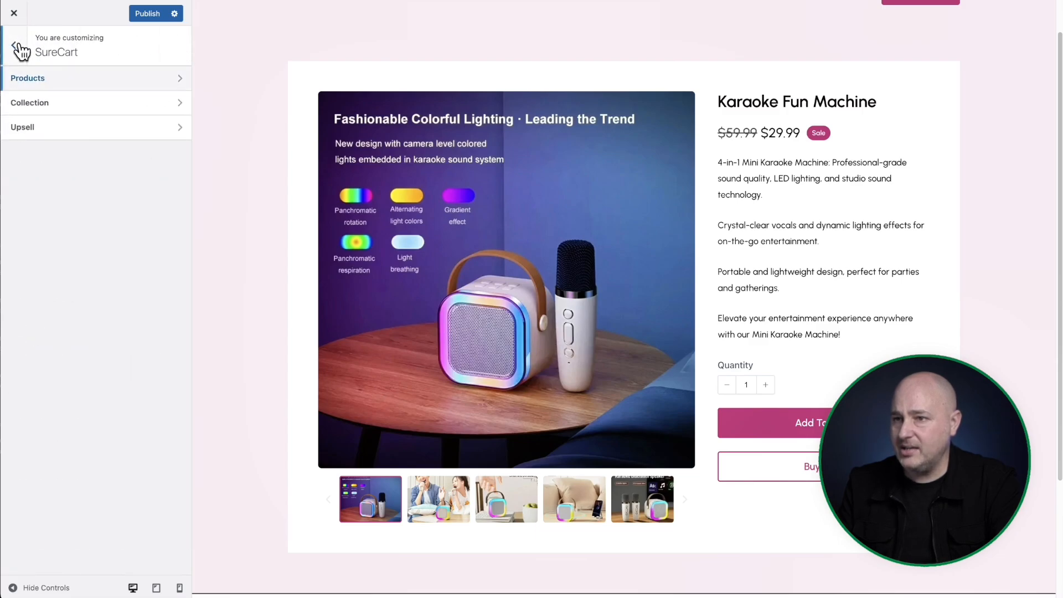
left_click(17, 46)
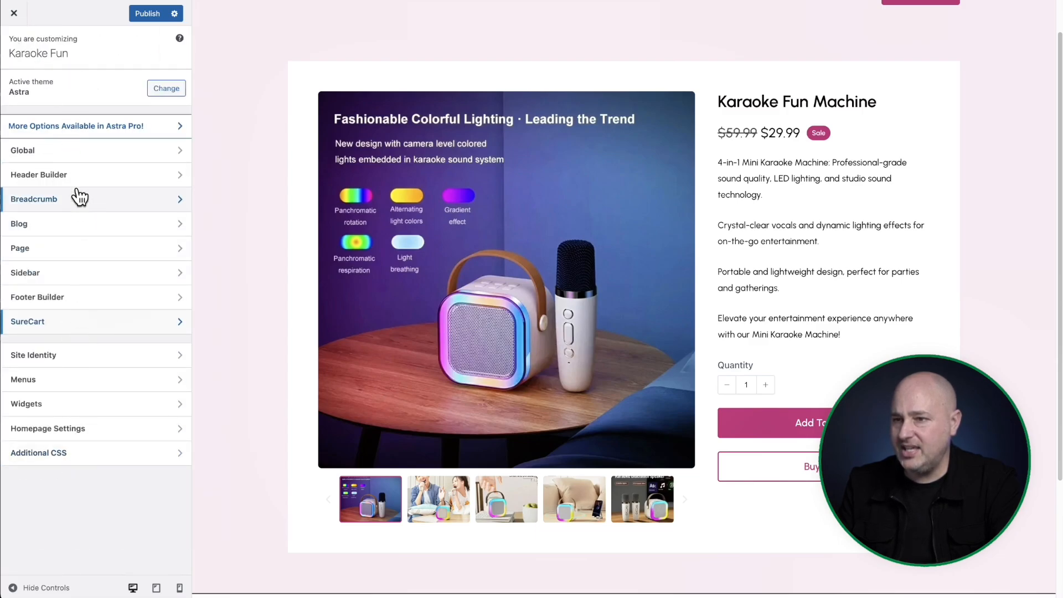
left_click(84, 163)
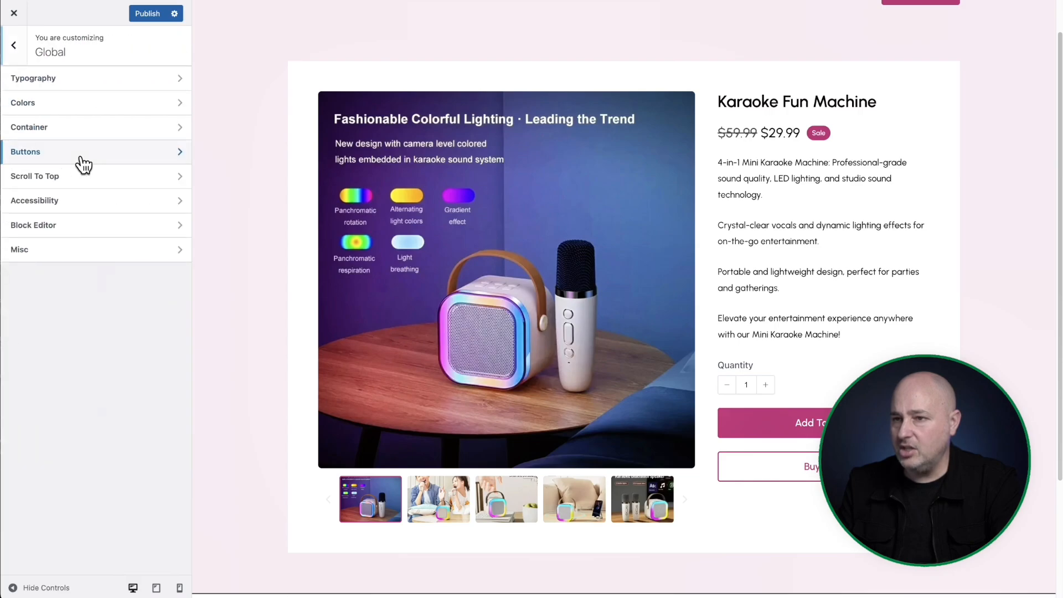
left_click(83, 164)
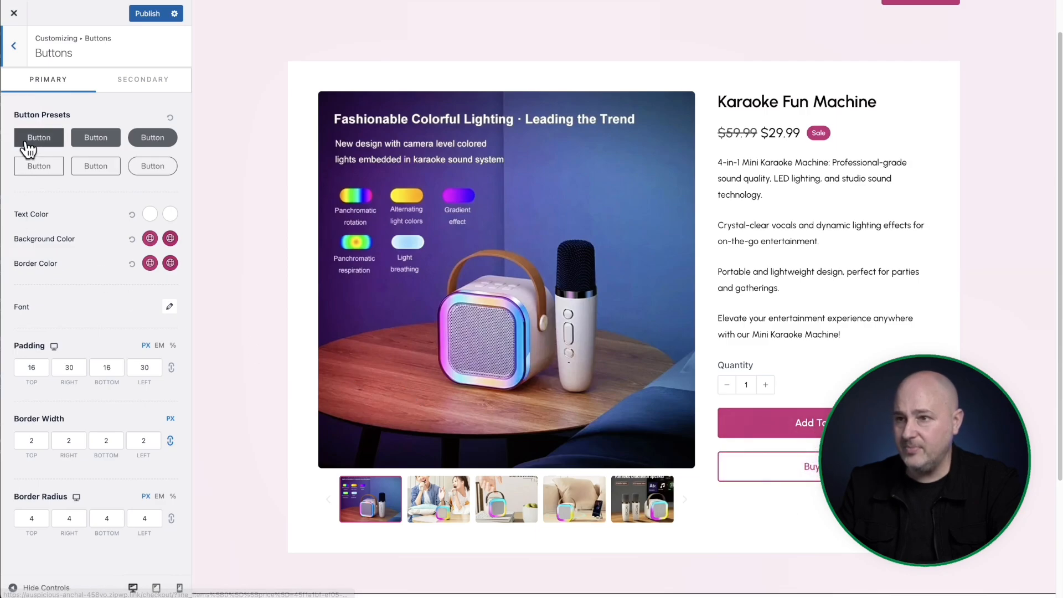
left_click(126, 80)
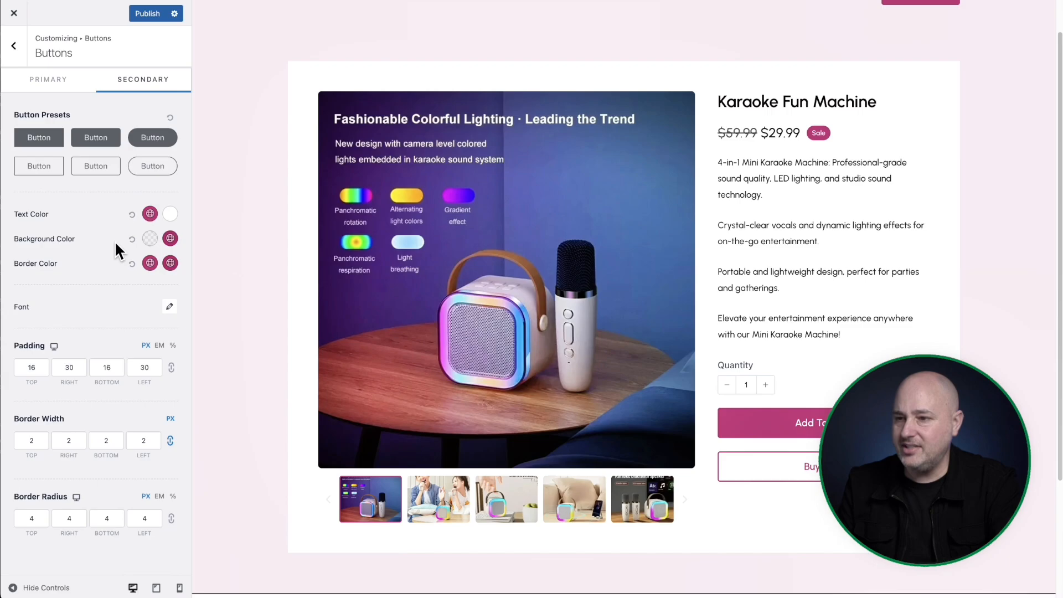
Review the live product page's layout from the header and gallery through to the footer.
scroll(593, 296, "down", 3)
scroll(593, 296, "up", 4)
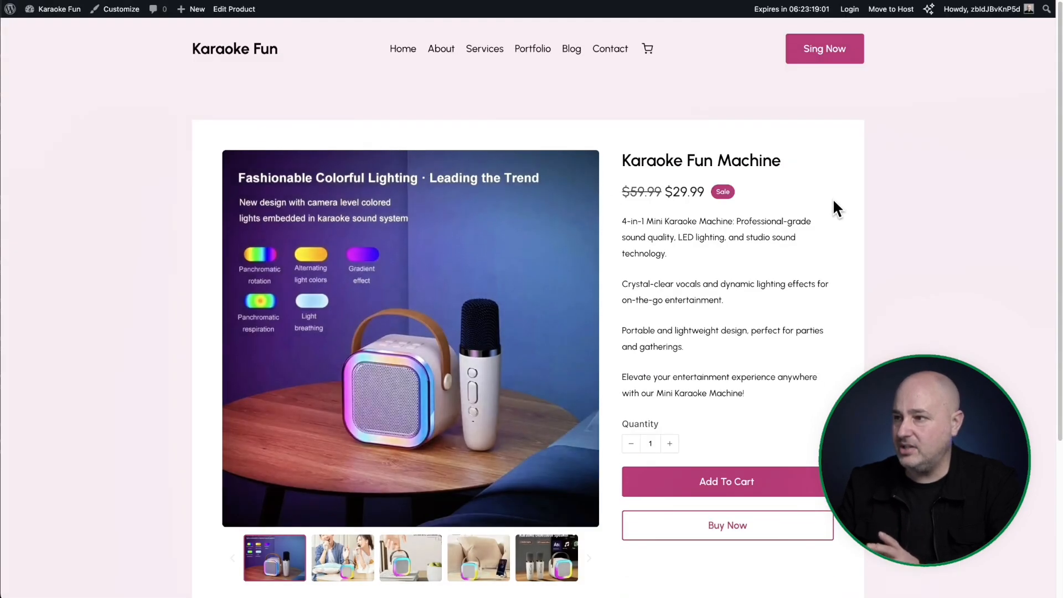
scroll(886, 200, "down", 3)
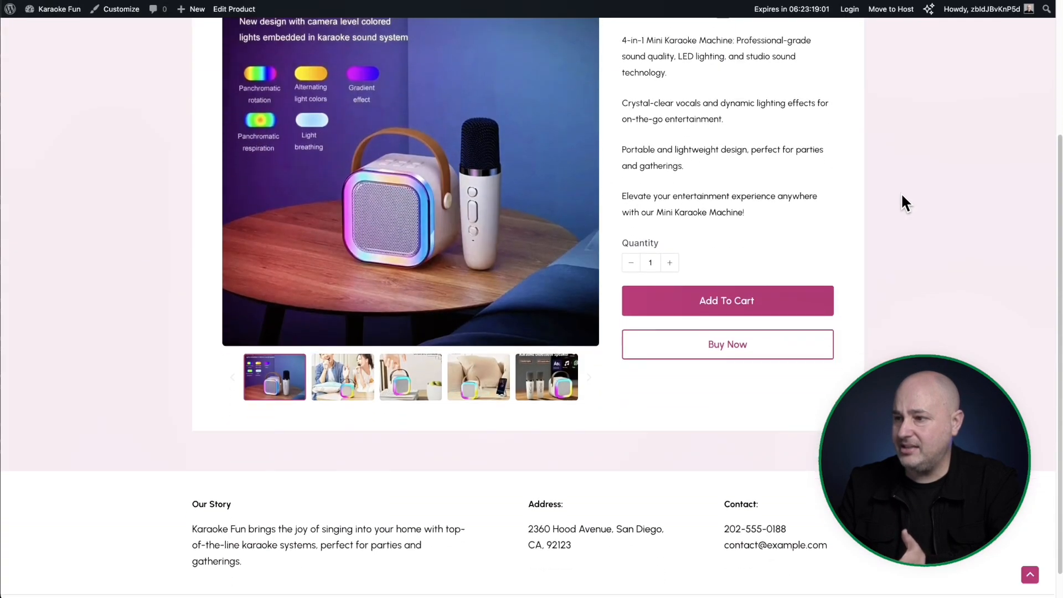
scroll(902, 196, "up", 5)
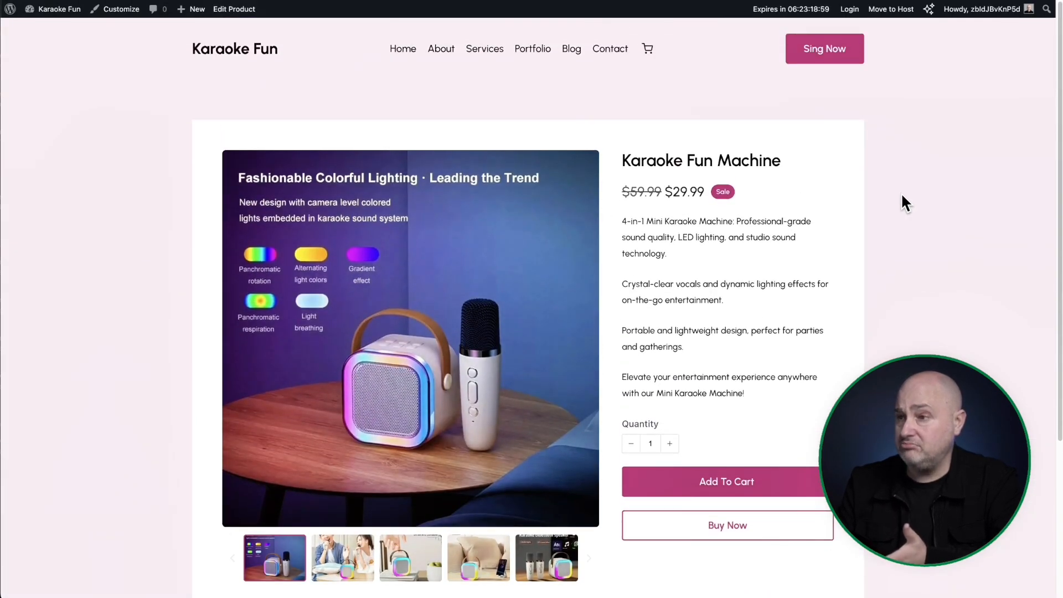
scroll(902, 195, "down", 3)
scroll(902, 196, "up", 3)
scroll(902, 194, "up", 1)
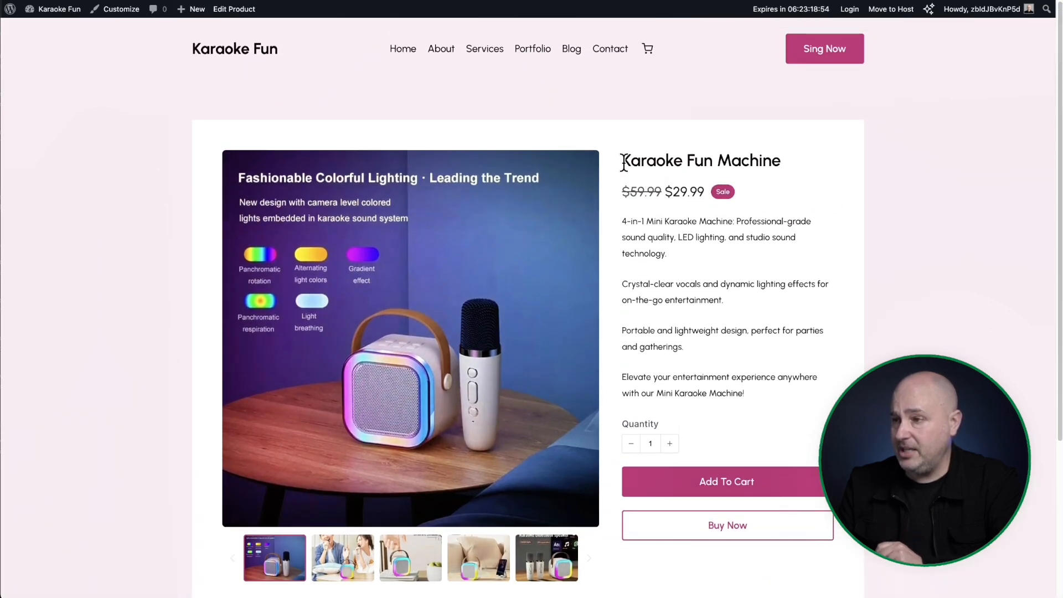
scroll(620, 169, "down", 2)
scroll(620, 166, "up", 1)
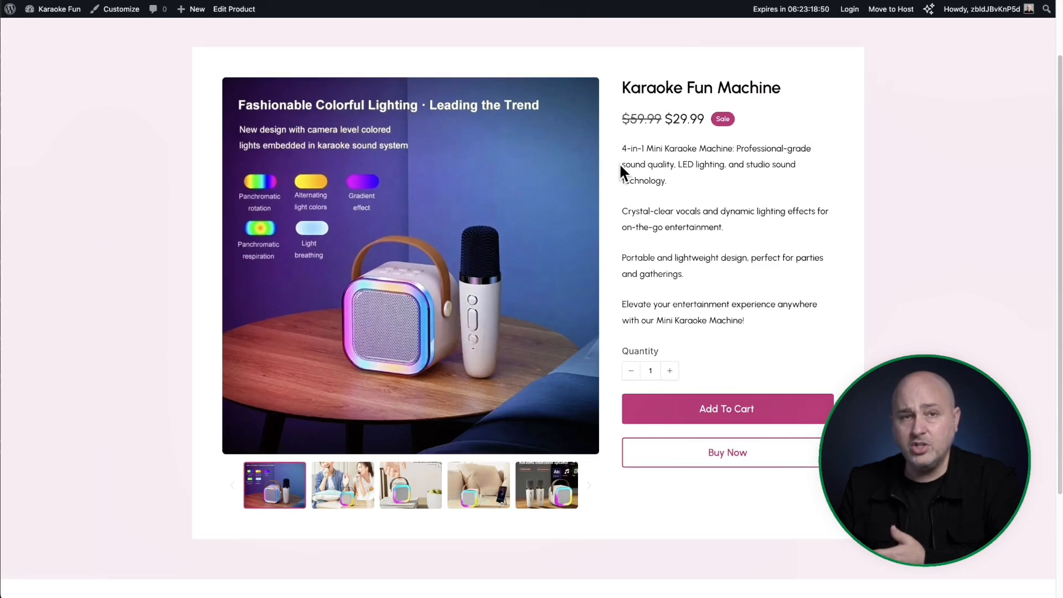
scroll(619, 163, "up", 3)
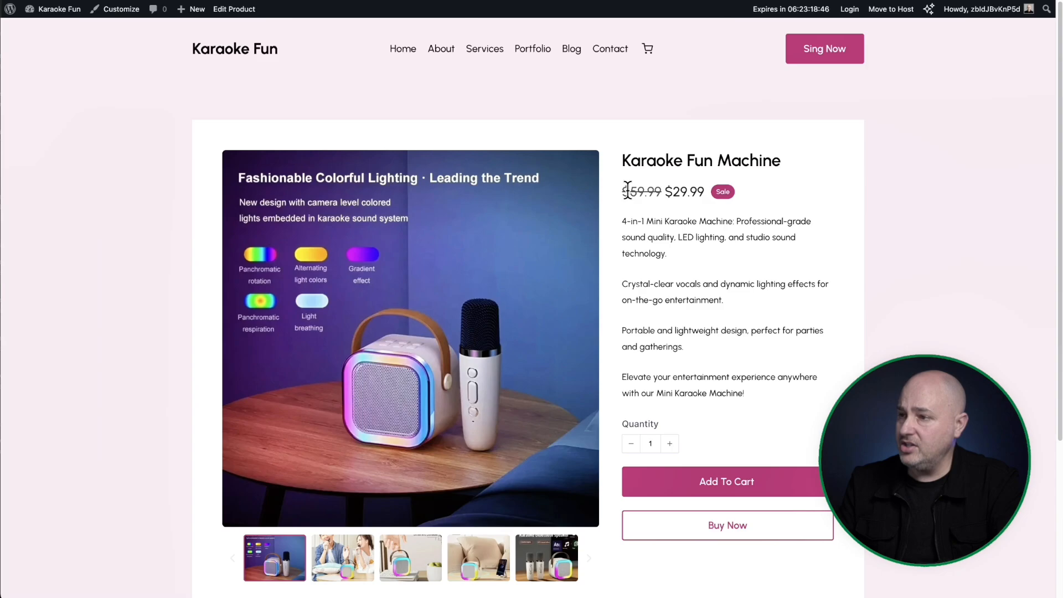
Highlight the sale pricing on the live product page, then check the description, quantity and purchase buttons.
left_click_drag(623, 189, 746, 187)
left_click(716, 228)
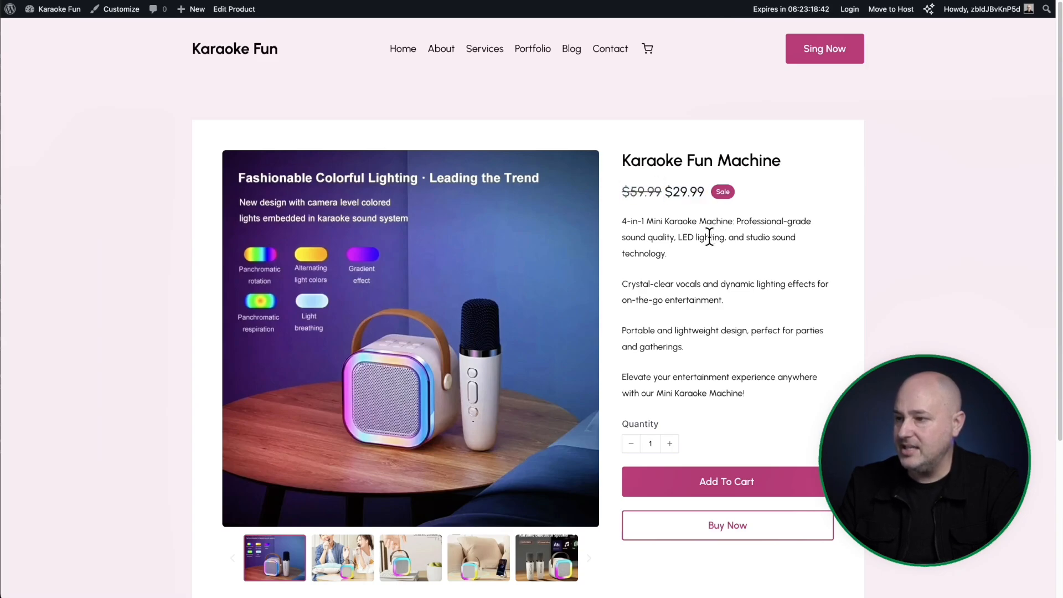
scroll(719, 239, "down", 3)
scroll(692, 233, "up", 3)
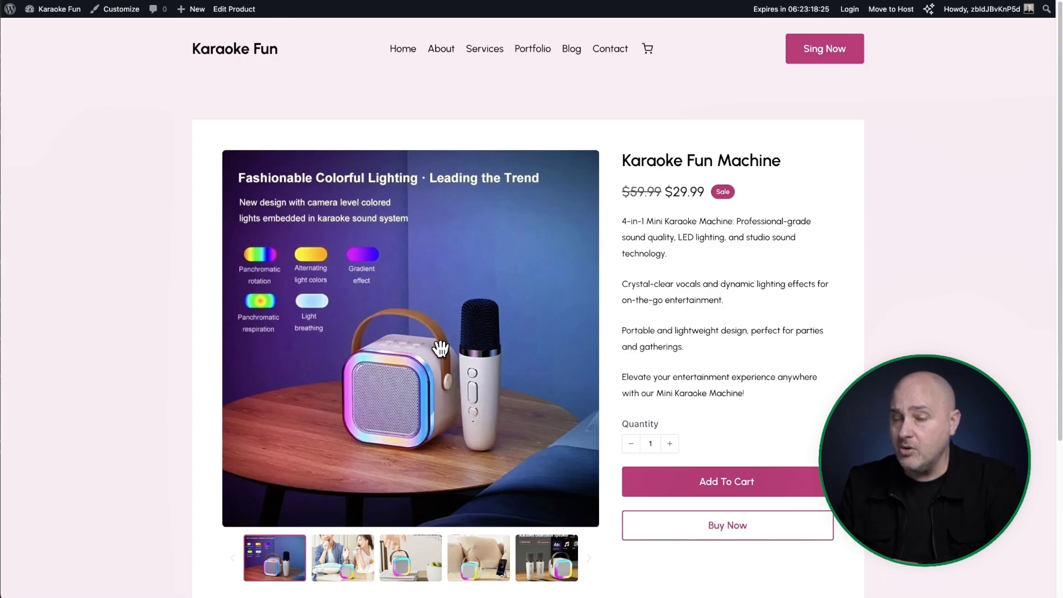
Return to editing the product and examine the choices offered for its template.
left_click(235, 9)
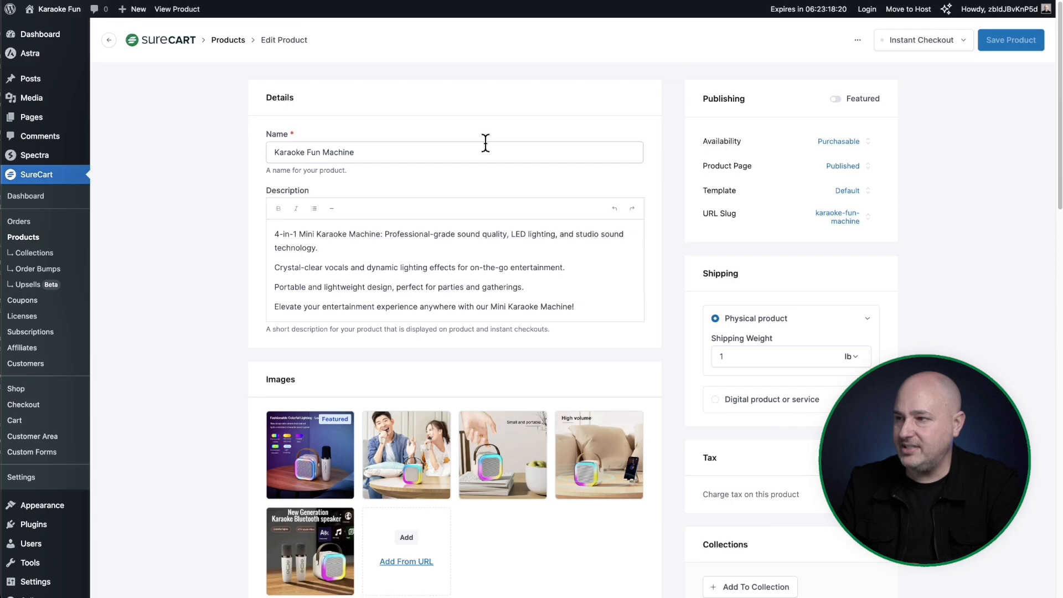
left_click(846, 194)
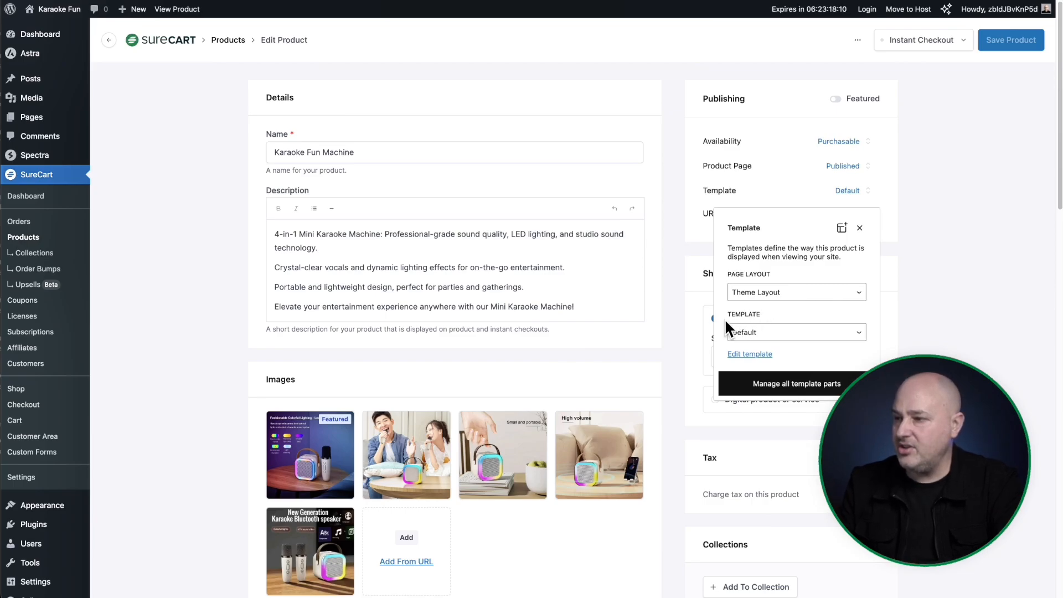
left_click(831, 338)
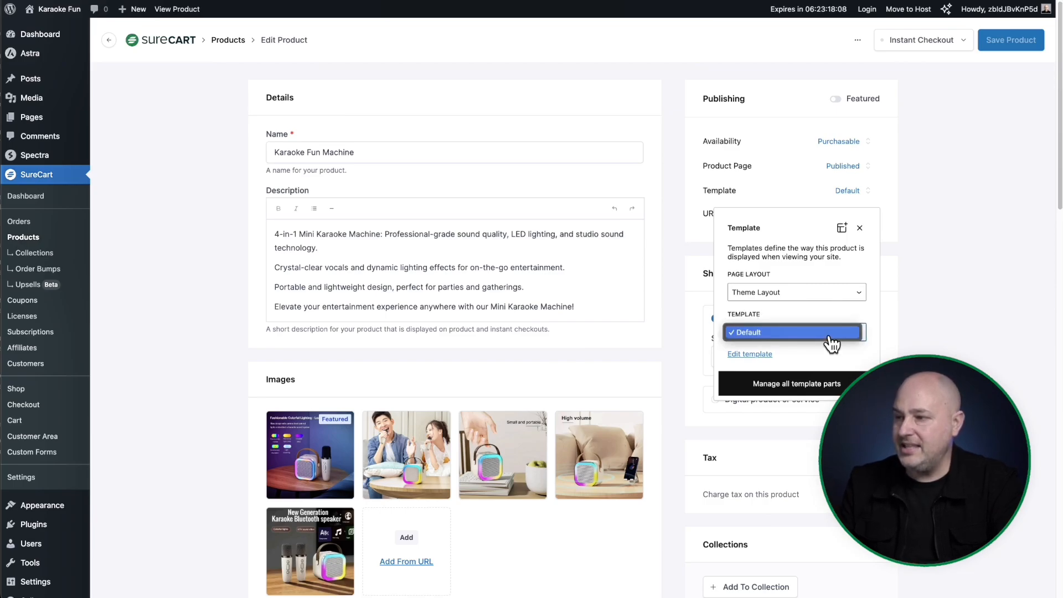
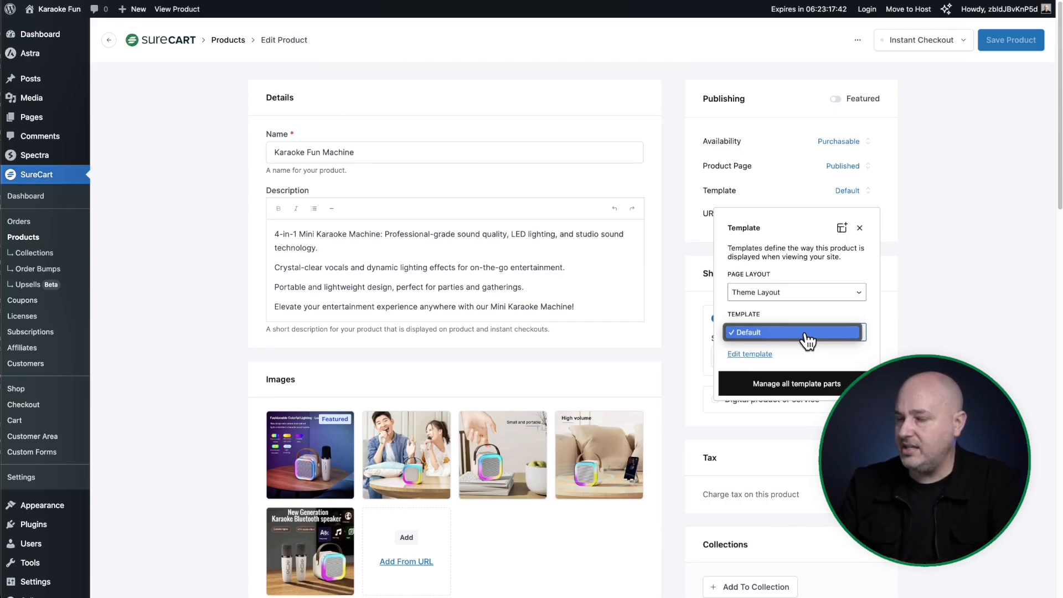
left_click(812, 335)
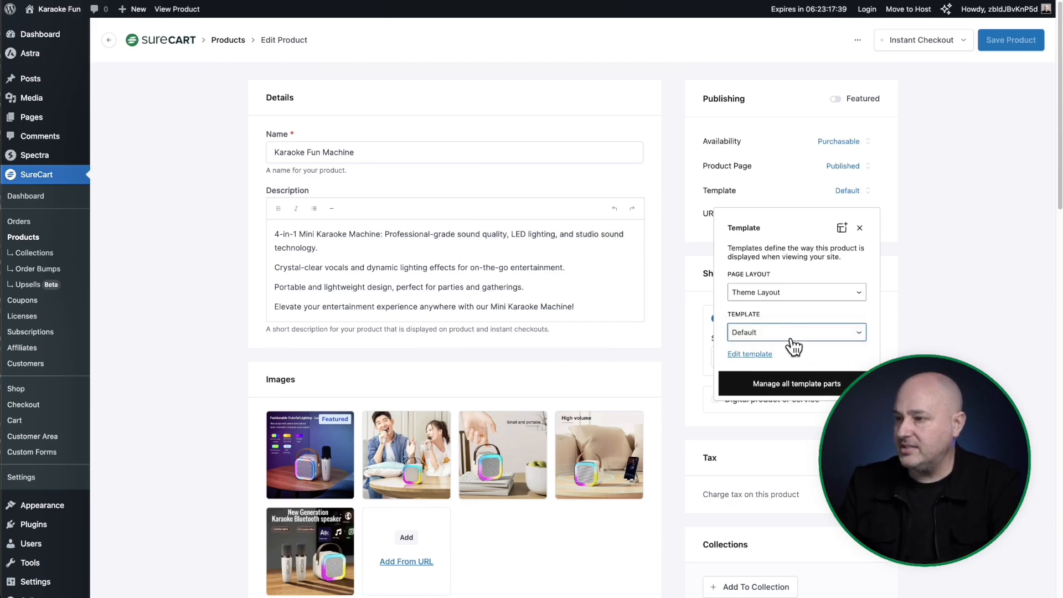
left_click(786, 334)
left_click(785, 335)
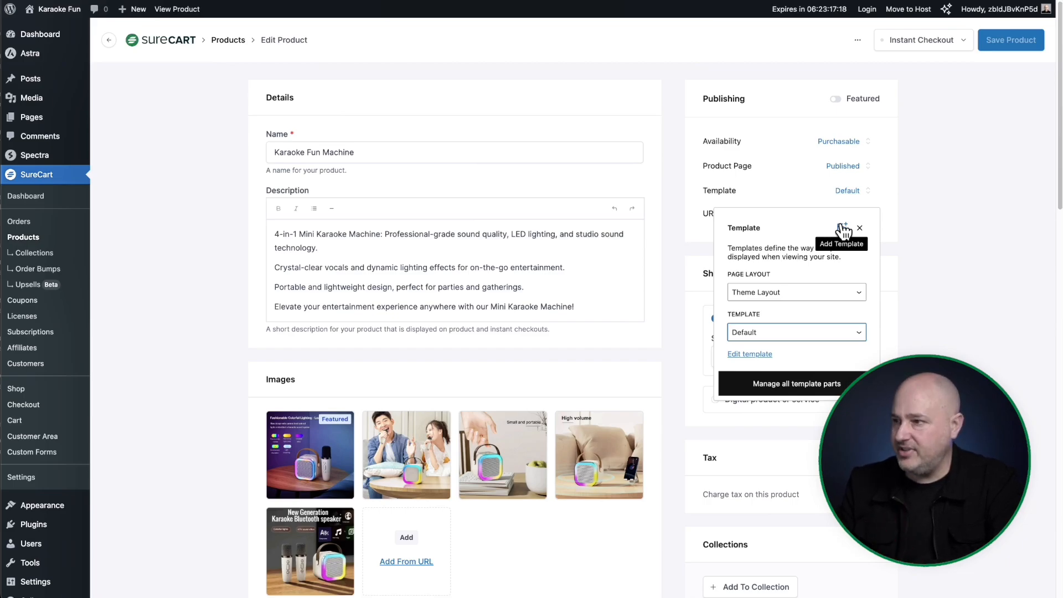
left_click(842, 228)
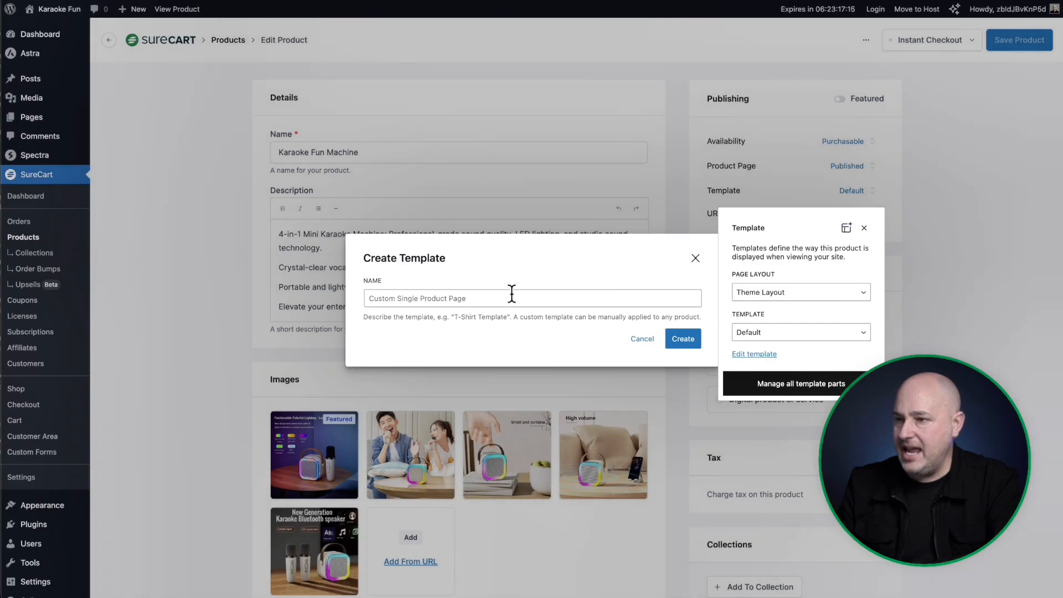
left_click(467, 301)
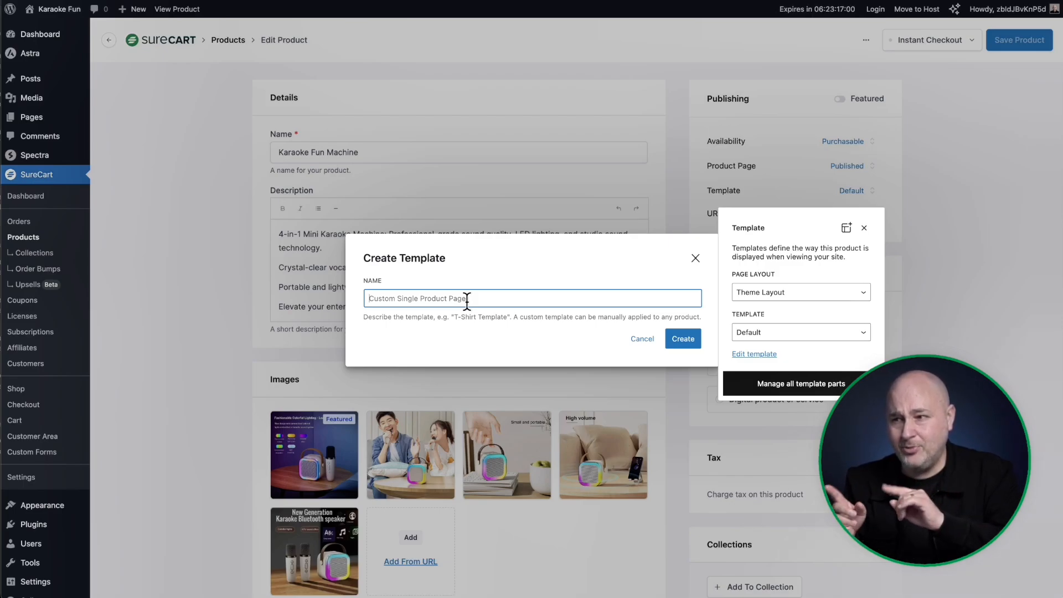
left_click(695, 258)
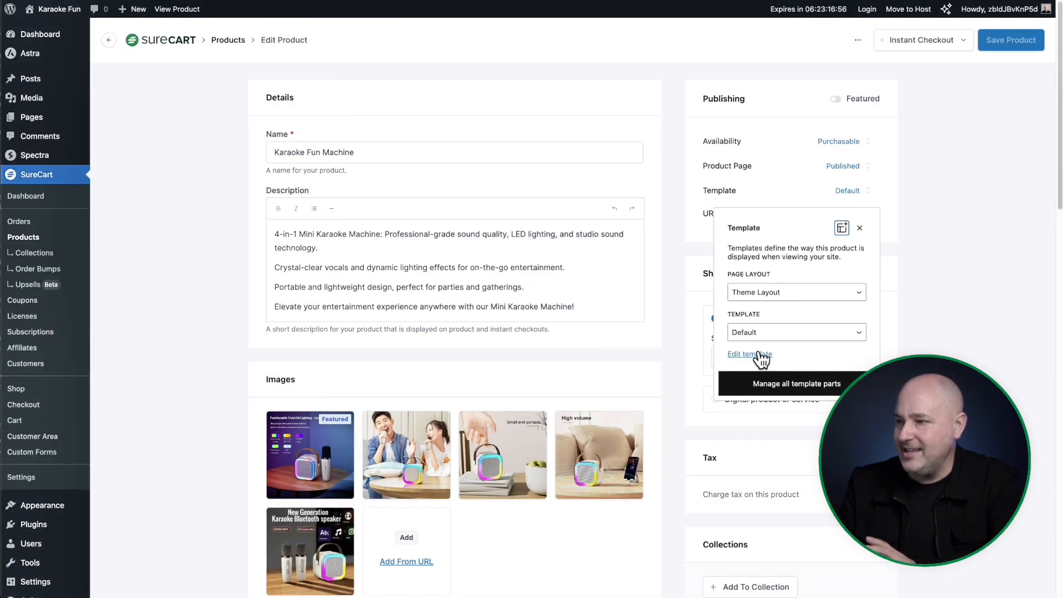
Keep the Default product template, open it for editing and dismiss the site editor's welcome guide.
left_click(786, 340)
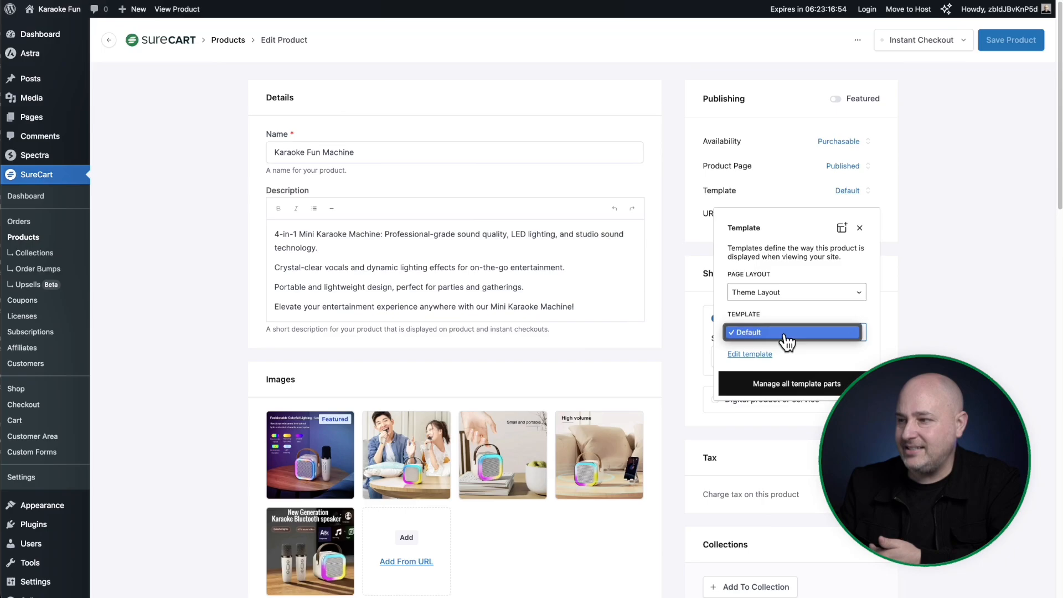
left_click(786, 339)
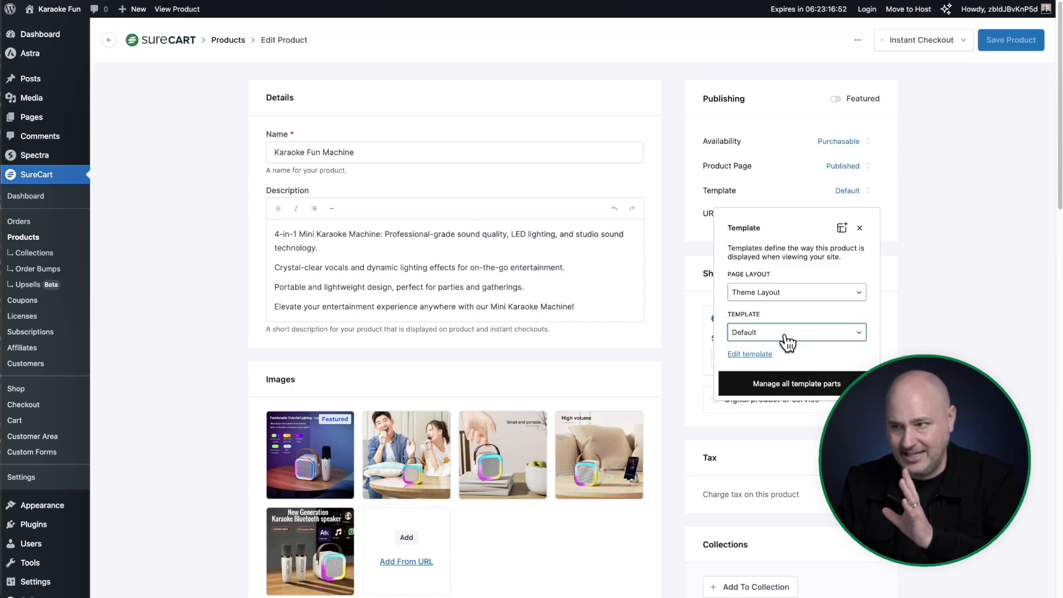
left_click(786, 340)
left_click(784, 339)
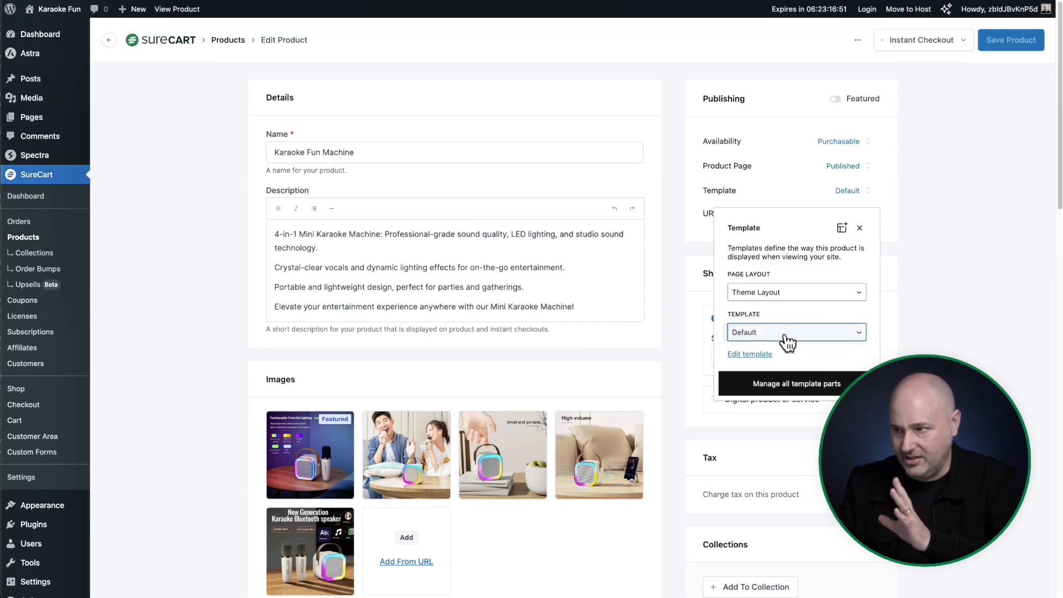
left_click(755, 355)
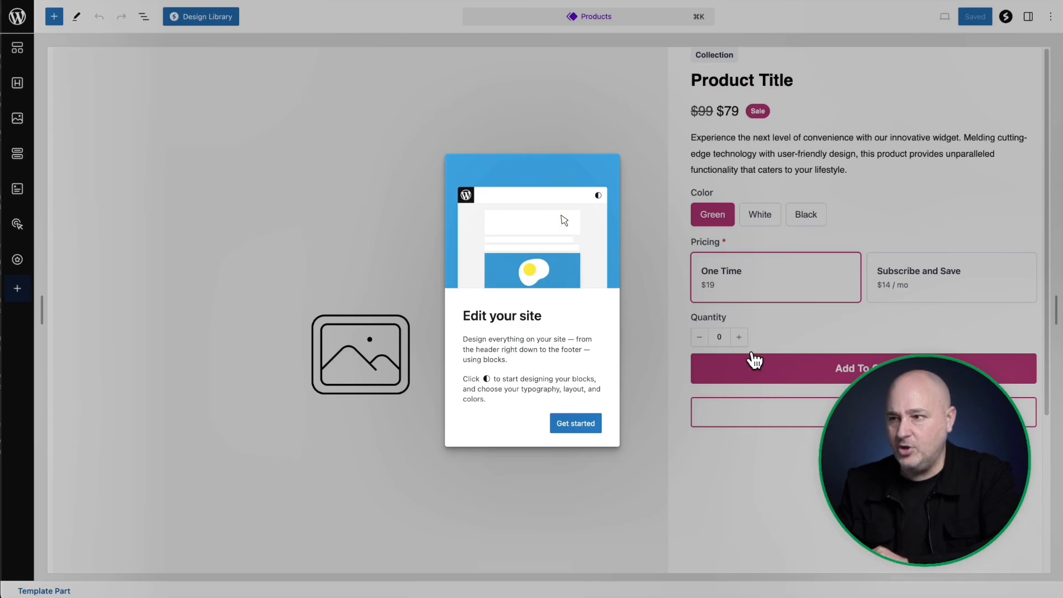
left_click(576, 424)
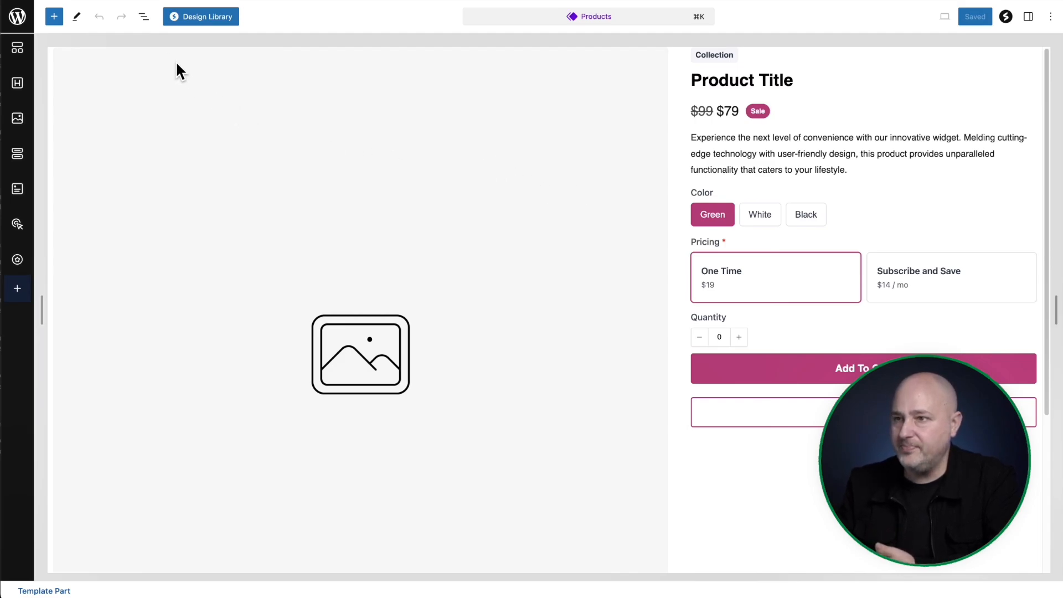
Show the template's block structure and expand SureCart Columns and both of its columns to examine the nested product blocks.
left_click(145, 19)
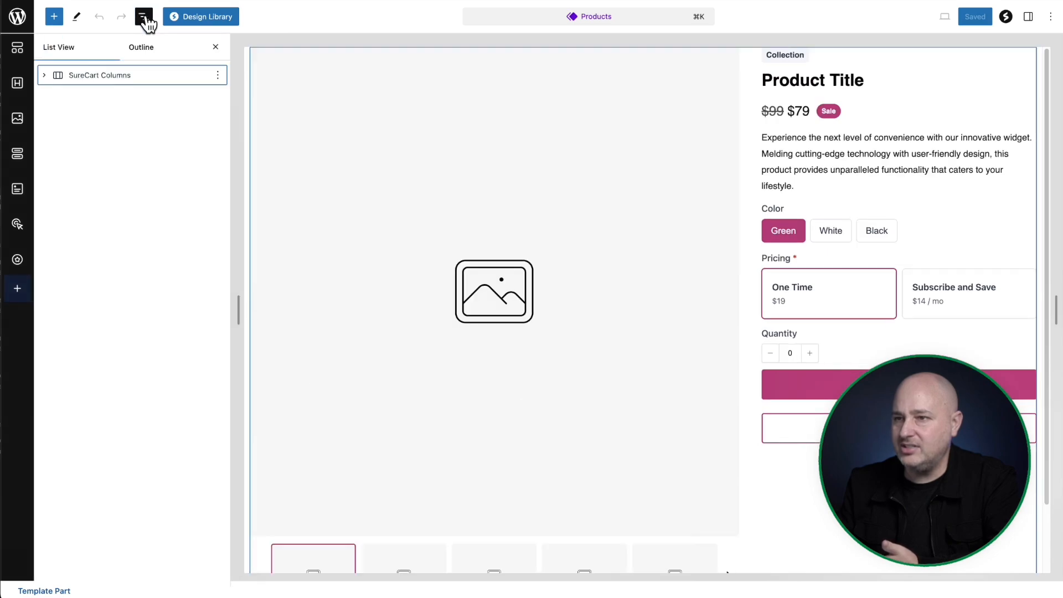
left_click(44, 75)
left_click(58, 115)
left_click(58, 96)
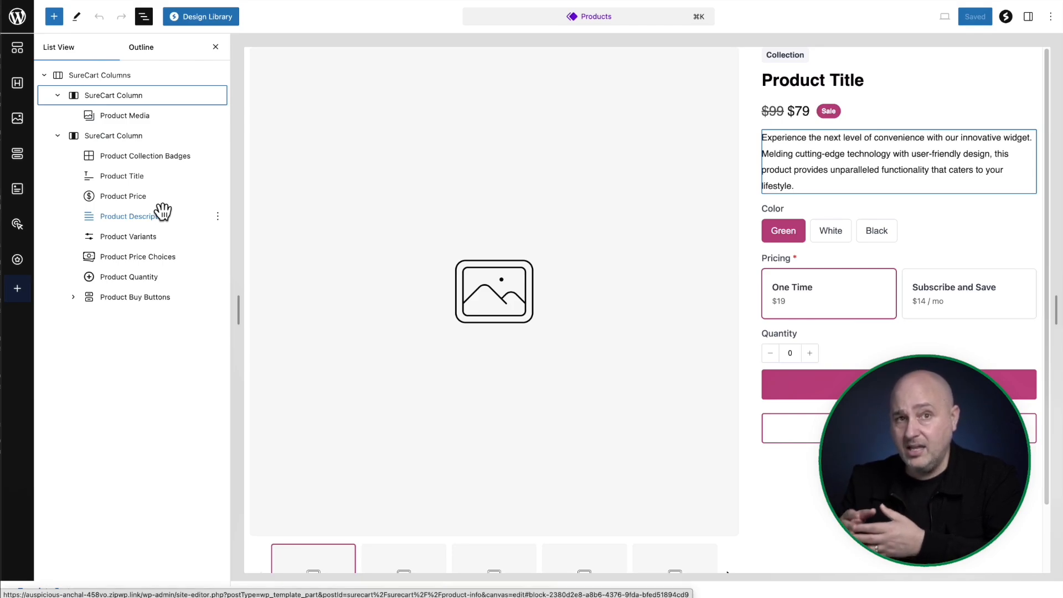
Show the block settings and review those of the Product Title and the Buy Now button's out-of-stock and unavailable labels.
left_click(1028, 18)
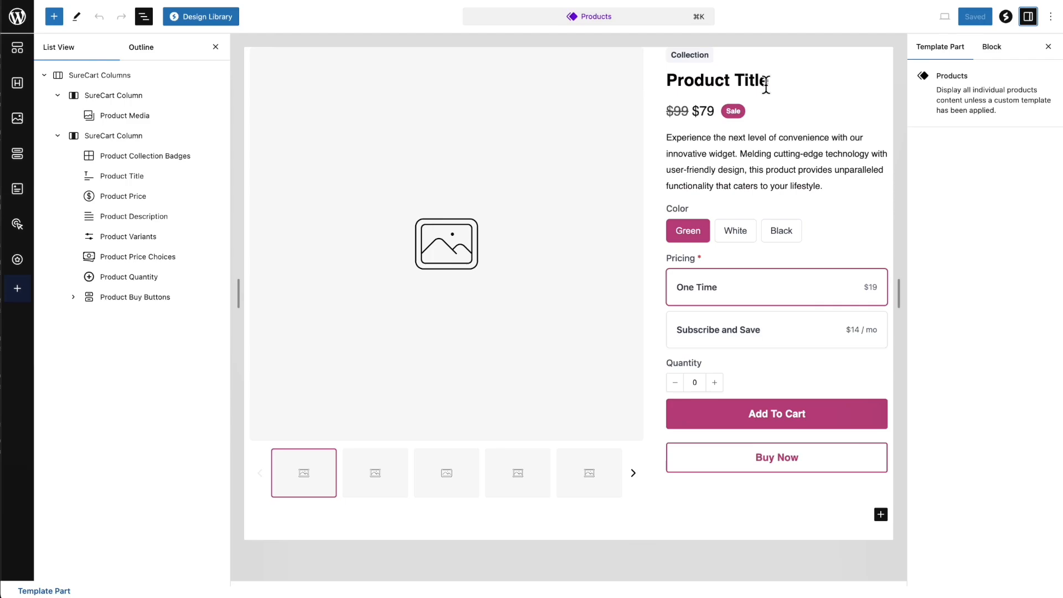
left_click(735, 79)
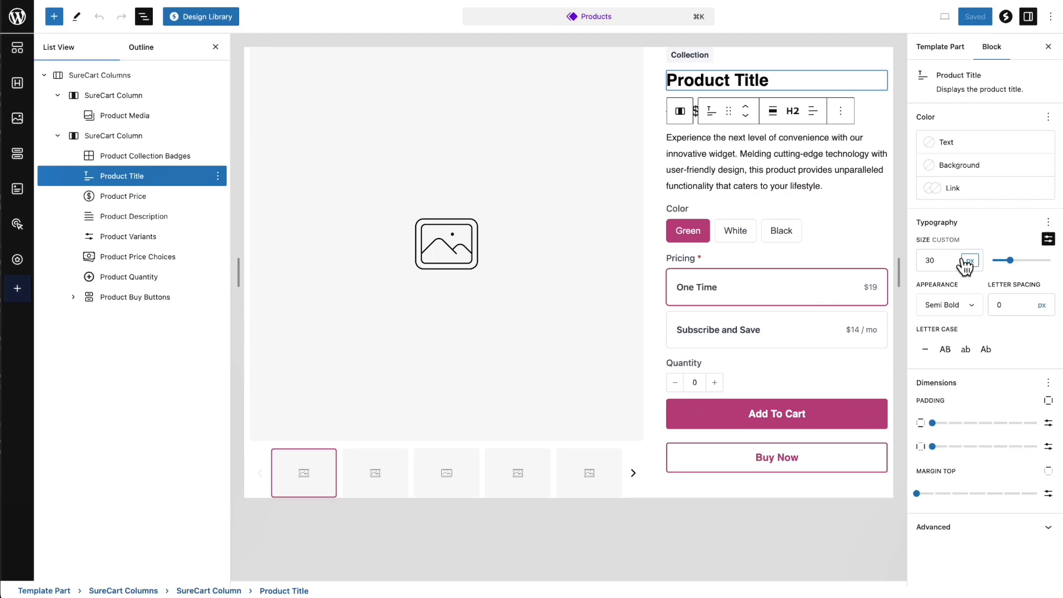
left_click(813, 455)
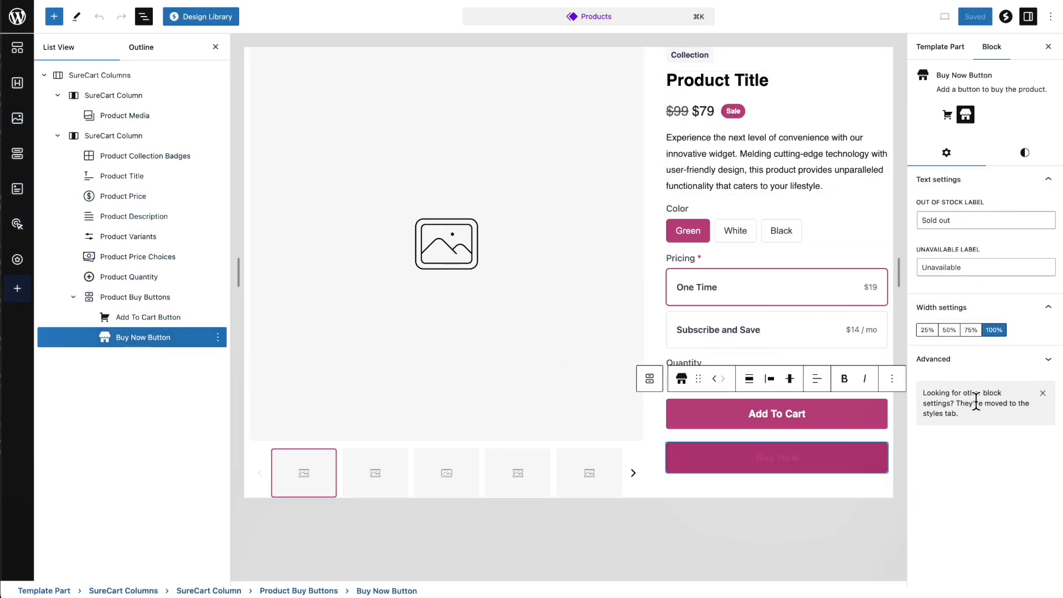
left_click(965, 216)
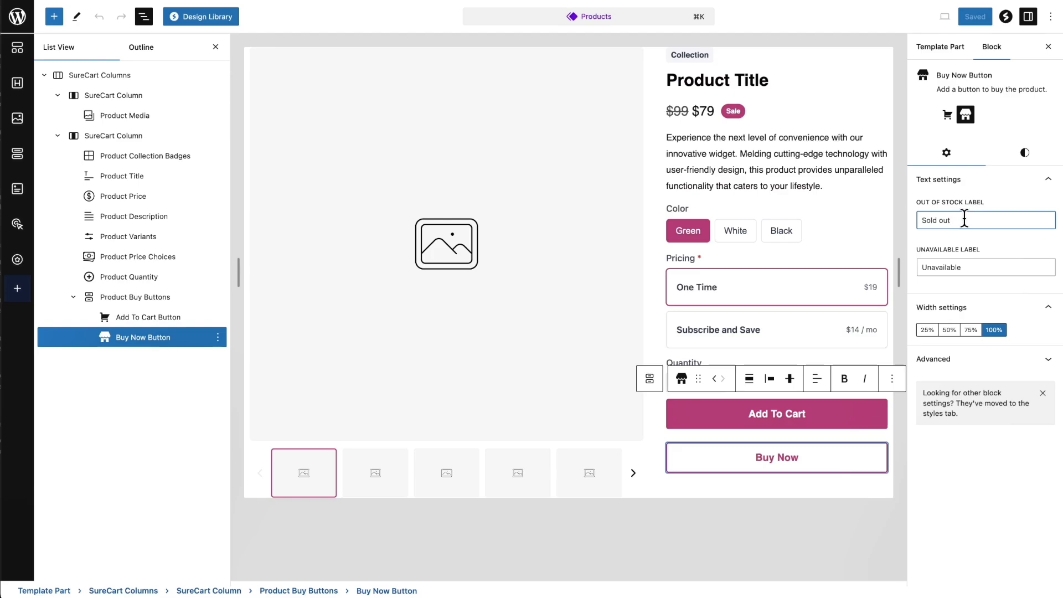
left_click(974, 267)
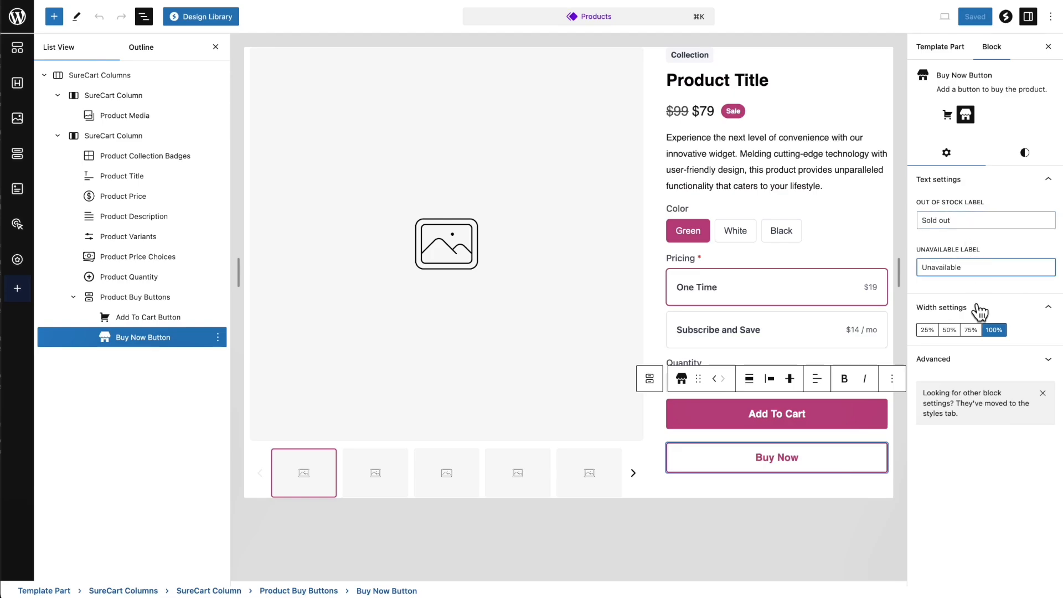
Try the Buy Now button at 50% width and return it to 100%.
left_click(949, 331)
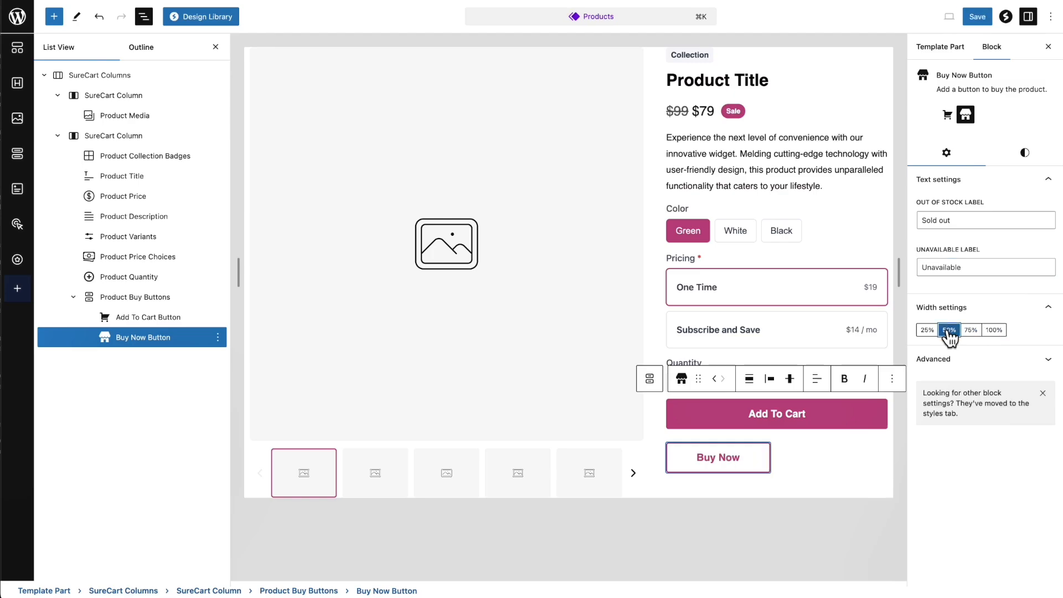
left_click(994, 330)
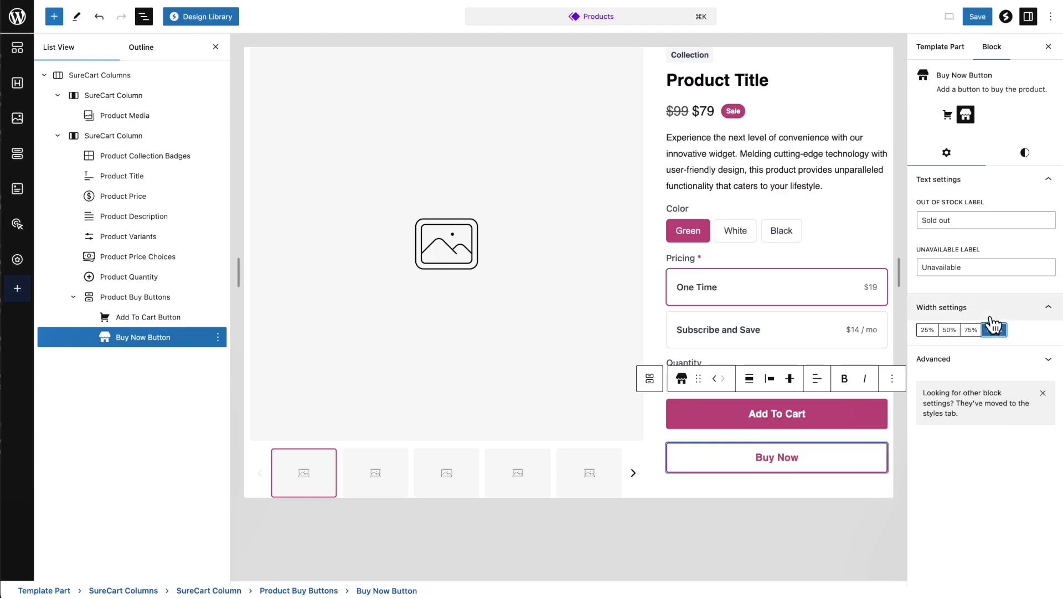
Review the Buy Now button's style options, from color and typography through dimensions and border, and return to its general settings.
left_click(1026, 155)
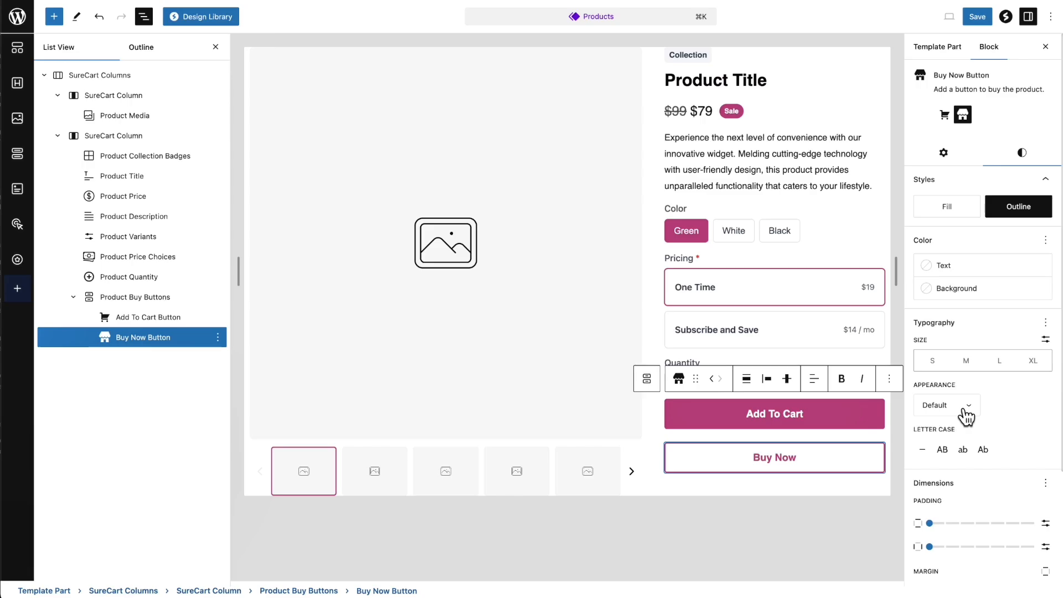
scroll(975, 343, "down", 3)
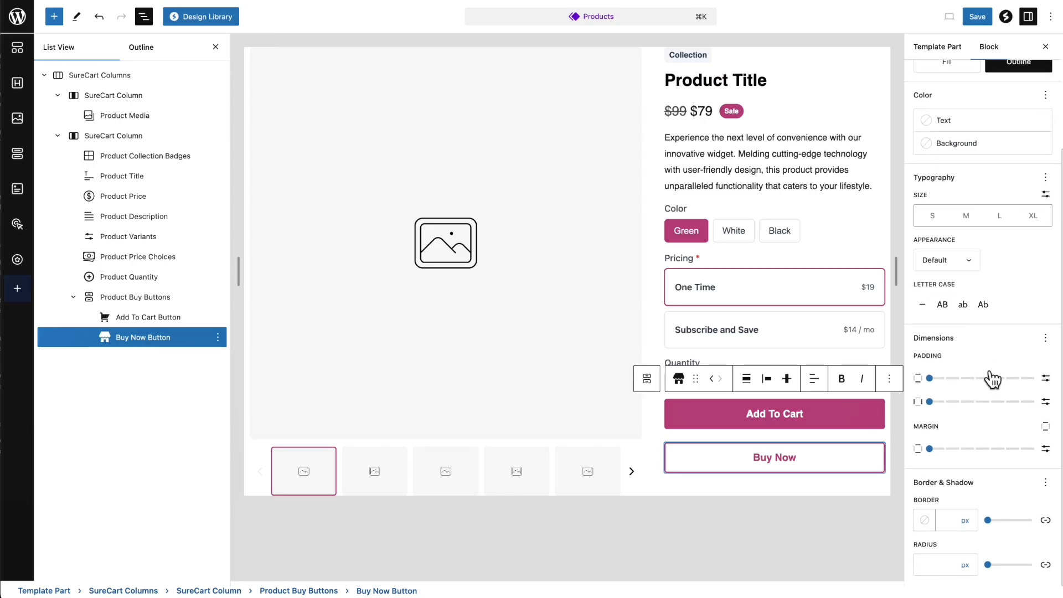
scroll(1005, 409, "up", 3)
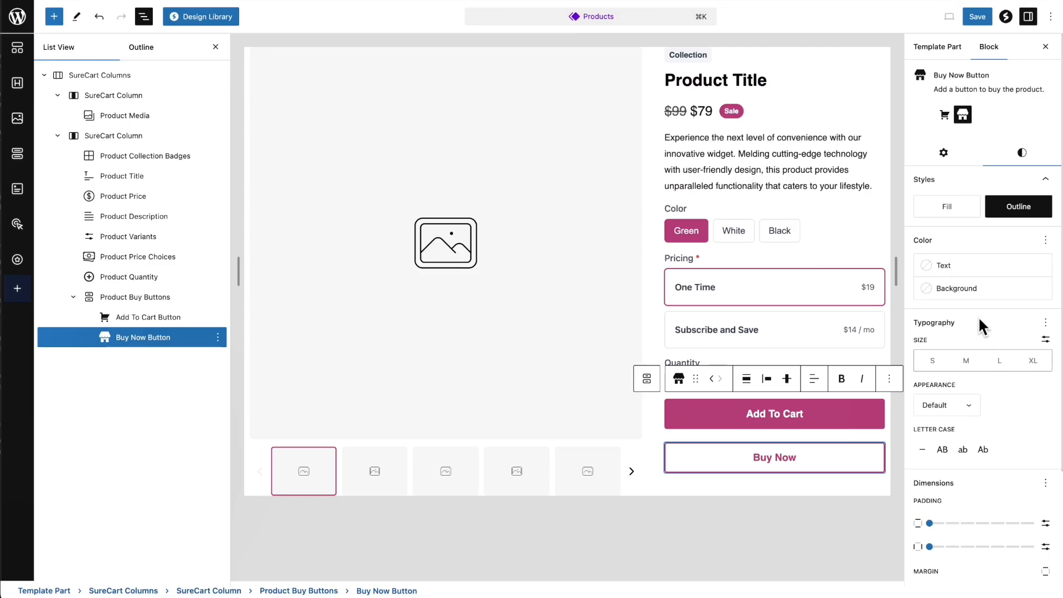
left_click(934, 162)
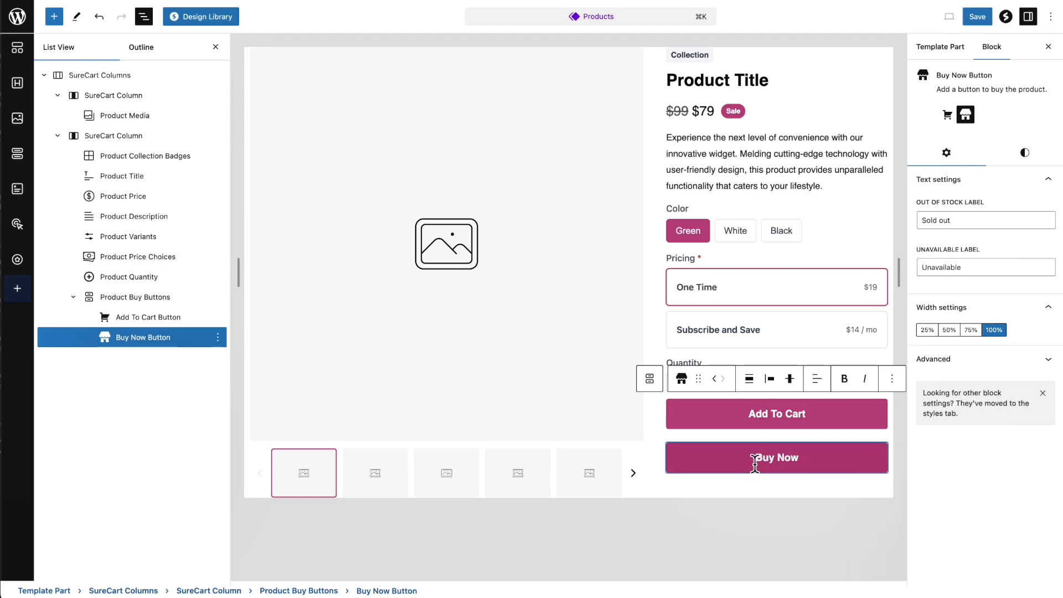
Set the Add To Cart and Buy Now buttons to 50% width each.
left_click(722, 413)
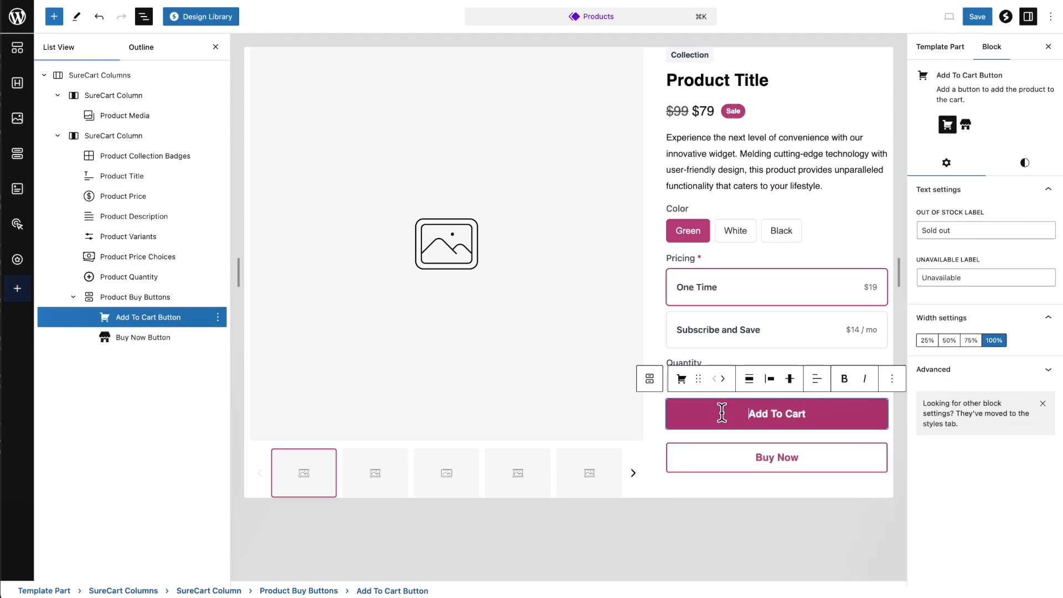
left_click(949, 341)
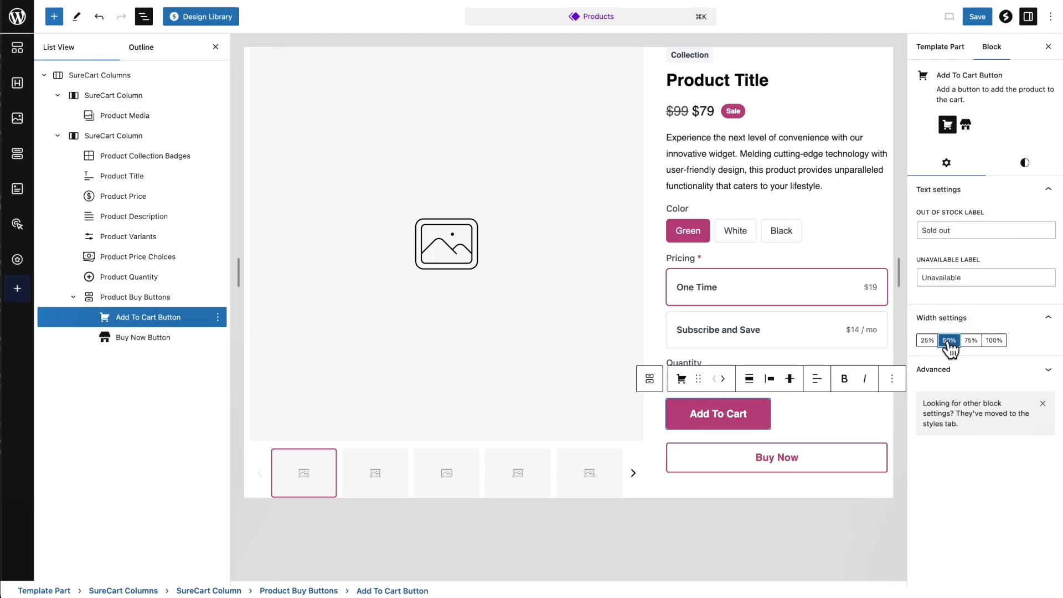
left_click(719, 456)
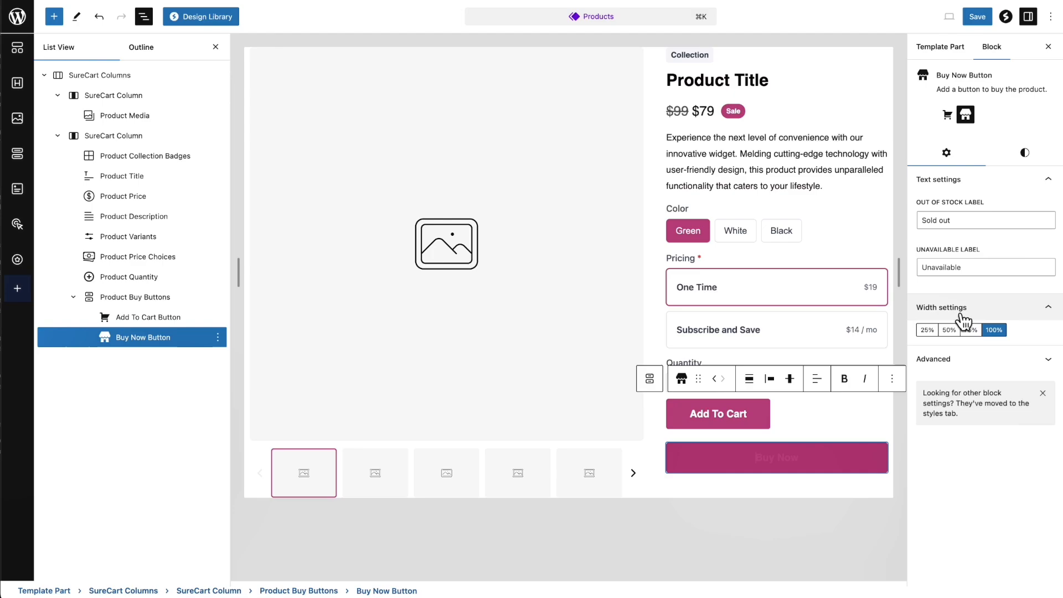
left_click(950, 332)
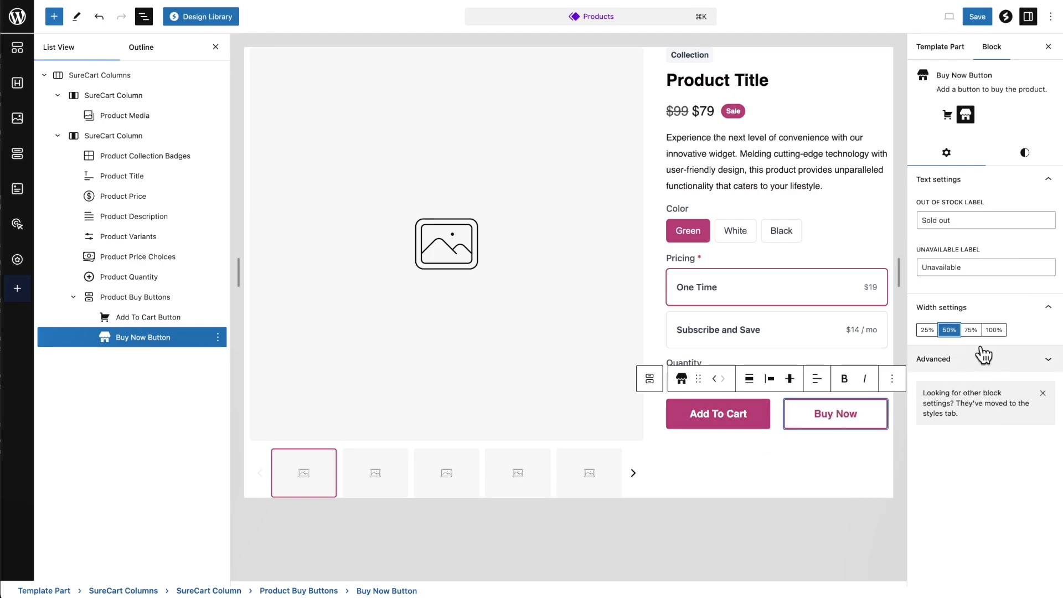
Return the Buy Now and Add To Cart buttons to 100% width.
left_click(994, 331)
left_click(751, 414)
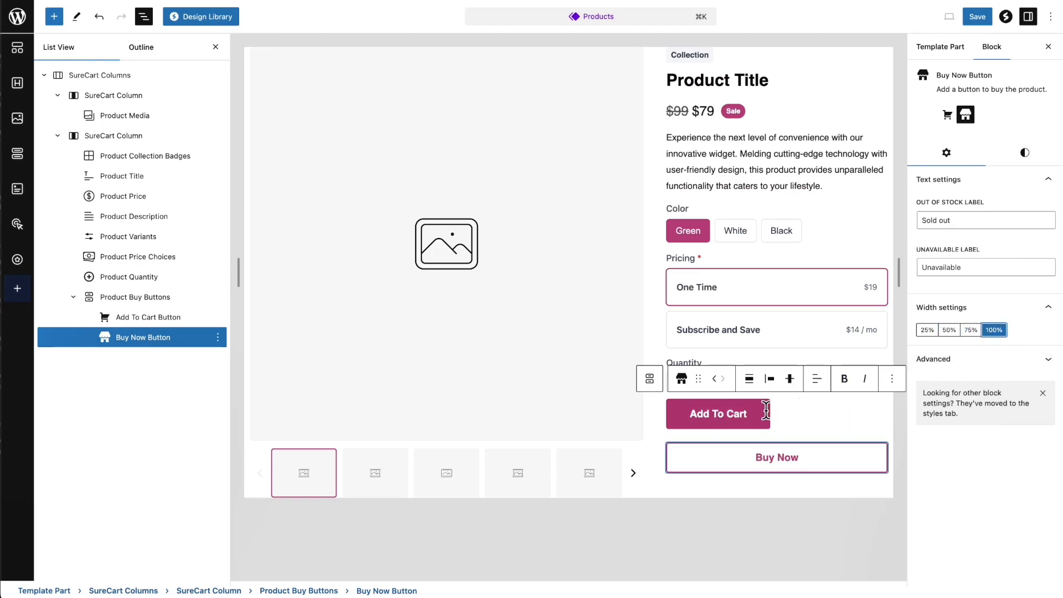
left_click(995, 341)
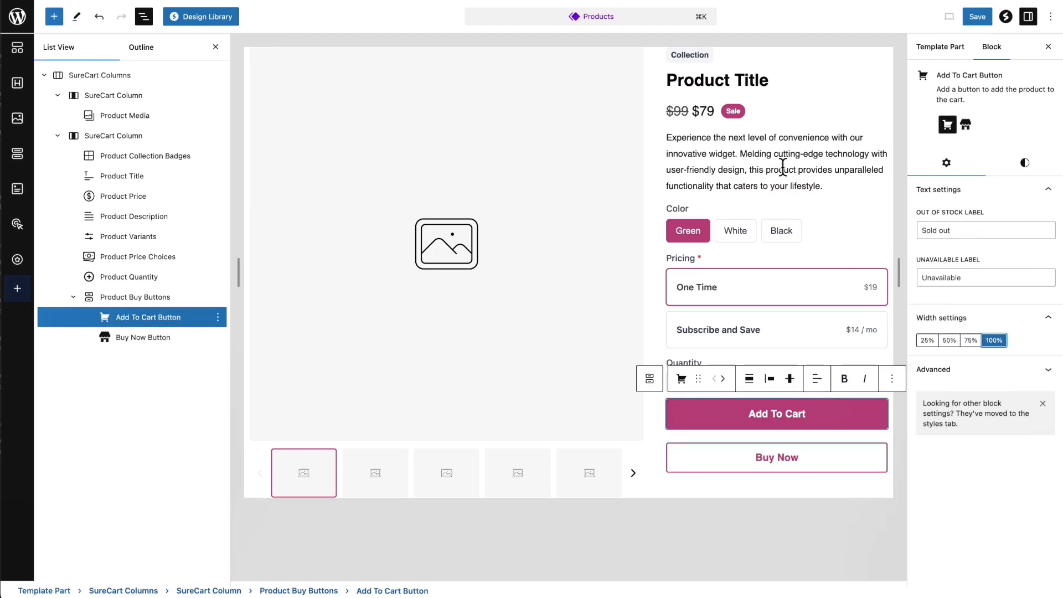
Review the Product Description settings, then the Product Quantity block's label and its block options.
left_click(781, 150)
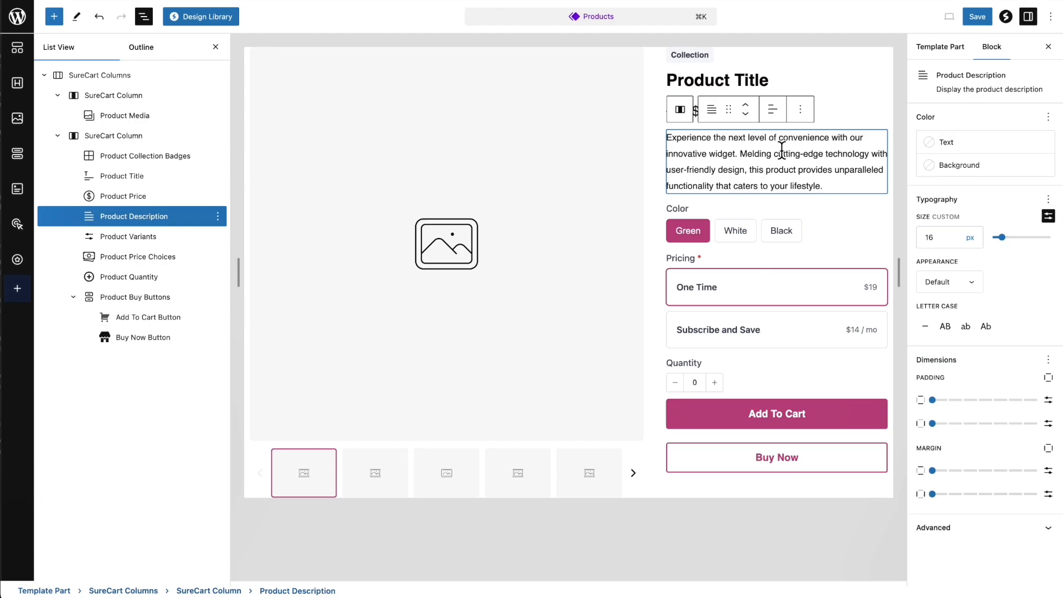
left_click(764, 373)
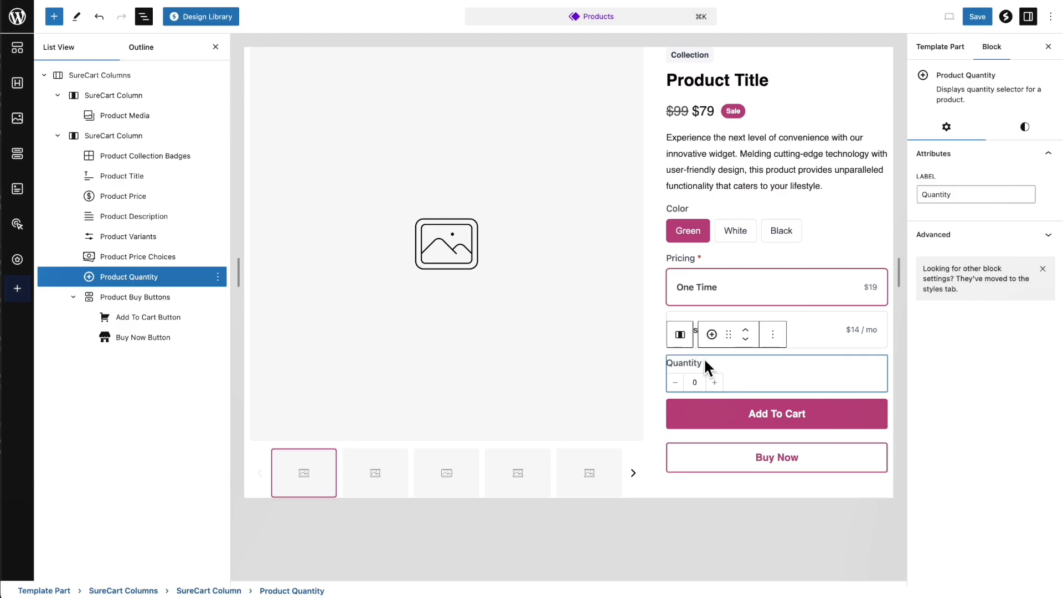
double_click(964, 194)
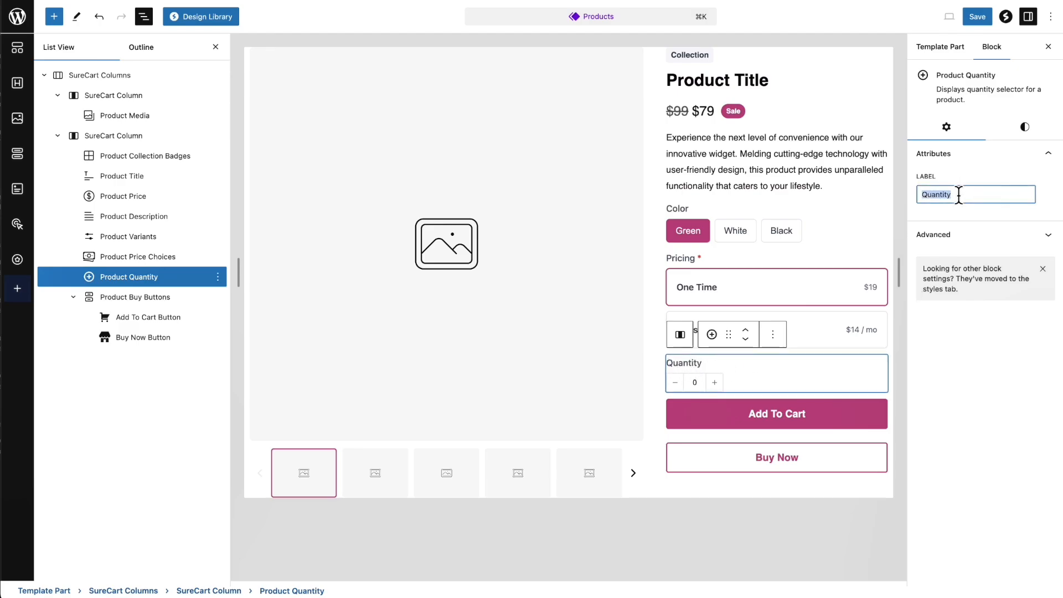
left_click(774, 335)
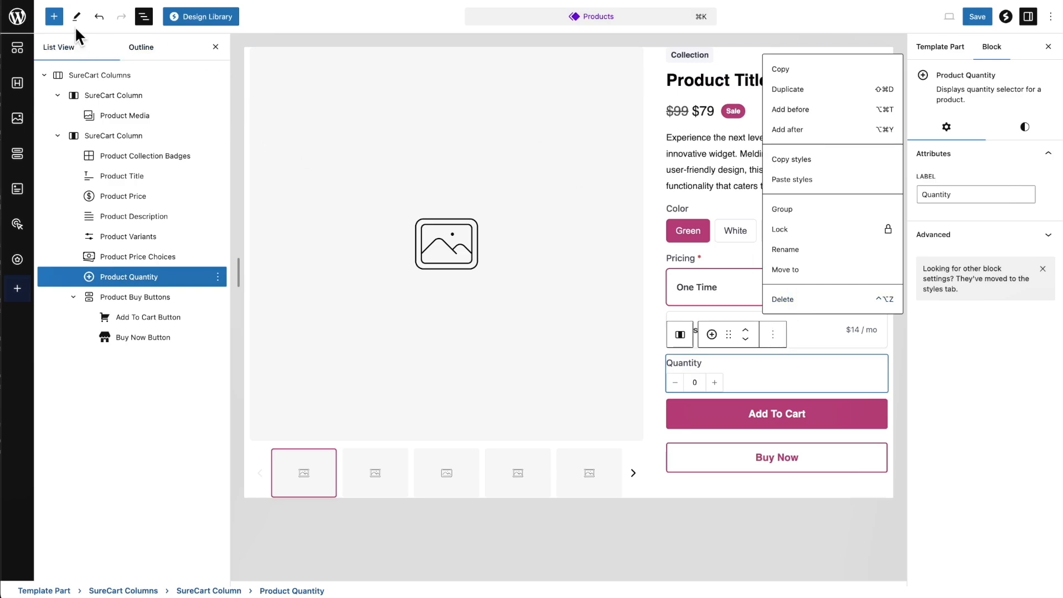
Browse the block library down to the available SureCart product blocks and close it.
left_click(52, 20)
scroll(123, 170, "down", 10)
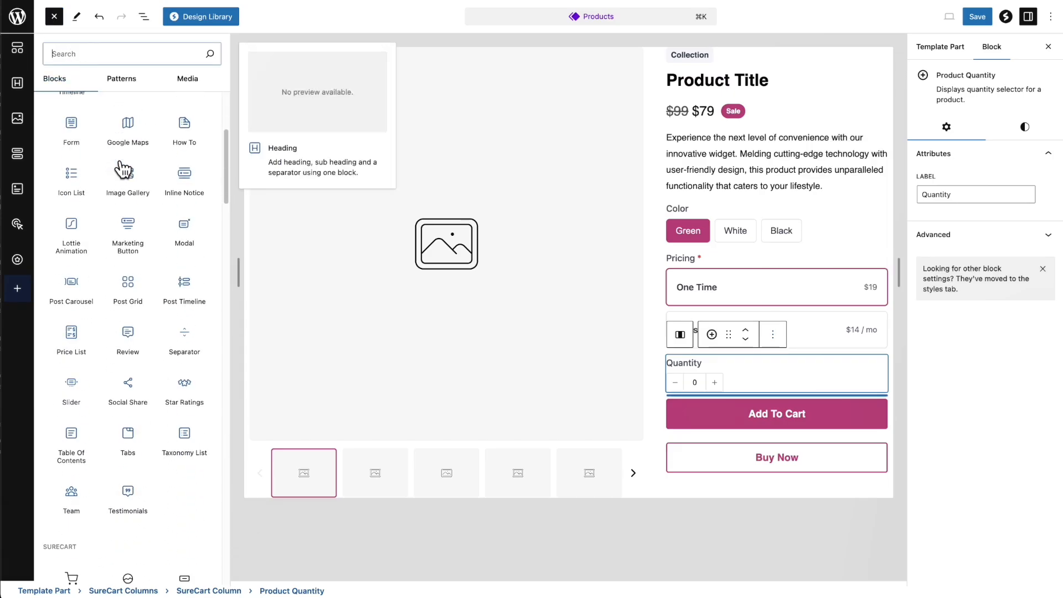
scroll(123, 170, "down", 5)
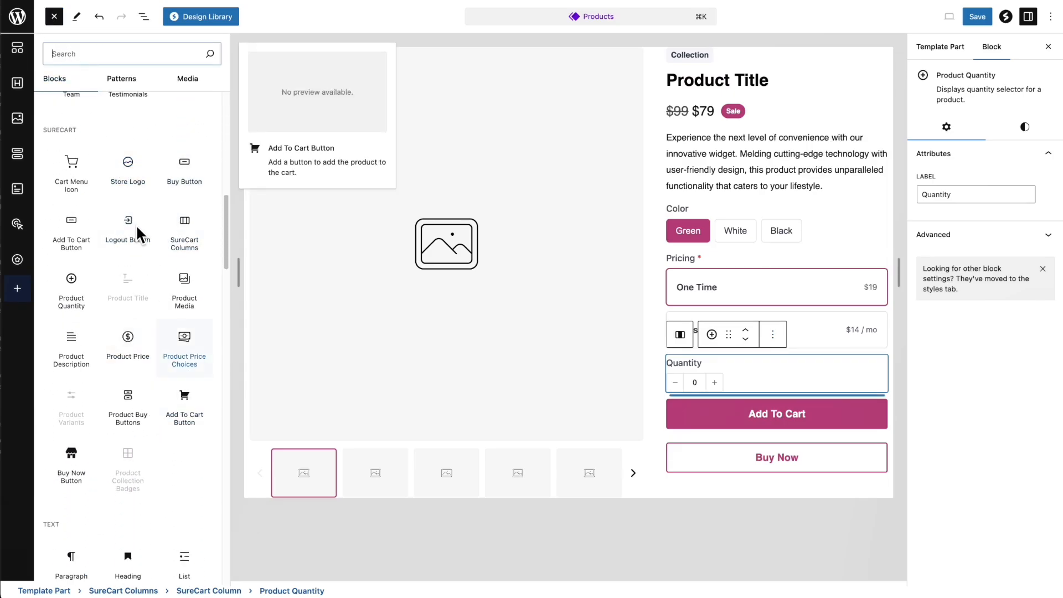
left_click(782, 266)
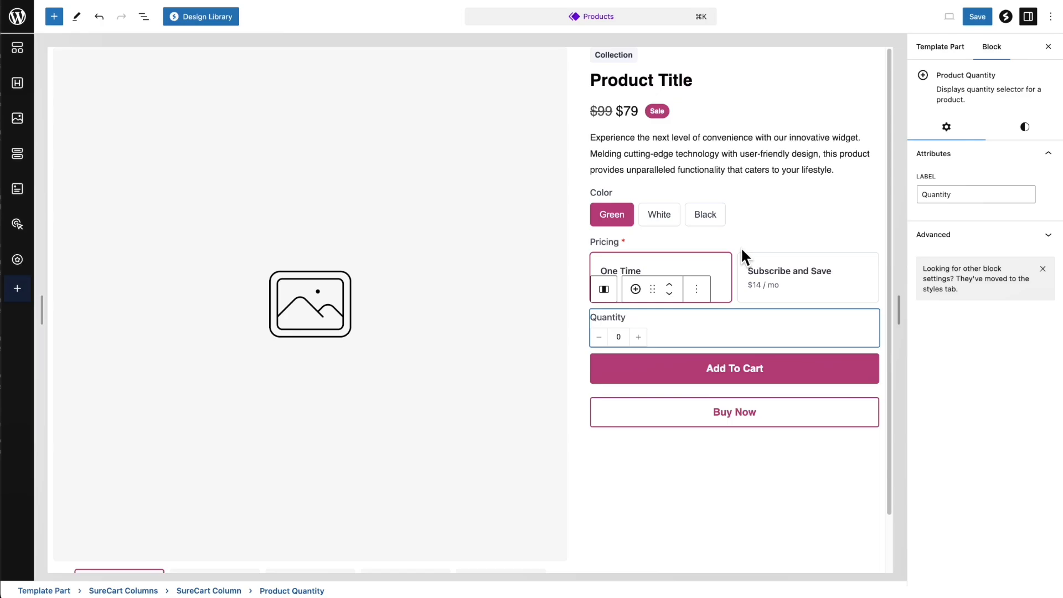
Move the Product Price block up above the Product Title.
left_click(719, 108)
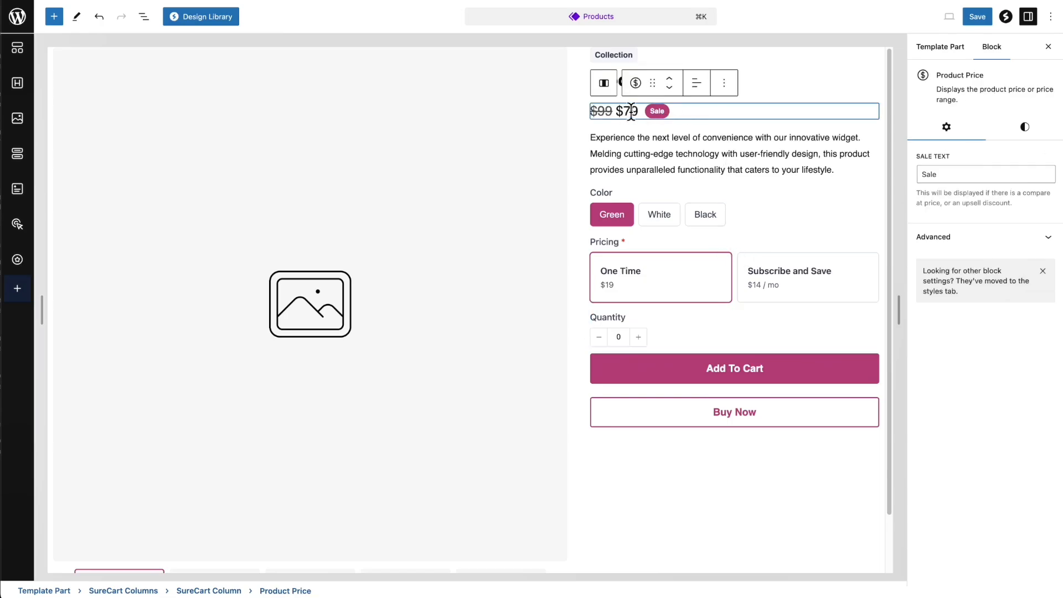
left_click(670, 79)
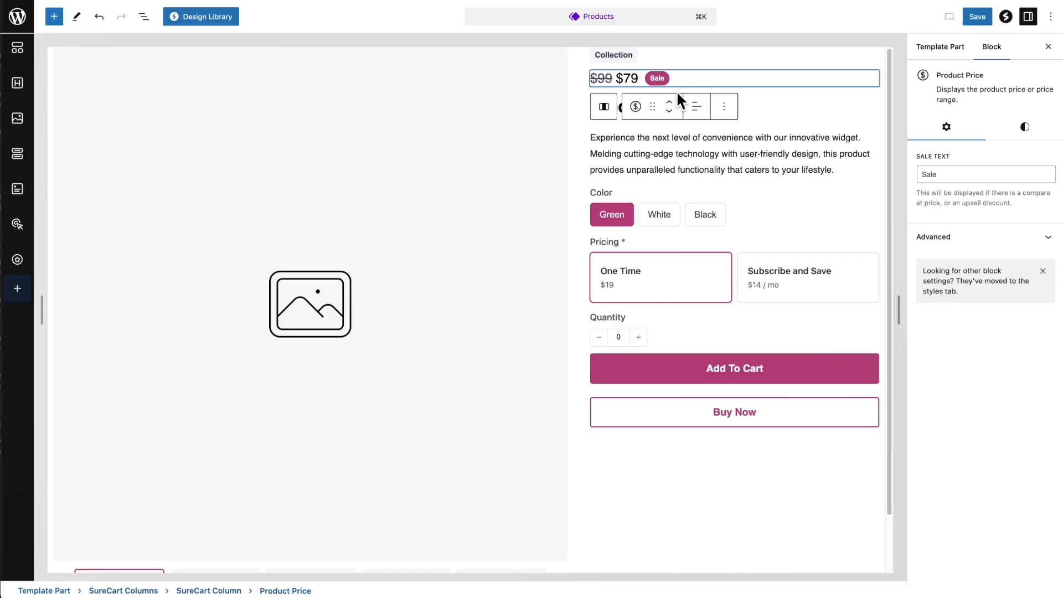
left_click(782, 151)
left_click(768, 230)
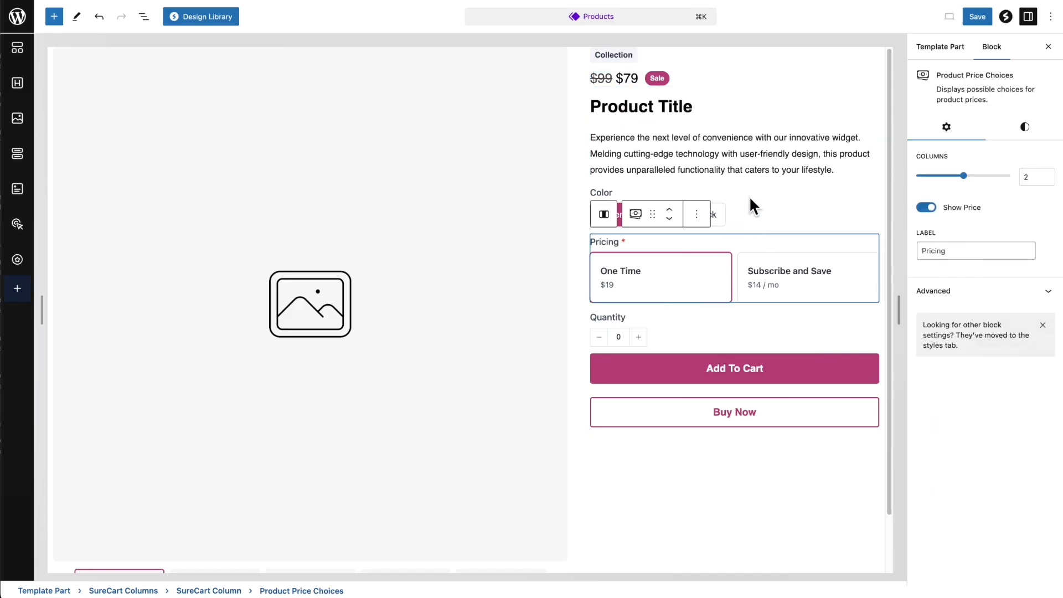
Move the Product Price block back down below the Product Title.
left_click(717, 77)
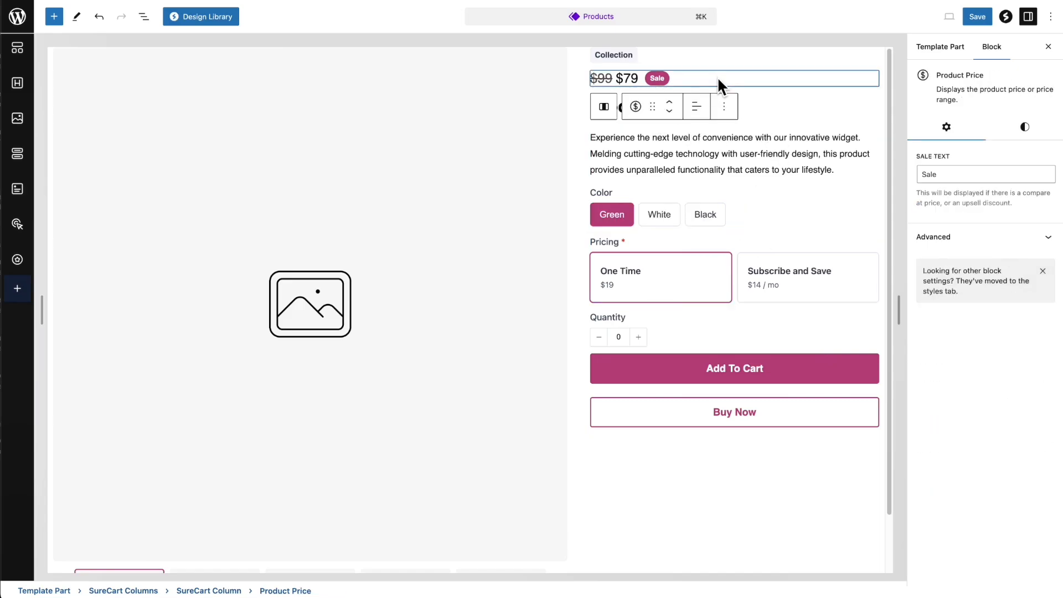
left_click(669, 114)
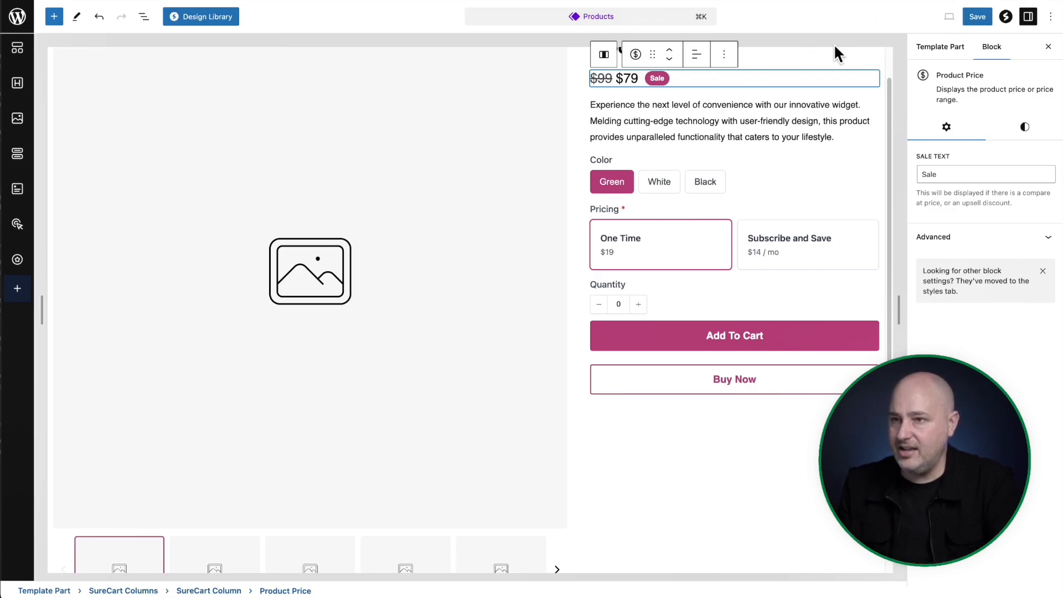
Leave the template editor without saving and return to the Karaoke Fun Machine product's edit page.
left_click(20, 3)
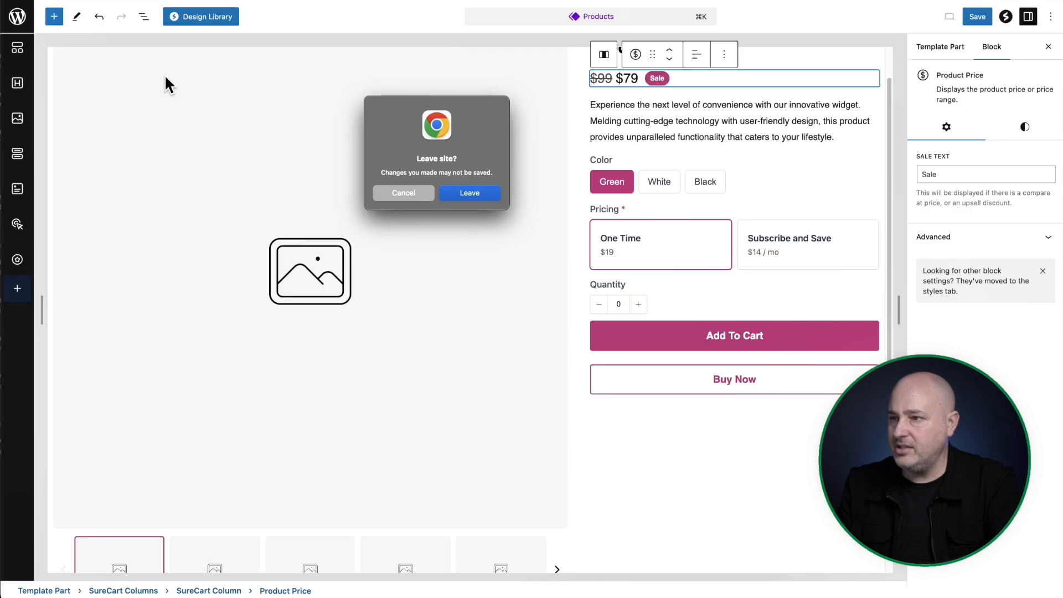
left_click(455, 190)
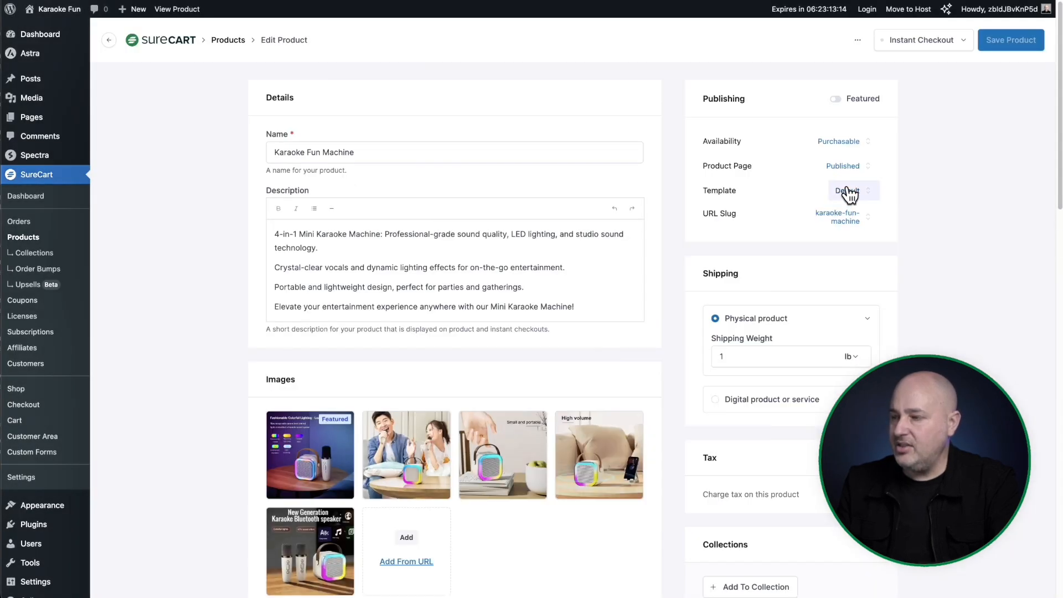
Create a custom product template named "Mics" from the Karaoke Fun Machine product's template settings.
left_click(848, 191)
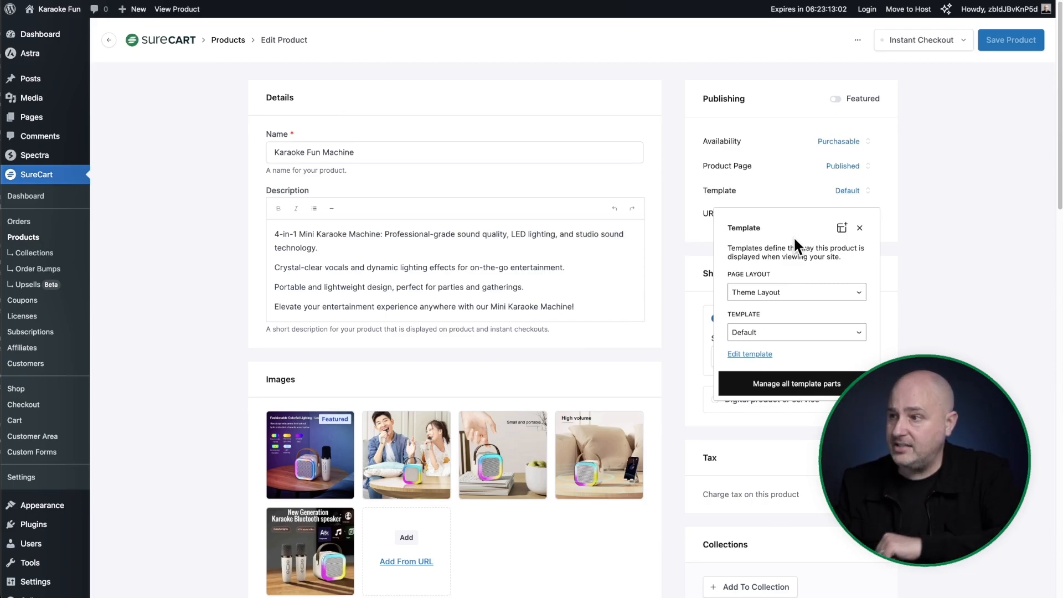
left_click(841, 228)
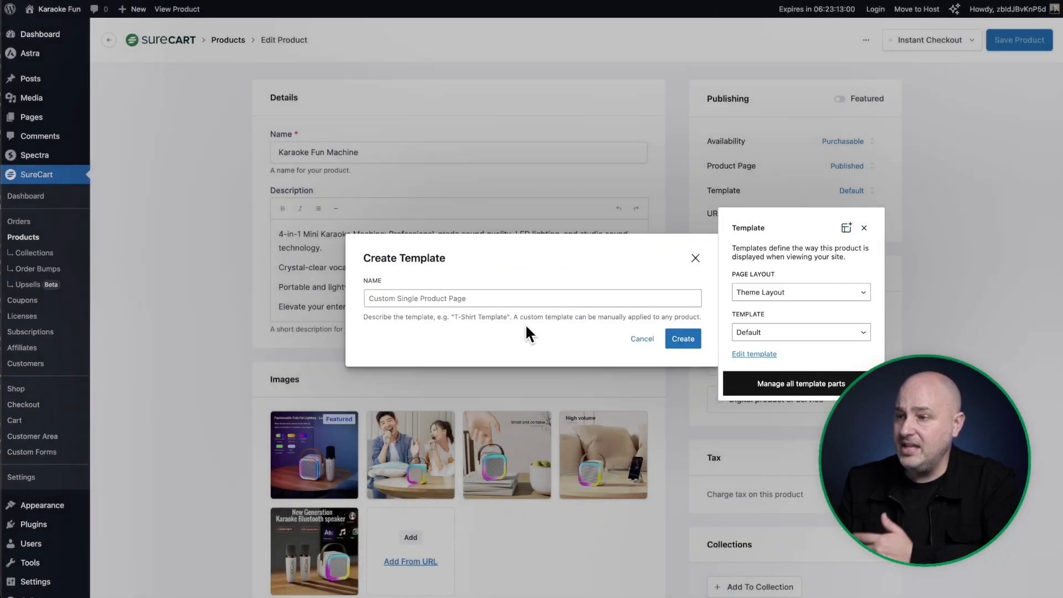
left_click(501, 302)
type("Mics")
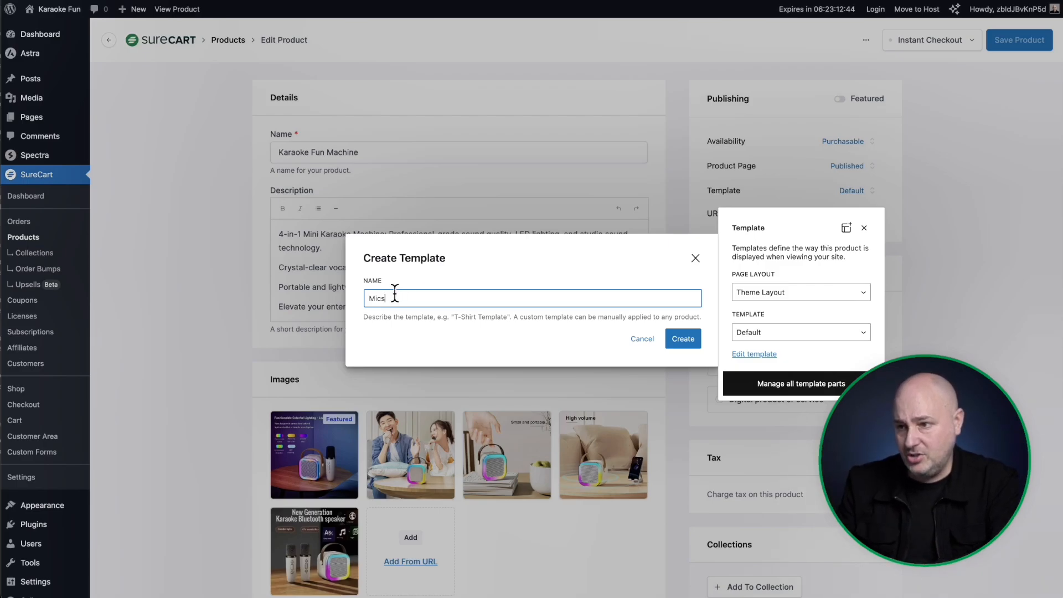
left_click(676, 338)
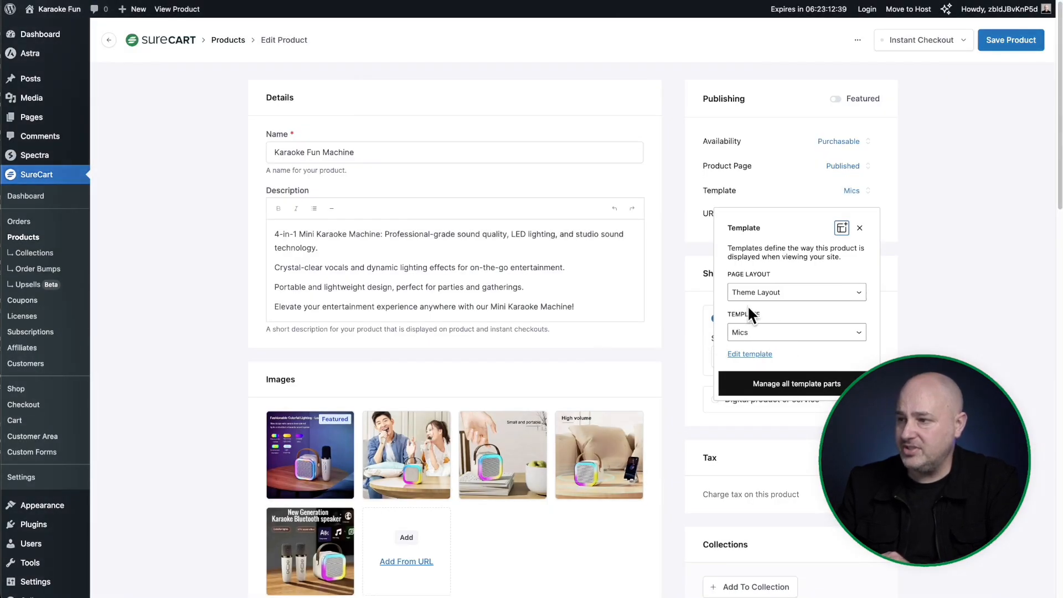
Keep Mics selected as the Karaoke Fun Machine product's template and save the product.
left_click(853, 332)
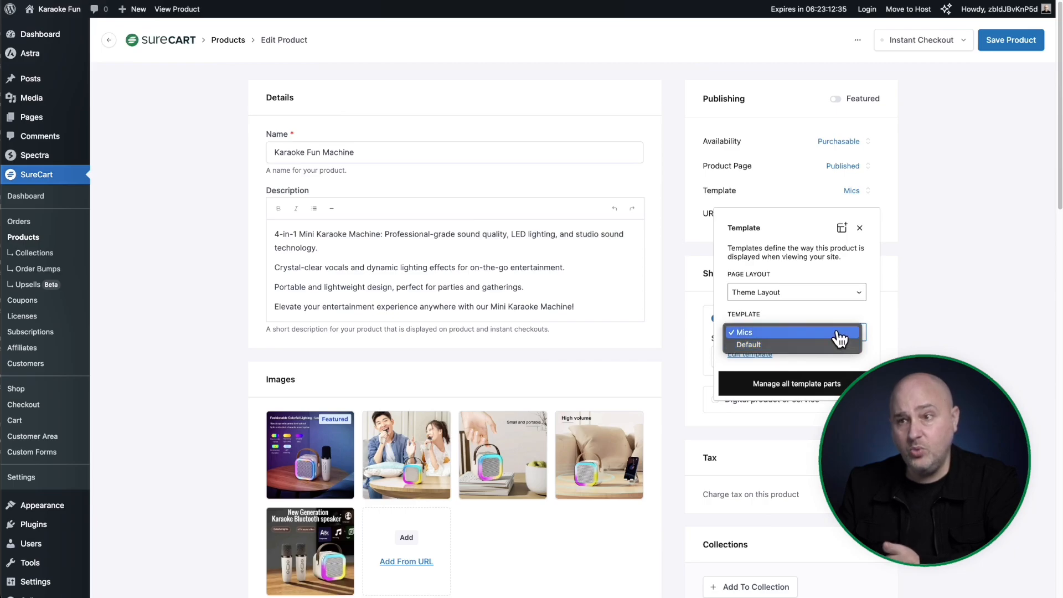
left_click(839, 333)
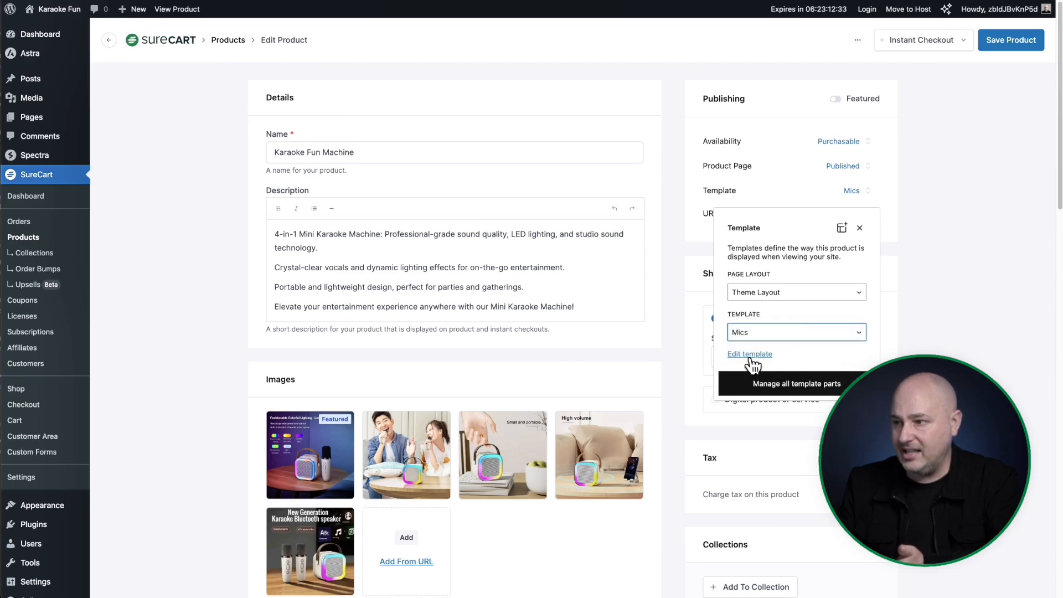
left_click(752, 353)
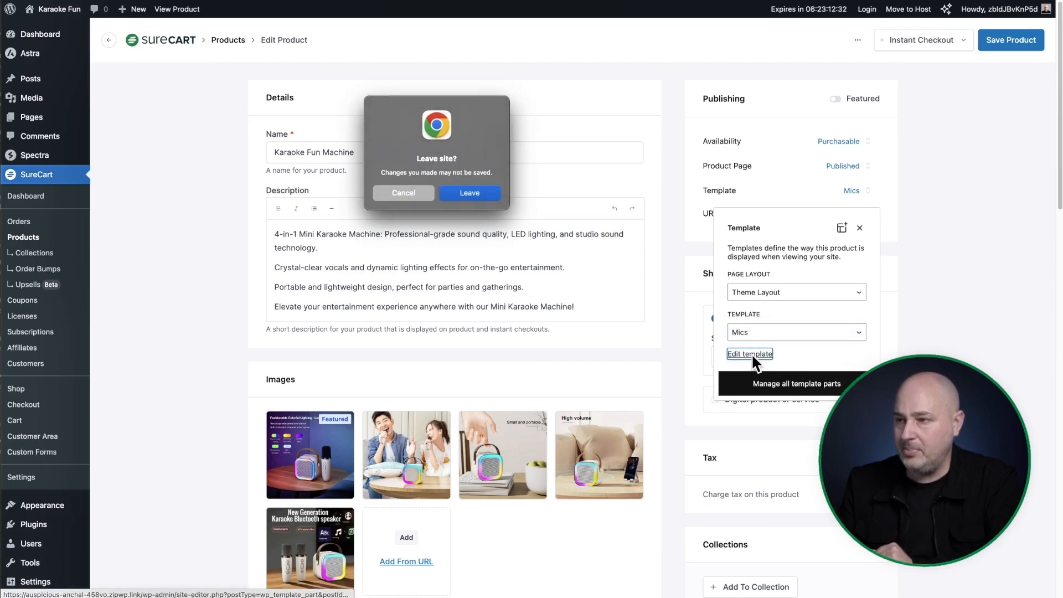
left_click(413, 194)
left_click(1006, 48)
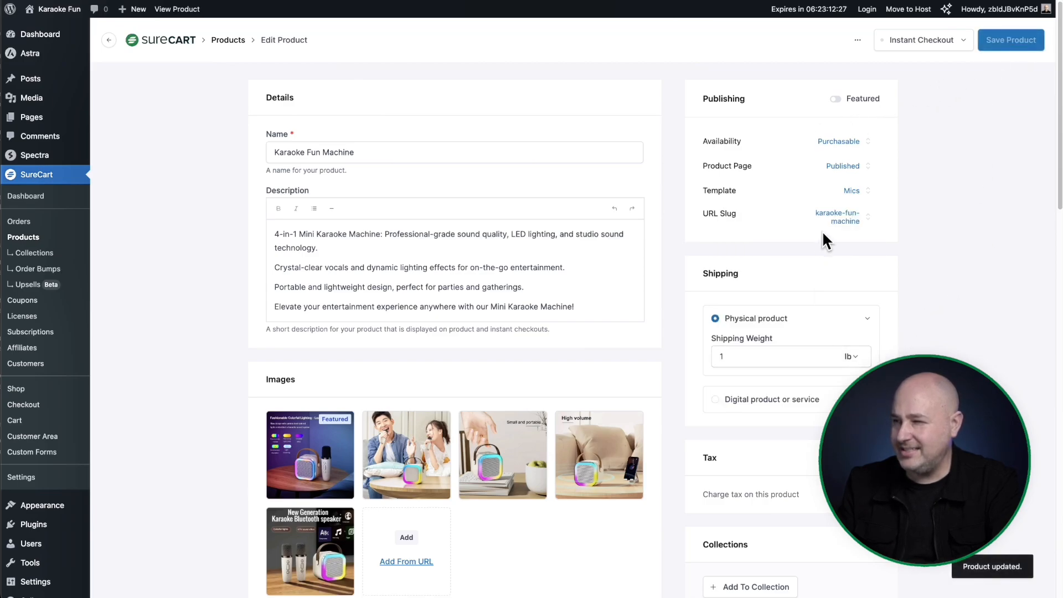
Edit the Mics template, moving the product details column ahead of the image column, and save the template.
left_click(851, 191)
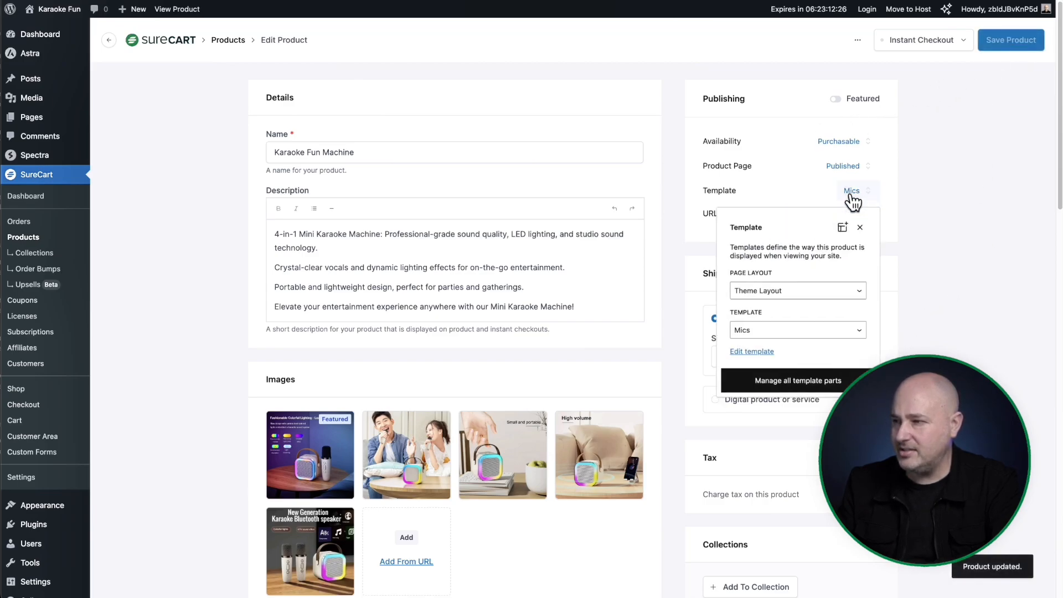
left_click(751, 354)
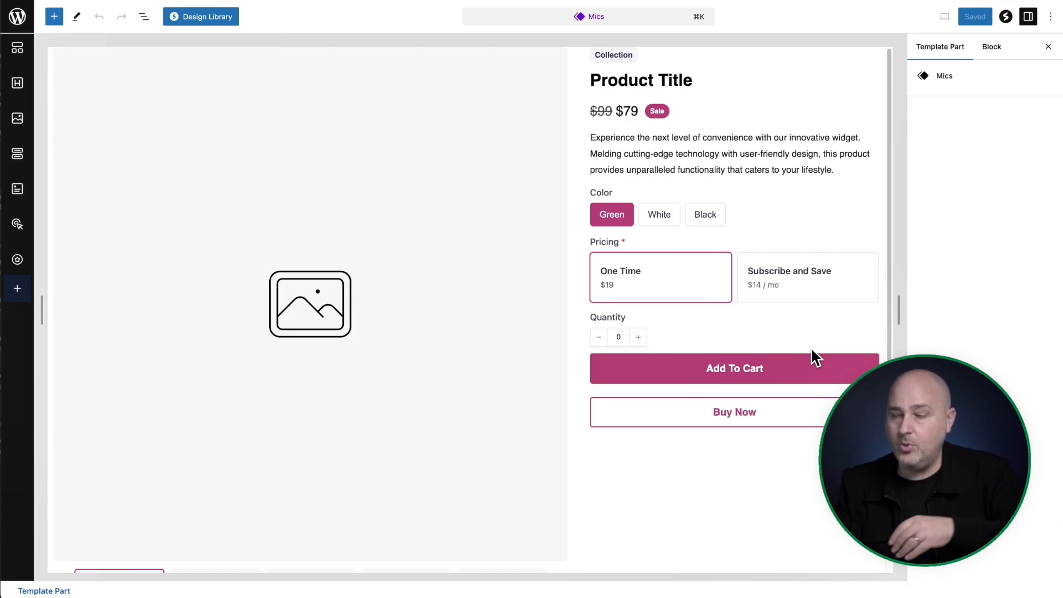
left_click(143, 17)
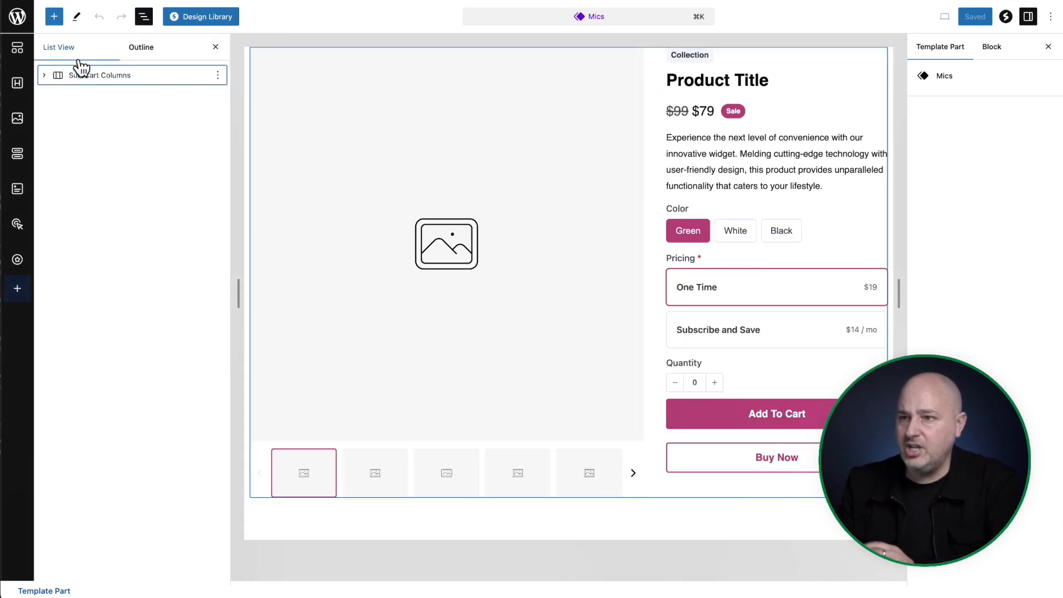
left_click(43, 74)
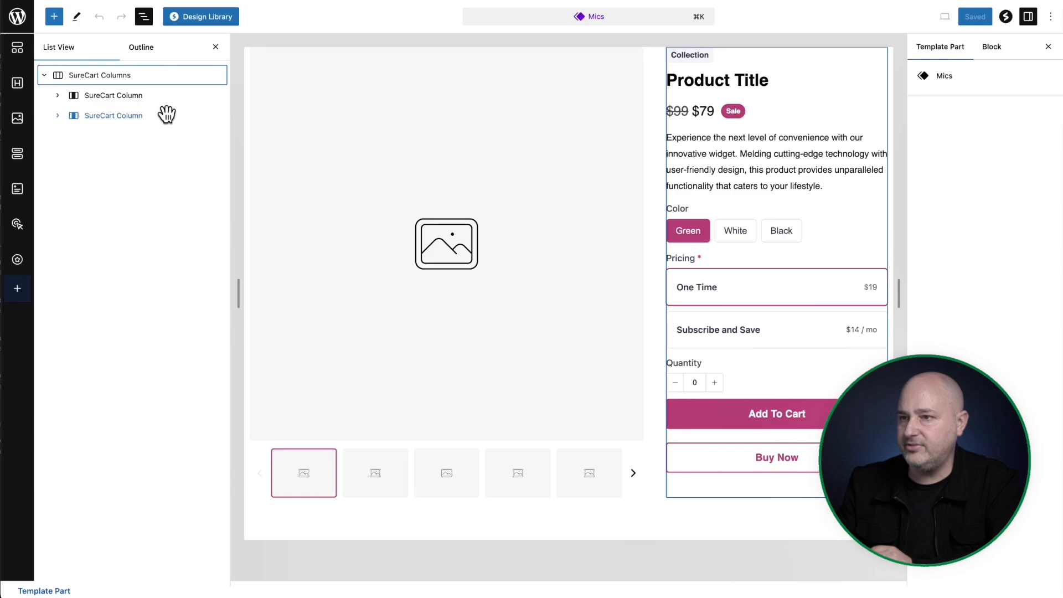
left_click_drag(166, 115, 138, 89)
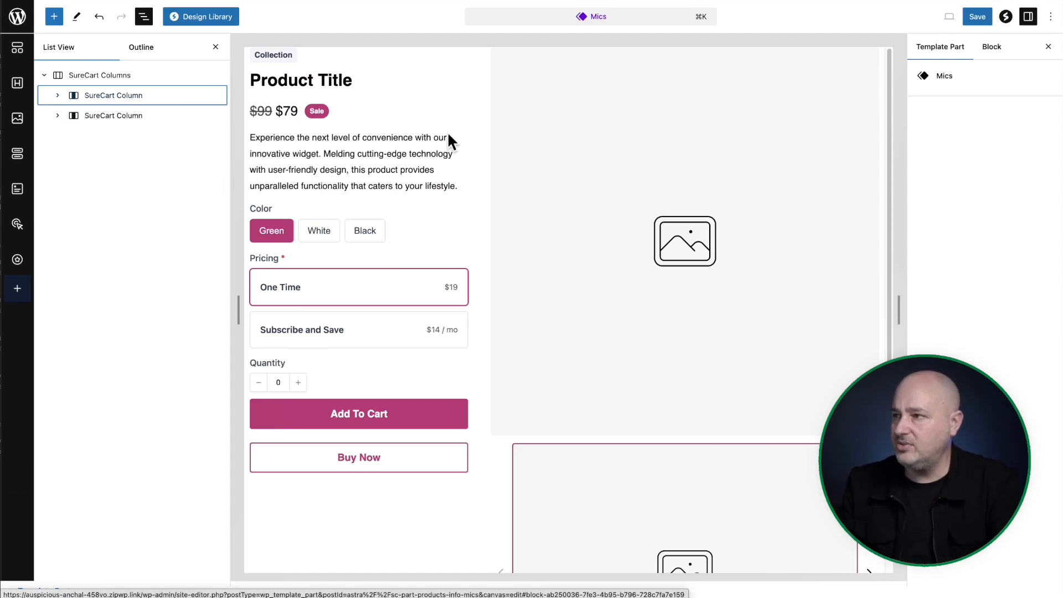
left_click(977, 16)
left_click(966, 11)
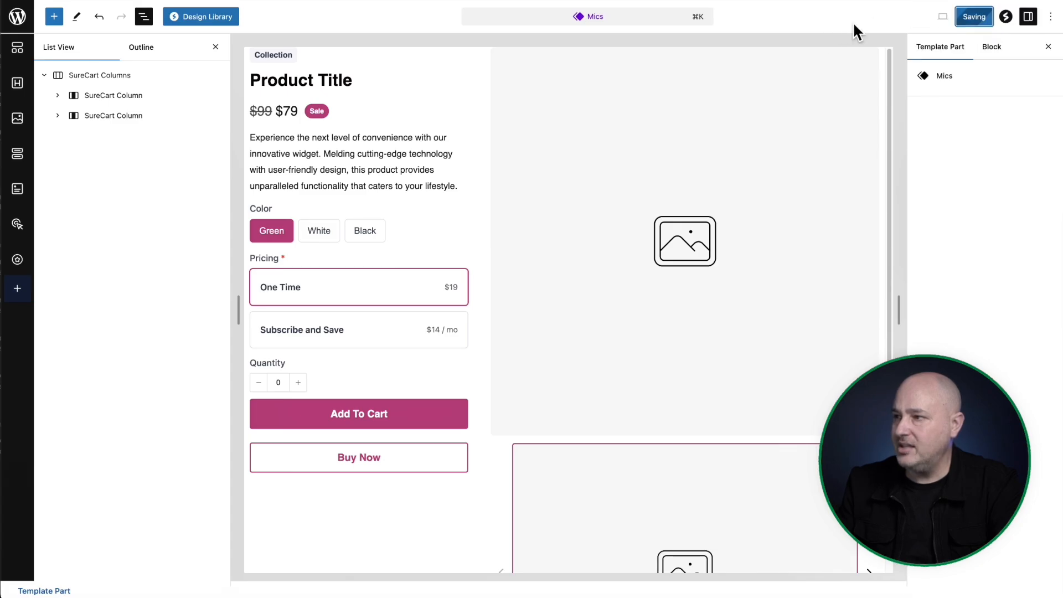
View the Karaoke Fun Machine's live product page with the Mics layout and return to its edit page.
left_click(17, 1)
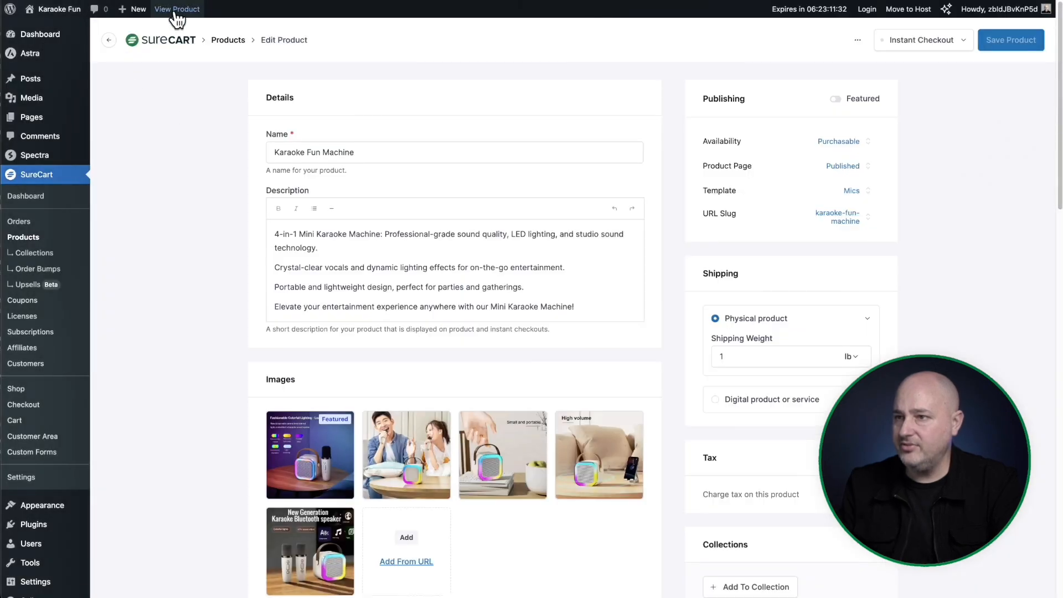
left_click(175, 12)
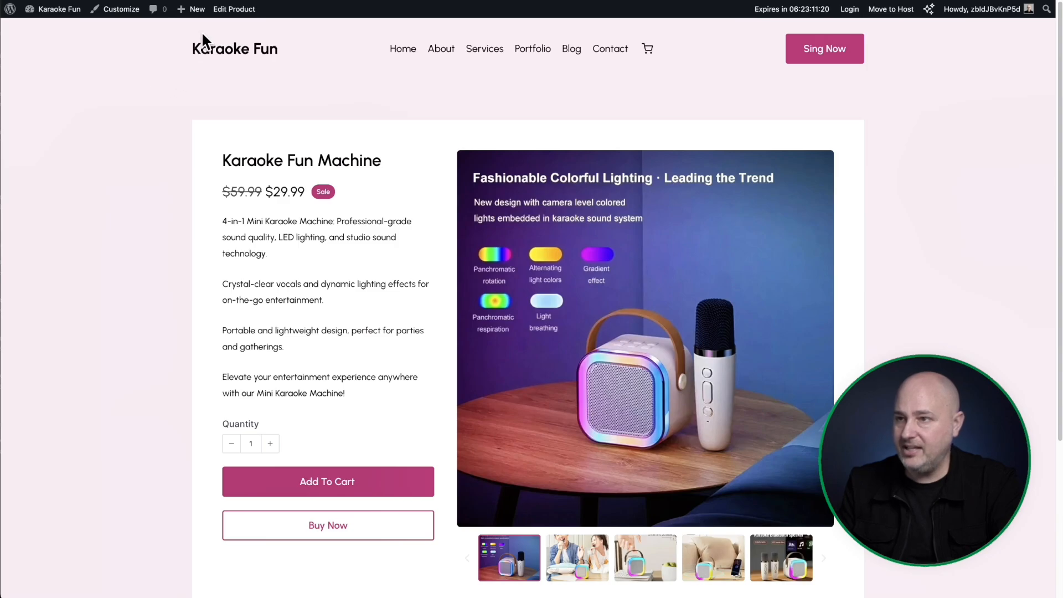
left_click(246, 10)
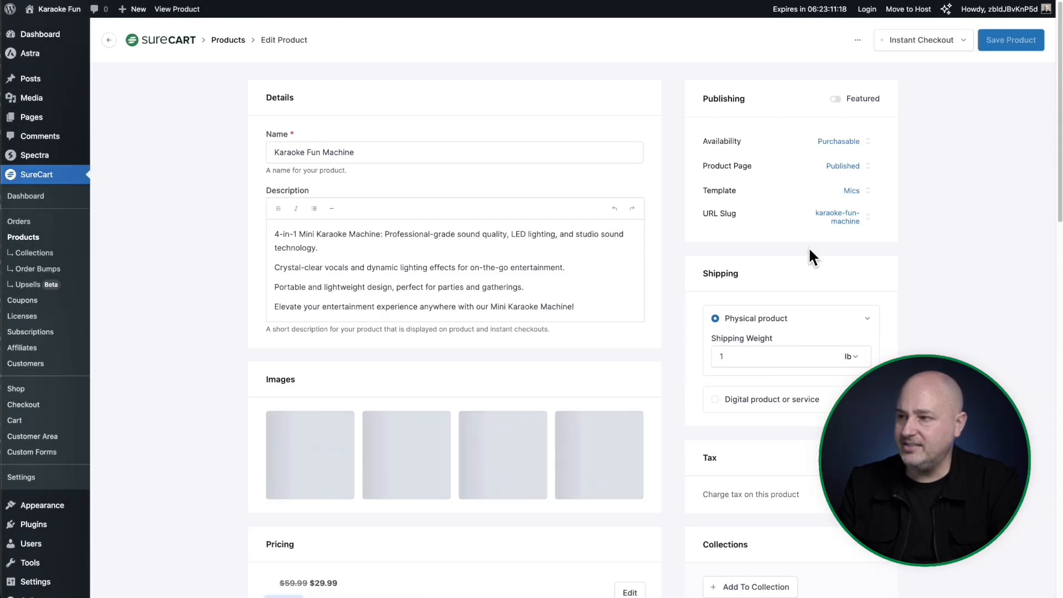
Switch the Karaoke Fun Machine product's template to Default and save the product.
left_click(849, 191)
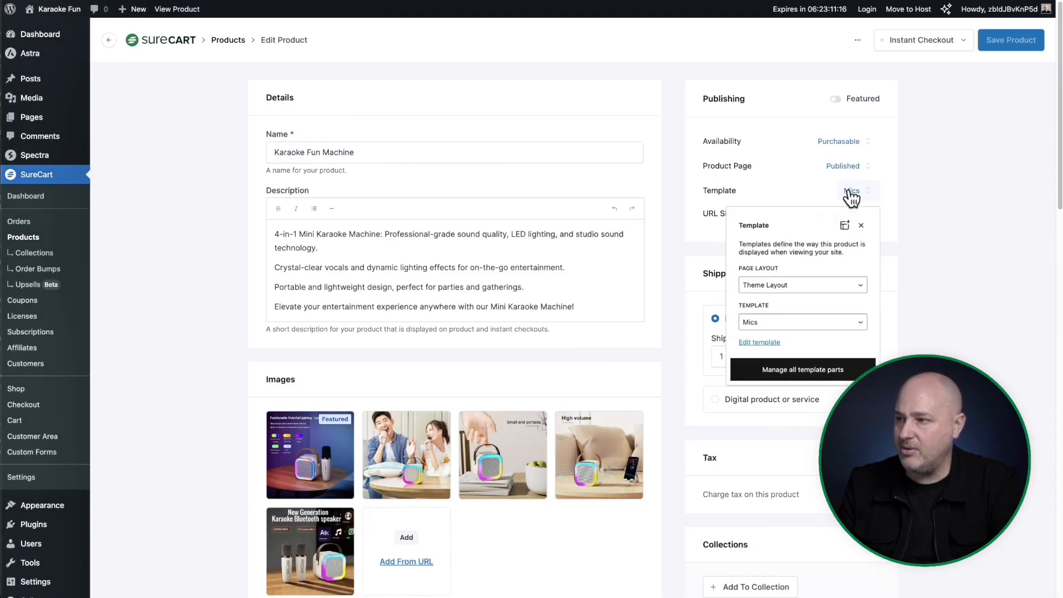
left_click(800, 332)
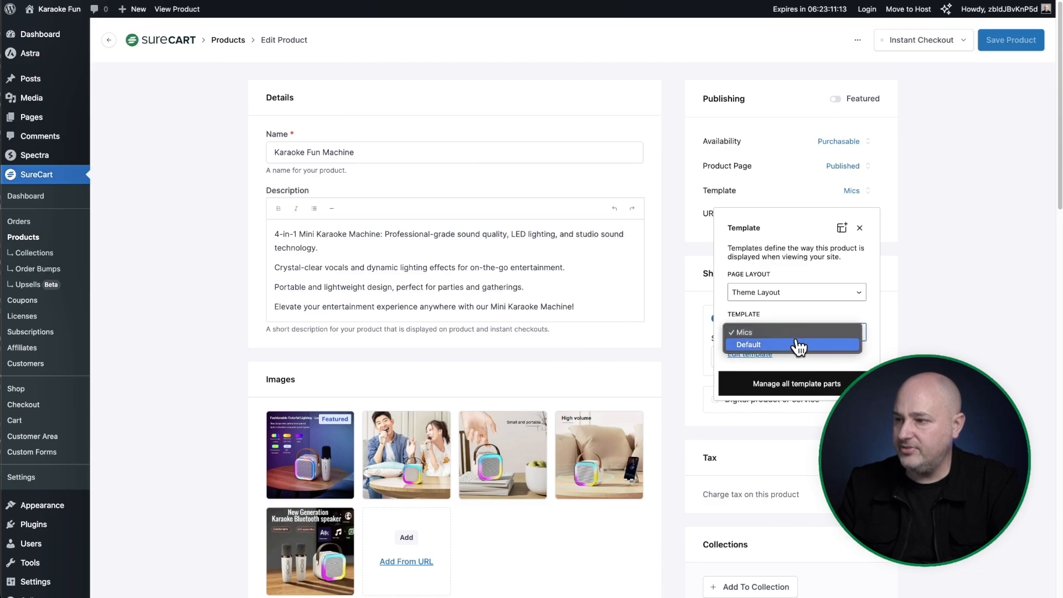
left_click(797, 345)
left_click(884, 288)
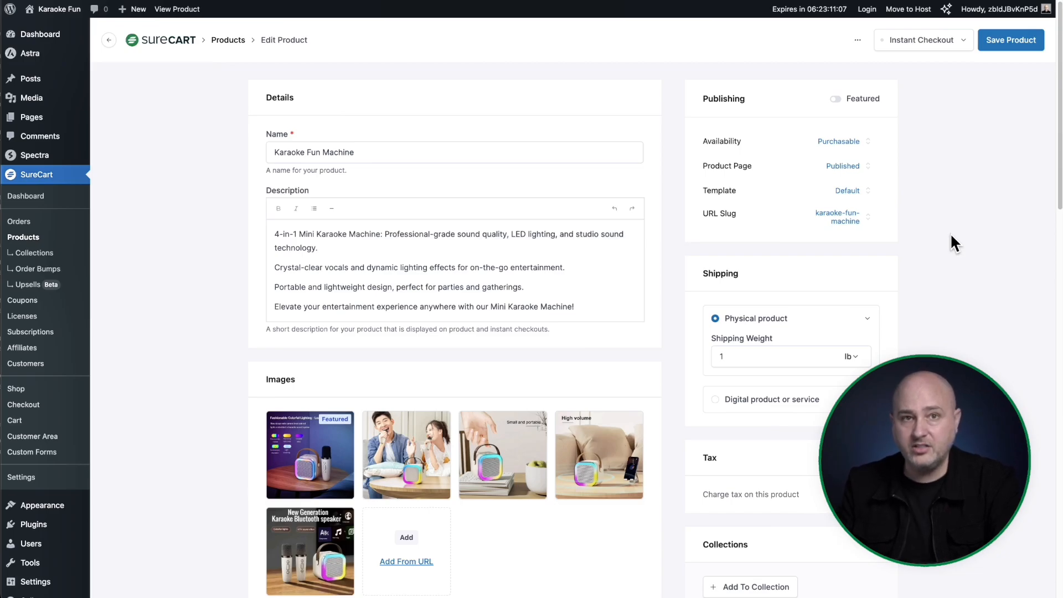
left_click(1021, 41)
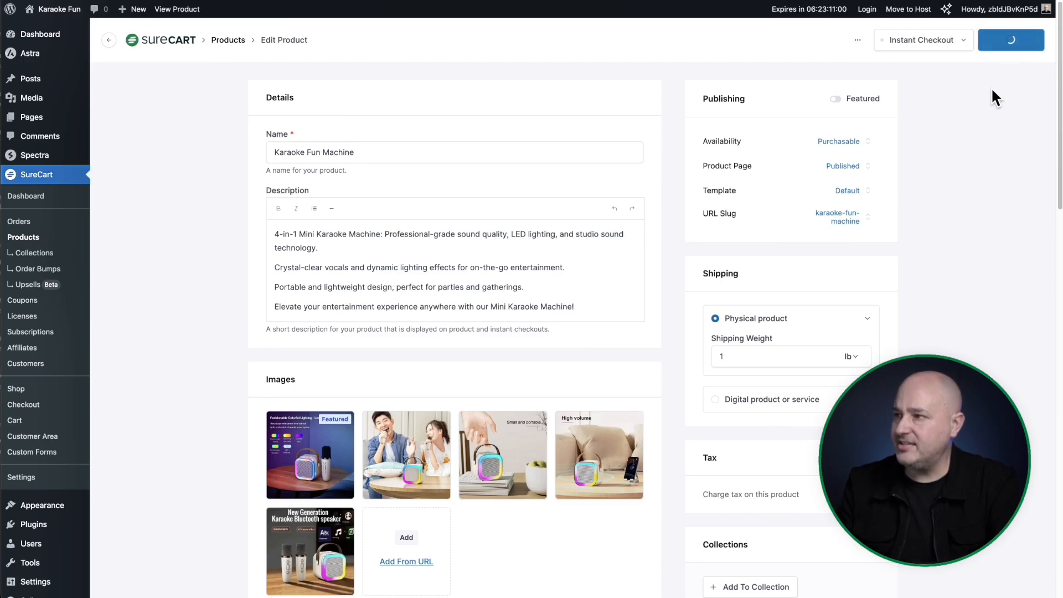
Create a new product collection named "Mics".
left_click(49, 253)
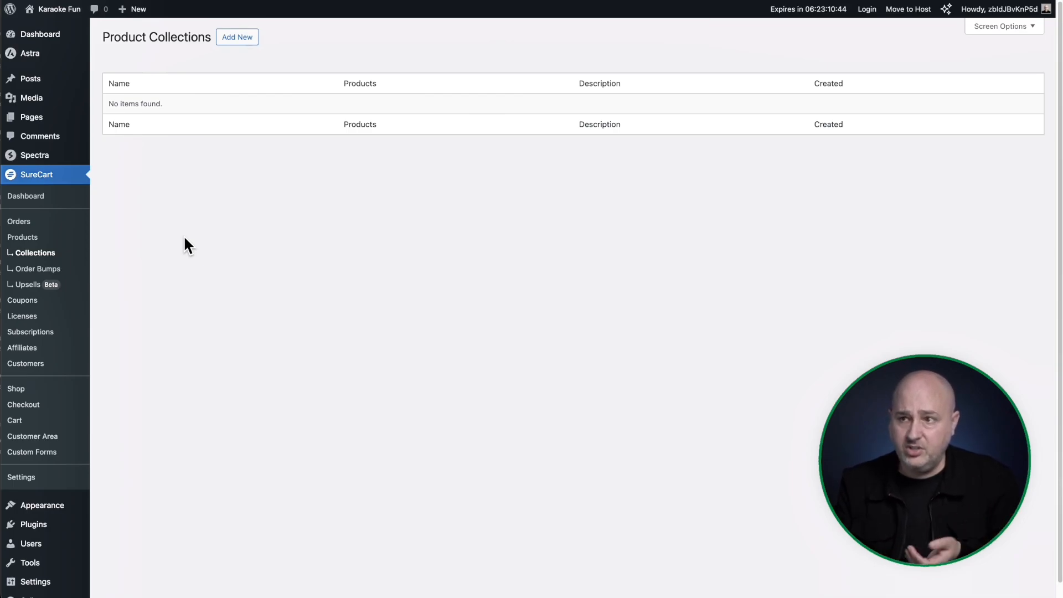
left_click(226, 44)
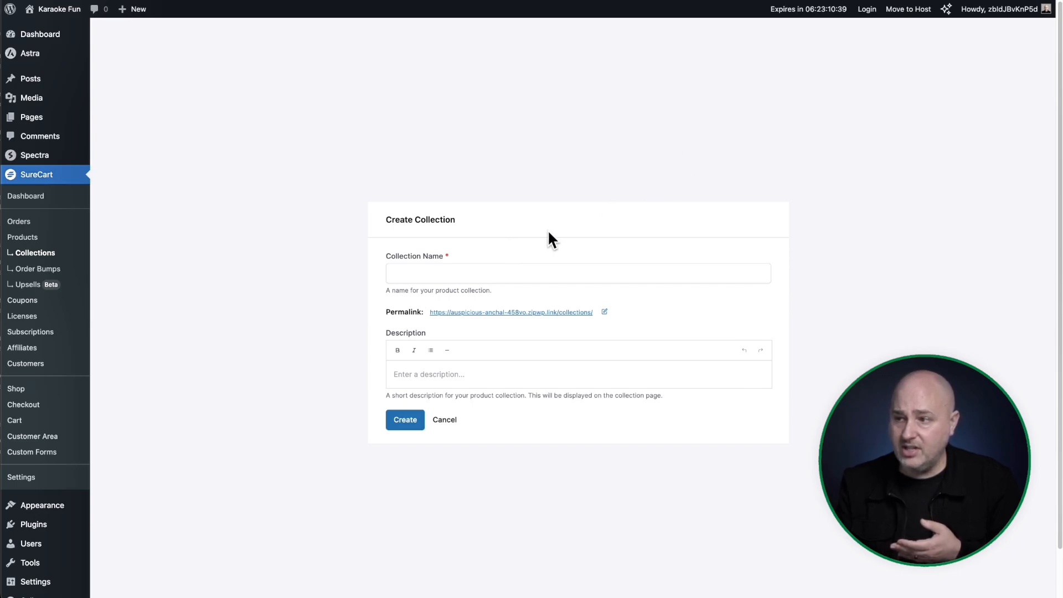
left_click(500, 273)
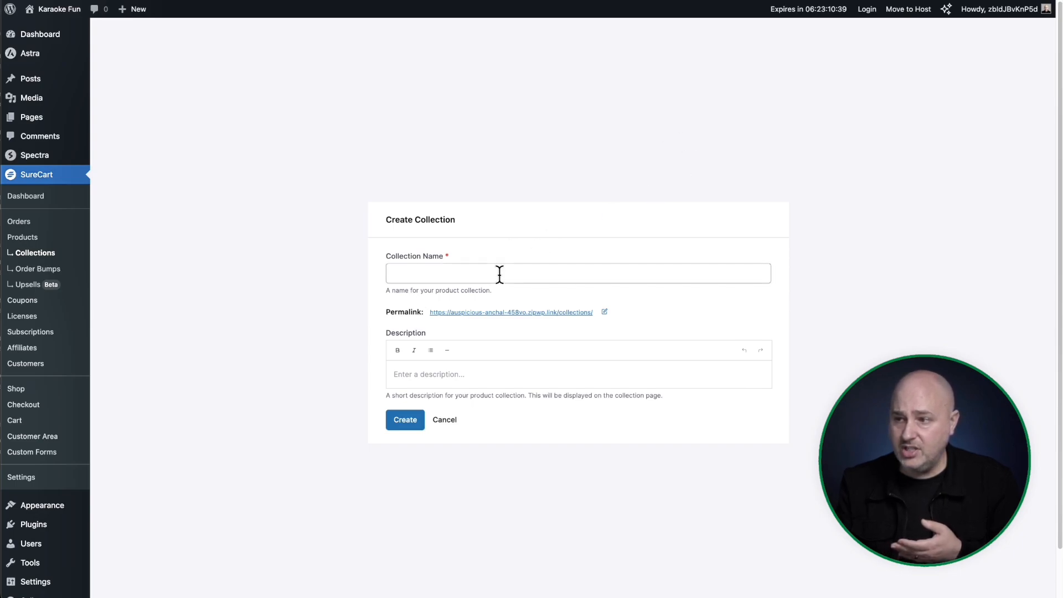
left_click(466, 372)
left_click(407, 421)
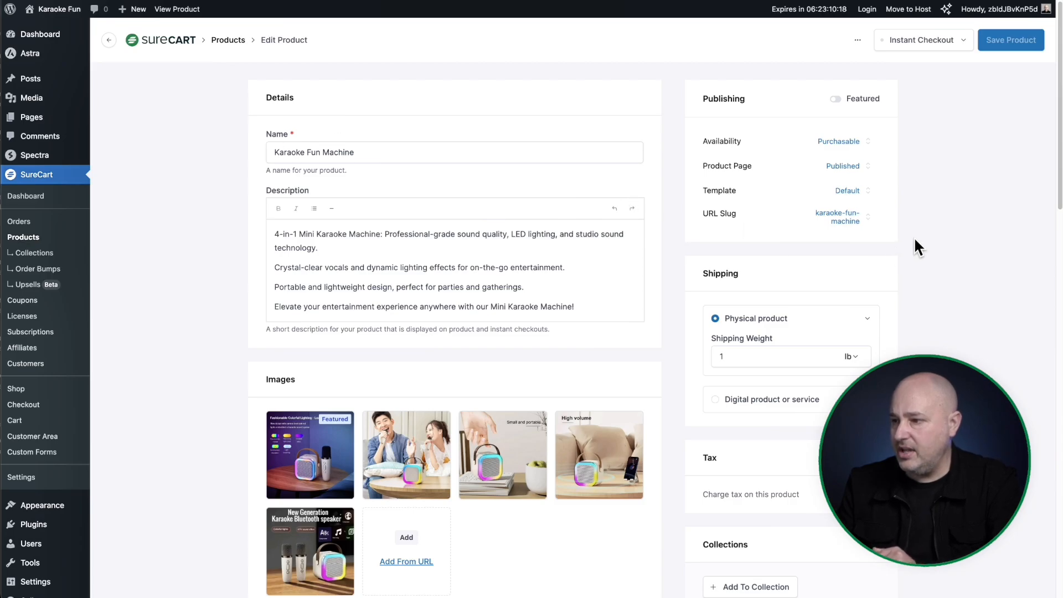
Add the Karaoke Fun Machine product to the Mics collection and save the product.
scroll(916, 247, "down", 8)
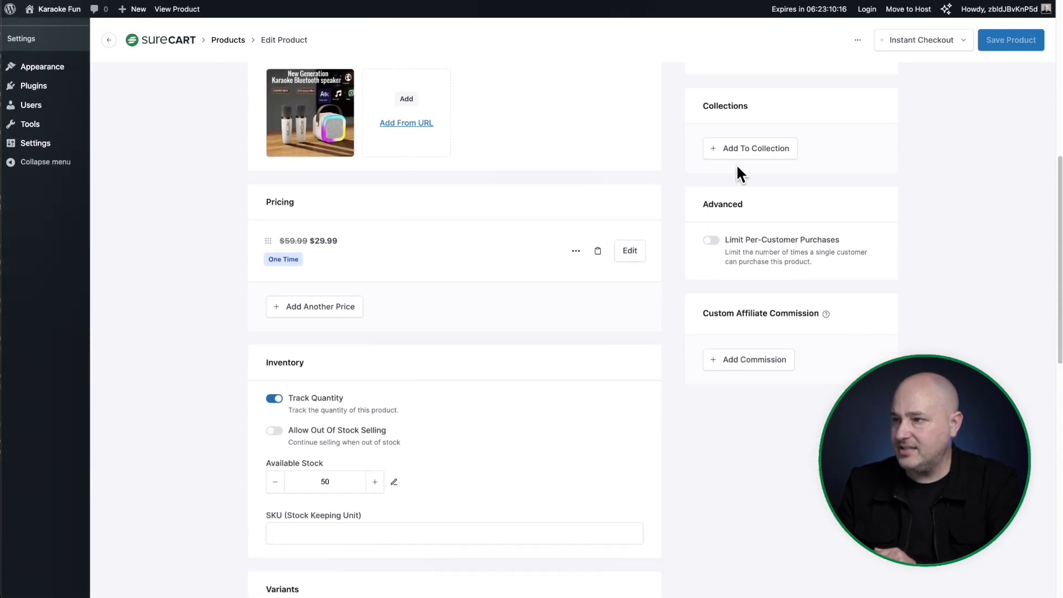
left_click(727, 155)
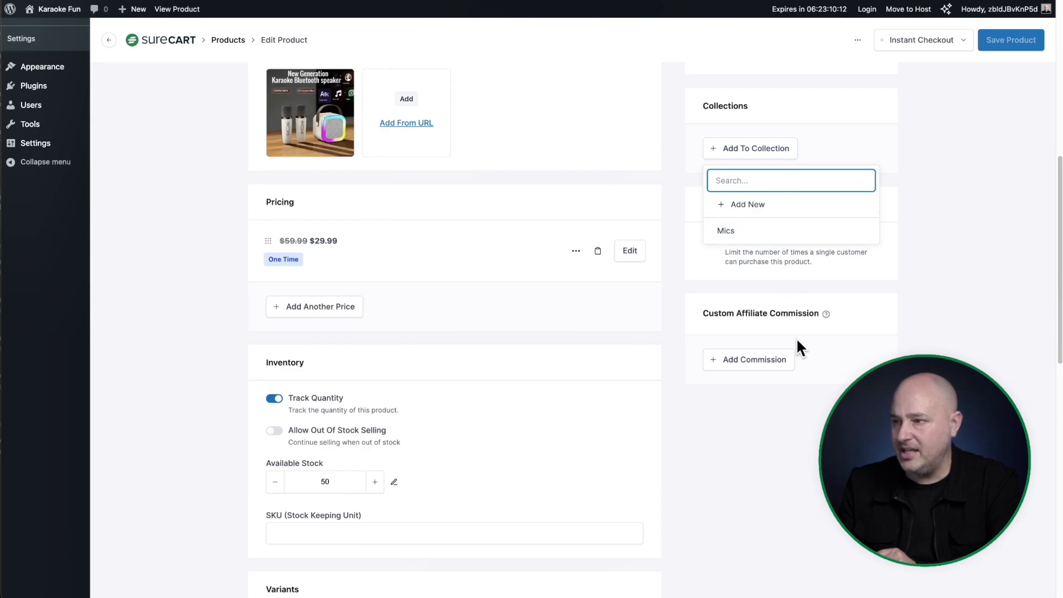
left_click(728, 230)
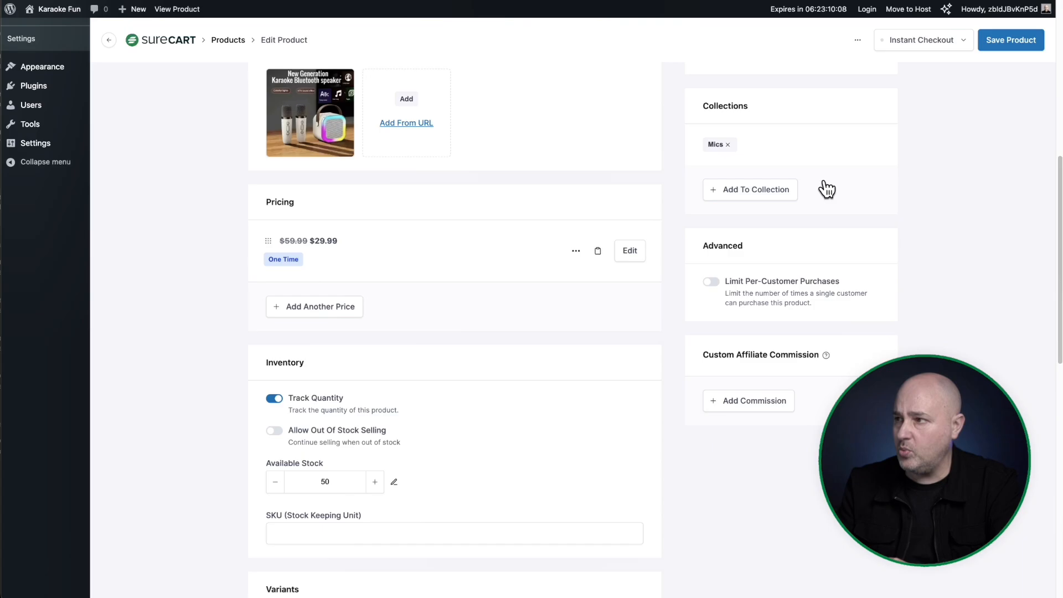
left_click(993, 46)
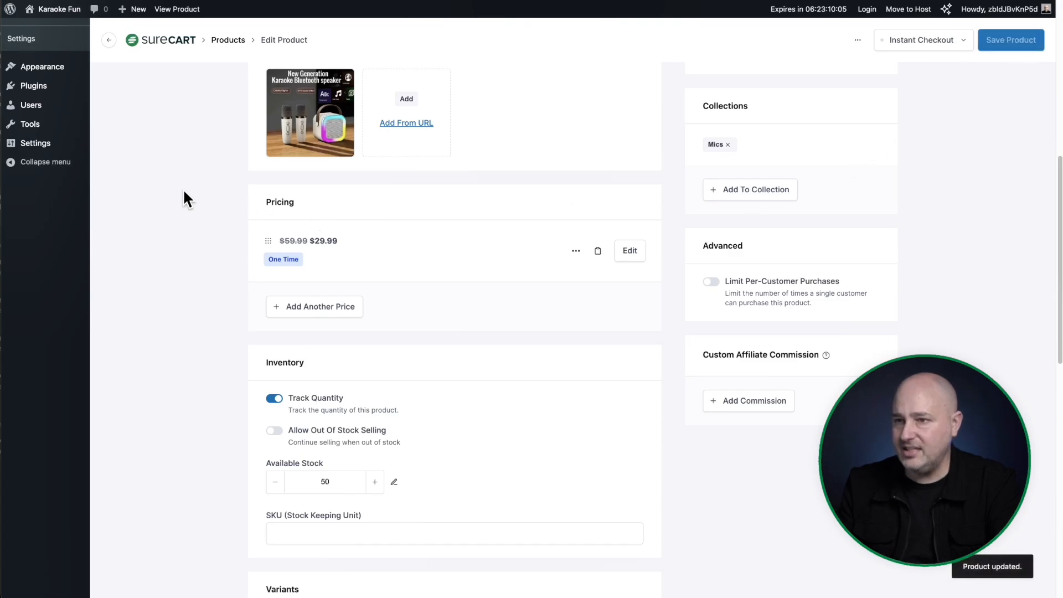
Open the Mics collection from the product collections list and view the products it contains.
scroll(184, 193, "up", 8)
left_click(39, 252)
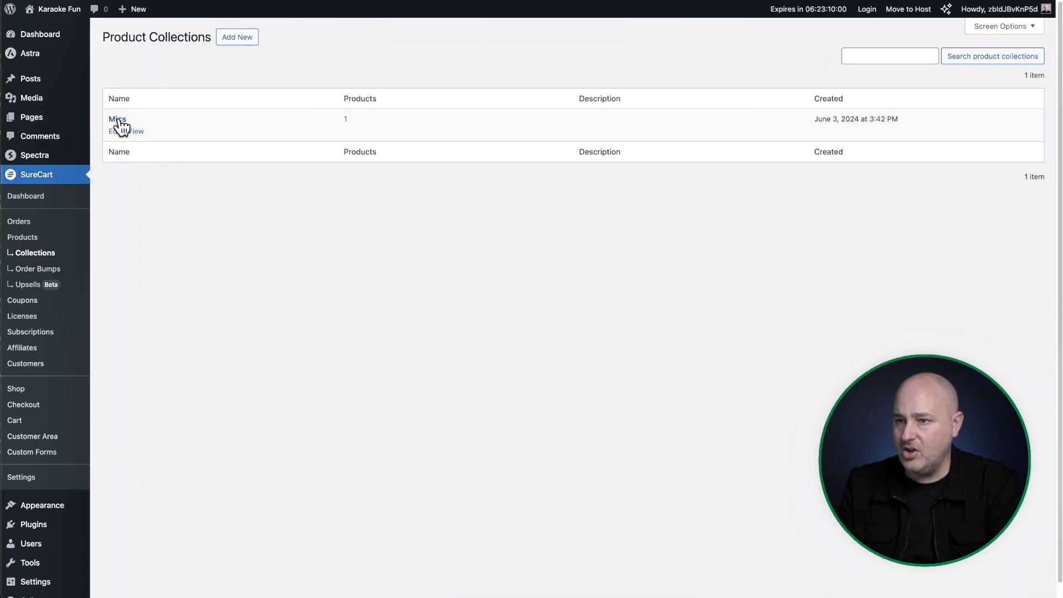
left_click(117, 119)
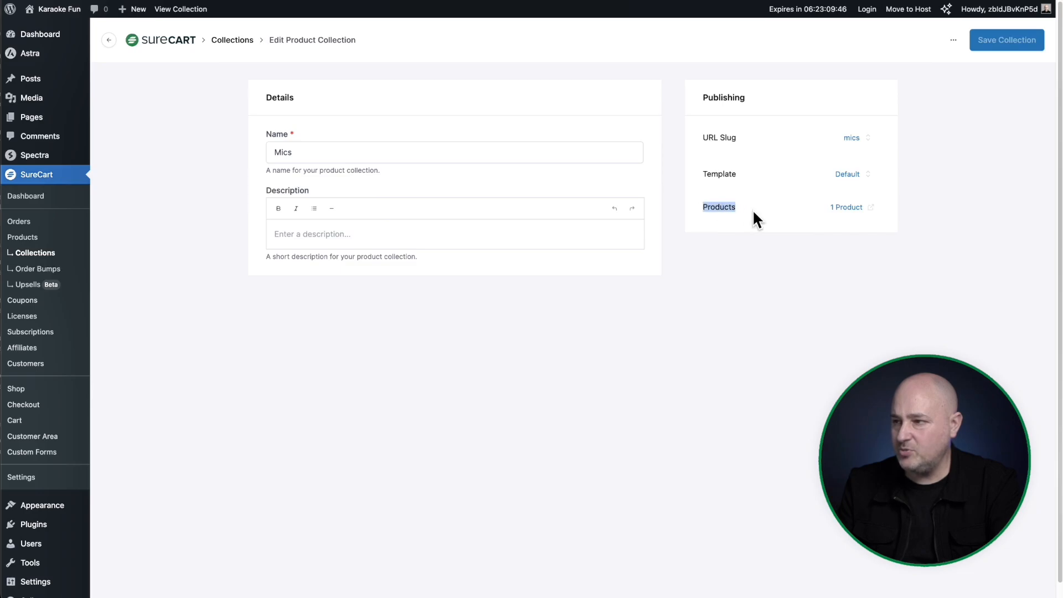
left_click(839, 210)
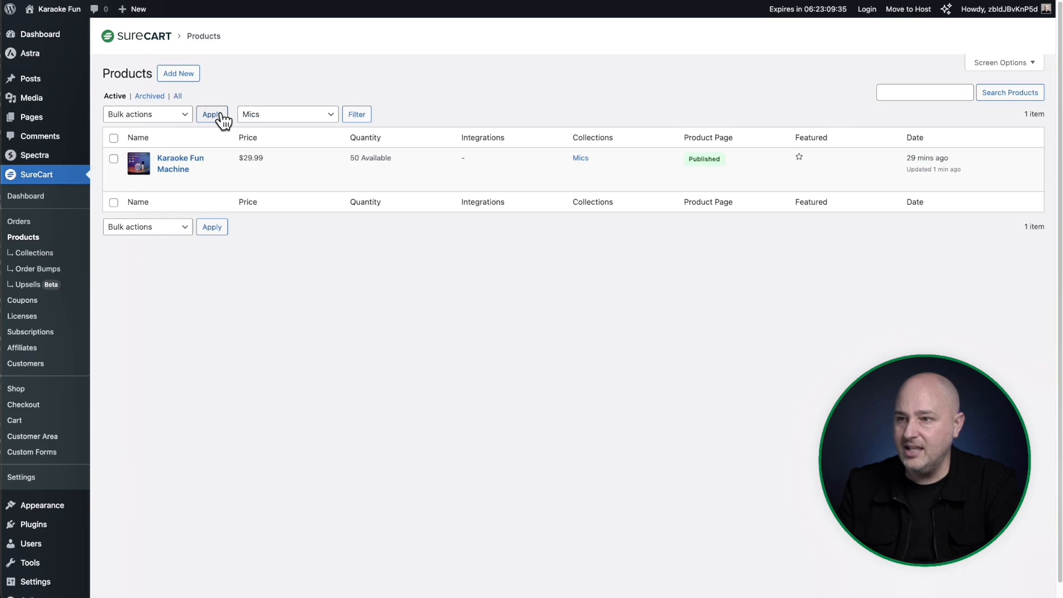
Select All Product Collections as the product list's collection filter and reopen the products list.
left_click(279, 118)
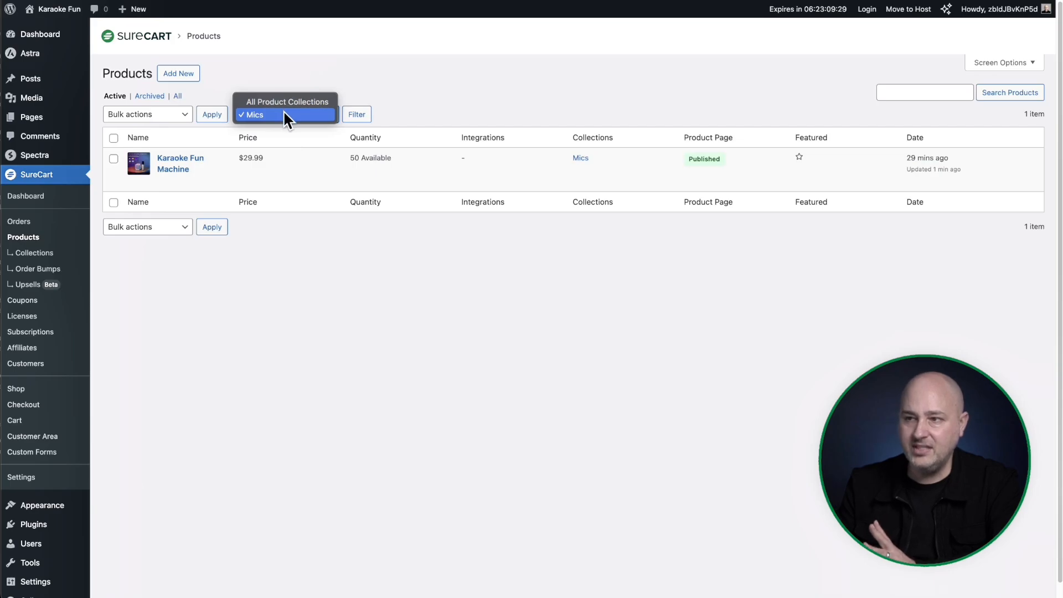
left_click(287, 102)
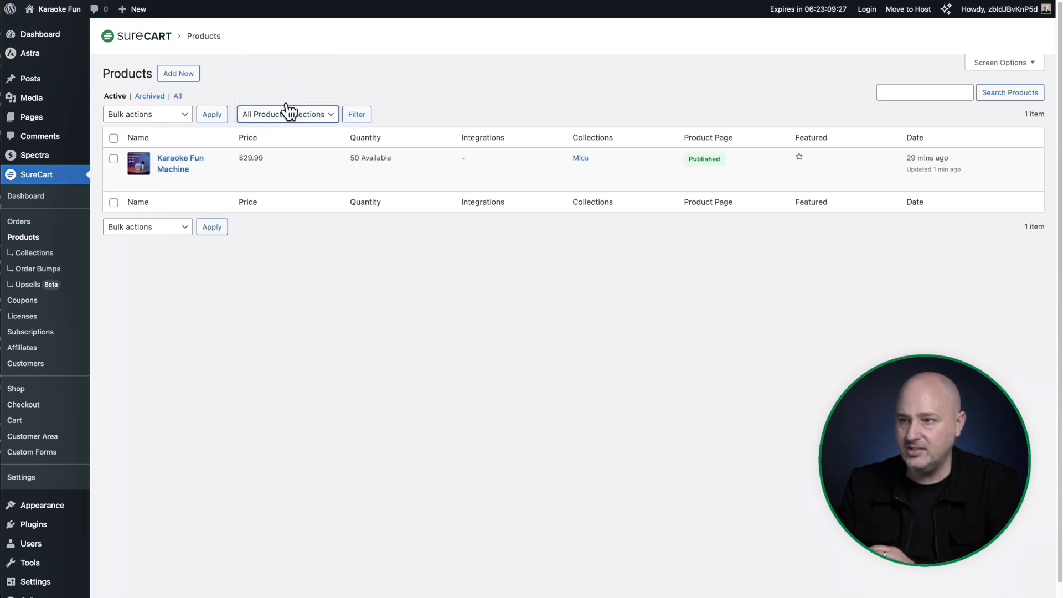
left_click(39, 242)
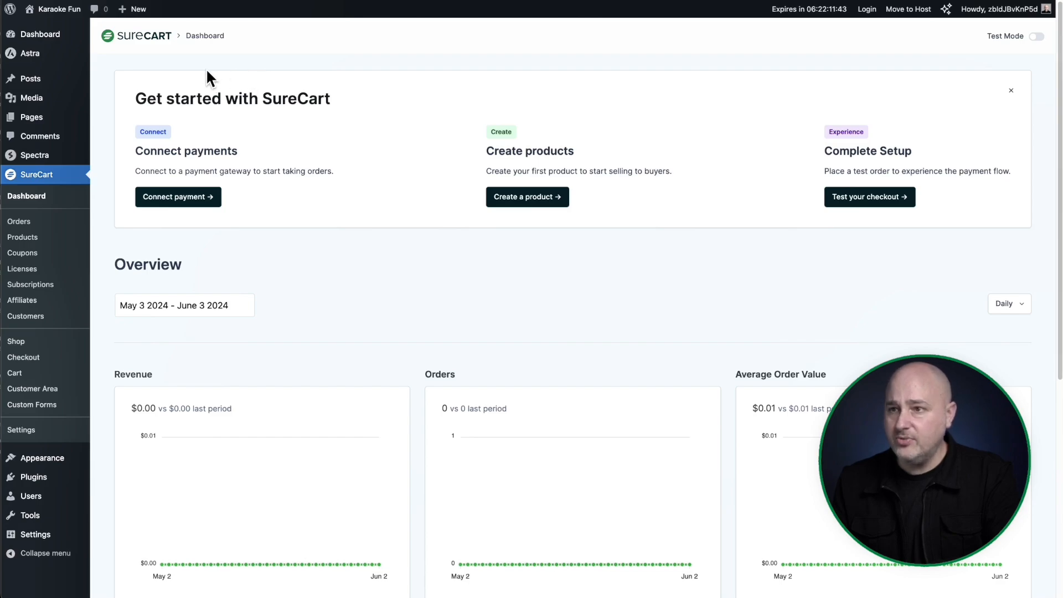
Visit the store's Shop page from the SureCart dashboard and return to the WordPress dashboard.
mouse_move(55, 9)
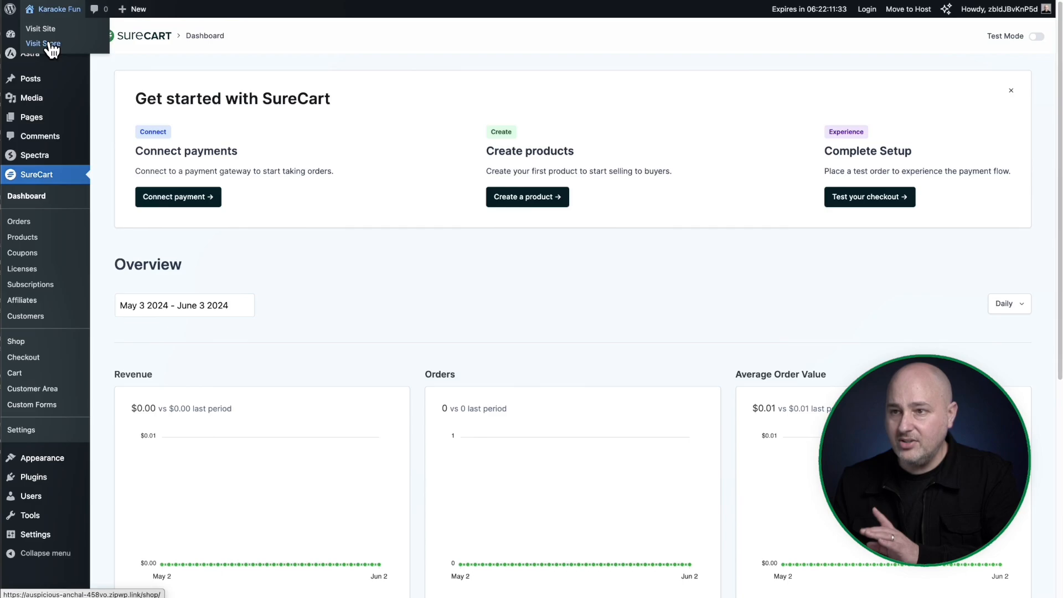
left_click(47, 43)
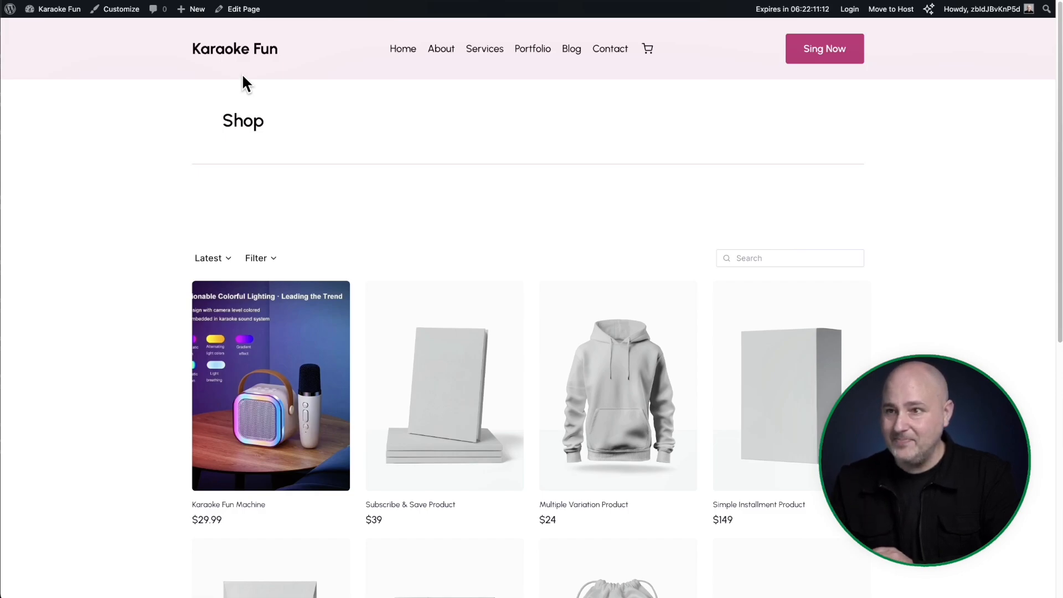
mouse_move(66, 15)
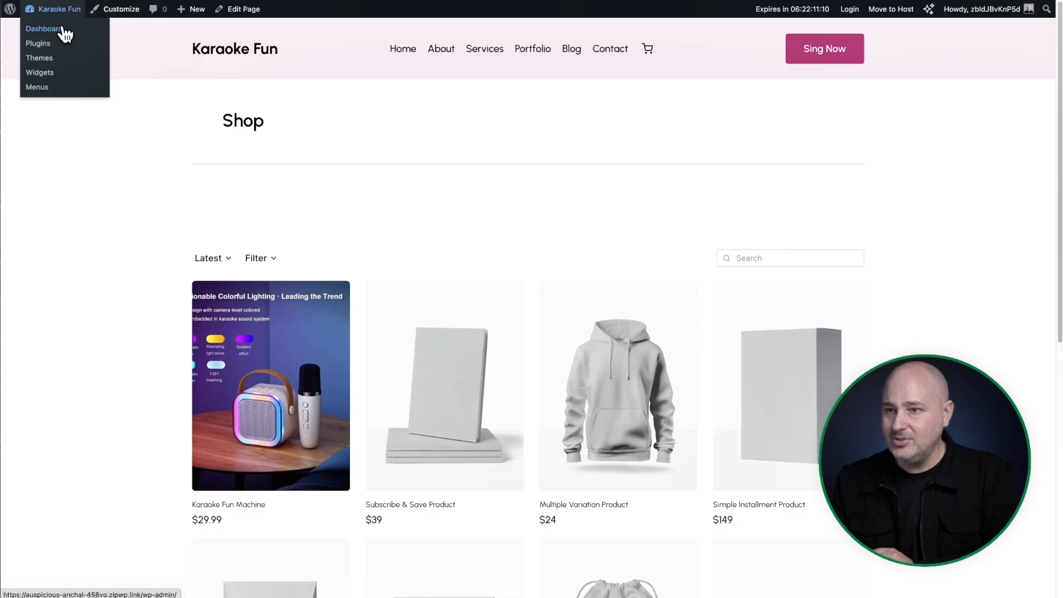
left_click(56, 29)
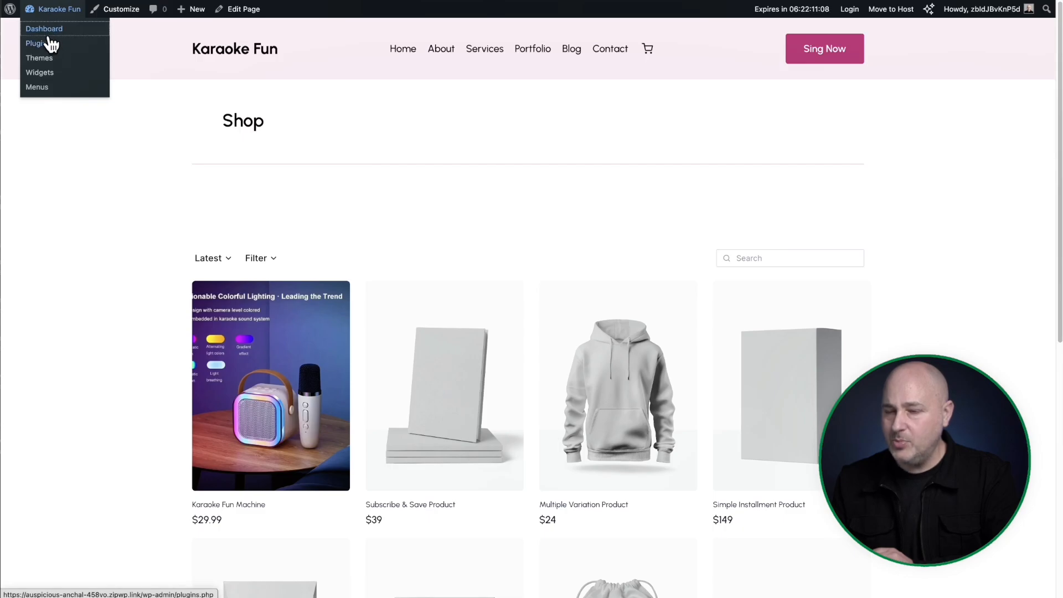
Open the WordPress menu editor, add the Shop page to Main Menu, and place it directly below Home.
mouse_move(35, 238)
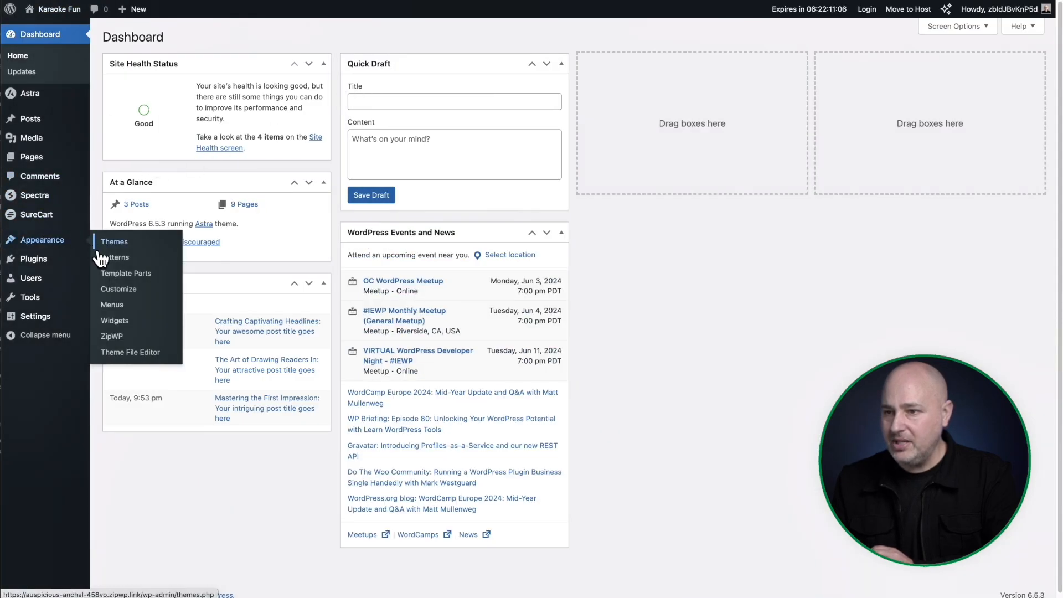
left_click(119, 306)
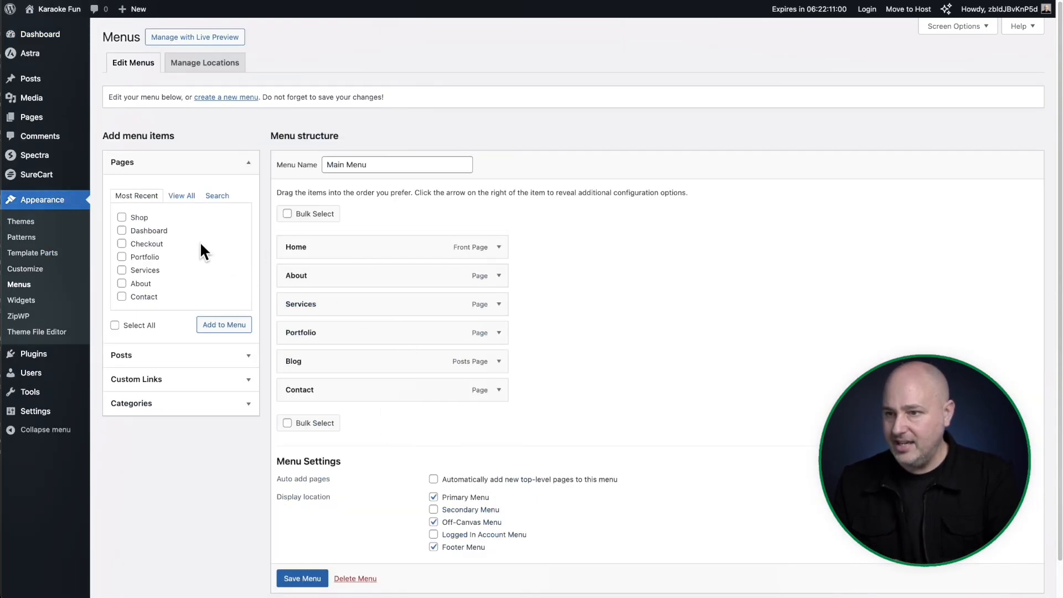
left_click(122, 217)
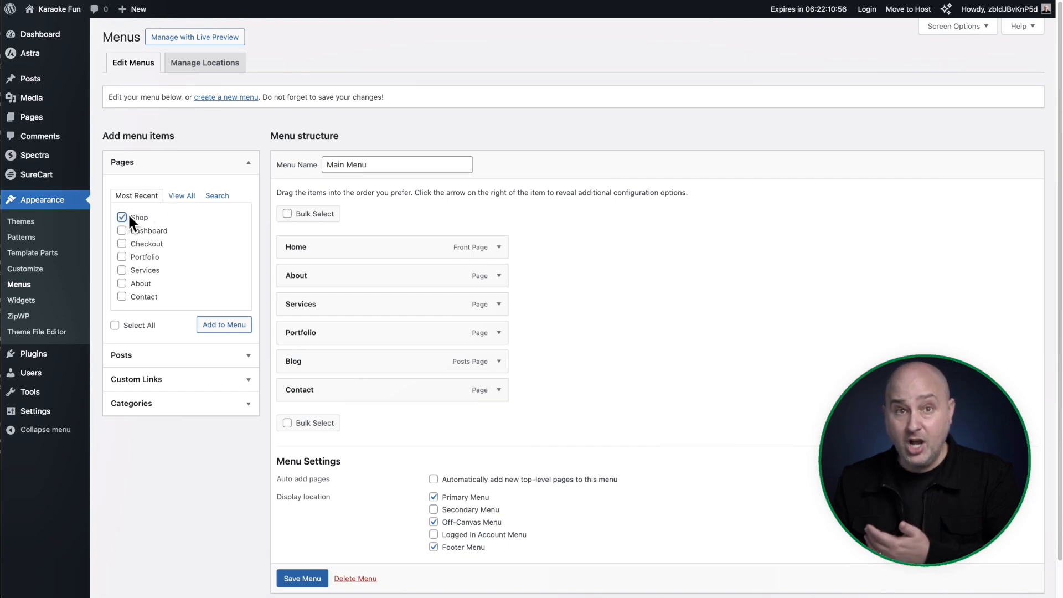
left_click(216, 327)
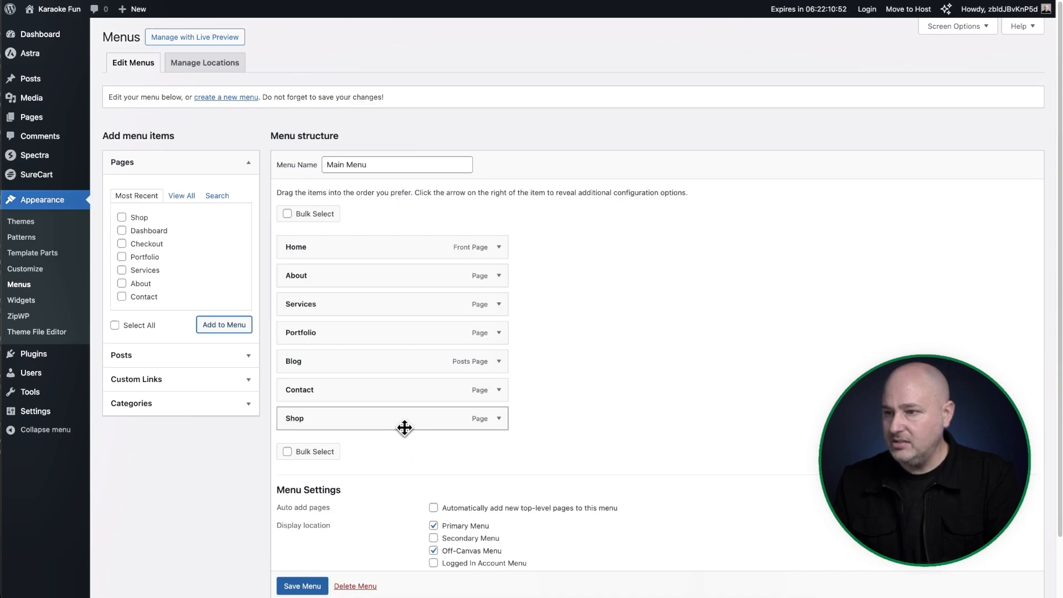
left_click_drag(377, 415, 366, 268)
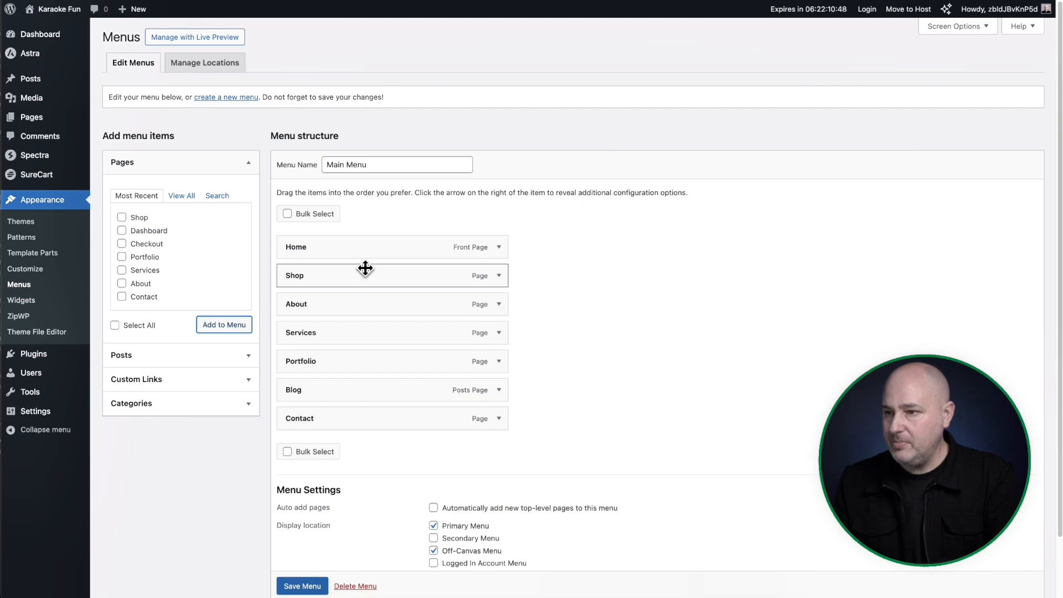
Remove the Home, Portfolio and Services items from Main Menu and save the menu.
left_click(498, 248)
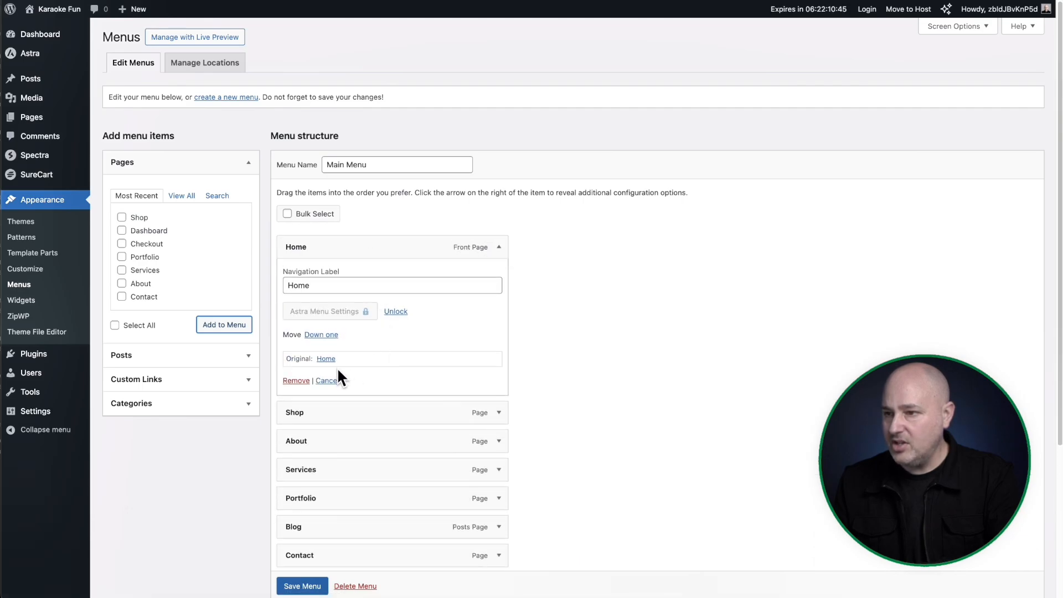
left_click(297, 380)
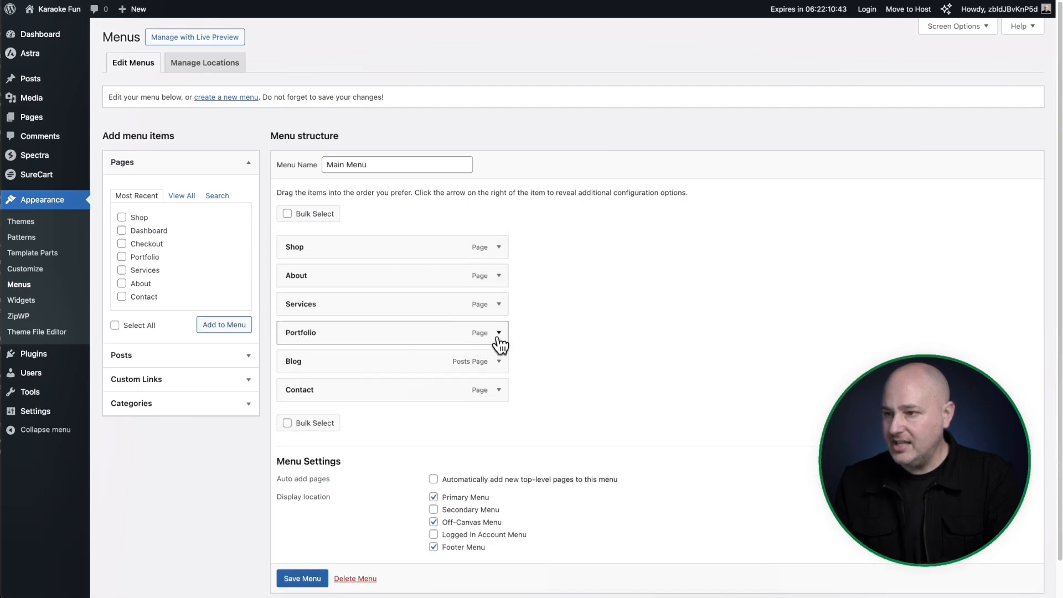
left_click(499, 333)
left_click(297, 468)
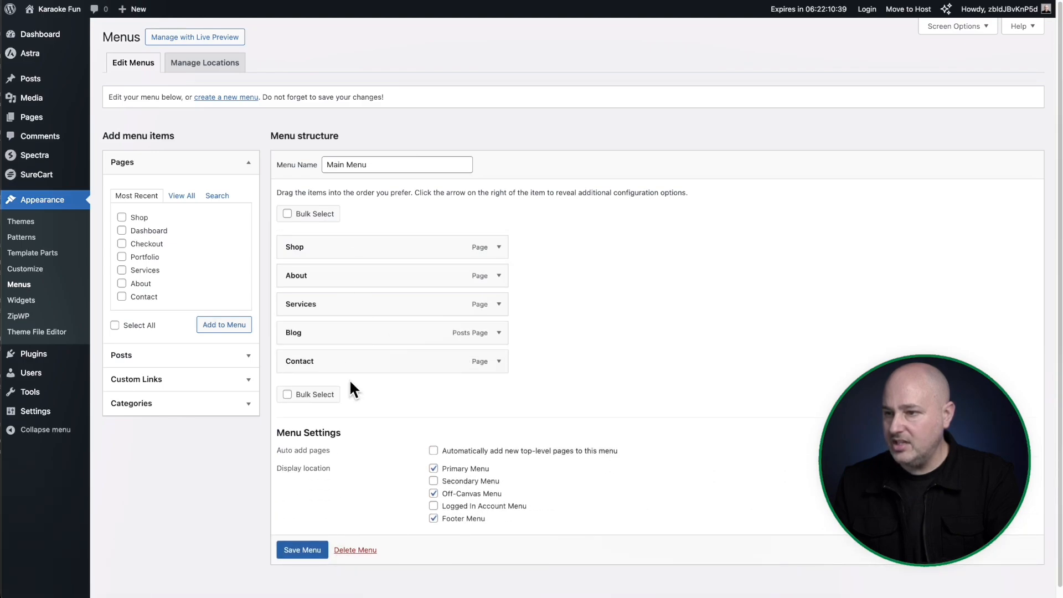
left_click(499, 304)
left_click(286, 440)
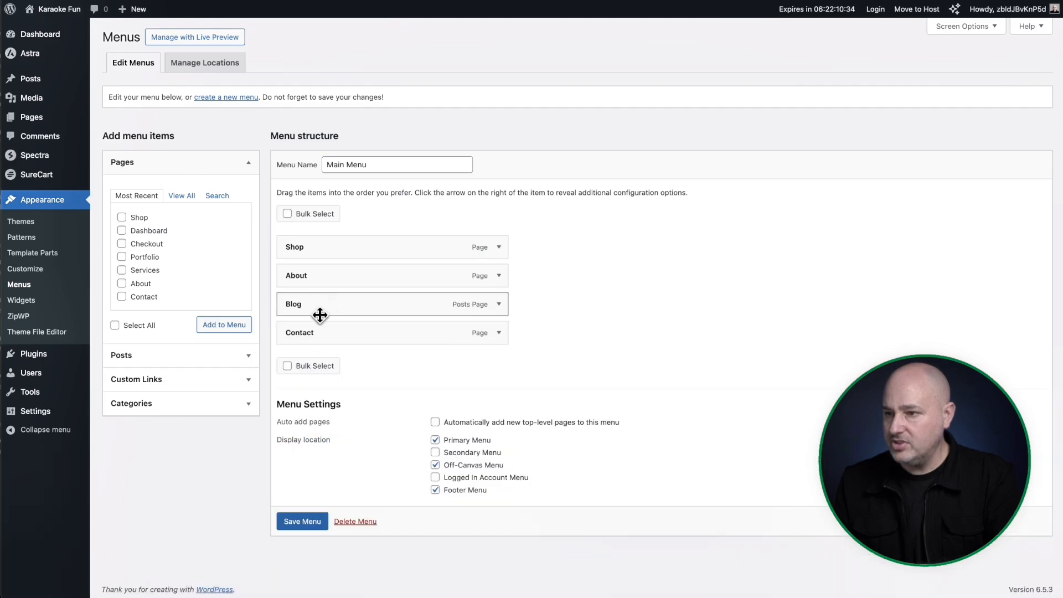
left_click(308, 521)
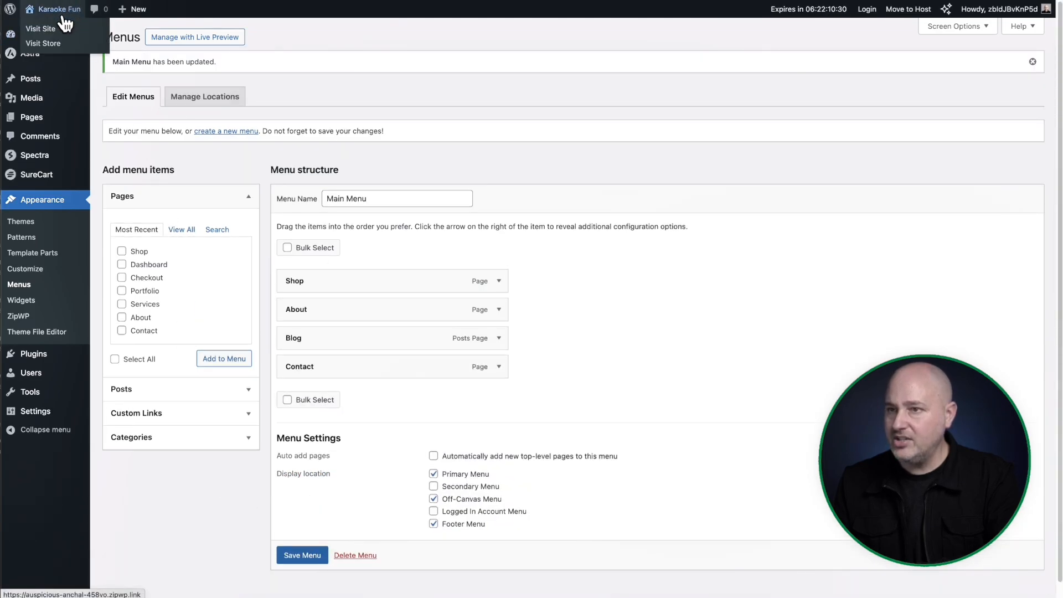
Visit the site's front end and browse the products on the Shop page.
left_click(62, 25)
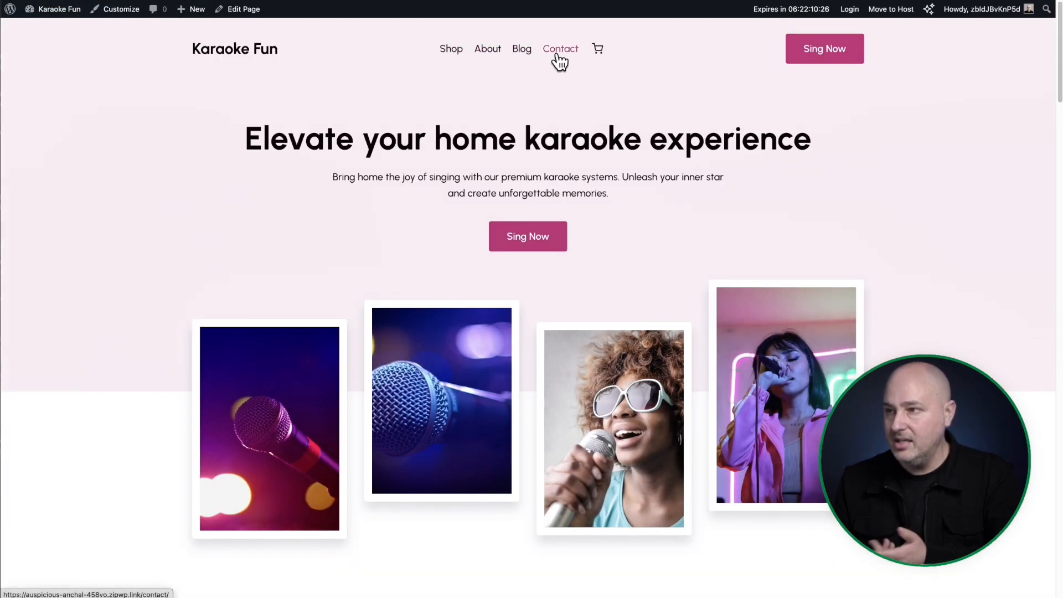
left_click(450, 54)
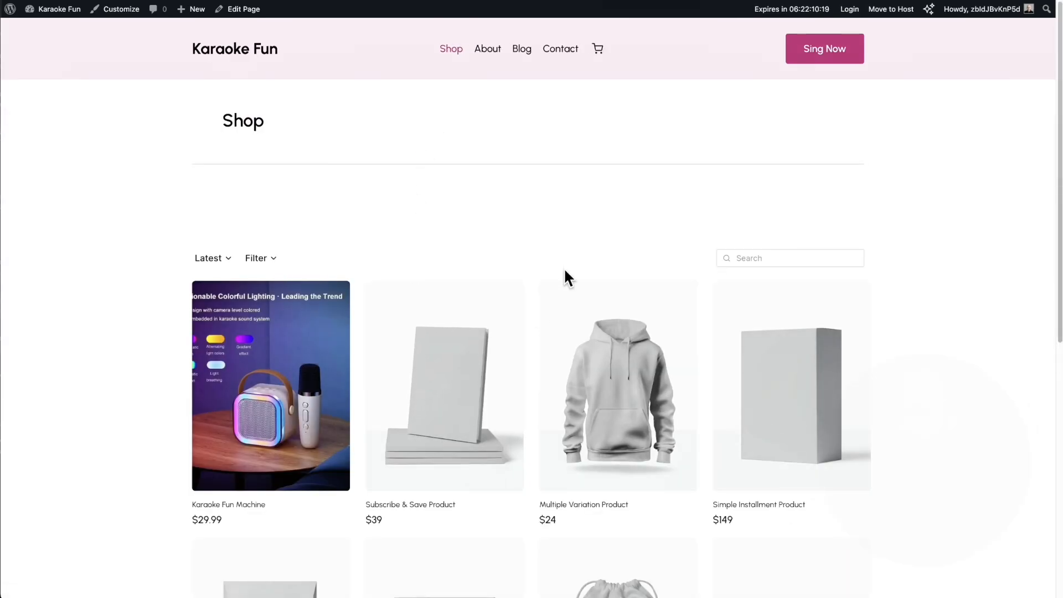
scroll(469, 431, "down", 7)
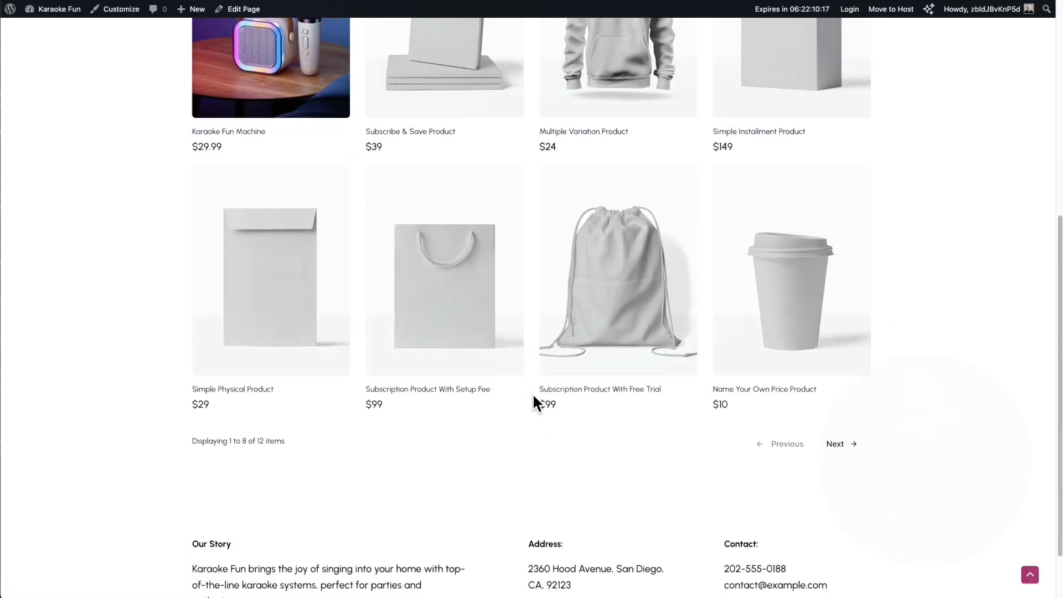
scroll(534, 399, "up", 5)
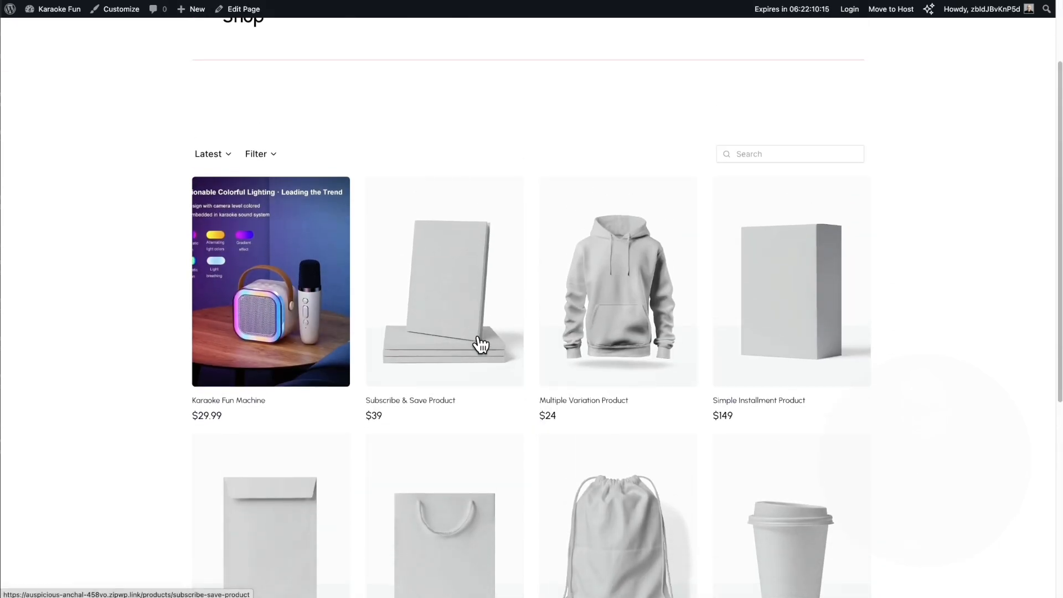
Open the Karaoke Fun Machine product page, add one unit to the cart, and close the cart review.
left_click(248, 269)
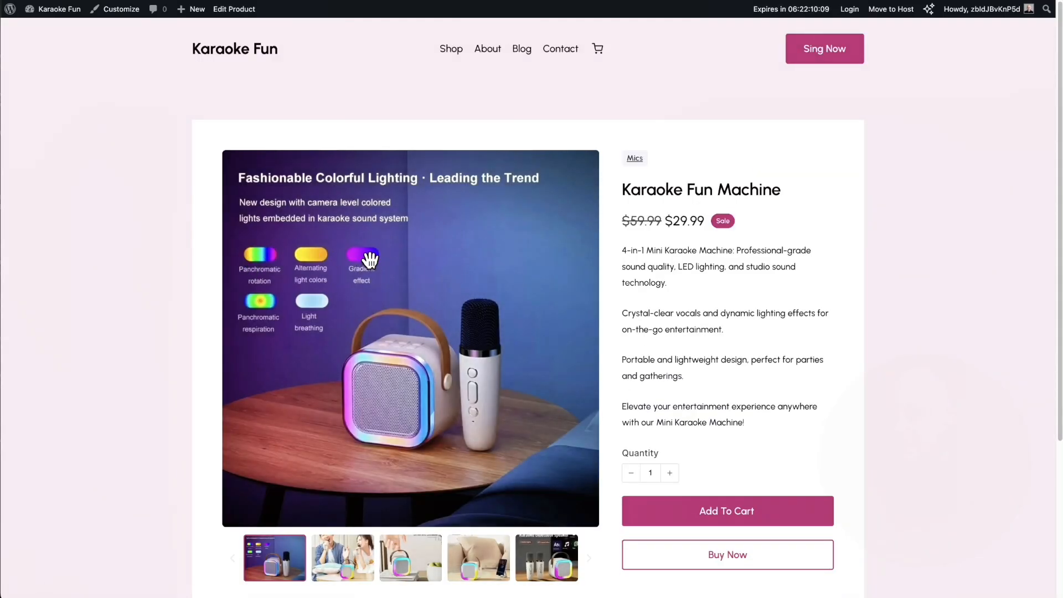
scroll(370, 259, "down", 2)
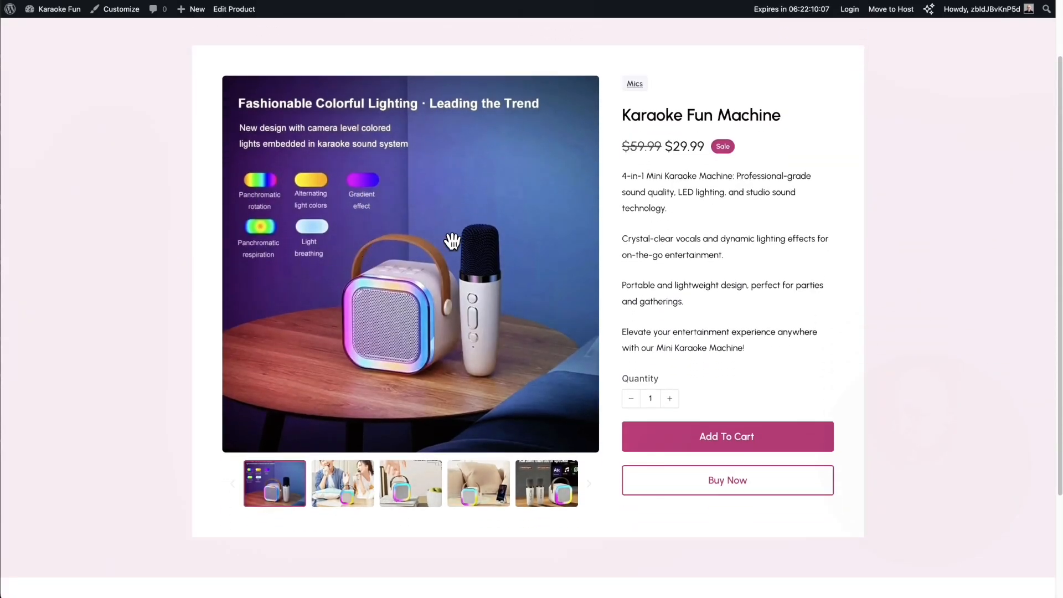
left_click(722, 443)
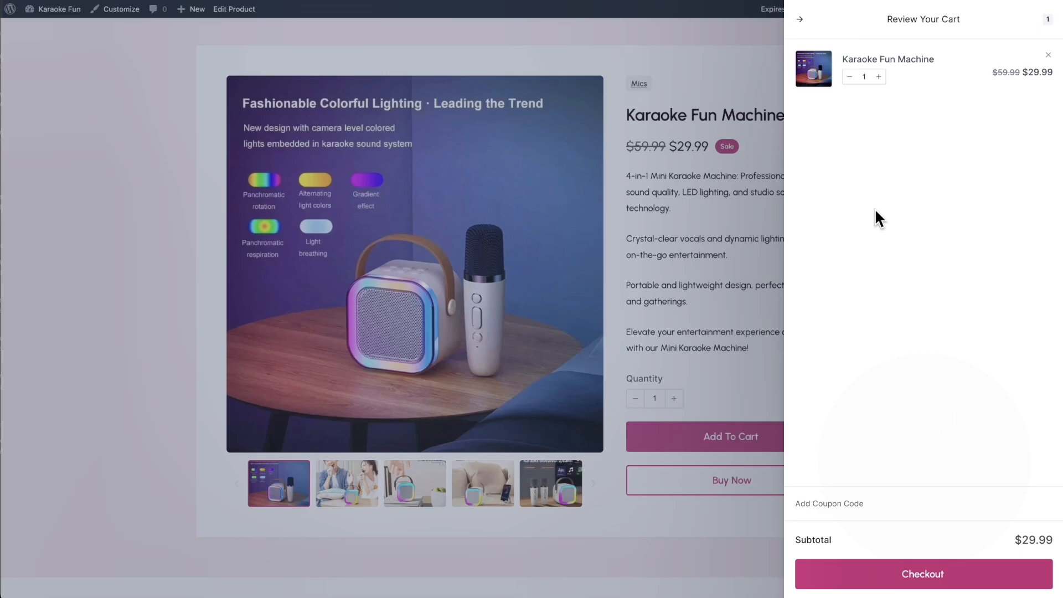
left_click(714, 221)
scroll(551, 132, "up", 2)
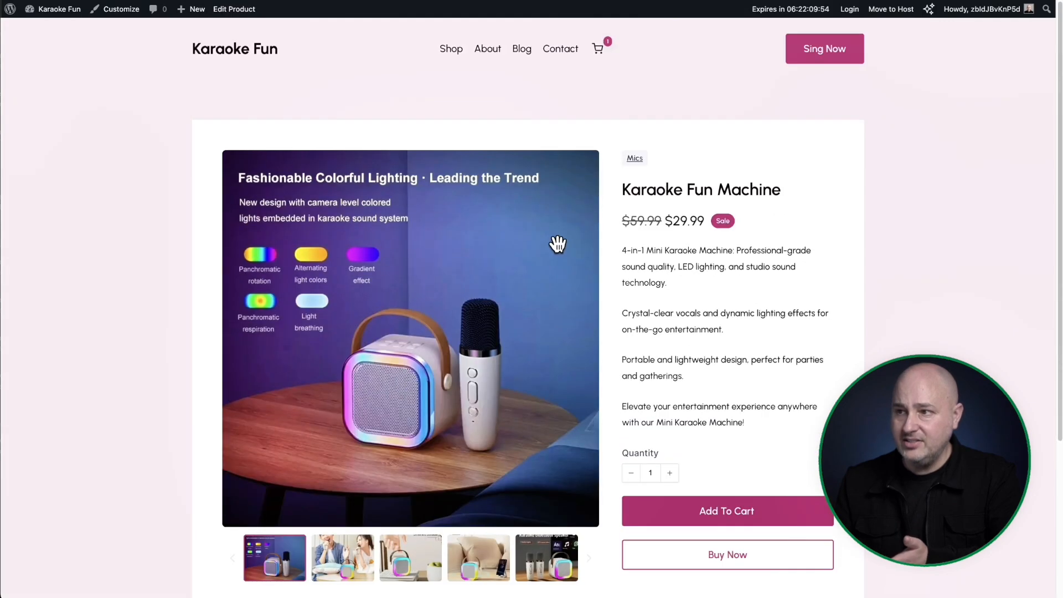
Reopen the cart from the site header and proceed to checkout with the Karaoke Fun Machine.
left_click(601, 51)
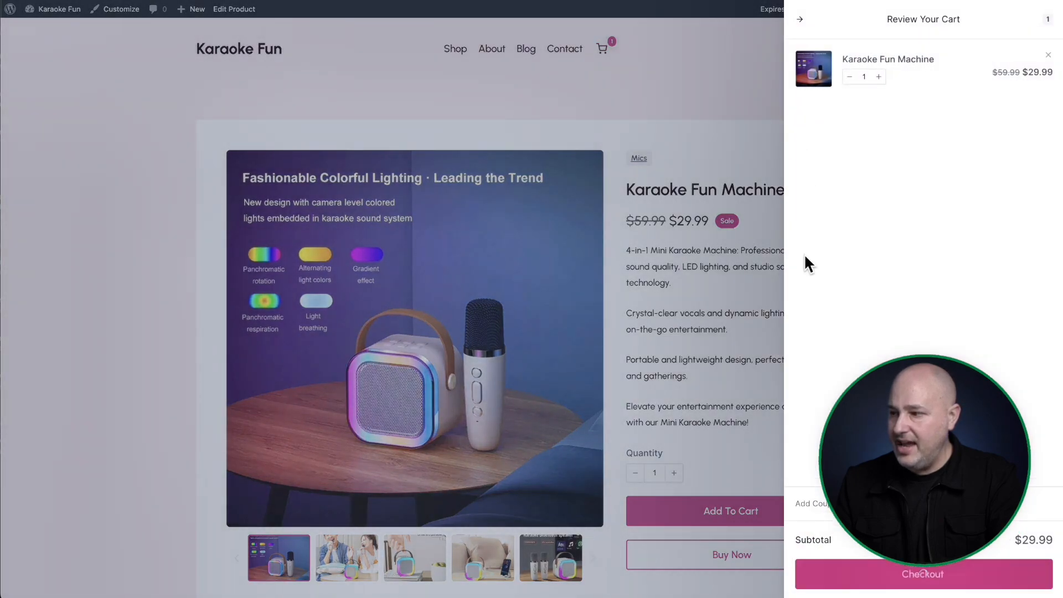
left_click(922, 576)
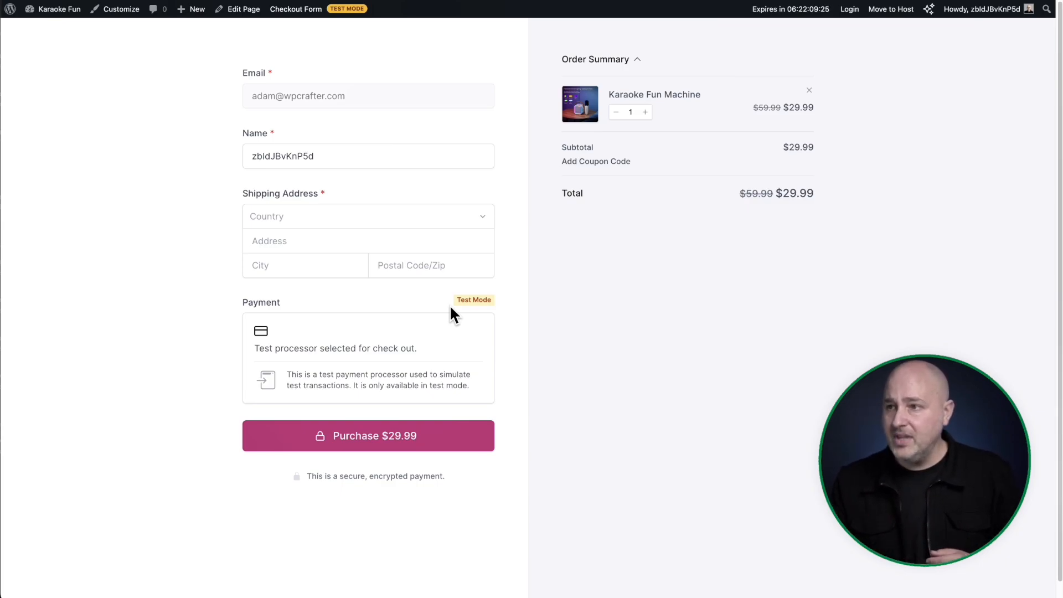
mouse_move(299, 11)
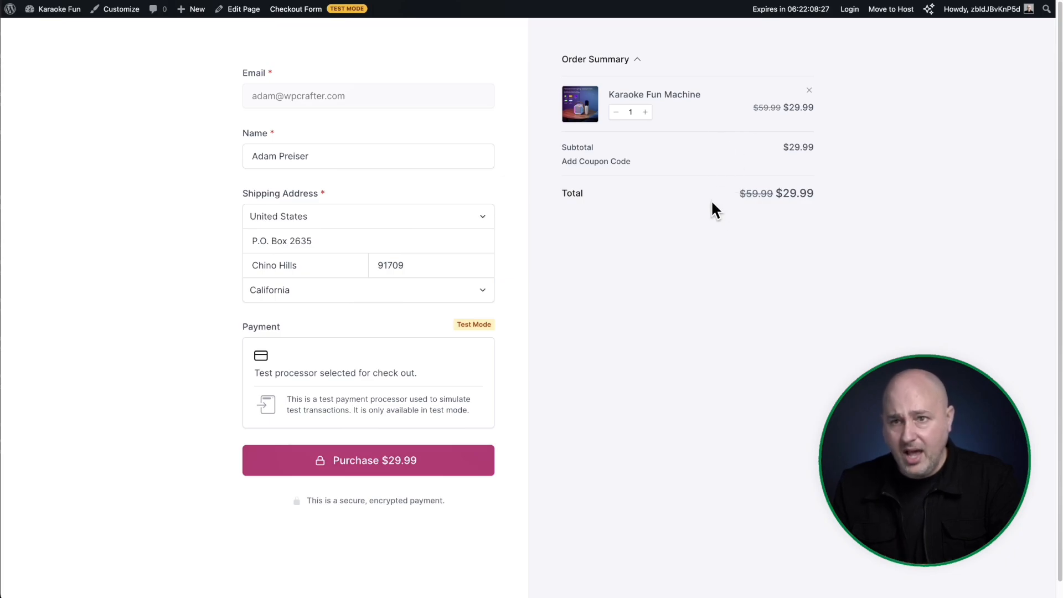
Check the coupon code field in the order summary and place the test-mode order for the Karaoke Fun Machine.
left_click(619, 166)
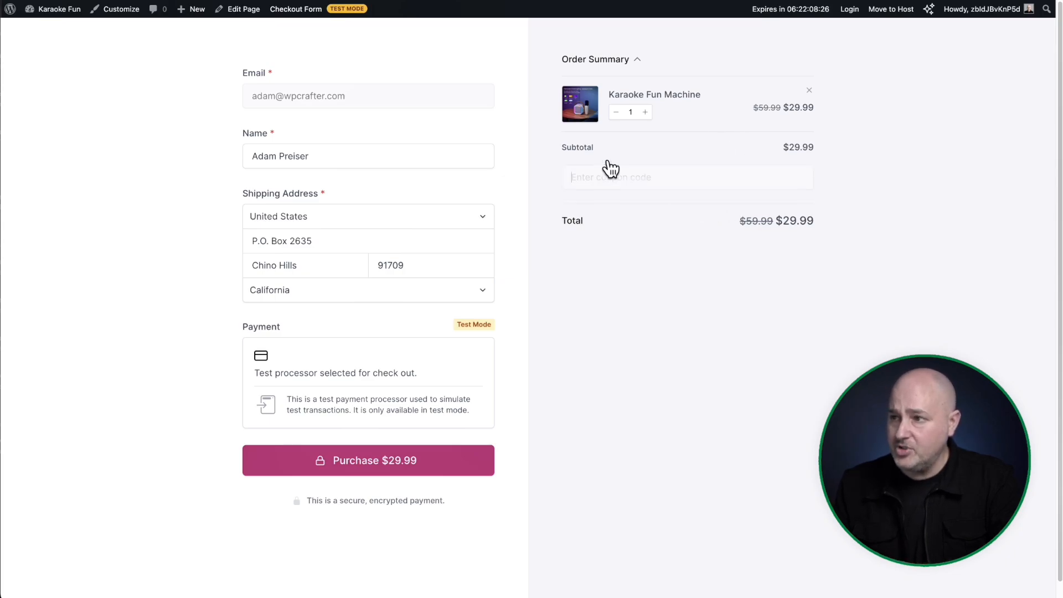
left_click(641, 282)
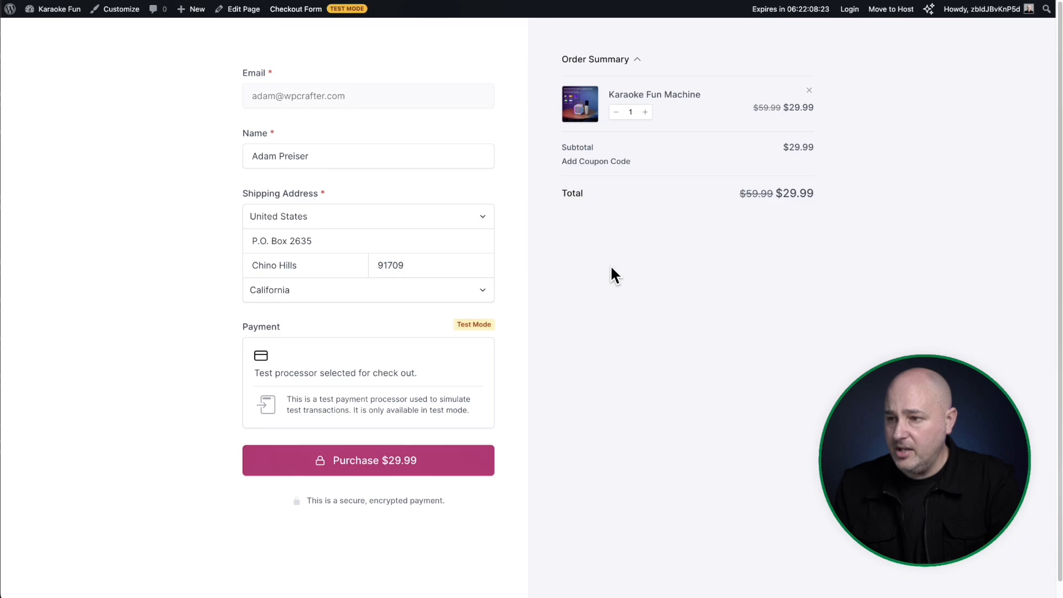
left_click(362, 471)
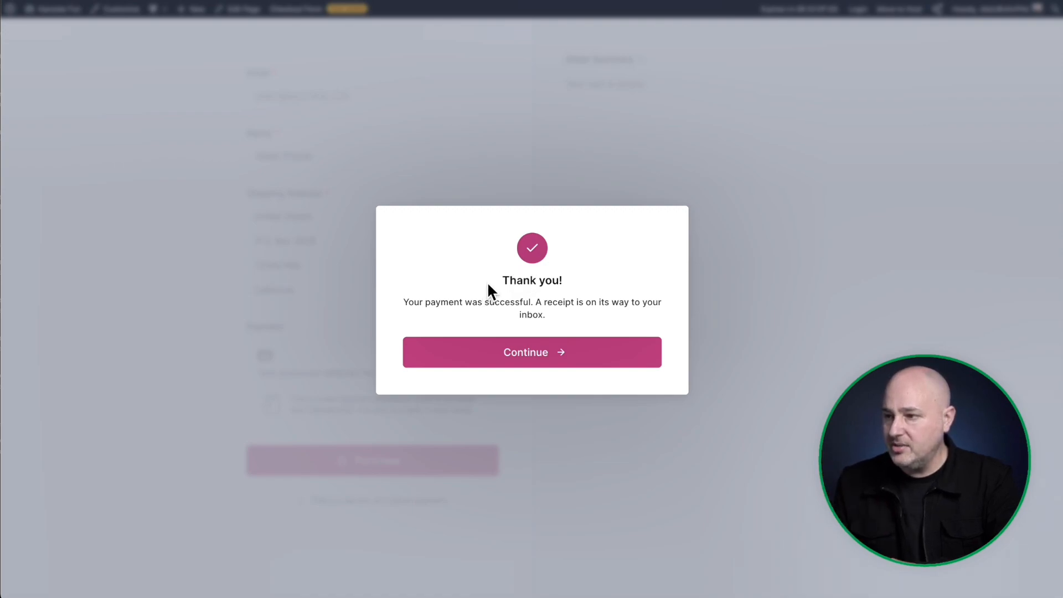
left_click_drag(487, 281, 579, 309)
left_click(577, 309)
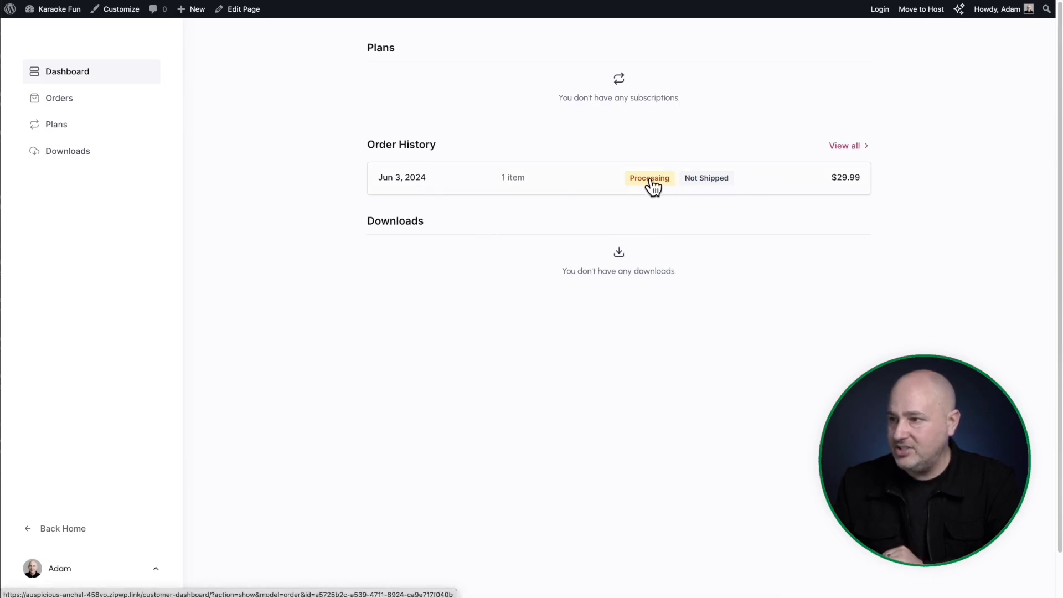
View the Karaoke Fun Machine order's details from the customer dashboard's order history and look at the account options.
left_click(586, 190)
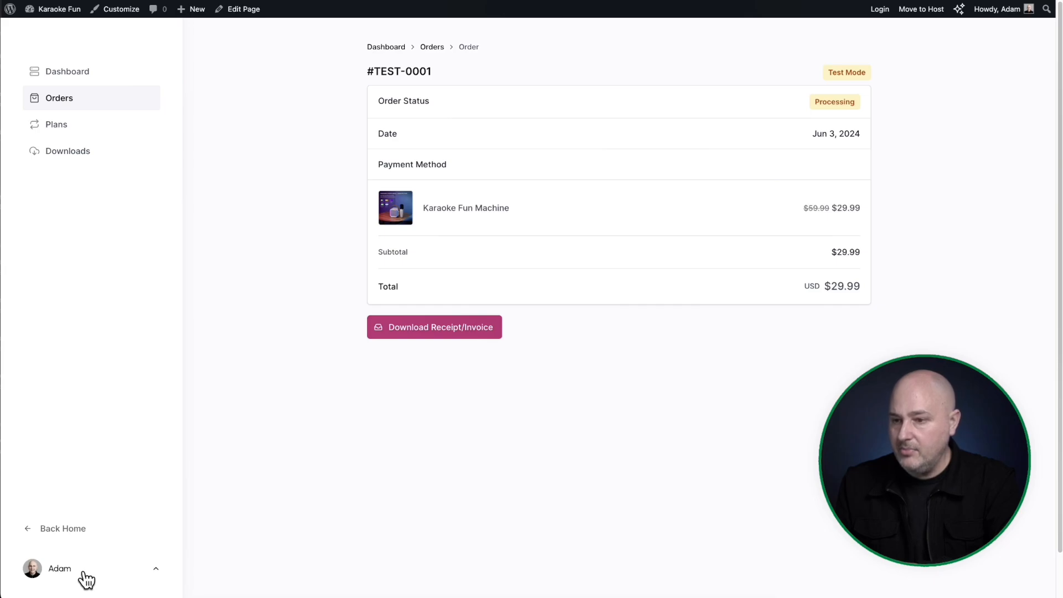
left_click(156, 570)
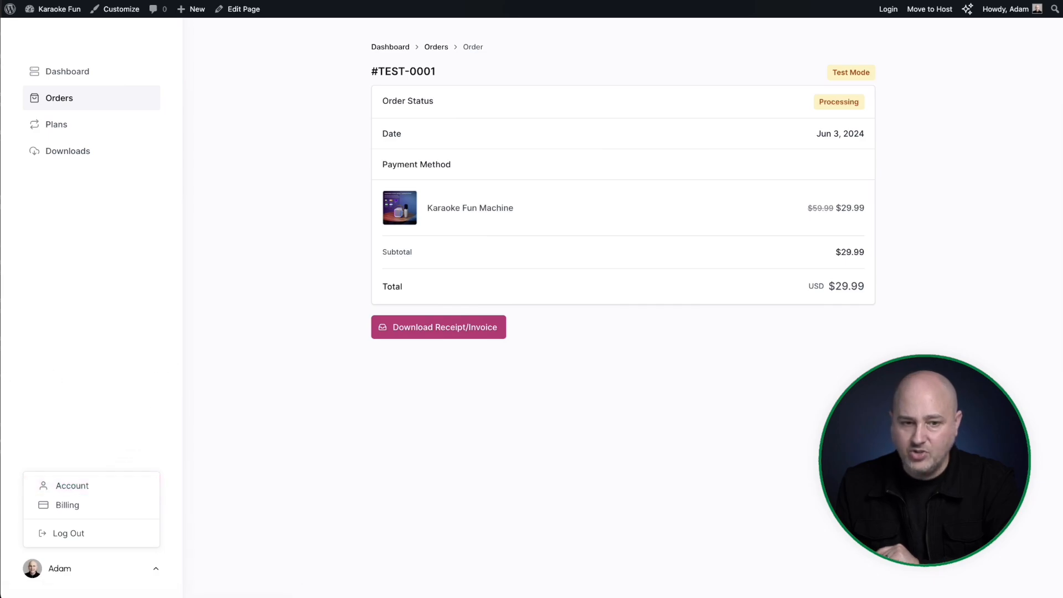
left_click(290, 267)
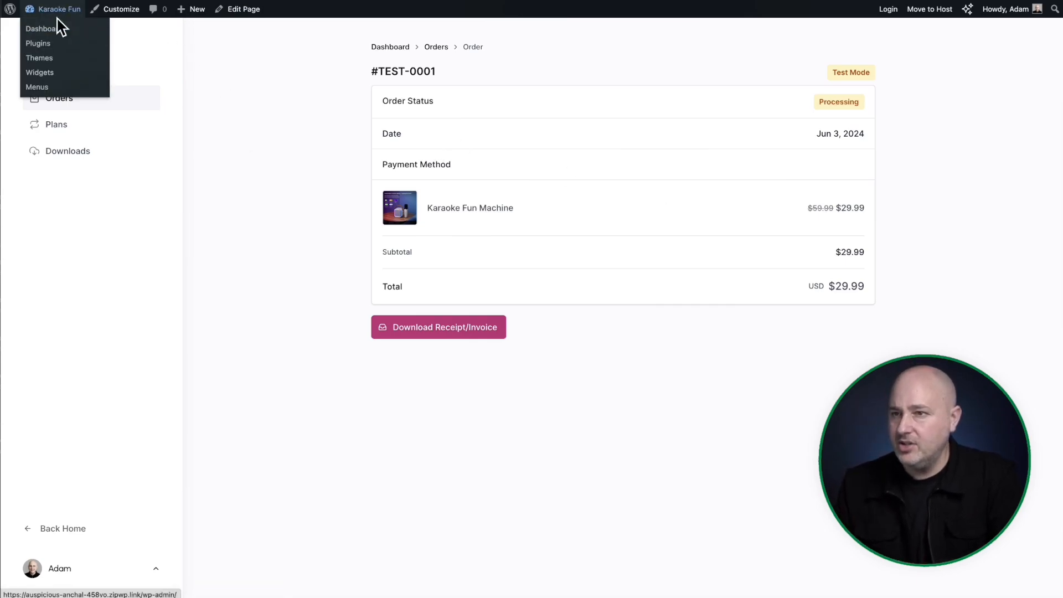
Return to the WordPress dashboard and open the Karaoke Fun Machine for editing from SureCart's products list.
left_click(55, 30)
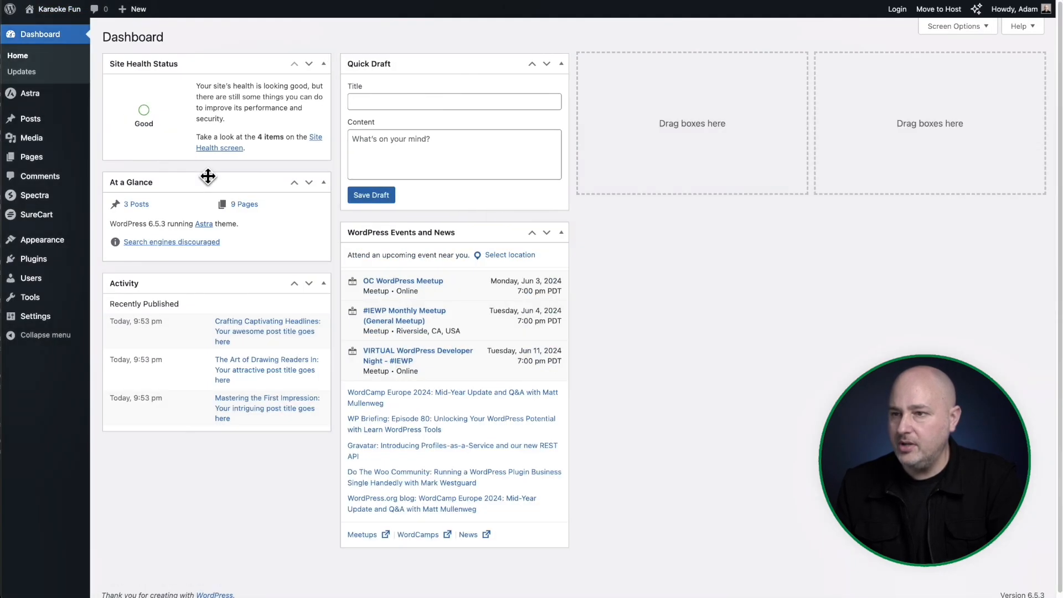
mouse_move(51, 216)
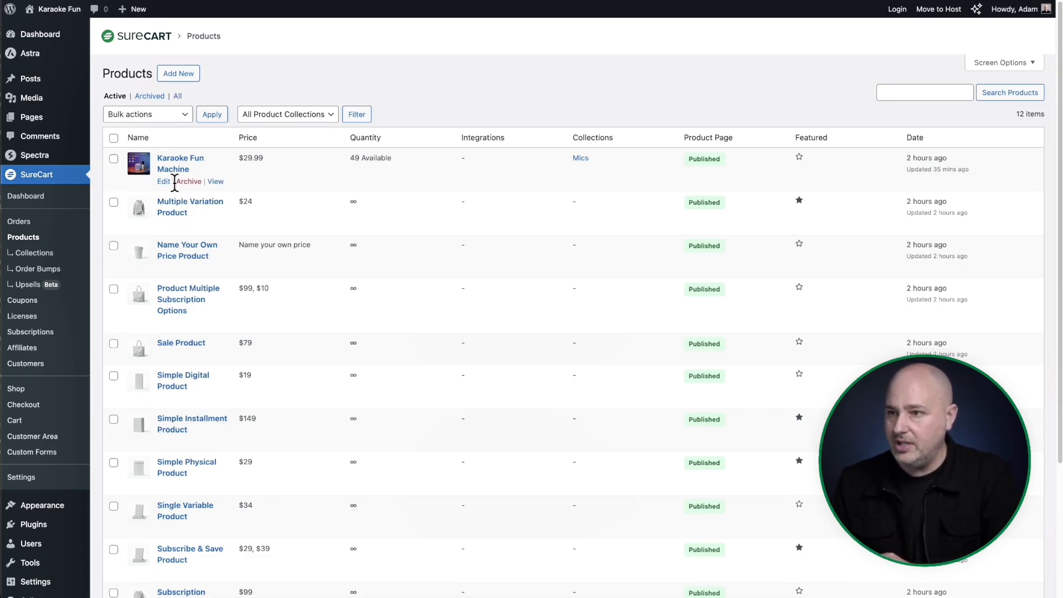
left_click(172, 170)
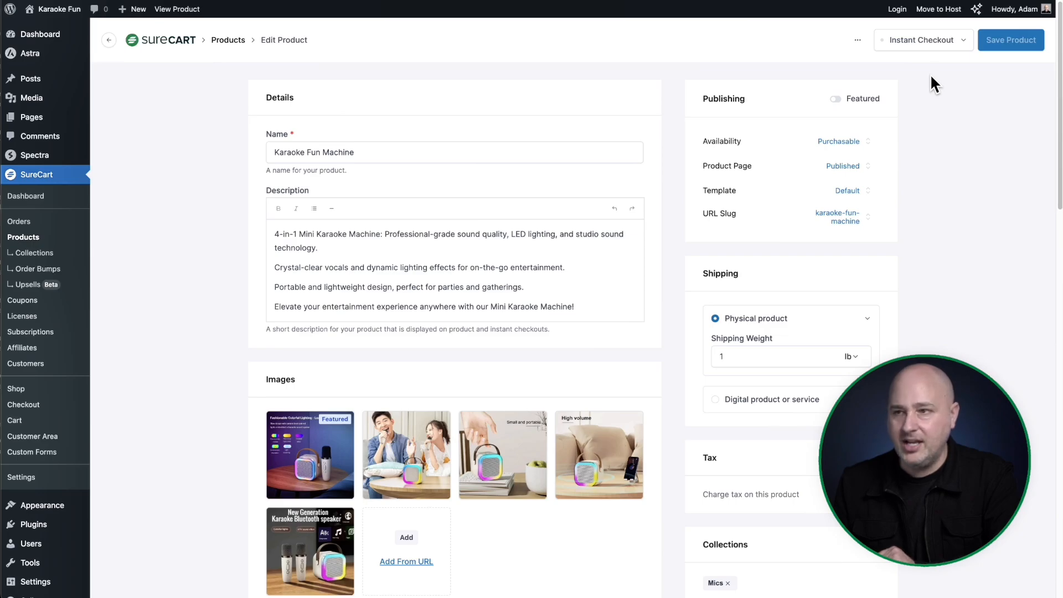
Review the Karaoke Fun Machine's Instant Checkout options, preview its instant checkout page, and return to editing the product.
left_click(956, 48)
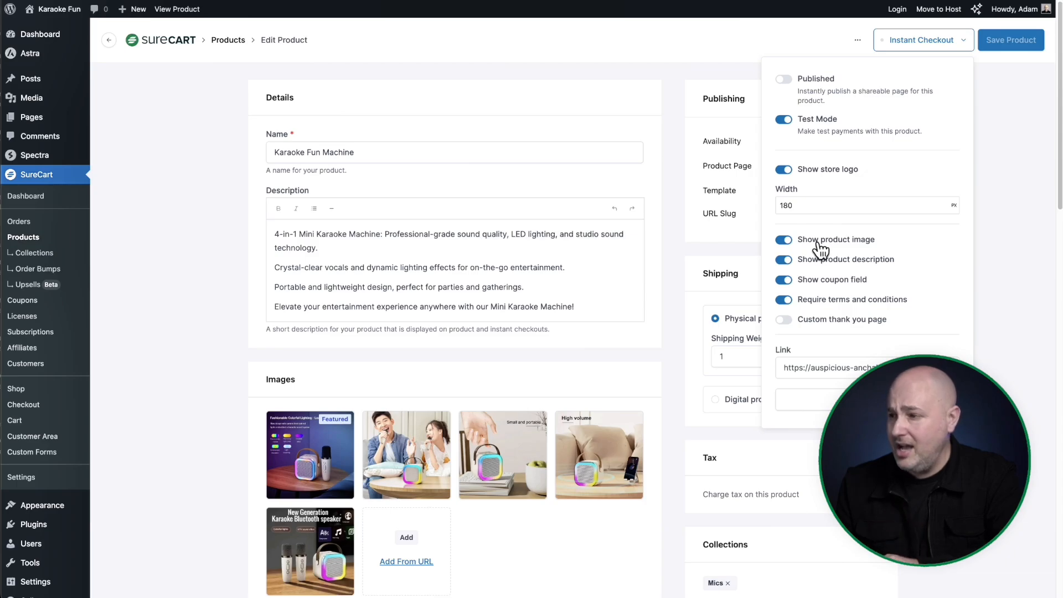
left_click(833, 402)
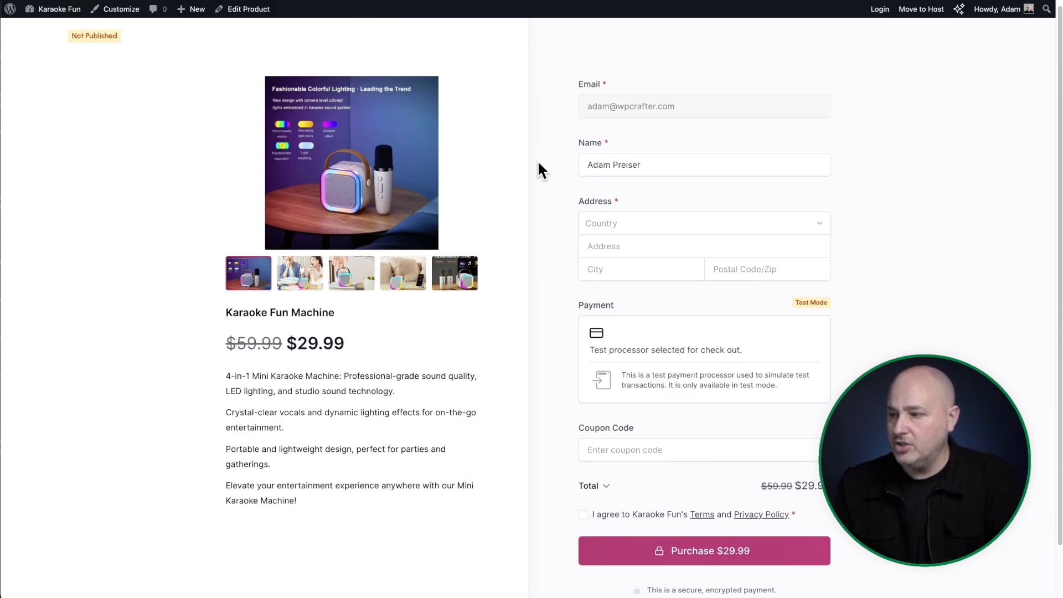
scroll(537, 163, "down", 2)
scroll(539, 169, "up", 2)
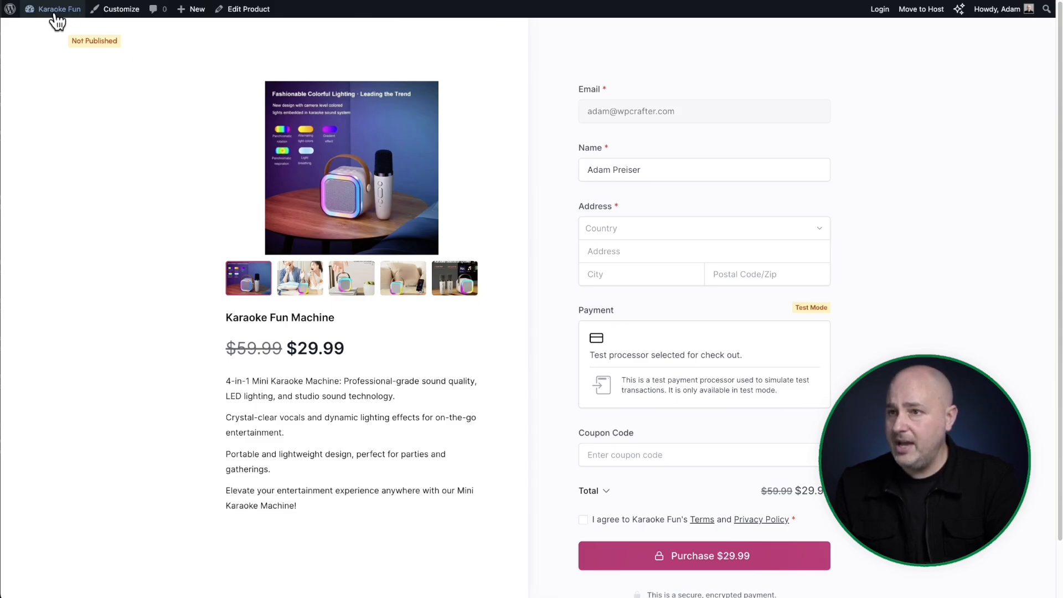
left_click(253, 11)
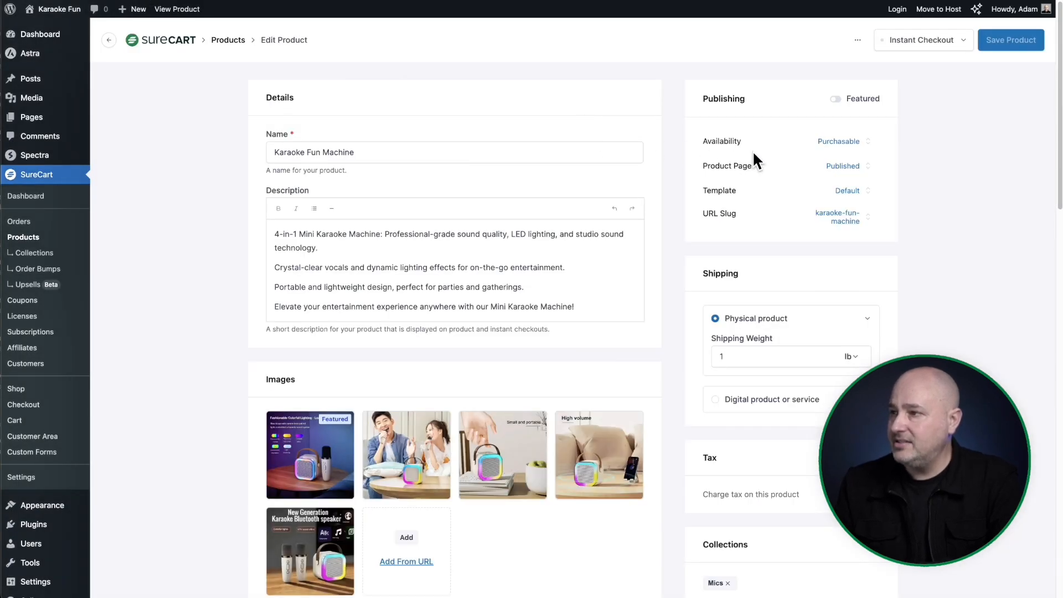
Try publishing the Karaoke Fun Machine's Instant Checkout and look at its shareable link.
left_click(965, 45)
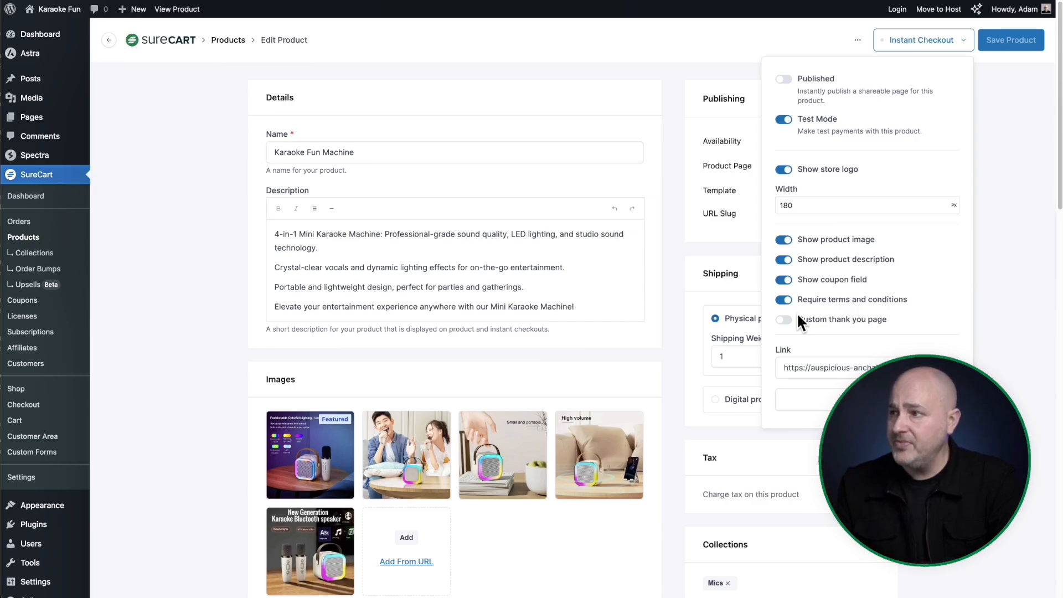
left_click(784, 80)
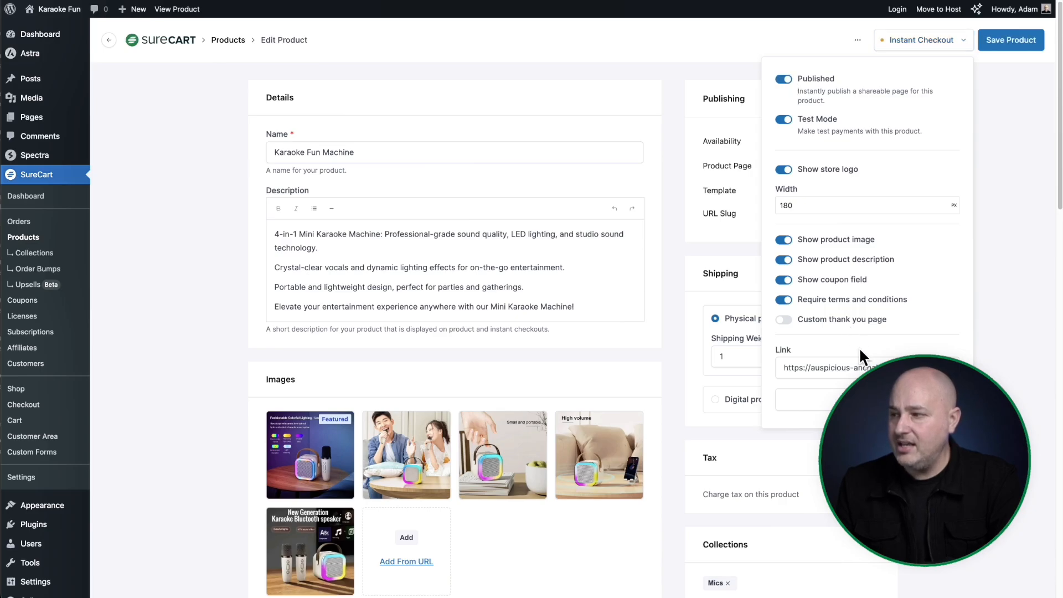
left_click_drag(809, 368, 941, 370)
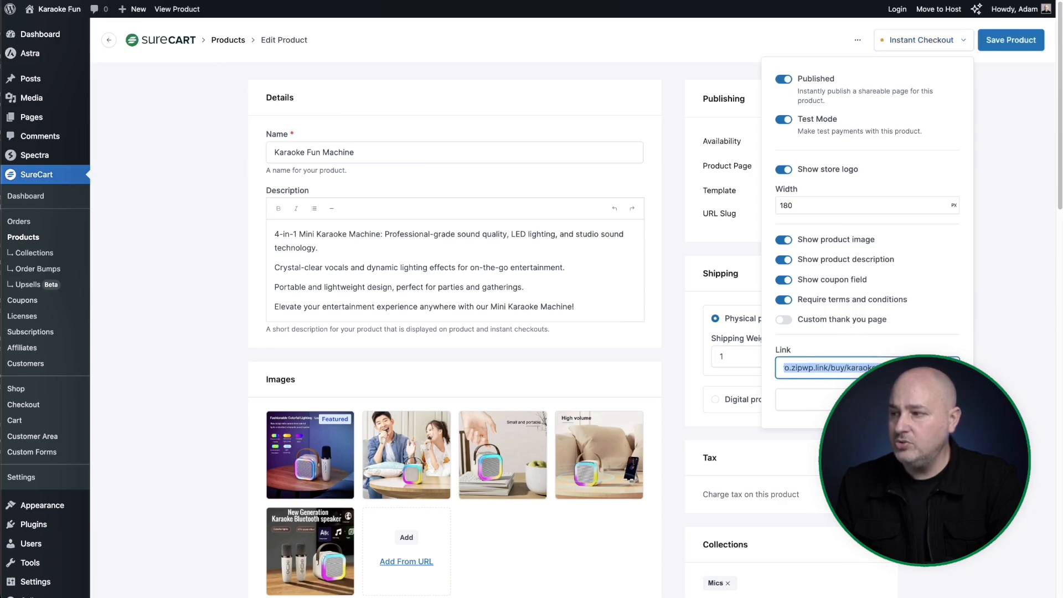
left_click_drag(857, 368, 783, 366)
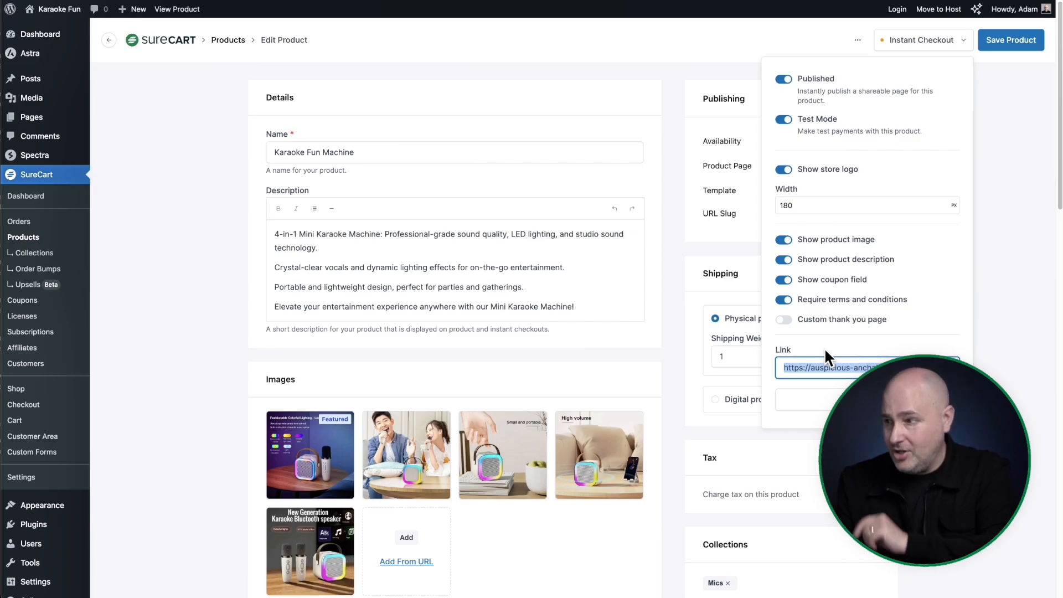
left_click(825, 348)
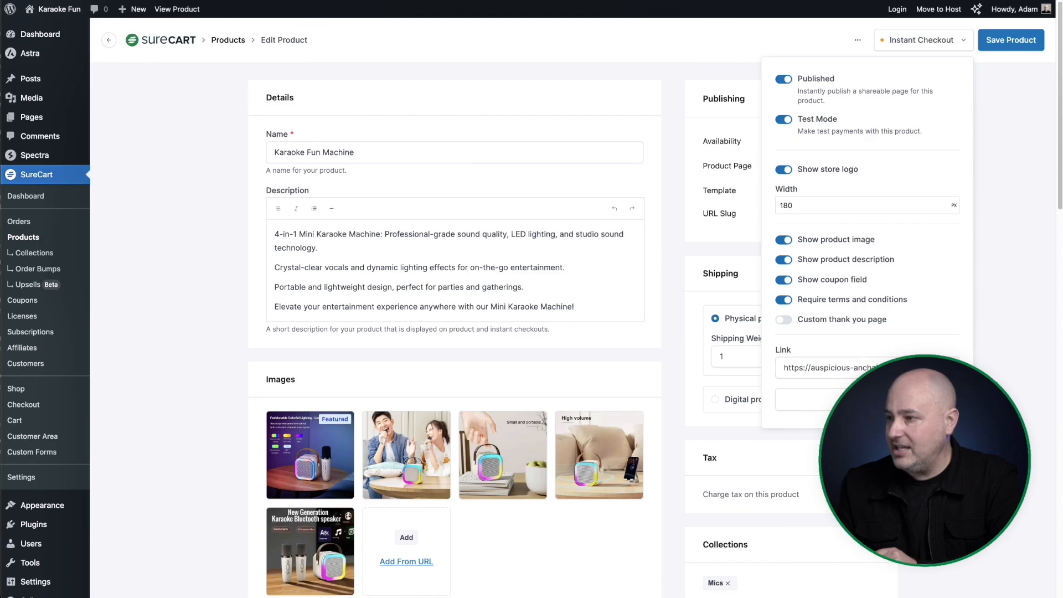
left_click(943, 368)
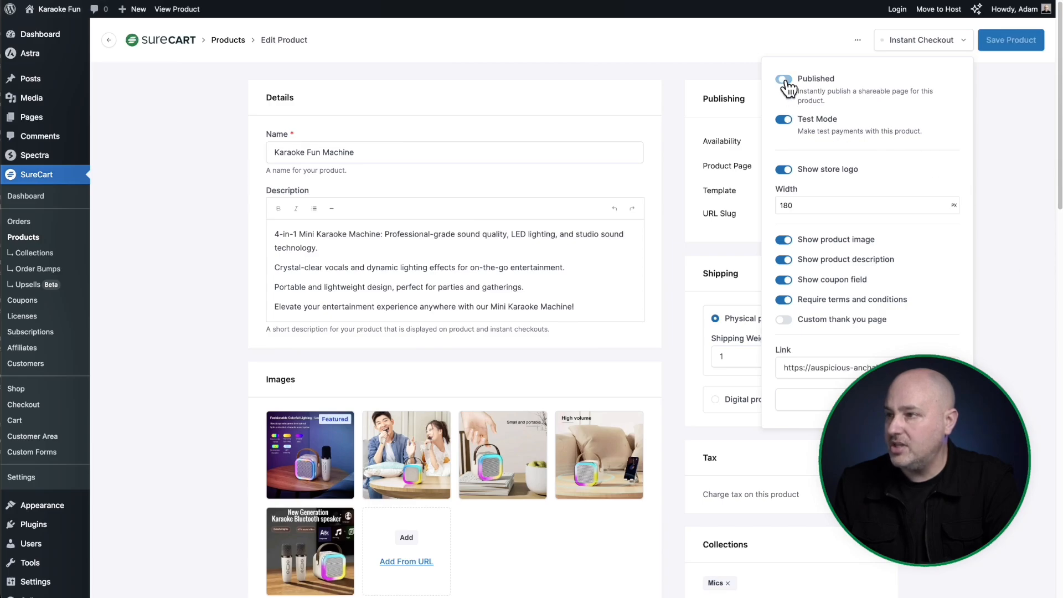
left_click(997, 150)
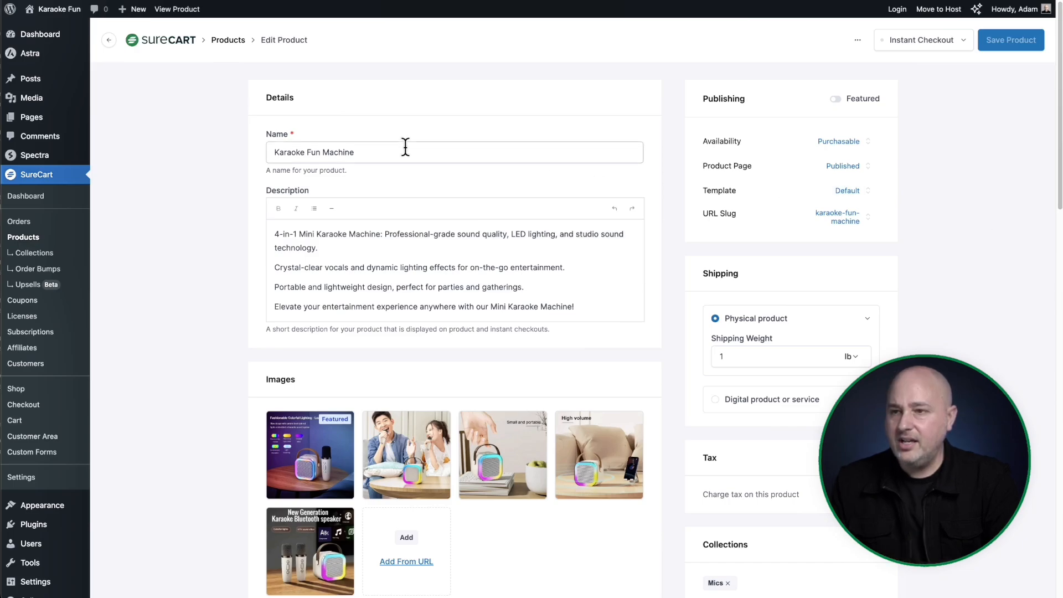
Start a new checkout form from SureCart's custom forms and title it "Karaoke Special Offer".
left_click(81, 204)
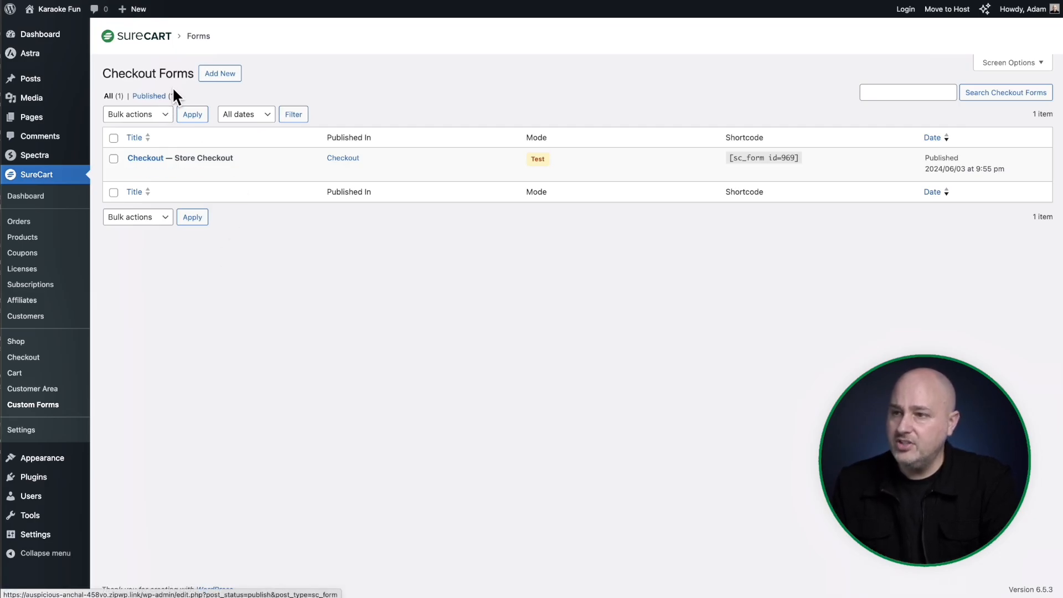
left_click(227, 76)
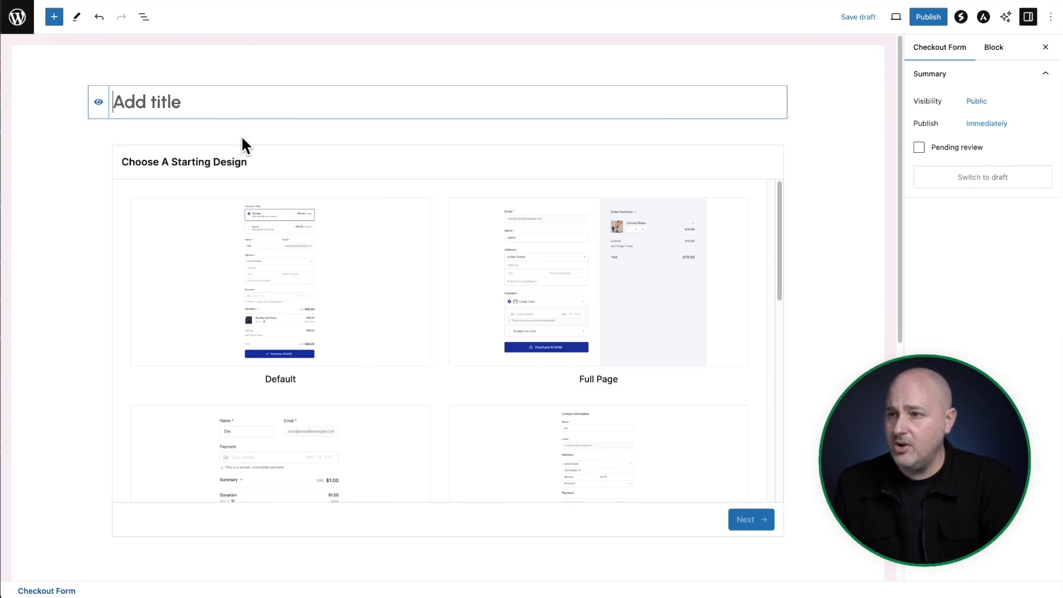
key("super+v")
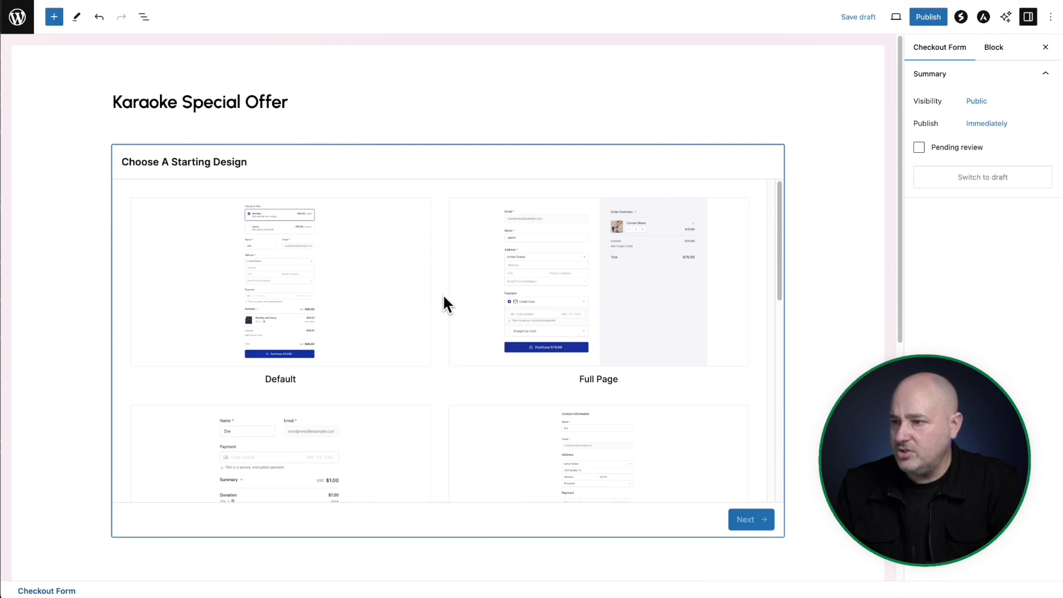
Browse the starting designs for the checkout form and continue with the Default design.
scroll(442, 294, "down", 1)
scroll(442, 294, "up", 1)
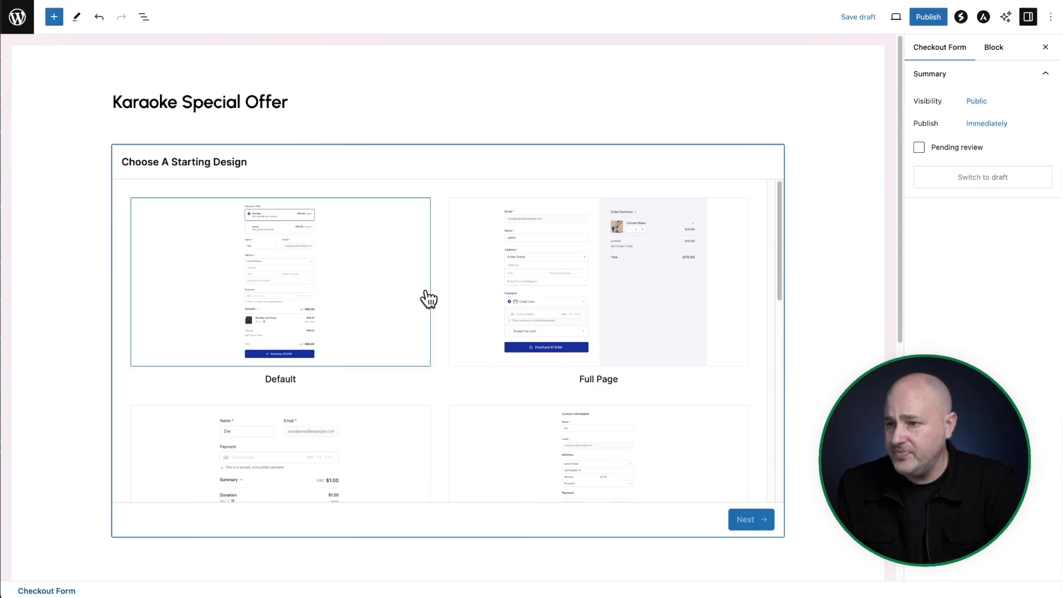
scroll(437, 288, "down", 5)
scroll(433, 281, "down", 5)
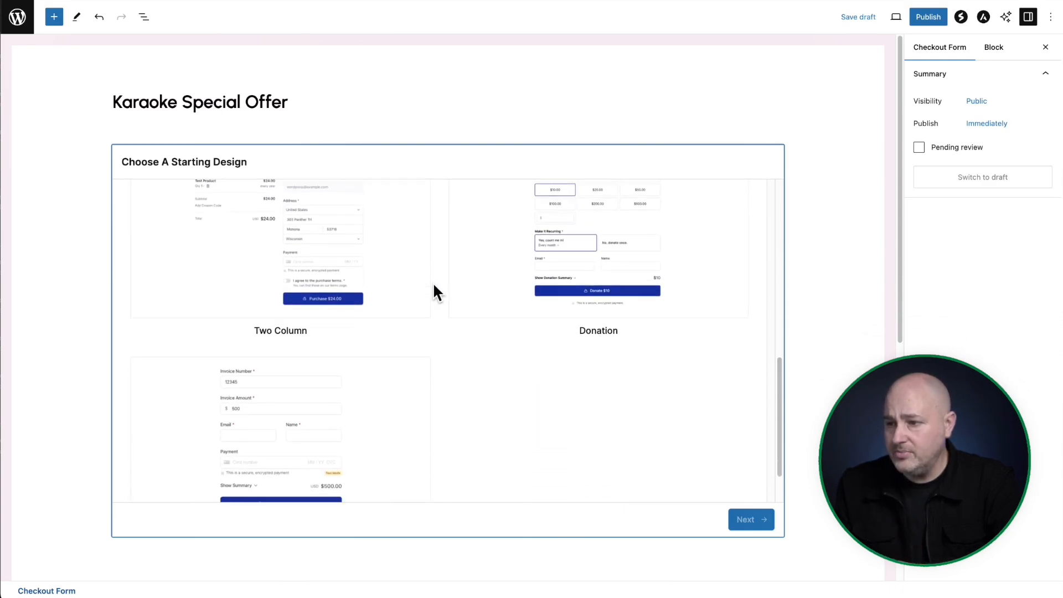
scroll(433, 281, "up", 5)
scroll(433, 281, "up", 5)
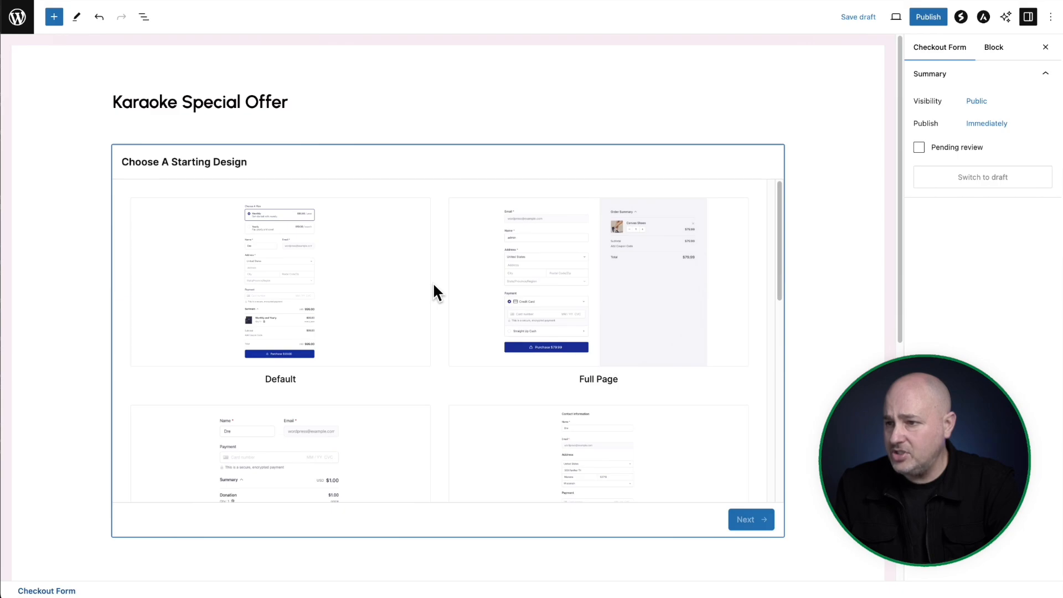
left_click(276, 275)
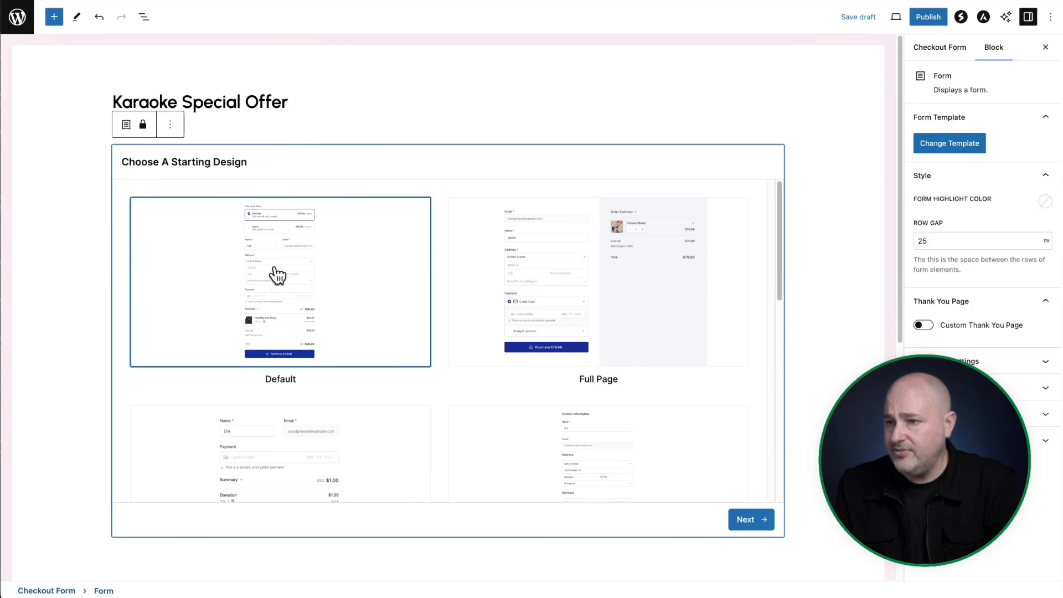
left_click(739, 519)
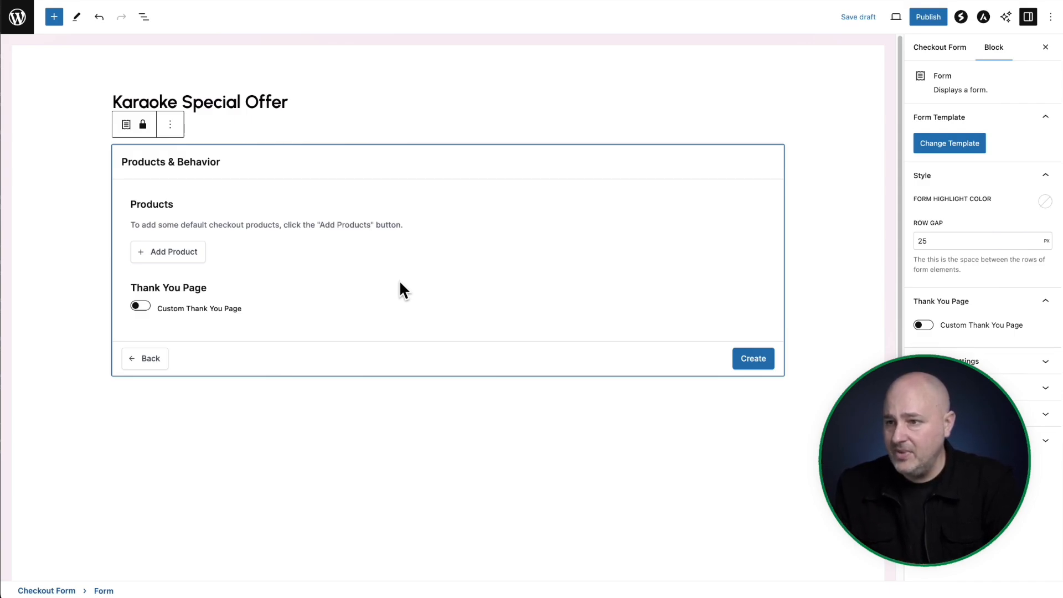
Add the $29.99 Karaoke Fun Machine as the form's product, review the product options, and create the form.
left_click(173, 253)
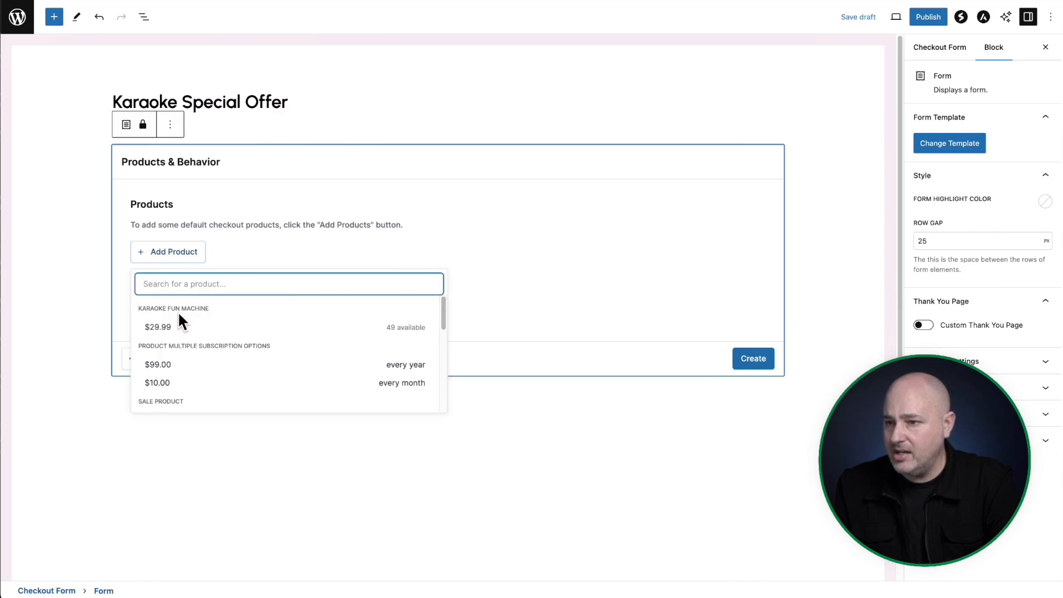
left_click(187, 328)
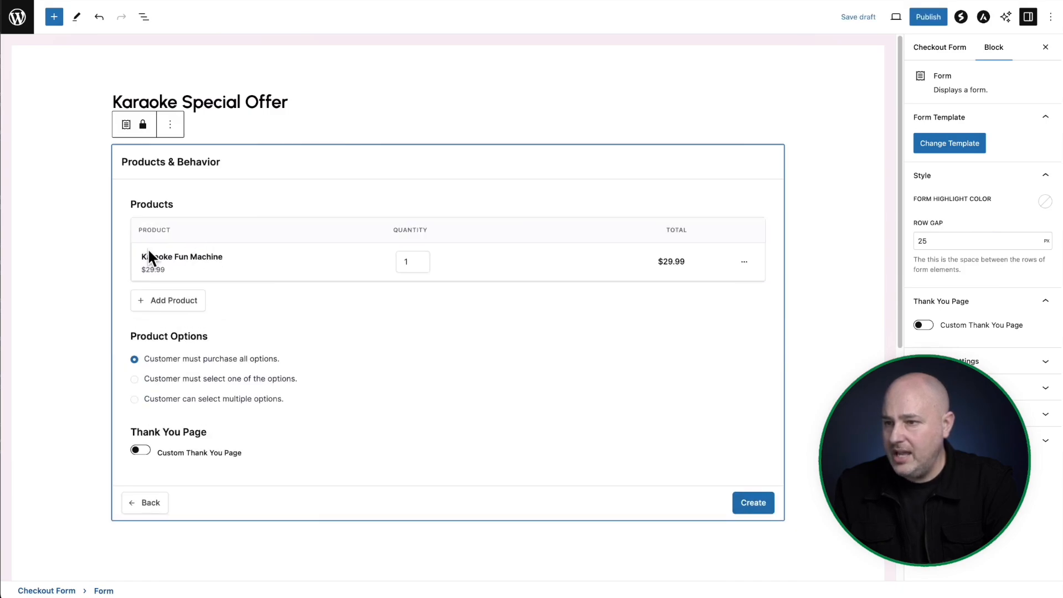
left_click_drag(146, 257, 223, 258)
scroll(338, 318, "down", 3)
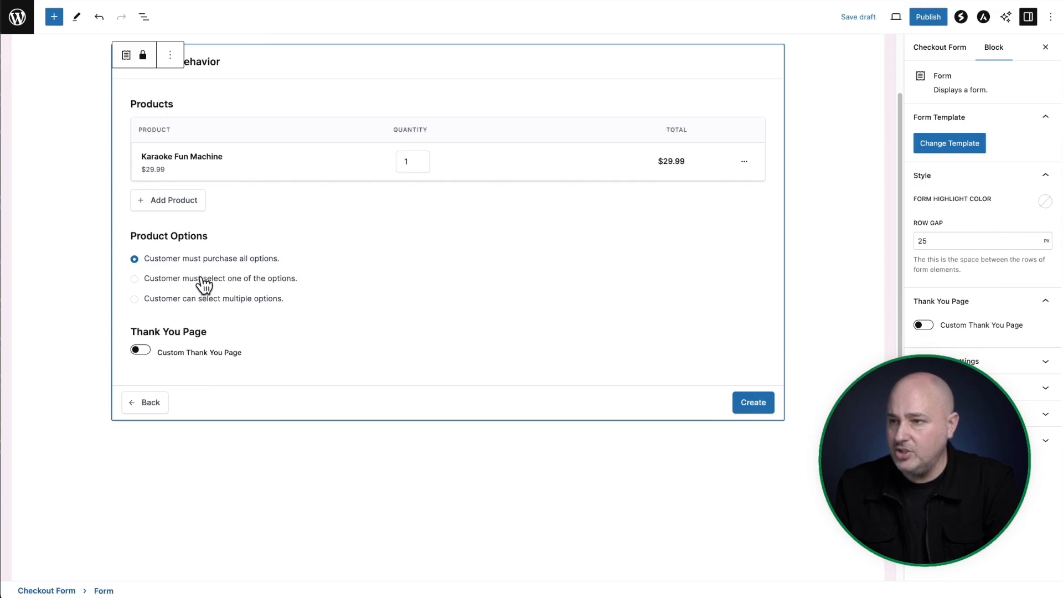
scroll(312, 240, "down", 1)
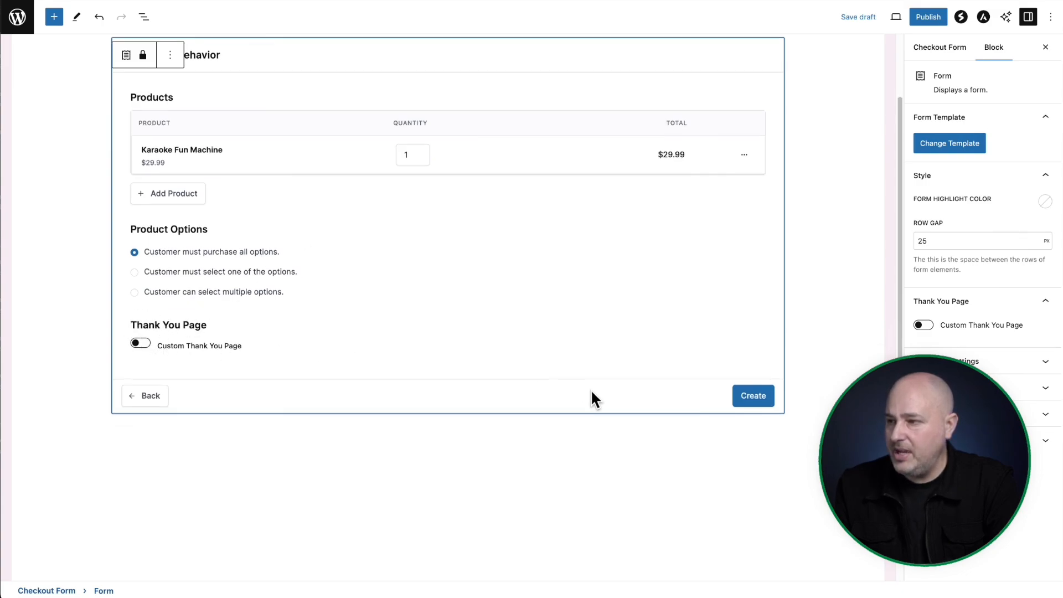
left_click(763, 400)
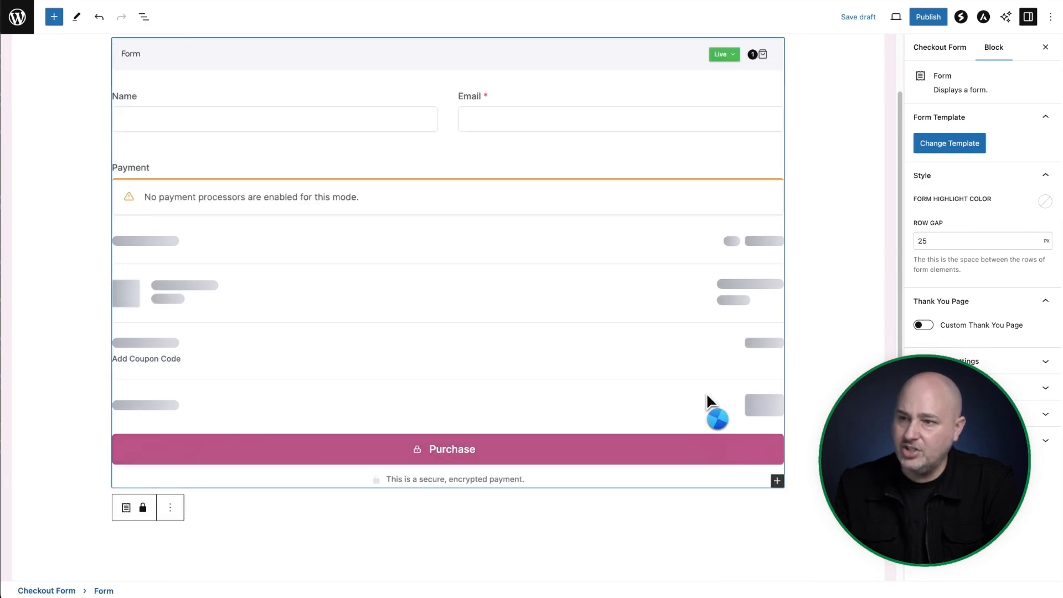
Check the products attached to the Karaoke Special Offer form and look over its checkout fields.
scroll(706, 394, "up", 2)
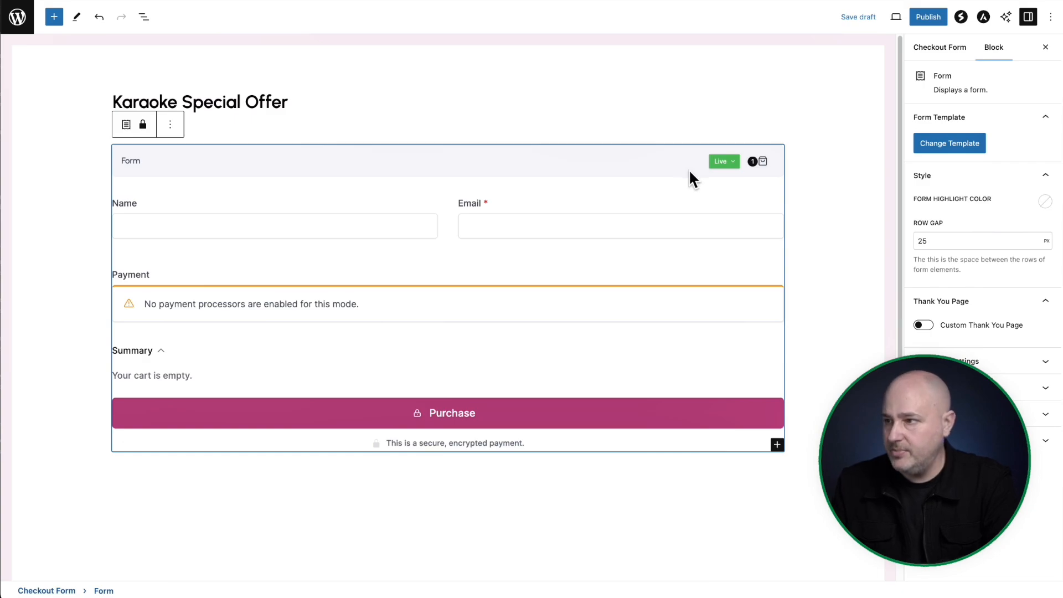
left_click(763, 163)
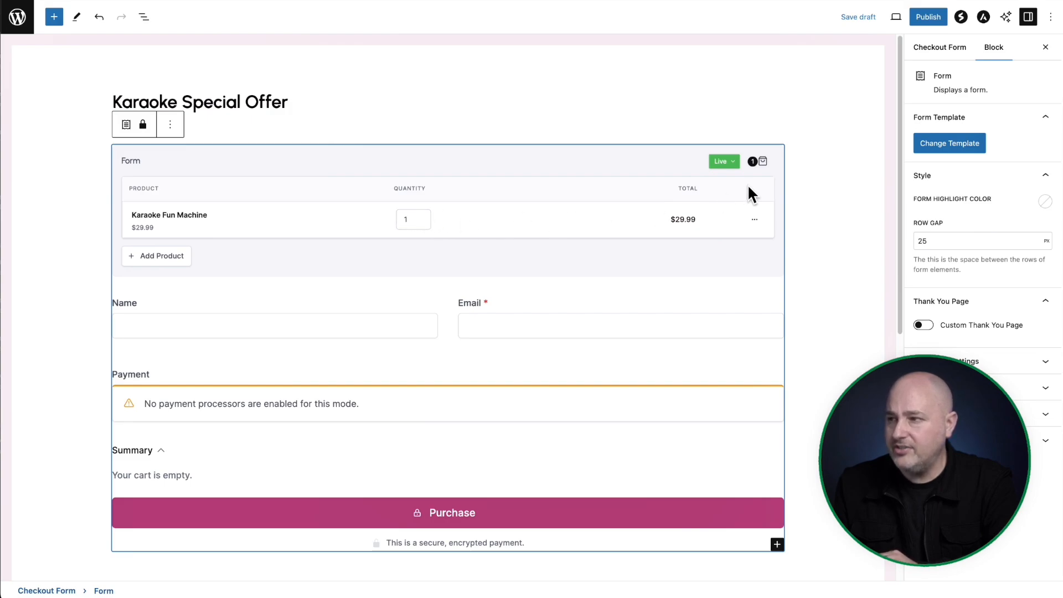
left_click(764, 162)
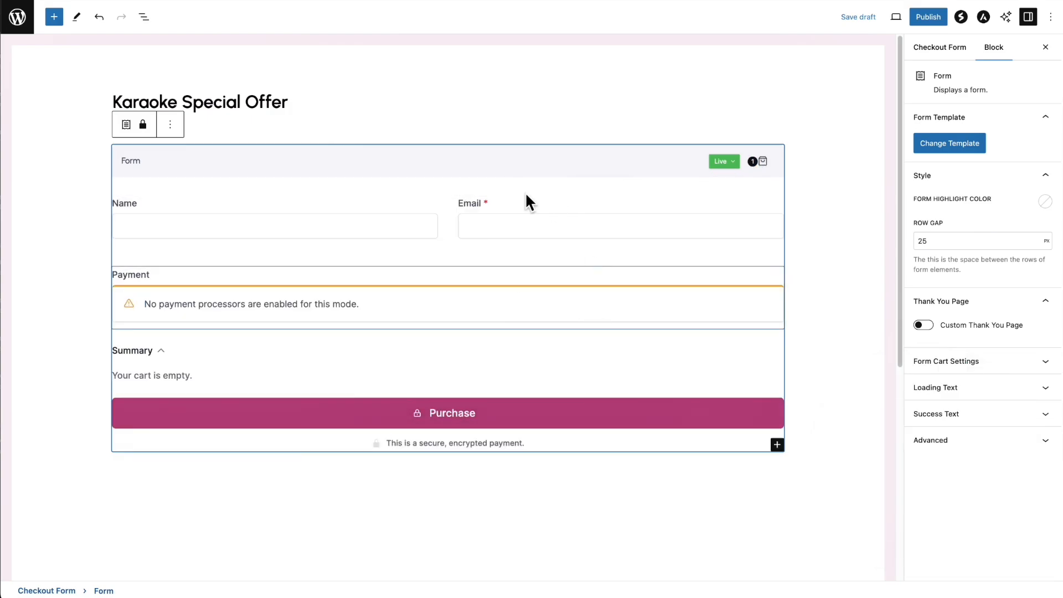
mouse_move(454, 391)
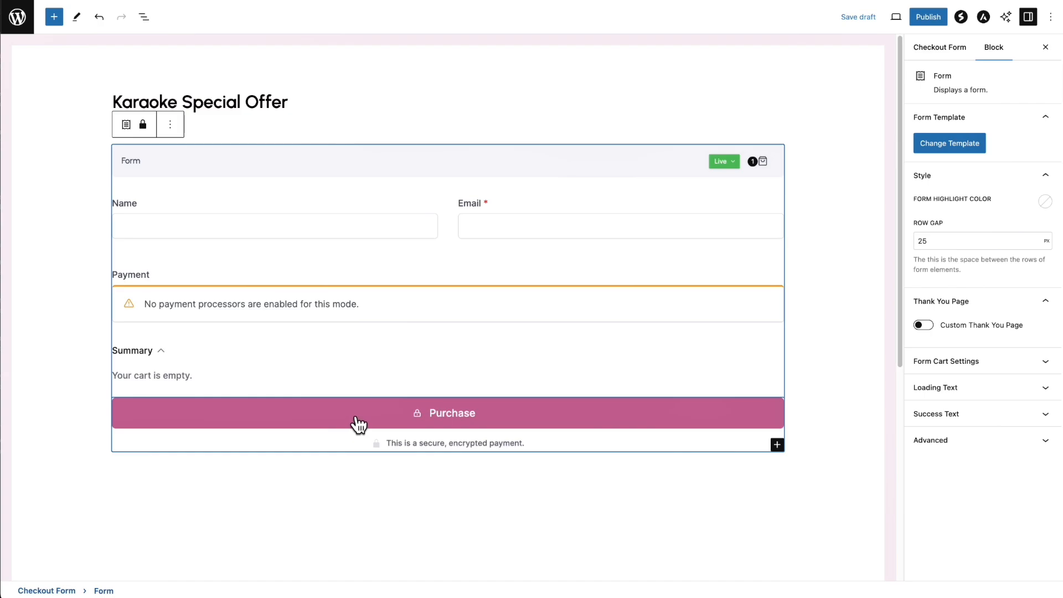
Review the Form block's cart settings, loading text and success text, comparing them with the overall checkout form settings.
left_click(977, 365)
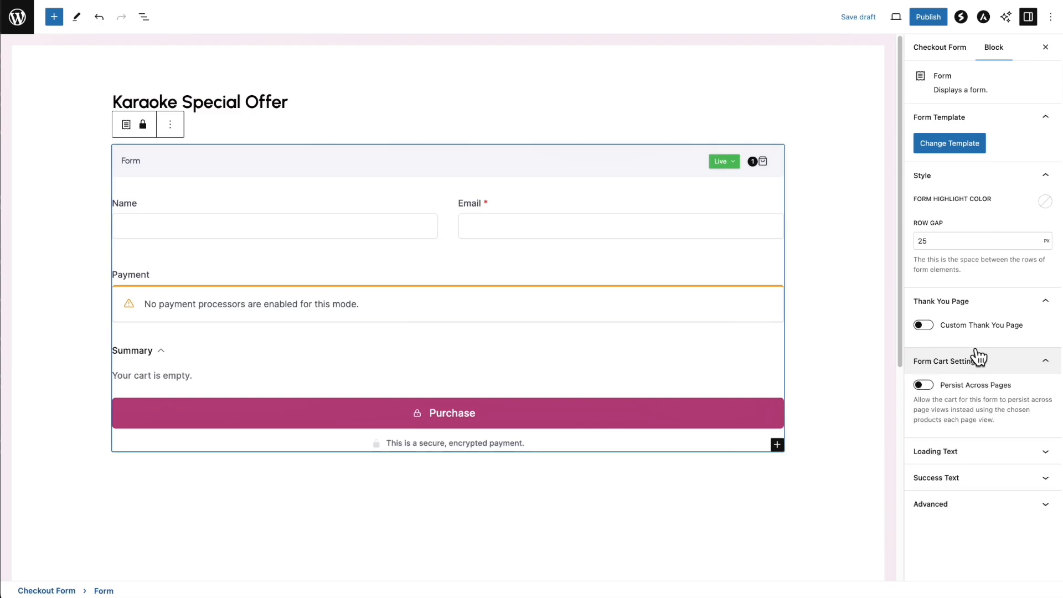
left_click(973, 453)
scroll(971, 443, "down", 3)
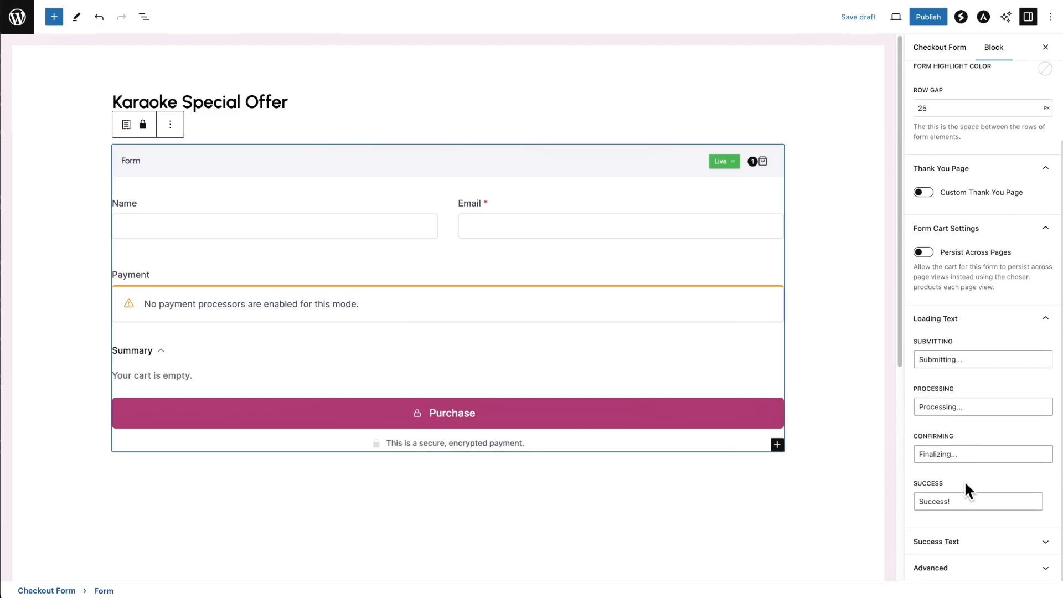
left_click(968, 547)
scroll(980, 368, "down", 1)
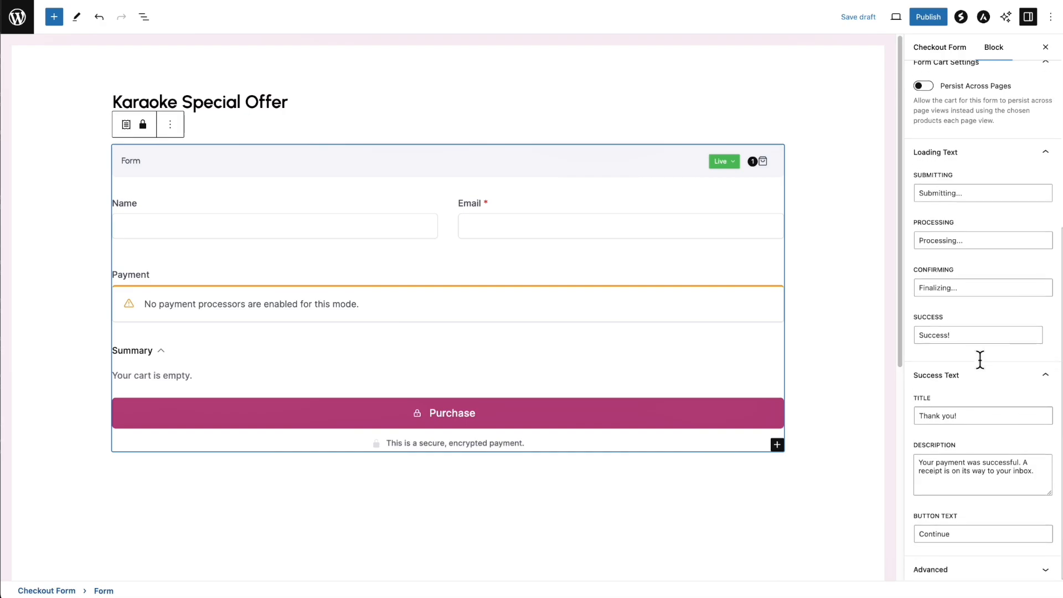
scroll(979, 357, "up", 6)
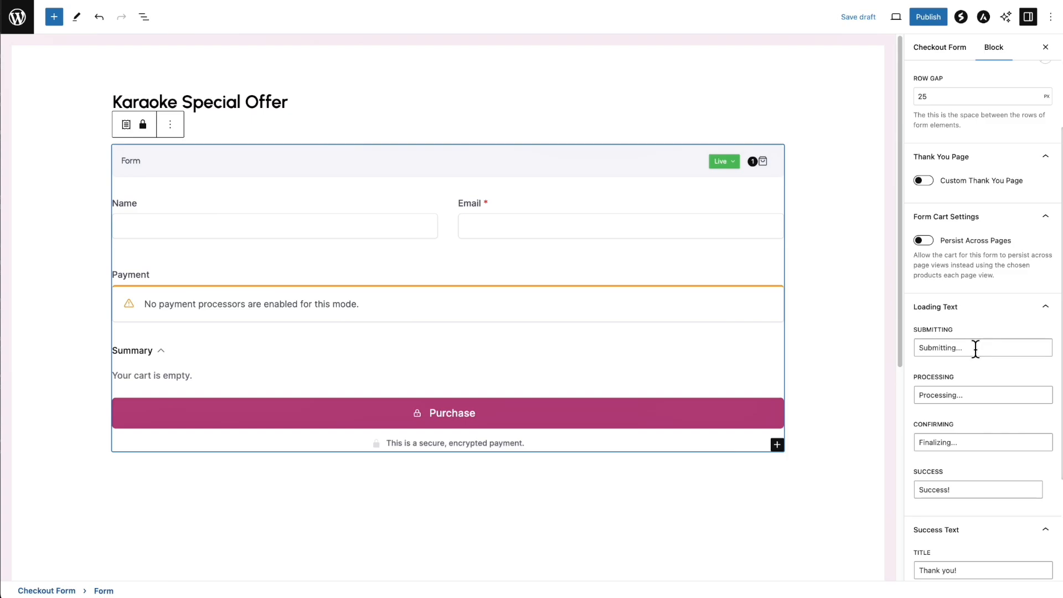
scroll(976, 347, "down", 6)
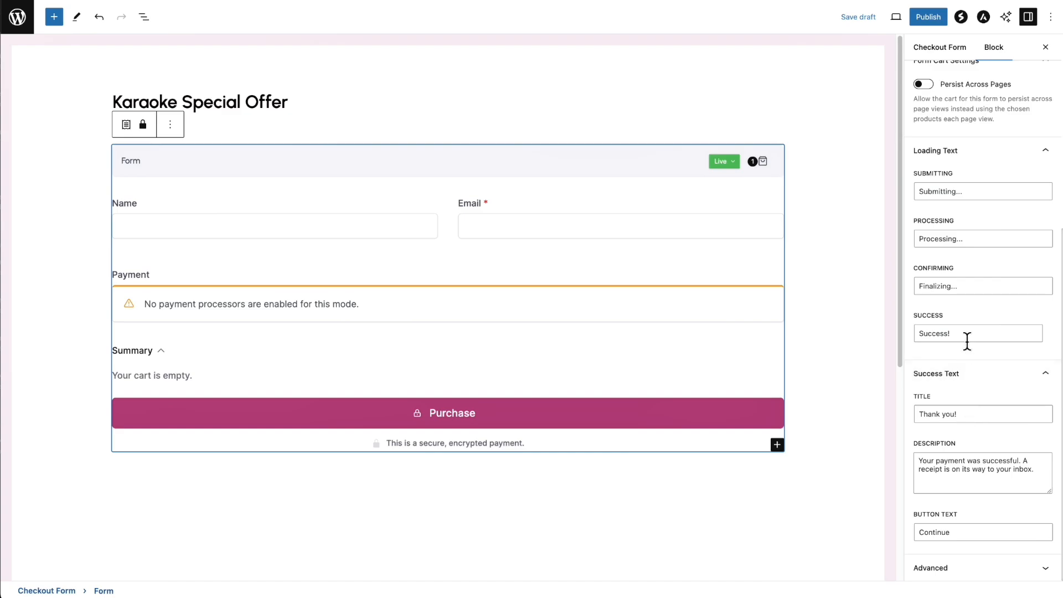
scroll(966, 341, "up", 5)
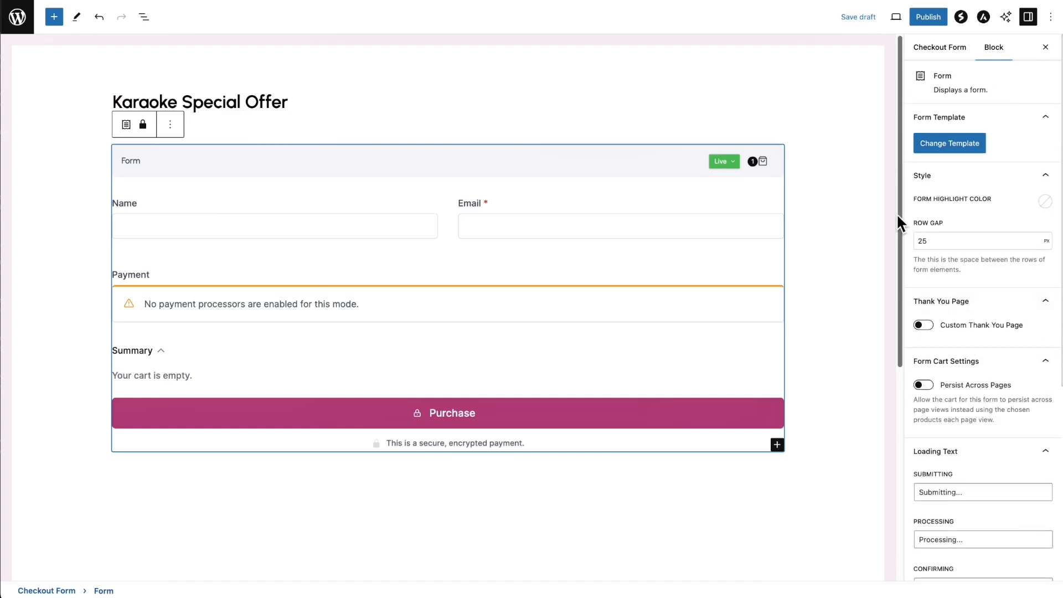
left_click(858, 198)
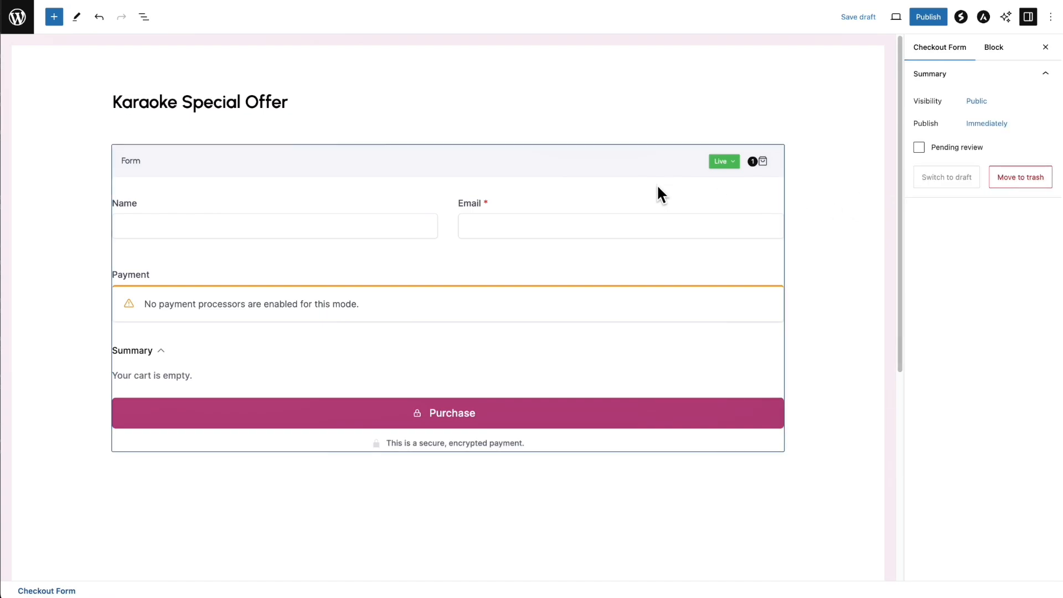
left_click(609, 172)
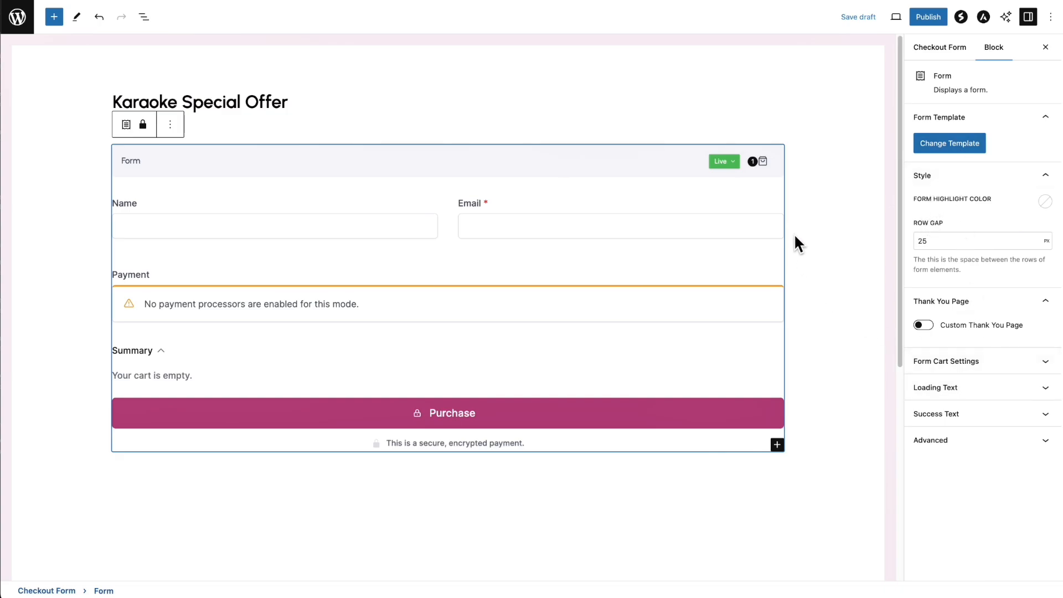
left_click(836, 232)
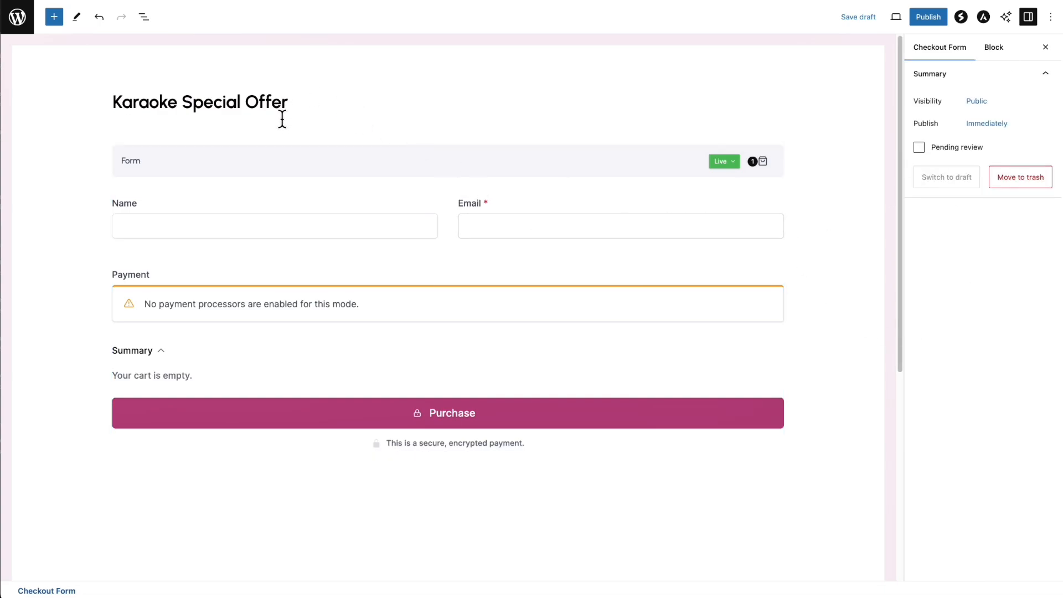
Show the form's block structure in the list view and expand the Form and Totals blocks to examine their contents.
left_click(145, 17)
left_click(11, 76)
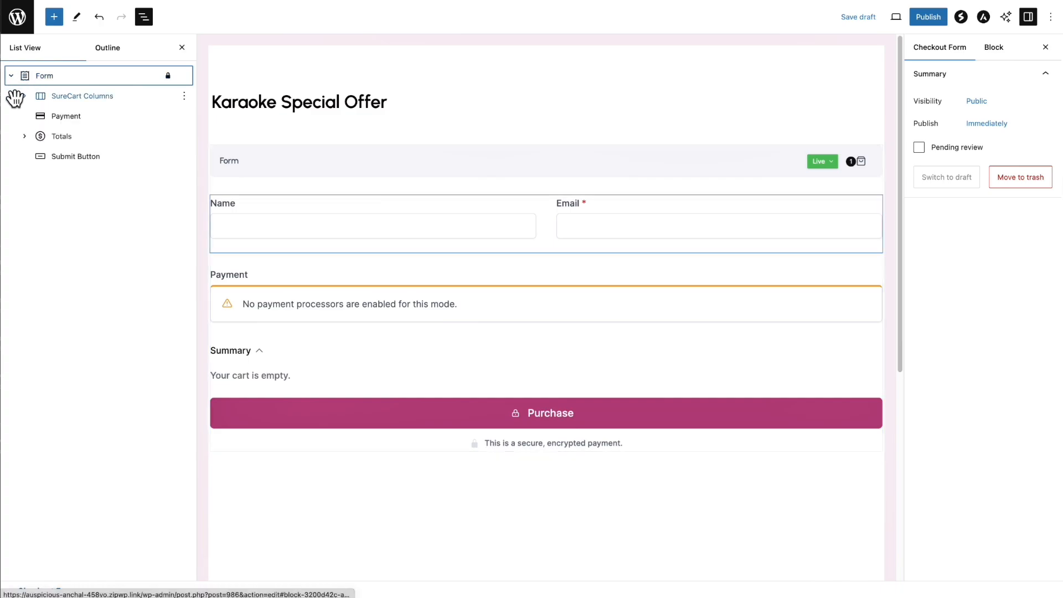
left_click(25, 136)
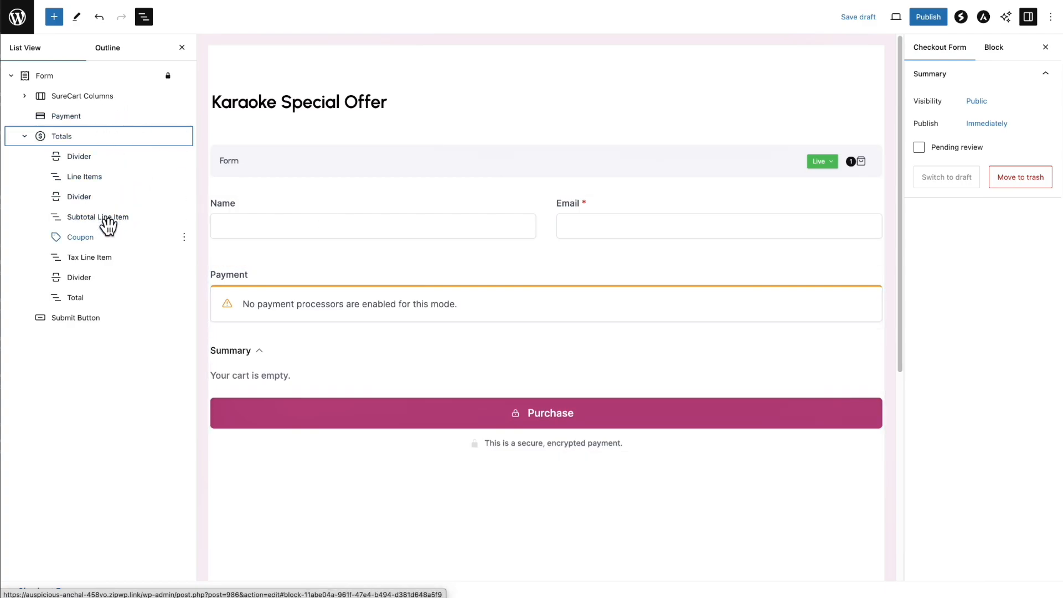
Review the Submit Button block's settings, switching the secure lock icon and the secure notice off and back on.
left_click(88, 320)
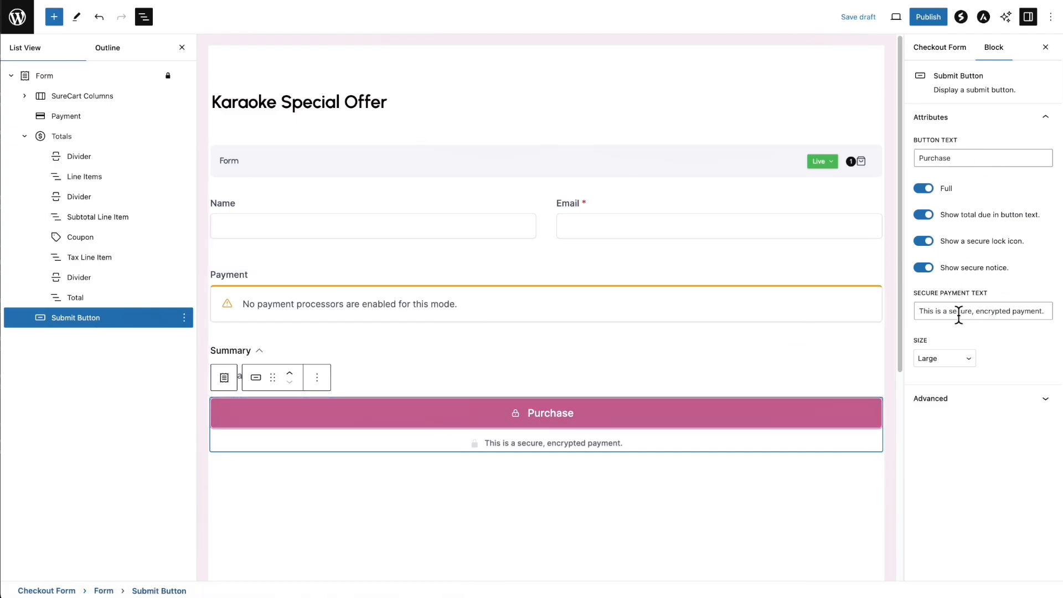
left_click(938, 158)
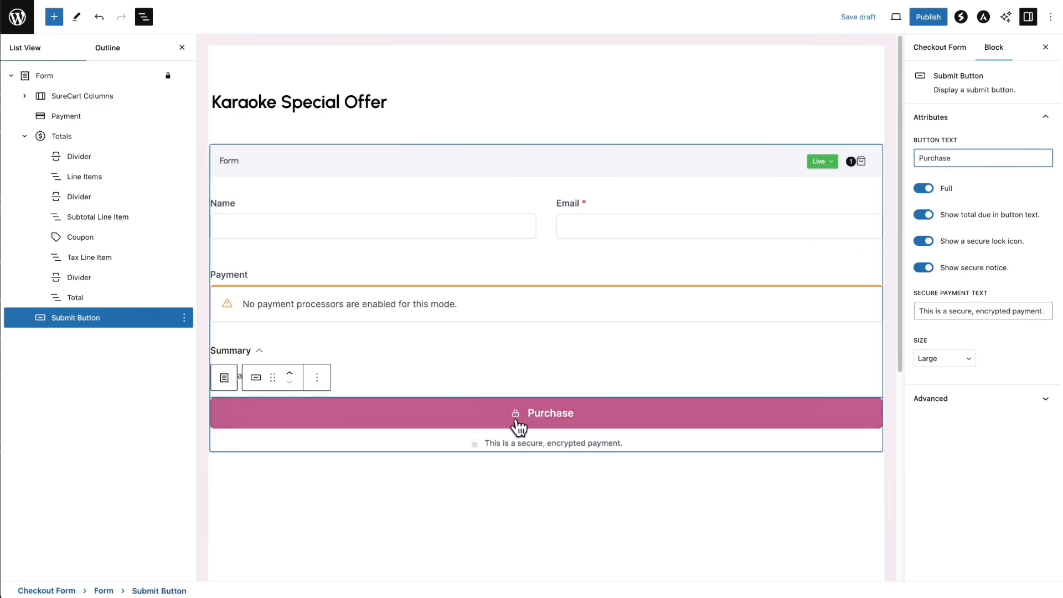
left_click(923, 241)
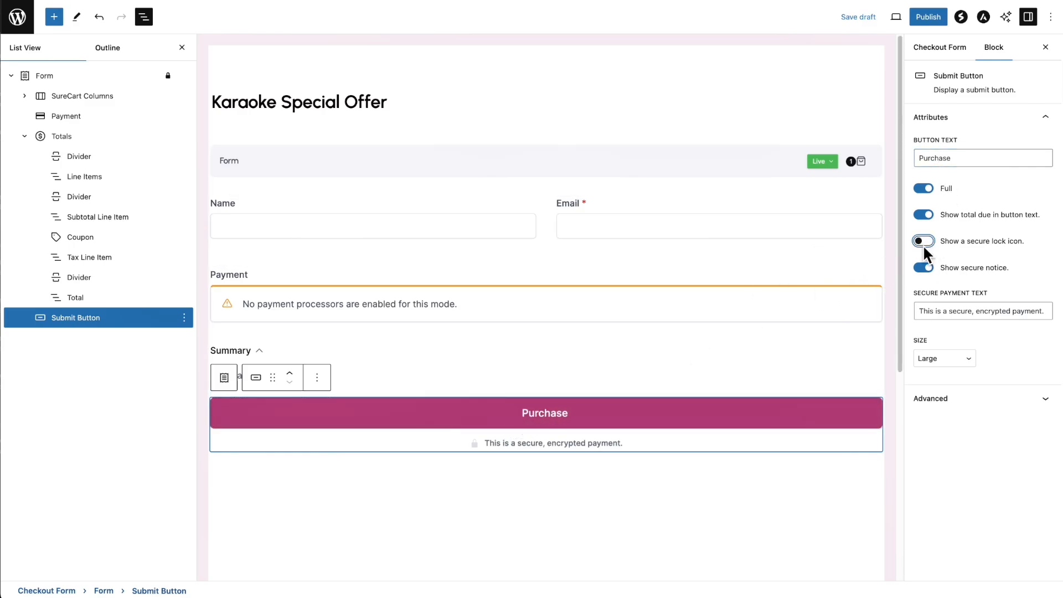
left_click(923, 241)
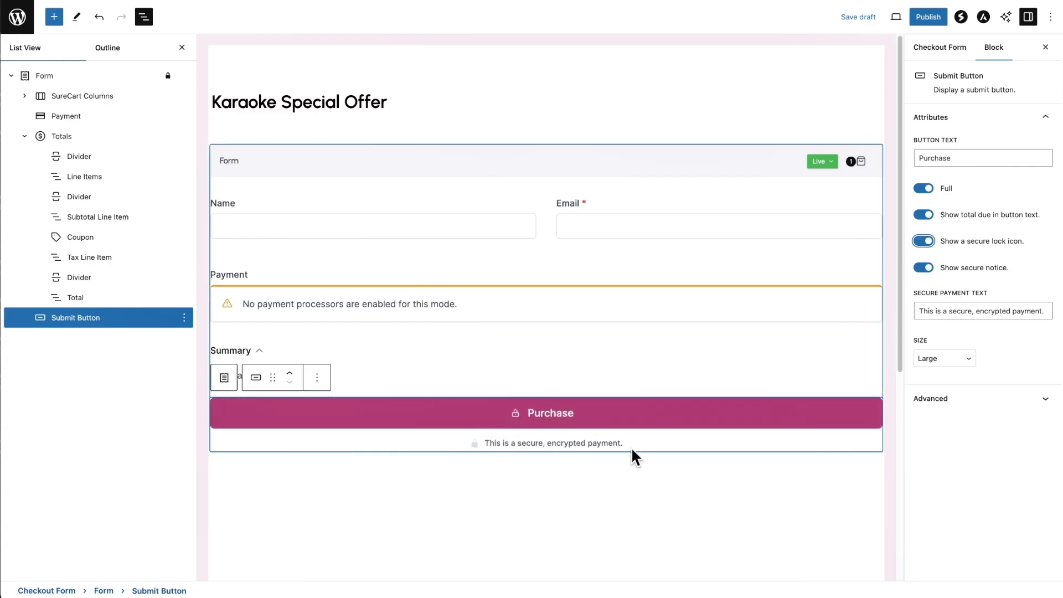
left_click(921, 268)
left_click(921, 268)
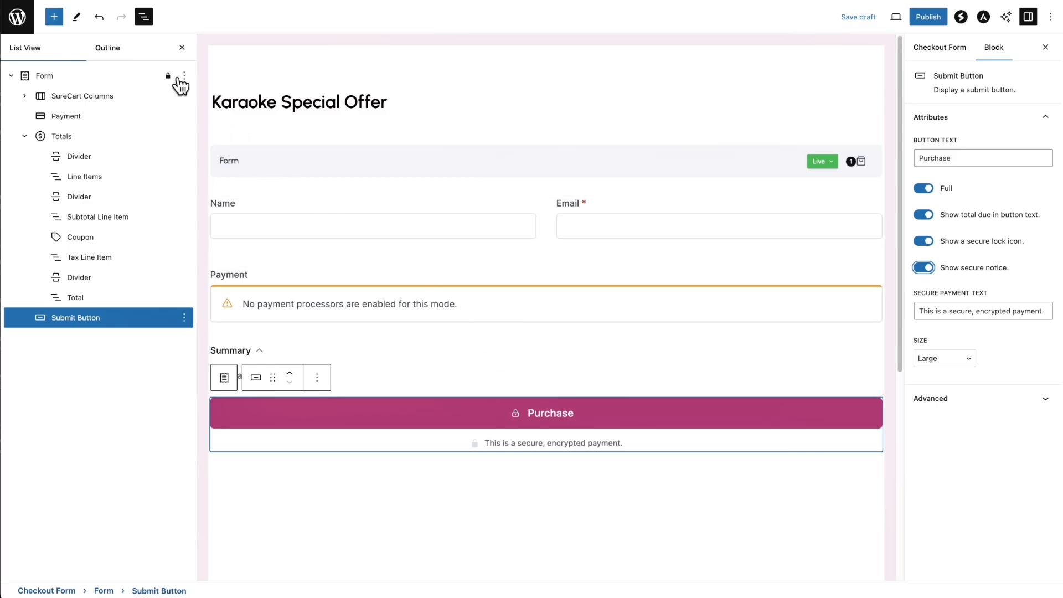
Browse the available SureCart blocks that can be added to the checkout form, from cart and customer blocks to fields and order bumps.
left_click(54, 17)
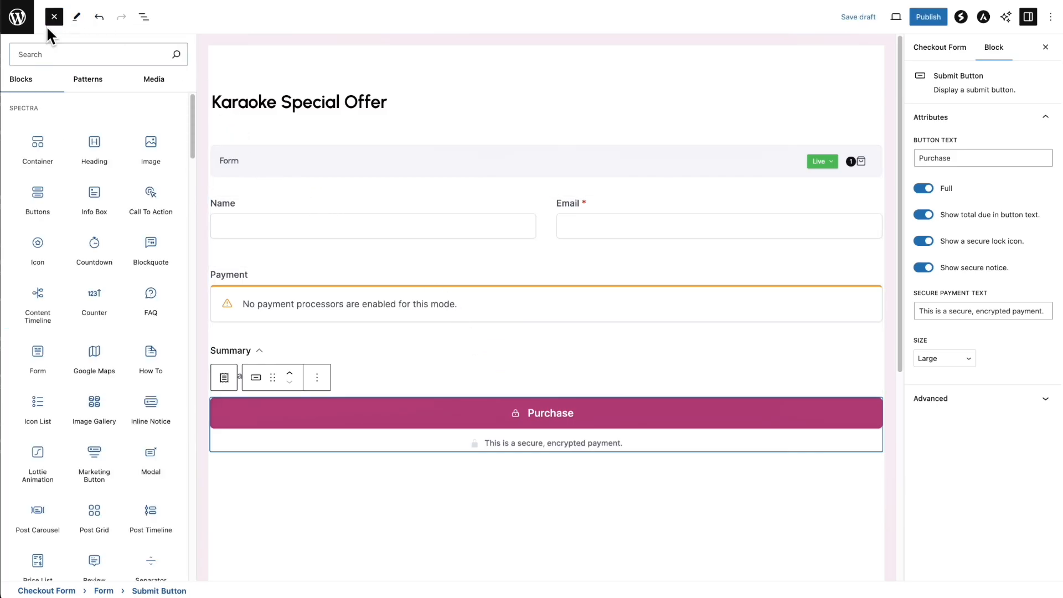
scroll(100, 208, "down", 12)
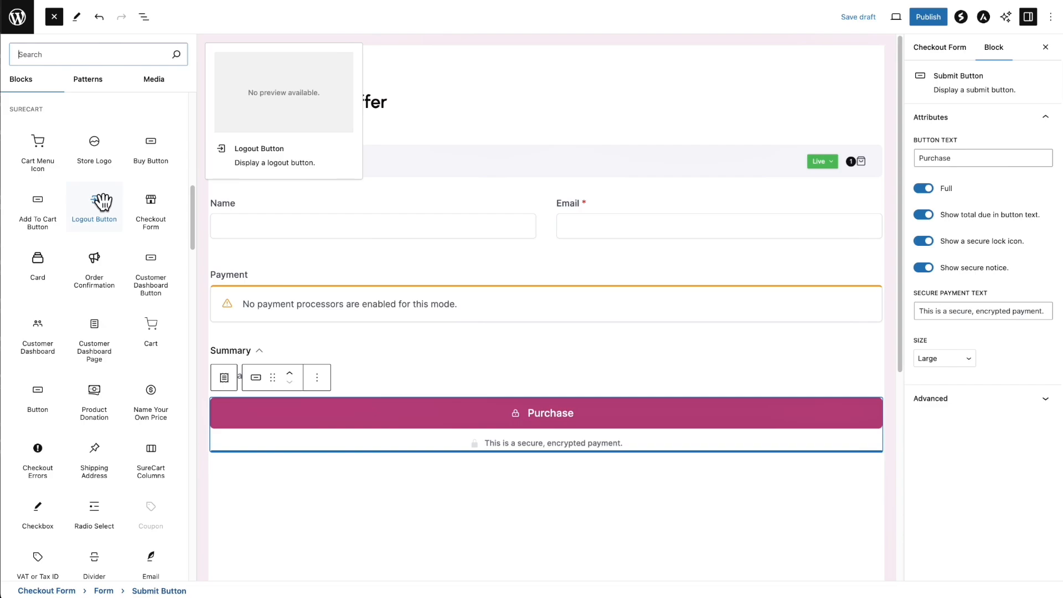
scroll(102, 202, "down", 5)
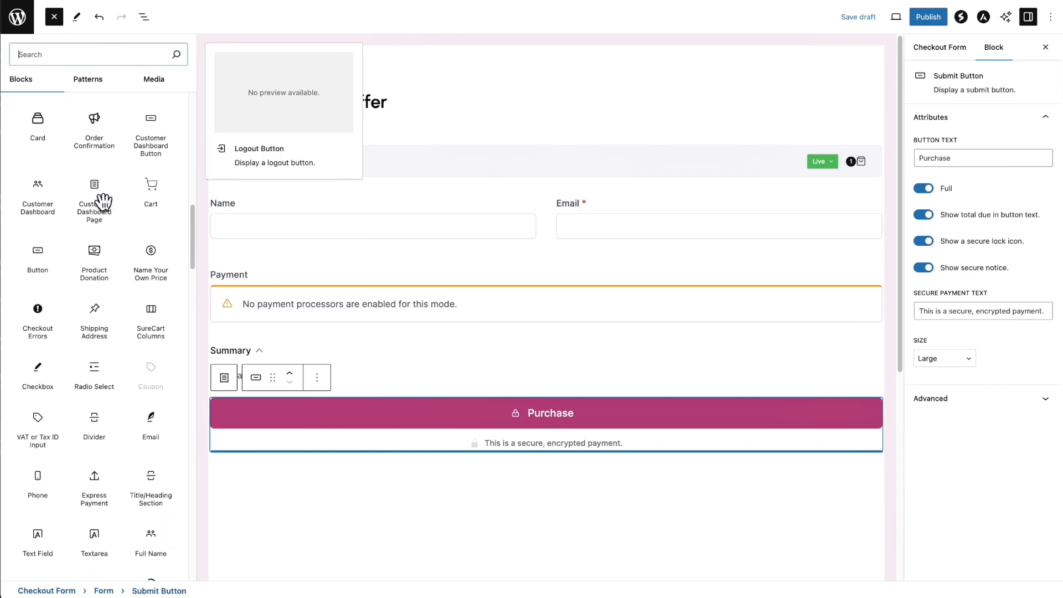
scroll(105, 211, "down", 5)
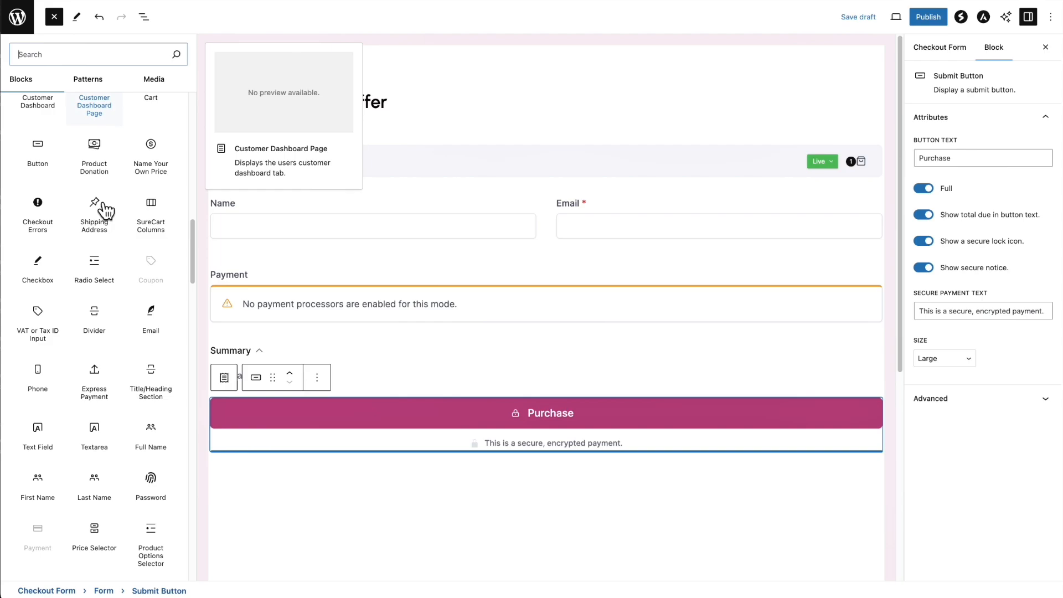
scroll(105, 211, "down", 1)
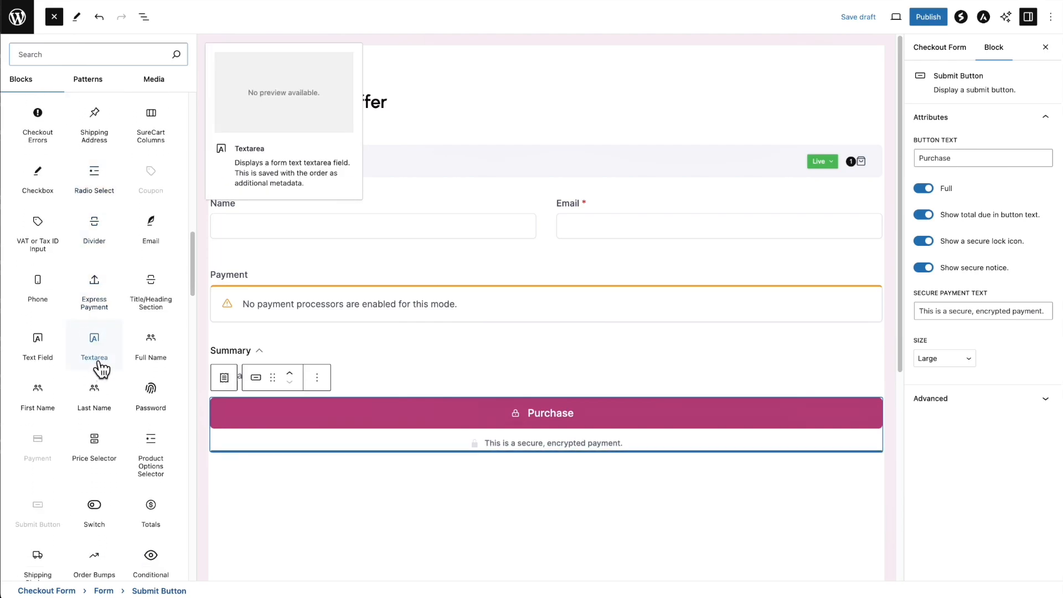
scroll(99, 365, "down", 4)
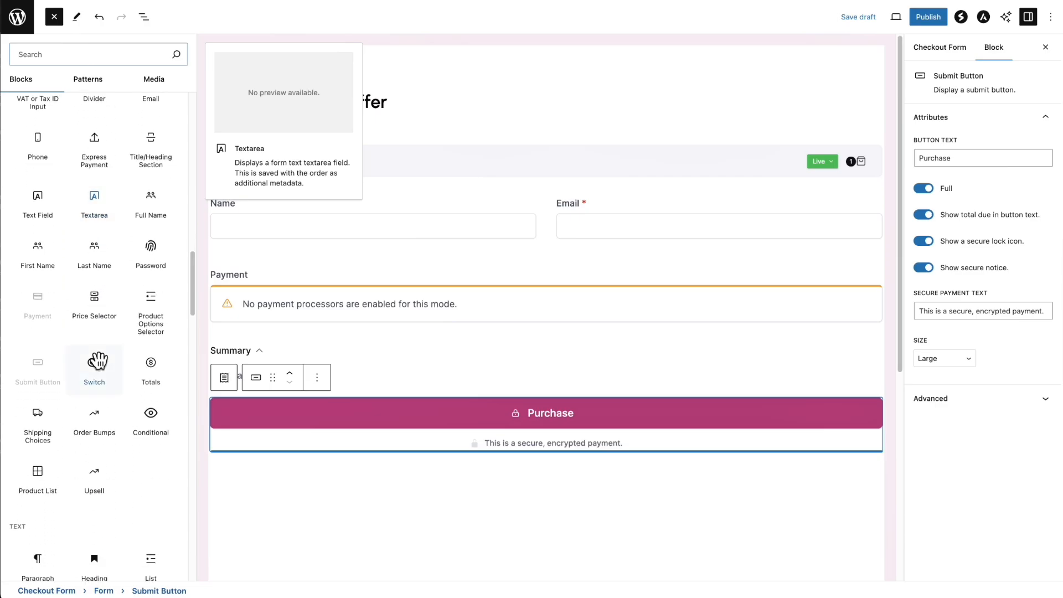
scroll(99, 360, "up", 10)
scroll(99, 360, "up", 6)
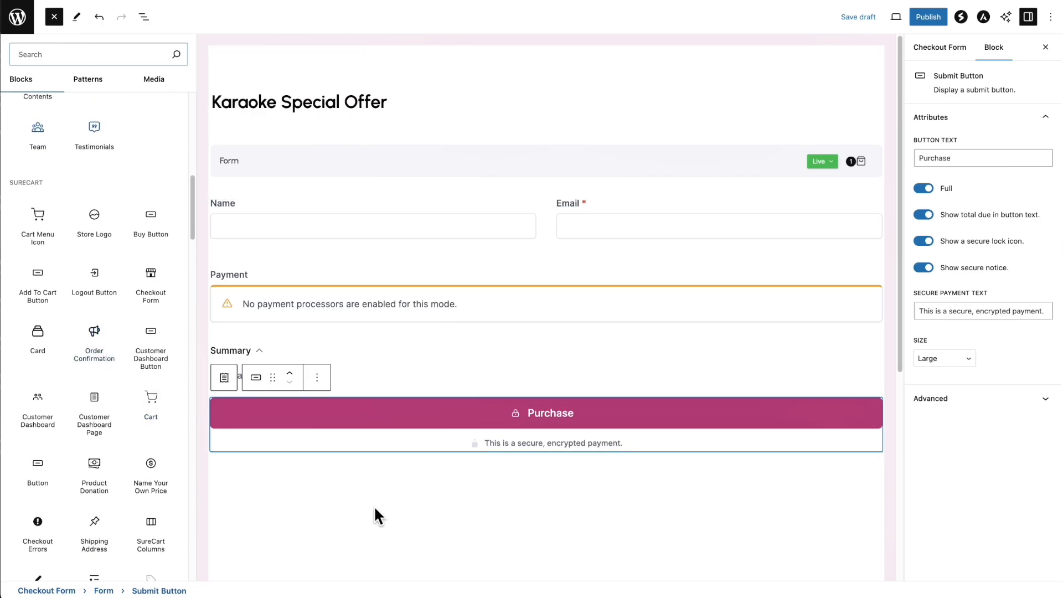
left_click(537, 485)
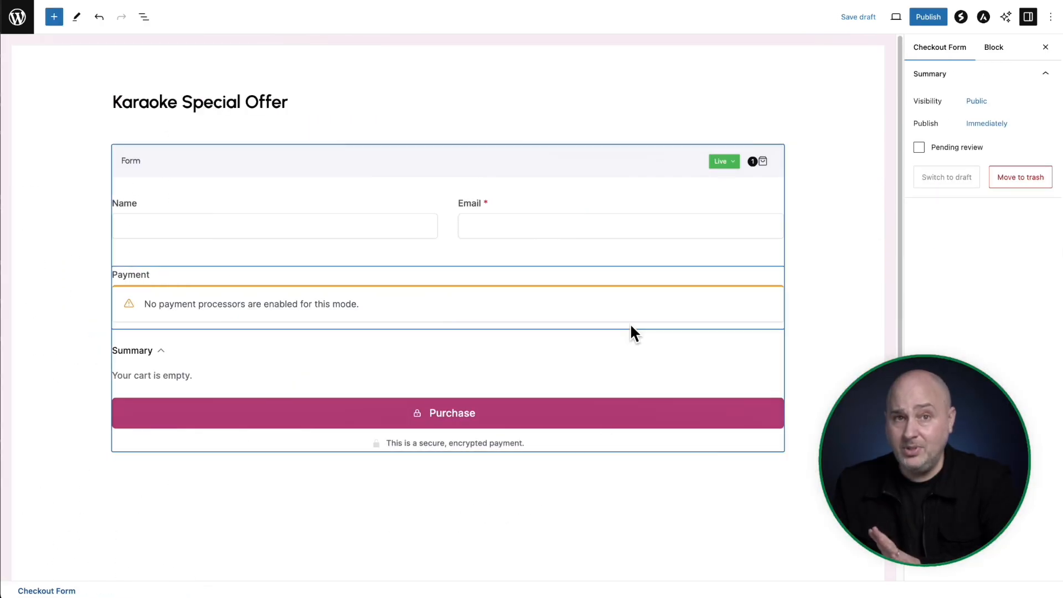
Publish the Karaoke Special Offer checkout form and return to the list of checkout forms.
left_click(924, 19)
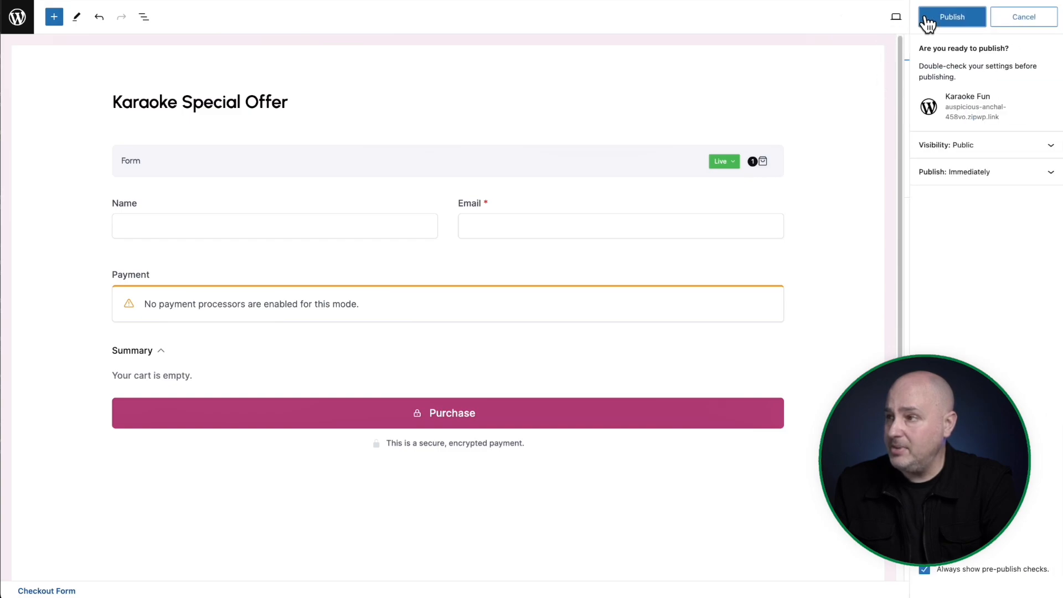
left_click(956, 18)
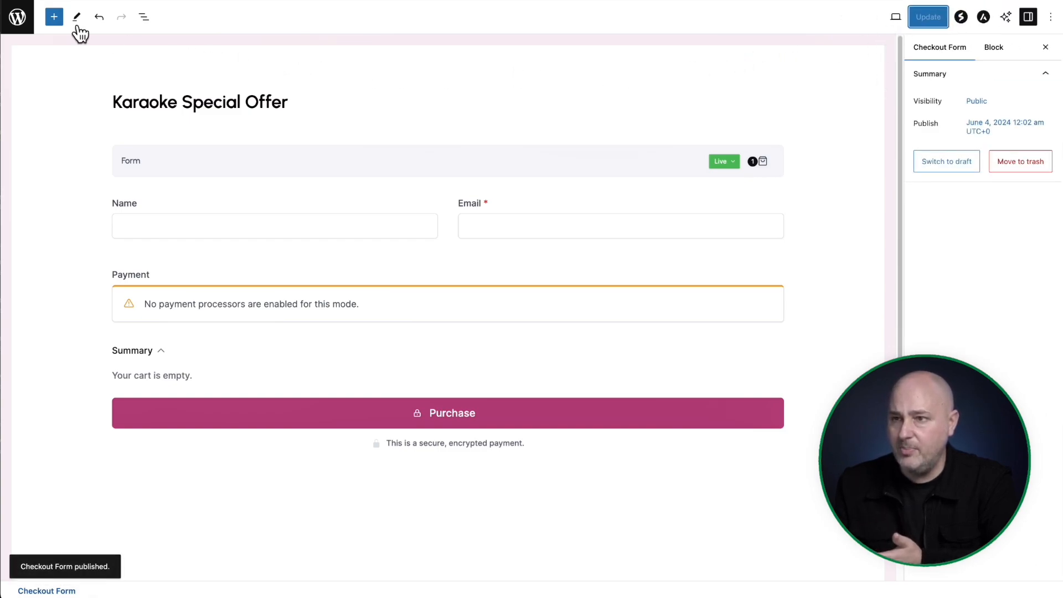
left_click(20, 16)
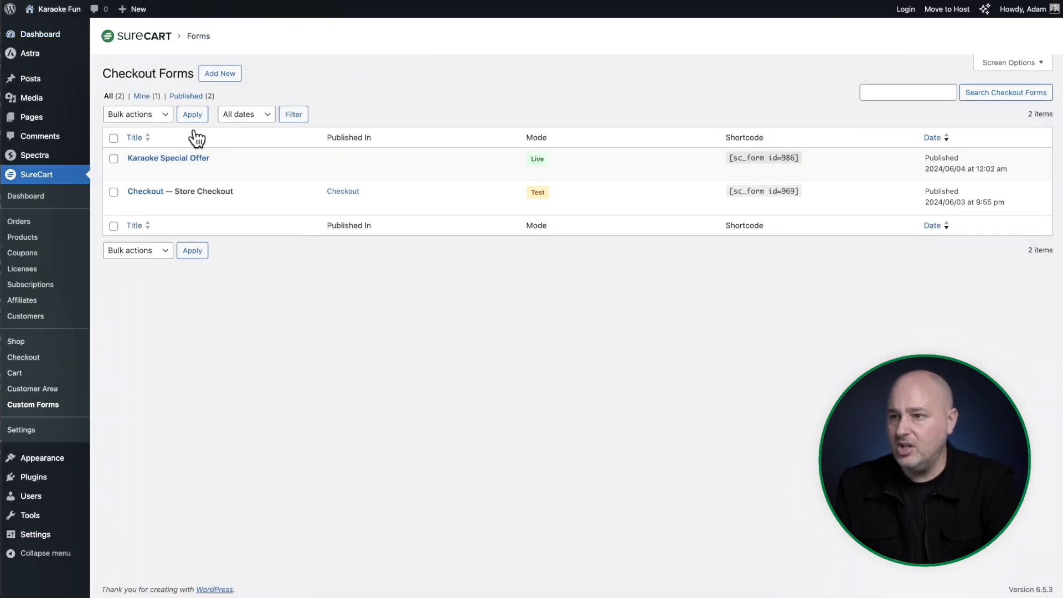
Examine the shortcode listed for the Karaoke Special Offer form.
mouse_move(213, 185)
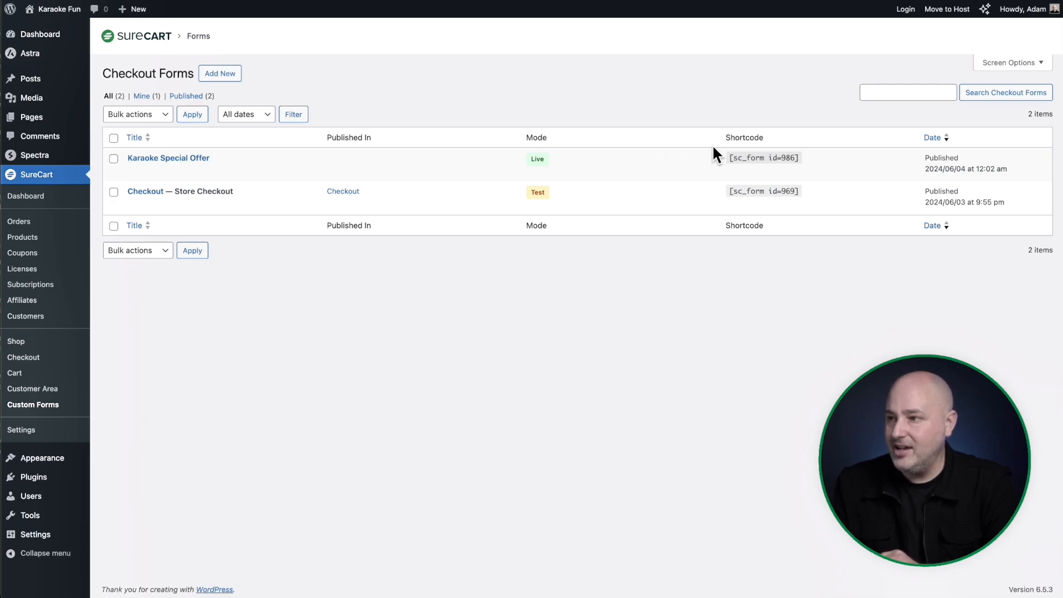
left_click_drag(729, 157, 804, 161)
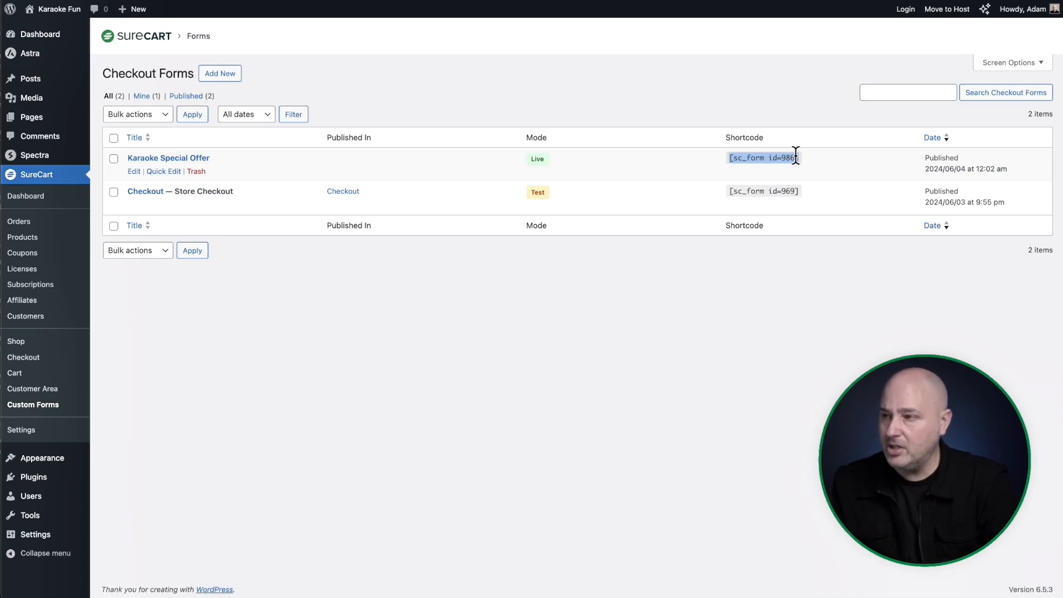
left_click(796, 156)
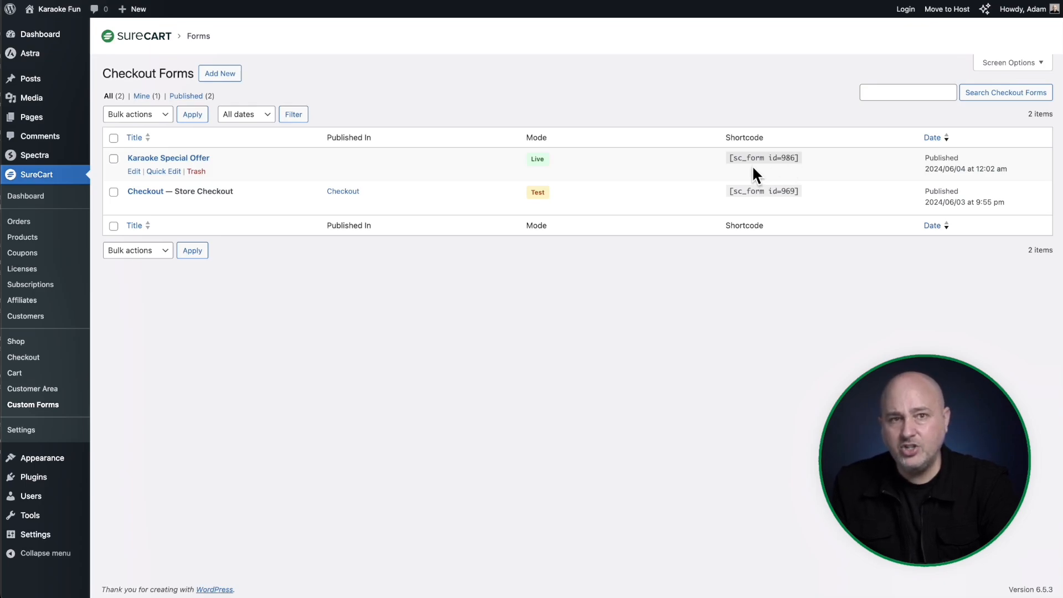
Create a new page titled "Karaoke Special Offer" and disable the display of its title.
mouse_move(90, 117)
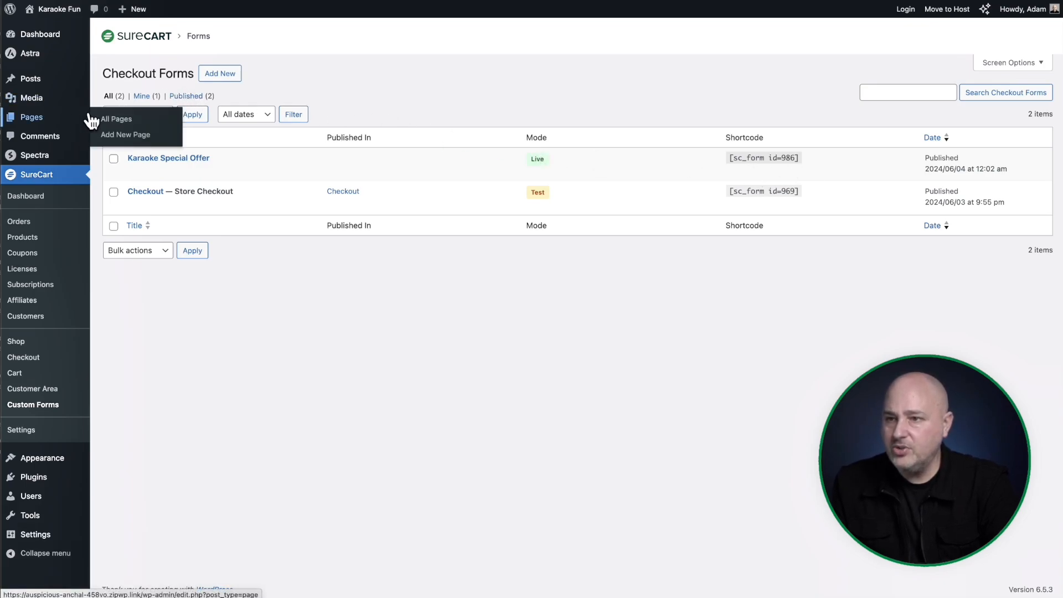
left_click(127, 136)
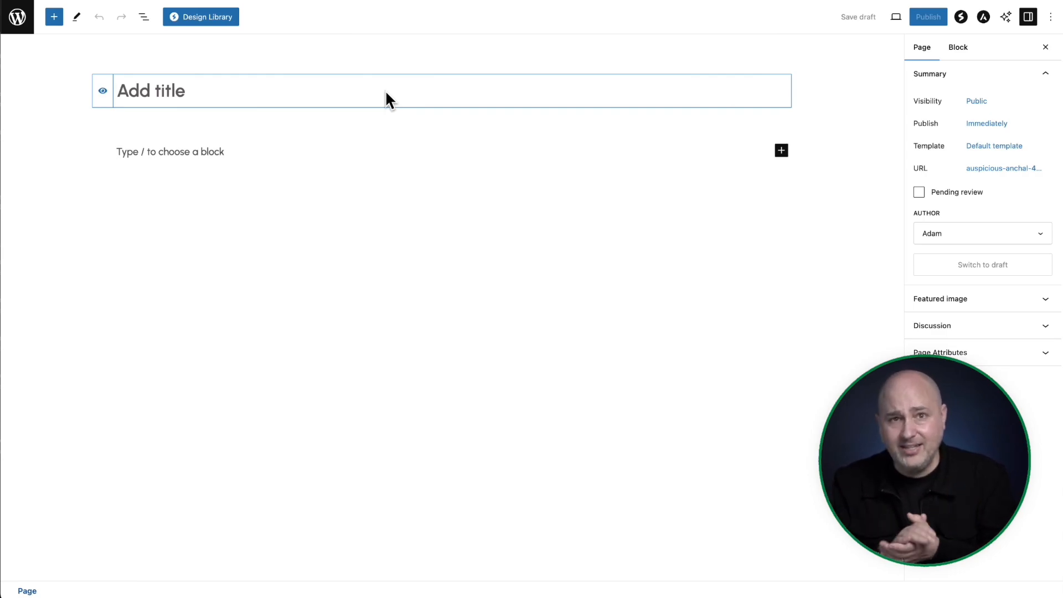
type("Karaoke Special Offer")
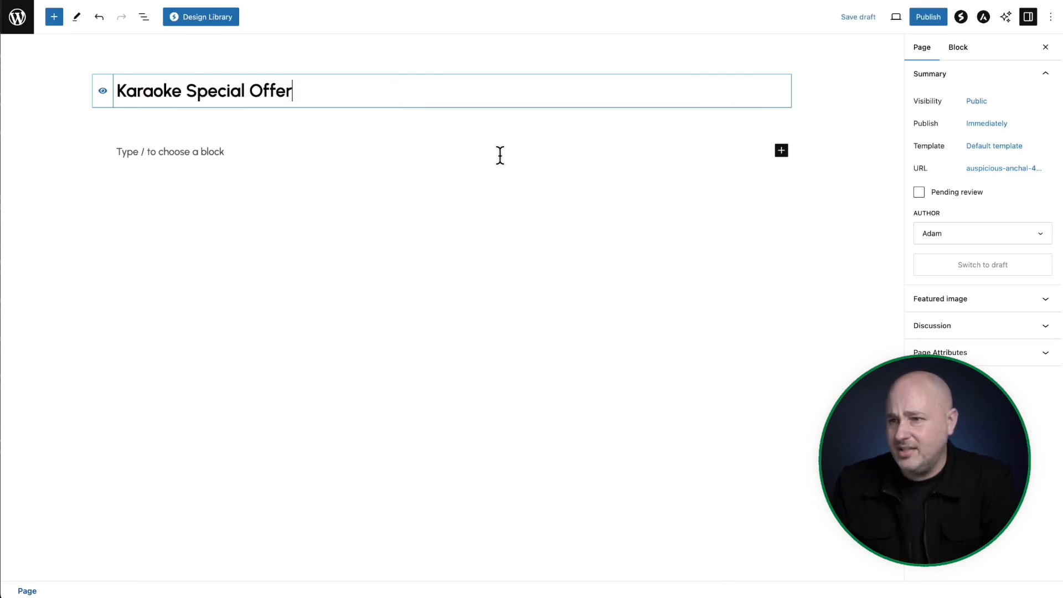
left_click(384, 142)
left_click(180, 89)
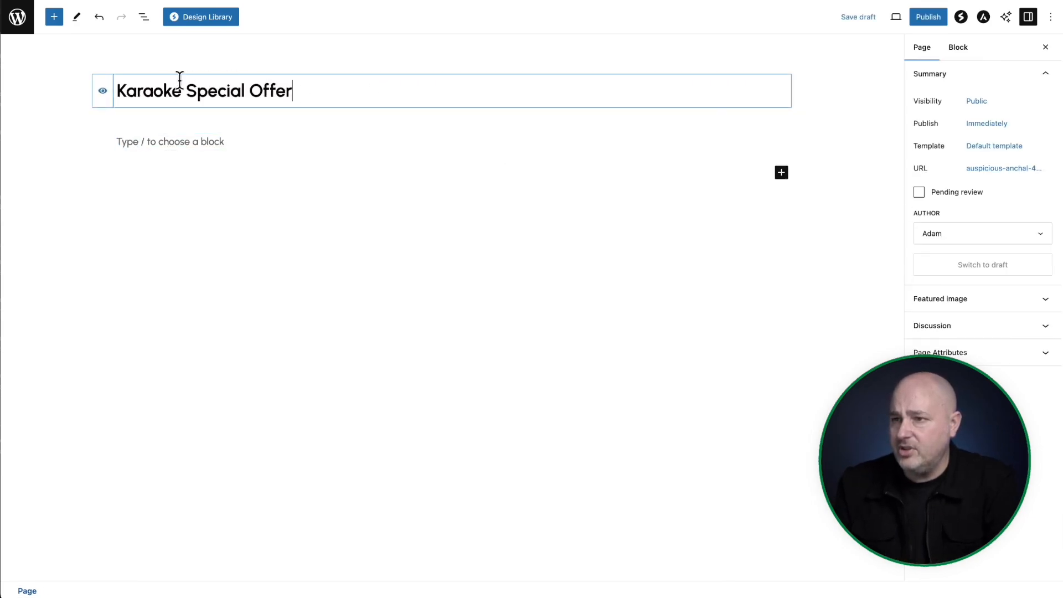
left_click(102, 93)
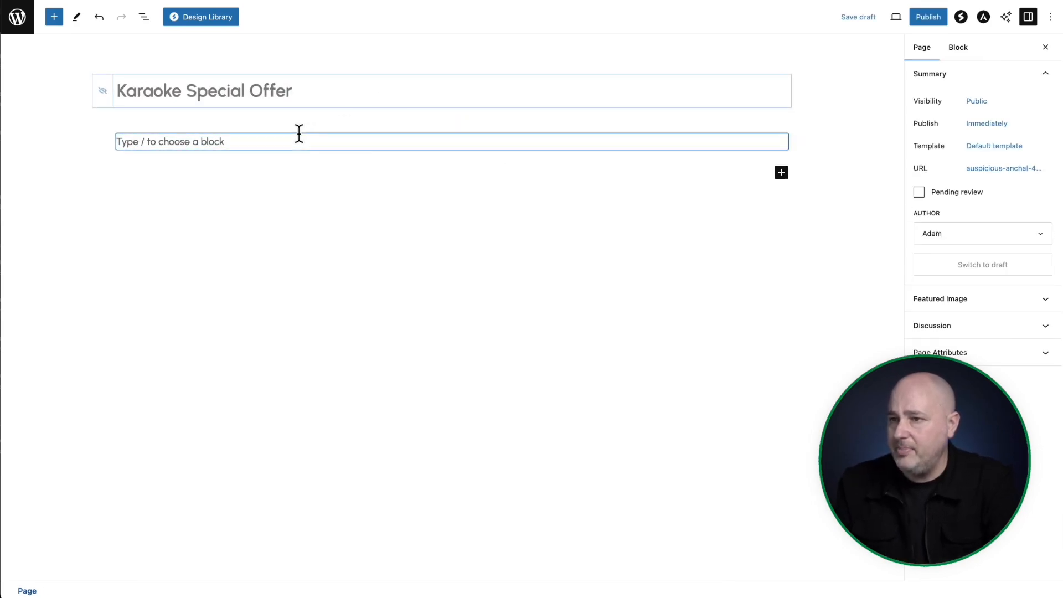
Add a Spectra Container to the page with a Spectra Heading inside, followed by an empty paragraph.
left_click(54, 17)
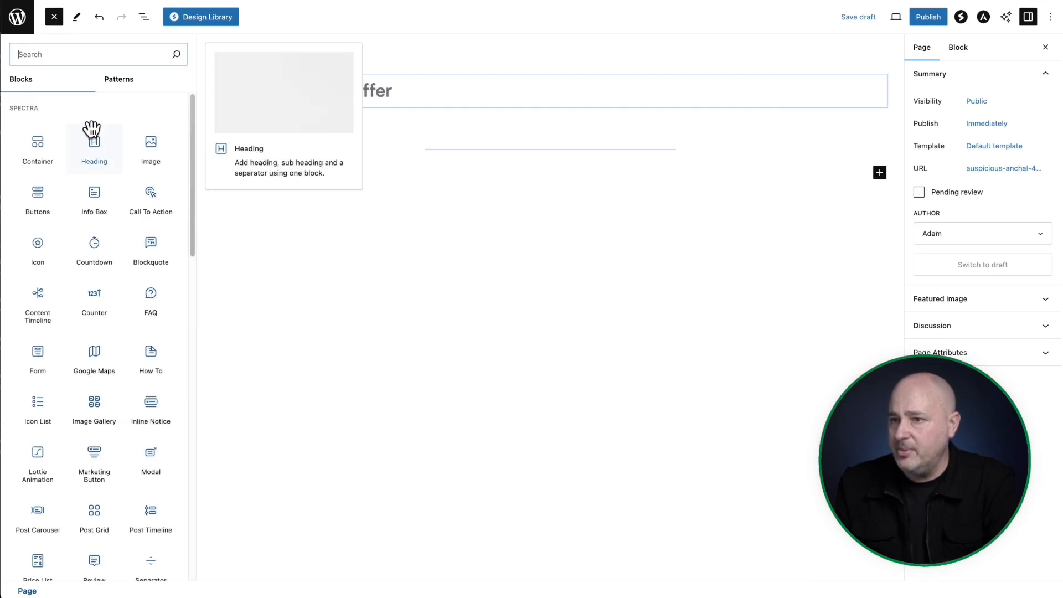
left_click(44, 140)
left_click(285, 235)
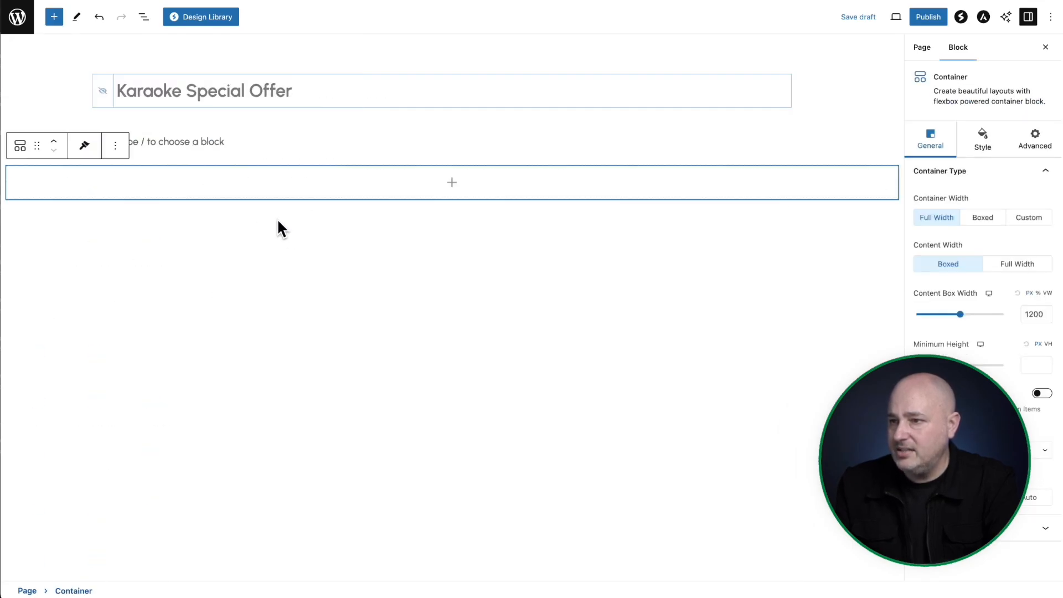
left_click(451, 184)
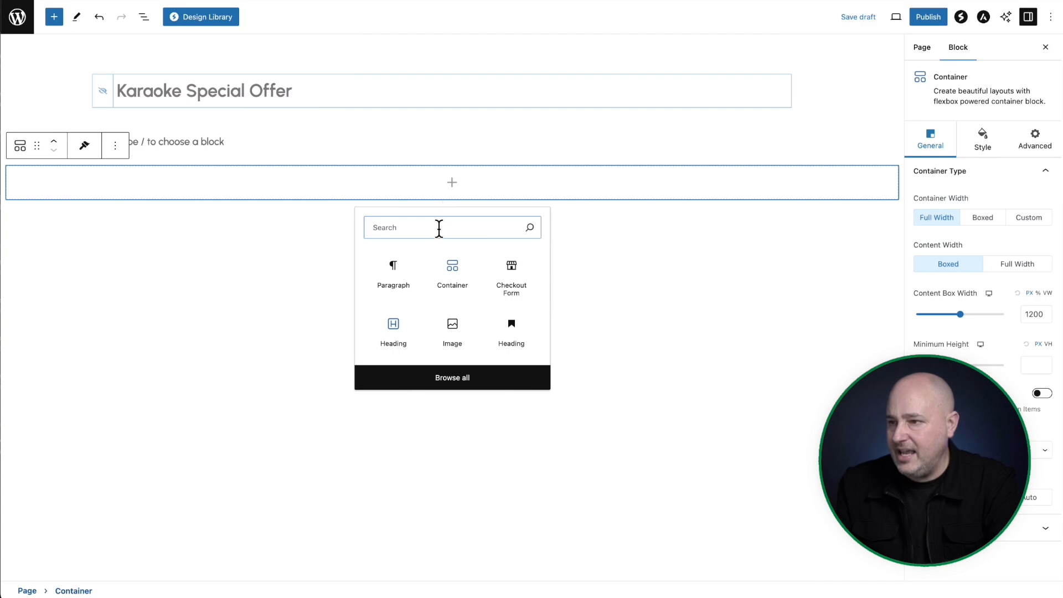
left_click(395, 328)
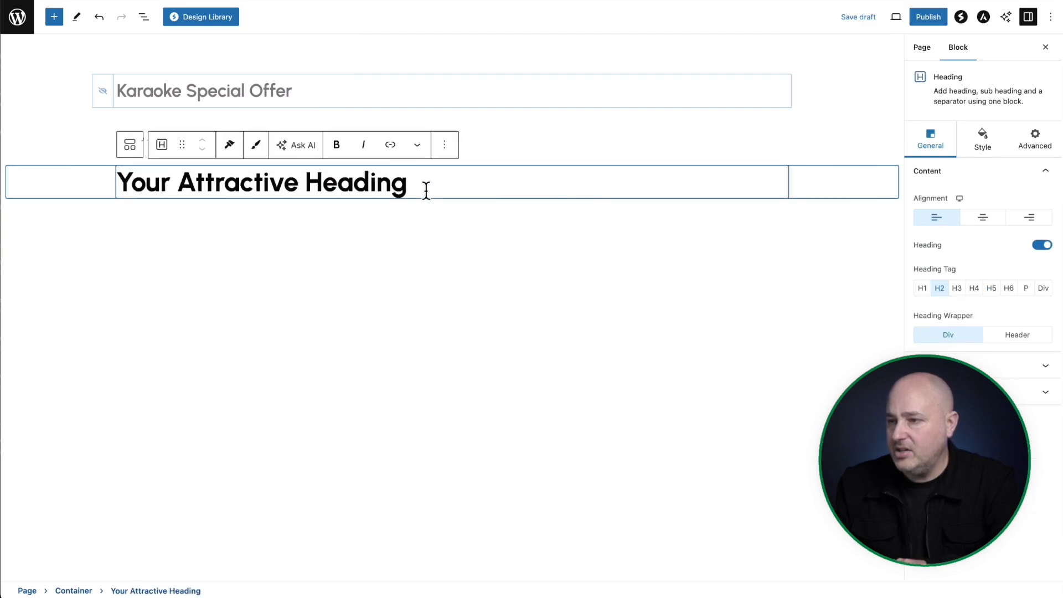
key("Return")
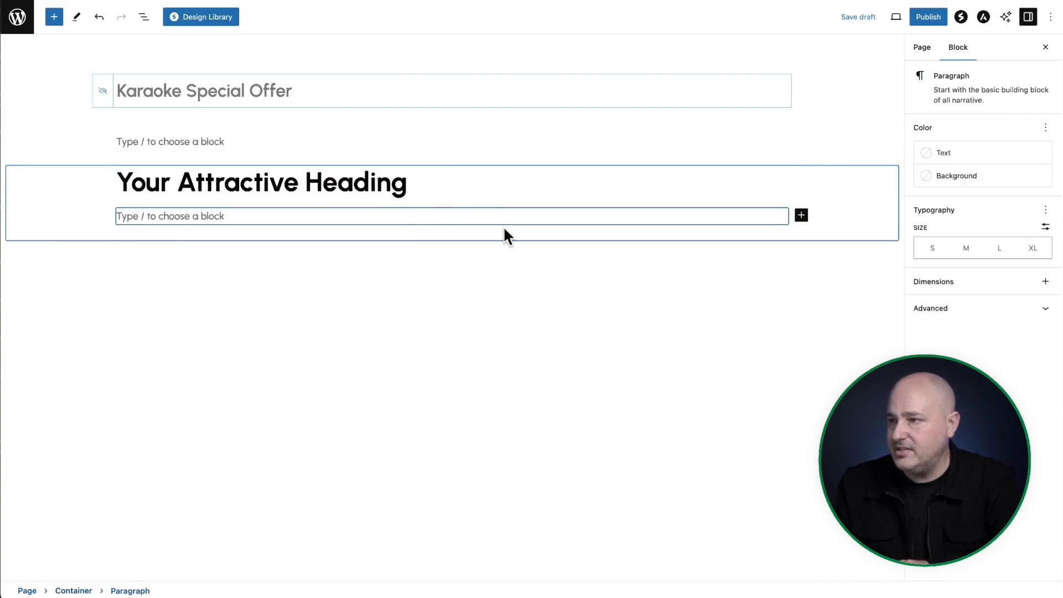
Insert a SureCart Checkout Form block directly below the page's heading.
left_click(802, 216)
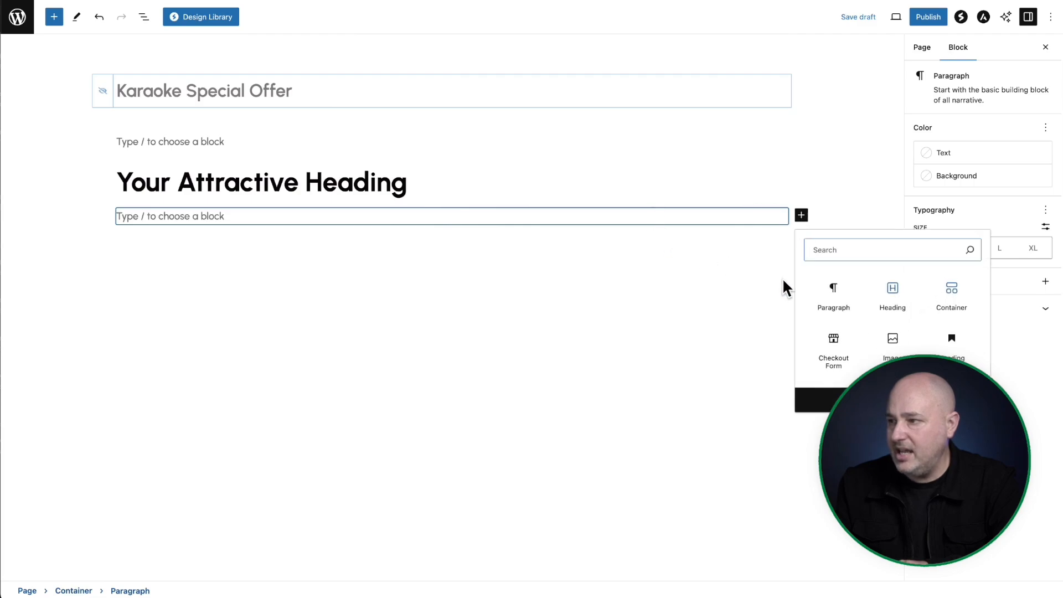
left_click(157, 67)
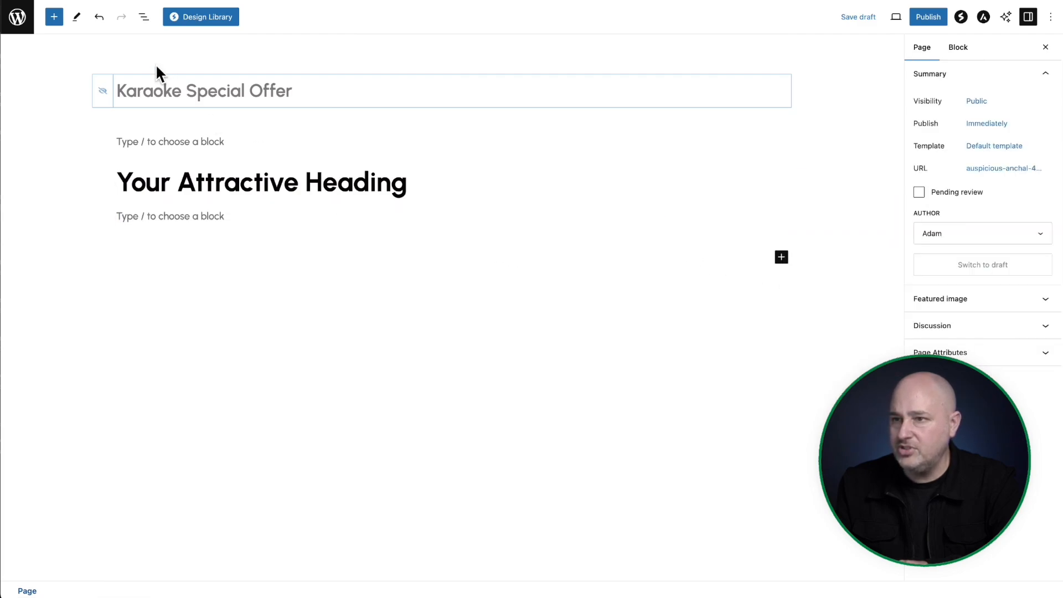
left_click(54, 21)
scroll(92, 139, "down", 5)
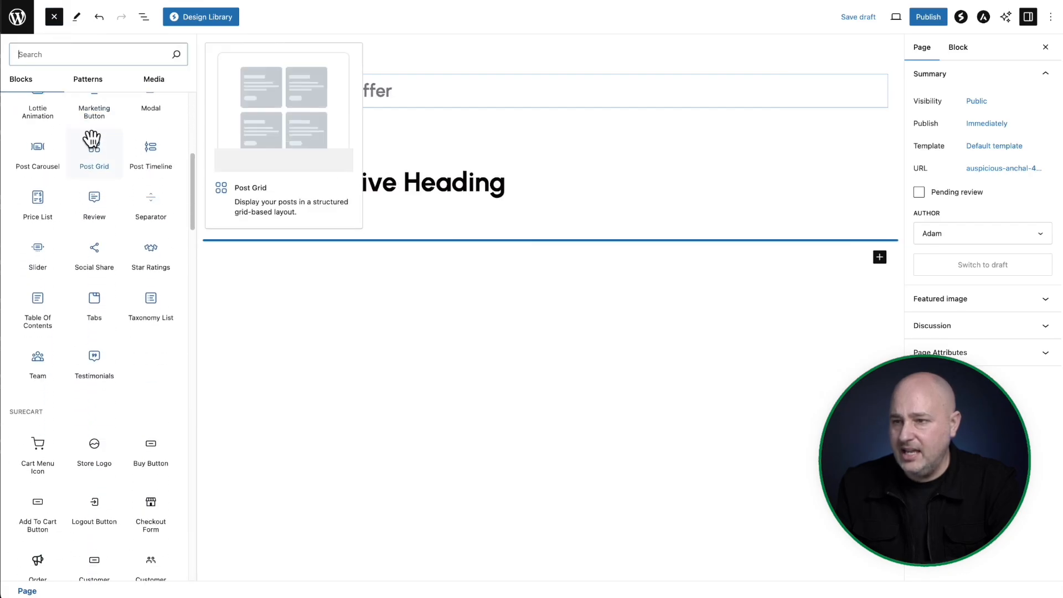
left_click(58, 55)
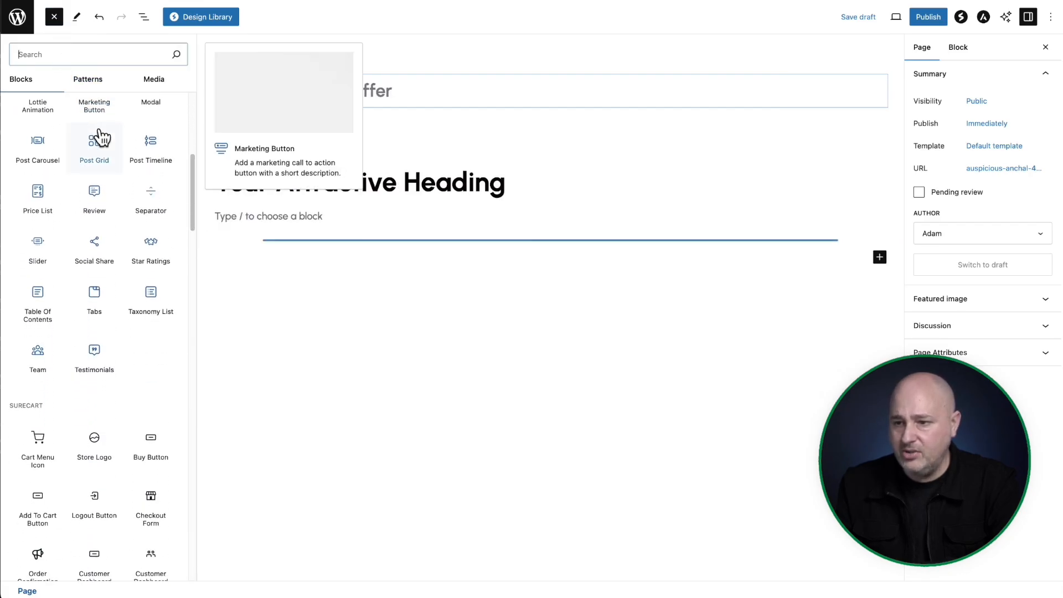
scroll(98, 129, "down", 5)
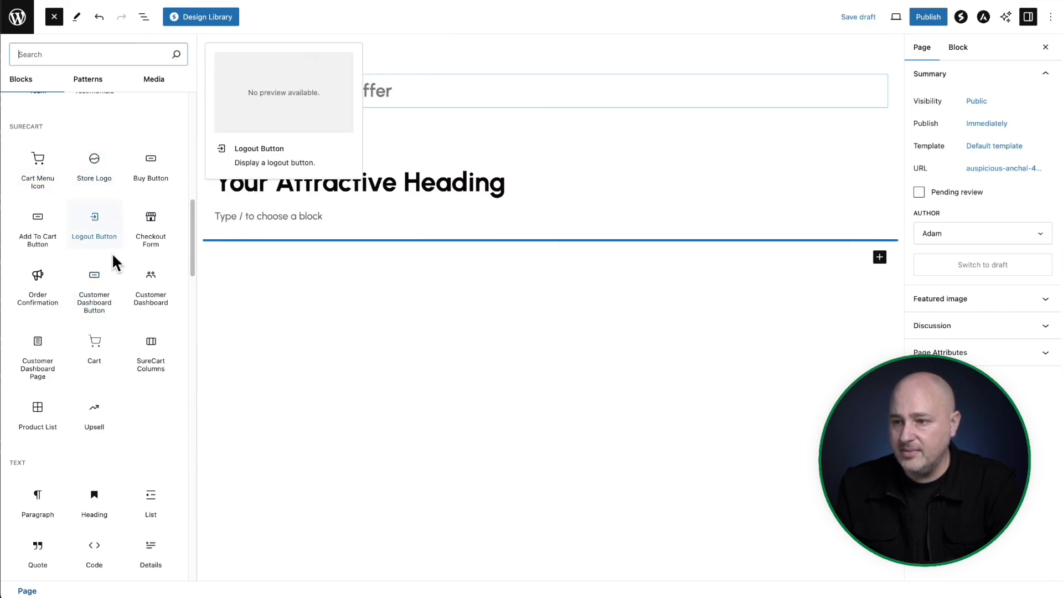
left_click_drag(150, 225, 374, 217)
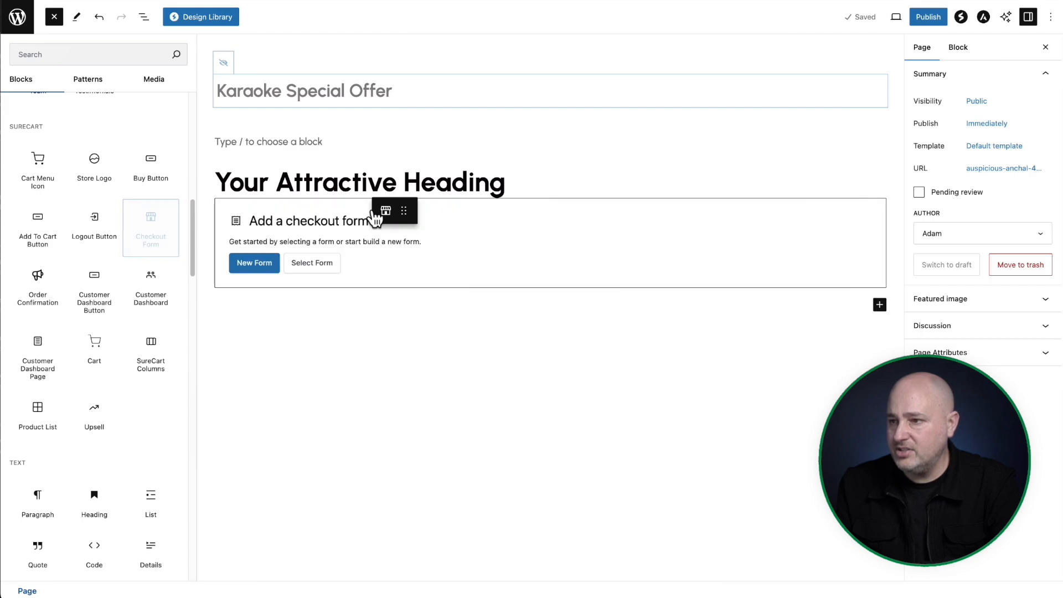
Load the existing "Karaoke Special Offer" form into the page's Checkout Form block.
left_click(318, 270)
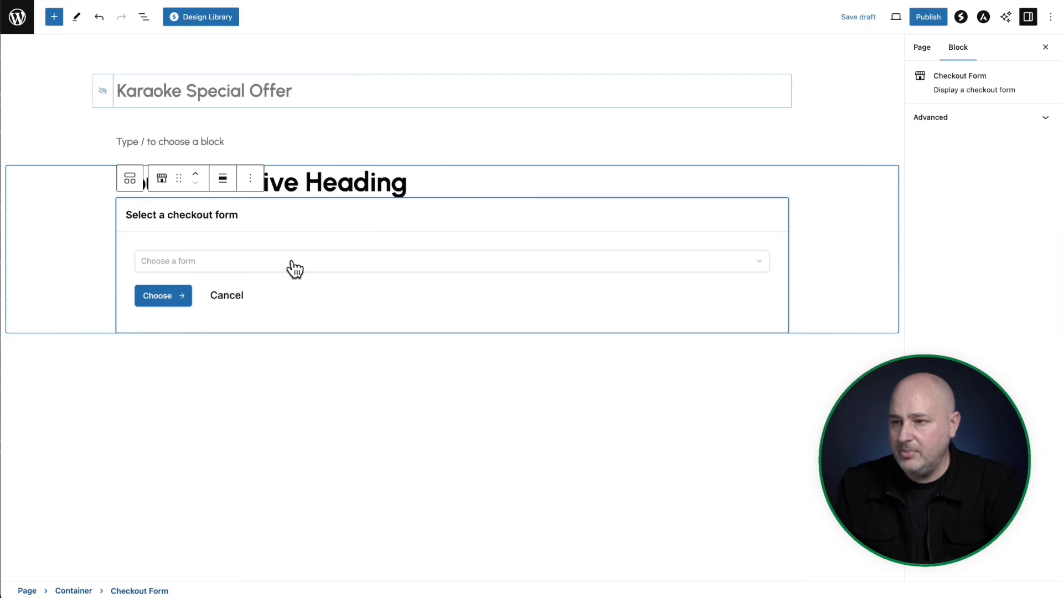
left_click(294, 265)
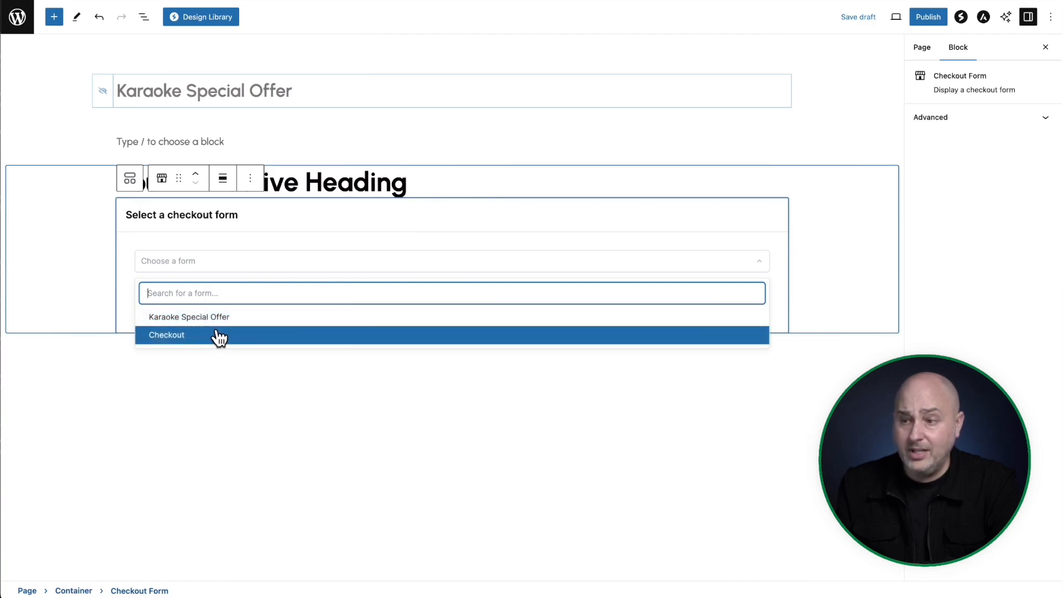
left_click(237, 319)
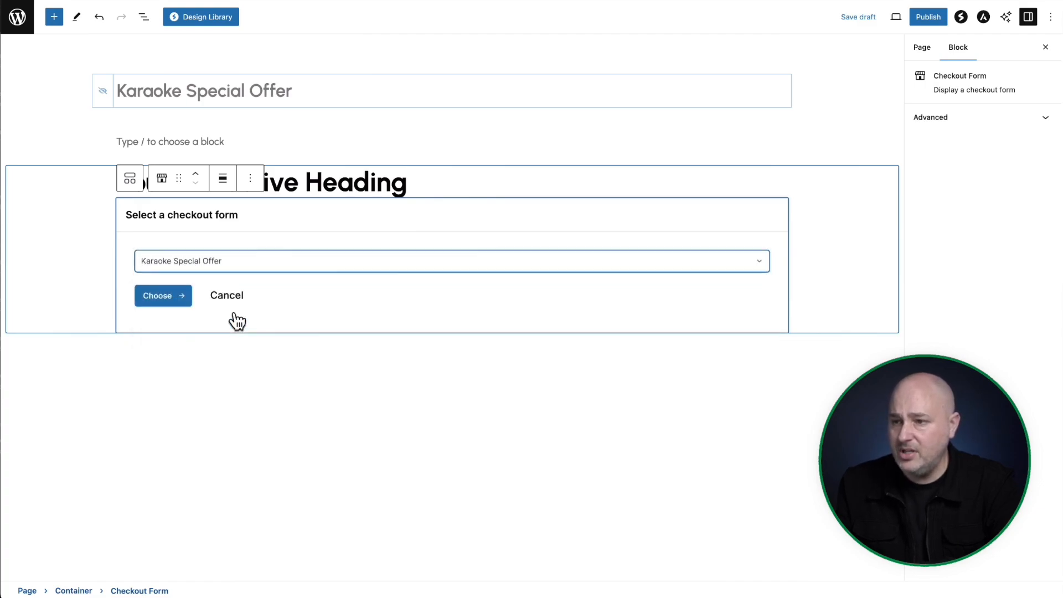
left_click(164, 295)
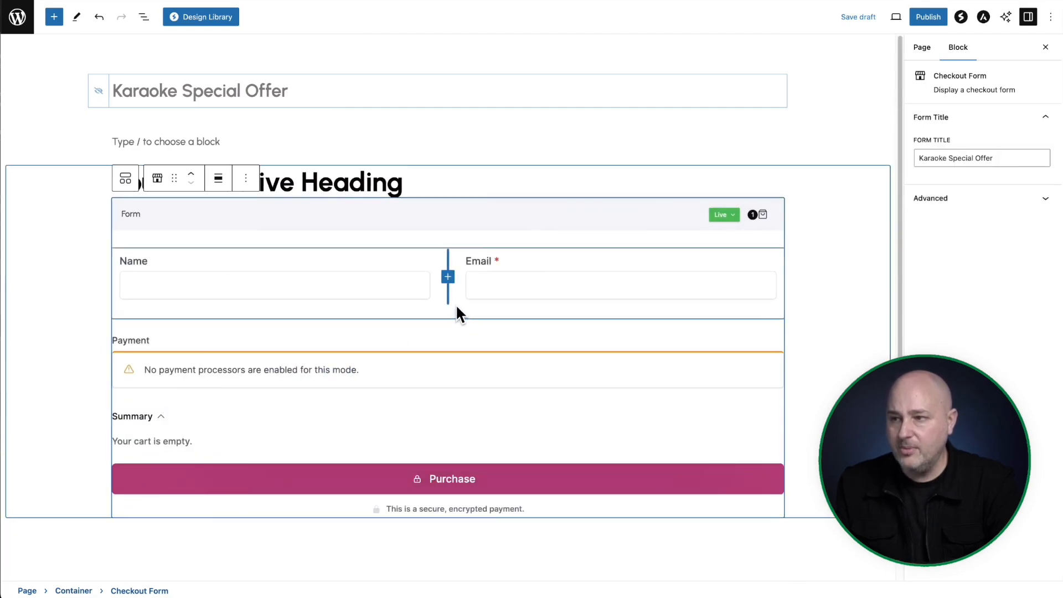
Publish the Karaoke Special Offer page and open its live version.
left_click(54, 247)
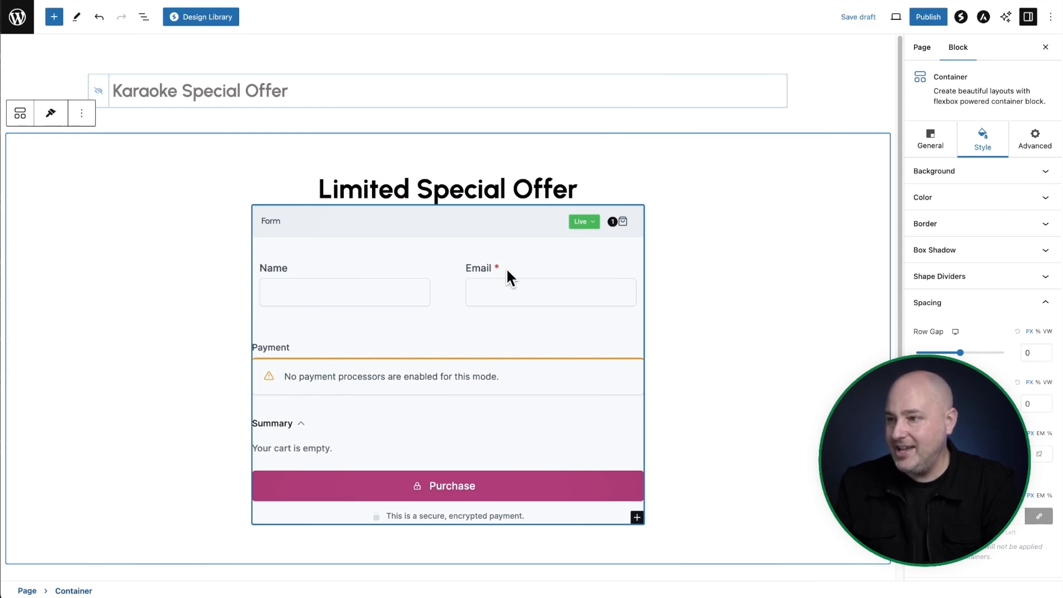
left_click(928, 23)
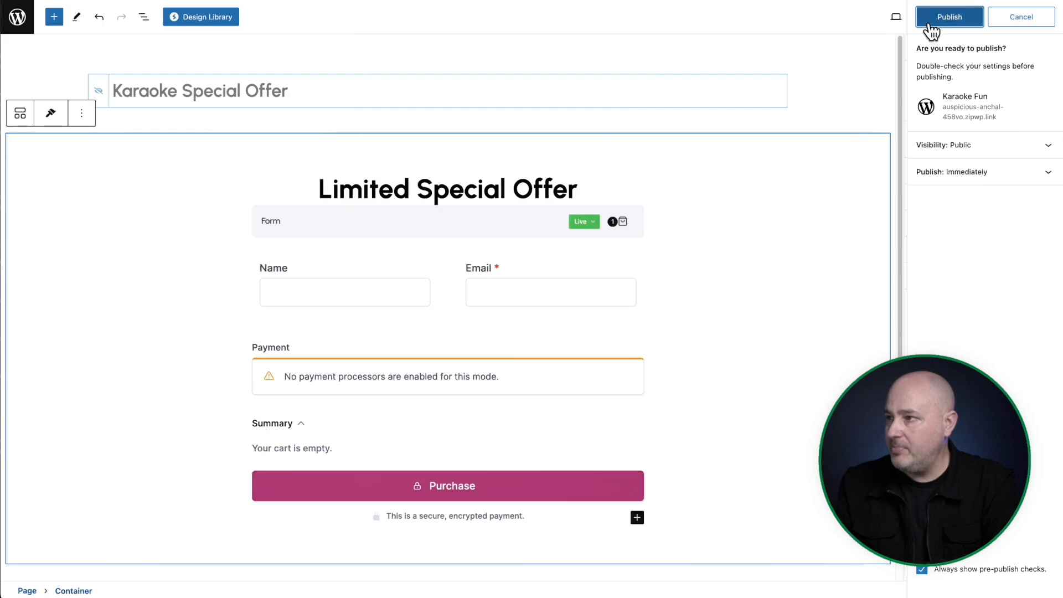
left_click(931, 24)
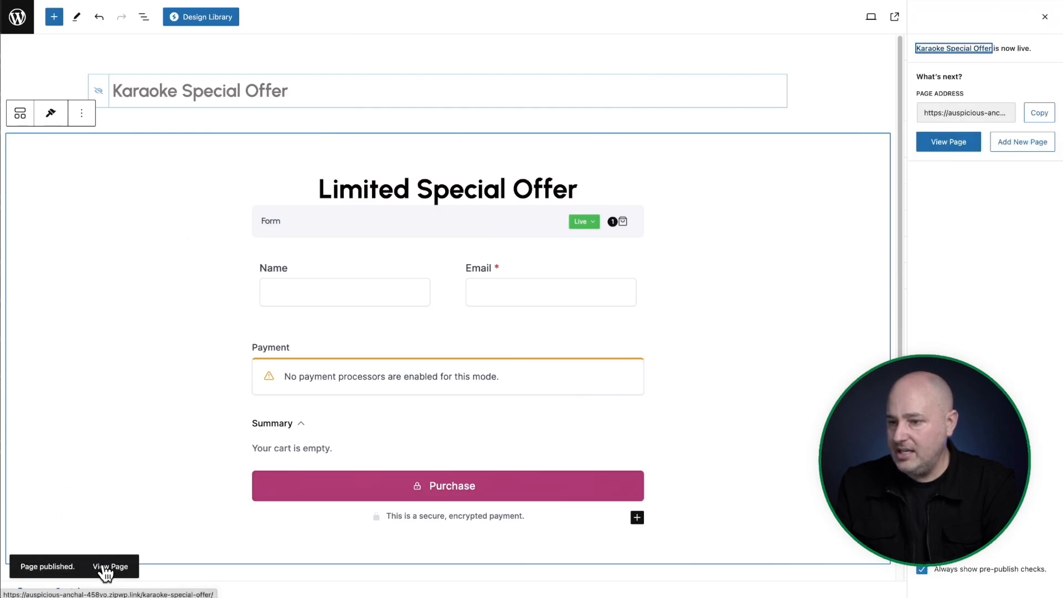
left_click(104, 566)
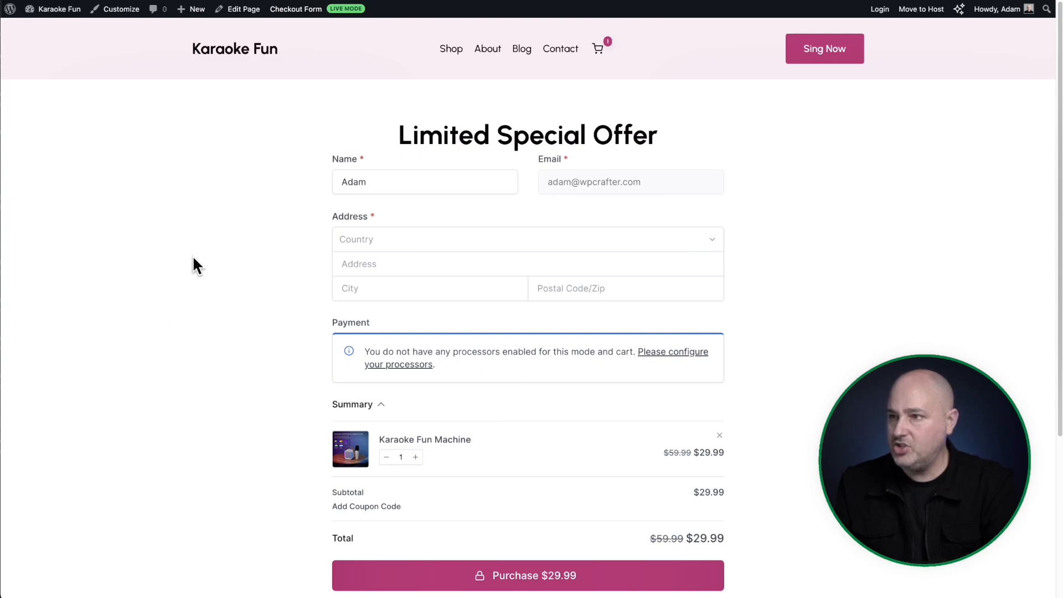
Examine the live offer page's heading, customer fields, payment section and order summary.
left_click_drag(446, 122, 752, 131)
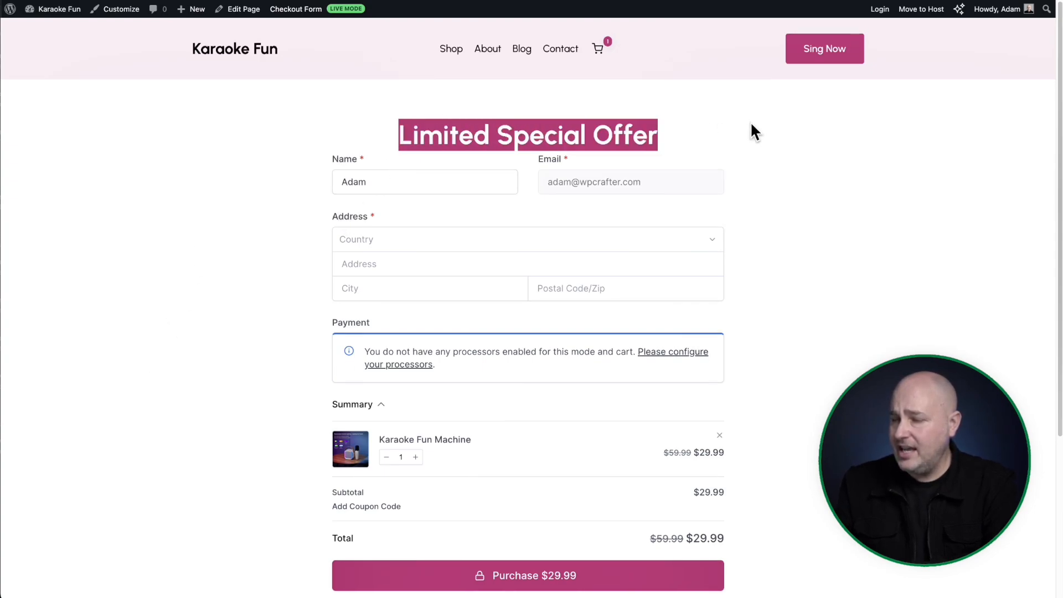
left_click(483, 155)
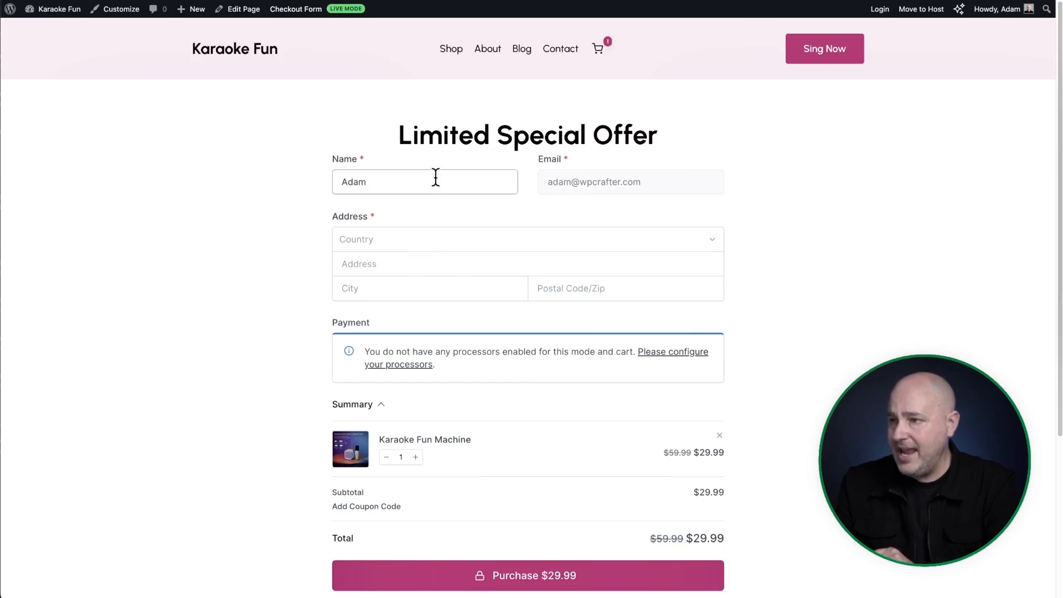
scroll(507, 345, "down", 4)
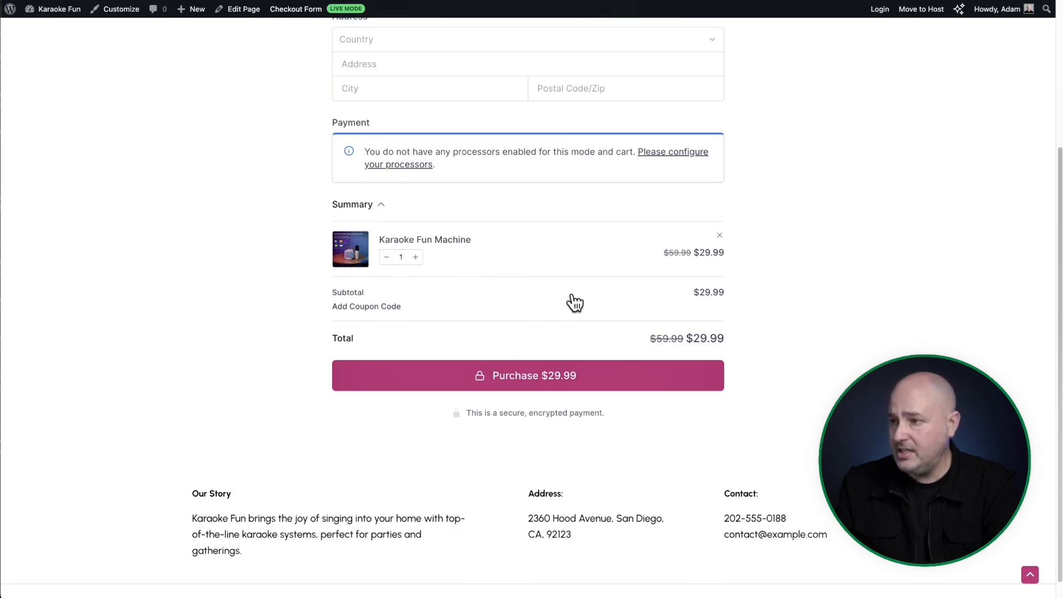
scroll(542, 285, "up", 4)
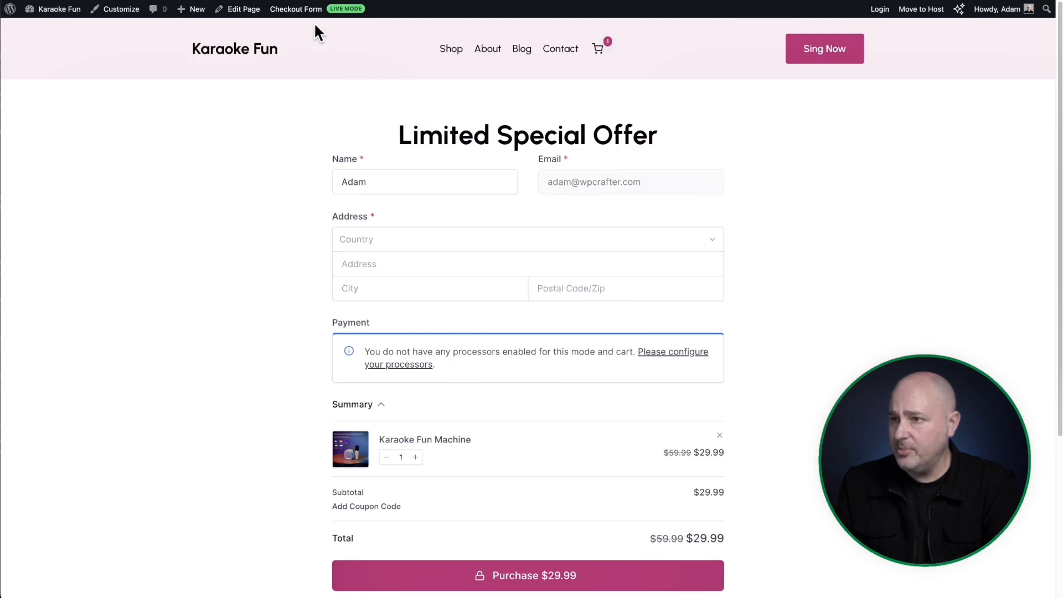
Switch the offer page's checkout form to Test Mode and review its payment section and order summary.
mouse_move(313, 16)
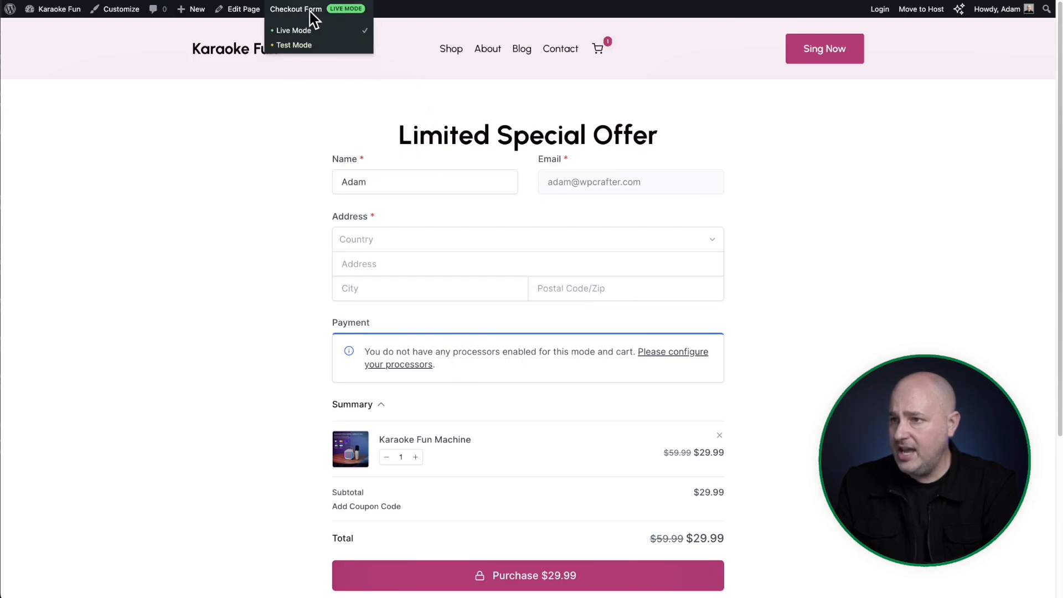
left_click(291, 46)
left_click(620, 99)
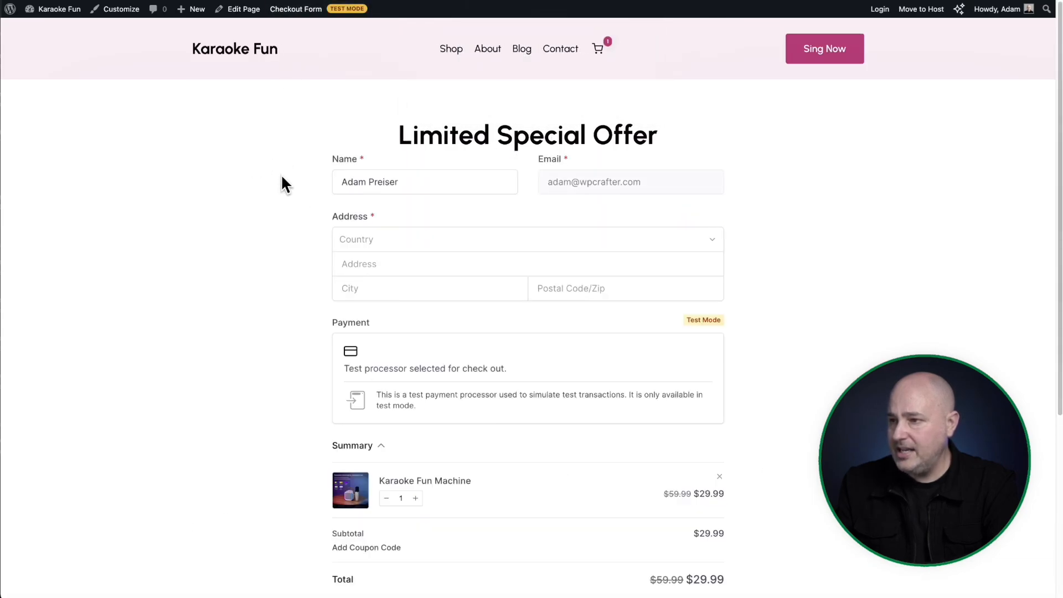
scroll(281, 175, "down", 3)
scroll(281, 174, "down", 4)
scroll(444, 195, "up", 5)
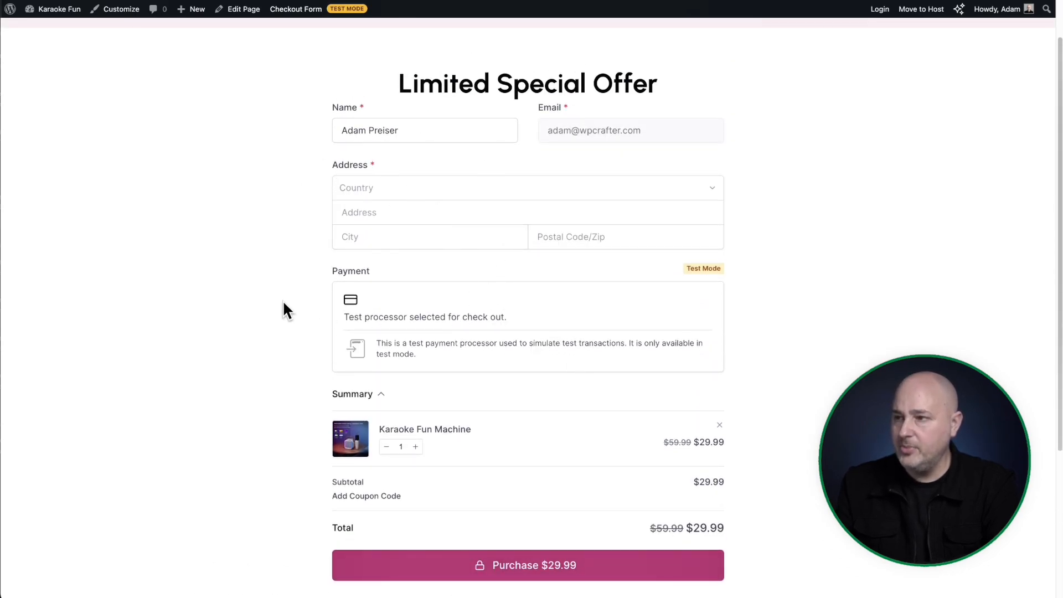
scroll(283, 302, "up", 1)
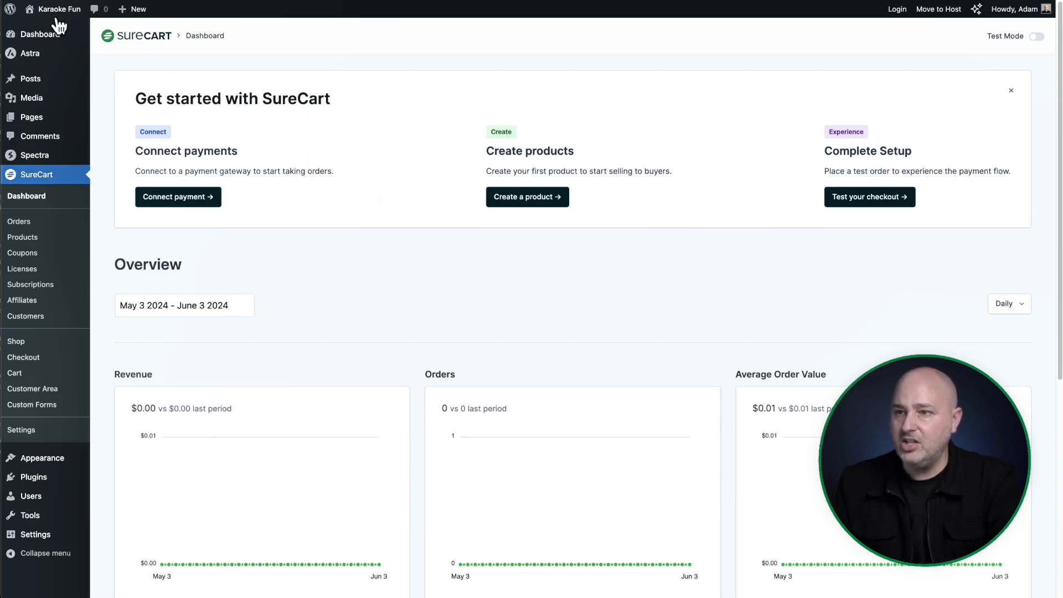
Visit the site's Shop page and examine its title, product grid, sorting, filter and search controls.
mouse_move(61, 20)
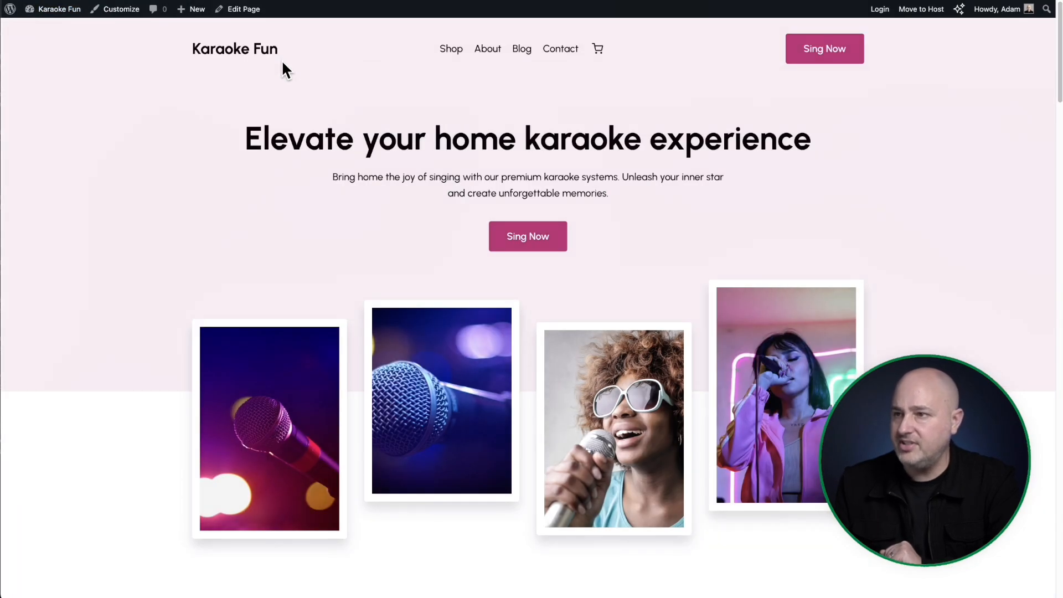
left_click(448, 53)
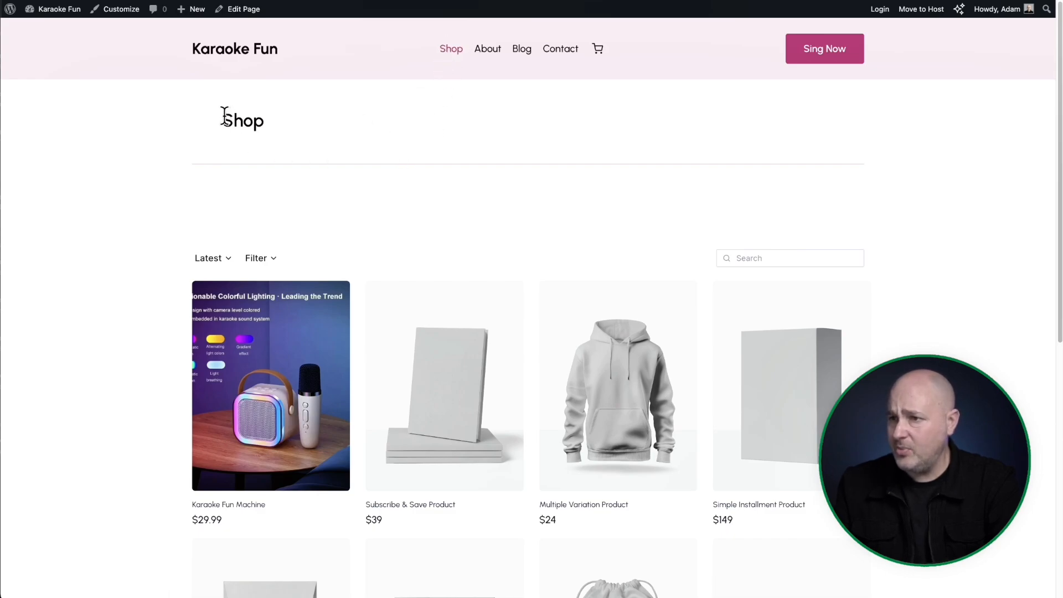
left_click_drag(223, 119, 313, 131)
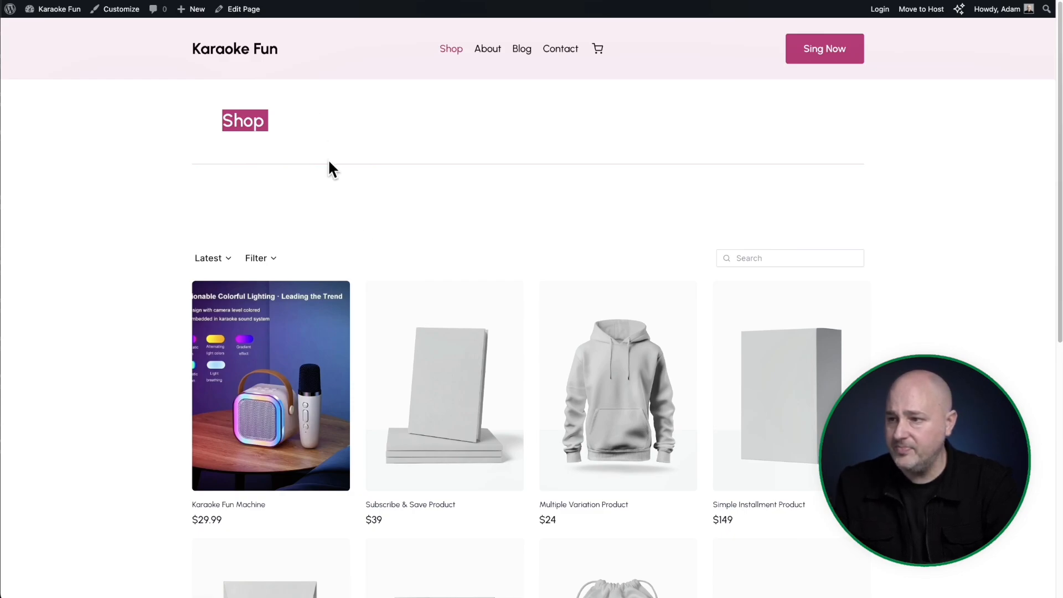
scroll(457, 223, "down", 2)
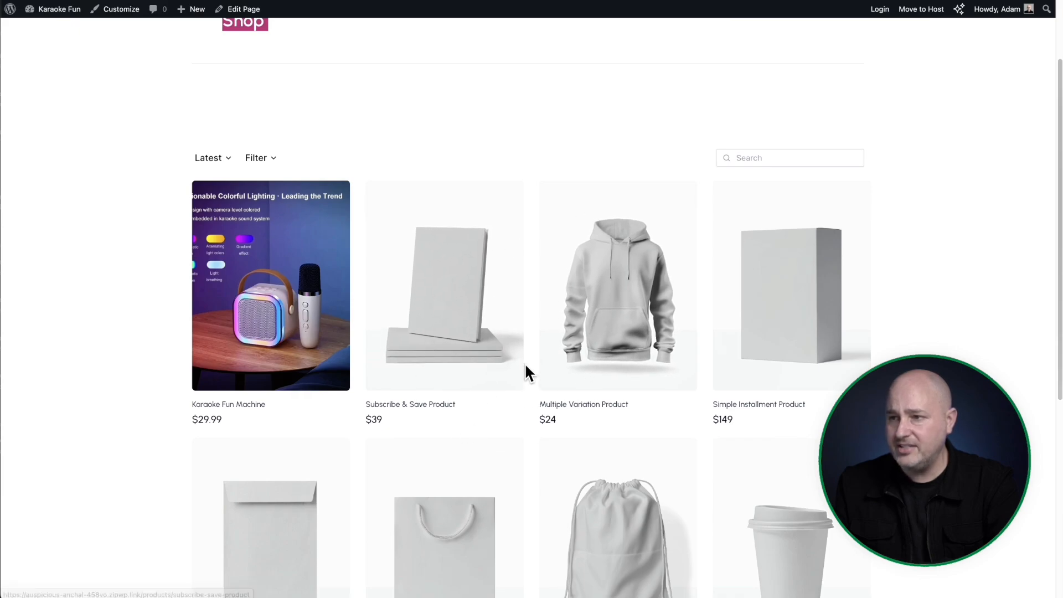
scroll(524, 364, "down", 1)
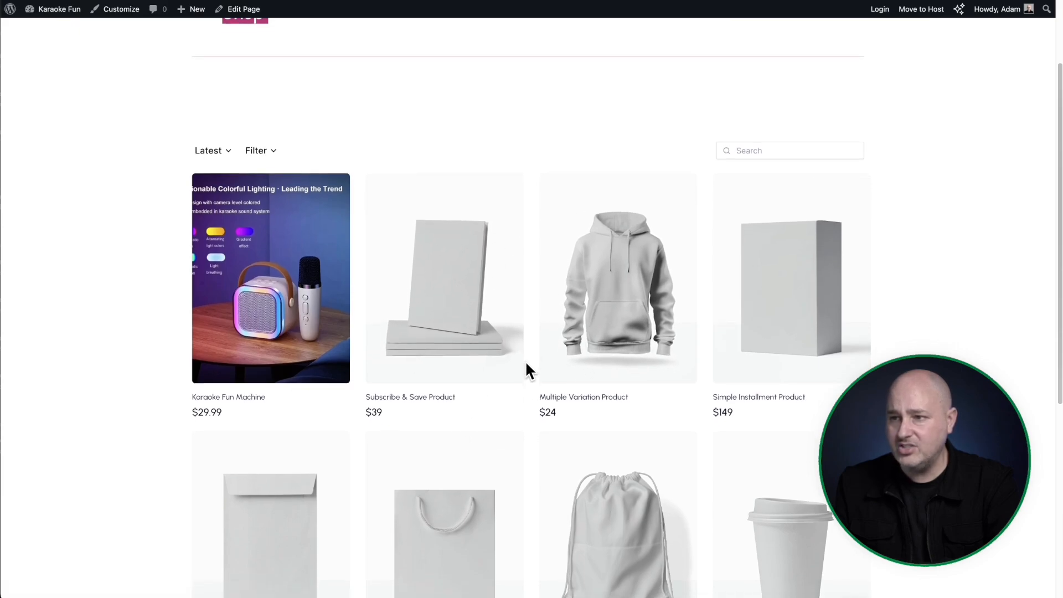
left_click(229, 151)
left_click(261, 152)
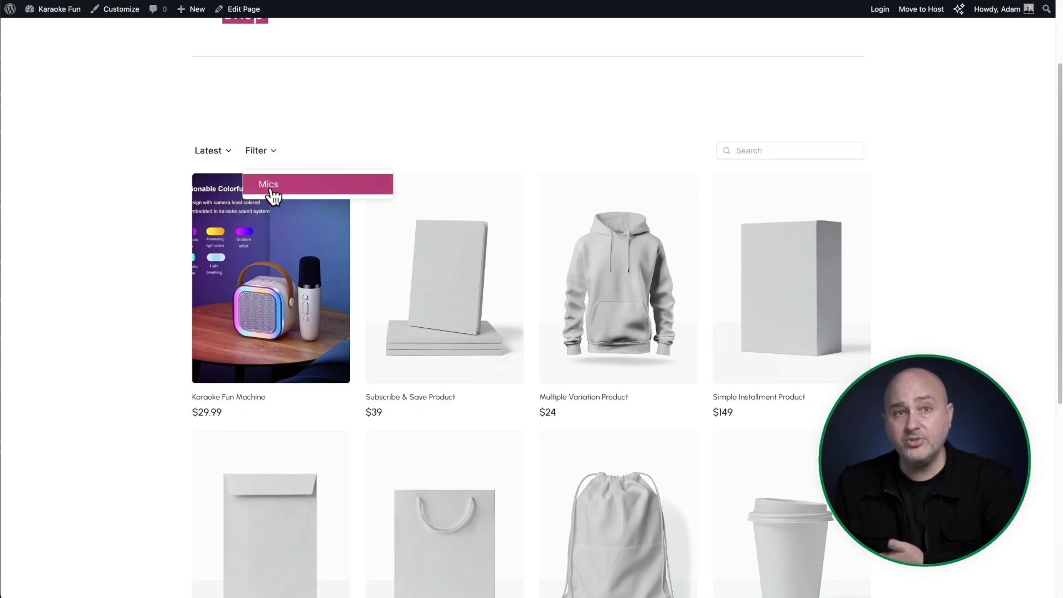
left_click(393, 105)
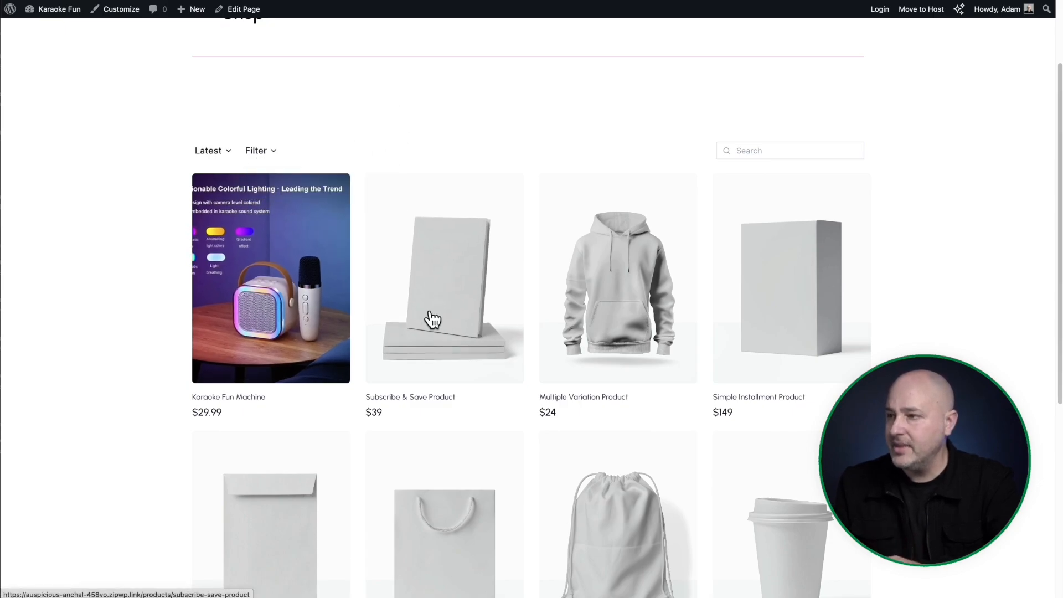
left_click(749, 150)
scroll(407, 155, "up", 2)
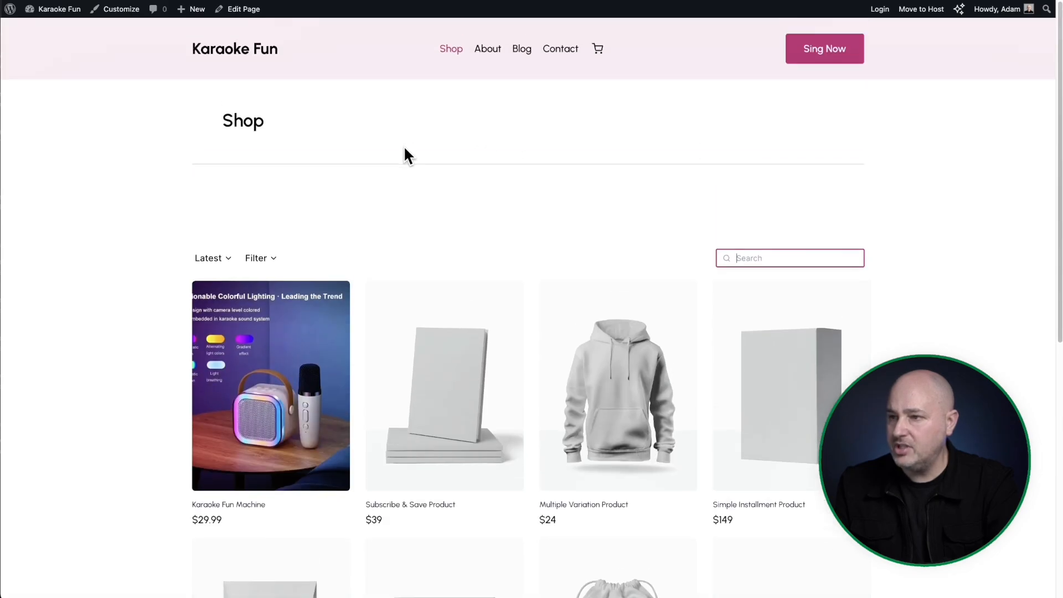
Edit the Shop page to hide its title, update it and view the live page.
left_click(248, 10)
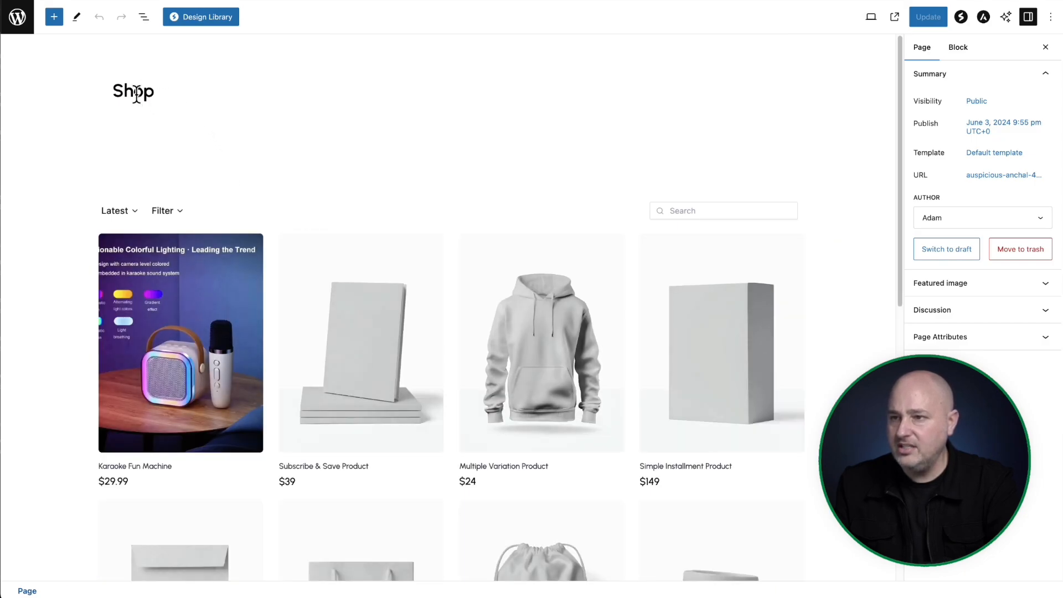
left_click(99, 92)
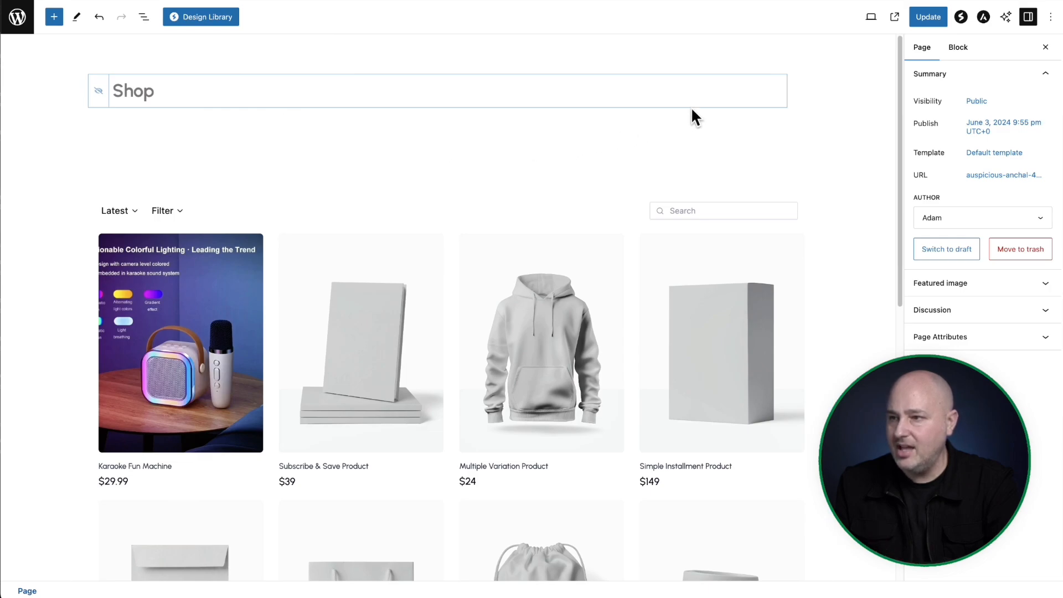
left_click(922, 18)
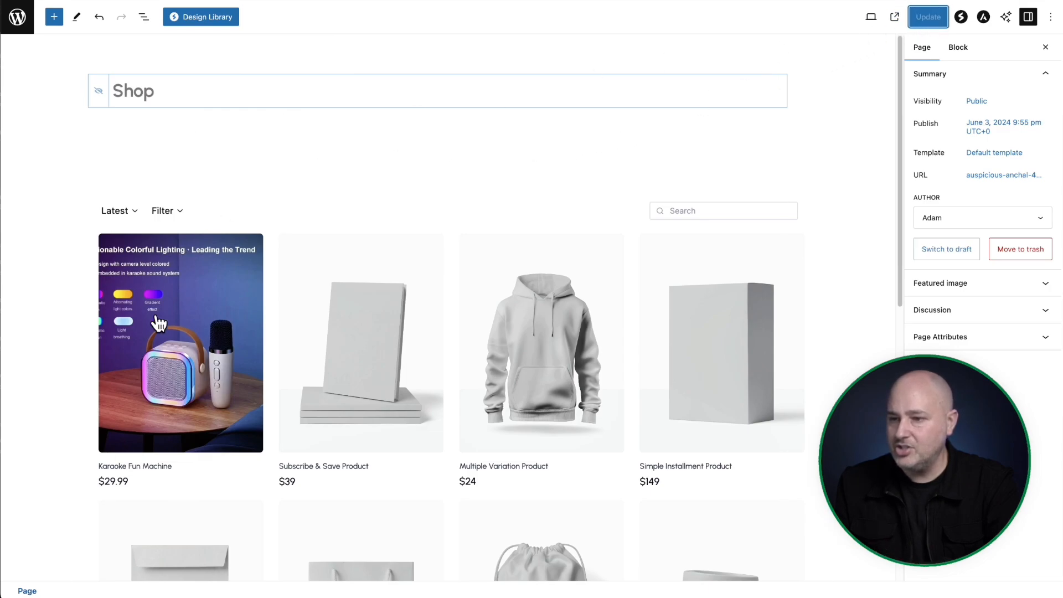
left_click(98, 566)
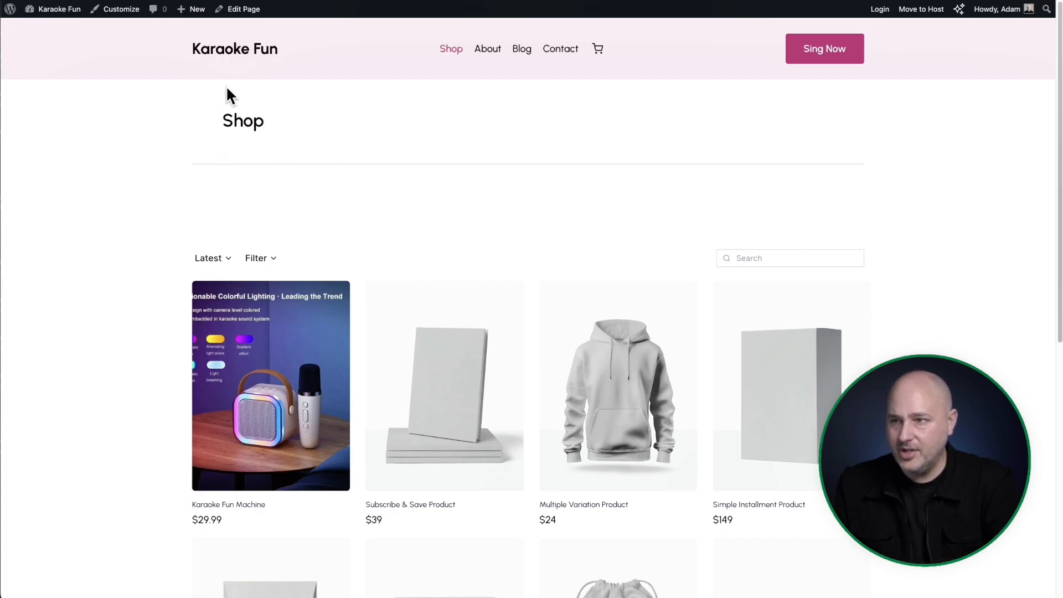
Disable the banner area for the Shop page in its Astra settings, update it and check the live page.
left_click(237, 11)
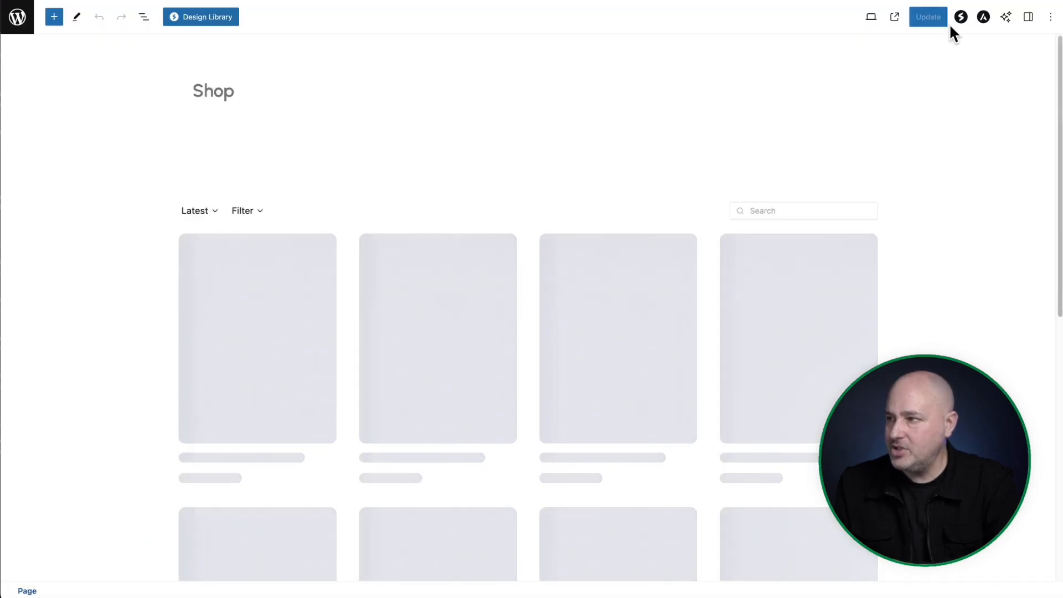
left_click(985, 18)
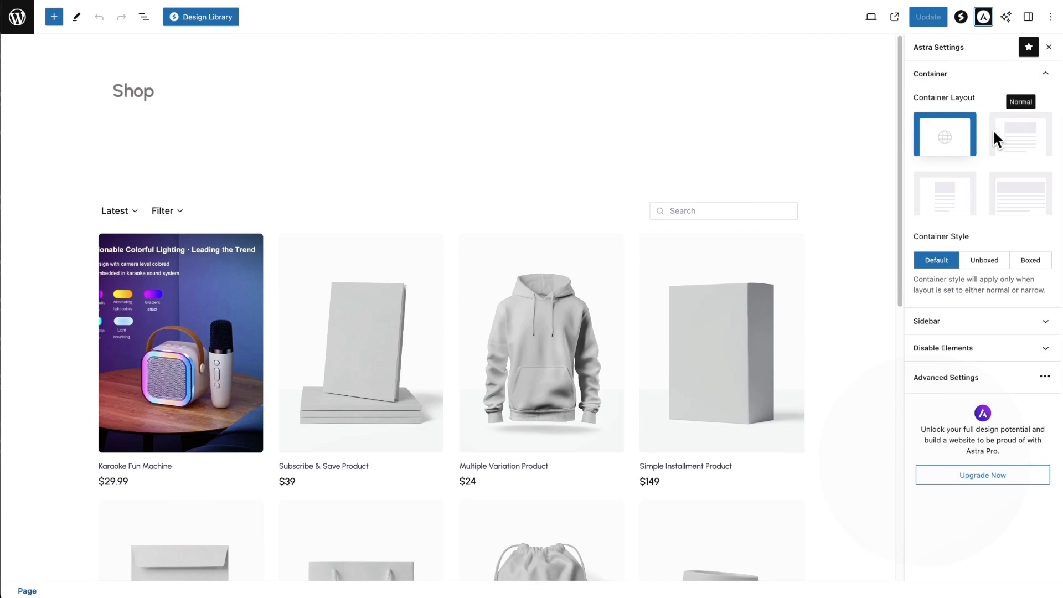
left_click(941, 353)
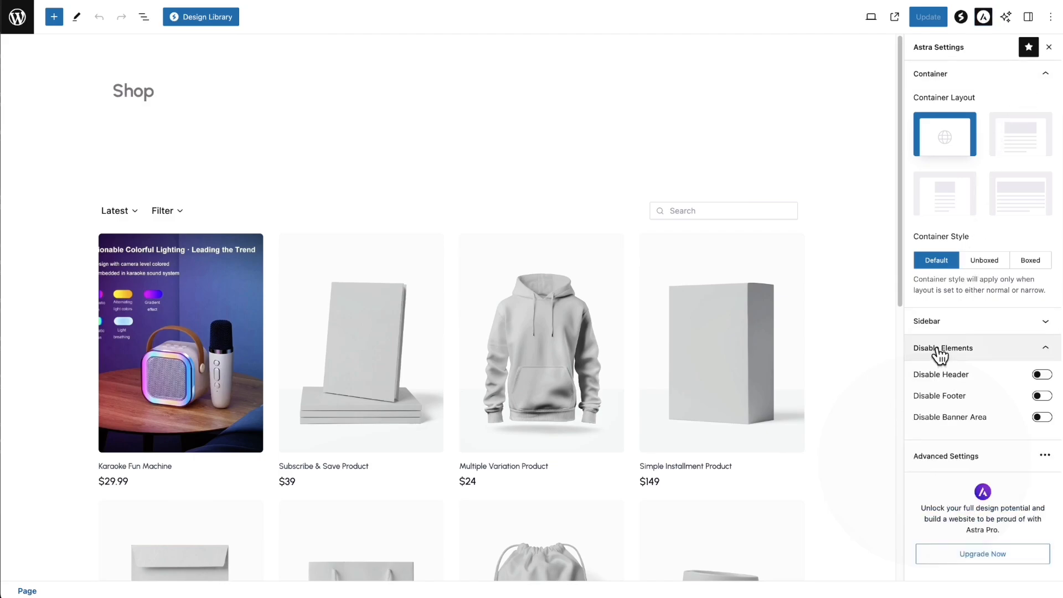
left_click(1041, 418)
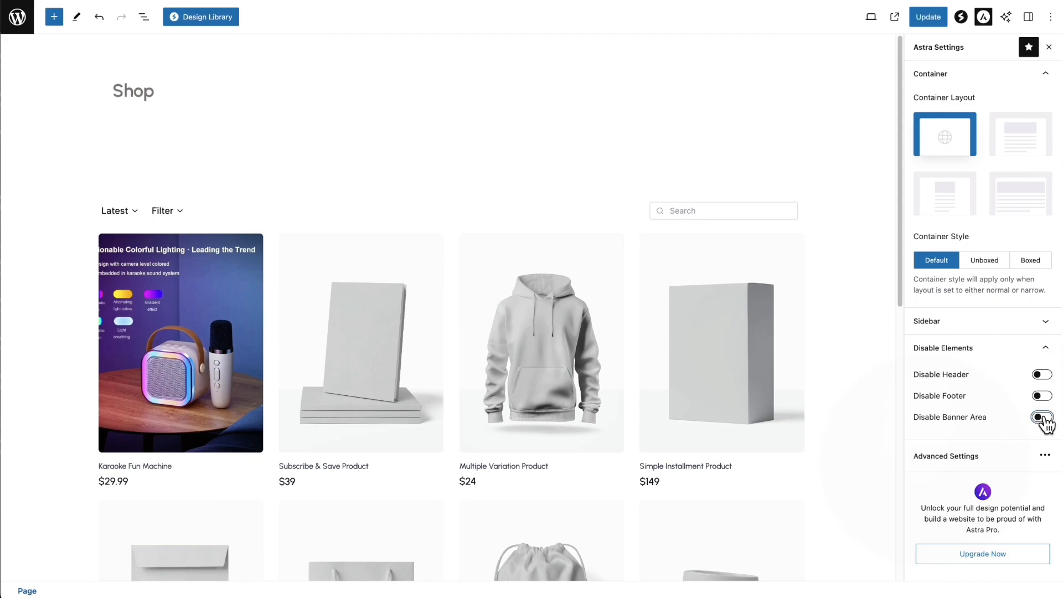
left_click(935, 21)
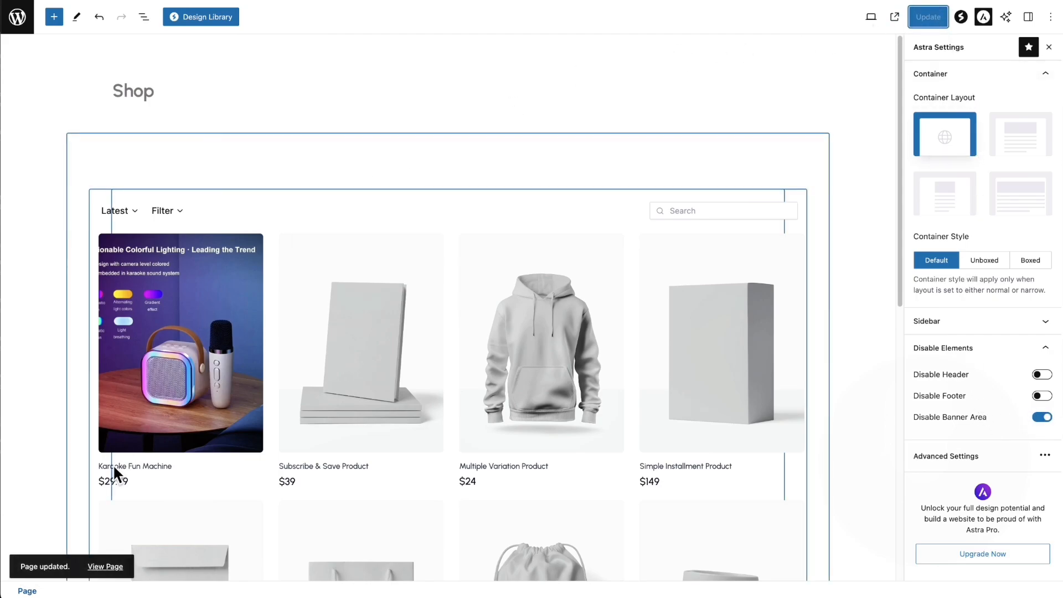
left_click(105, 567)
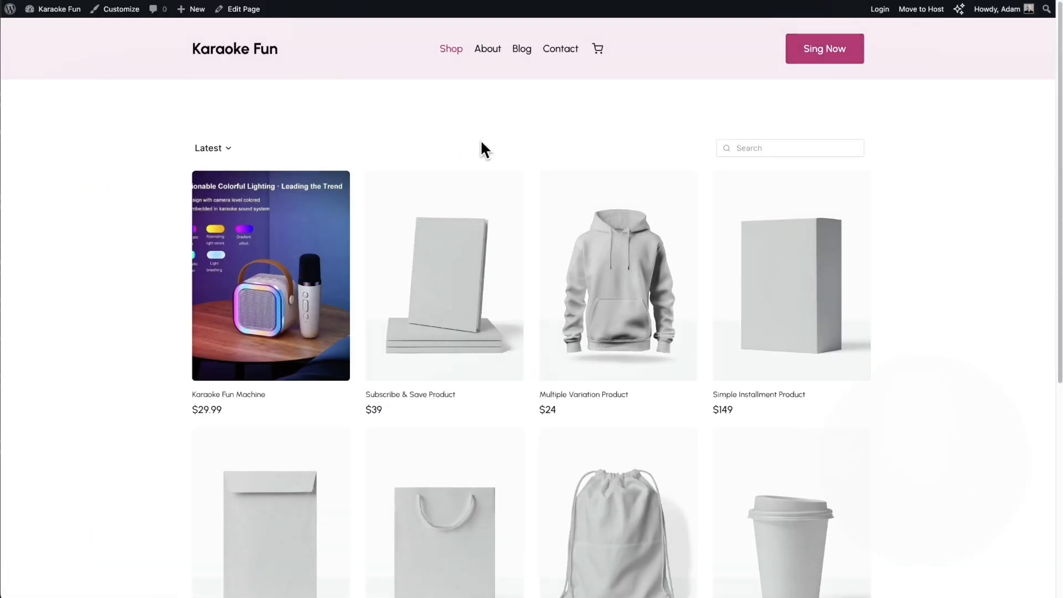
scroll(480, 149, "down", 6)
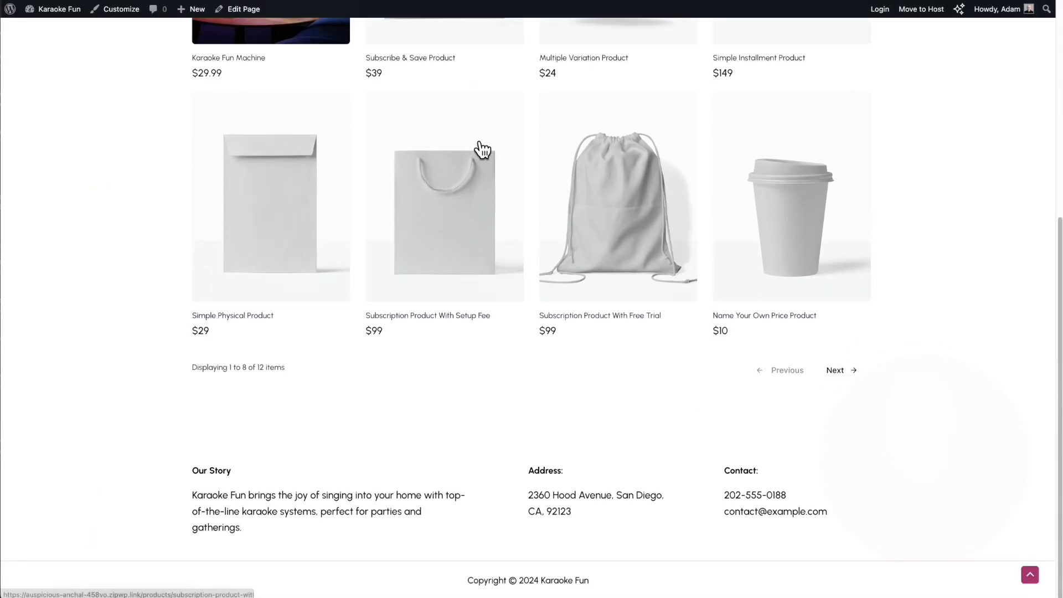
Open the Shop page for editing and select the Product List block nested inside its two groups.
scroll(477, 149, "up", 6)
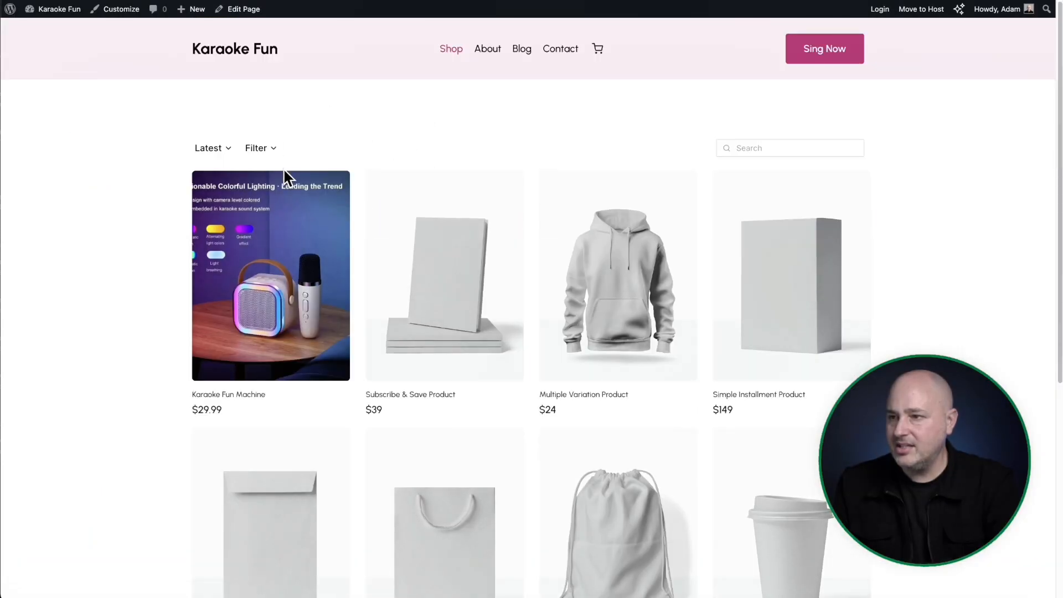
left_click(245, 12)
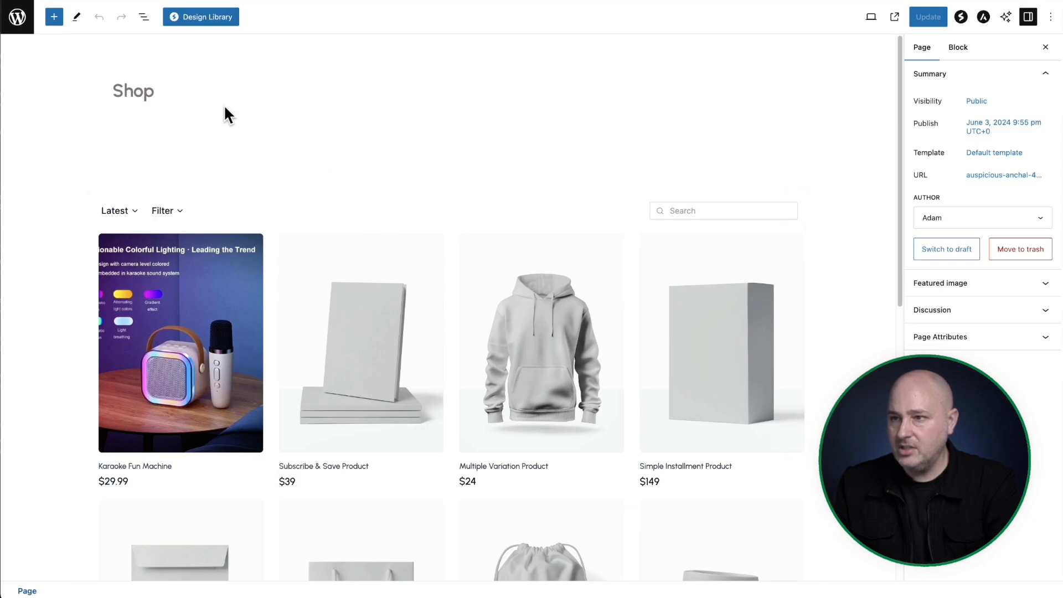
left_click(146, 18)
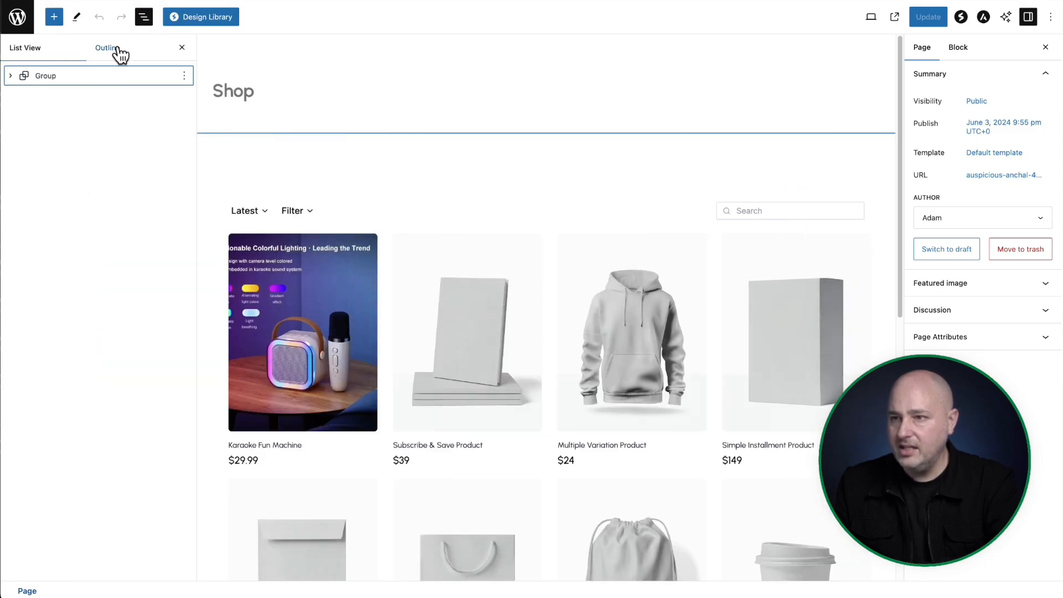
left_click(10, 75)
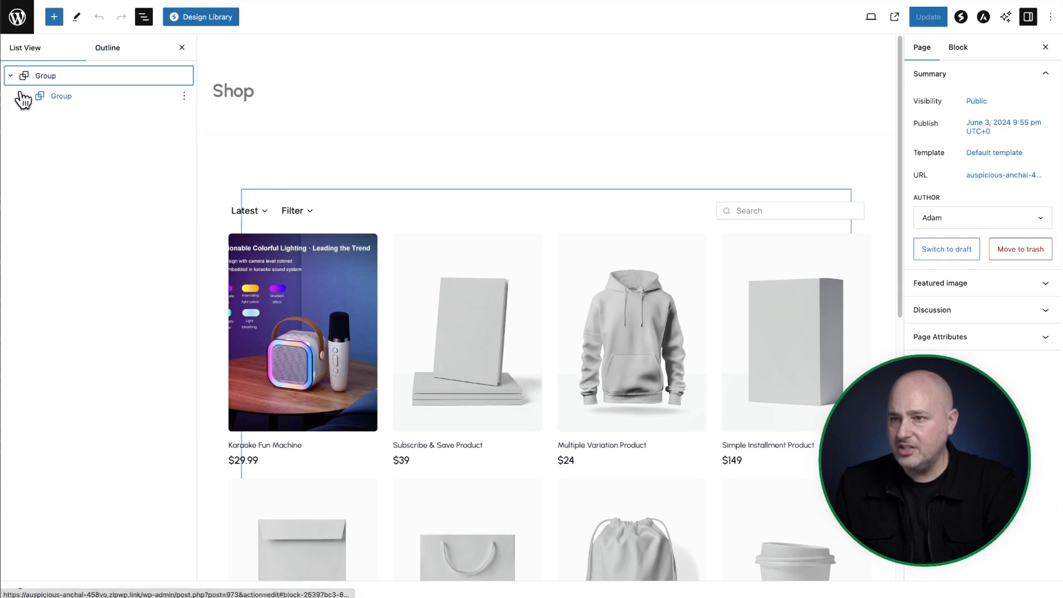
left_click(24, 96)
left_click(39, 117)
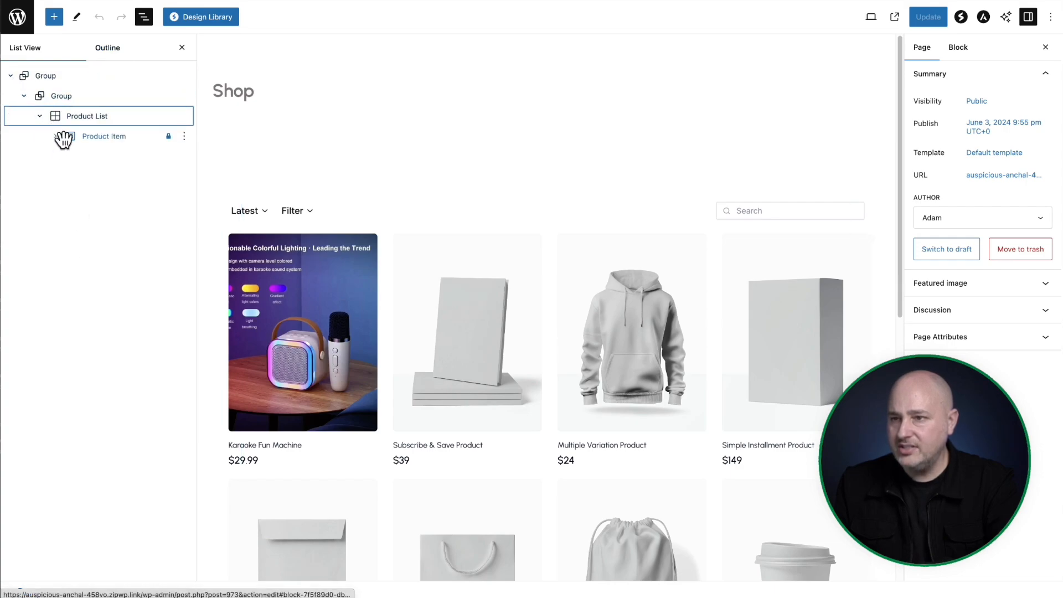
left_click(39, 115)
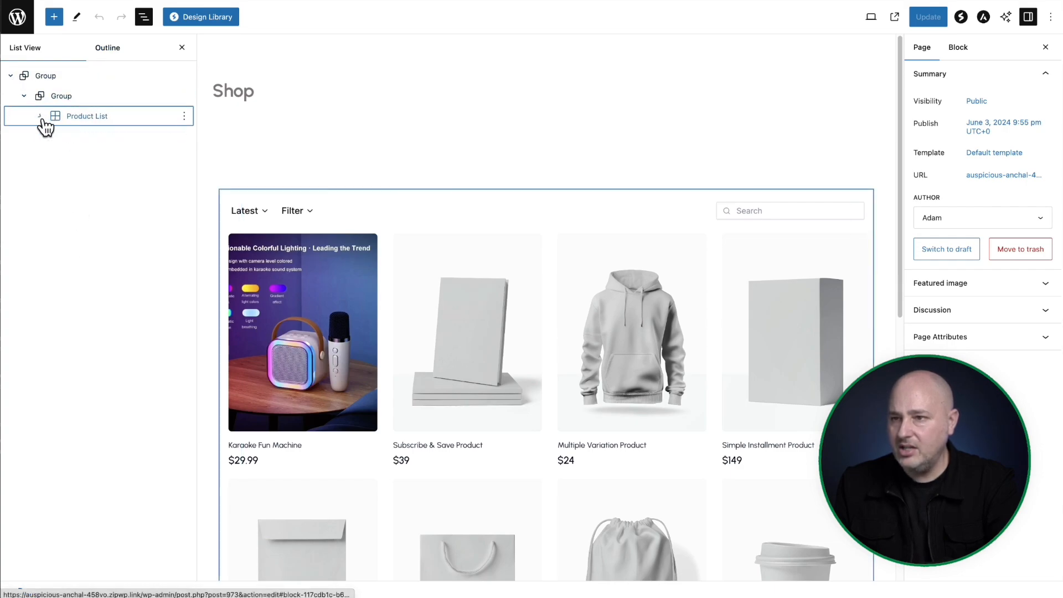
left_click(87, 115)
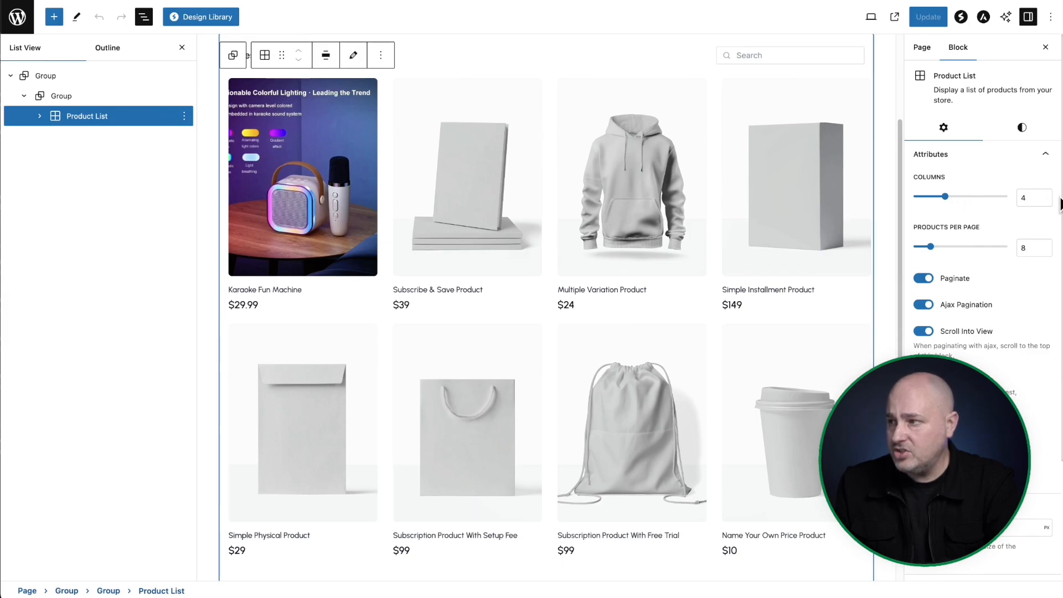
Try the product list with 3 columns, returning it to 4.
double_click(1035, 197)
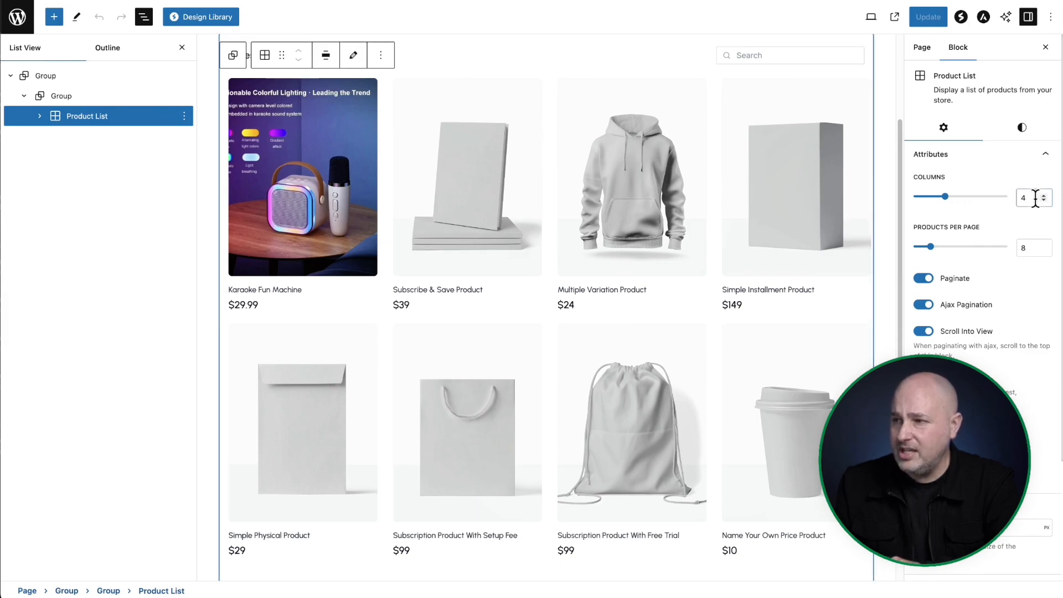
type("3")
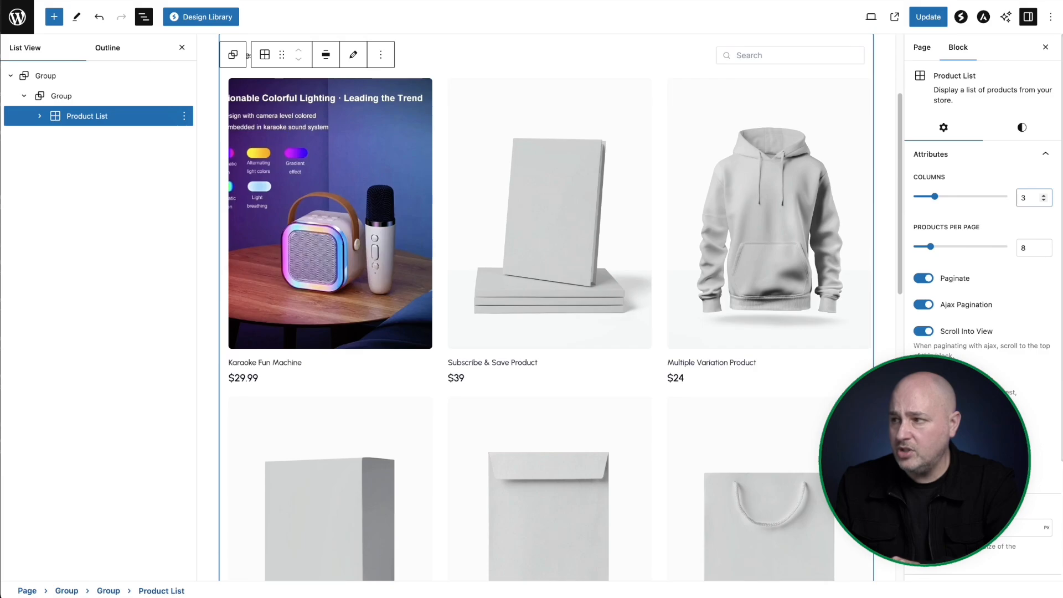
key("Up")
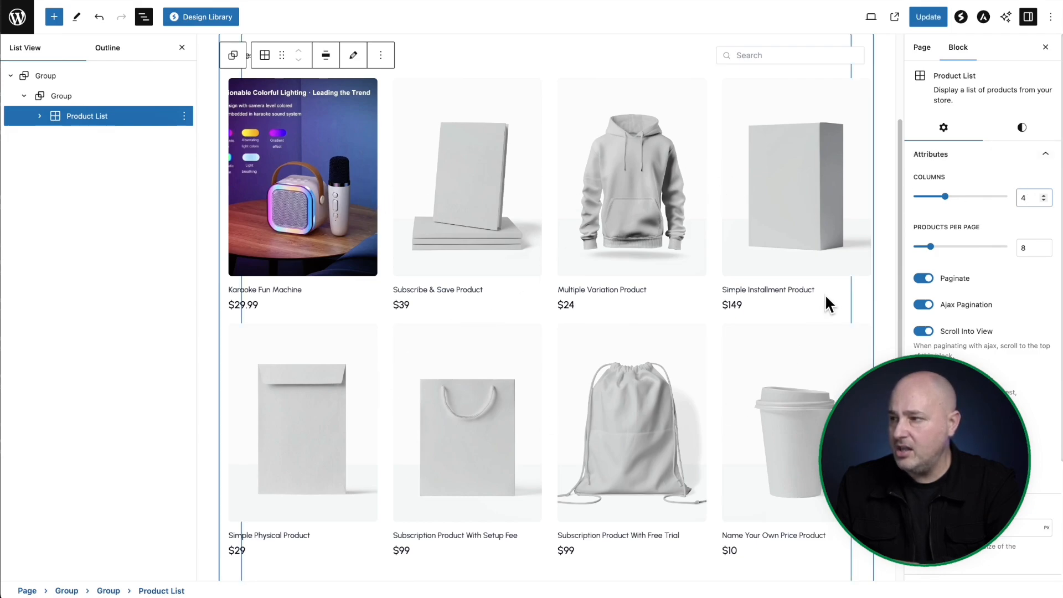
Set the product list to show 12 products per page and check the grid.
left_click(1033, 248)
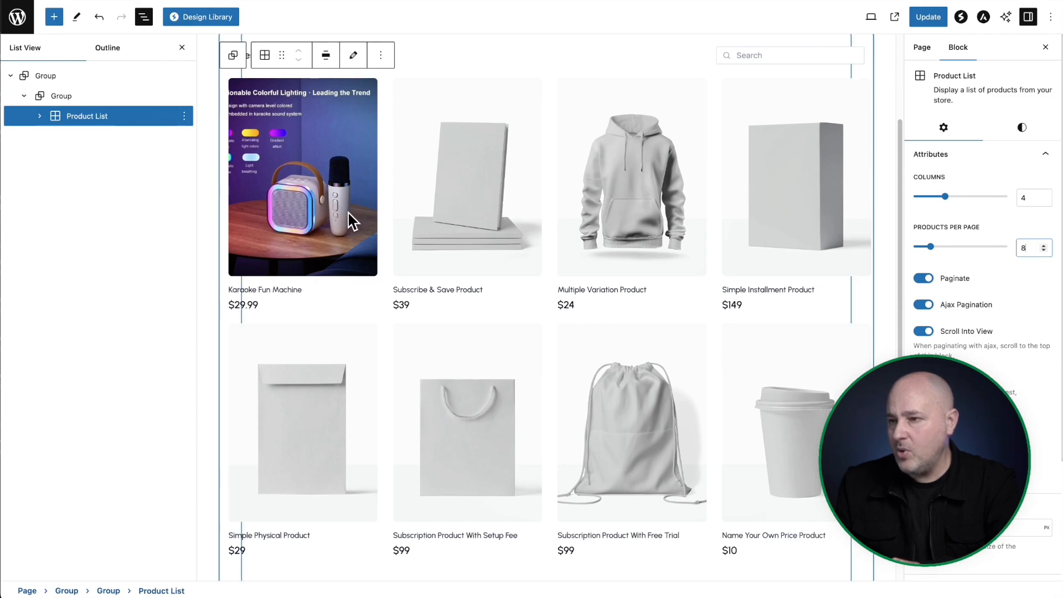
key("BackSpace")
type("10")
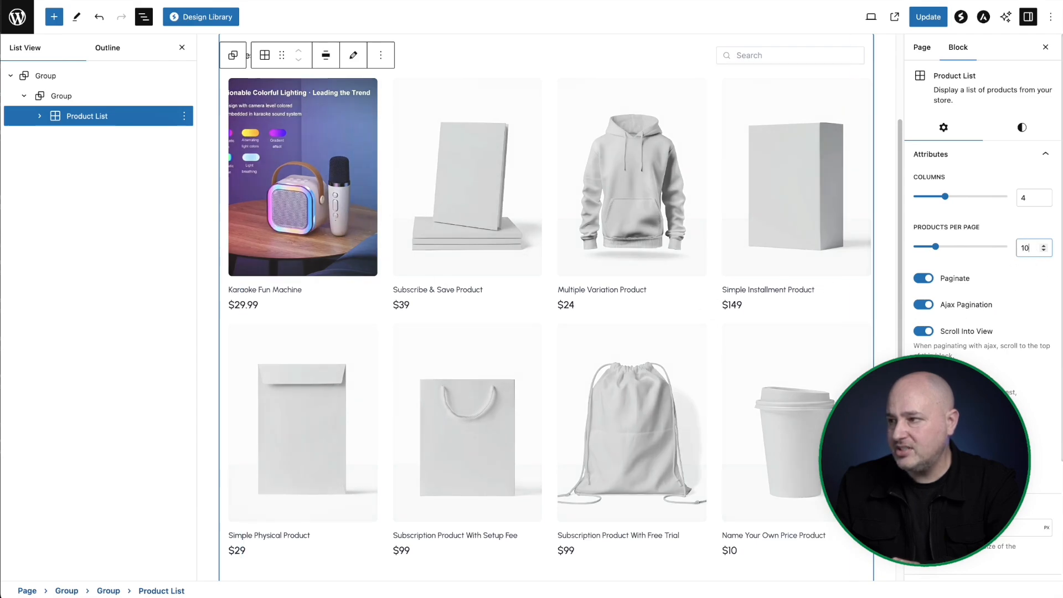
key("Up")
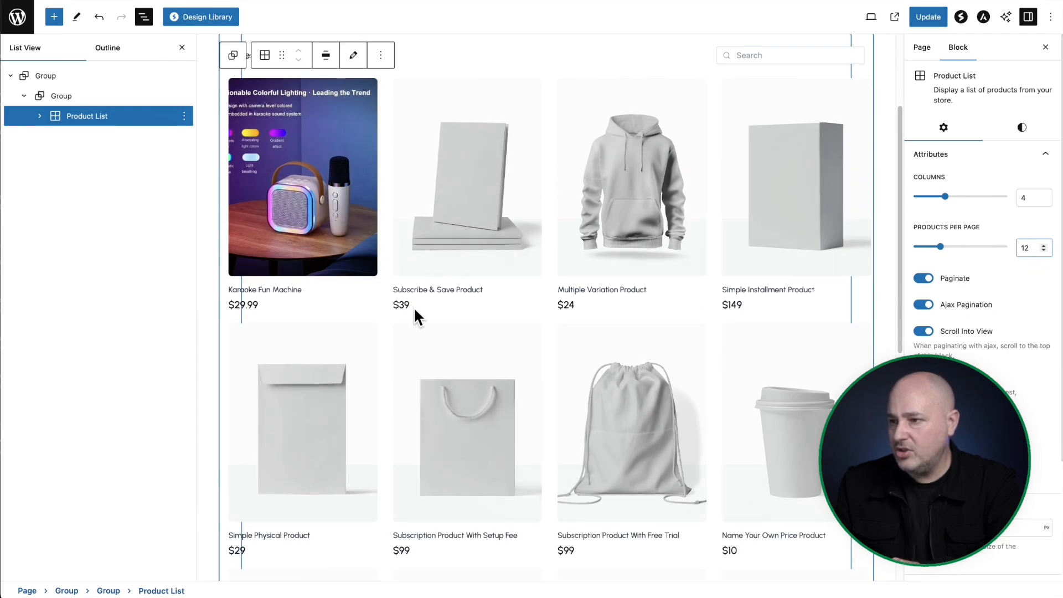
scroll(413, 307, "down", 5)
scroll(577, 190, "up", 5)
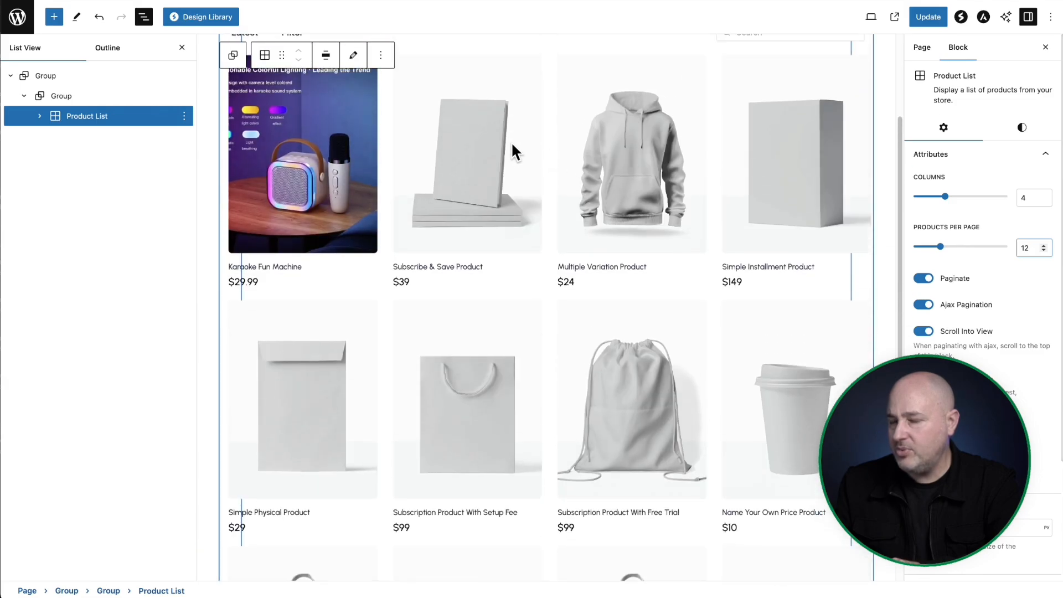
Examine the product list's pagination, sort, search and collection options, its block spacing style and the full product grid.
scroll(938, 260, "down", 3)
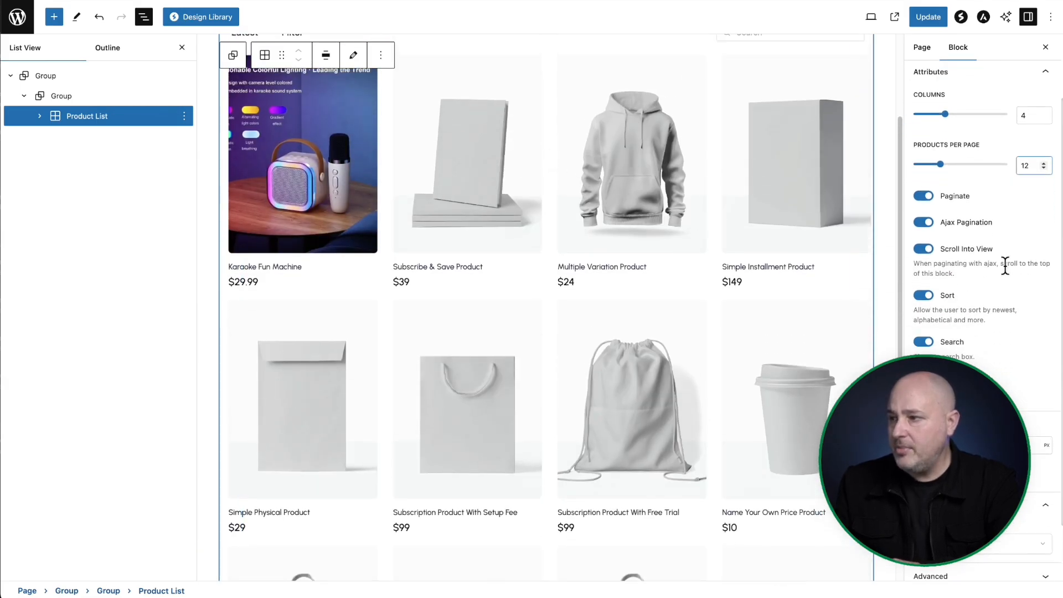
scroll(952, 200, "down", 2)
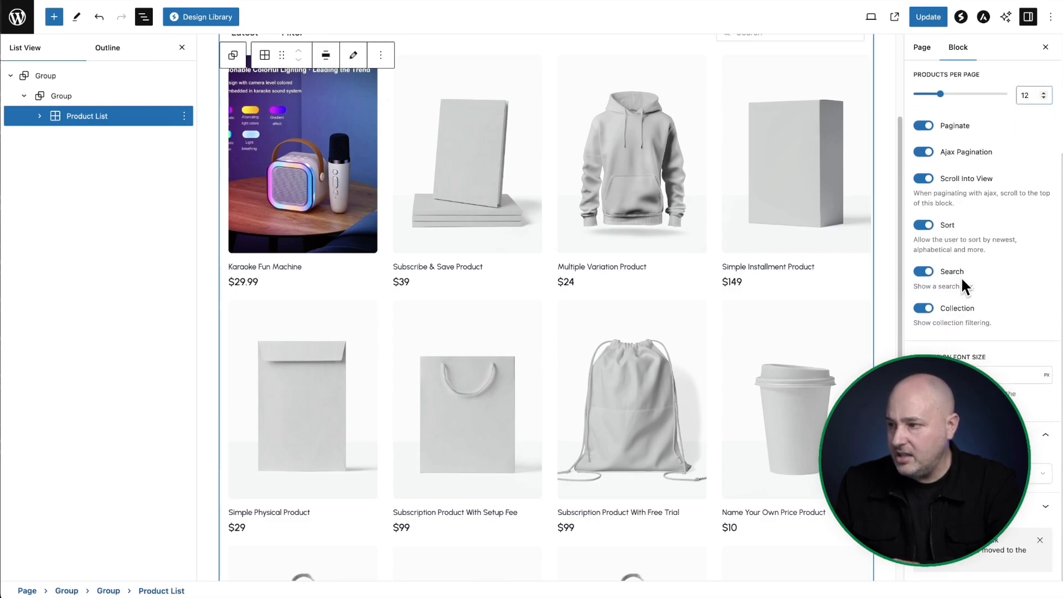
scroll(524, 360, "down", 6)
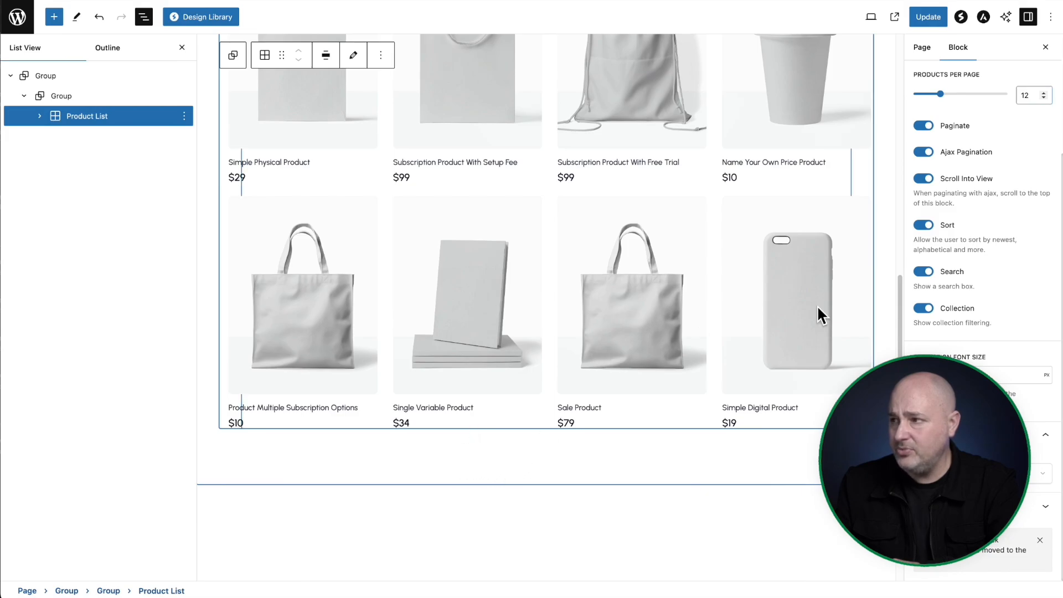
scroll(992, 226, "up", 5)
left_click(1019, 130)
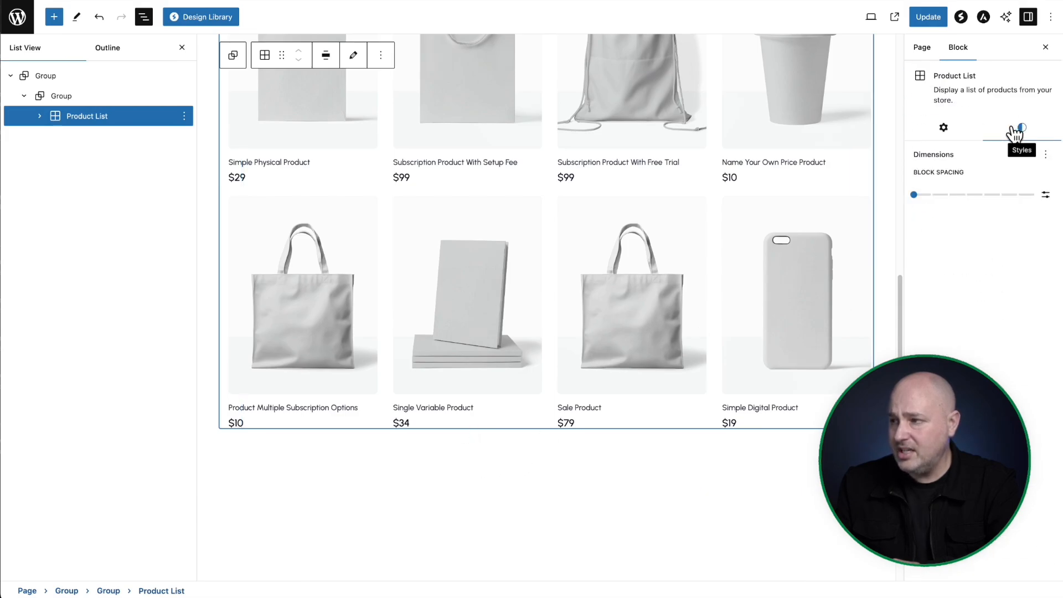
left_click(944, 129)
scroll(455, 191, "up", 6)
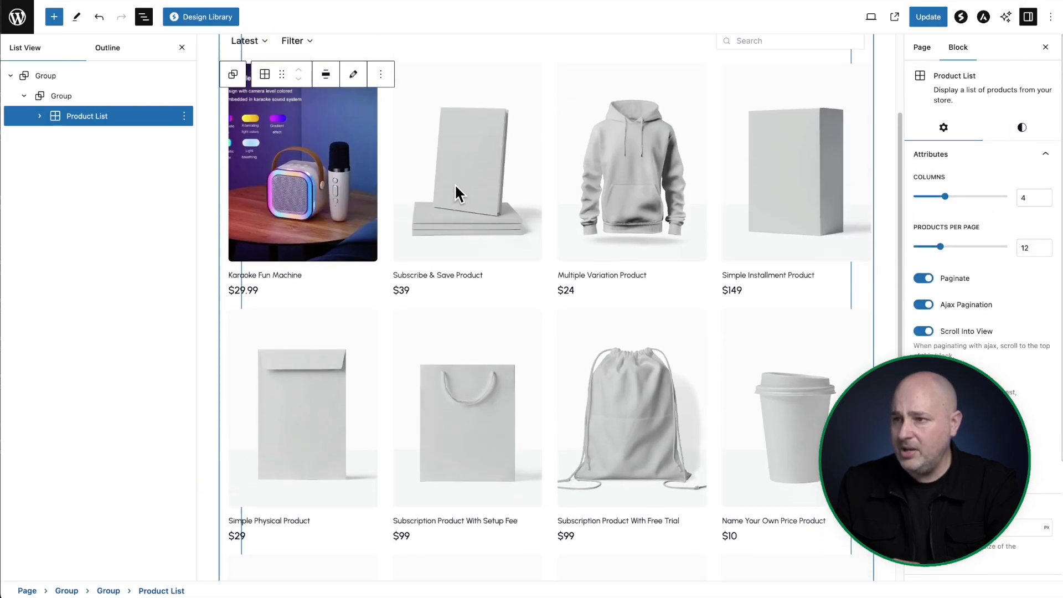
scroll(455, 186, "up", 3)
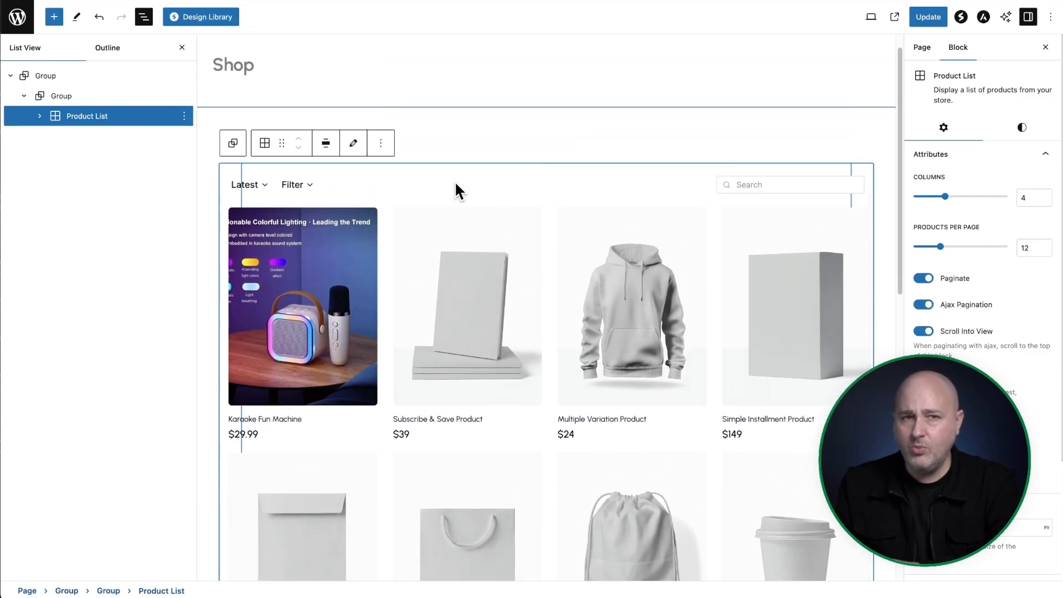
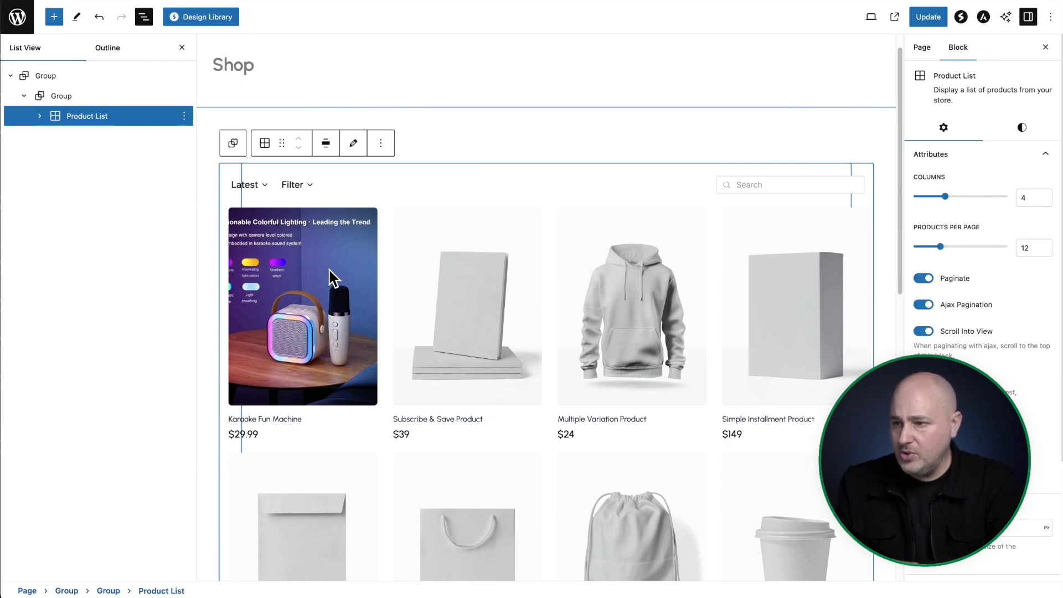
Edit the product list's item template and set the product image's aspect ratio to Square.
scroll(507, 255, "down", 1)
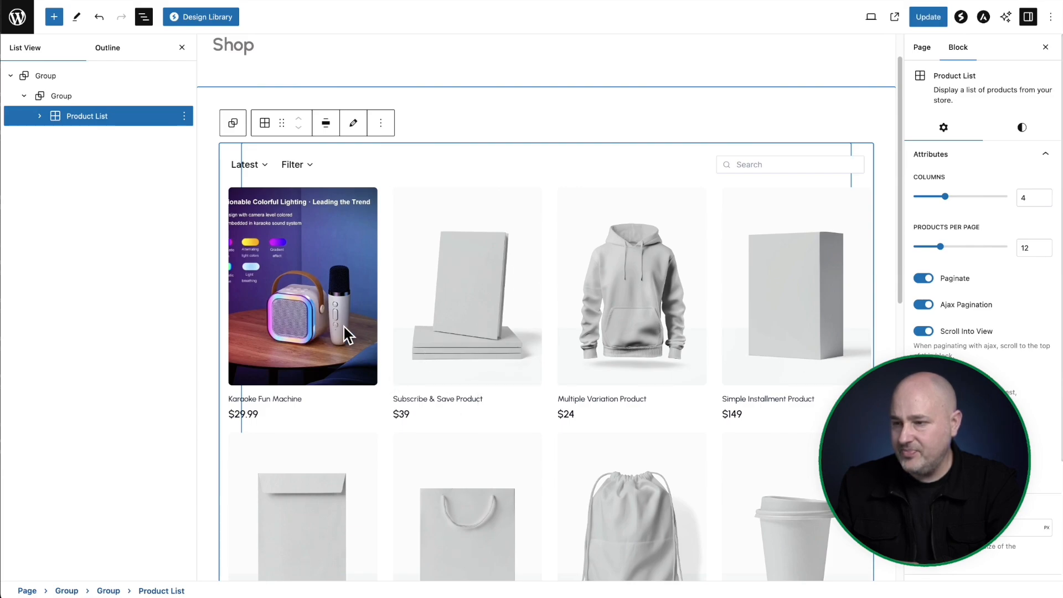
left_click(83, 116)
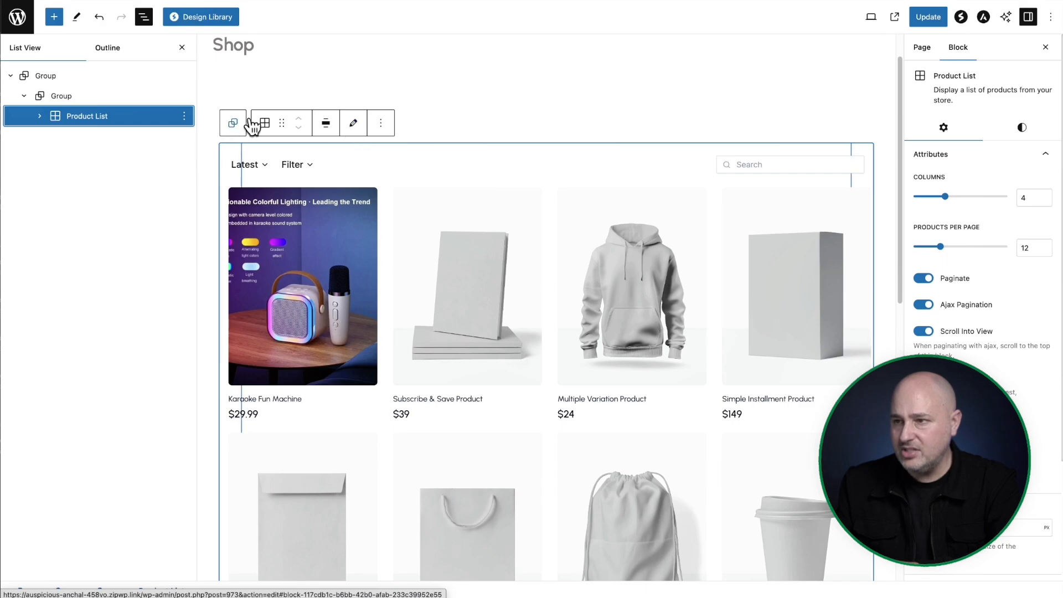
left_click(355, 124)
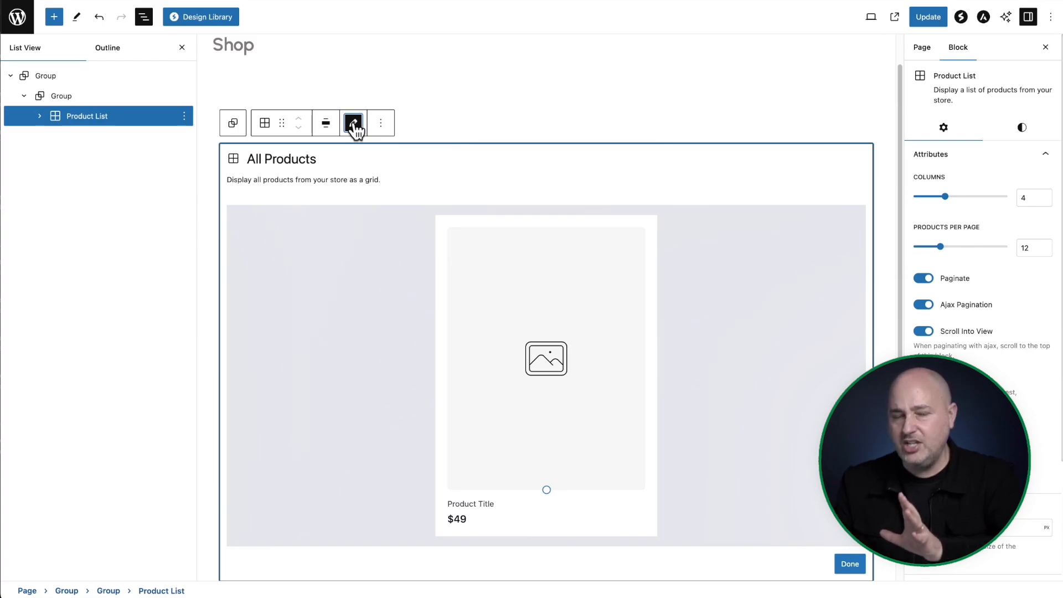
scroll(418, 279, "down", 3)
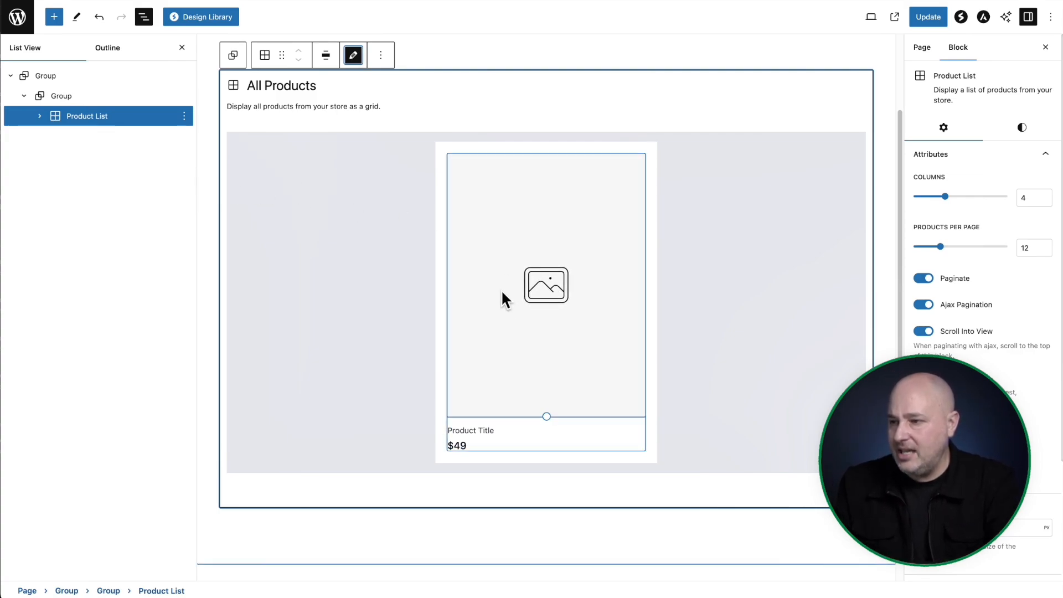
left_click(486, 178)
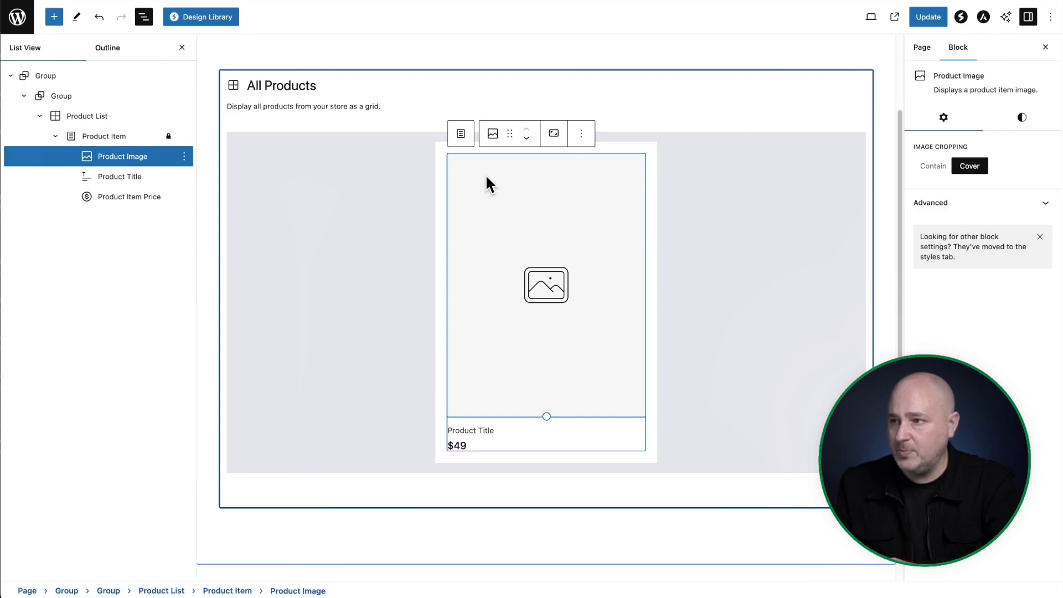
left_click(554, 136)
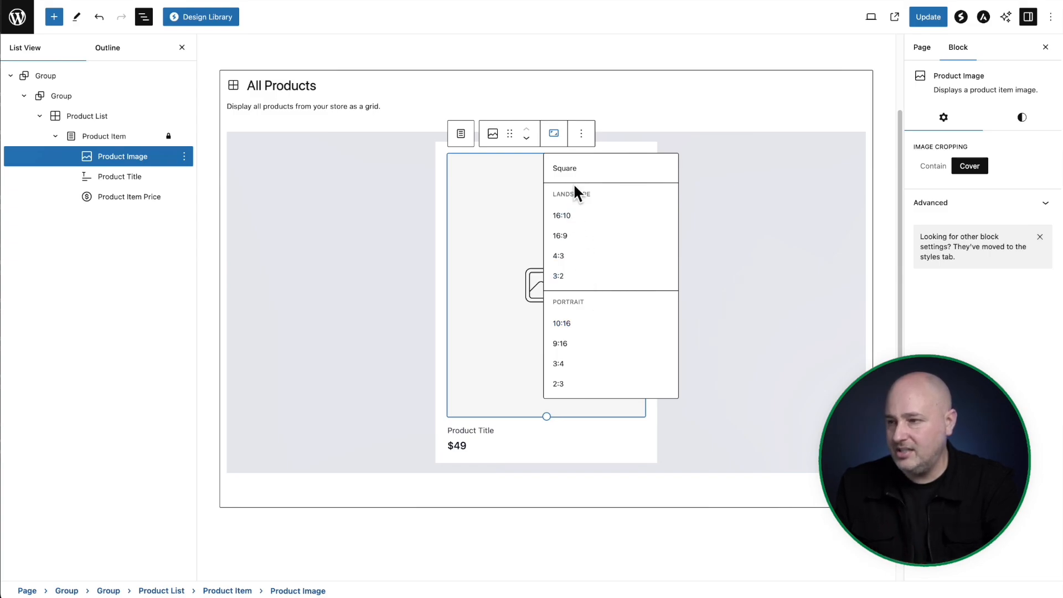
left_click(574, 169)
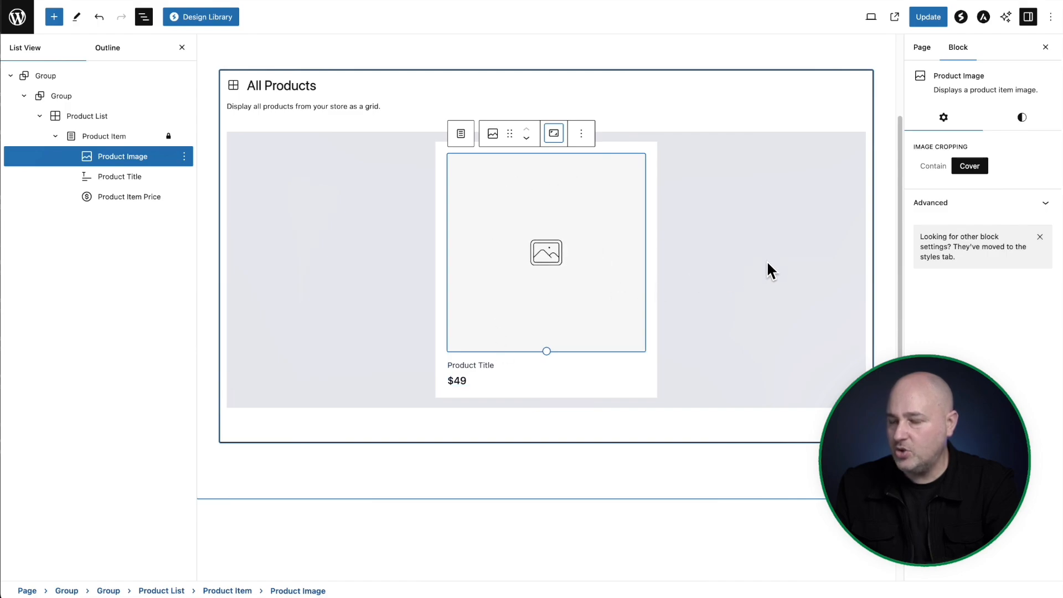
Center-align the product title and the product price in the item template.
left_click(482, 360)
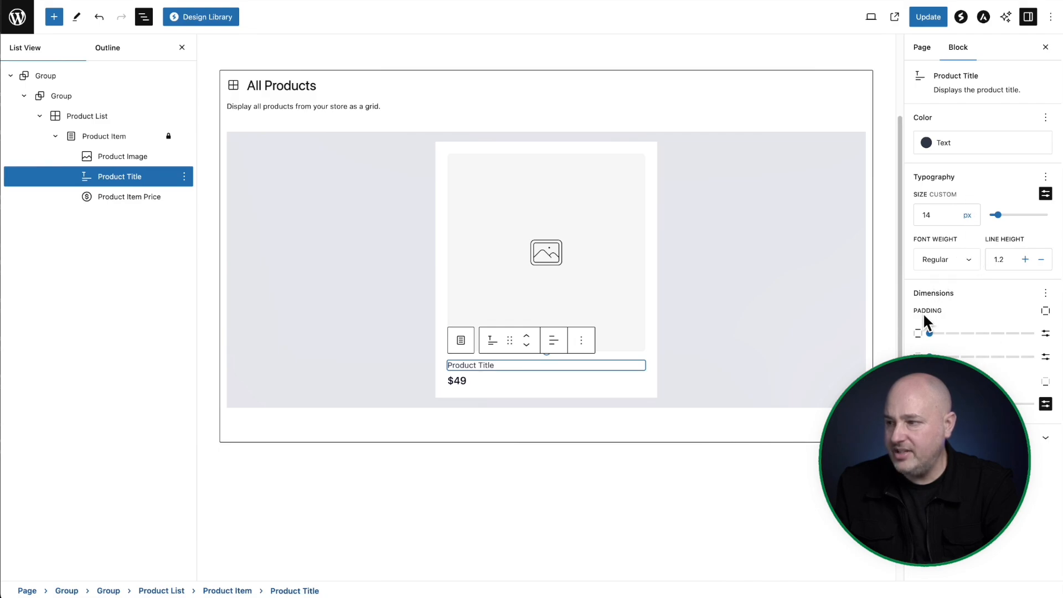
left_click(553, 343)
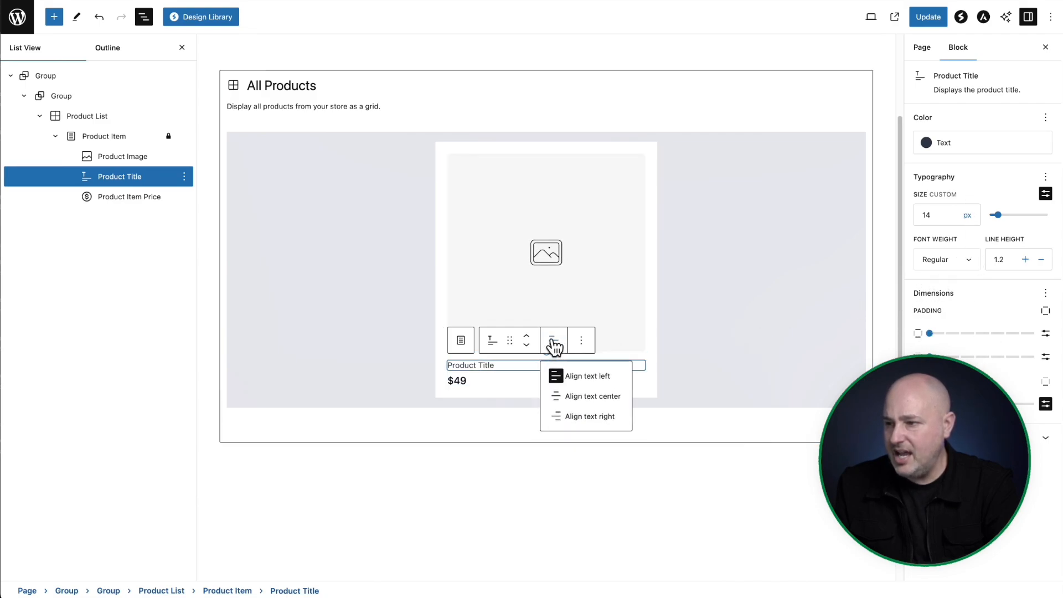
left_click(577, 397)
left_click(499, 377)
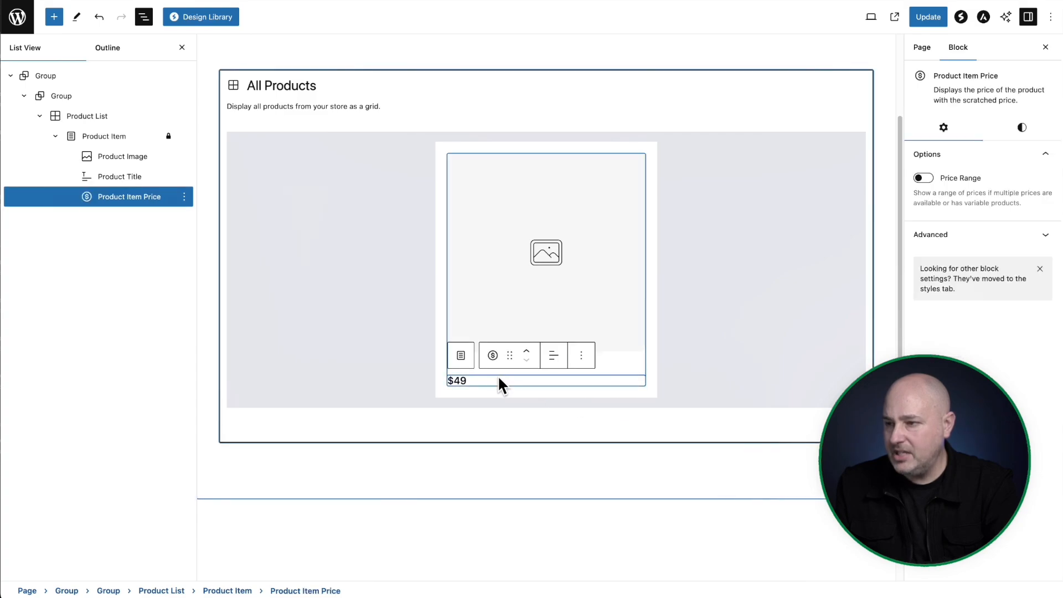
left_click(558, 362)
left_click(577, 410)
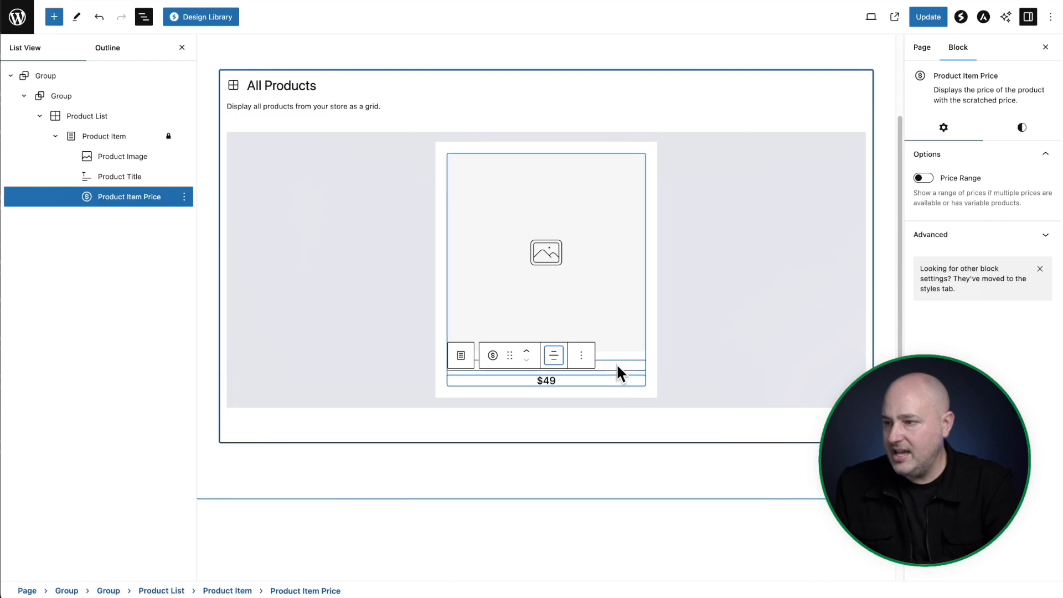
Set the product title's font size to 16 px and its font weight to Semi Bold in the item template.
left_click(616, 364)
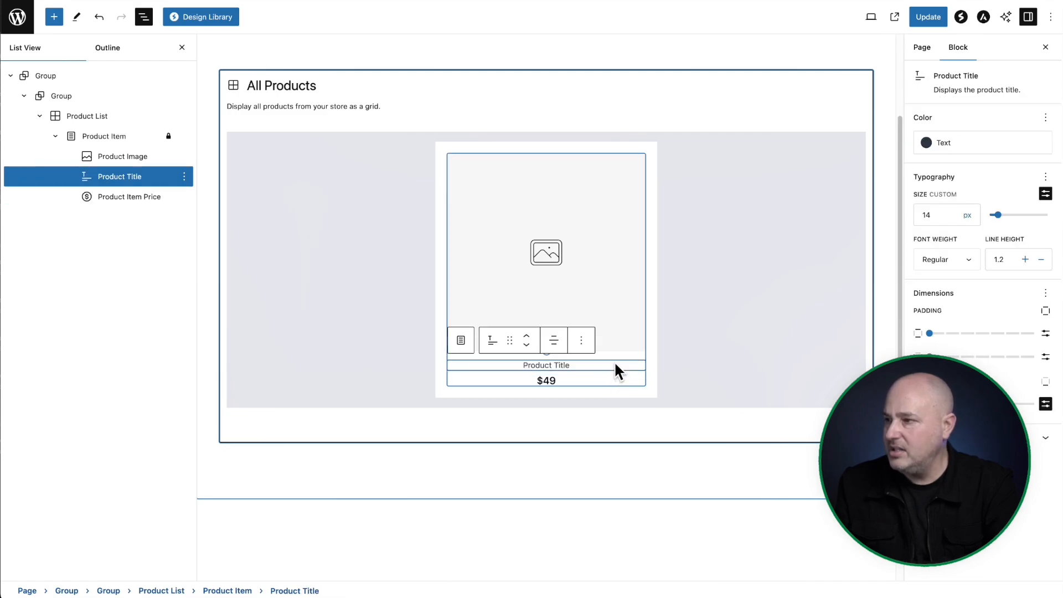
left_click(938, 216)
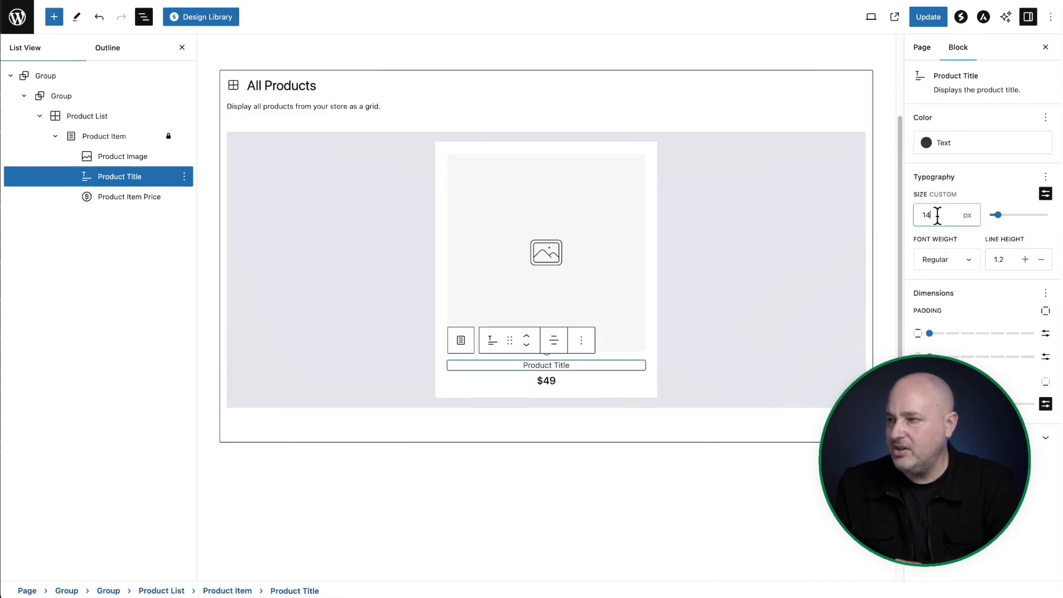
key("Up")
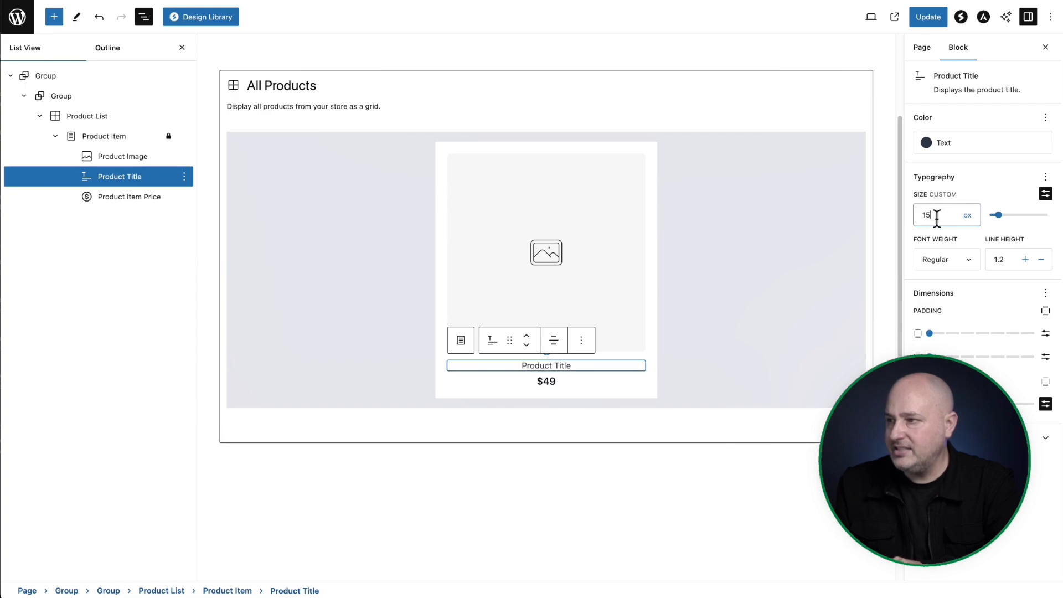
key("Up")
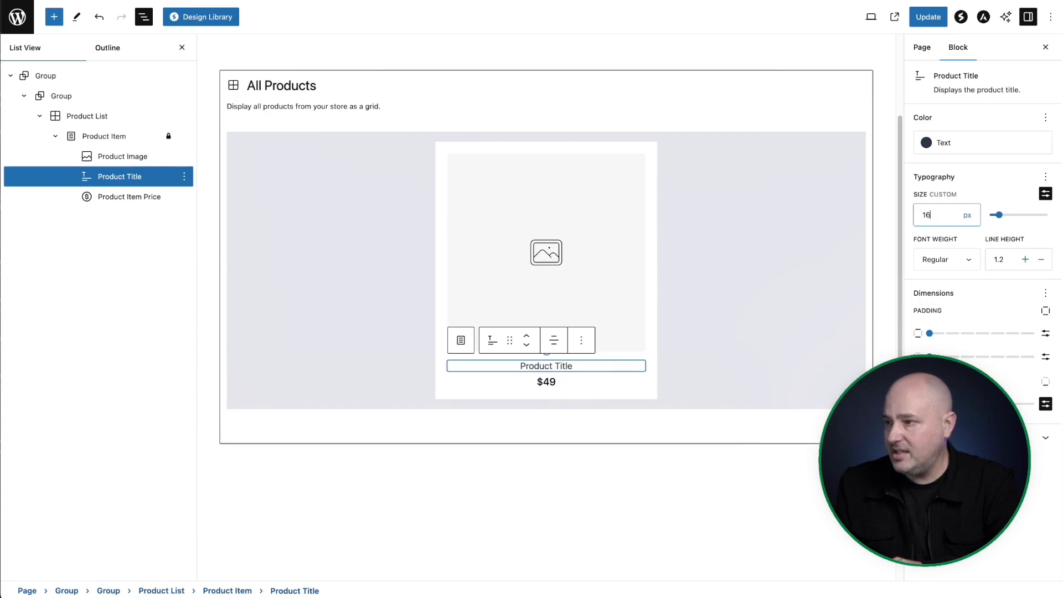
left_click(963, 266)
scroll(947, 363, "down", 2)
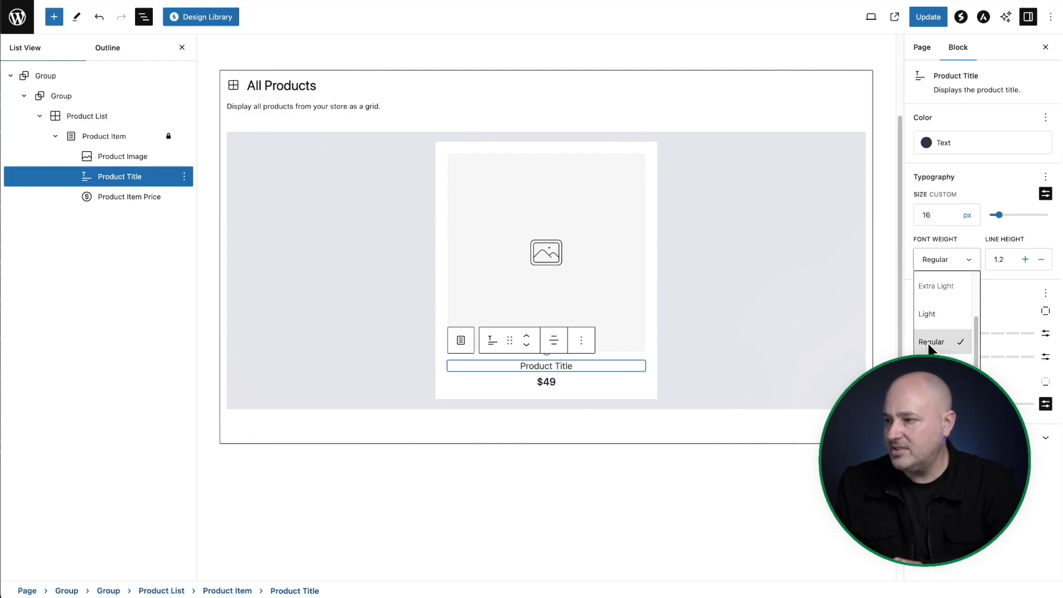
left_click(940, 399)
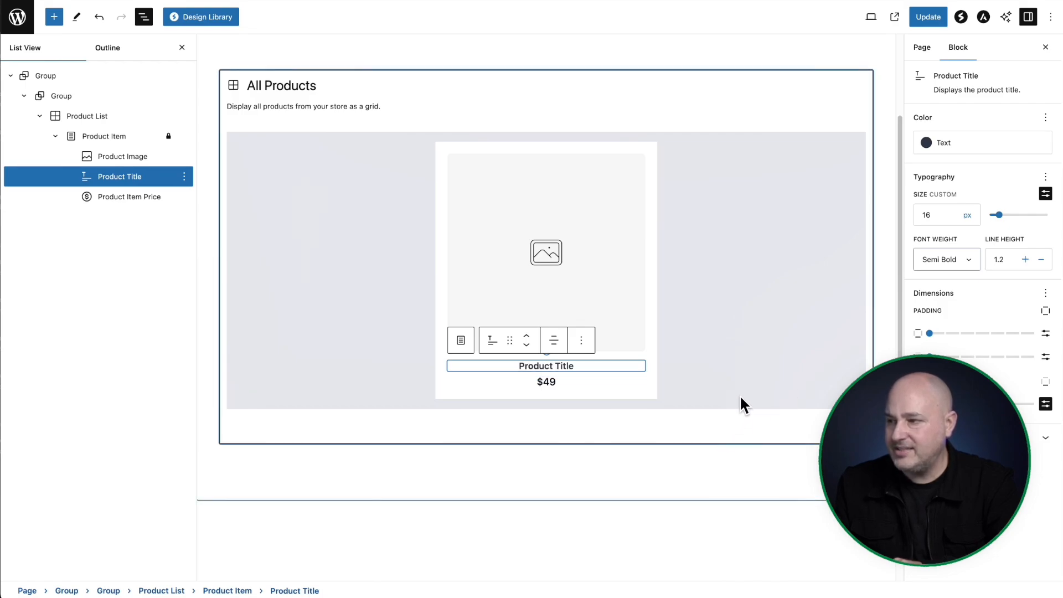
Finish editing the product item template, update the Shop page and view it on the live site.
scroll(742, 394, "down", 1)
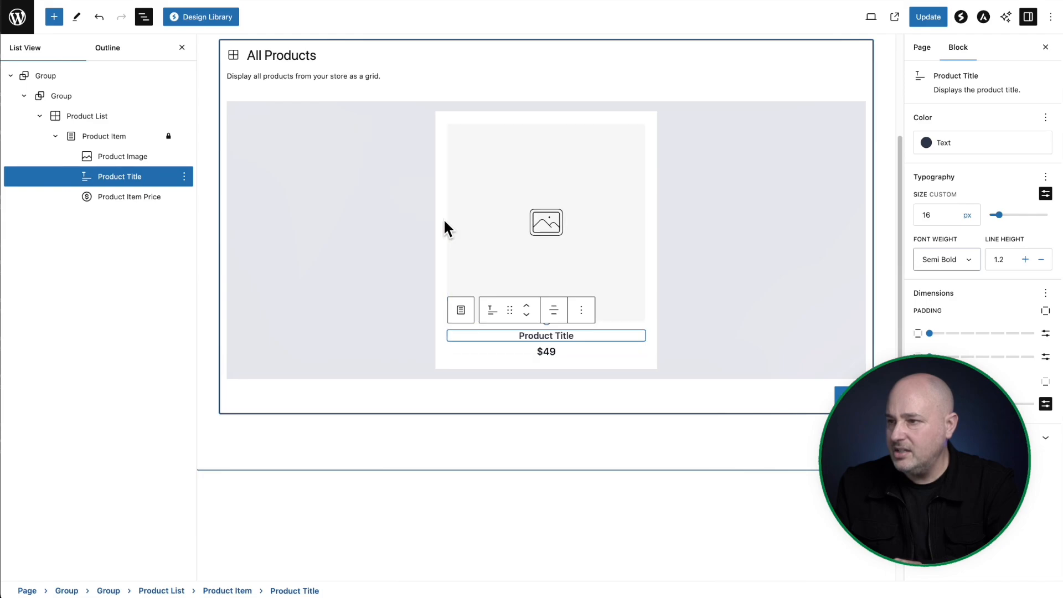
scroll(510, 317, "up", 3)
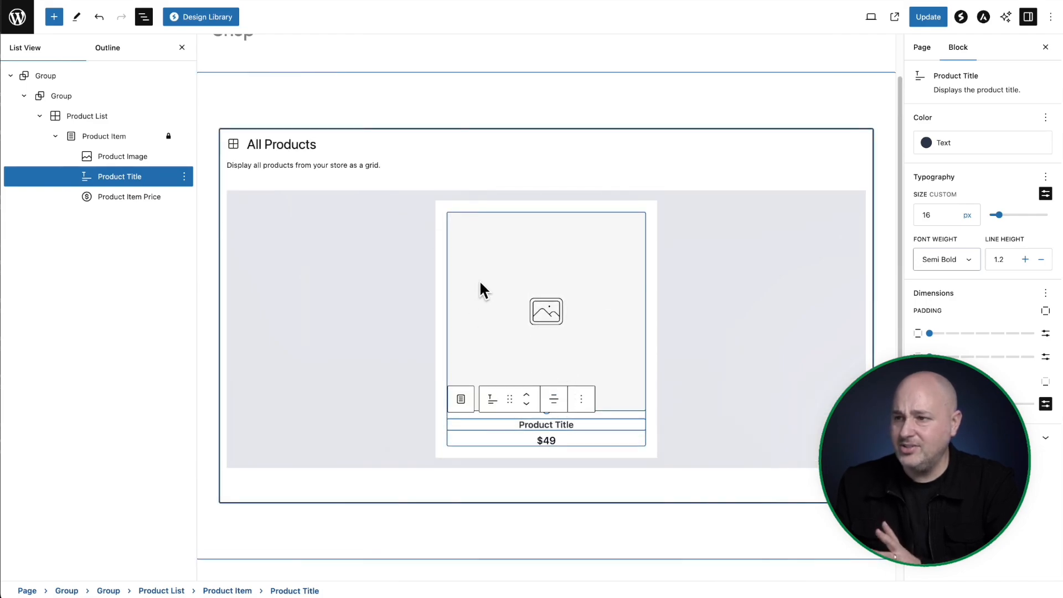
left_click(439, 218)
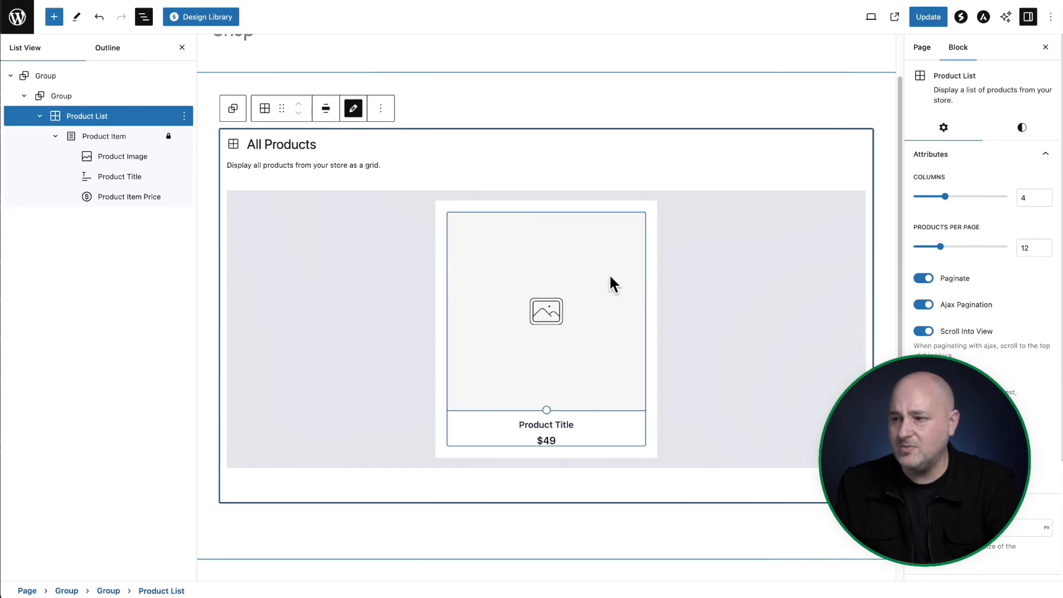
left_click(849, 486)
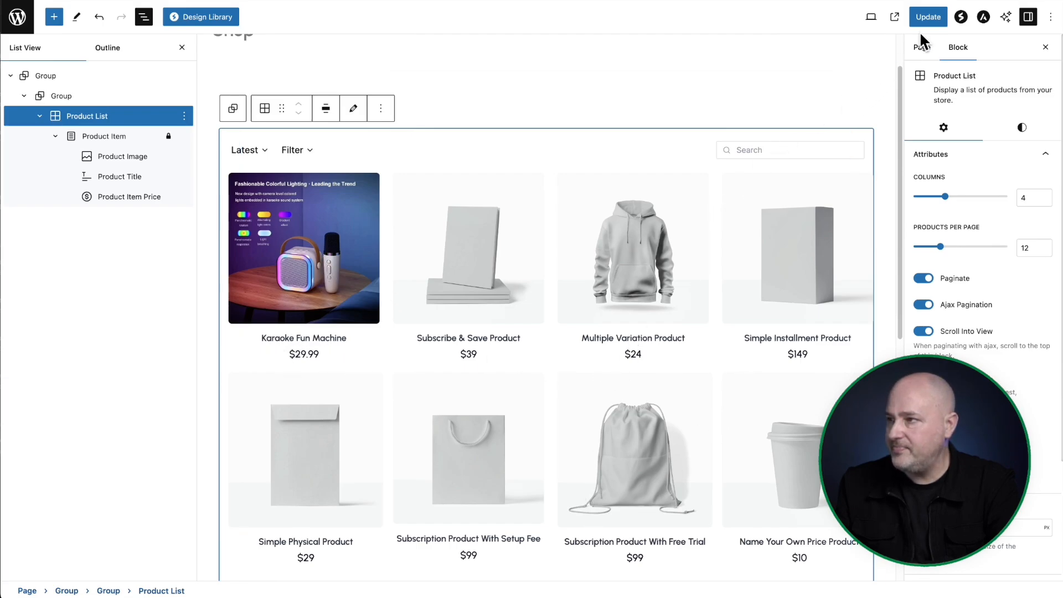
left_click(928, 16)
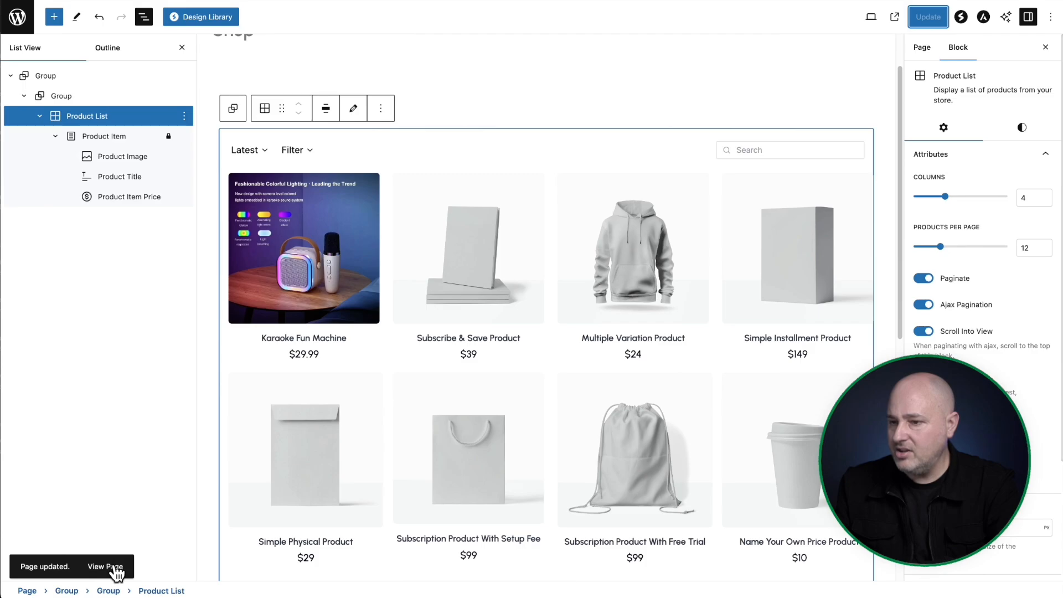
left_click(105, 566)
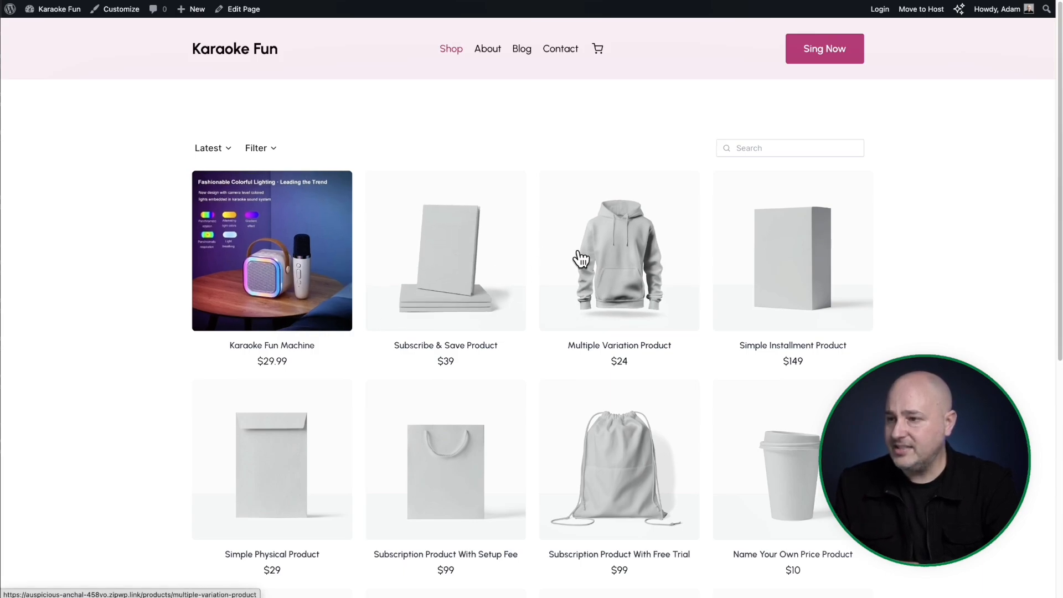
Open the Karaoke Fun Machine product page, add the product to the cart to preview the slide-out cart, and close the cart.
left_click(301, 268)
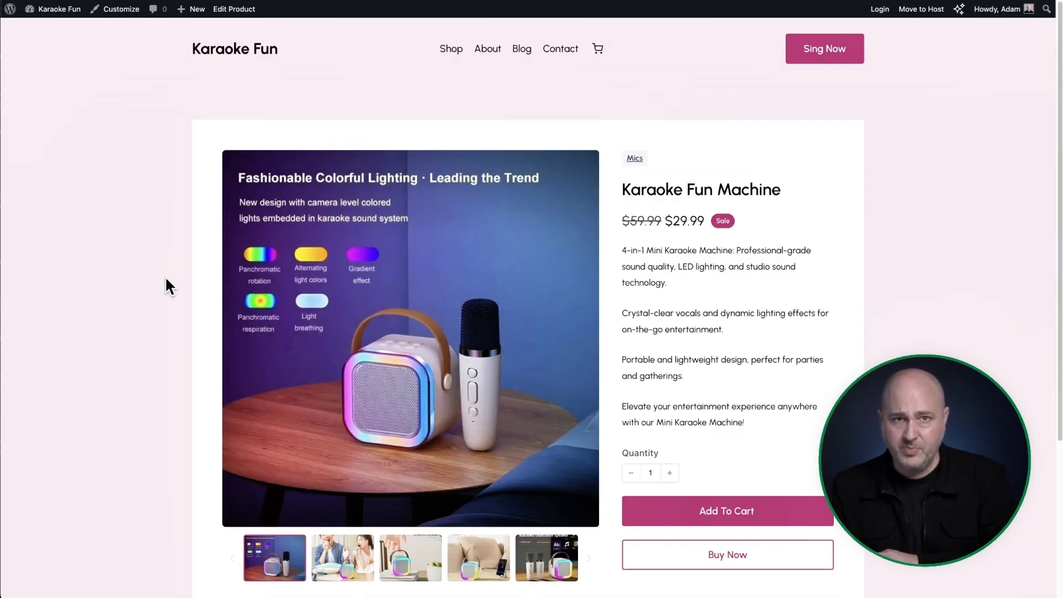
scroll(166, 280, "down", 4)
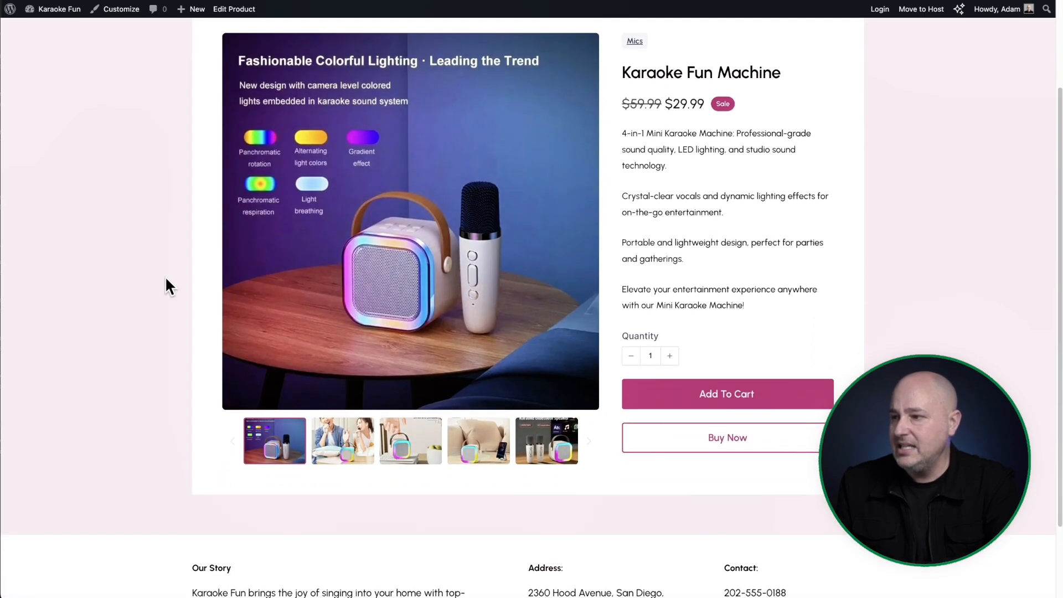
scroll(165, 276, "up", 2)
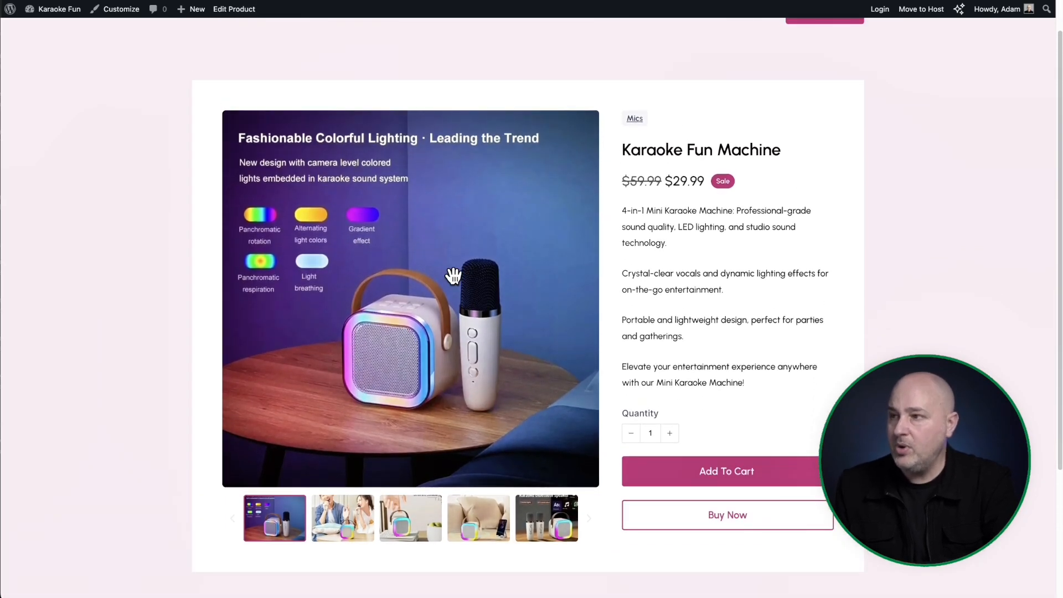
scroll(453, 273, "up", 1)
scroll(457, 273, "down", 4)
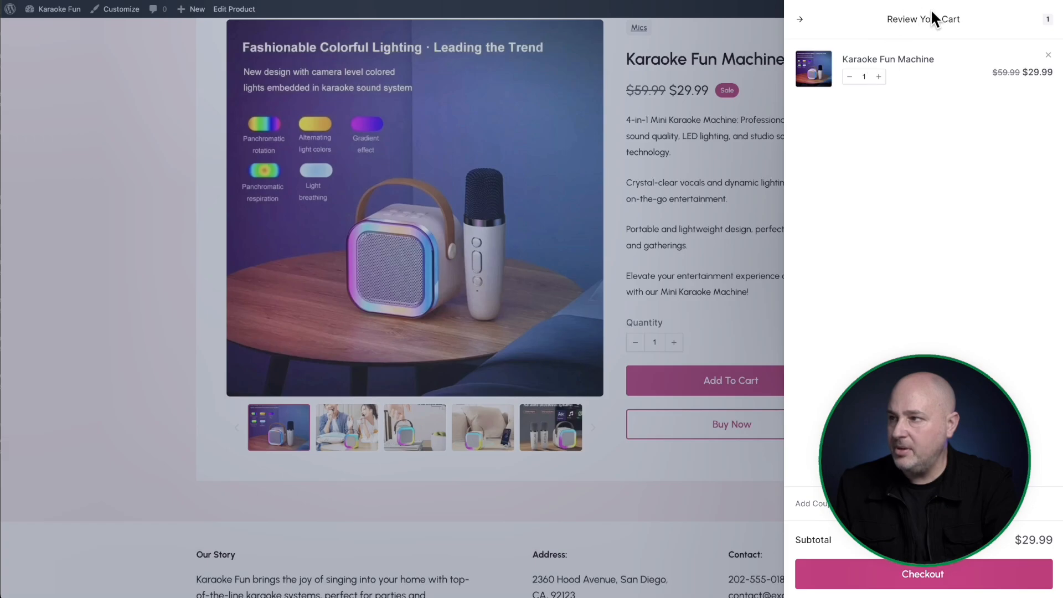
left_click(687, 189)
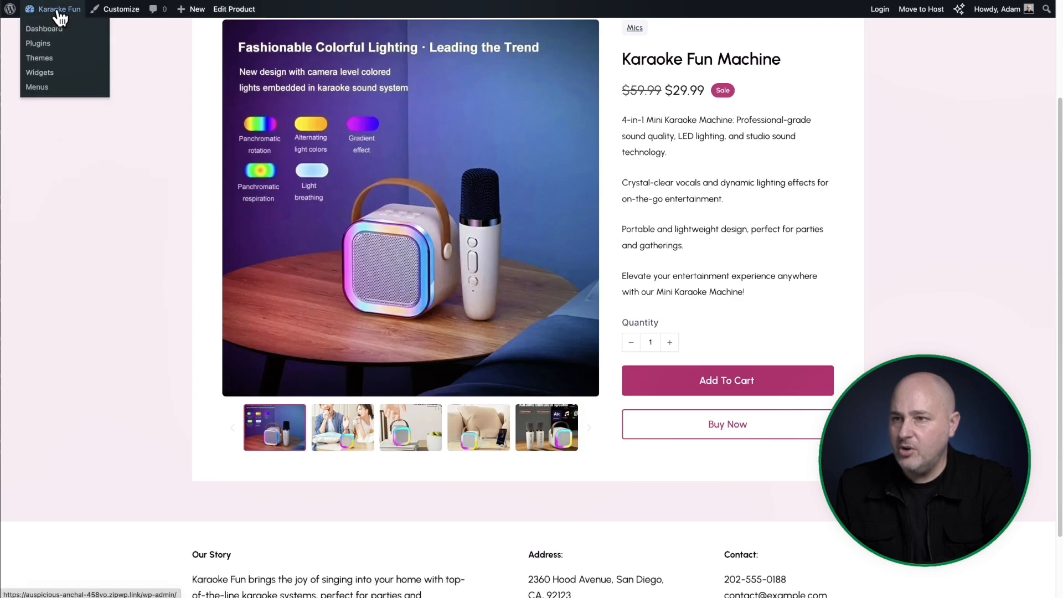
Return to the WordPress dashboard and open SureCart's Cart template in the editor.
left_click(58, 31)
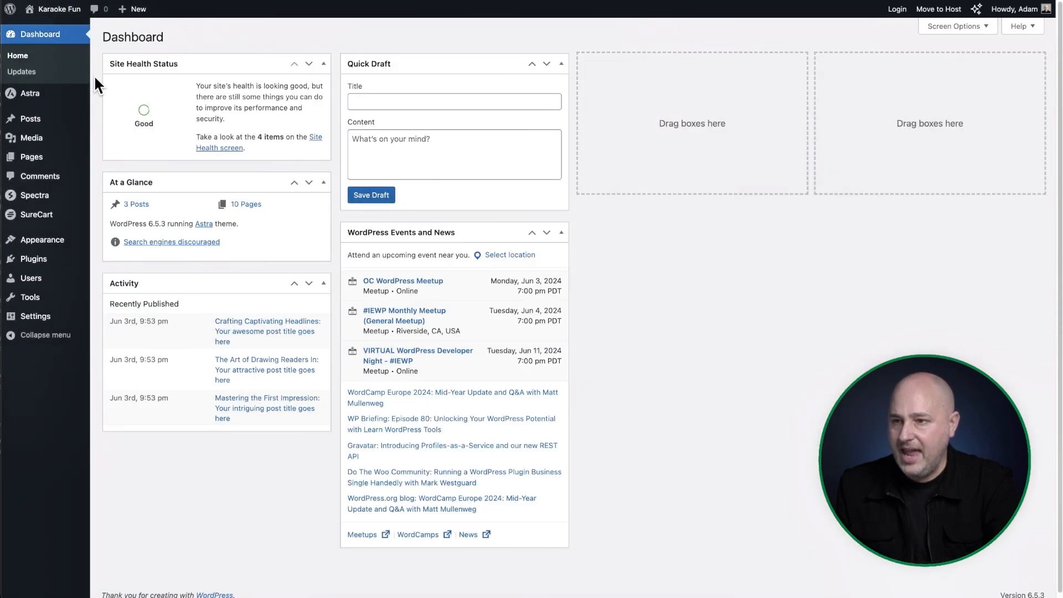
left_click(26, 225)
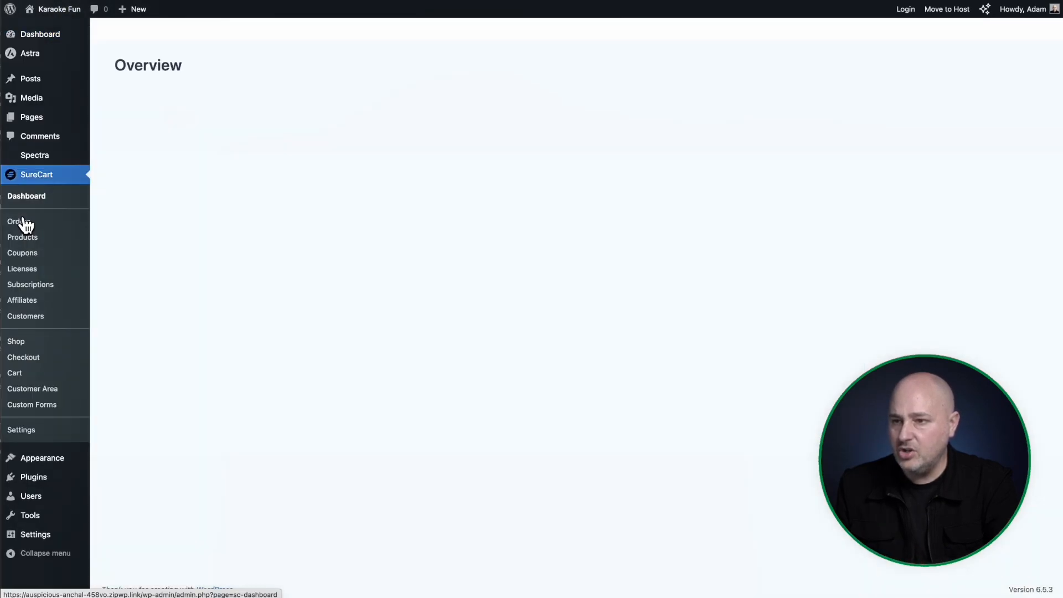
left_click(24, 377)
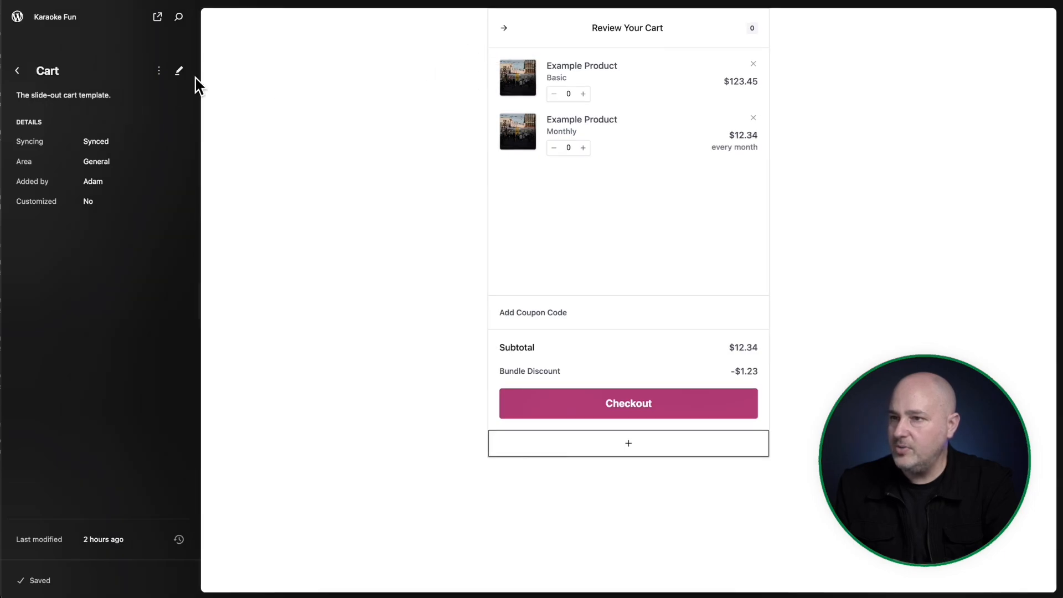
left_click(393, 71)
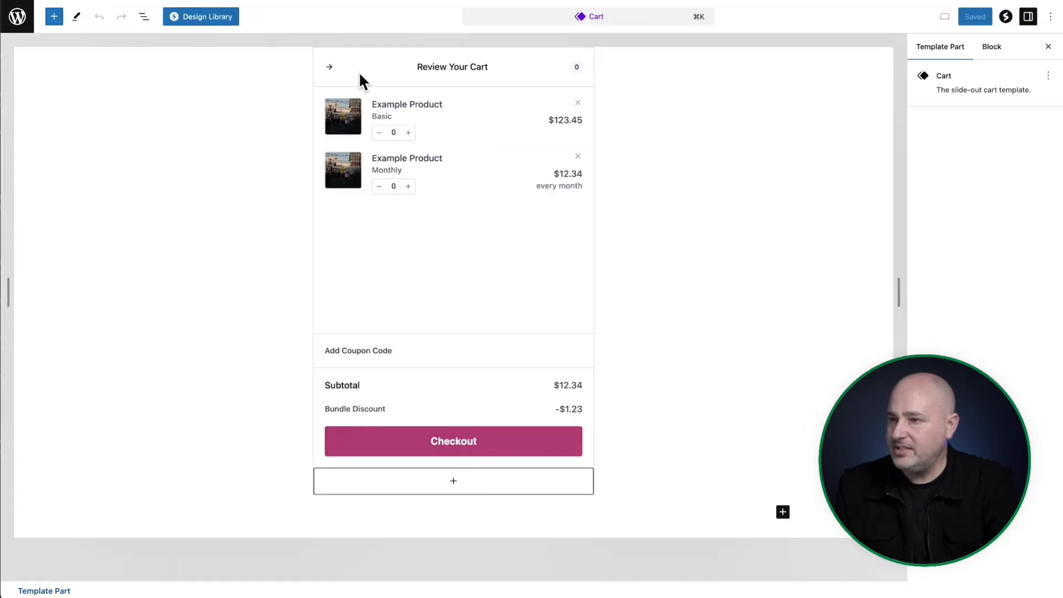
Show the block list and give the Cart Header the theme's magenta background color and white text.
left_click(520, 74)
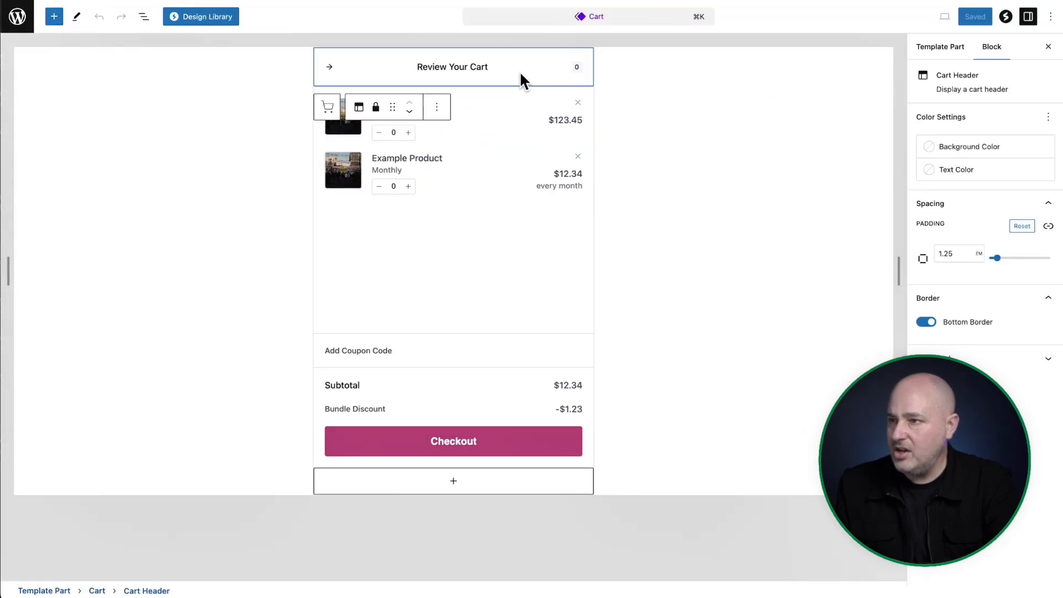
left_click(143, 16)
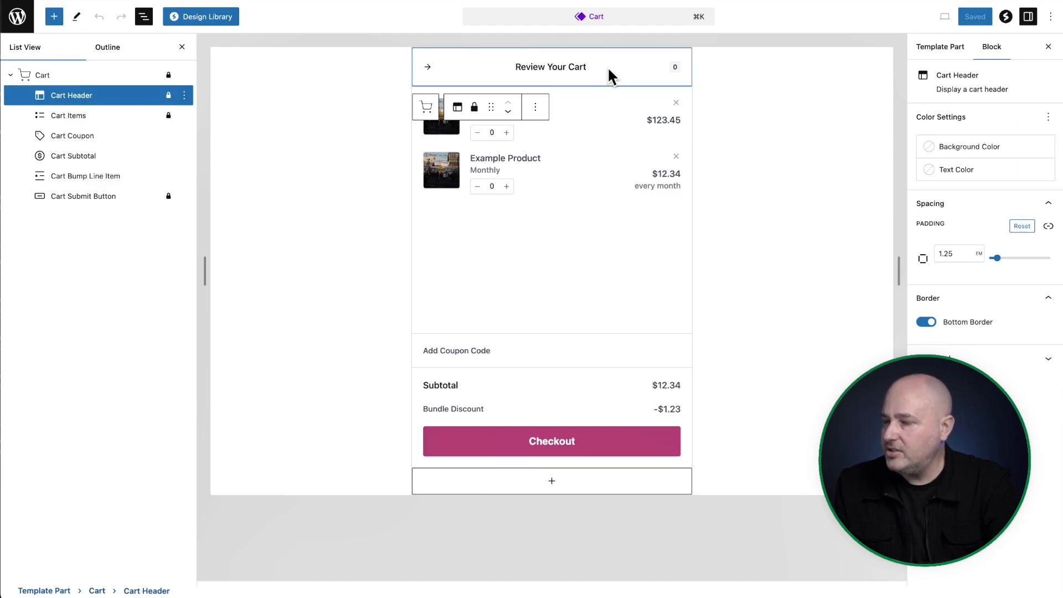
left_click(967, 147)
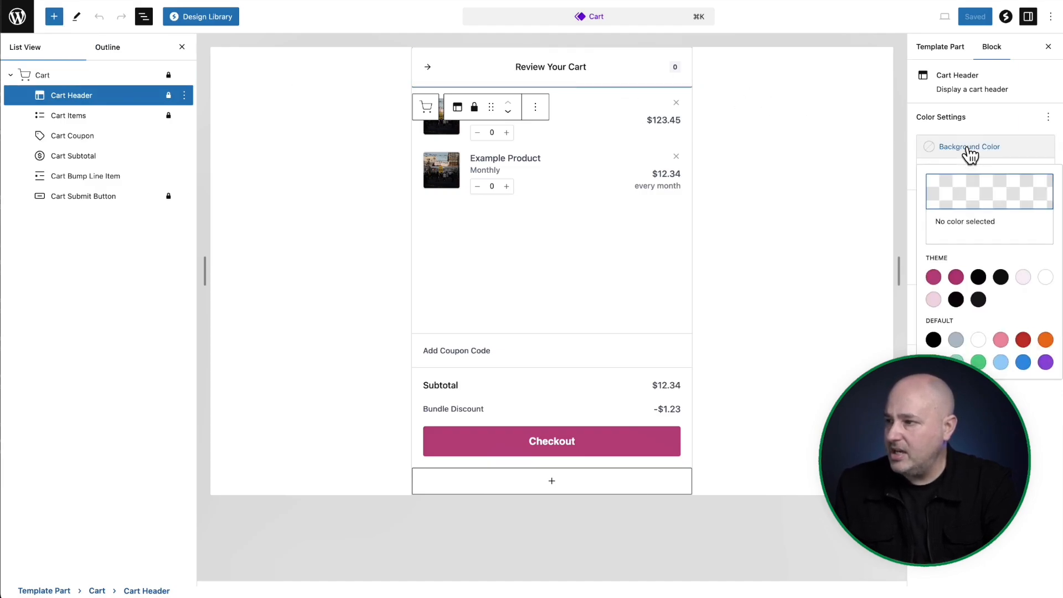
left_click(933, 277)
left_click(977, 146)
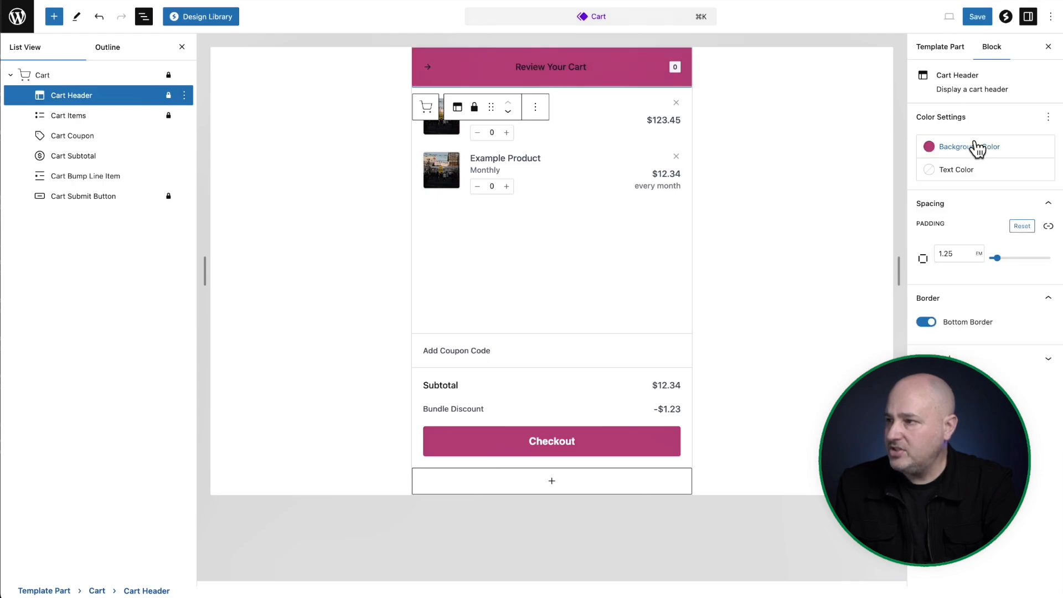
left_click(965, 176)
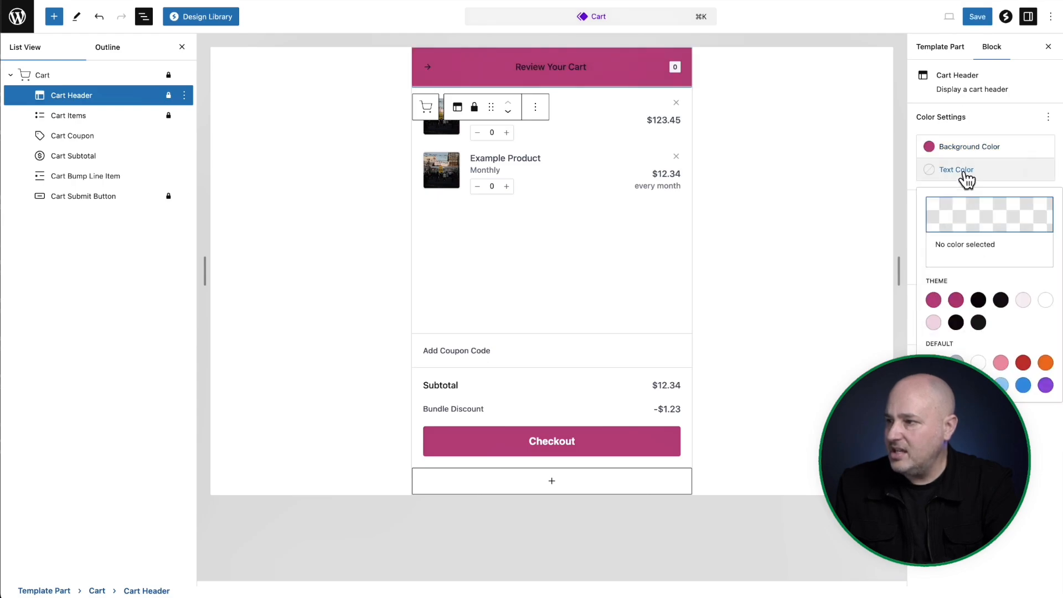
left_click(1046, 299)
left_click(768, 143)
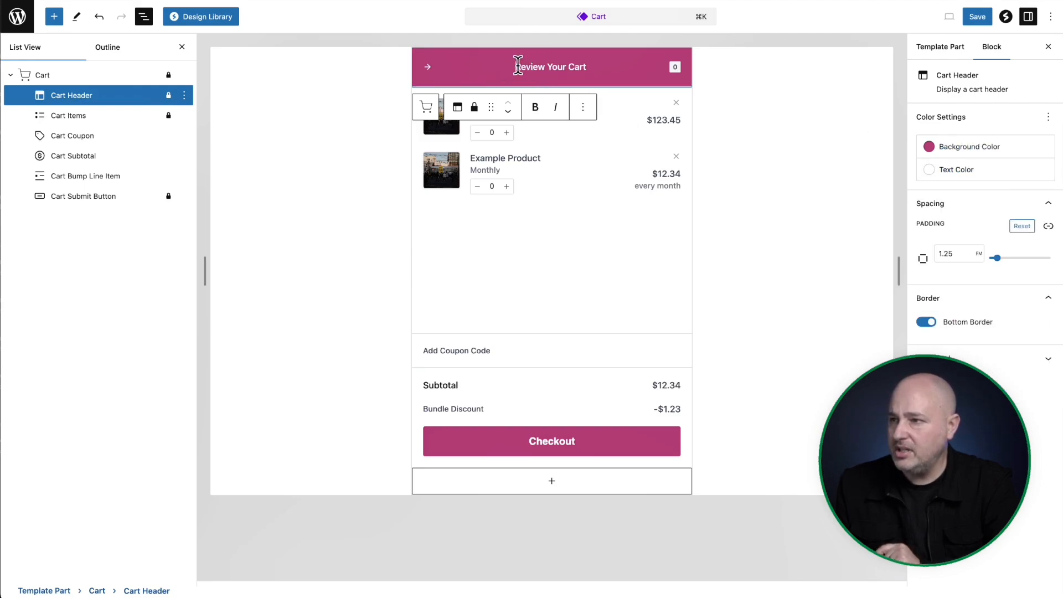
Replace the cart header's title with "Your Shopping Bag".
left_click(616, 65)
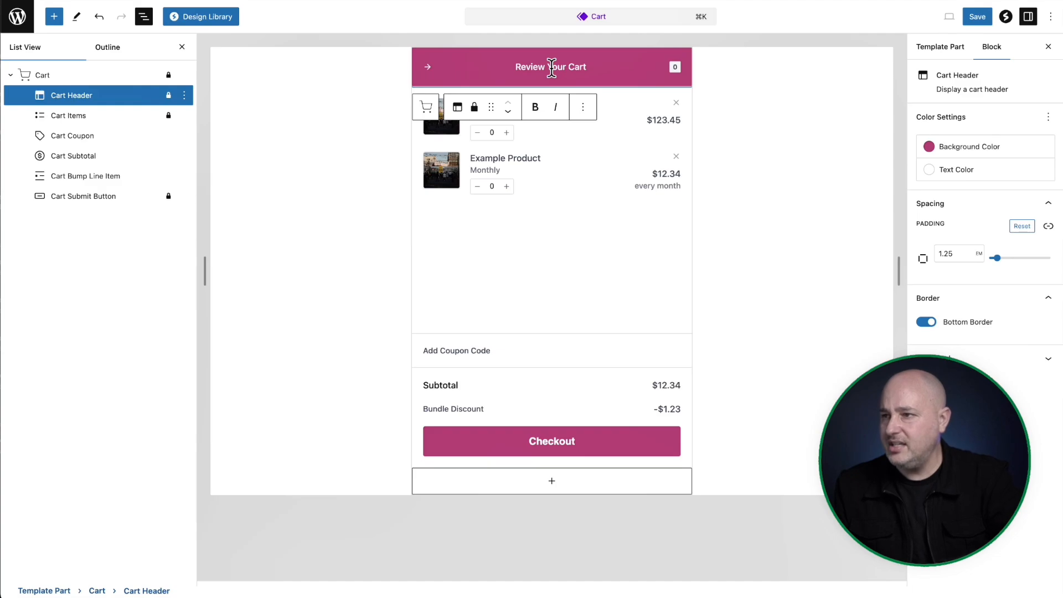
key("ctrl+a")
key("BackSpace")
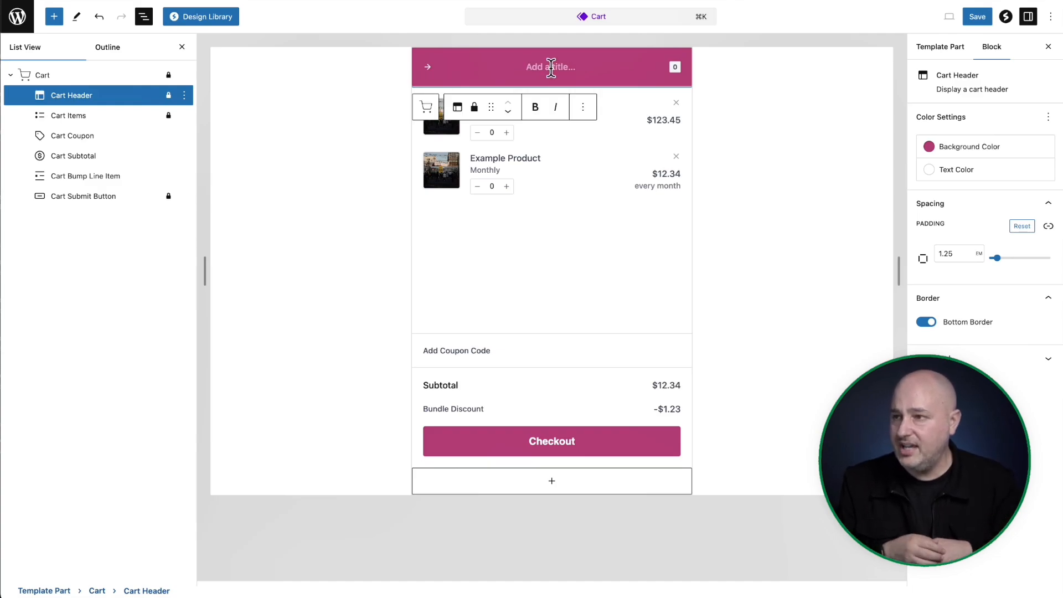
type("Your Shopping Bag")
left_click(646, 71)
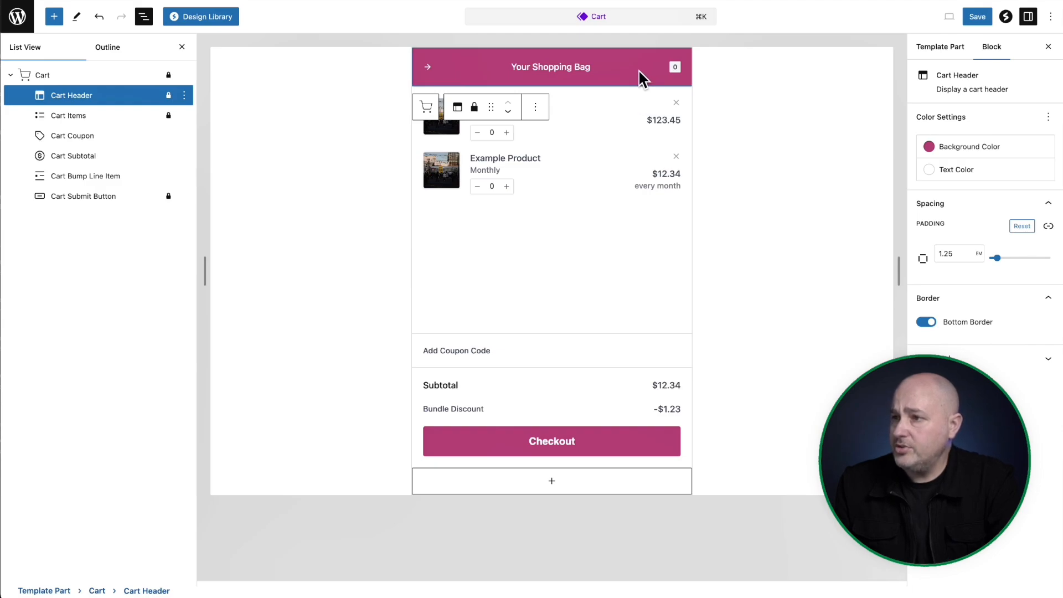
Turn off the quantity selectors and the remove option for the Cart Items block.
left_click(606, 263)
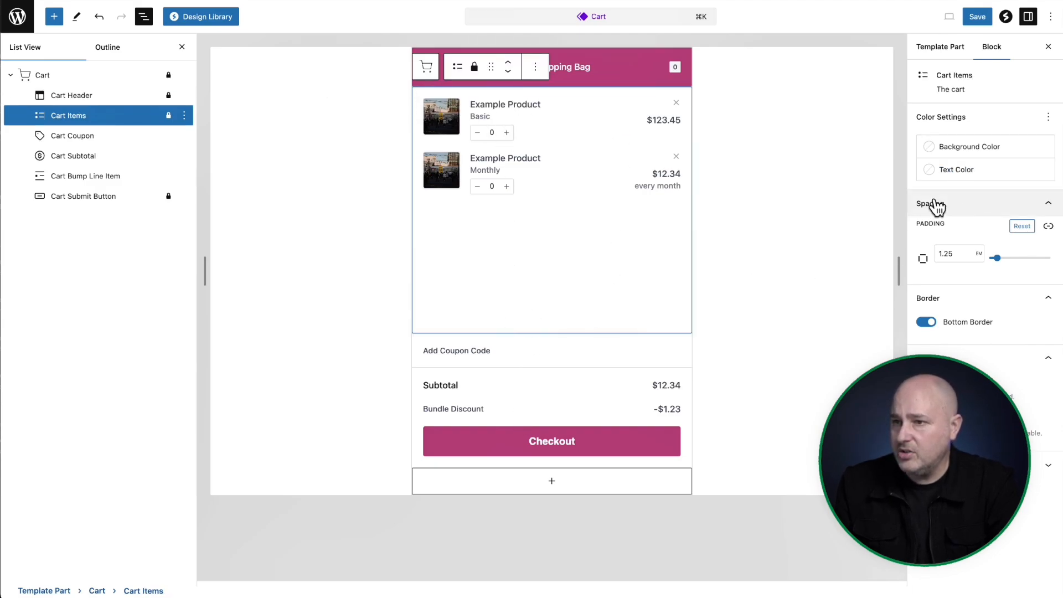
left_click(88, 99)
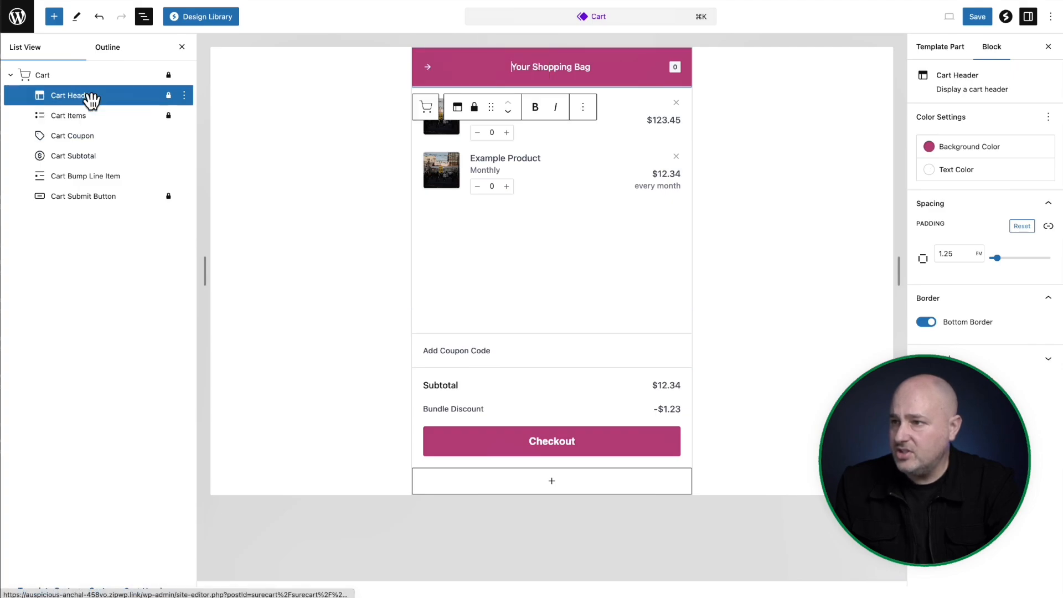
left_click(91, 117)
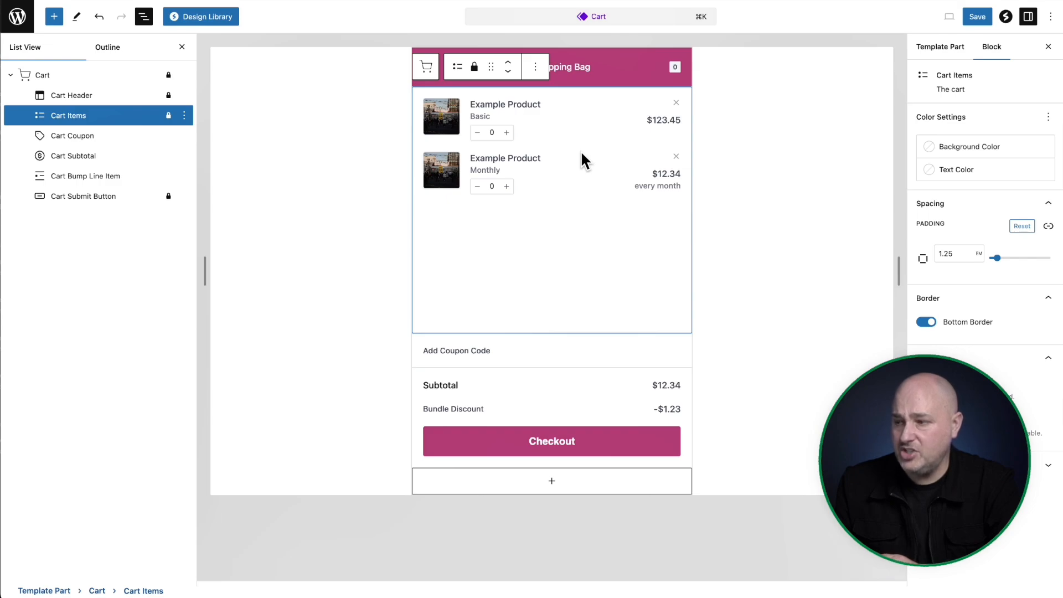
left_click(926, 418)
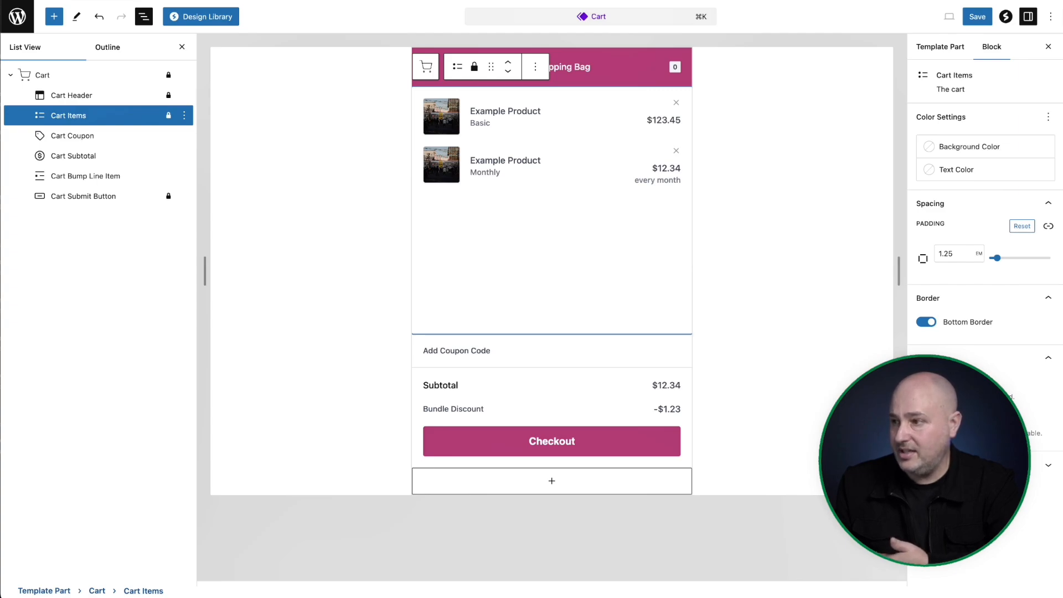
left_click(926, 381)
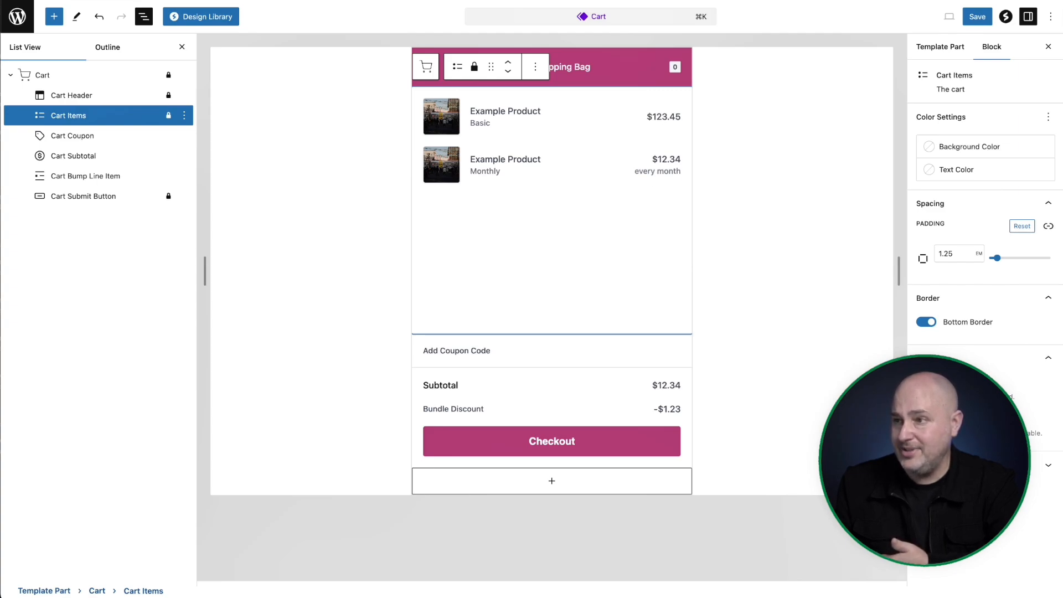
Turn the quantity selectors and the remove option back on for the Cart Items block.
left_click(927, 382)
left_click(926, 418)
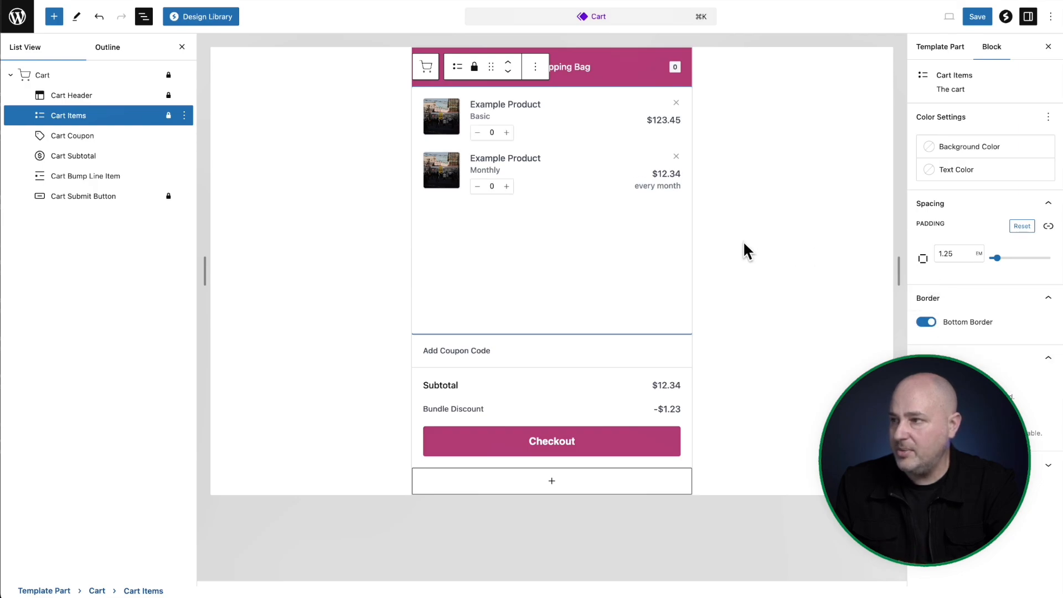
Preview the Cart Coupon block with its code field expanded, and review the Cart Subtotal, Cart Bump Line Item and Cart Submit Button blocks.
left_click(100, 139)
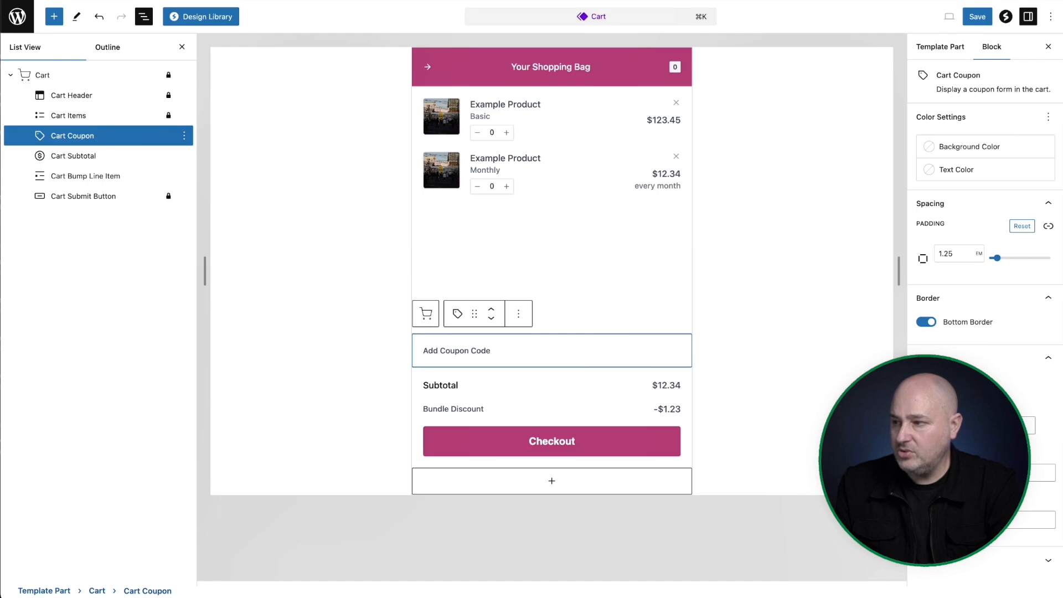
left_click(926, 382)
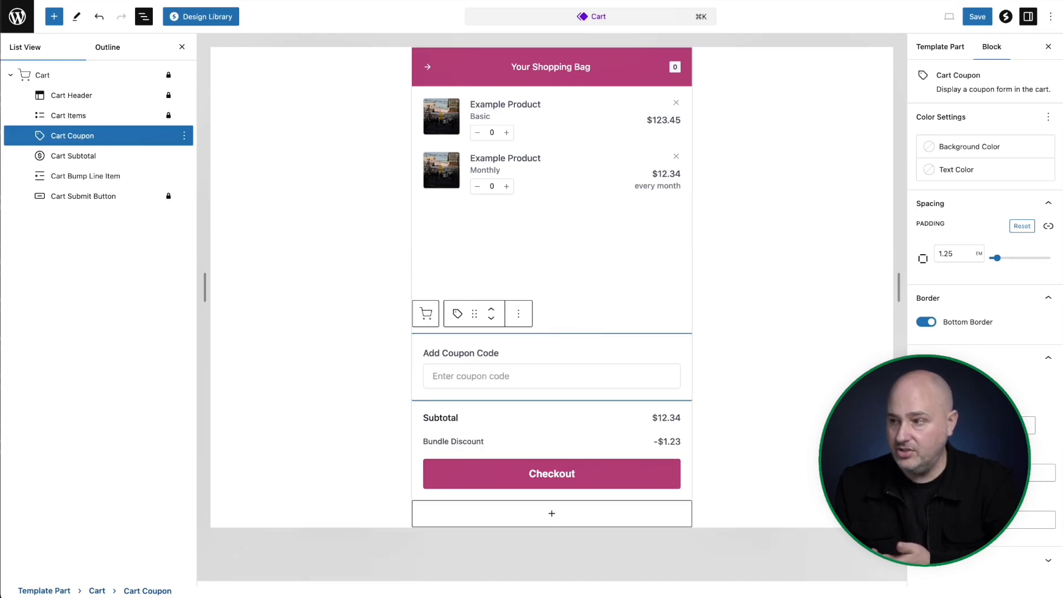
left_click(89, 158)
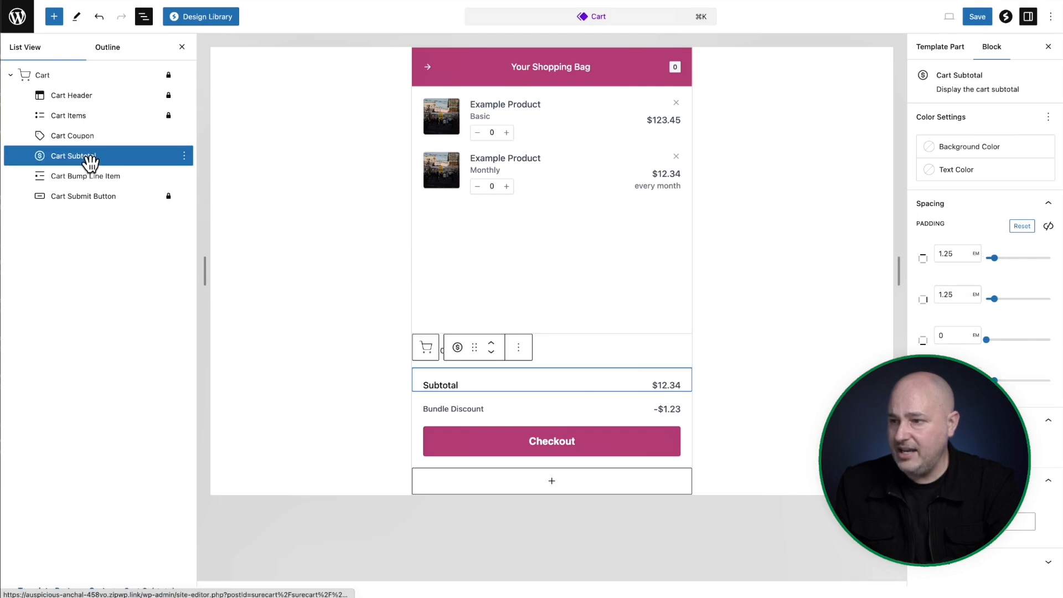
left_click(88, 175)
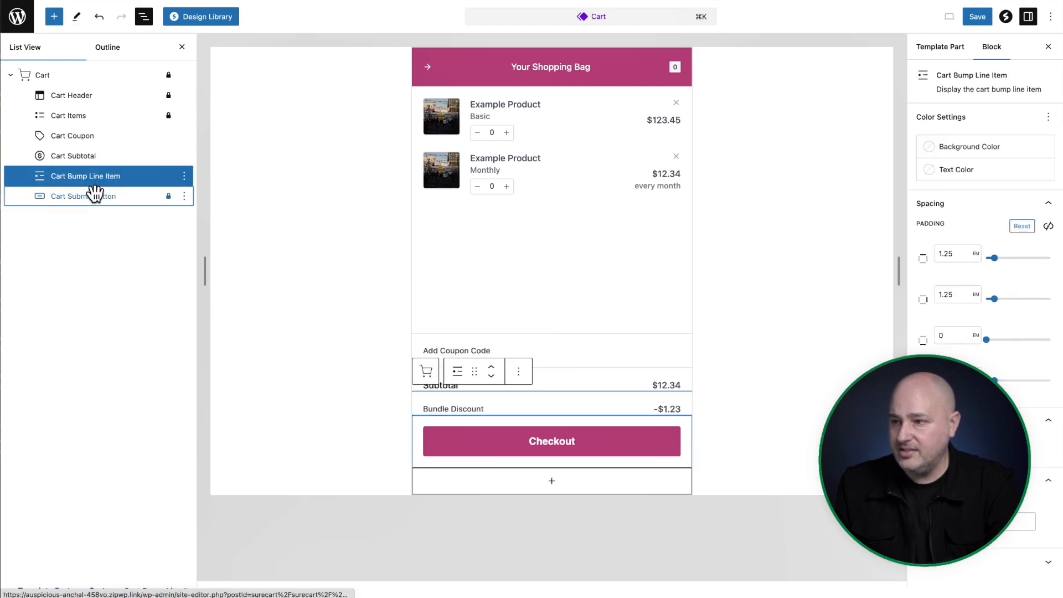
left_click(94, 195)
Try out a Cart Message block directly below the Cart Header and delete it again.
left_click(101, 91)
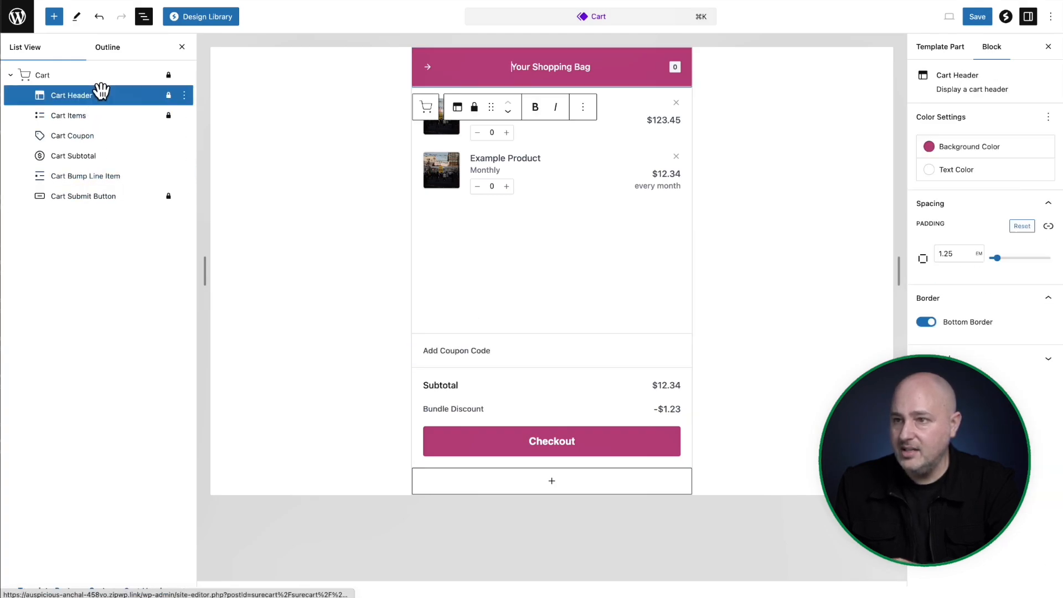
left_click(54, 16)
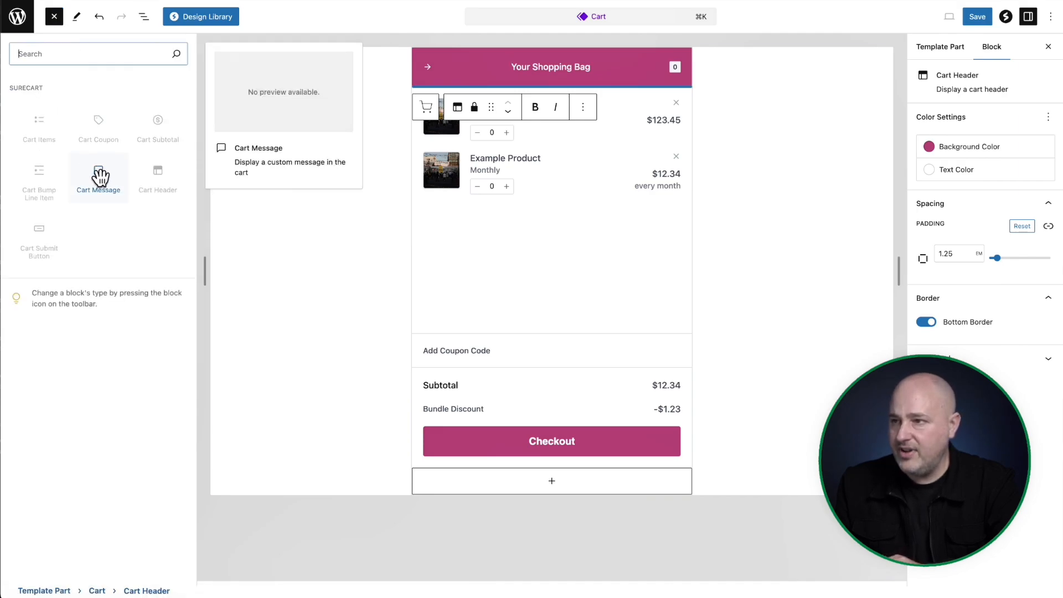
left_click_drag(99, 177, 524, 92)
left_click(412, 115)
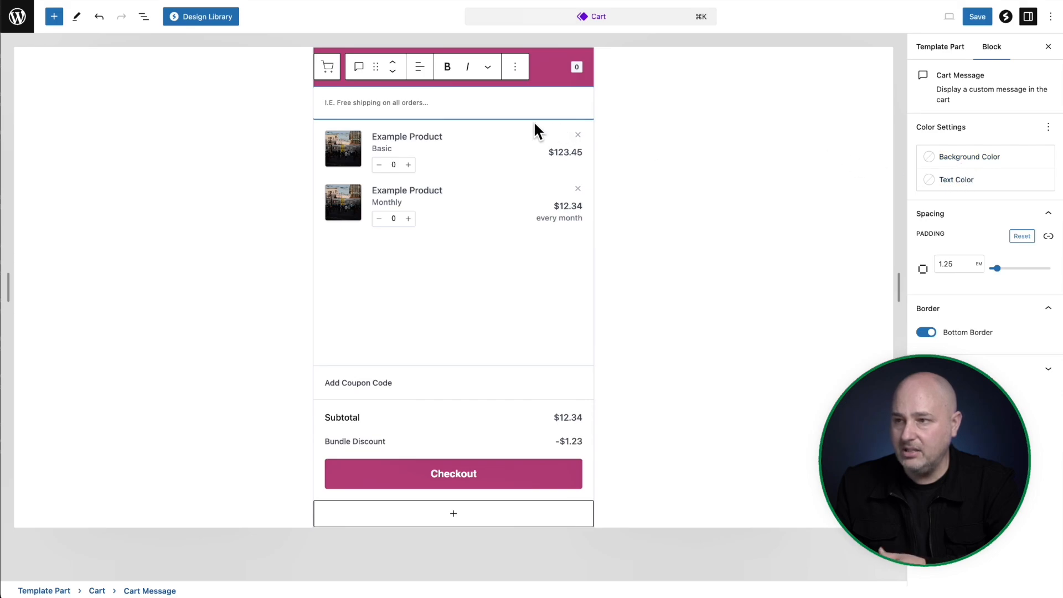
left_click(517, 67)
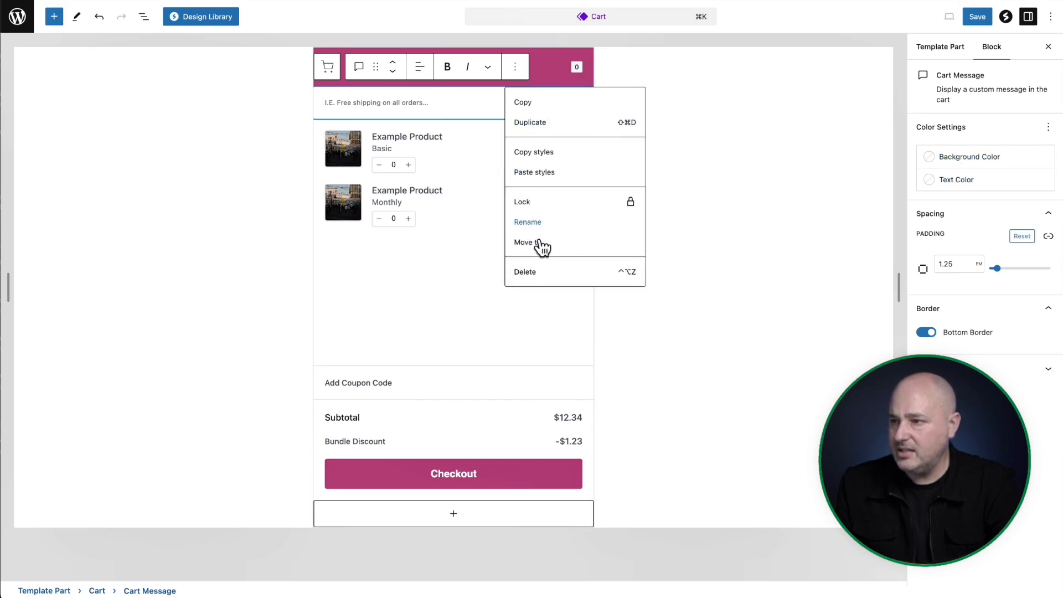
left_click(552, 273)
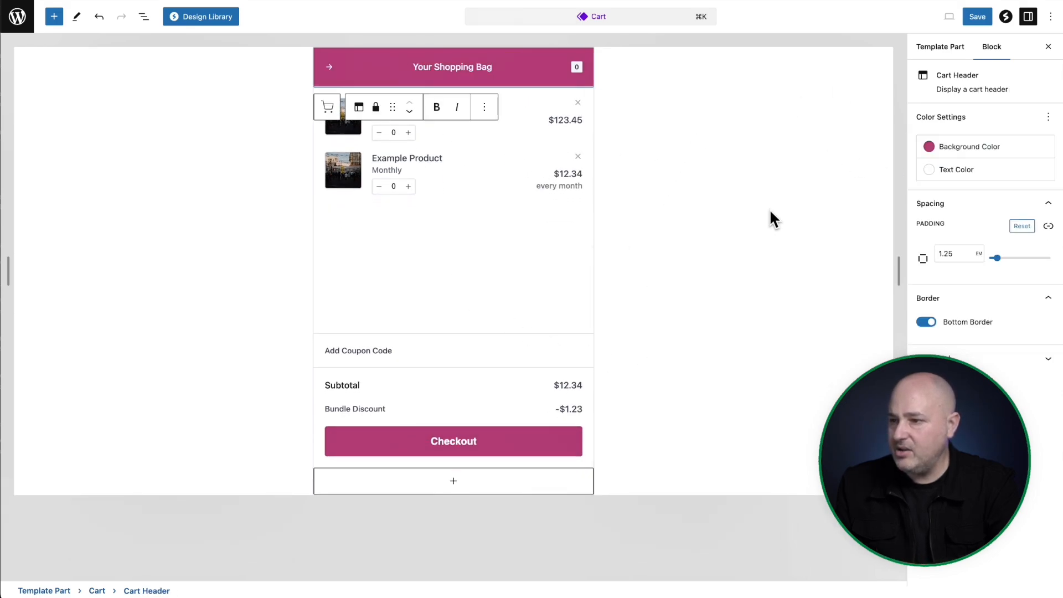
Save the changes to the Cart template part and return to the SureCart dashboard.
left_click(977, 20)
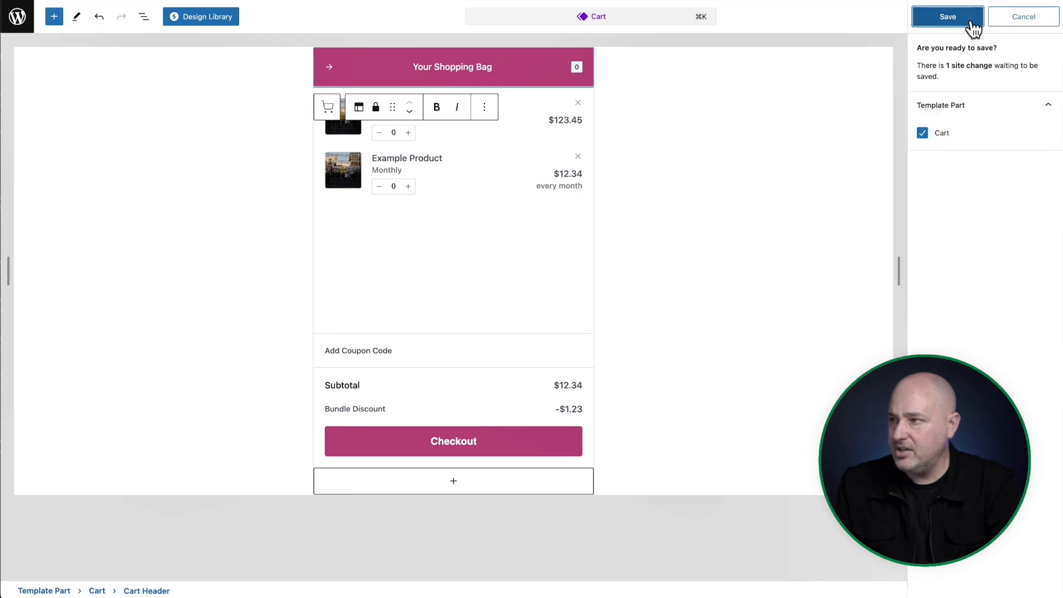
left_click(971, 22)
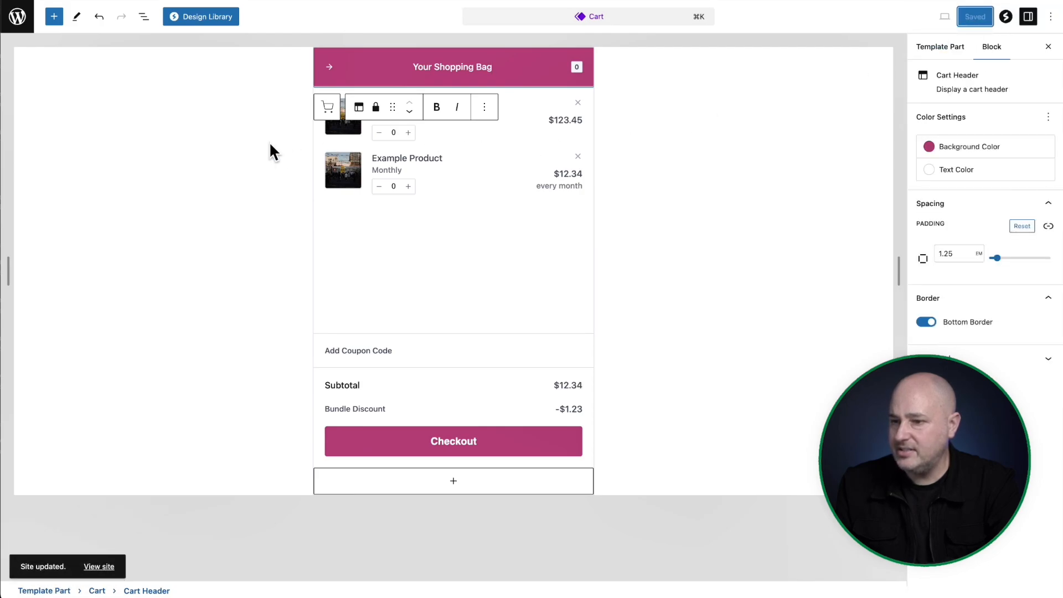
left_click(16, 6)
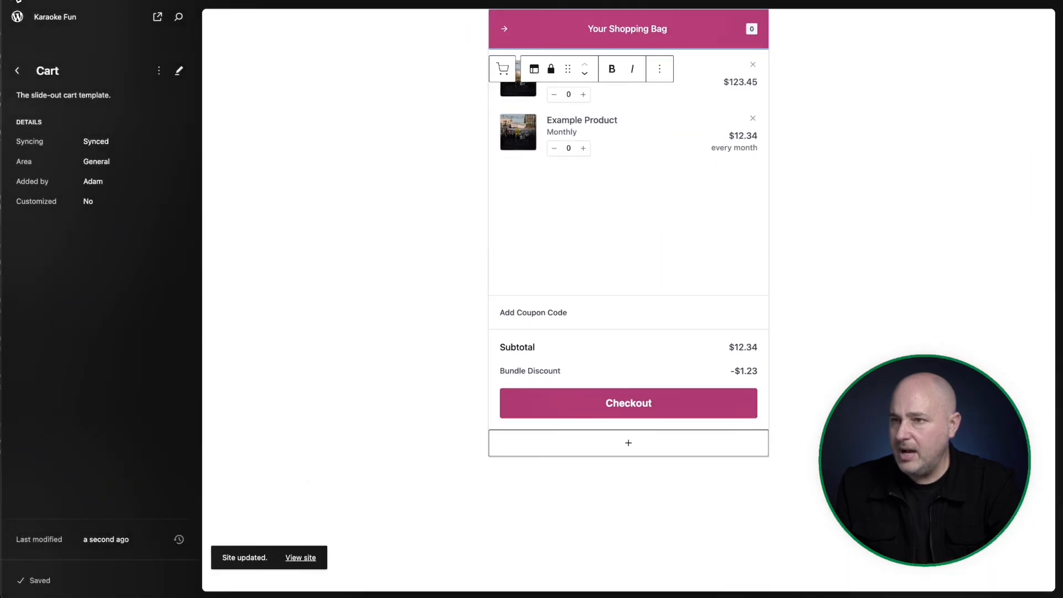
left_click(17, 15)
Visit the live site and check the customized header and items in the slide-out cart.
mouse_move(60, 9)
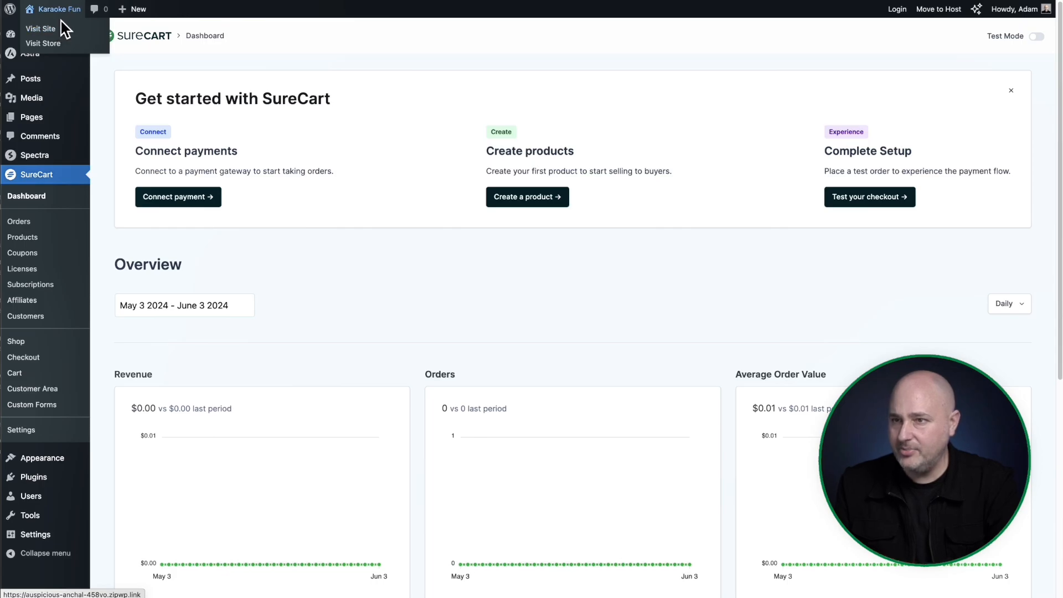
left_click(55, 29)
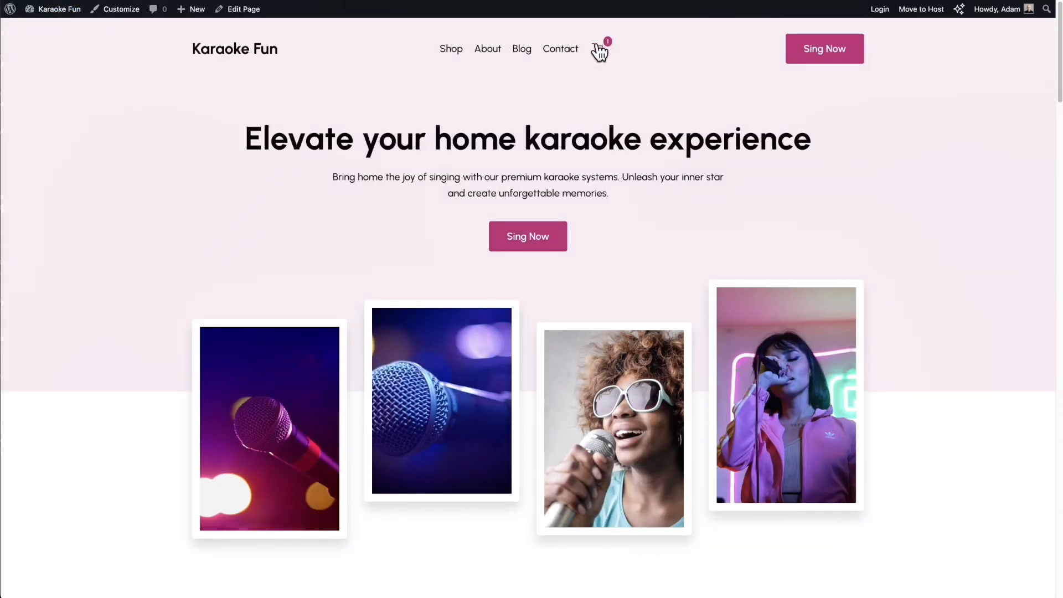
left_click(603, 47)
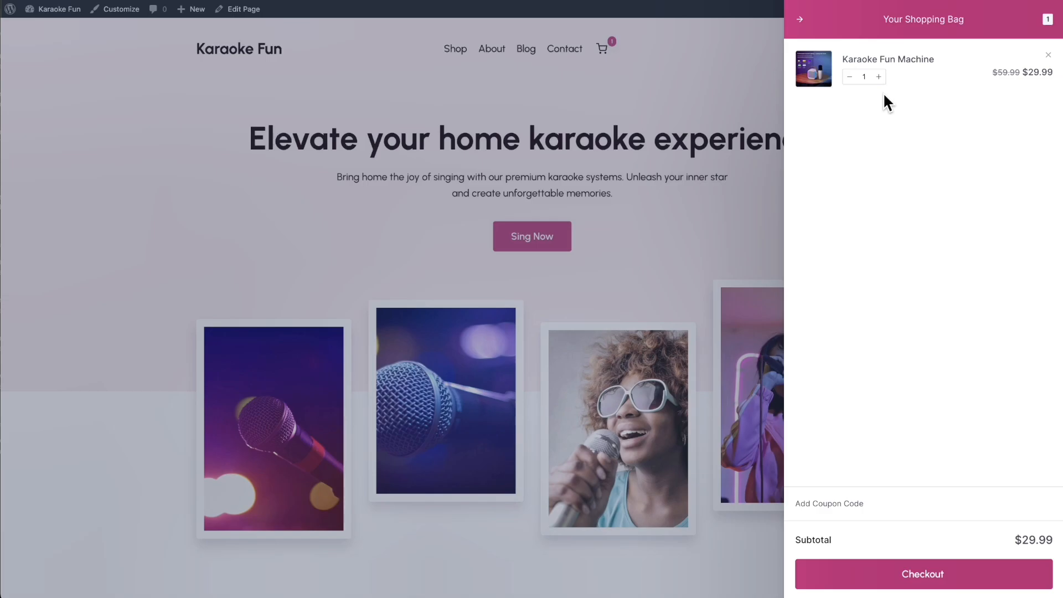
left_click(579, 116)
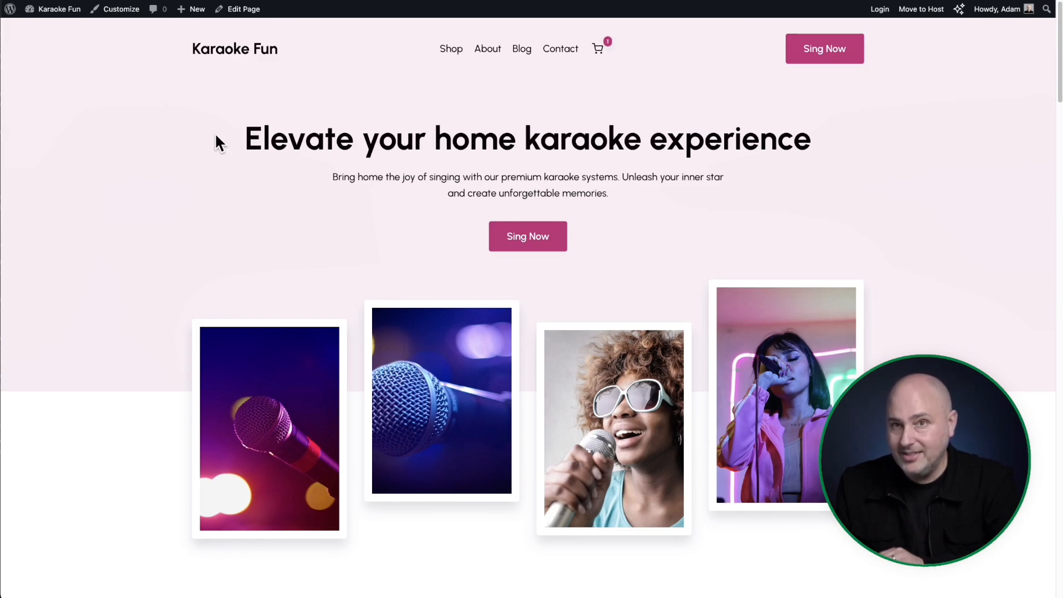
Proceed to checkout from the slide-out cart and look over the Checkout page's form in the page editor.
left_click(599, 51)
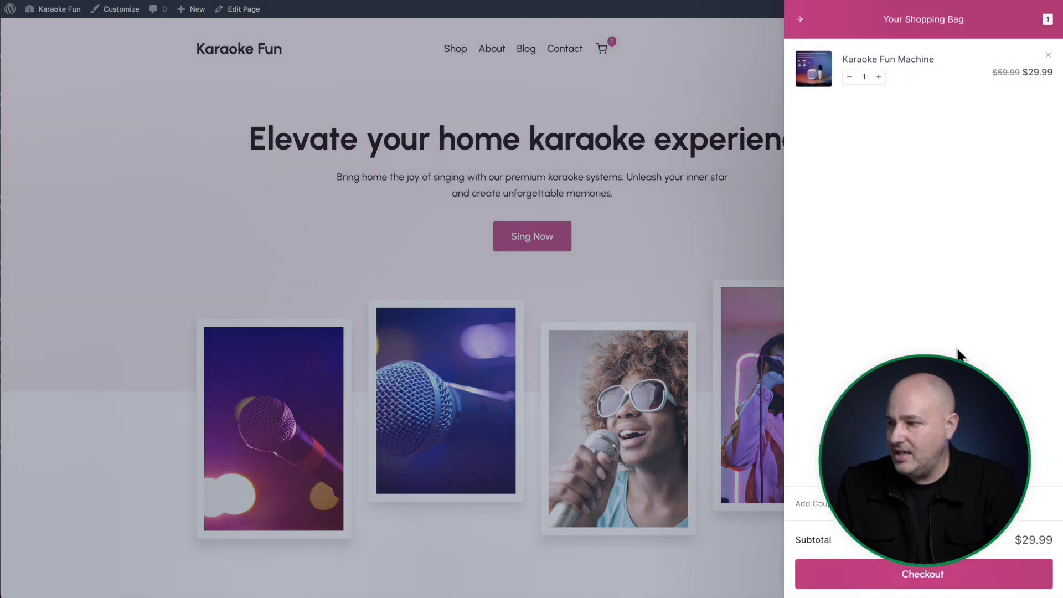
left_click(908, 579)
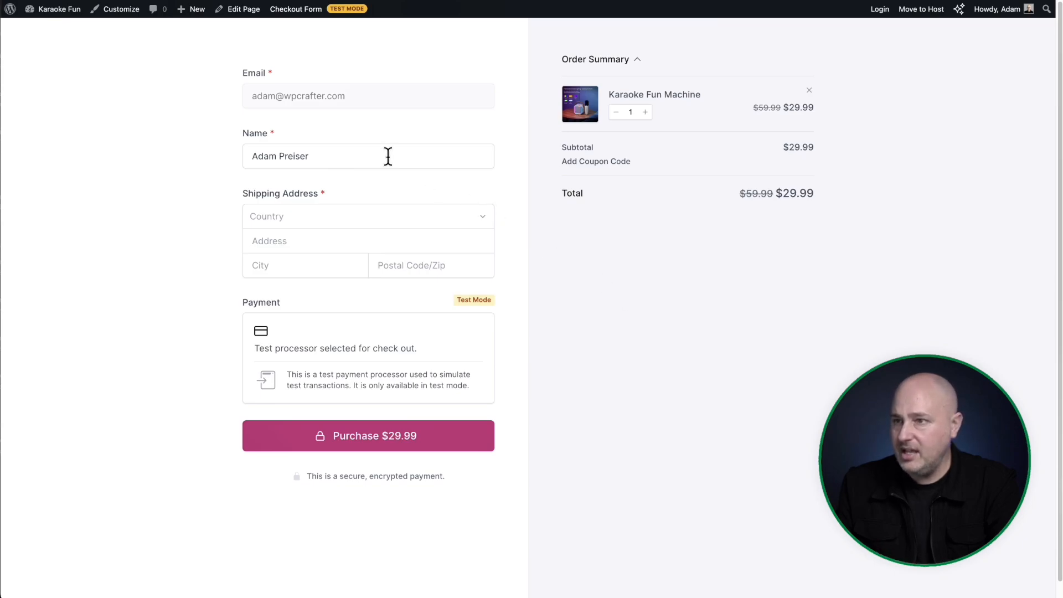
left_click(228, 19)
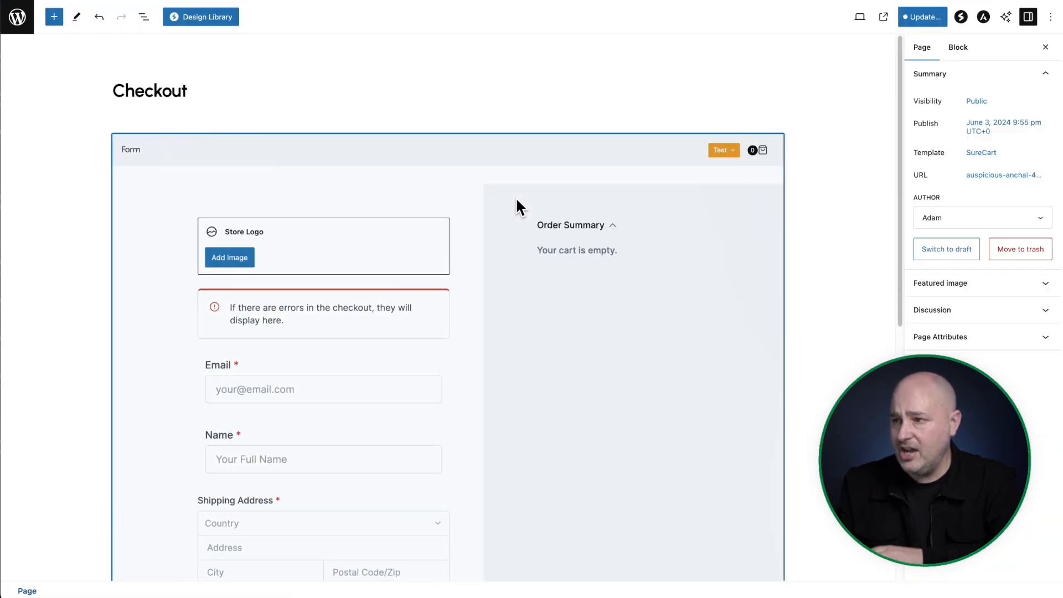
left_click(557, 365)
scroll(473, 346, "down", 4)
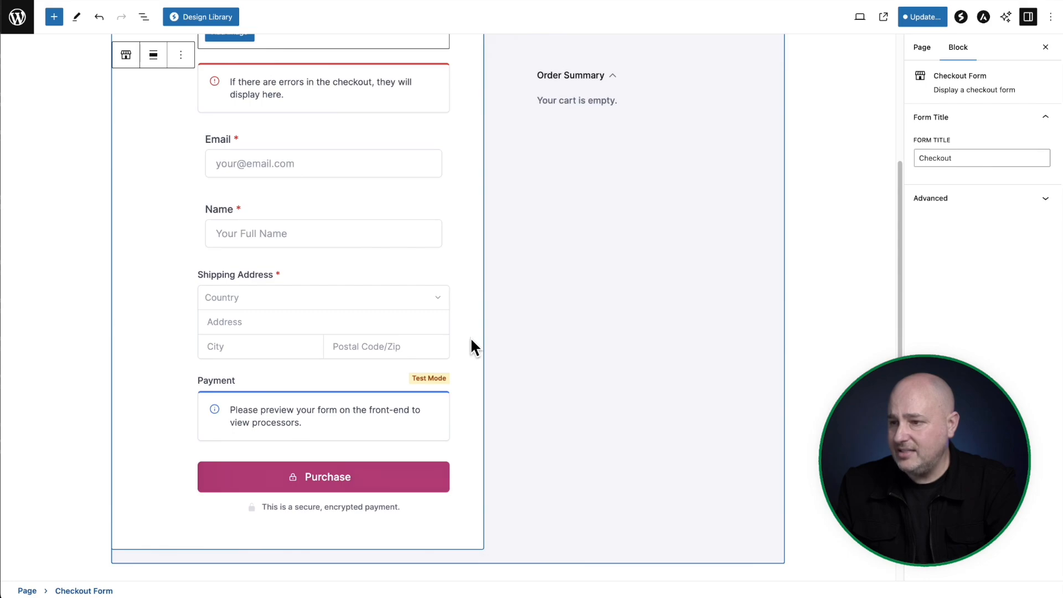
scroll(472, 346, "up", 4)
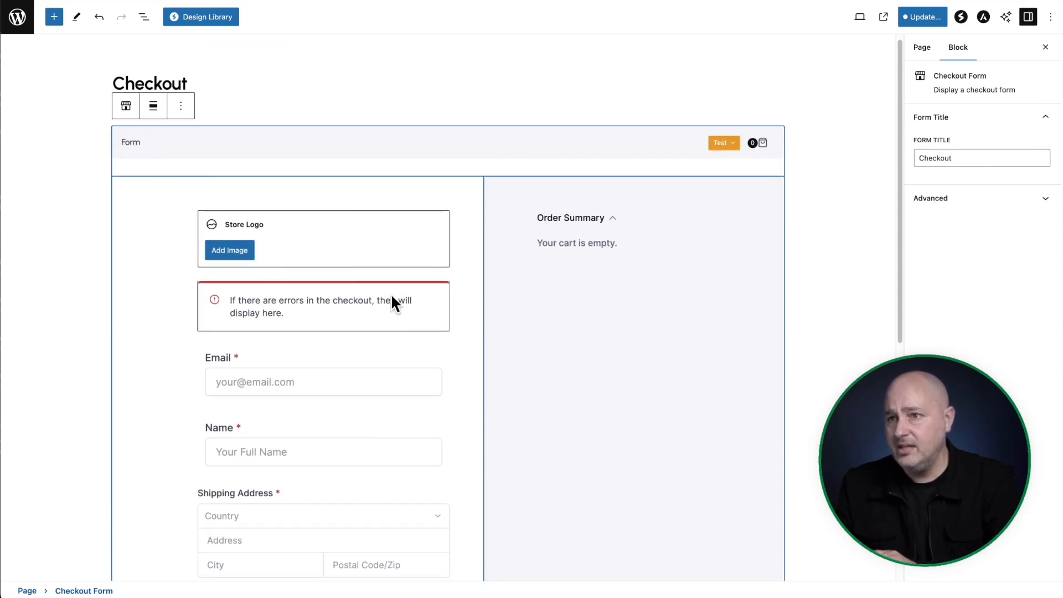
Leave the page editor without saving and reopen the Checkout page from SureCart's dashboard.
left_click(18, 22)
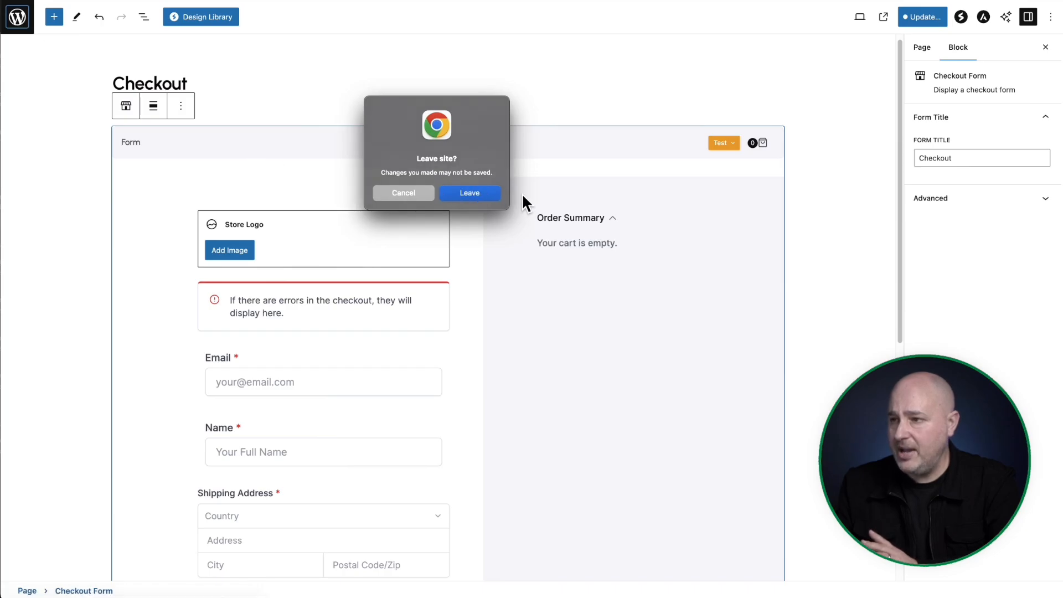
left_click(471, 194)
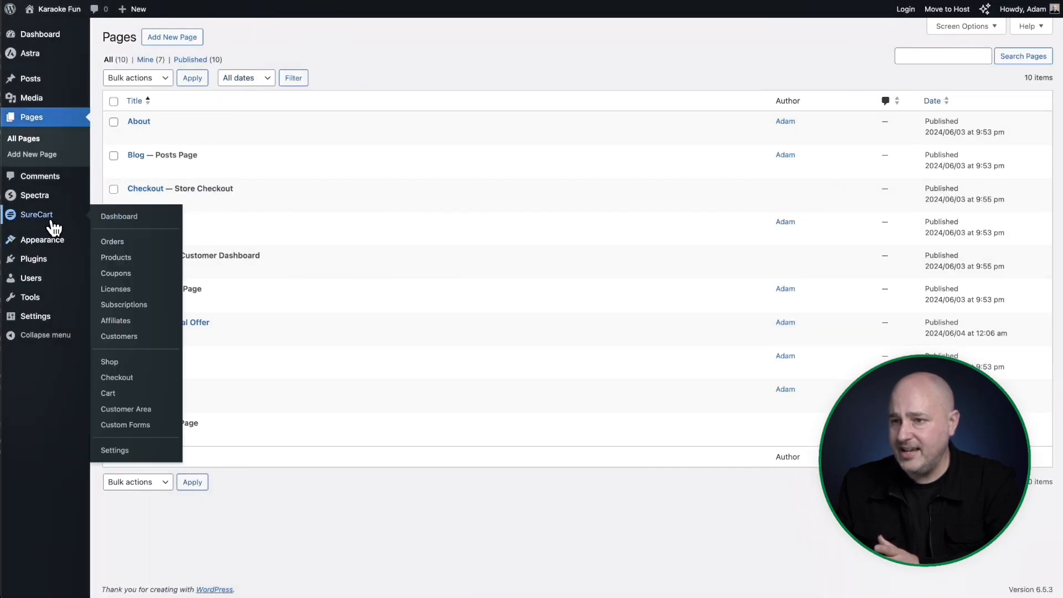
left_click(22, 218)
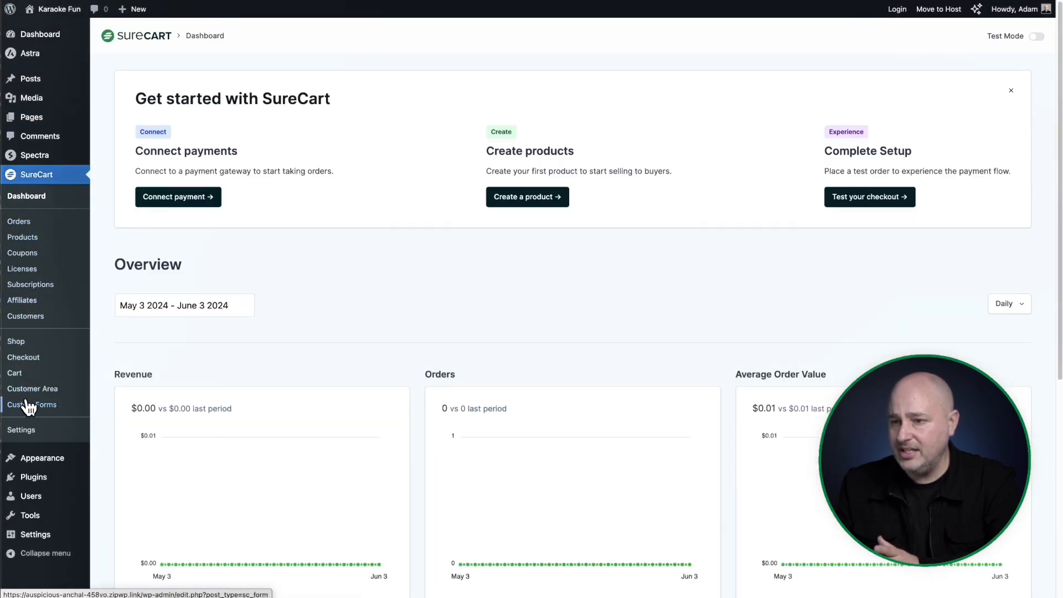
left_click(22, 358)
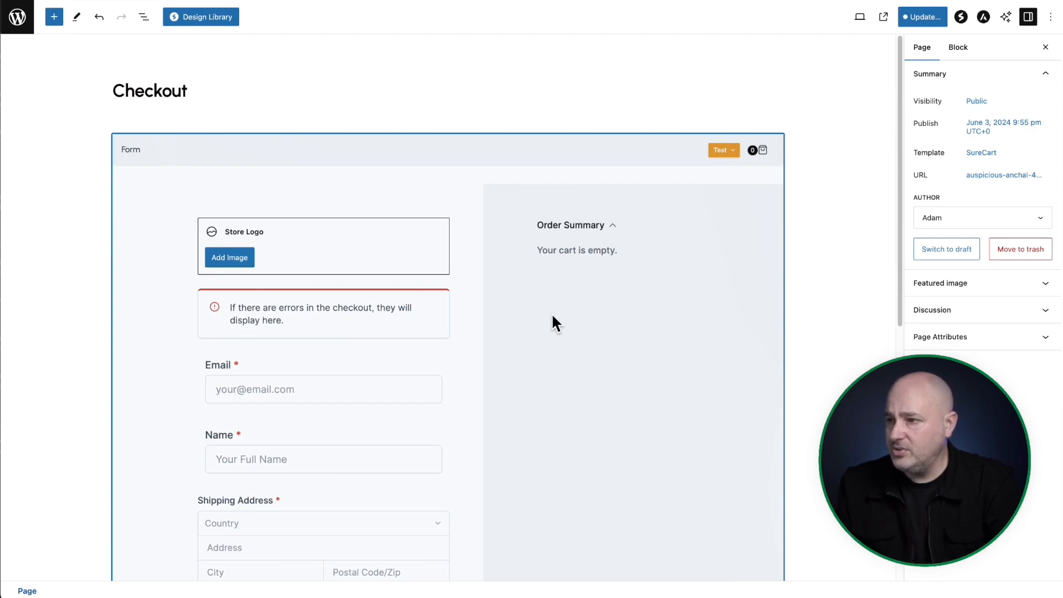
Show the Checkout page's block list and expand the Checkout Form and Form blocks to reveal their nested columns.
left_click(144, 18)
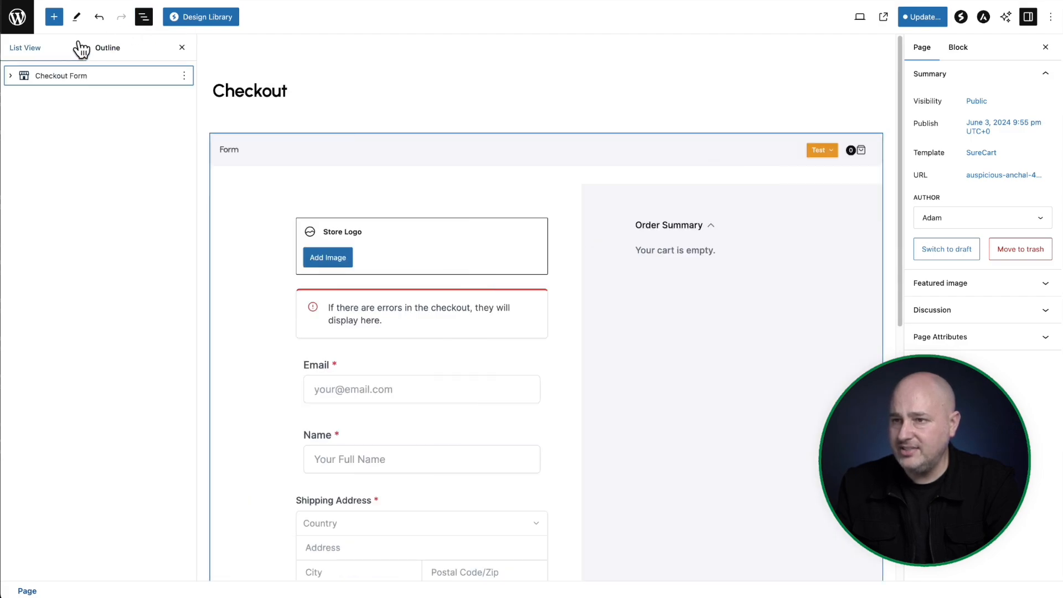
left_click(17, 77)
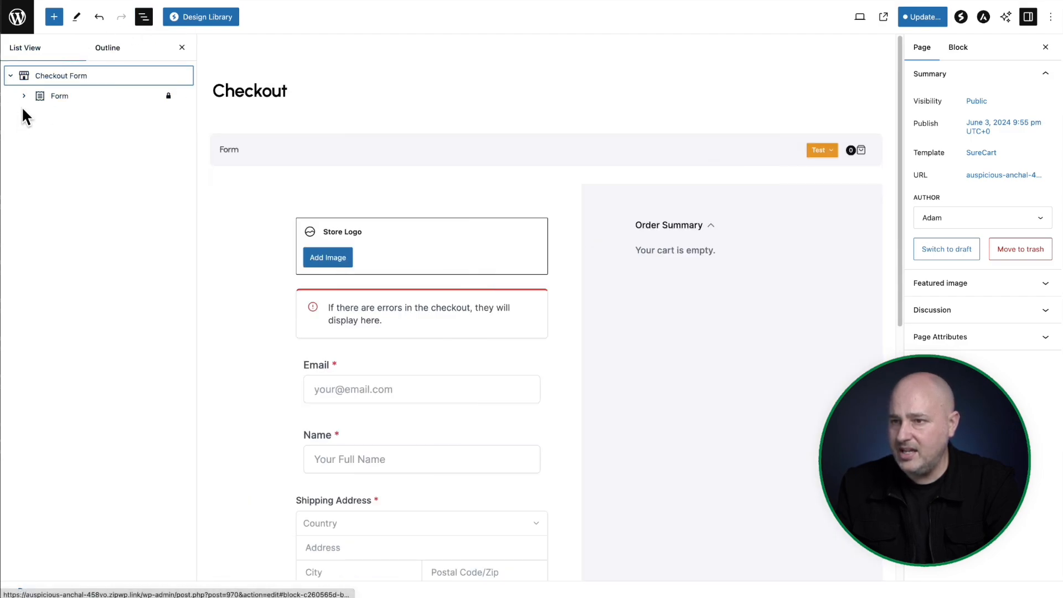
left_click(25, 97)
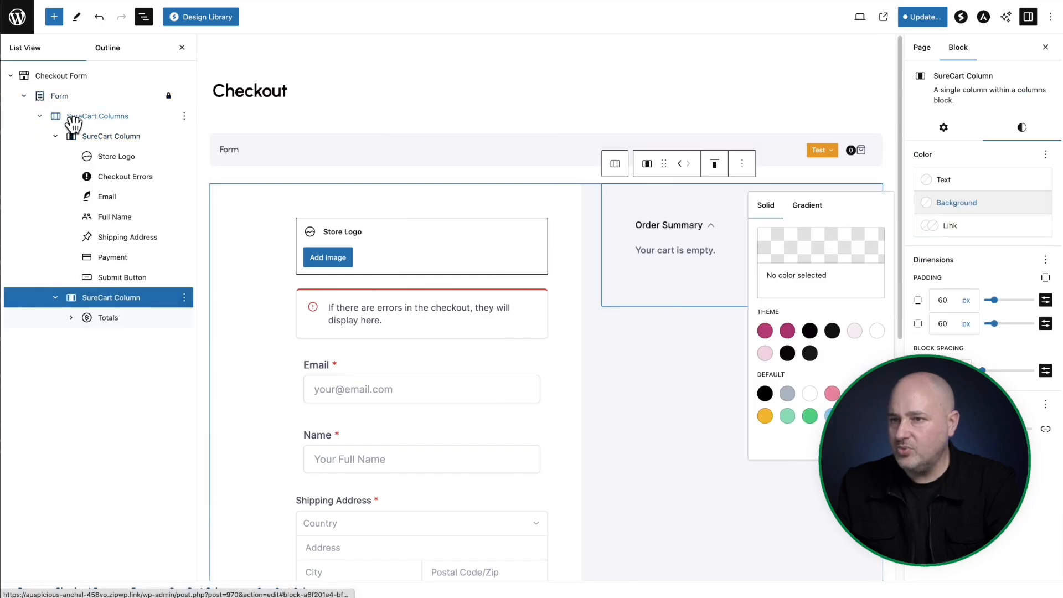
Give the checkout form's SureCart Columns block the pale pink Theme Color 5 background.
left_click(74, 116)
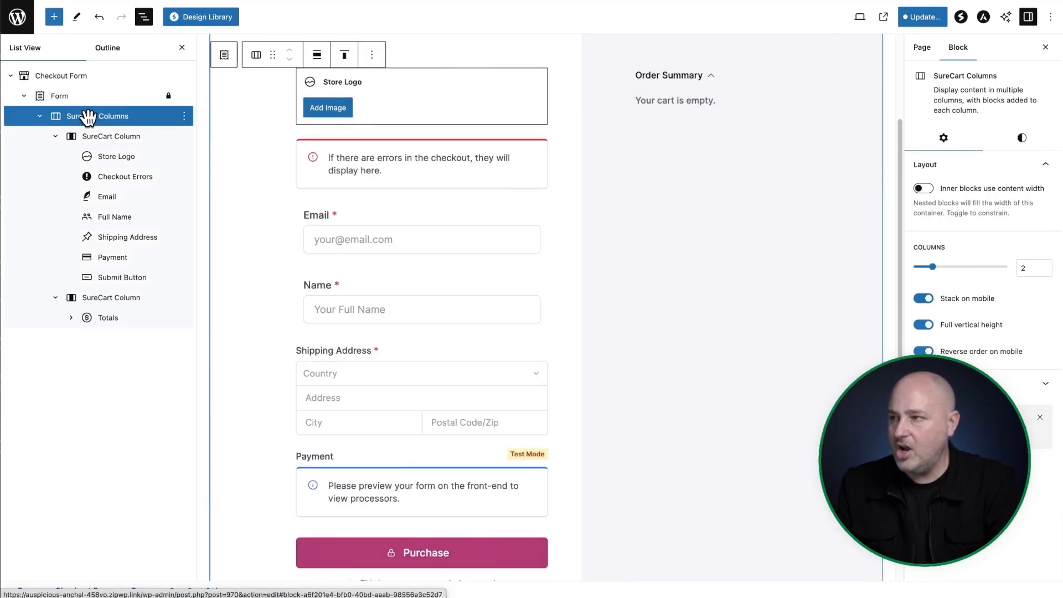
left_click(135, 297)
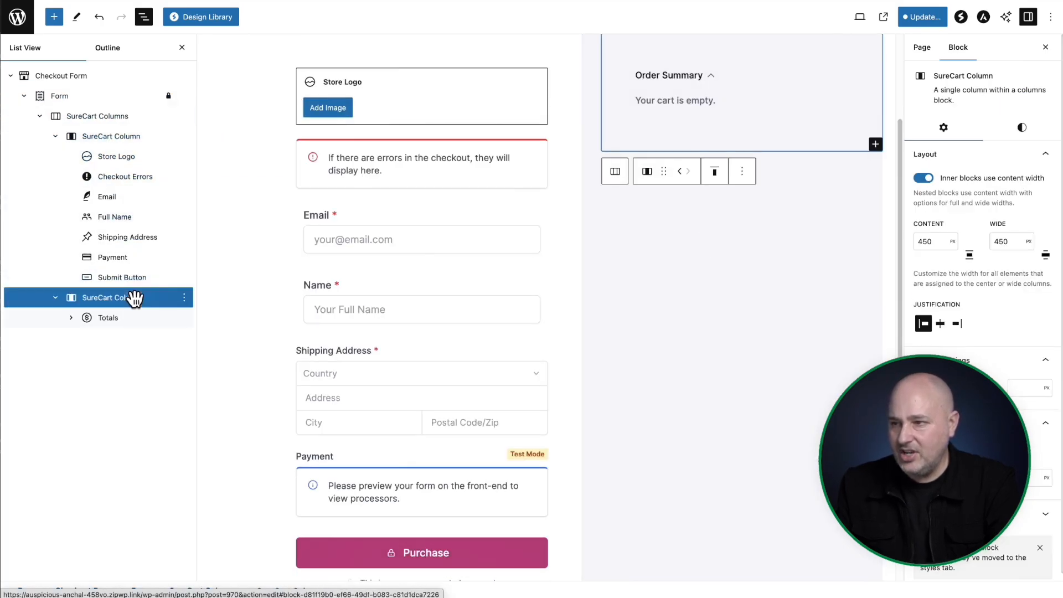
left_click(83, 117)
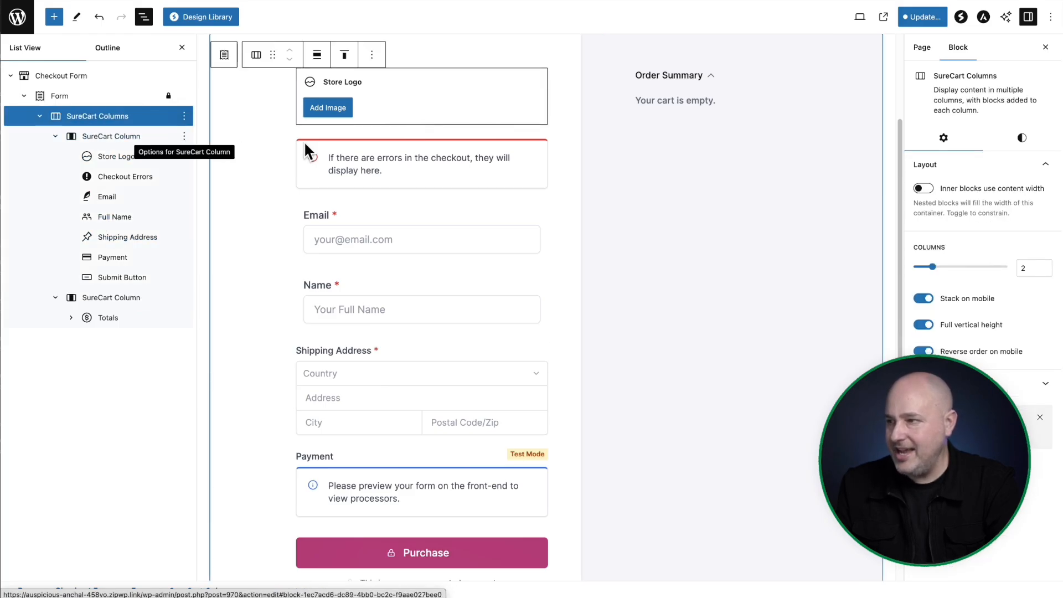
left_click(1022, 140)
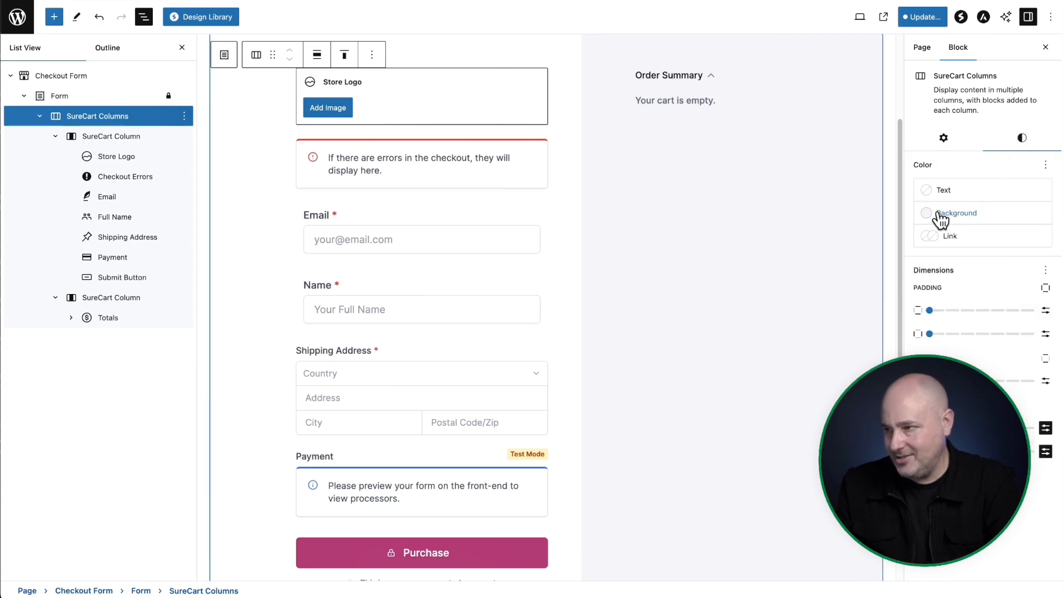
left_click(968, 215)
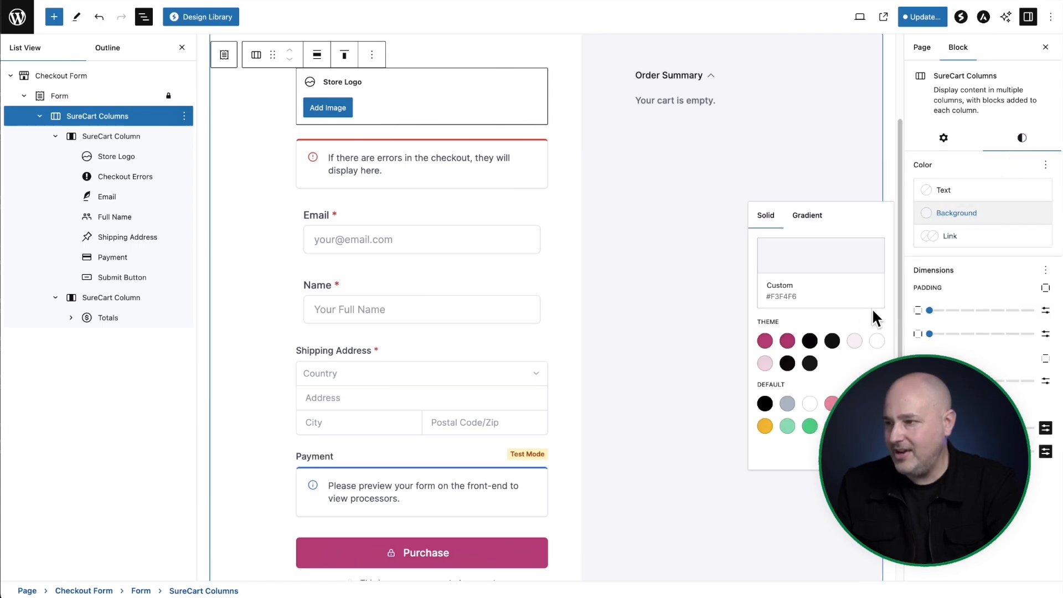
left_click(855, 342)
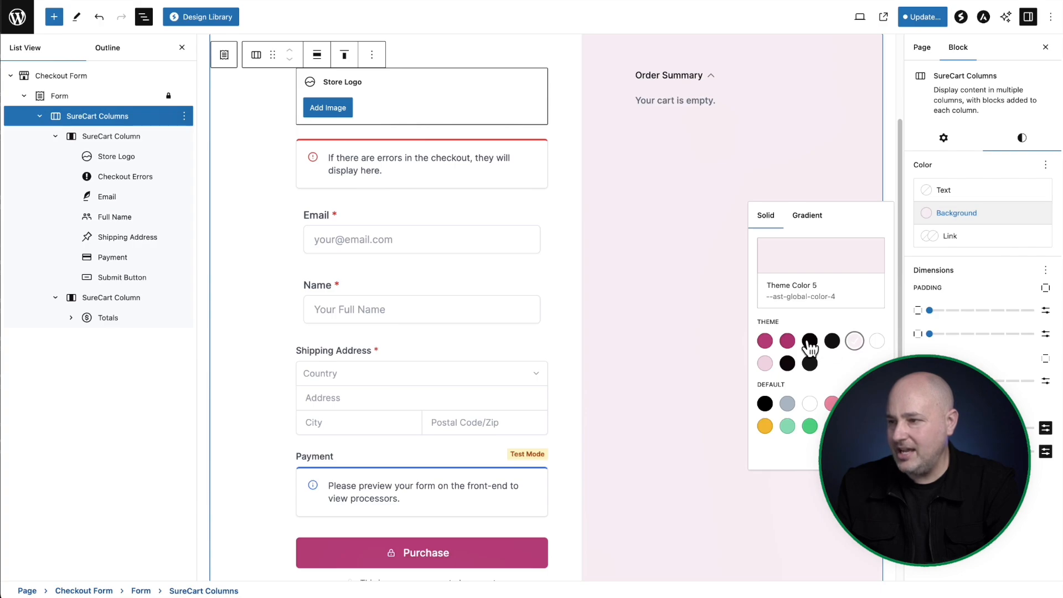
Try another theme pink as the SureCart Columns background, return to Theme Color 5, and save the Checkout form.
left_click(764, 363)
left_click(854, 341)
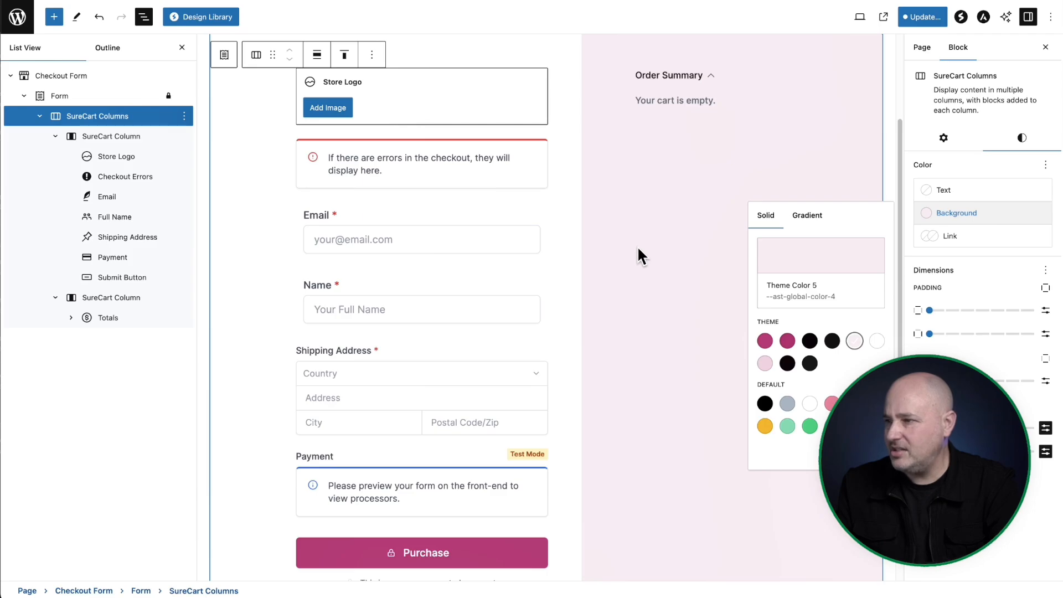
scroll(637, 246, "up", 3)
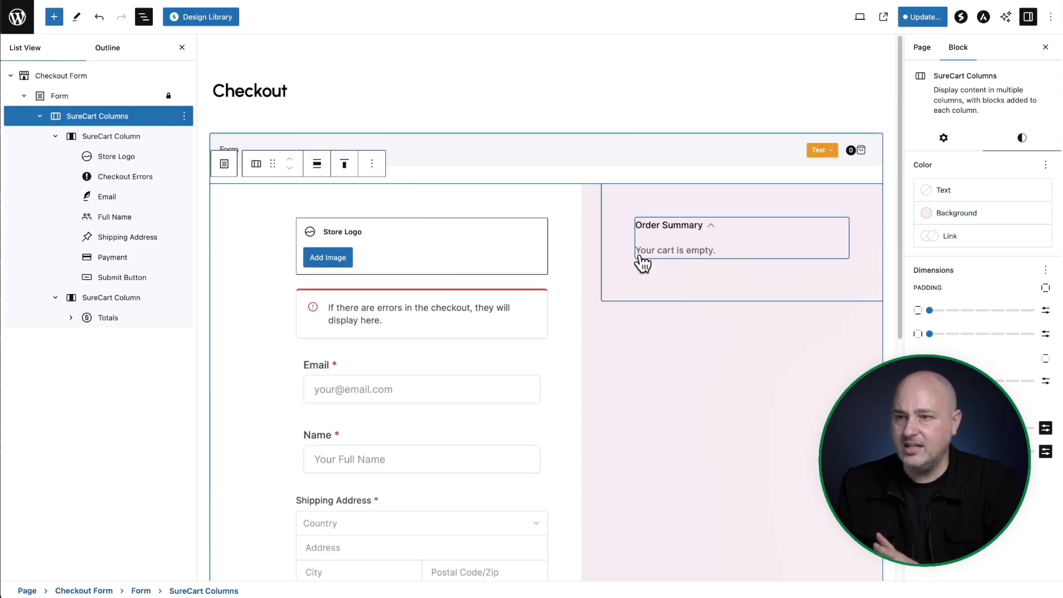
scroll(630, 263, "down", 5)
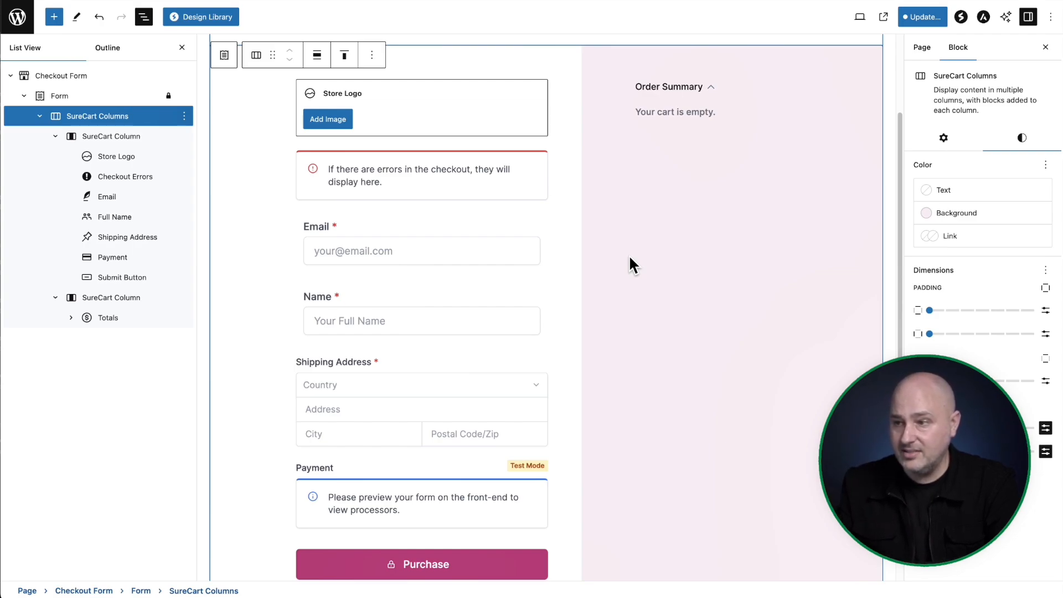
scroll(493, 275, "up", 3)
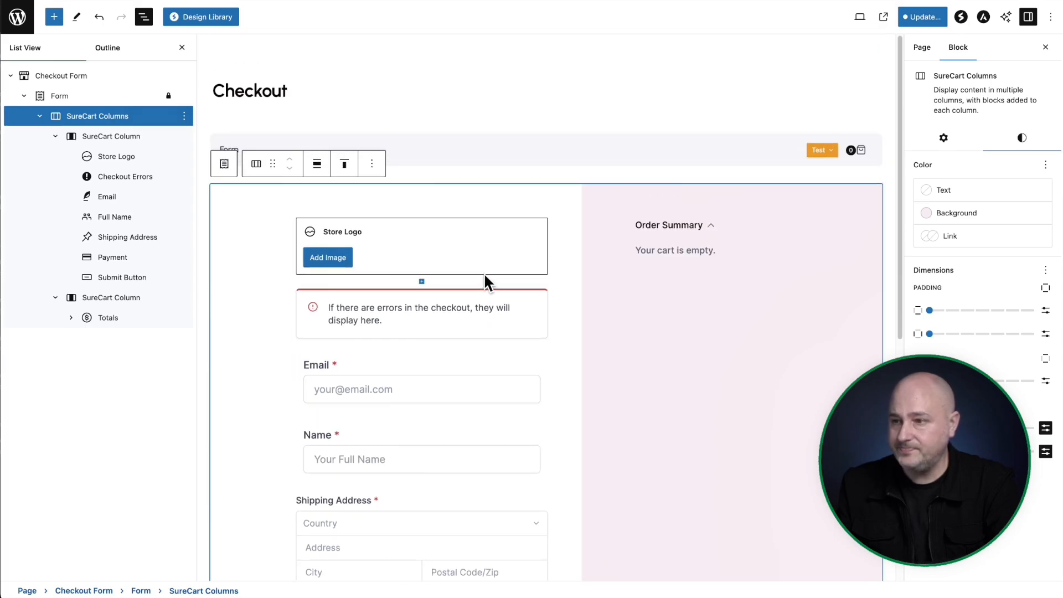
scroll(620, 335, "down", 10)
scroll(633, 341, "up", 5)
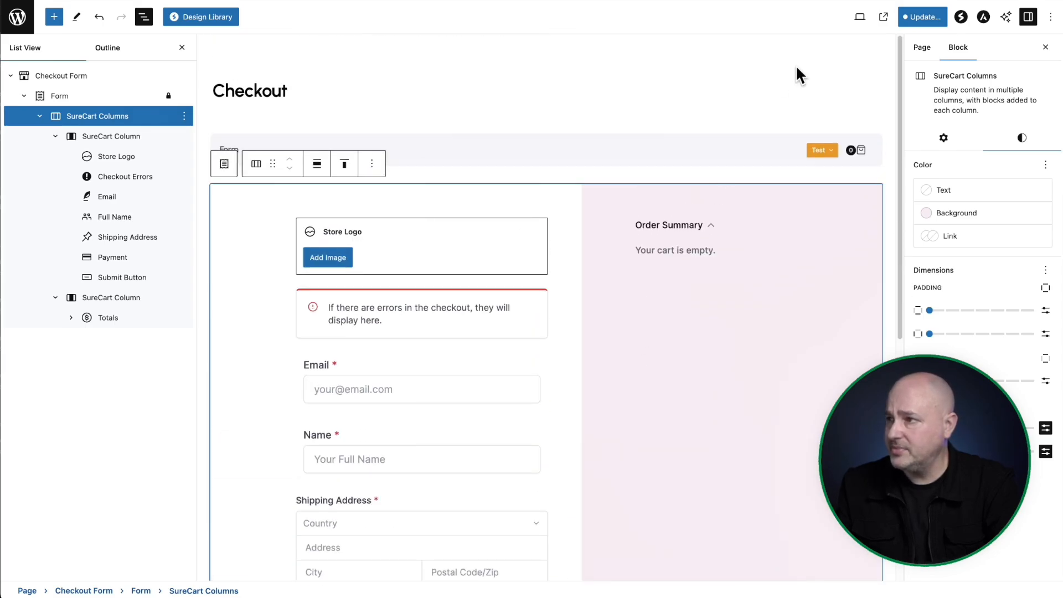
left_click(931, 17)
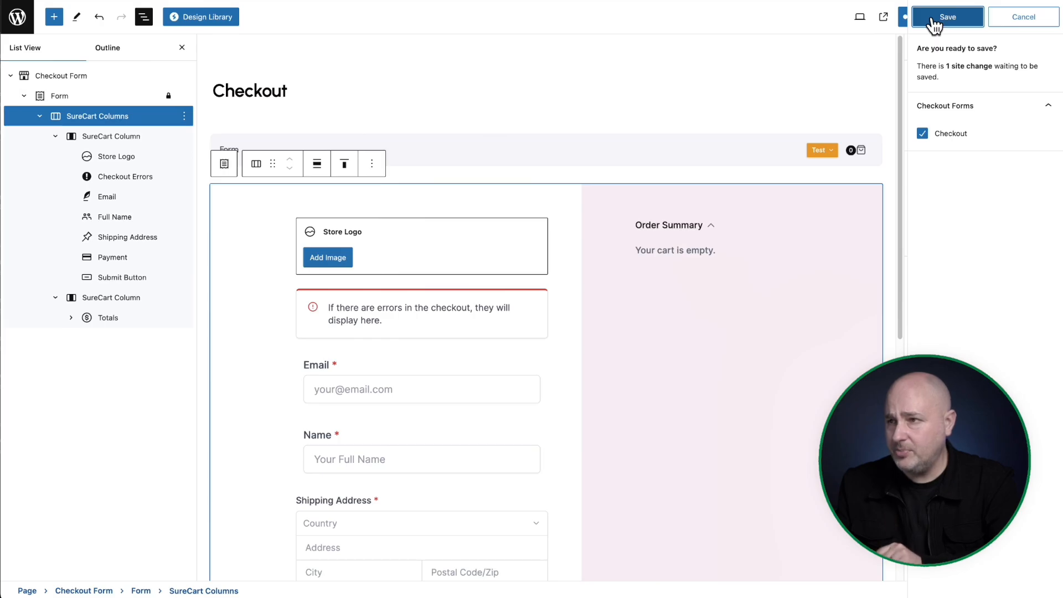
left_click(932, 18)
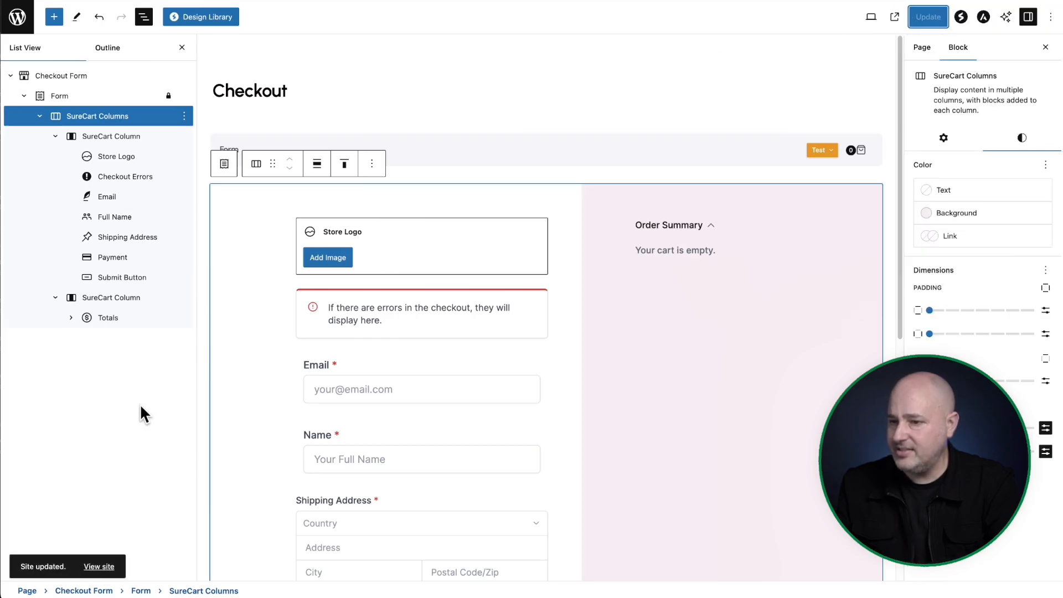
View the live site, open the slide-out cart and proceed to checkout to review the recoloured Checkout page.
left_click(99, 567)
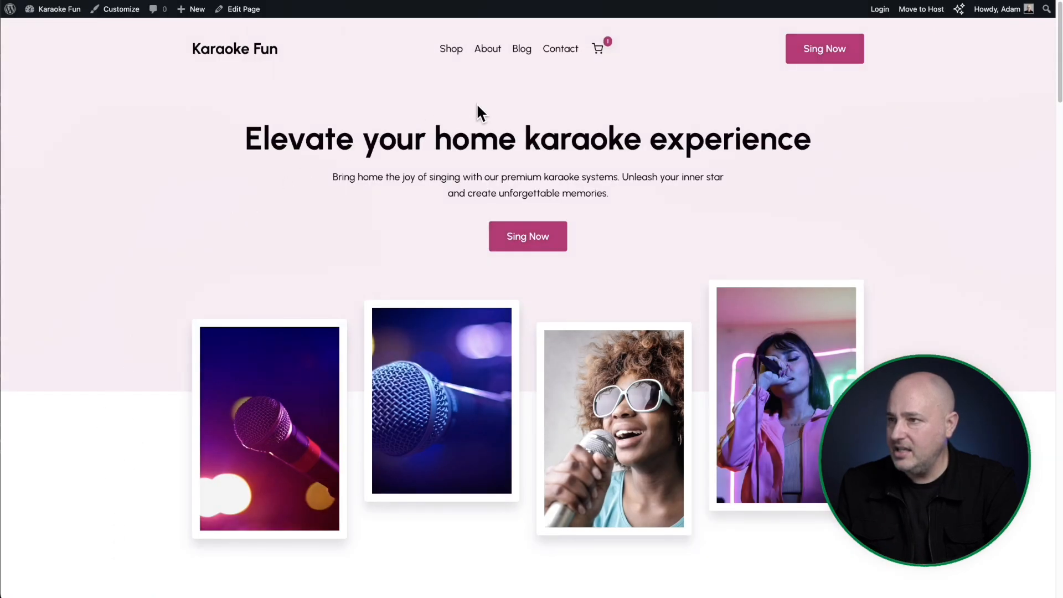
left_click(597, 50)
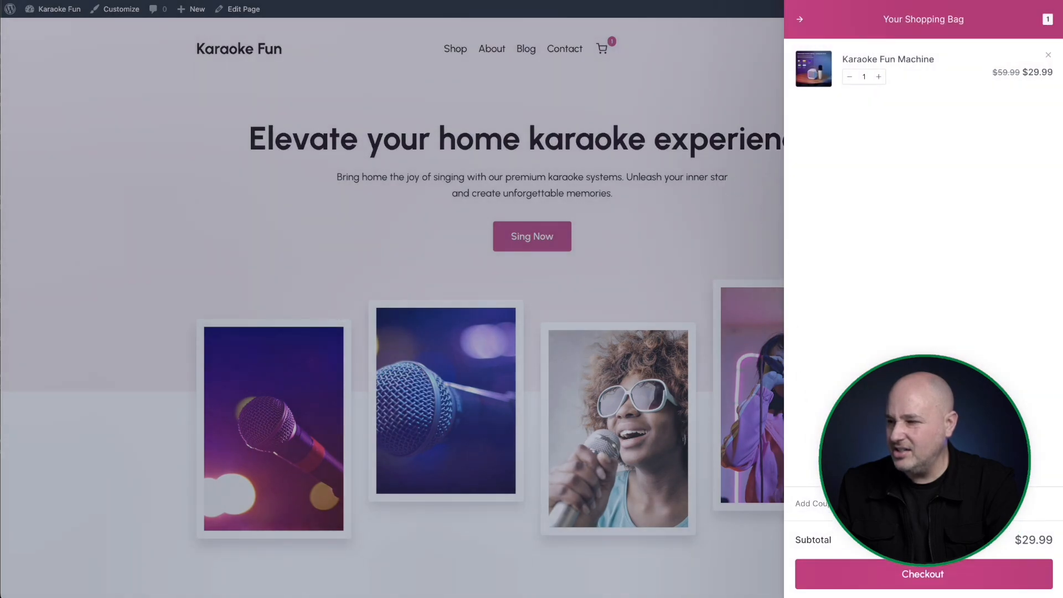
left_click(923, 579)
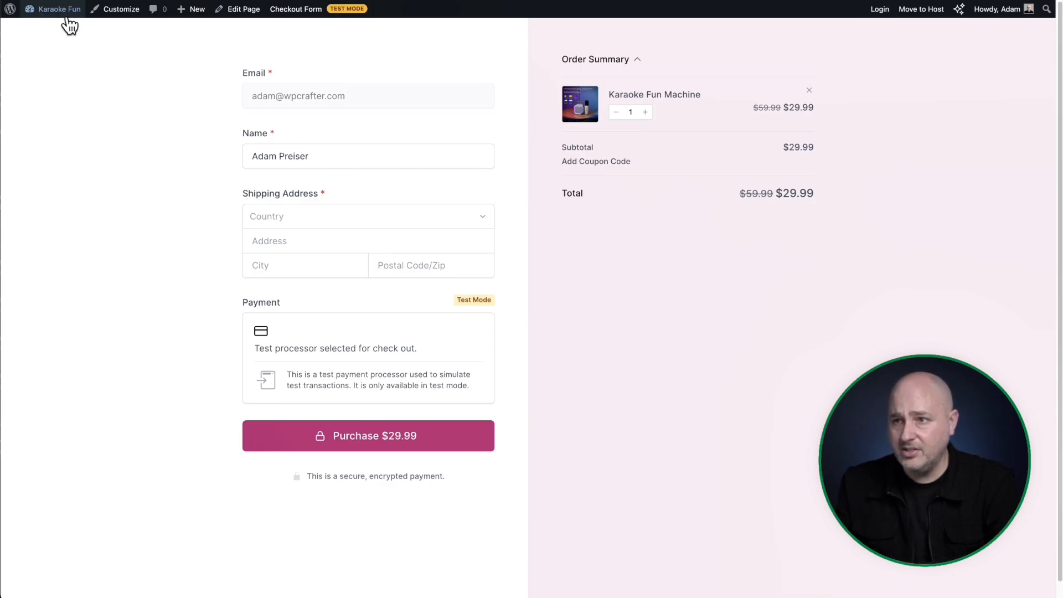
Go to SureCart in the WordPress dashboard and open the Customer Area page for editing.
left_click(44, 29)
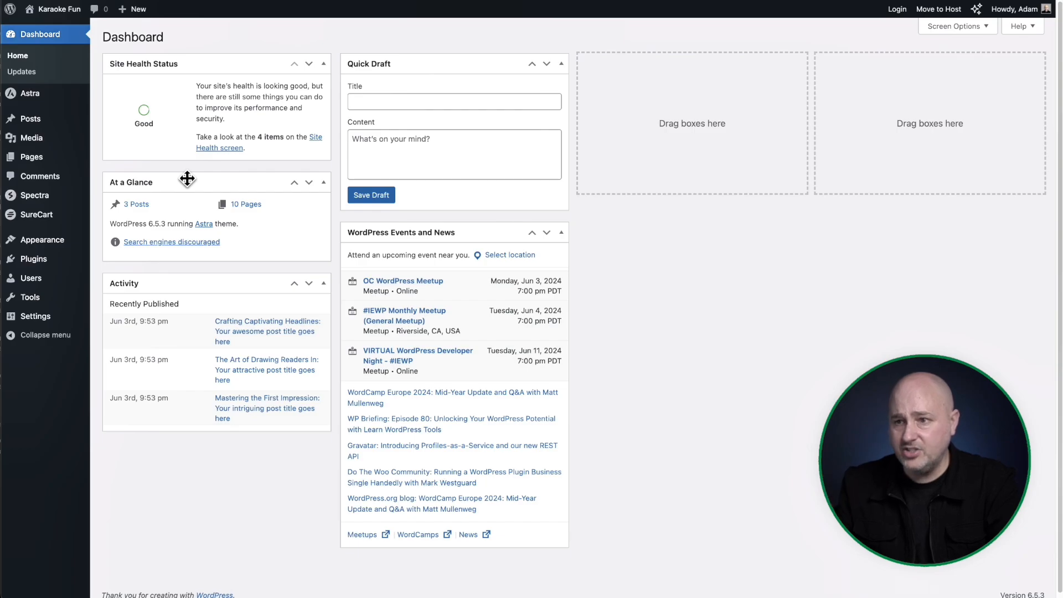
left_click(47, 215)
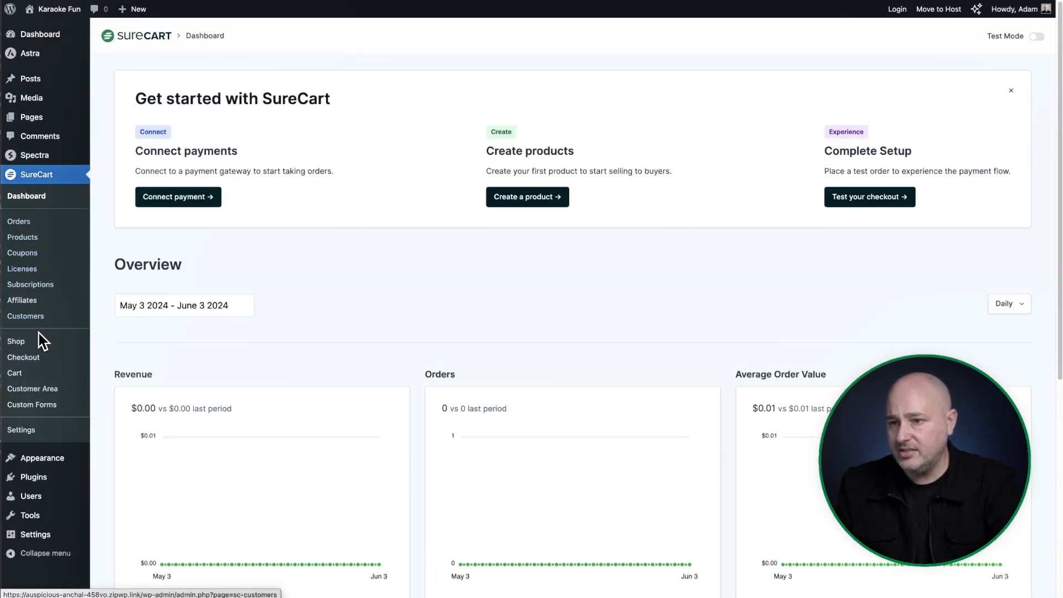
left_click(33, 390)
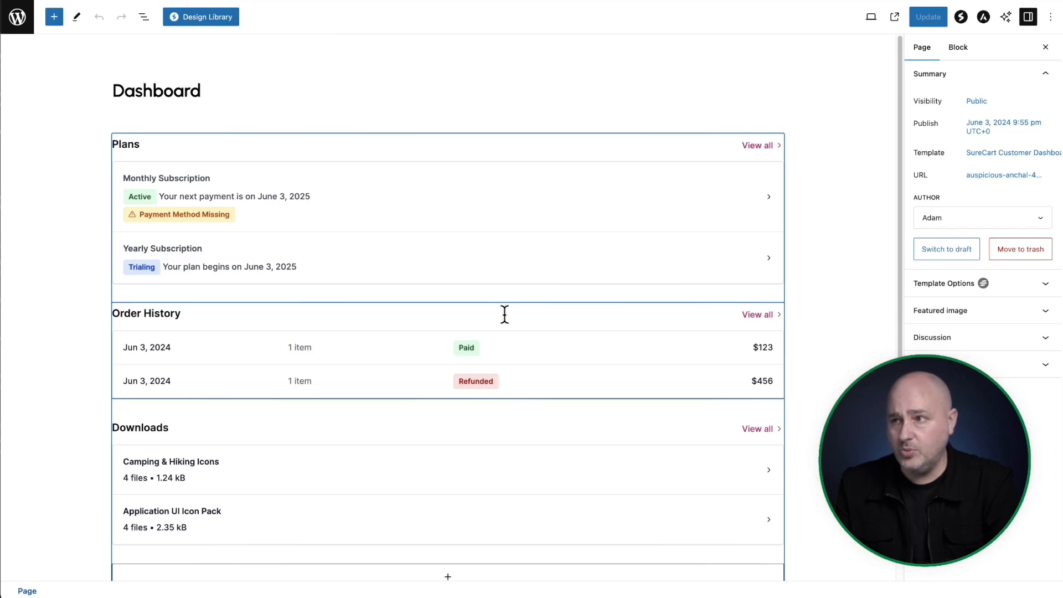
Open the customer dashboard's live page from its permalink and look over its Plans, Order History and Downloads sections.
left_click(981, 177)
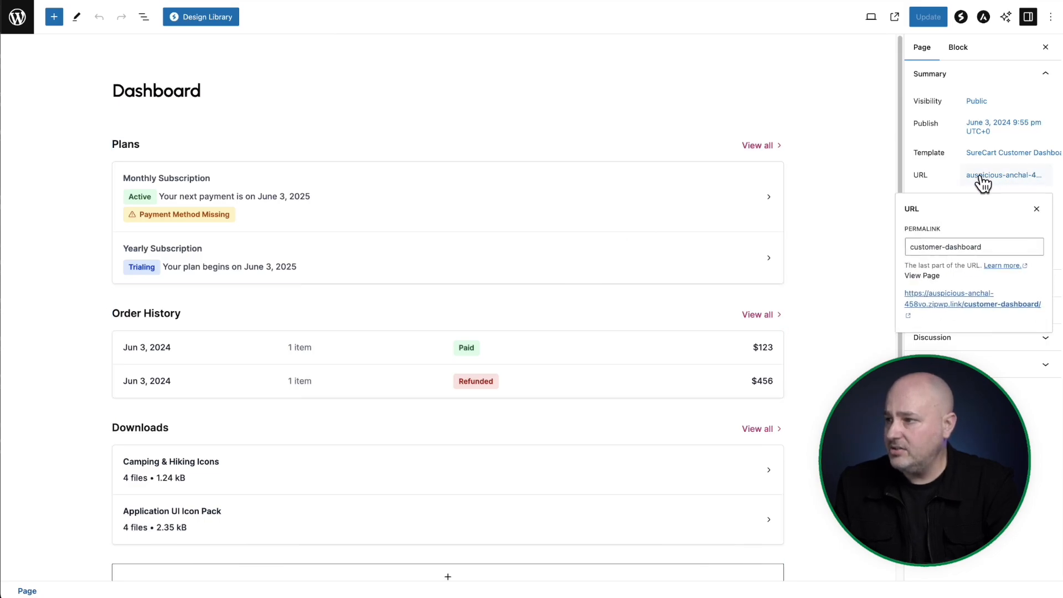
left_click(952, 299)
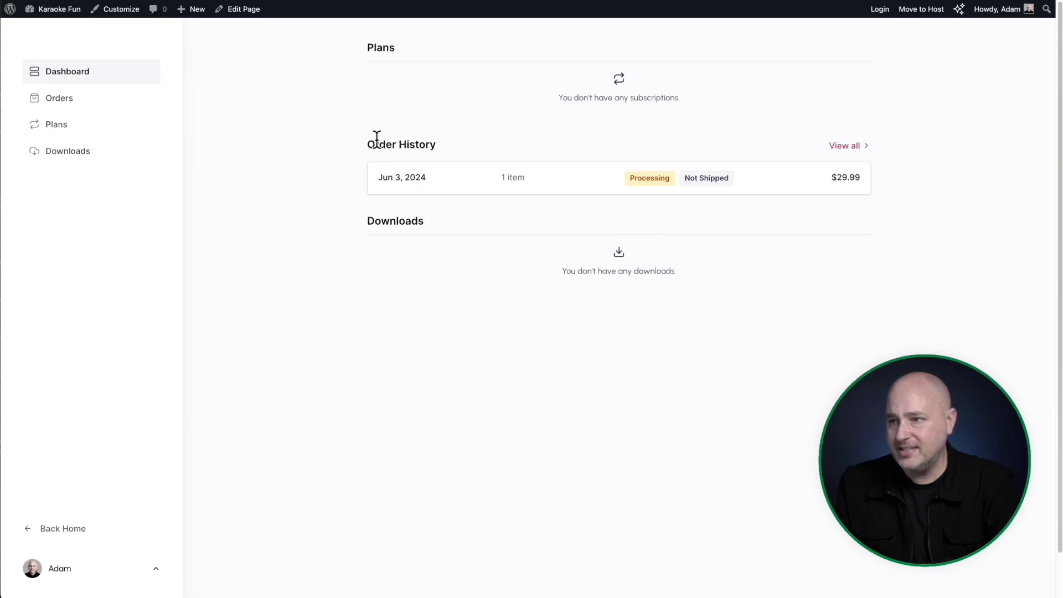
left_click_drag(368, 142, 455, 151)
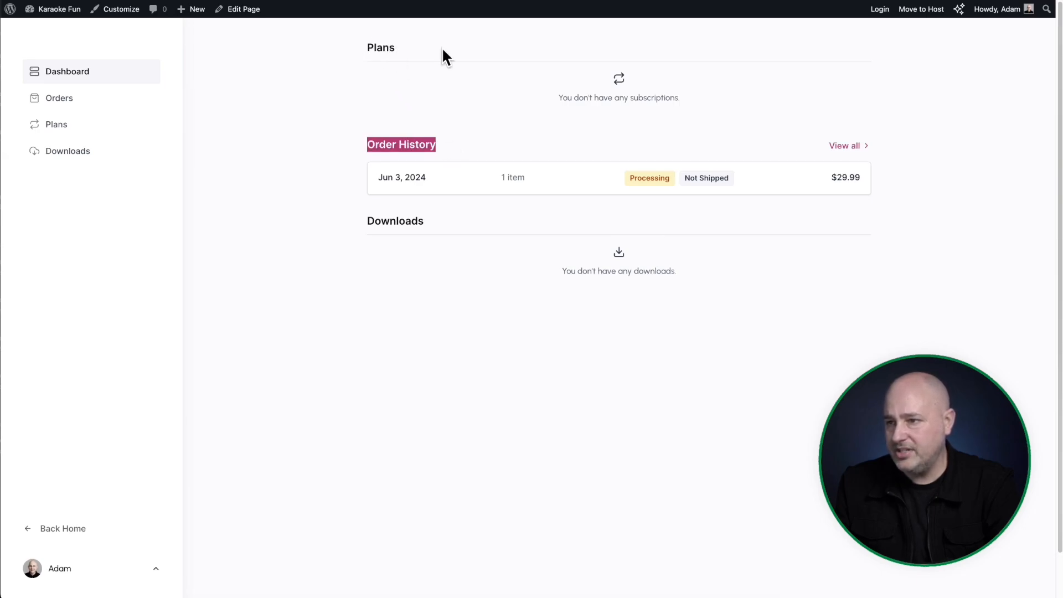
left_click_drag(368, 216, 443, 220)
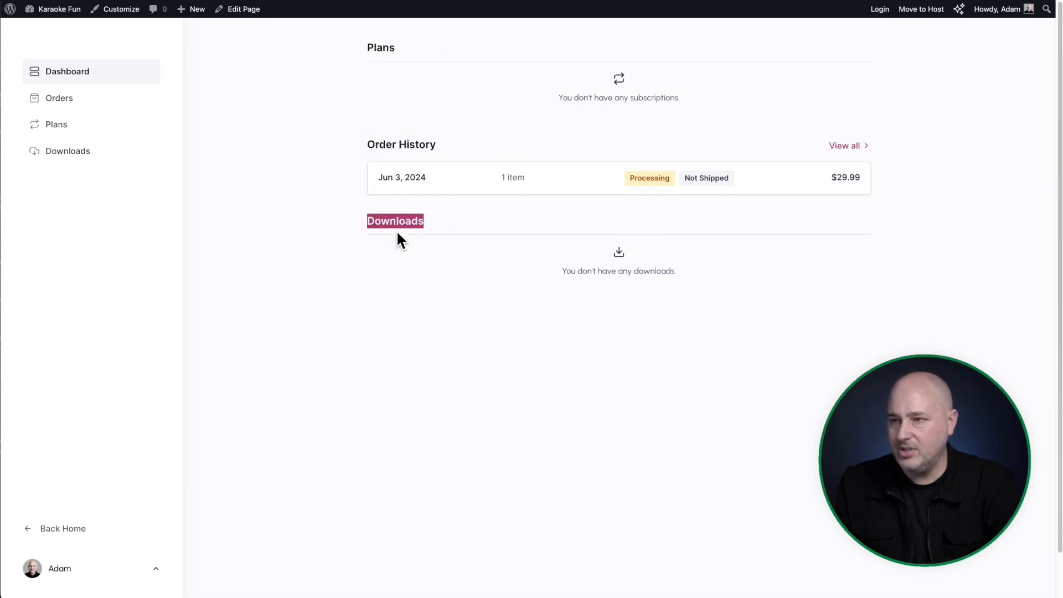
left_click(312, 248)
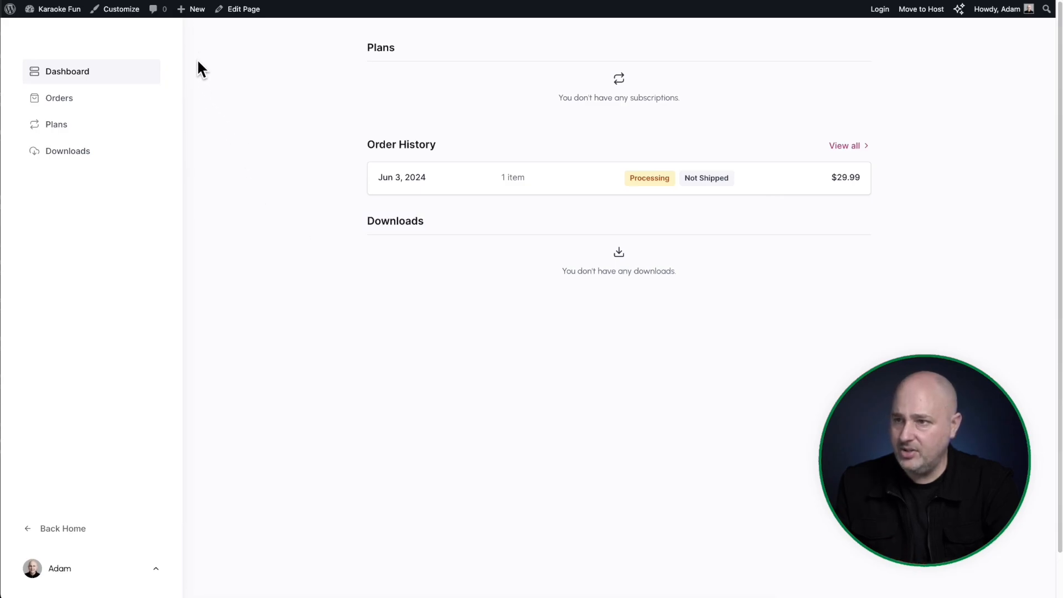
Turn off the Downloads navigation item in the customer dashboard's template options, update the page and view it live.
left_click(243, 9)
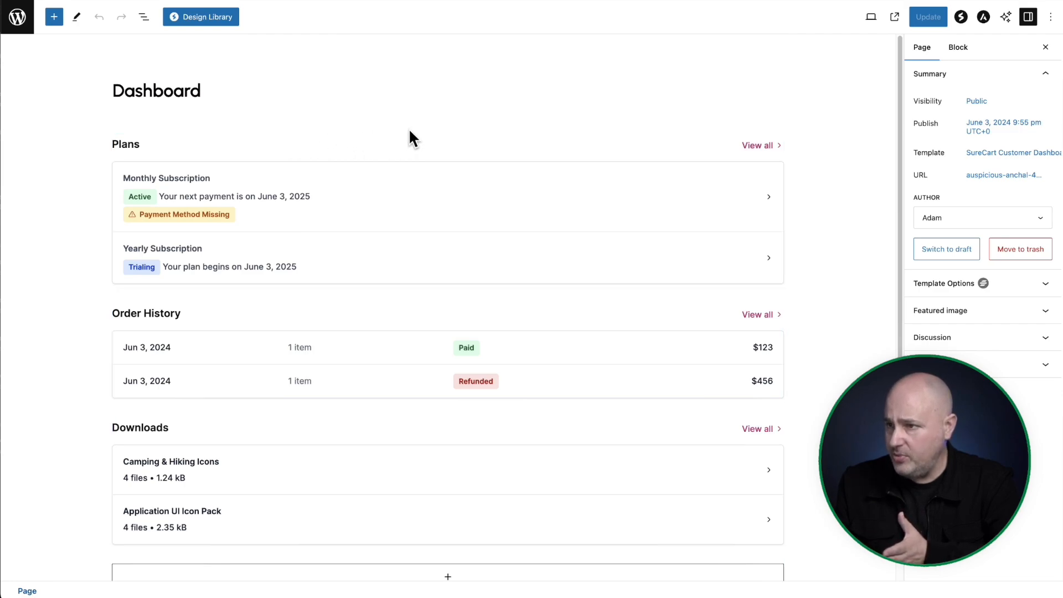
left_click(962, 289)
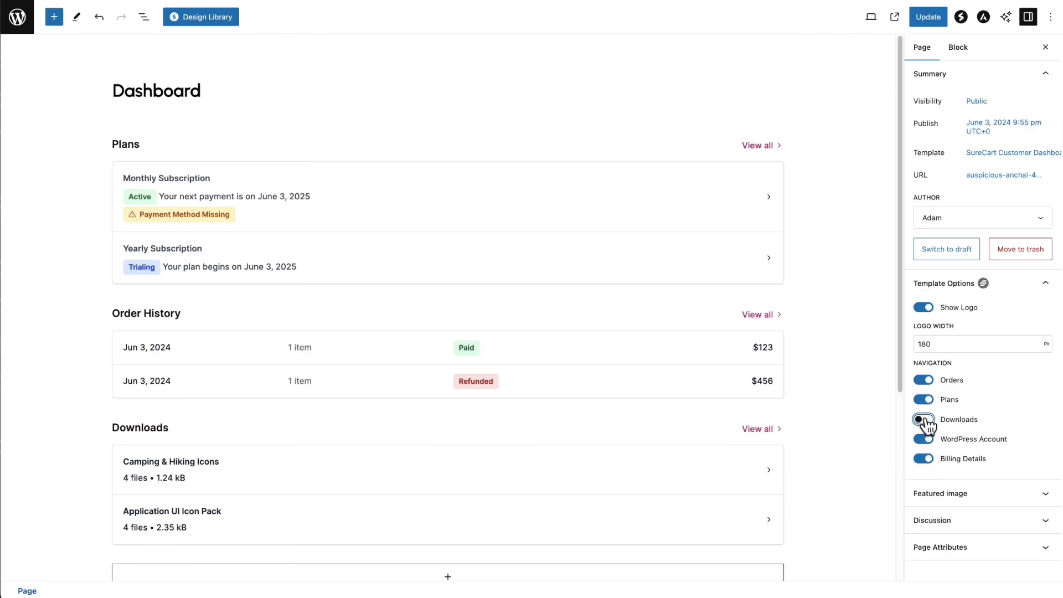
left_click(918, 18)
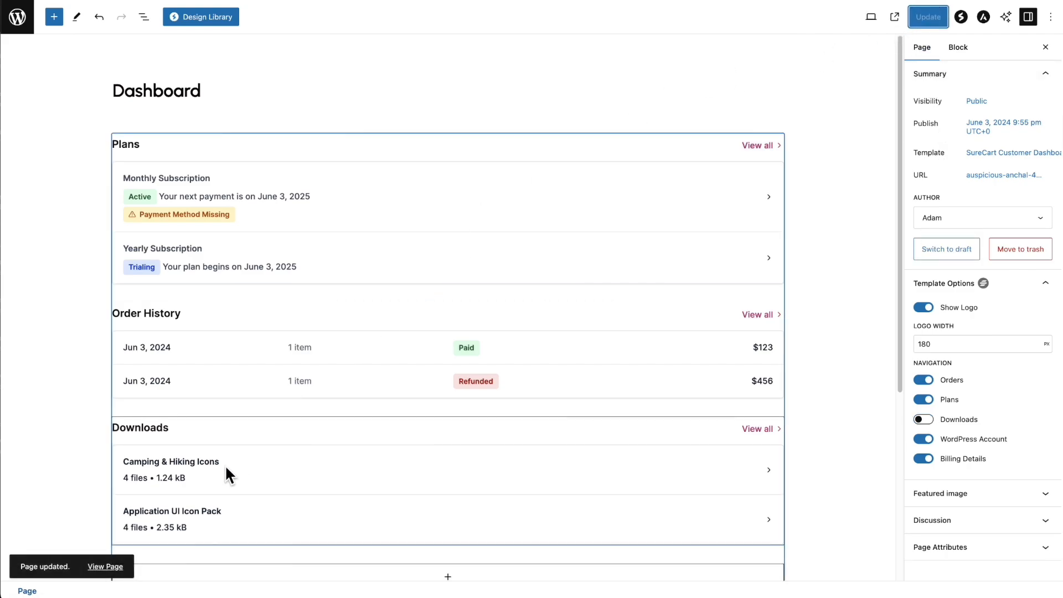
left_click(113, 566)
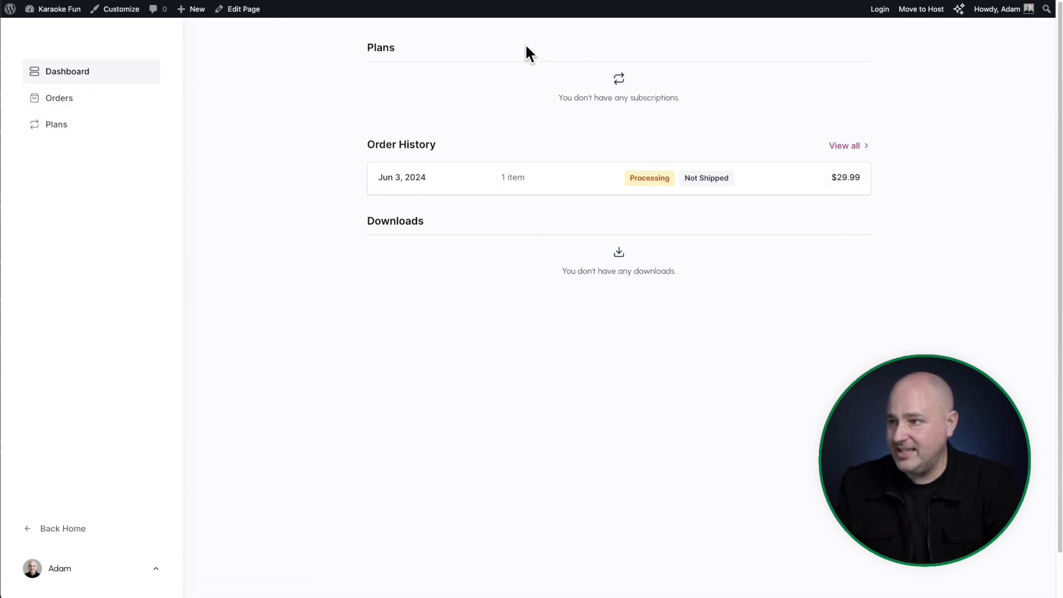
Return to editing the customer dashboard and move the Customer Orders block above Customer Subscriptions.
left_click(240, 9)
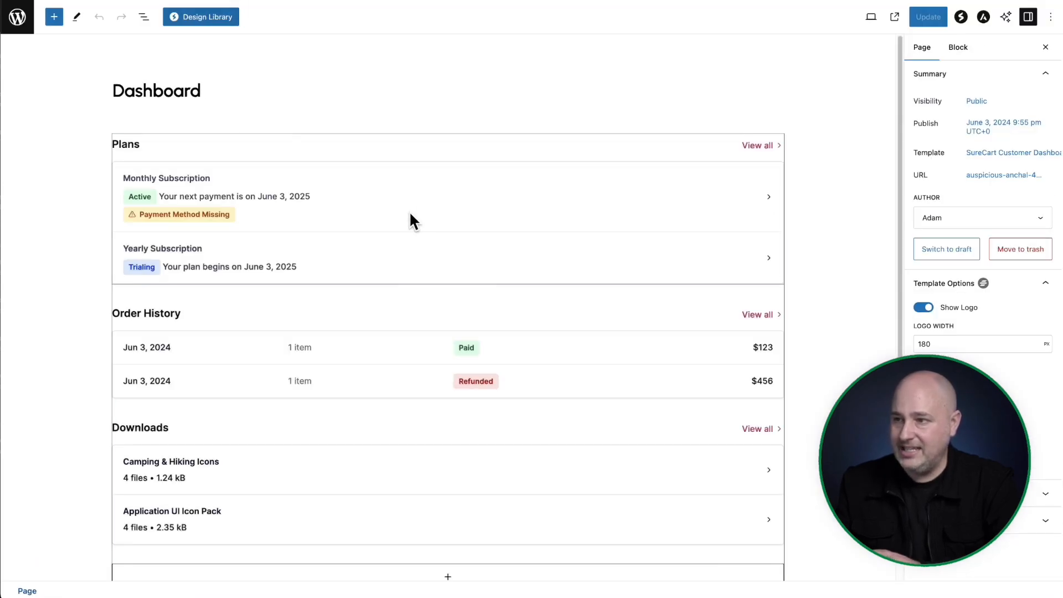
scroll(500, 411, "down", 5)
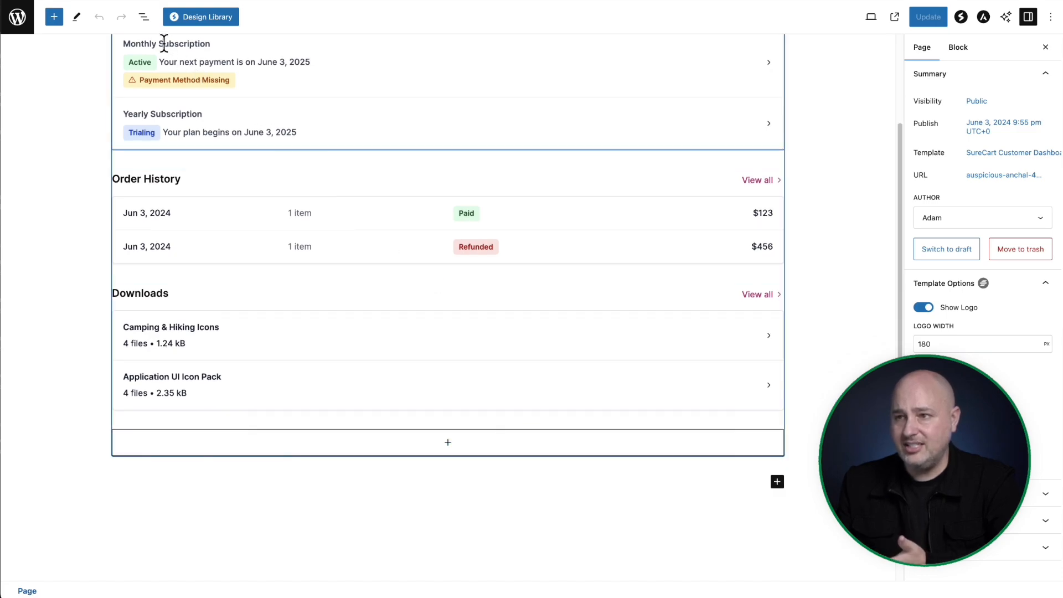
left_click(143, 17)
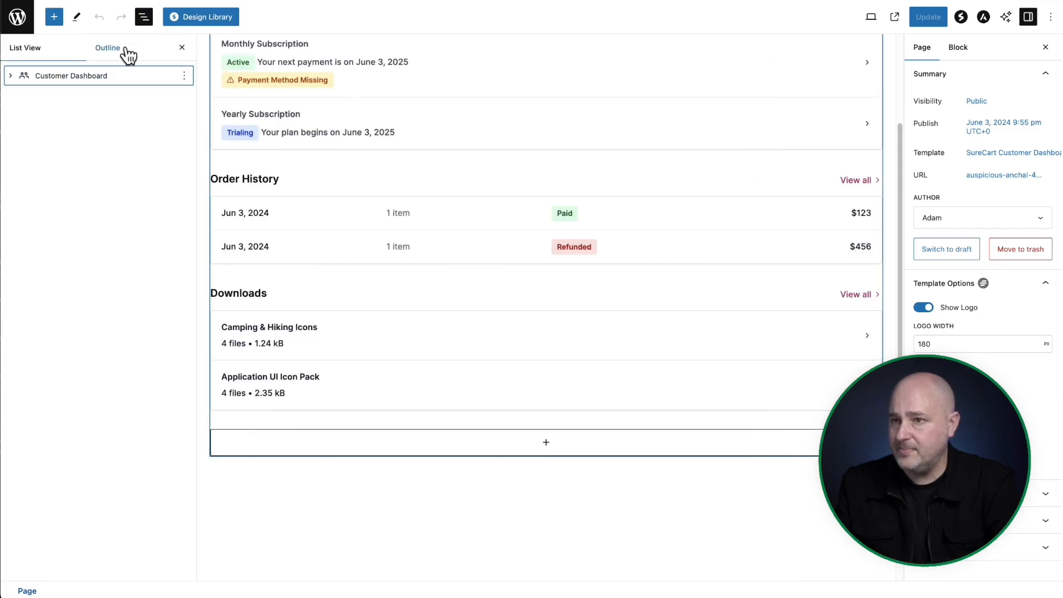
left_click(11, 75)
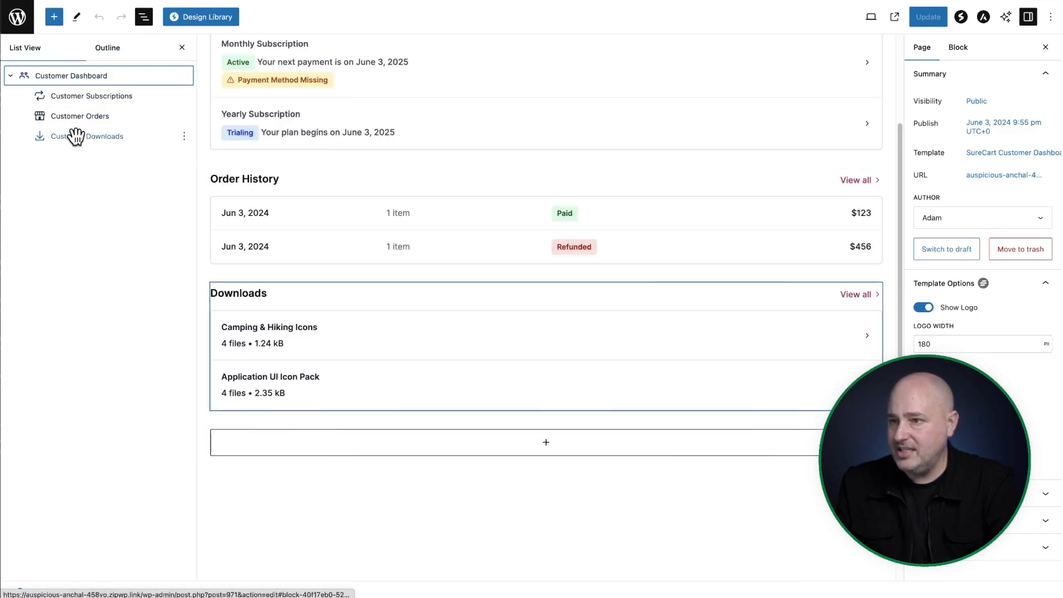
scroll(365, 228, "up", 3)
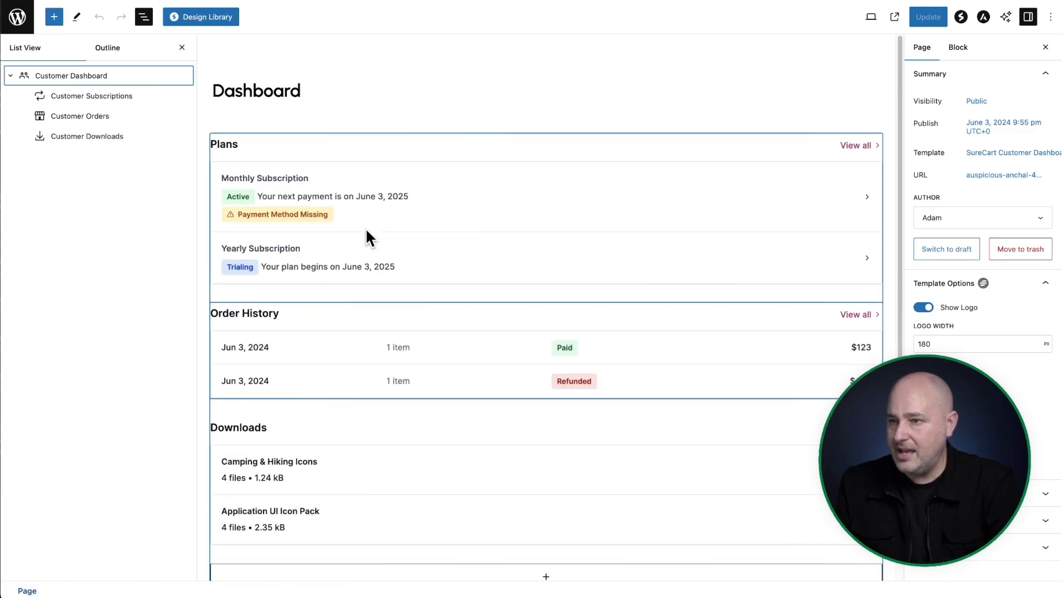
left_click(103, 117)
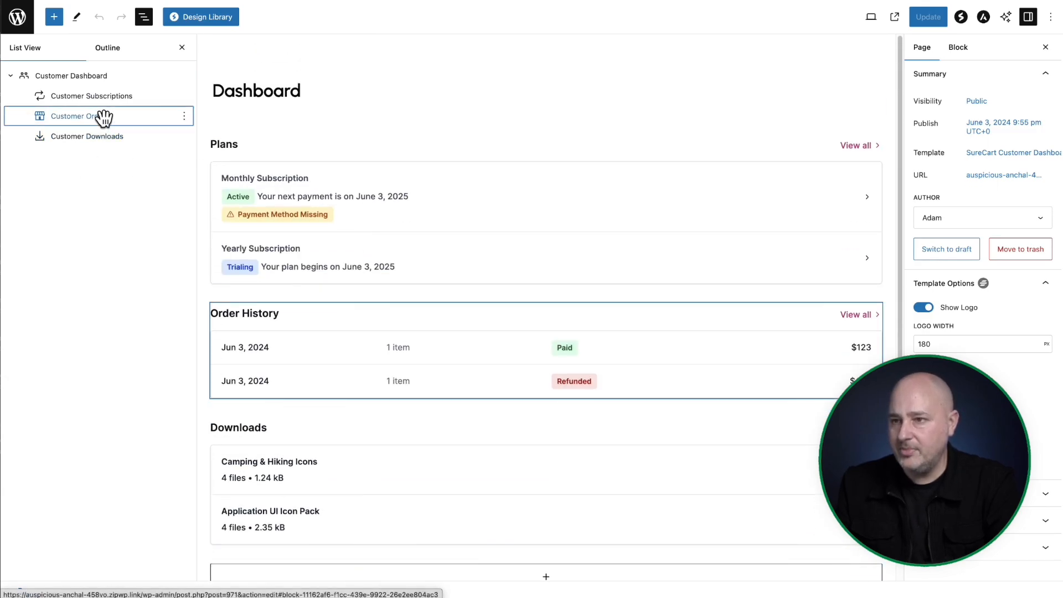
left_click_drag(104, 118, 119, 90)
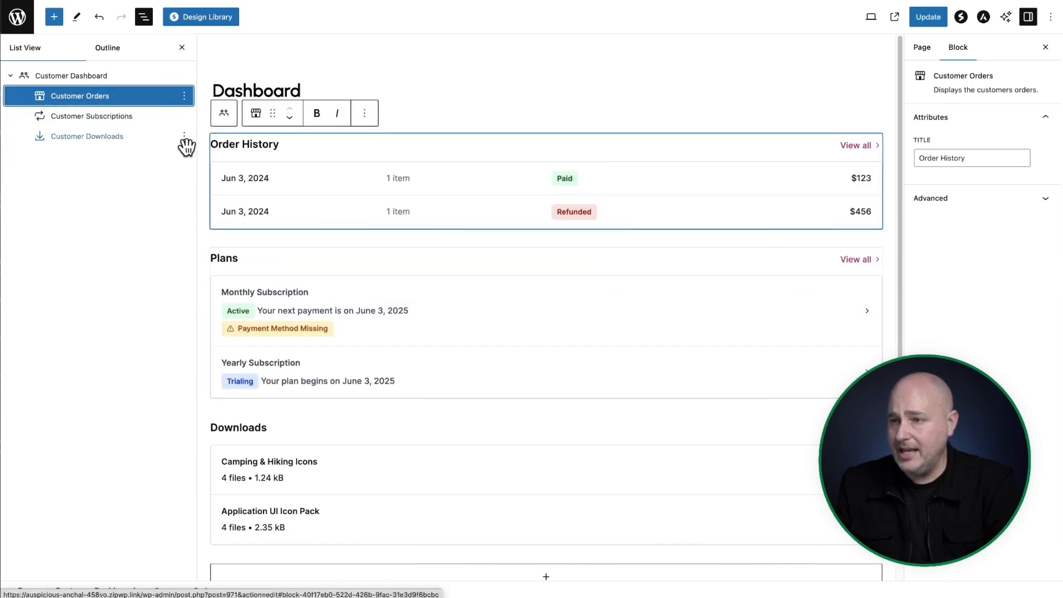
left_click(288, 119)
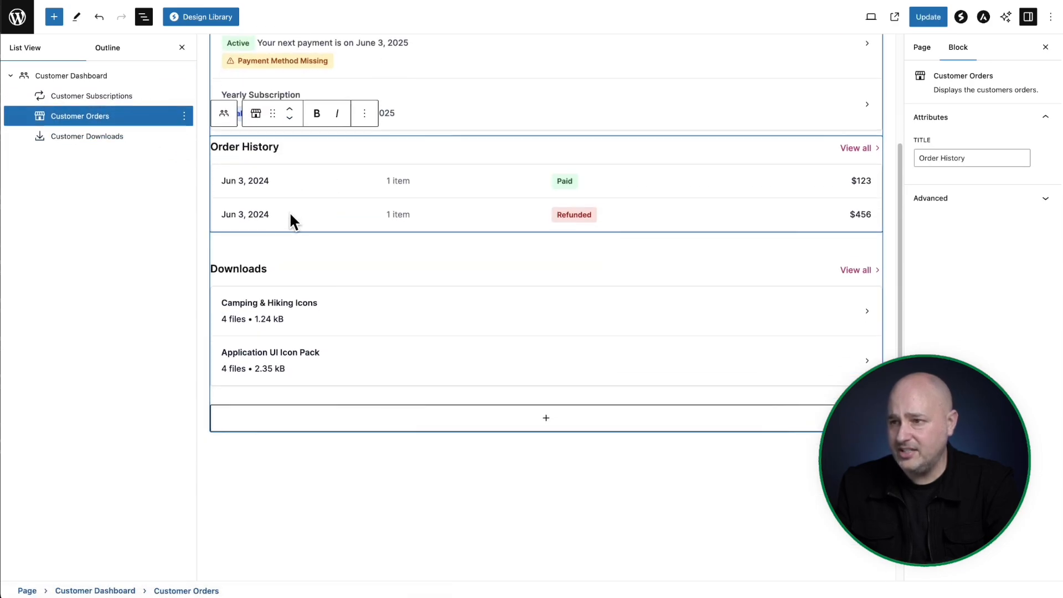
left_click(290, 117)
Delete the Customer Downloads block from the customer dashboard and update the page.
left_click(123, 135)
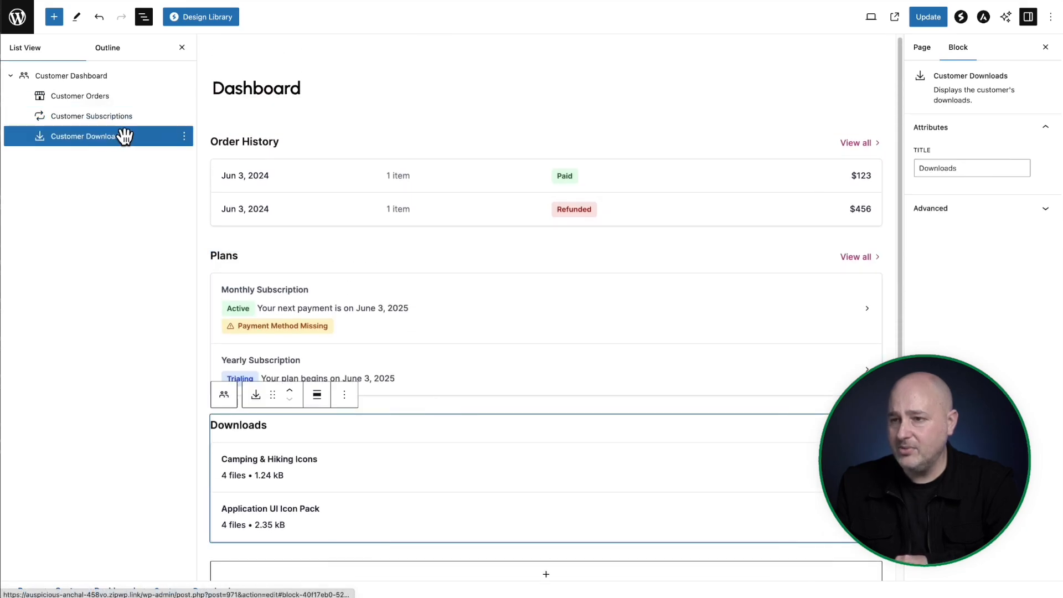
key("Delete")
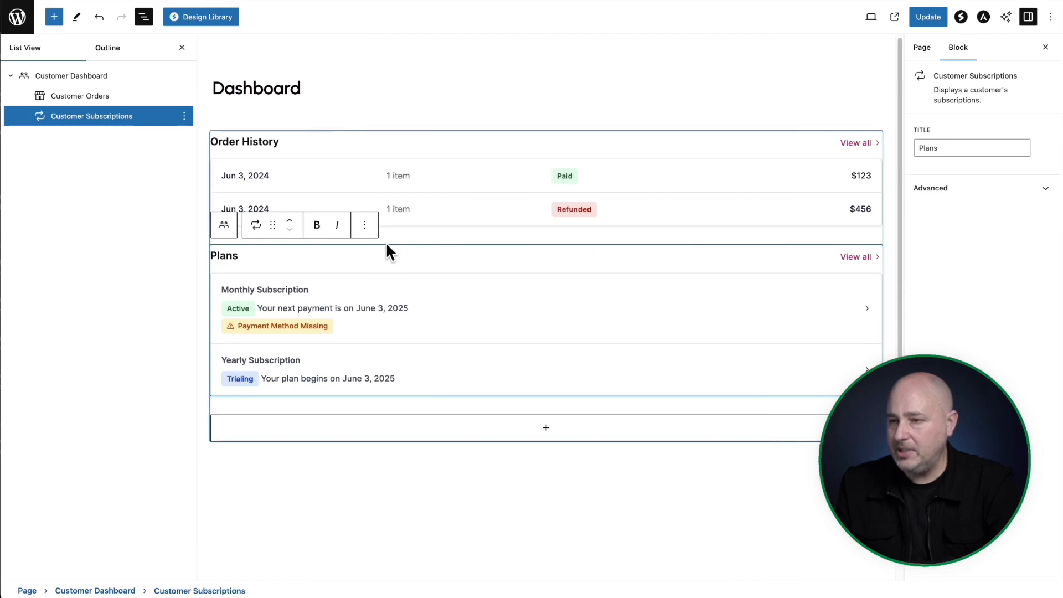
left_click(927, 19)
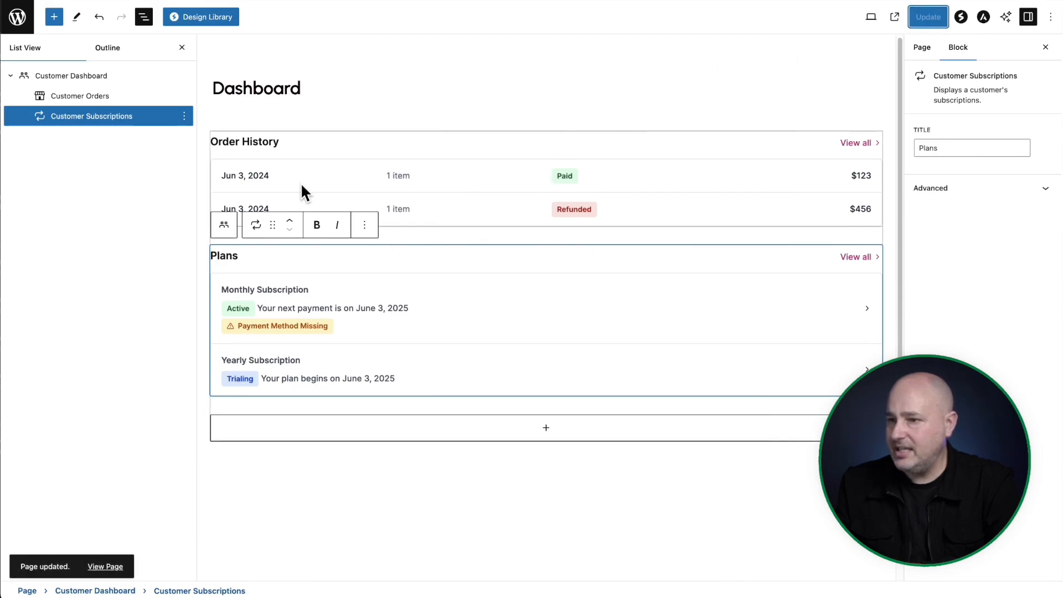
View the updated customer dashboard live and check the order of its Order History and Plans sections.
left_click(103, 566)
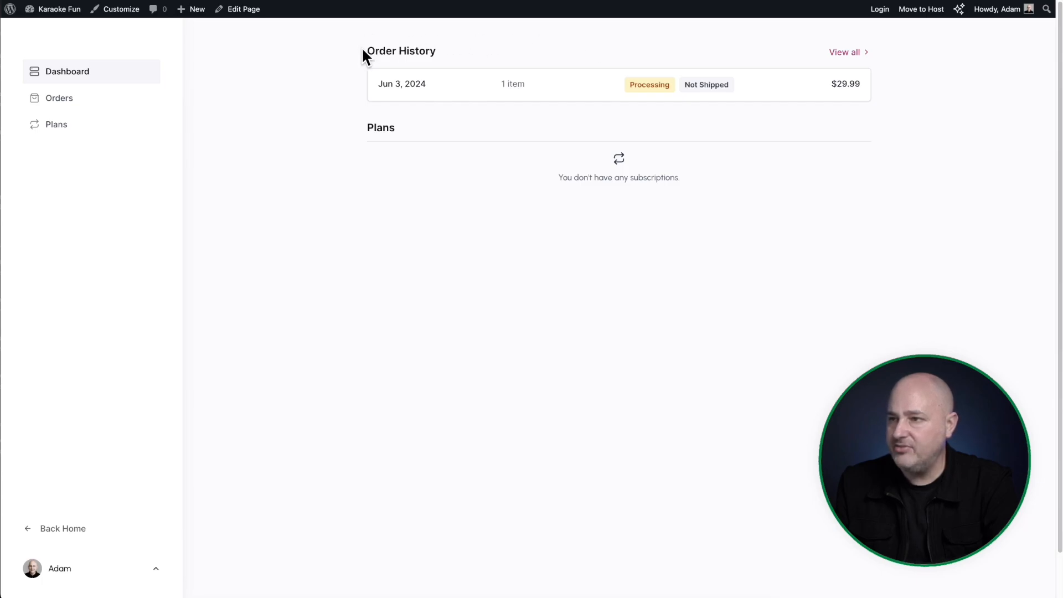
left_click_drag(361, 46, 460, 51)
left_click(296, 60)
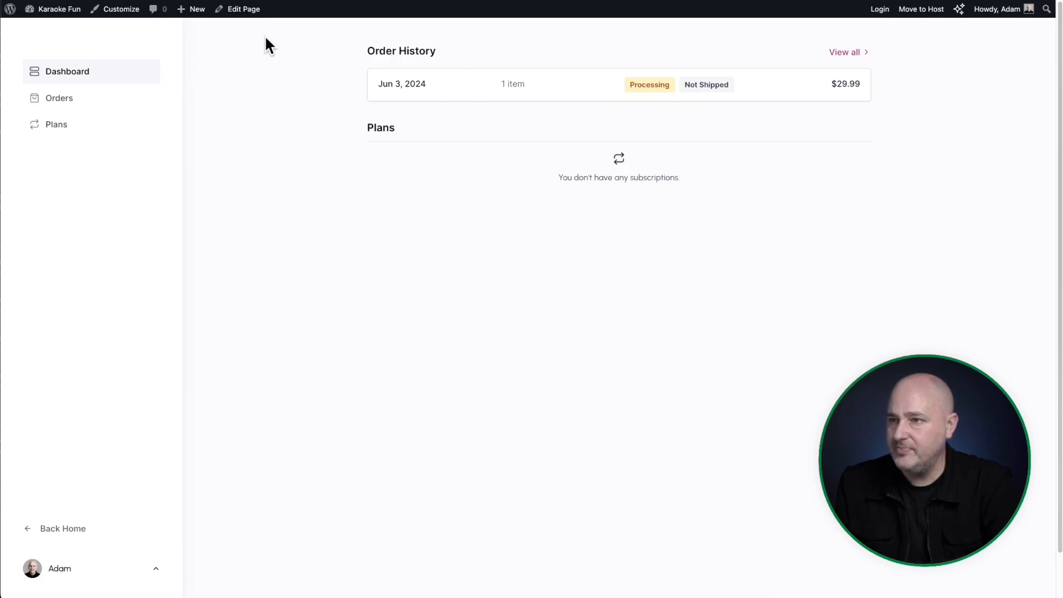
Return to editing the customer dashboard and add a heading reading "Hey Karaoke Fam..." with the sub heading "Thank you for being a customer. We love you.".
left_click(231, 9)
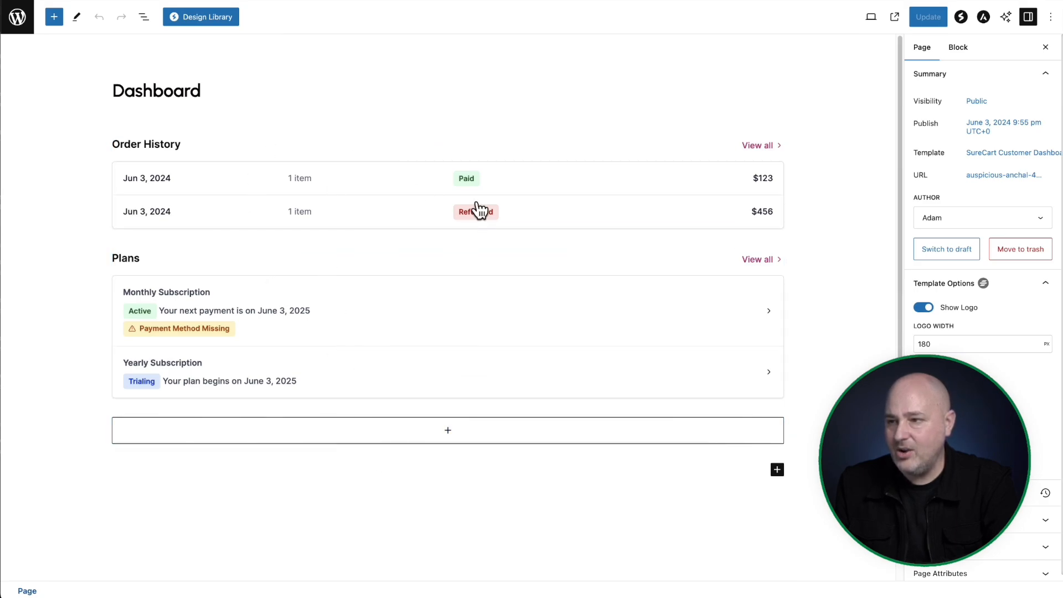
left_click(447, 434)
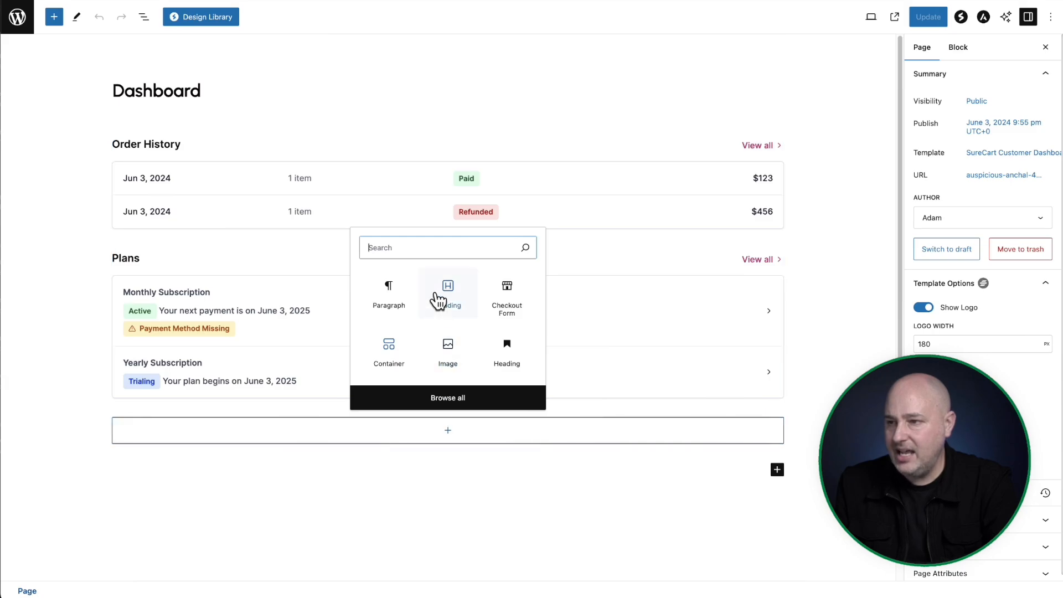
left_click(447, 290)
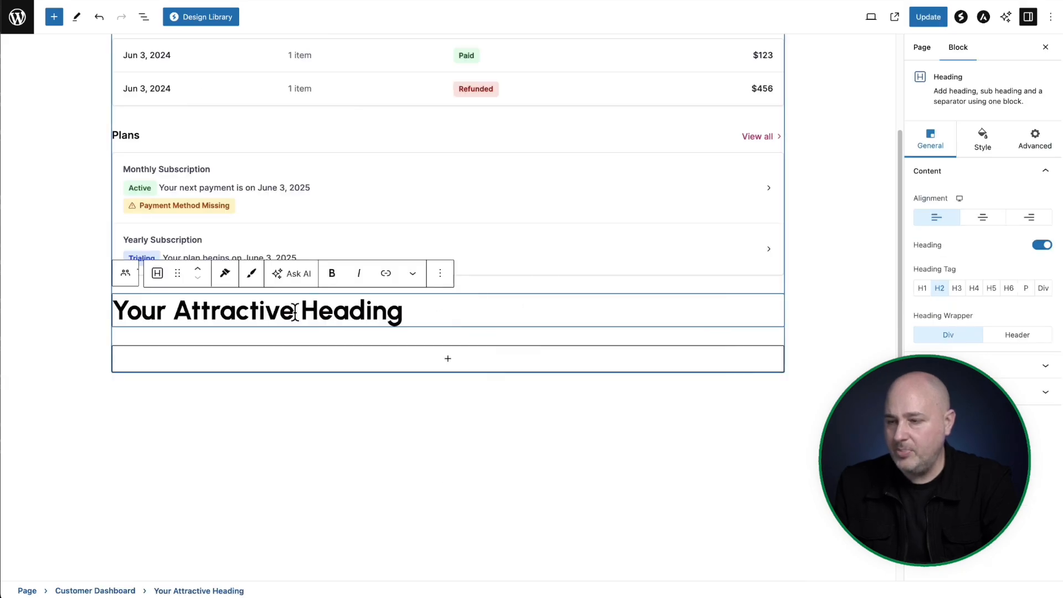
triple_click(295, 313)
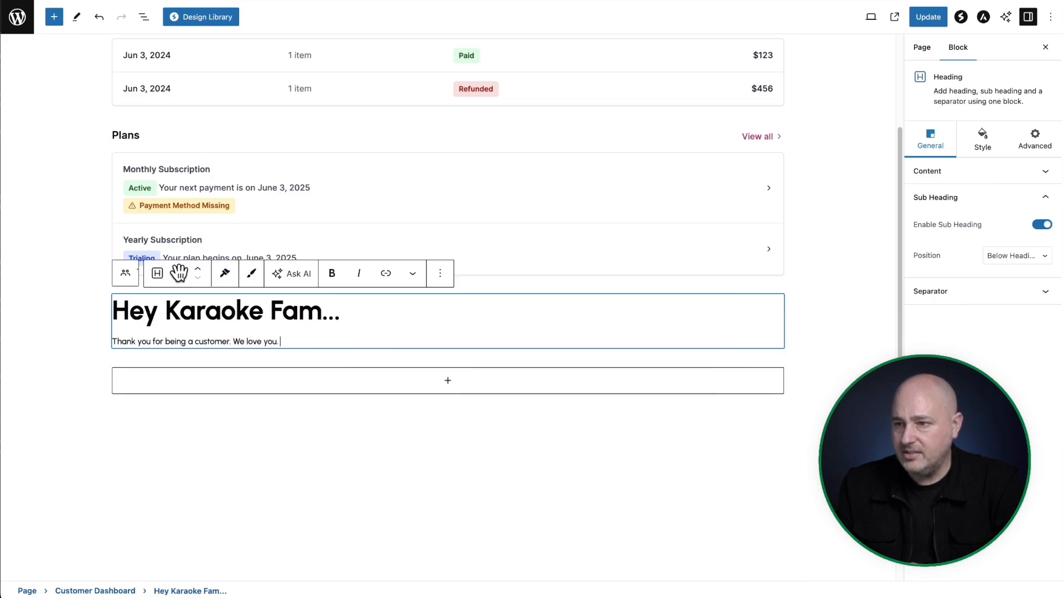
Move the new heading above Customer Orders in the customer dashboard, update the page and view it live.
left_click(144, 17)
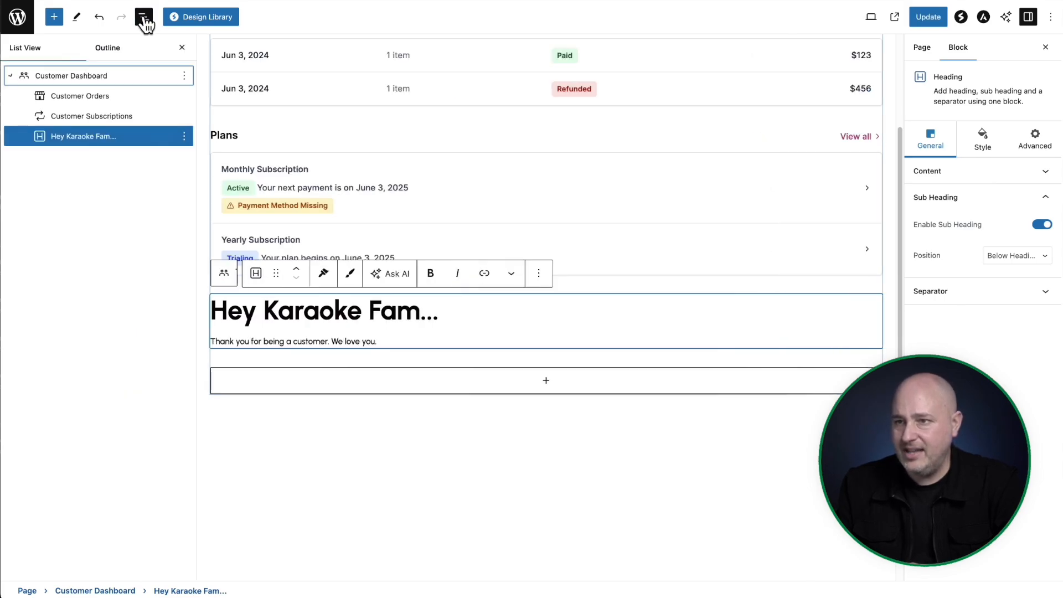
left_click_drag(71, 135, 78, 95)
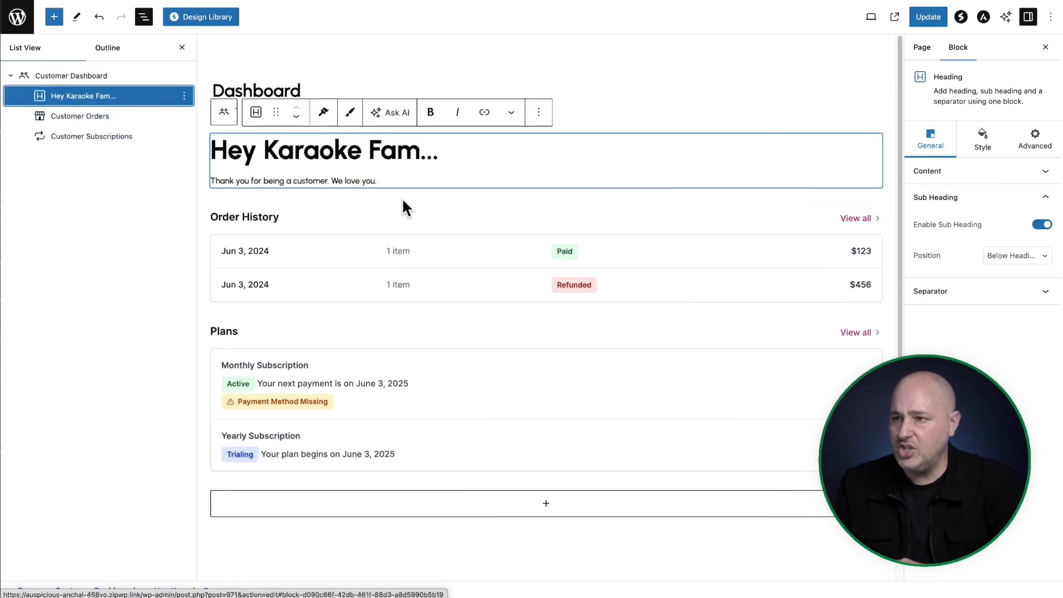
mouse_move(367, 189)
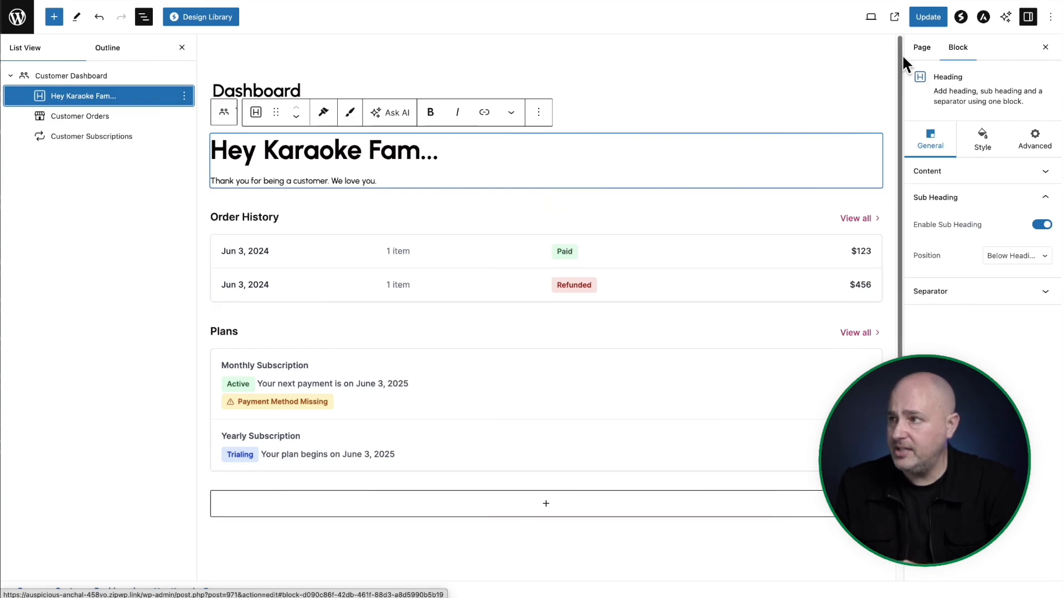
left_click(936, 22)
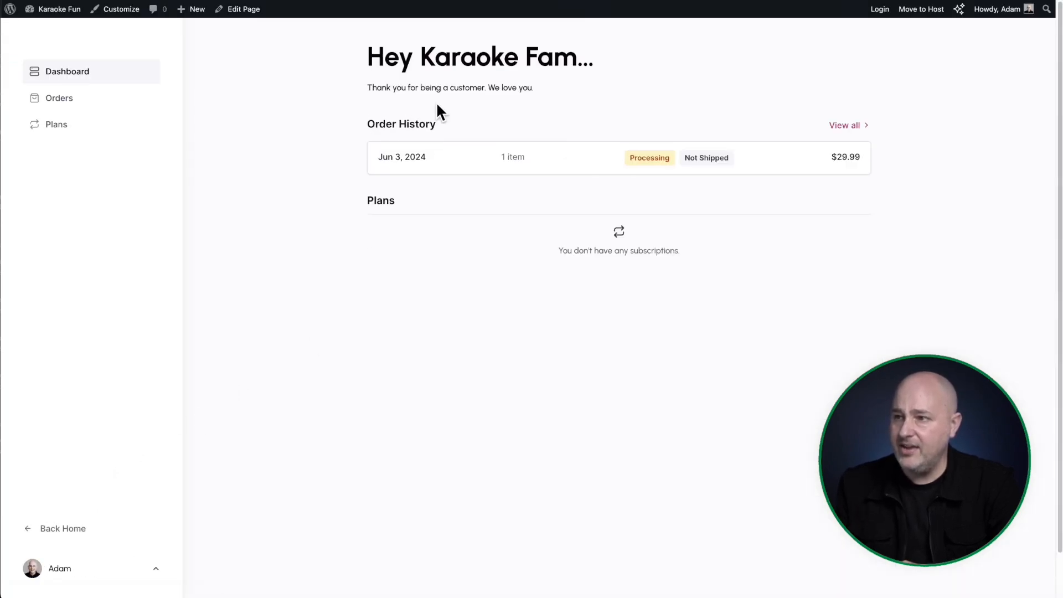
Check the greeting heading and its sub heading on the live customer dashboard.
left_click_drag(353, 60, 659, 50)
left_click(569, 71)
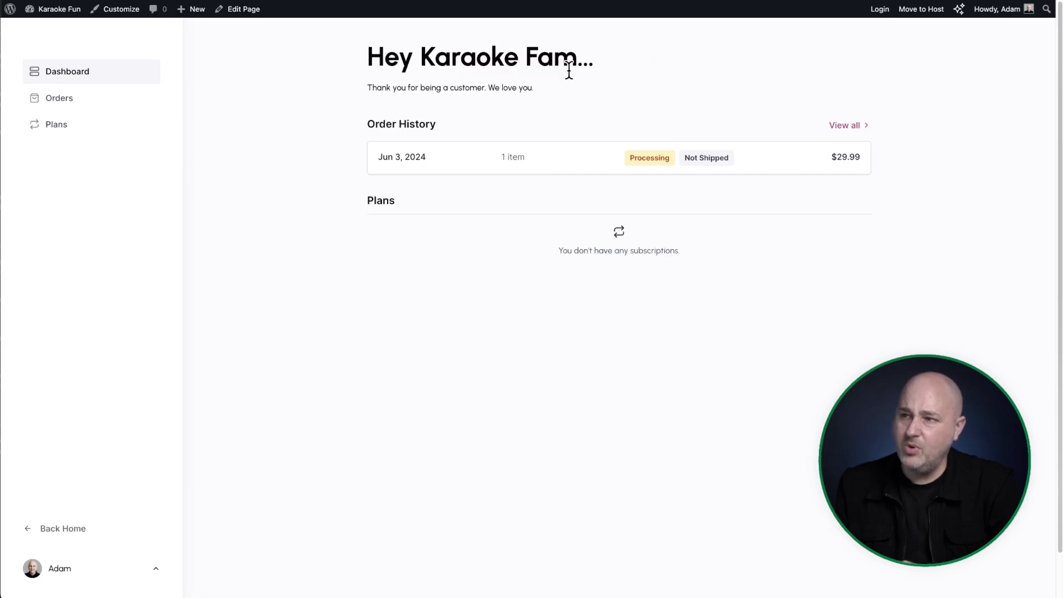
left_click_drag(550, 88, 344, 95)
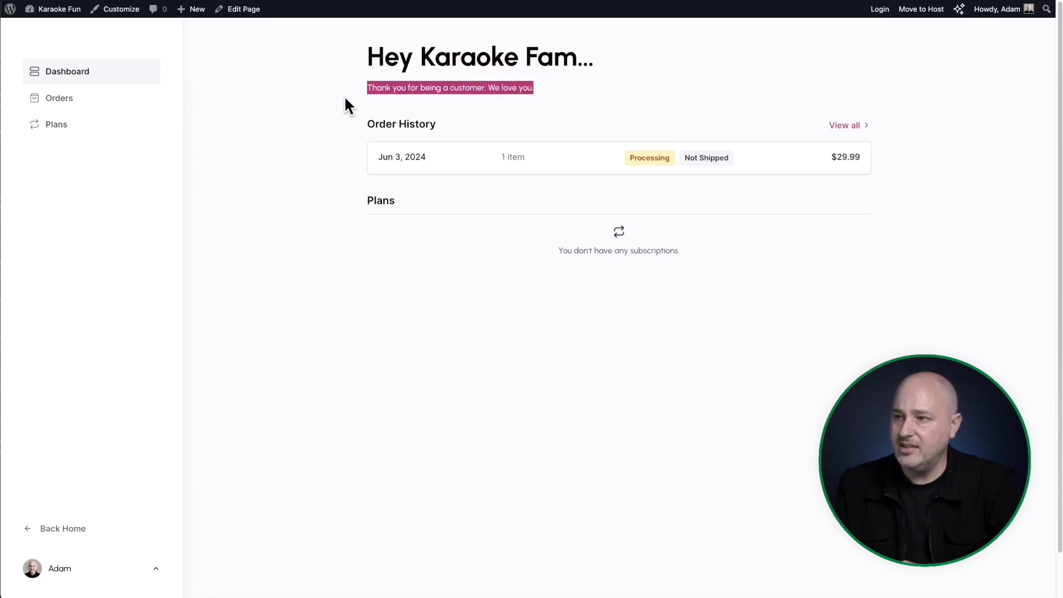
left_click(344, 95)
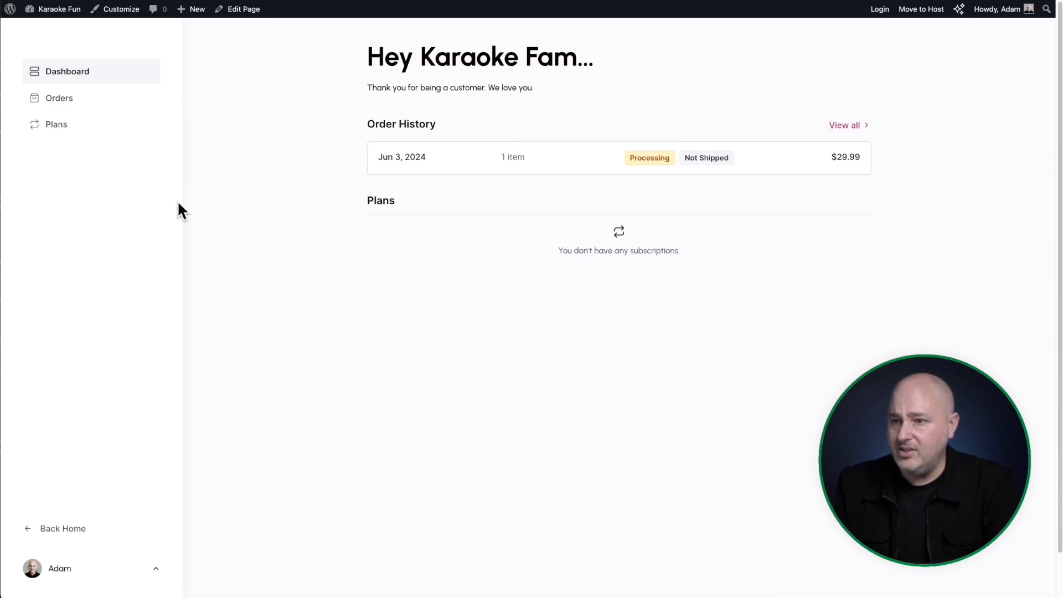
Open the site's home page and review its sections down to the Latest Works section.
mouse_move(69, 10)
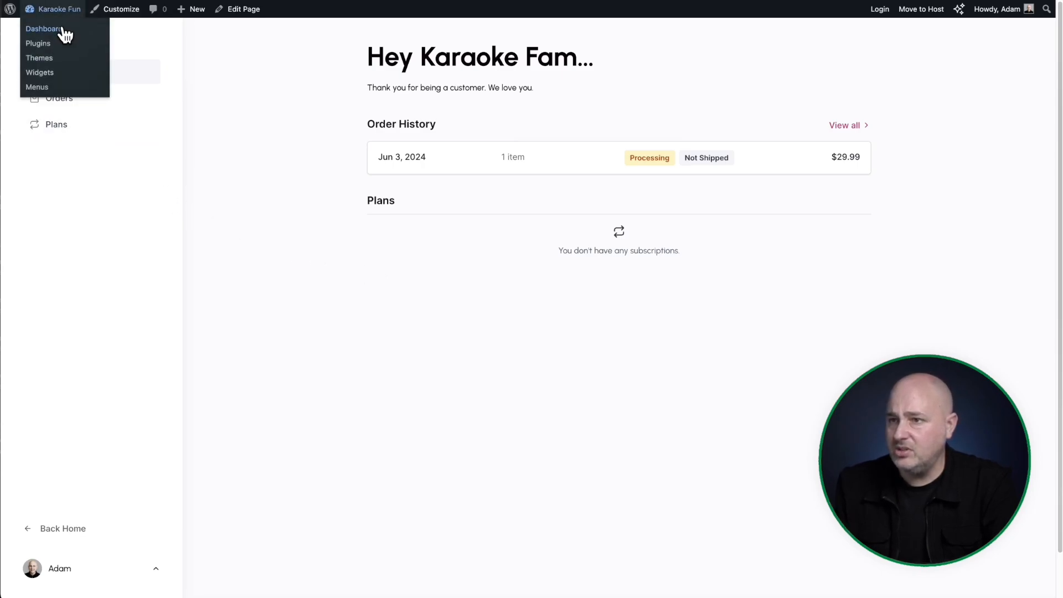
left_click(65, 35)
left_click(50, 35)
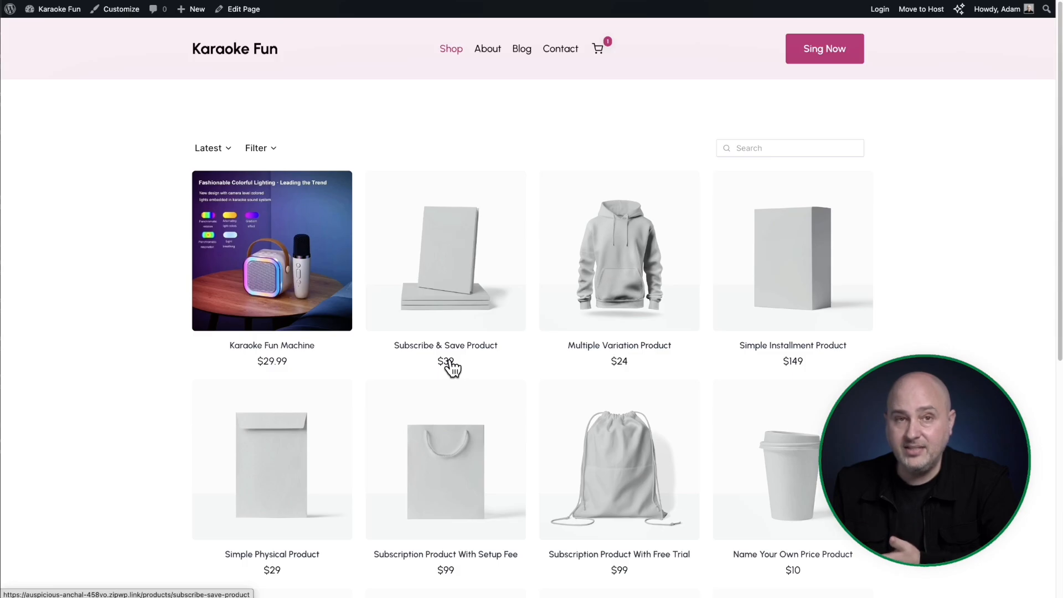
left_click(274, 62)
scroll(338, 204, "down", 2)
scroll(340, 210, "down", 6)
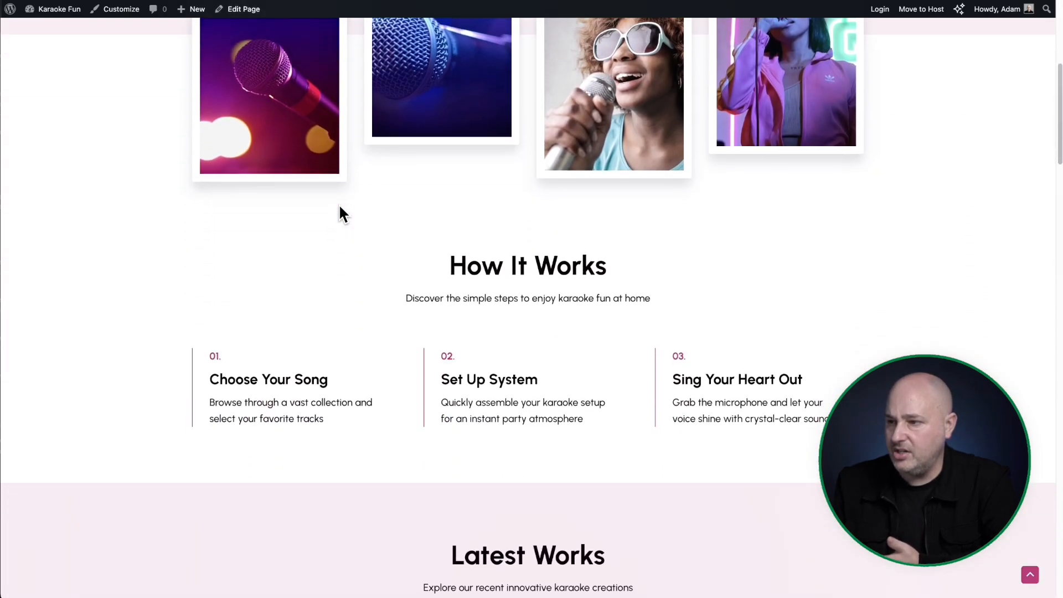
scroll(416, 333, "down", 5)
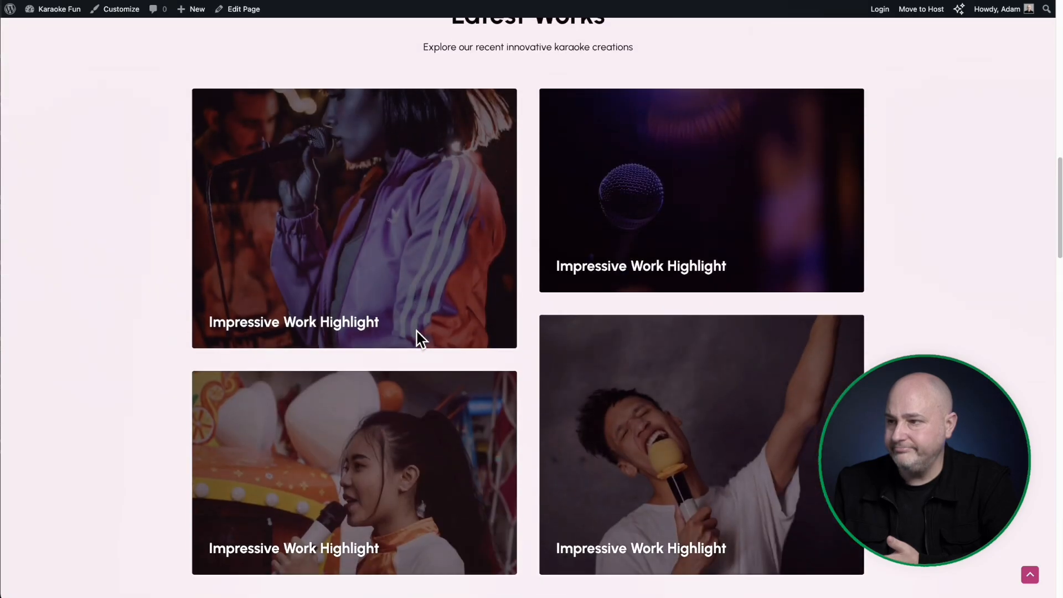
scroll(485, 453, "down", 4)
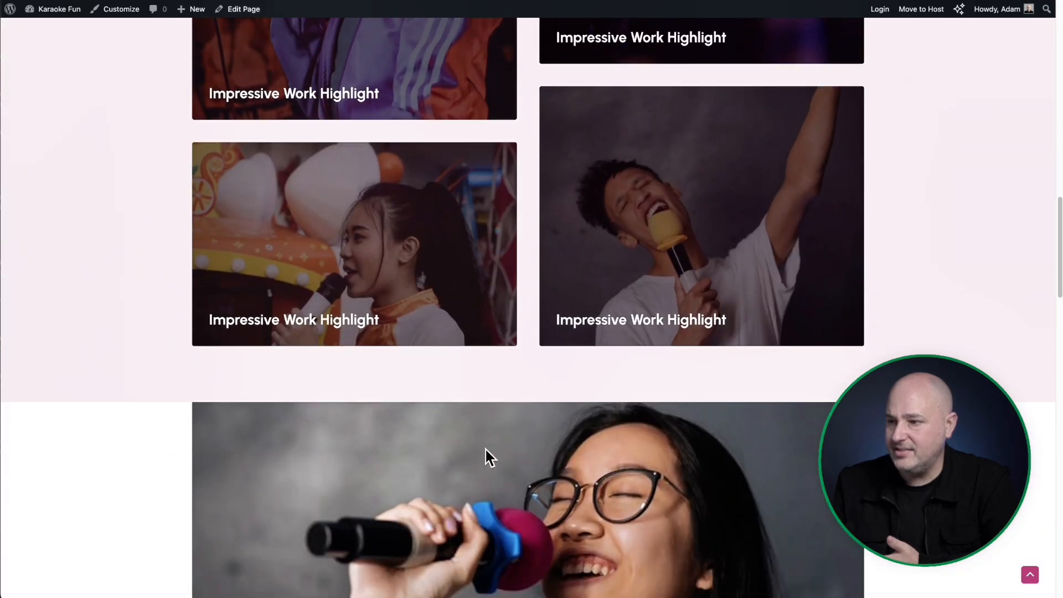
scroll(487, 456, "up", 5)
left_click_drag(435, 83, 606, 81)
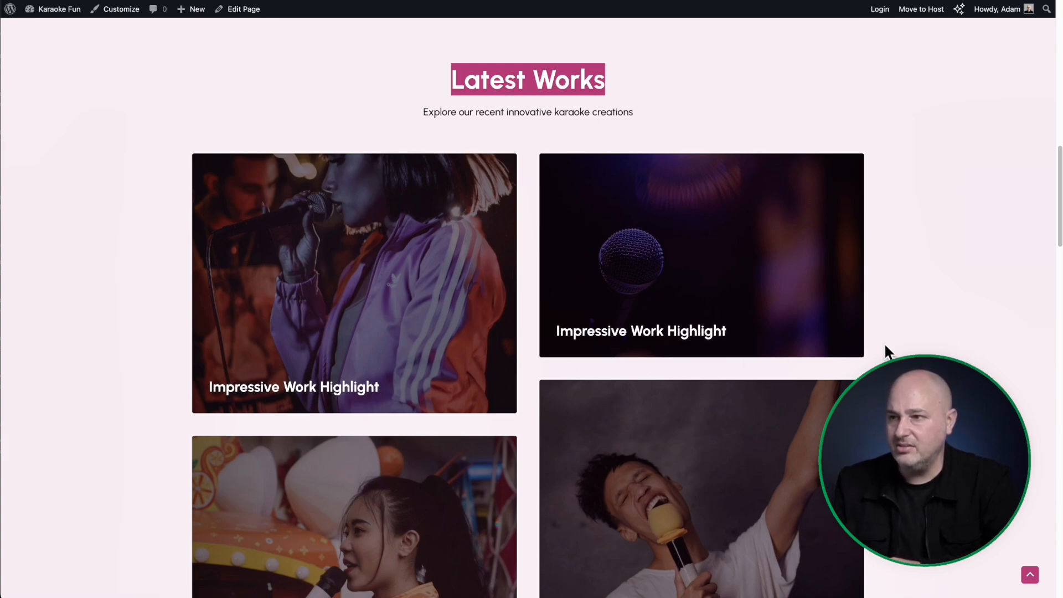
Open the home page for editing and delete the container holding the four Impressive Work Highlight images under Latest Works.
left_click(243, 10)
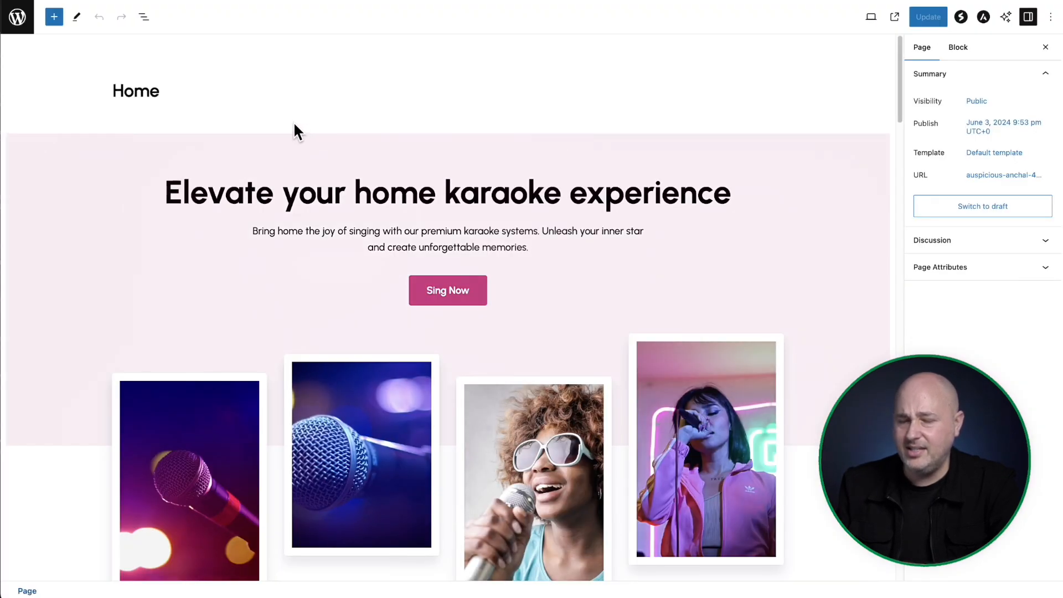
scroll(349, 176, "down", 10)
scroll(347, 175, "down", 4)
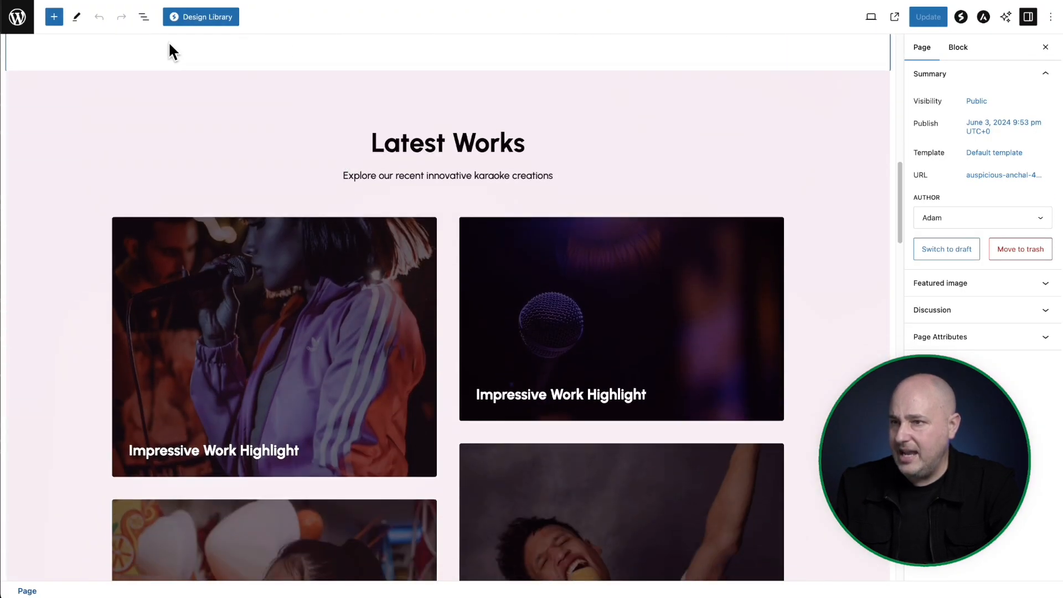
left_click(144, 17)
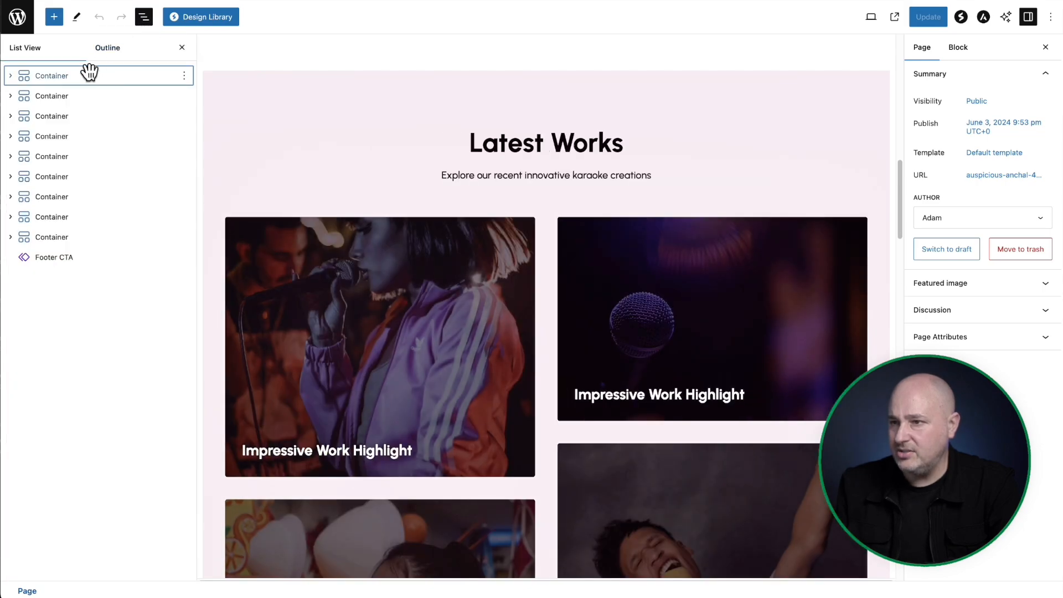
left_click(338, 193)
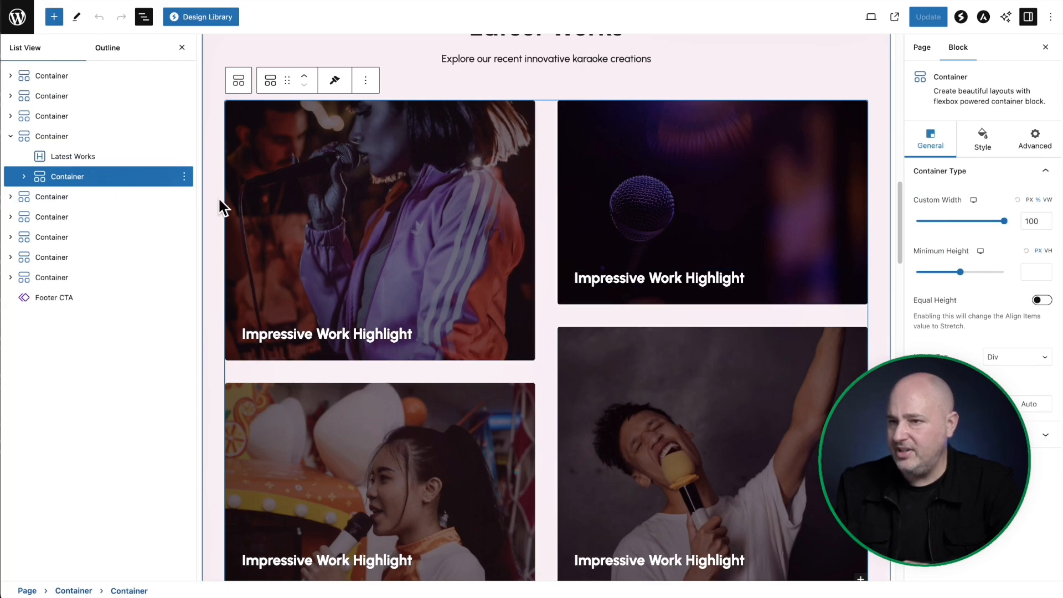
scroll(494, 220, "down", 1)
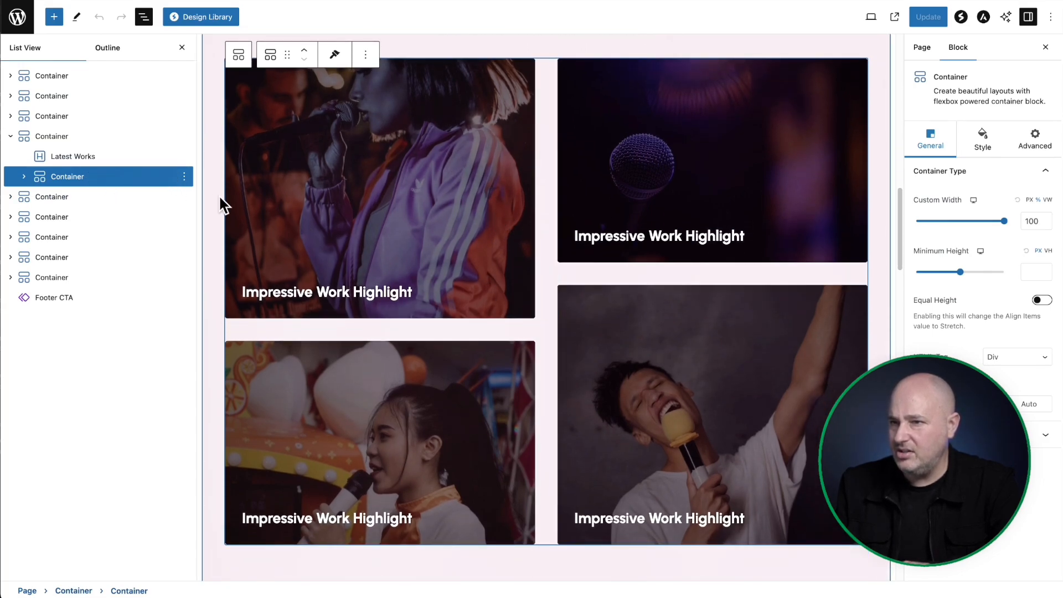
Change the Latest Works heading text to "Top Sellers".
left_click(83, 156)
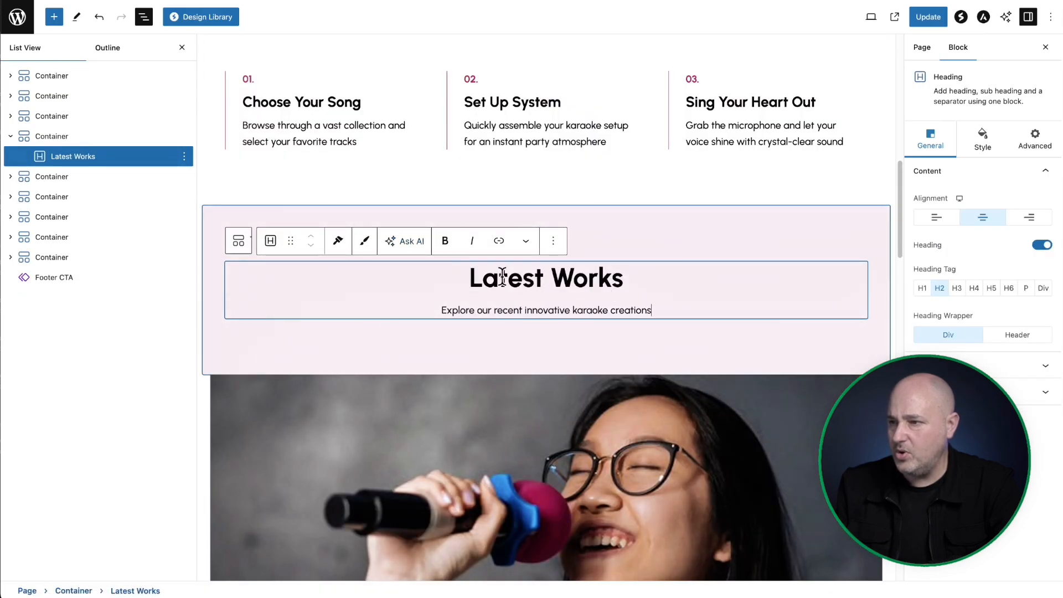
double_click(586, 282)
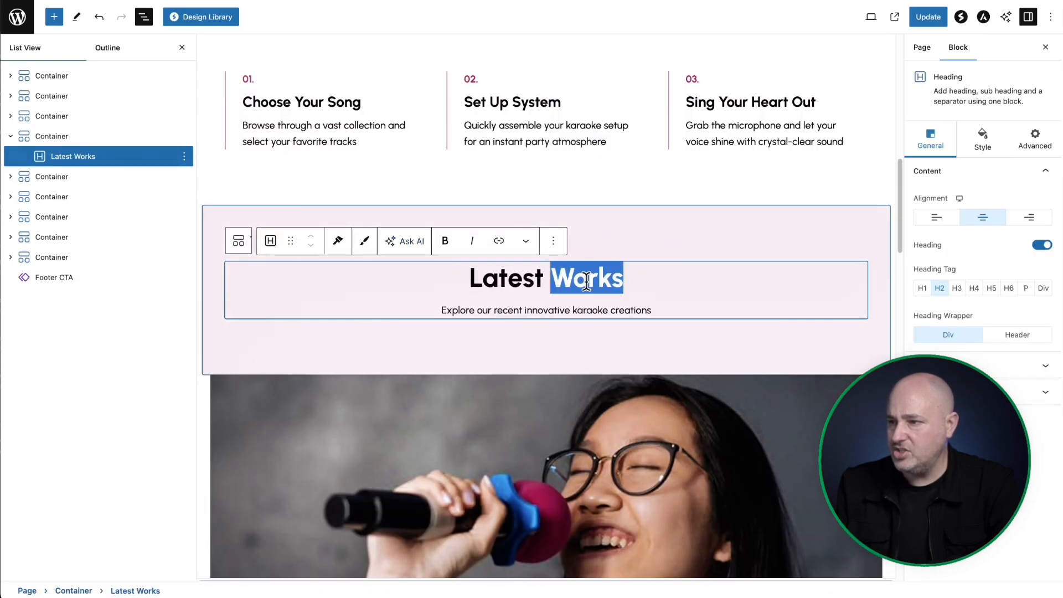
triple_click(587, 282)
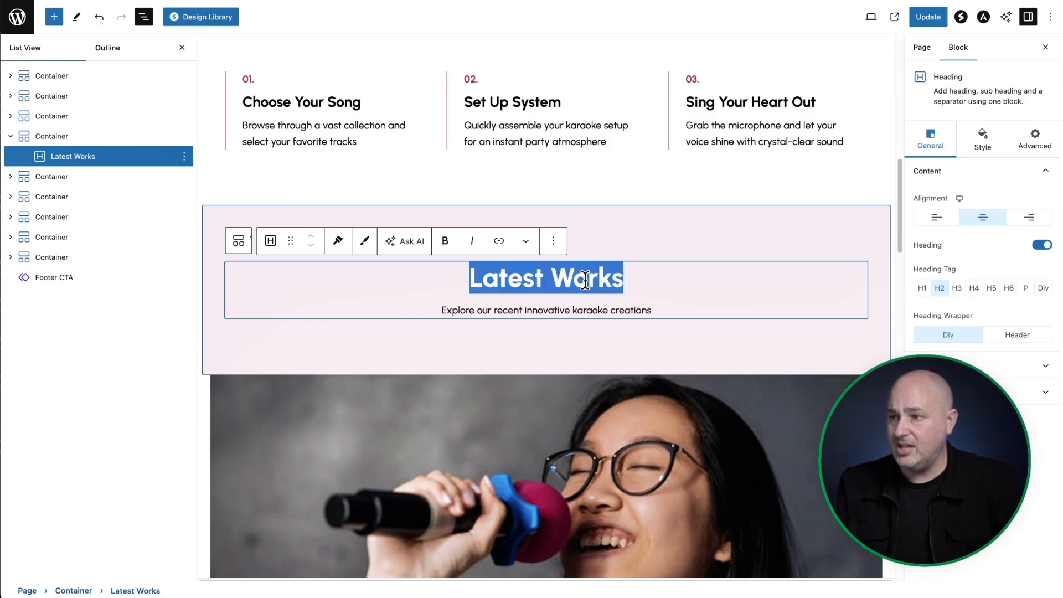
type("Top Sellers")
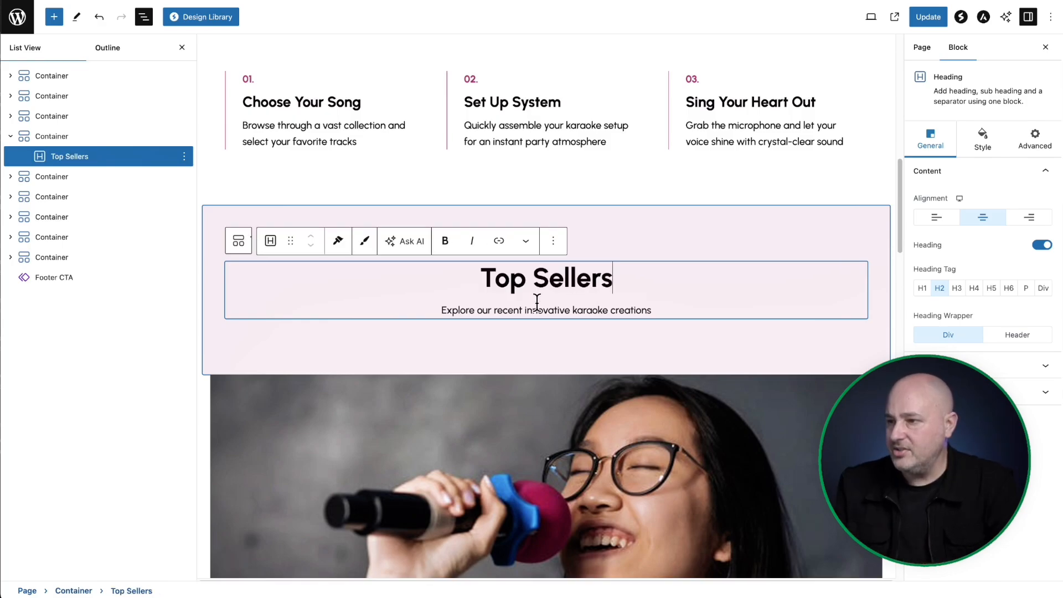
Insert a SureCart Product List block below the heading inside the Top Sellers container.
left_click(487, 335)
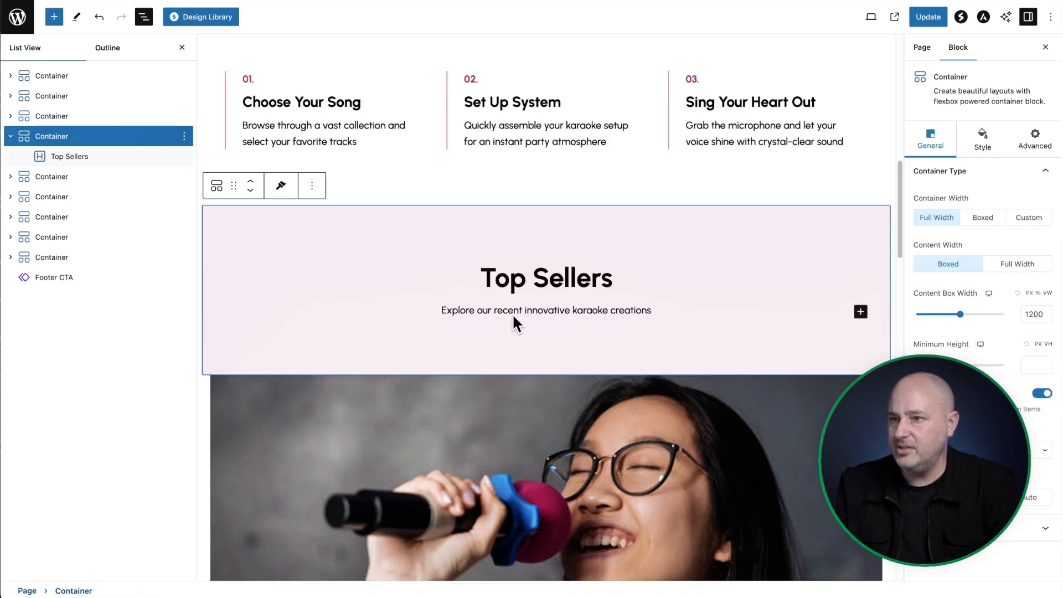
left_click(55, 17)
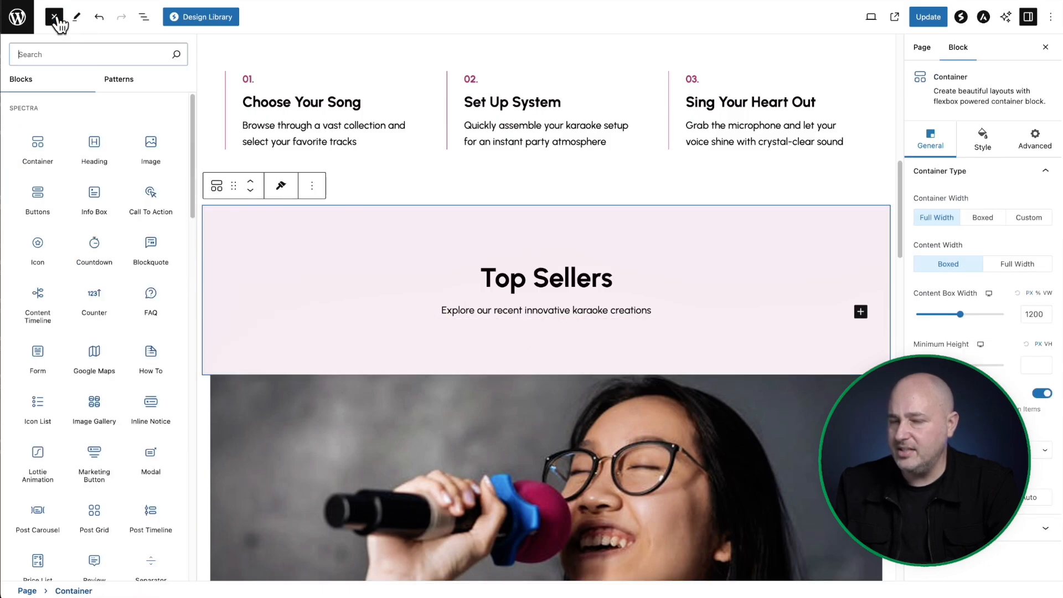
scroll(100, 249, "down", 10)
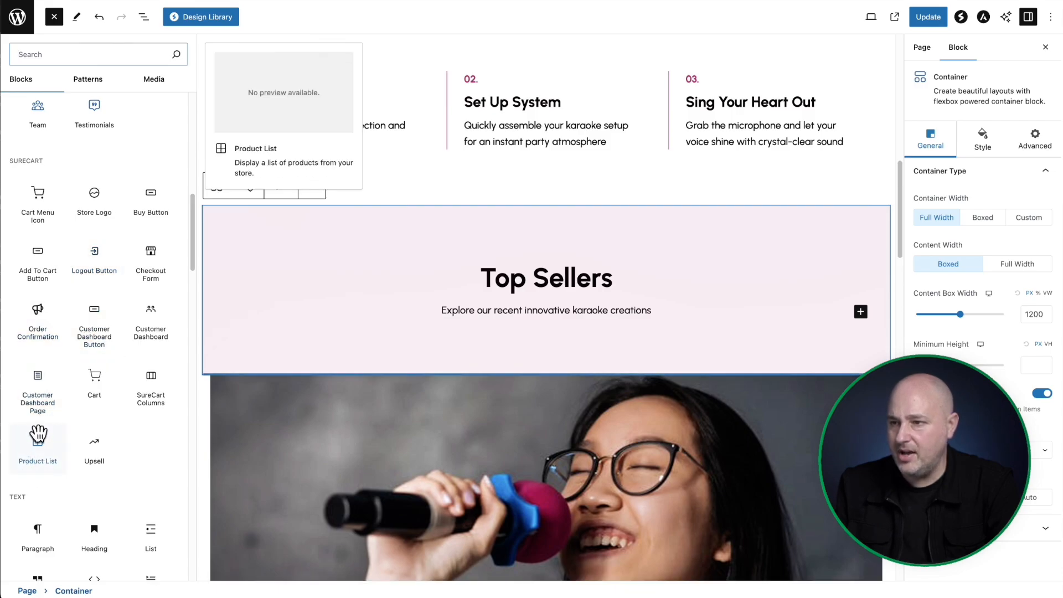
left_click_drag(37, 434, 520, 314)
Review the inserted product list and set its products per page to 4.
scroll(521, 313, "down", 5)
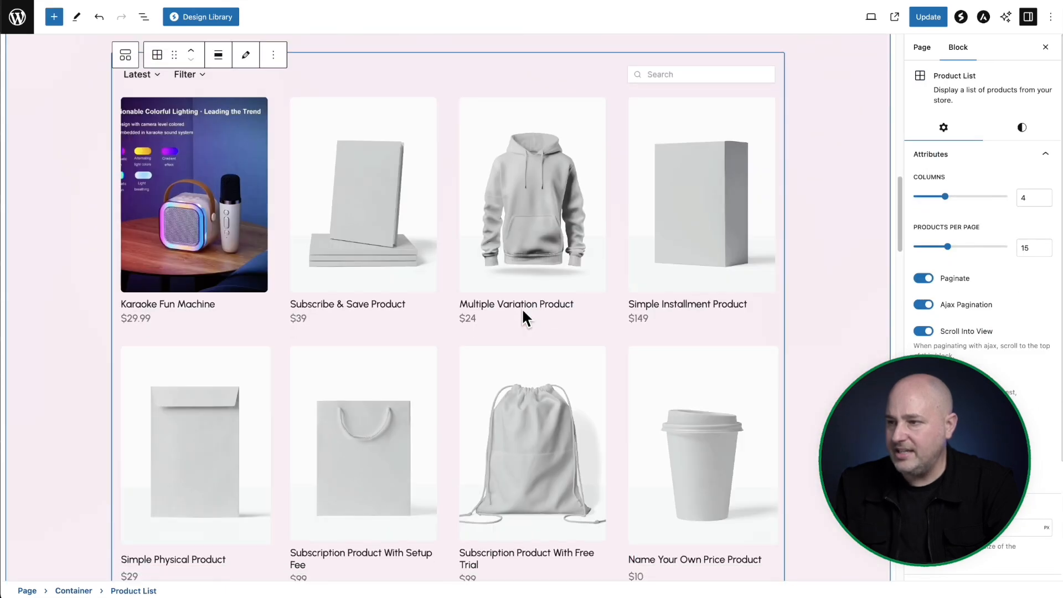
scroll(523, 311, "down", 8)
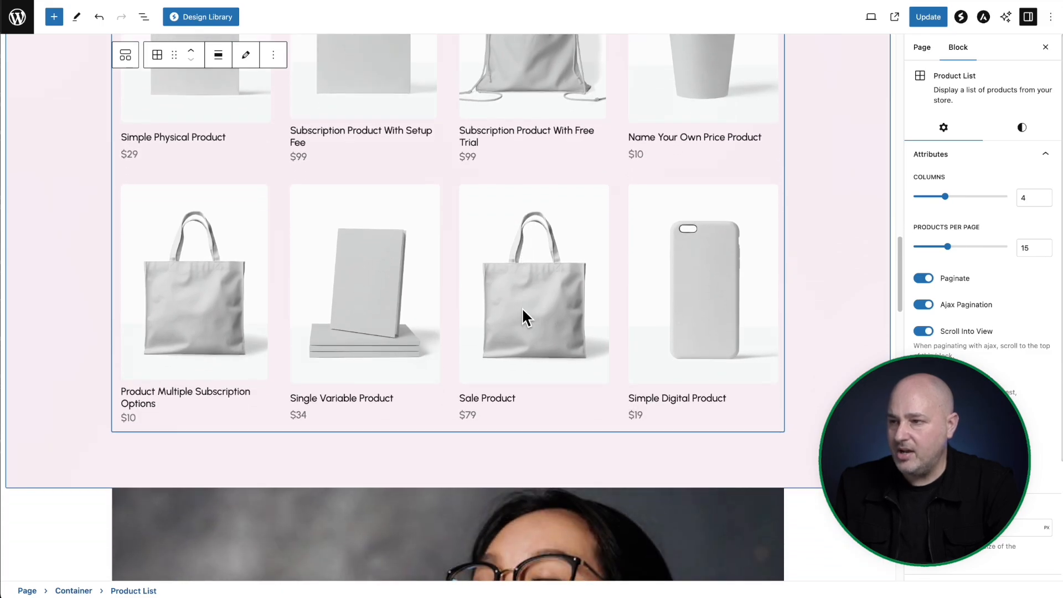
scroll(523, 311, "up", 9)
scroll(522, 310, "up", 2)
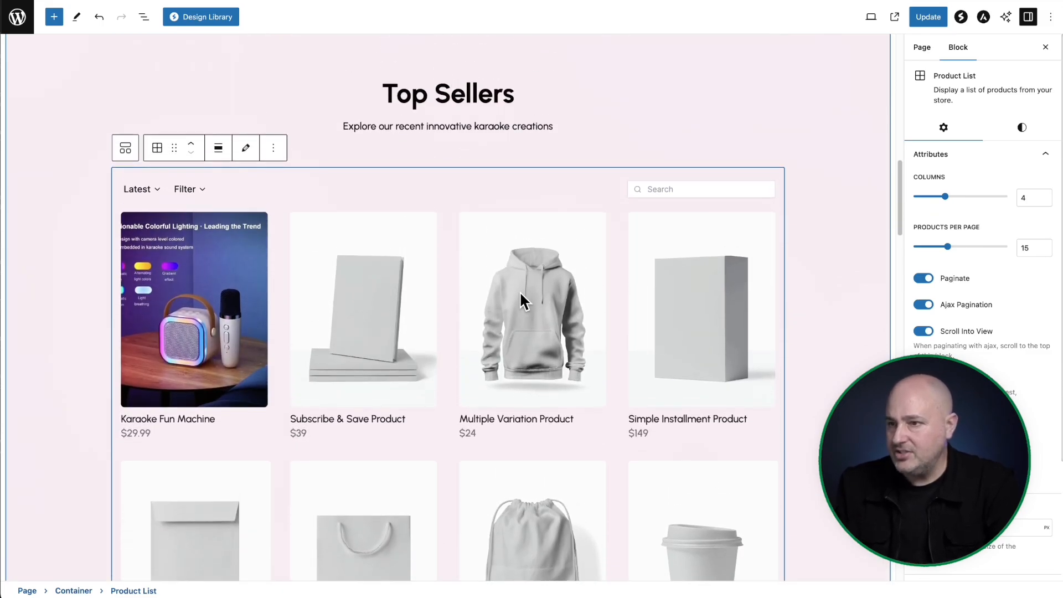
scroll(521, 297, "down", 10)
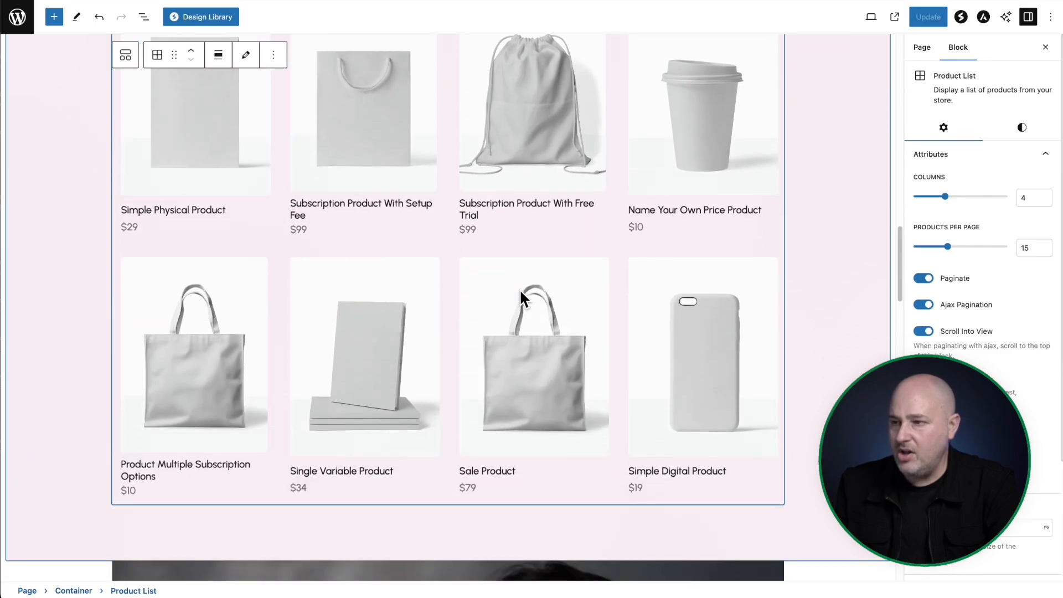
scroll(521, 294, "up", 8)
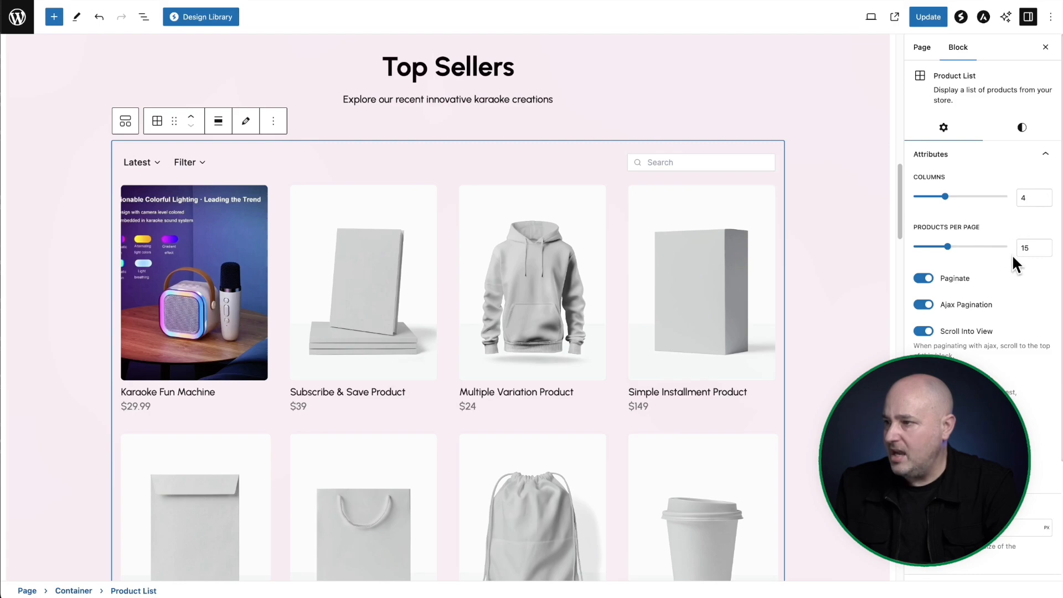
double_click(1025, 248)
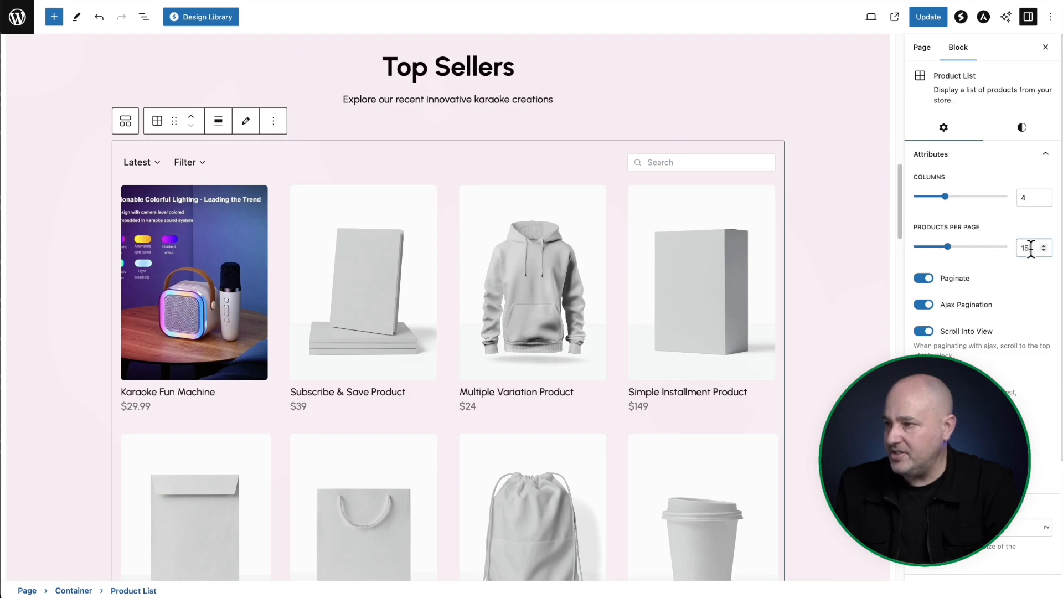
type("4")
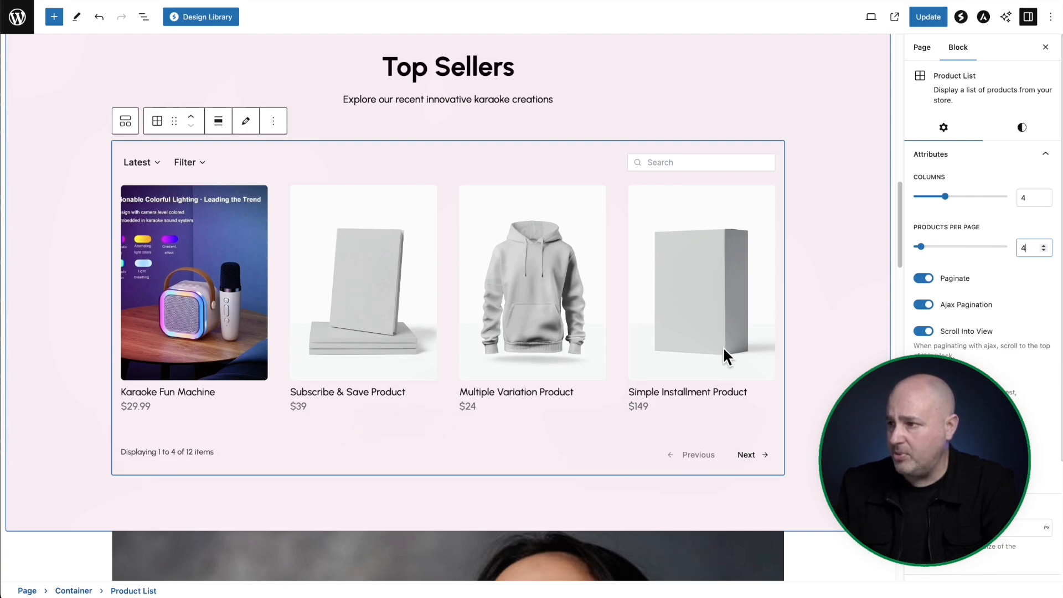
Turn off the product list's Paginate, Sort, Search and Collection options.
left_click(923, 278)
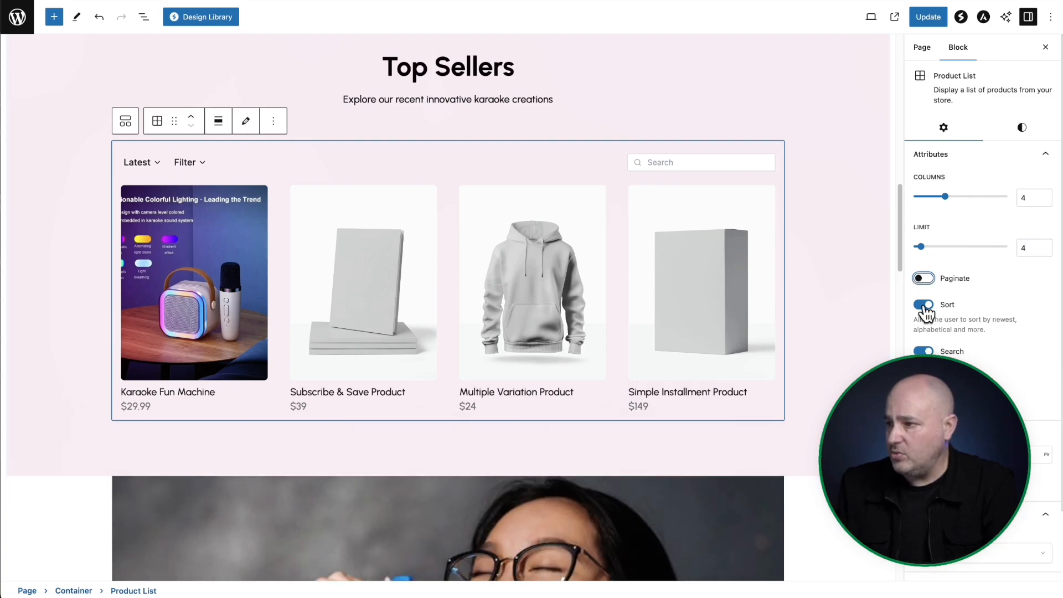
left_click(924, 305)
left_click(923, 351)
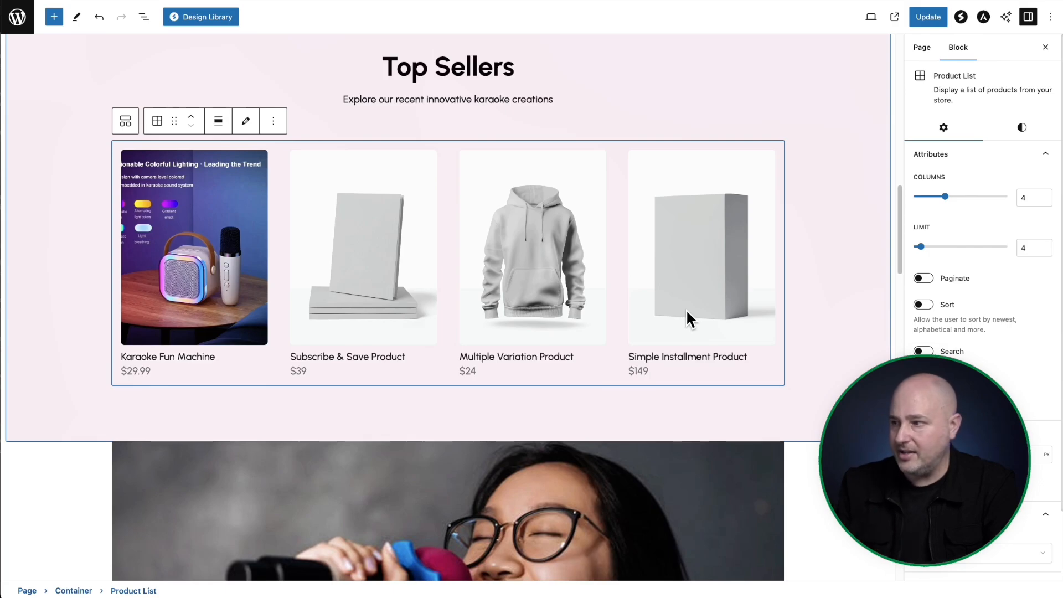
left_click(1008, 281)
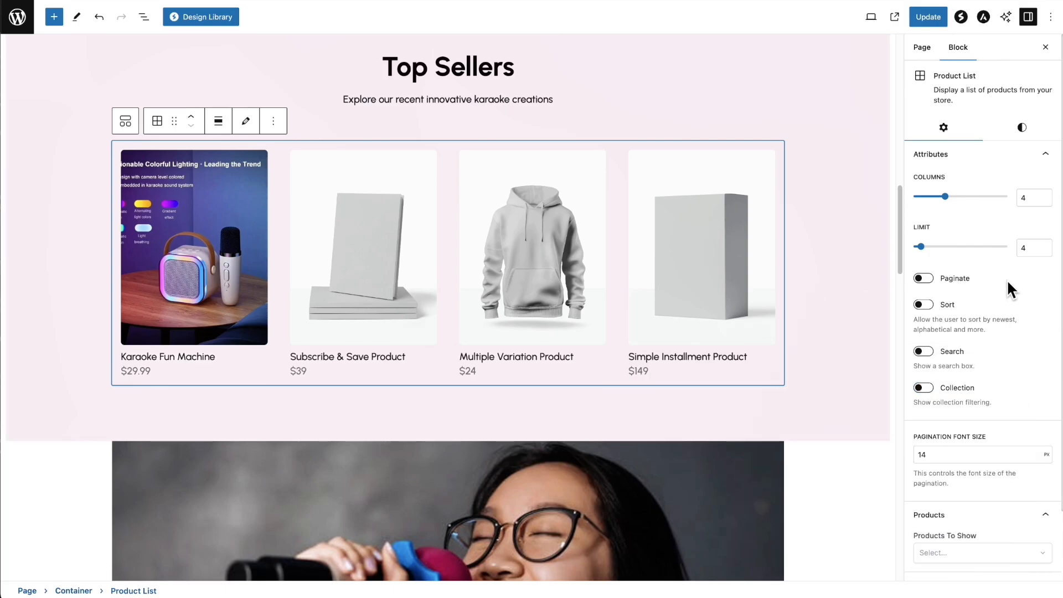
scroll(1007, 279, "down", 3)
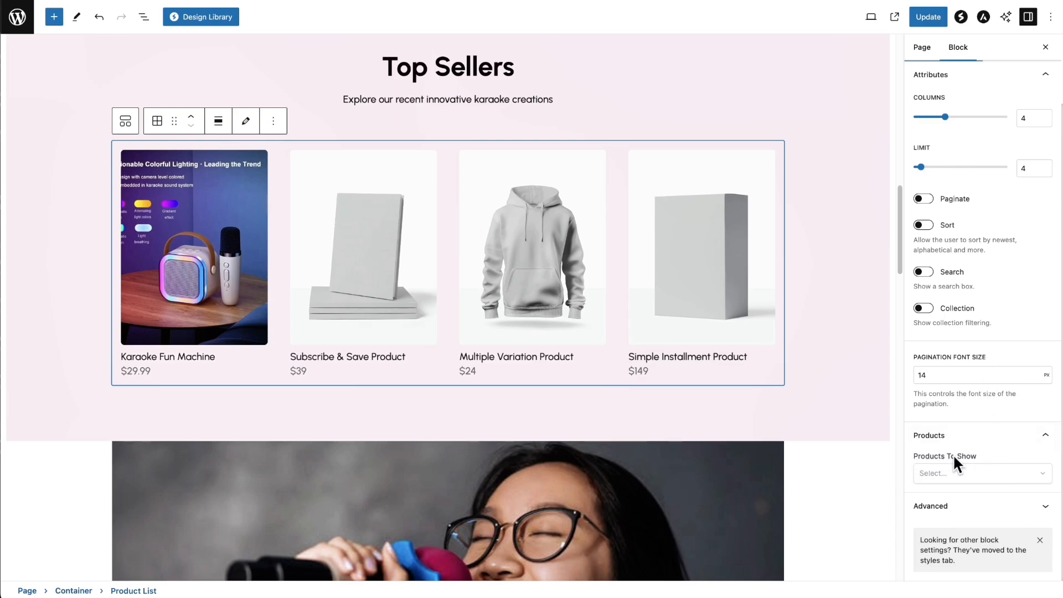
left_click(1015, 475)
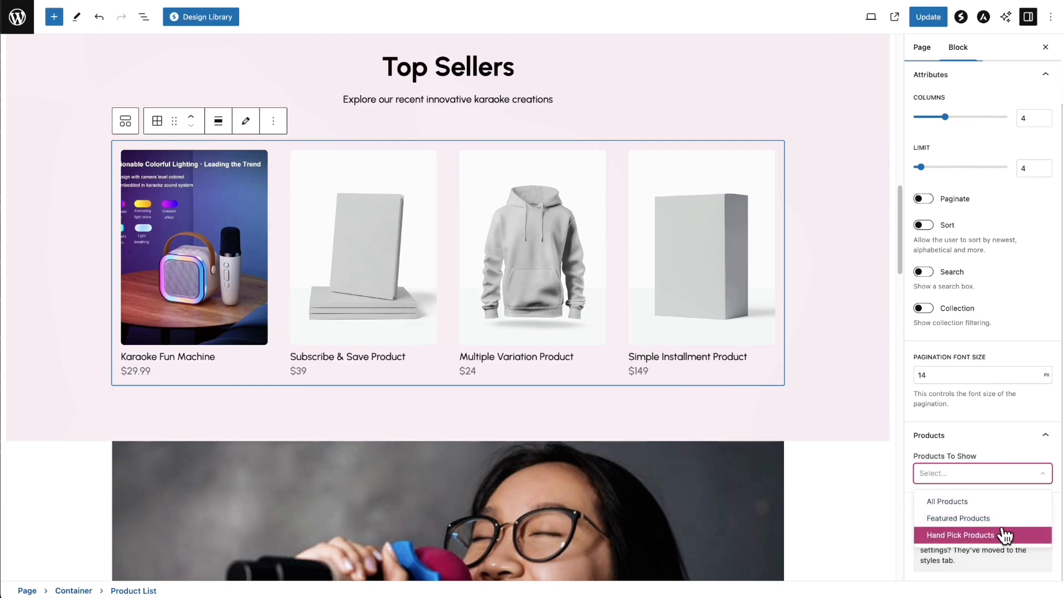
left_click(1005, 407)
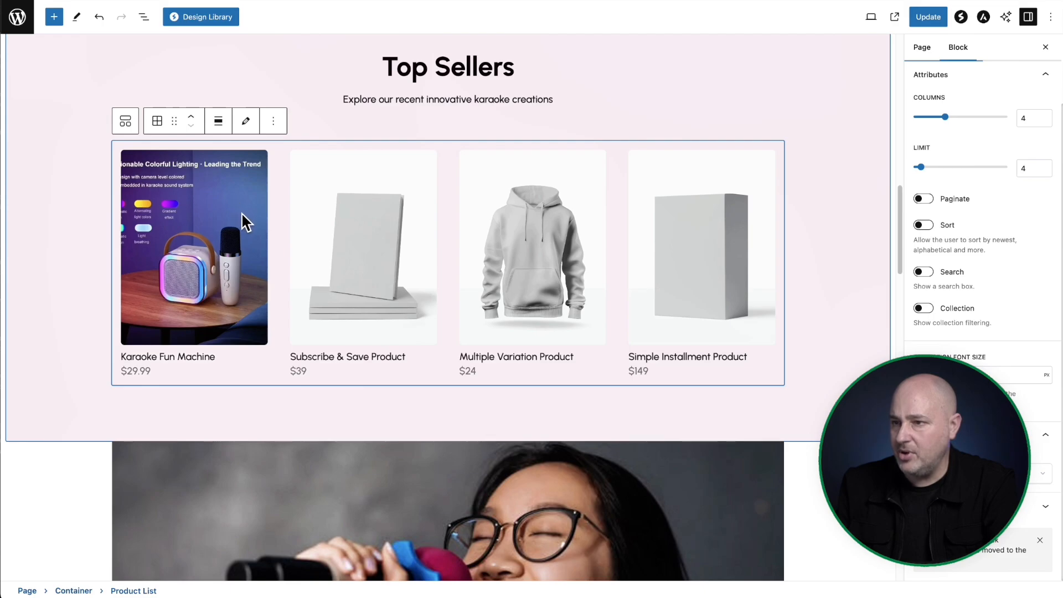
Edit the Top Sellers product list's item template and set the product image's aspect ratio to Square.
left_click(247, 123)
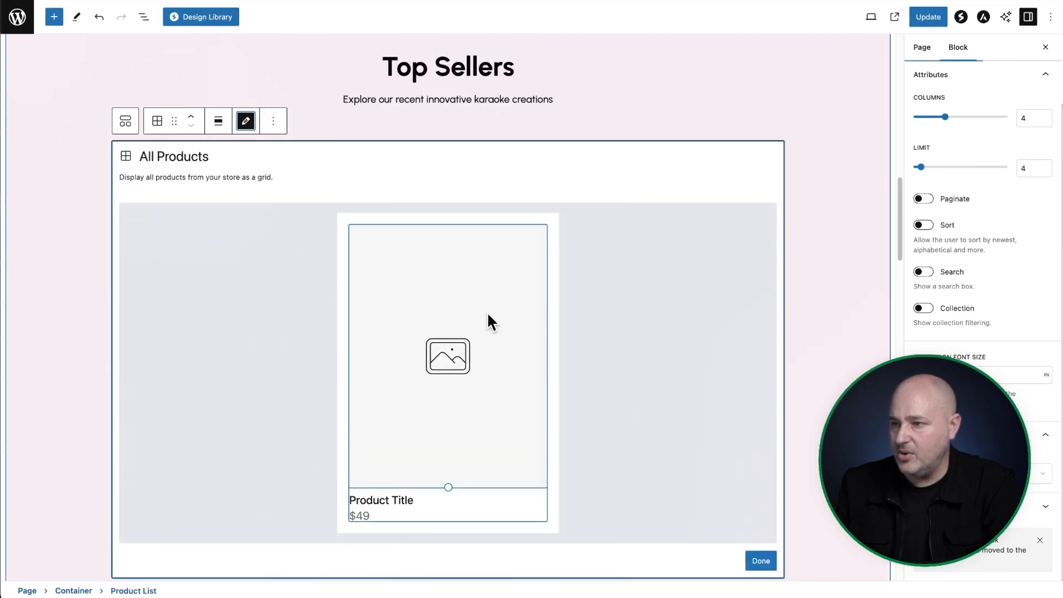
left_click(426, 304)
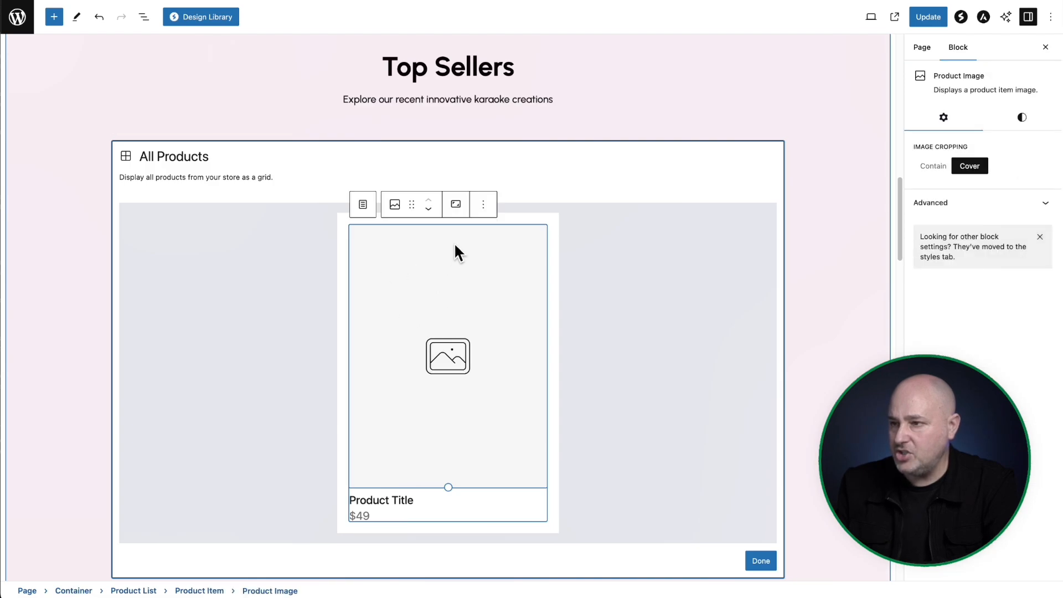
left_click(457, 206)
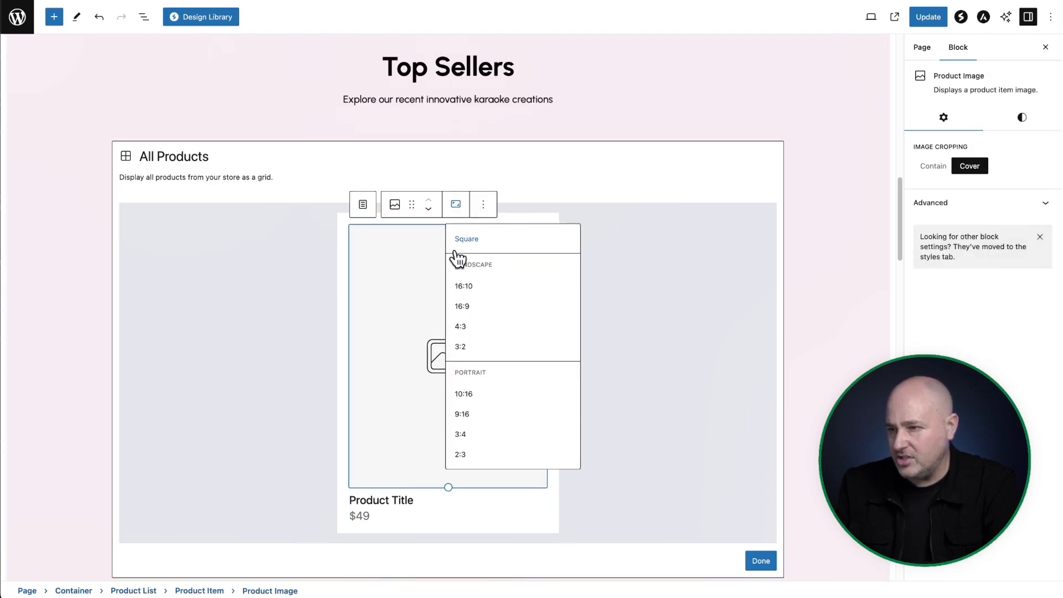
left_click(471, 246)
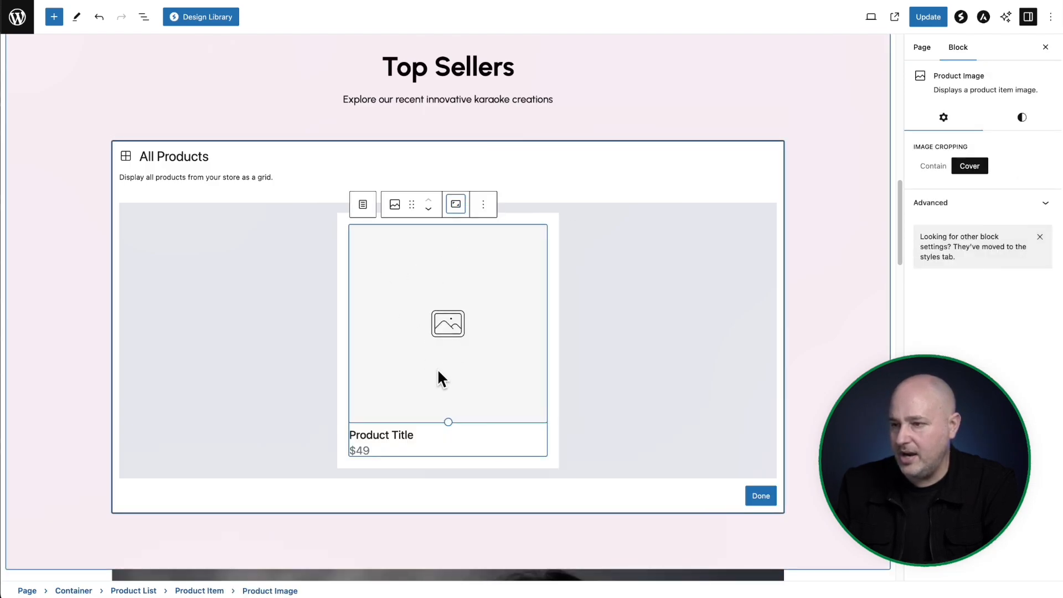
Center-align the product title and the product price in the product item template.
left_click(408, 431)
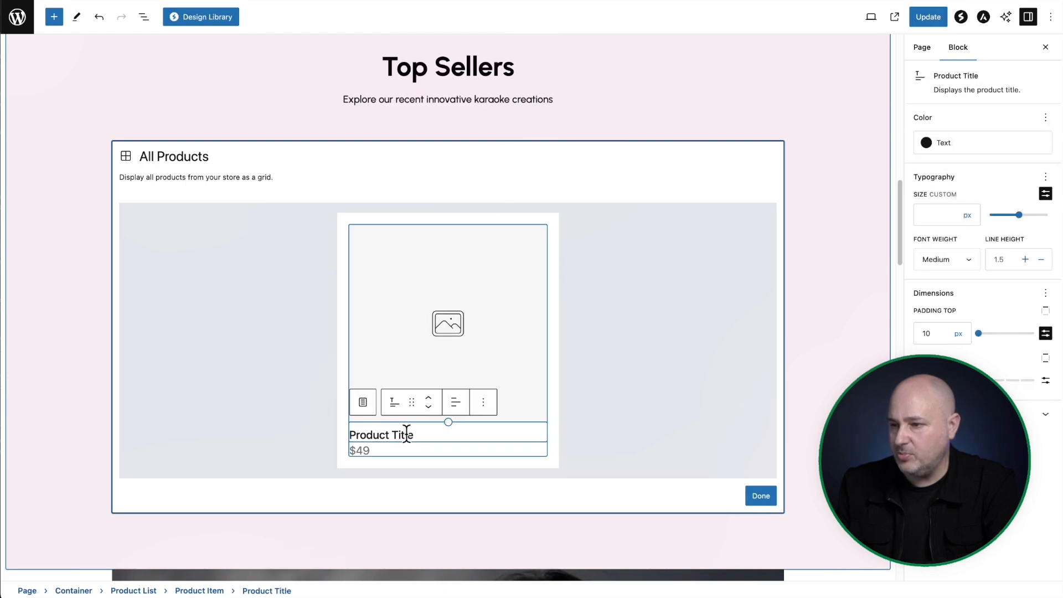
left_click(455, 402)
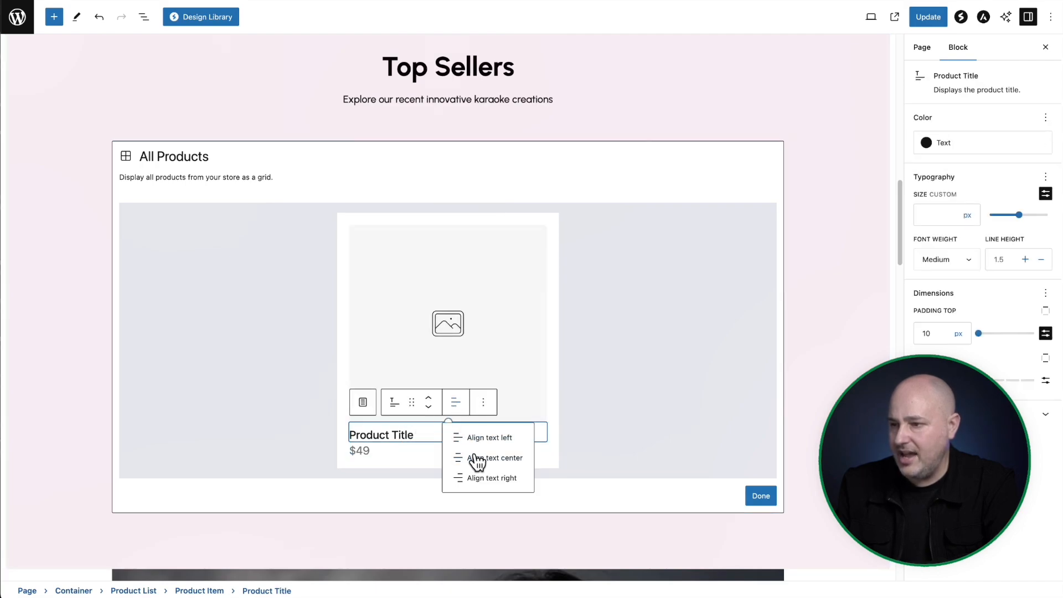
left_click(477, 458)
left_click(419, 448)
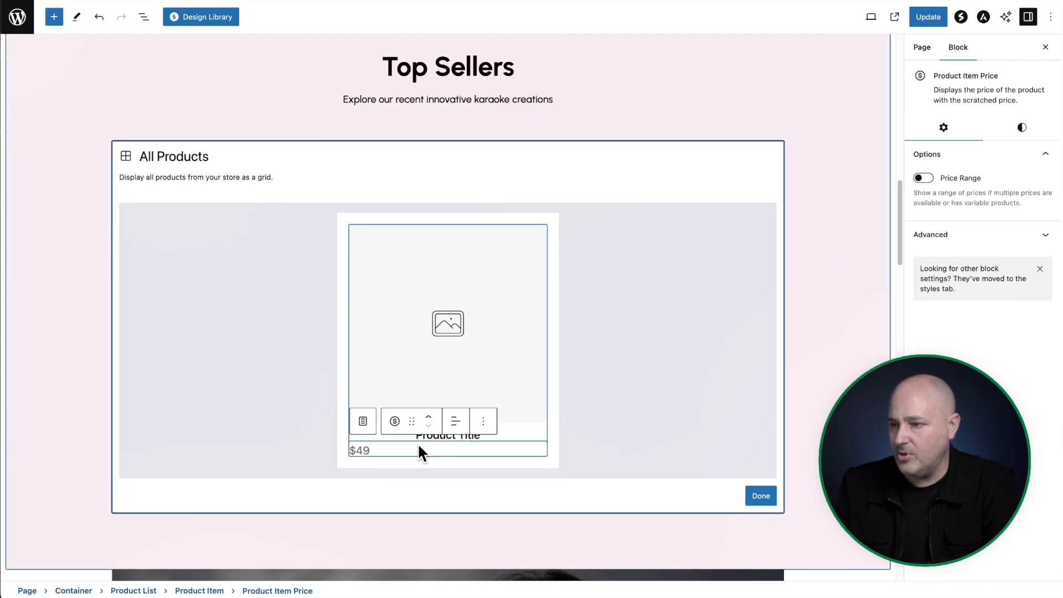
left_click(455, 420)
left_click(488, 477)
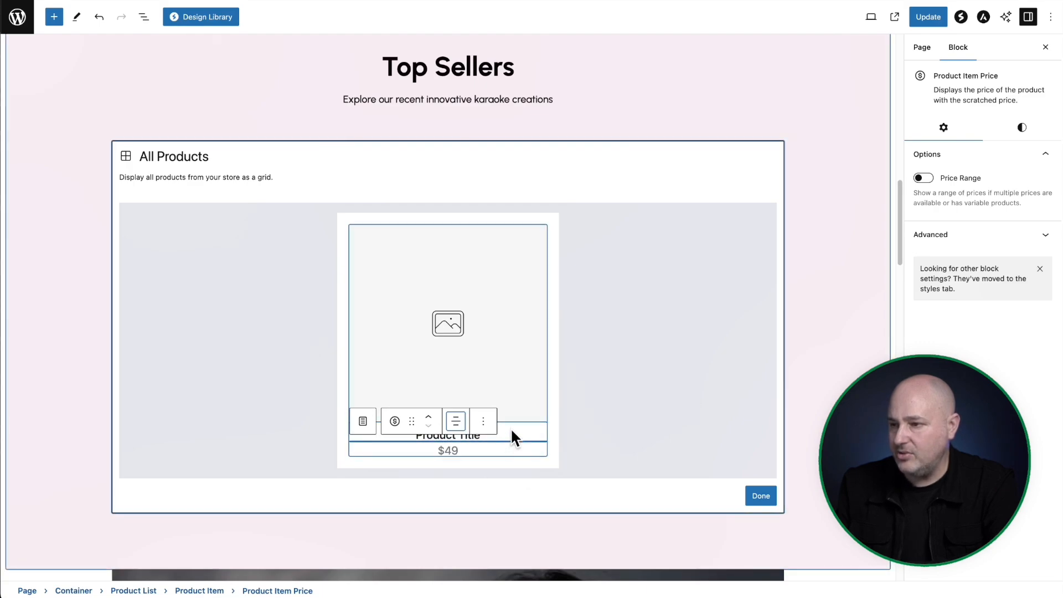
Set the product title's font weight to Semi Bold and finish editing the product item template.
left_click(512, 432)
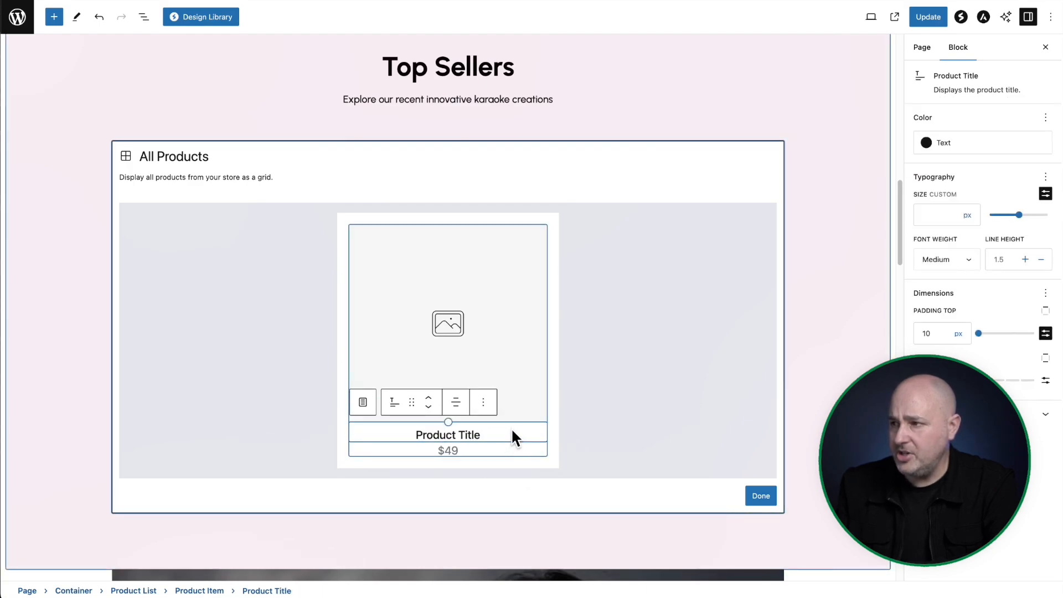
left_click(969, 260)
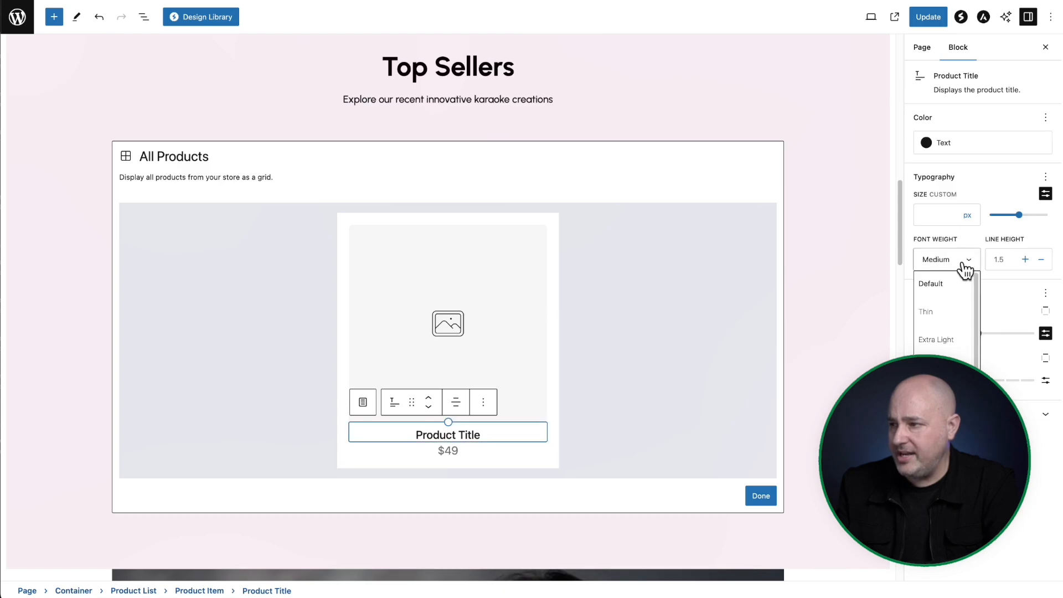
left_click(937, 451)
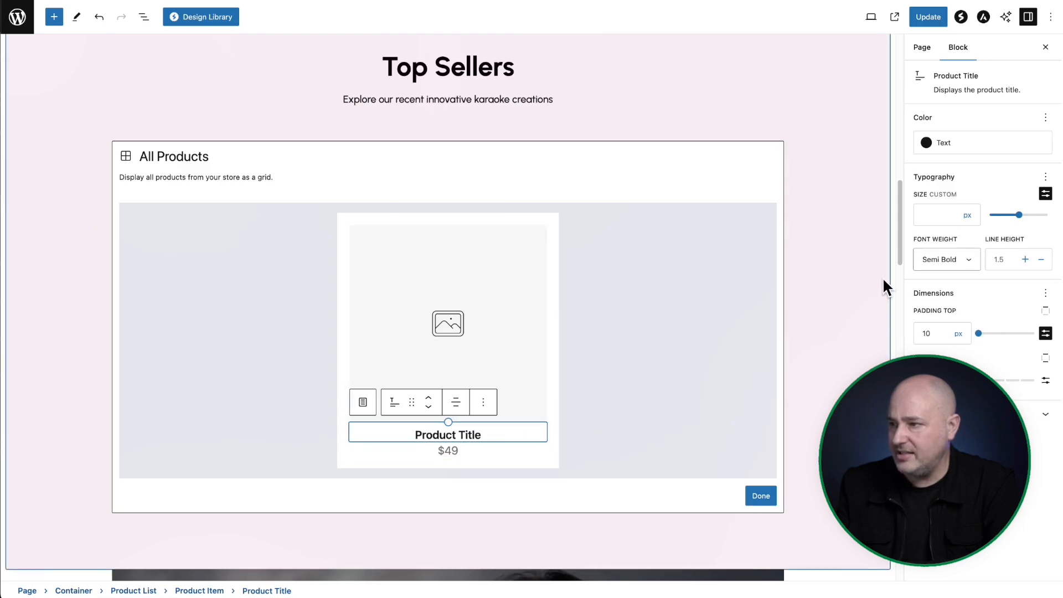
left_click(762, 496)
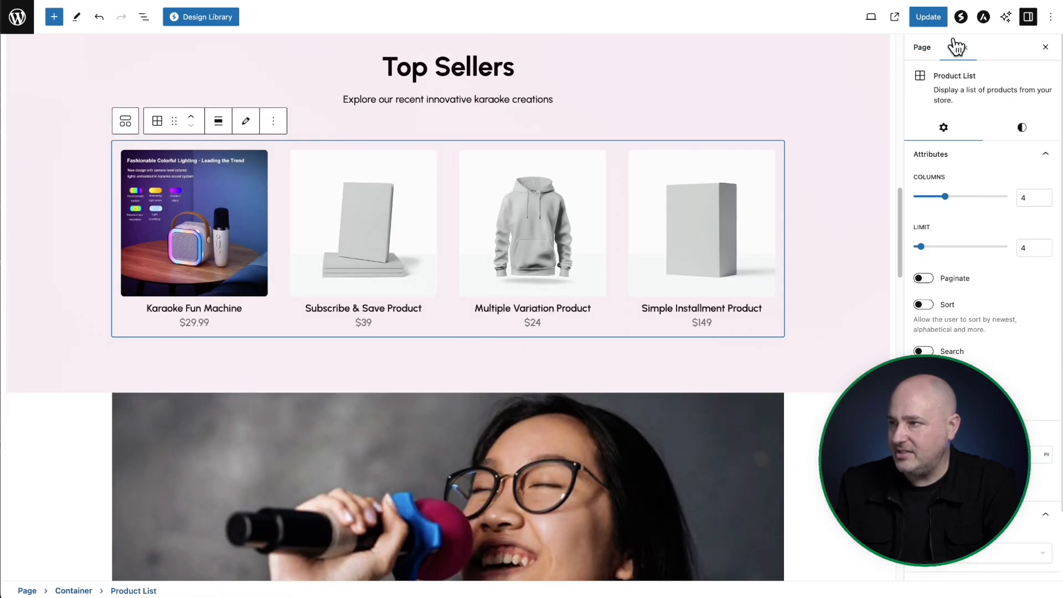
Update the page and view its Top Sellers section on the live site.
left_click(919, 15)
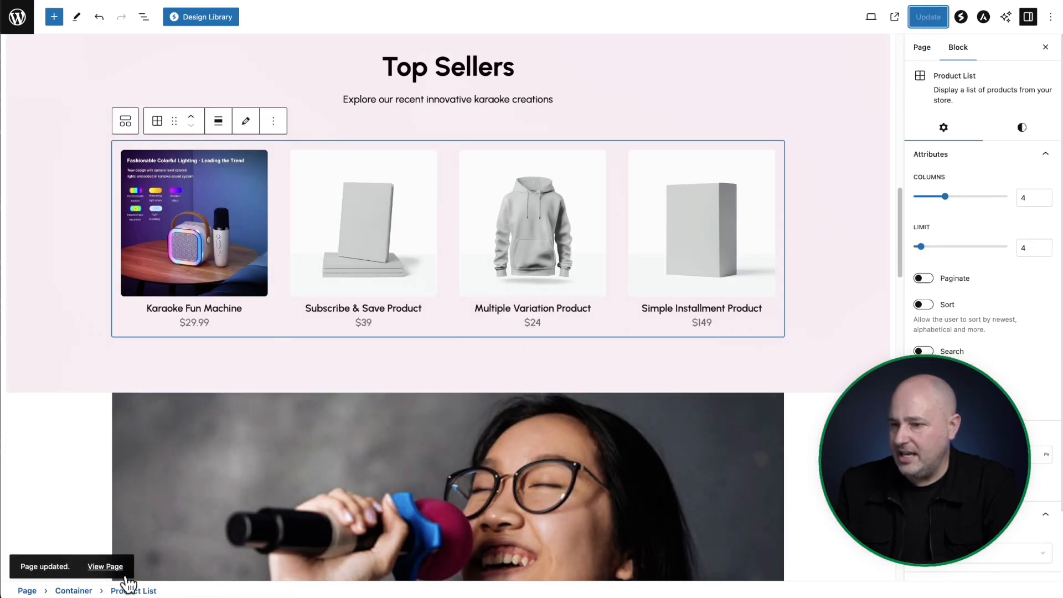
left_click(105, 566)
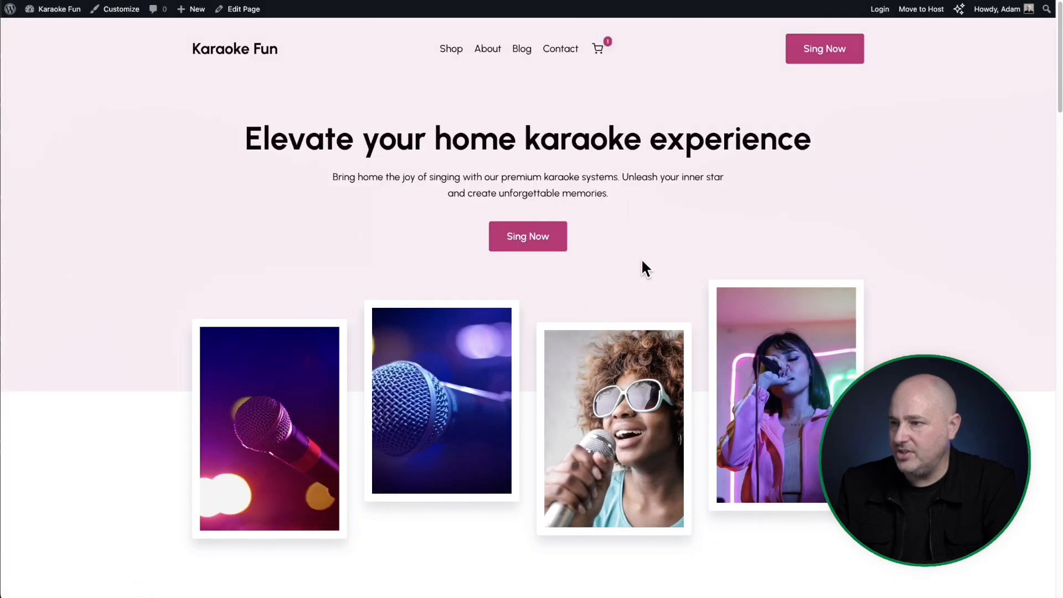
scroll(641, 261, "down", 10)
scroll(644, 255, "down", 4)
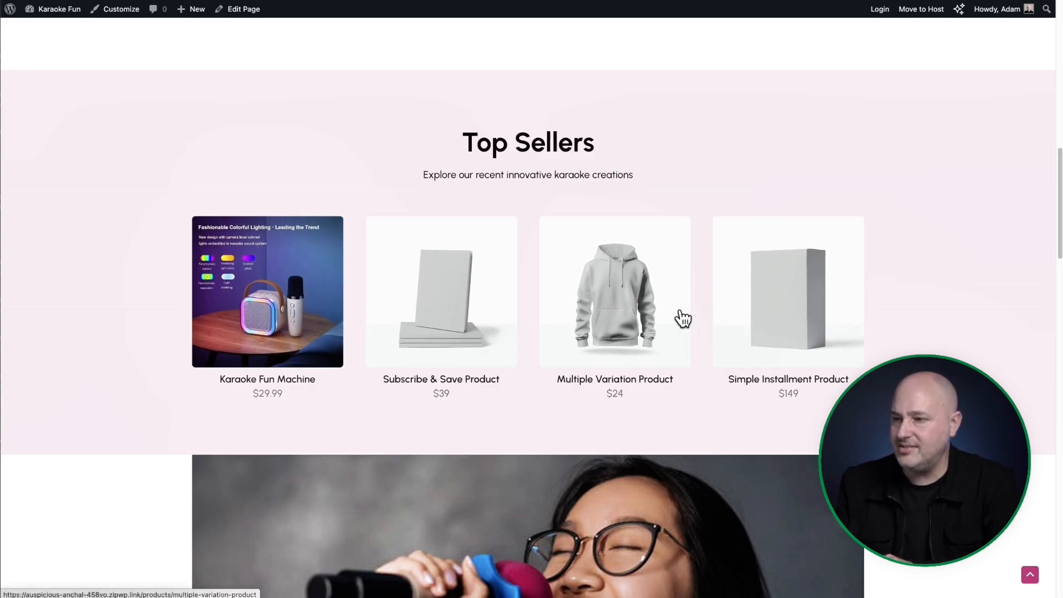
Open the Karaoke Fun Machine product page from the Top Sellers section and look through it.
left_click(252, 325)
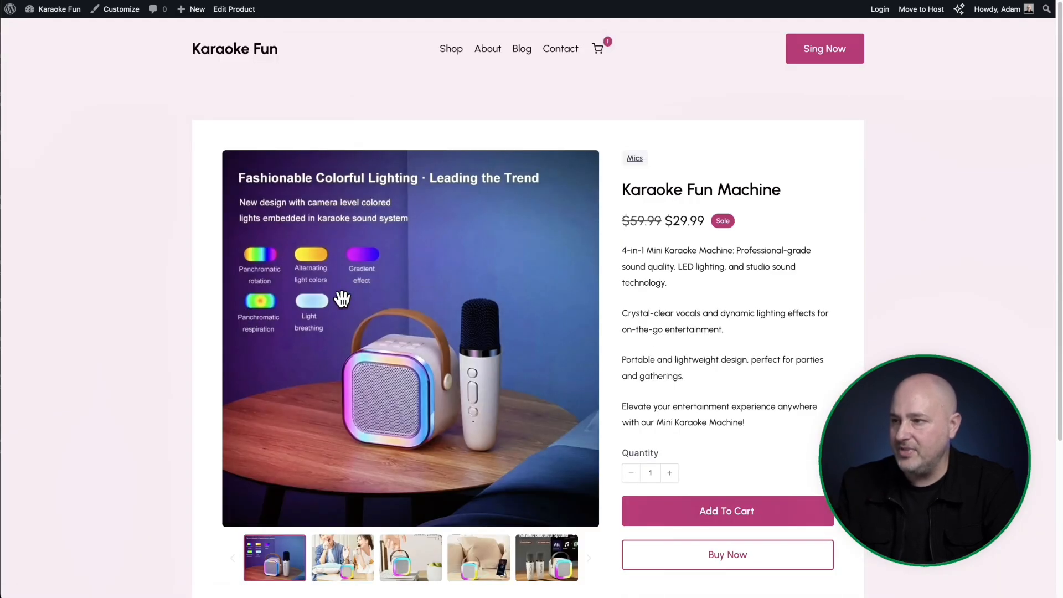
scroll(408, 294, "down", 5)
scroll(398, 290, "up", 5)
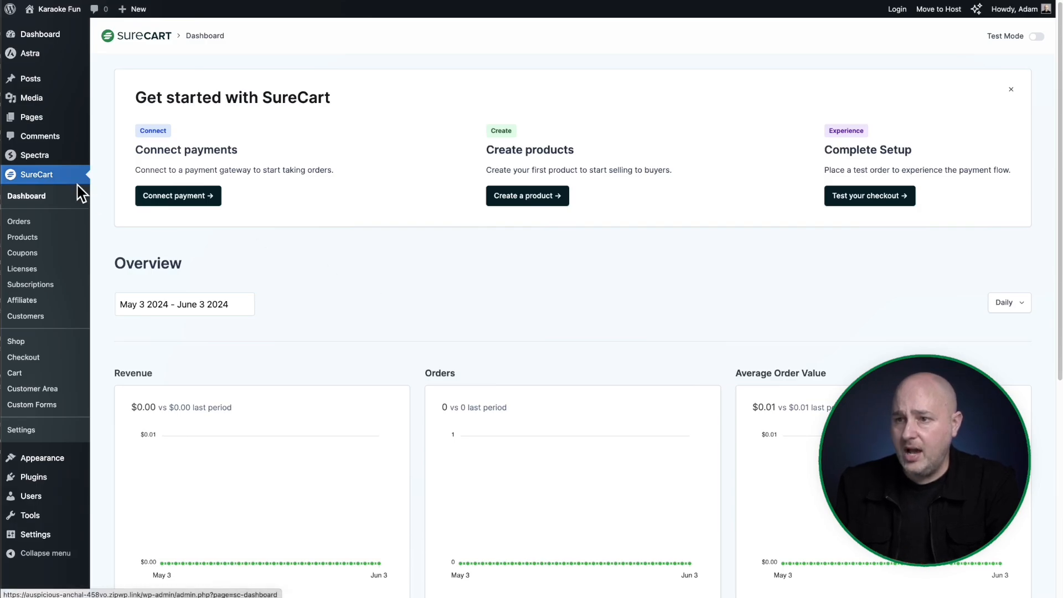
Start a new coupon in the SureCart coupons area and go to its promotion code.
left_click(37, 256)
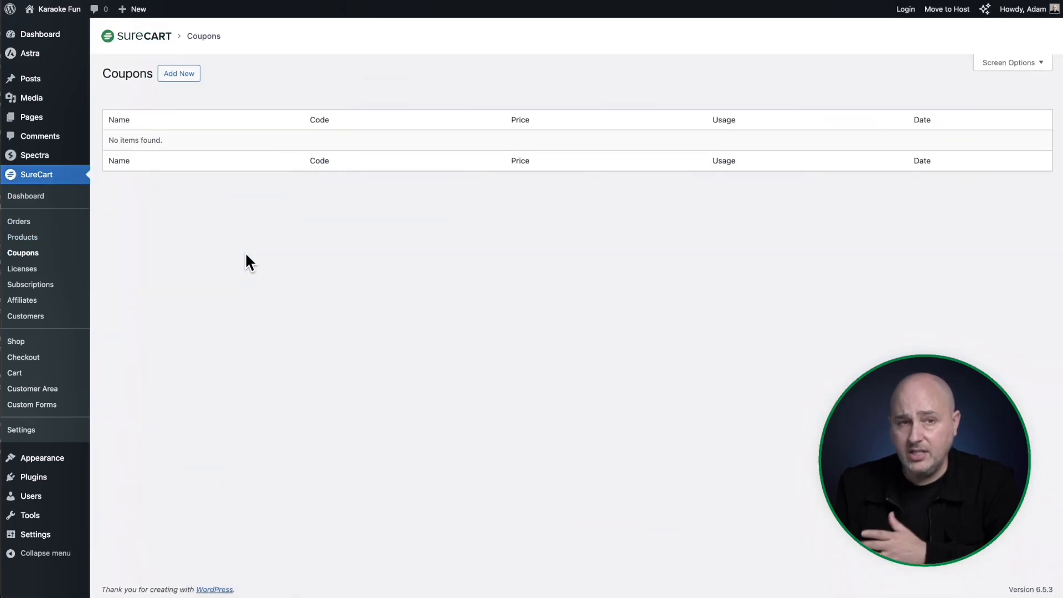
left_click(188, 79)
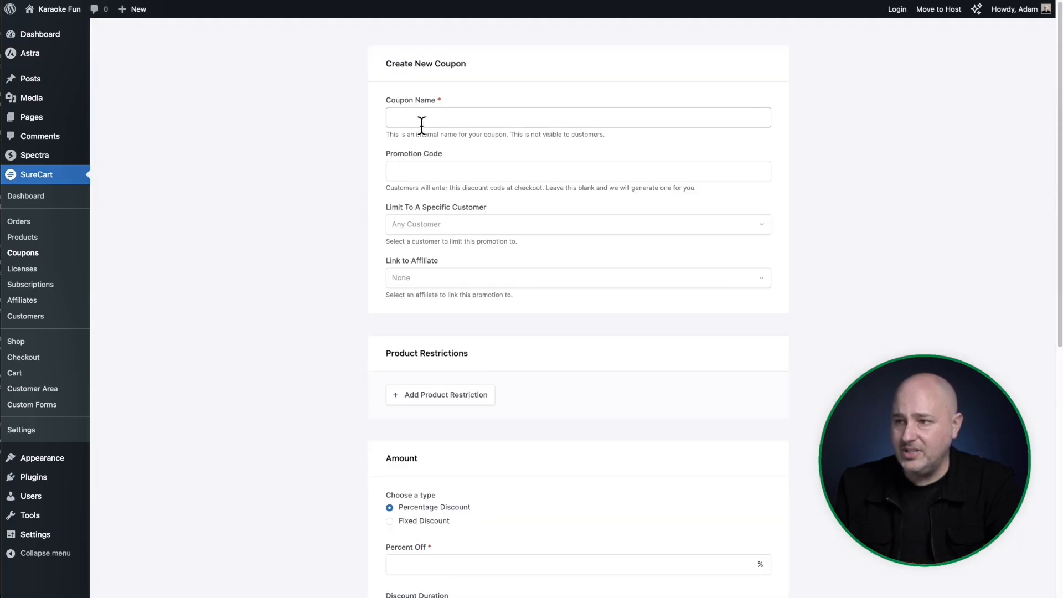
left_click(457, 172)
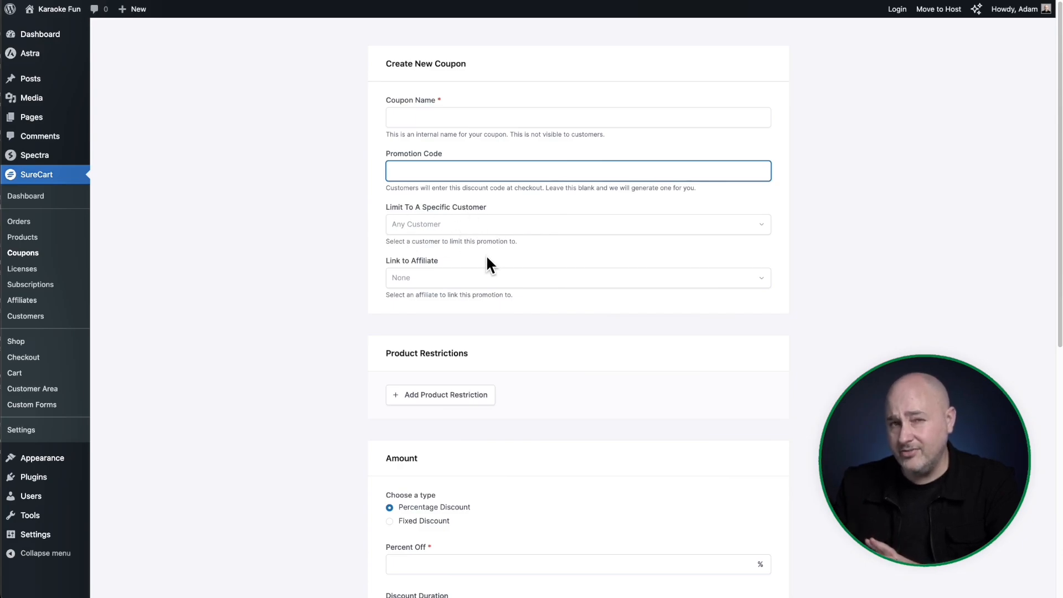
Add a product restriction to the coupon for the Karaoke Fun Machine.
scroll(486, 255, "down", 5)
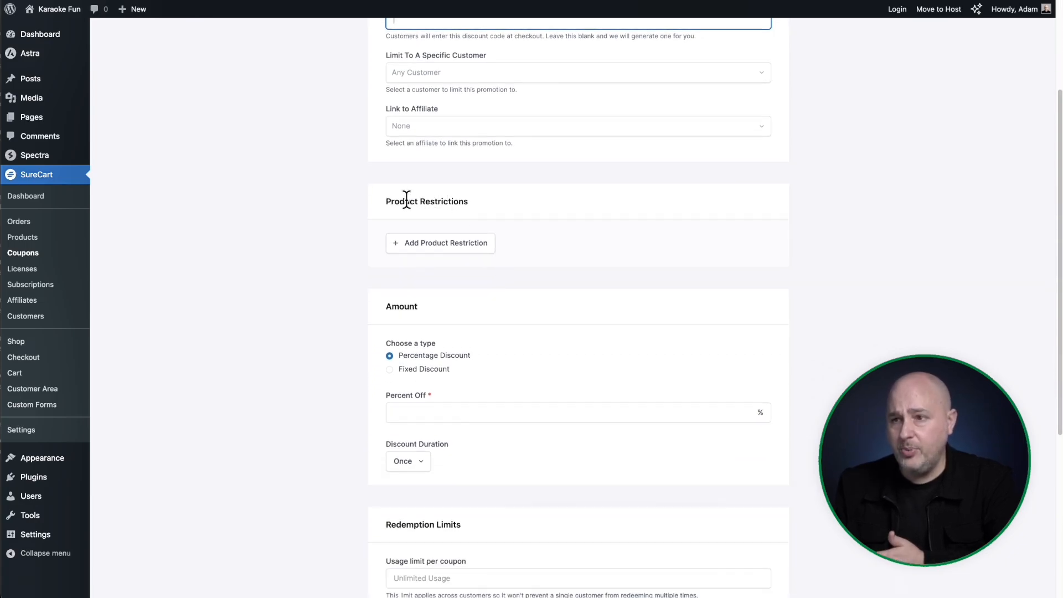
left_click(406, 249)
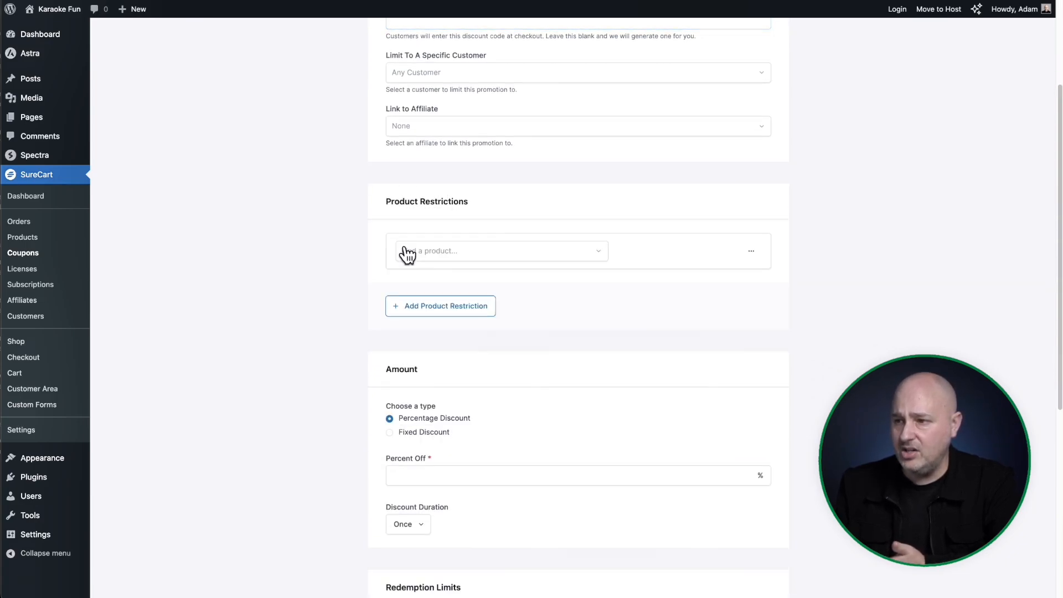
left_click(451, 254)
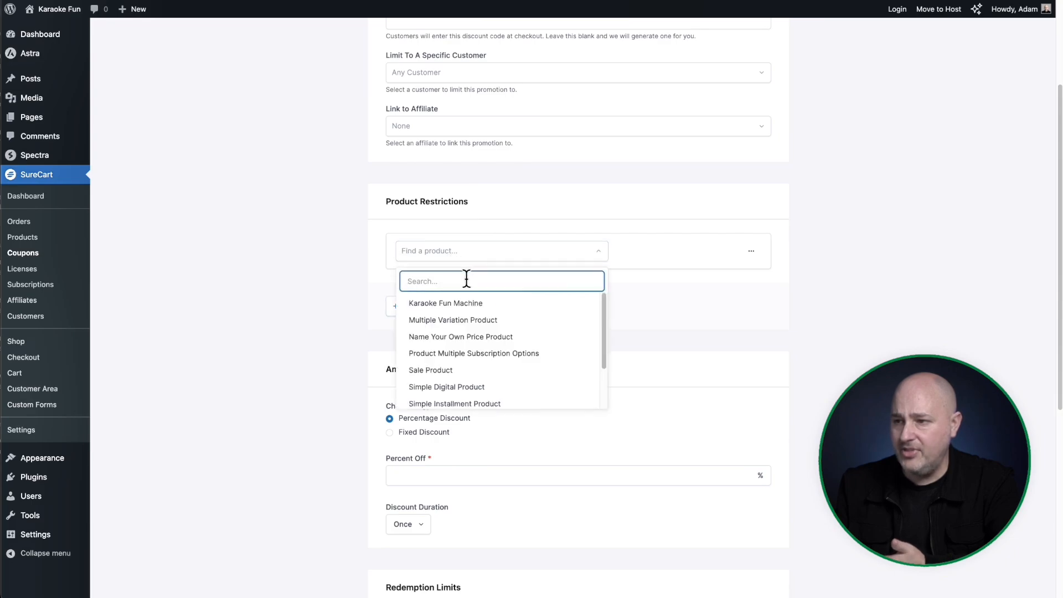
left_click(473, 301)
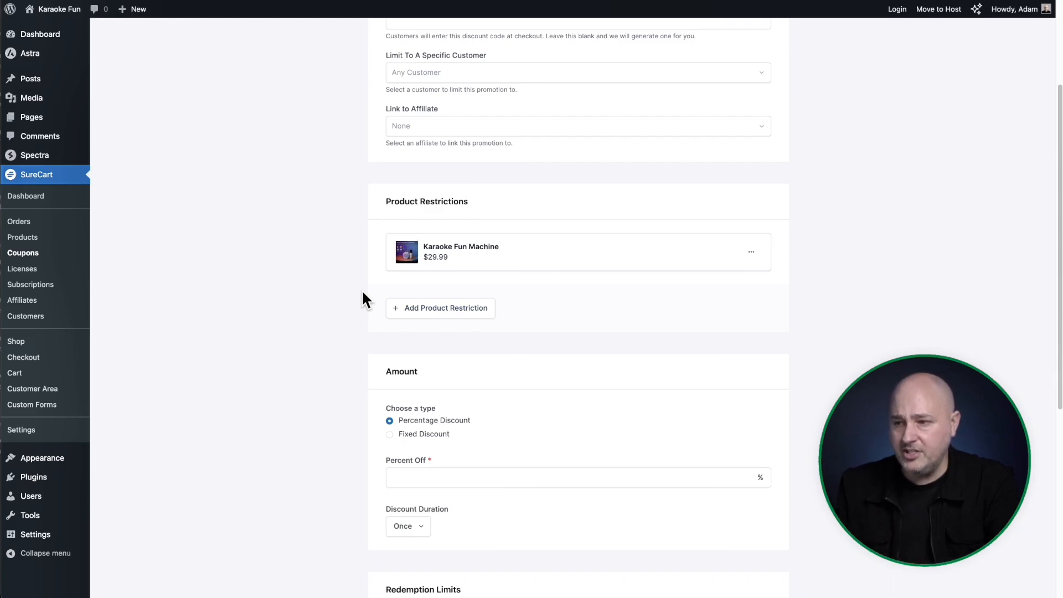
Set the coupon's discount duration to Repeating with 3 as the number of months.
scroll(357, 266, "down", 5)
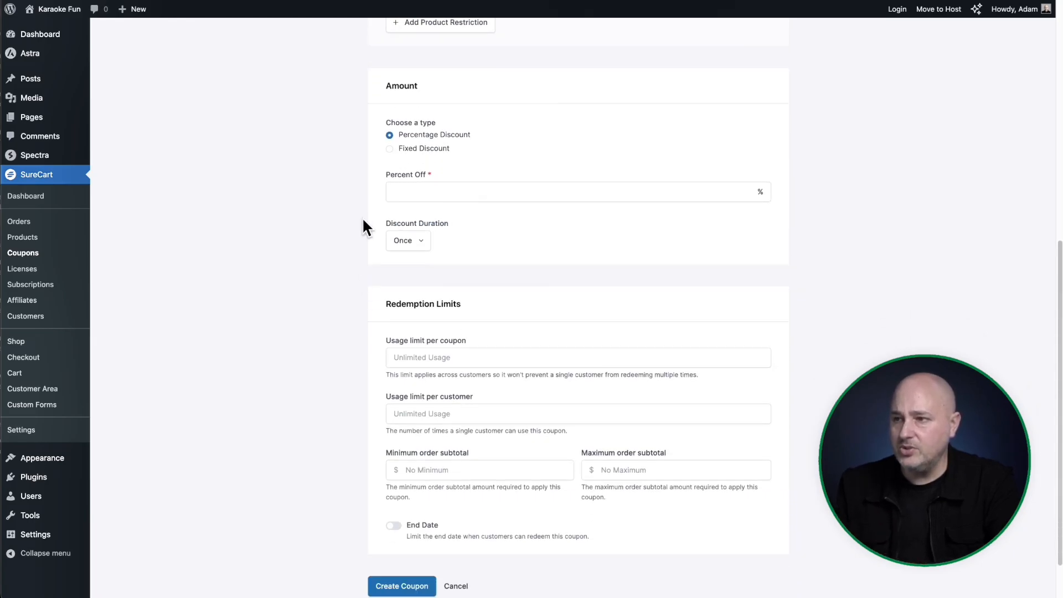
scroll(363, 221, "down", 1)
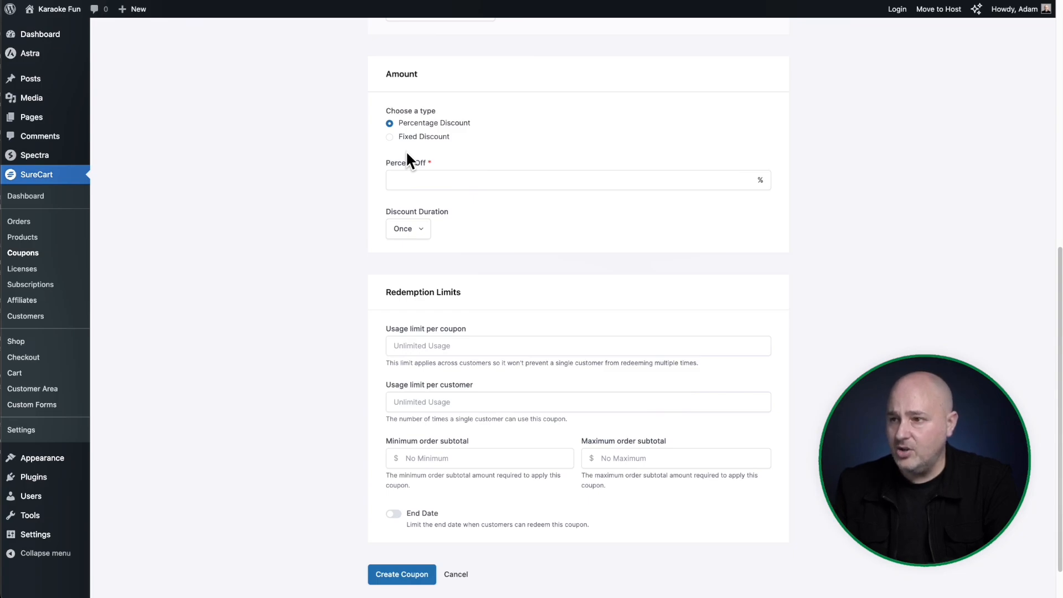
left_click(402, 177)
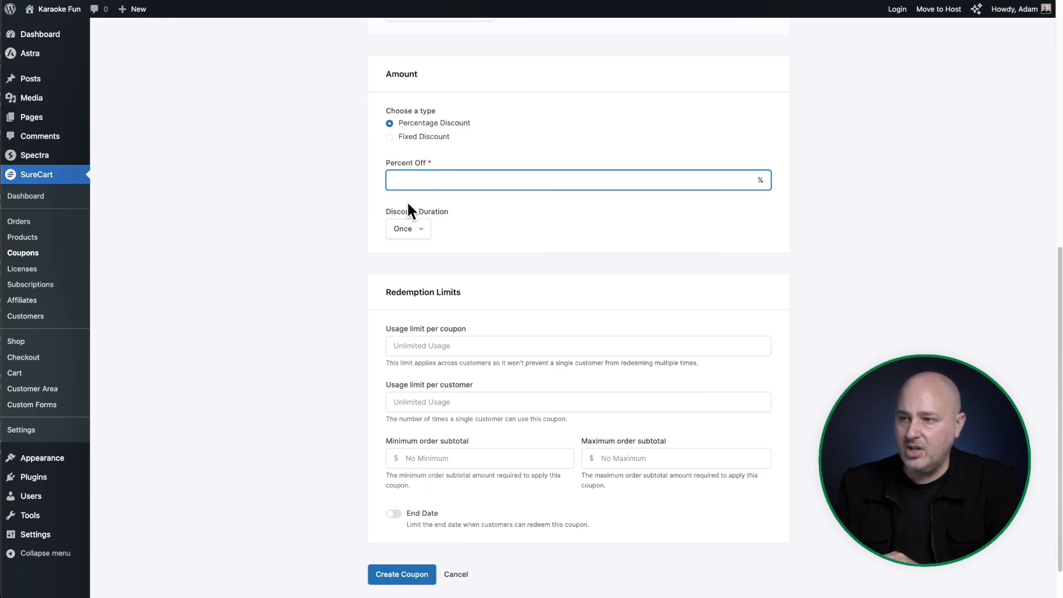
left_click(427, 232)
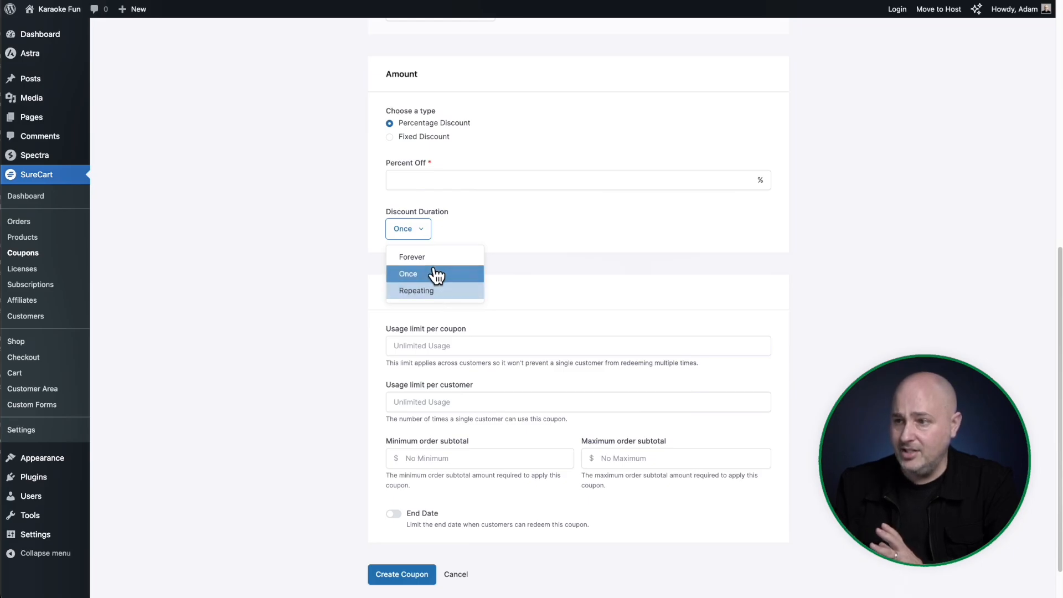
left_click(440, 292)
left_click(446, 279)
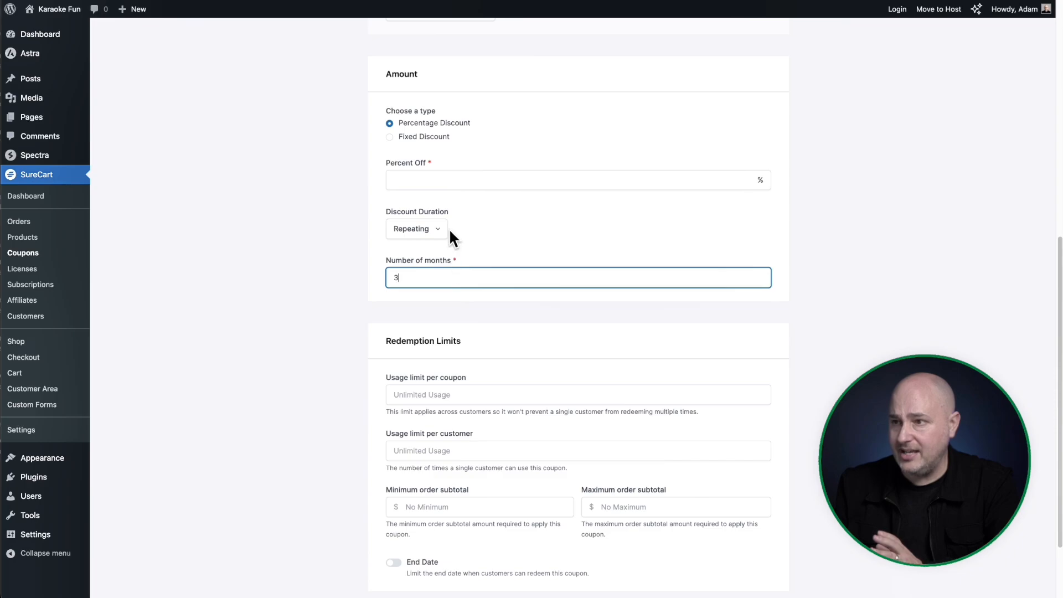
Try the fixed discount type, then return to Percentage Discount and set the coupon to 50 percent off.
left_click(390, 137)
left_click(409, 179)
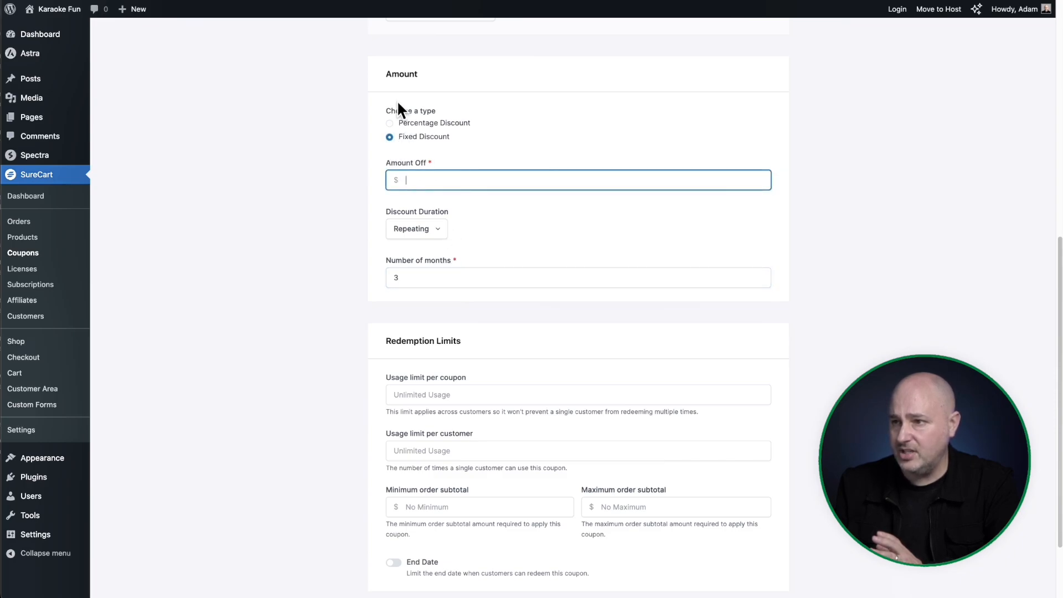
left_click(391, 123)
left_click(421, 171)
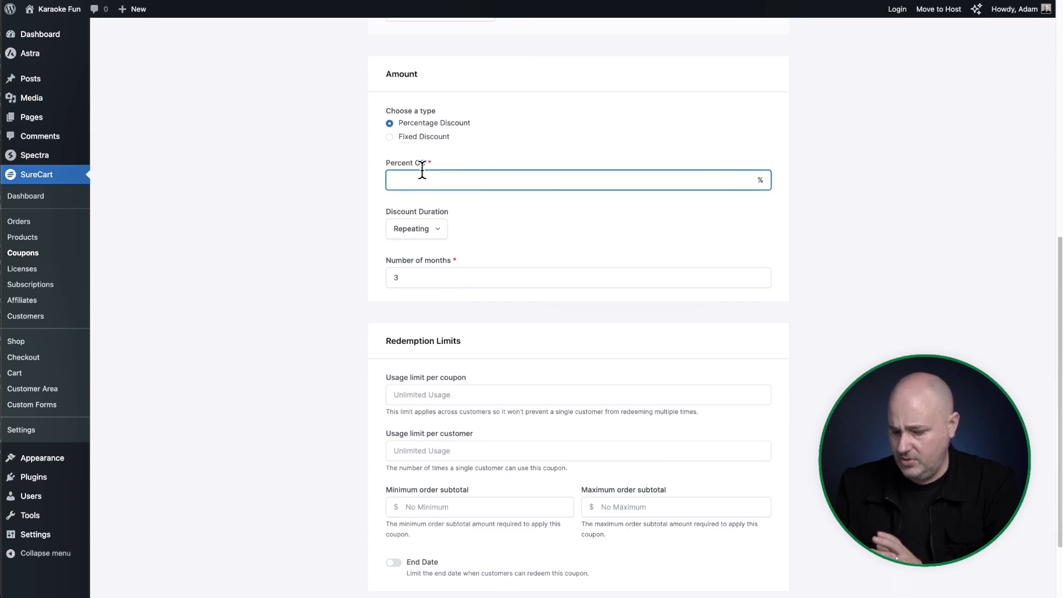
left_click(321, 216)
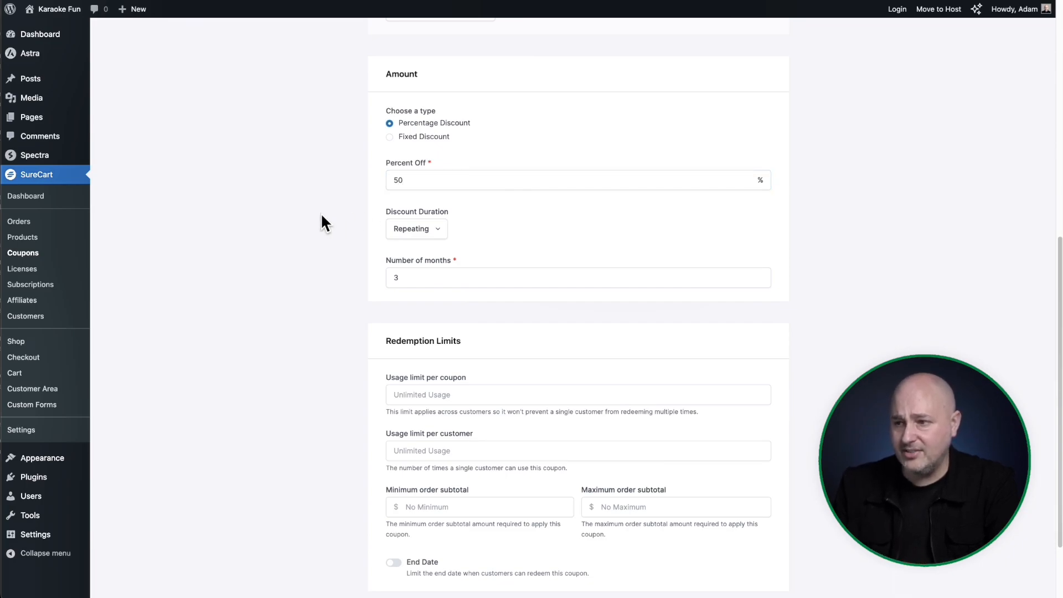
scroll(324, 224, "down", 2)
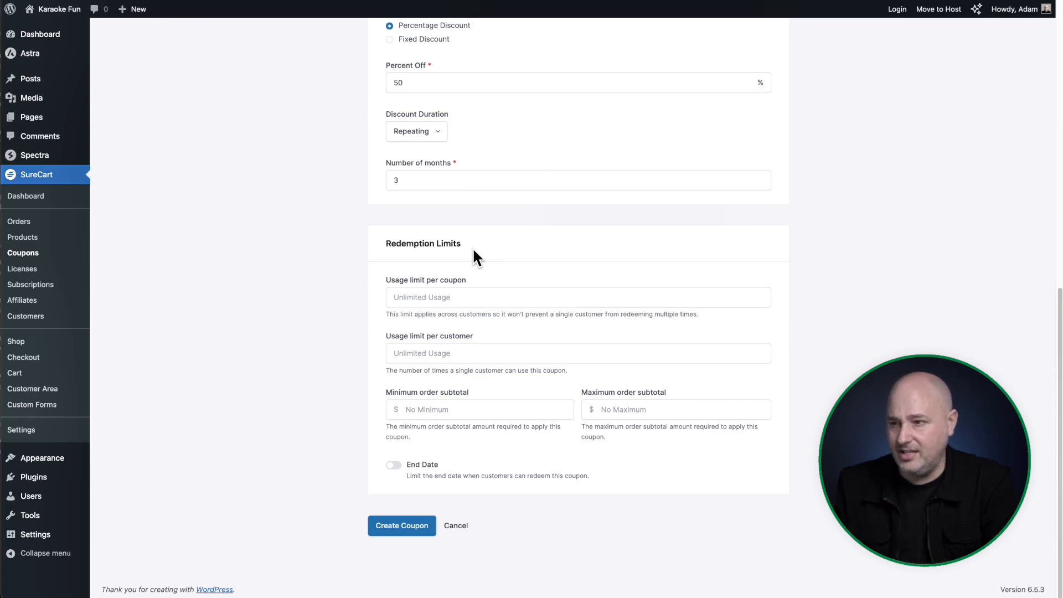
Go through the coupon's redemption limits: usage limit per coupon, usage limit per customer and minimum order subtotal.
left_click(476, 297)
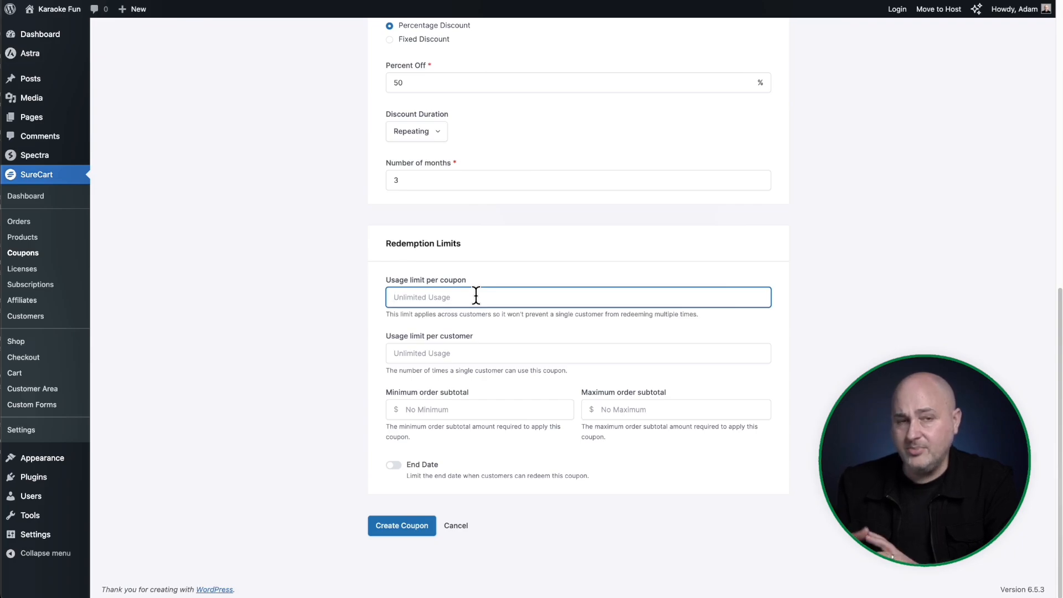
left_click(477, 353)
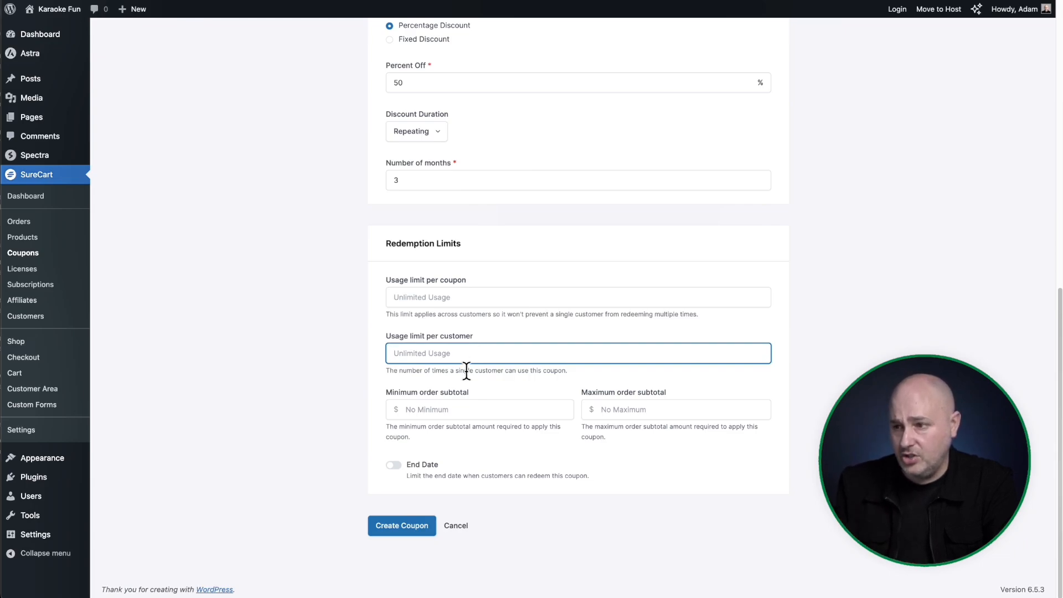
left_click(436, 408)
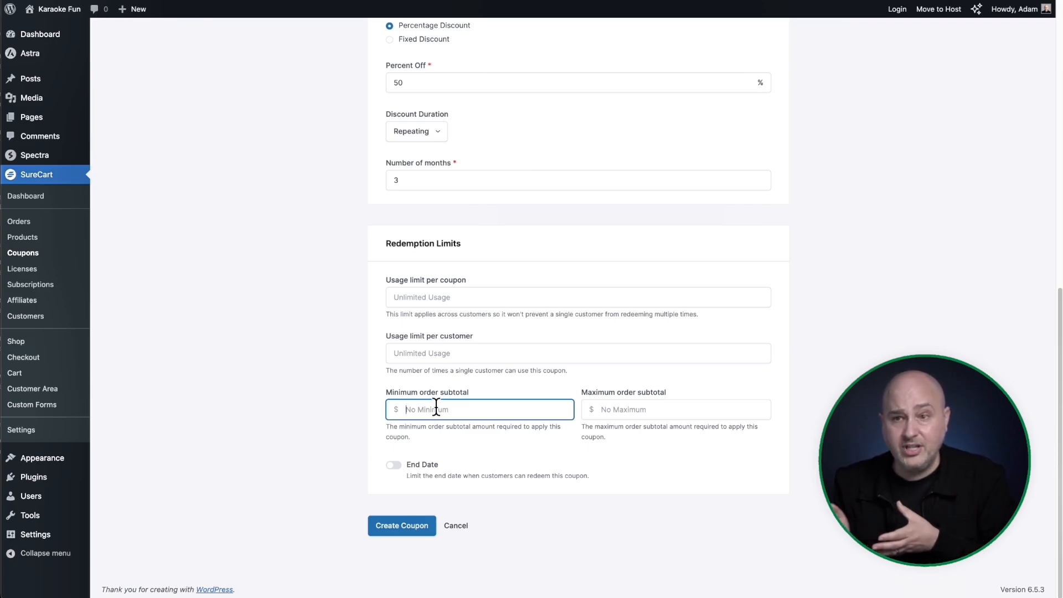
left_click(380, 483)
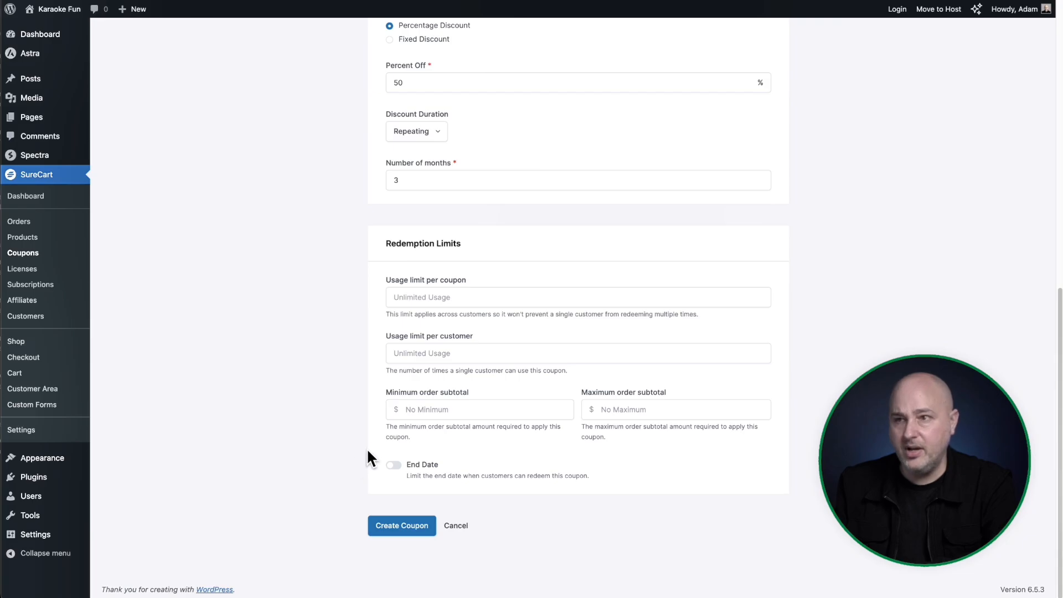
Review the Karaoke Super Sale coupon's discount, redemption limits and end date, and create the coupon.
scroll(367, 447, "up", 10)
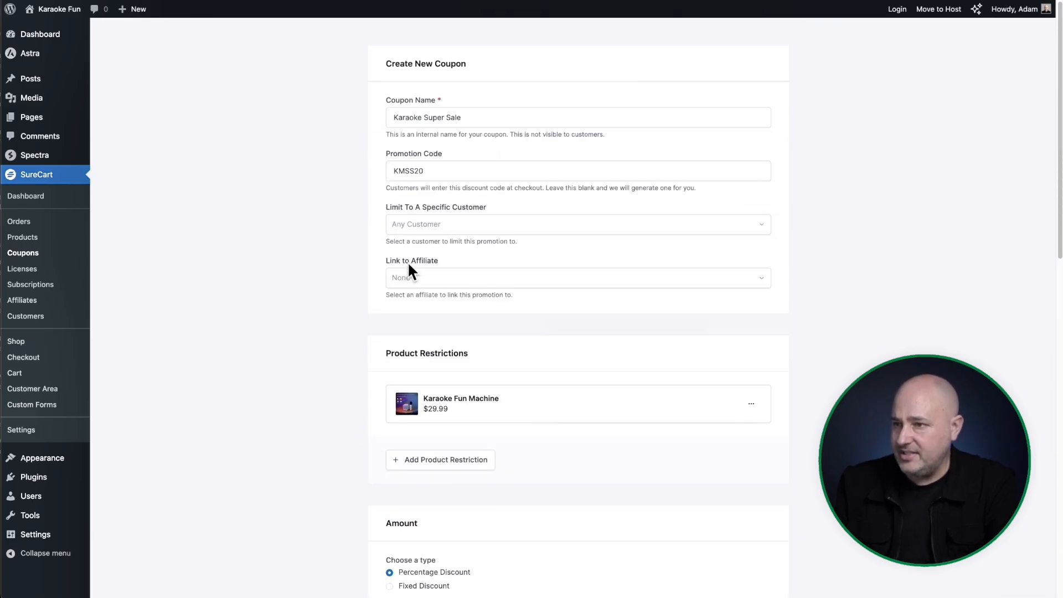
scroll(354, 317, "down", 4)
scroll(354, 317, "up", 4)
scroll(340, 268, "down", 5)
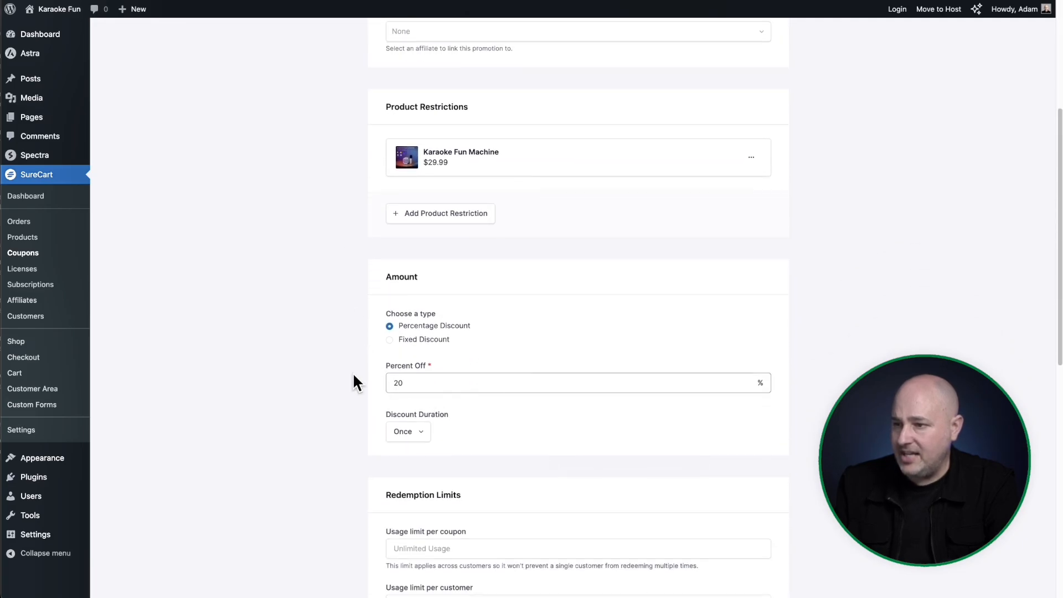
scroll(363, 354, "down", 6)
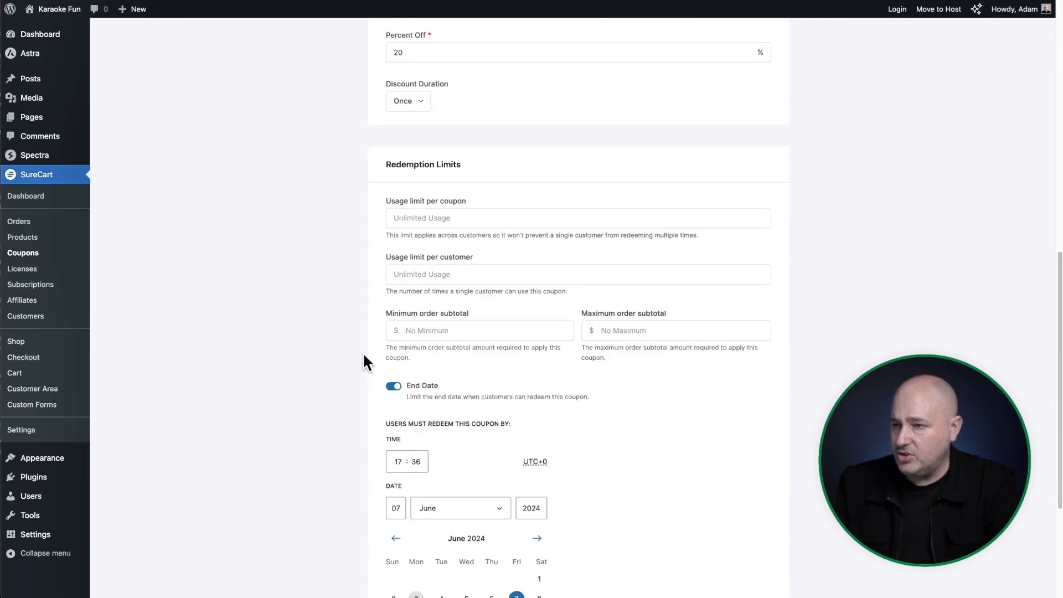
scroll(363, 354, "up", 6)
scroll(381, 308, "down", 10)
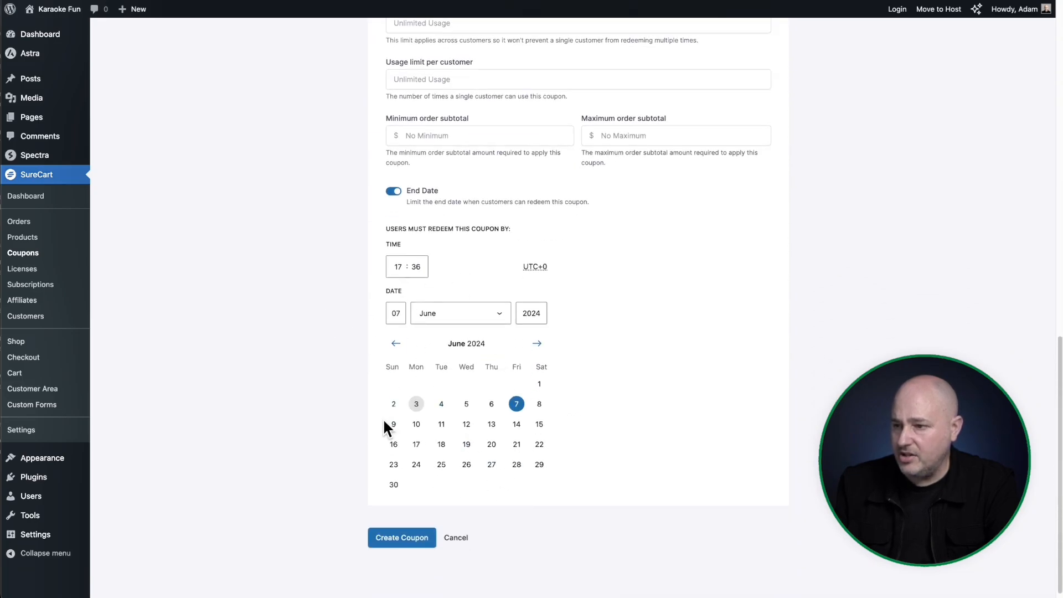
left_click(402, 540)
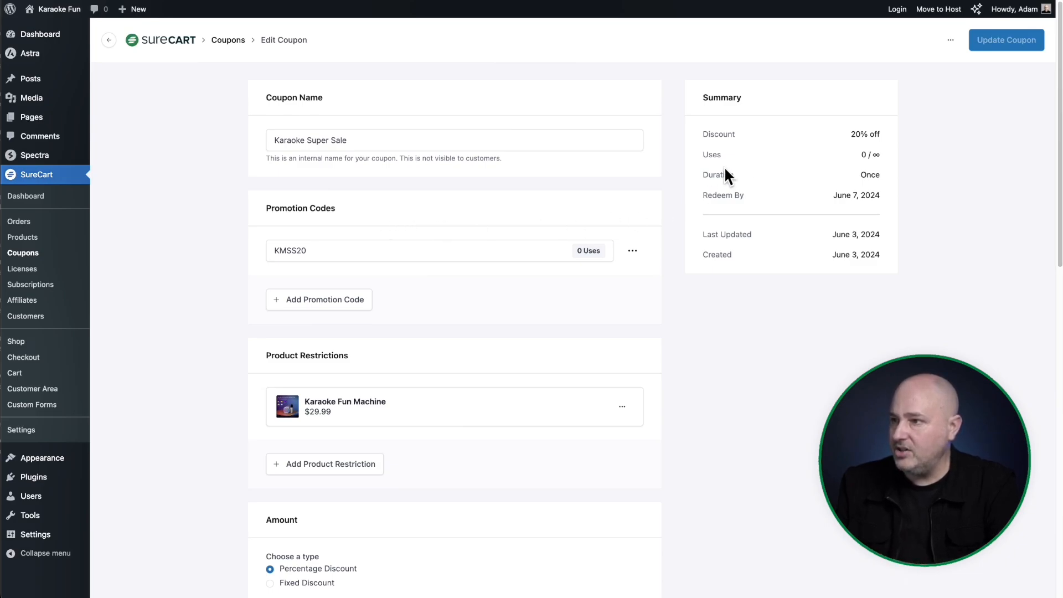
Check the created coupon's usage summary and saved settings, and open its additional actions.
double_click(864, 155)
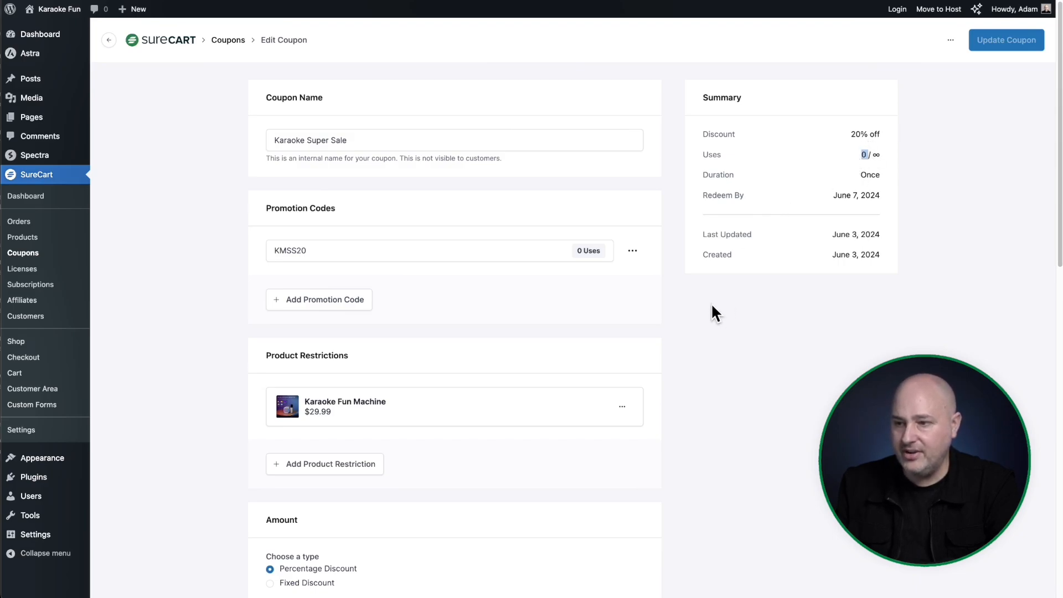
scroll(516, 324, "down", 10)
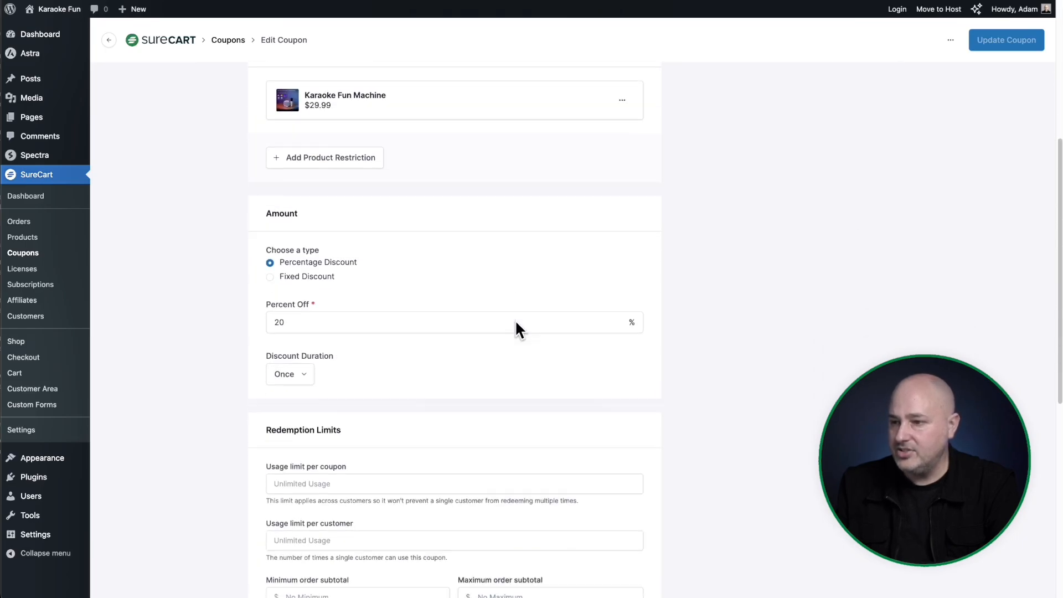
scroll(516, 324, "up", 4)
scroll(517, 330, "up", 8)
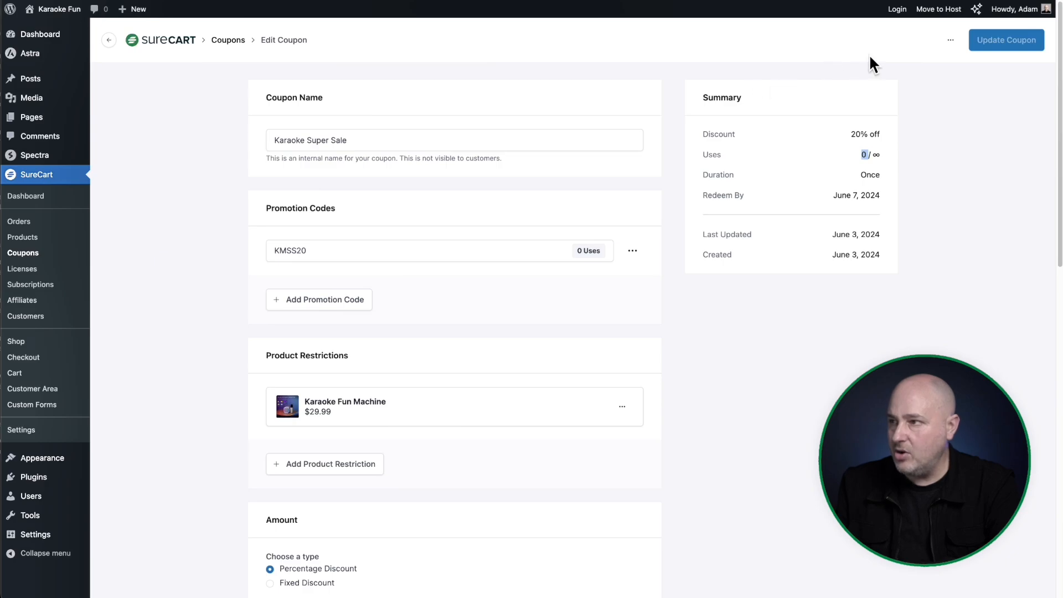
left_click(951, 45)
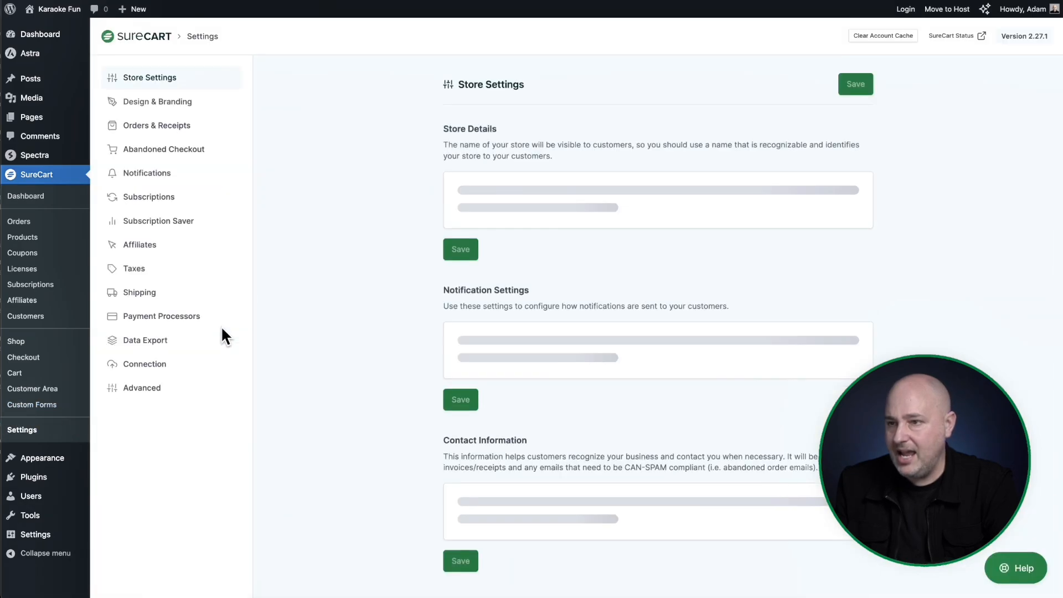
Open the store's tax settings and enable Tax Collection.
left_click(147, 276)
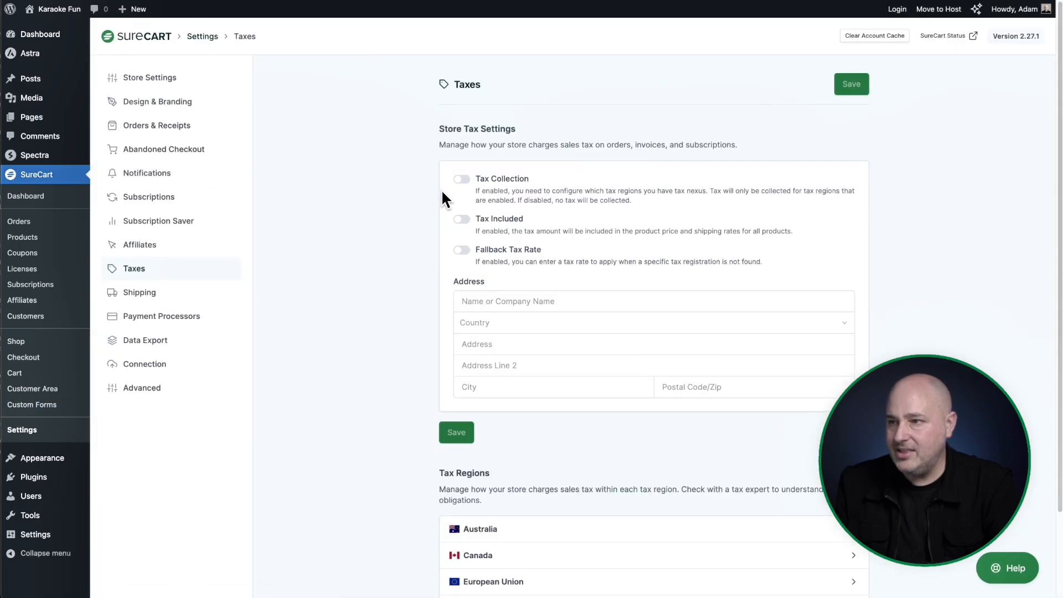
left_click(464, 181)
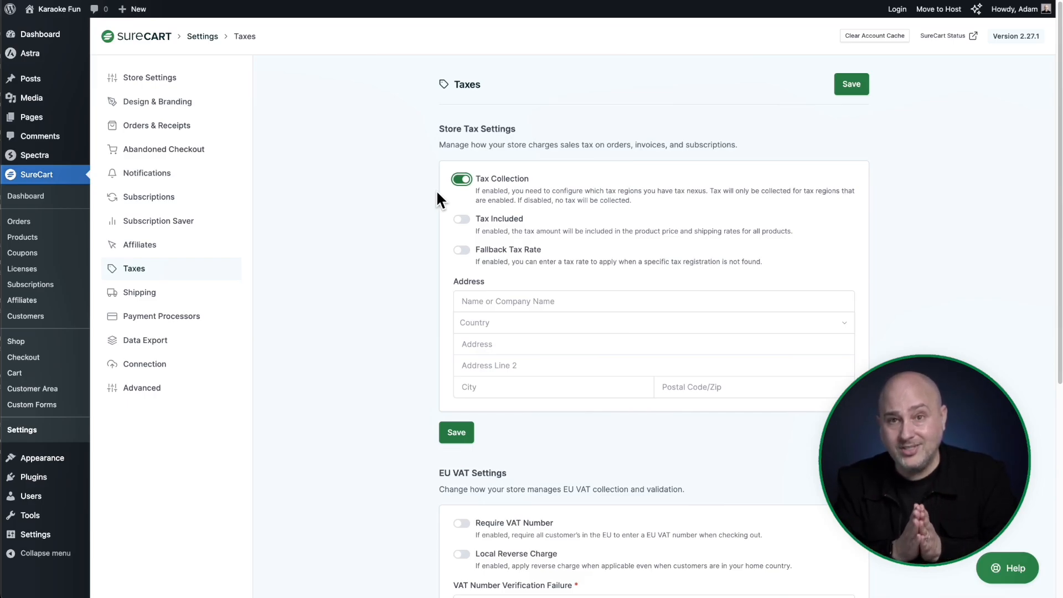
Try the Require VAT Number option in the EU VAT settings and turn it back off.
scroll(424, 195, "down", 1)
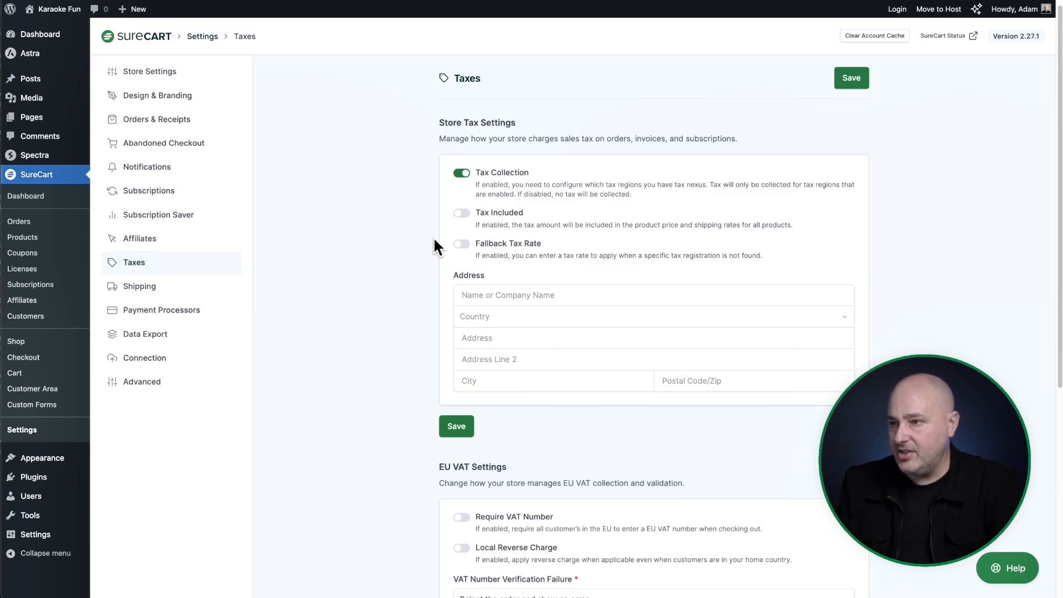
scroll(462, 249, "down", 2)
scroll(431, 244, "down", 5)
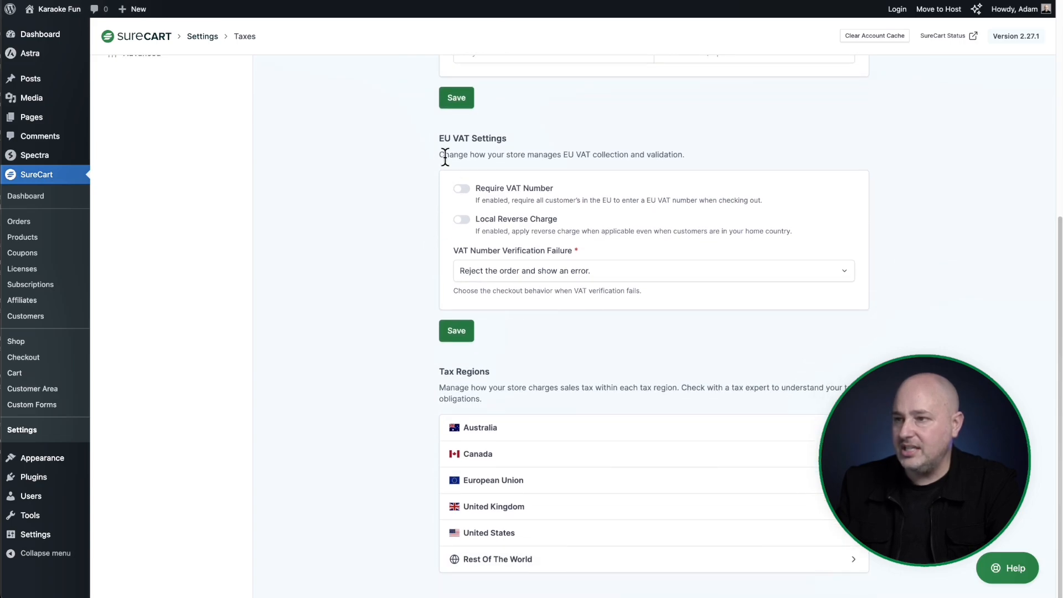
left_click_drag(433, 137, 509, 136)
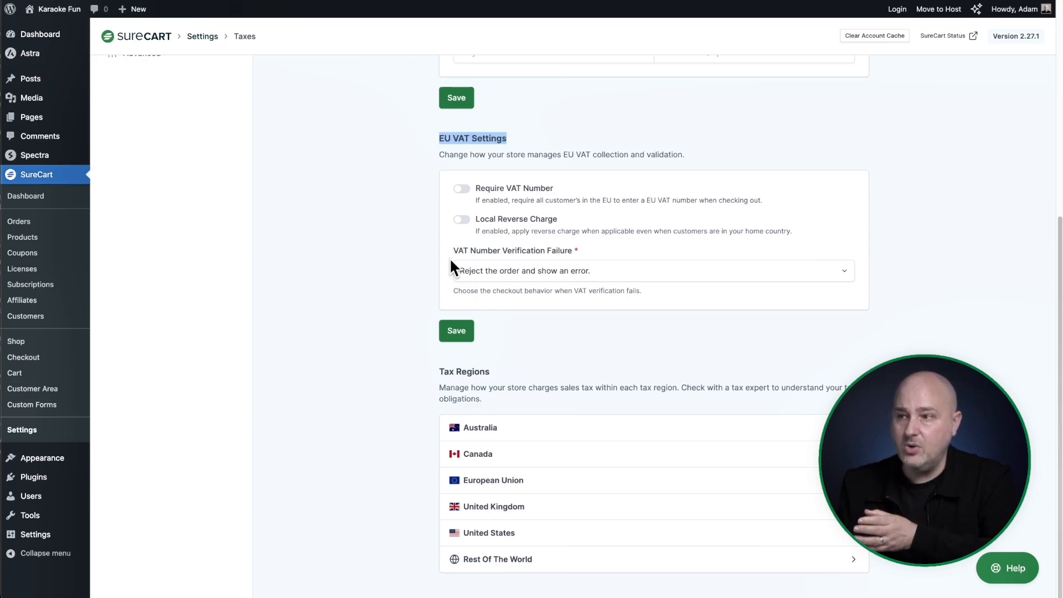
left_click(463, 191)
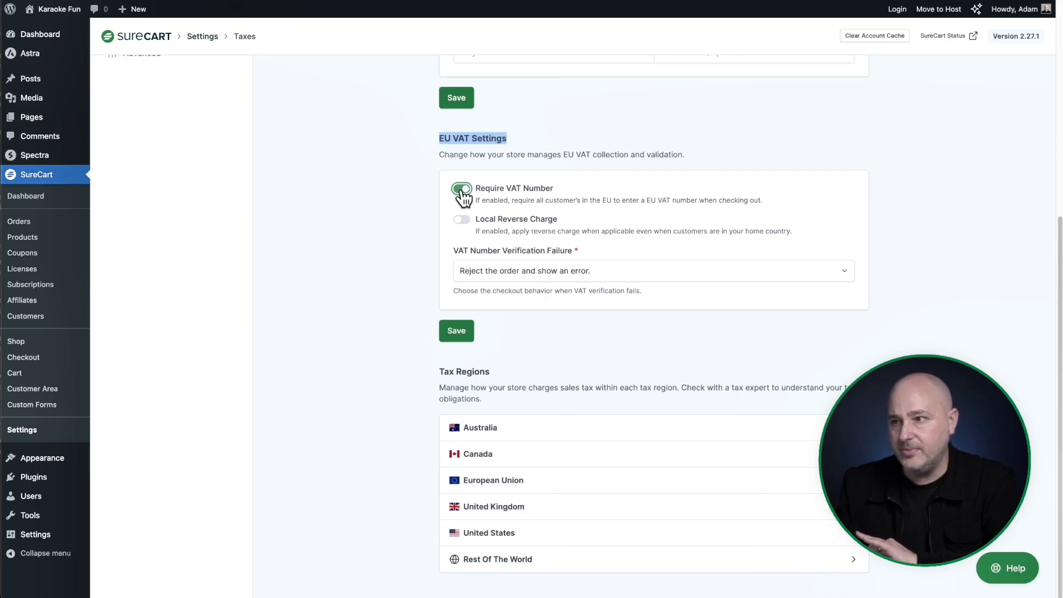
left_click(461, 189)
left_click(417, 211)
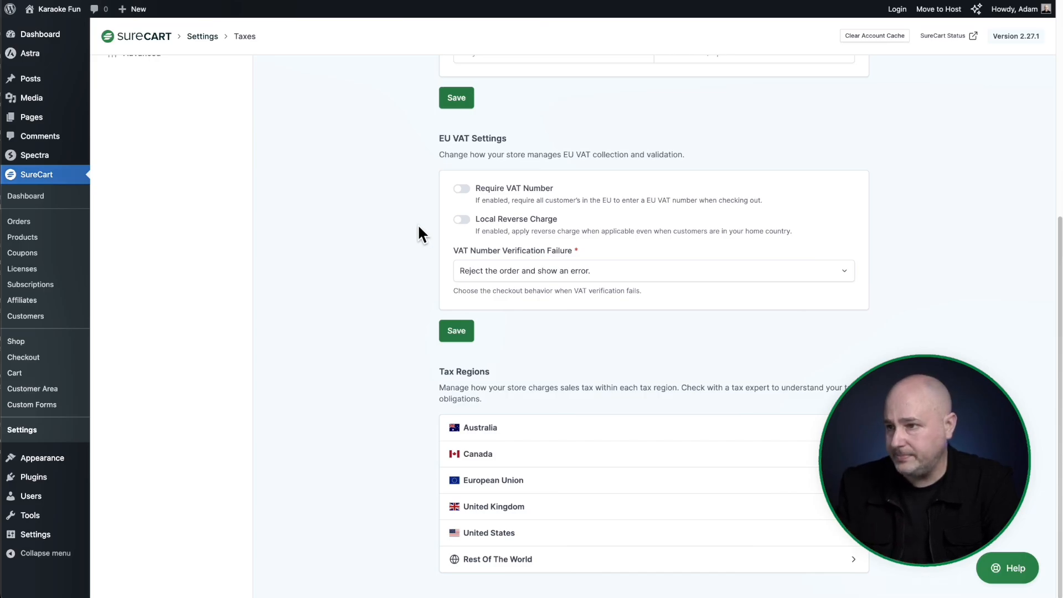
Try to save the store tax settings without a tax address, and look over the VAT settings and tax regions.
scroll(410, 166, "up", 6)
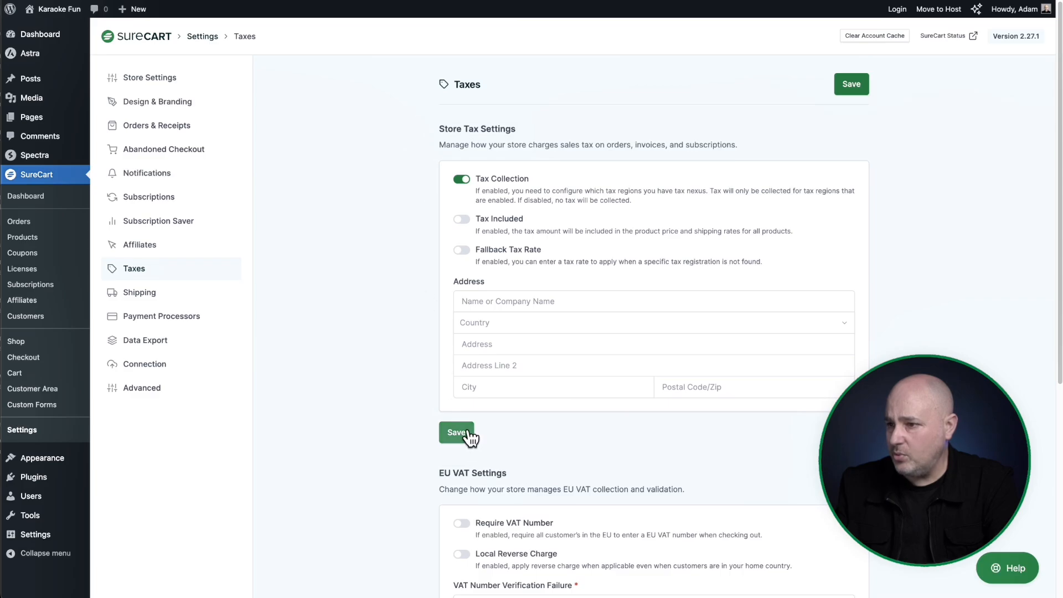
left_click(468, 433)
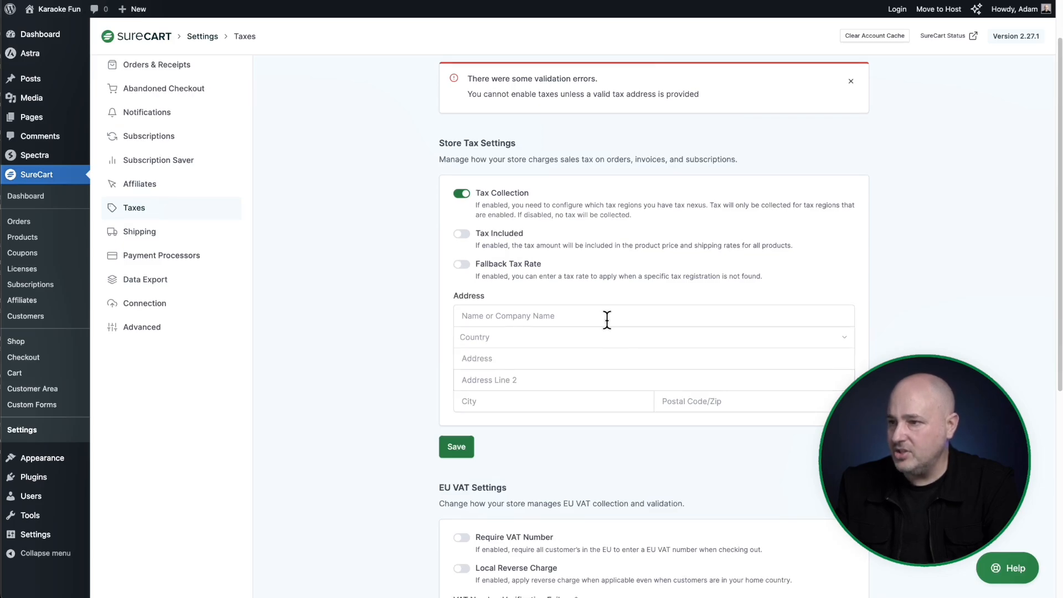
scroll(598, 318, "down", 1)
scroll(599, 320, "down", 5)
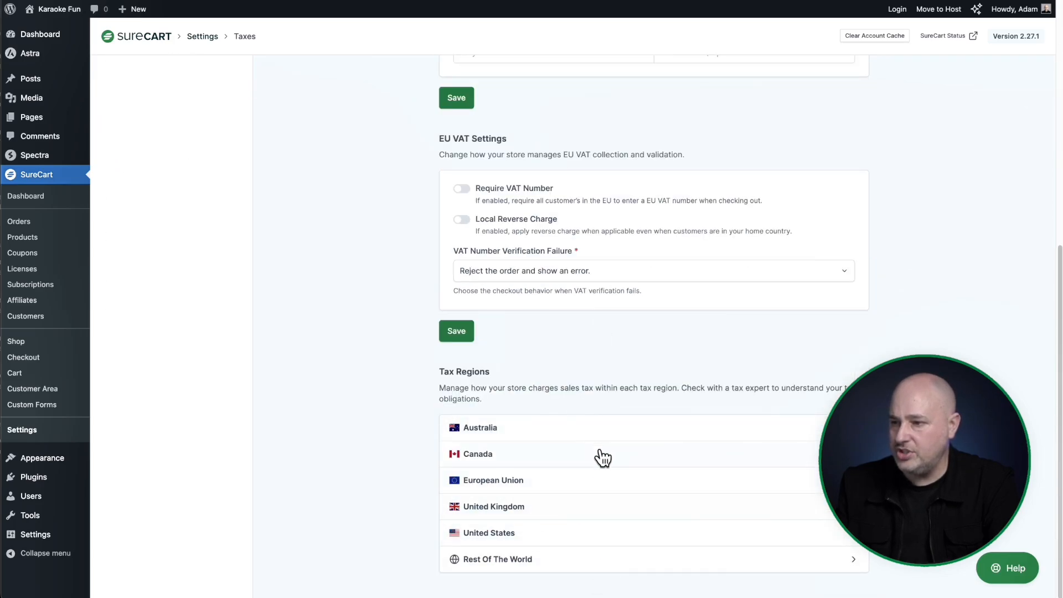
scroll(595, 437, "up", 7)
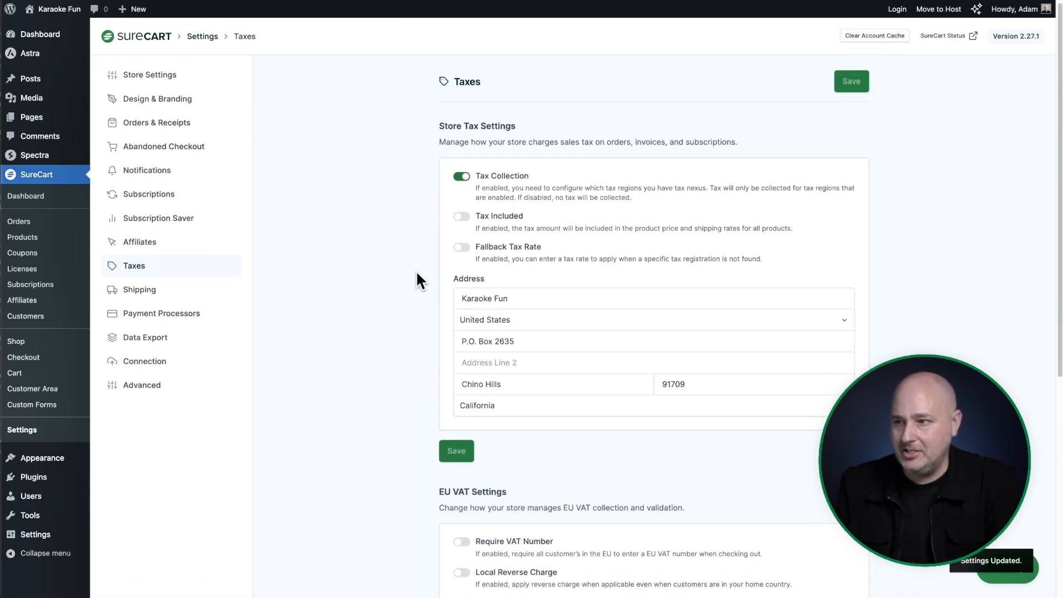
Open the United States tax region and examine its state sales tax registrations.
scroll(412, 277, "down", 5)
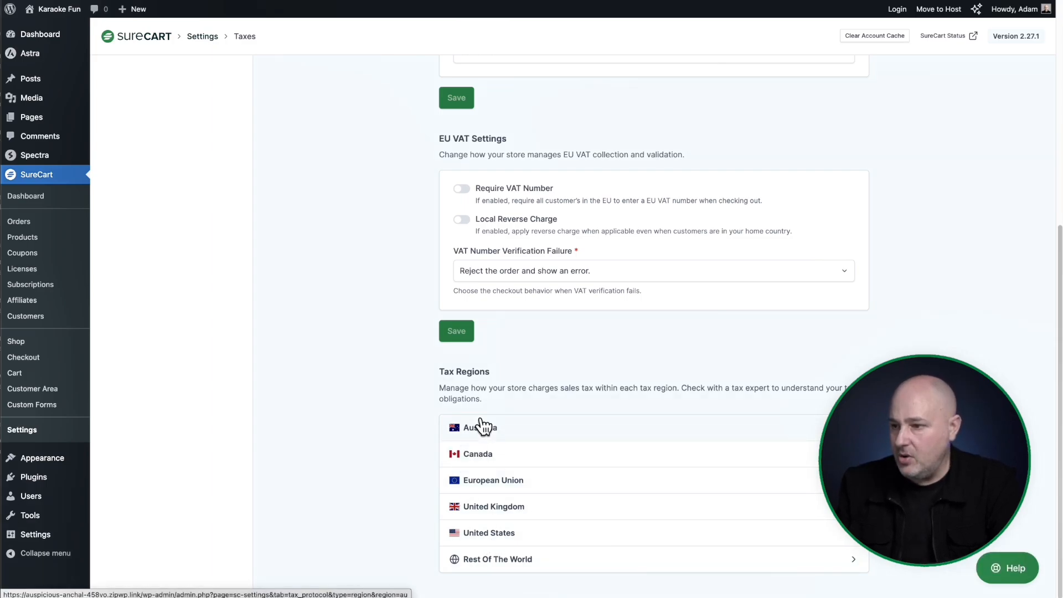
left_click(415, 524)
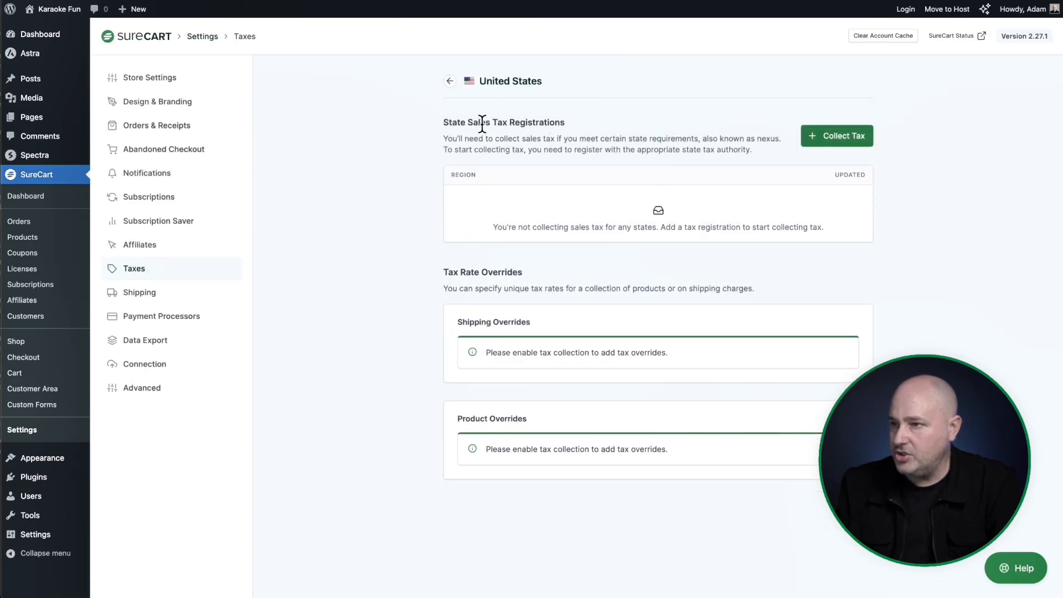
triple_click(567, 119)
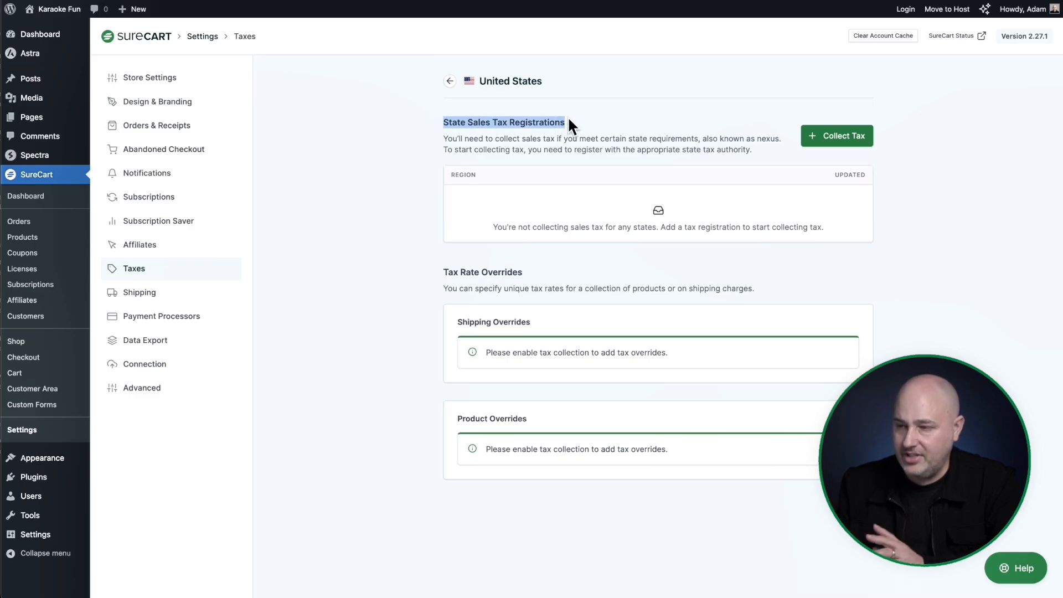
left_click(576, 123)
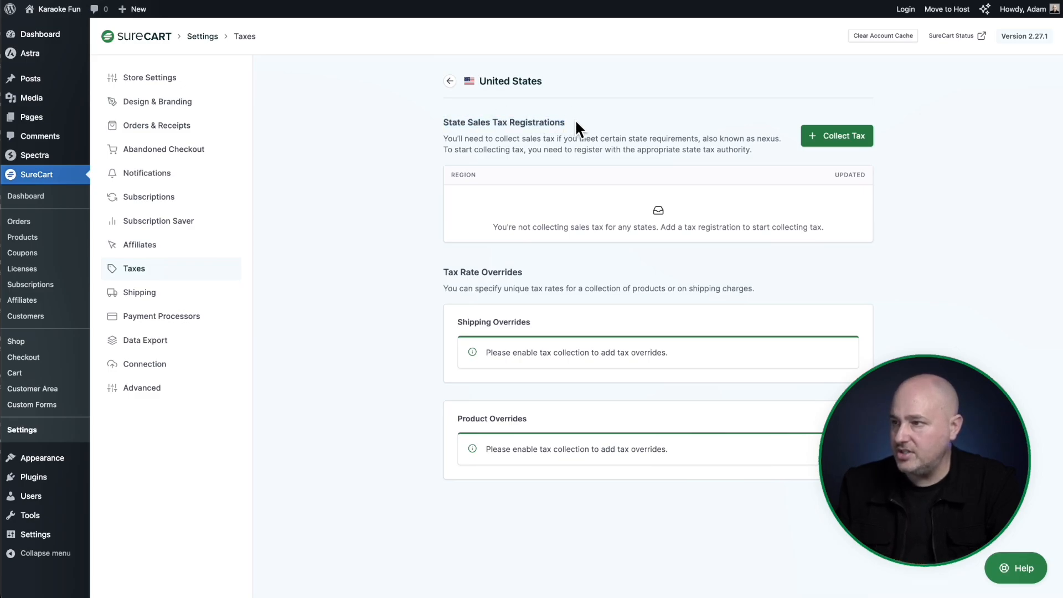
Add a state sales tax registration for California with Automatic tax calculation.
left_click(810, 132)
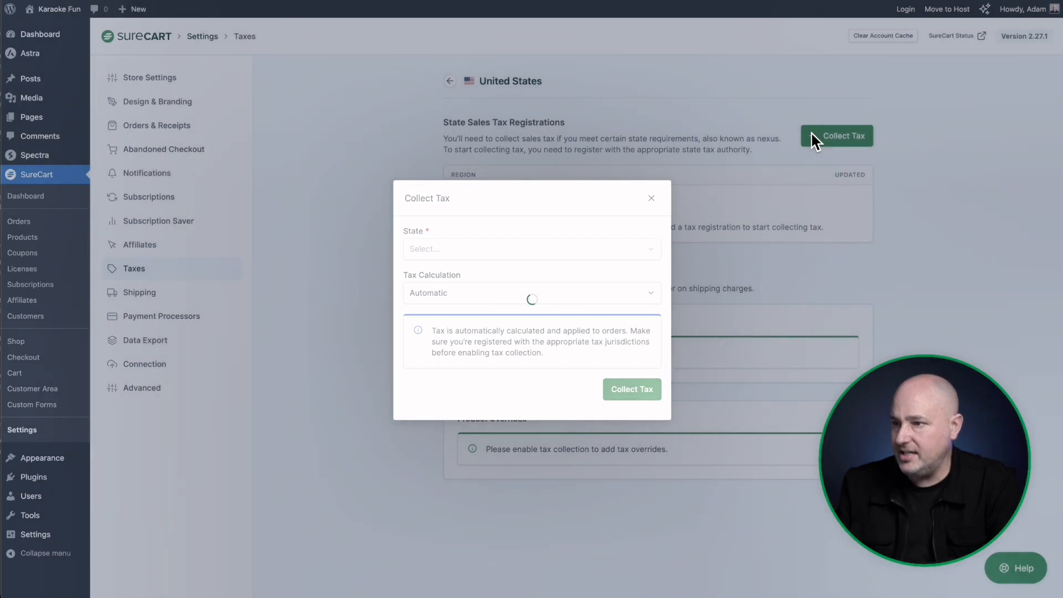
left_click(514, 256)
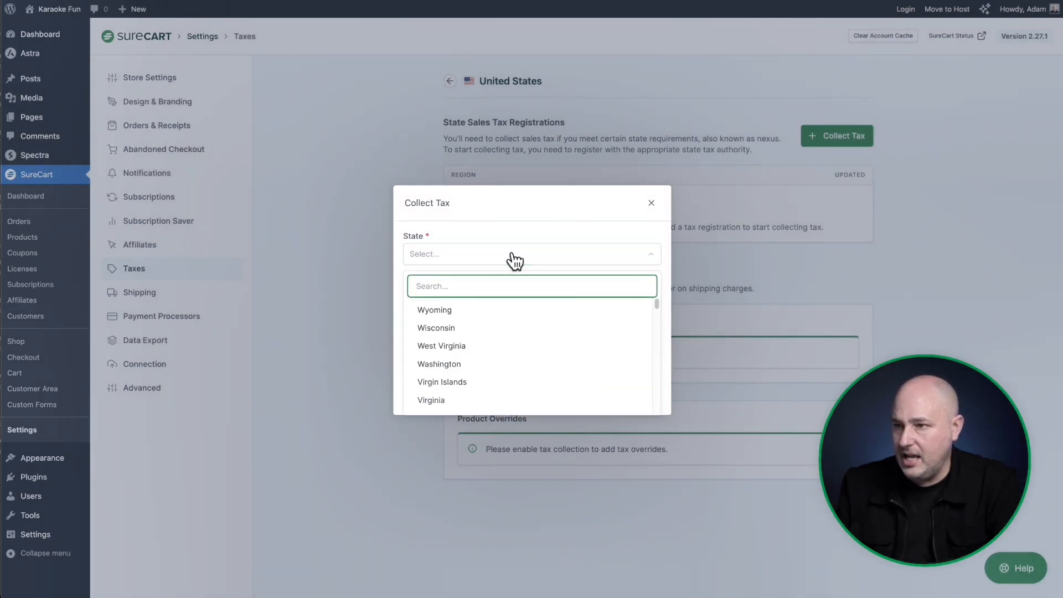
scroll(523, 320, "down", 2)
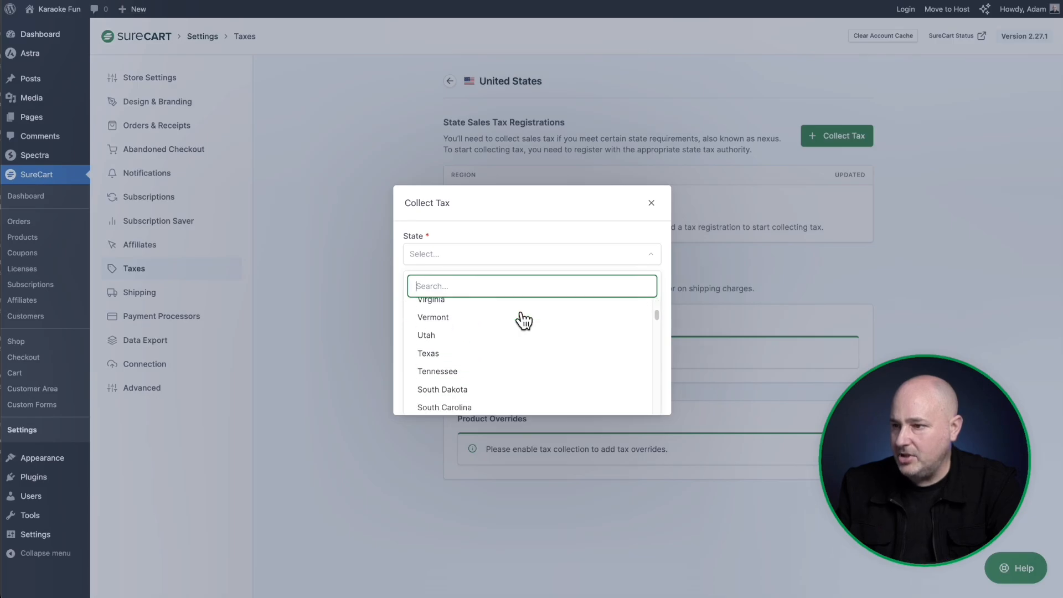
scroll(523, 320, "down", 5)
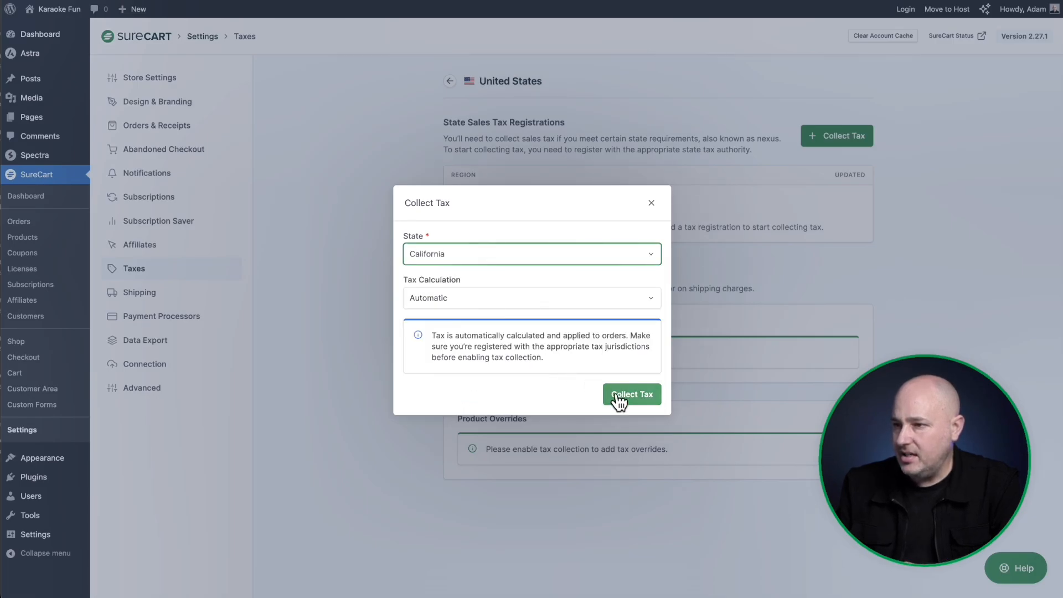
left_click(618, 398)
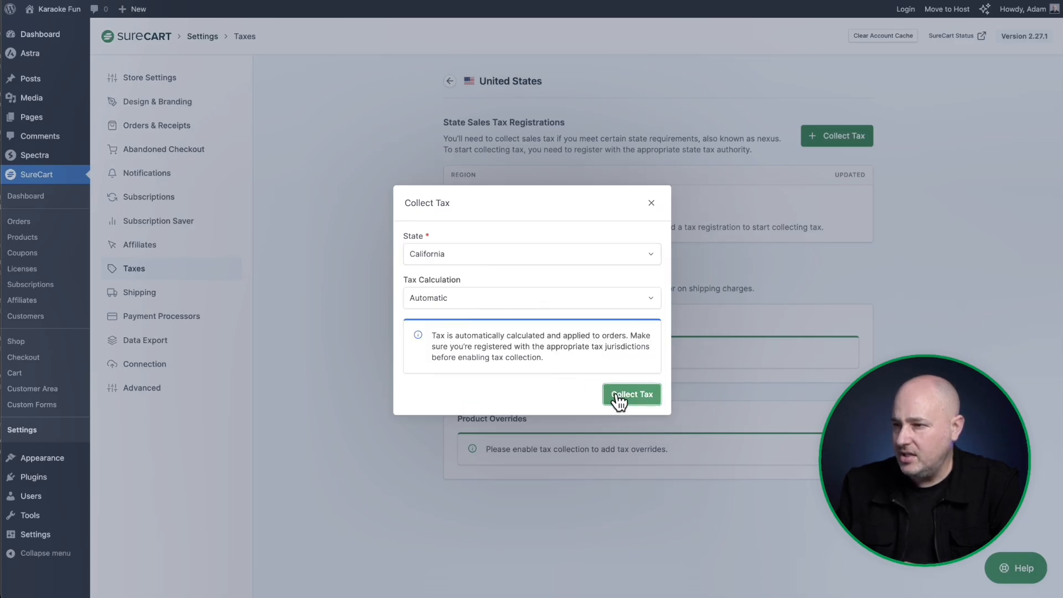
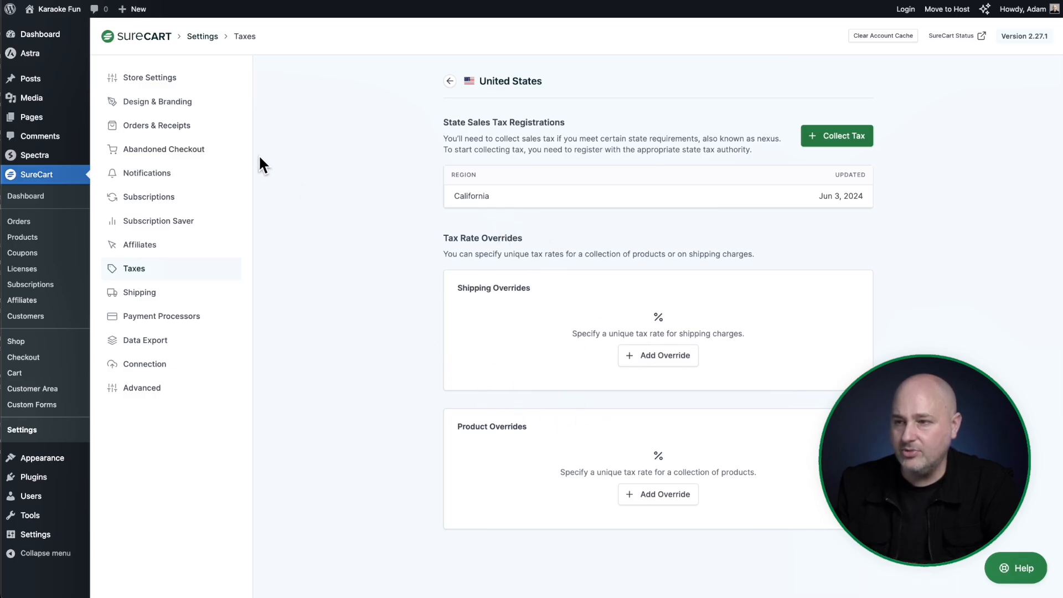
Visit the storefront and start a Buy Now checkout for the Karaoke Fun Machine to check the estimated tax for California.
mouse_move(63, 9)
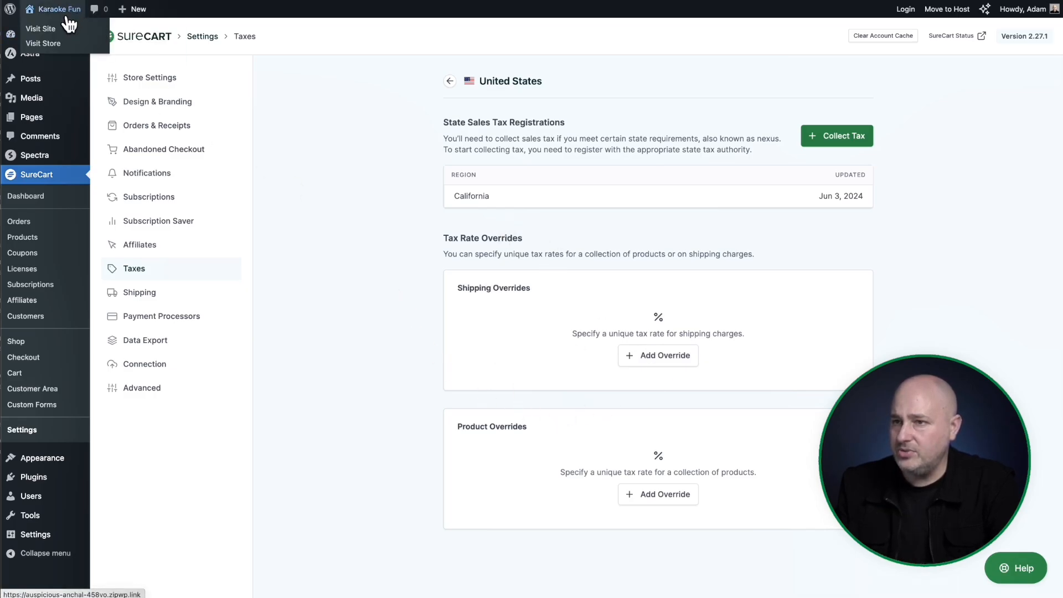
left_click(58, 44)
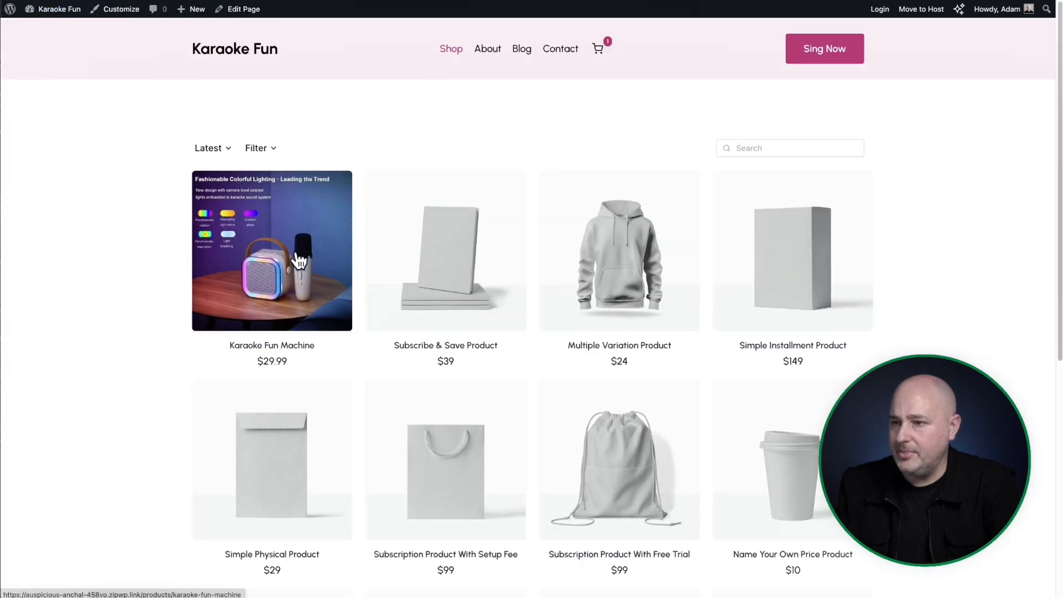
left_click(215, 321)
scroll(606, 261, "down", 3)
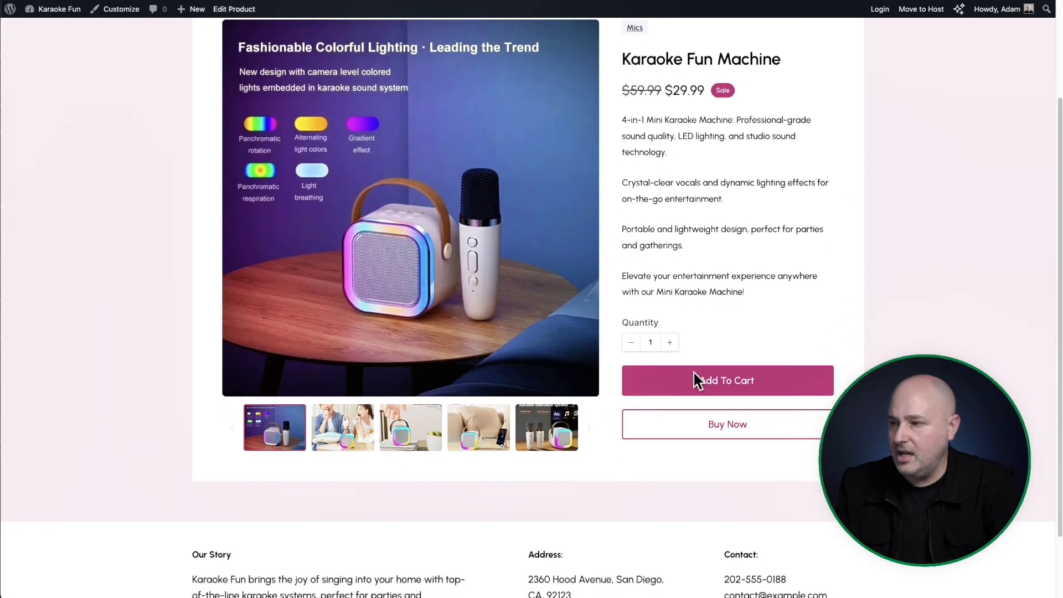
left_click(732, 433)
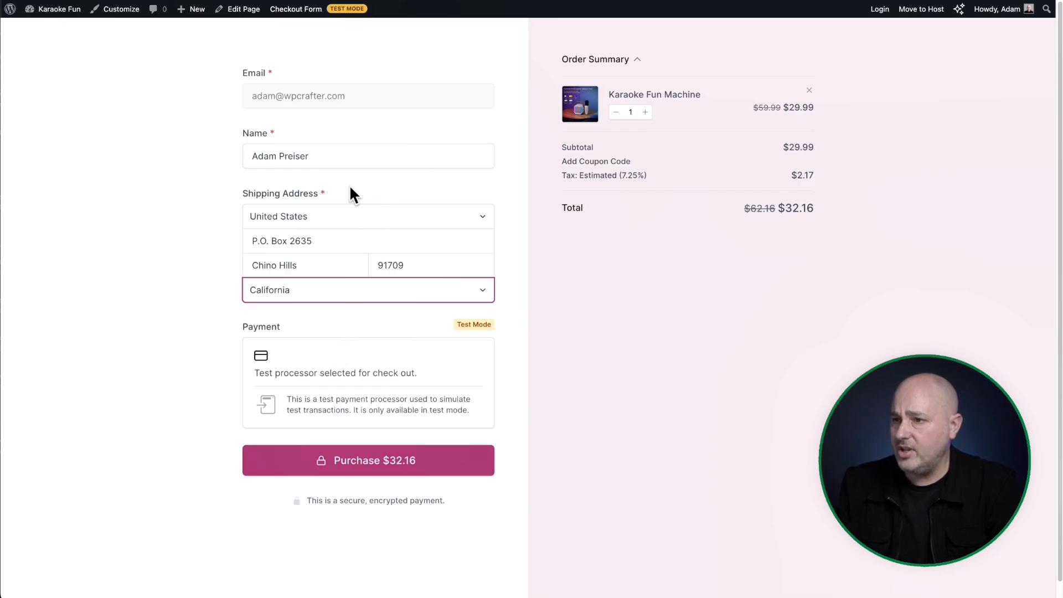
left_click(726, 321)
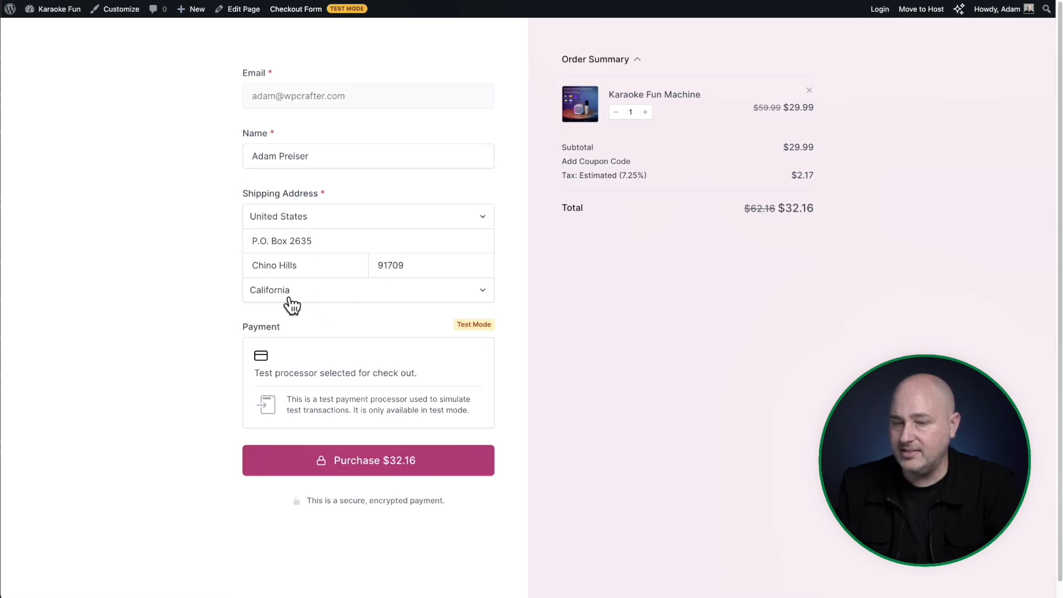
Return to the SureCart tax settings, open the United States tax region, and examine its shipping and product override sections.
mouse_move(55, 9)
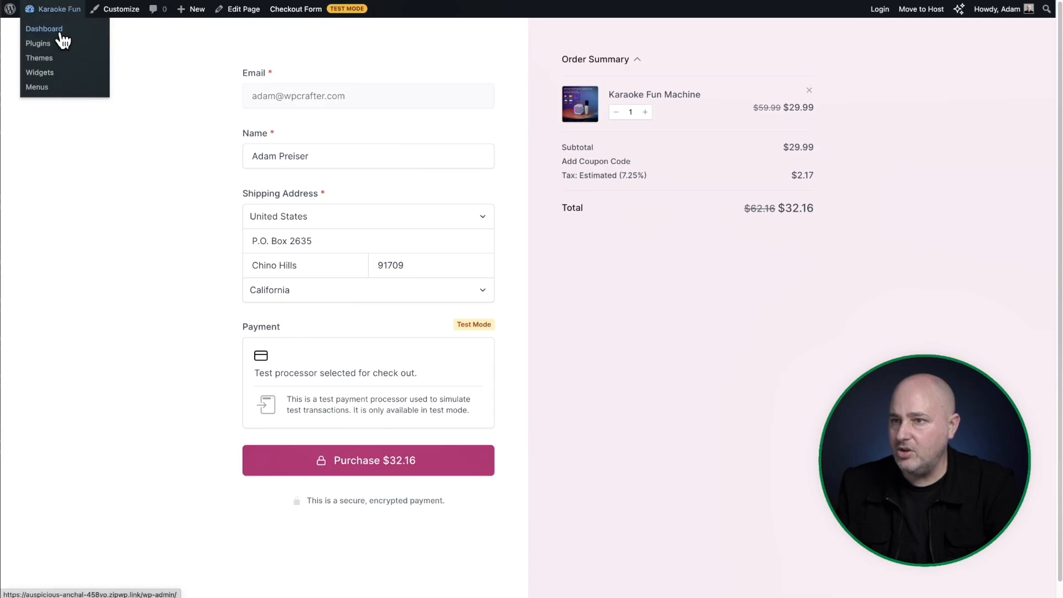
left_click(61, 29)
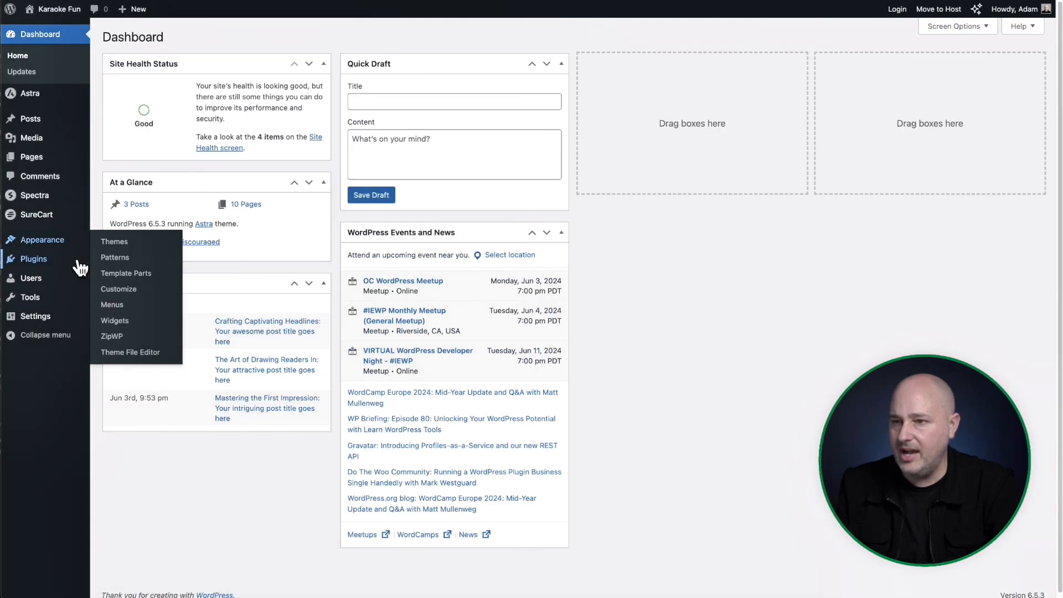
mouse_move(44, 215)
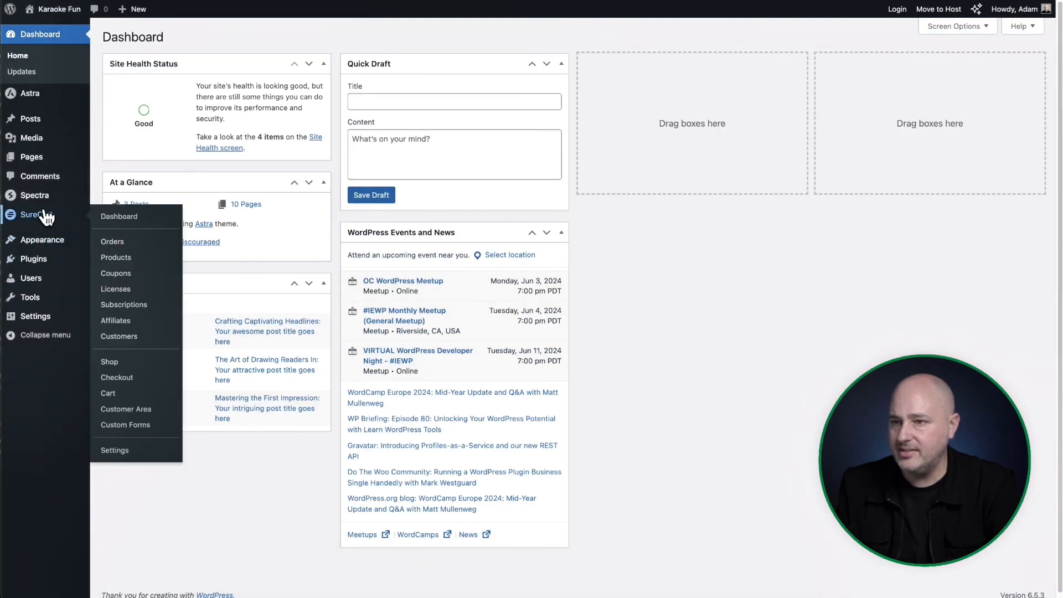
left_click(133, 449)
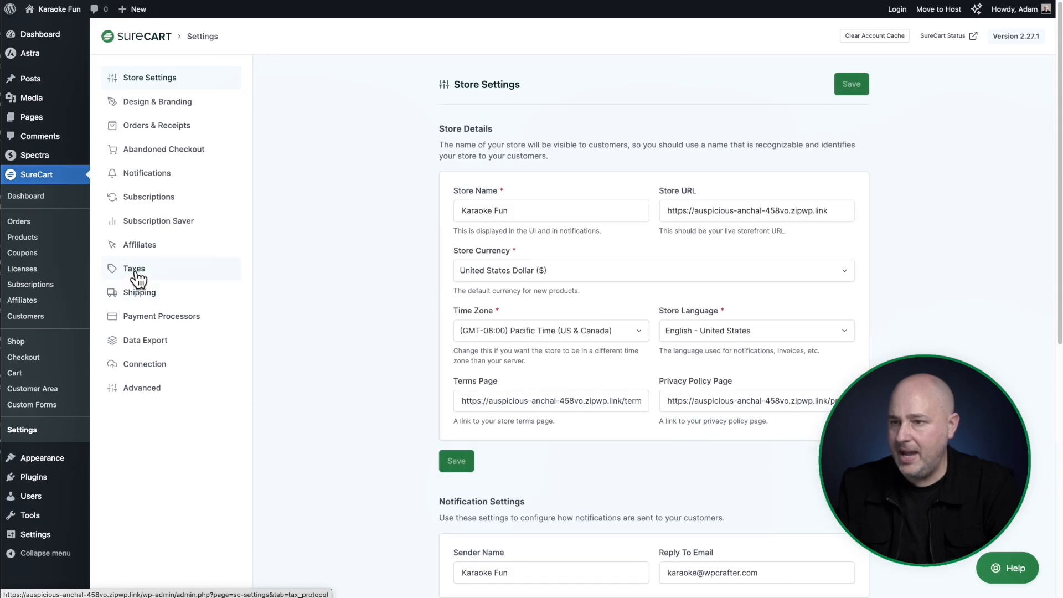
left_click(134, 271)
scroll(498, 244, "down", 5)
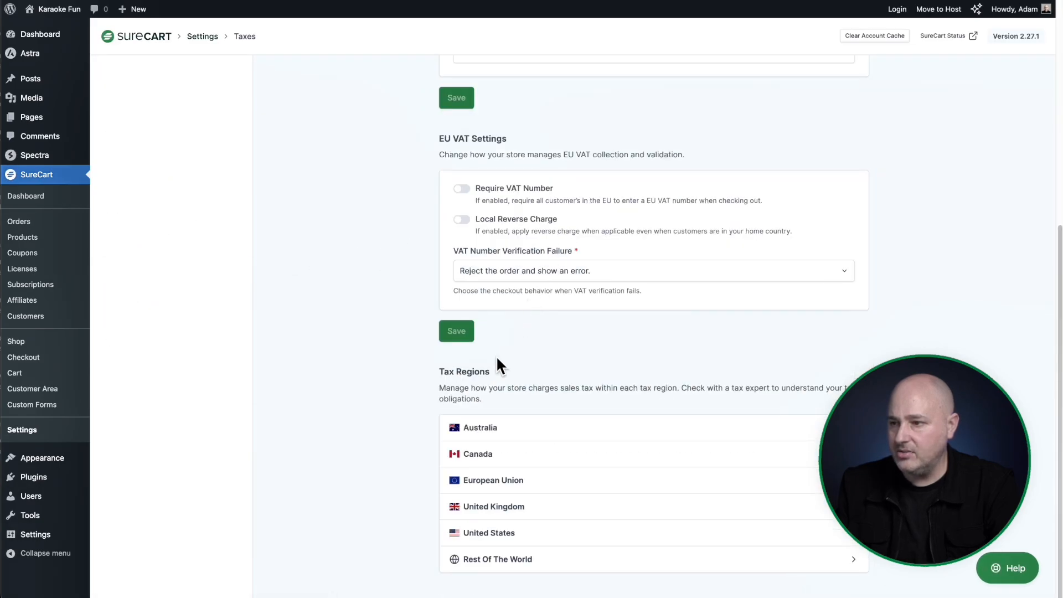
left_click(502, 534)
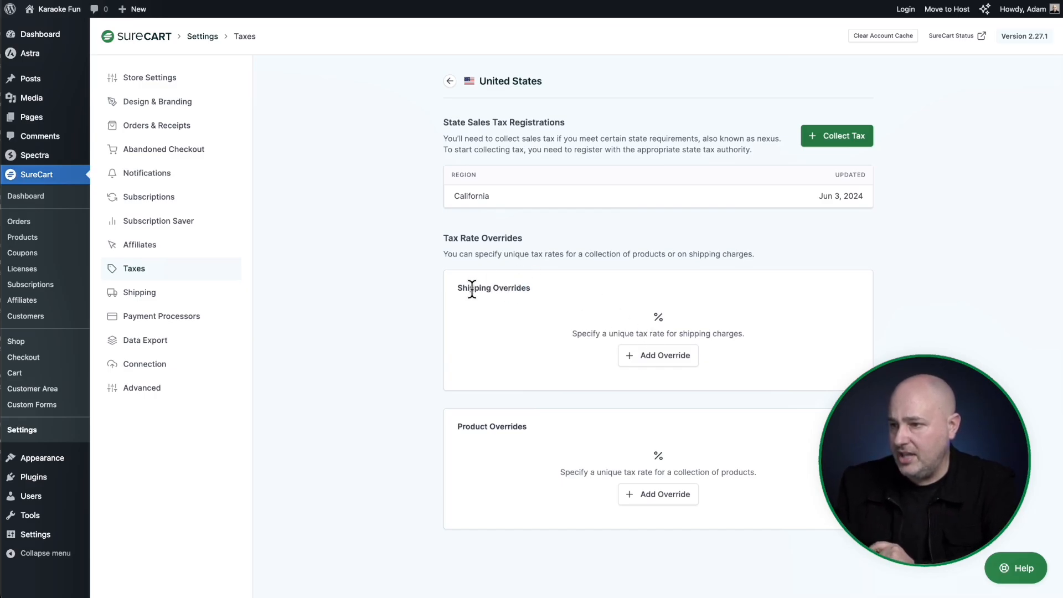
left_click_drag(450, 287, 546, 306)
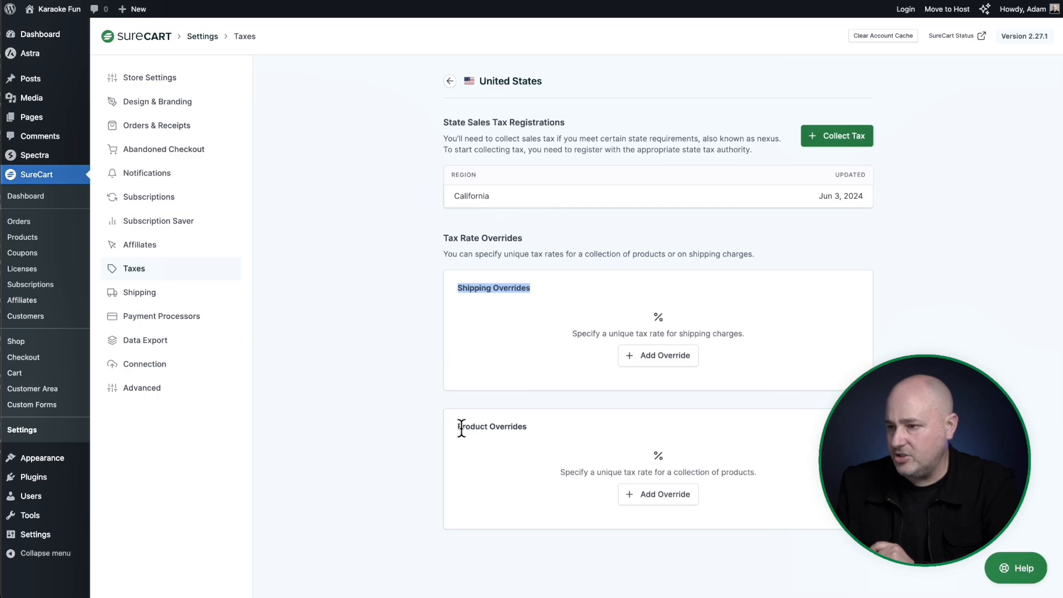
left_click_drag(461, 427, 512, 427)
Add a product tax override for the Mics collection in California with a tax rate of 2.5%.
left_click(652, 495)
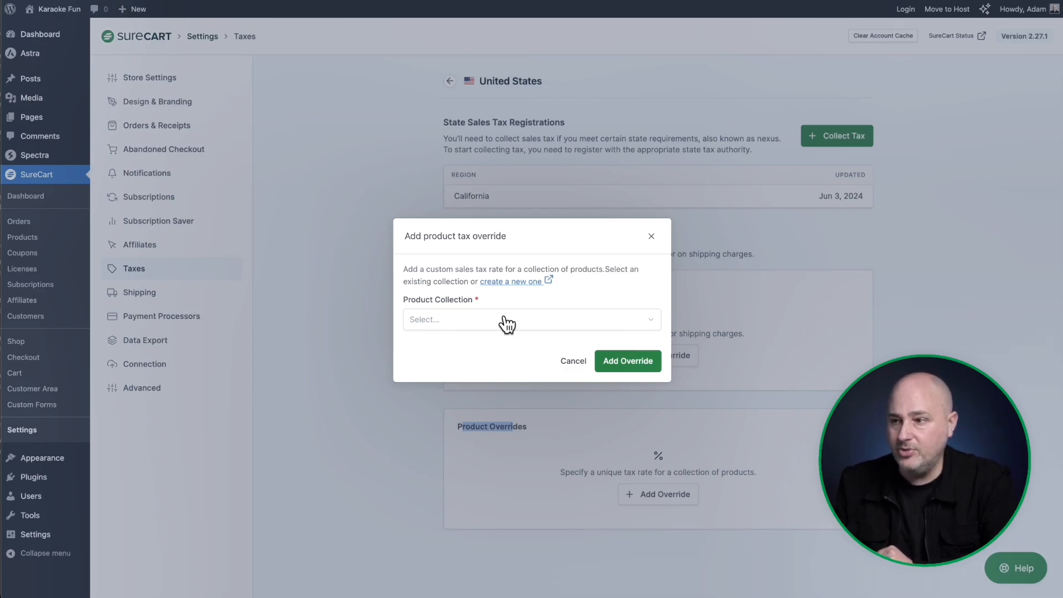
left_click(524, 324)
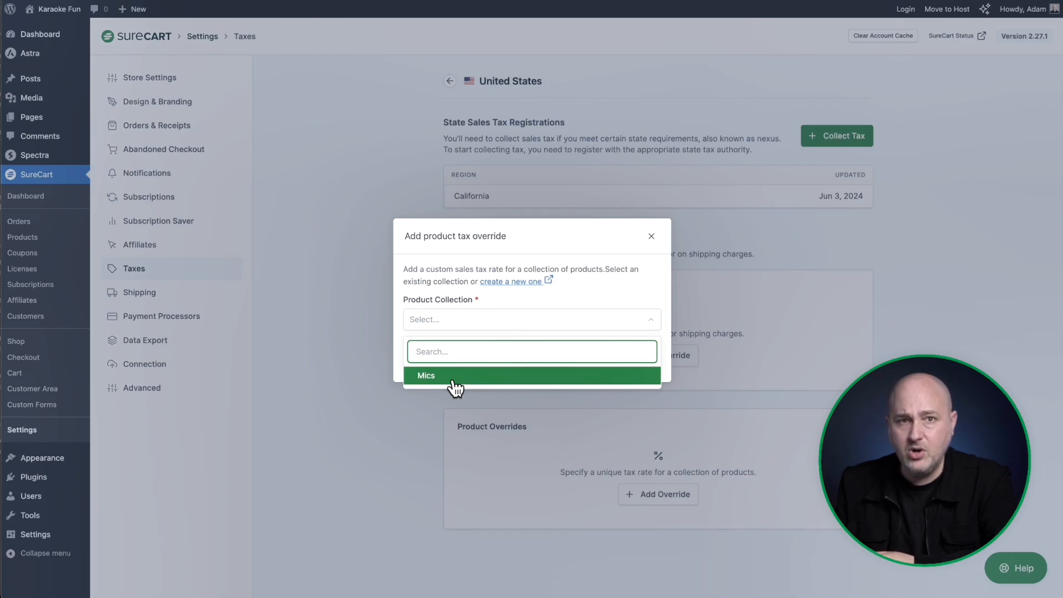
left_click(454, 379)
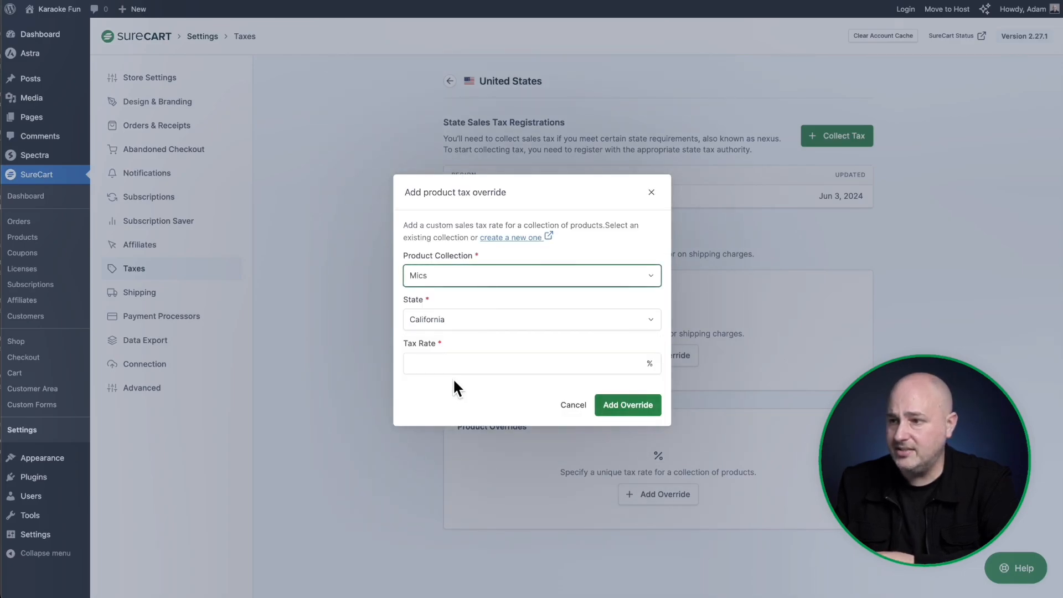
left_click(475, 326)
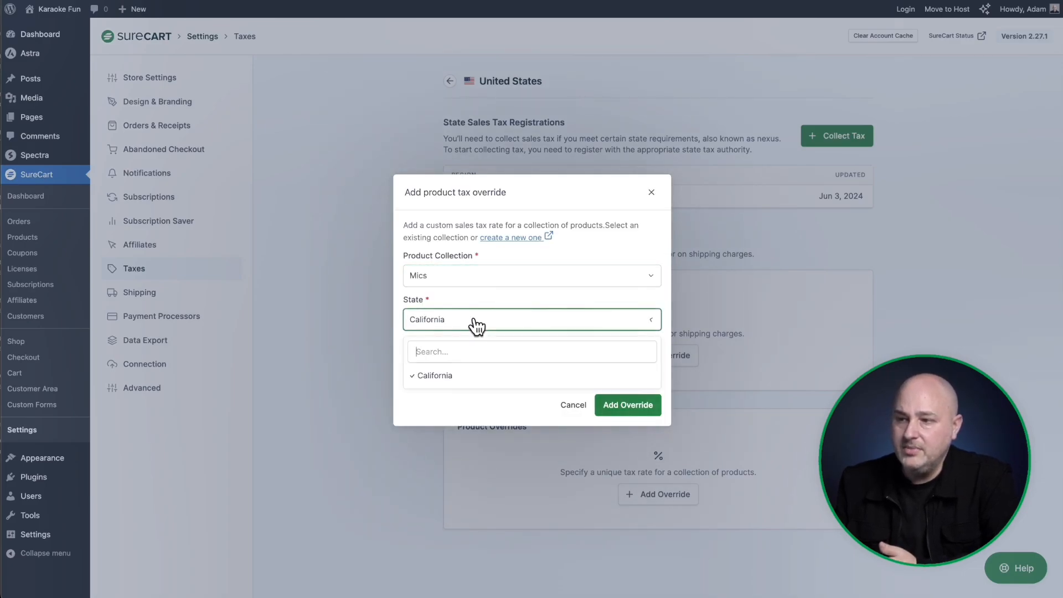
left_click(496, 319)
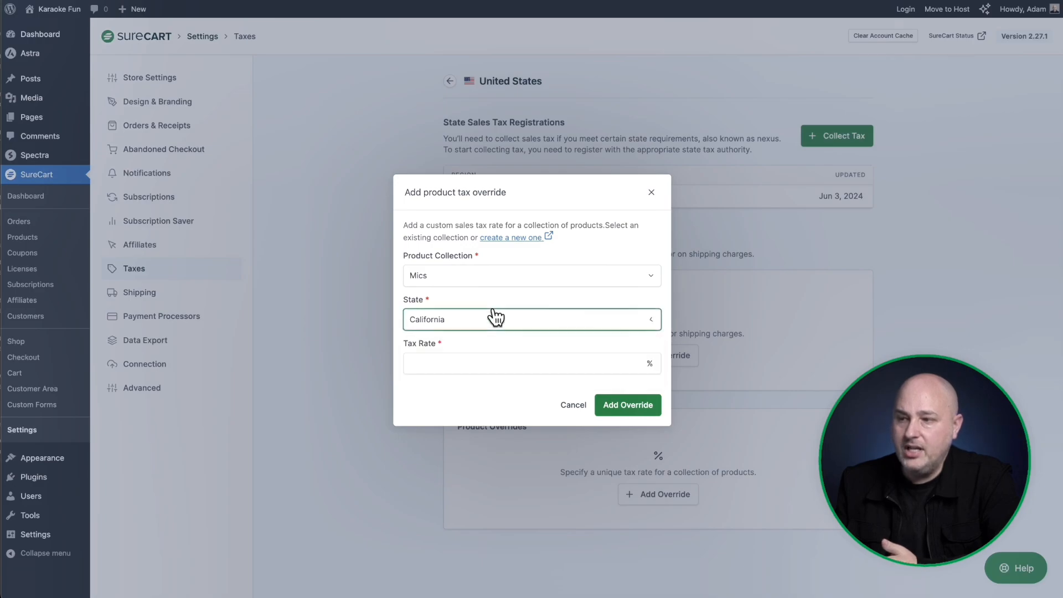
left_click(491, 357)
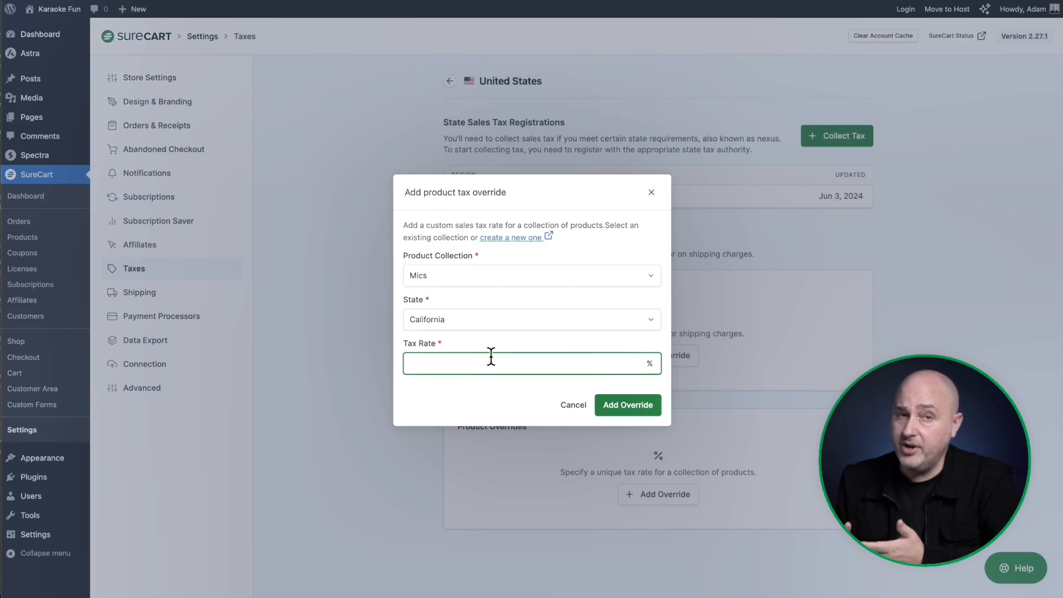
type("2.5")
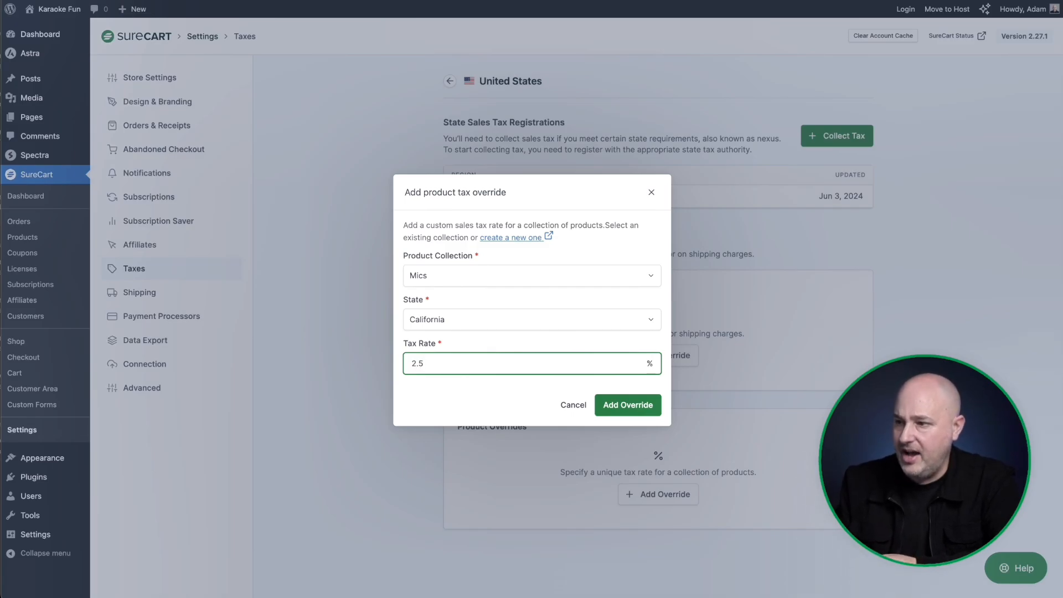
left_click(611, 407)
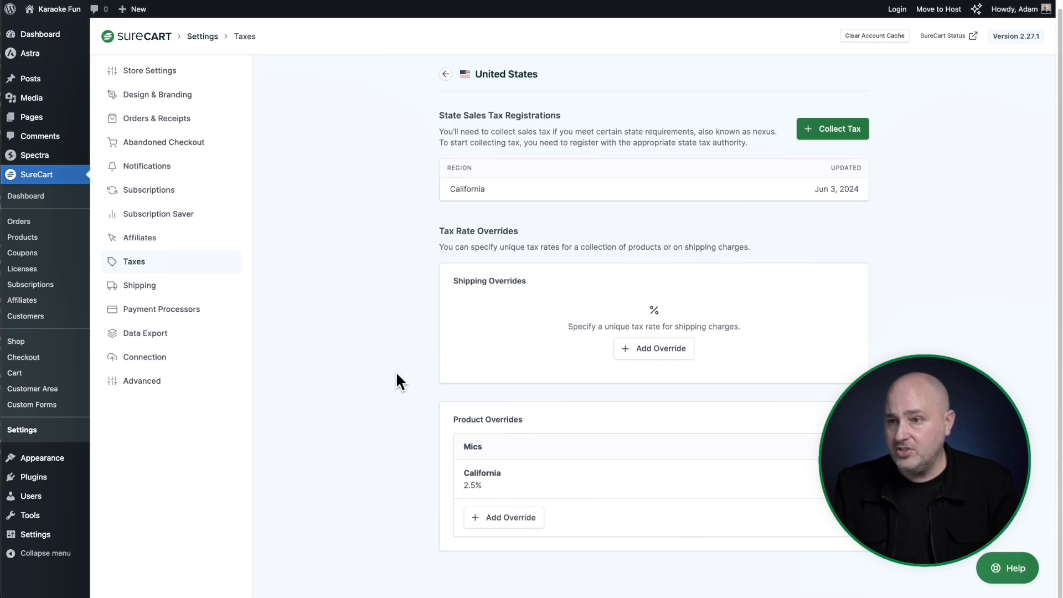
View the product collections, and check out the Karaoke Fun Machine from the store again to verify the overridden tax rate.
left_click(46, 239)
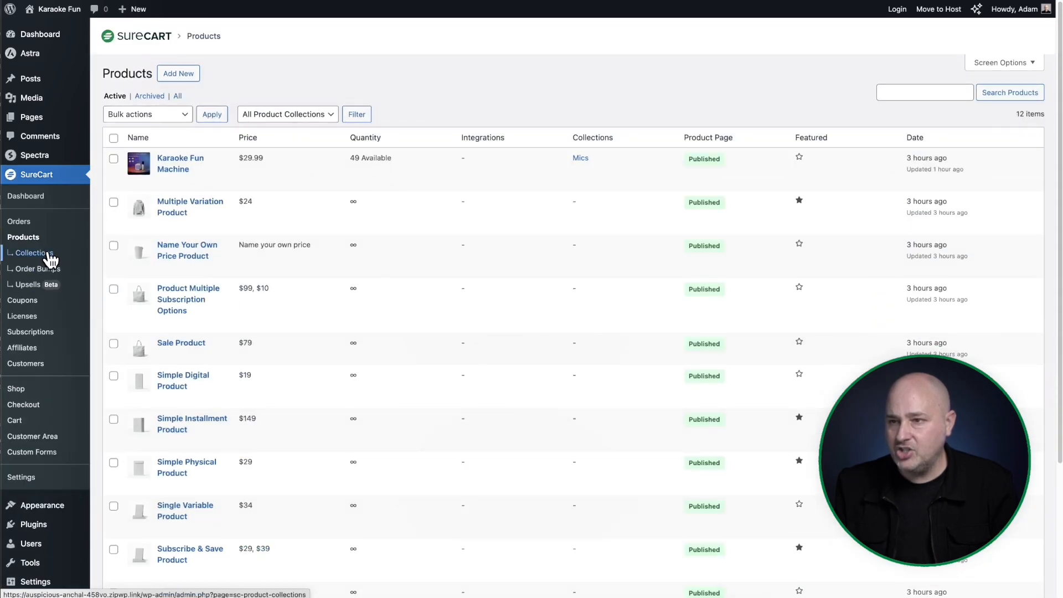
left_click(46, 254)
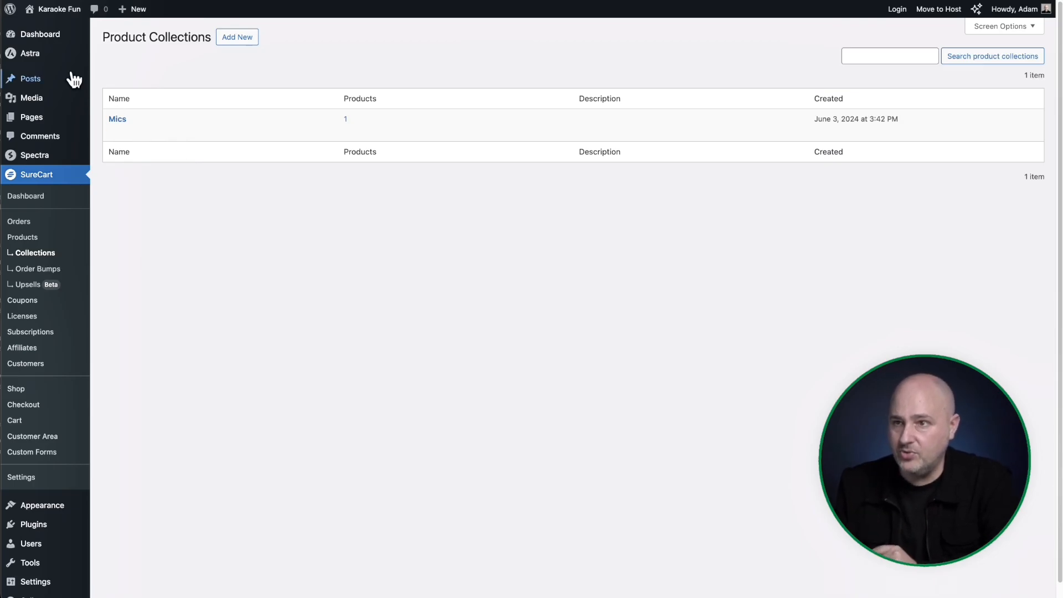
left_click(51, 42)
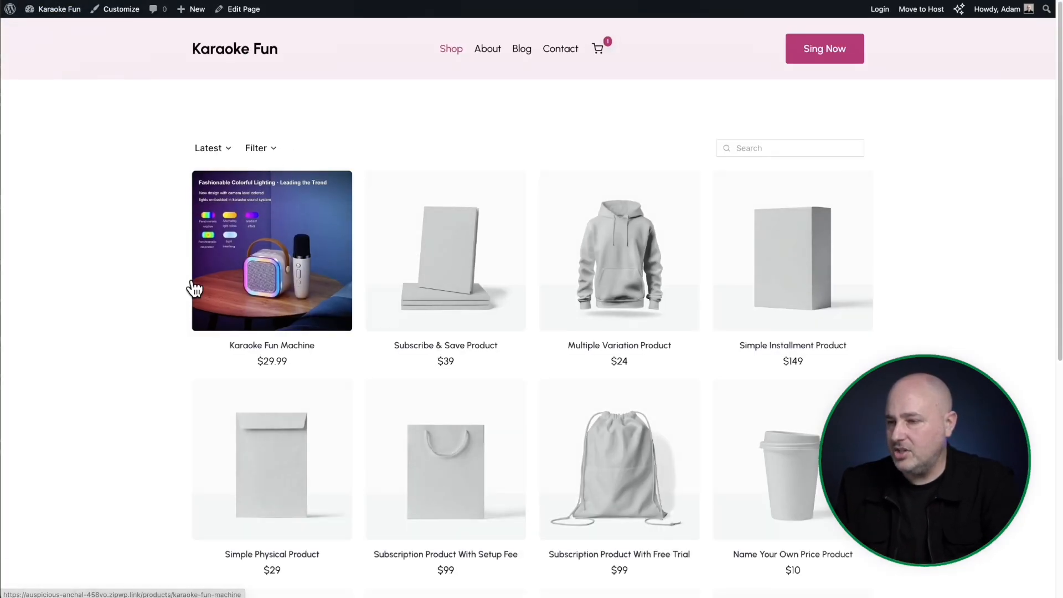
left_click(234, 283)
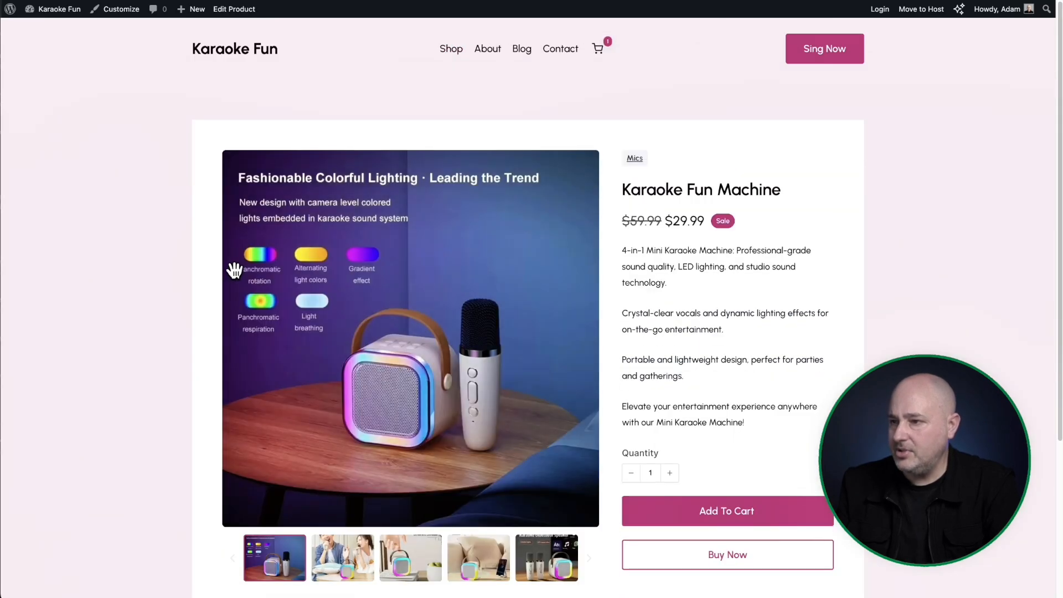
left_click(714, 556)
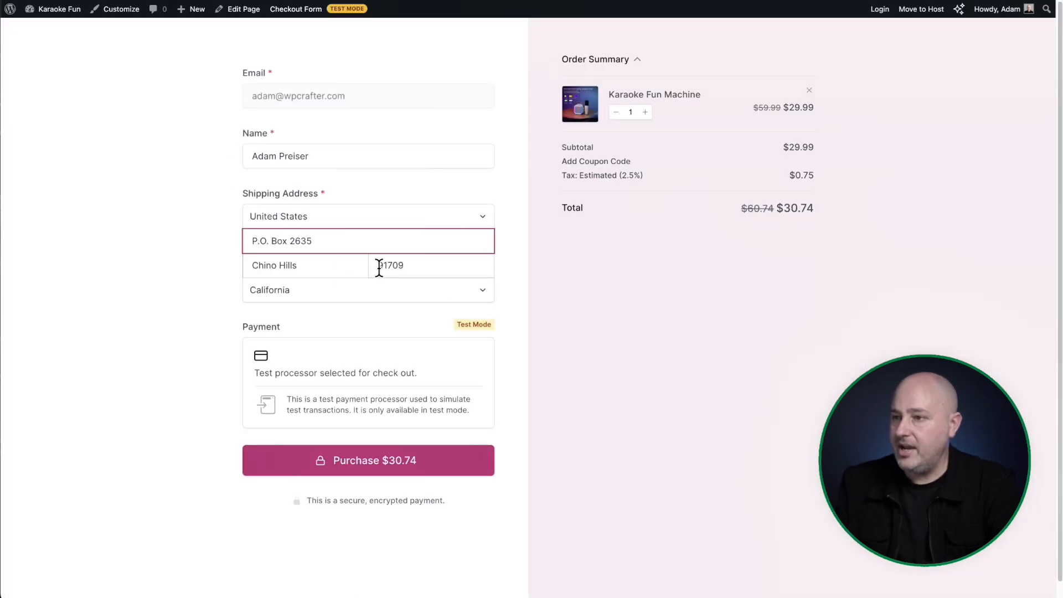
left_click(534, 289)
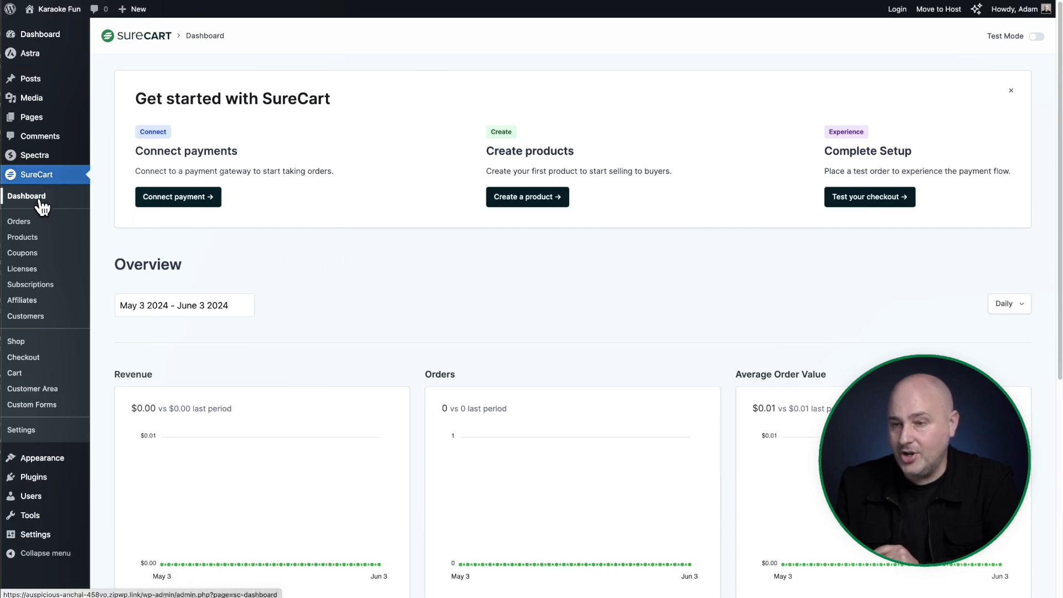
Enable shipping rates in the SureCart shipping settings and save the change.
left_click(42, 434)
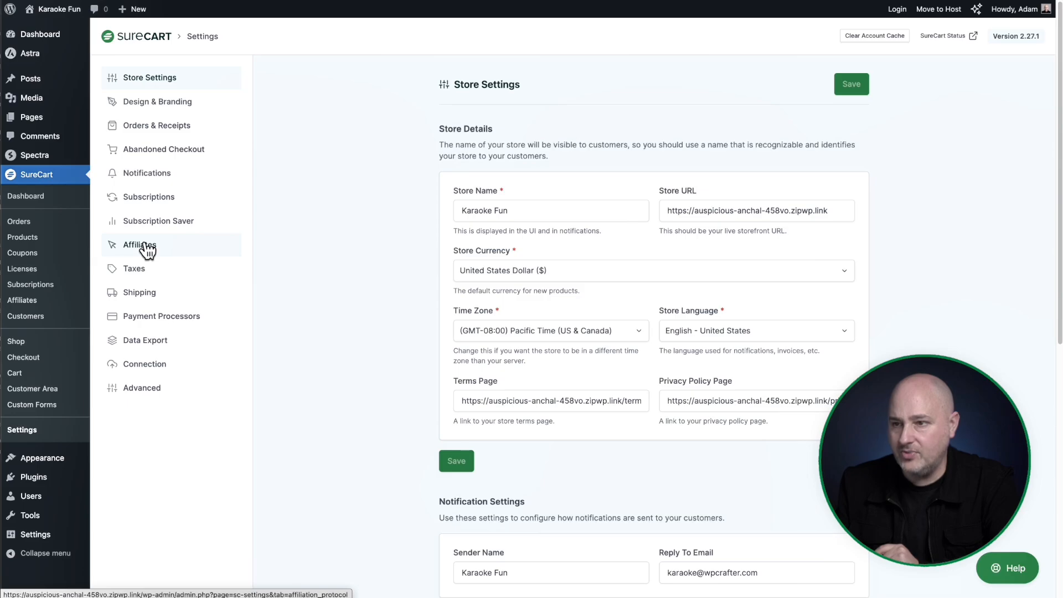
left_click(145, 296)
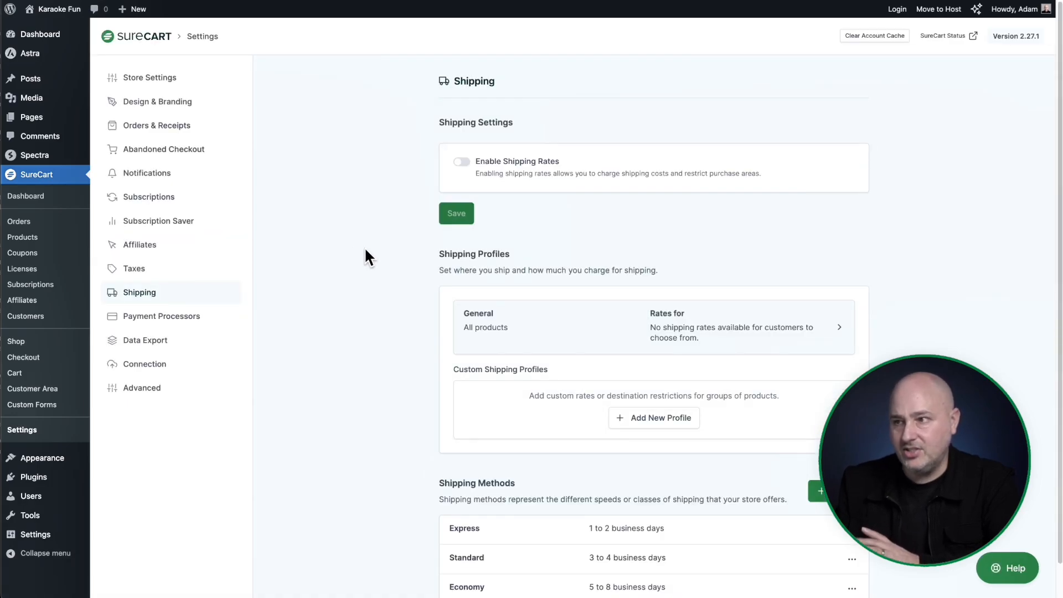
left_click(462, 162)
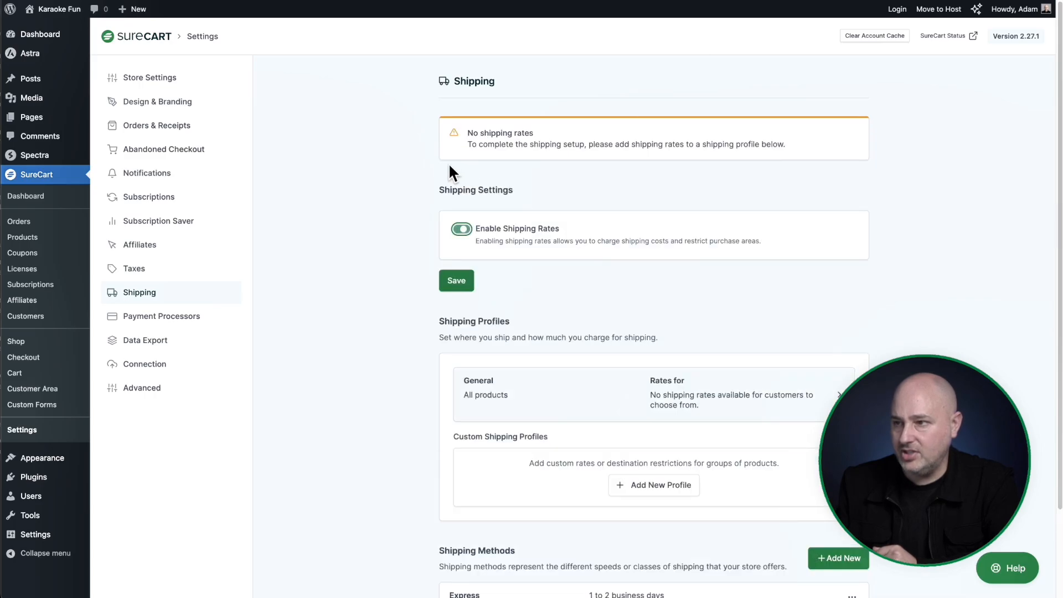
left_click(455, 279)
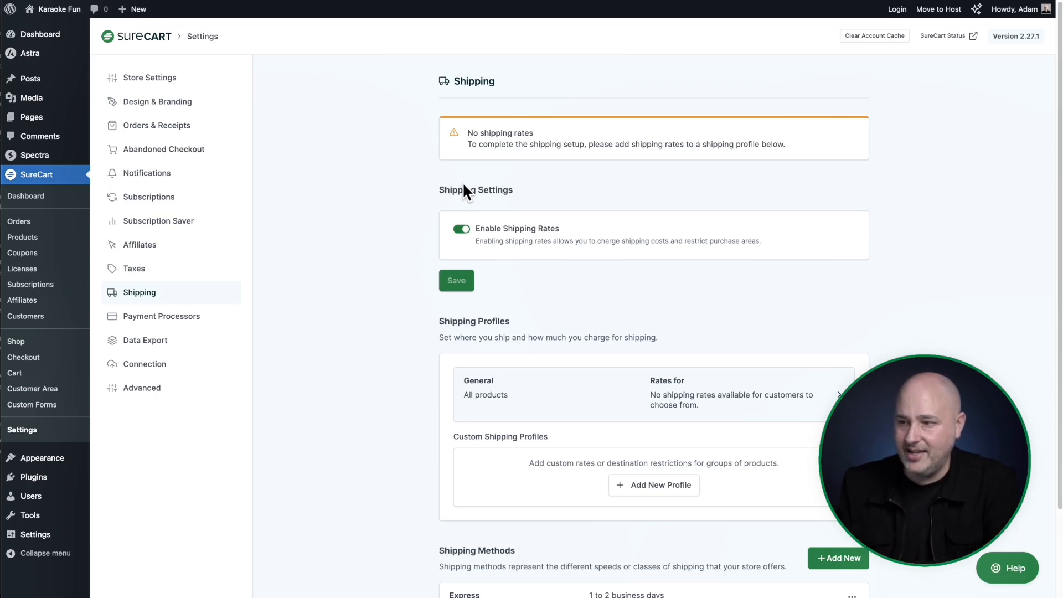
Examine the Express, Standard and Economy shipping methods and their delivery times in the shipping settings.
scroll(411, 165, "down", 2)
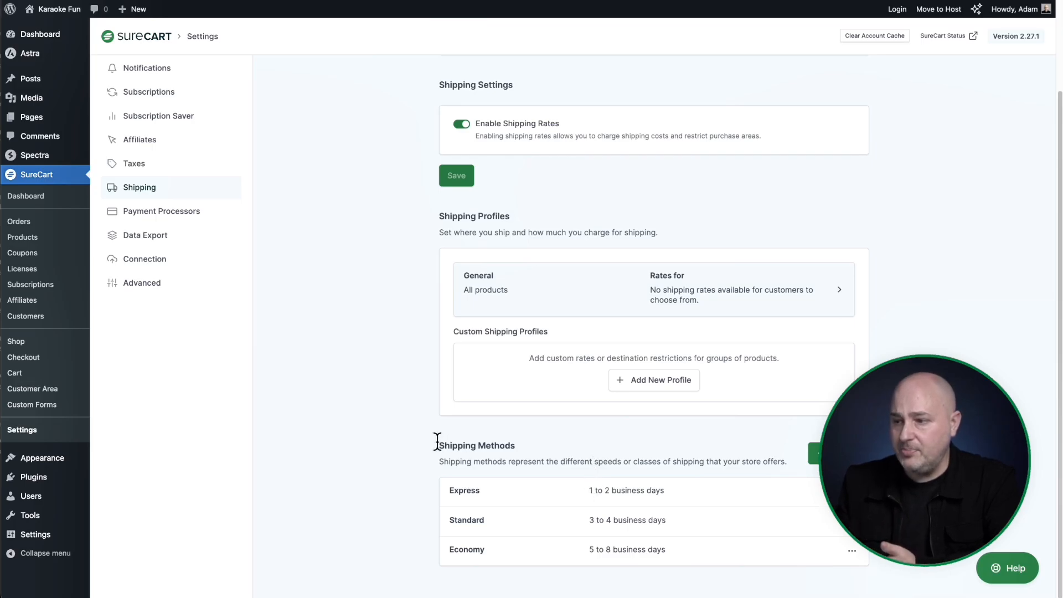
left_click_drag(437, 444, 552, 449)
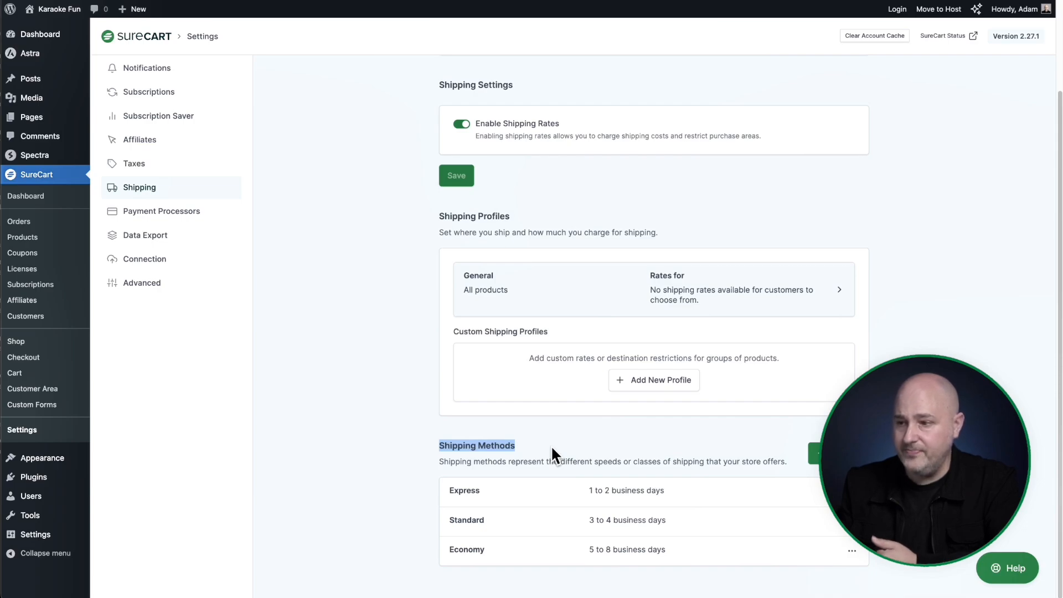
left_click(463, 494)
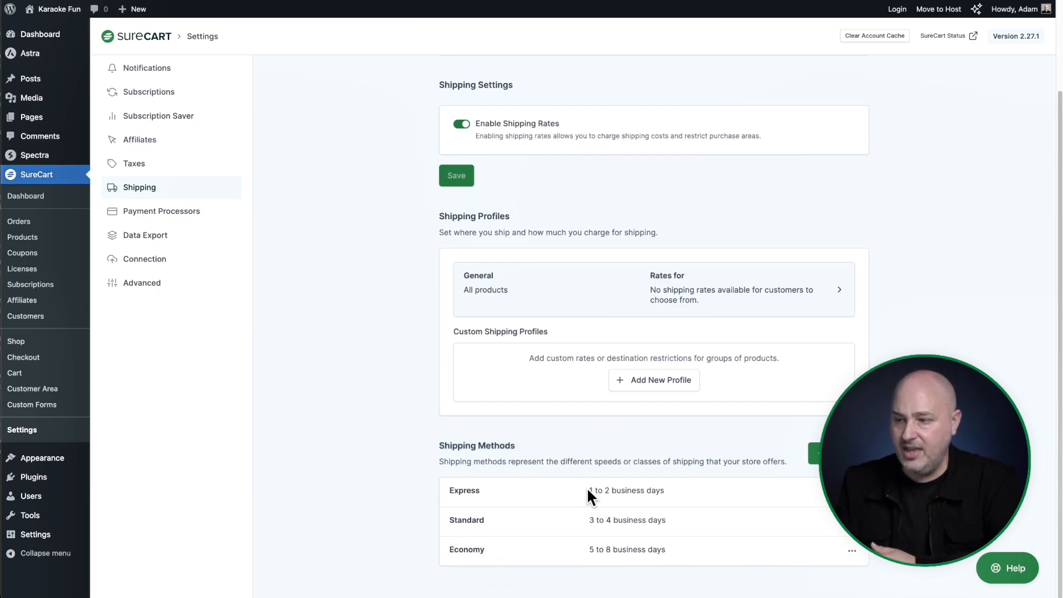
left_click_drag(588, 490, 666, 491)
left_click_drag(590, 520, 676, 521)
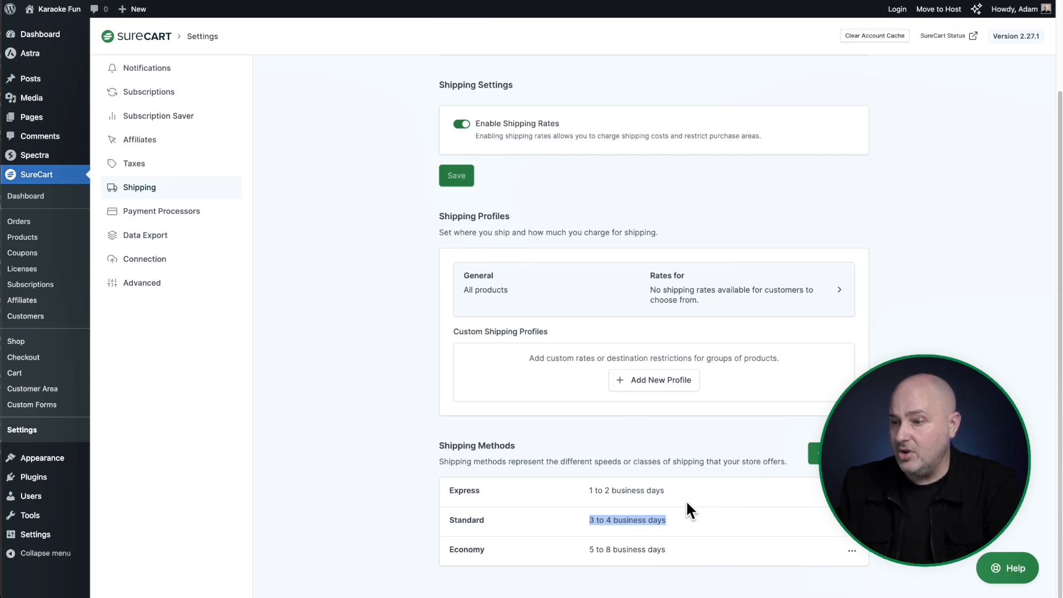
double_click(461, 549)
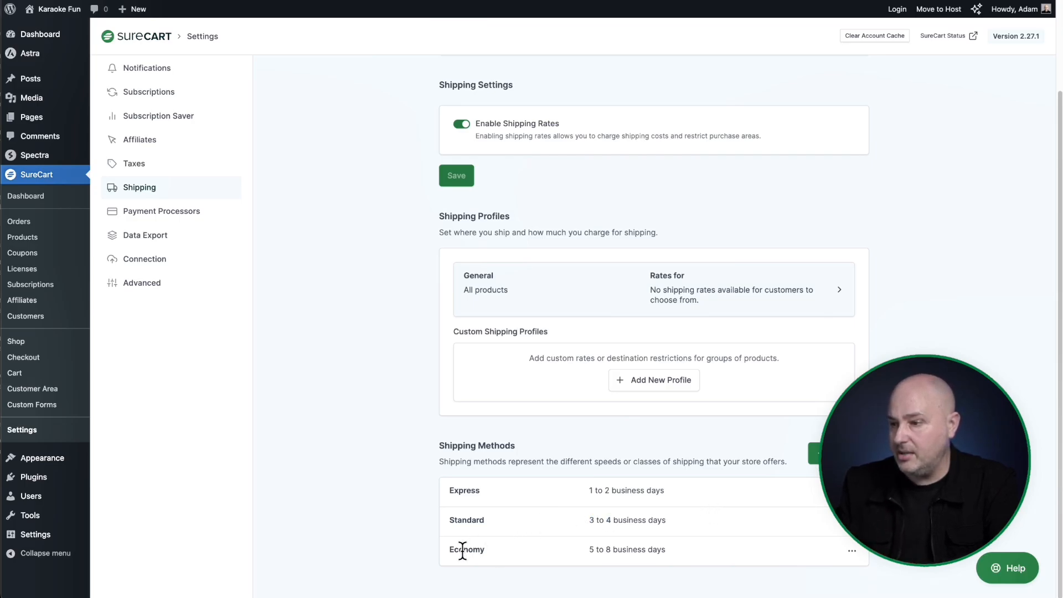
Rename the Economy shipping method to Free Shipping and update it.
left_click(852, 551)
left_click(818, 513)
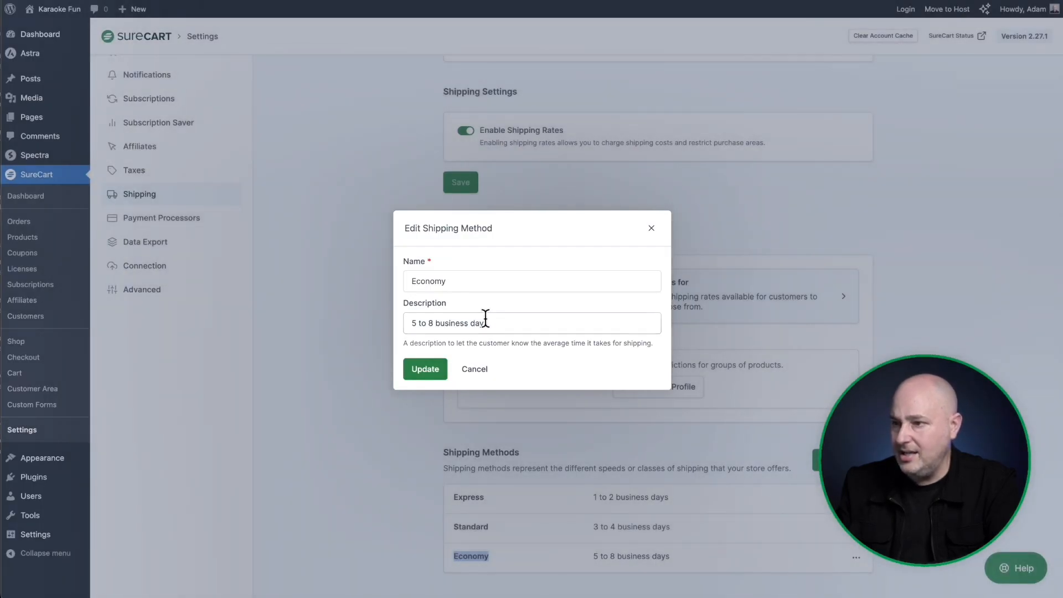
double_click(480, 283)
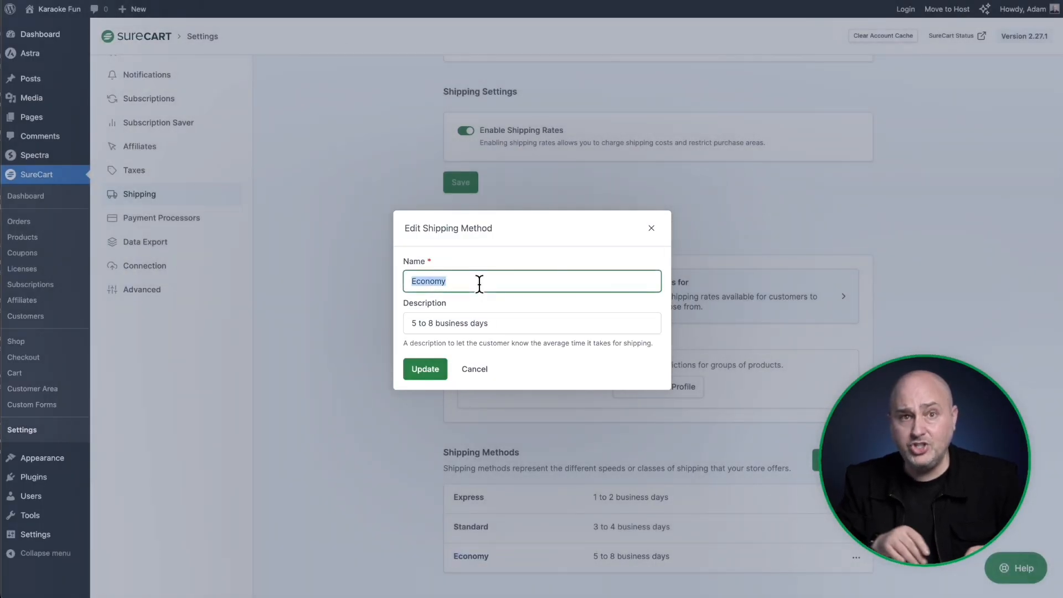
type("Free Shipping")
left_click(458, 328)
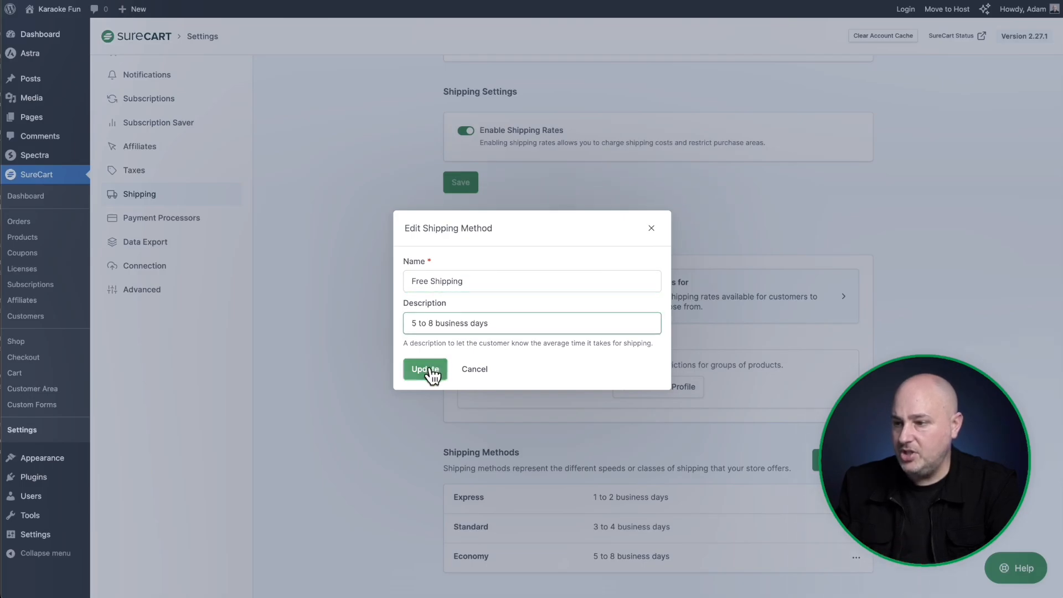
left_click(425, 369)
Open the General shipping profile and go to its shipping zones and rates.
scroll(503, 470, "down", 2)
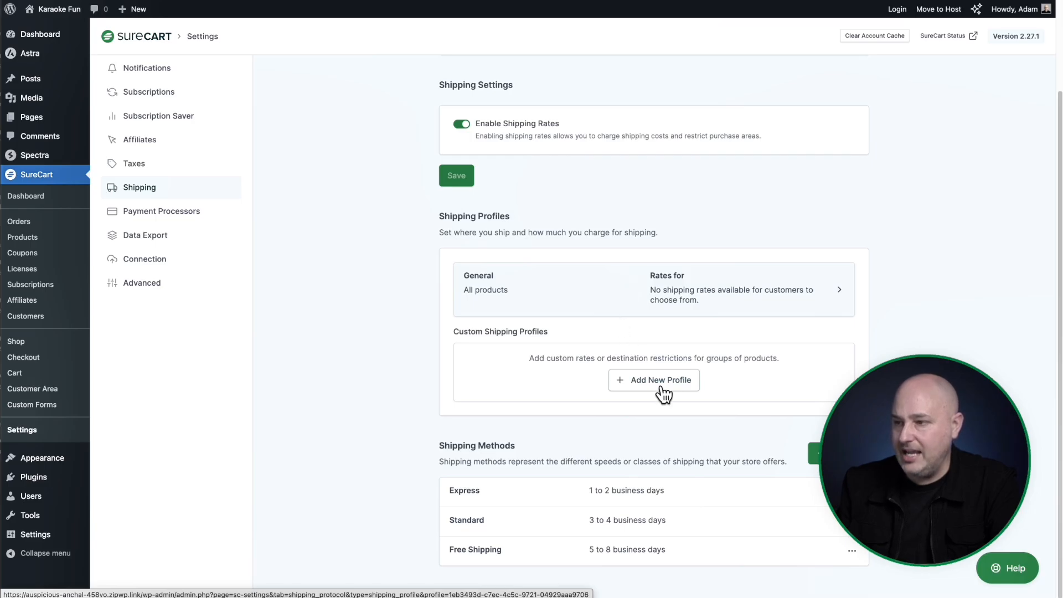
left_click(650, 289)
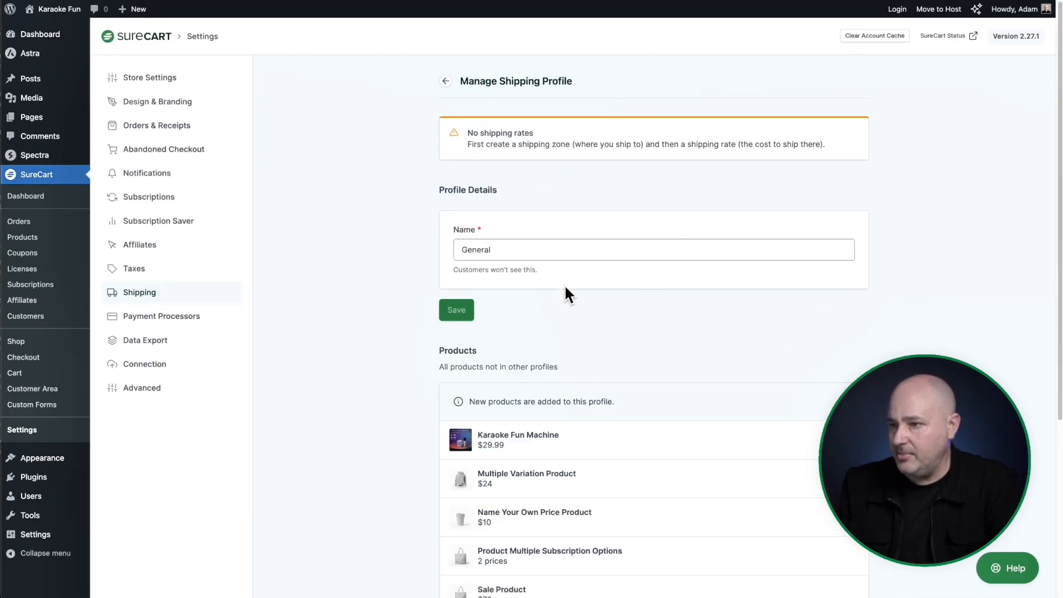
scroll(575, 293, "down", 2)
scroll(575, 297, "down", 3)
scroll(571, 307, "down", 1)
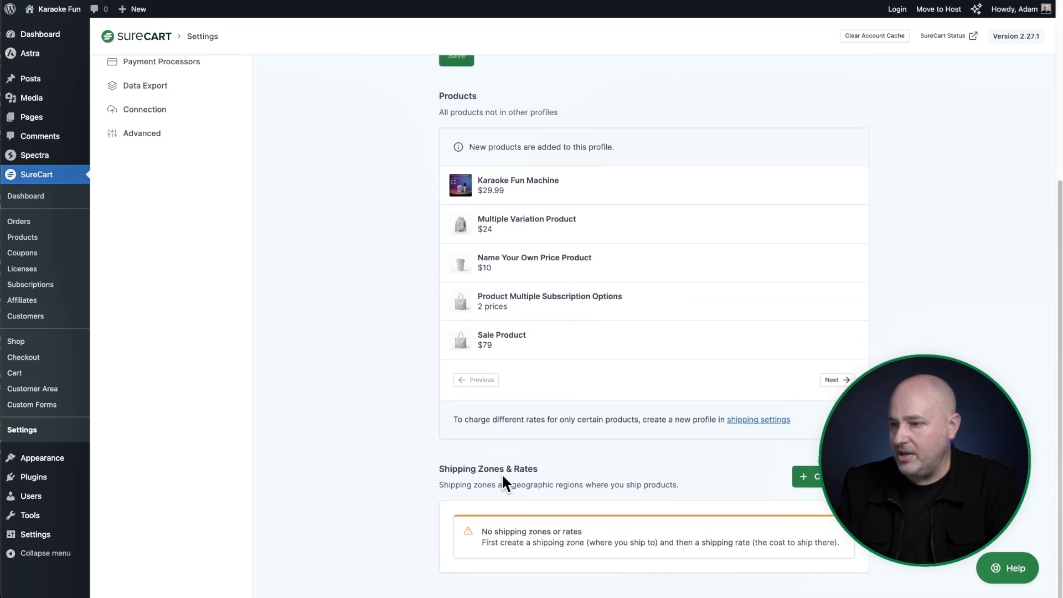
left_click_drag(440, 469, 540, 470)
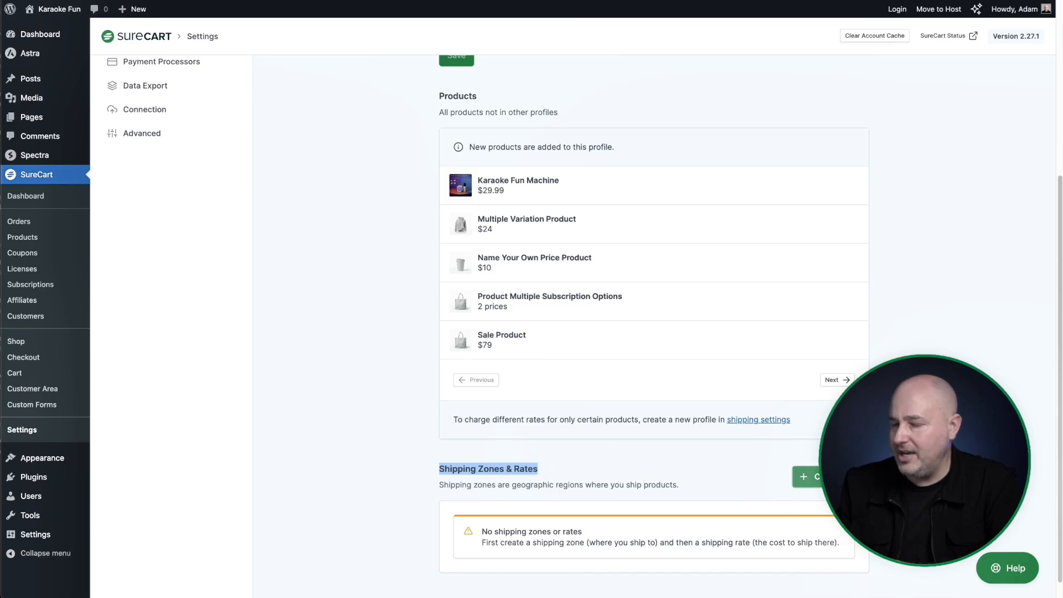
Create a shipping zone named United States with United States as its only country, and continue to its rate.
left_click(836, 476)
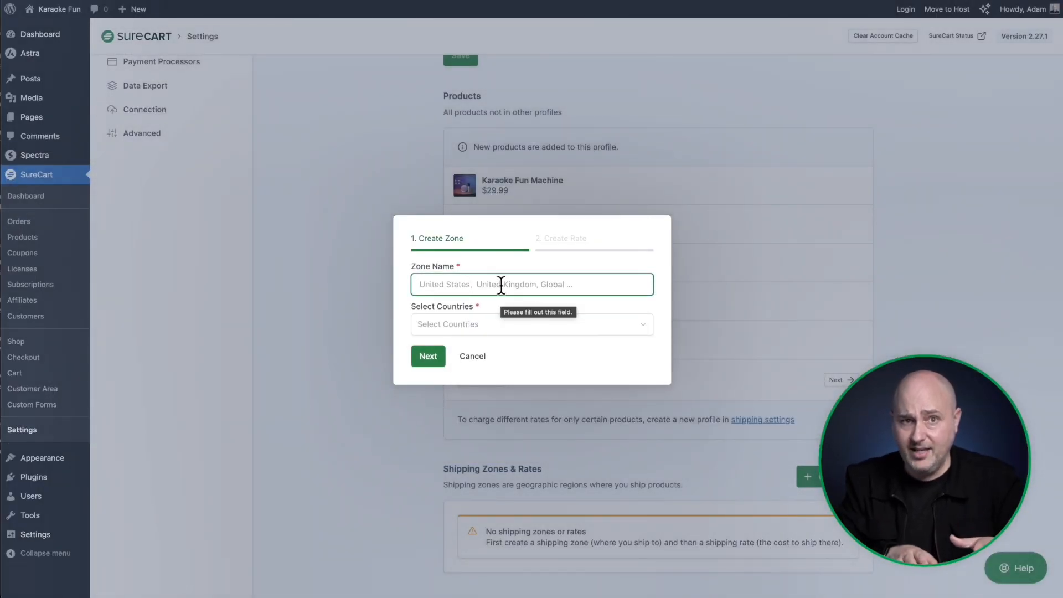
type("United States")
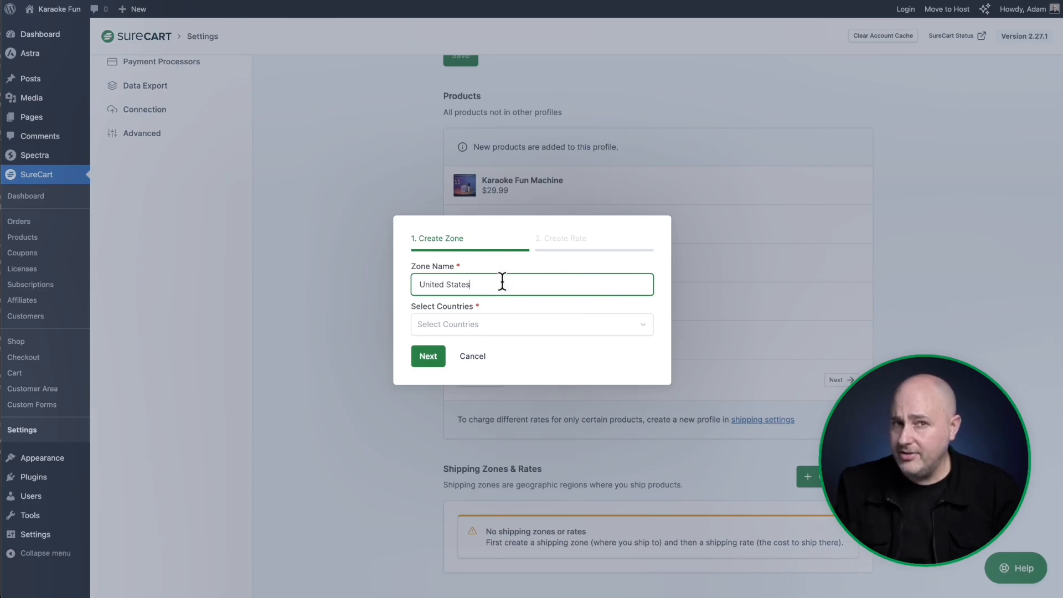
left_click_drag(419, 285, 485, 284)
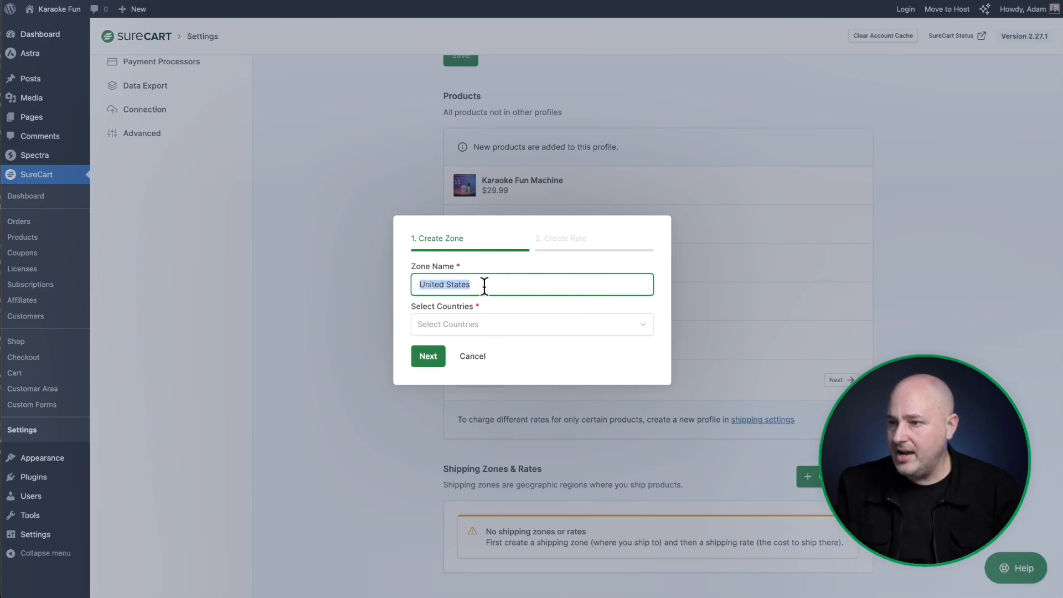
left_click(506, 331)
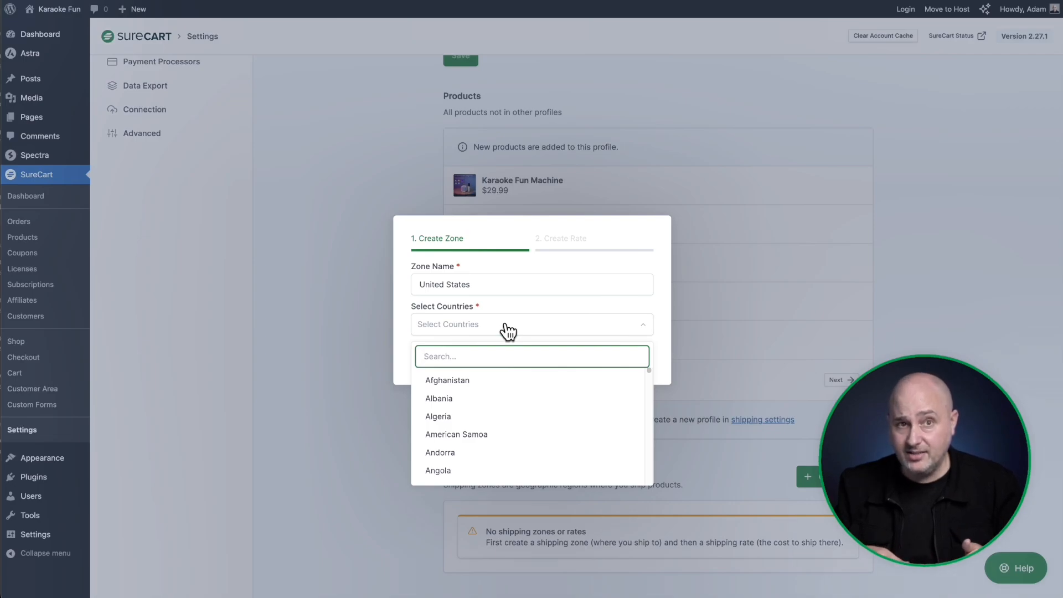
type("united")
left_click(531, 401)
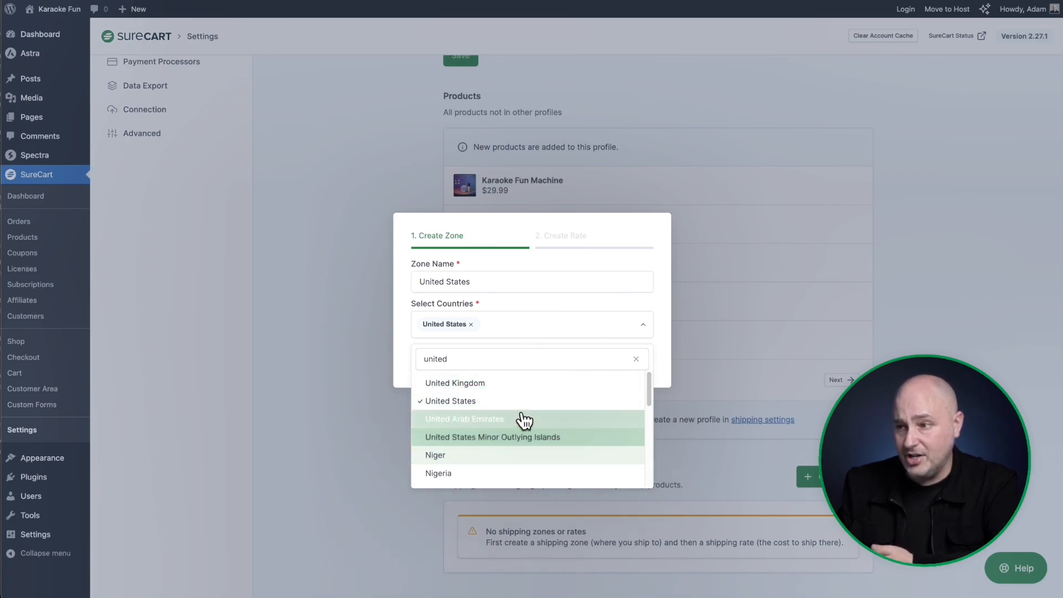
left_click(666, 341)
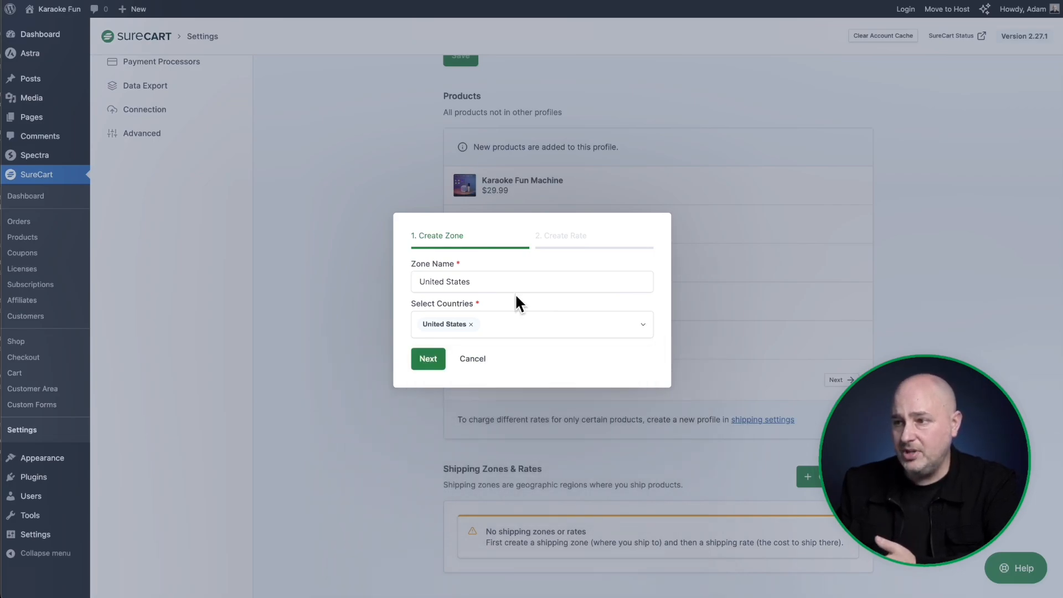
left_click(429, 361)
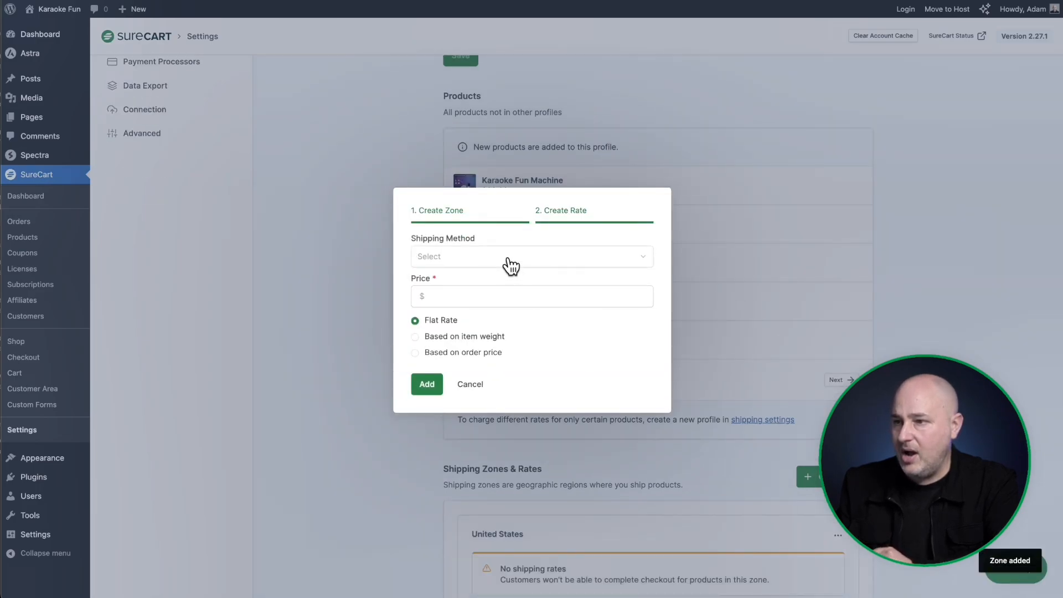
Add a flat-rate shipping rate to the United States zone using the Free Shipping method at a price of $0.
left_click(511, 260)
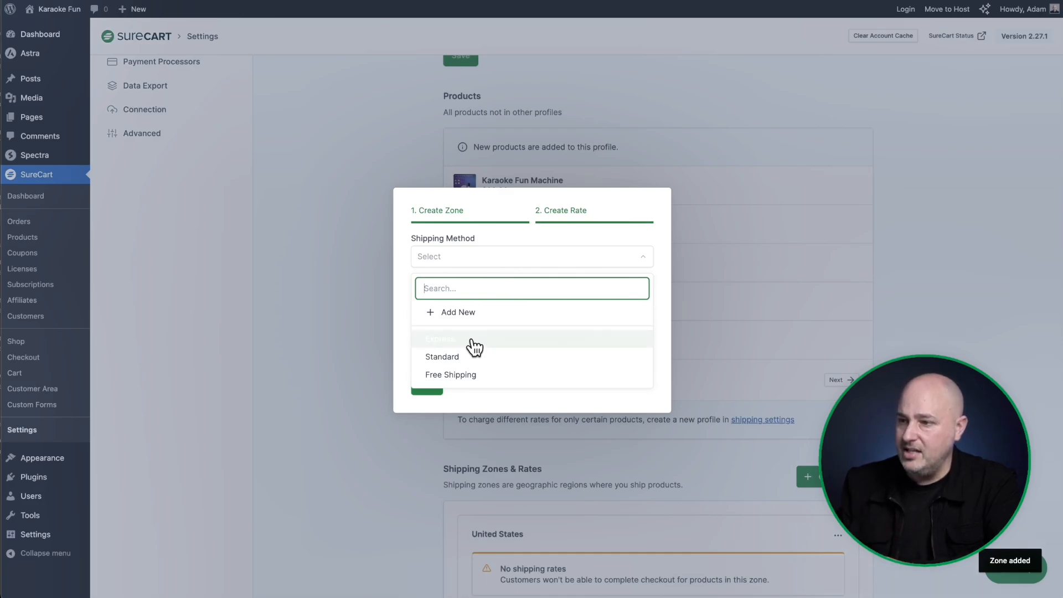
left_click(473, 375)
left_click(464, 297)
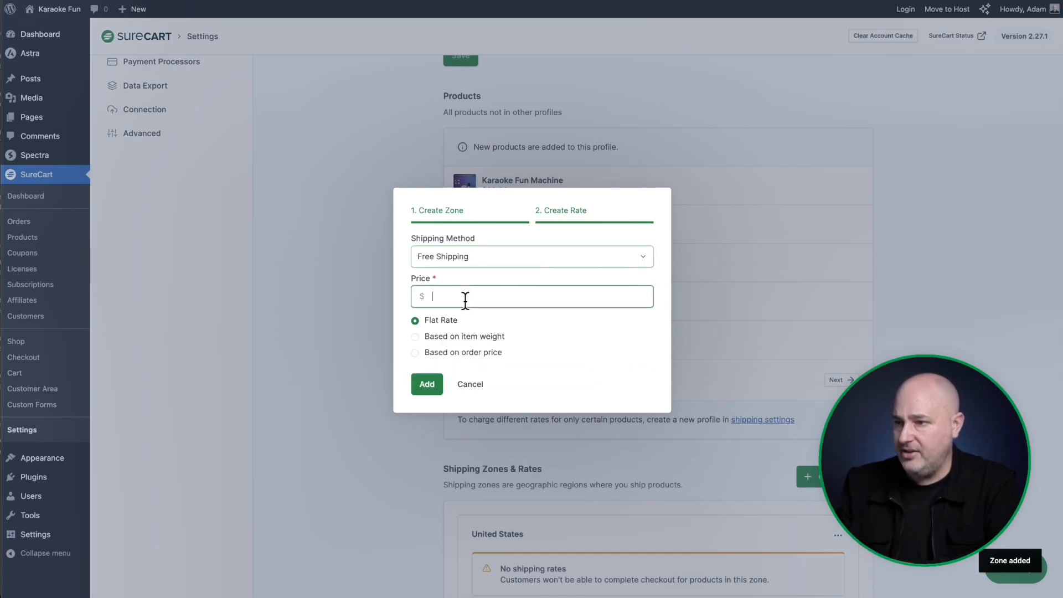
type("0")
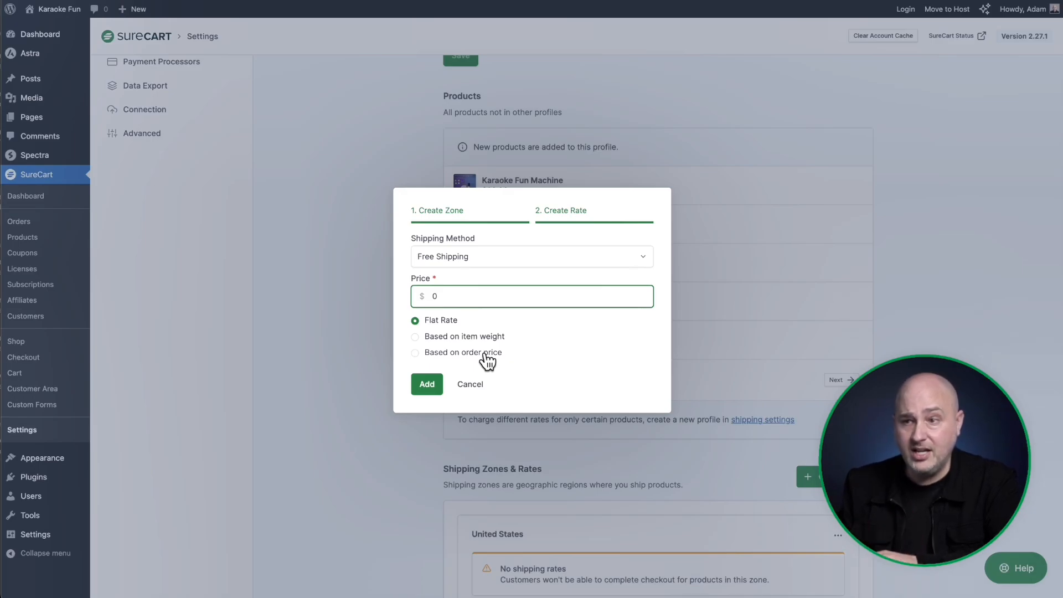
left_click(427, 384)
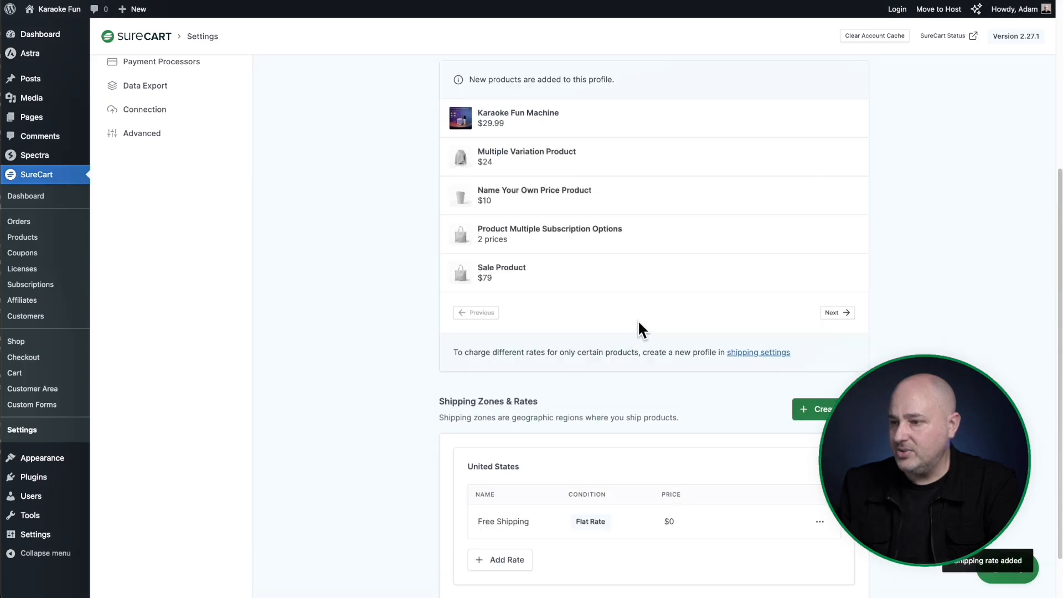
Add a flat-rate Express shipping rate of $20 to the United States zone.
scroll(639, 321, "down", 2)
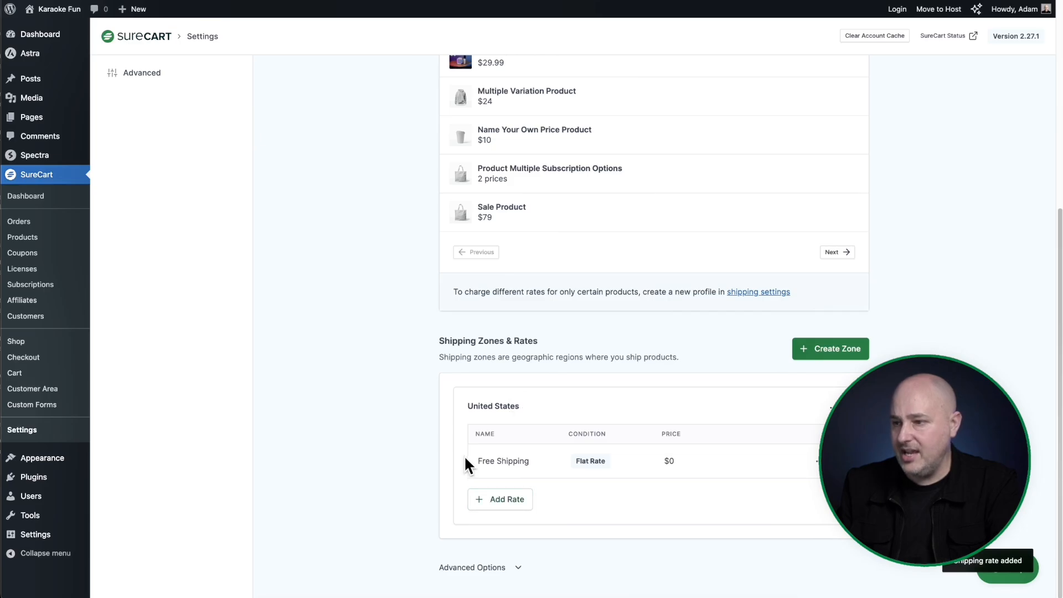
left_click(508, 498)
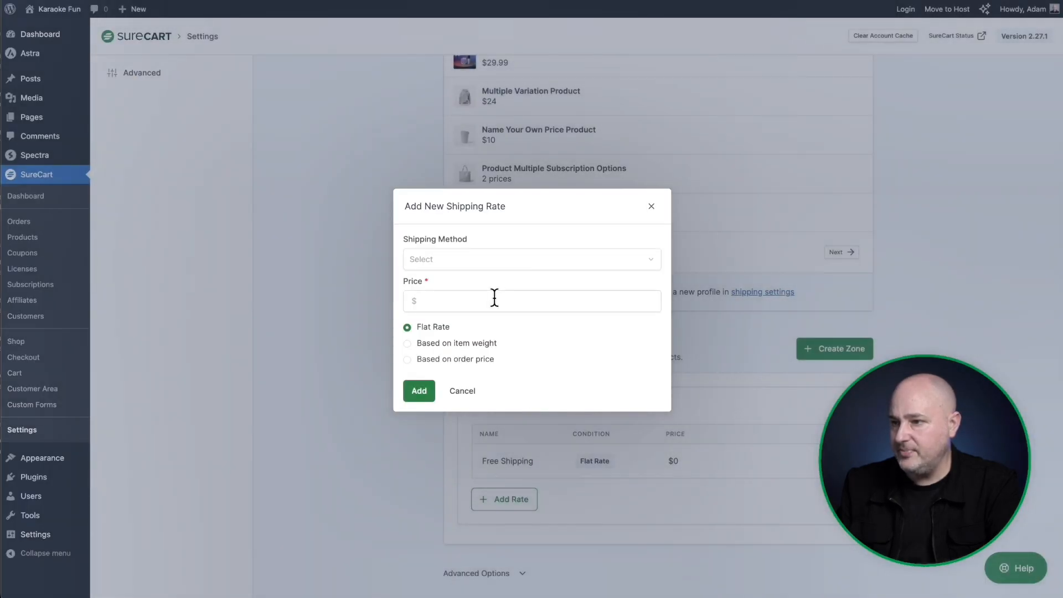
left_click(447, 261)
left_click(467, 342)
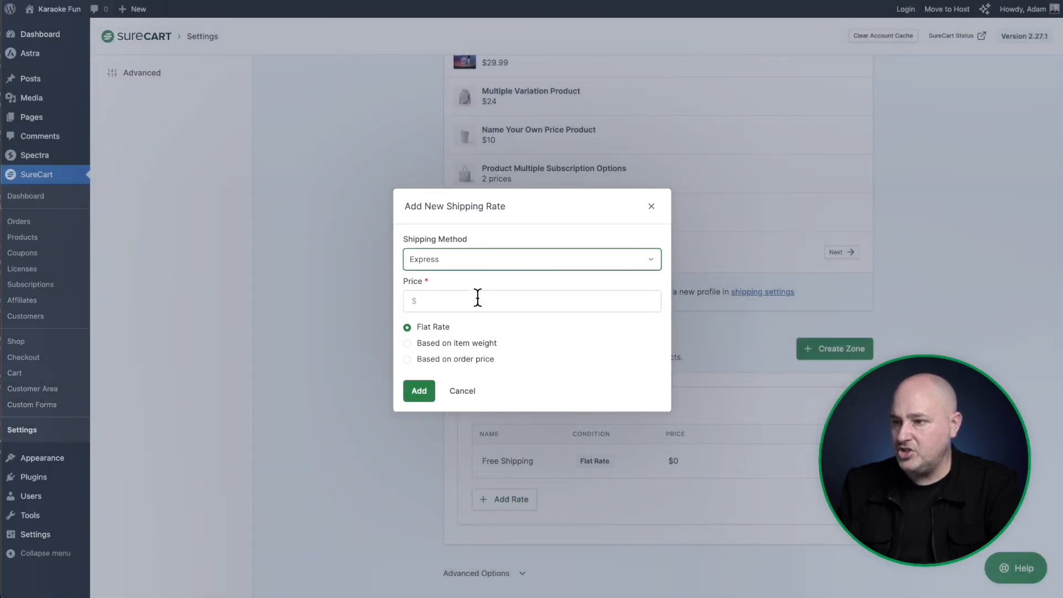
left_click(478, 293)
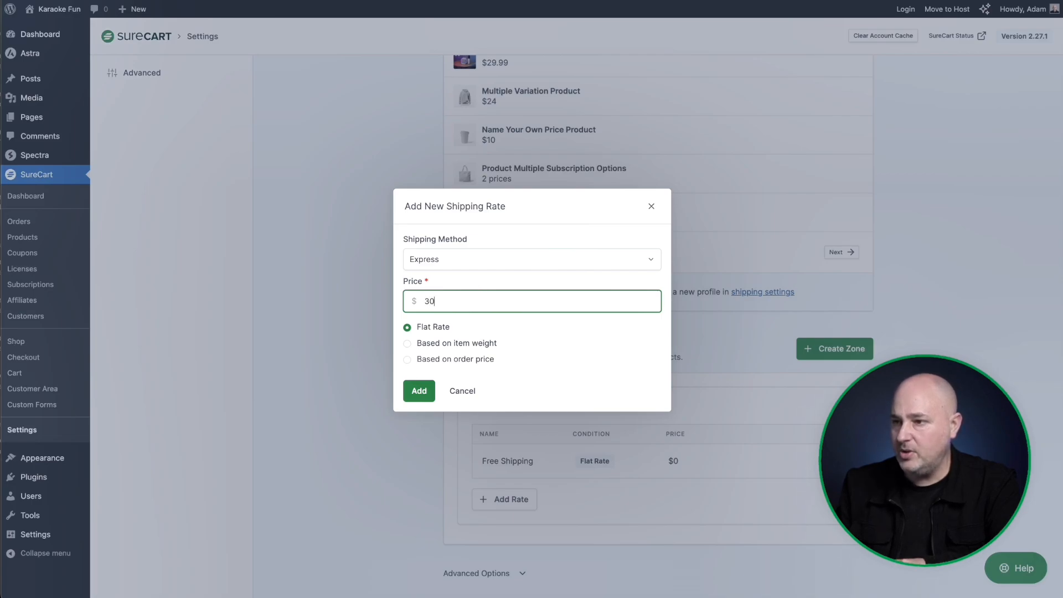
left_click(404, 398)
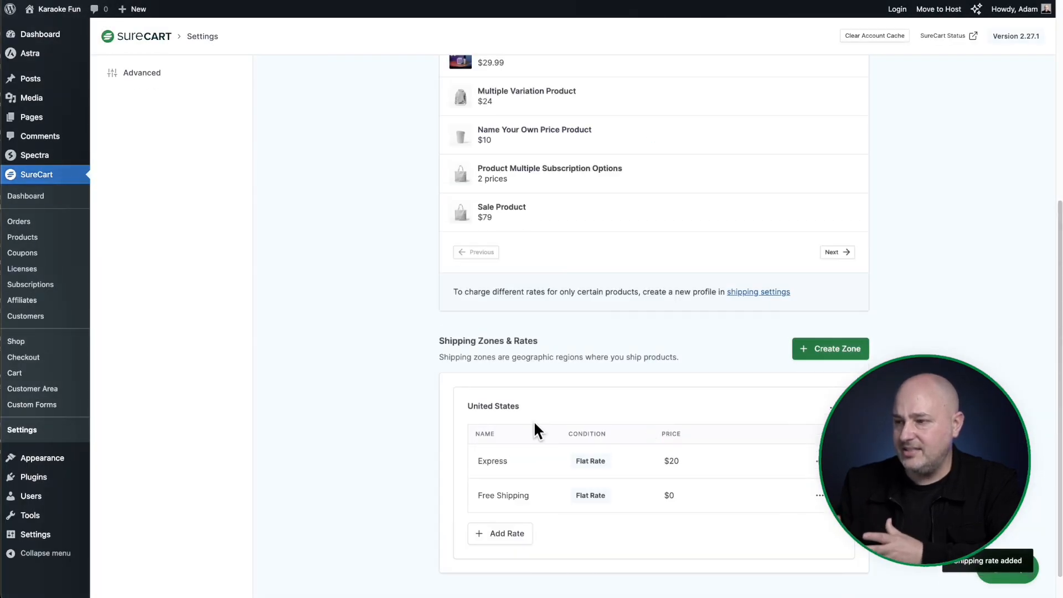
Visit the storefront's shop, open the Karaoke Fun Machine and proceed to its checkout.
scroll(533, 422, "up", 6)
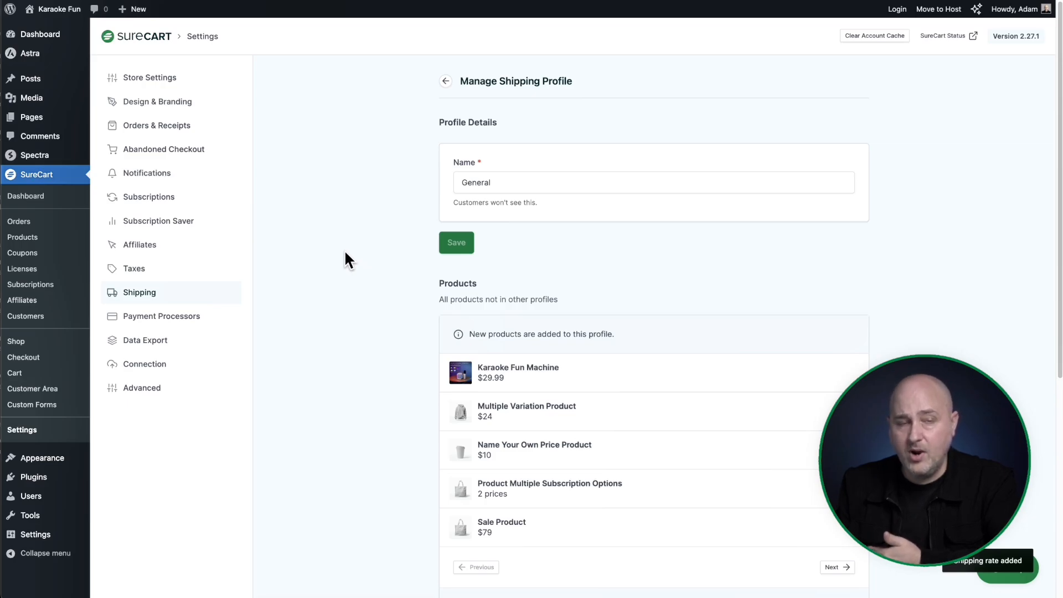
mouse_move(59, 9)
left_click(58, 28)
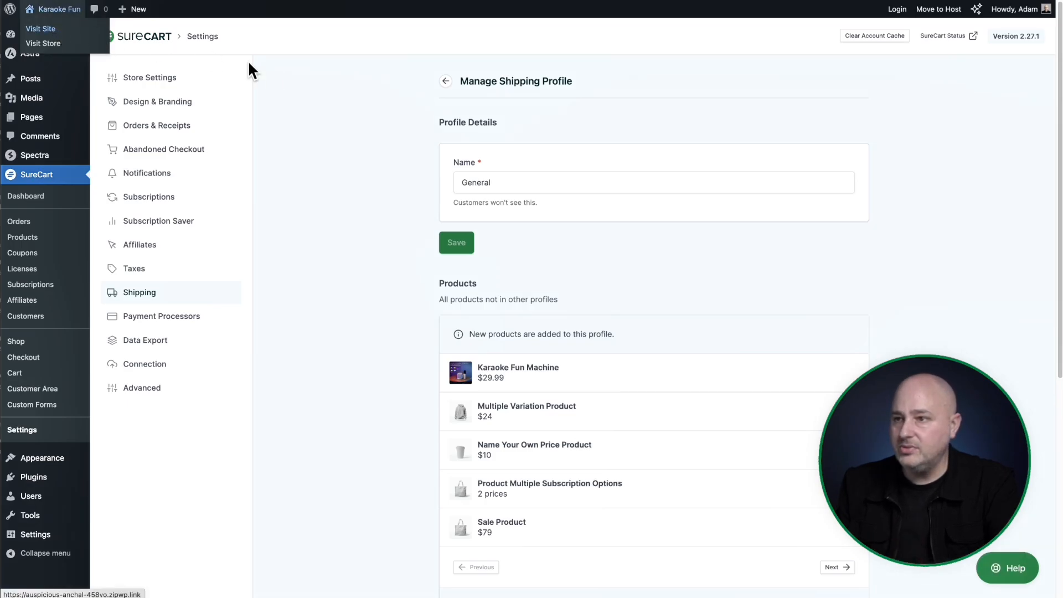
left_click(450, 49)
left_click(286, 269)
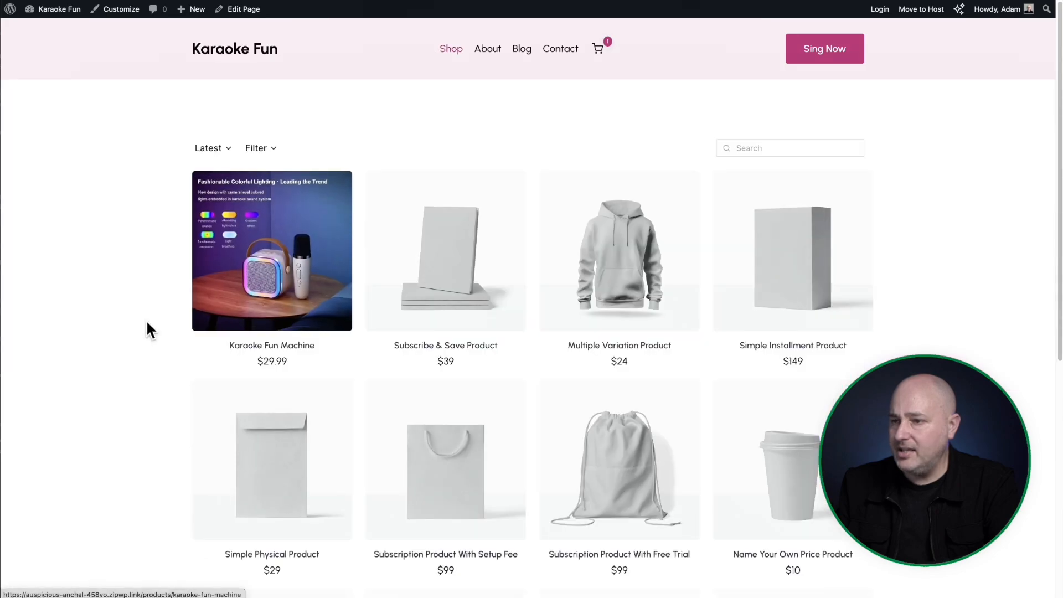
left_click(729, 573)
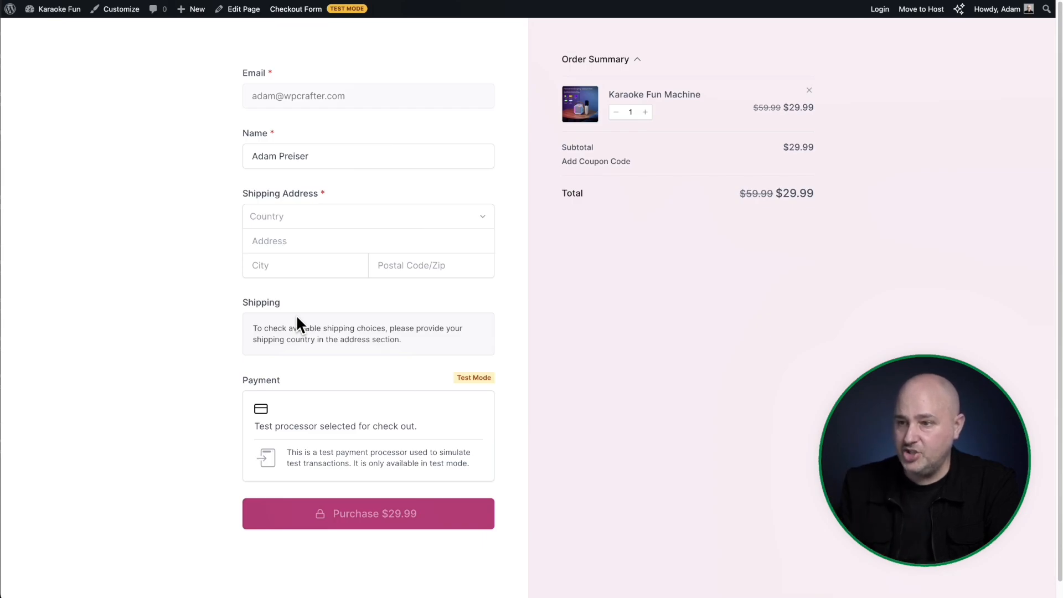
Read the checkout's shipping notice and fill in the customer's shipping address with United States as country and California as state.
left_click_drag(254, 327, 428, 335)
left_click(420, 331)
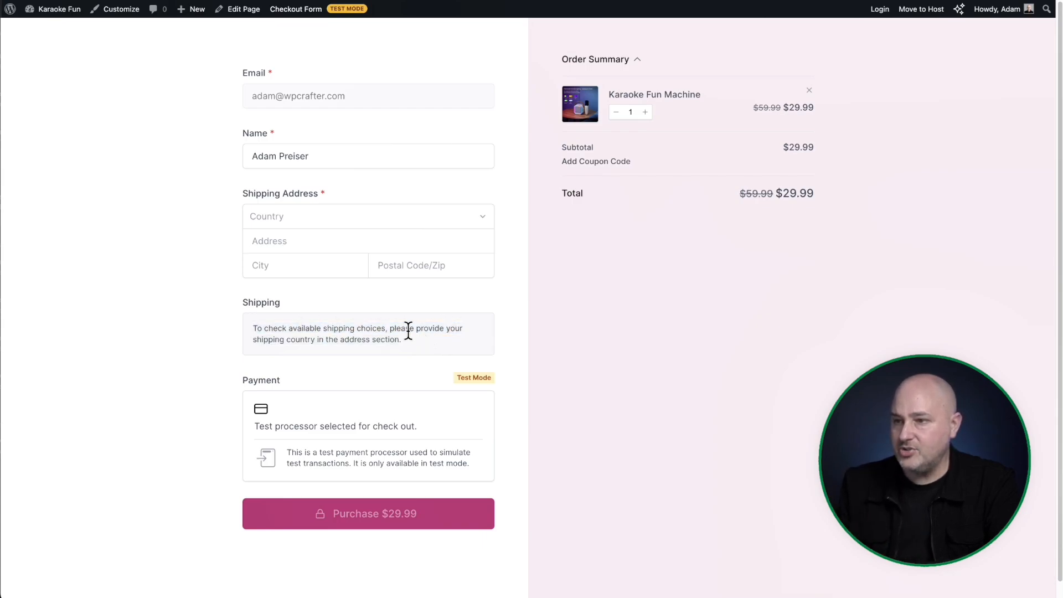
left_click(310, 247)
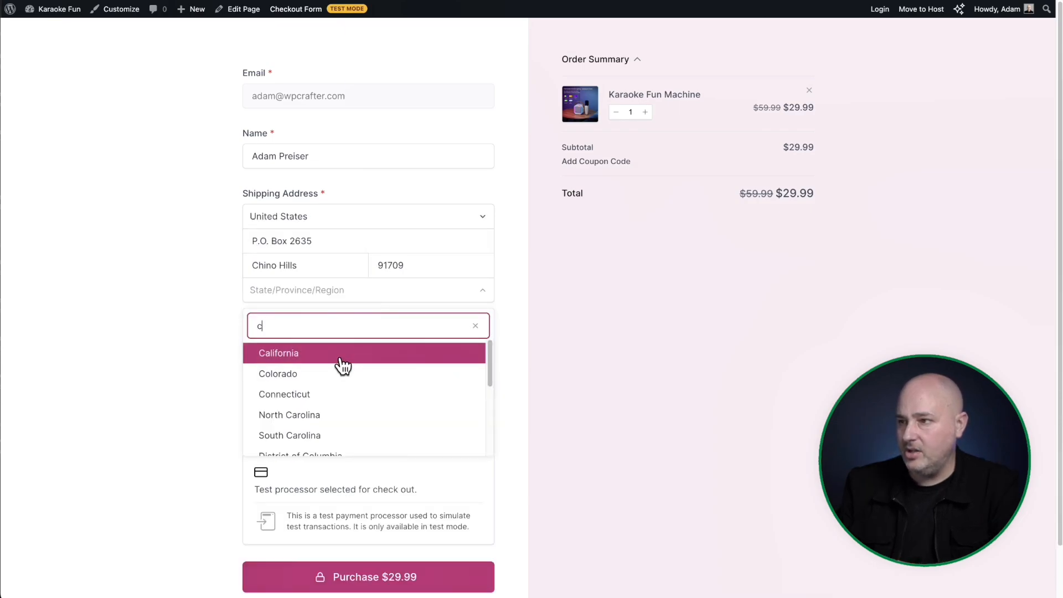
left_click(343, 364)
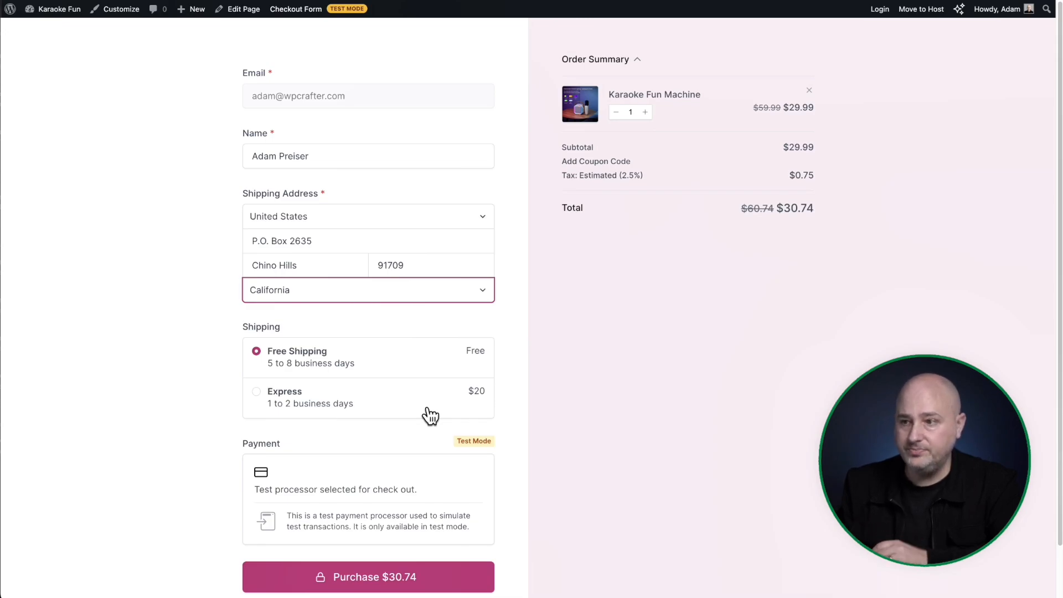
Choose Express shipping for the order and complete the test purchase.
left_click(257, 393)
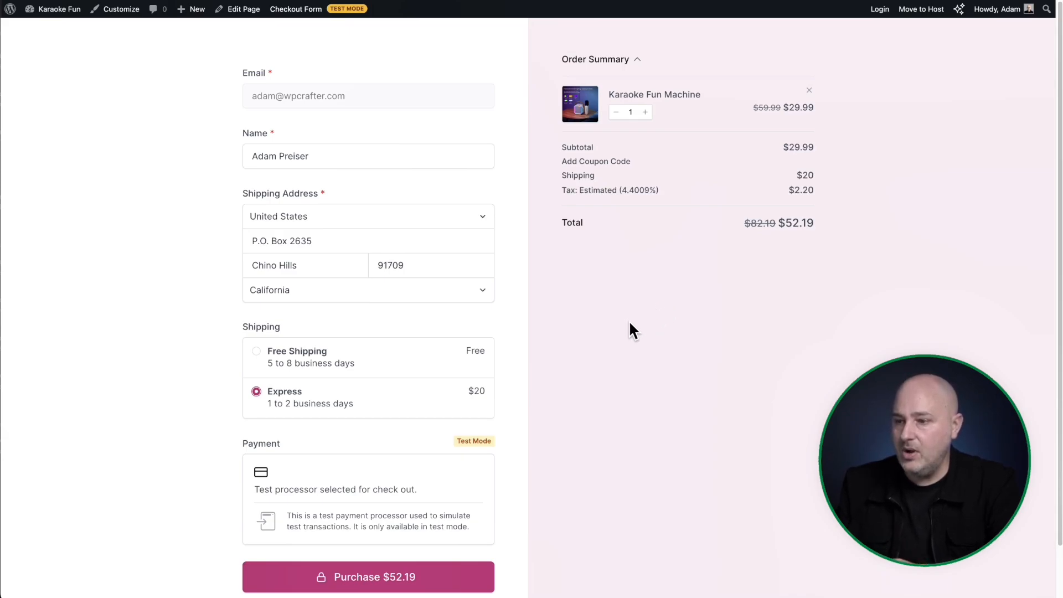
scroll(630, 323, "down", 2)
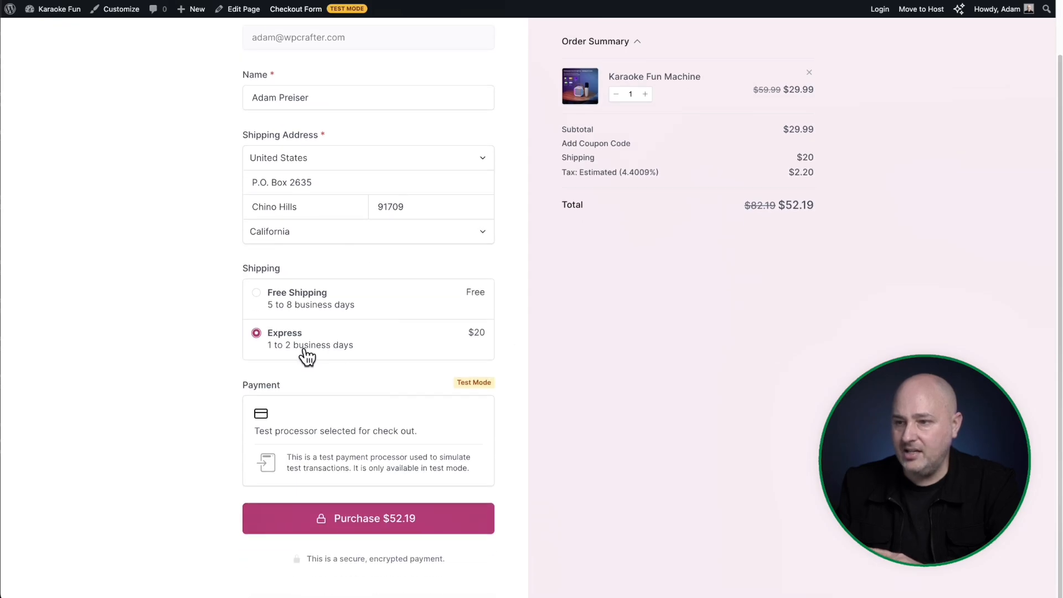
left_click(359, 523)
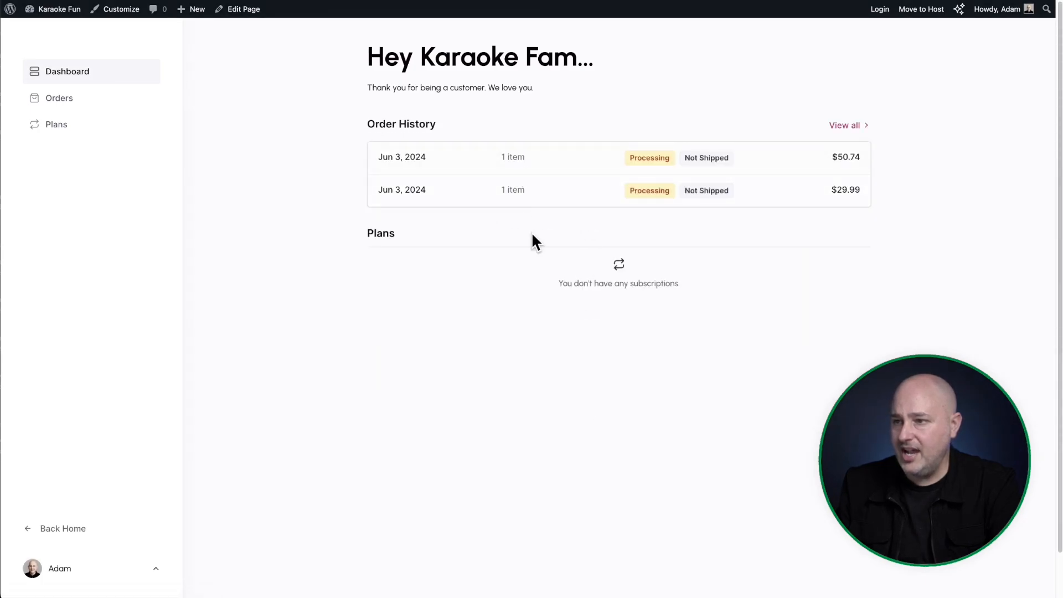
View the newest order in the customer dashboard, and open the Orders list in the SureCart admin.
left_click(595, 165)
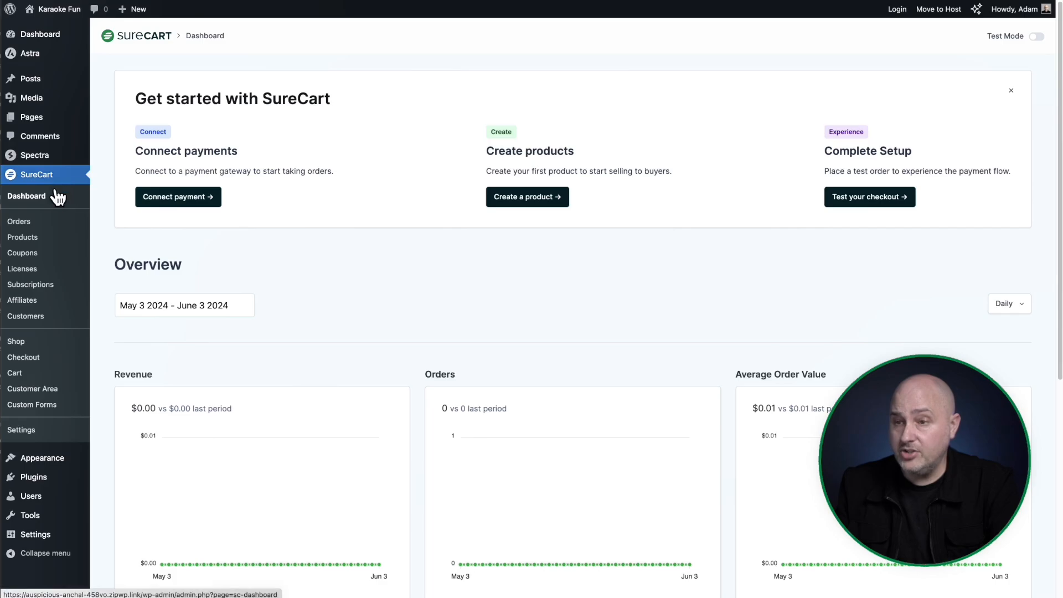
left_click(32, 225)
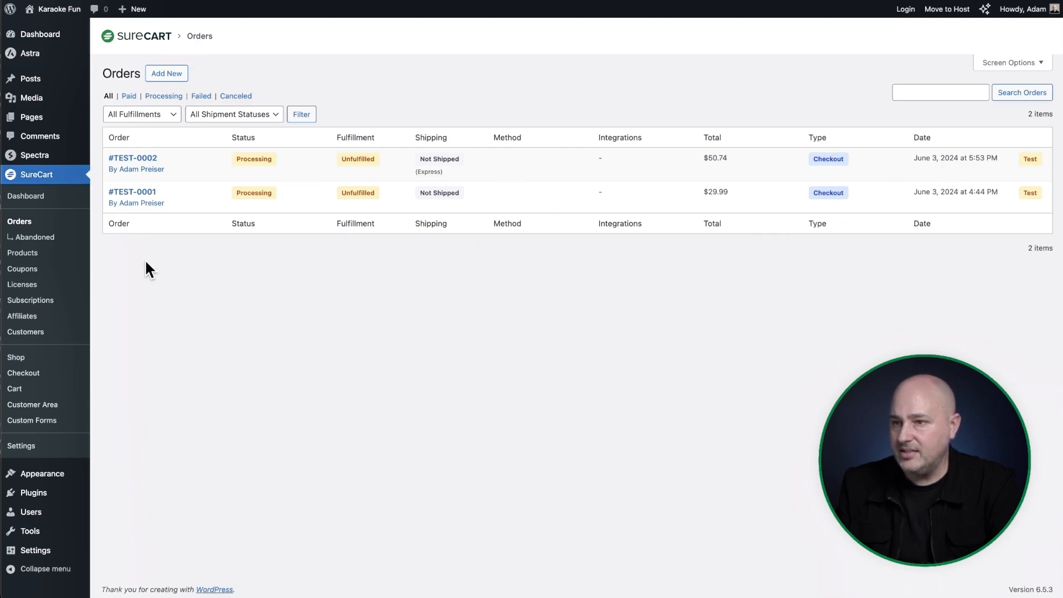
Open the older test order and review the fulfillment form for its Karaoke Fun Machine without submitting it.
left_click(131, 193)
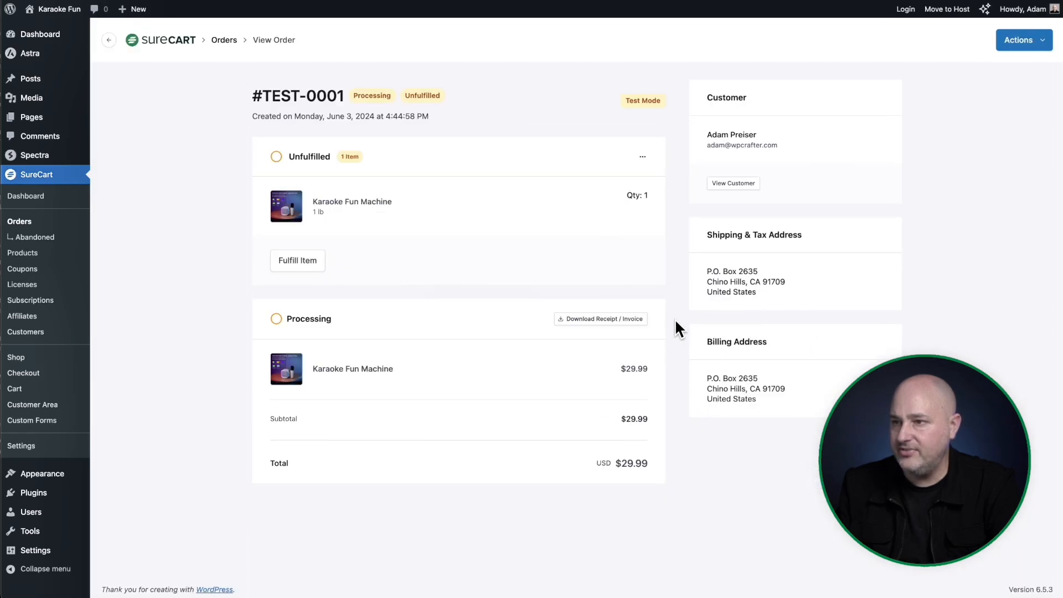
left_click_drag(287, 156, 350, 161)
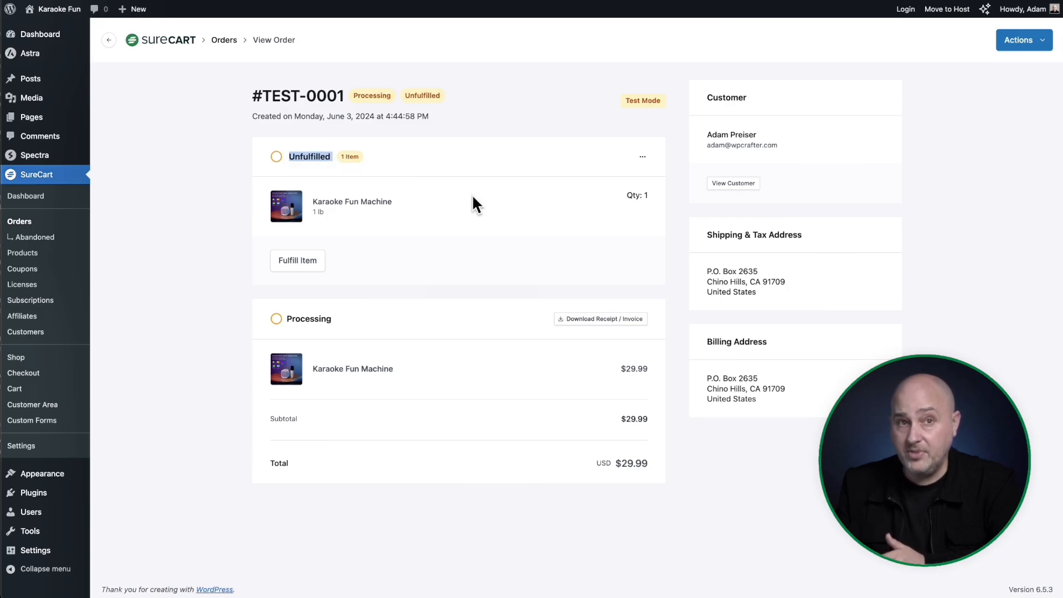
left_click(293, 263)
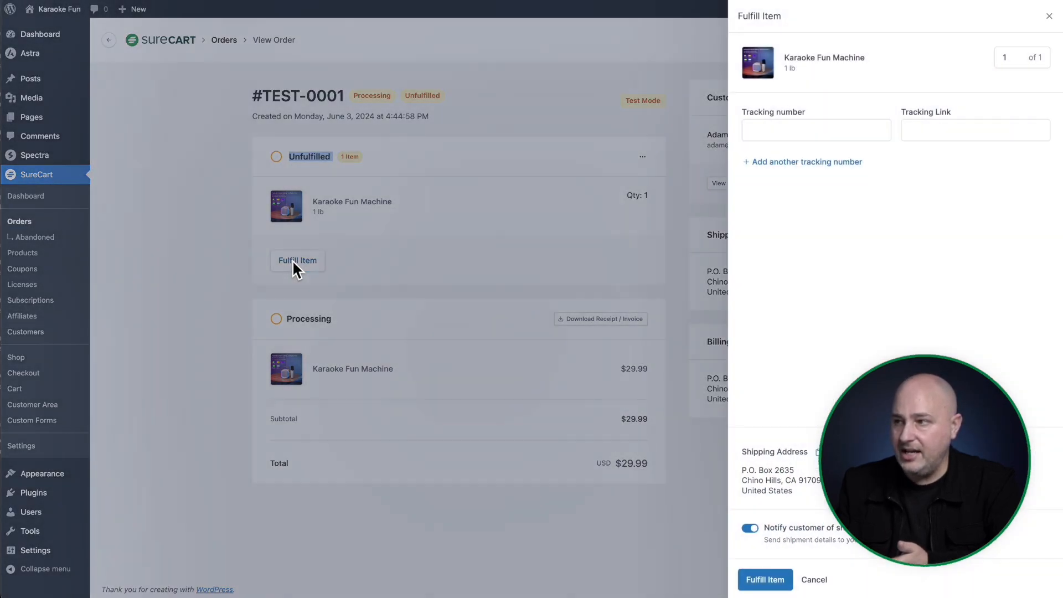
left_click(815, 128)
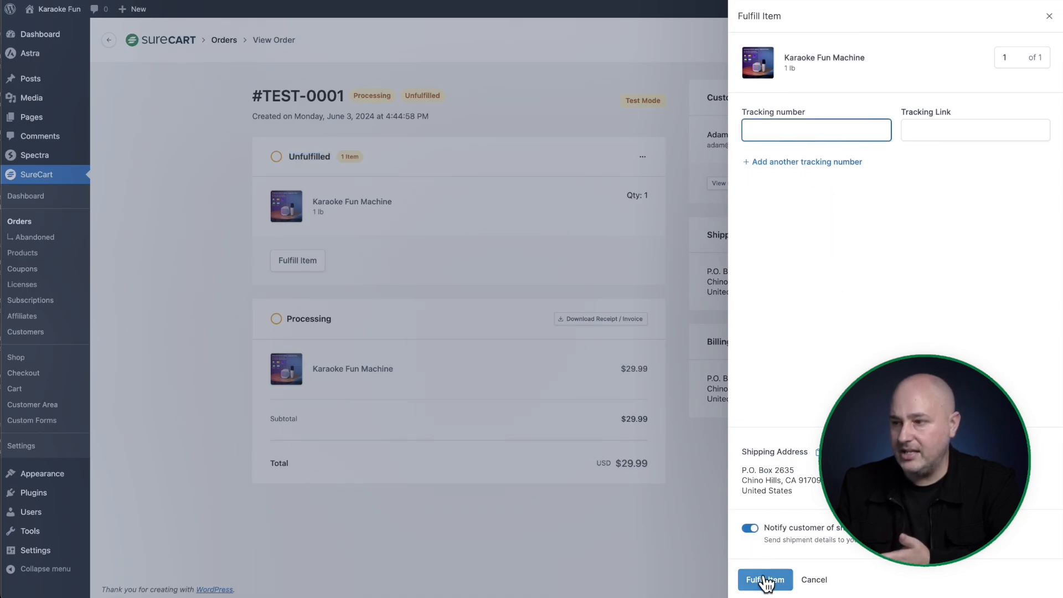
left_click(644, 550)
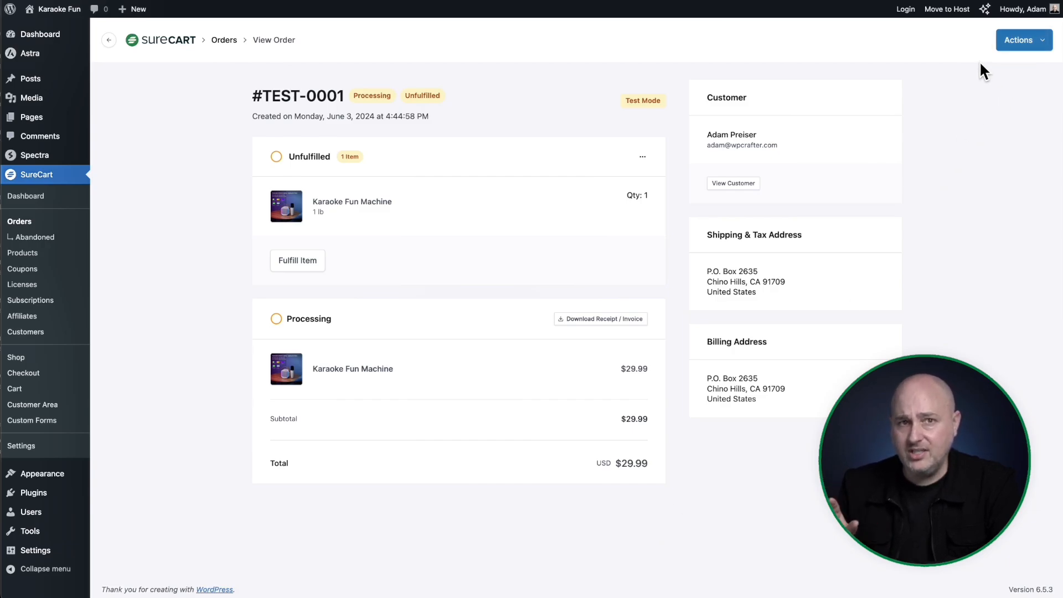
Cancel the older test order and confirm the cancellation.
left_click(1045, 47)
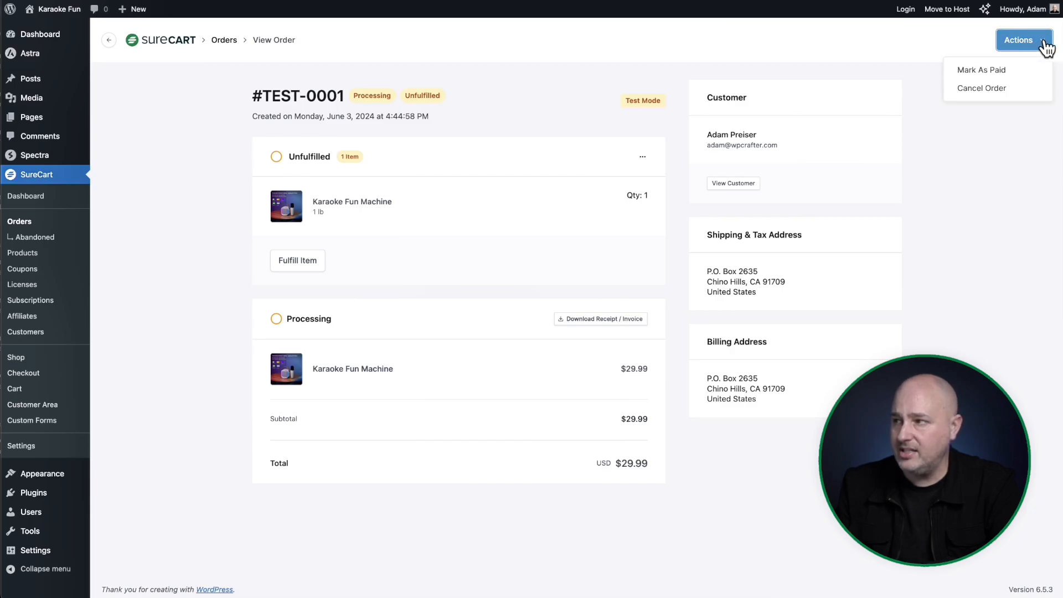
left_click(1014, 88)
left_click(648, 334)
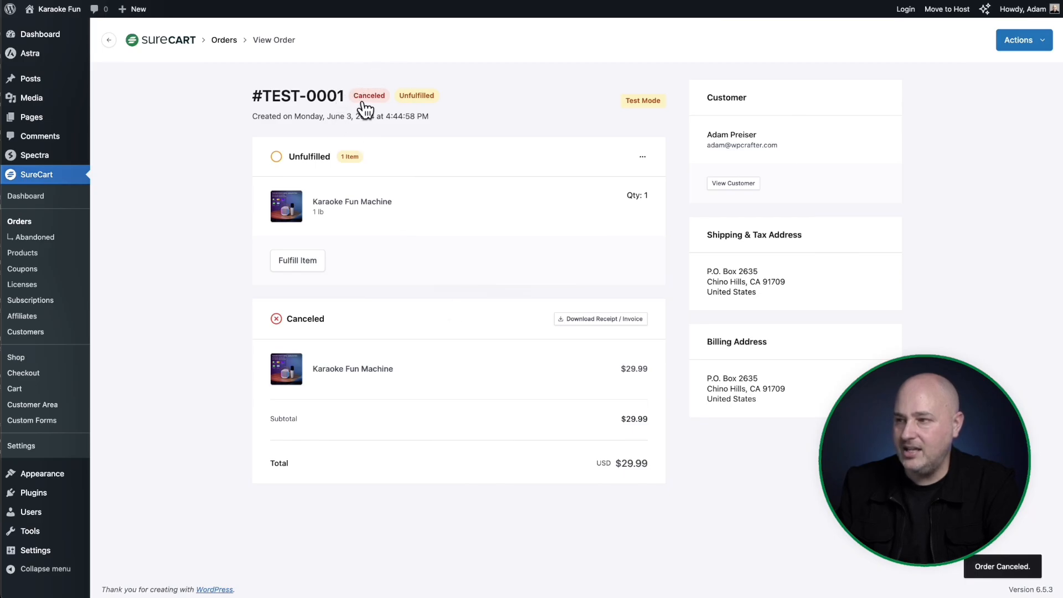
Open the newer test order with Express shipping from the Orders list, mark it as paid and check its remaining order actions.
left_click(24, 222)
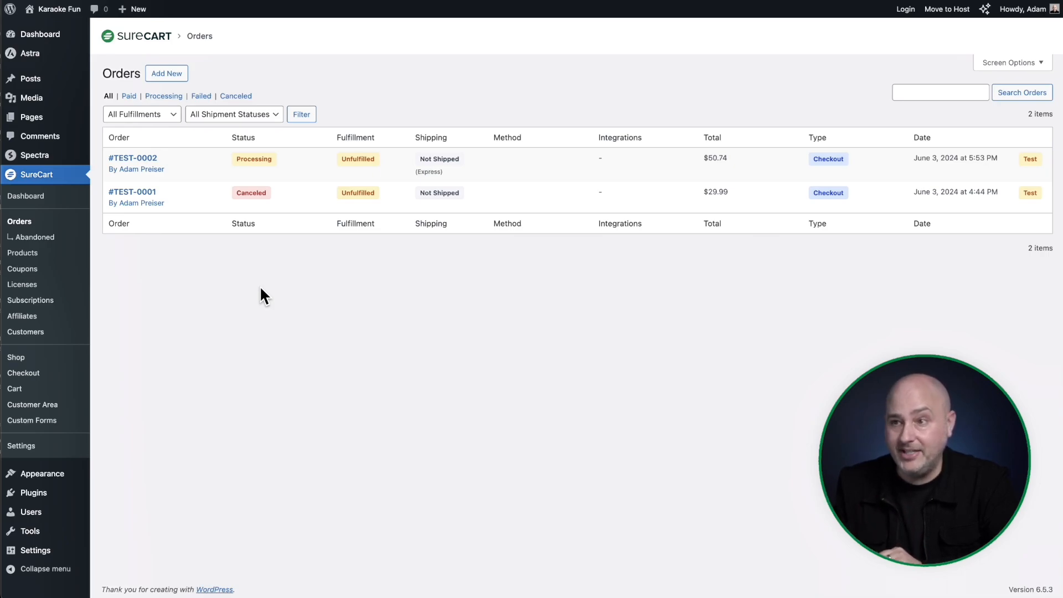
left_click(147, 162)
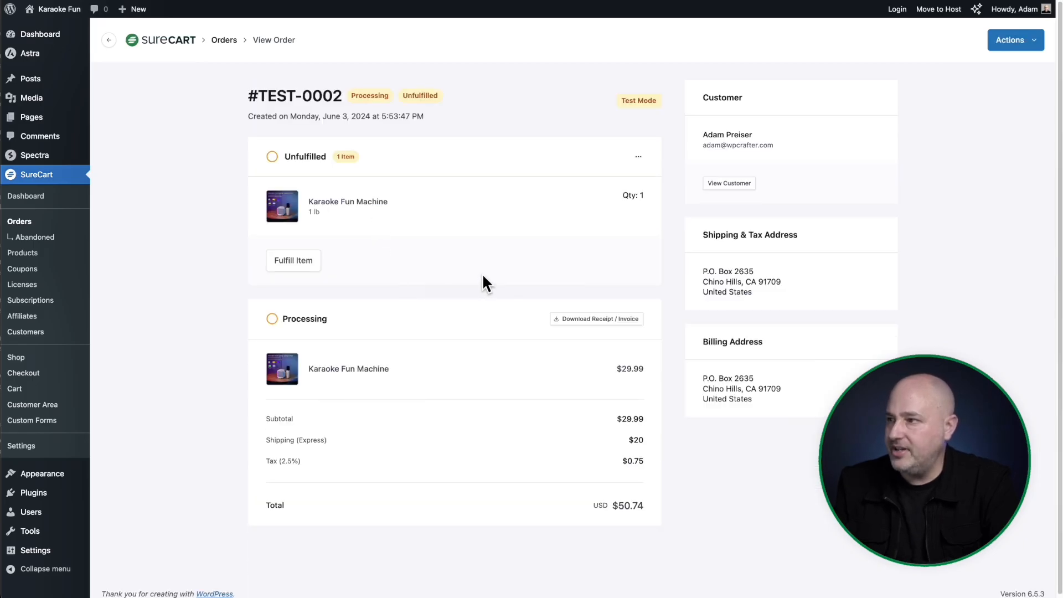
left_click(1024, 41)
left_click(1005, 71)
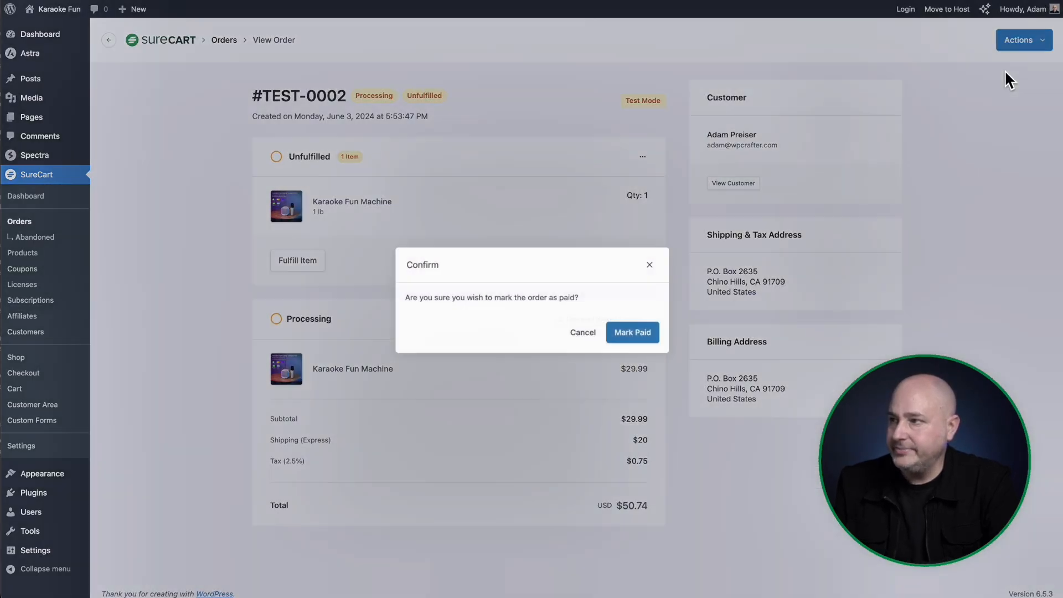
left_click(647, 333)
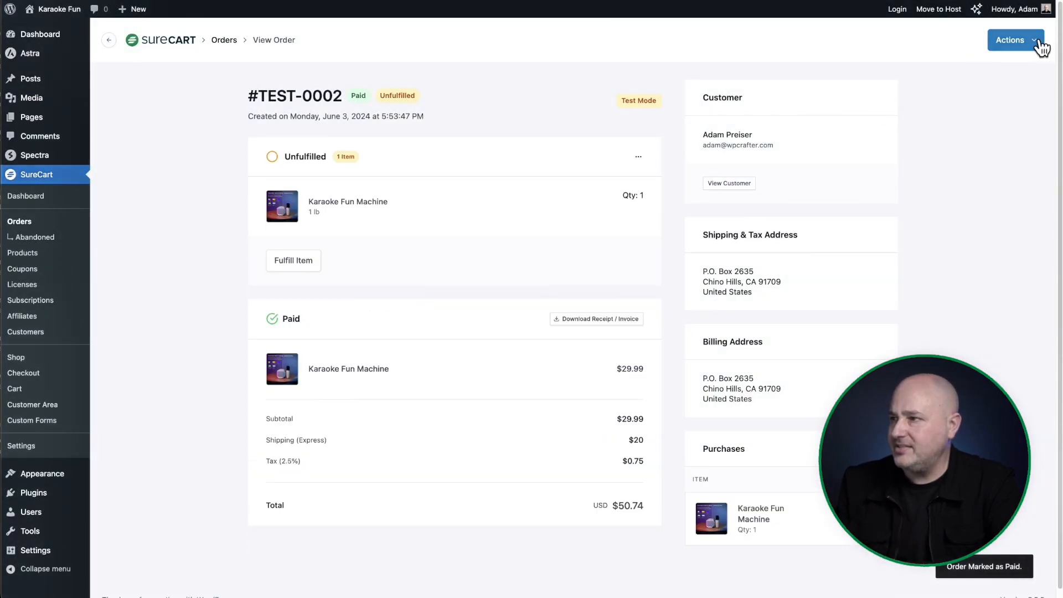
left_click(1039, 48)
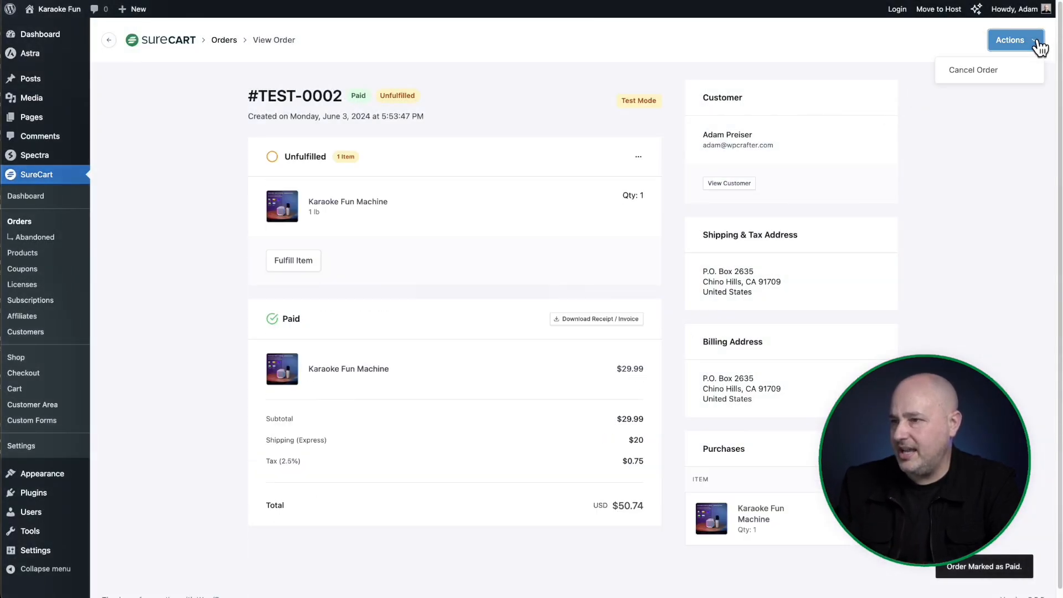
left_click(1039, 47)
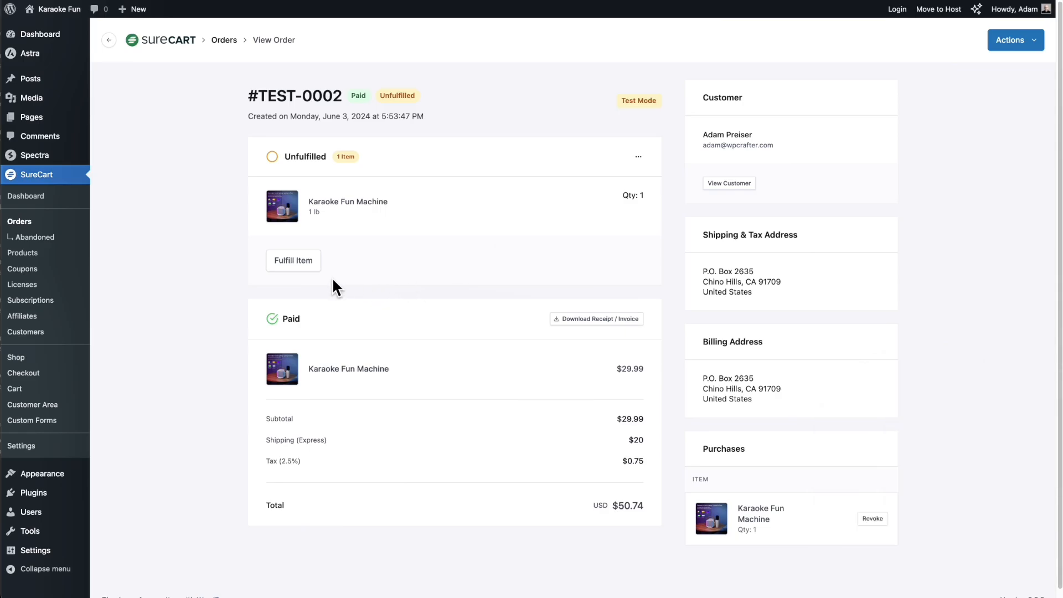
Fulfill the order's Karaoke Fun Machine without tracking details, keeping the customer notification on, and set the shipment status to Shipped.
left_click(296, 265)
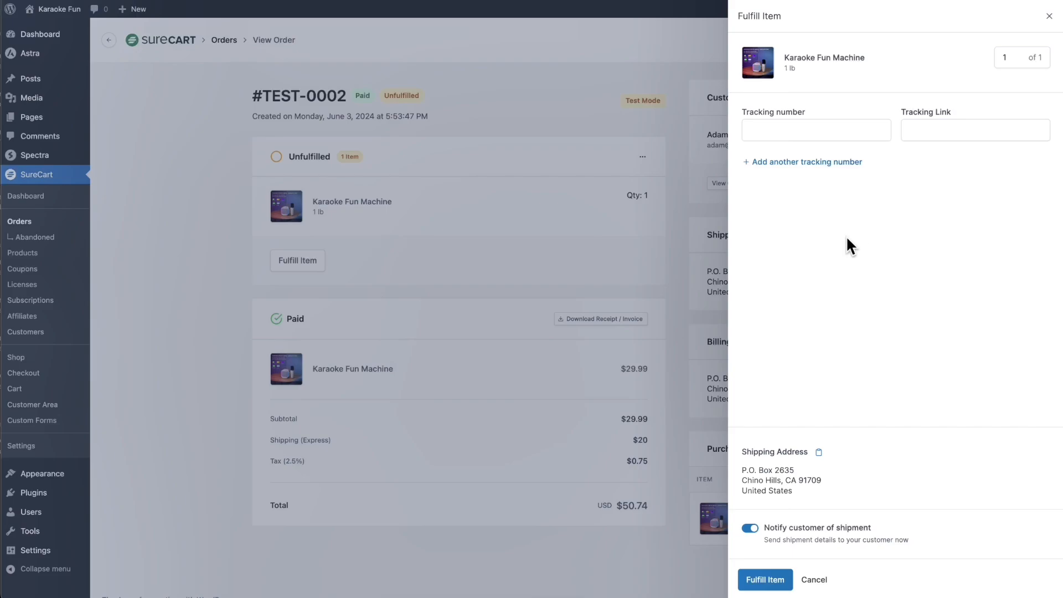
left_click(791, 129)
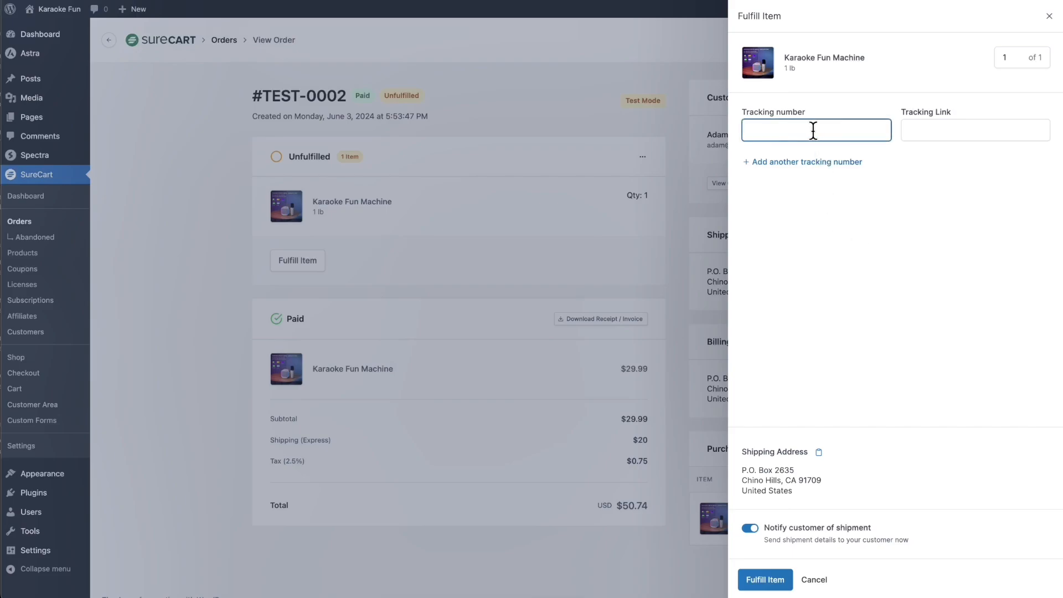
left_click(945, 126)
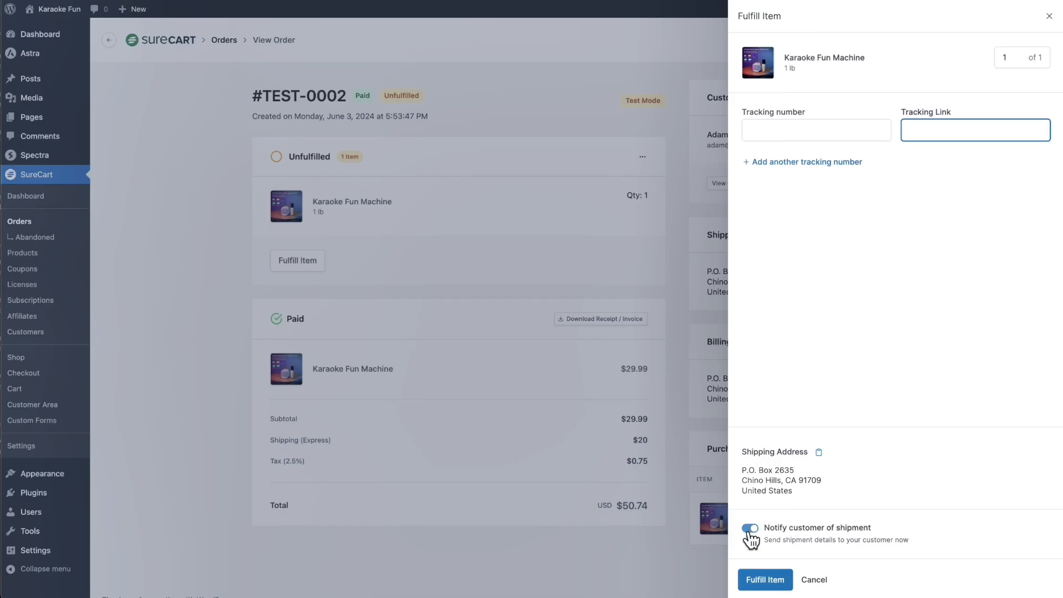
left_click(761, 581)
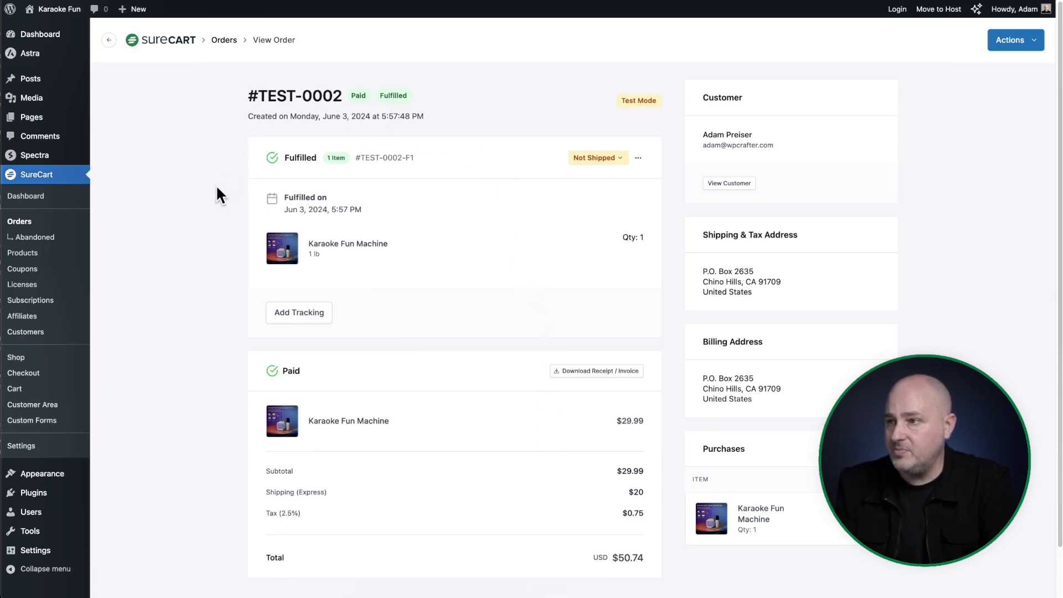
left_click(615, 162)
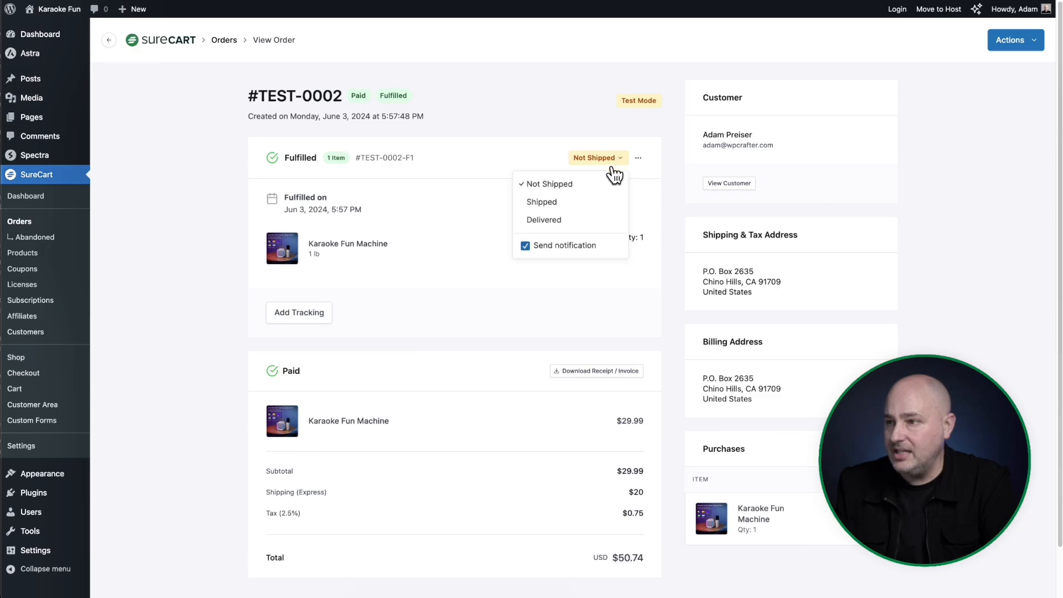
left_click(559, 204)
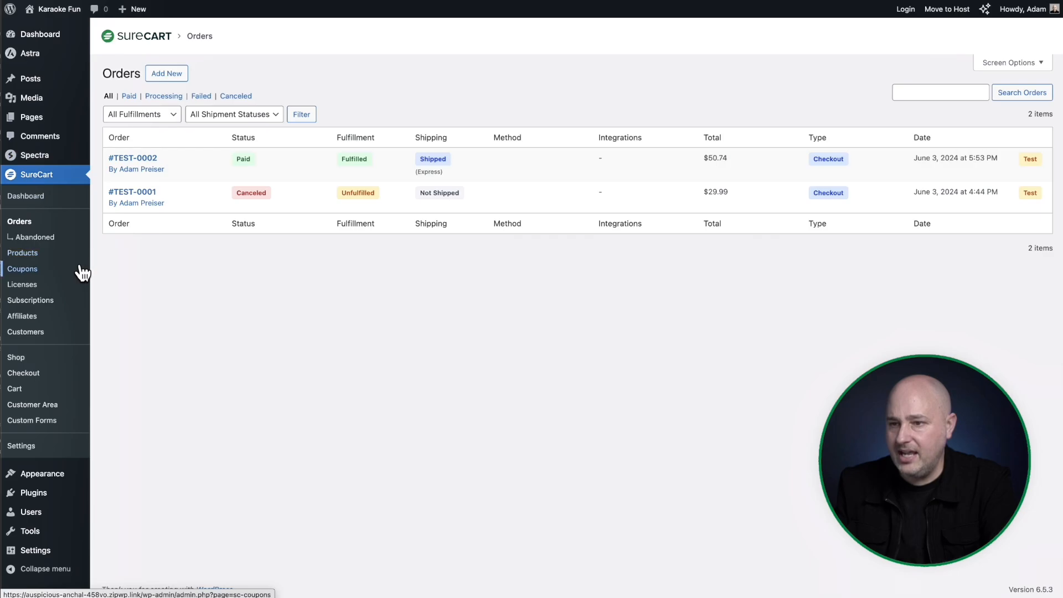
View the Customer Dashboard page from the Pages list and open the newest order to examine its payment status and shipment section.
left_click(31, 117)
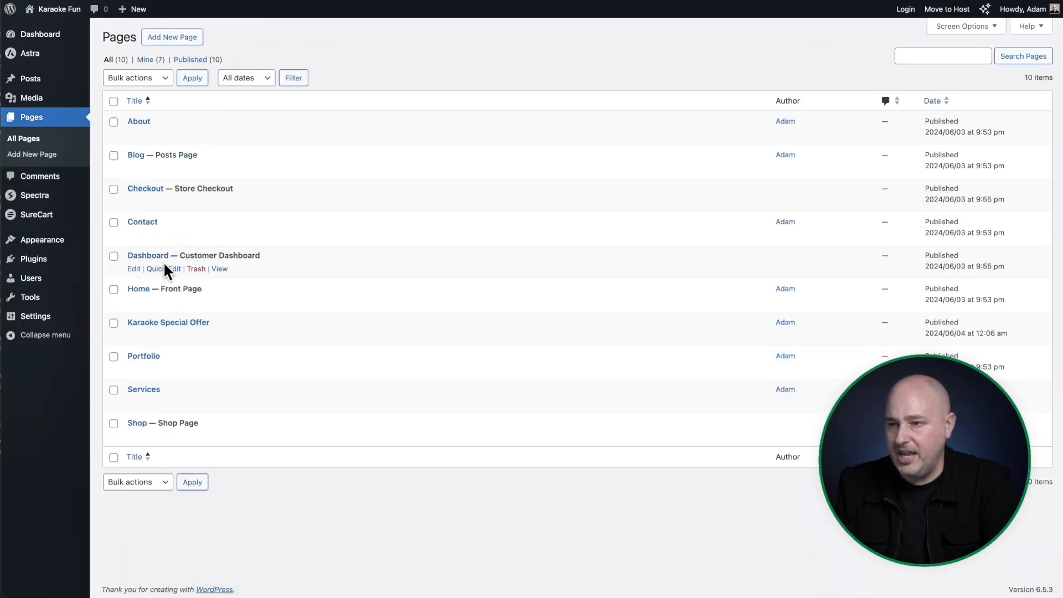
left_click(216, 269)
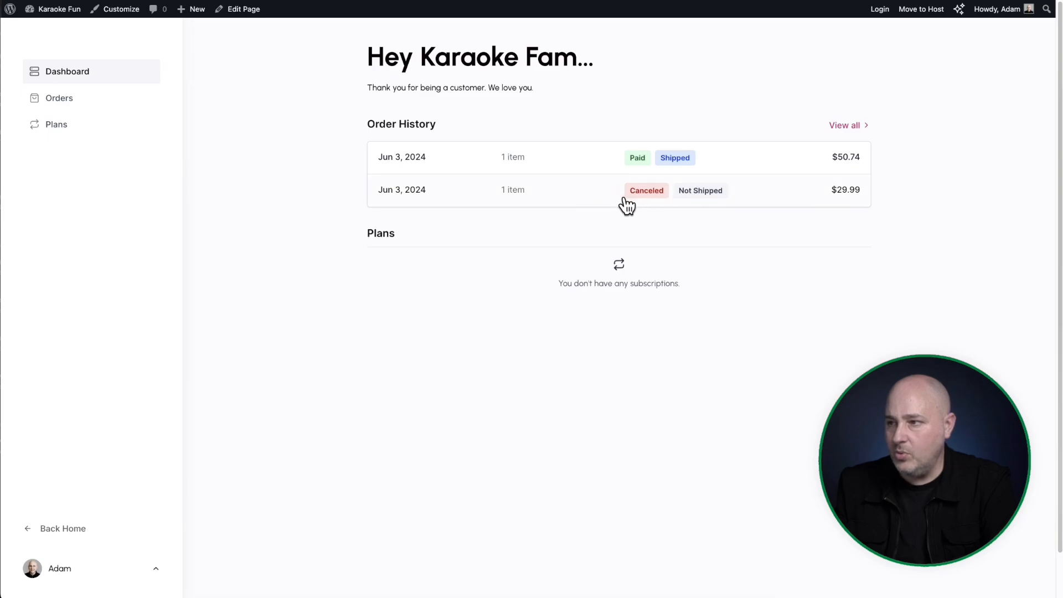
left_click(566, 163)
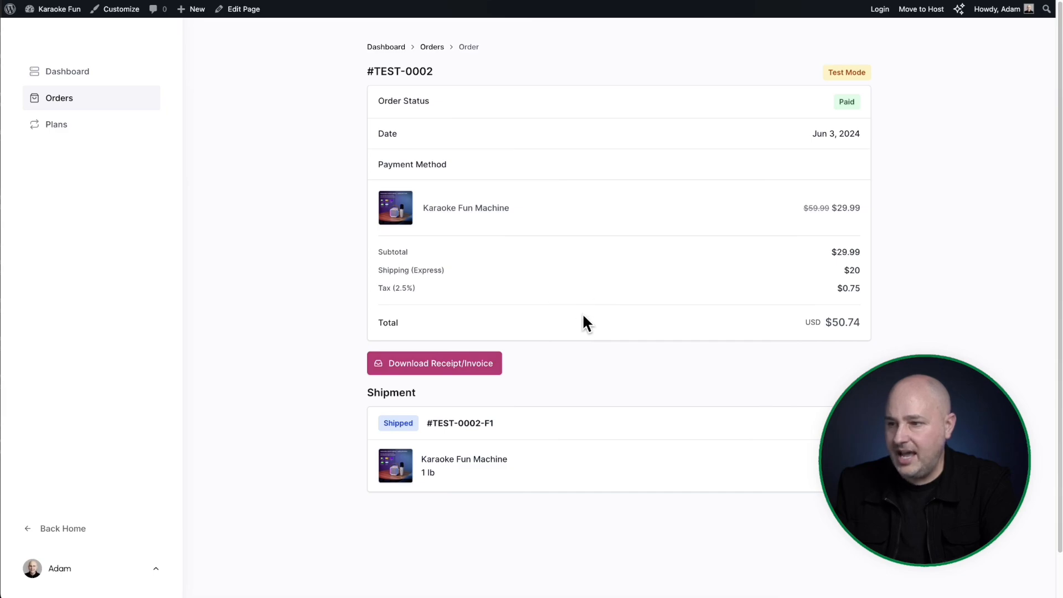
left_click_drag(355, 392, 417, 395)
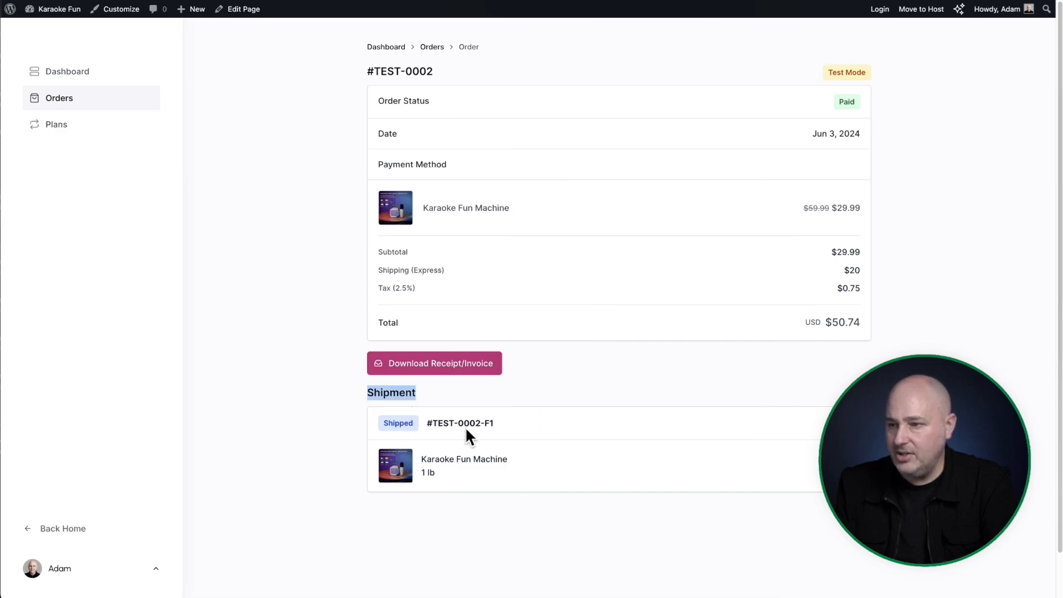
left_click(456, 471)
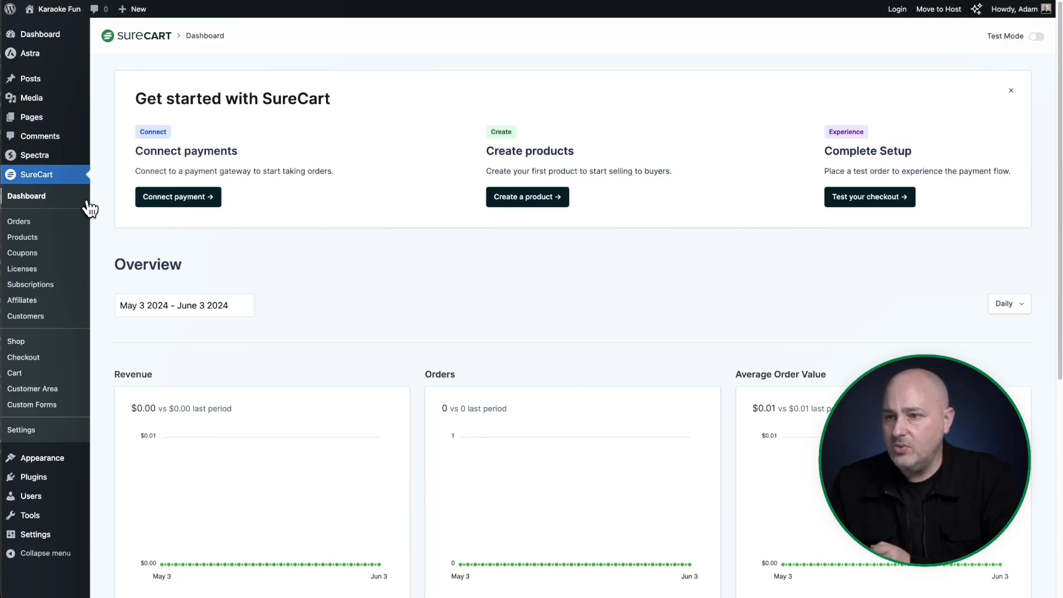
Open Stripe from the SureCart payment processor settings and connect the preselected Stripe account in Live Mode.
left_click(29, 435)
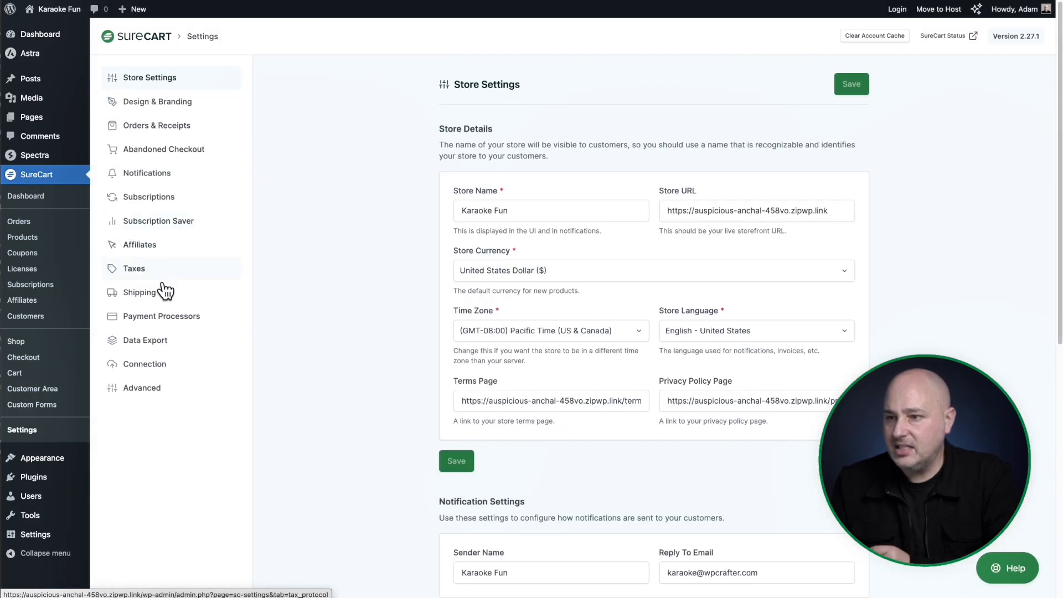
left_click(163, 320)
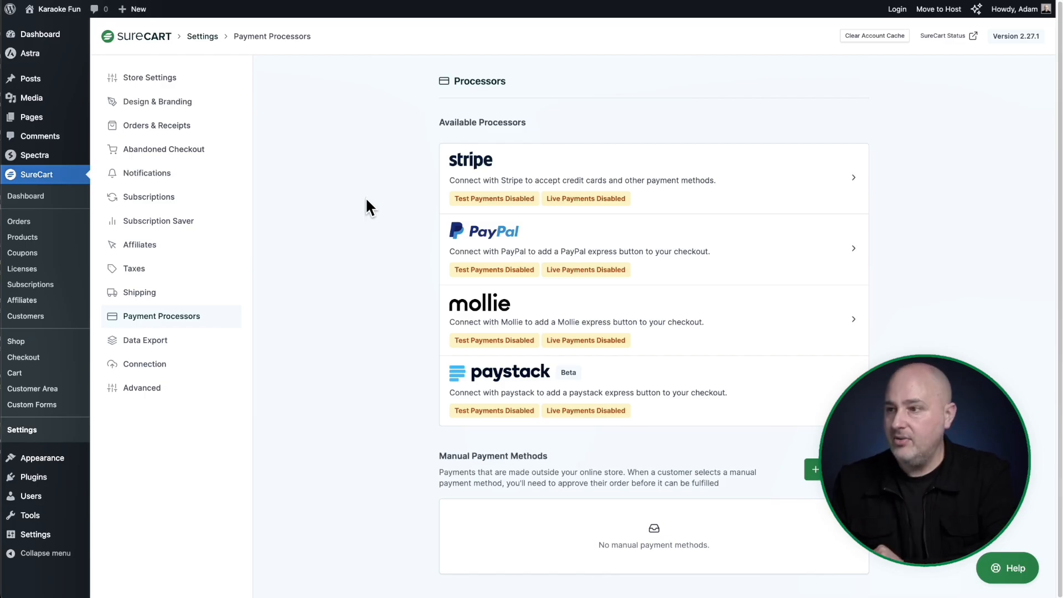
left_click(520, 186)
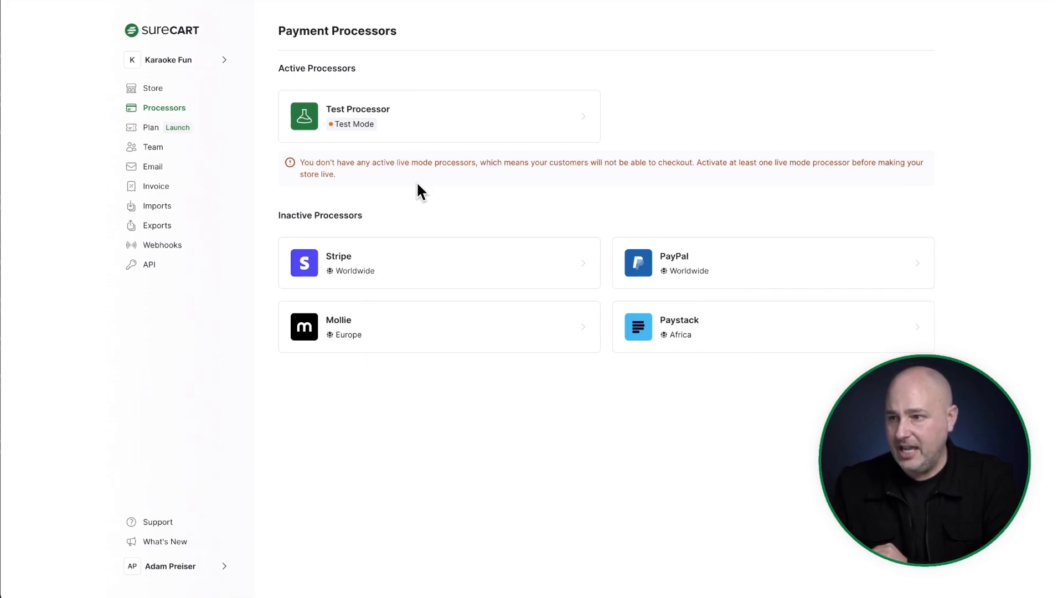
left_click(459, 271)
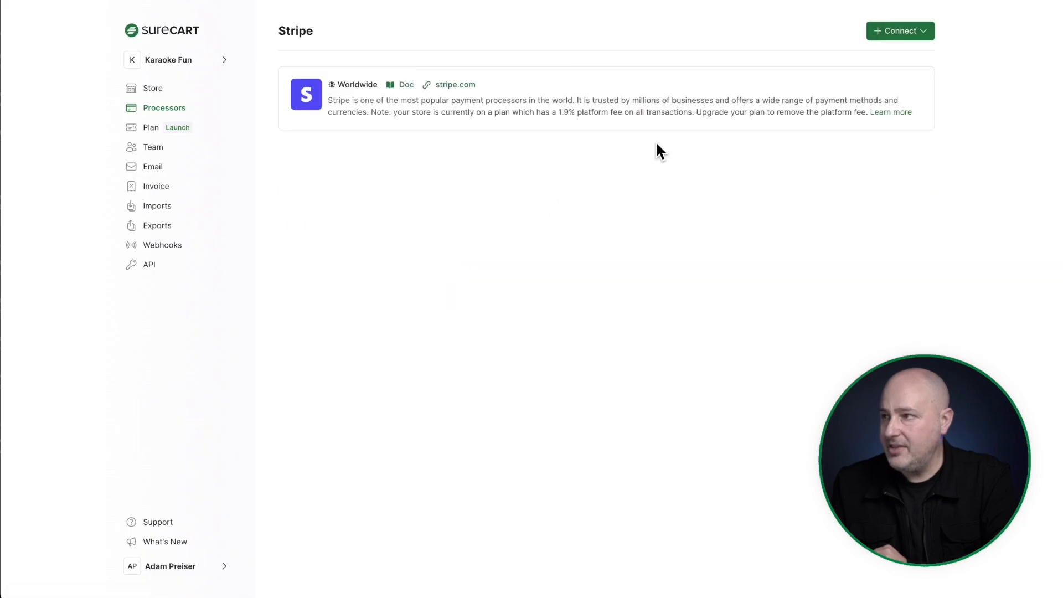
left_click(889, 40)
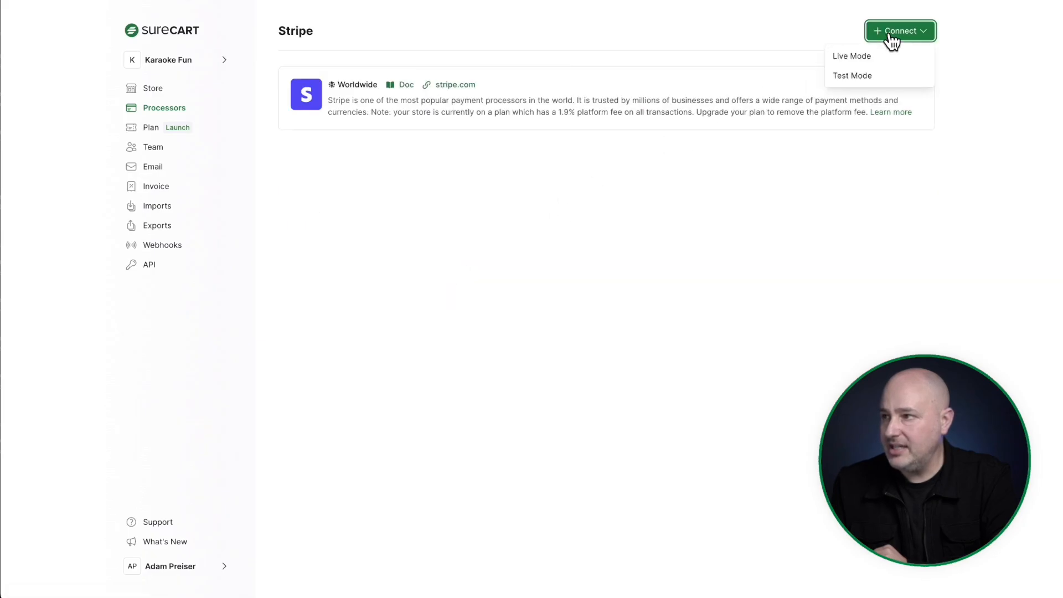
left_click(863, 57)
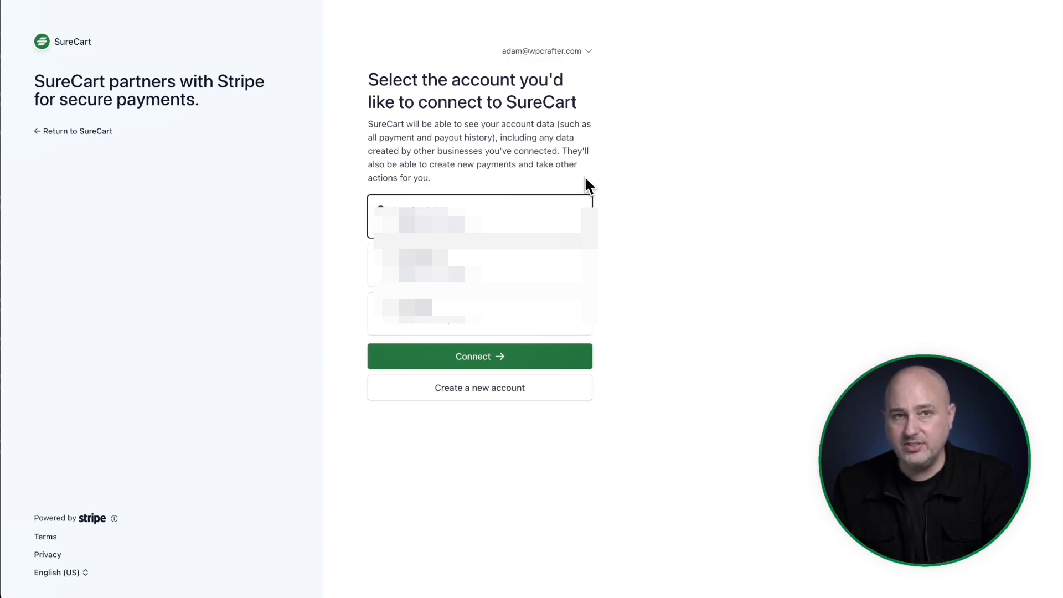
left_click(489, 349)
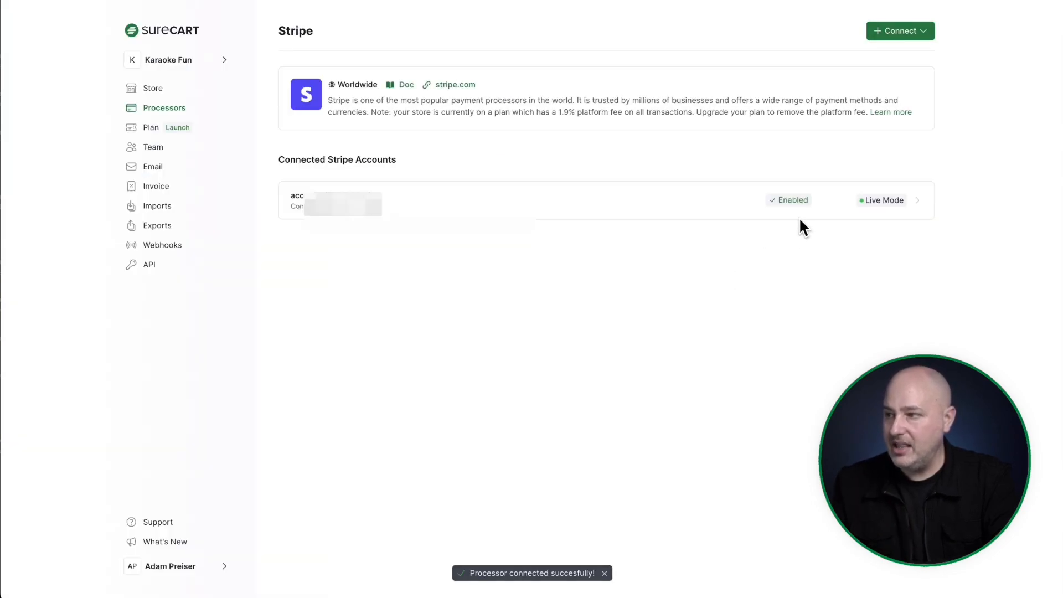
Connect the preselected Stripe account in Test Mode as well, and reload the Payment Processors settings in the WordPress admin.
left_click(915, 38)
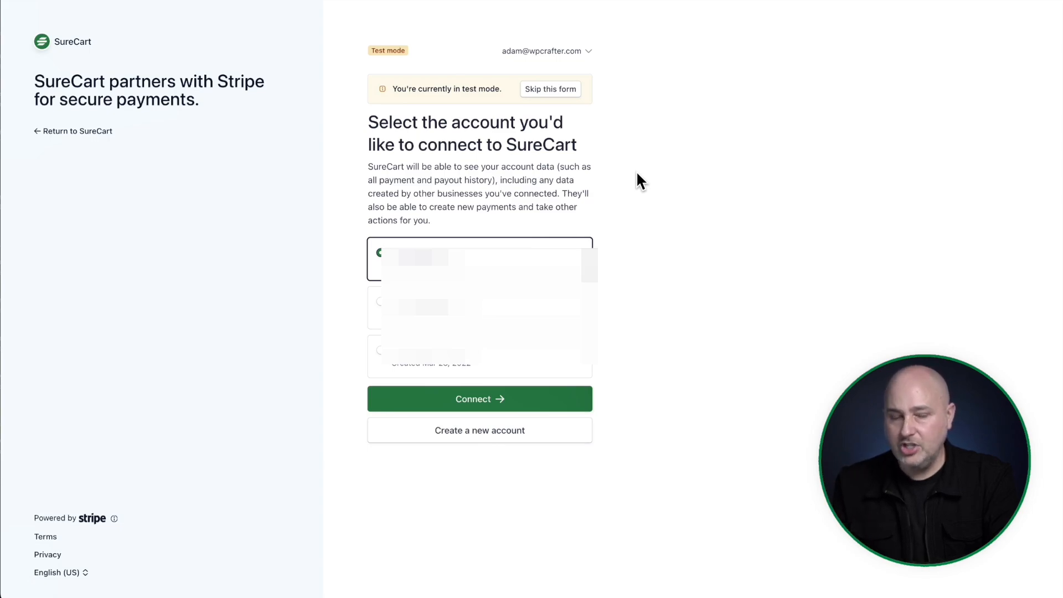
left_click(482, 406)
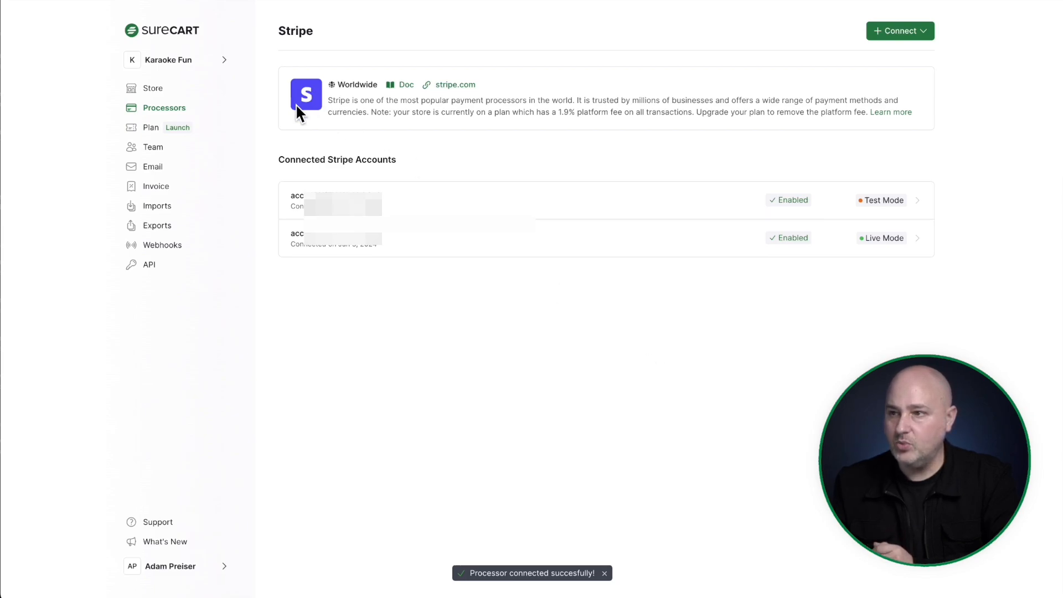
left_click(157, 111)
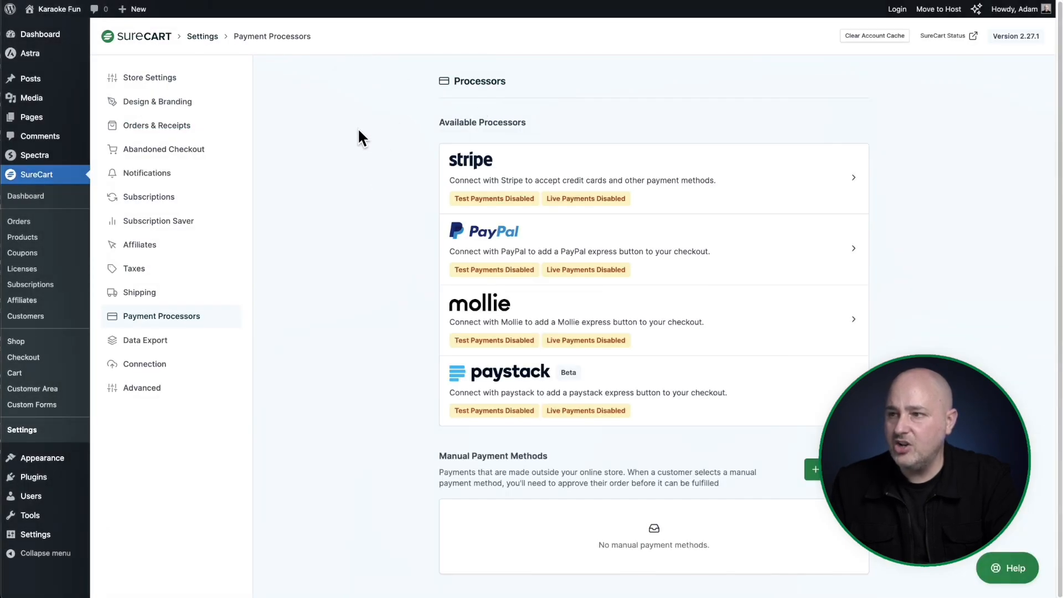
key("super+r")
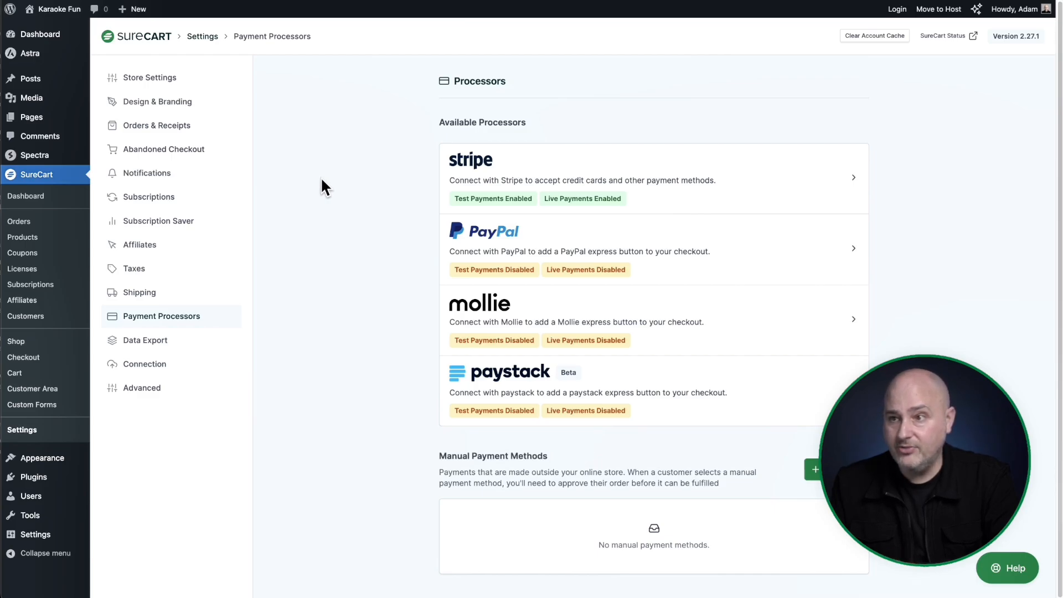
Visit the store, start an immediate purchase of the Karaoke Fun Machine and examine the payment options on the test-mode checkout form.
mouse_move(52, 12)
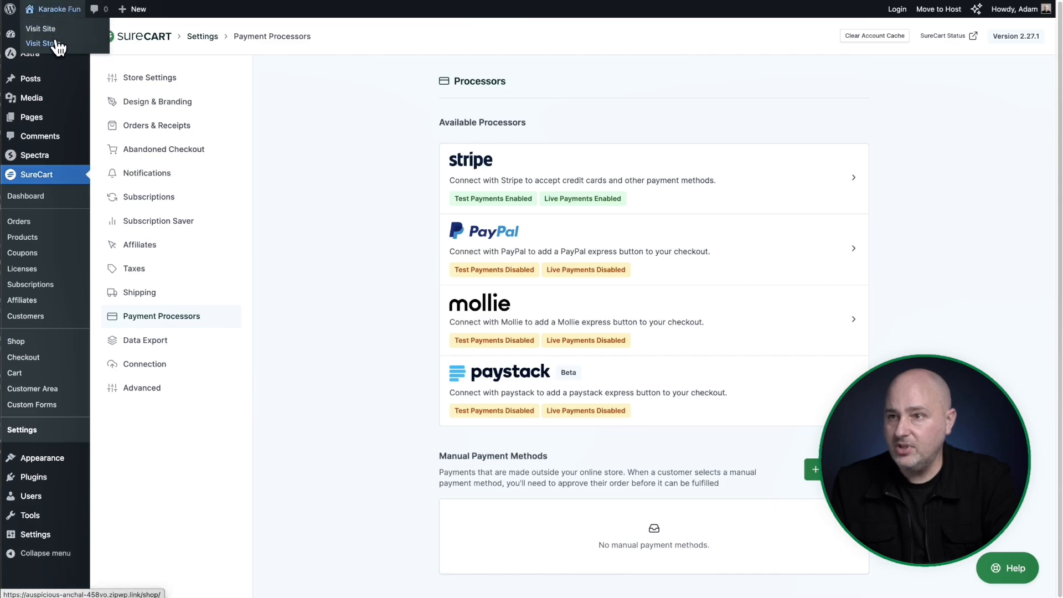
left_click(57, 44)
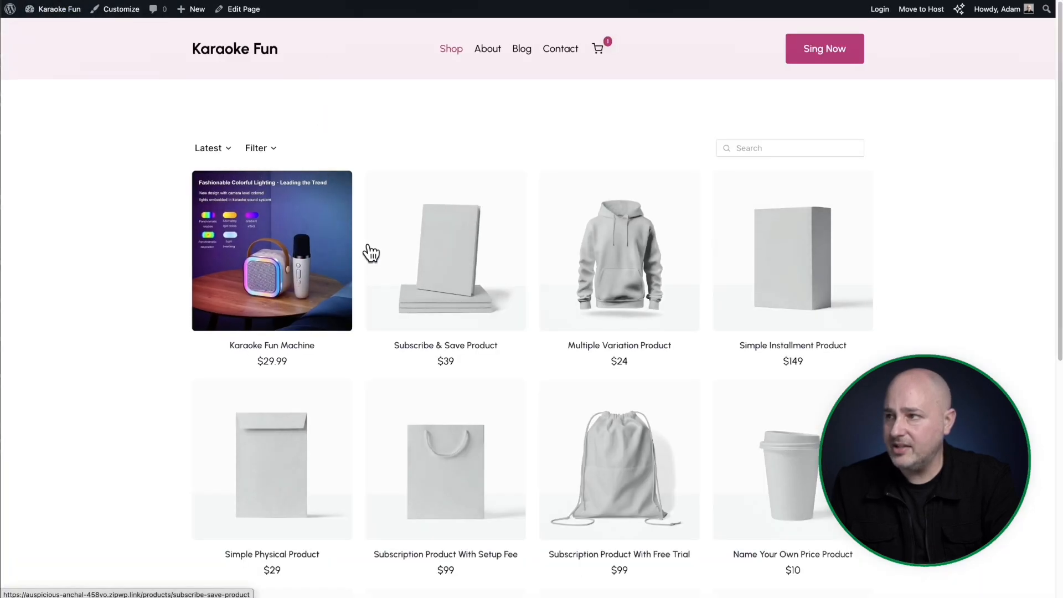
left_click(341, 253)
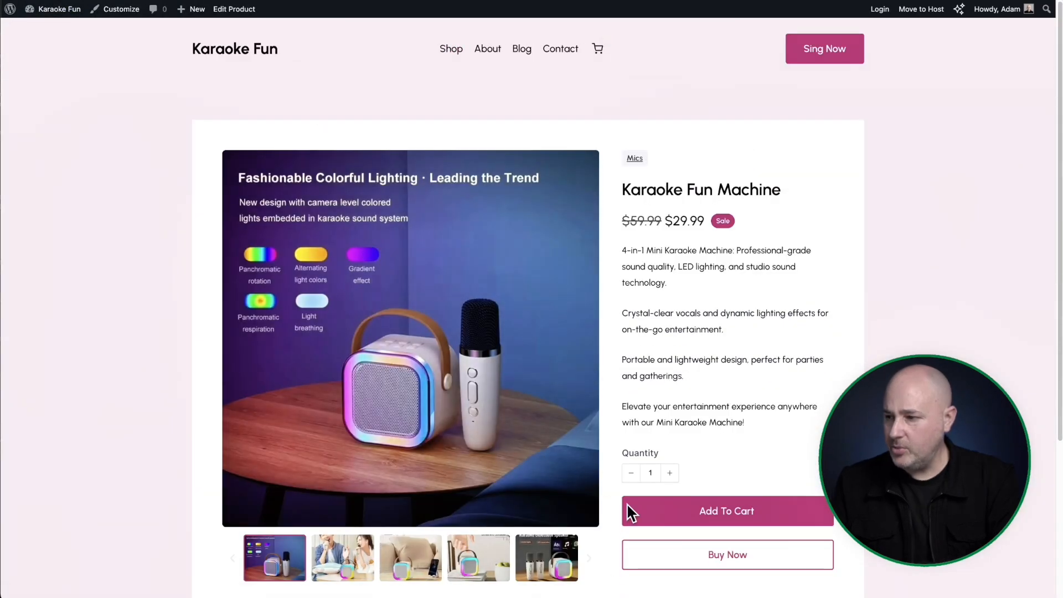
left_click(744, 562)
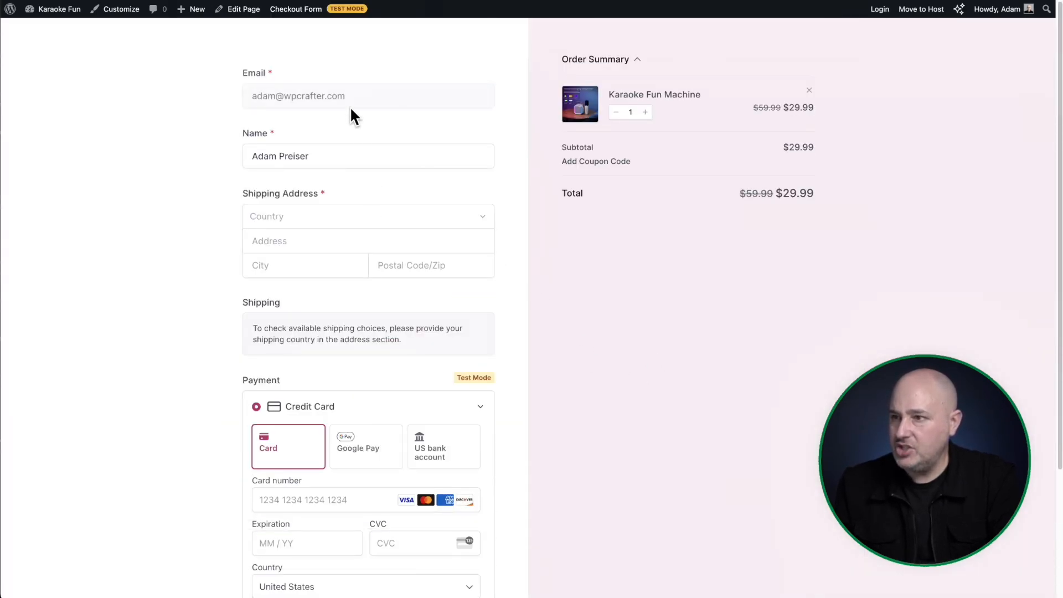
scroll(327, 108, "down", 3)
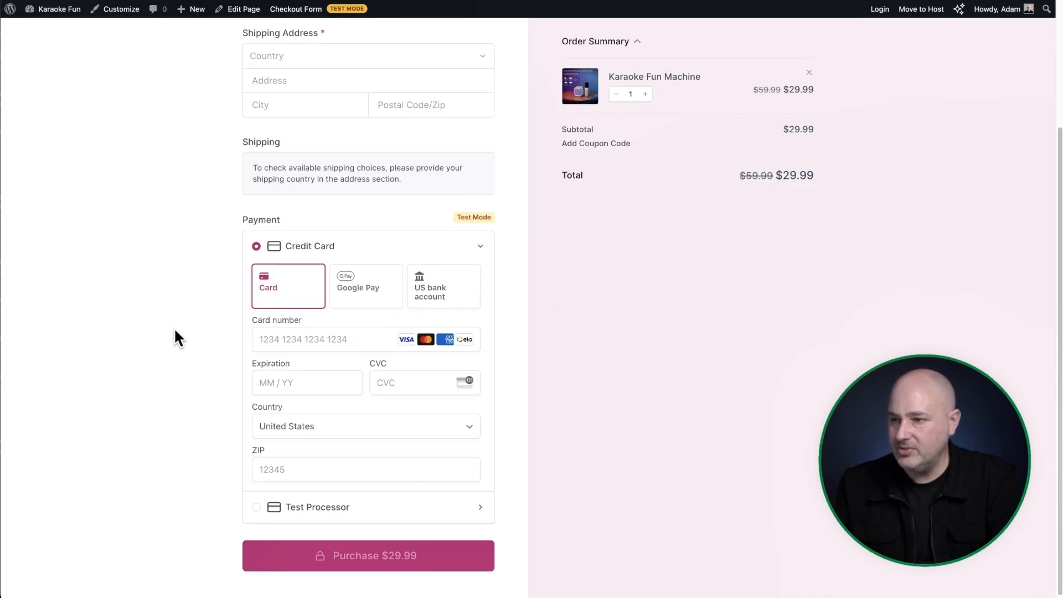
scroll(224, 323, "up", 3)
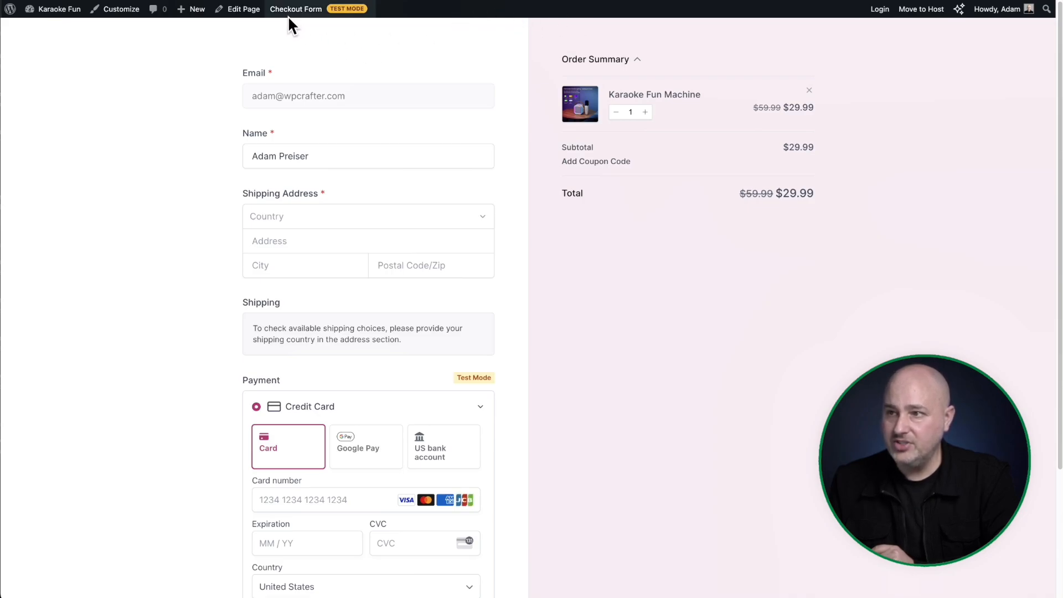
Switch the checkout form from Test Mode to Live Mode for everyone.
mouse_move(287, 16)
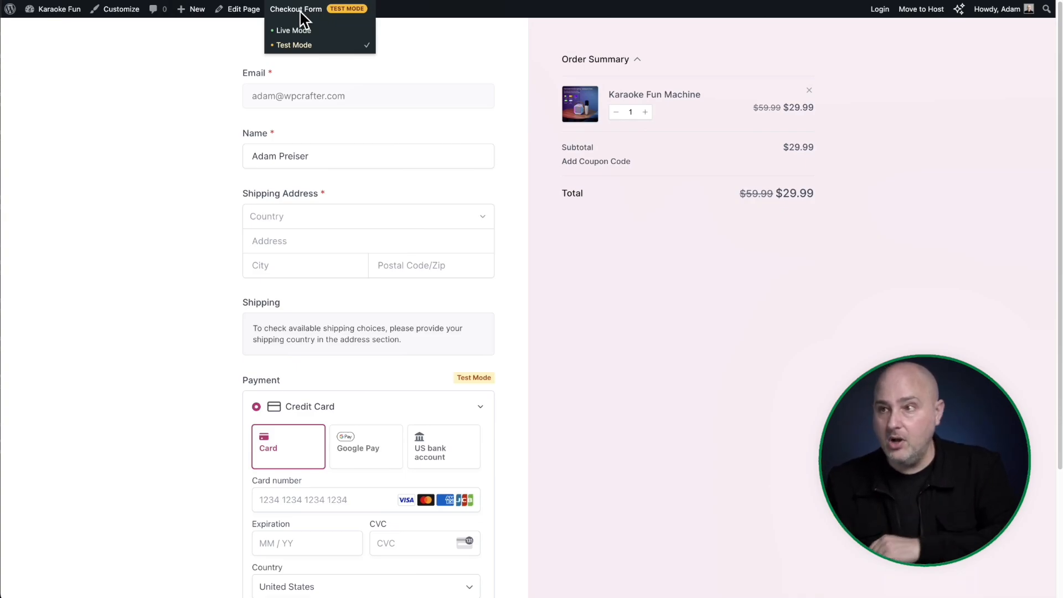
left_click(303, 31)
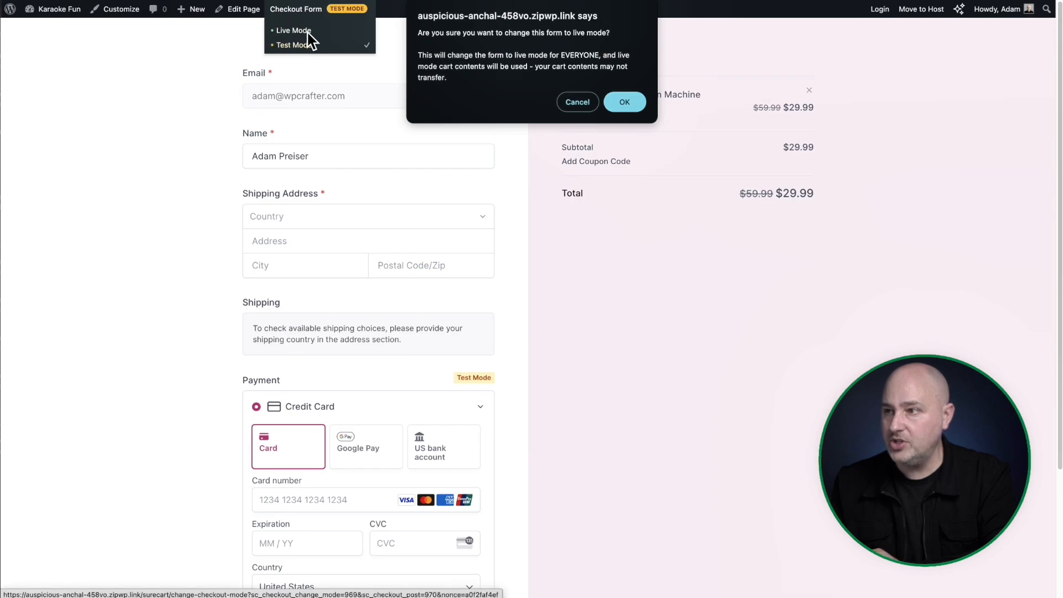
left_click(637, 103)
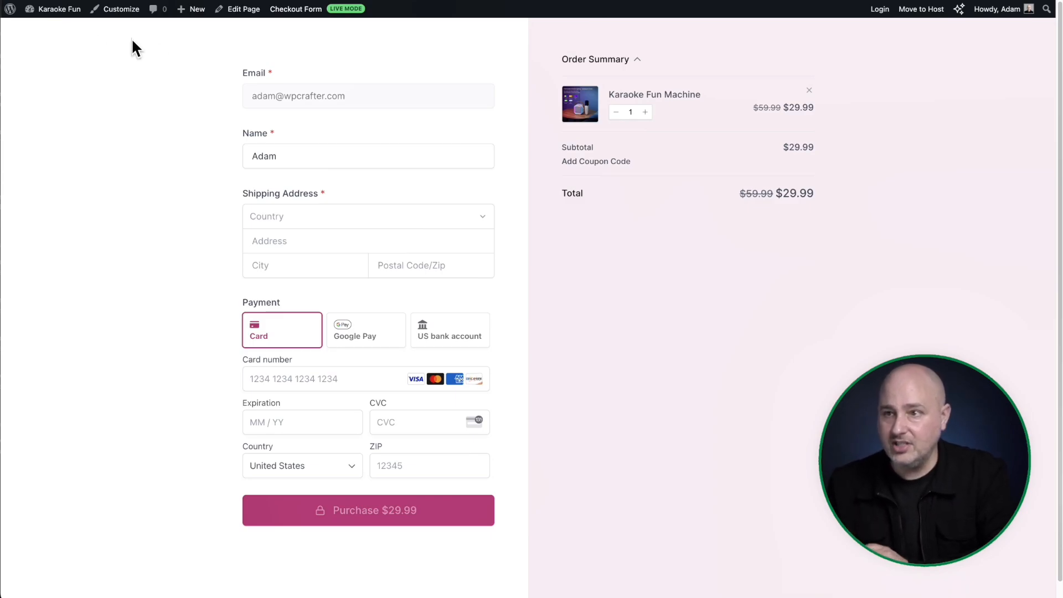
Return to the site admin, open the Karaoke Fun Machine from the SureCart products for editing and save the product.
left_click(69, 29)
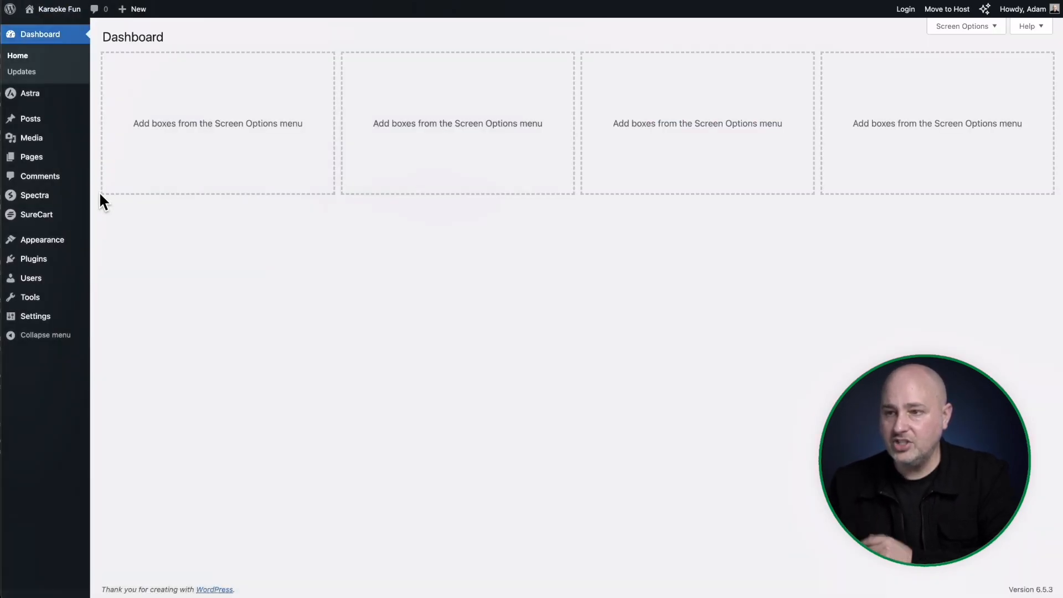
mouse_move(52, 211)
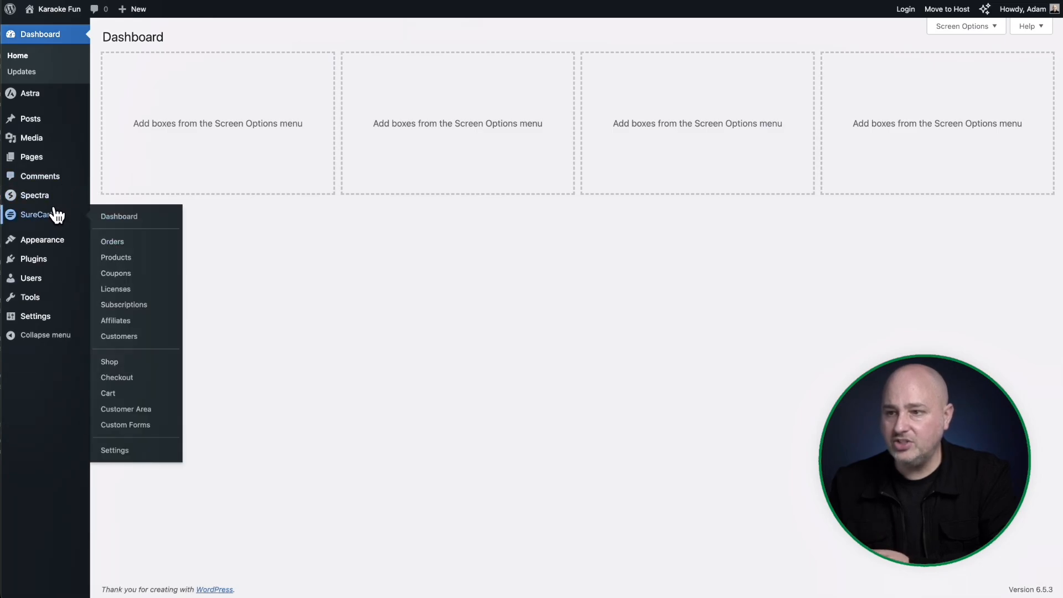
left_click(131, 258)
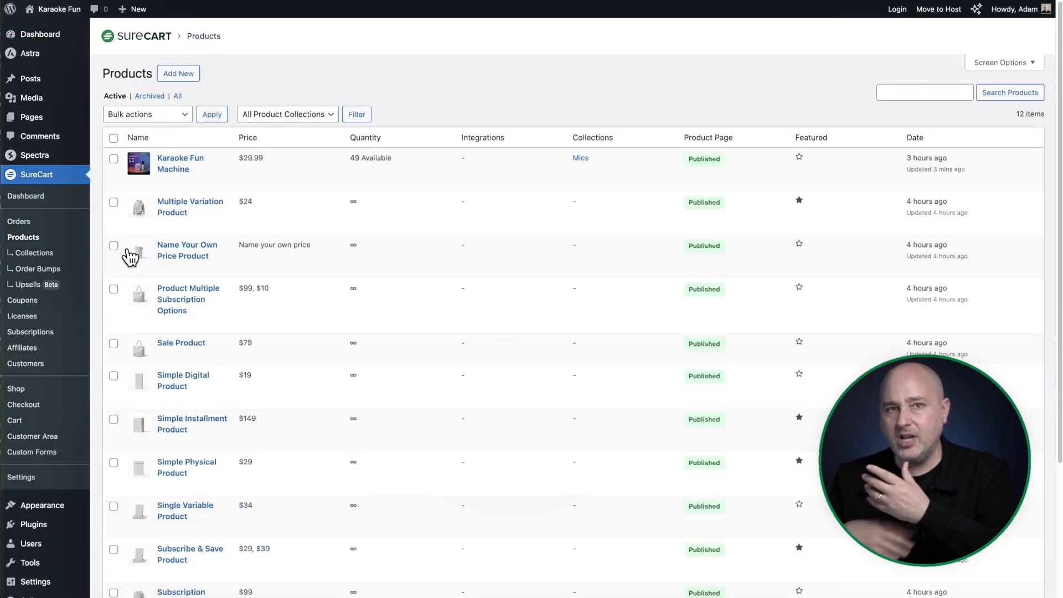
left_click(181, 169)
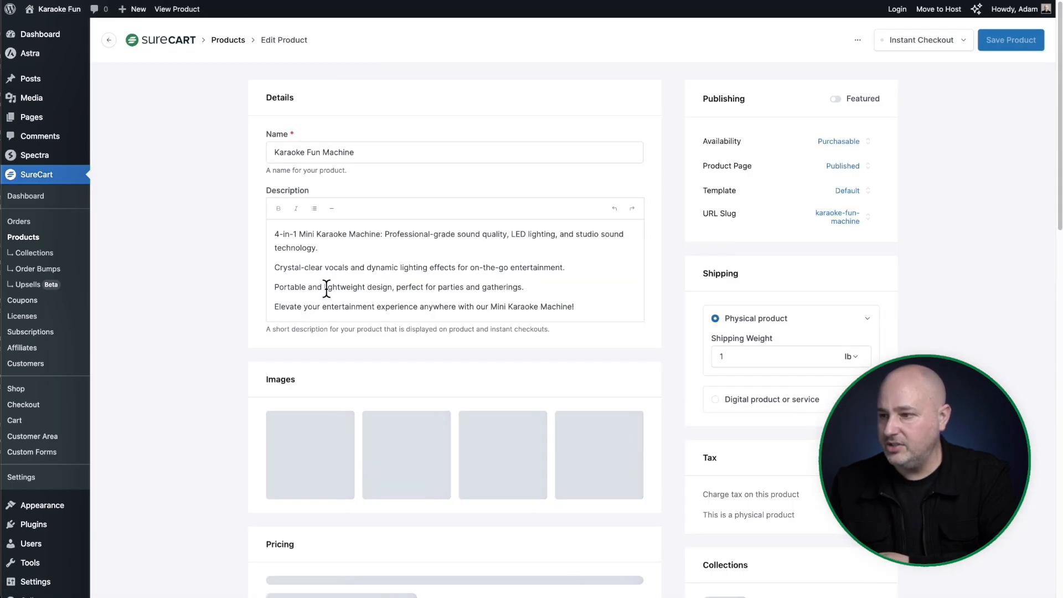
left_click_drag(613, 464, 551, 450)
left_click(998, 44)
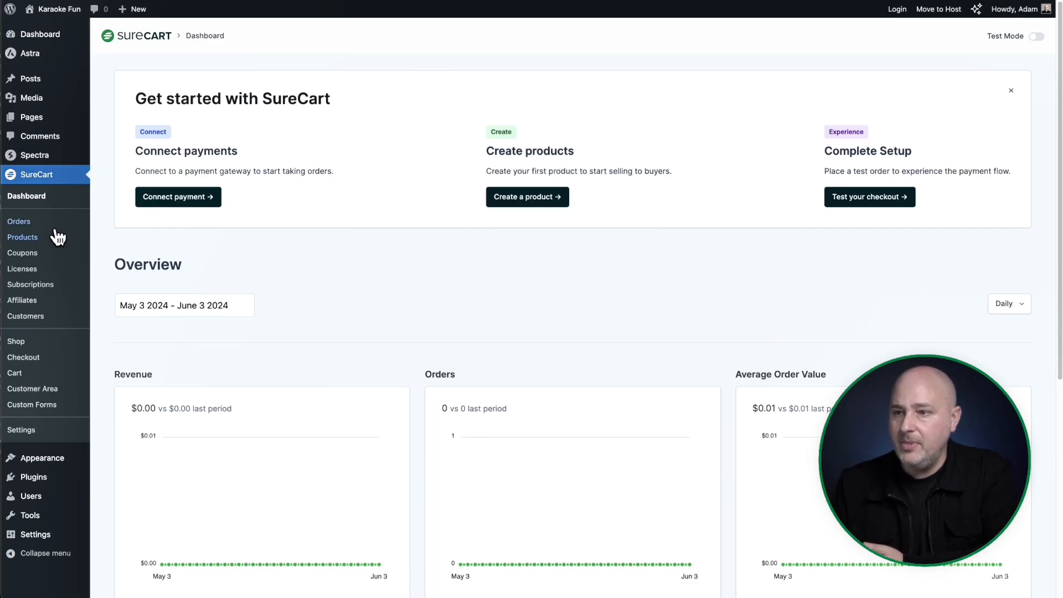
Look over the existing SureCart products and create a new product named Karaoke Subscription.
left_click(22, 237)
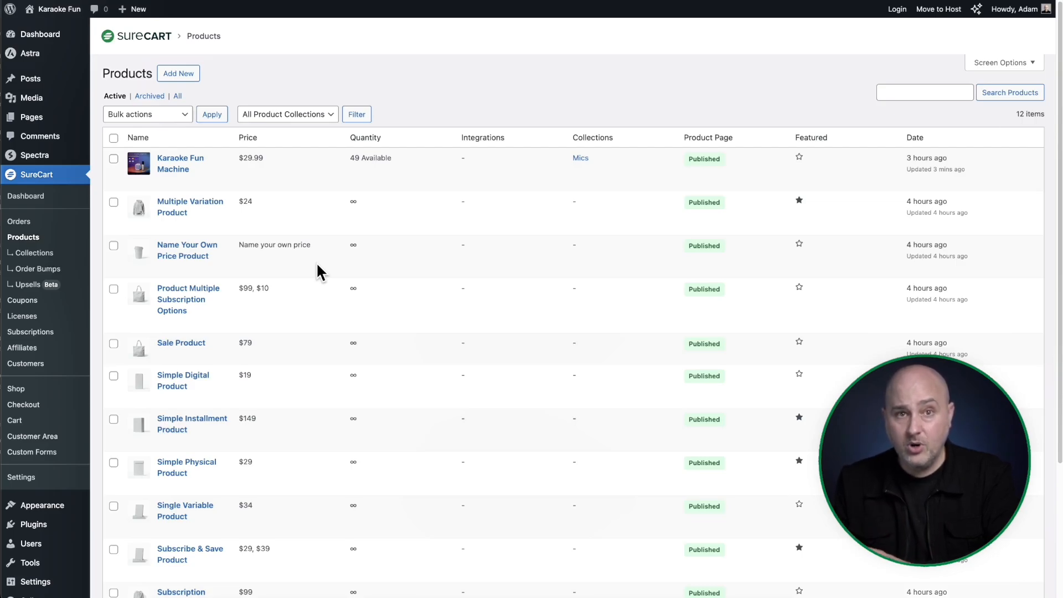
scroll(317, 265, "down", 1)
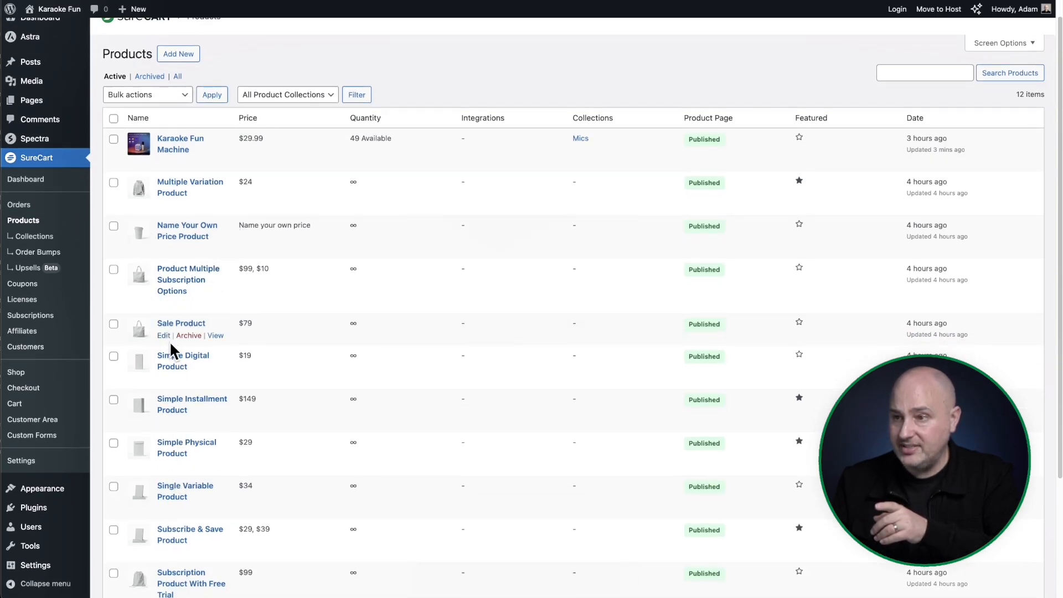
scroll(298, 339, "down", 5)
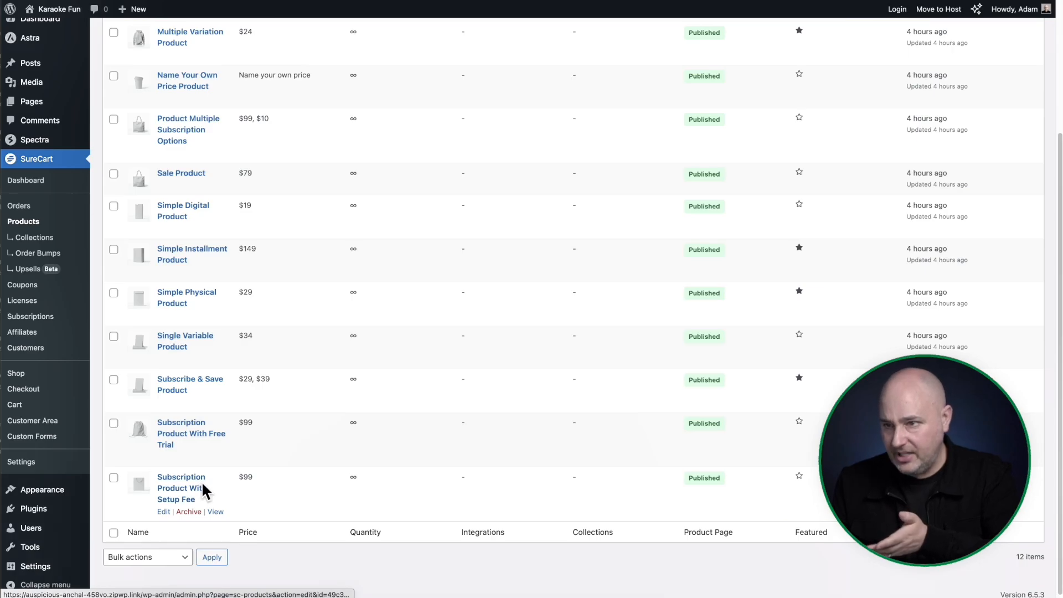
scroll(203, 490, "up", 2)
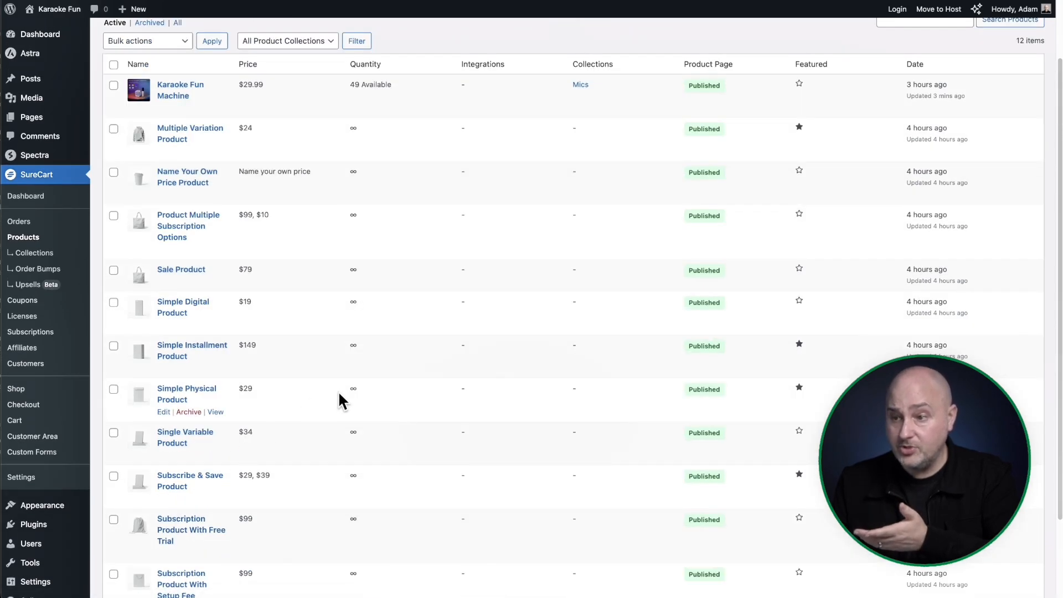
scroll(437, 368, "up", 2)
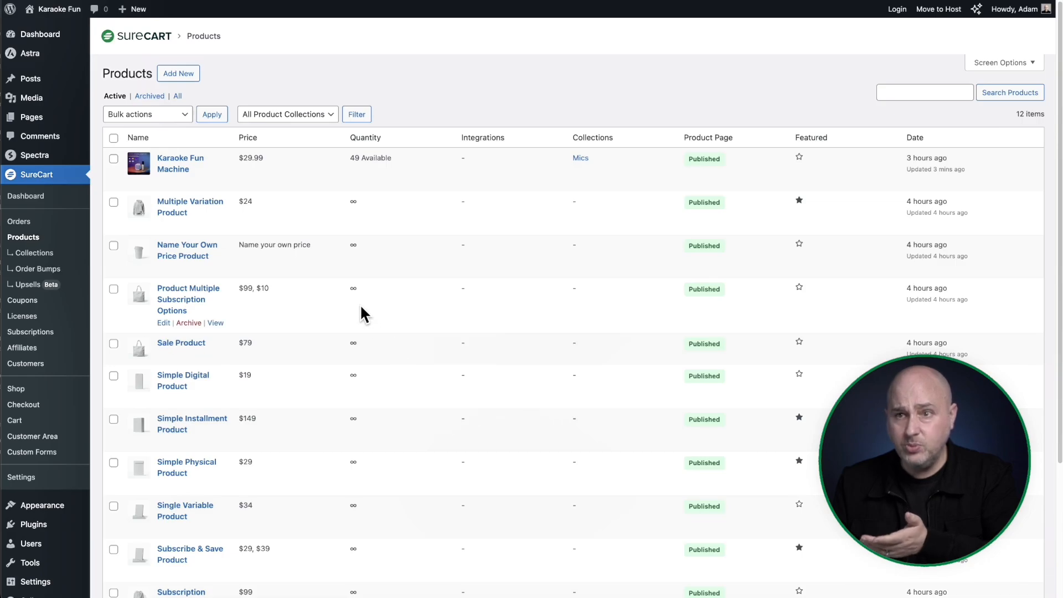
left_click(187, 74)
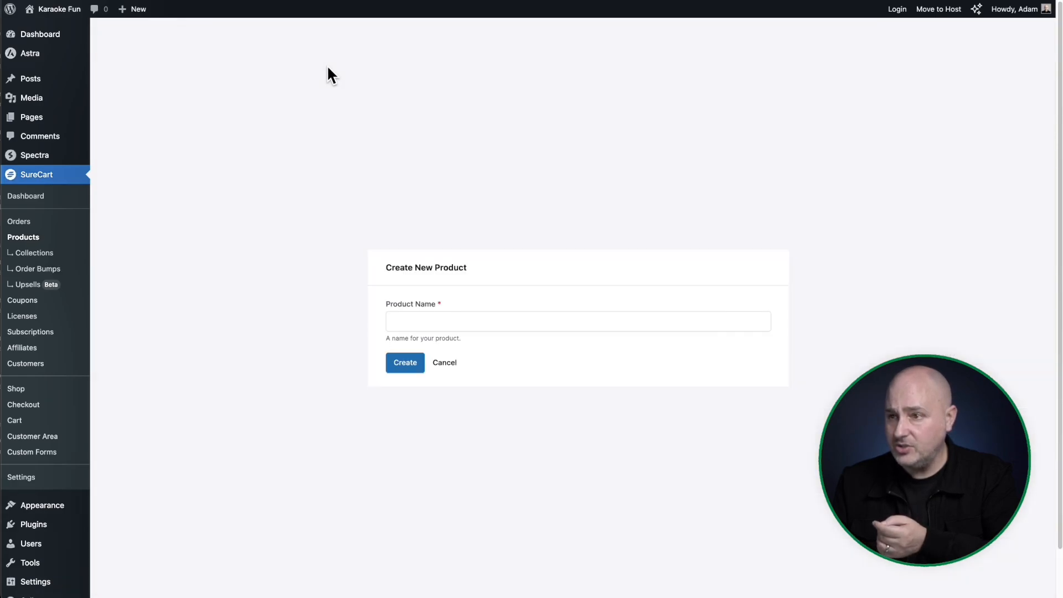
left_click(518, 320)
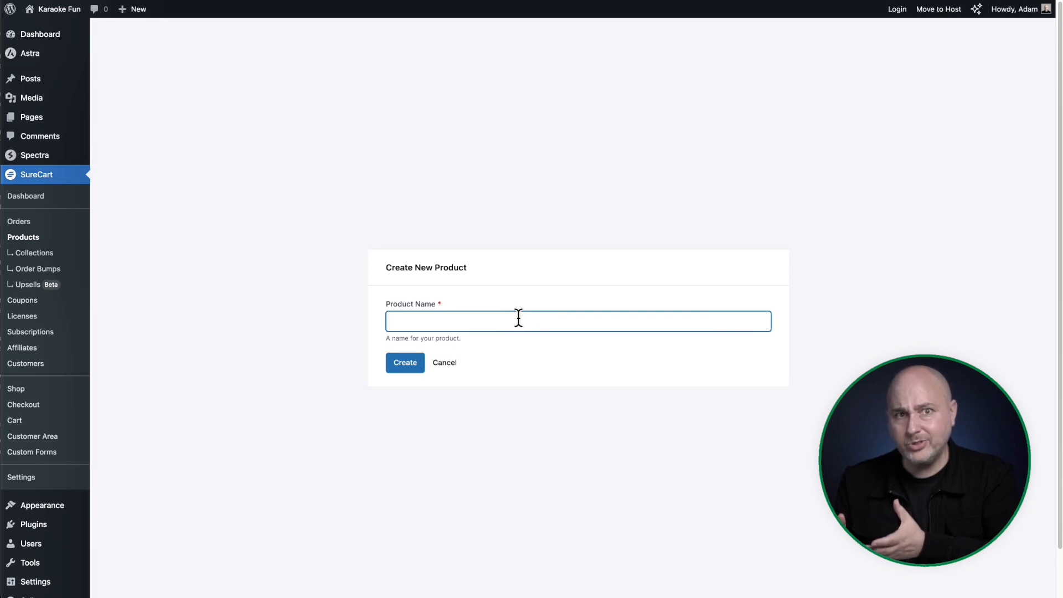
type("Karaoke Subscription")
left_click(404, 370)
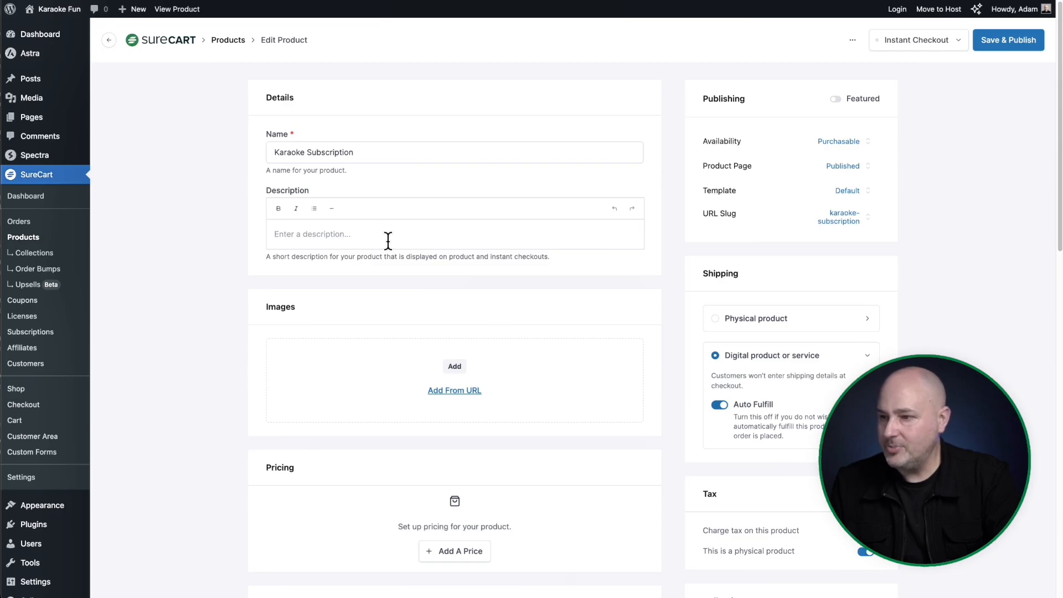
Add a price named Monthly to the Karaoke Subscription, with payment type Subscription at $9.99 repeating every 1 month.
scroll(388, 239, "down", 1)
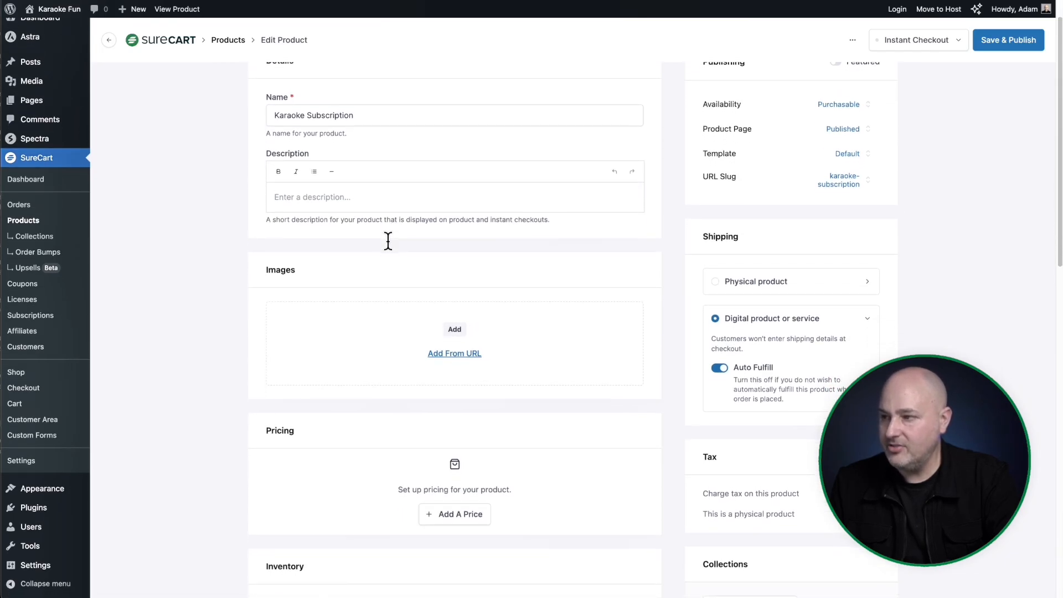
scroll(388, 239, "up", 1)
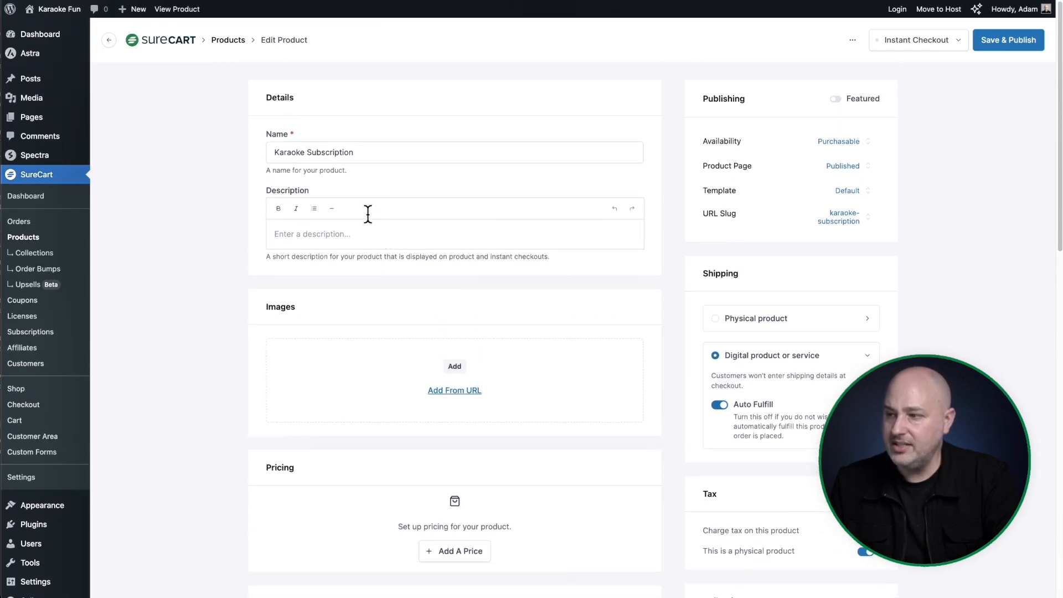
scroll(640, 294, "down", 3)
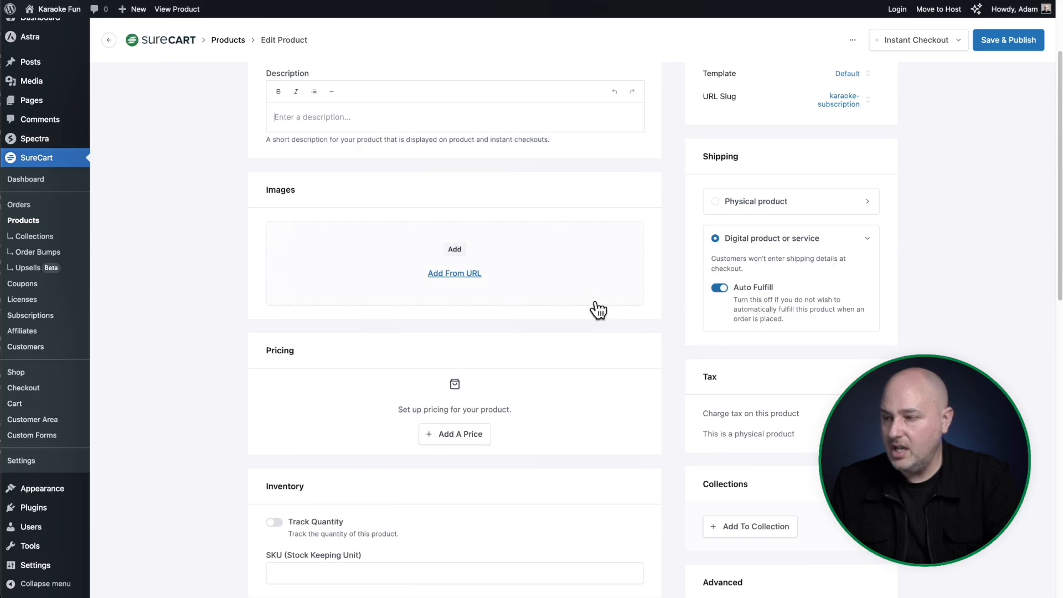
scroll(606, 285, "down", 2)
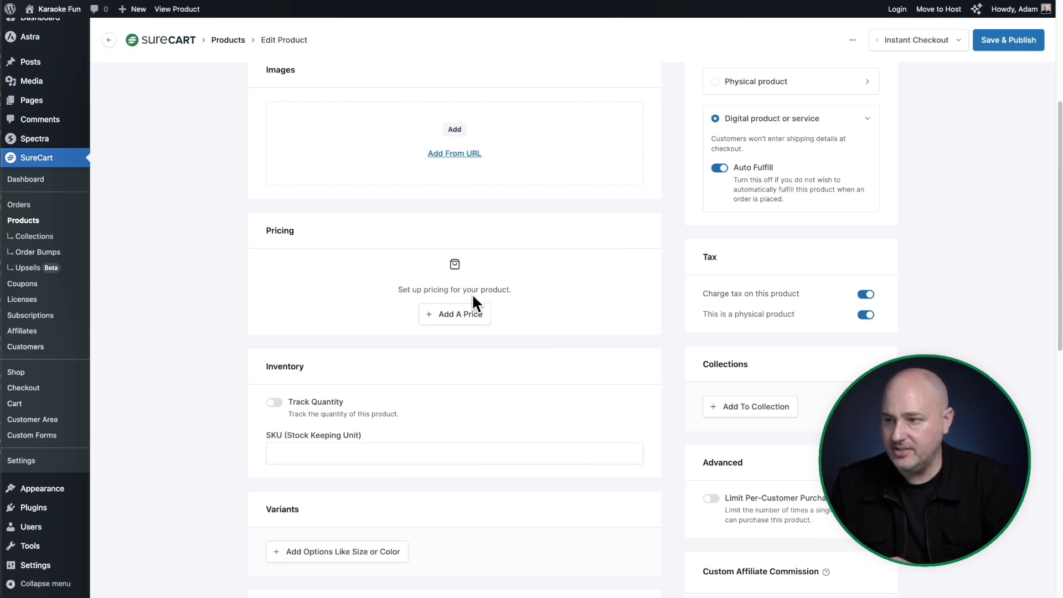
left_click(446, 318)
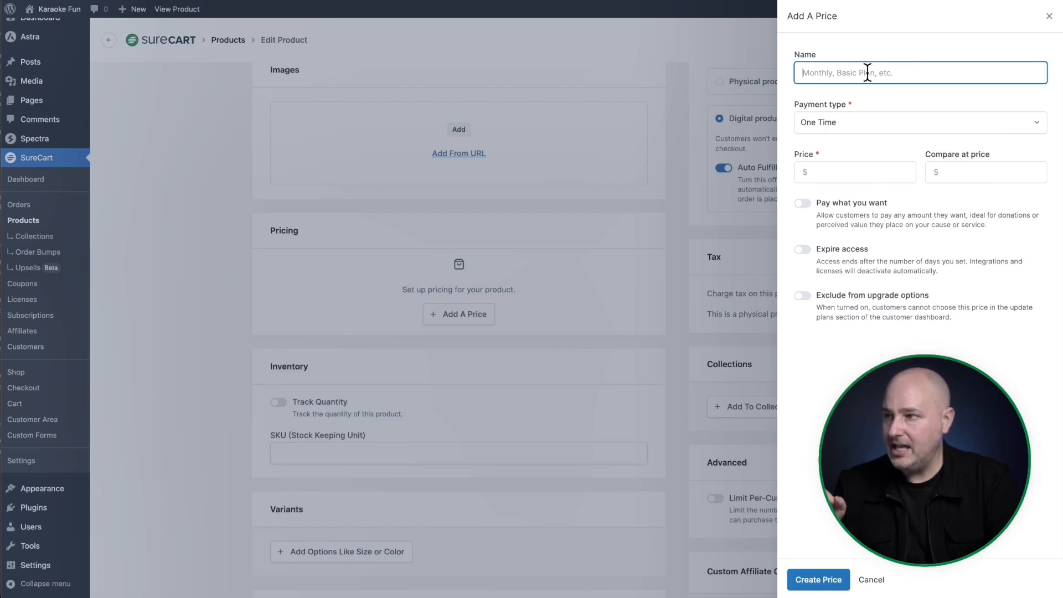
type("Monthly")
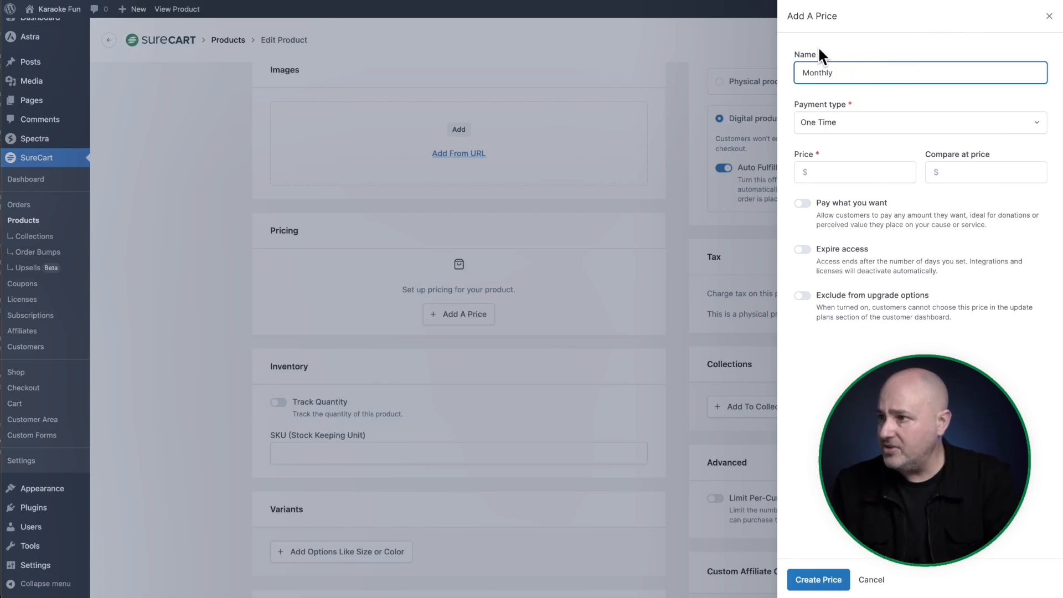
left_click(859, 127)
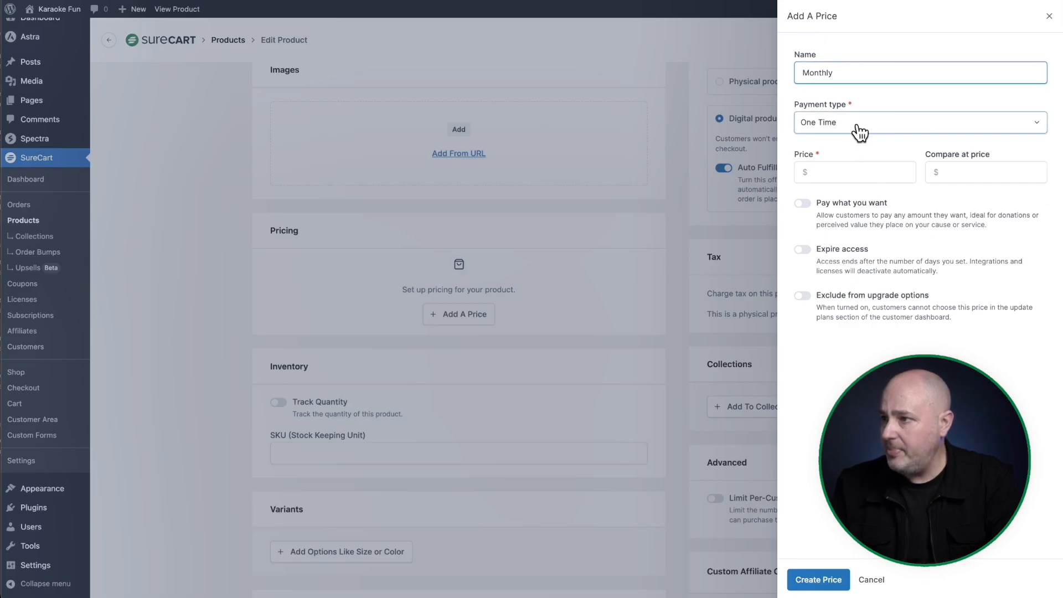
left_click(855, 188)
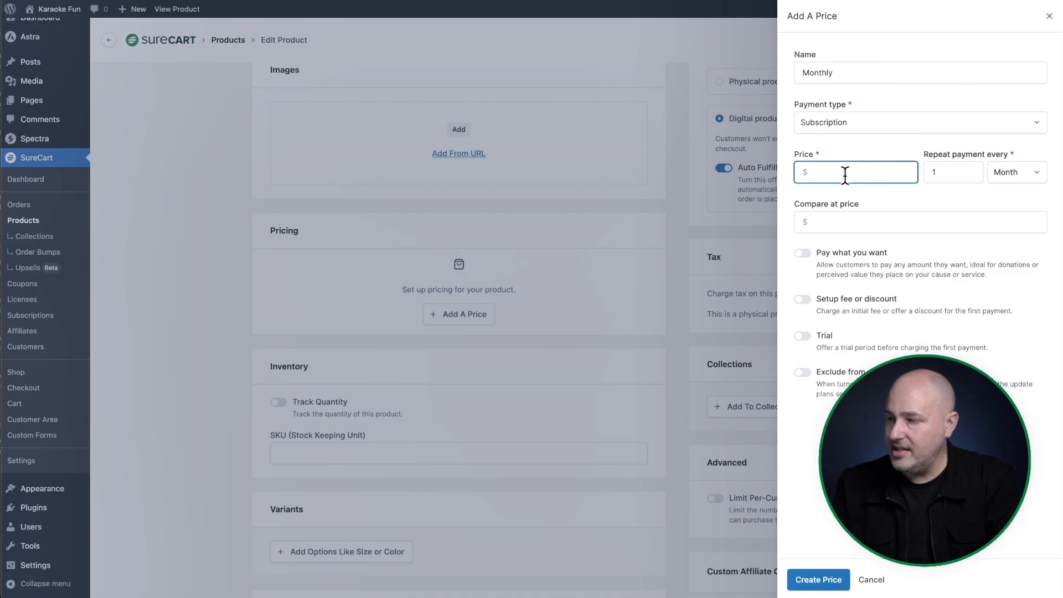
type("9.99")
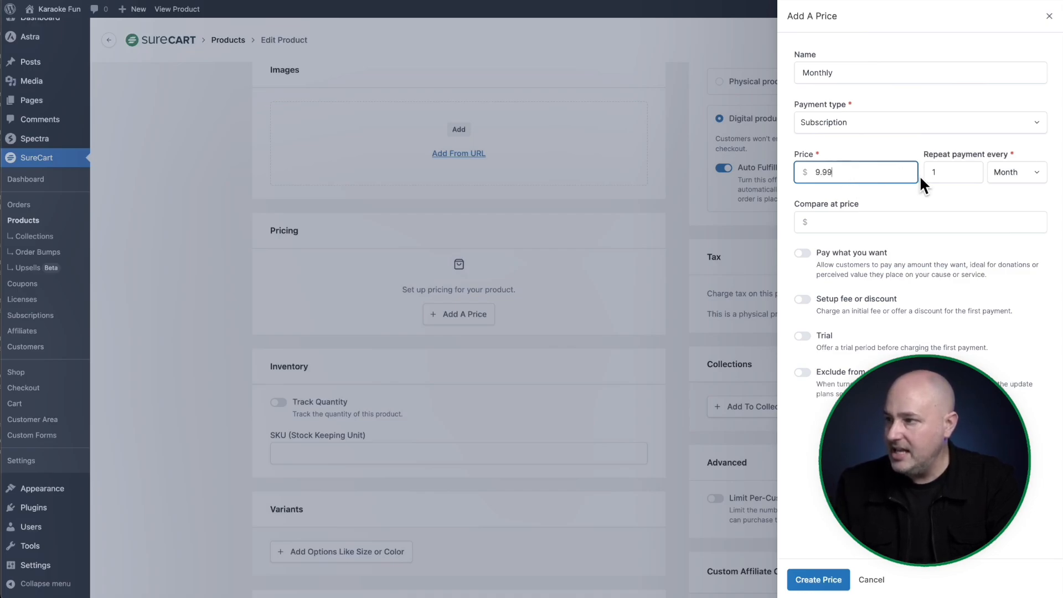
left_click(1040, 176)
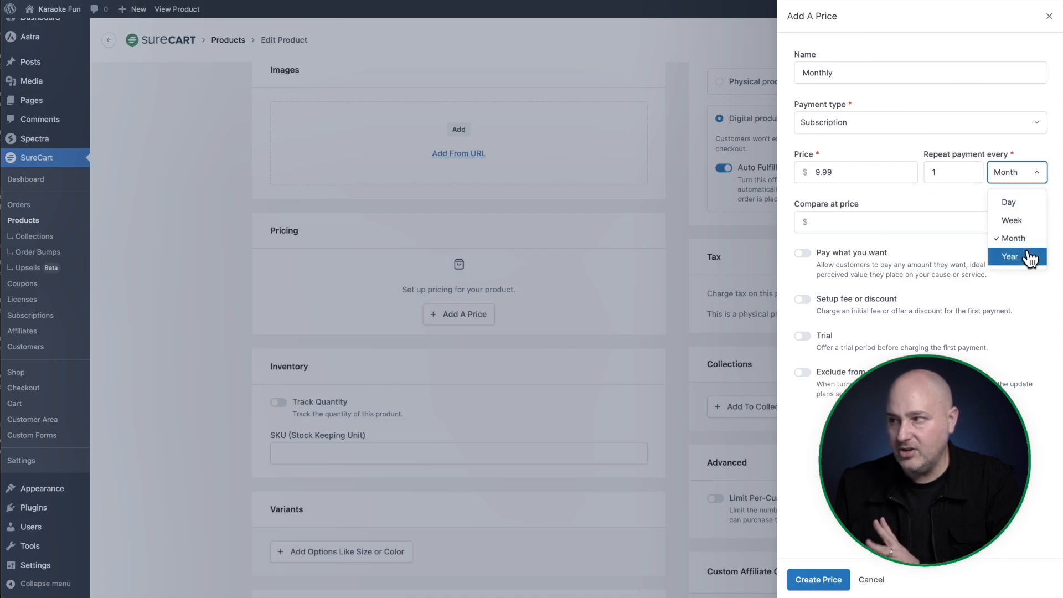
left_click(942, 201)
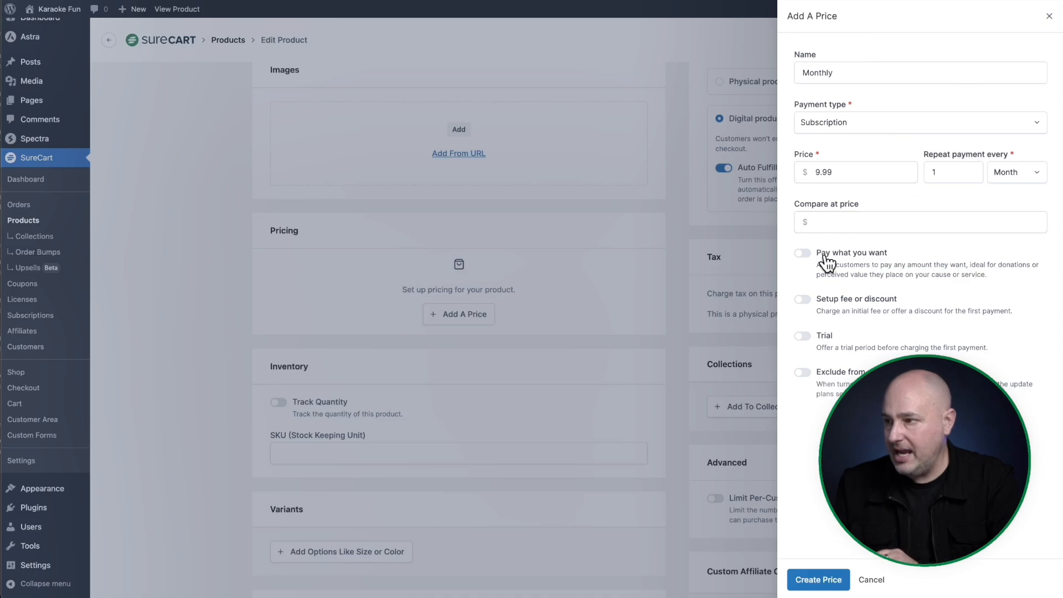
Check the trial and setup fee or discount options, leave both disabled, and create the Monthly price.
left_click(806, 337)
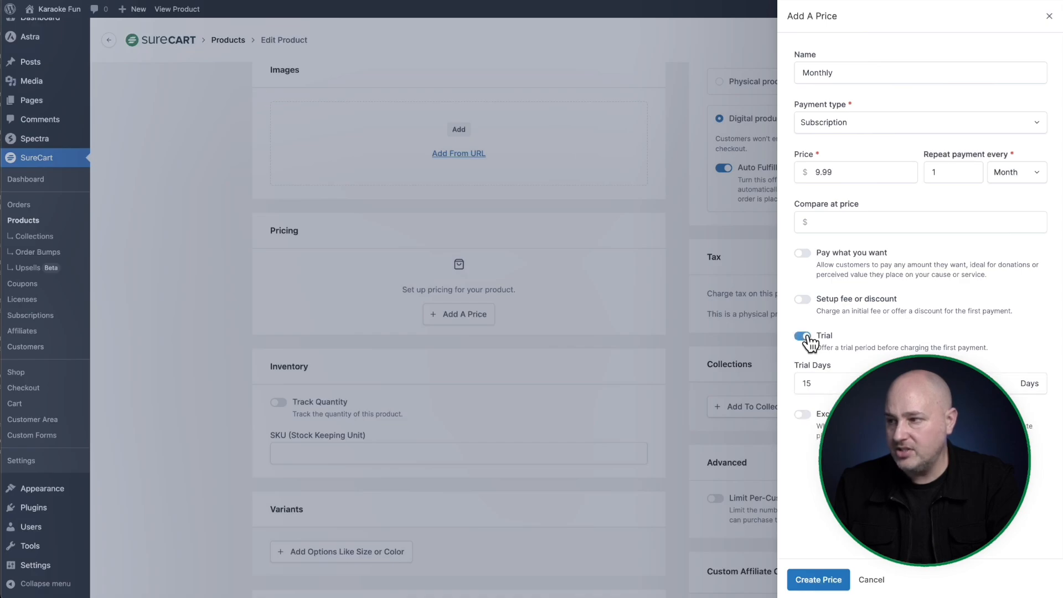
left_click(804, 336)
left_click(806, 302)
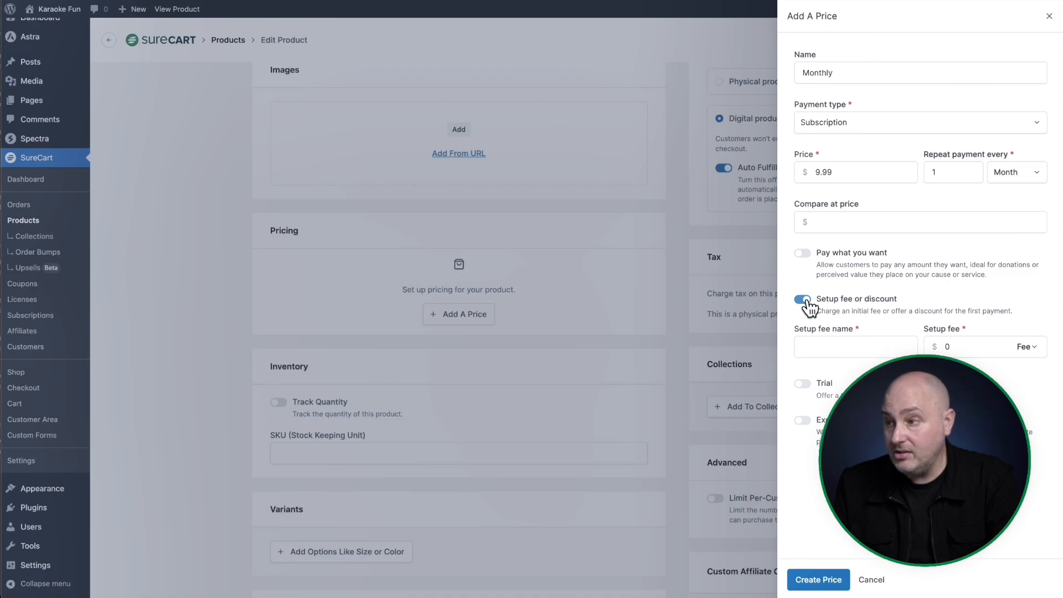
left_click(828, 340)
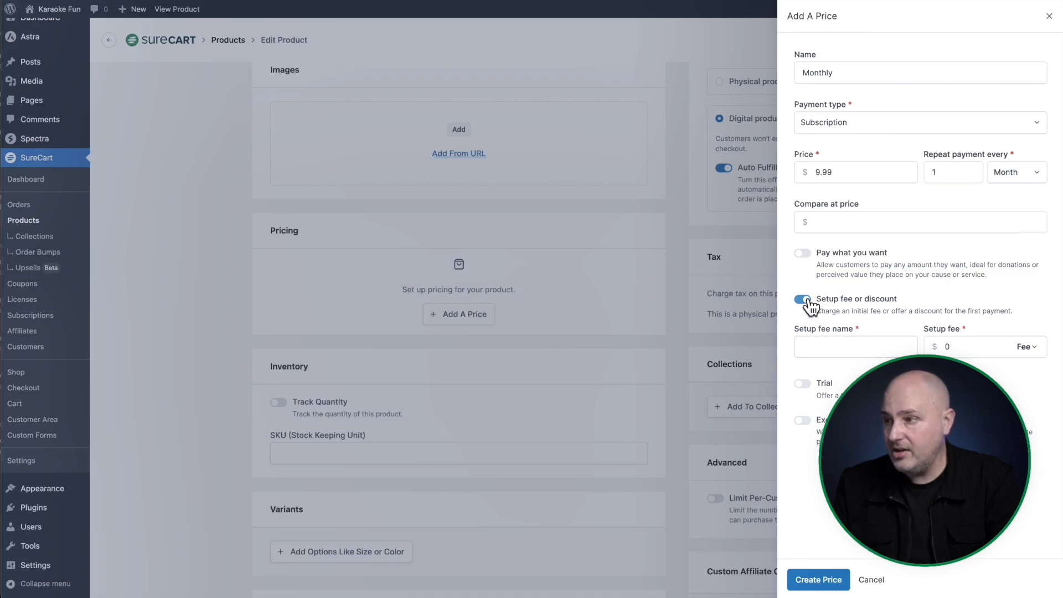
left_click(806, 302)
left_click(803, 336)
left_click(806, 338)
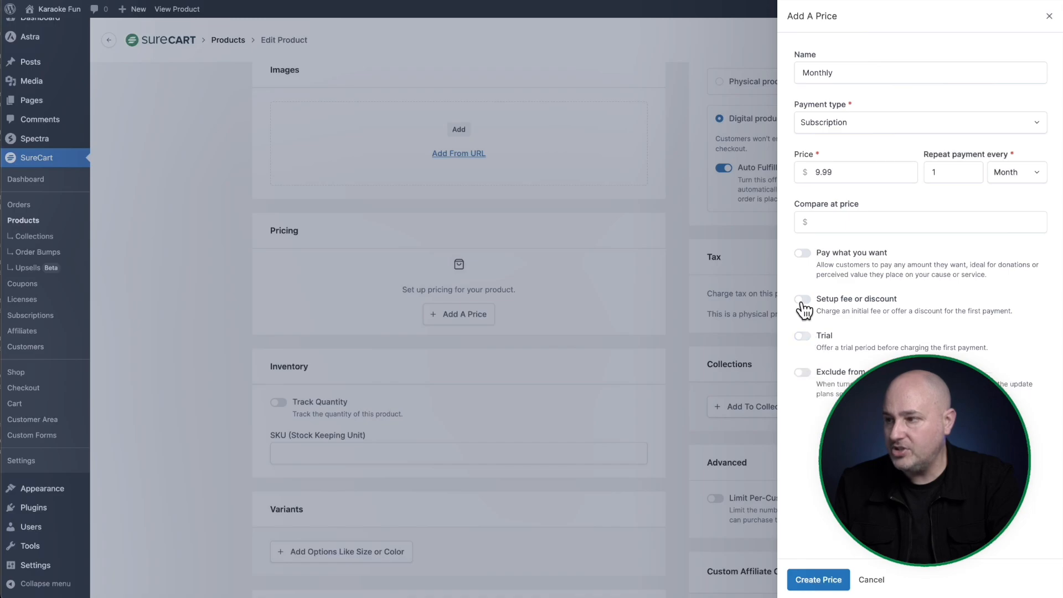
left_click(803, 301)
left_click(802, 300)
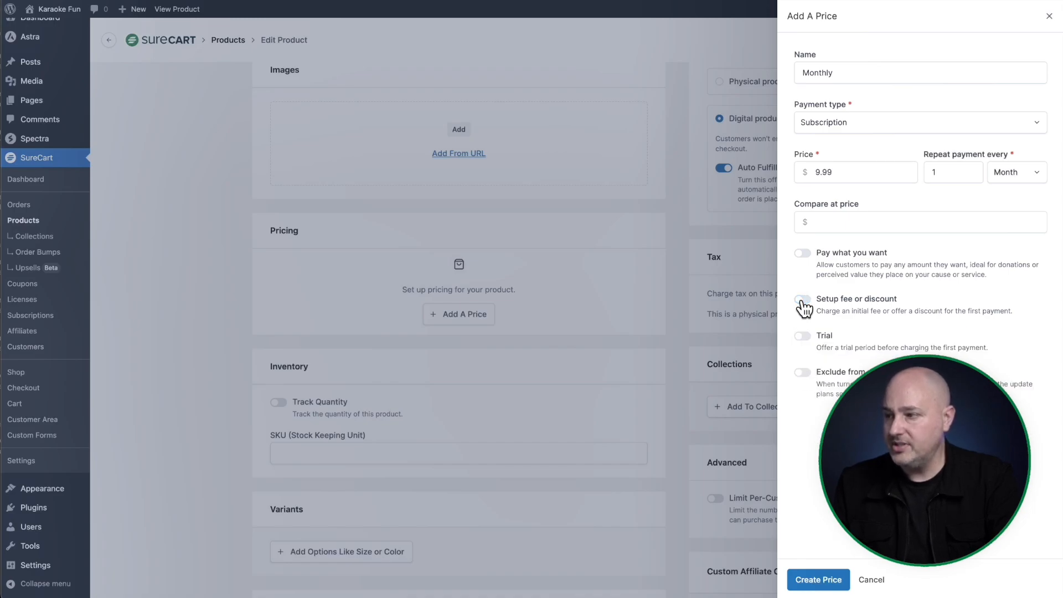
left_click(809, 579)
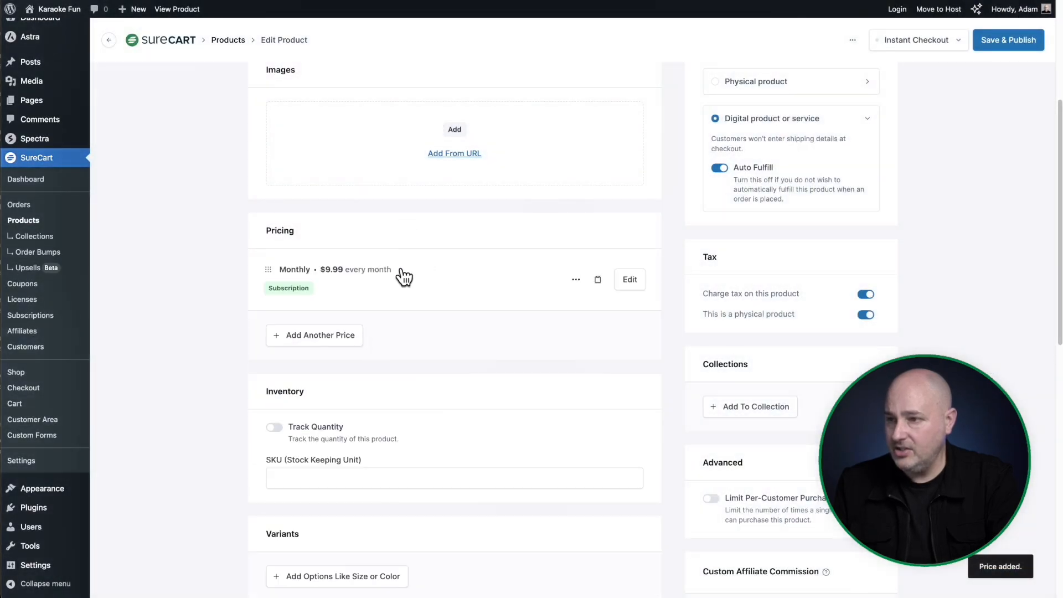
left_click(316, 335)
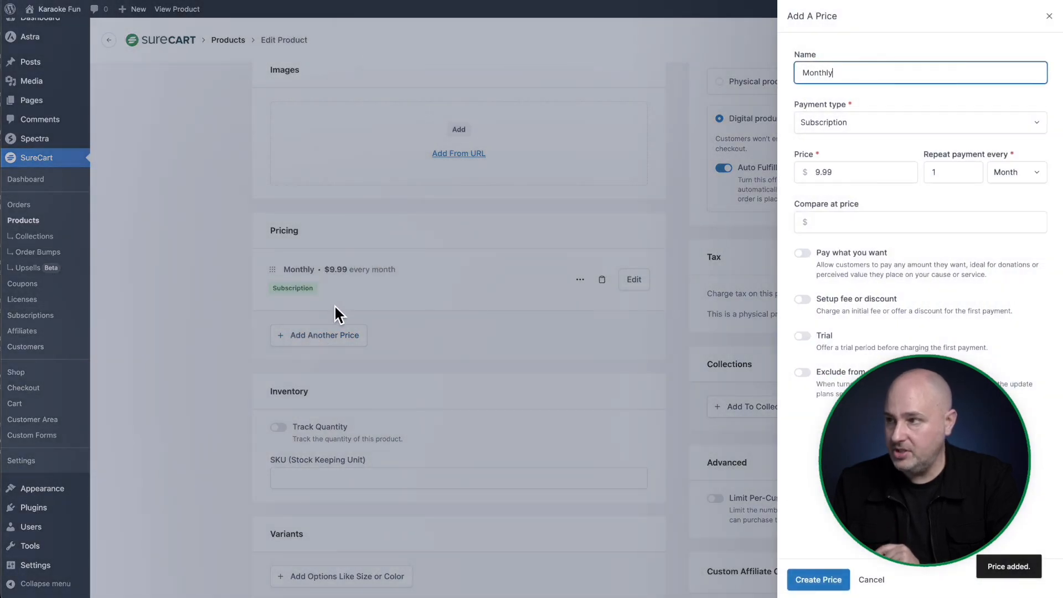
left_click(437, 299)
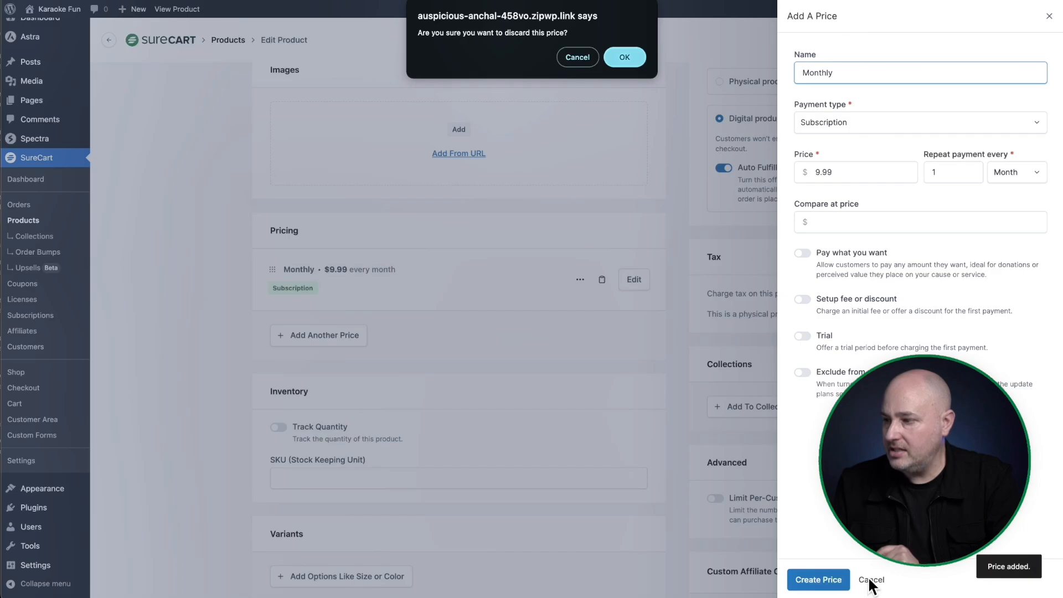
key("Return")
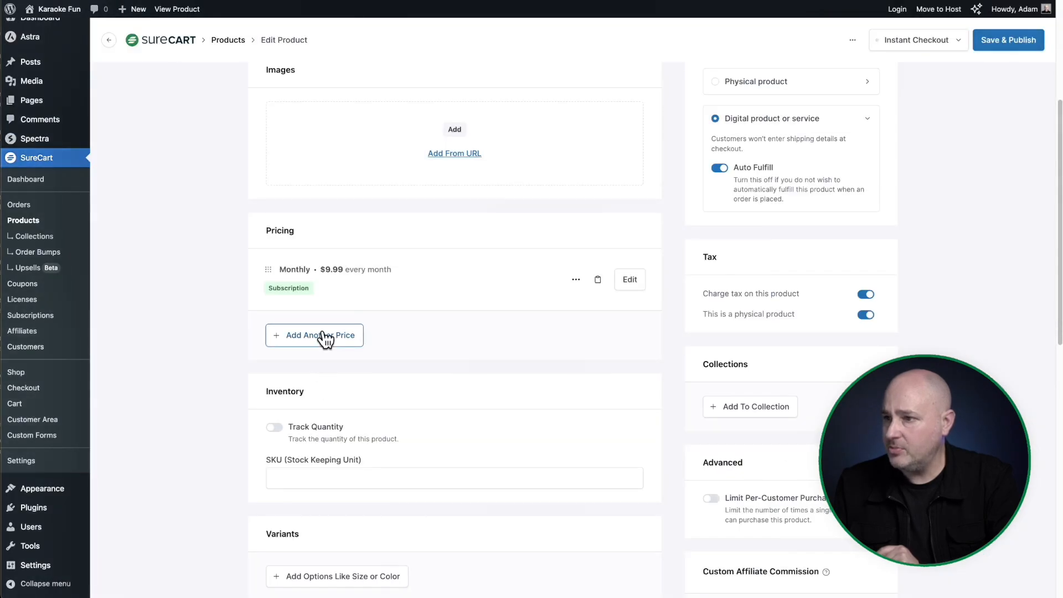
Add another price named Annual to the Karaoke Subscription, with payment type Subscription at $99.99 repeating every 1 year.
left_click(325, 336)
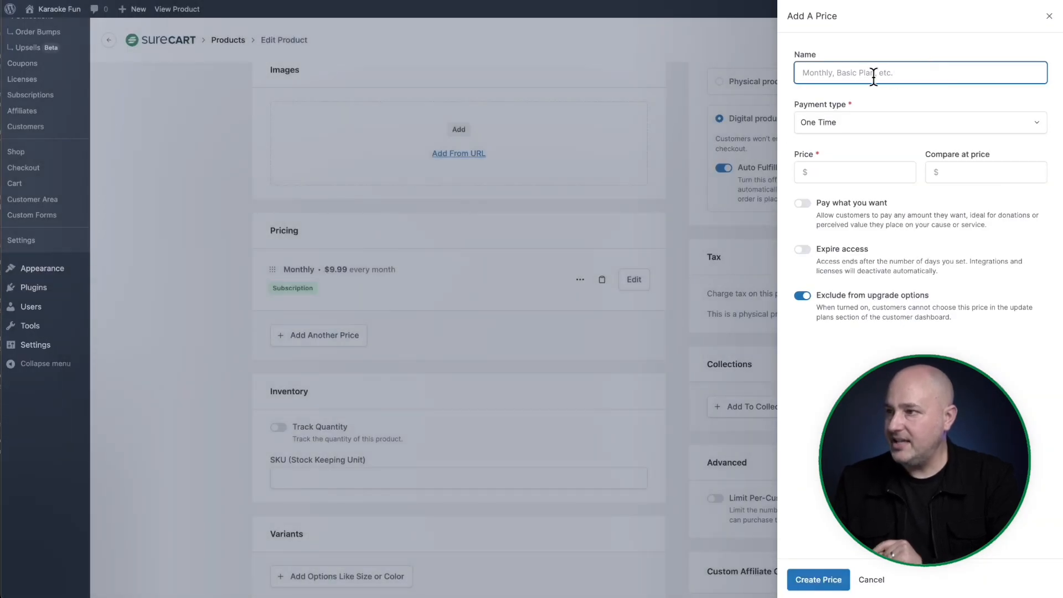
type("Annual")
left_click(868, 125)
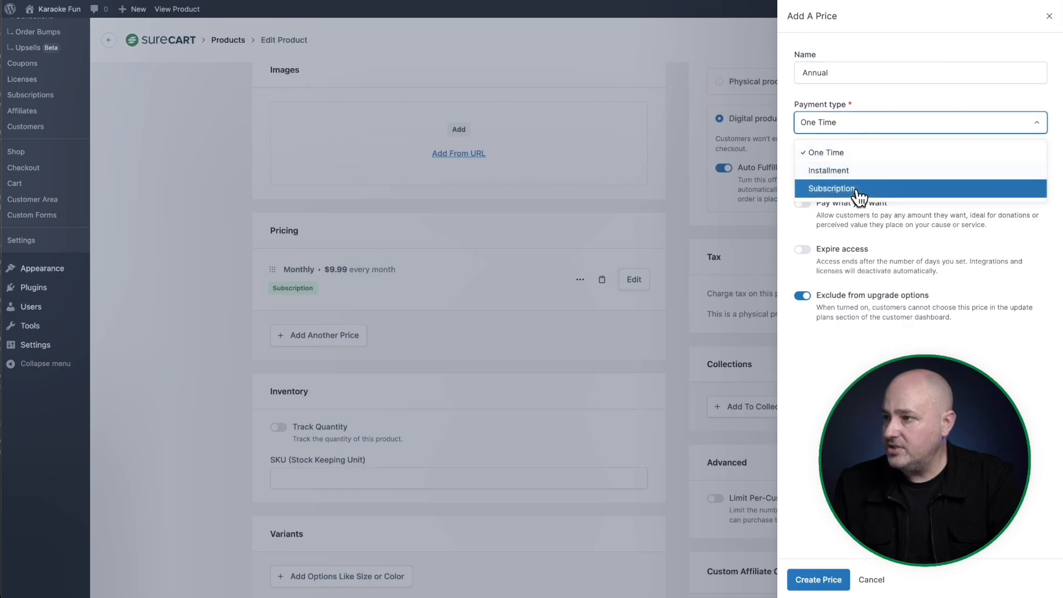
left_click(859, 189)
left_click(845, 173)
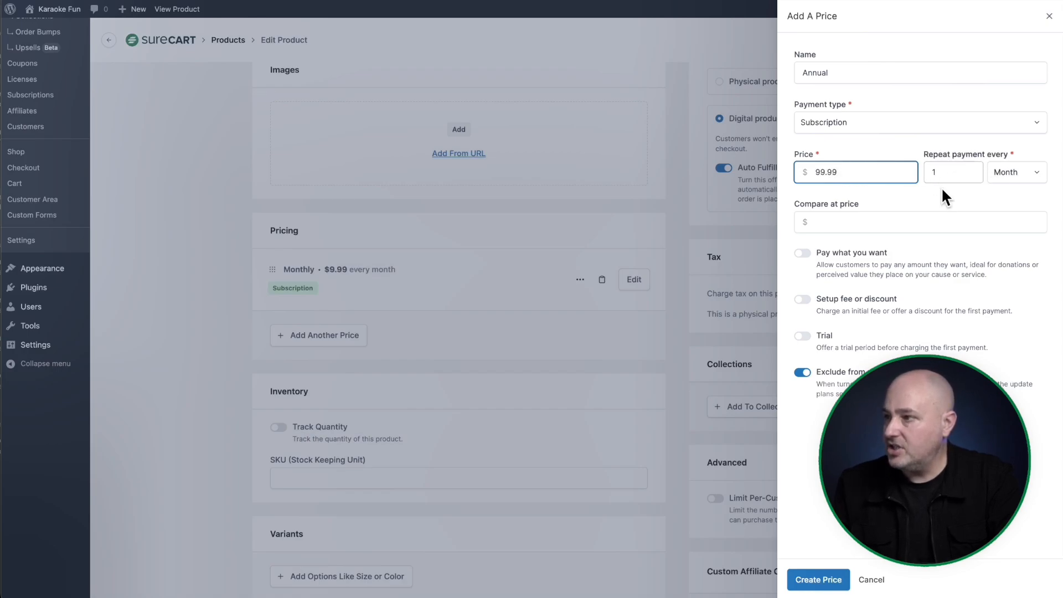
left_click(1009, 178)
left_click(1018, 261)
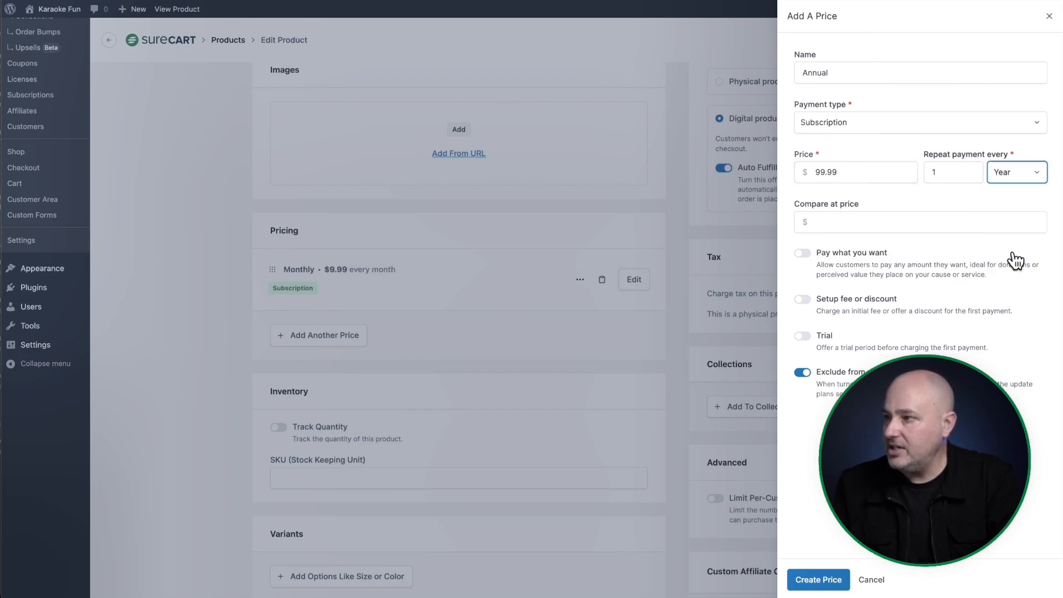
left_click(824, 175)
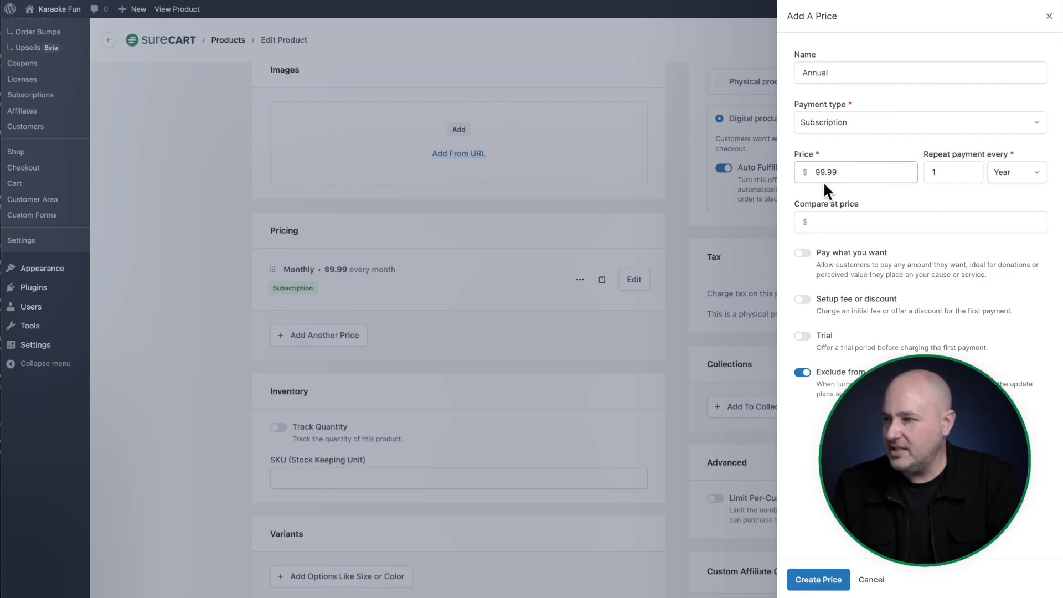
left_click(817, 576)
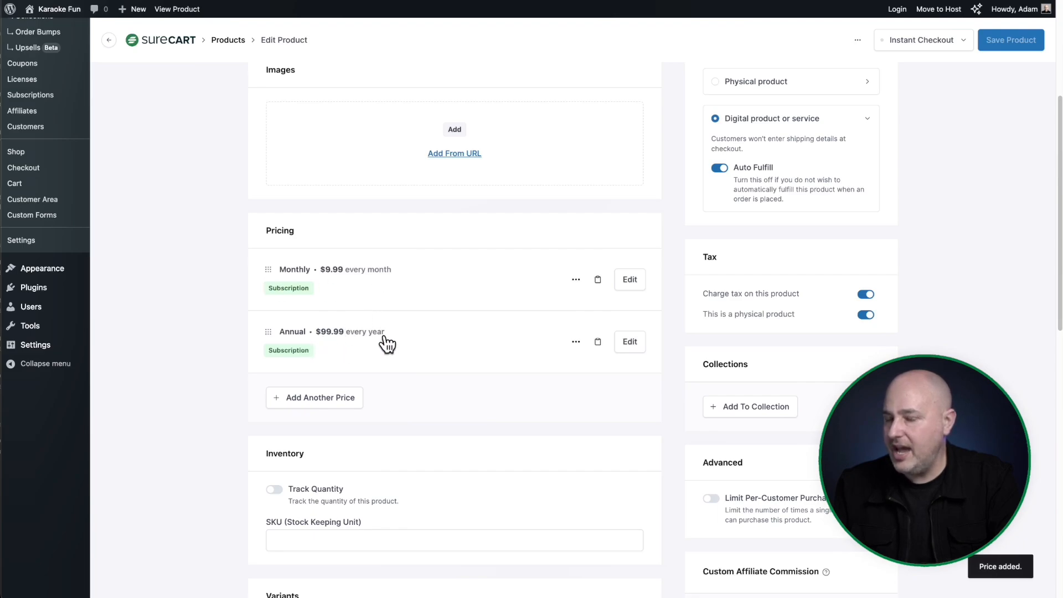
View the Karaoke Subscription's product page and switch between its Monthly and Annual pricing options.
scroll(383, 340, "down", 1)
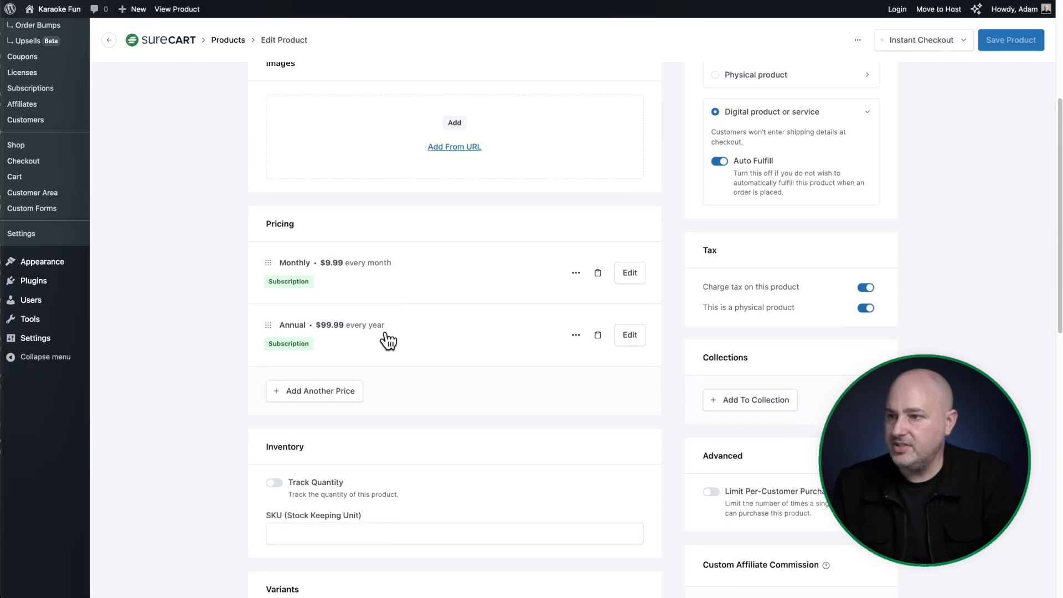
left_click(182, 11)
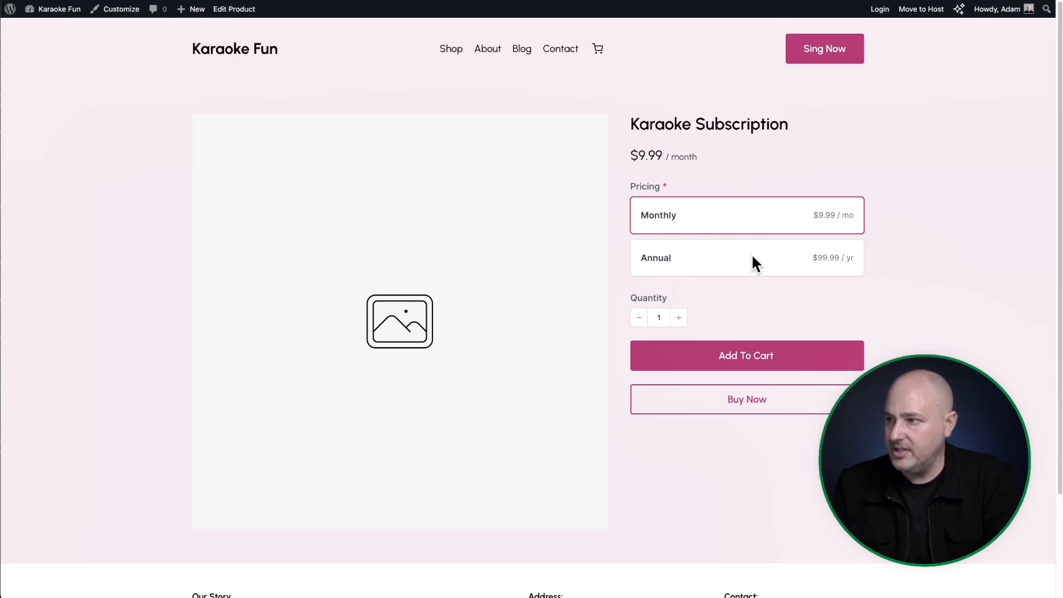
left_click(717, 260)
left_click(713, 234)
left_click(716, 270)
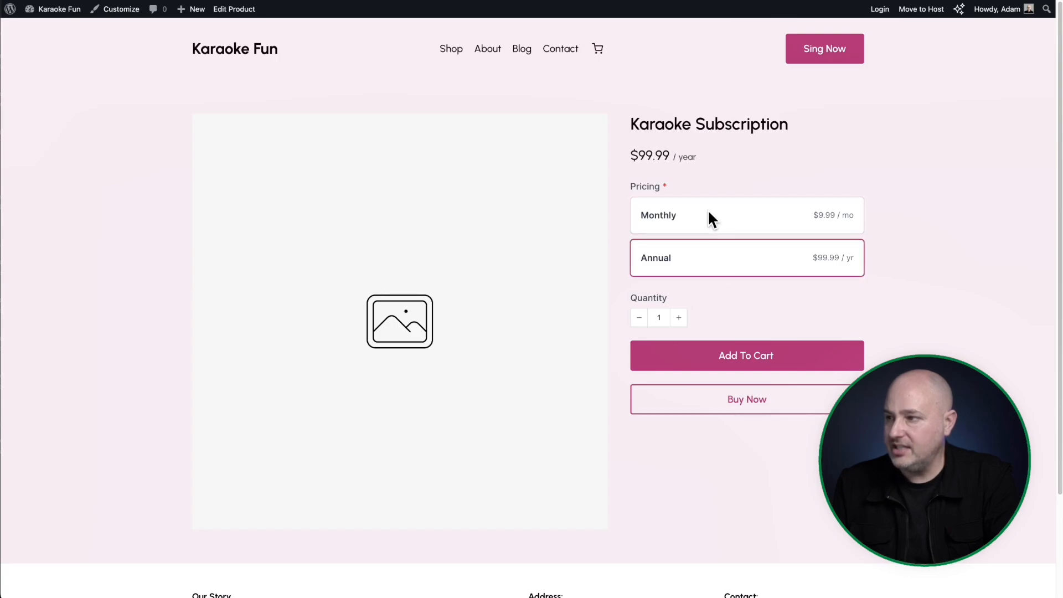
left_click(707, 211)
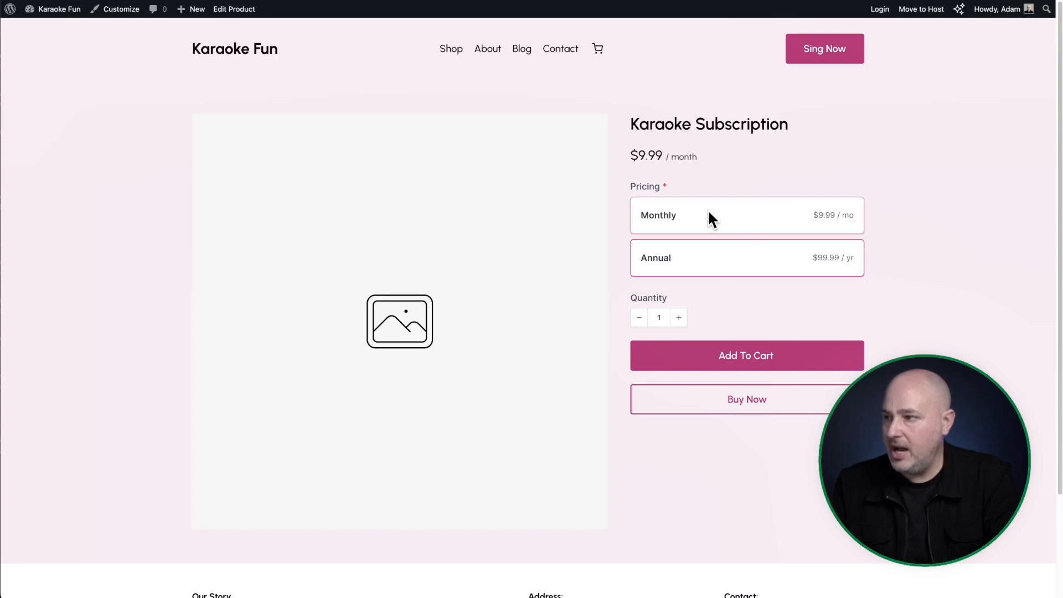
left_click(706, 258)
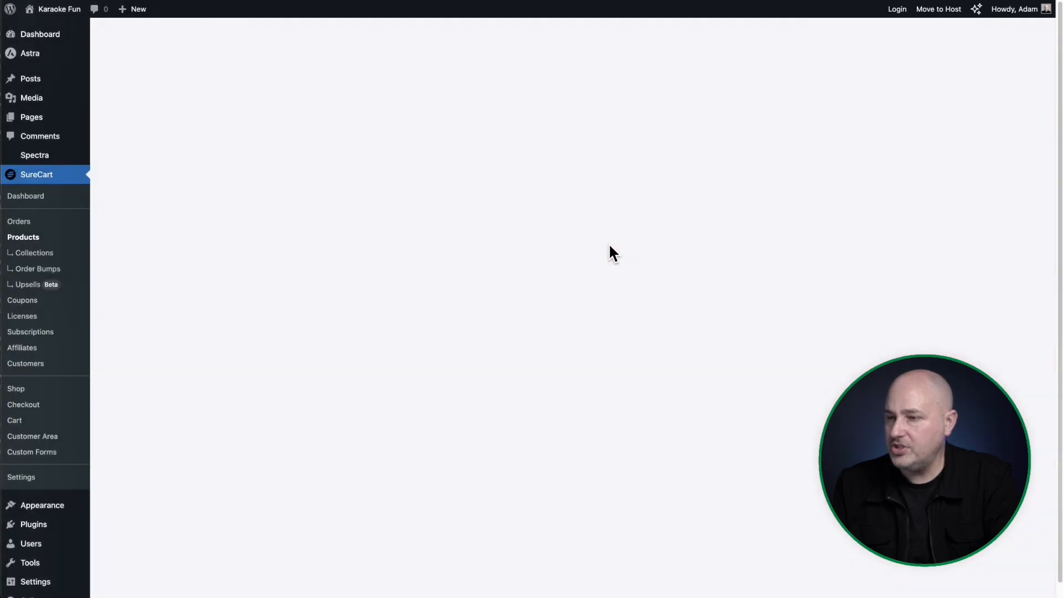
Hide the product image in the Karaoke Subscription's instant checkout, preview the checkout page and return to the product editor.
scroll(575, 209, "up", 5)
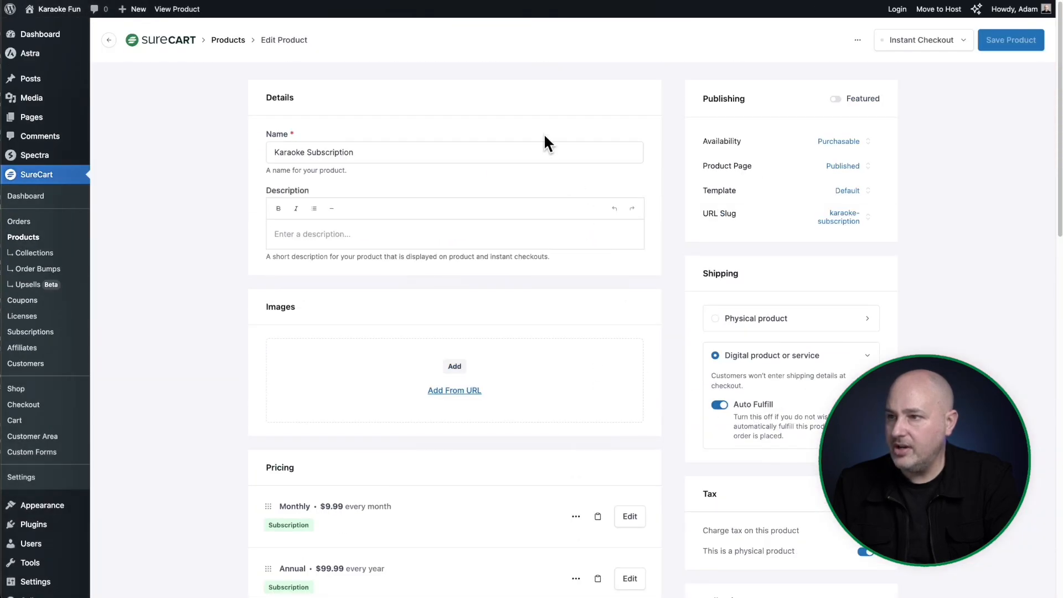
left_click(967, 43)
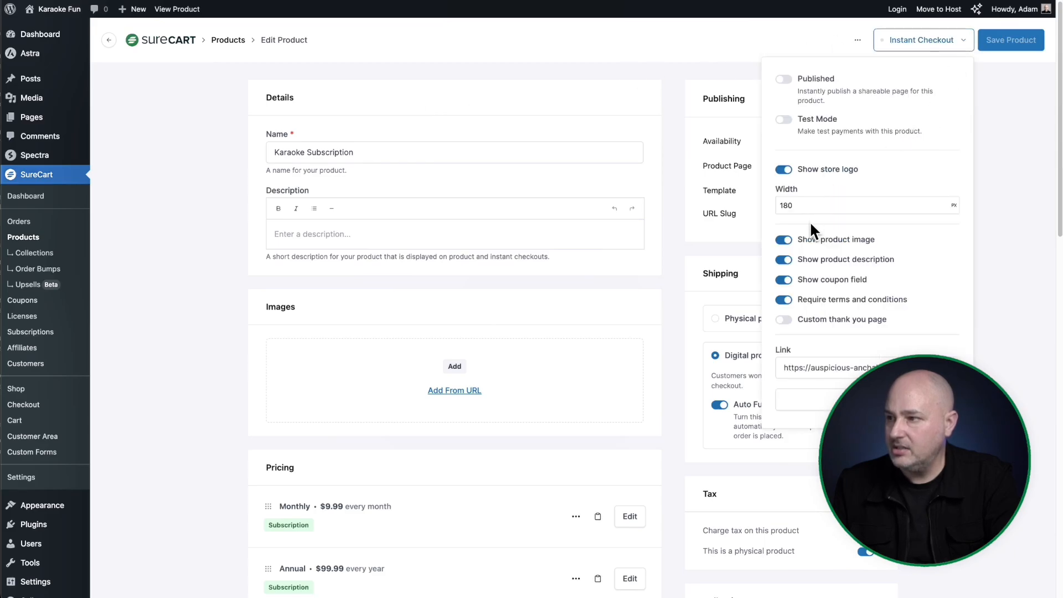
left_click(782, 242)
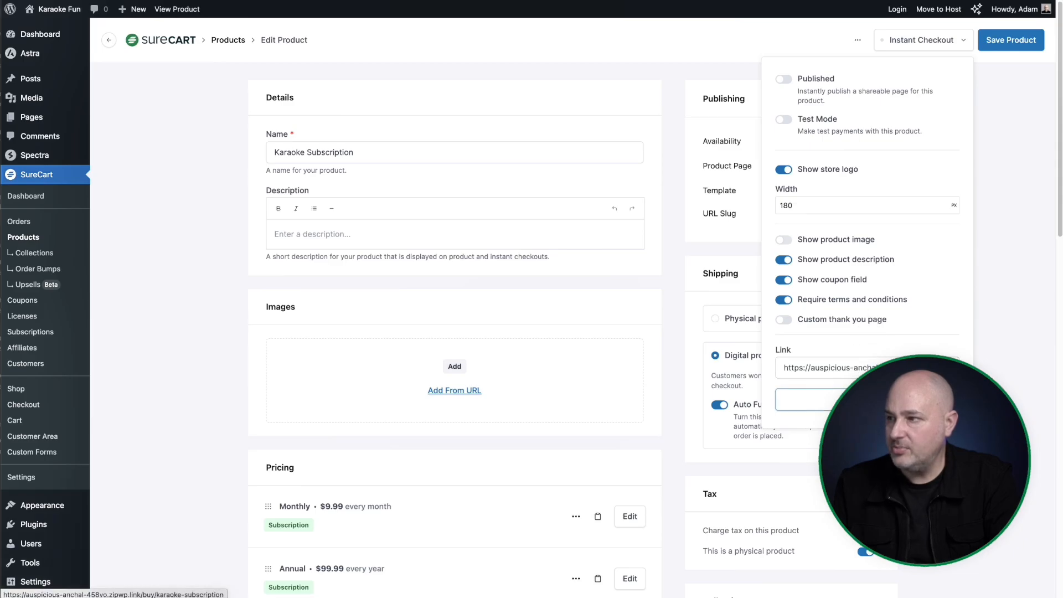
left_click(806, 398)
left_click(465, 194)
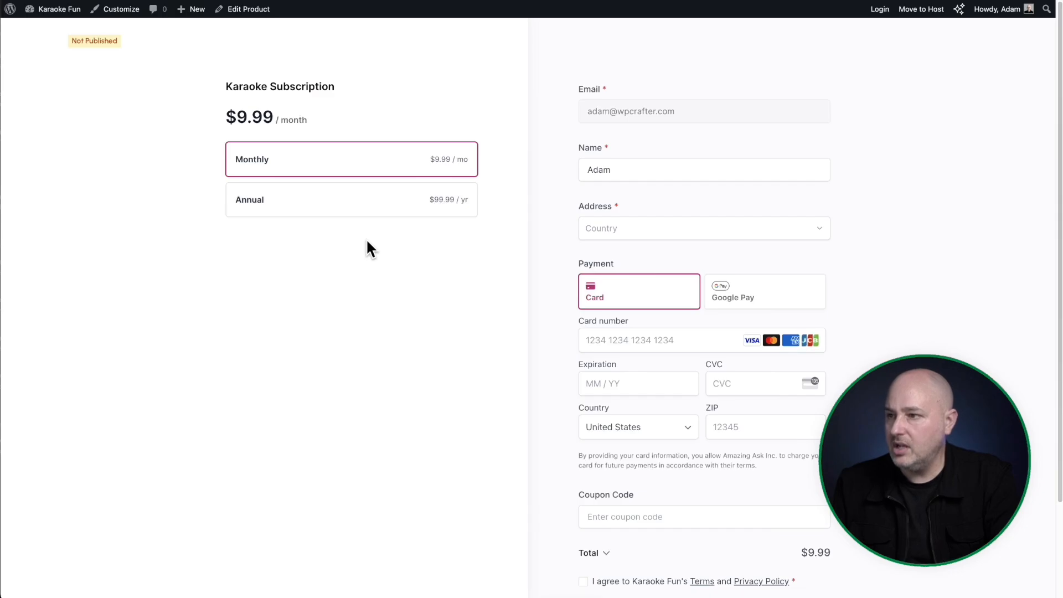
key("super+Left")
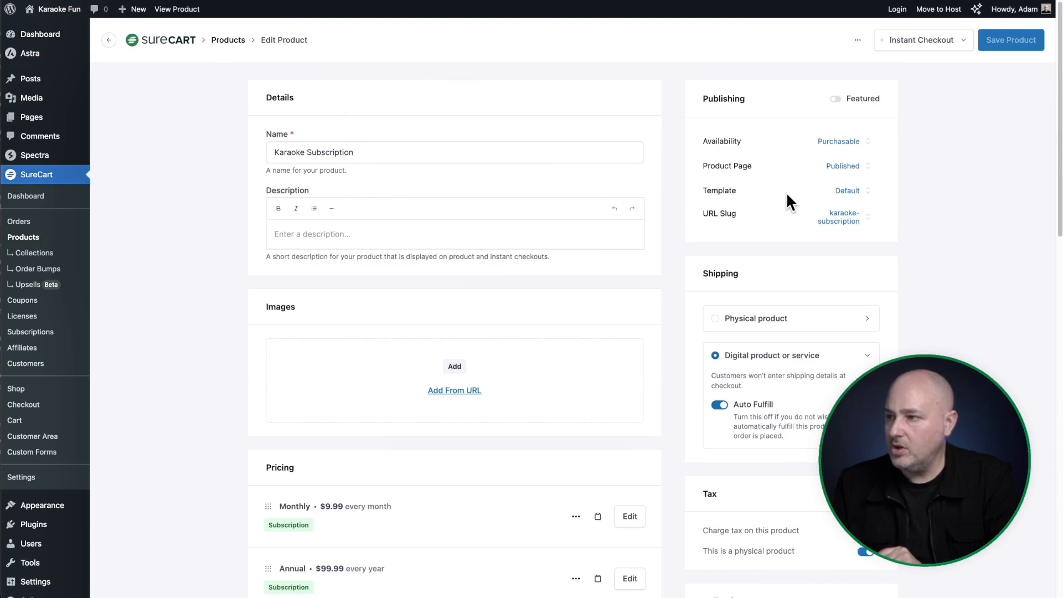
Set the Karaoke Subscription's page layout to Theme Layout, keeping the Default template, and save the product.
left_click(846, 191)
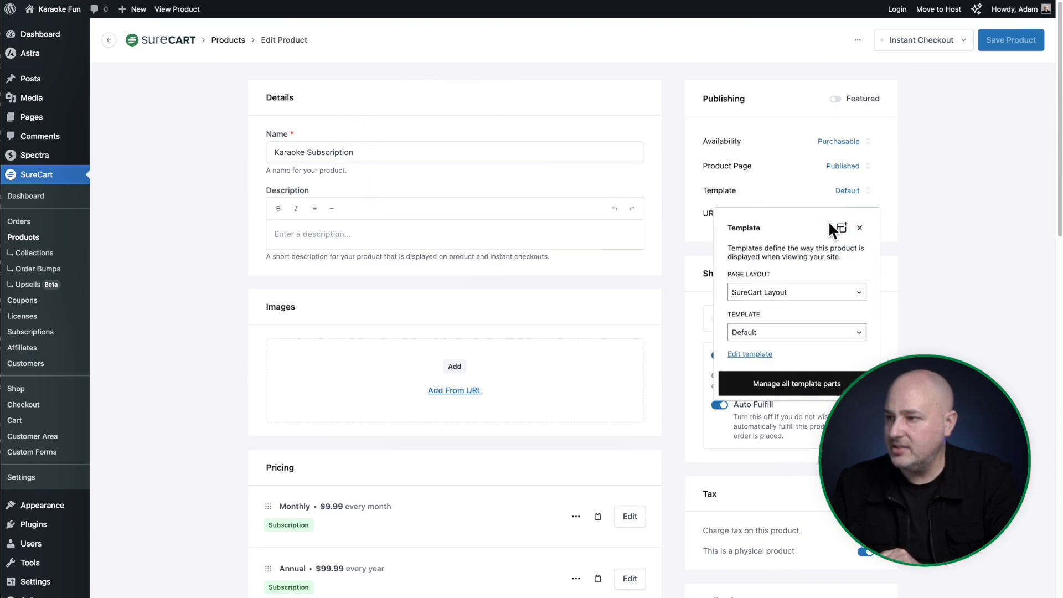
left_click(808, 332)
left_click(757, 275)
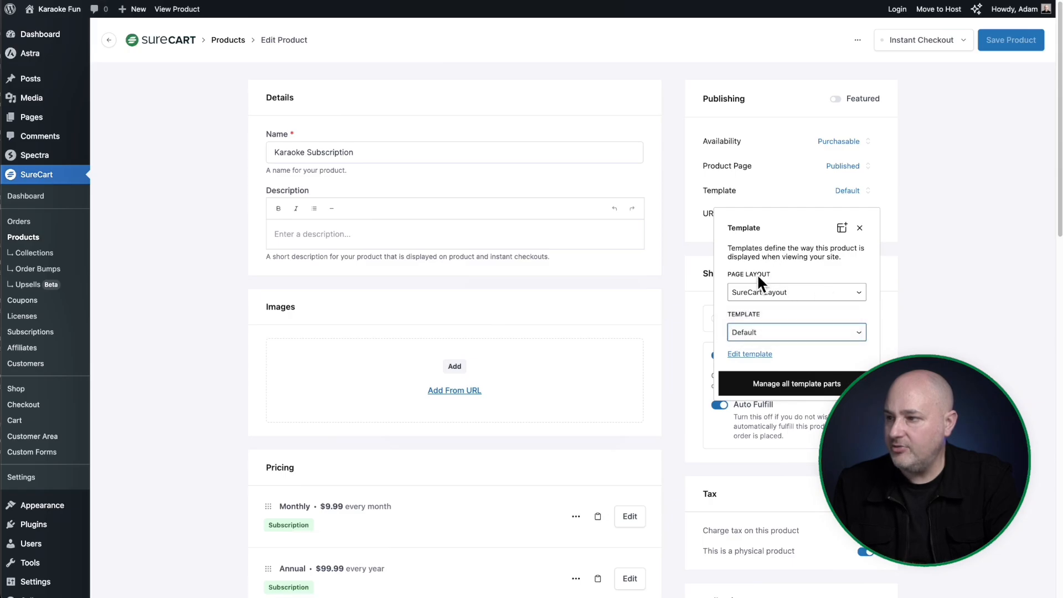
left_click(784, 294)
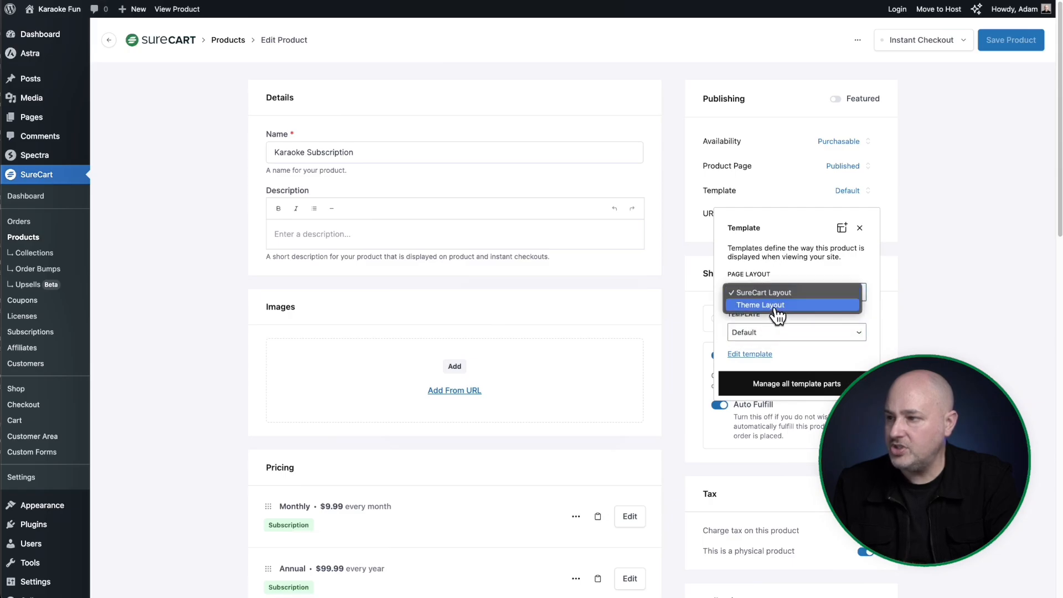
left_click(776, 306)
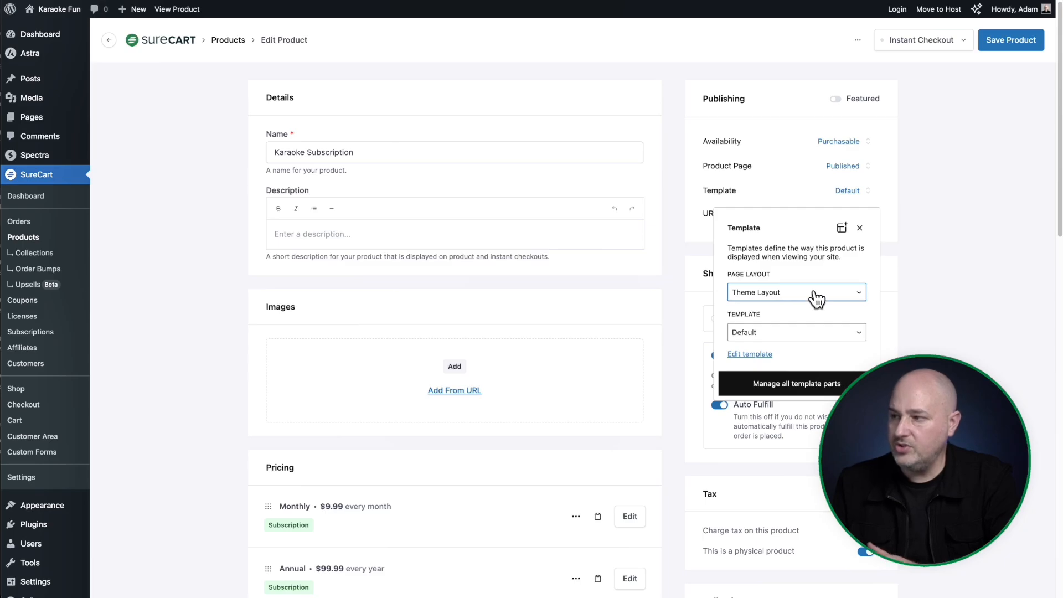
left_click(813, 265)
left_click(1001, 45)
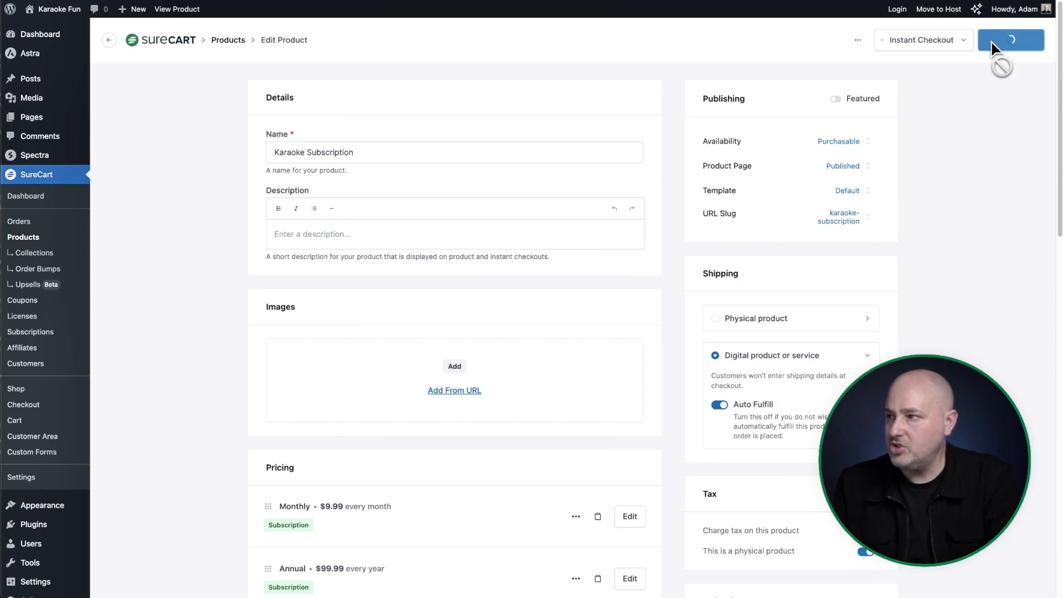
View the product page again, try its Annual and Monthly options, and proceed to checkout with the Monthly plan.
left_click(189, 12)
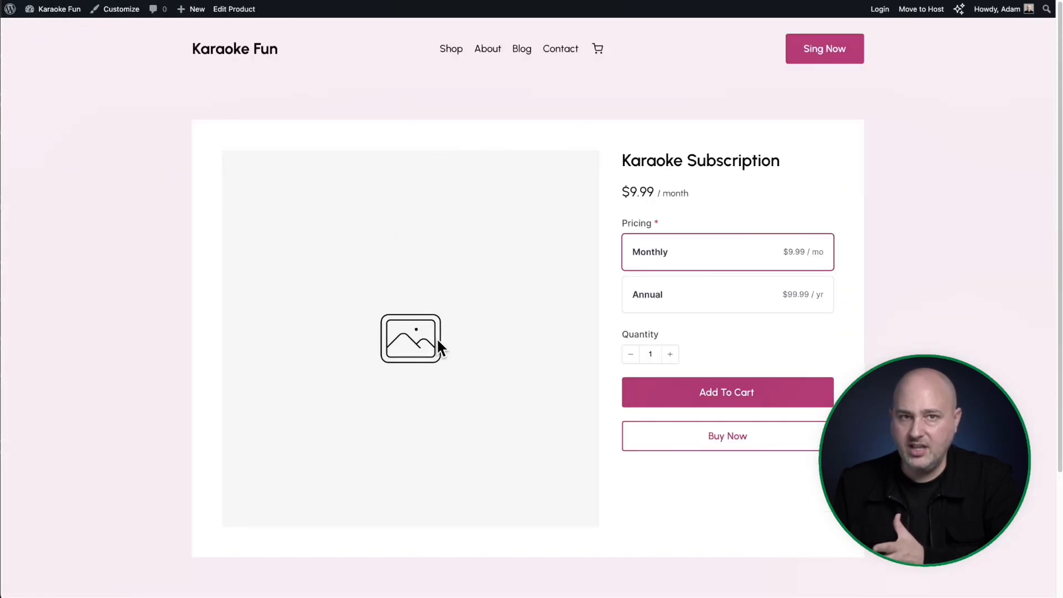
left_click(700, 291)
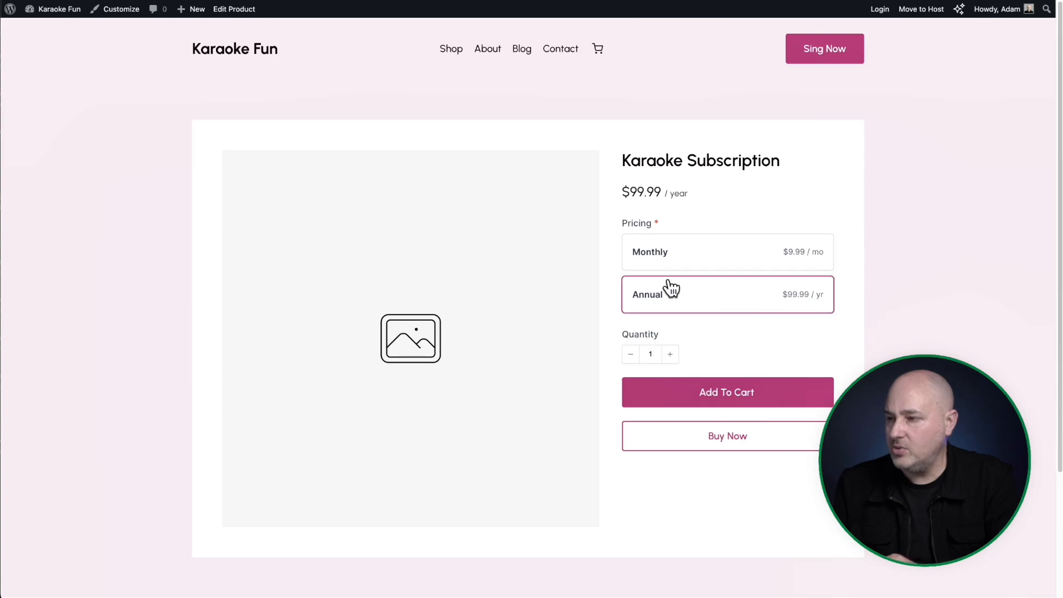
left_click(677, 261)
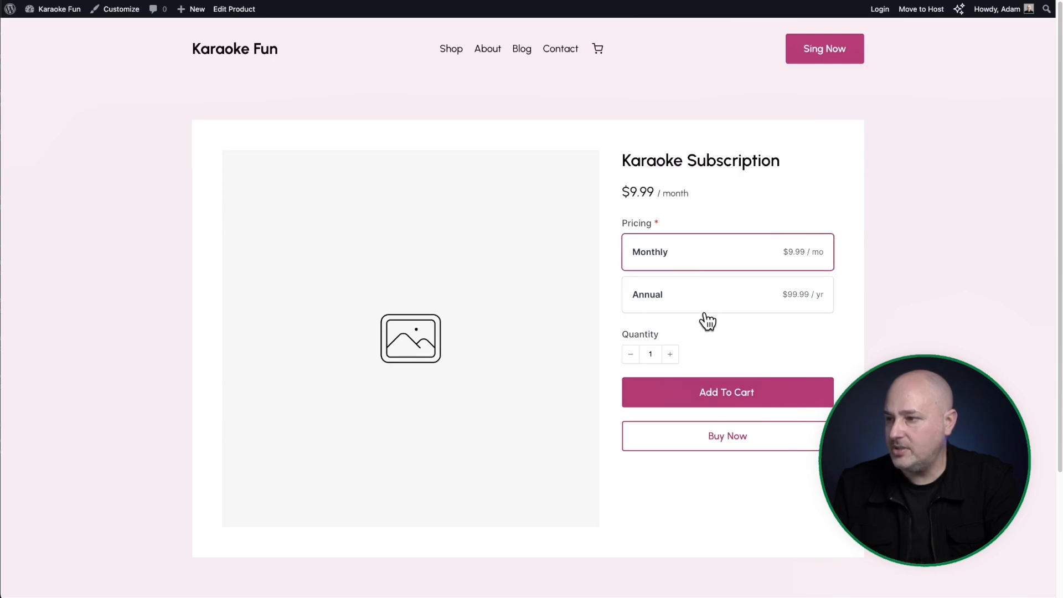
left_click(712, 440)
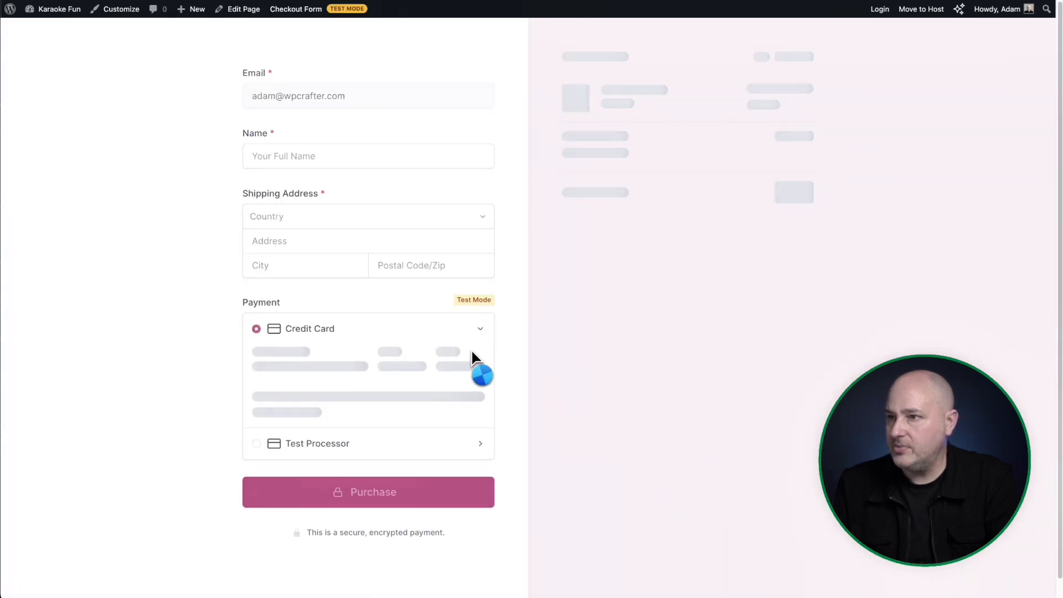
mouse_move(295, 9)
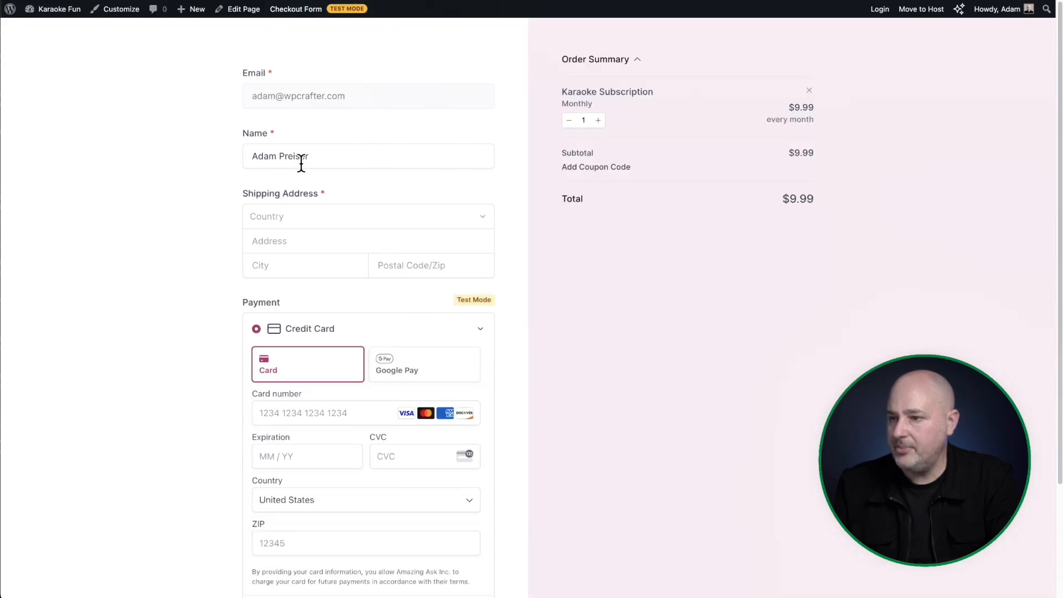
Enter the shipping address, card number, expiration, CVC and ZIP, purchase the Monthly Karaoke Subscription and continue to the customer dashboard.
scroll(360, 388, "down", 3)
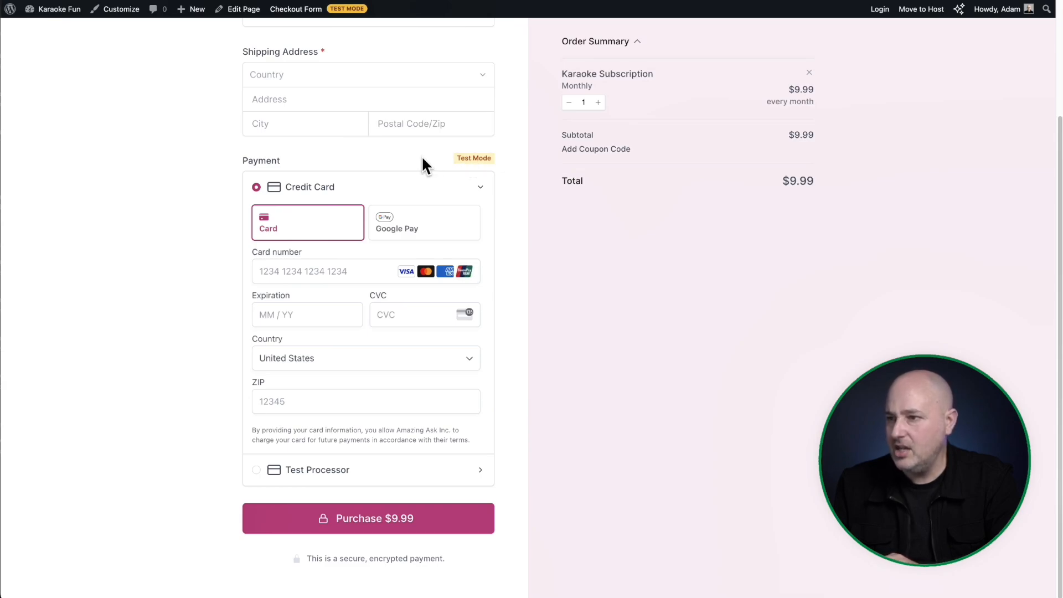
left_click(278, 274)
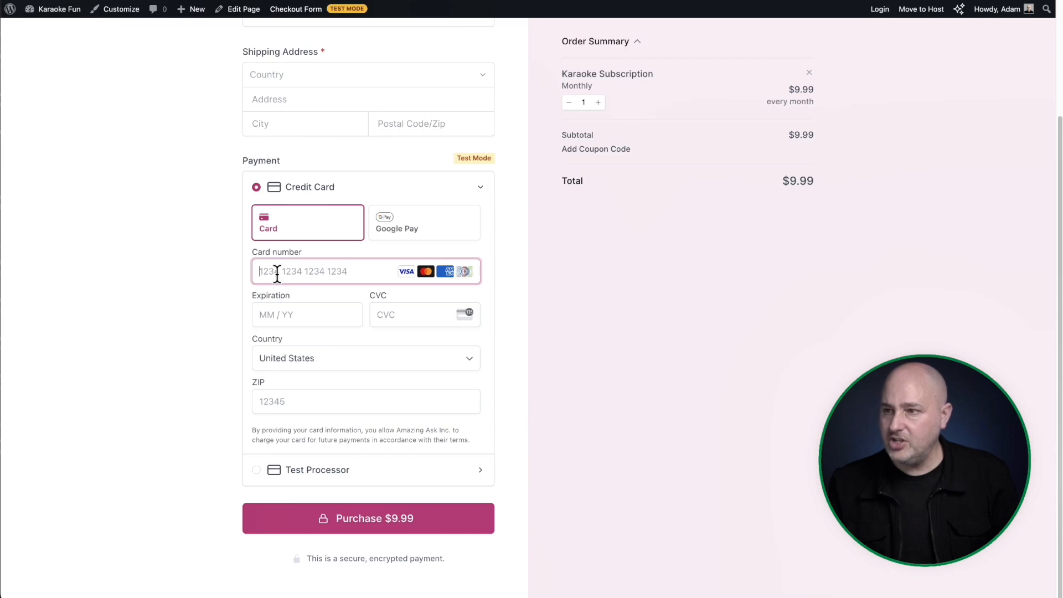
scroll(277, 273, "up", 3)
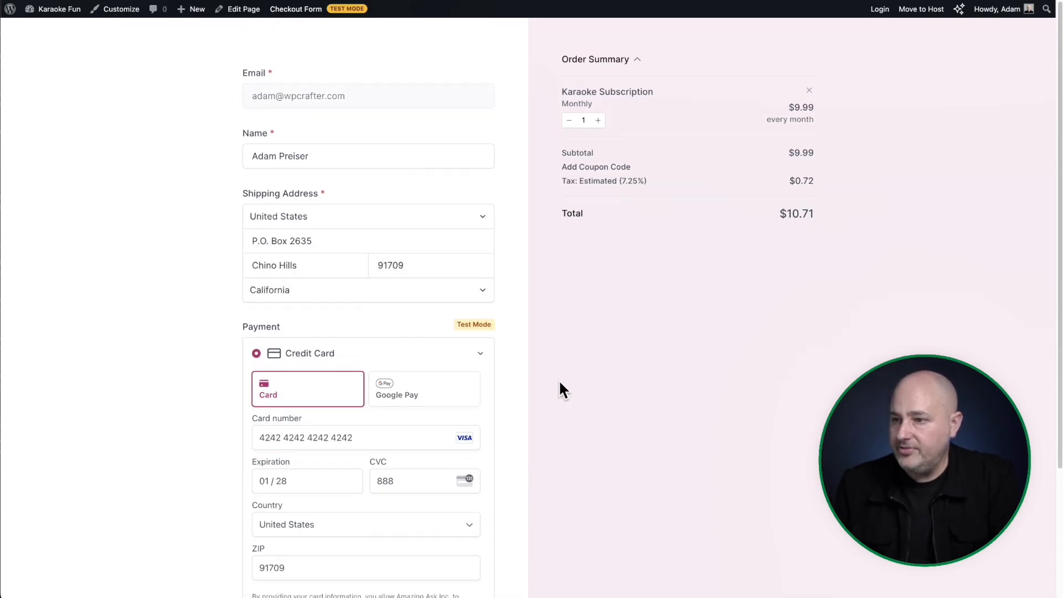
scroll(546, 391, "down", 3)
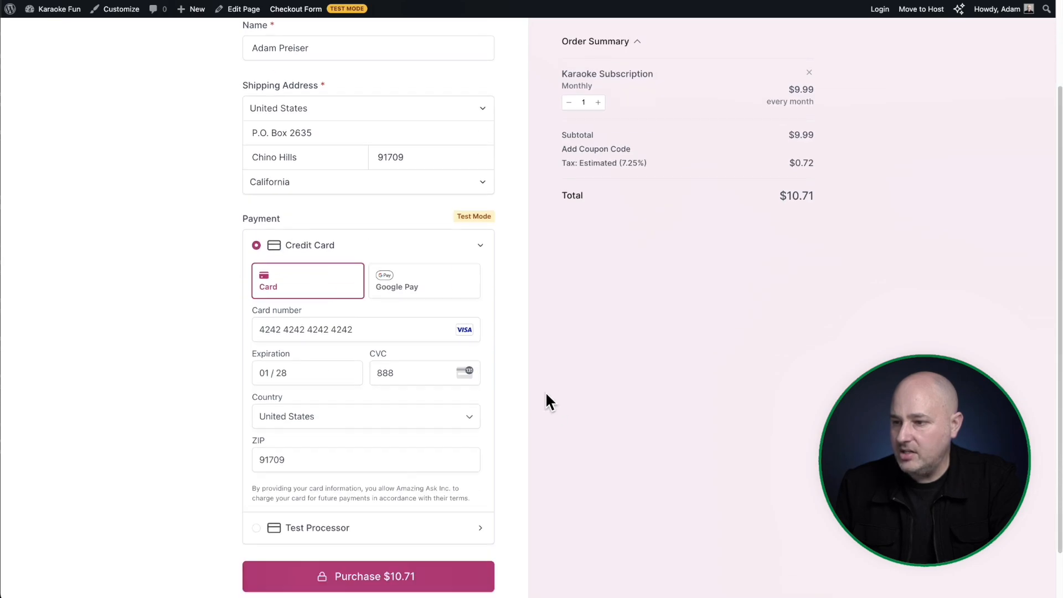
left_click(407, 523)
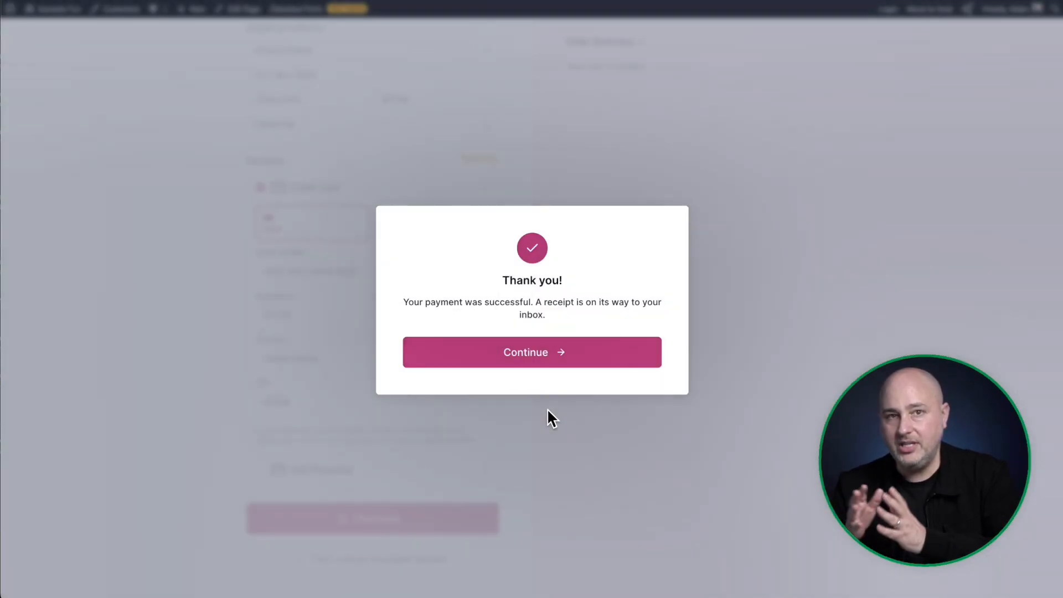
left_click(525, 363)
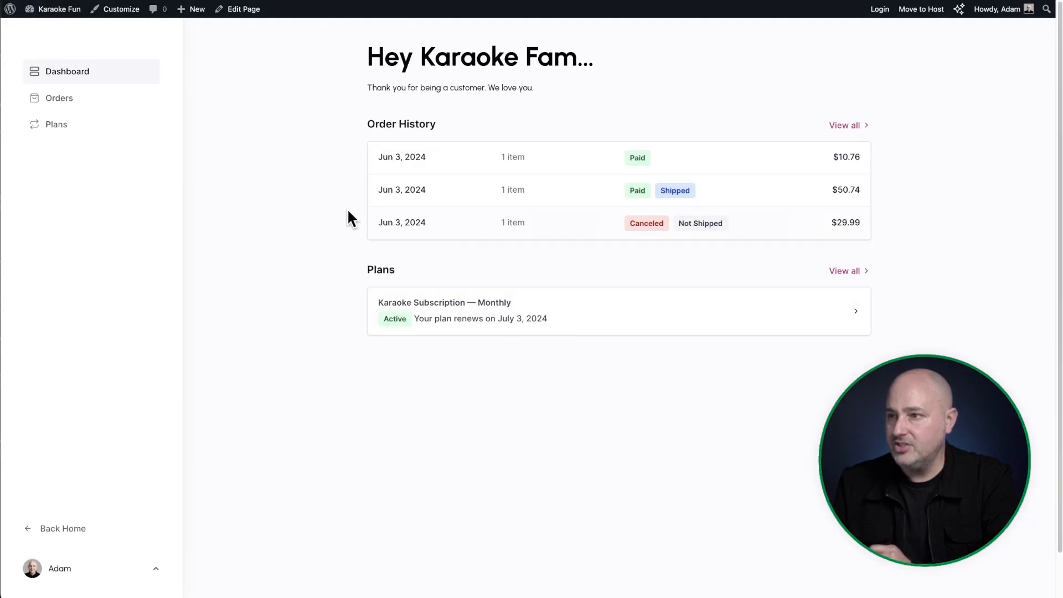
Review the order history and plans on the customer dashboard, open the Karaoke Subscription plan and expand its current plan details.
left_click_drag(367, 124, 421, 127)
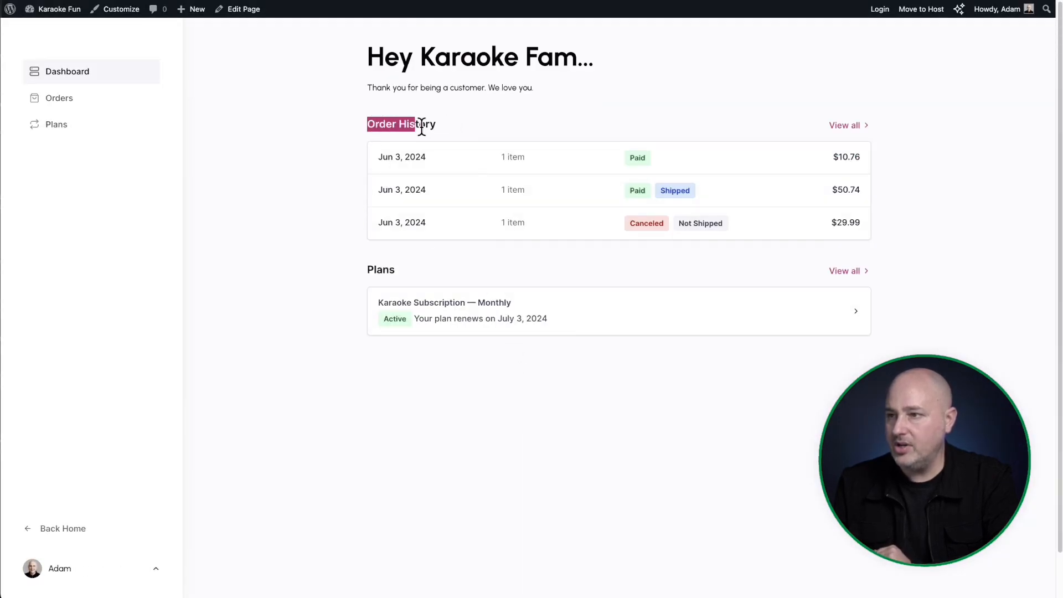
left_click_drag(363, 272, 421, 269)
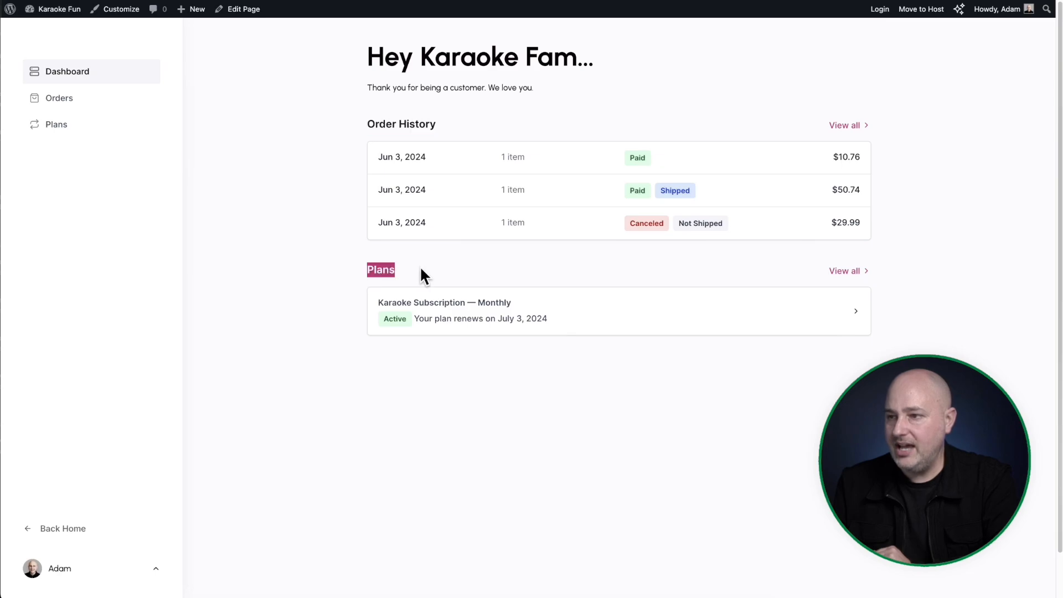
left_click(430, 268)
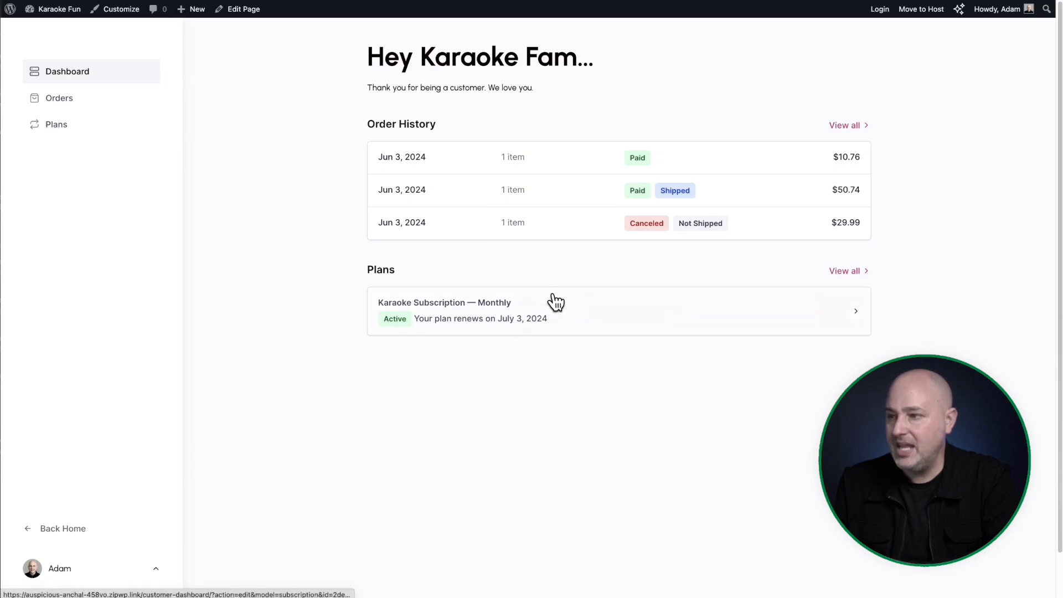
left_click(568, 315)
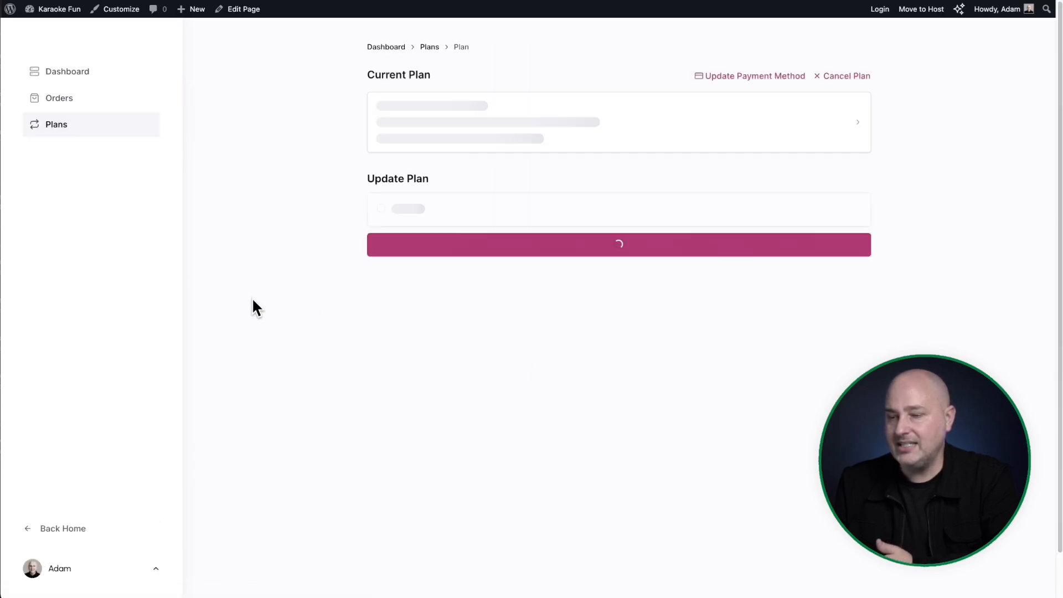
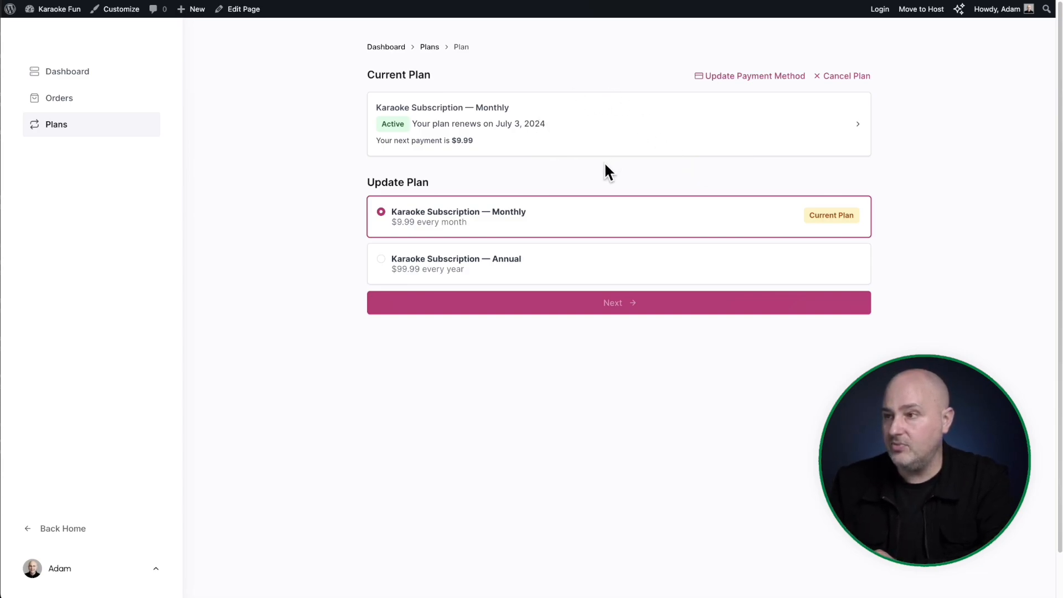
left_click(625, 145)
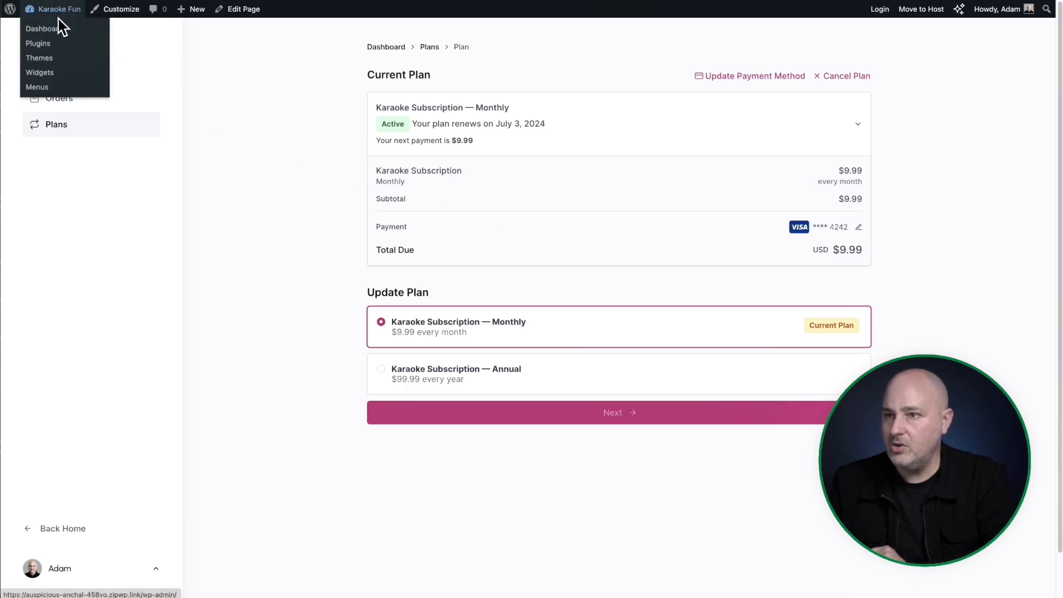
Go to the WordPress admin dashboard and view SureCart's subscription insights and list of subscriptions.
left_click(54, 29)
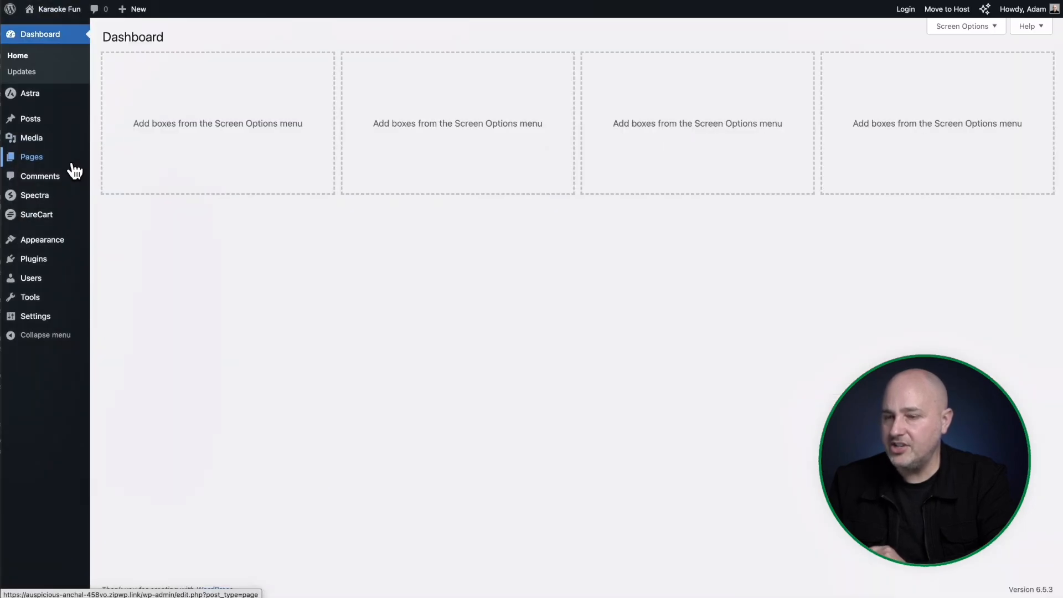
left_click(46, 216)
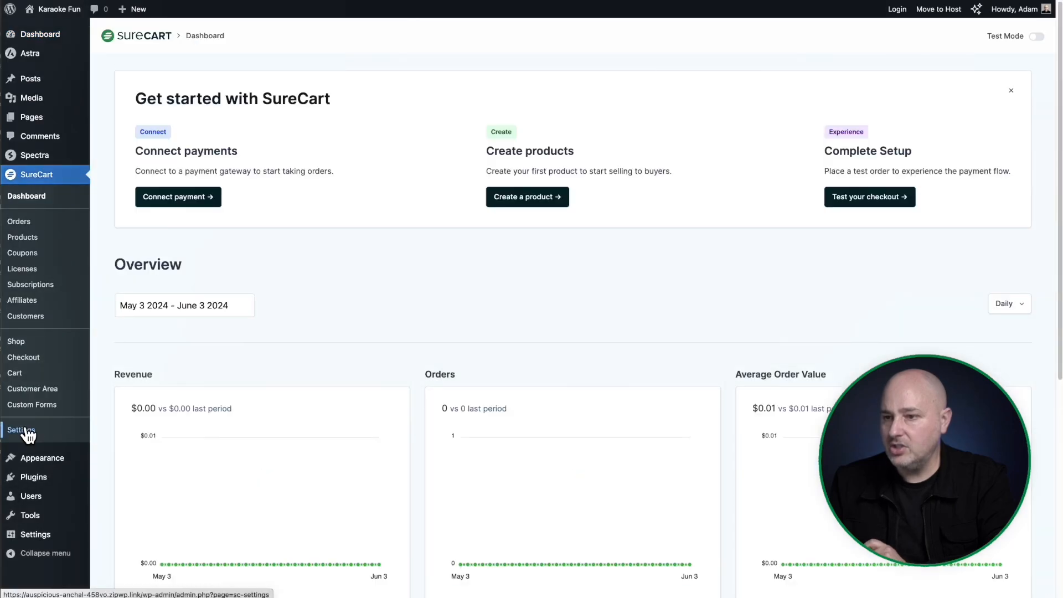
left_click(32, 284)
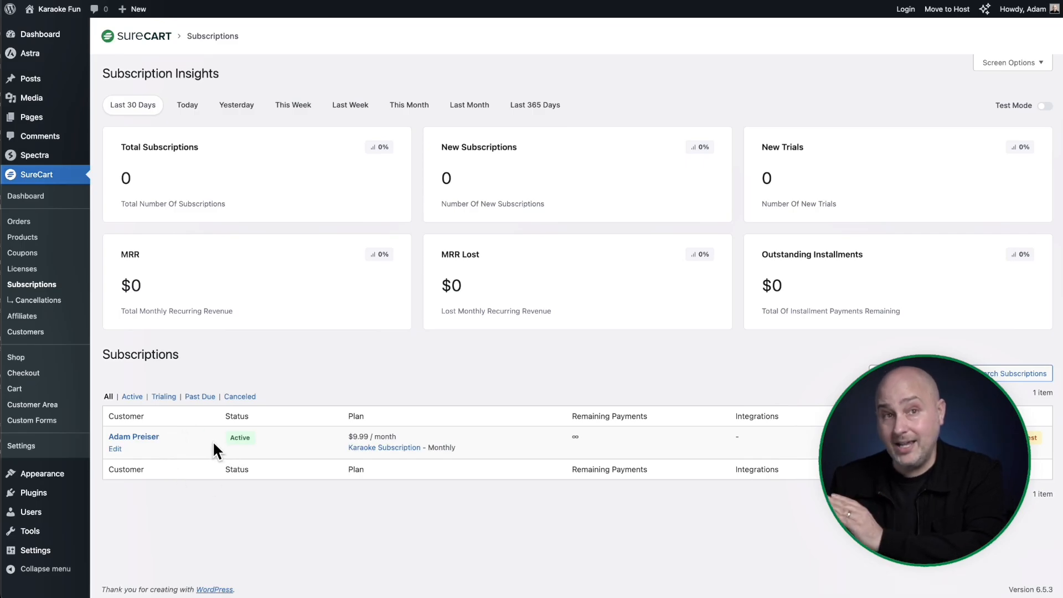
Open SureCart's Subscriptions settings and inspect the timing options for downgrades, upgrades and cancellations without changing them.
left_click(36, 450)
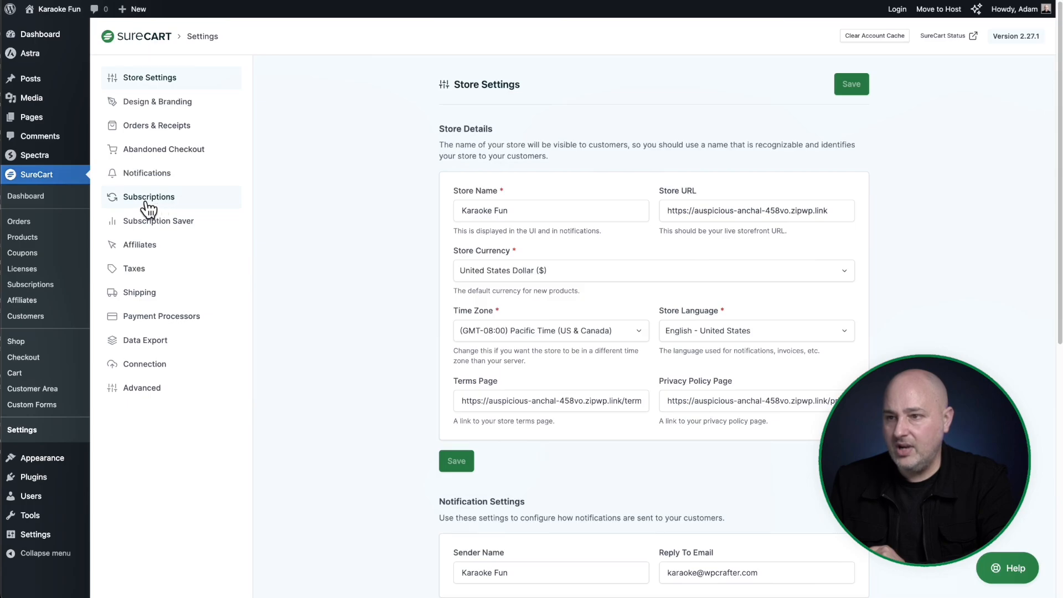
left_click(149, 198)
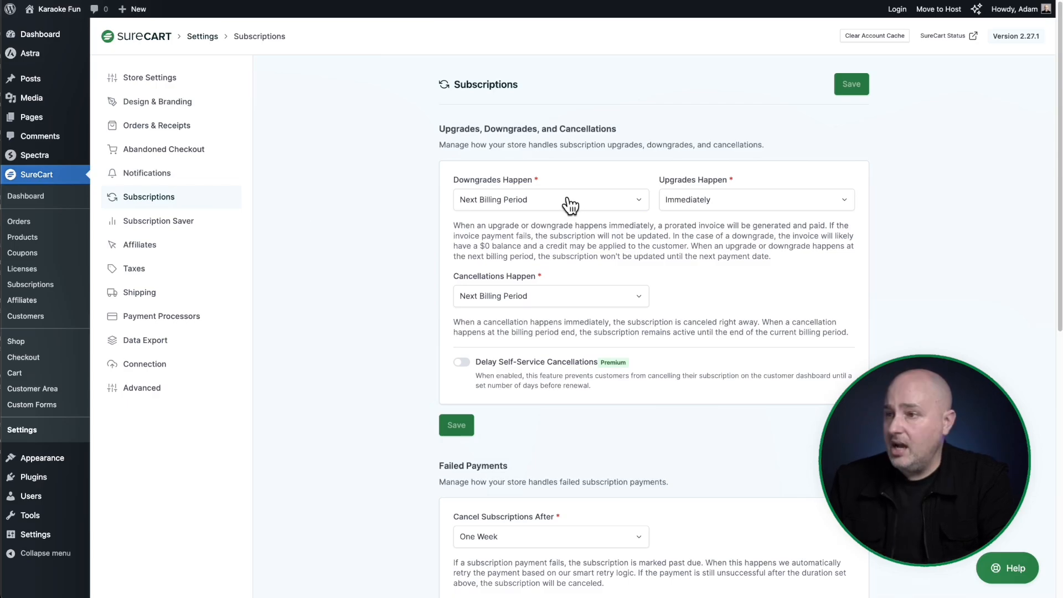
left_click_drag(445, 133, 633, 133)
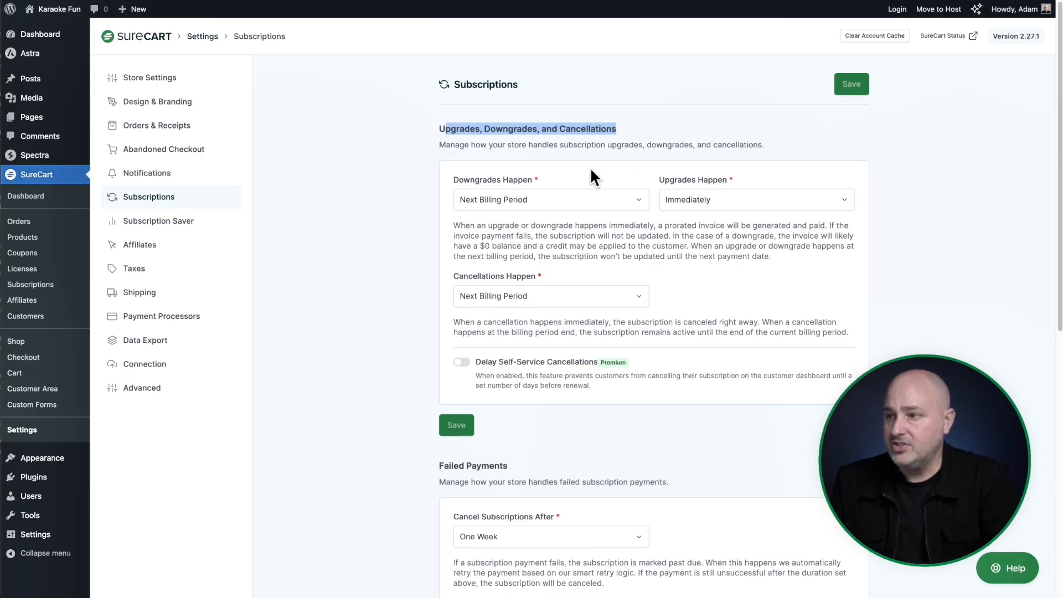
left_click(638, 201)
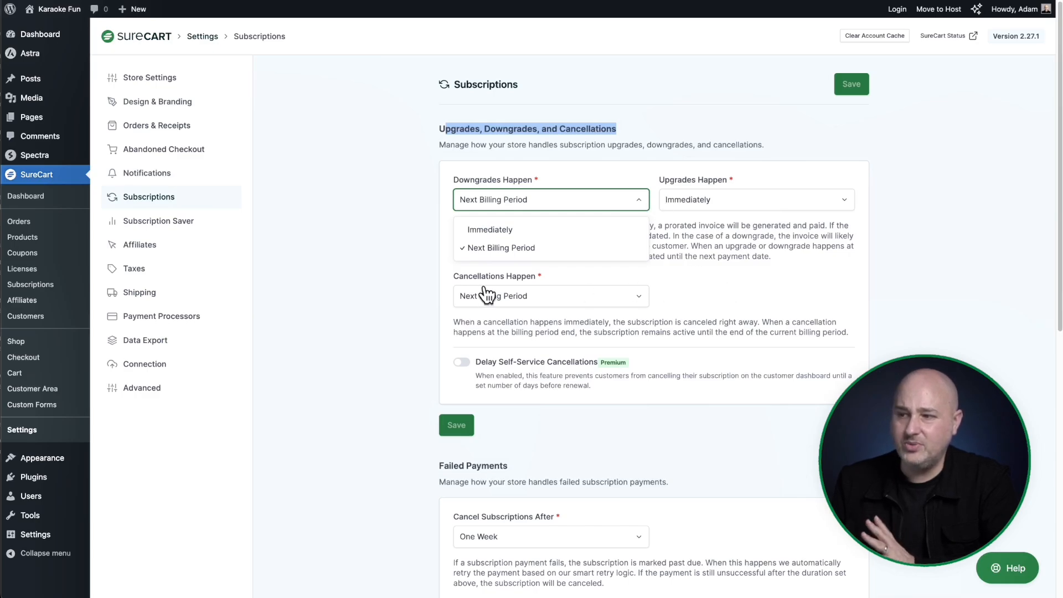
left_click(413, 266)
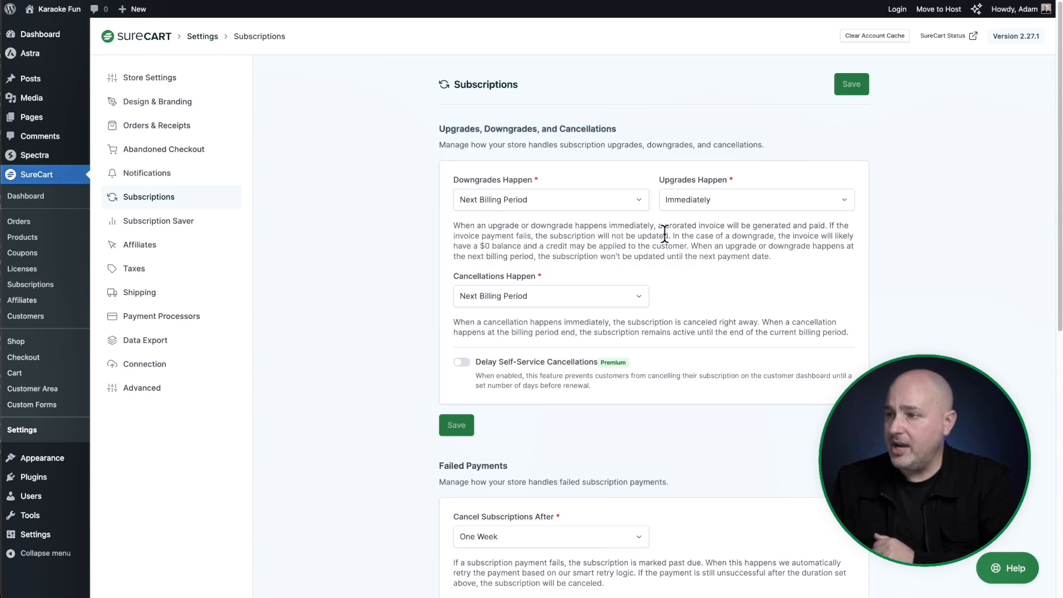
left_click(791, 201)
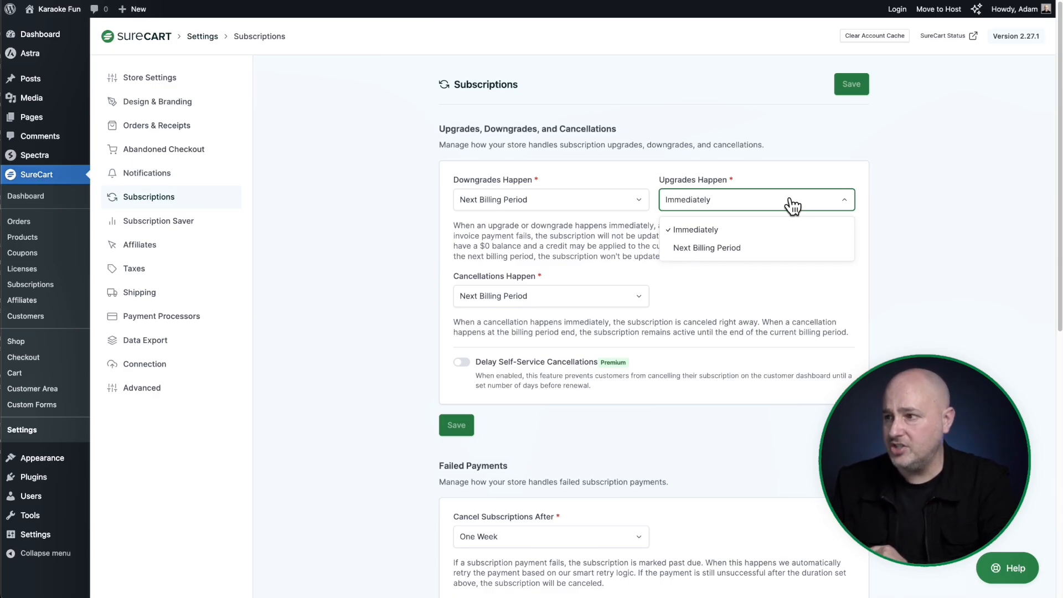
left_click(715, 293)
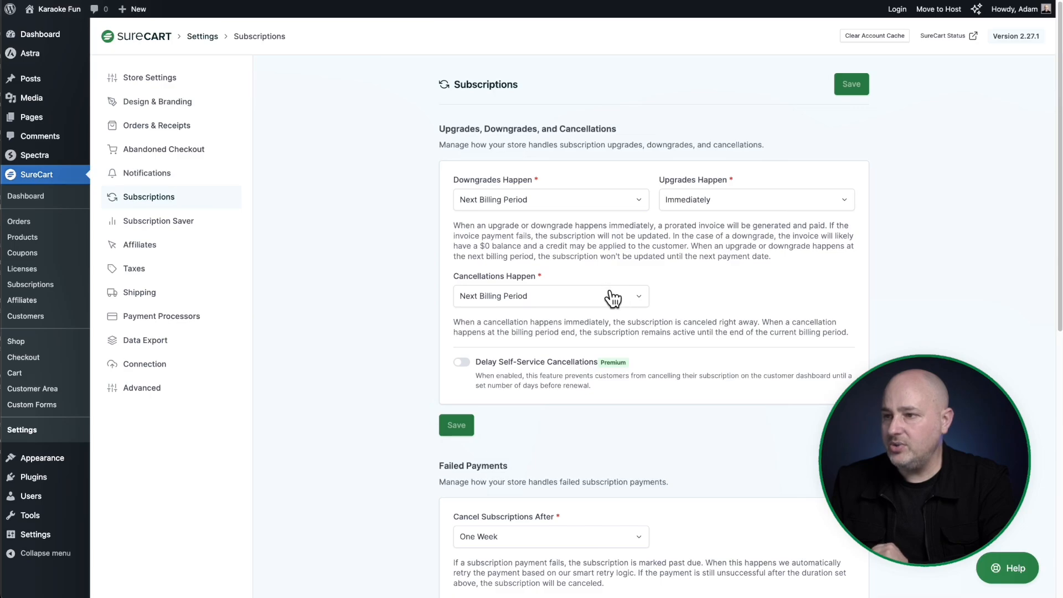
left_click(629, 295)
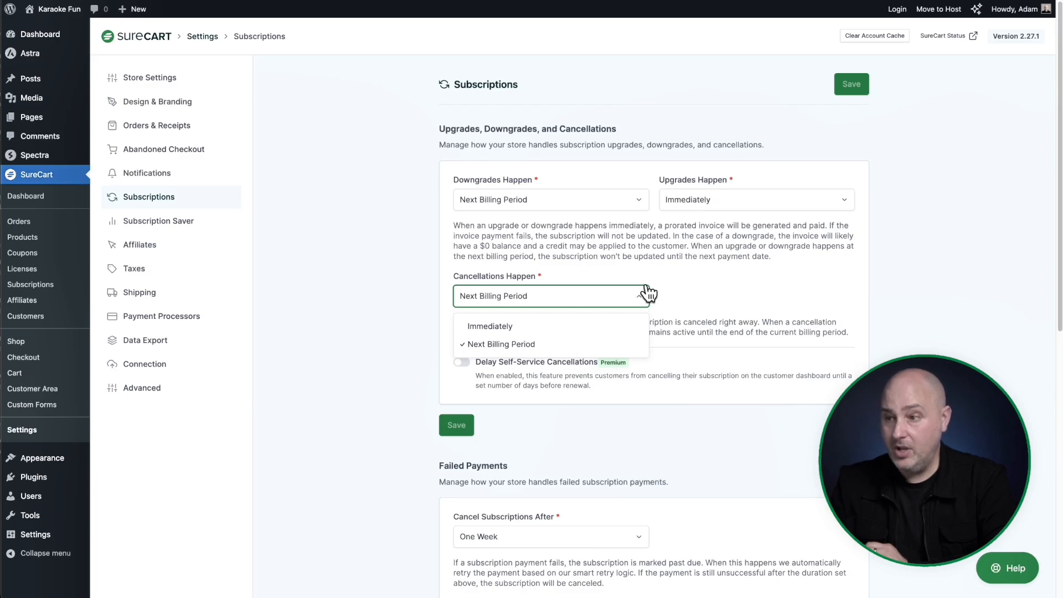
left_click(706, 282)
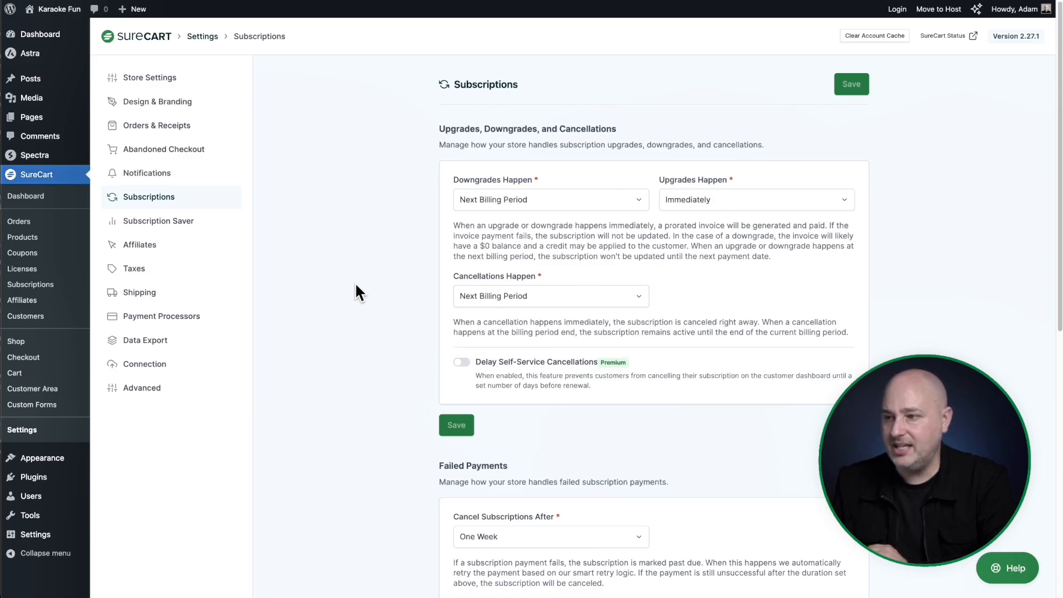
Inspect the Failed Payments options for how long to wait before cancelling a subscription.
scroll(367, 278, "down", 7)
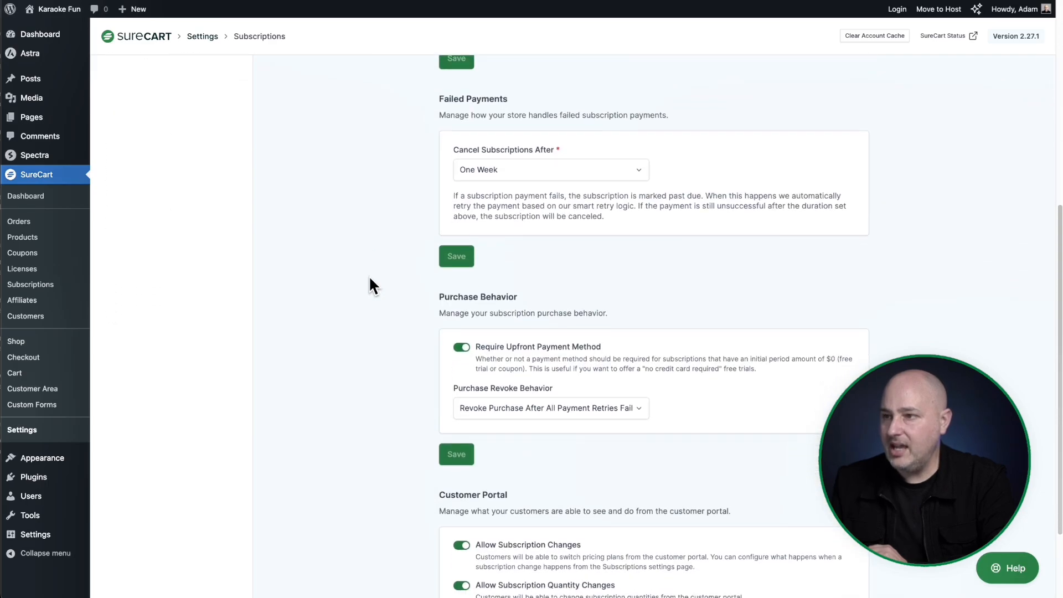
scroll(369, 277, "down", 1)
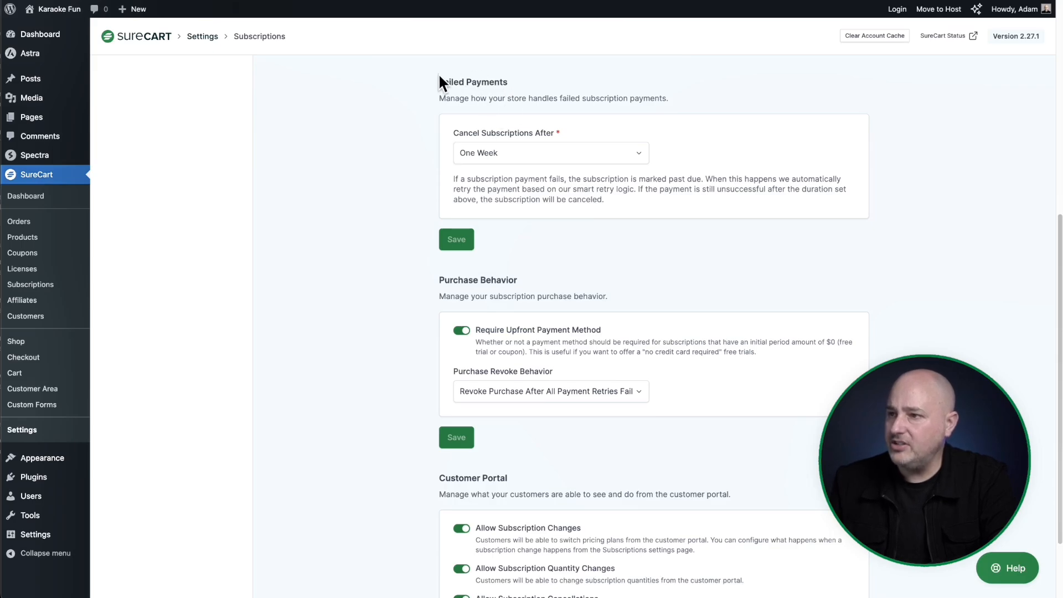
left_click(556, 161)
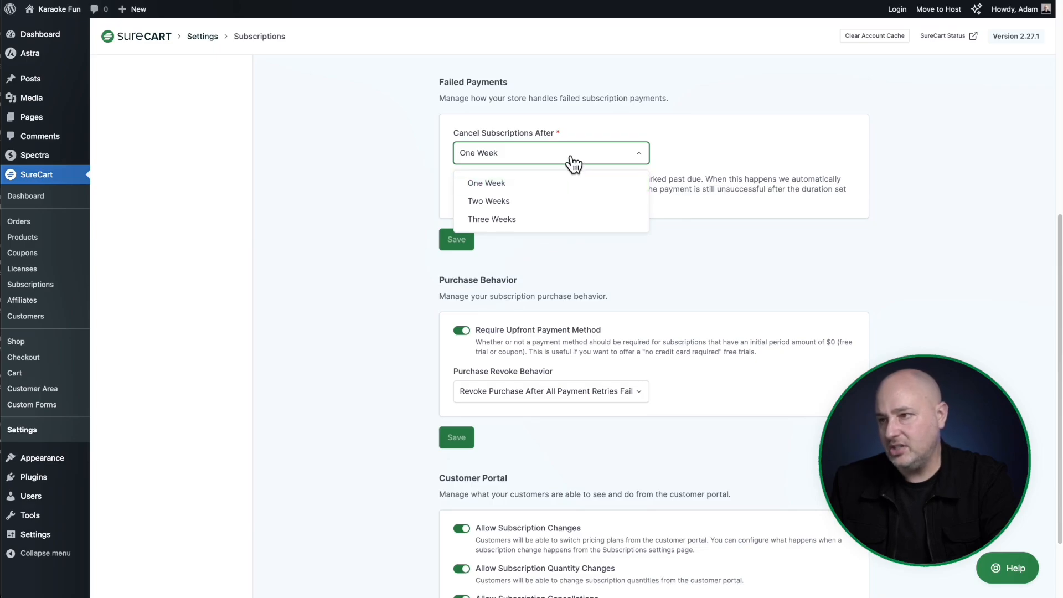
left_click(570, 221)
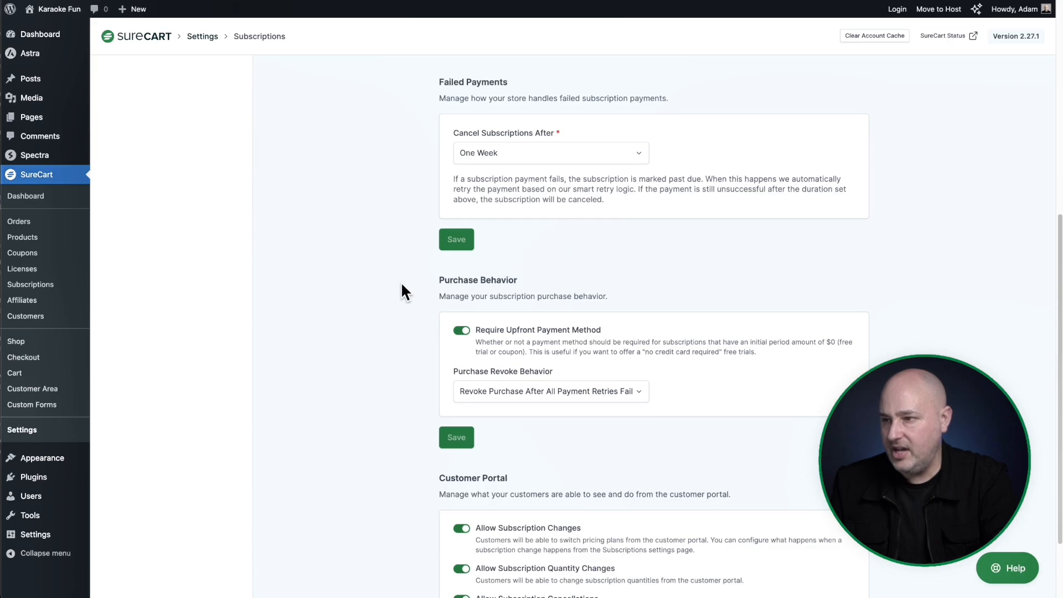
Review the Purchase Behavior and Customer Portal settings for subscriptions.
scroll(408, 246, "down", 2)
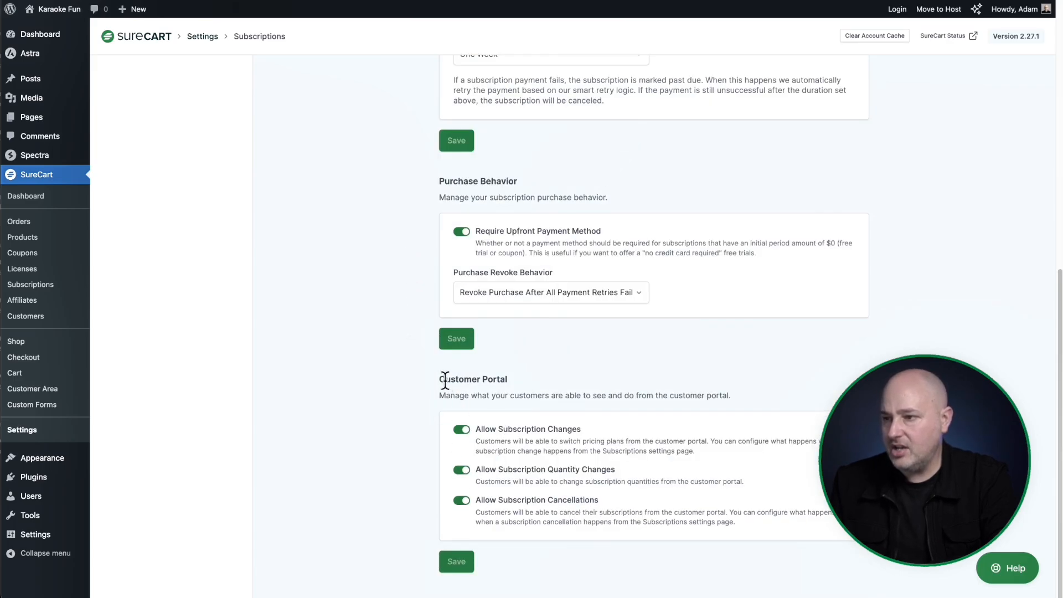
left_click_drag(438, 379, 523, 378)
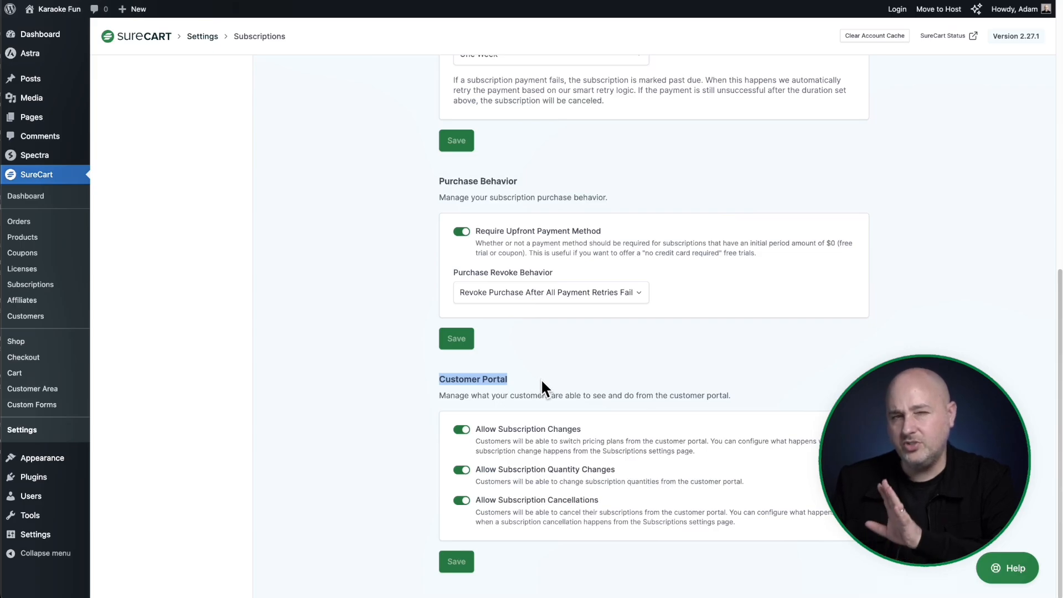
left_click(565, 420)
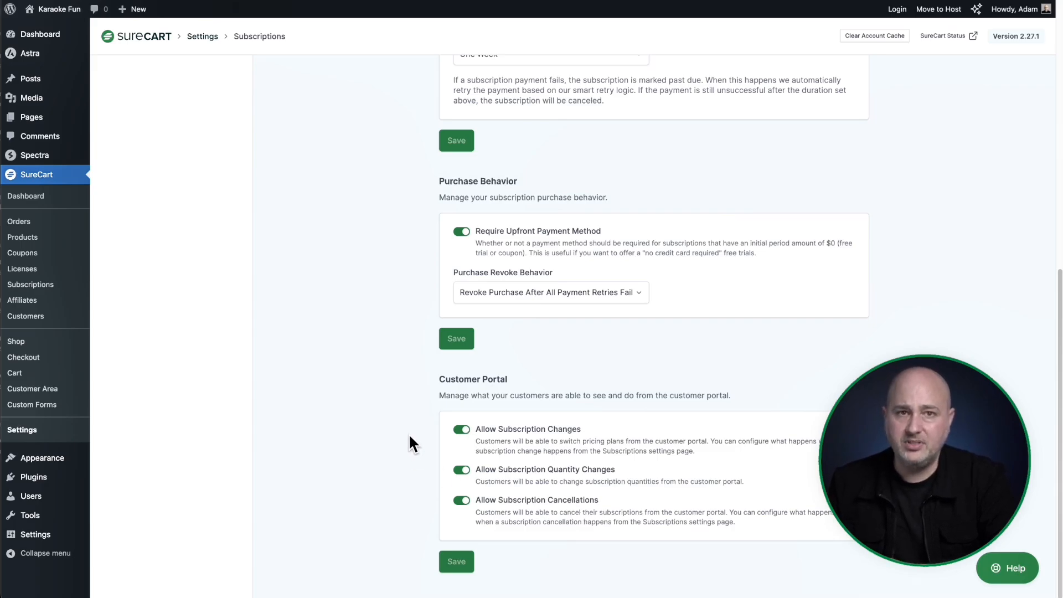
Open the Notifications settings and review which customer emails are enabled, including the subscription renewal, cancellation, reminder and recovery emails.
scroll(409, 433, "up", 10)
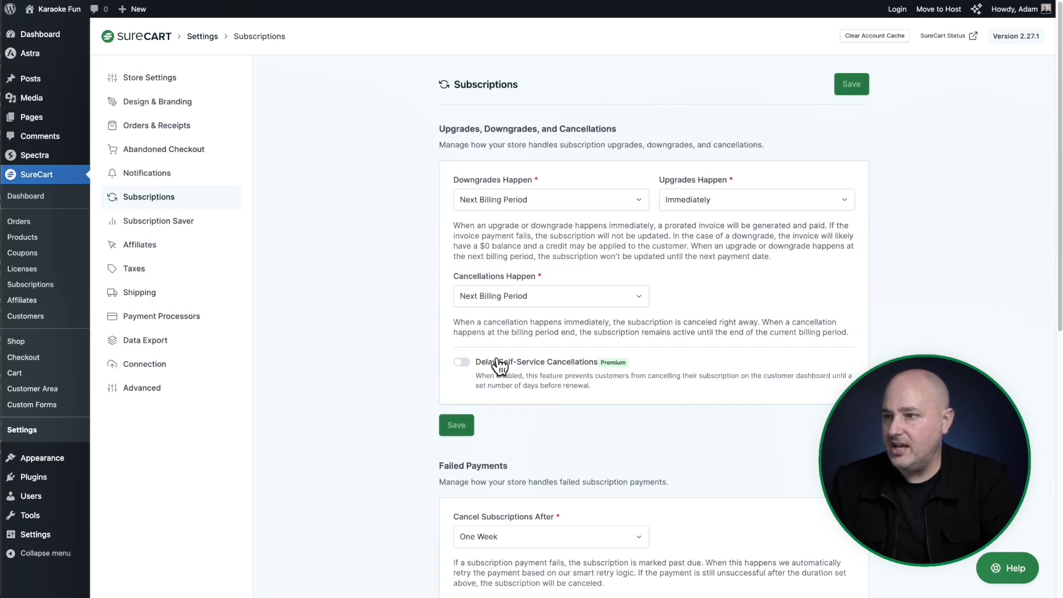
left_click(166, 176)
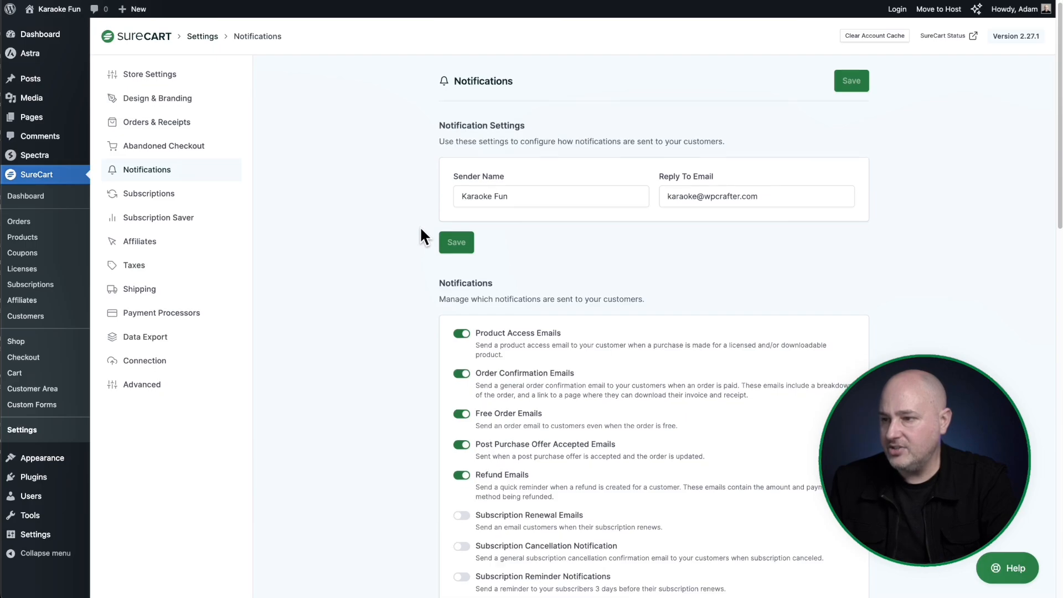
scroll(421, 236, "down", 3)
scroll(421, 237, "down", 1)
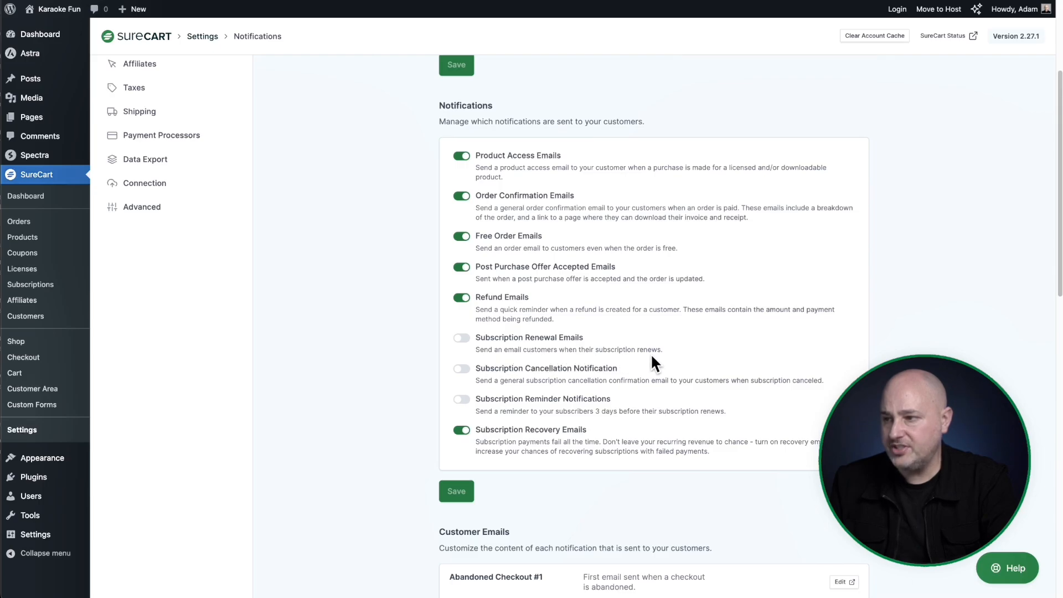
scroll(551, 374, "down", 1)
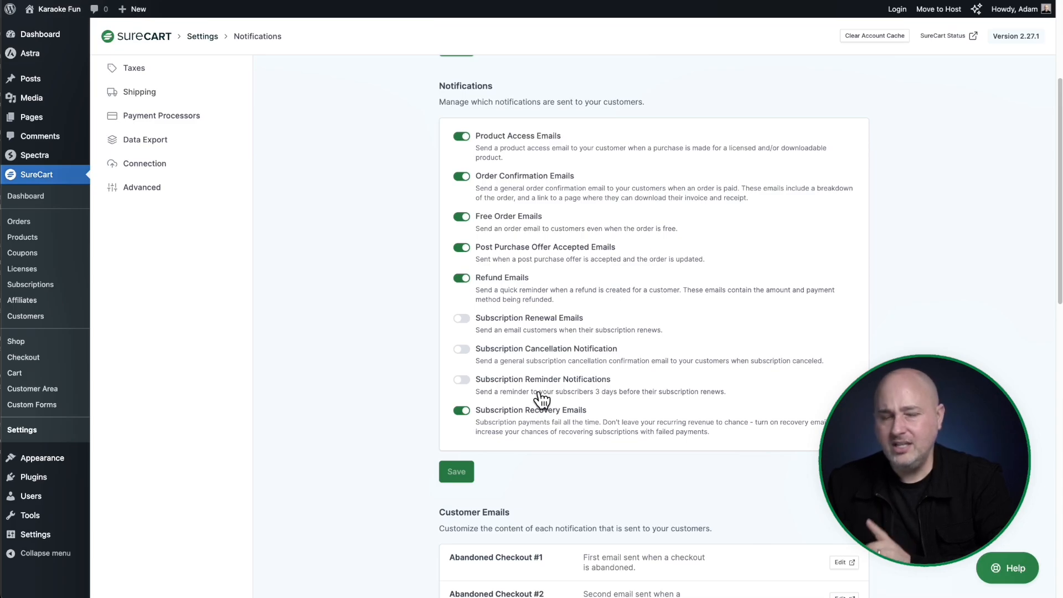
Enable Subscription Reminder Notifications for customers and save the notification settings.
left_click(466, 381)
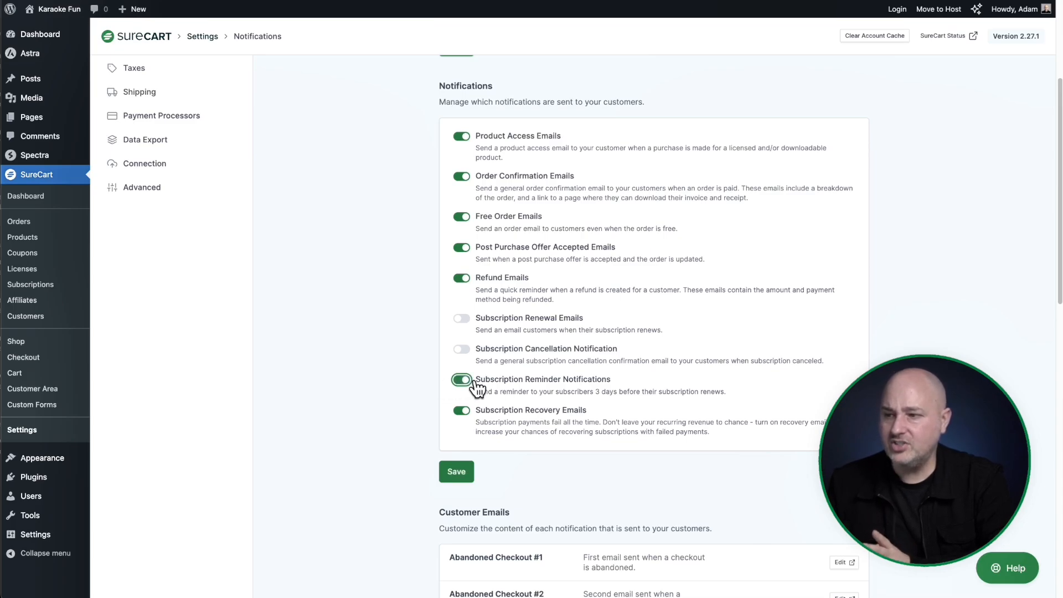
left_click(403, 381)
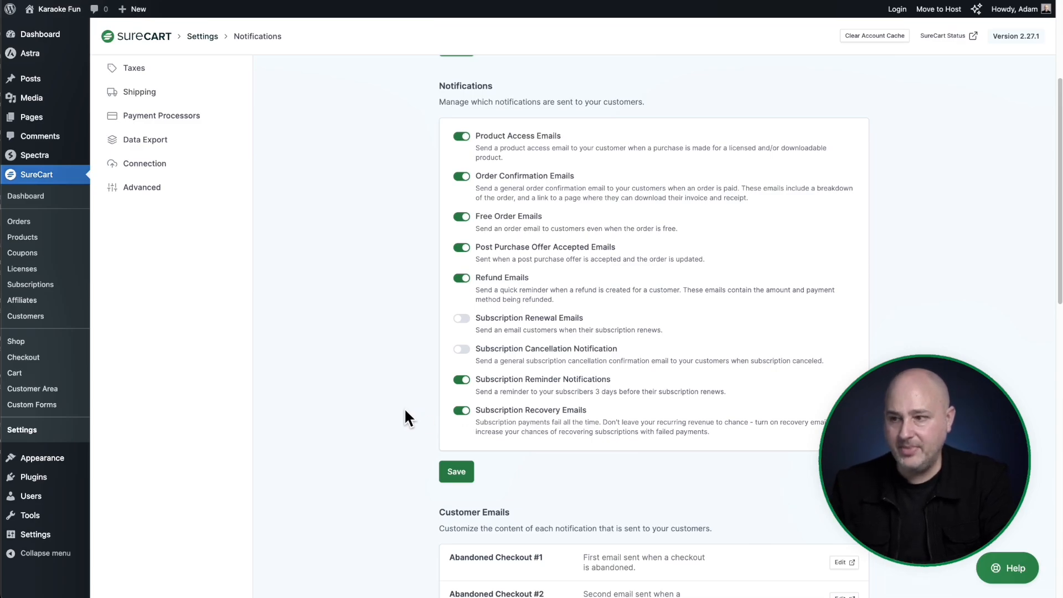
scroll(403, 410, "down", 1)
scroll(403, 413, "down", 5)
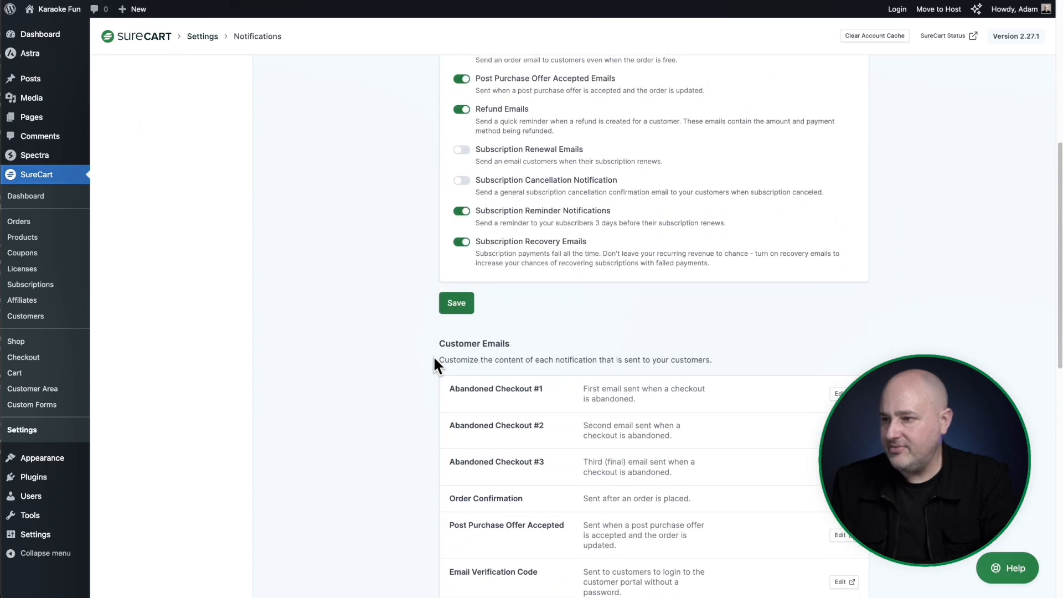
left_click(455, 304)
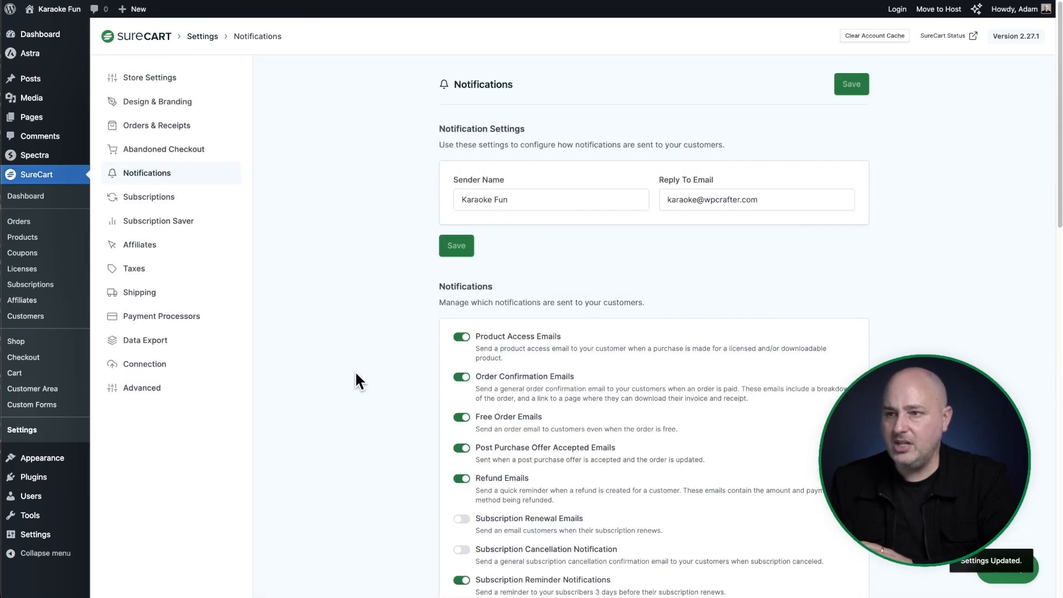
Open the Subscription Product With Free Trial and inspect the trial settings of its monthly price without changing them.
left_click(54, 242)
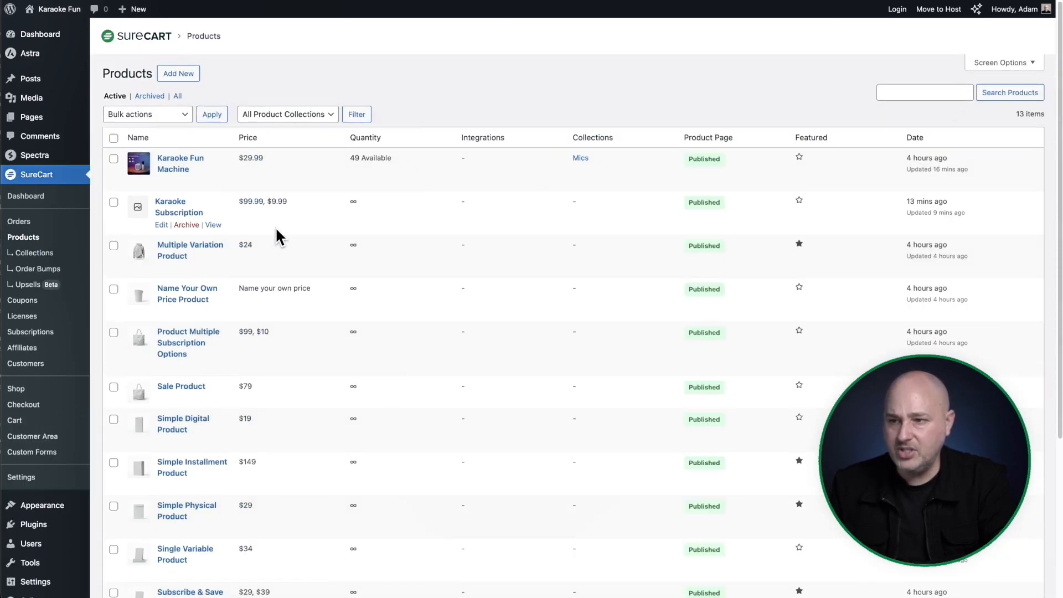
scroll(351, 322, "down", 4)
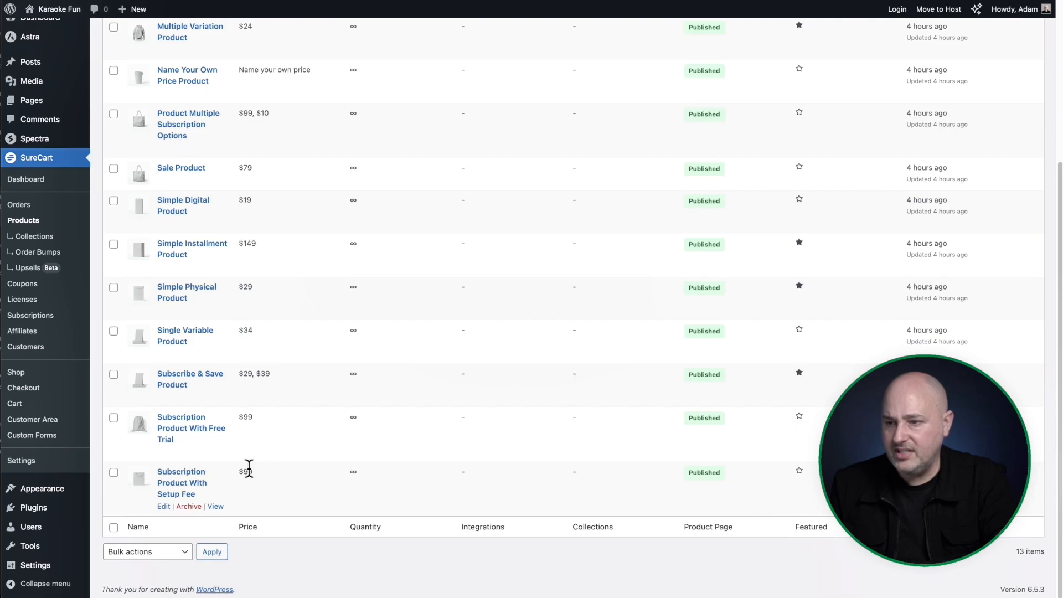
left_click(178, 436)
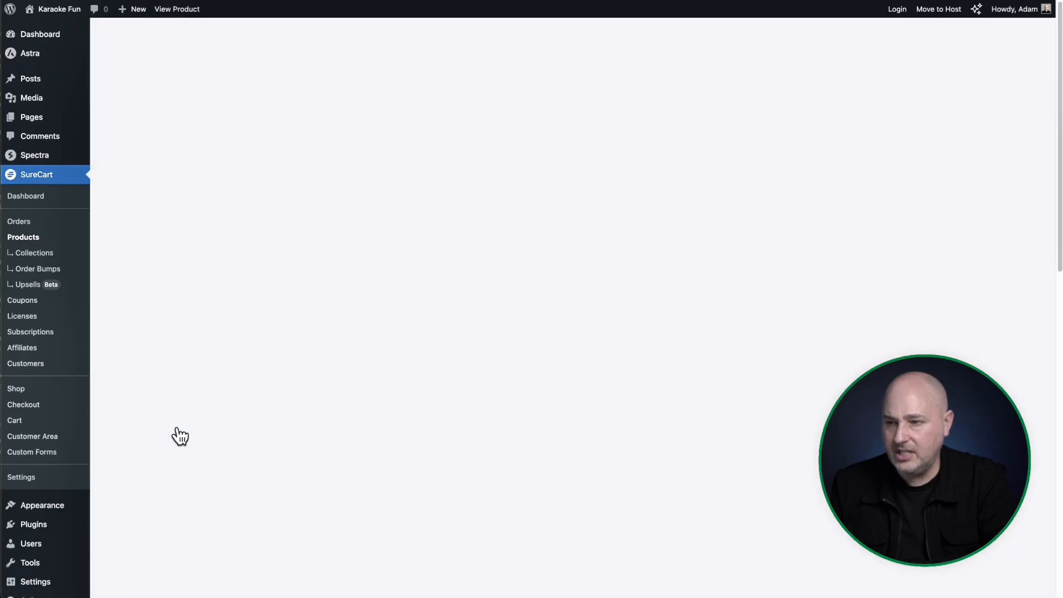
scroll(305, 376, "down", 6)
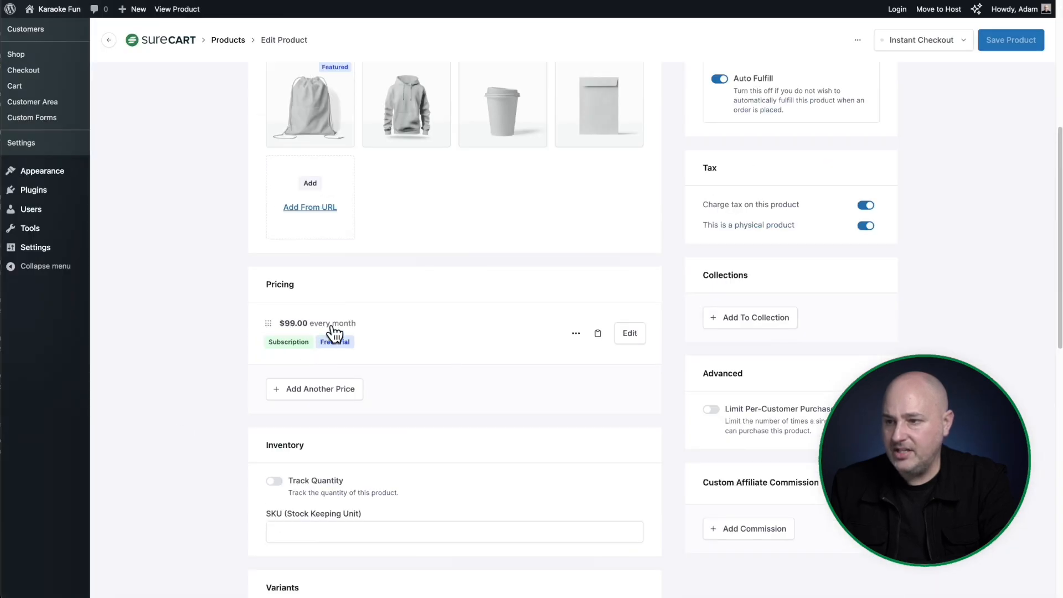
left_click(480, 330)
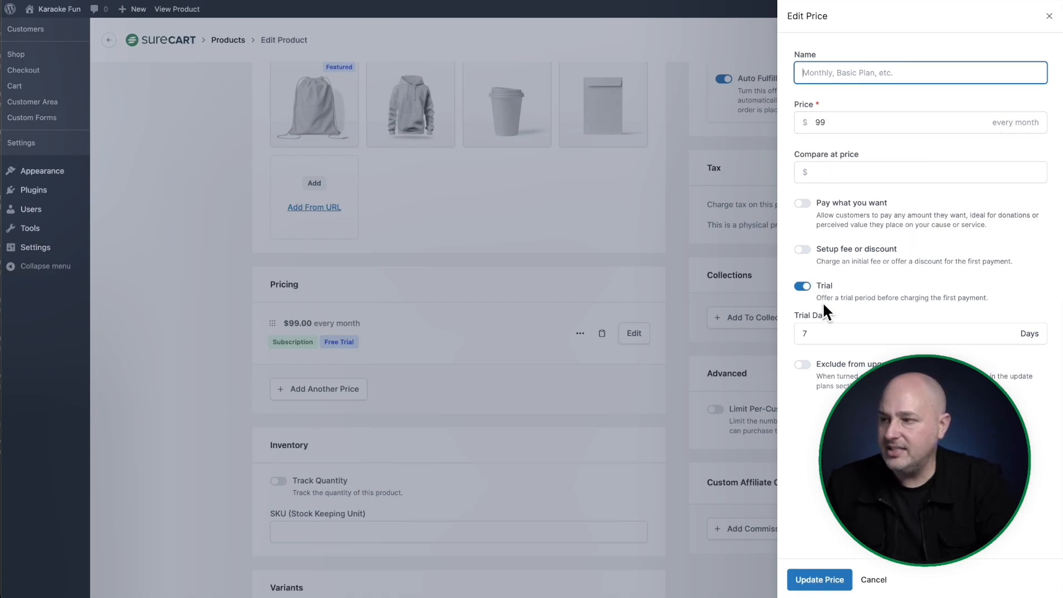
left_click(830, 334)
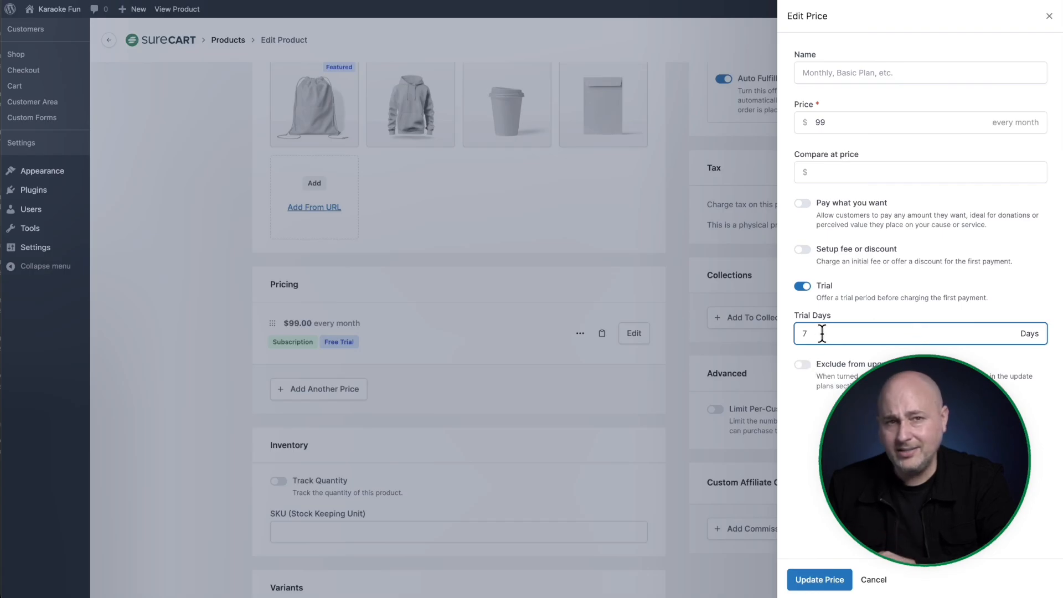
left_click(629, 394)
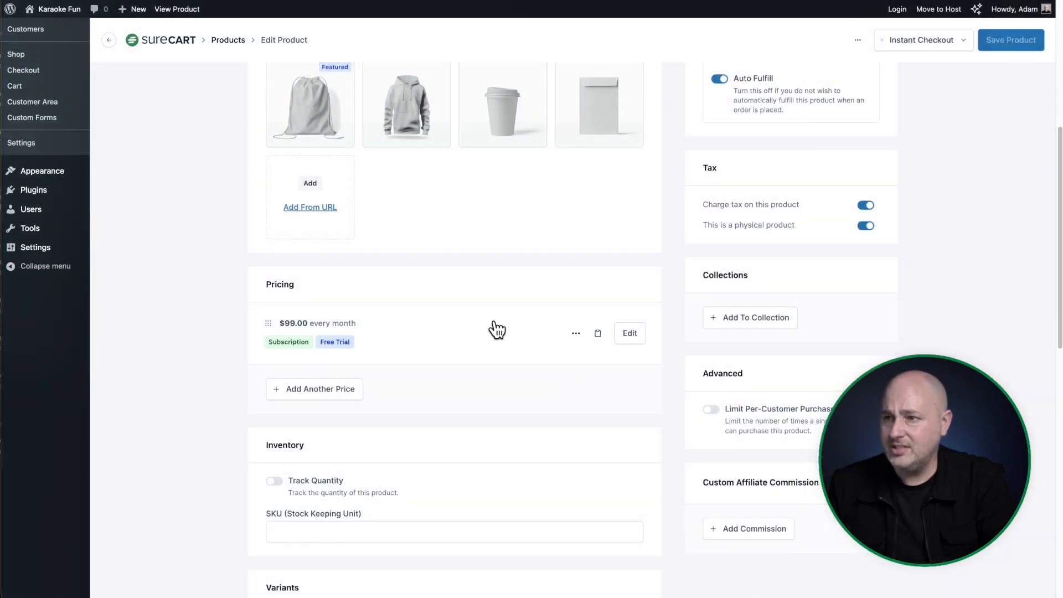
scroll(463, 332, "up", 6)
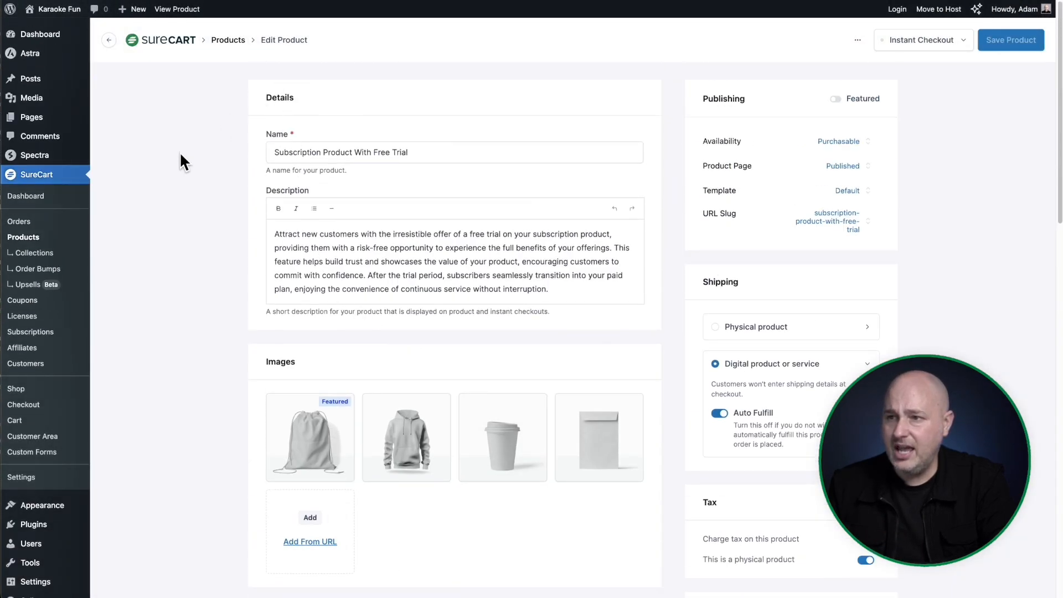
Open the Subscription Product With Setup Fee and inspect its price's setup fee name, amount and fee type, leaving them unchanged.
key("alt+Left")
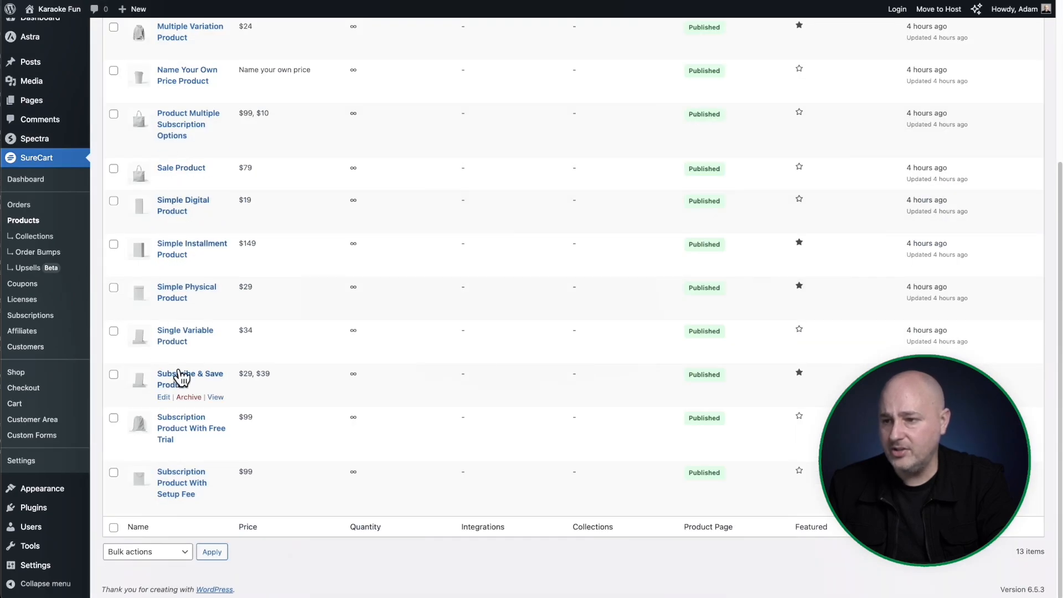
left_click(189, 474)
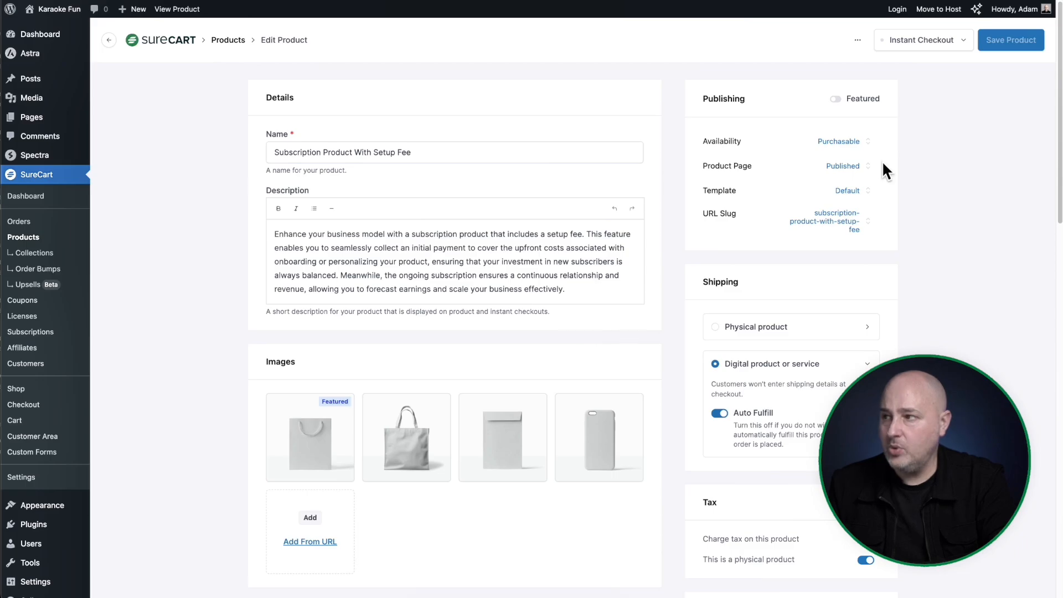
scroll(547, 394, "down", 8)
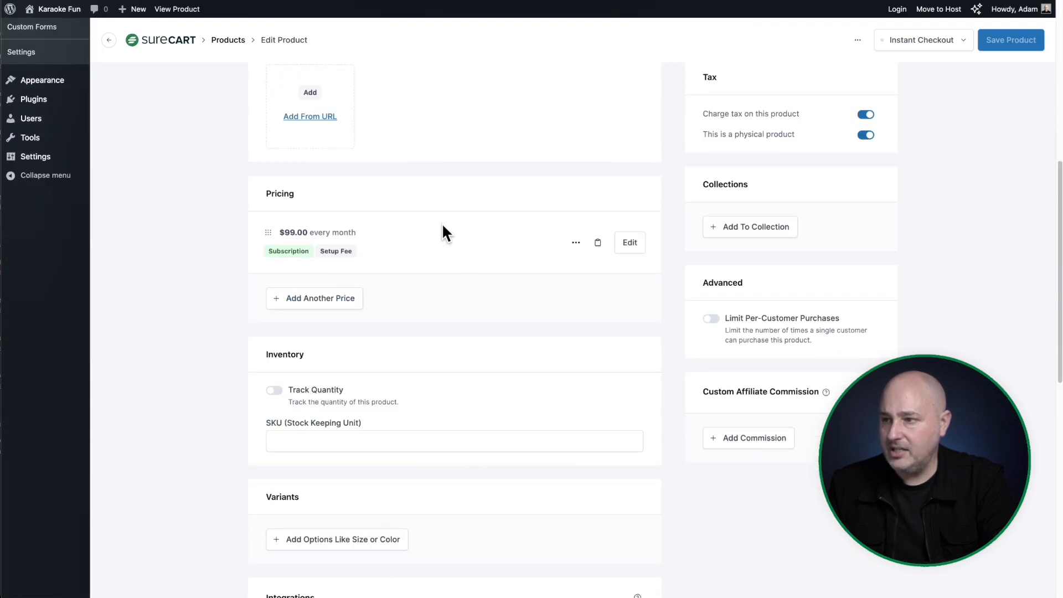
left_click(442, 239)
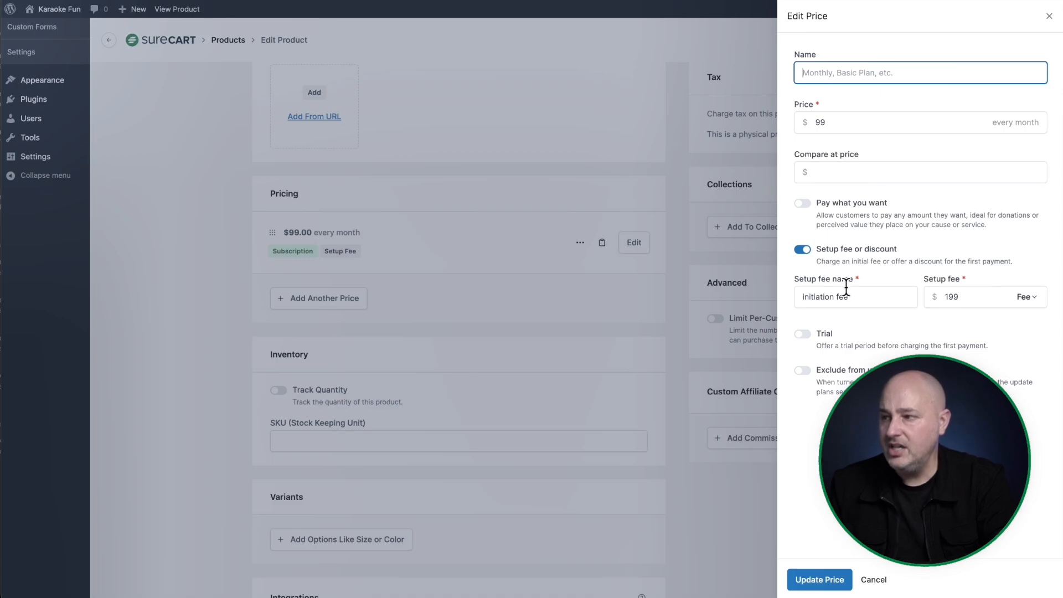
left_click(867, 298)
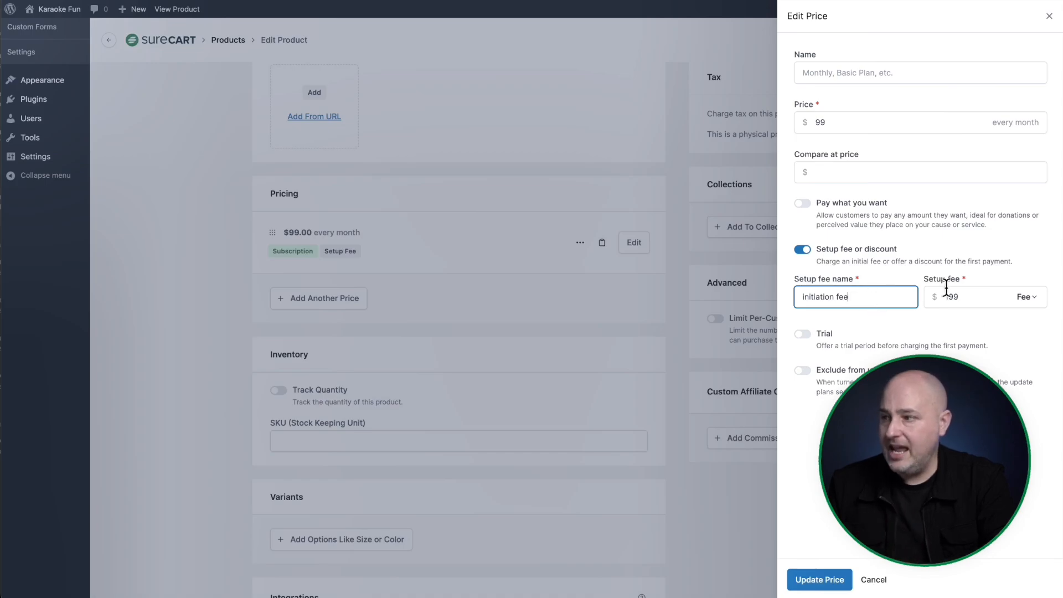
left_click(1032, 299)
left_click(1034, 299)
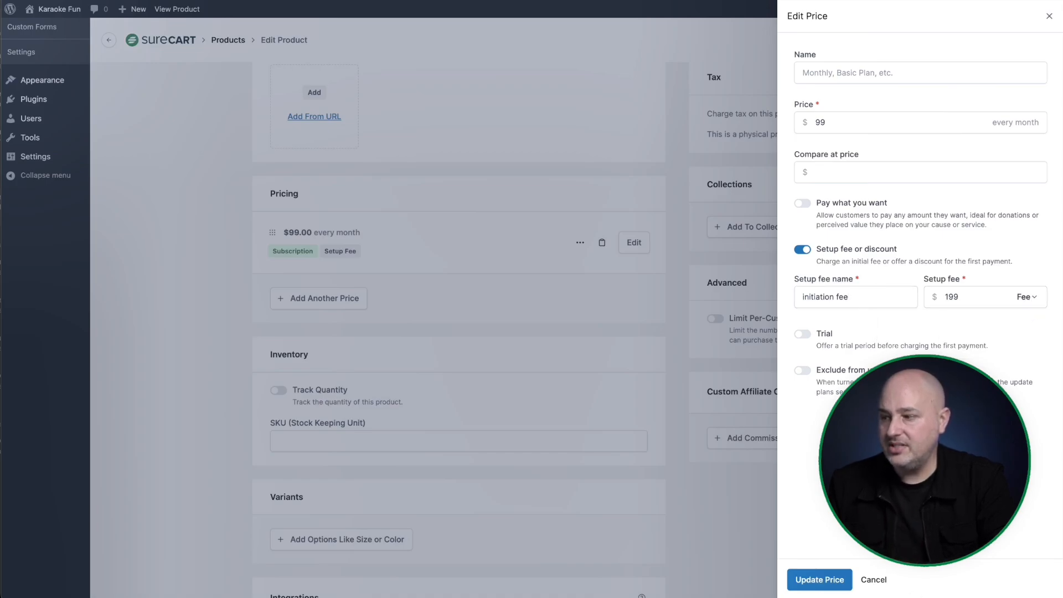
left_click(875, 580)
scroll(237, 243, "up", 8)
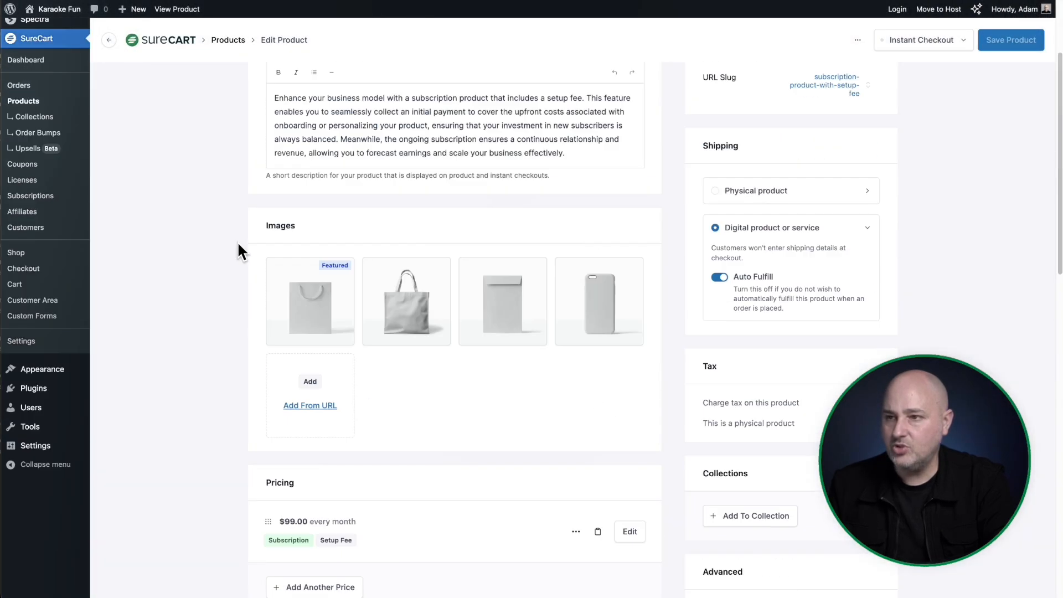
Open the Subscribe & Save Product and review its one-time and monthly subscription prices without changing them.
left_click(25, 237)
scroll(238, 343, "down", 5)
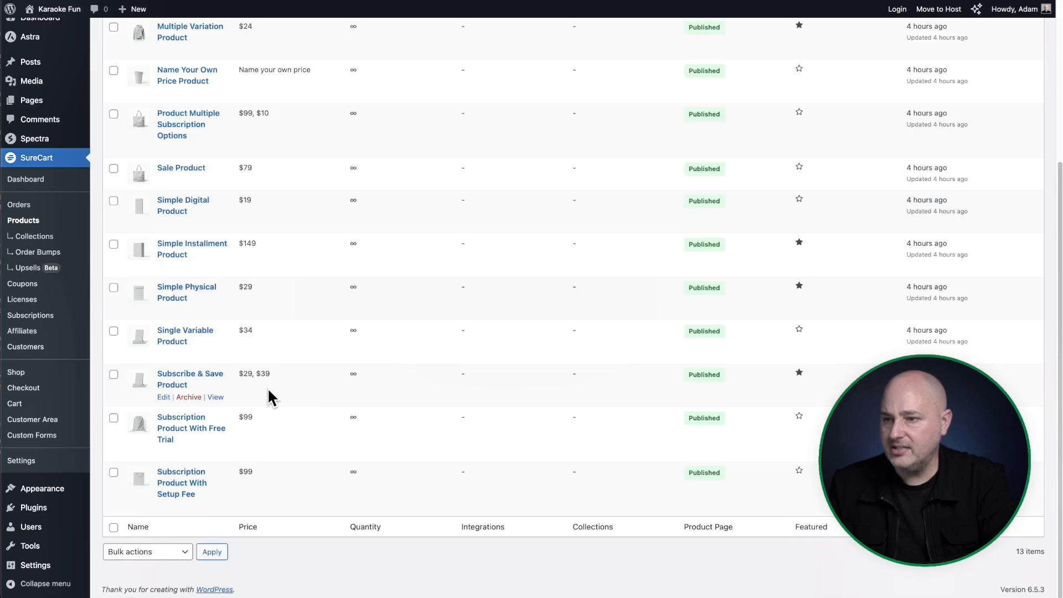
left_click(201, 382)
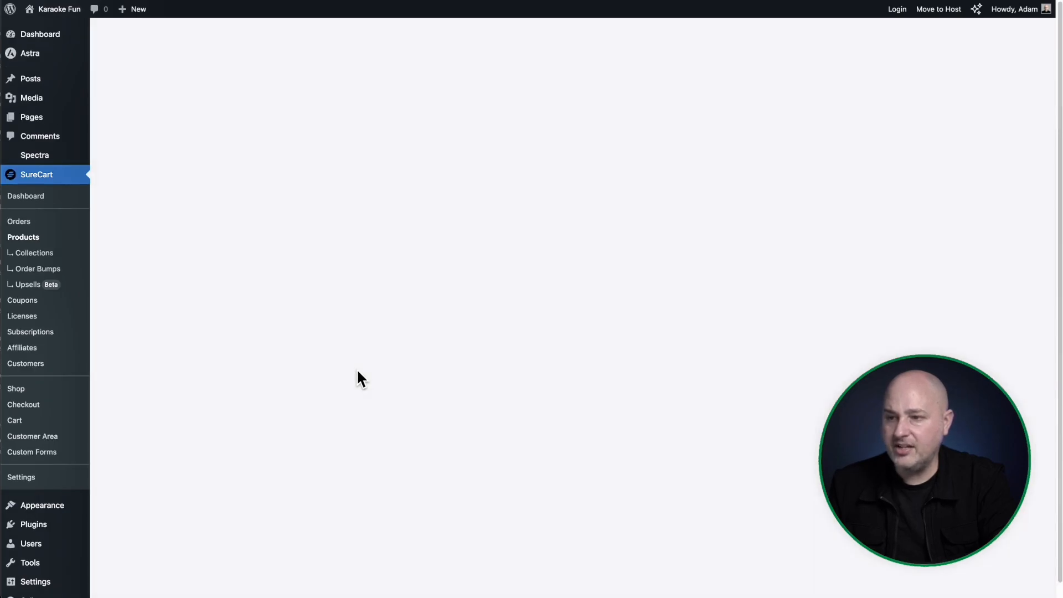
scroll(237, 349, "down", 8)
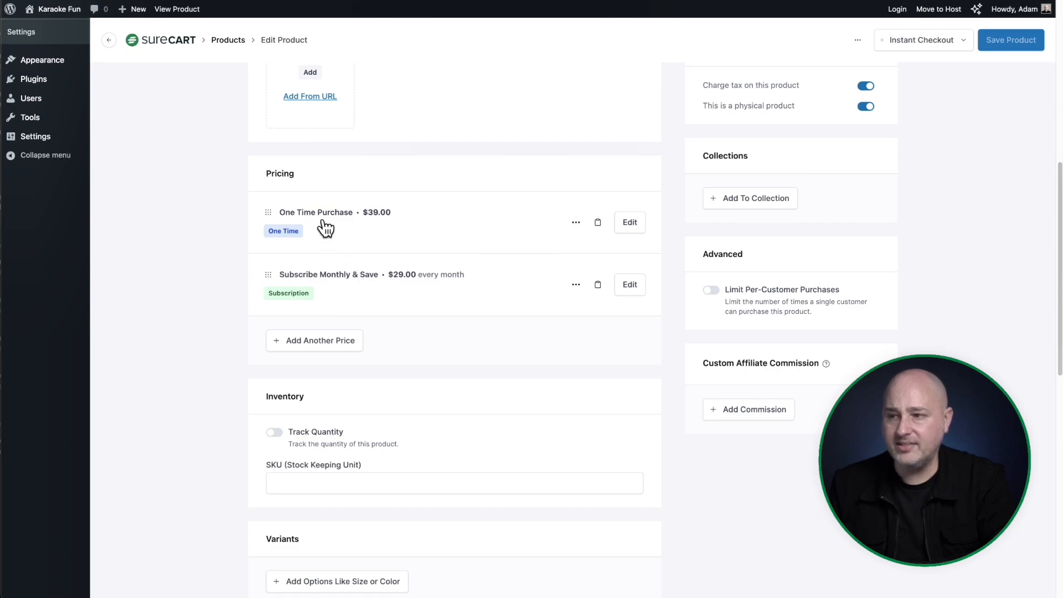
left_click(342, 277)
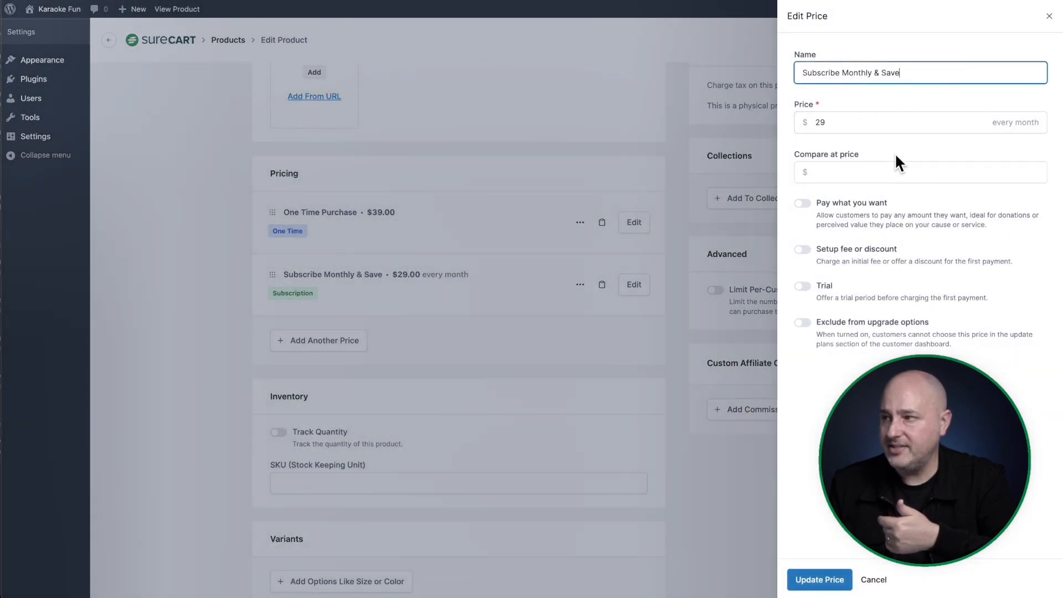
left_click(217, 309)
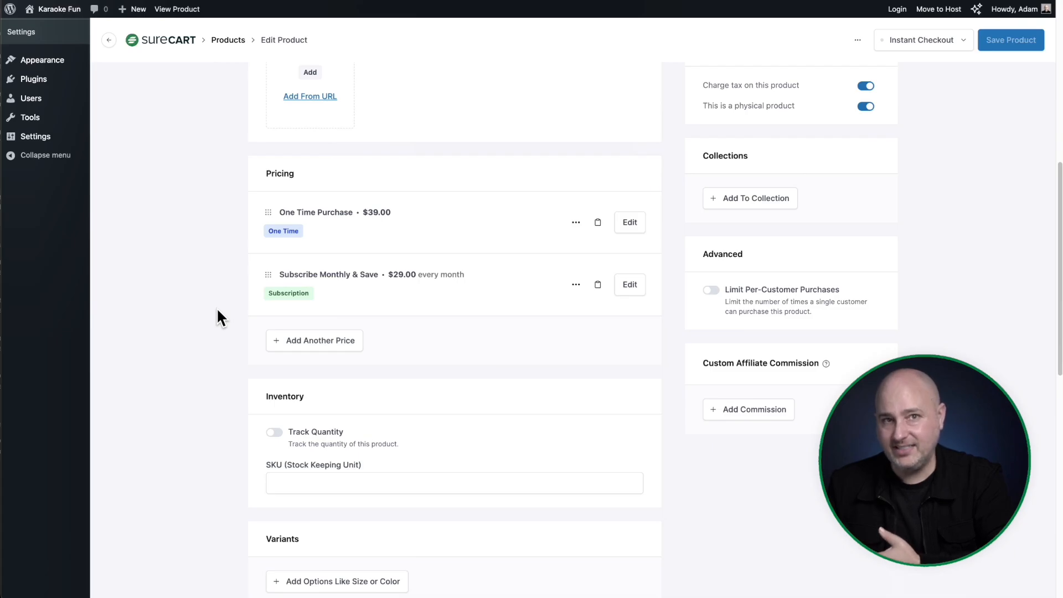
scroll(444, 268, "down", 2)
scroll(441, 255, "up", 10)
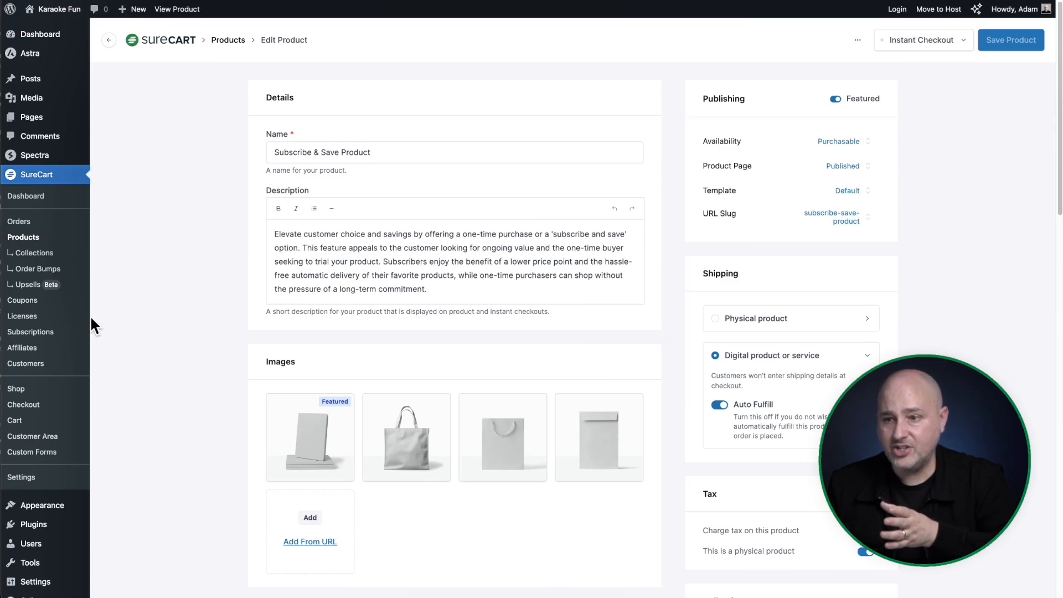
Open the Subscriptions overview, switch its insights to Test Mode and check the monthly recurring revenue.
left_click(62, 333)
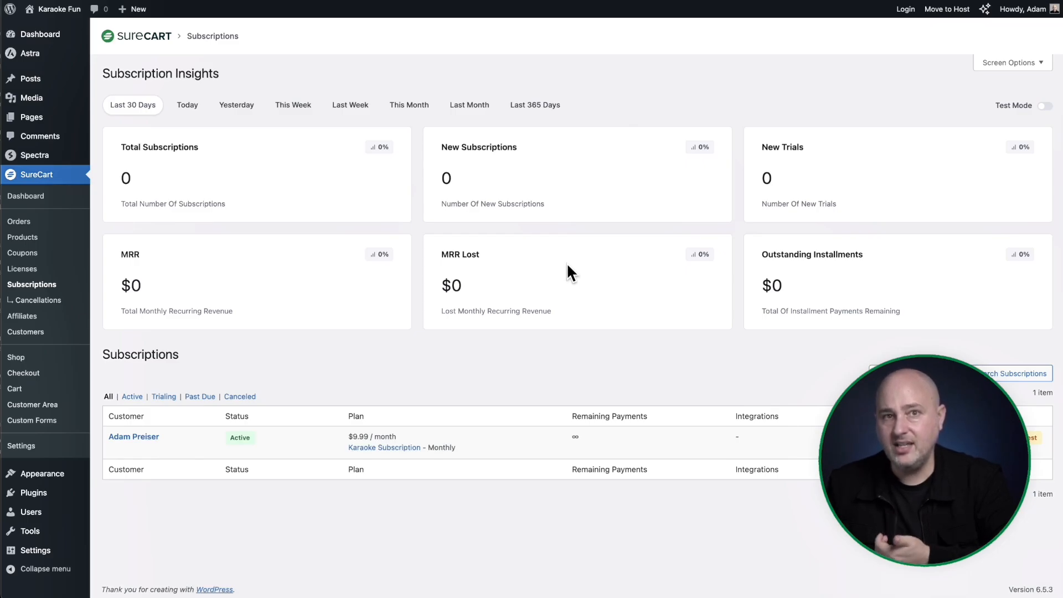
left_click(1045, 107)
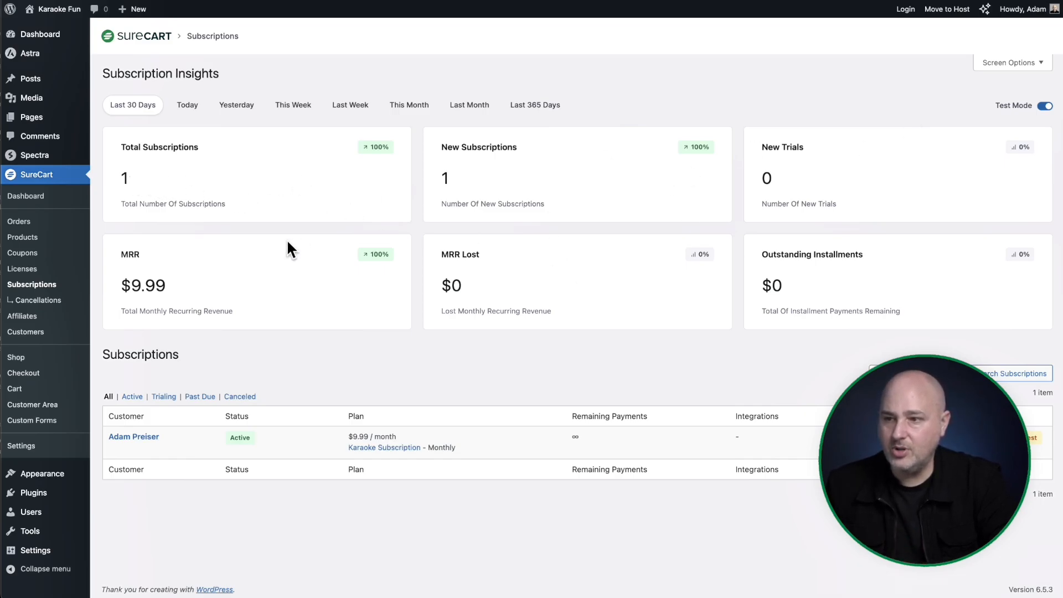
triple_click(133, 286)
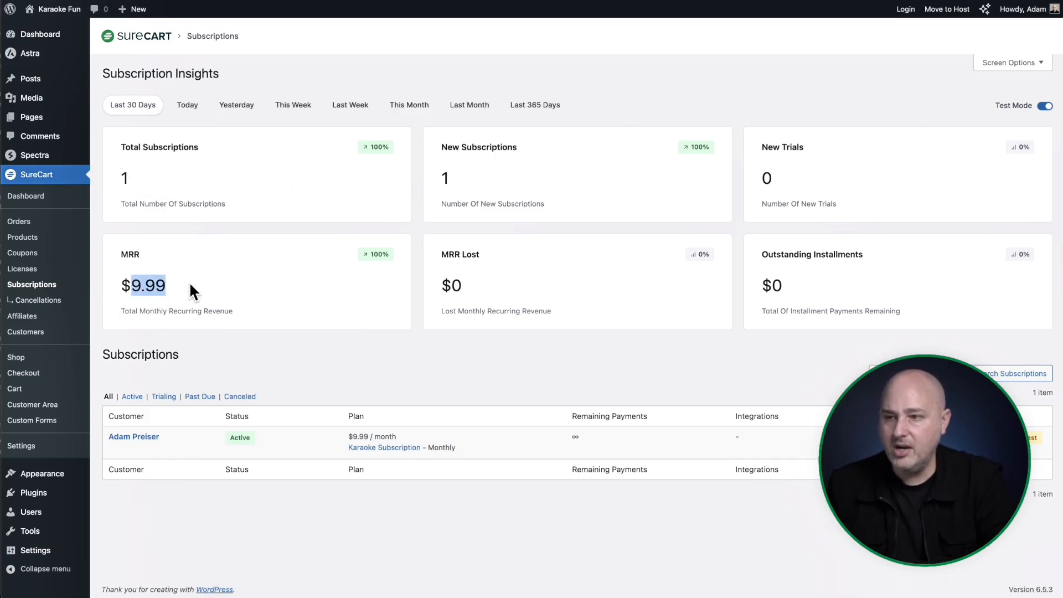
left_click(337, 281)
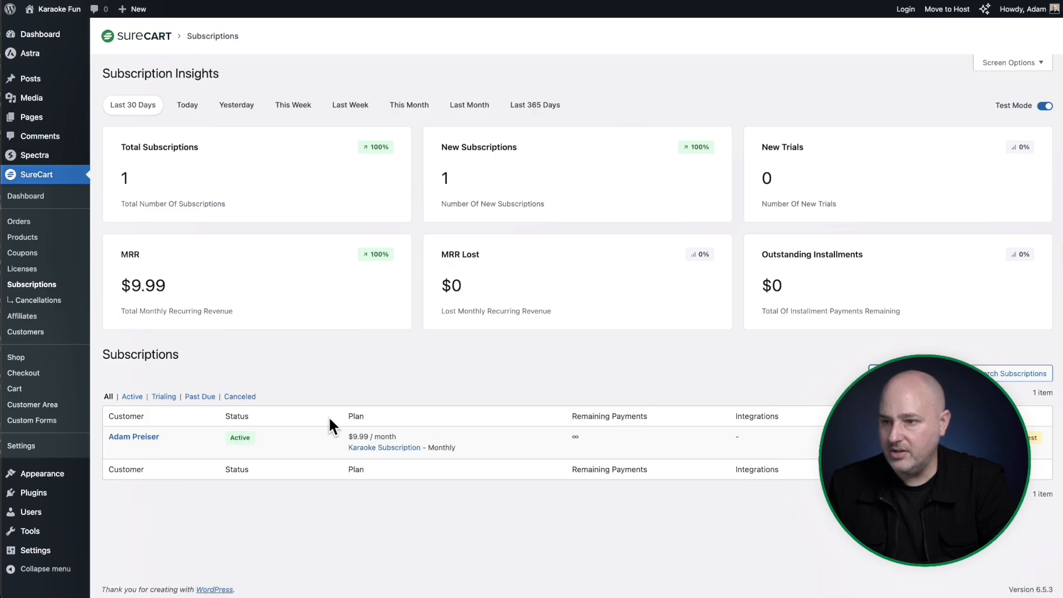
Open the customer's Karaoke Subscription record and review its creation date, renewal date, status, pricing and billing periods.
left_click(137, 437)
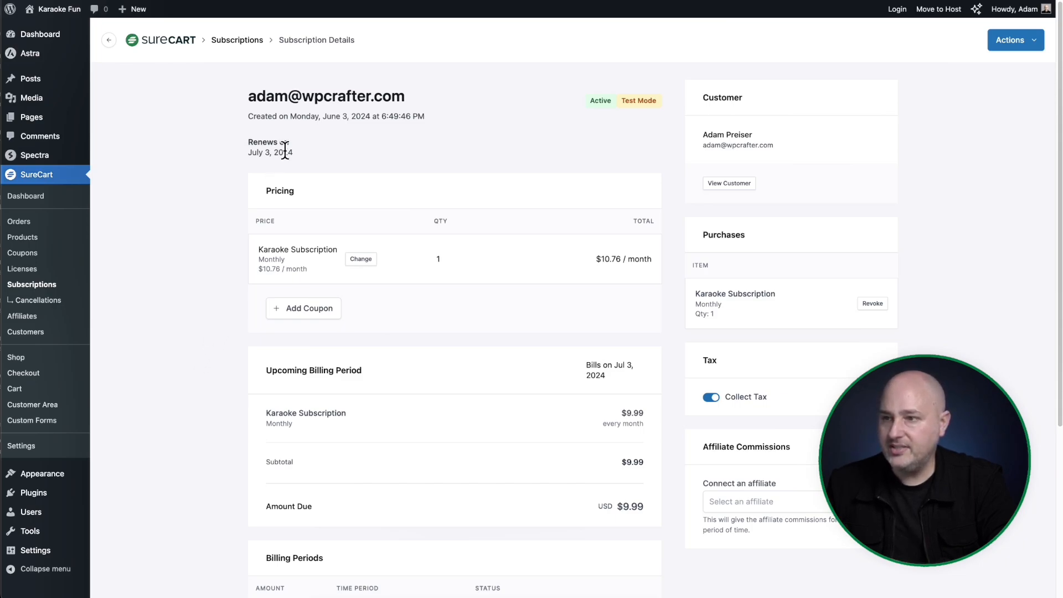
left_click_drag(303, 147, 233, 150)
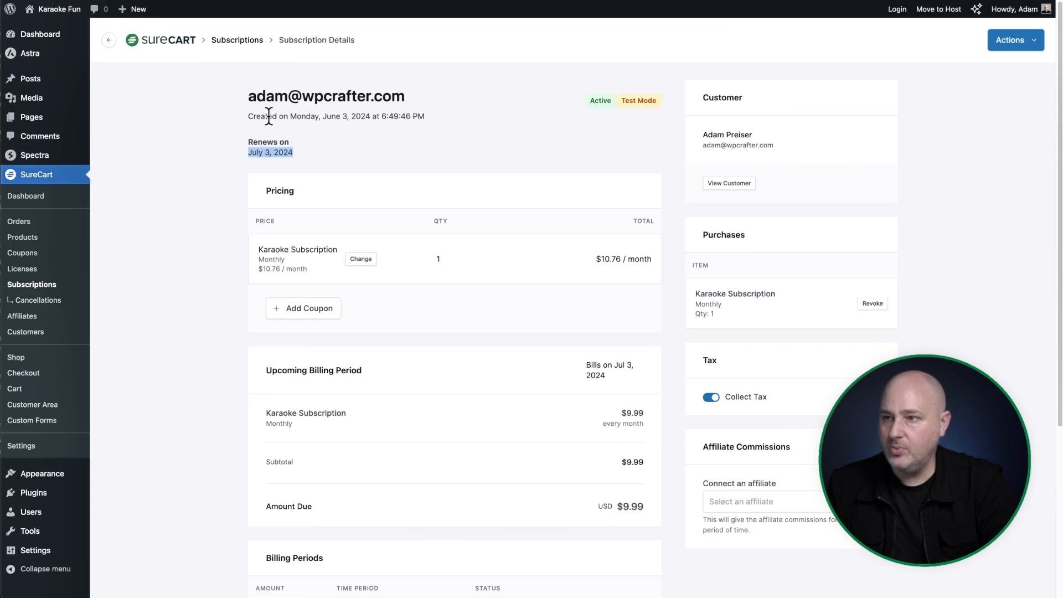
left_click_drag(262, 114, 380, 114)
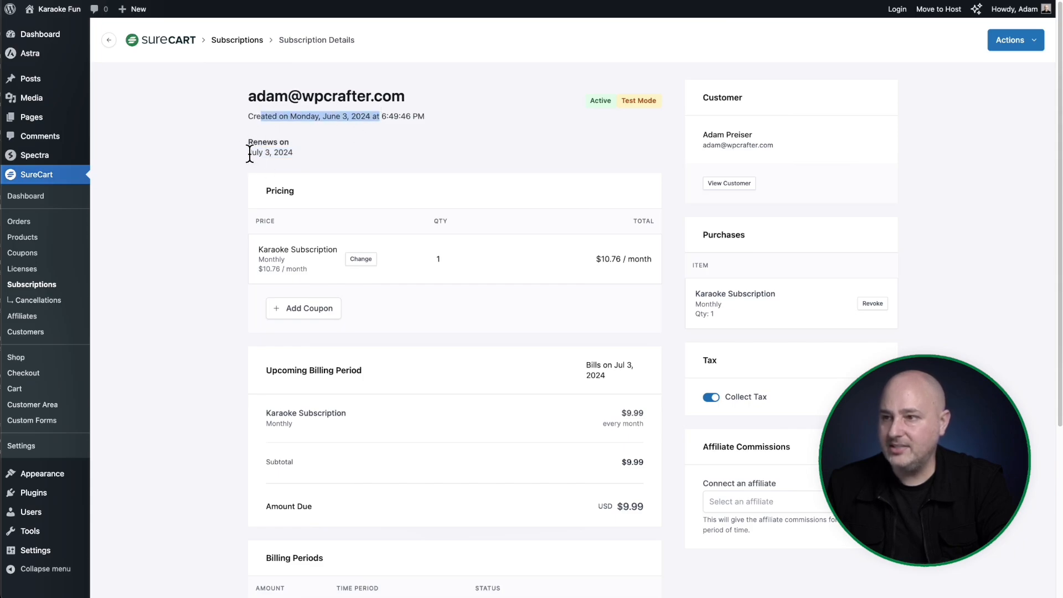
left_click_drag(248, 152, 290, 151)
scroll(339, 151, "down", 1)
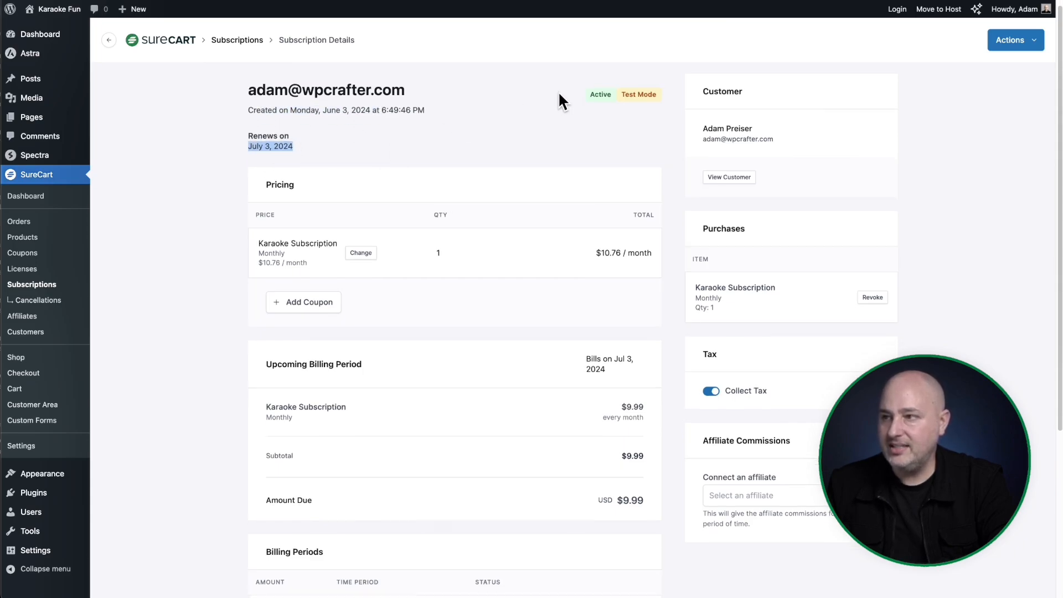
left_click(580, 96)
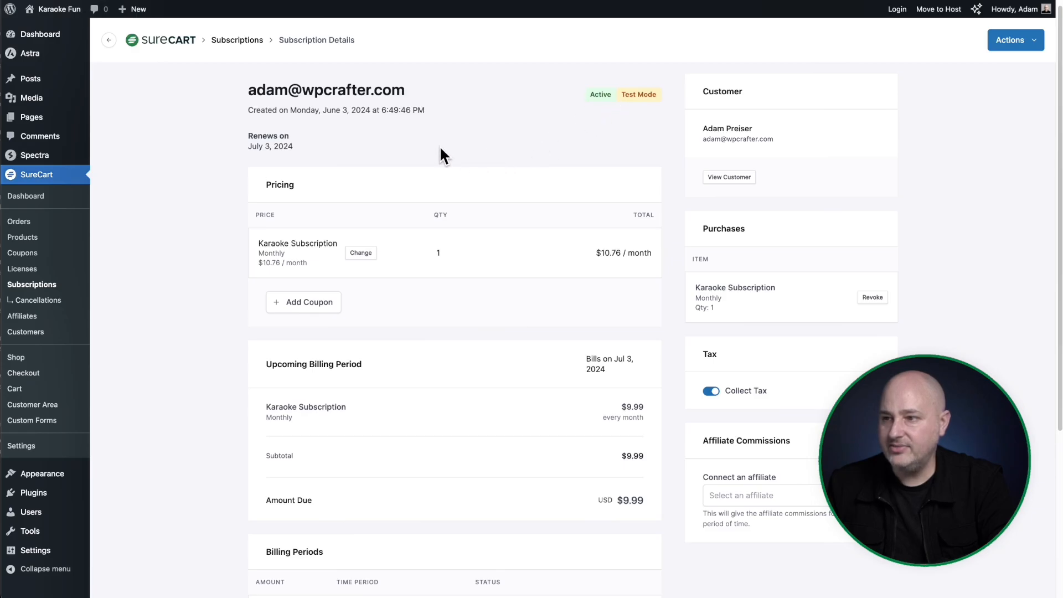
scroll(440, 149, "down", 3)
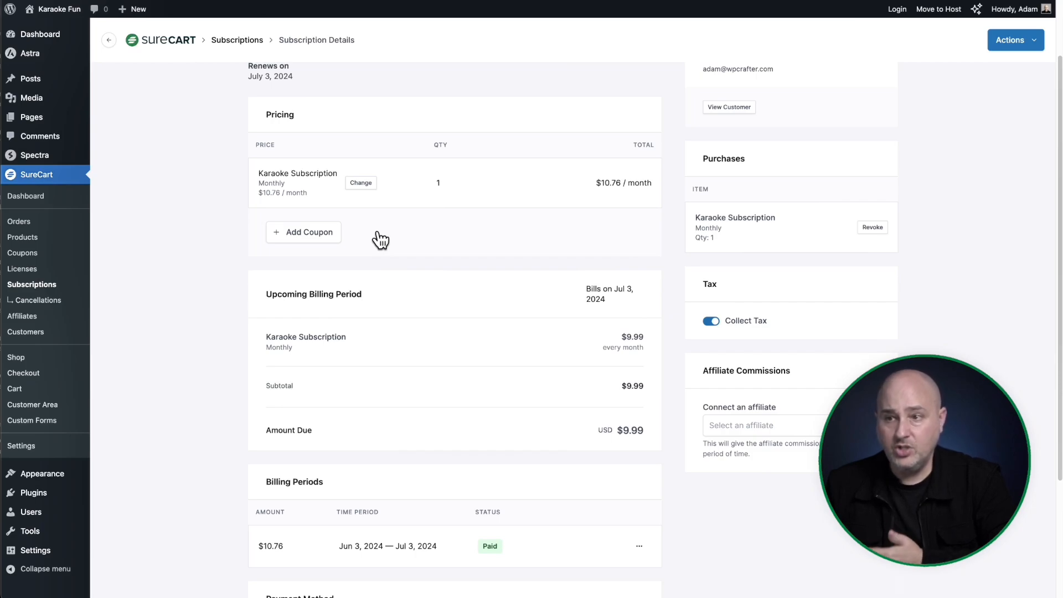
Look at the subscription's coupon picker without choosing a coupon, and review the upcoming billing period's date and amount due.
left_click(306, 237)
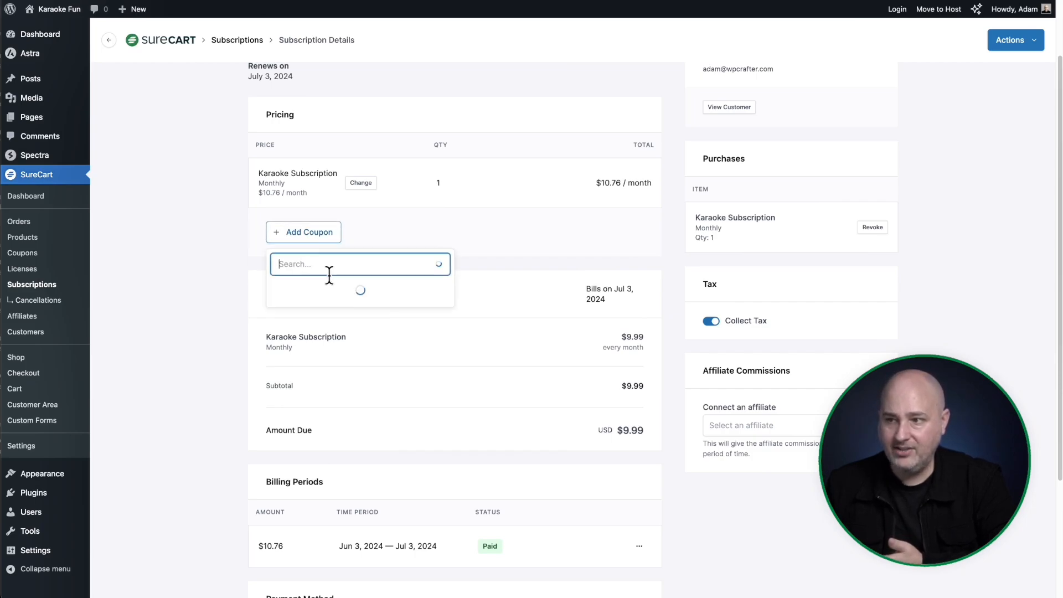
left_click(360, 245)
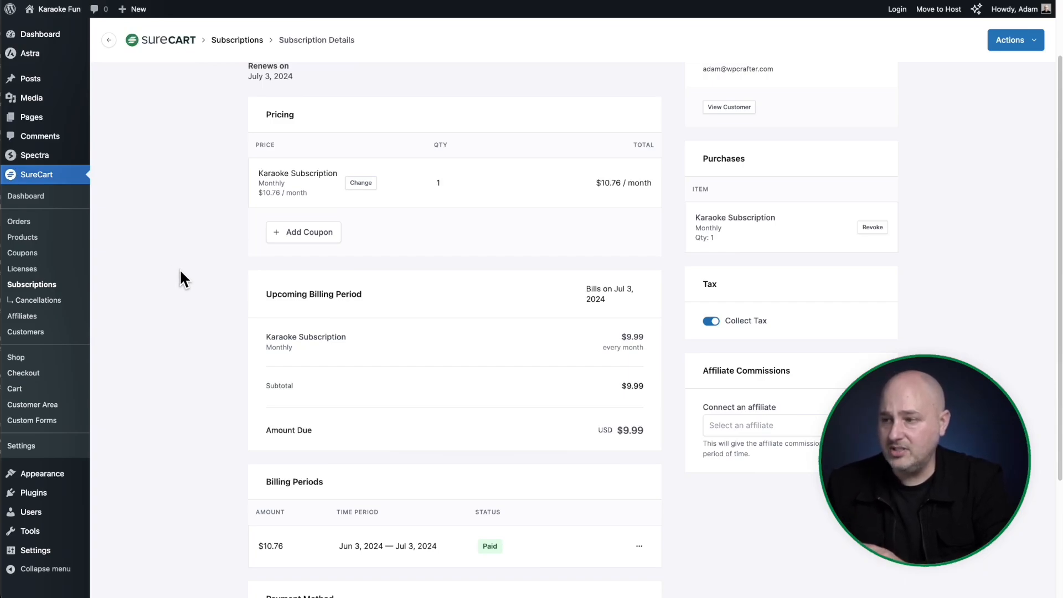
scroll(207, 265, "down", 3)
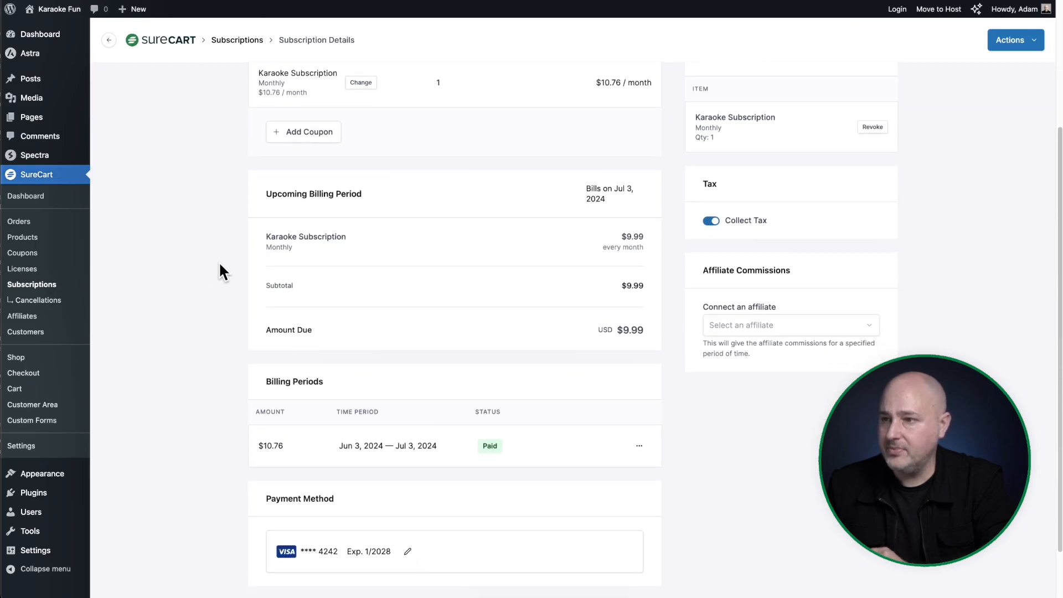
left_click_drag(269, 181, 388, 183)
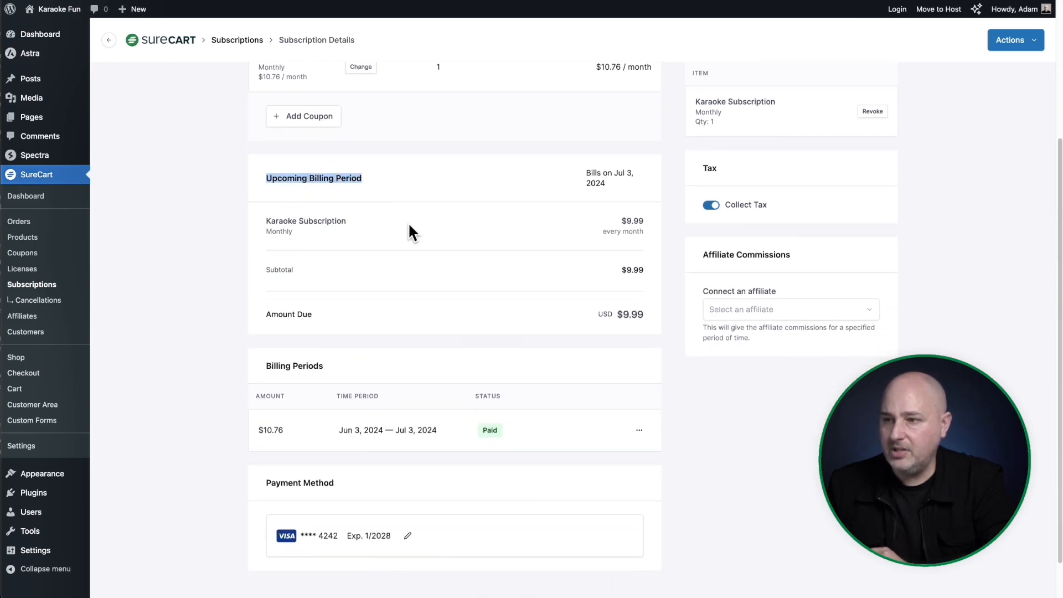
scroll(393, 222, "down", 1)
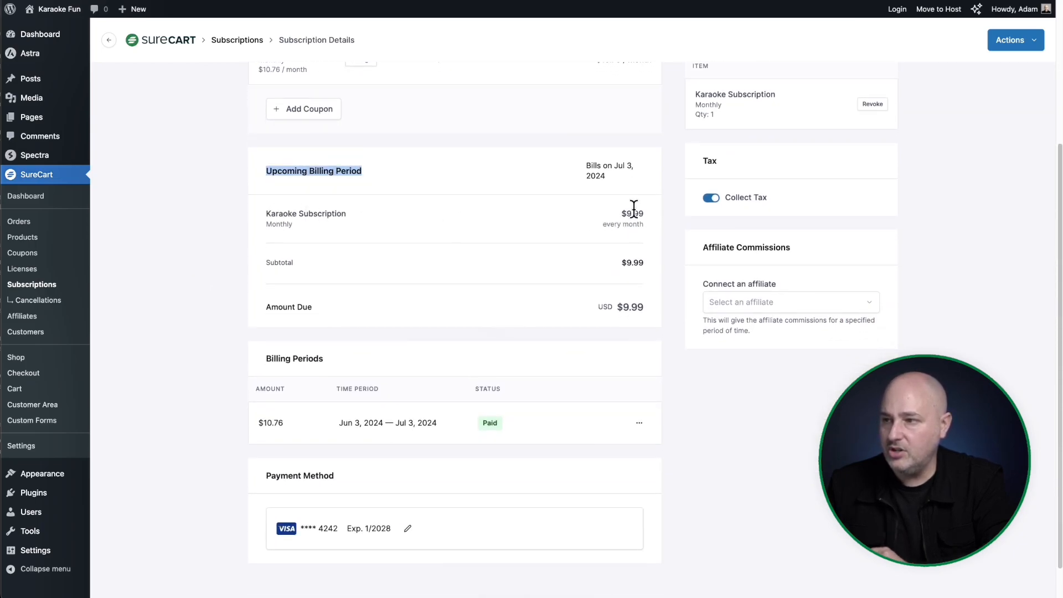
scroll(493, 264, "down", 2)
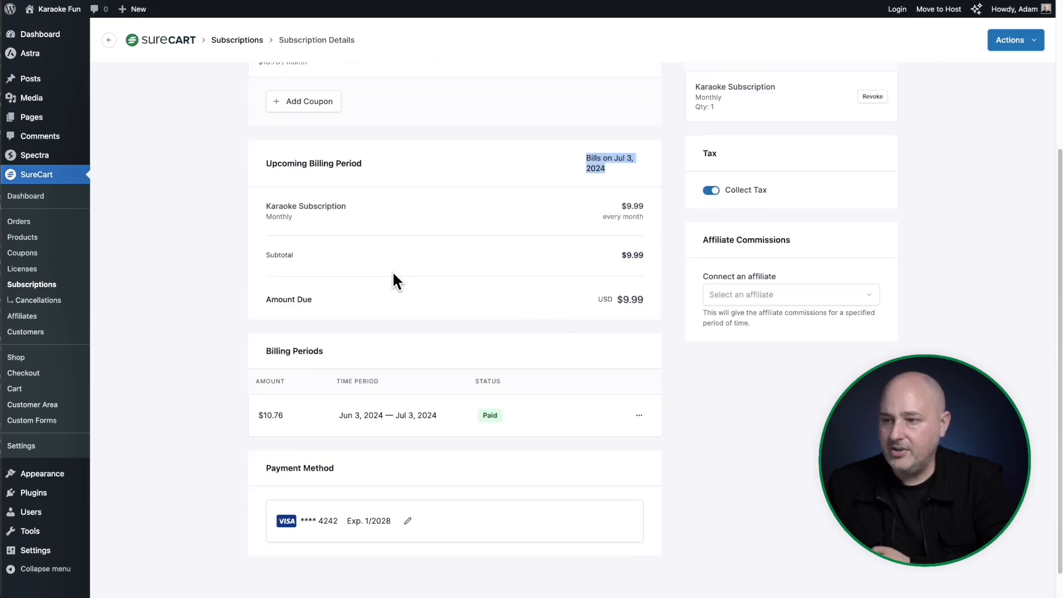
scroll(390, 280, "up", 3)
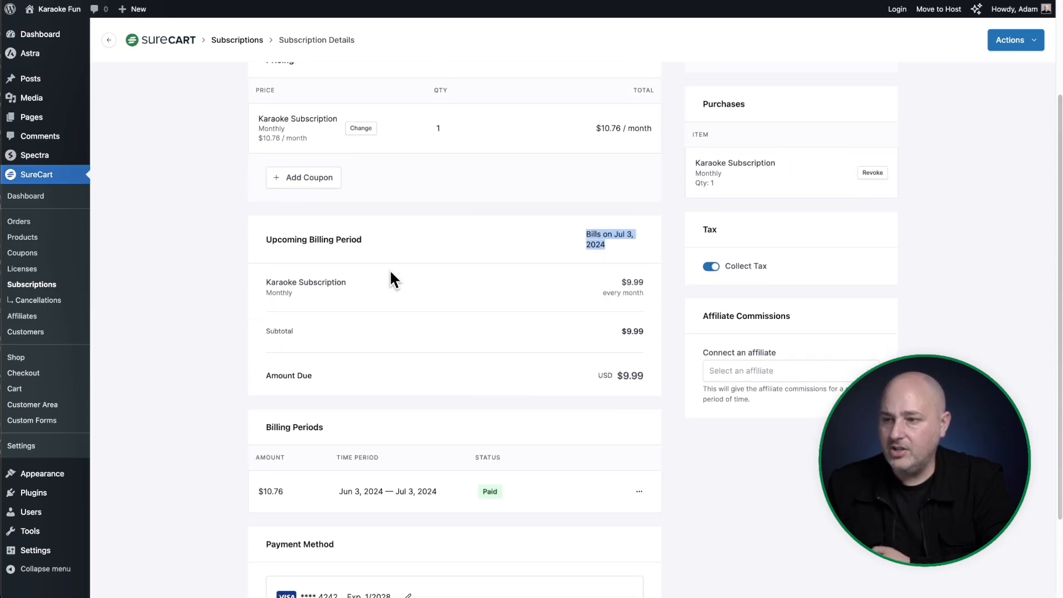
Review the paid billing period and inspect its available order action without opening the order.
left_click(383, 363)
scroll(383, 364, "down", 3)
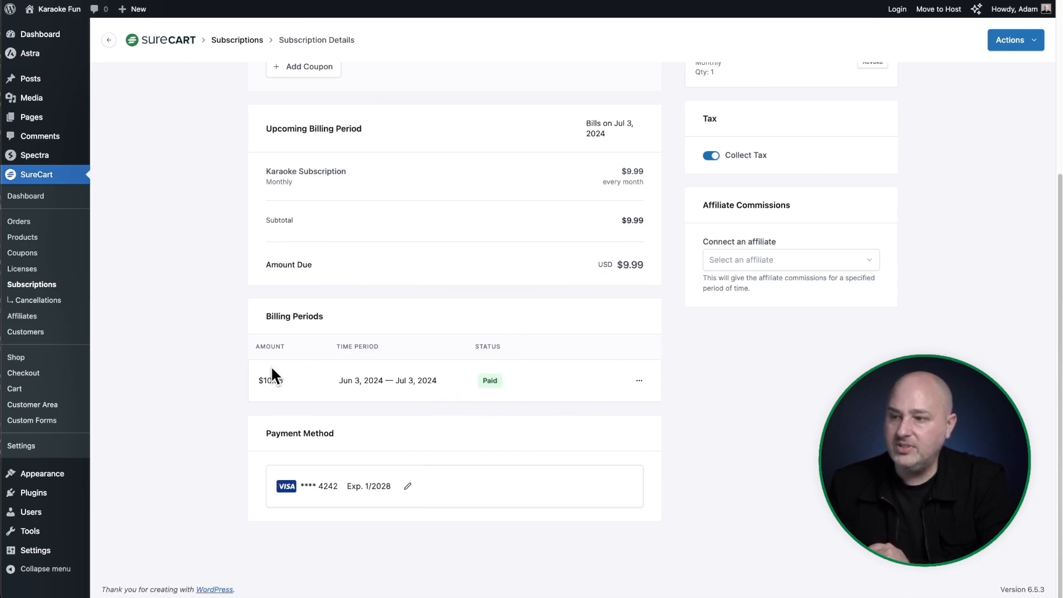
left_click(640, 381)
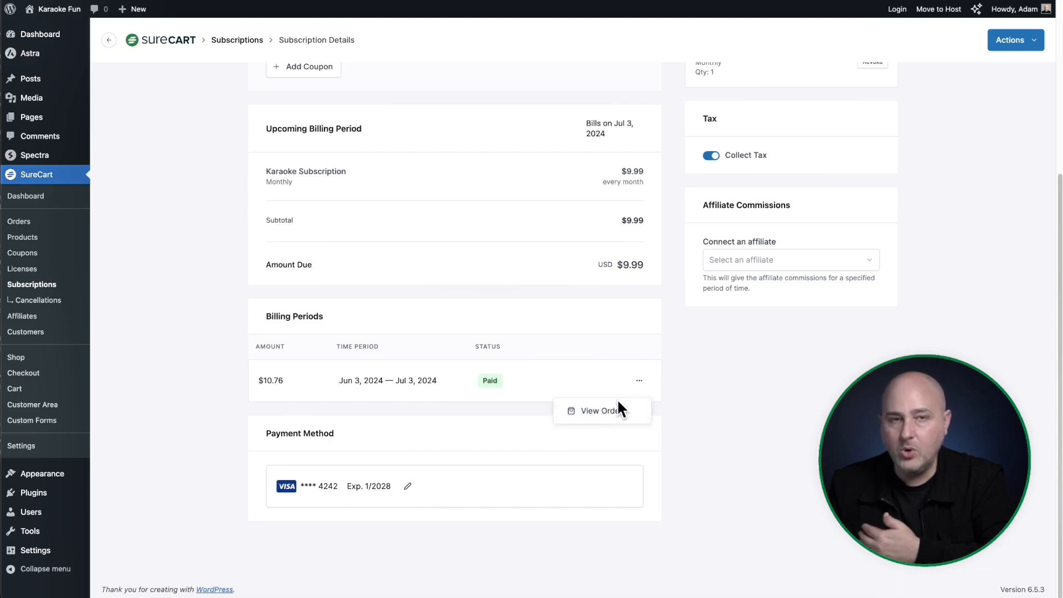
left_click(687, 384)
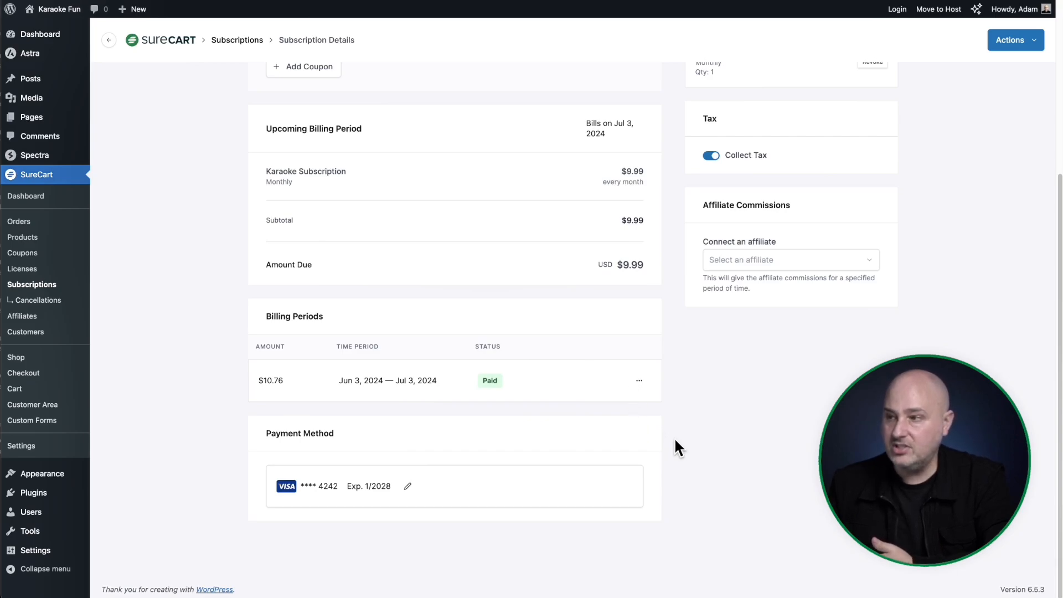
Open the subscription for updating and inspect its price change and Update Immediately options without scheduling an update.
scroll(677, 439, "up", 5)
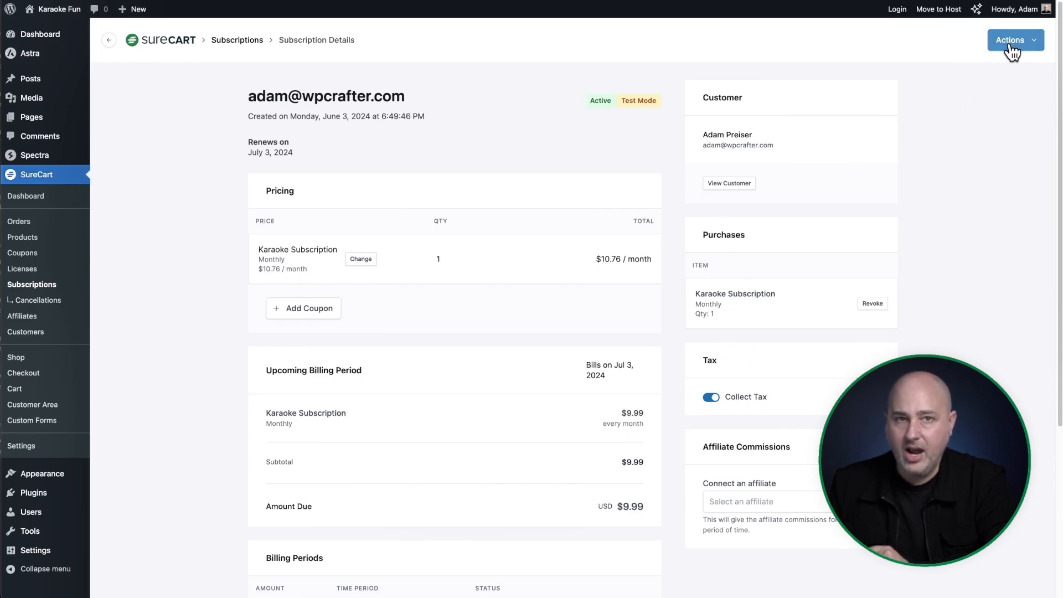
left_click(1031, 47)
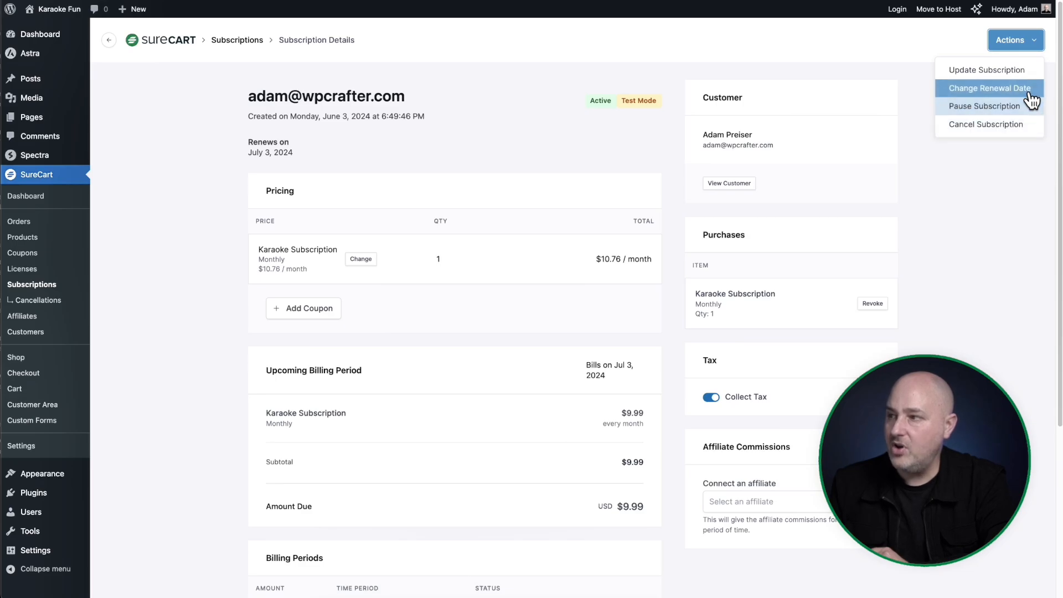
left_click(999, 74)
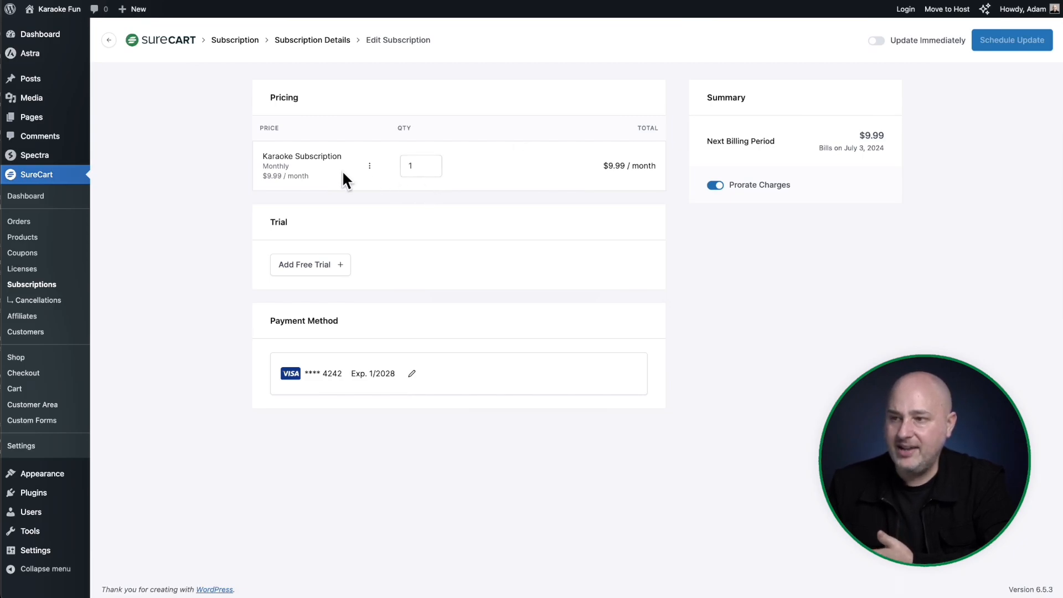
left_click(370, 166)
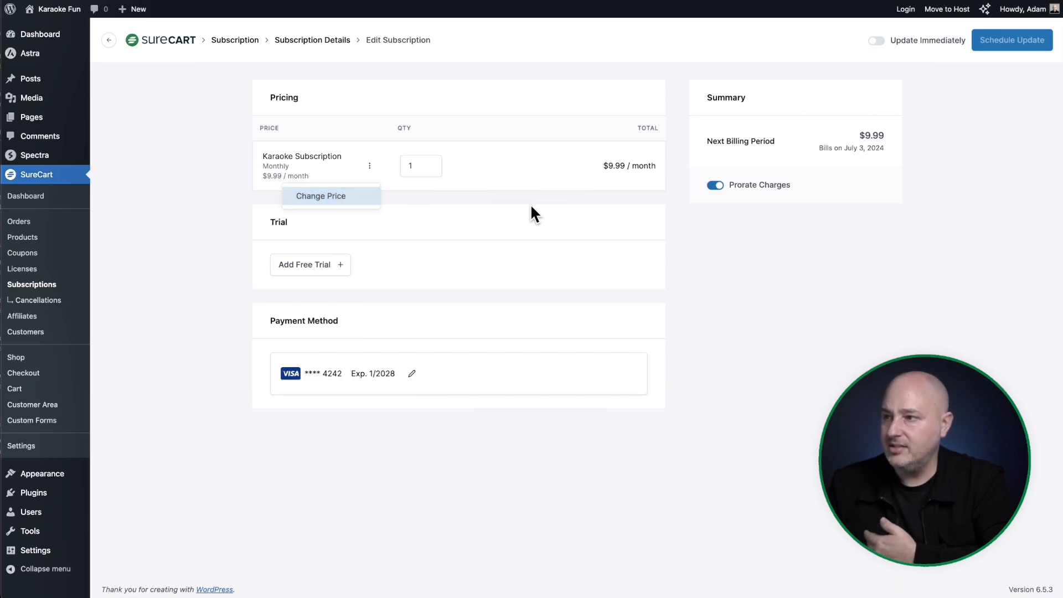
left_click(560, 215)
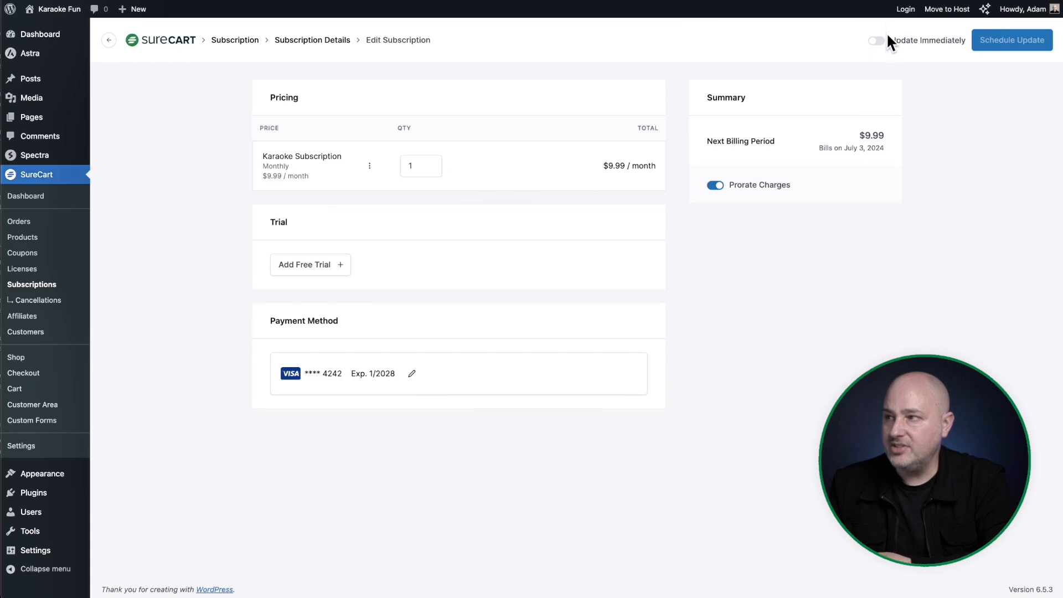
left_click(876, 41)
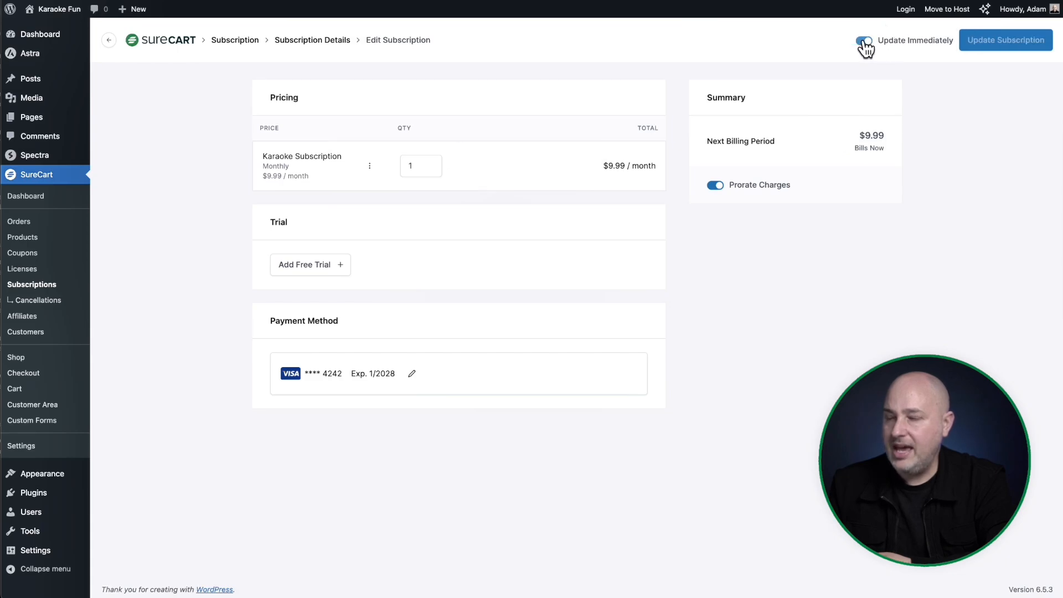
left_click(863, 41)
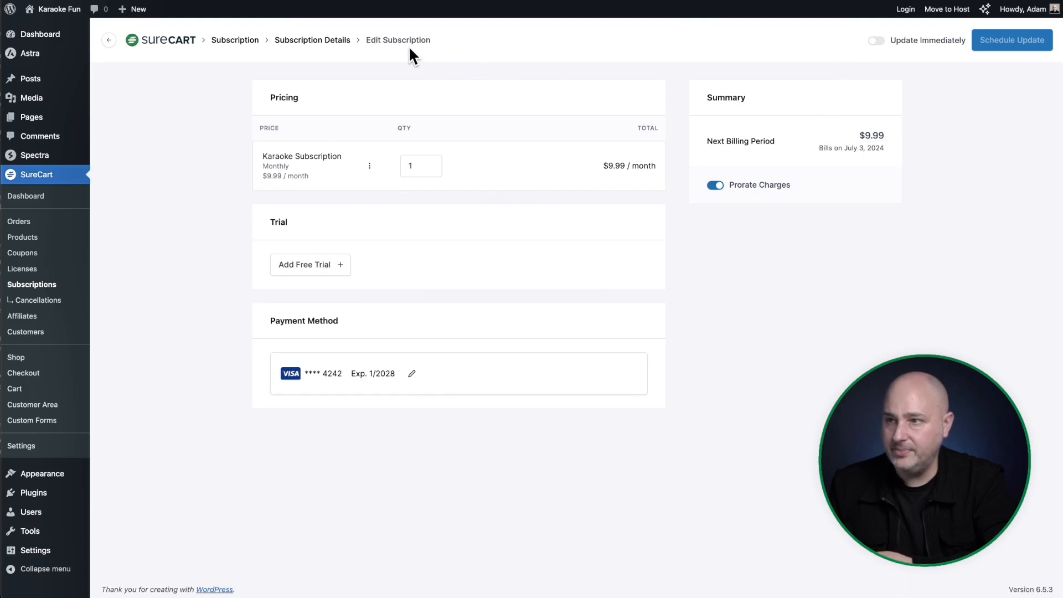
Return to the subscription details and inspect the renewal date and time settings without changing them.
left_click(325, 42)
left_click(1037, 47)
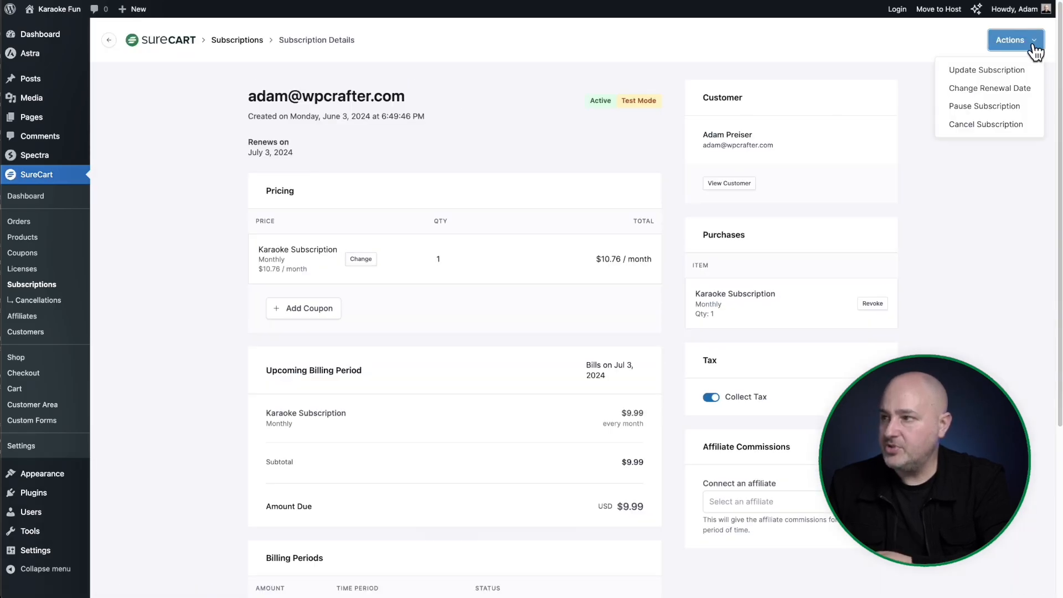
left_click(1019, 89)
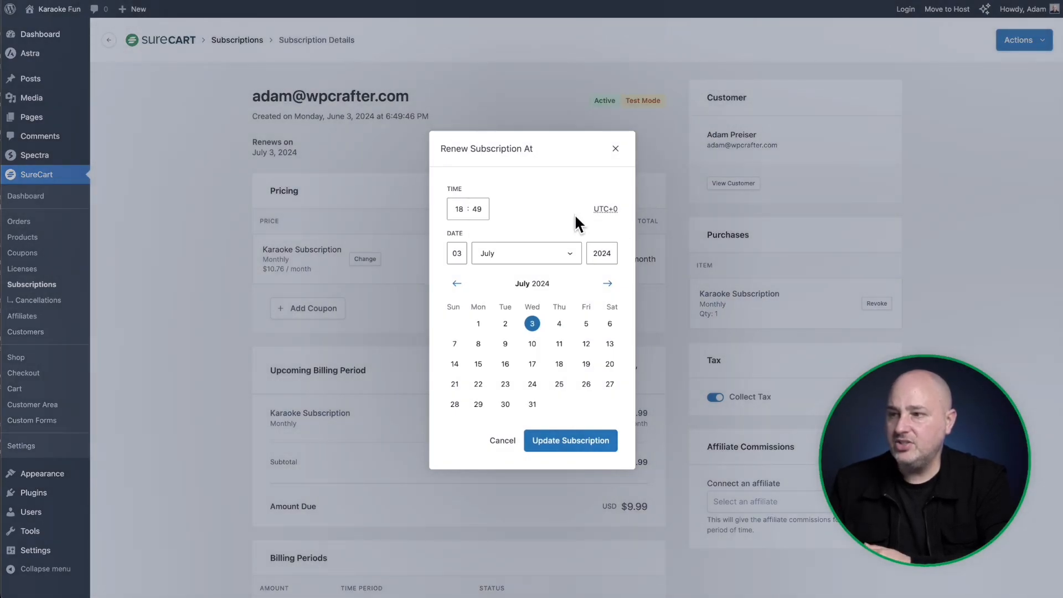
left_click(615, 148)
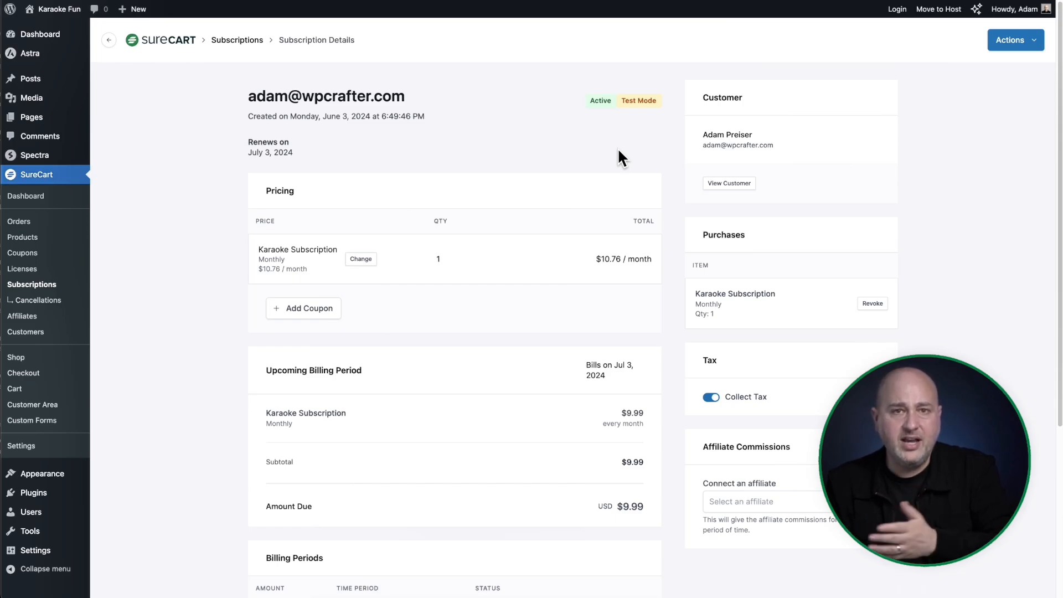
Change the subscription's renewal date to June 17, 2024, and check the date on the subscription record.
left_click(1035, 48)
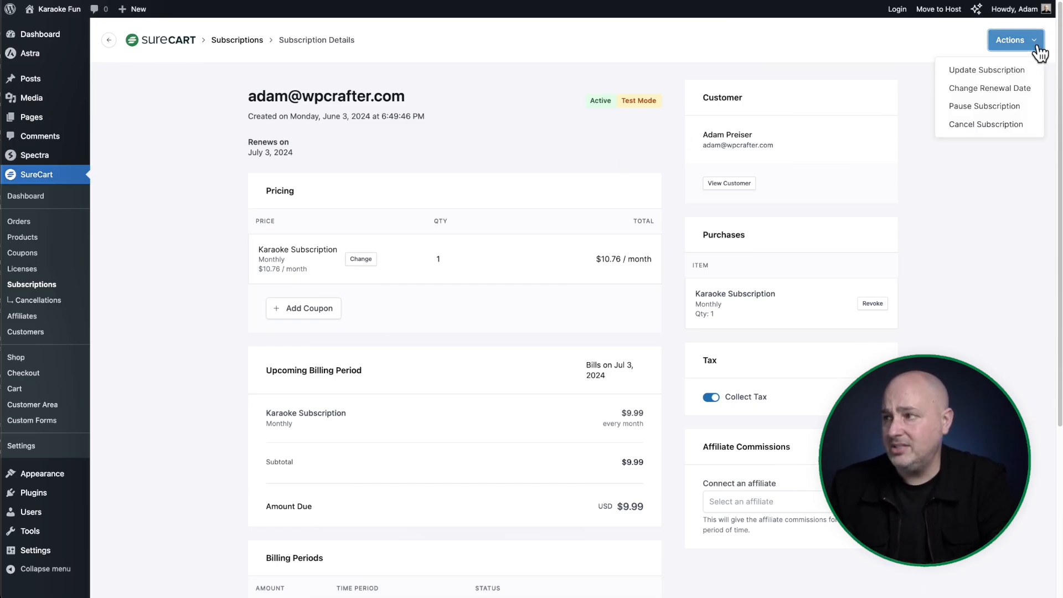
left_click(472, 131)
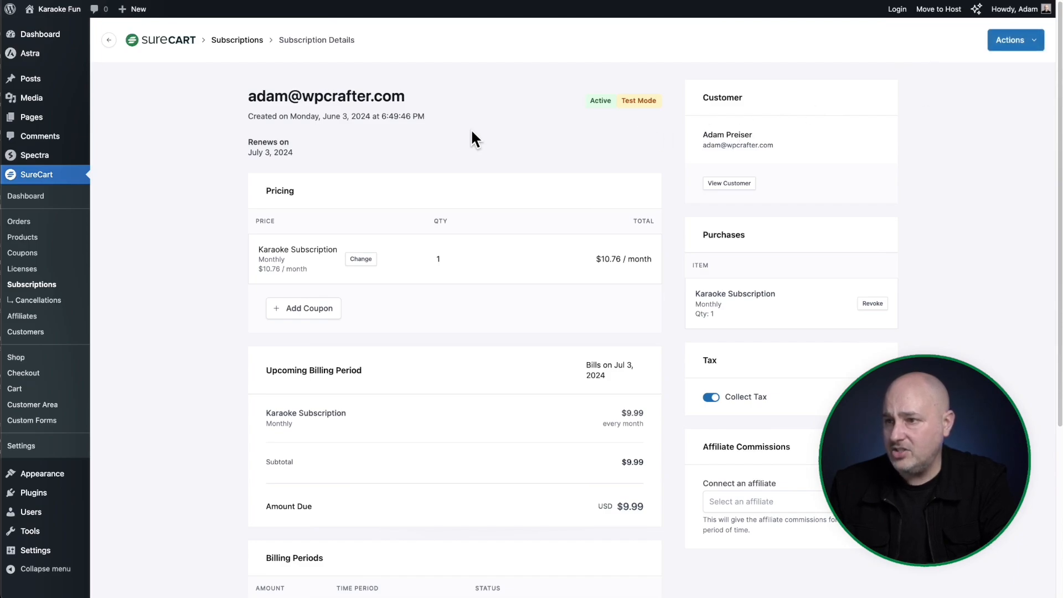
mouse_move(293, 153)
left_mouse_down()
mouse_move(239, 148)
mouse_move(278, 154)
left_mouse_up()
left_click(263, 154)
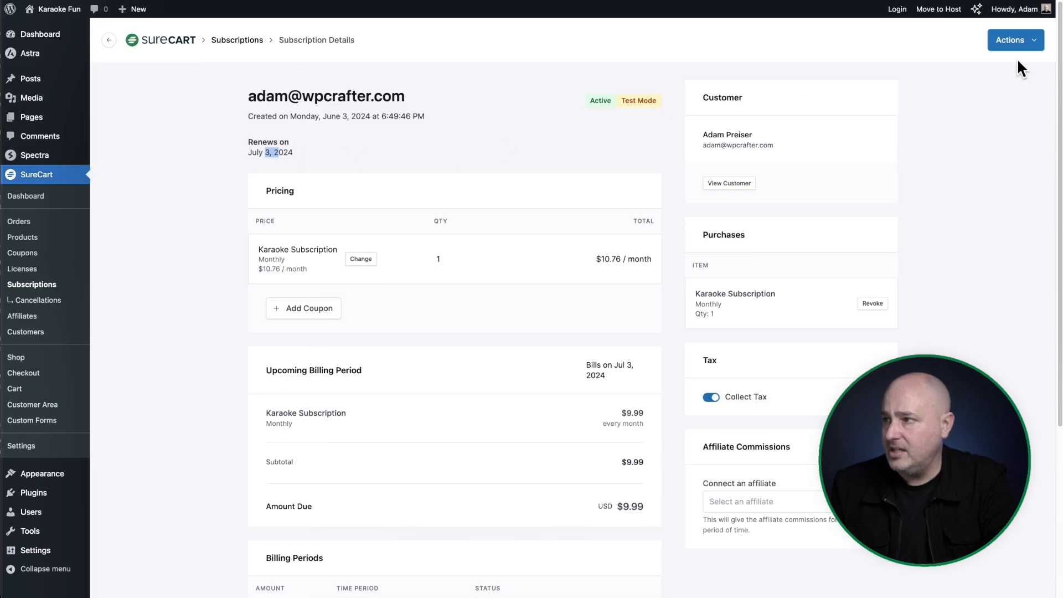
left_click(1027, 43)
left_click(990, 89)
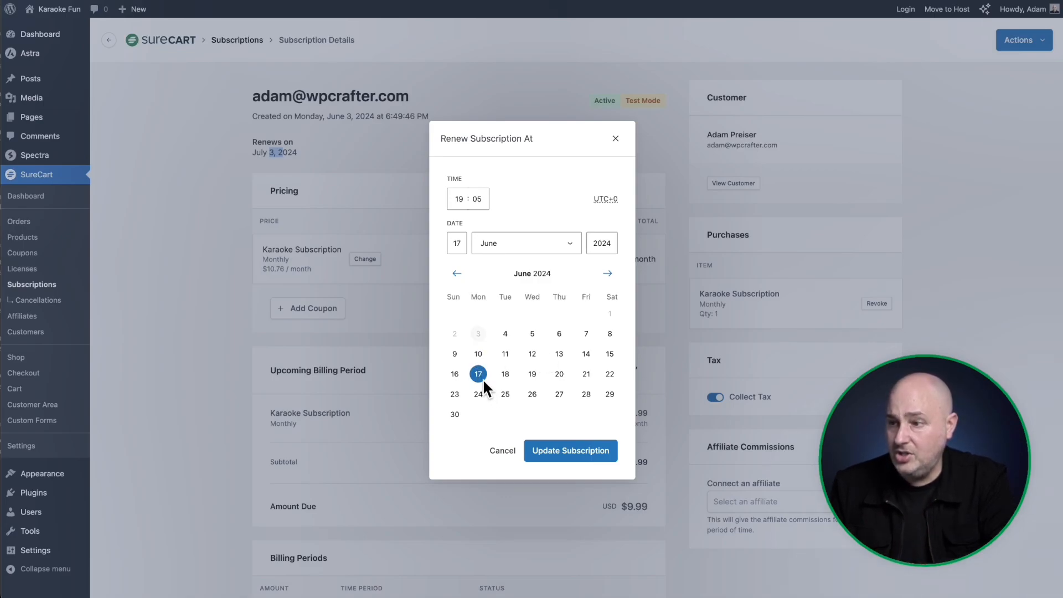
left_click(563, 451)
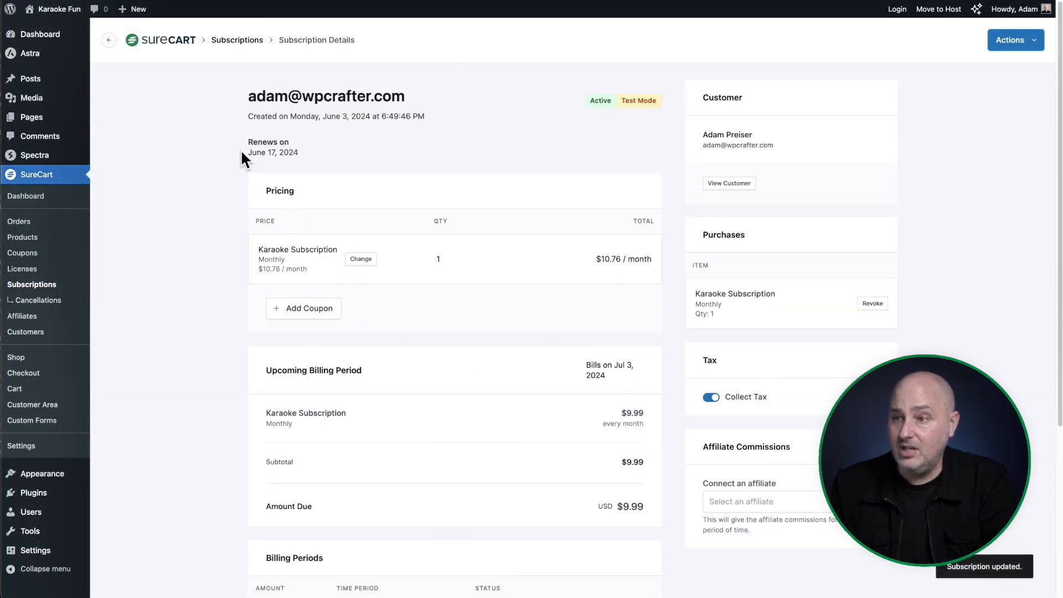
left_click_drag(247, 153, 299, 154)
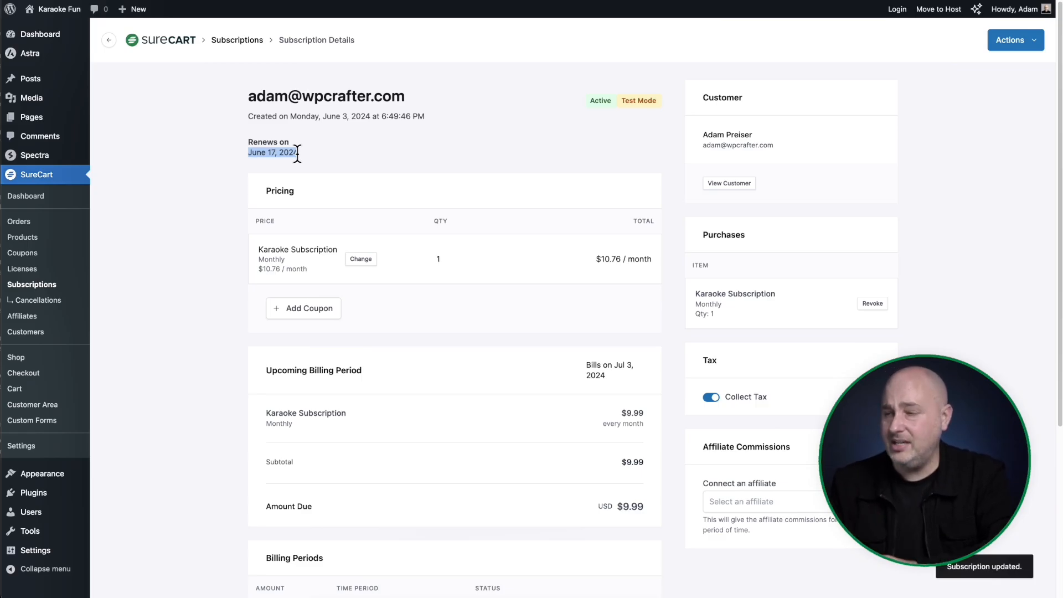
Inspect the subscription's pause settings and restoration date picker, and close them without pausing.
left_click(1031, 42)
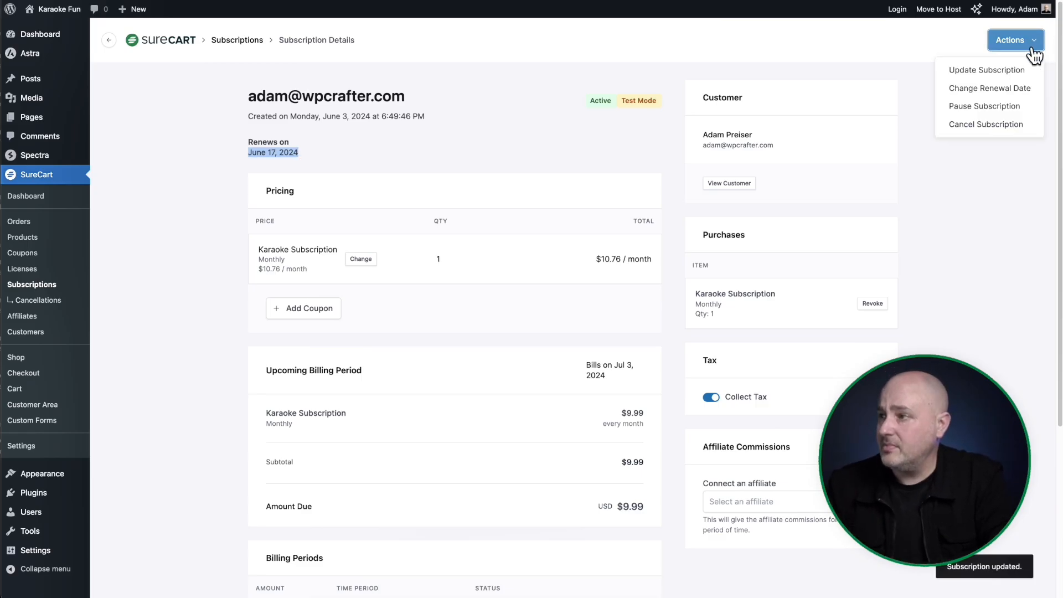
left_click(998, 107)
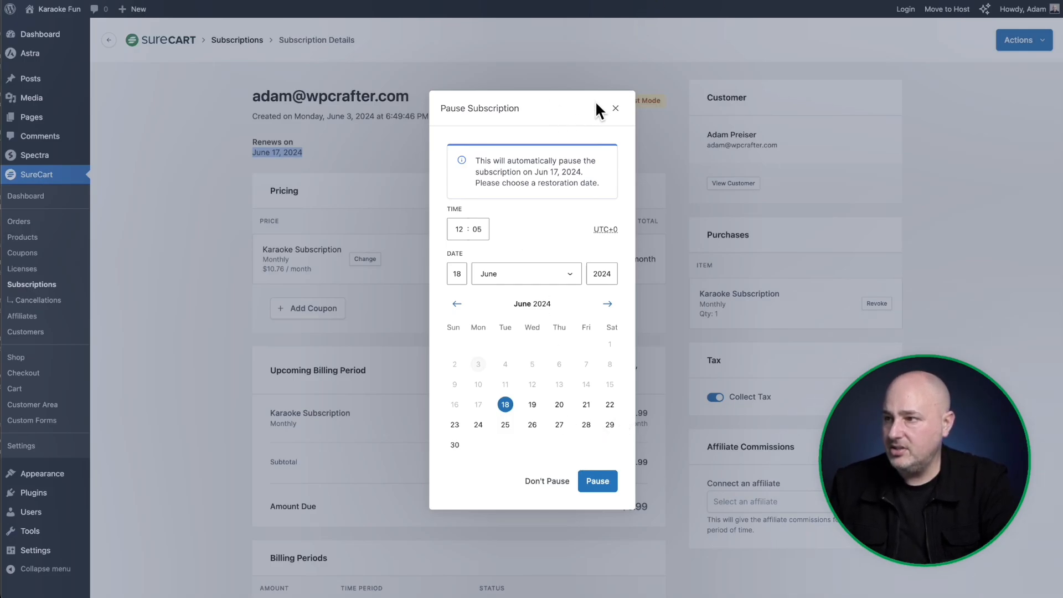
left_click(615, 108)
Inspect the subscription cancellation timing options, Immediately and At end of current period, and close them without cancelling.
left_click(1001, 42)
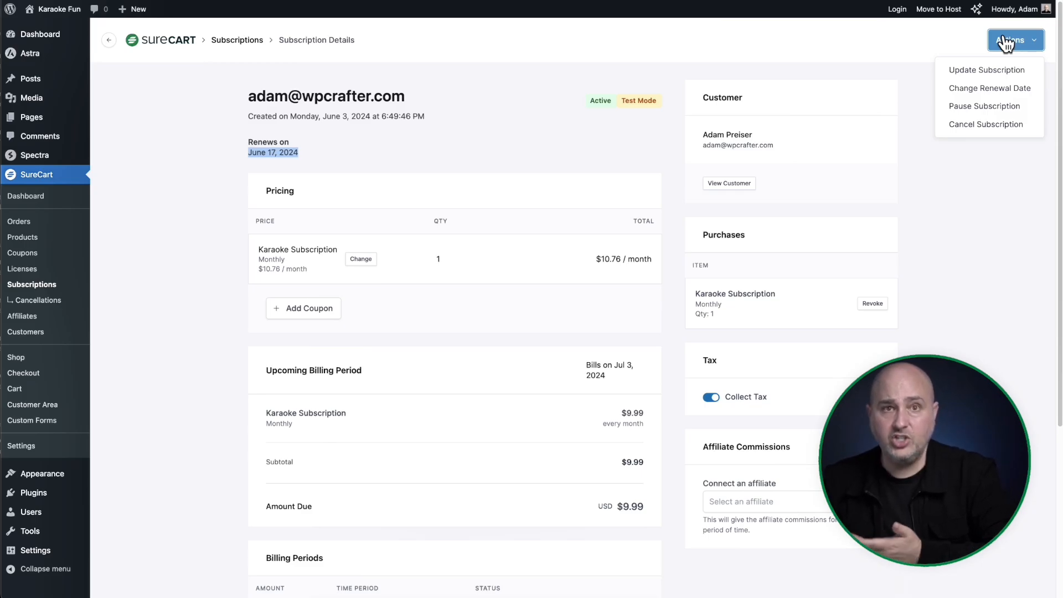
left_click(985, 124)
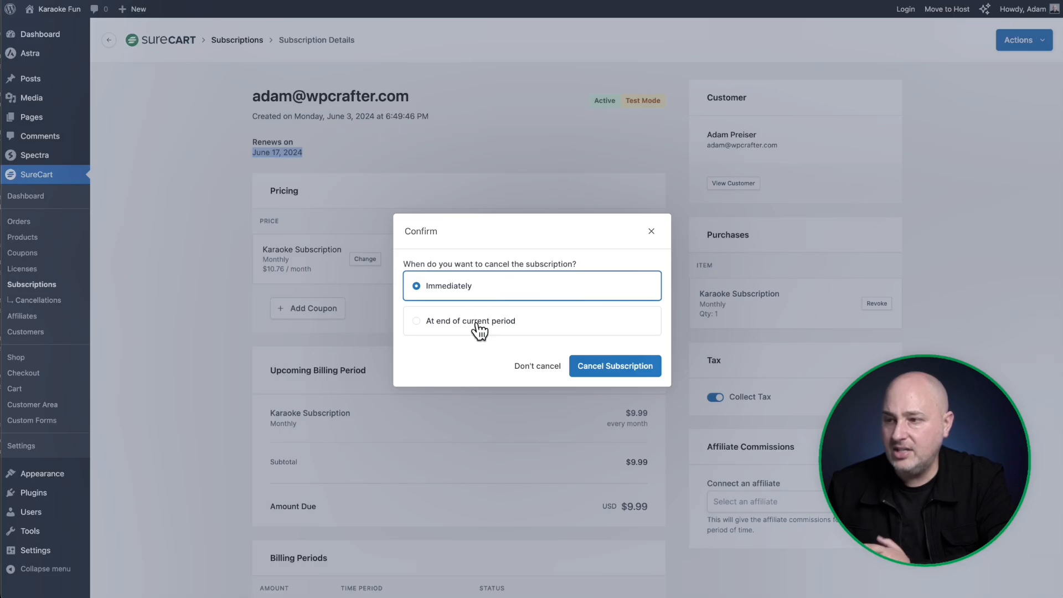
left_click(651, 231)
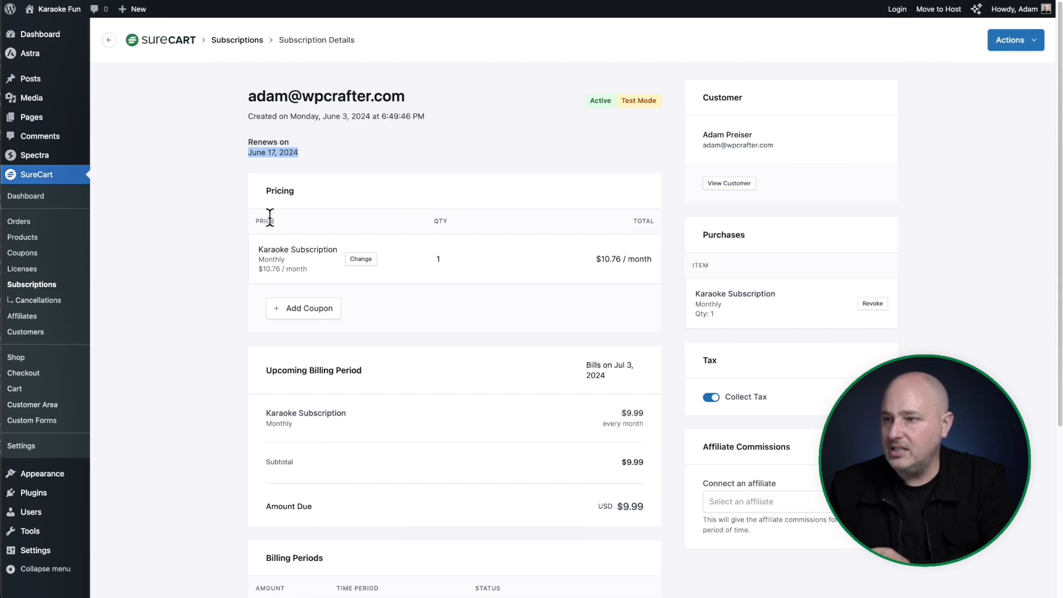
left_click(202, 230)
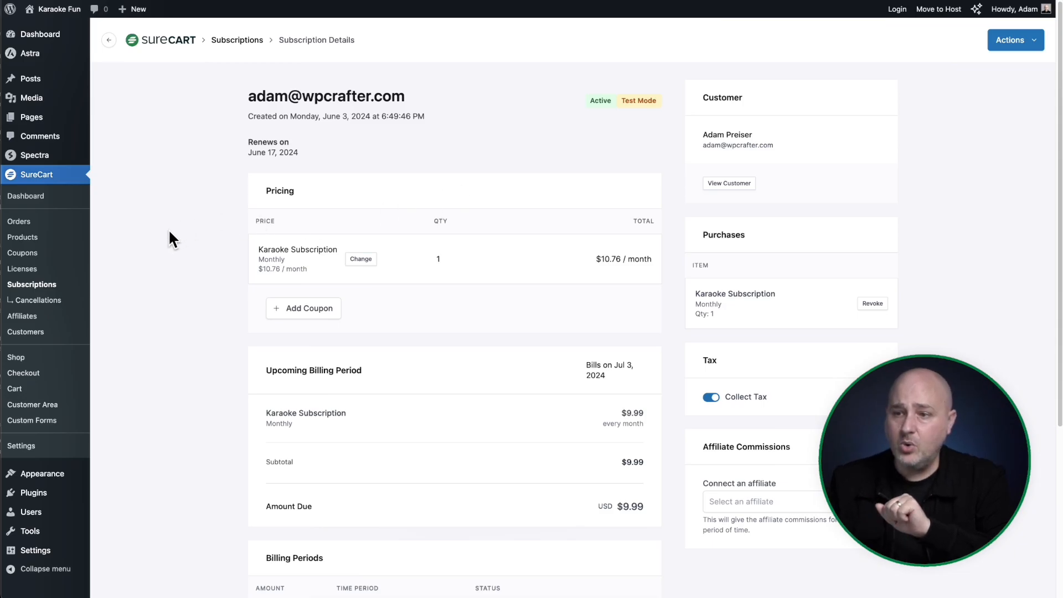
Check the Subscription Saver & Cancellation Insights setting in the store settings and return to the Subscriptions overview.
left_click(61, 284)
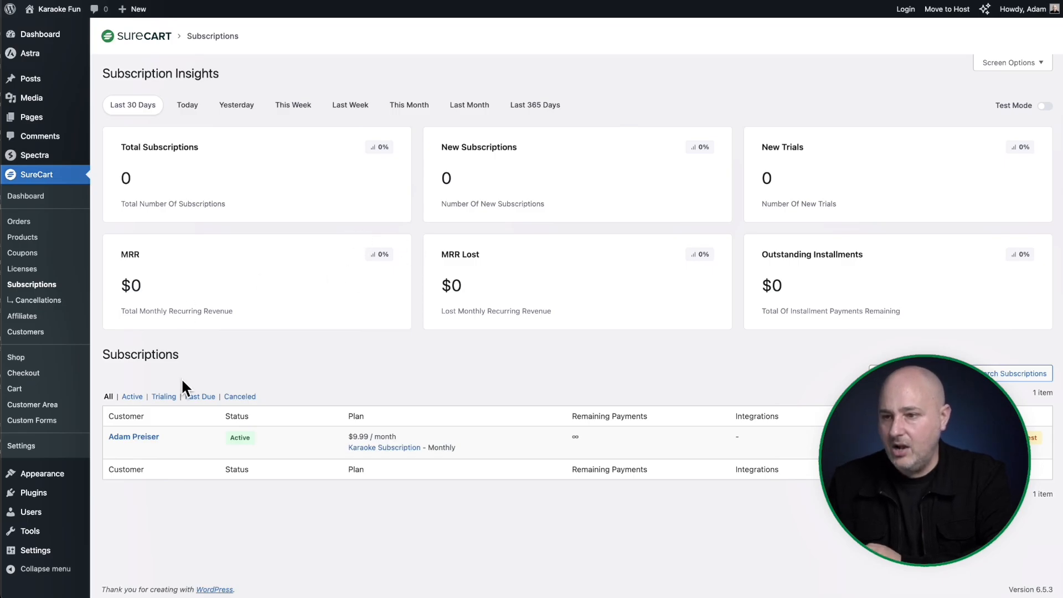
left_click(67, 445)
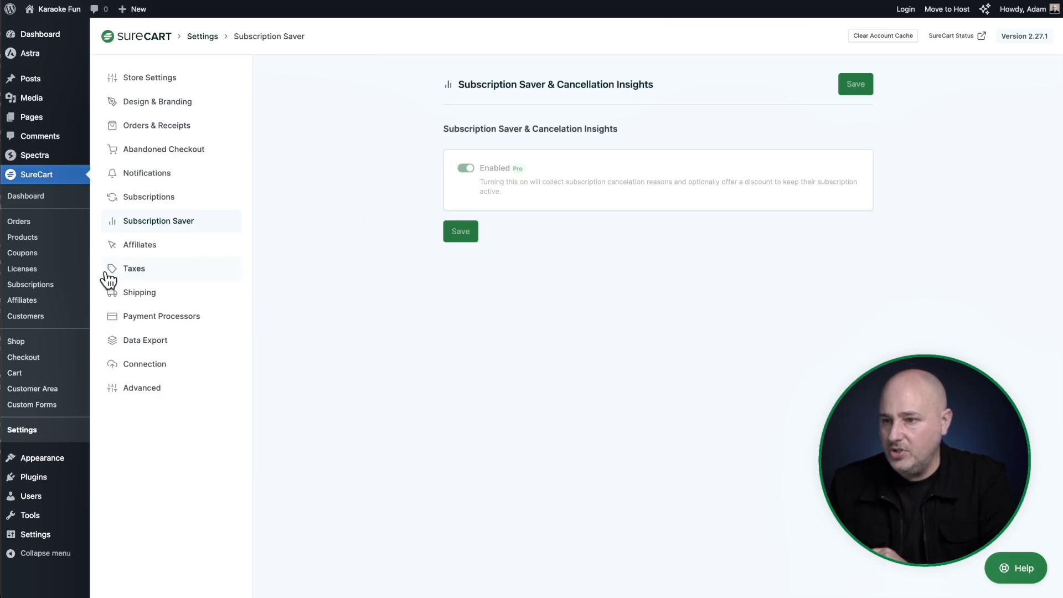
left_click(31, 284)
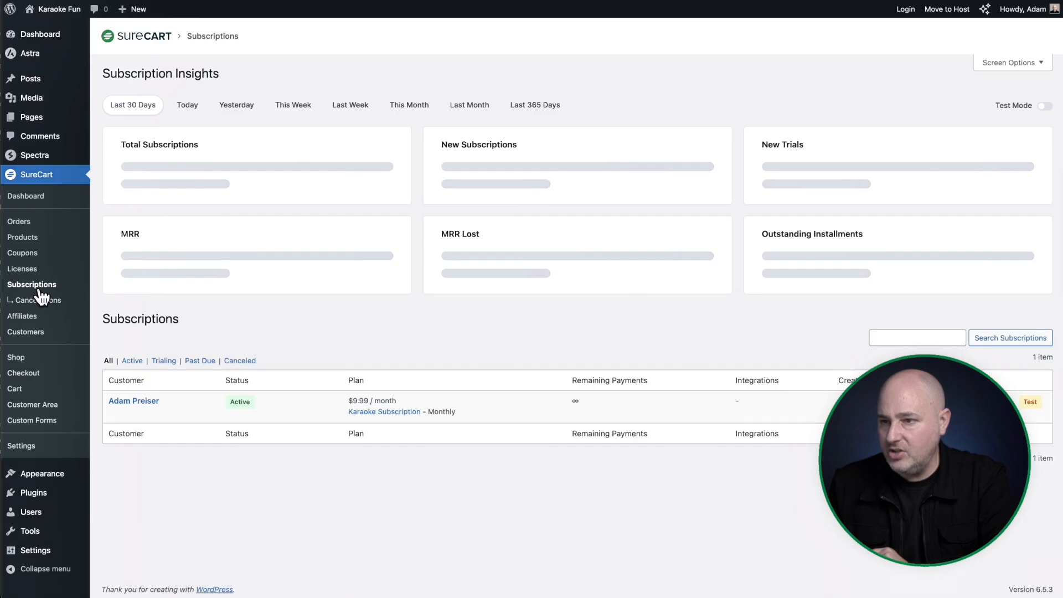
Open the subscription Cancellations page to review it.
left_click(55, 301)
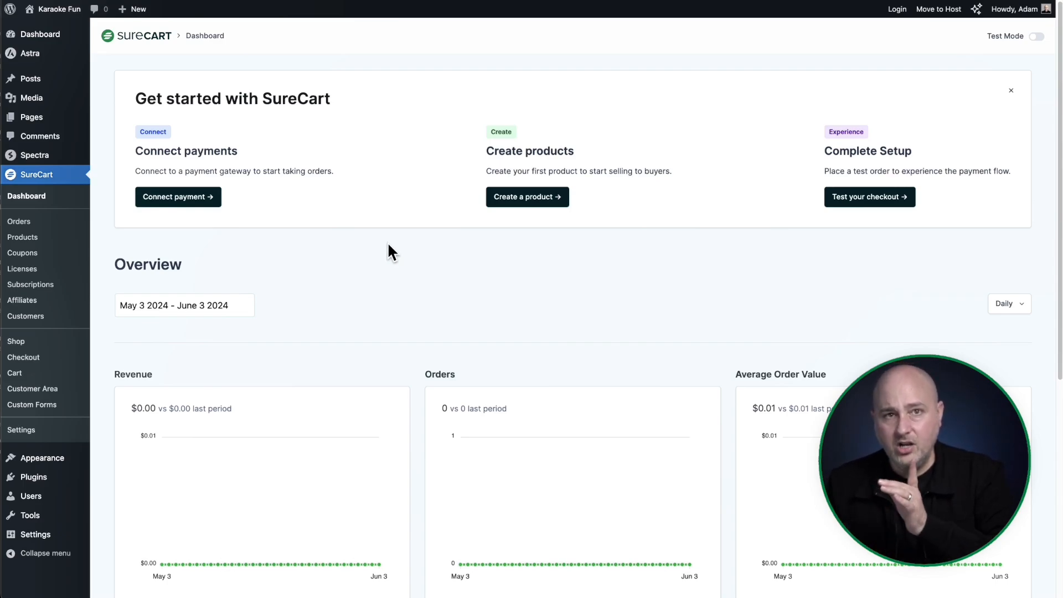
Turn on abandoned checkout notifications in the store's Abandoned Checkout settings.
left_click(49, 431)
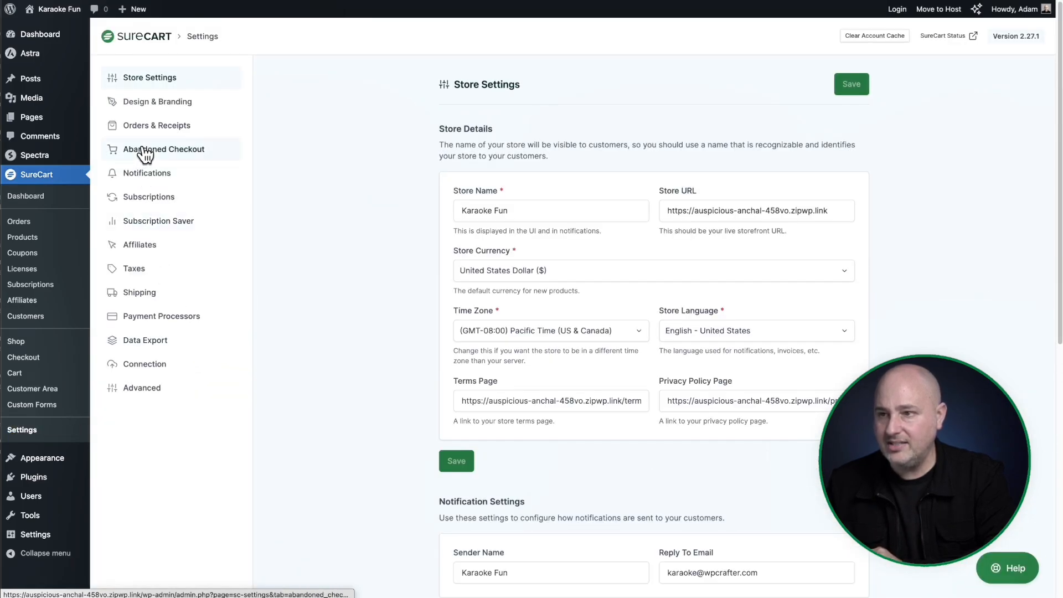
left_click(145, 158)
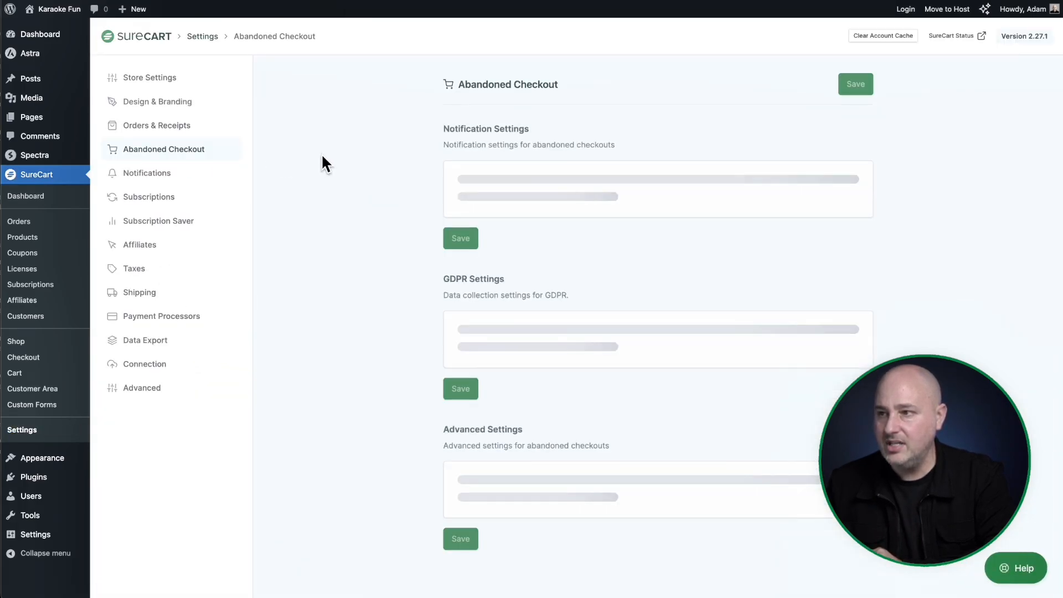
left_click(451, 182)
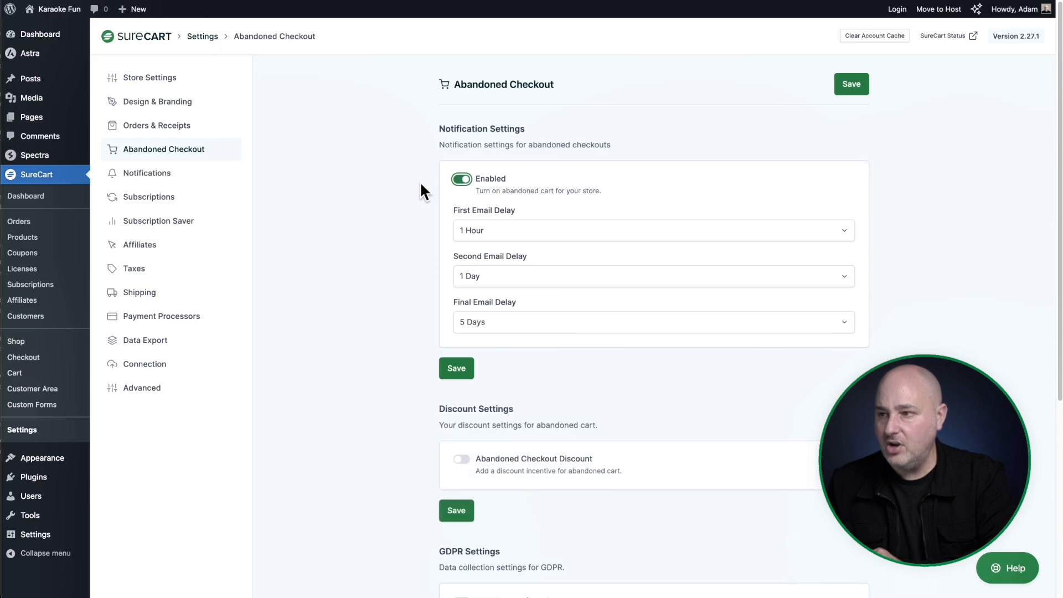
scroll(405, 210, "down", 2)
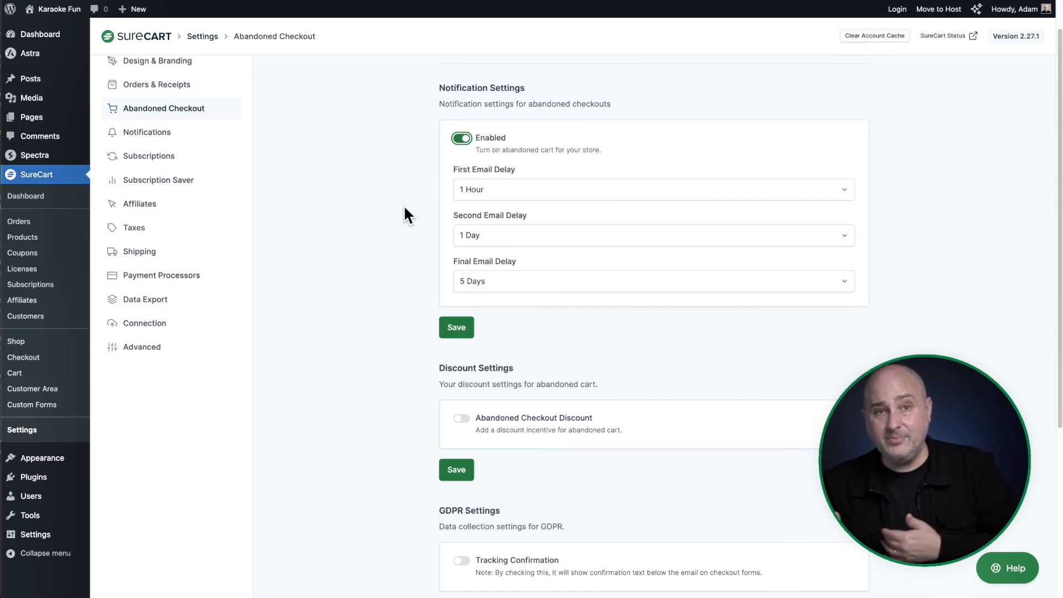
left_click(413, 198)
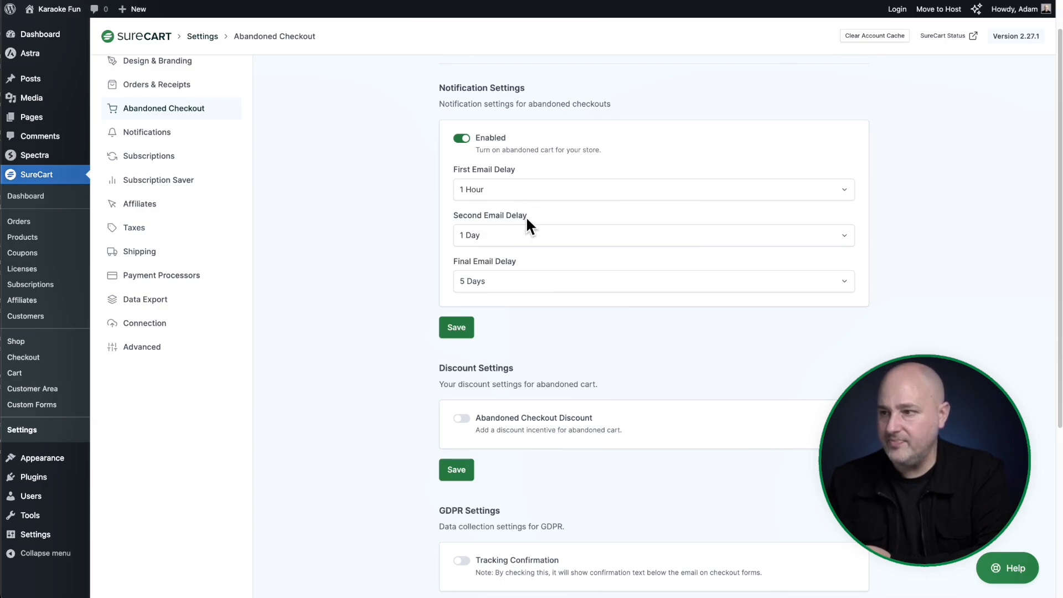
Inspect the available Final Email Delay options and close the list without changing the delay.
left_click(537, 287)
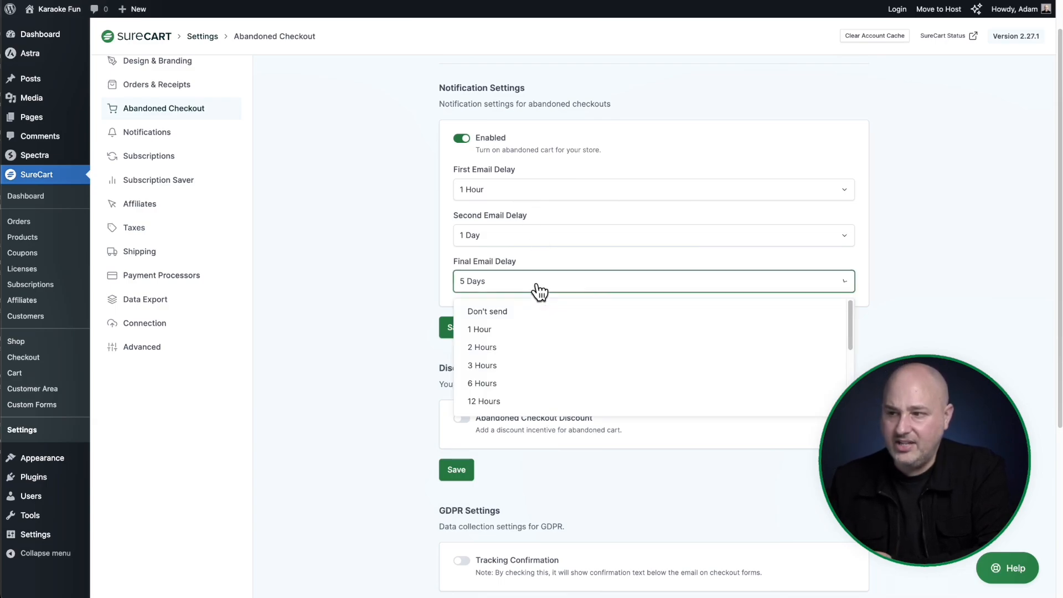
scroll(602, 340, "down", 3)
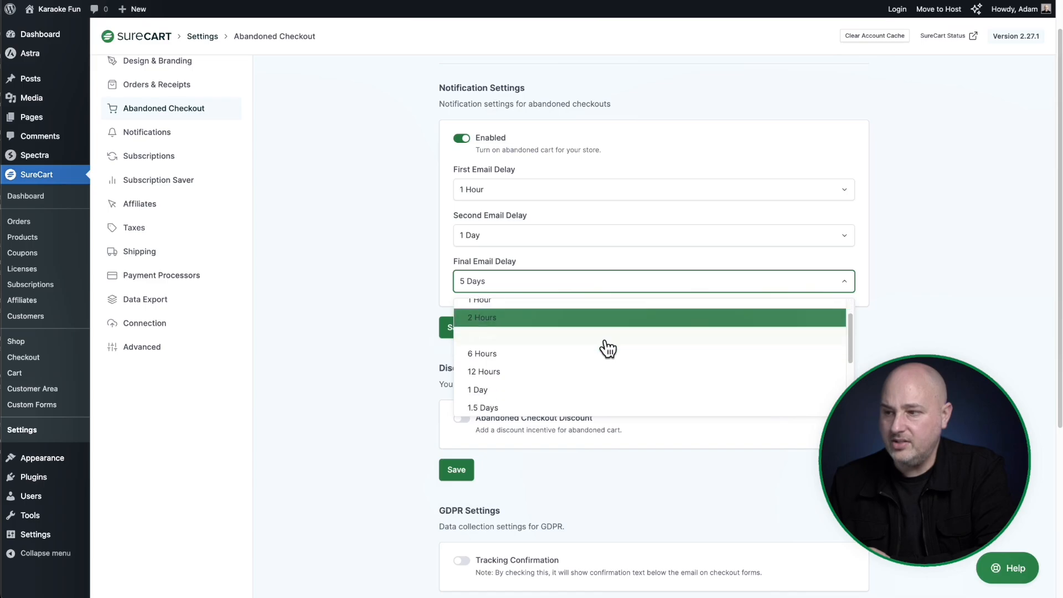
left_click(326, 251)
Enable the Abandoned Checkout Discount and set it to be offered on the final email.
scroll(391, 230, "down", 4)
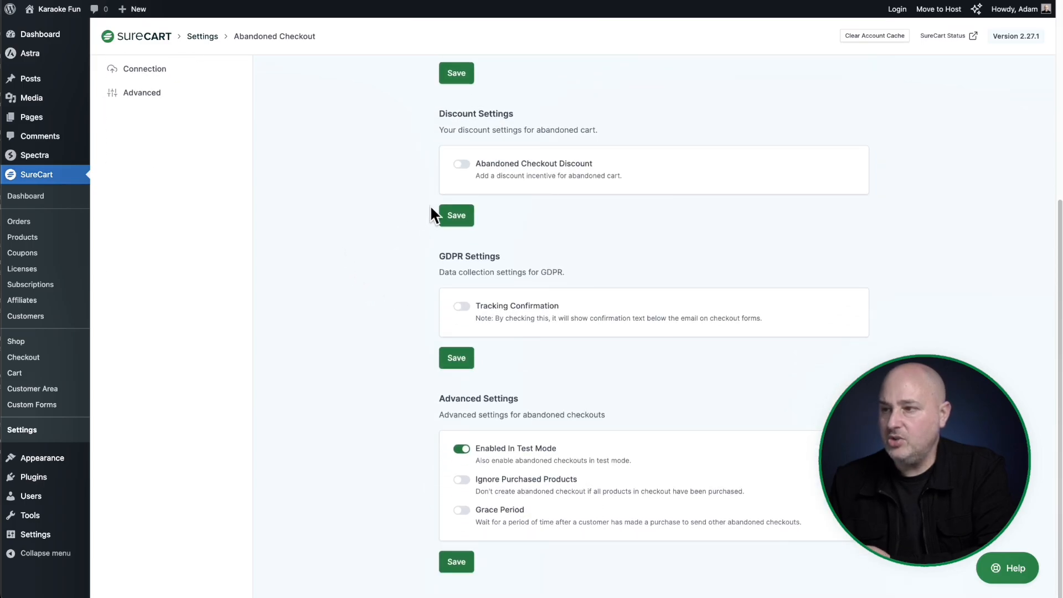
left_click(465, 176)
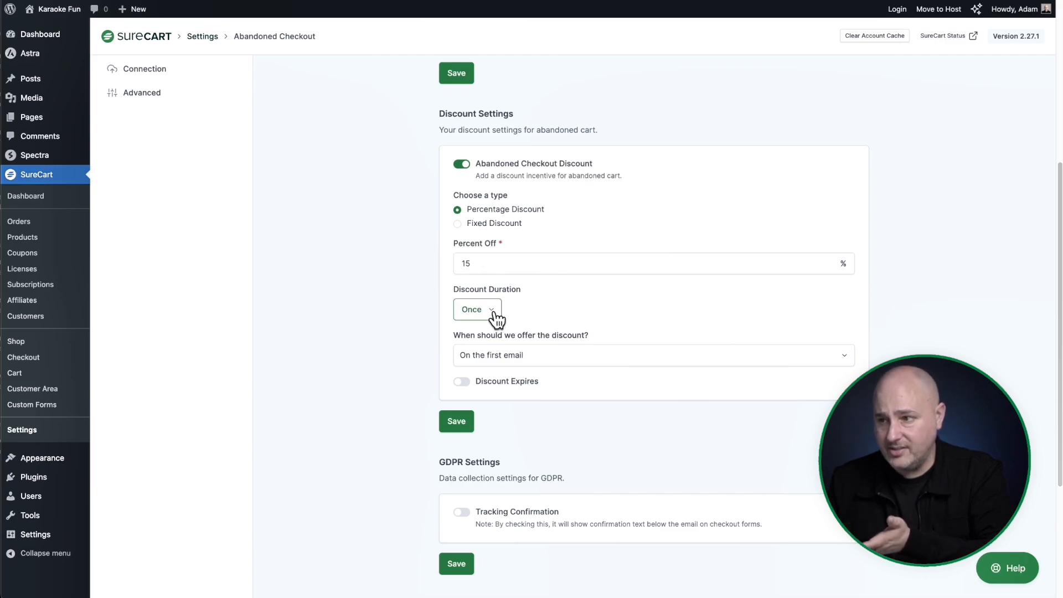
scroll(497, 318, "down", 3)
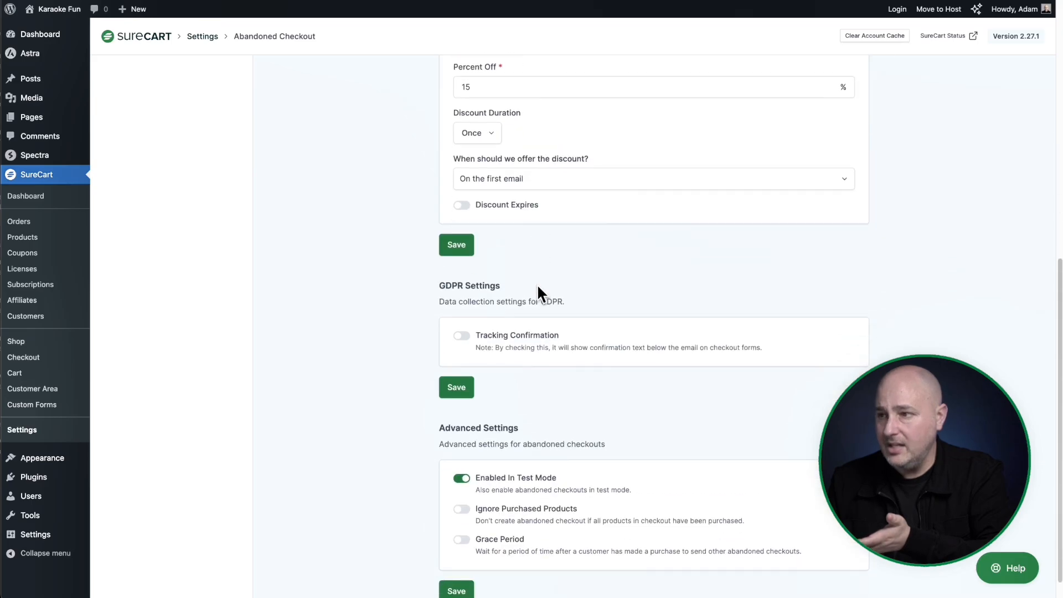
left_click(574, 183)
left_click(571, 245)
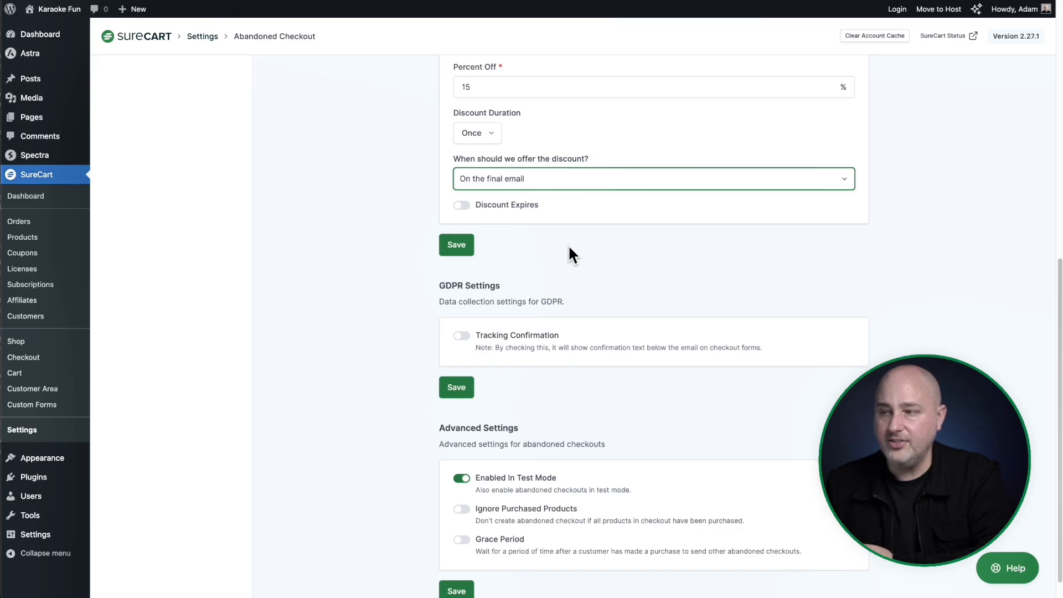
Make the abandoned checkout discount expire after 3 days.
left_click(461, 205)
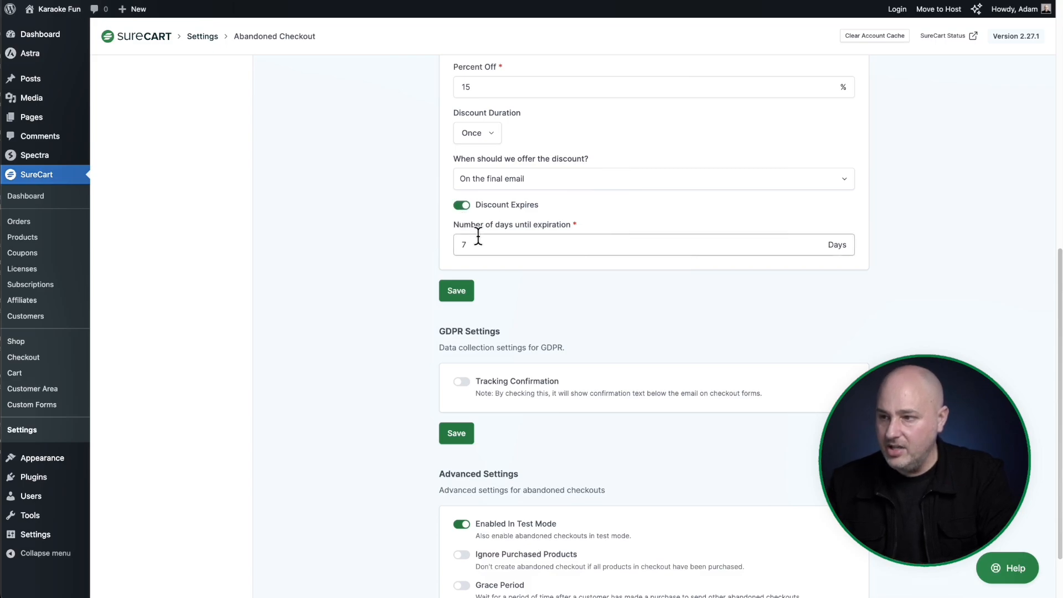
left_click_drag(472, 244, 441, 249)
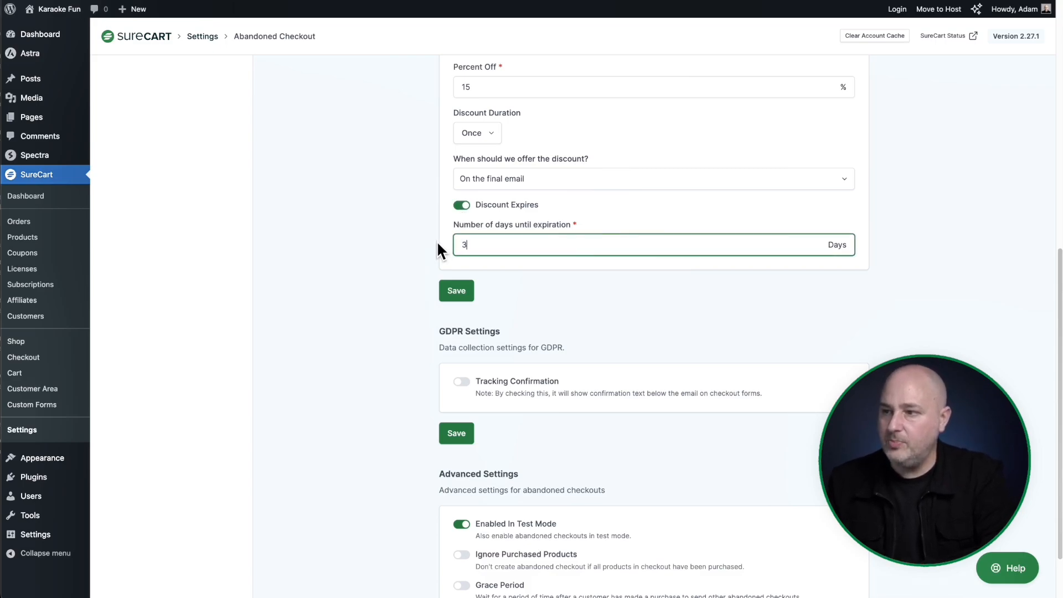
type("3")
left_click(436, 244)
scroll(429, 227, "up", 2)
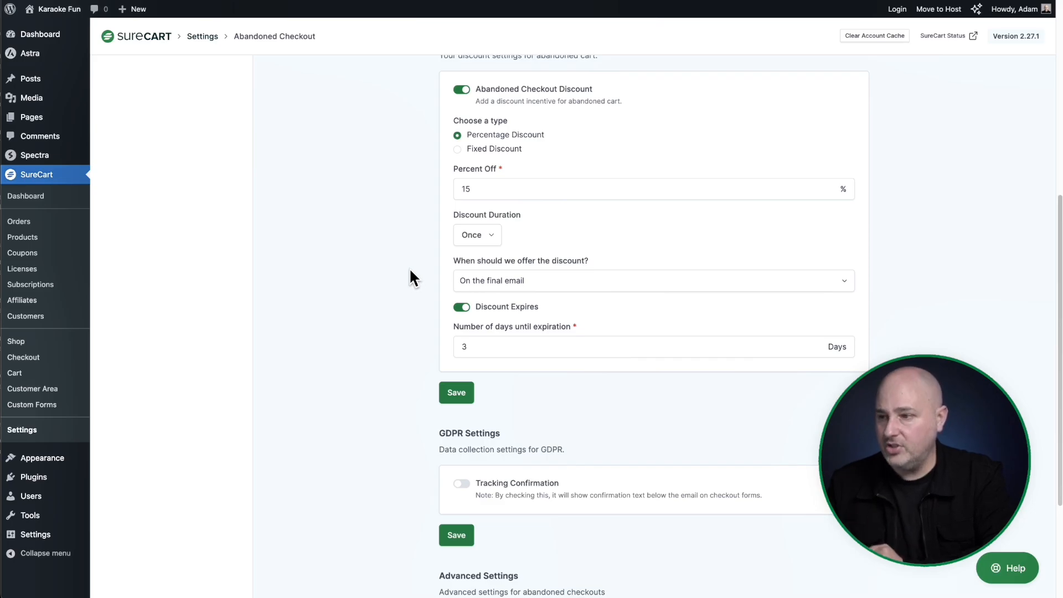
Turn on the abandoned checkout Grace Period to view its waiting days setting, and turn it off again.
scroll(409, 267, "down", 4)
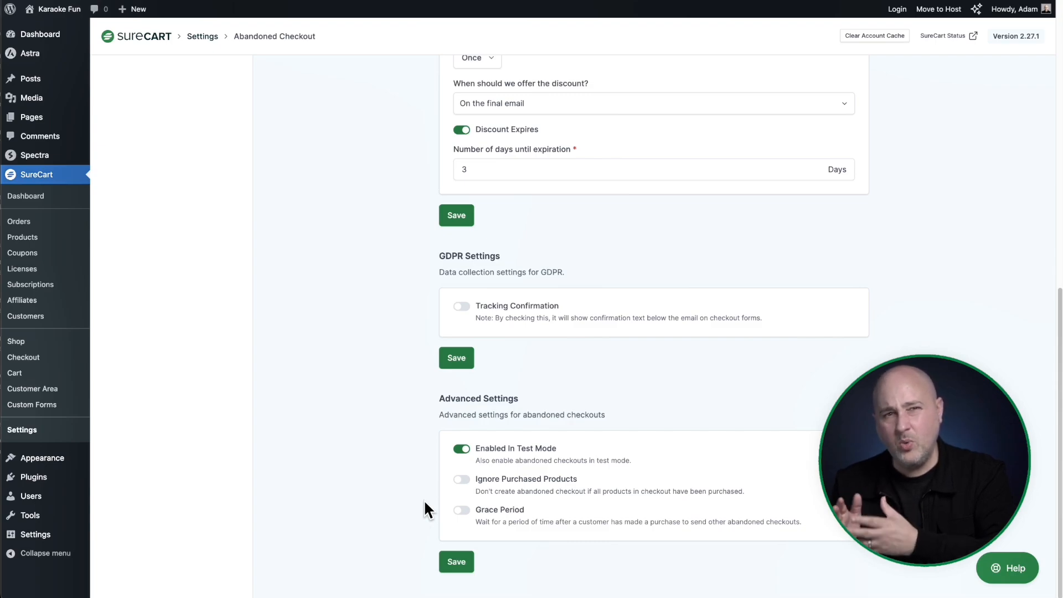
left_click(461, 510)
scroll(560, 526, "down", 2)
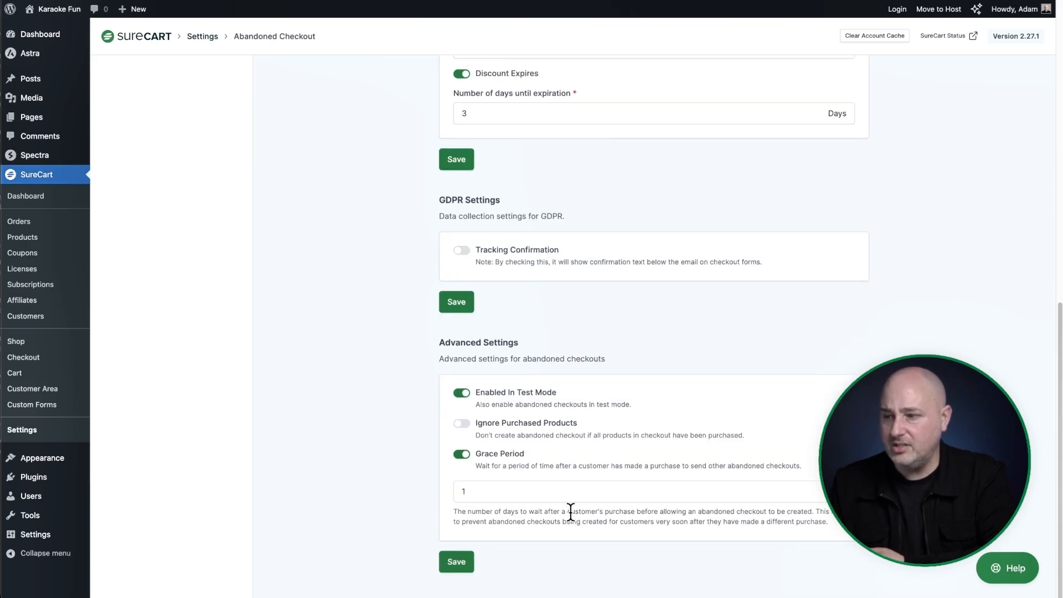
left_click(461, 453)
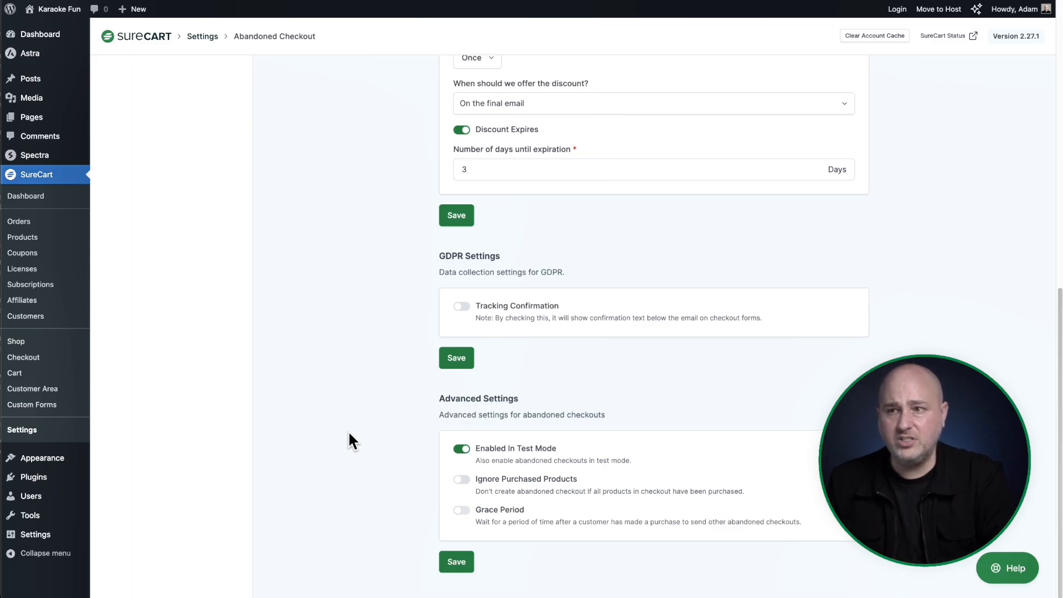
Save the Abandoned Checkout settings.
scroll(341, 392, "up", 10)
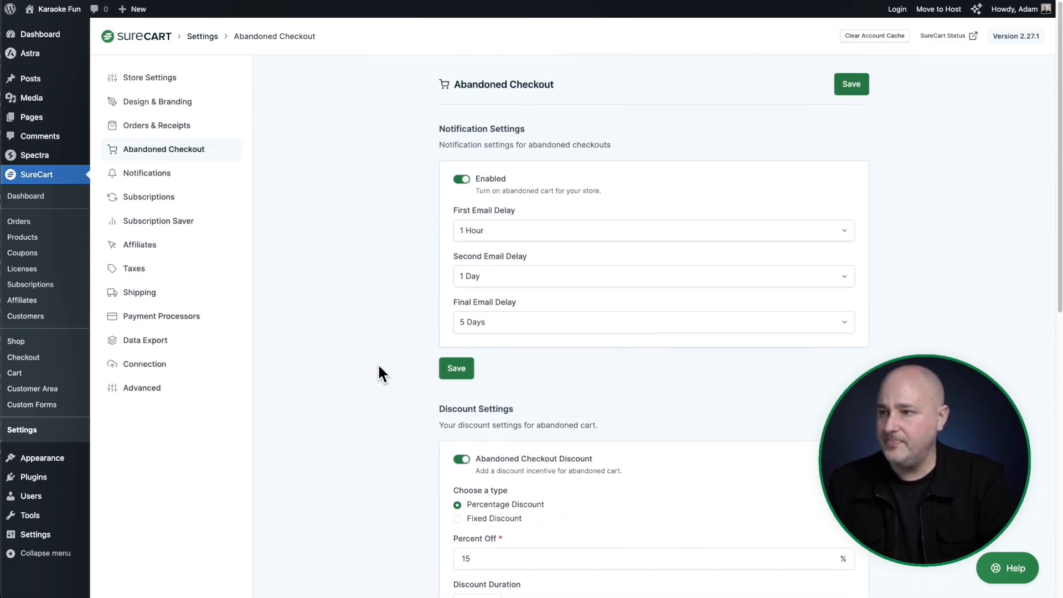
left_click(458, 371)
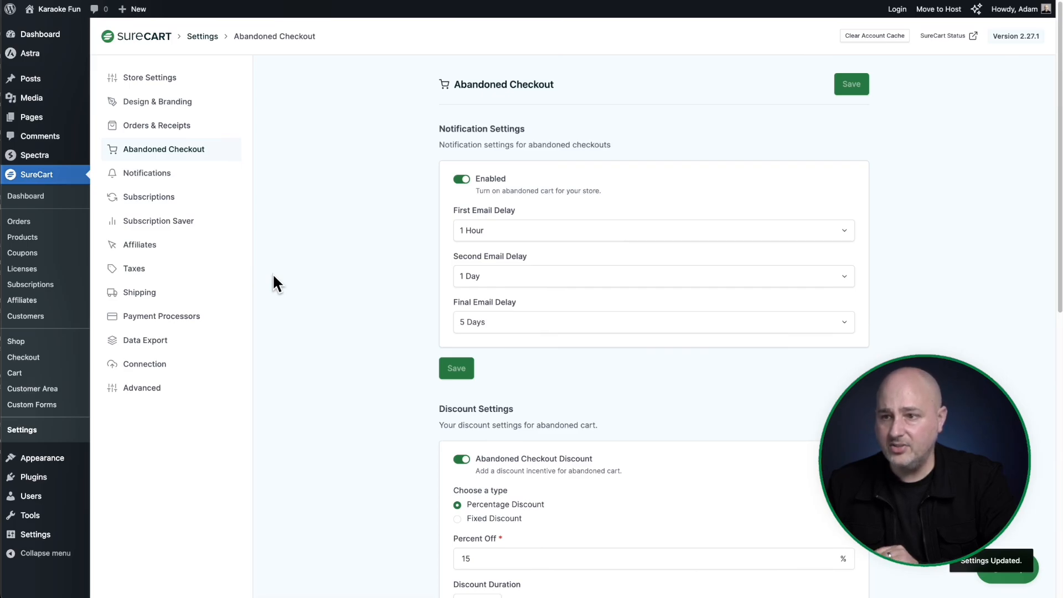
Create a new order bump named Special Offer using the Karaoke Subscription's $99.99 yearly price.
left_click(53, 244)
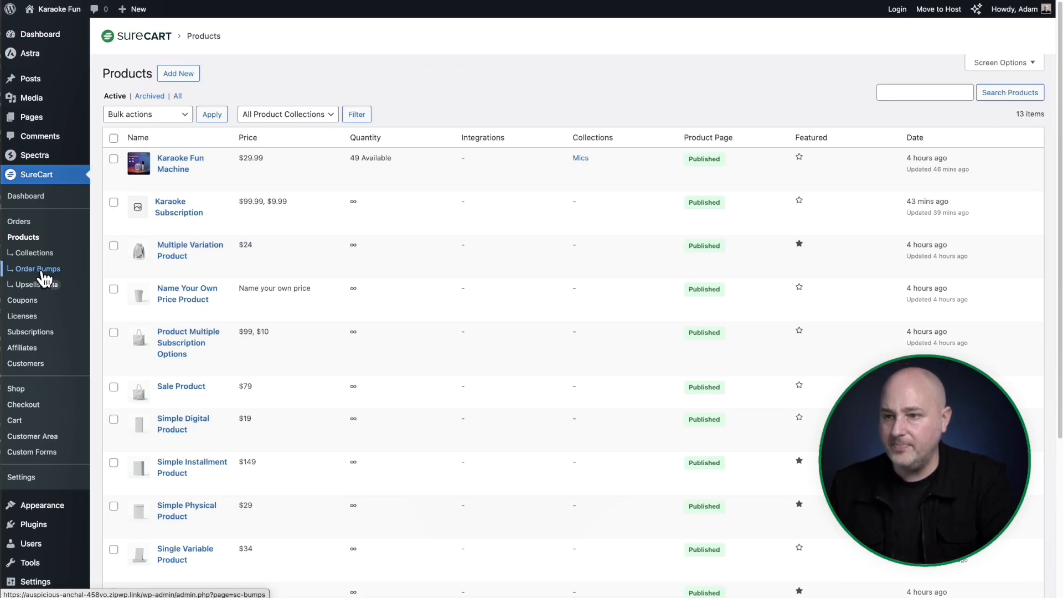
left_click(40, 269)
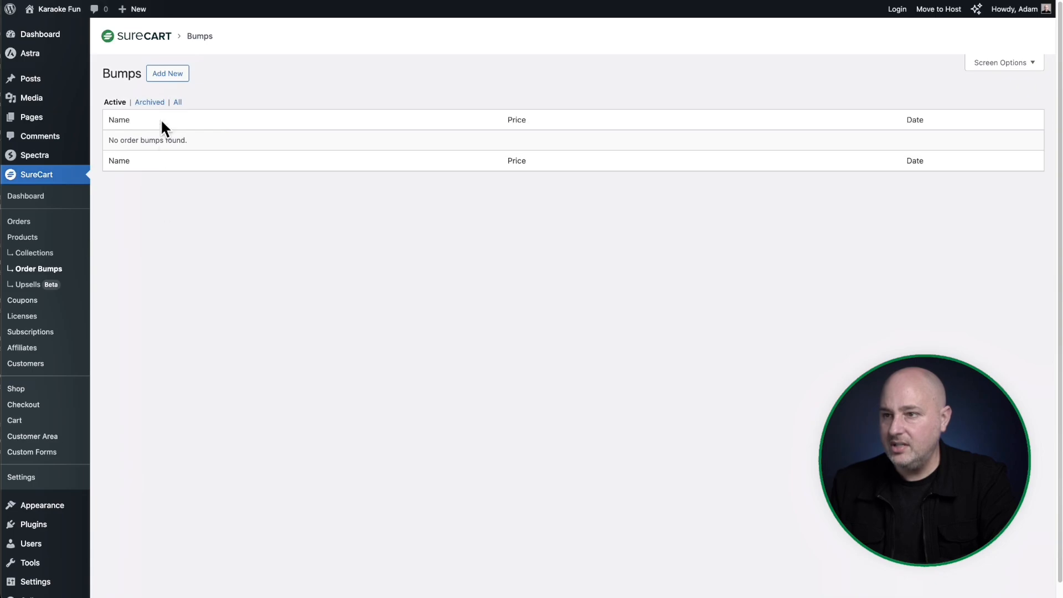
left_click(167, 73)
left_click(455, 294)
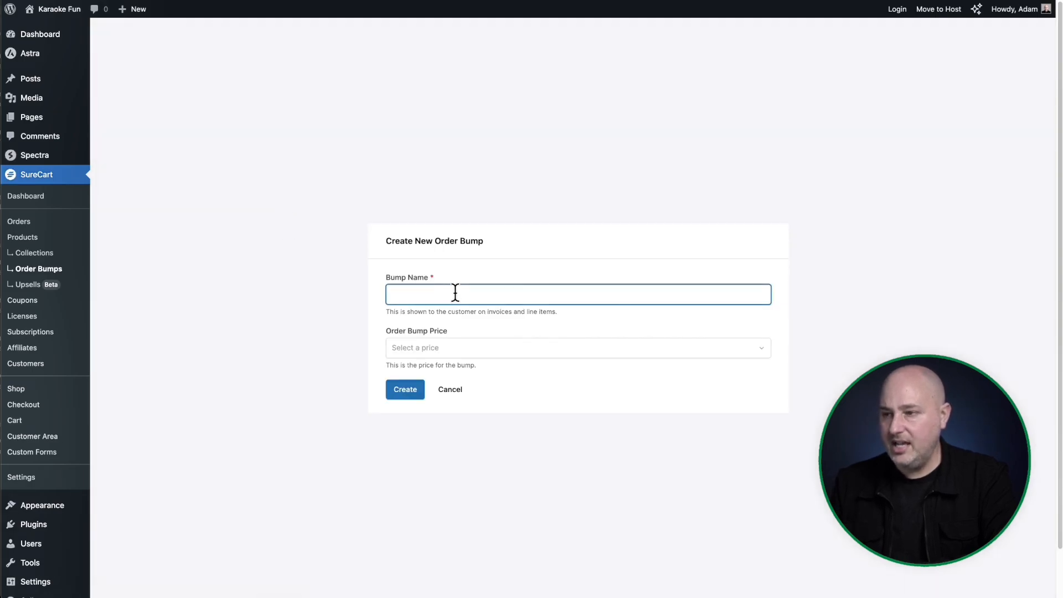
type("Special Offer")
left_click(498, 355)
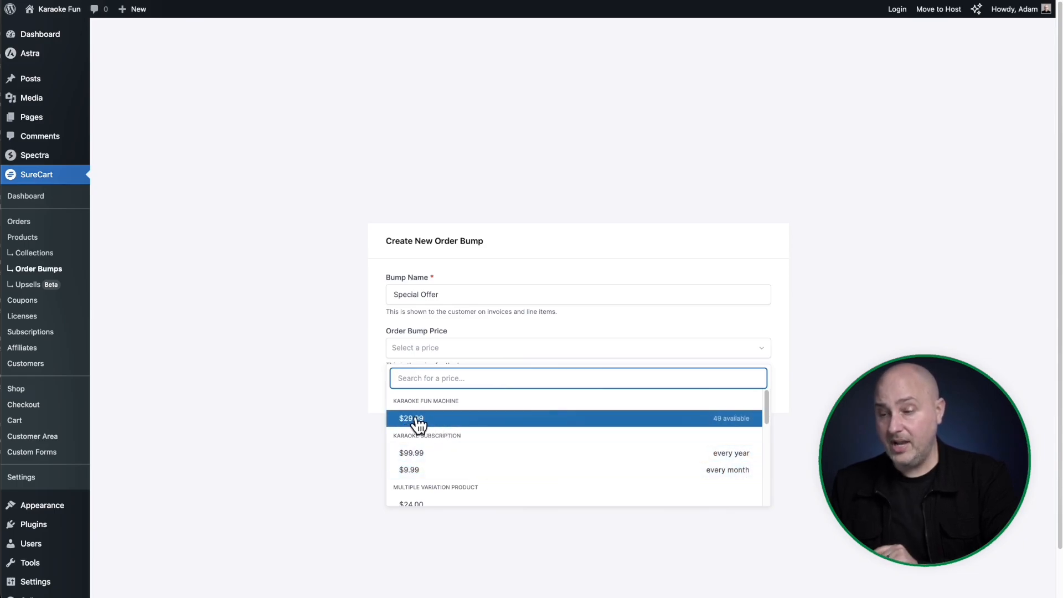
left_click(432, 453)
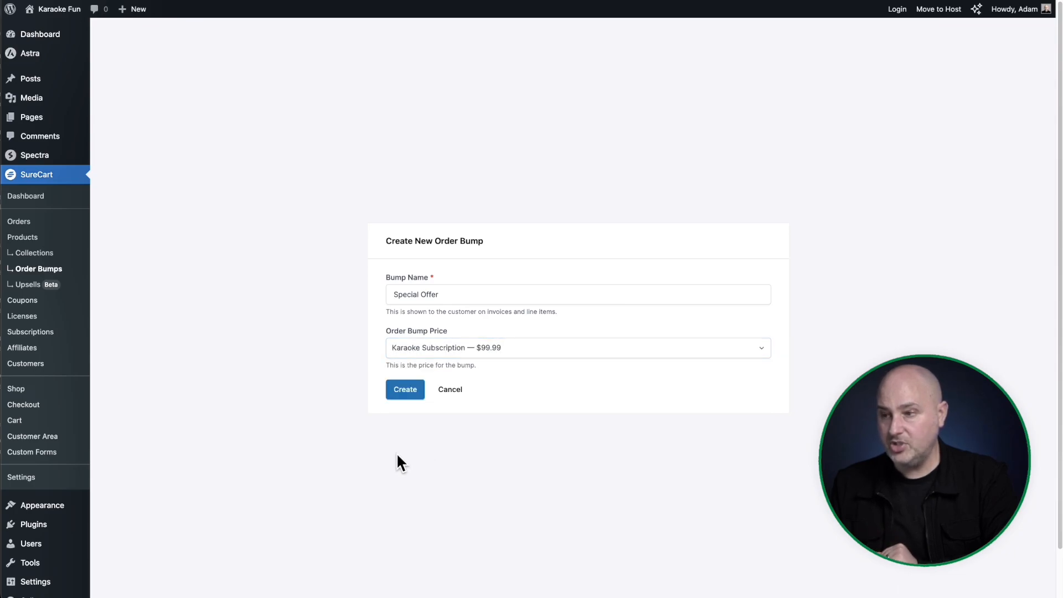
left_click(405, 389)
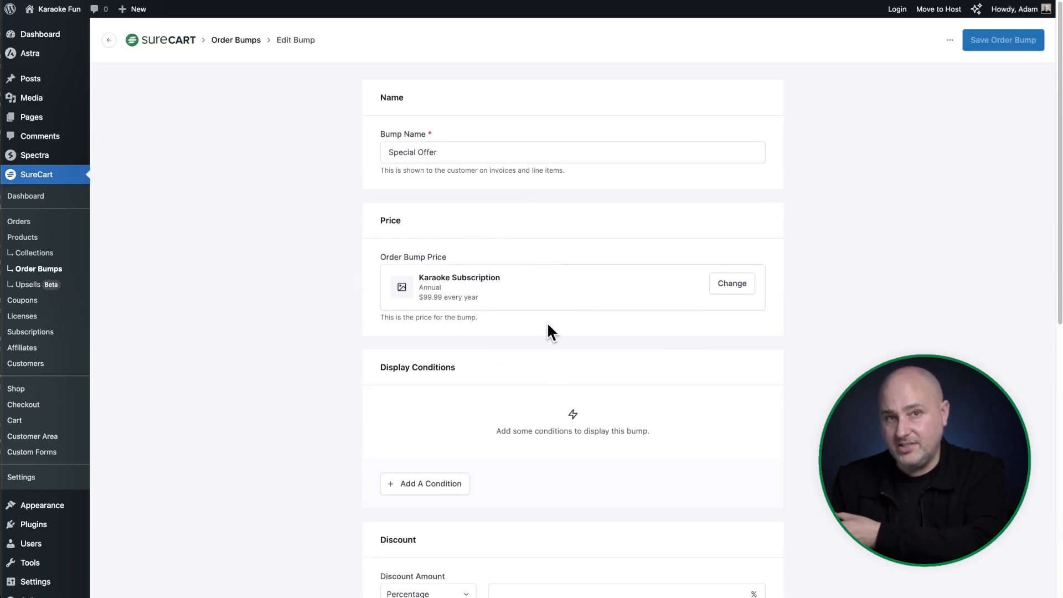
Add a Product display condition for the Karaoke Fun Machine to the Special Offer bump.
scroll(483, 348, "down", 3)
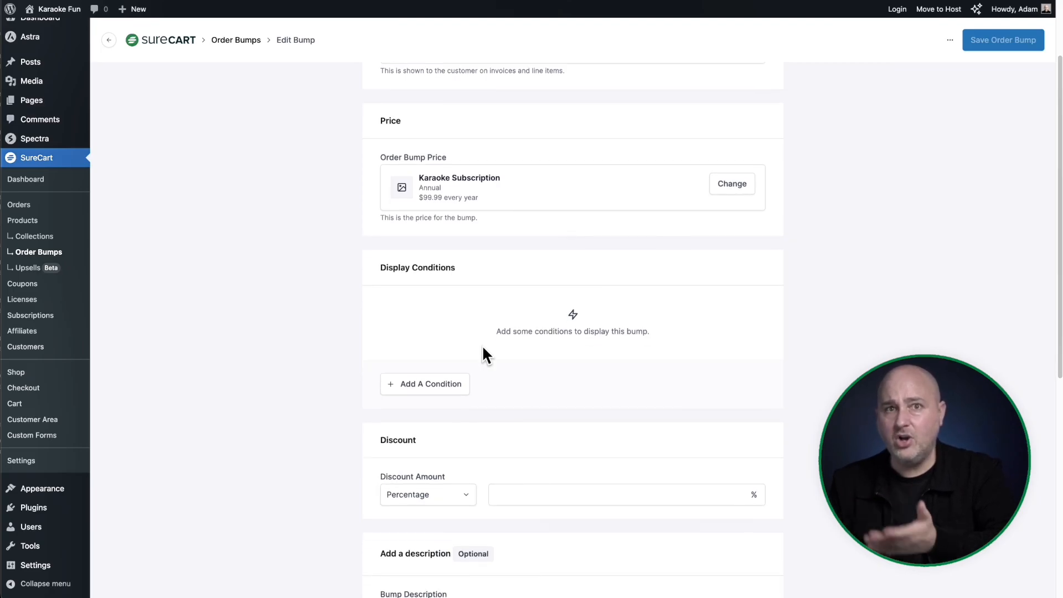
left_click(427, 385)
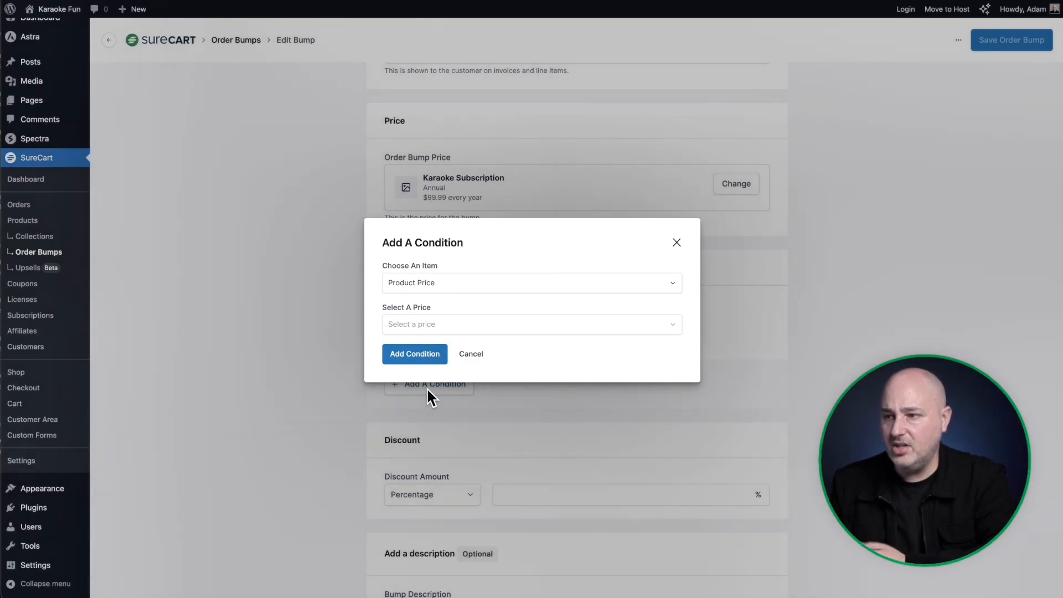
left_click(511, 289)
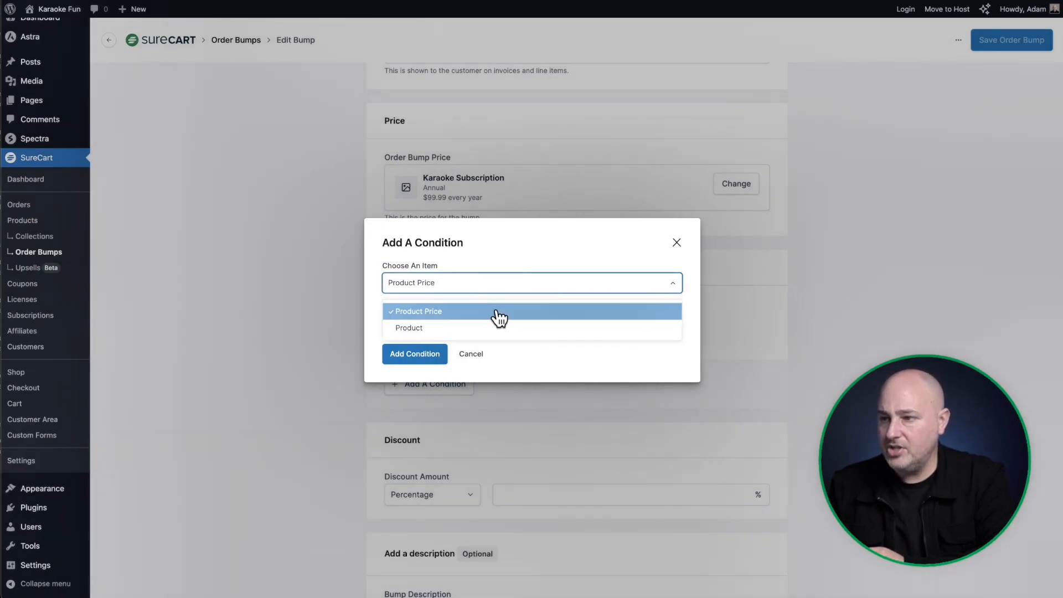
left_click(488, 328)
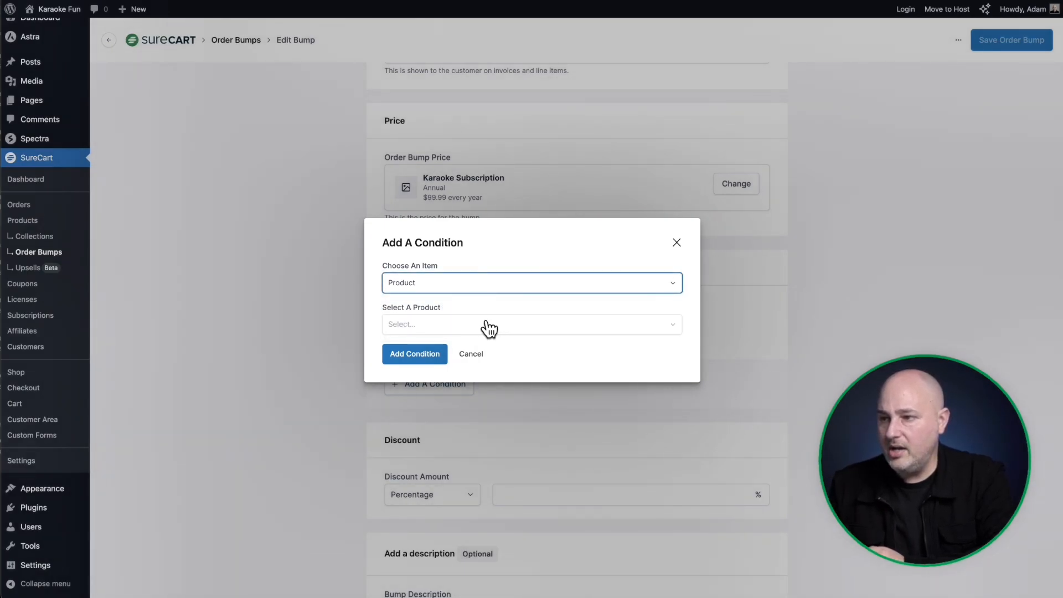
left_click(488, 328)
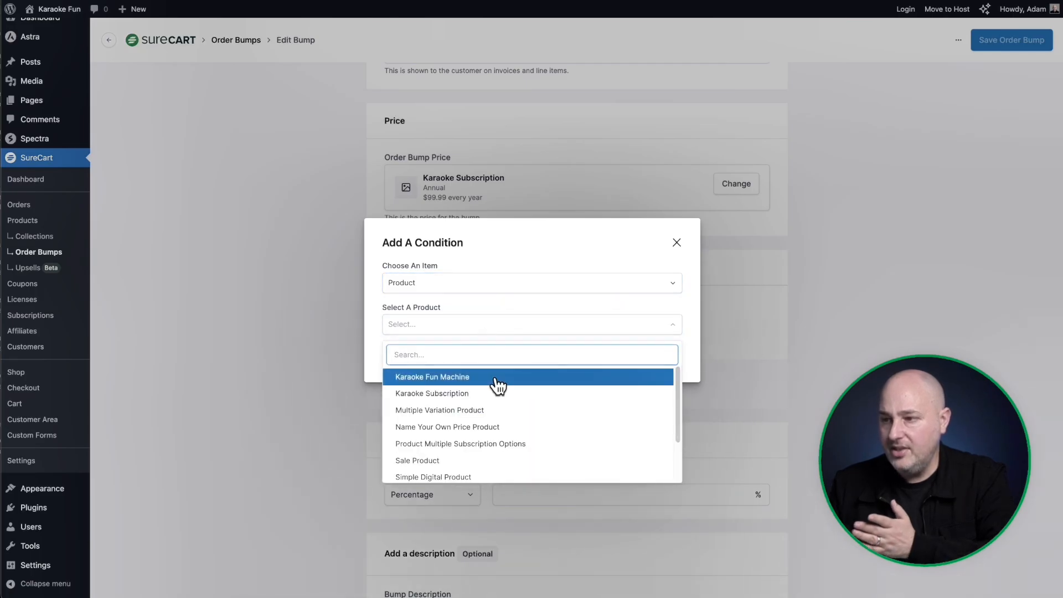
left_click(496, 376)
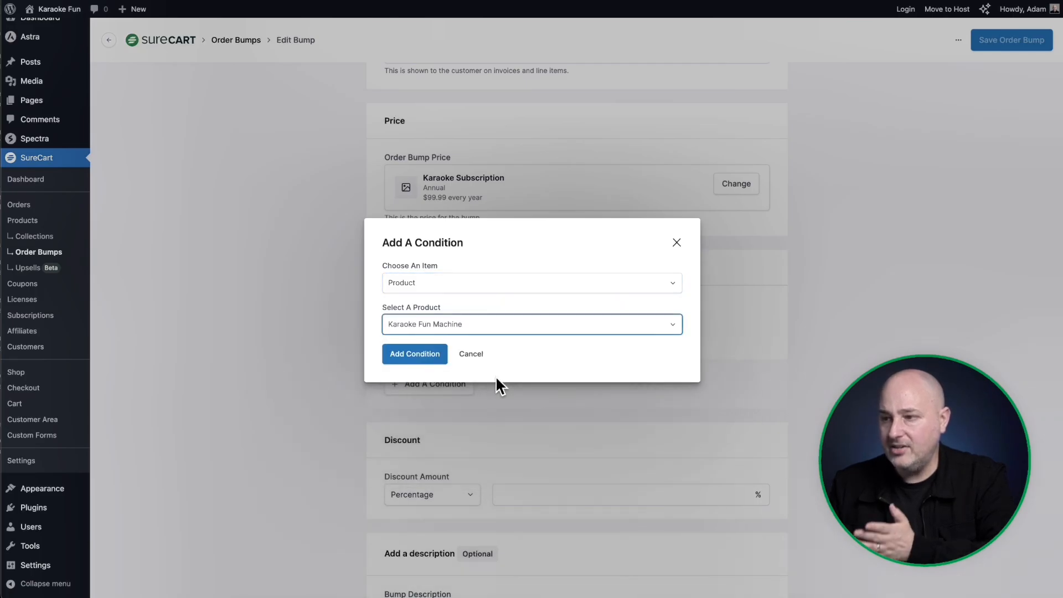
left_click(417, 358)
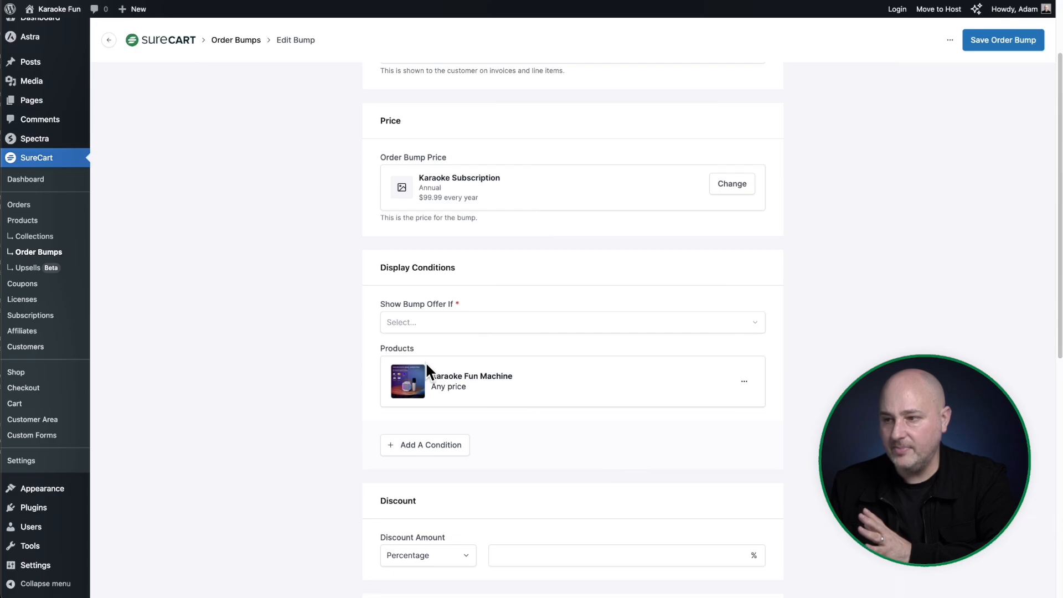
Set the bump offer to show if any of these items are in the cart.
scroll(358, 357, "down", 3)
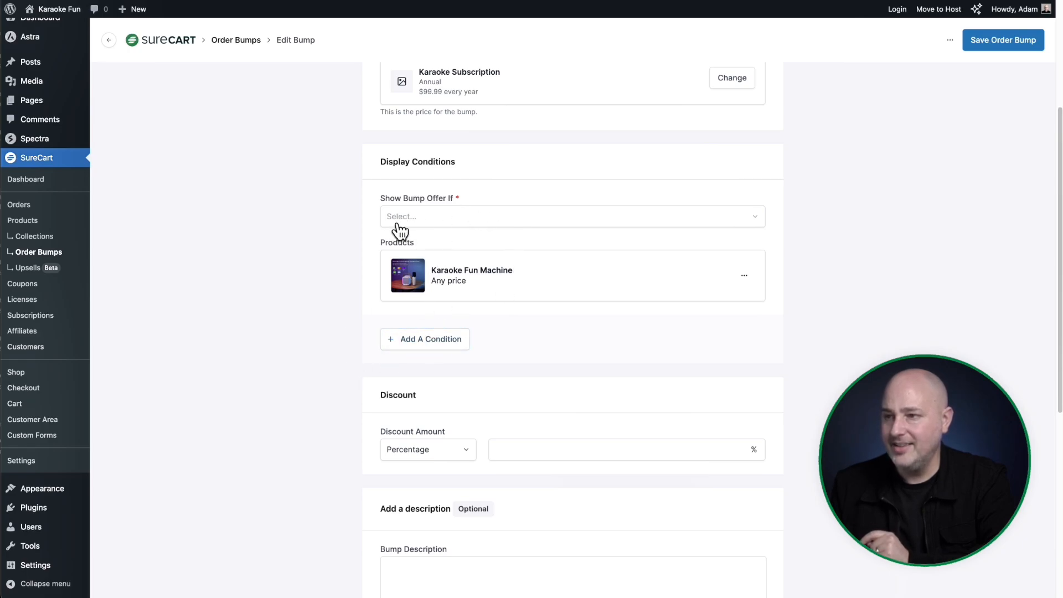
left_click(523, 222)
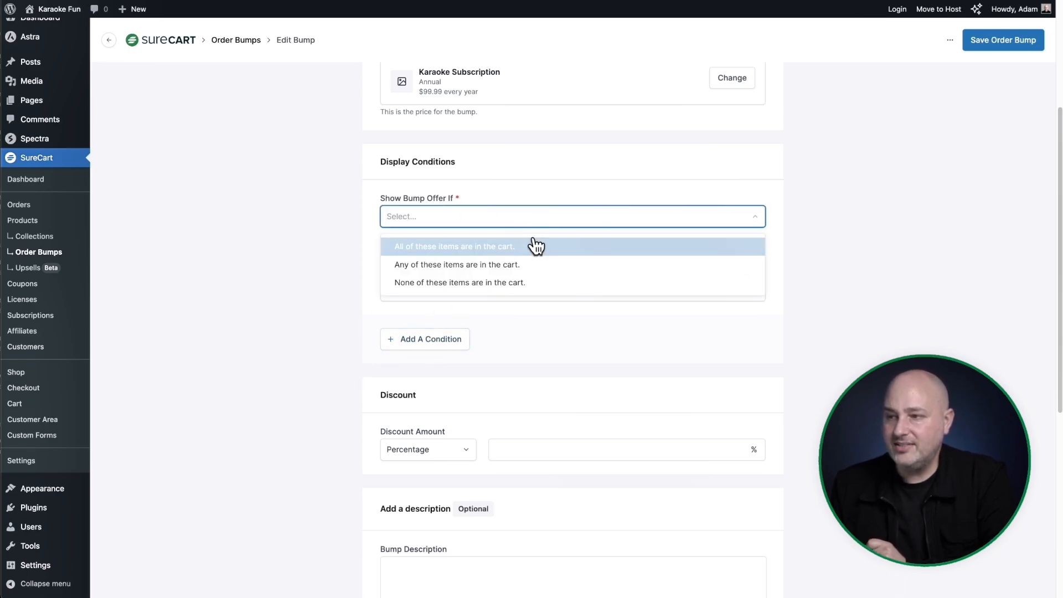
left_click(551, 265)
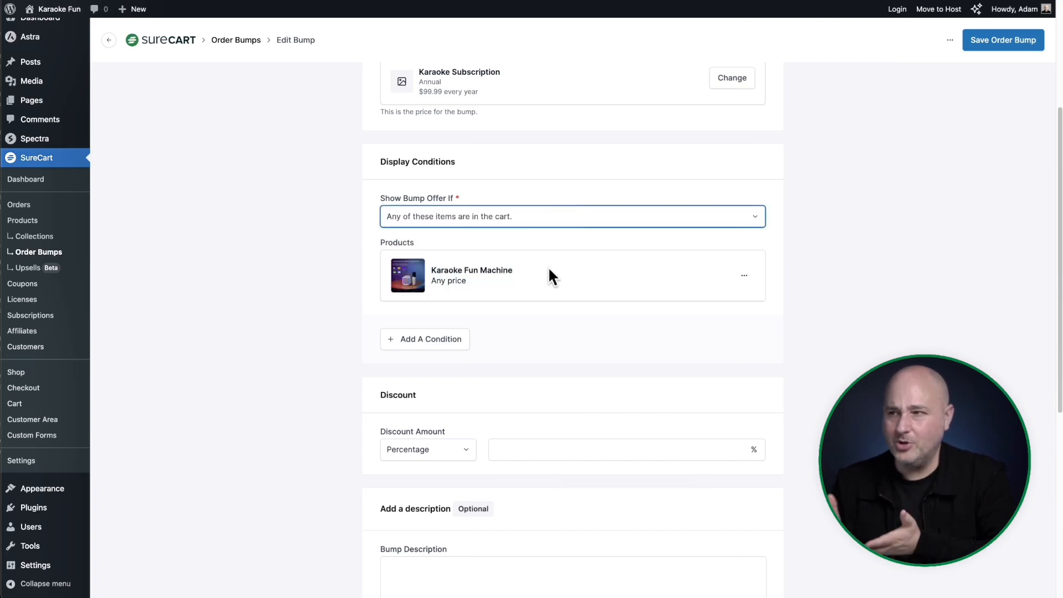
left_click(340, 266)
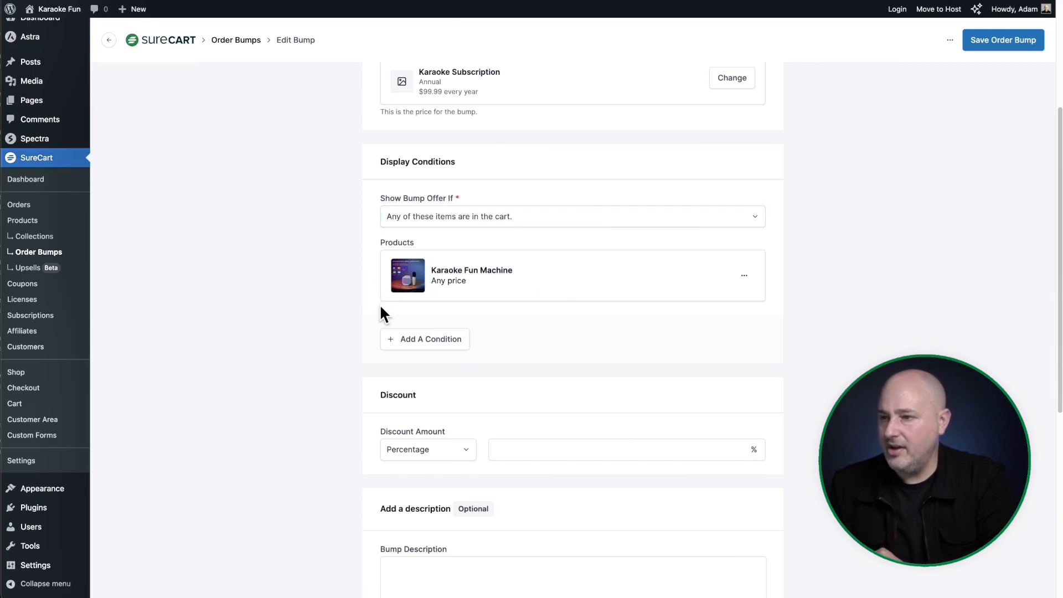
Choose Percentage as the order bump's discount type and open its amount for editing.
scroll(347, 290, "down", 4)
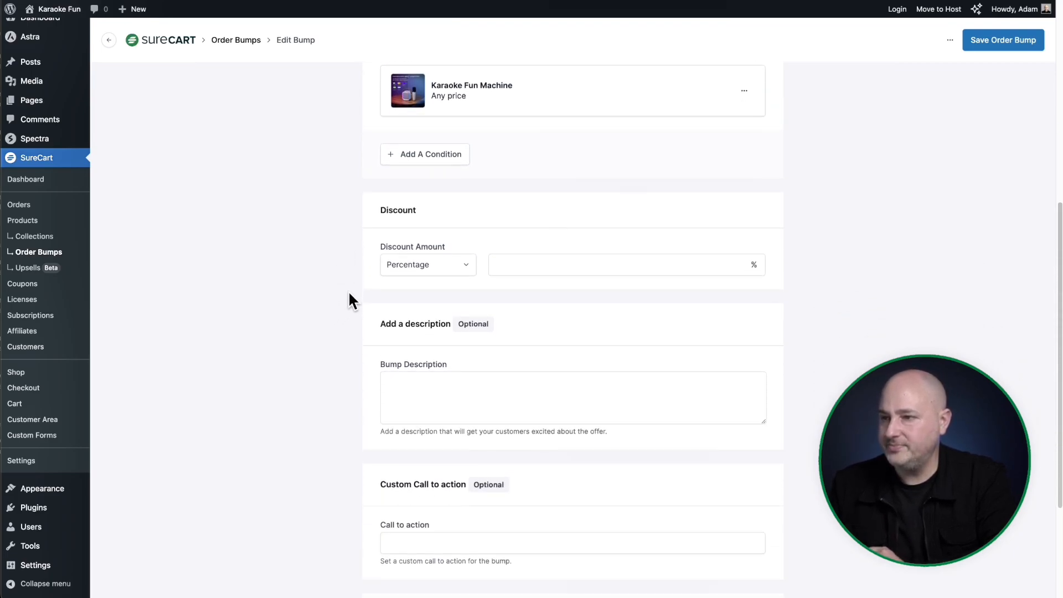
left_click(428, 257)
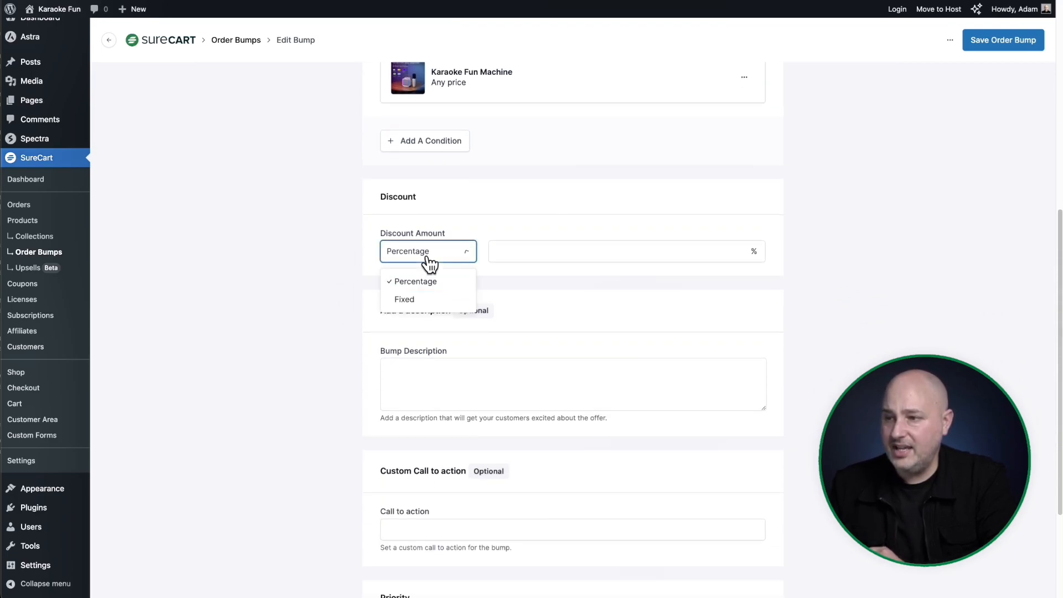
left_click(437, 286)
left_click(517, 254)
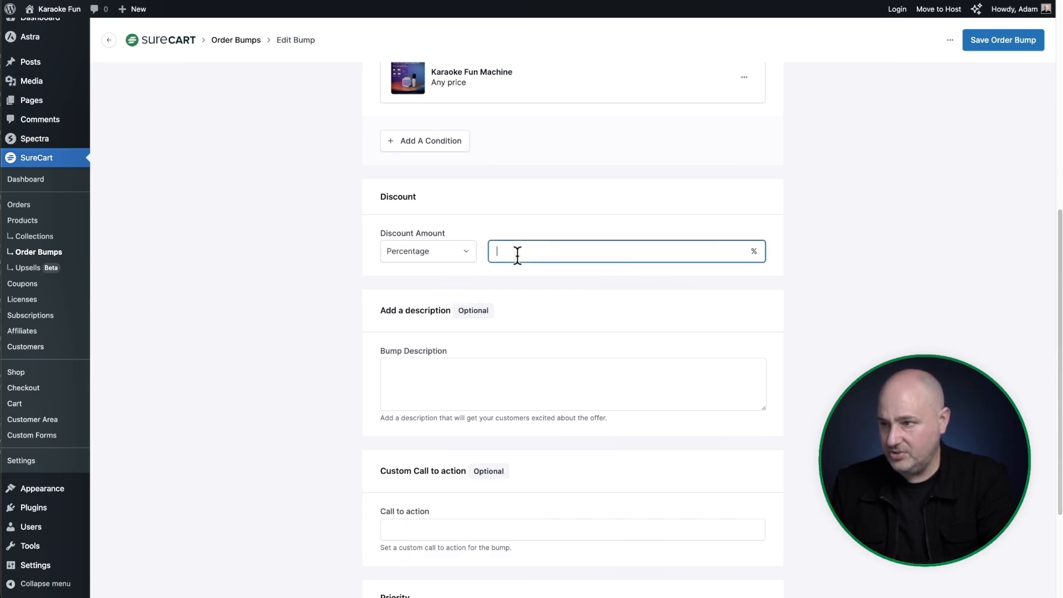
Set the order bump's discount to 50 percent.
type("50")
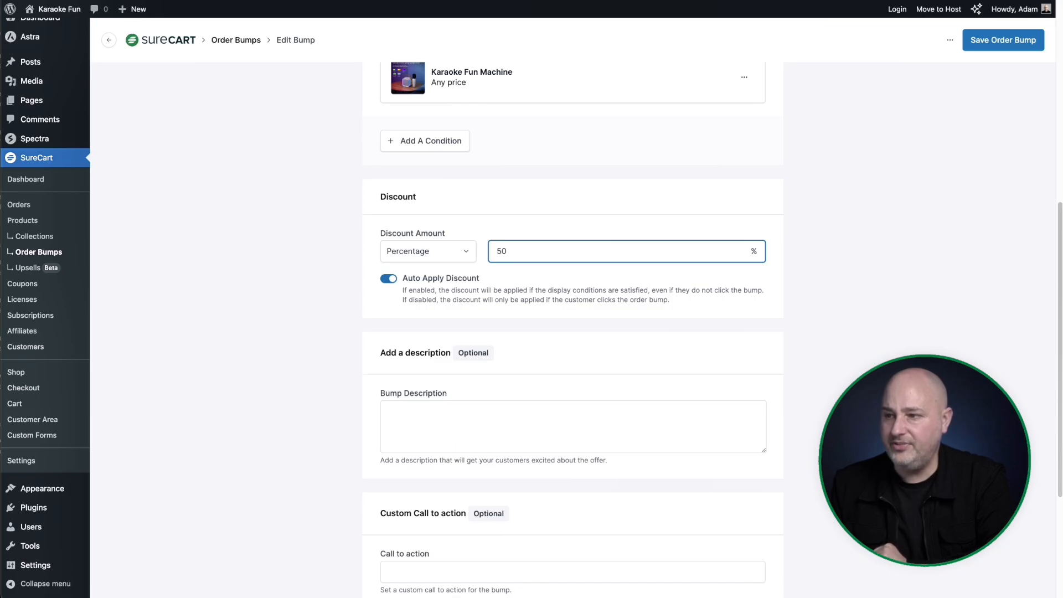
left_click(318, 311)
scroll(399, 299, "down", 3)
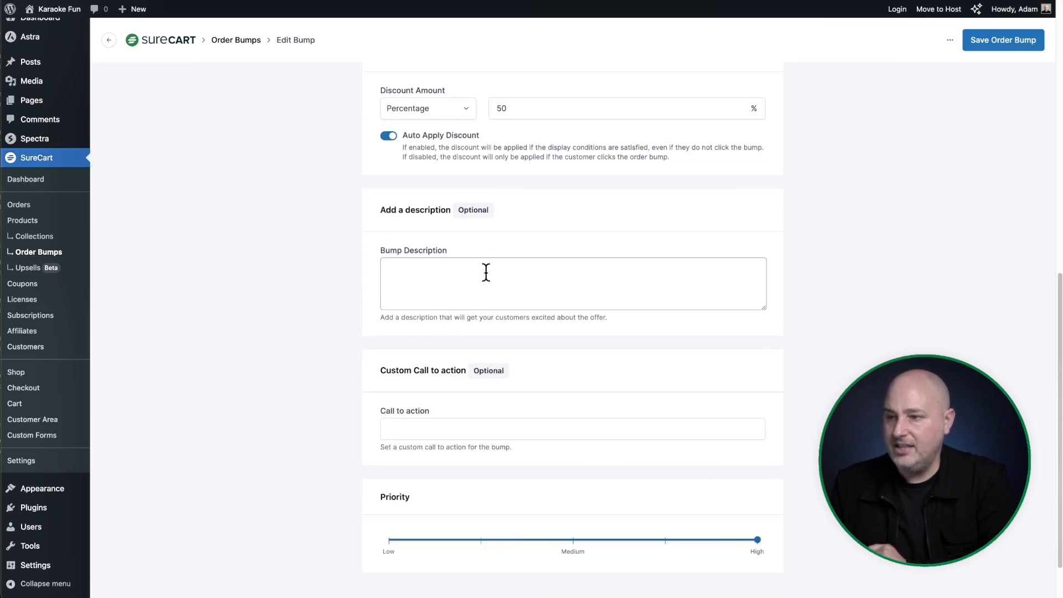
Review the order bump's optional description, custom call to action and priority settings.
left_click(497, 286)
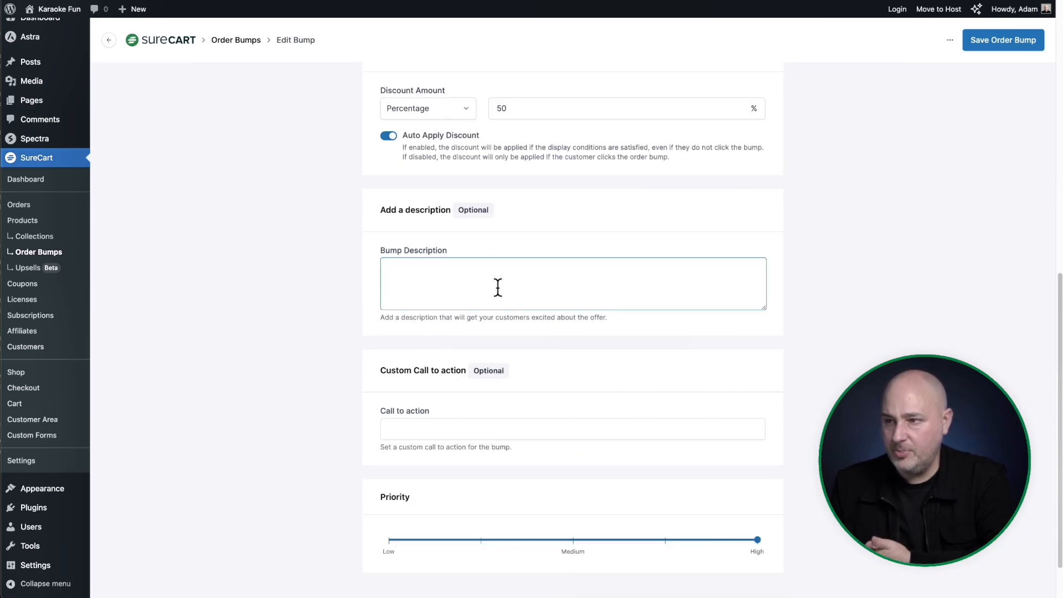
left_click(482, 432)
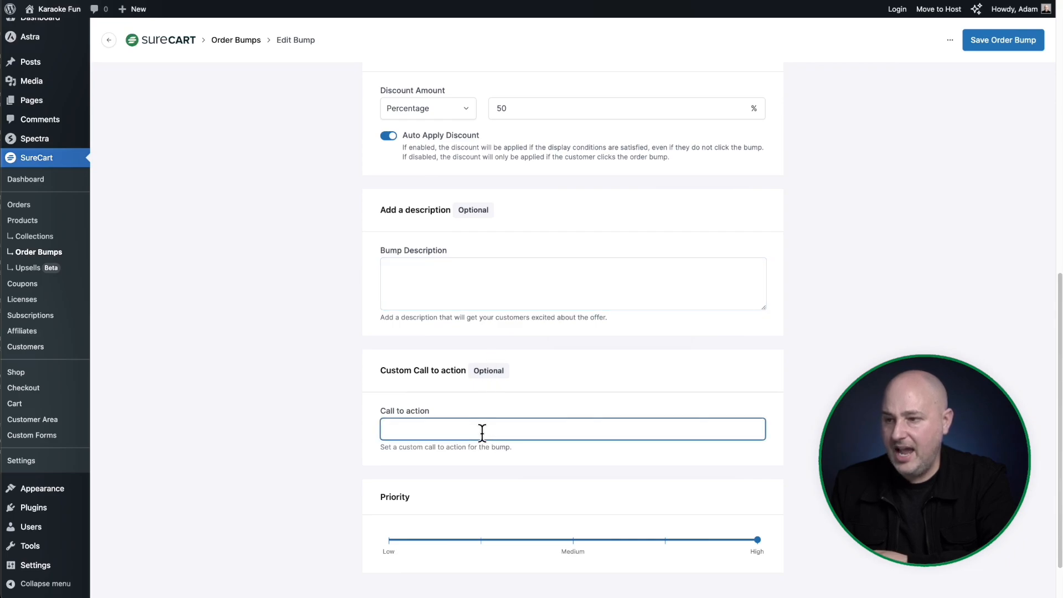
scroll(482, 432, "down", 1)
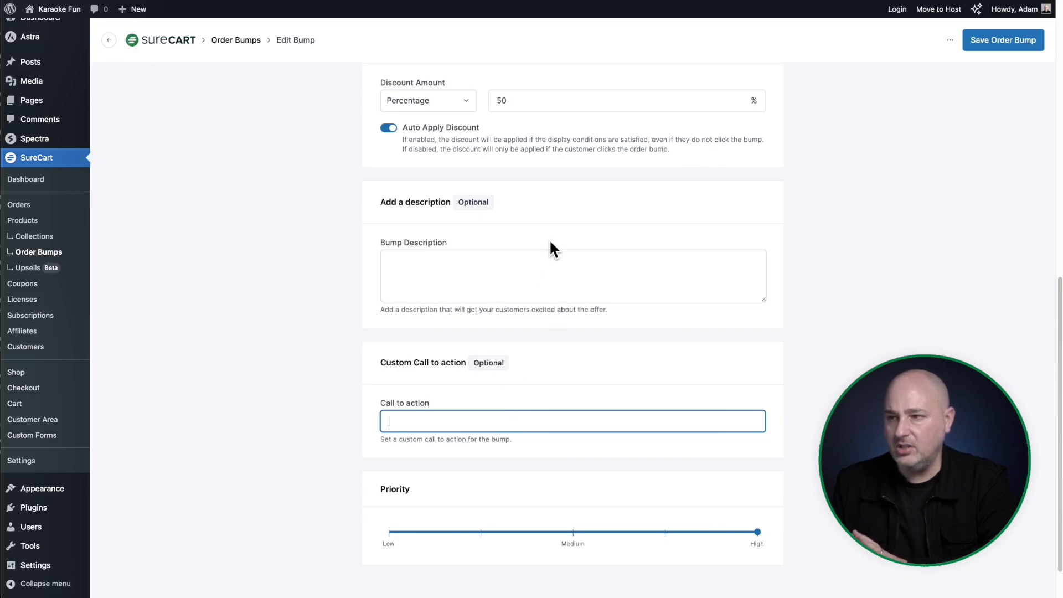
left_click(600, 350)
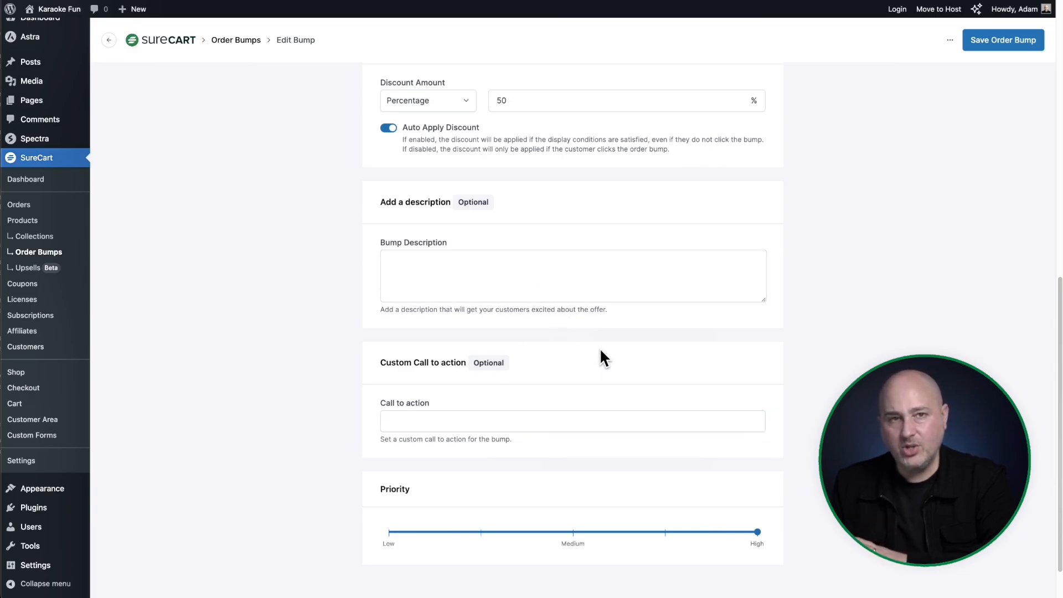
scroll(601, 350, "down", 1)
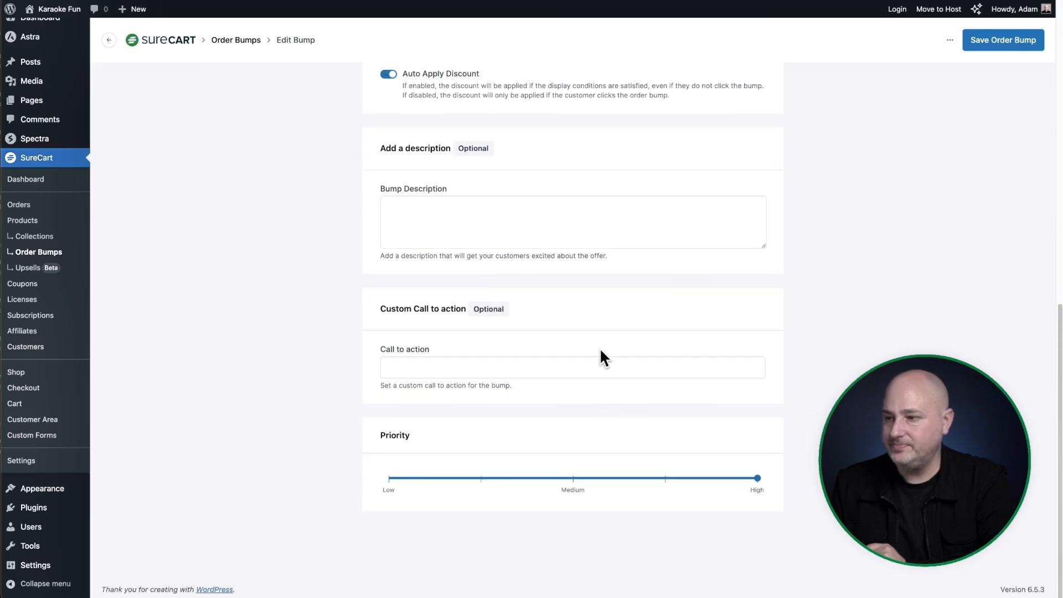
Save the order bump and return to the list of order bumps.
scroll(600, 348, "up", 15)
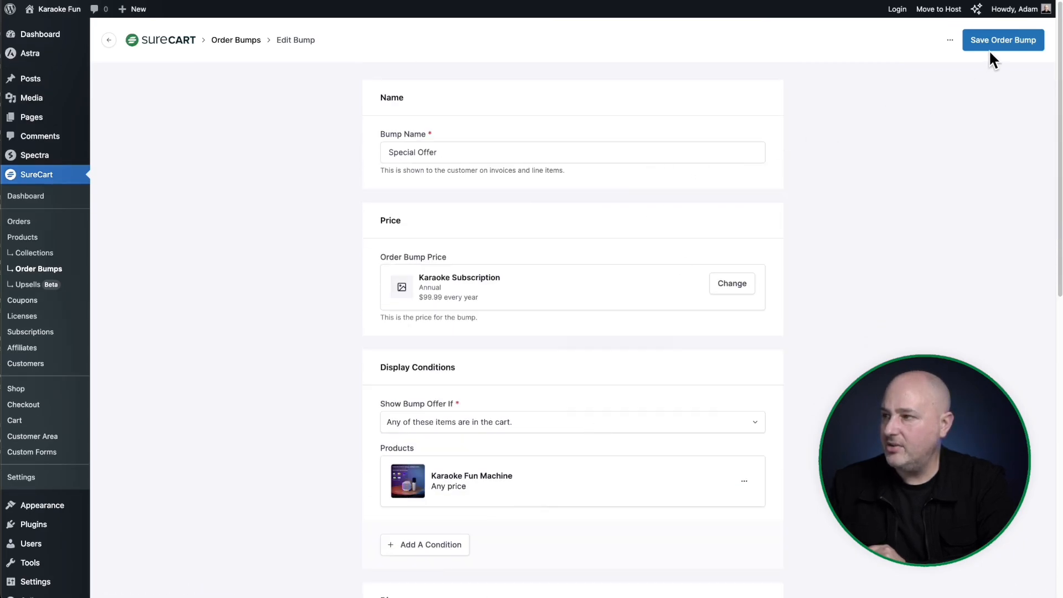
left_click(1012, 40)
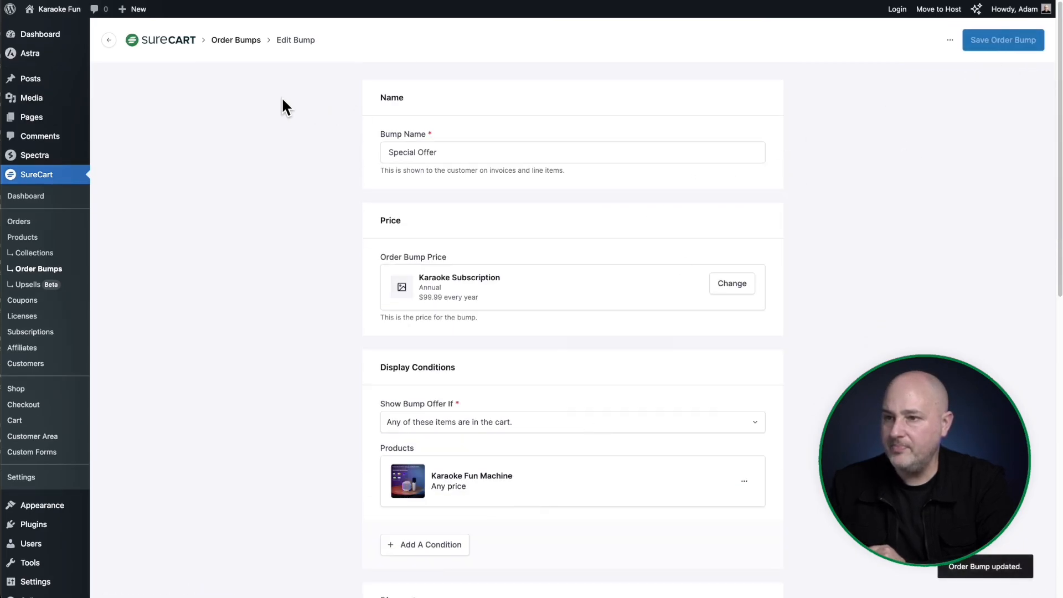
left_click(38, 269)
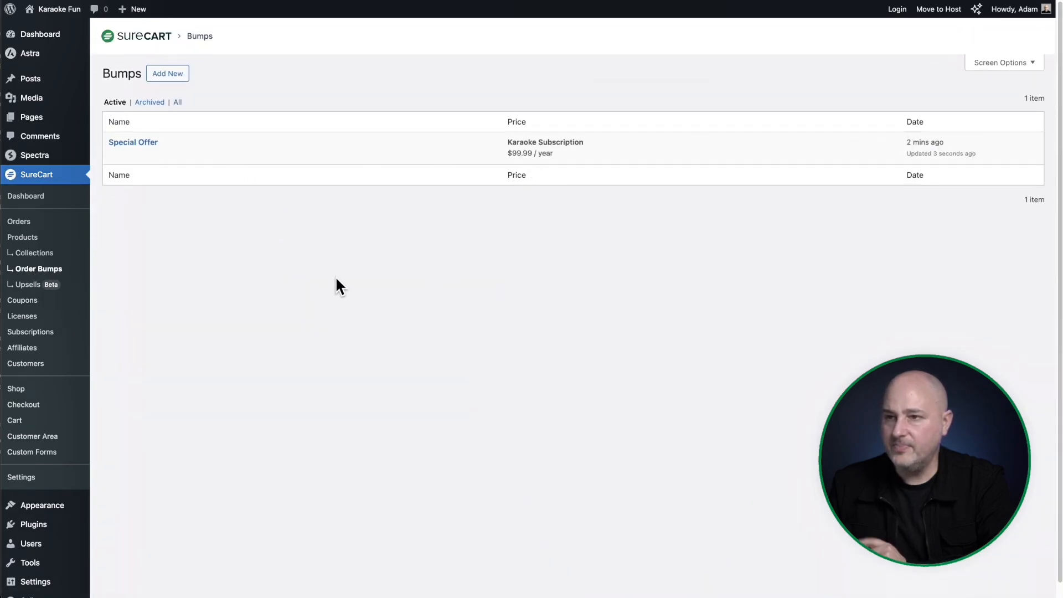
Switch to the storefront, add the Karaoke Fun Machine to the cart and check the checkout page for the recommended offer.
mouse_move(67, 10)
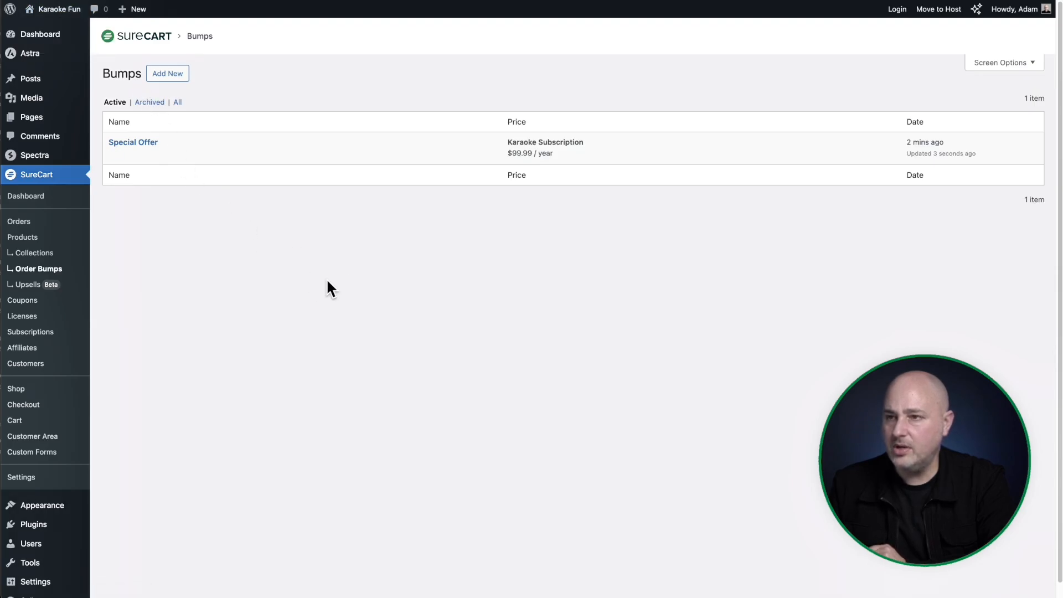
key("ctrl+Tab")
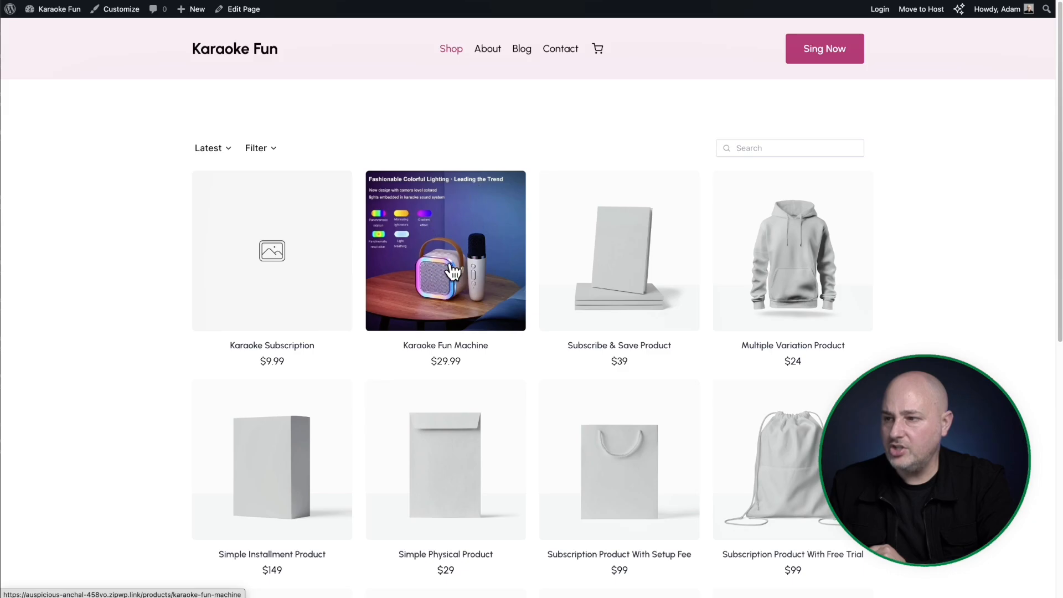
left_click(453, 247)
scroll(460, 276, "down", 5)
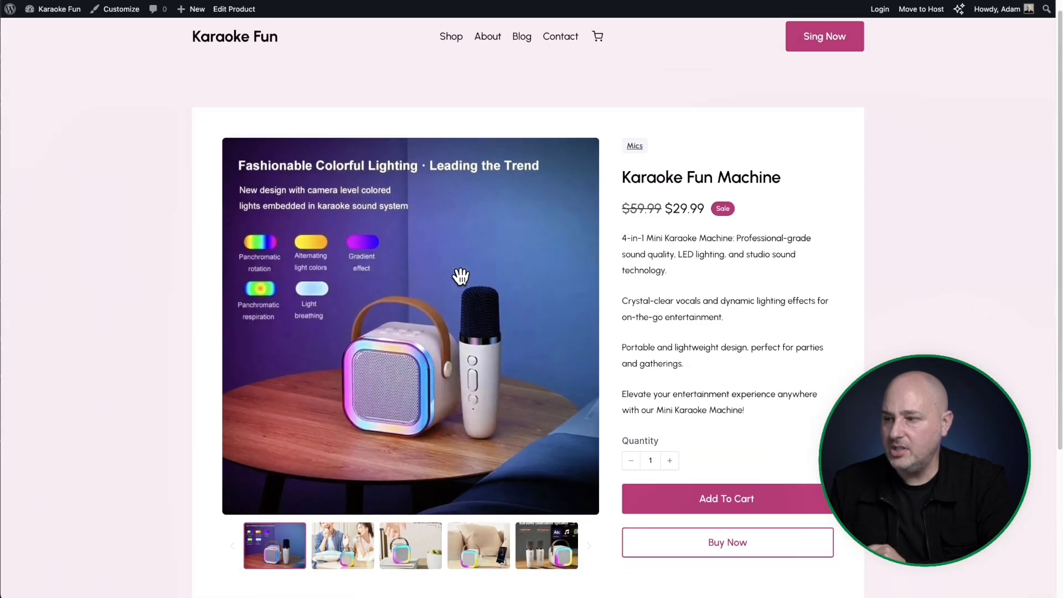
left_click(752, 380)
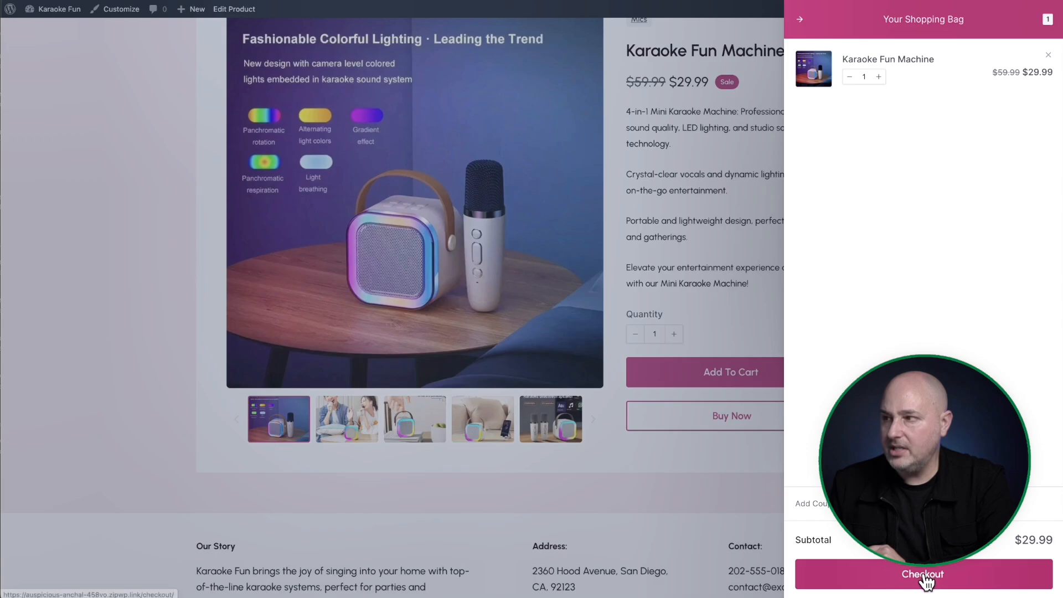
left_click(923, 576)
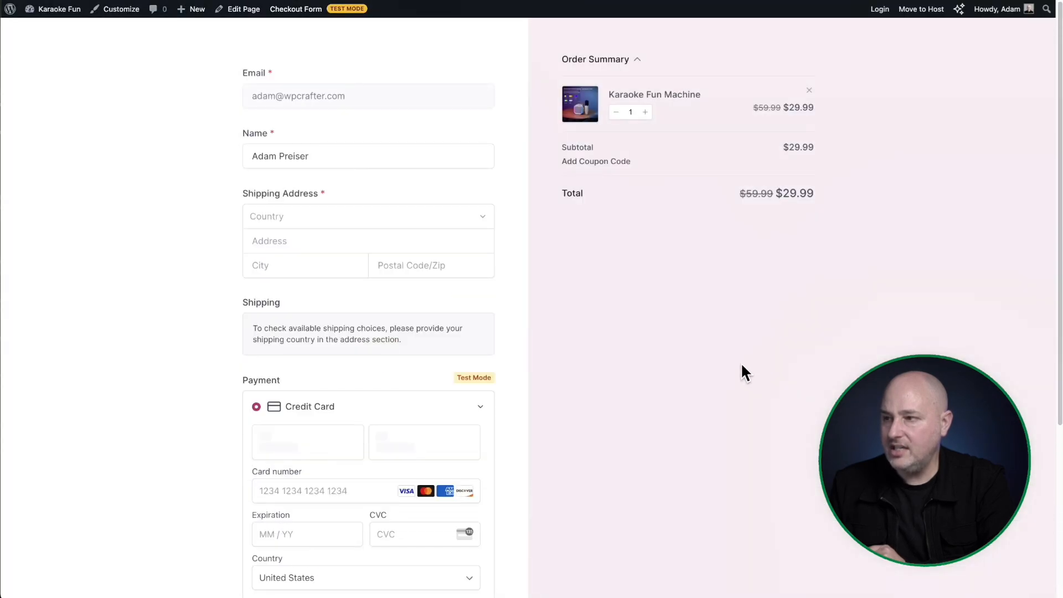
scroll(731, 365, "down", 5)
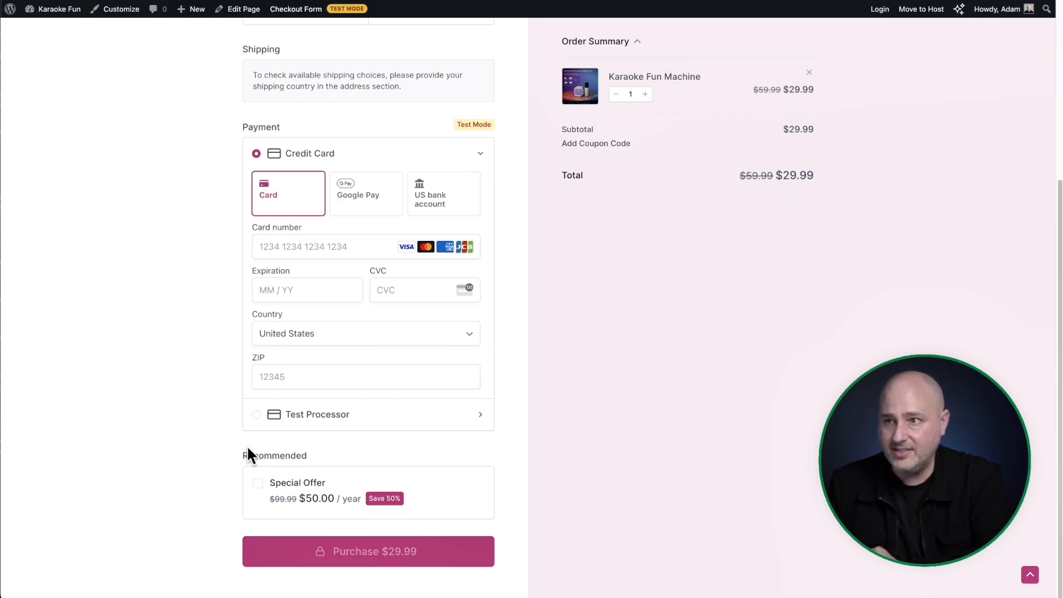
Open the checkout page for editing and select the Email field in its form.
mouse_move(301, 11)
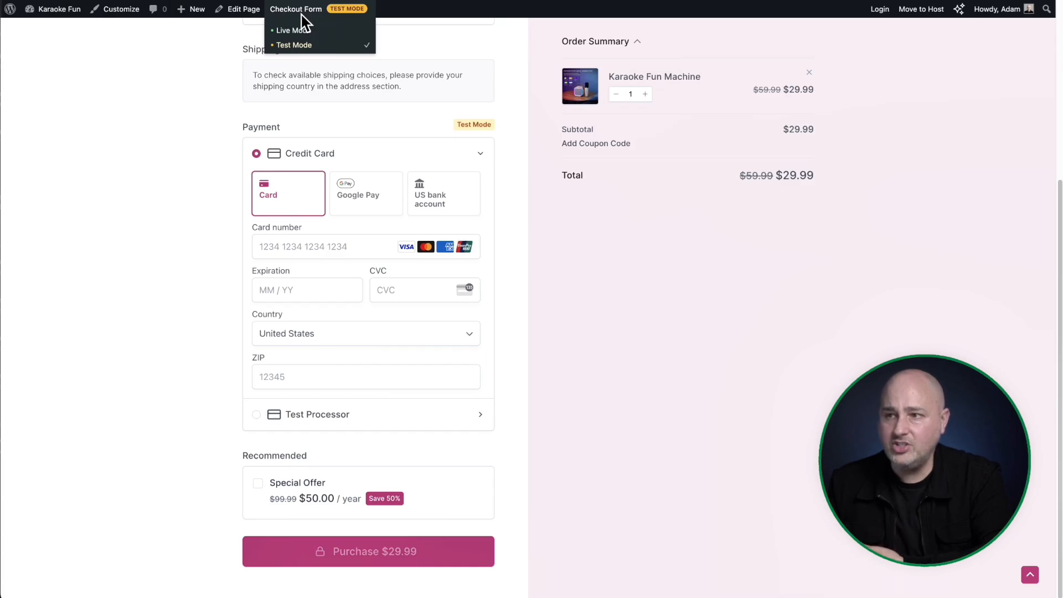
left_click(236, 12)
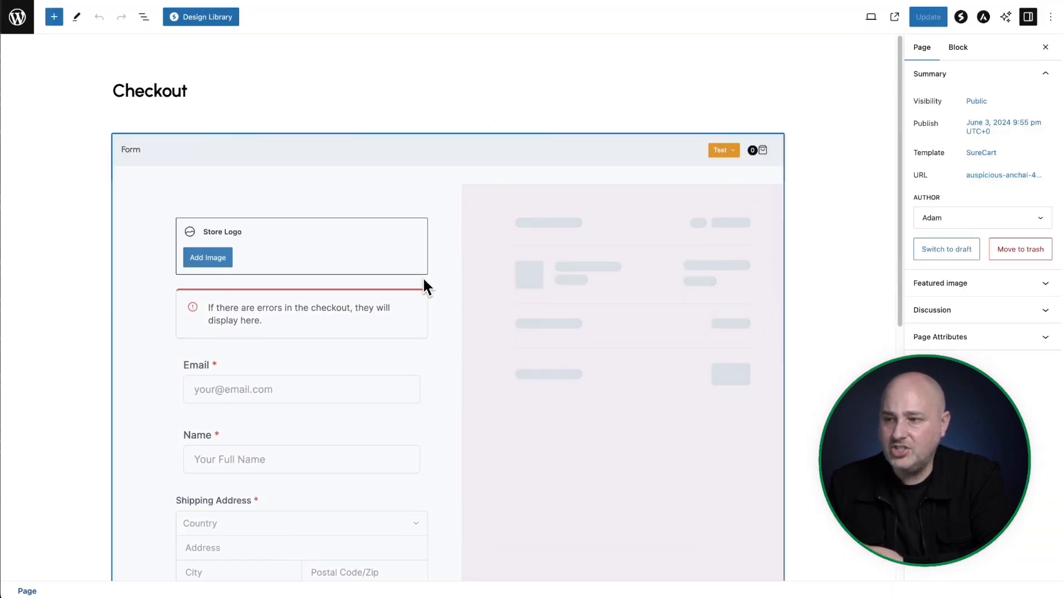
left_click(464, 308)
scroll(465, 302, "down", 5)
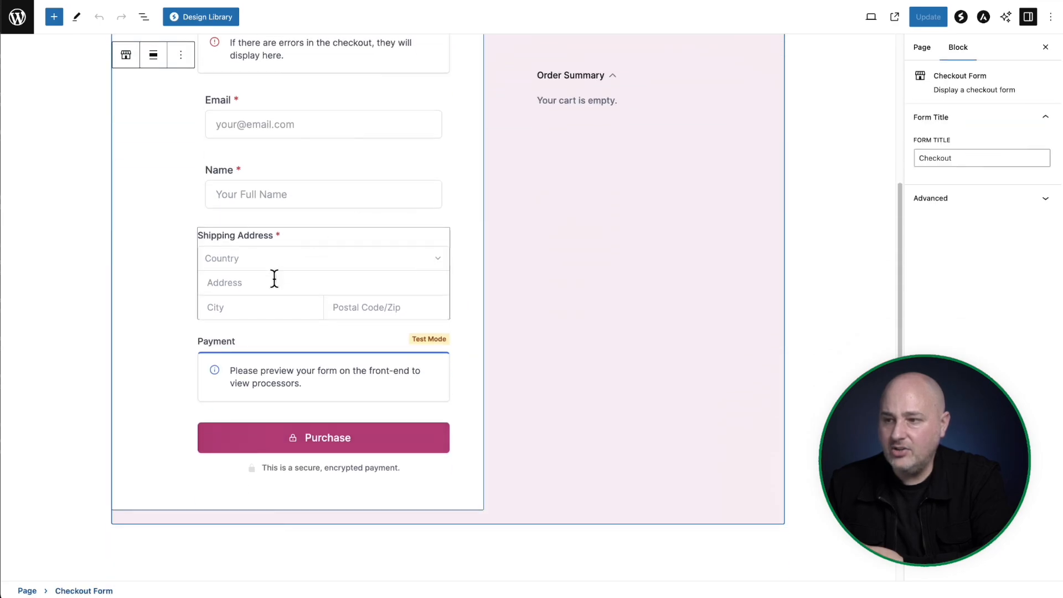
scroll(363, 346, "up", 5)
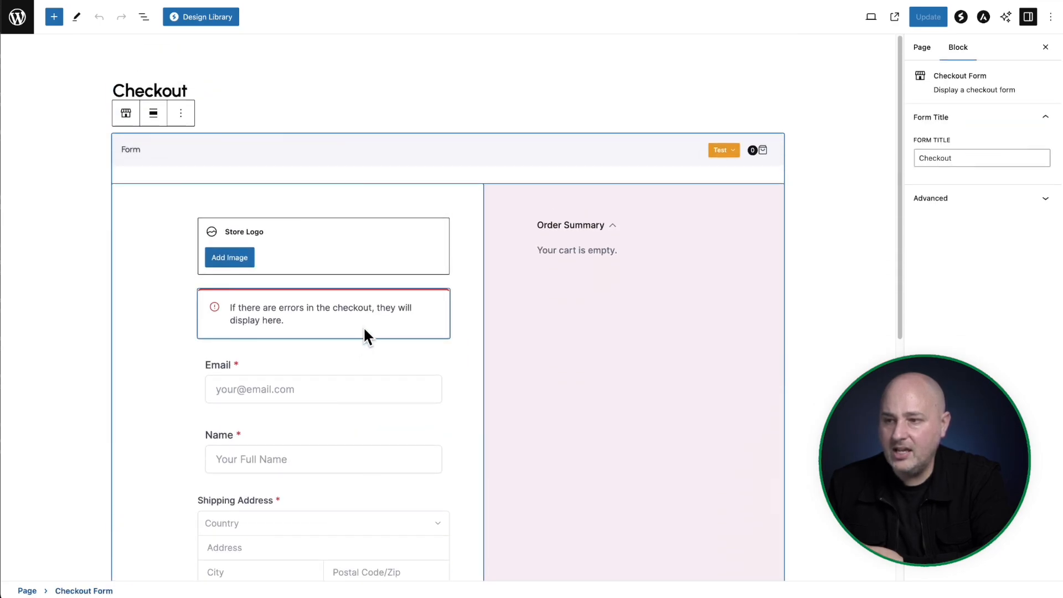
left_click(366, 364)
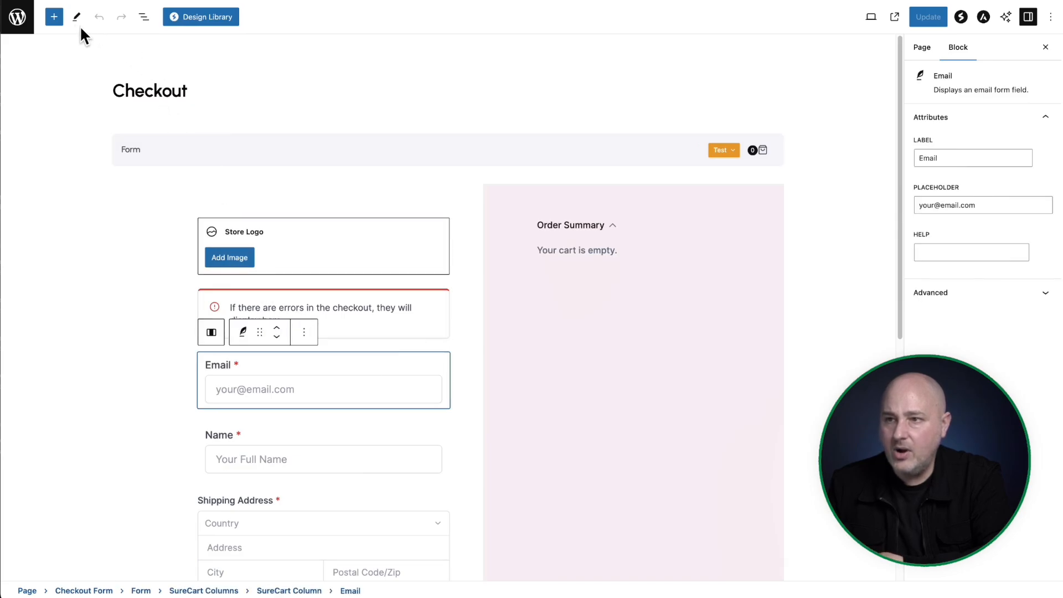
Add an Order Bumps block below the order summary's cart contents and save the Checkout form.
left_click(60, 21)
scroll(128, 233, "down", 8)
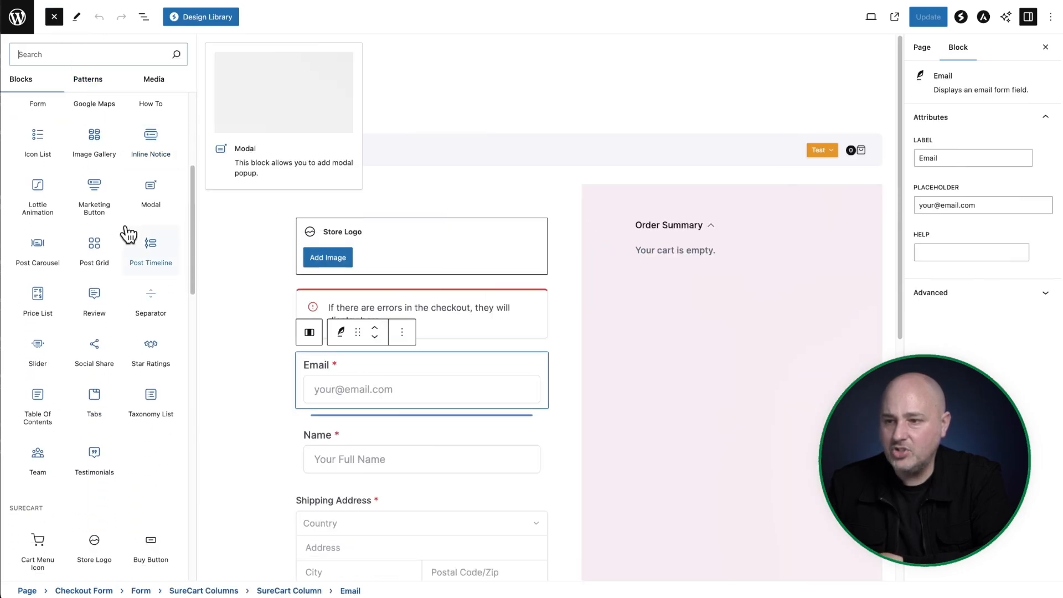
scroll(126, 227, "down", 3)
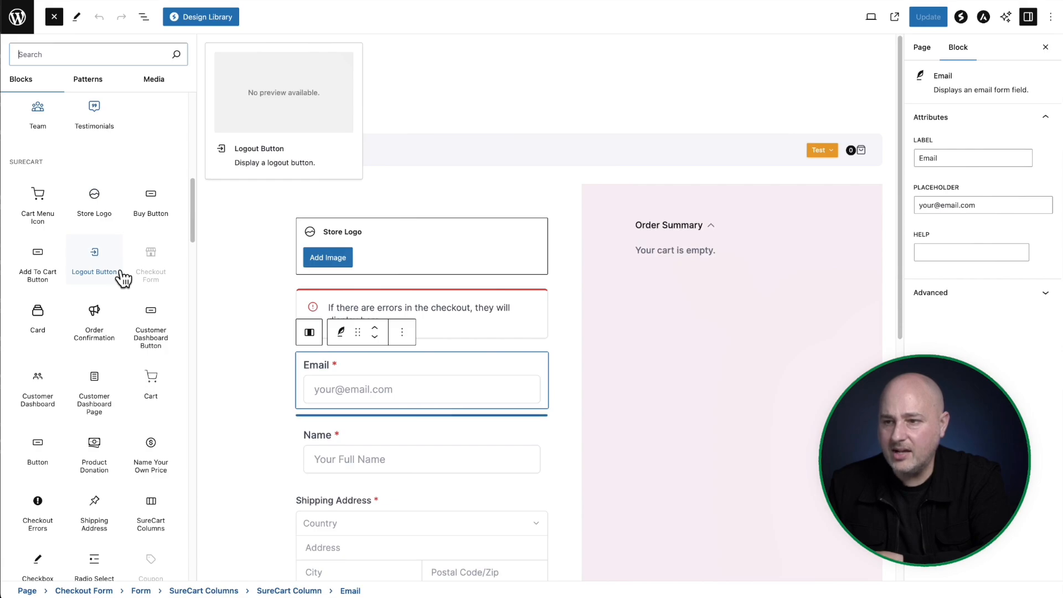
scroll(122, 293, "down", 8)
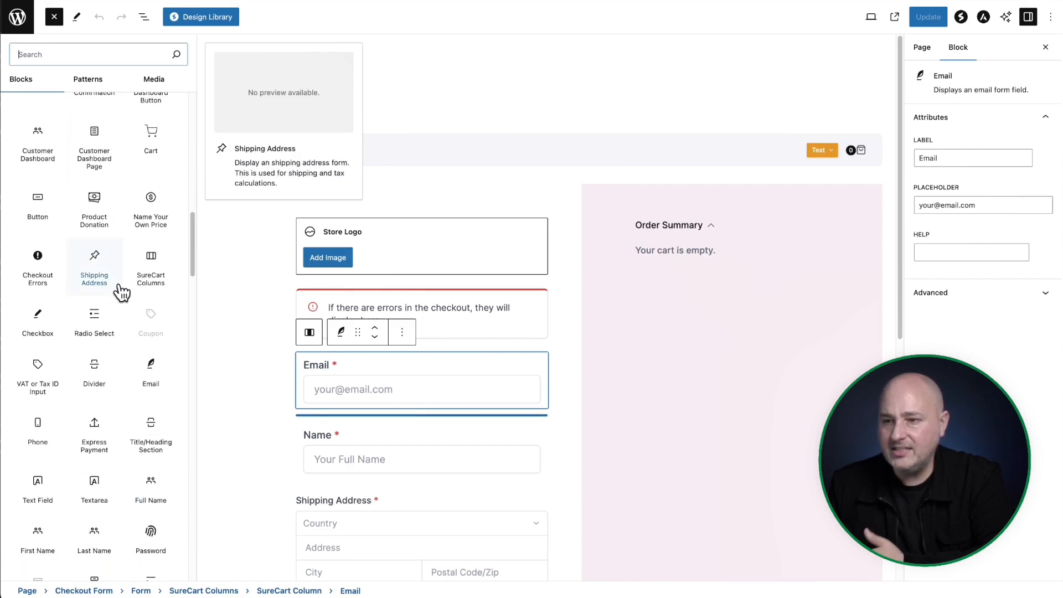
scroll(122, 293, "down", 3)
scroll(122, 292, "down", 5)
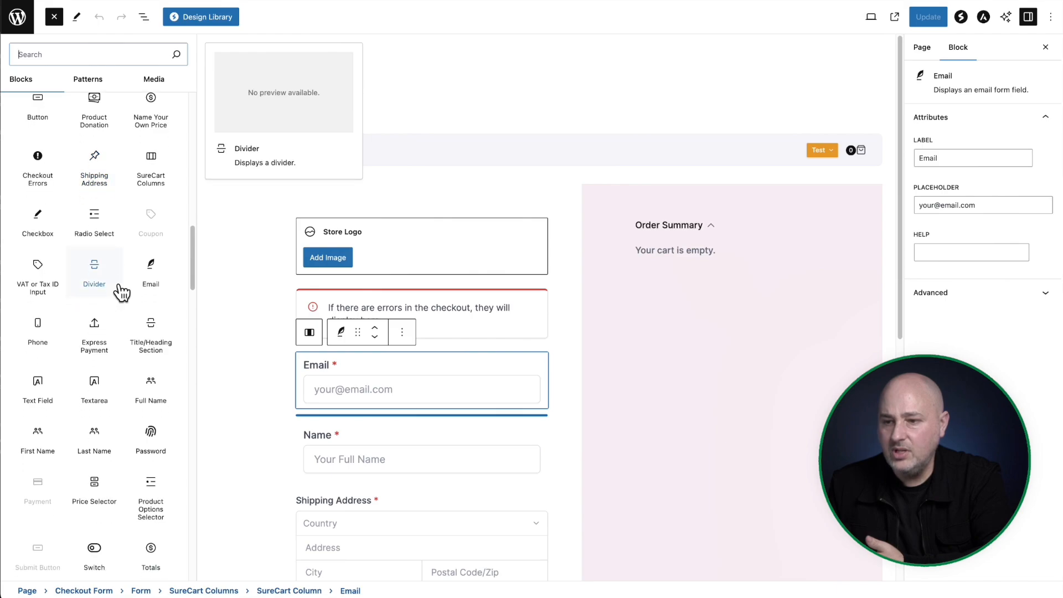
scroll(120, 293, "down", 5)
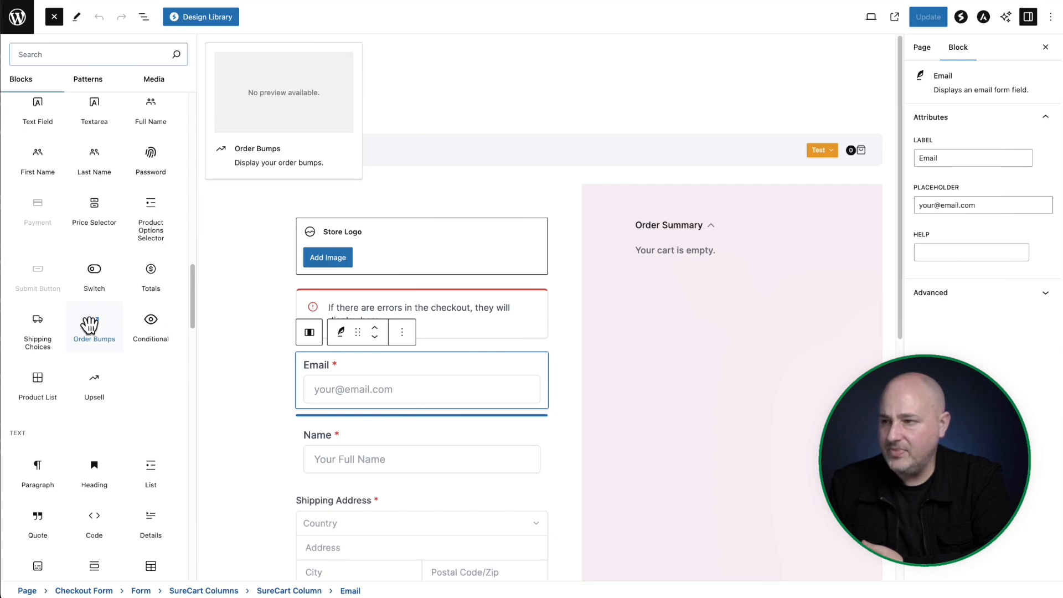
left_click_drag(90, 325, 666, 265)
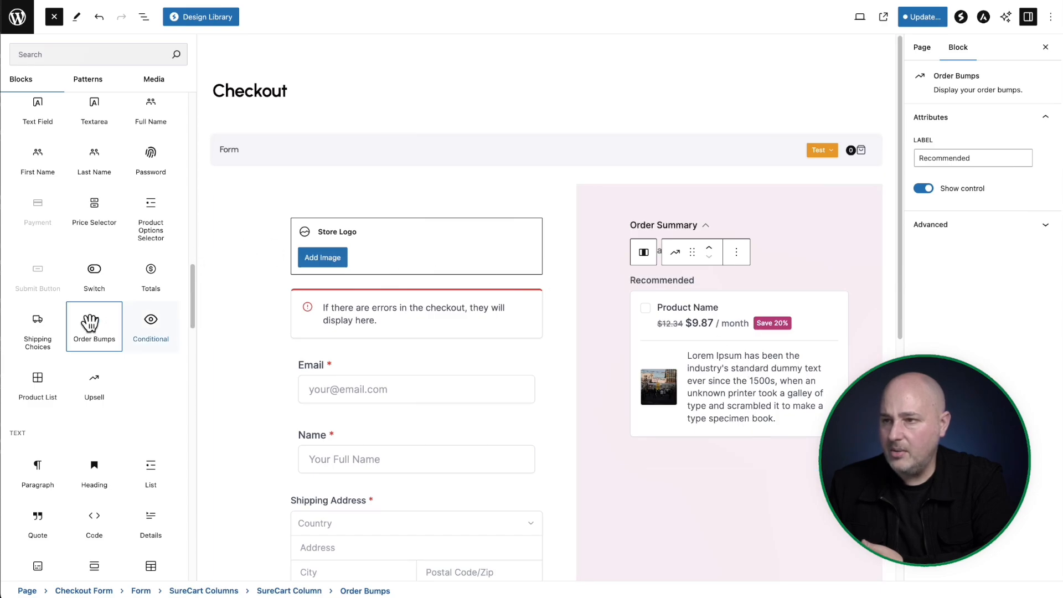
left_click(915, 18)
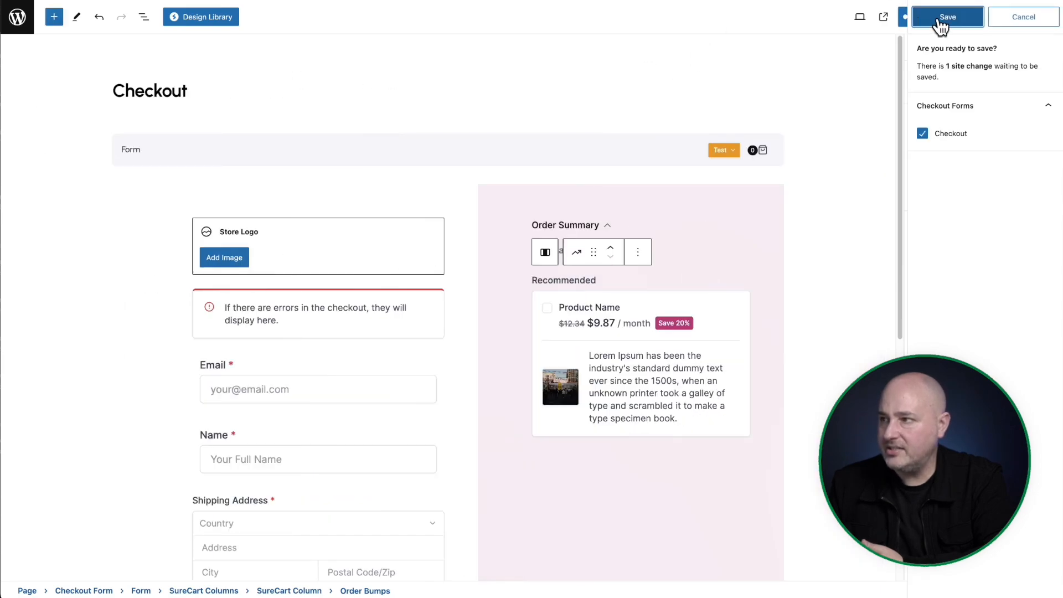
left_click(915, 18)
Go from the storefront cart to checkout and check where the recommended offer is placed.
left_click(98, 567)
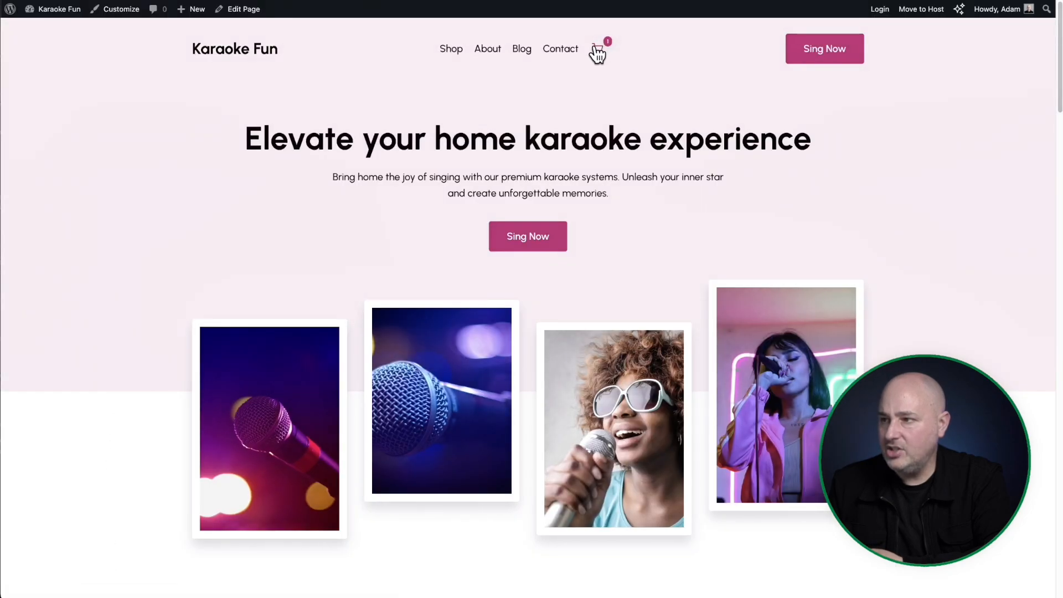
left_click(601, 49)
left_click(968, 575)
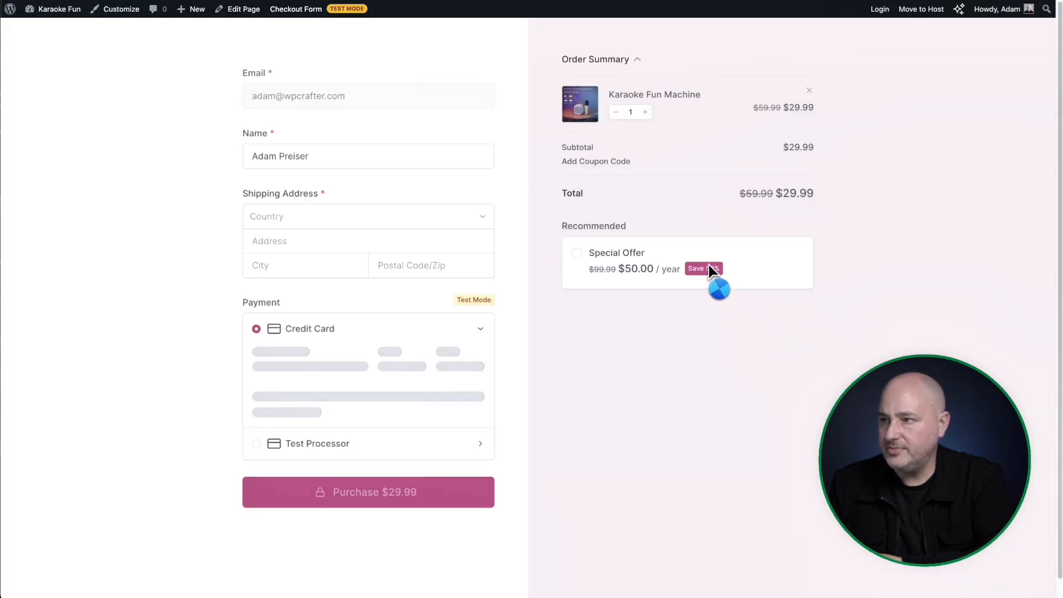
scroll(671, 299, "down", 3)
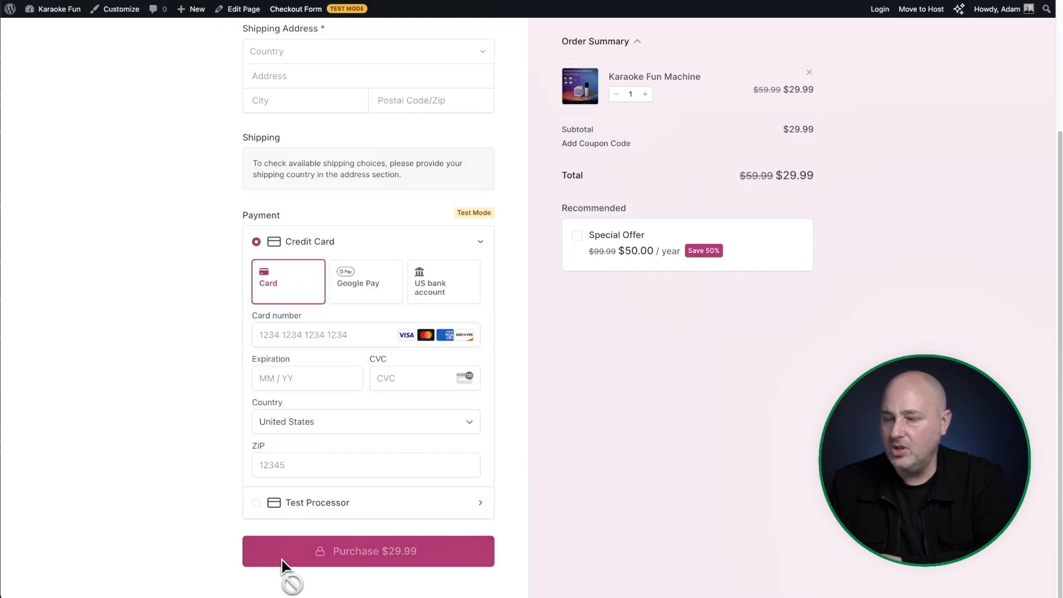
scroll(742, 304, "up", 3)
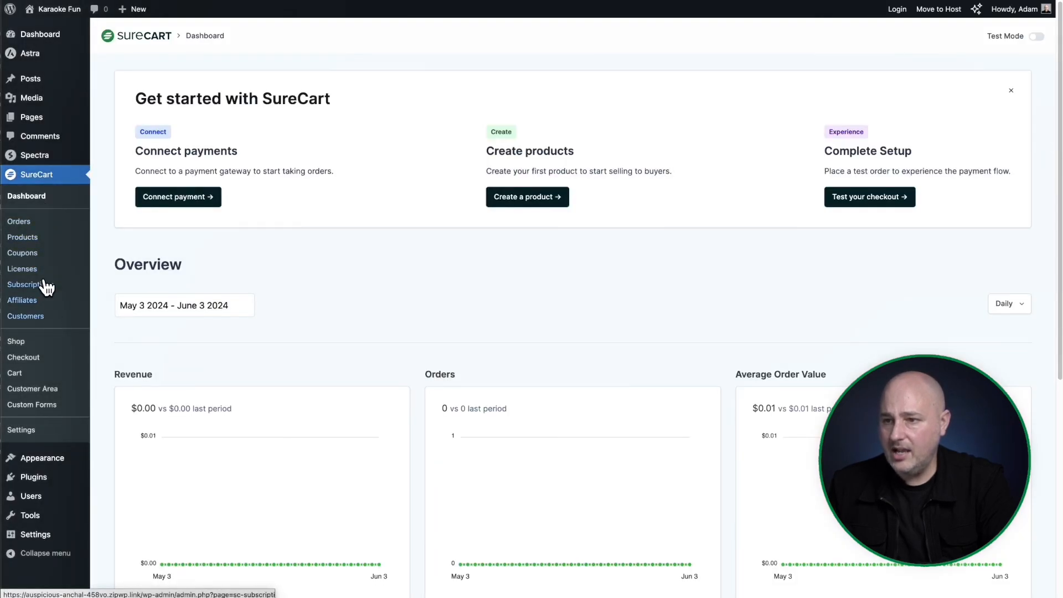
Open the Special Offer order bump for editing from the store's order bumps list.
left_click(37, 239)
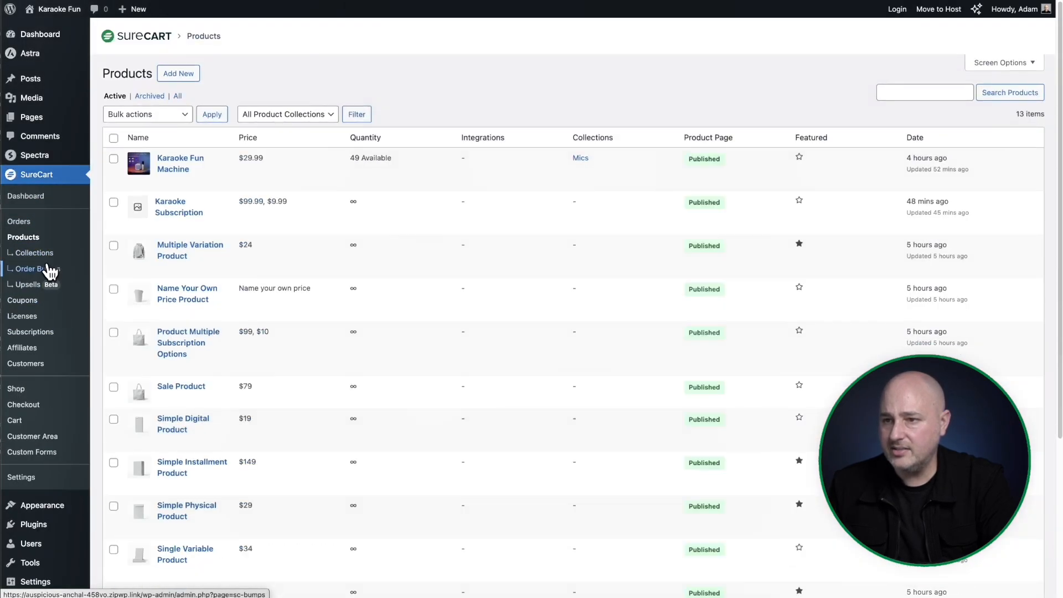
left_click(41, 269)
left_click(136, 142)
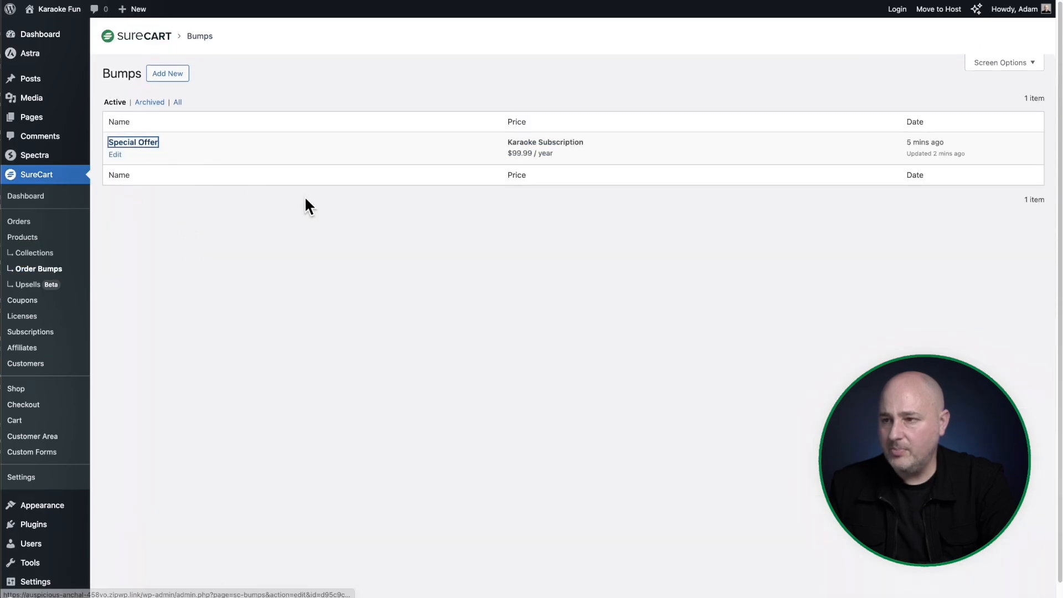
scroll(290, 199, "down", 12)
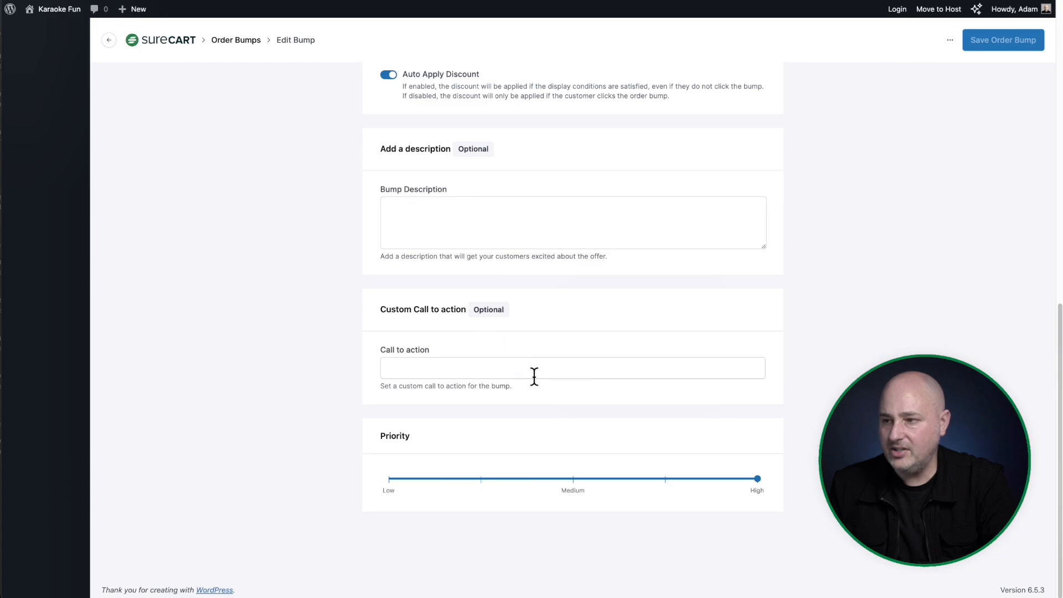
Add the description "Huge savings on our membership." and the call to action "Become a Member" to the order bump and save it.
left_click(534, 371)
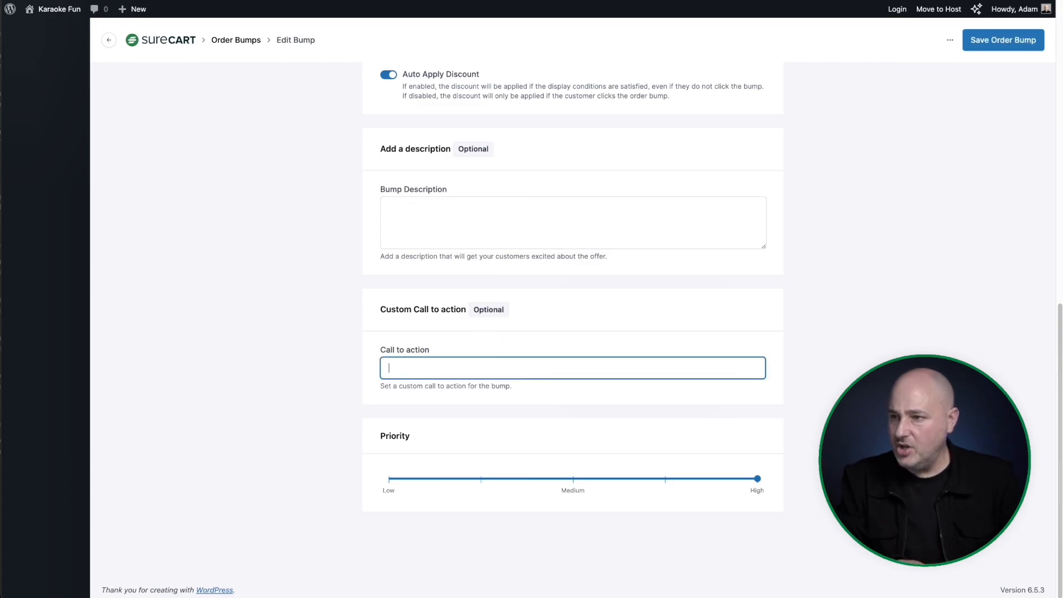
left_click(452, 232)
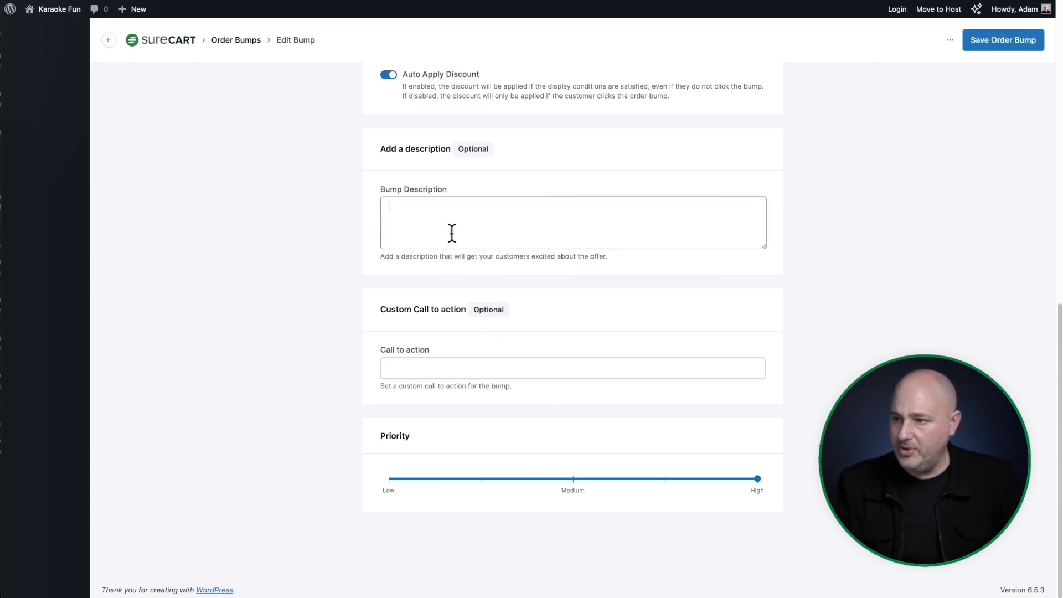
left_click(477, 361)
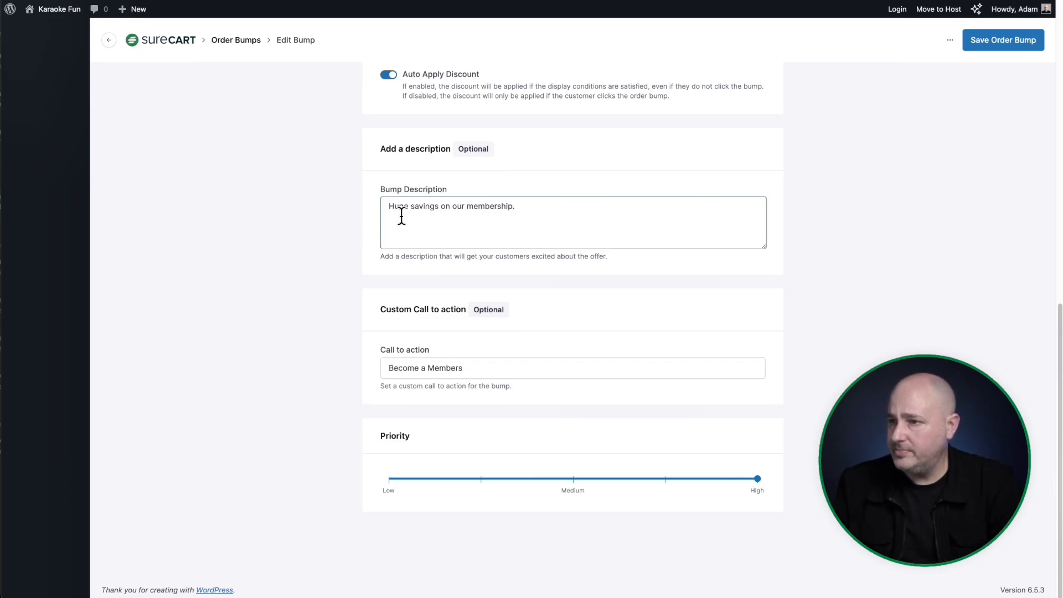
left_click_drag(399, 207, 532, 206)
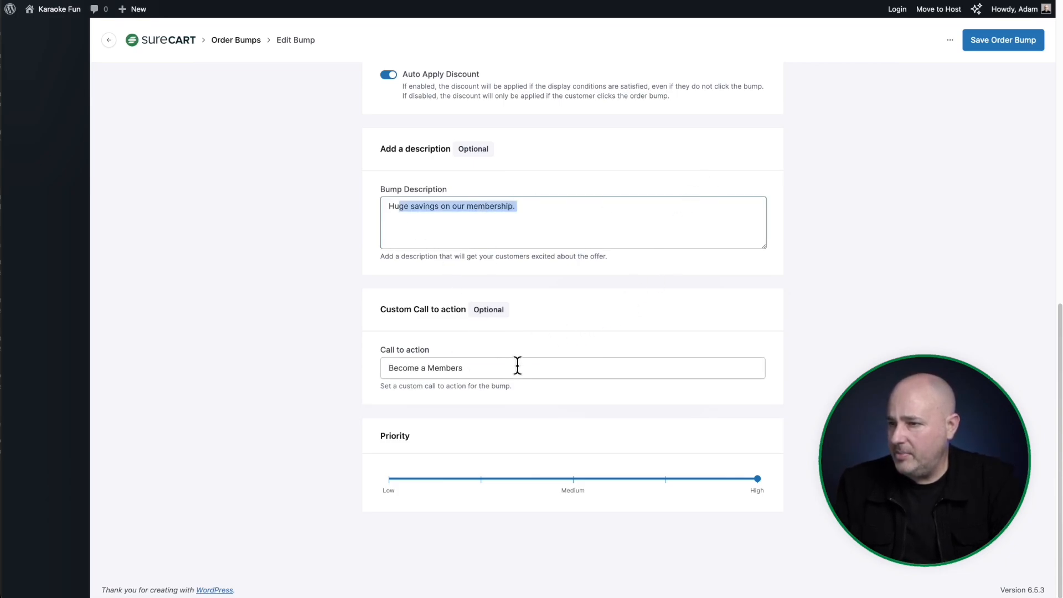
left_click(481, 368)
key("BackSpace")
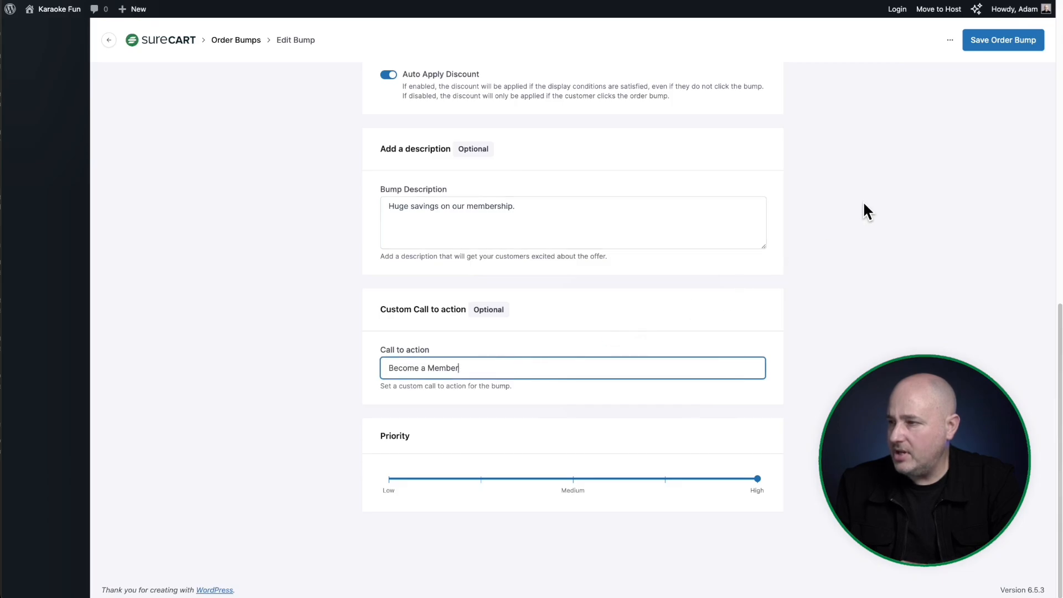
left_click(999, 42)
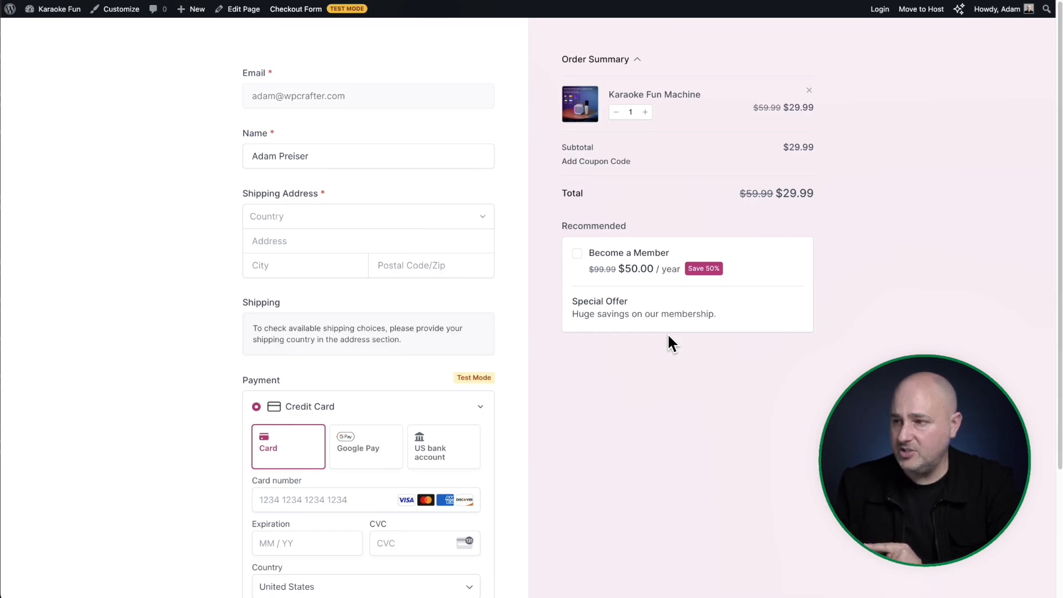
Test the Become a Member offer on the checkout page by adding it to the order and removing it again.
left_click(577, 256)
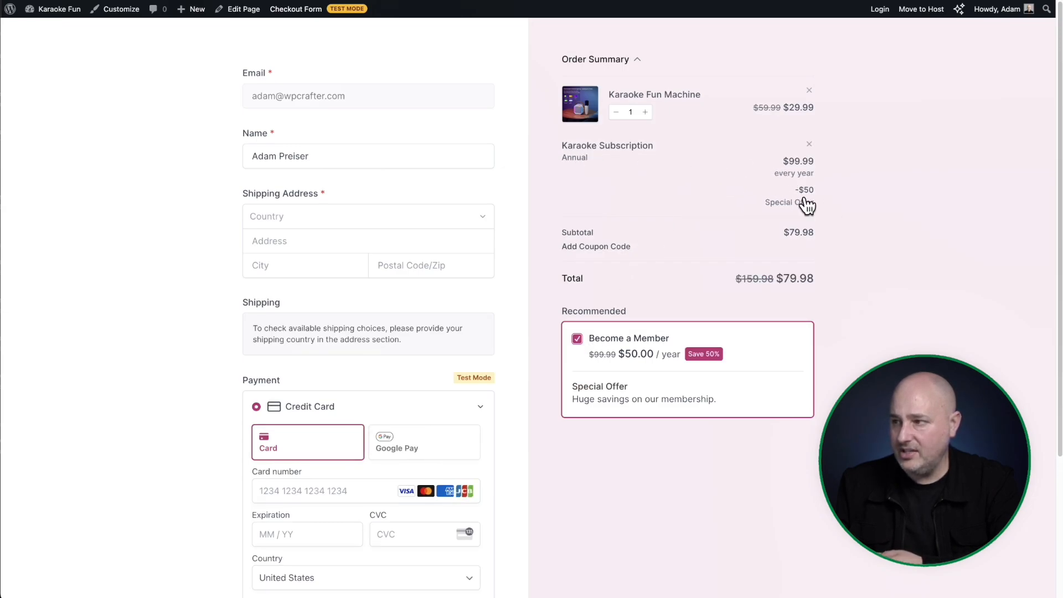
left_click(578, 339)
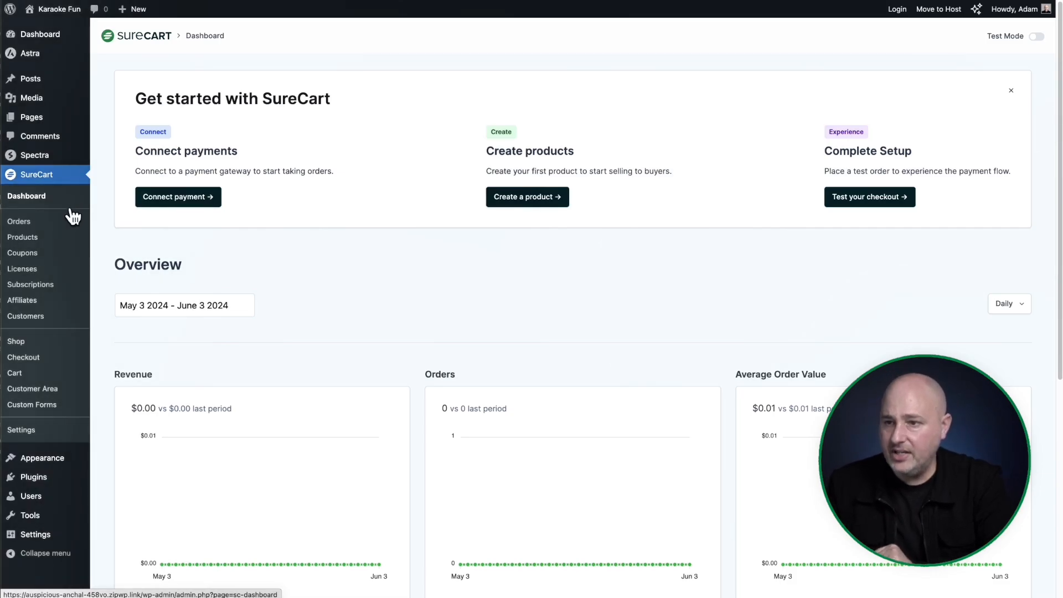
Create a new SureCart upsell funnel named "Karaoke Upsell".
left_click(39, 240)
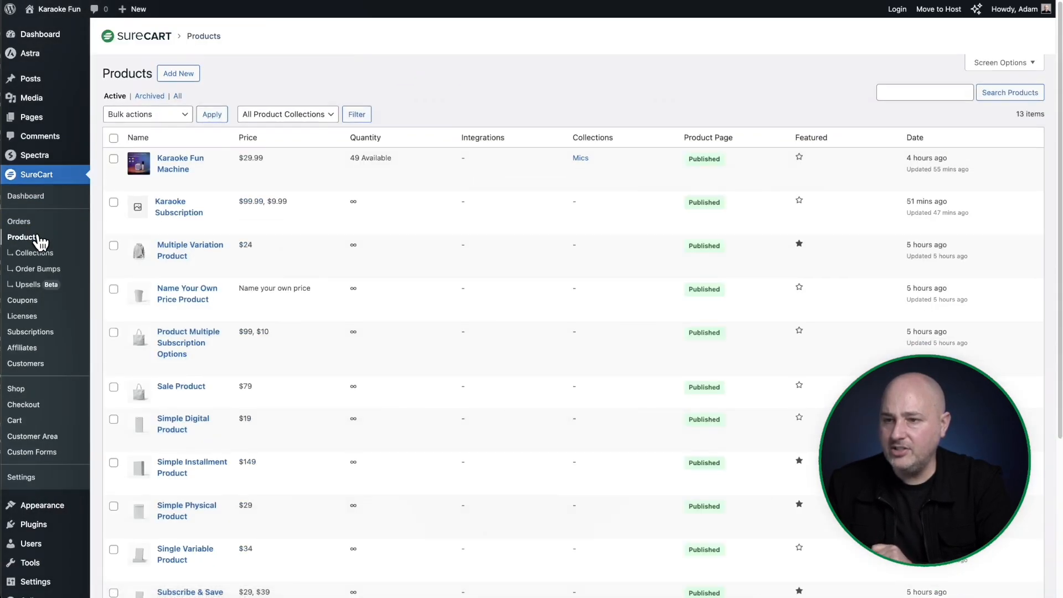
left_click(47, 286)
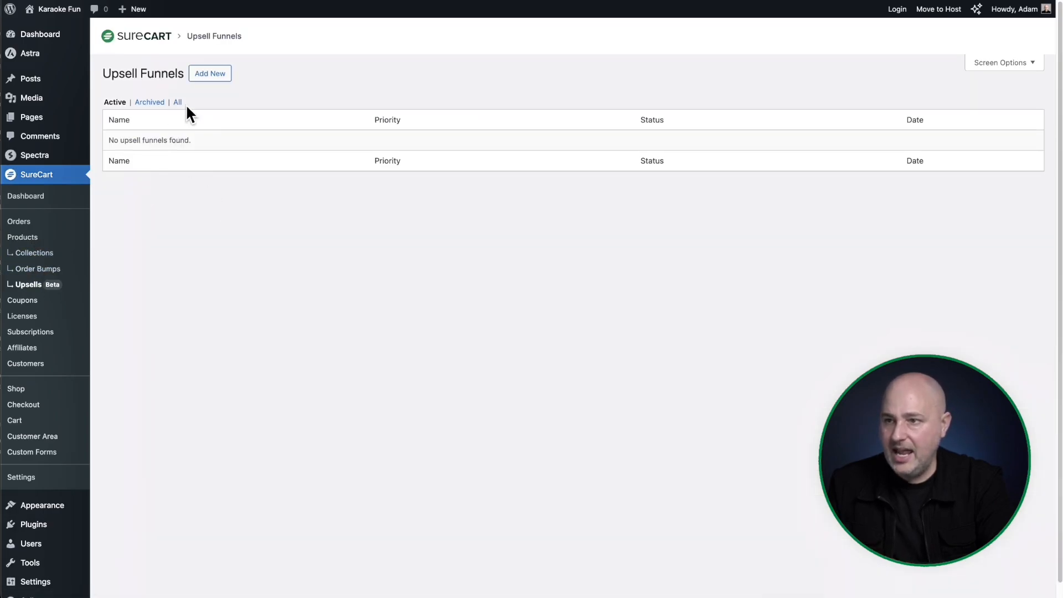
left_click(204, 75)
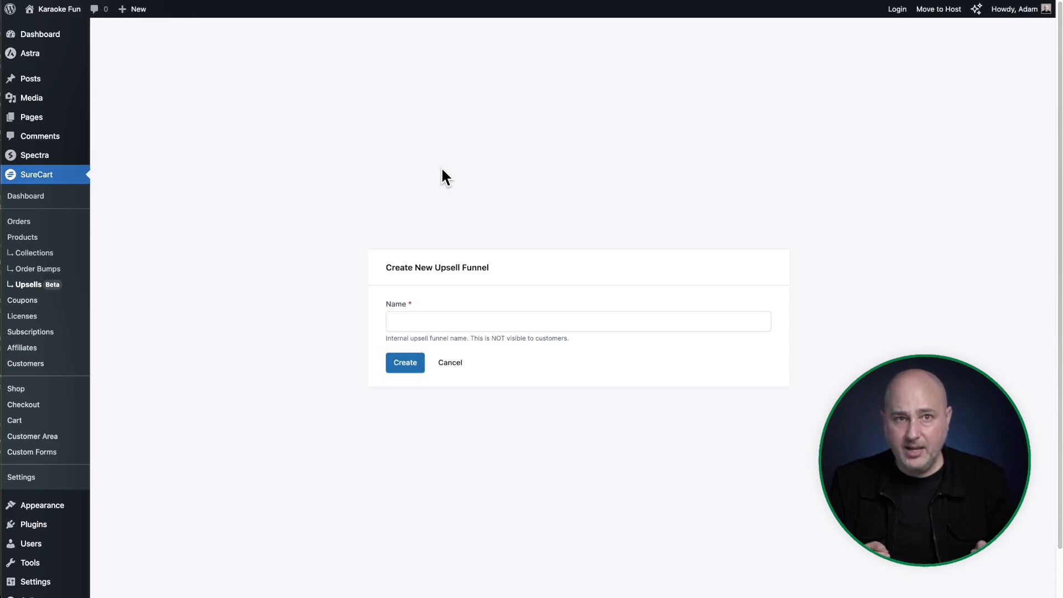
type("Karaoke Upsell")
left_click(405, 362)
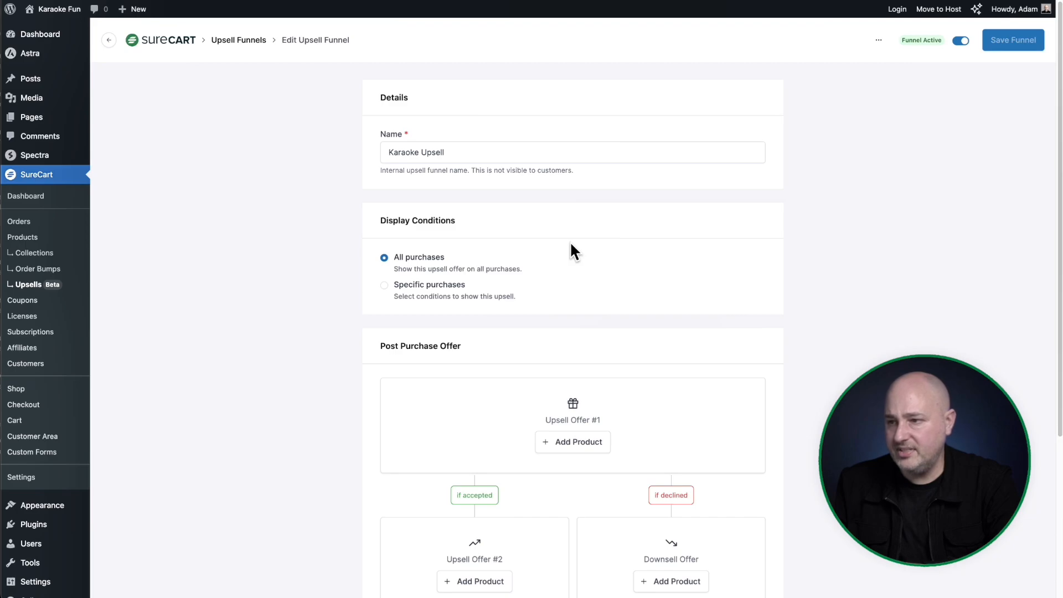
Limit the upsell funnel to specific purchases with a product condition for Karaoke Fun Machine.
scroll(539, 250, "down", 1)
scroll(540, 249, "up", 1)
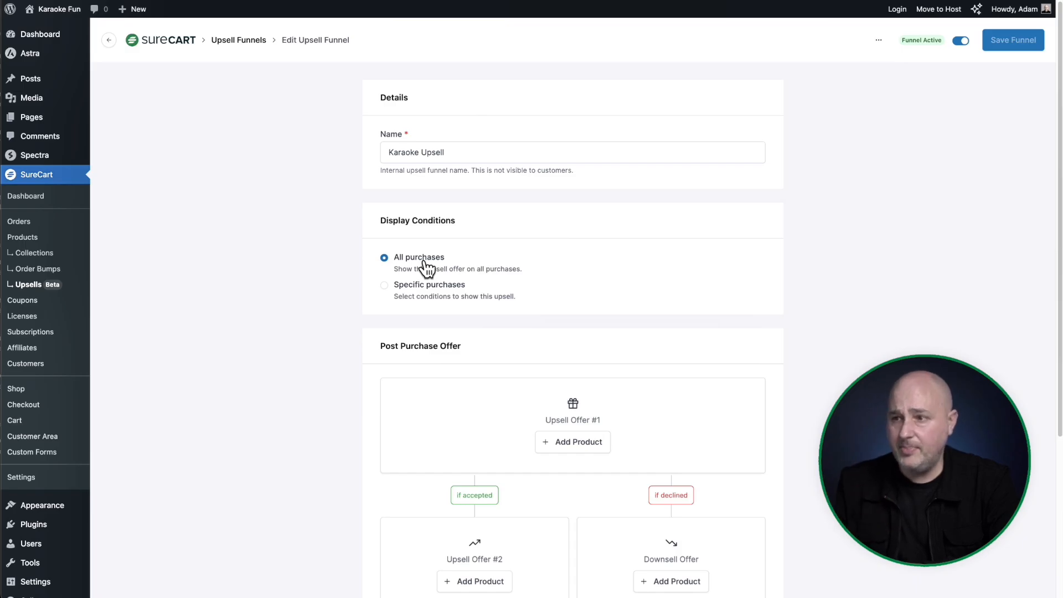
left_click(410, 288)
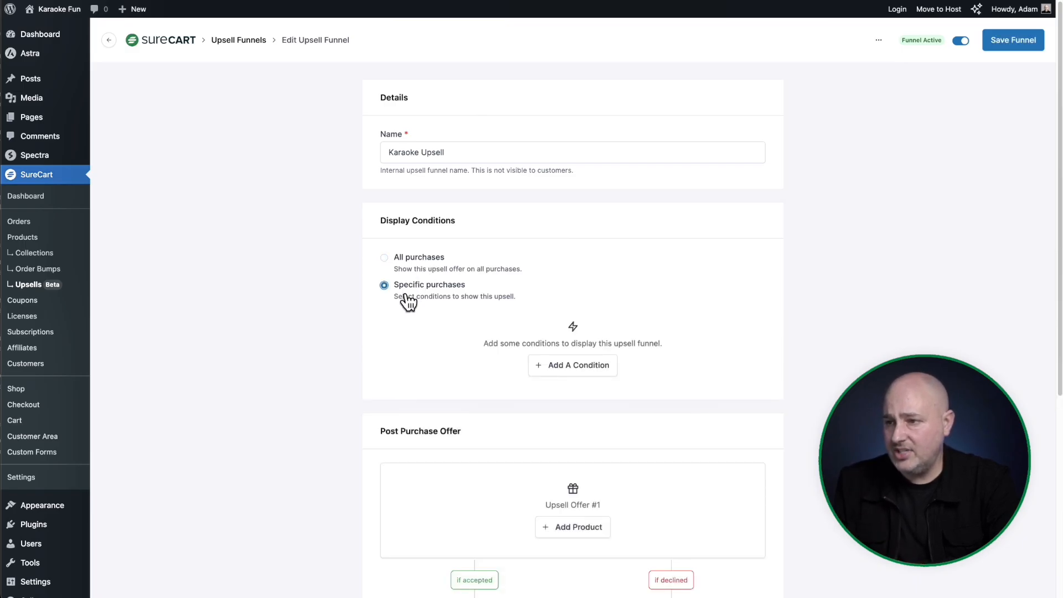
left_click(574, 366)
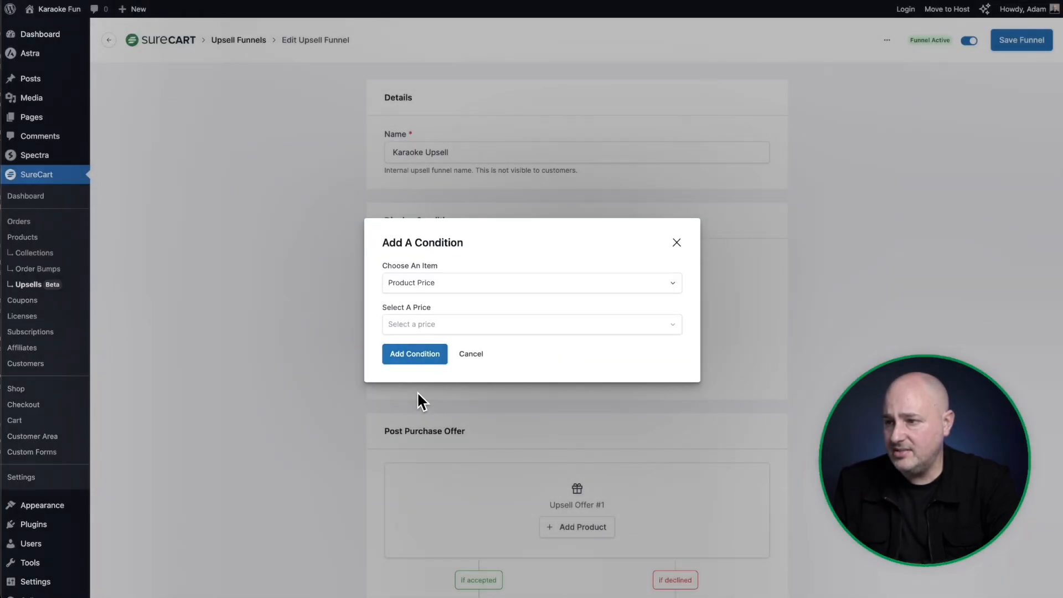
left_click(465, 291)
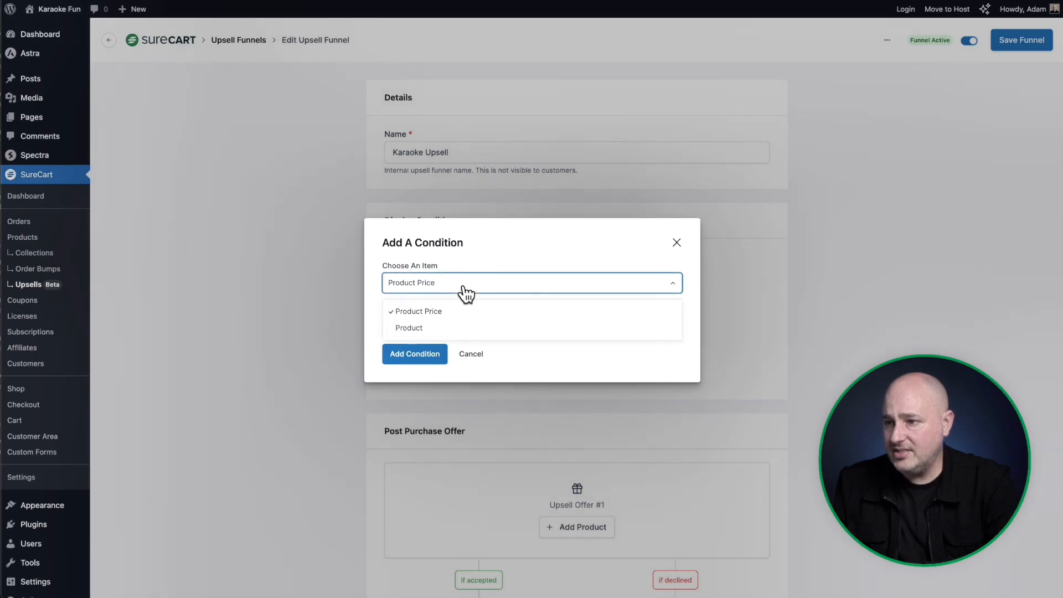
left_click(456, 330)
left_click(461, 330)
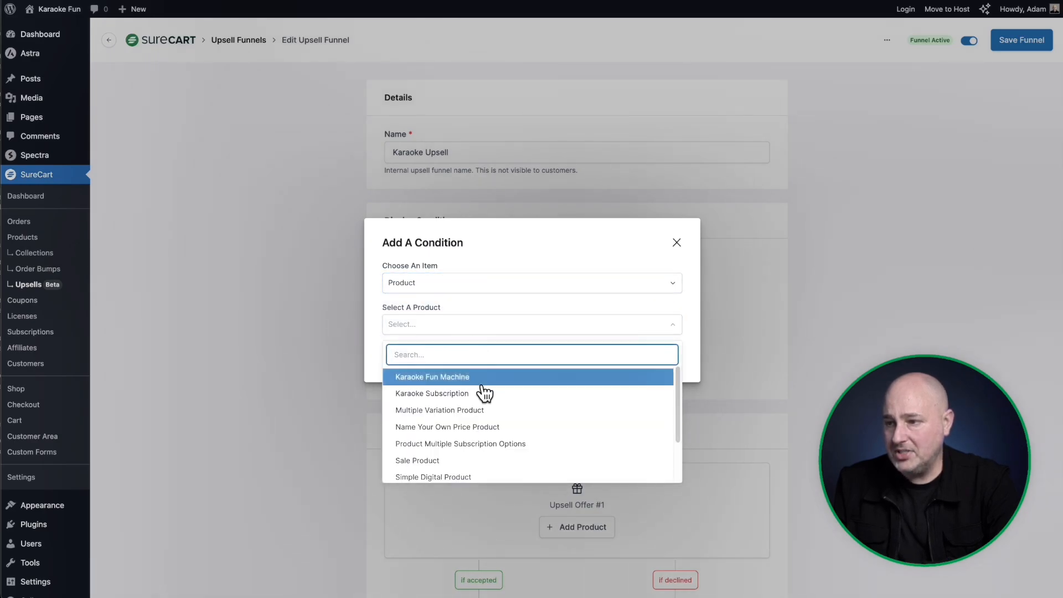
left_click(484, 381)
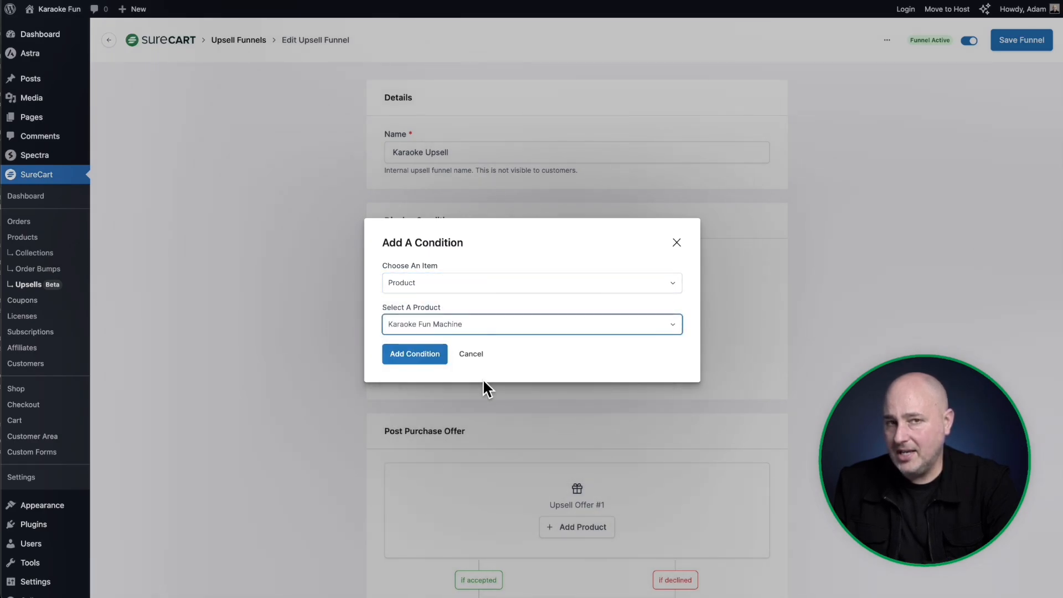
left_click(443, 363)
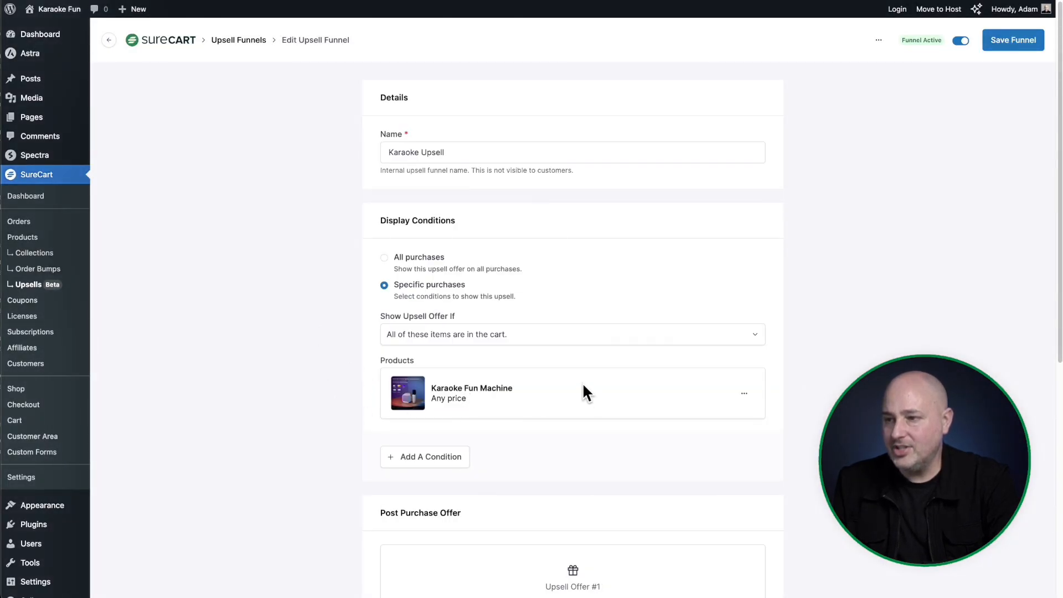
Start Upsell Offer #1 with the title "Wait, Your Order Is Not Complete Yet" and the $19 Simple Digital Product.
scroll(537, 377, "down", 2)
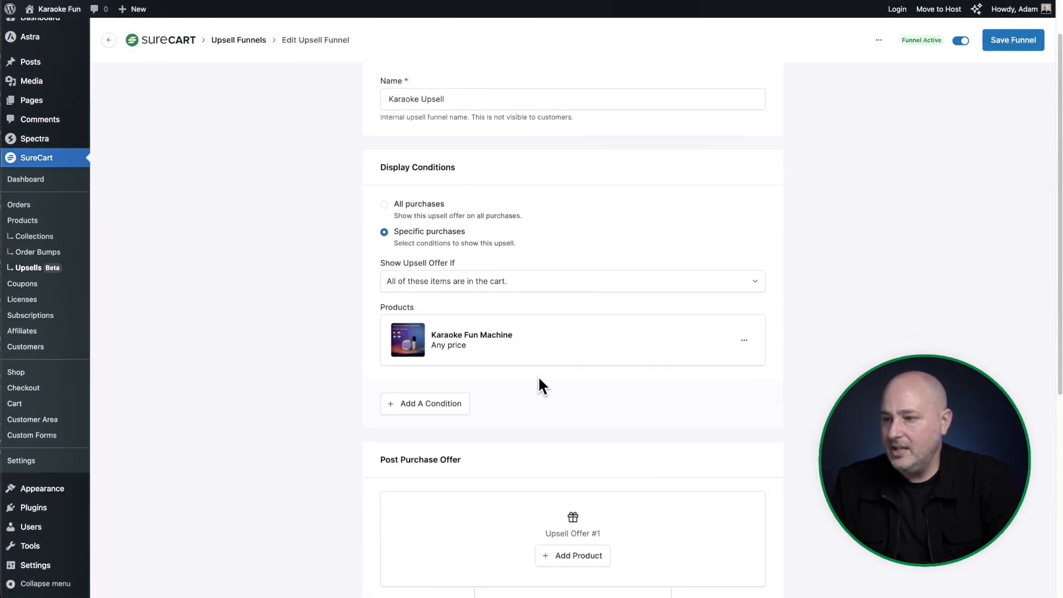
scroll(563, 345, "down", 5)
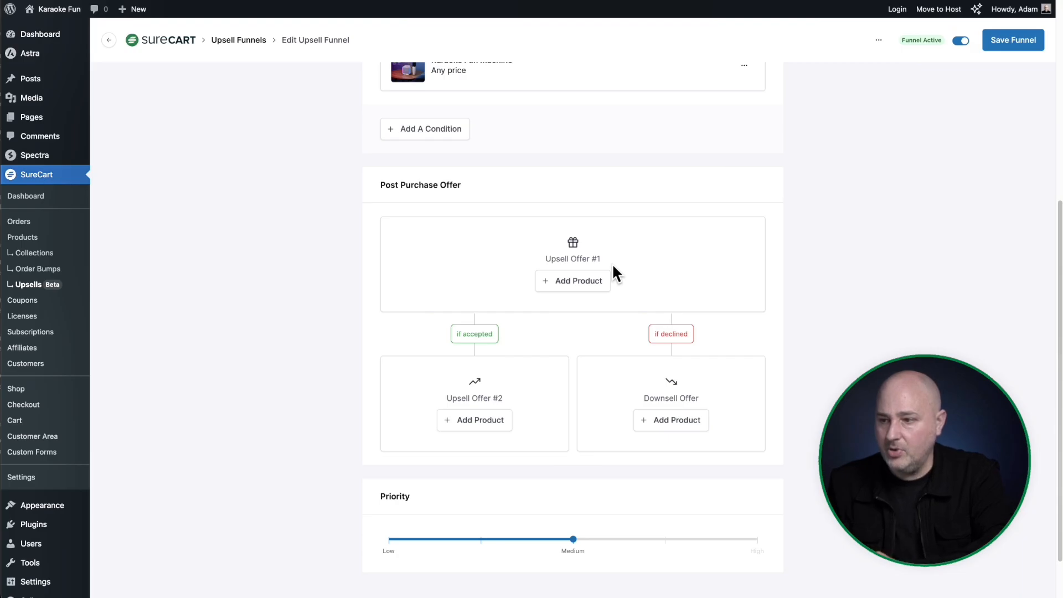
left_click(565, 280)
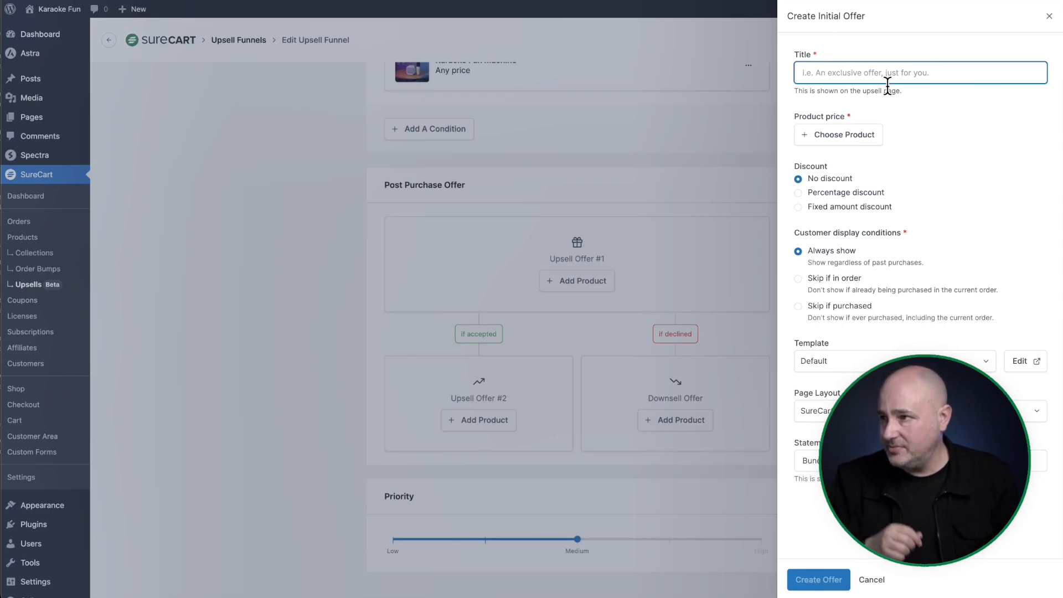
type("Wait, Your Order Is Not Complete Yet")
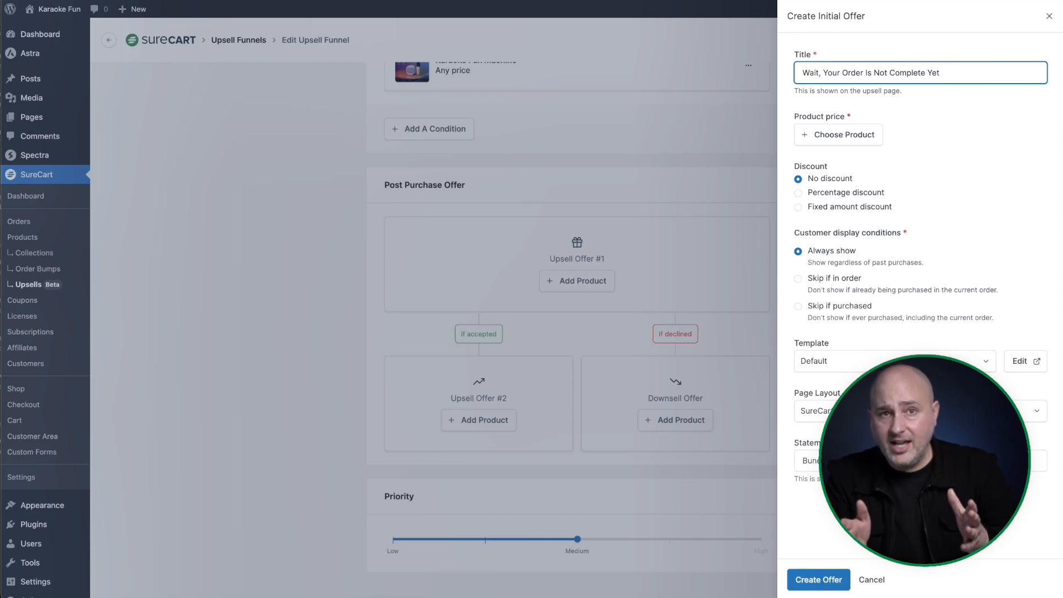
left_click(829, 138)
scroll(908, 249, "down", 2)
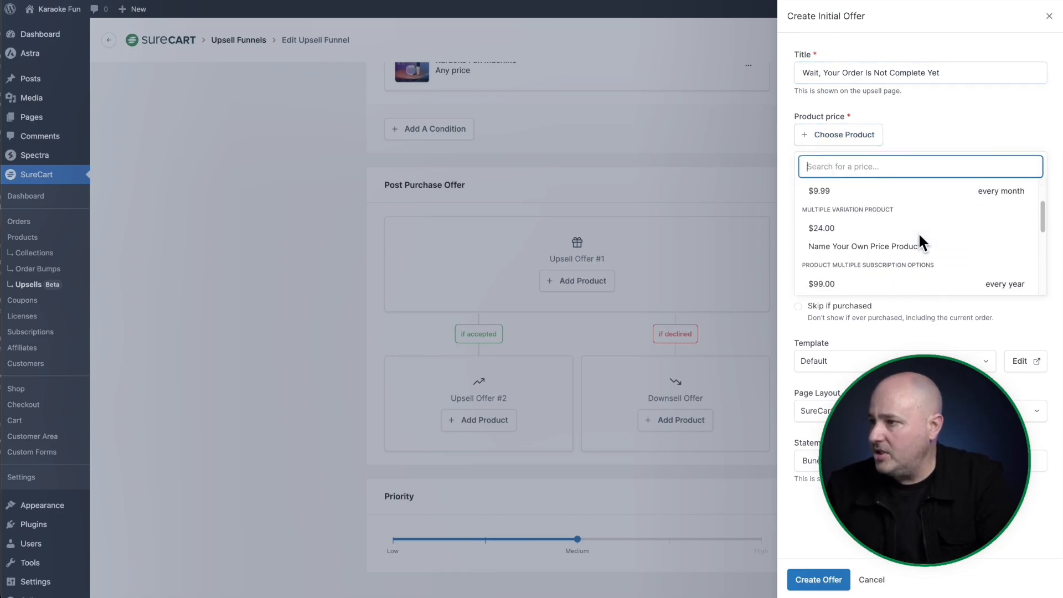
scroll(919, 238, "down", 2)
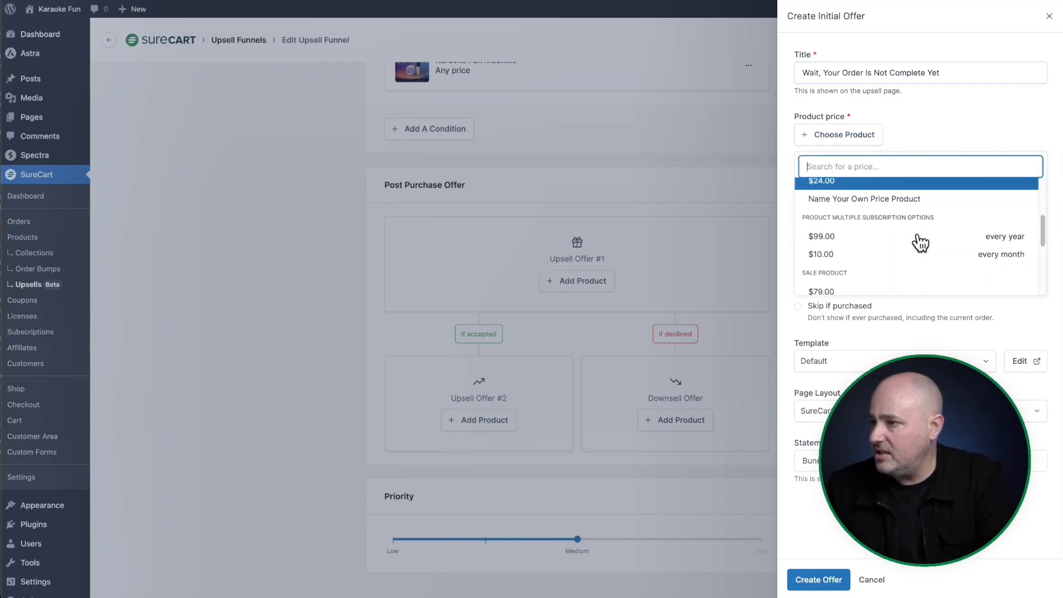
scroll(895, 249, "down", 4)
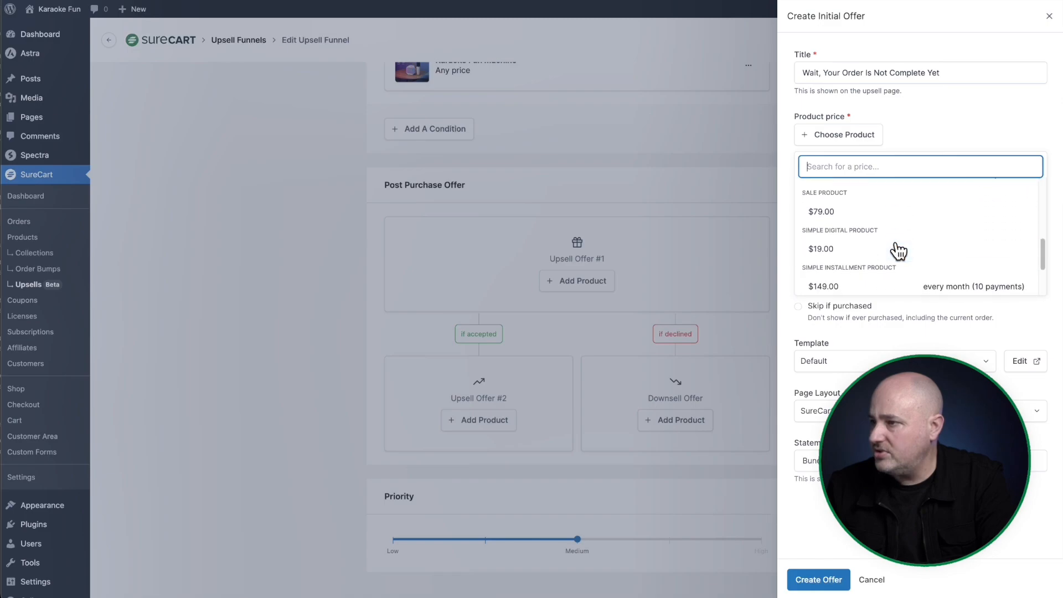
left_click(897, 239)
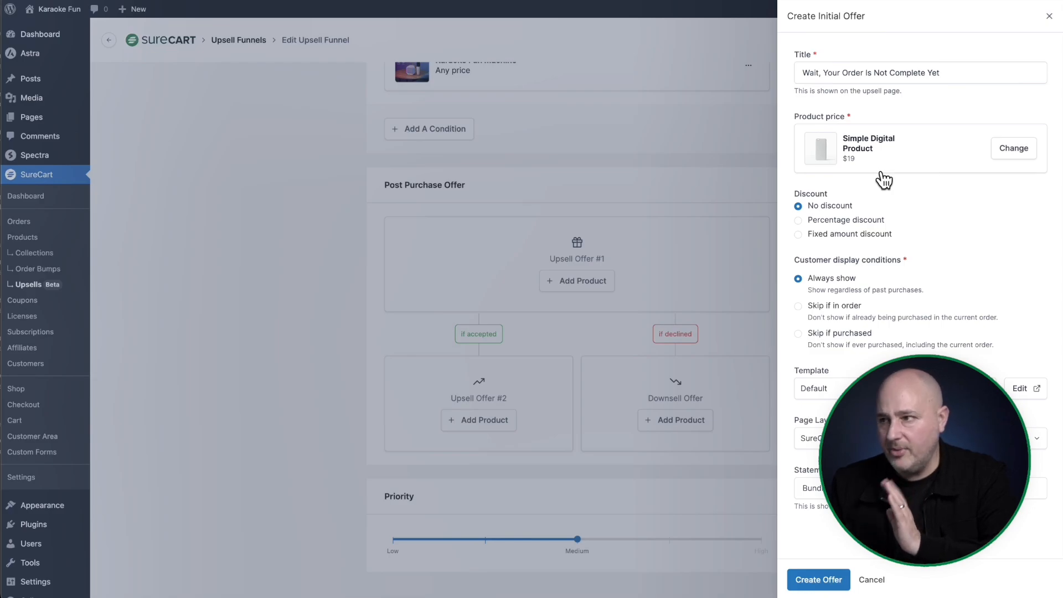
Give the initial offer a 50% percentage discount and set its customer display condition to Skip if in order.
left_click(799, 221)
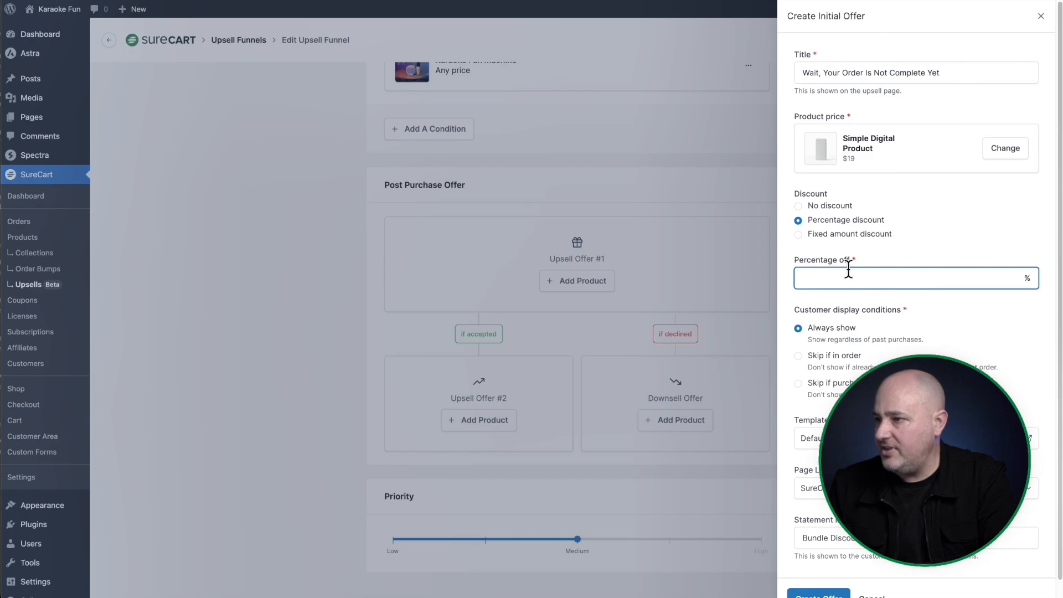
type("50")
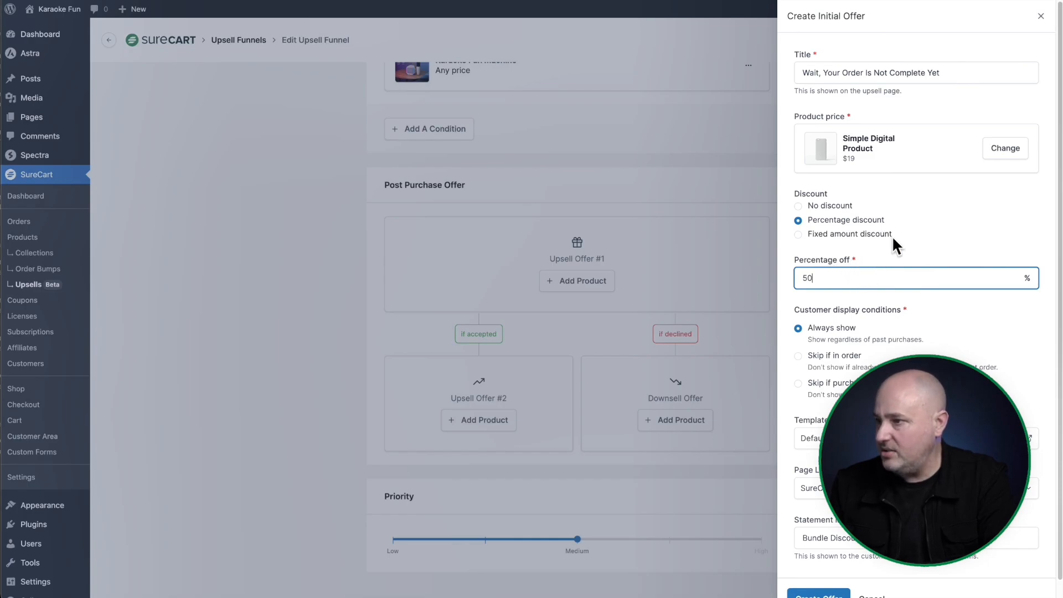
scroll(908, 250, "down", 1)
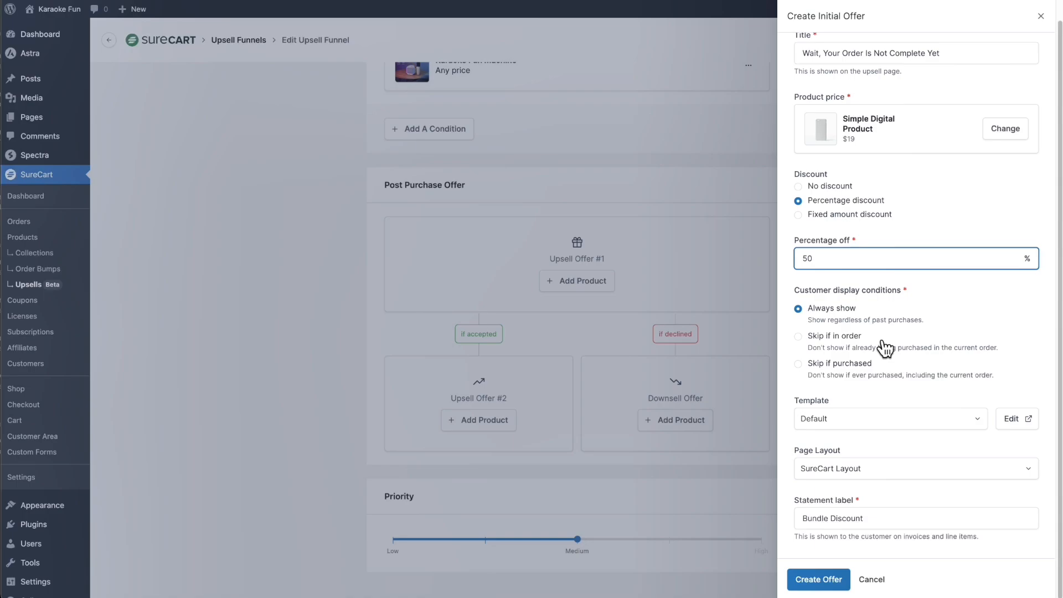
left_click(839, 337)
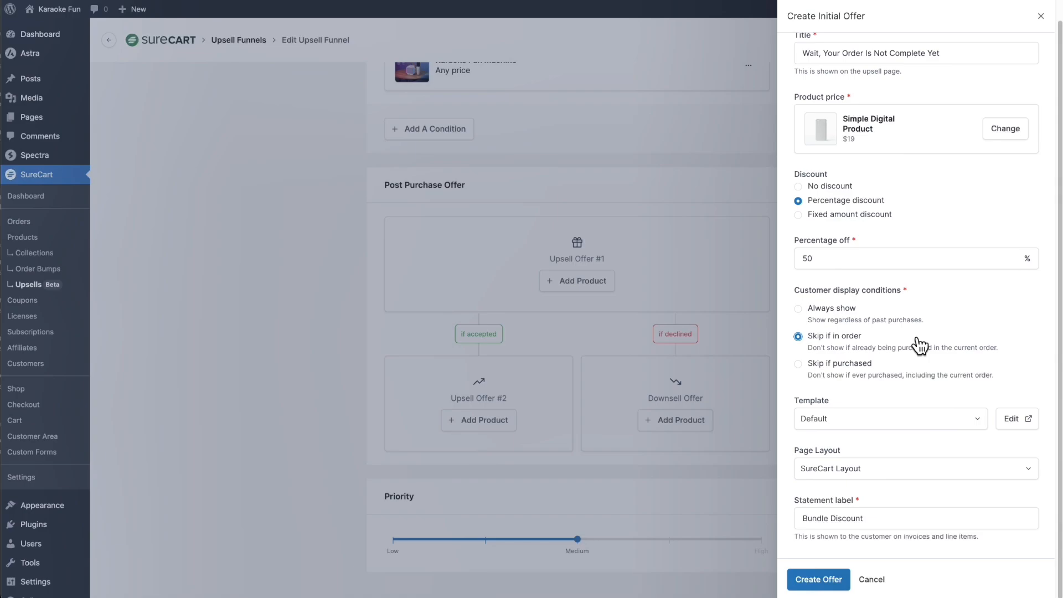
Review the offer's template choices, keep the Default template and Bundle Discount statement label, and create the offer.
left_click(964, 427)
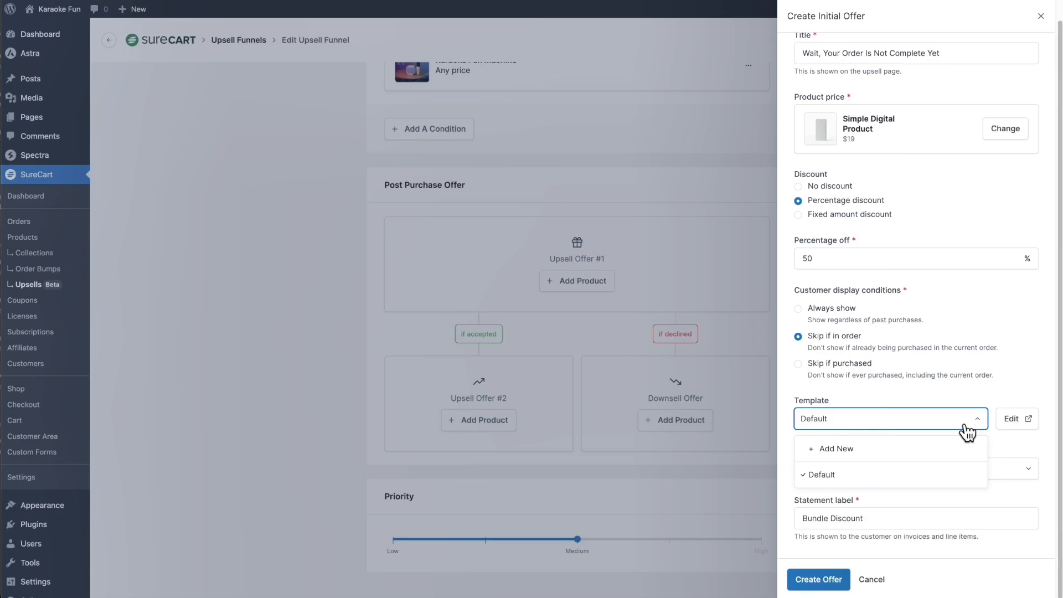
left_click(931, 394)
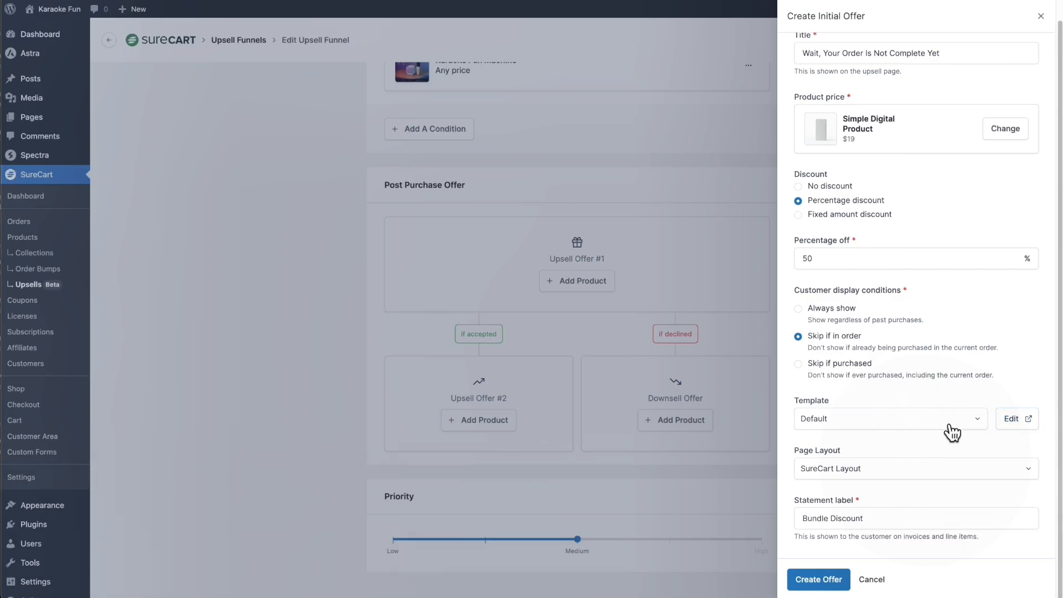
left_click(884, 516)
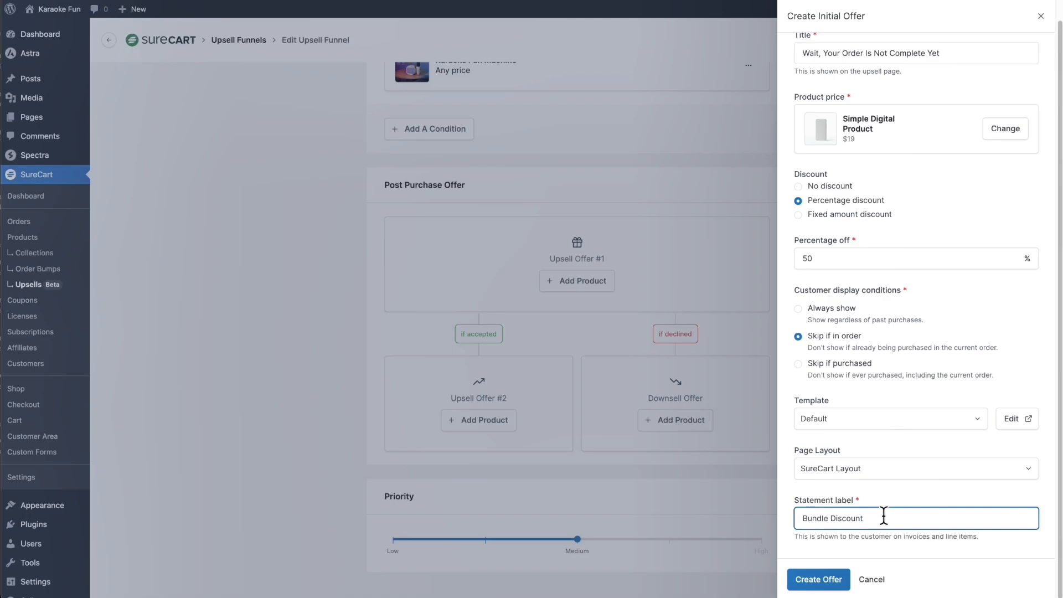
left_click(818, 576)
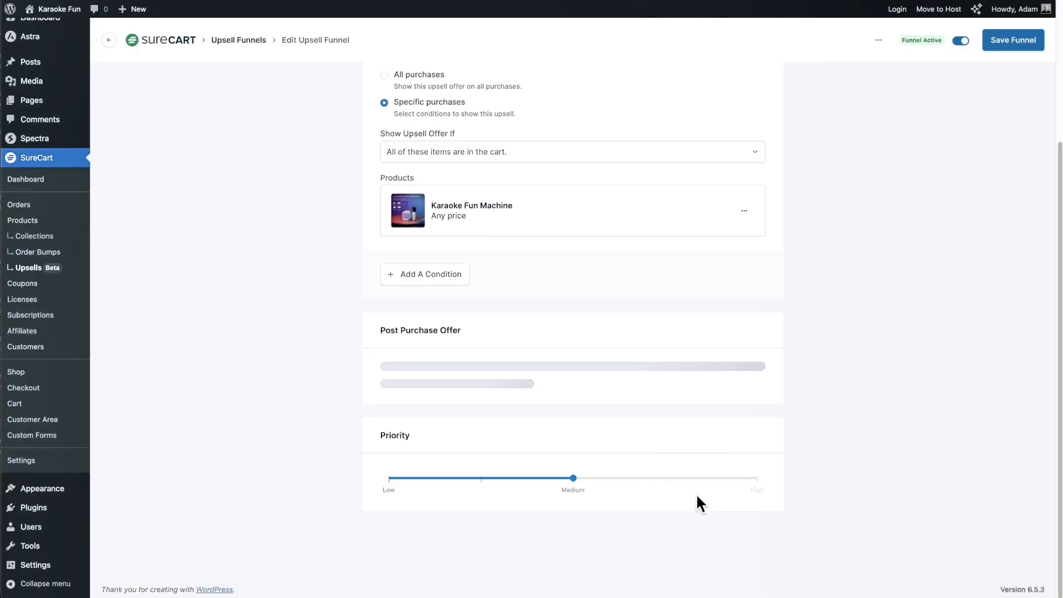
Preview the Simple Digital Product upsell offer and examine its expiry timer, headline, product description and order options.
scroll(696, 494, "down", 3)
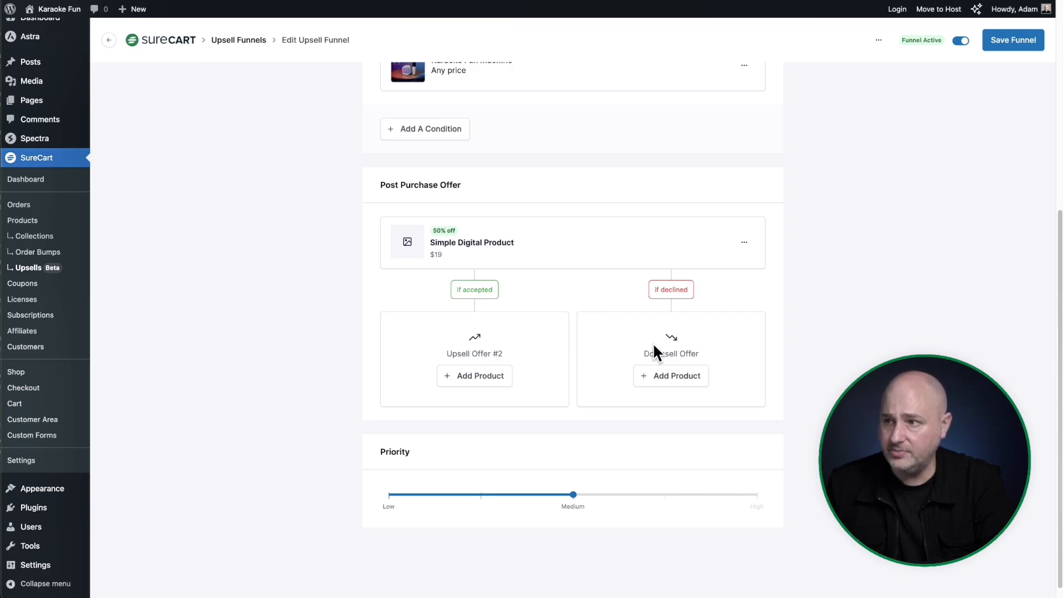
left_click(745, 243)
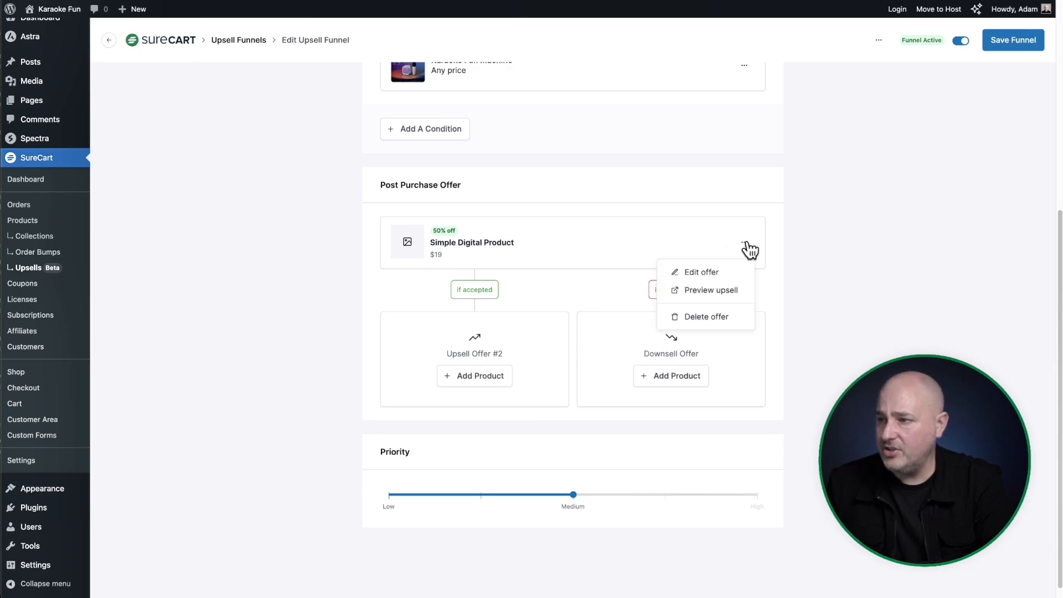
left_click(715, 294)
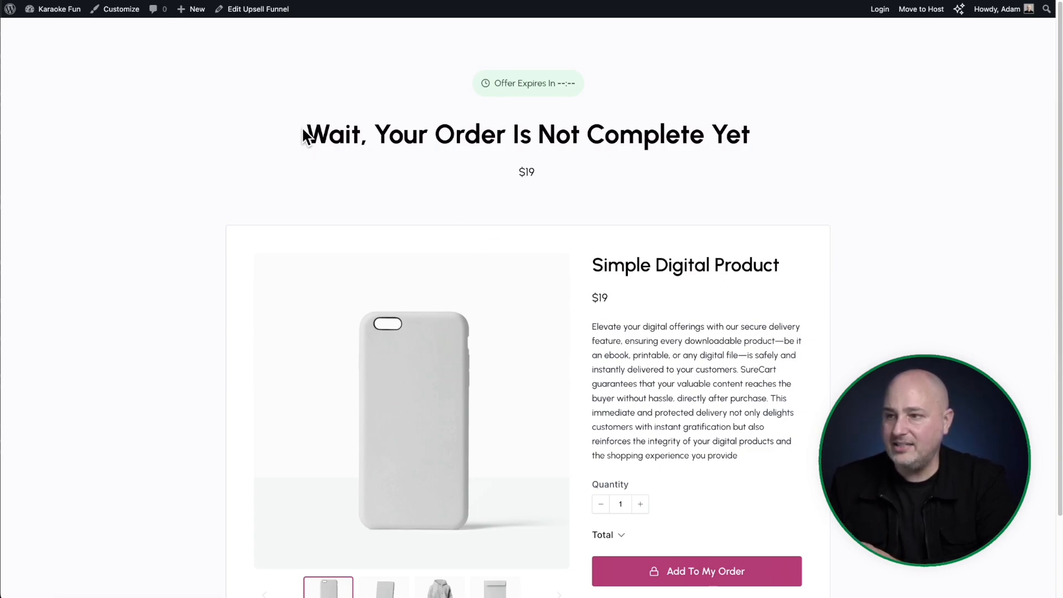
left_click_drag(304, 135, 803, 129)
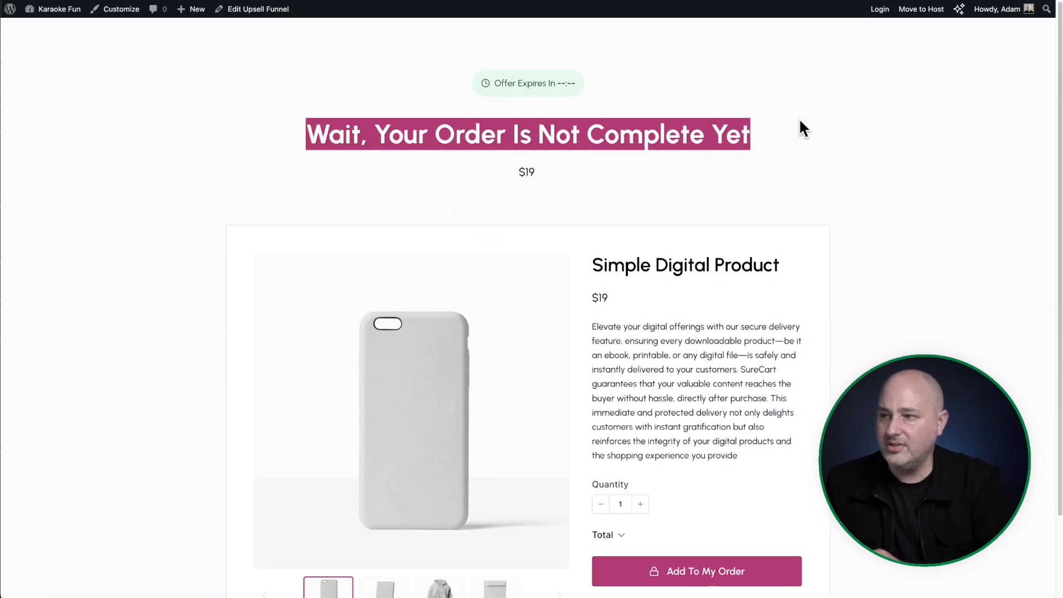
left_click(742, 155)
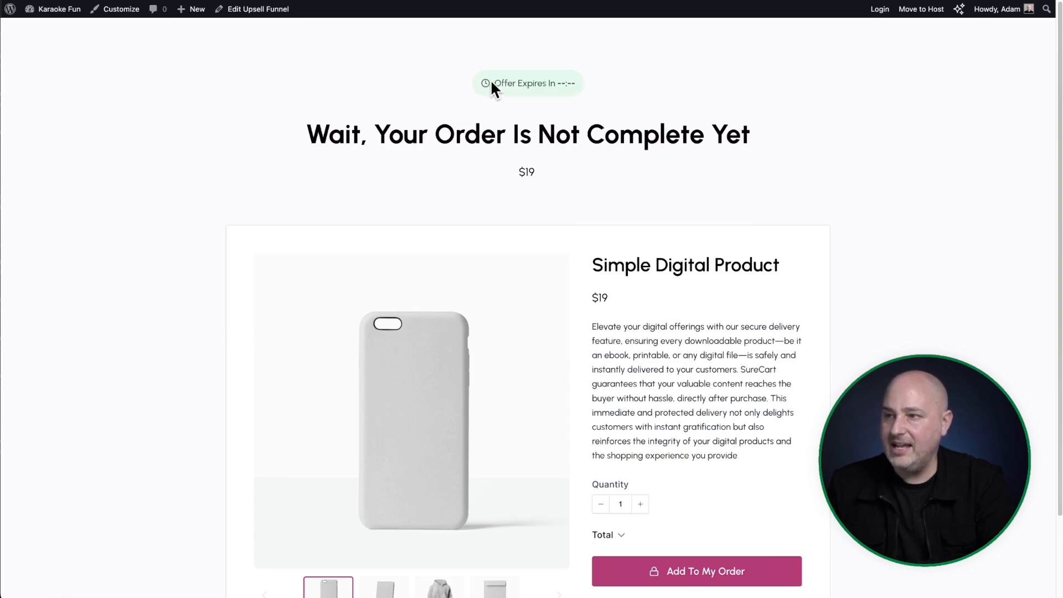
left_click_drag(495, 77, 577, 80)
left_click(625, 88)
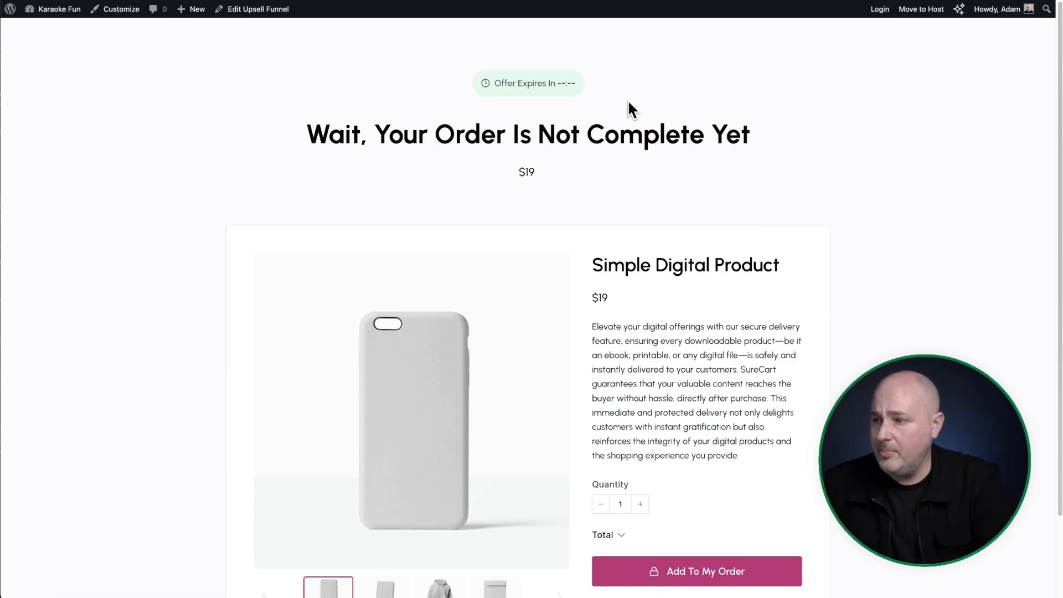
scroll(637, 122, "down", 3)
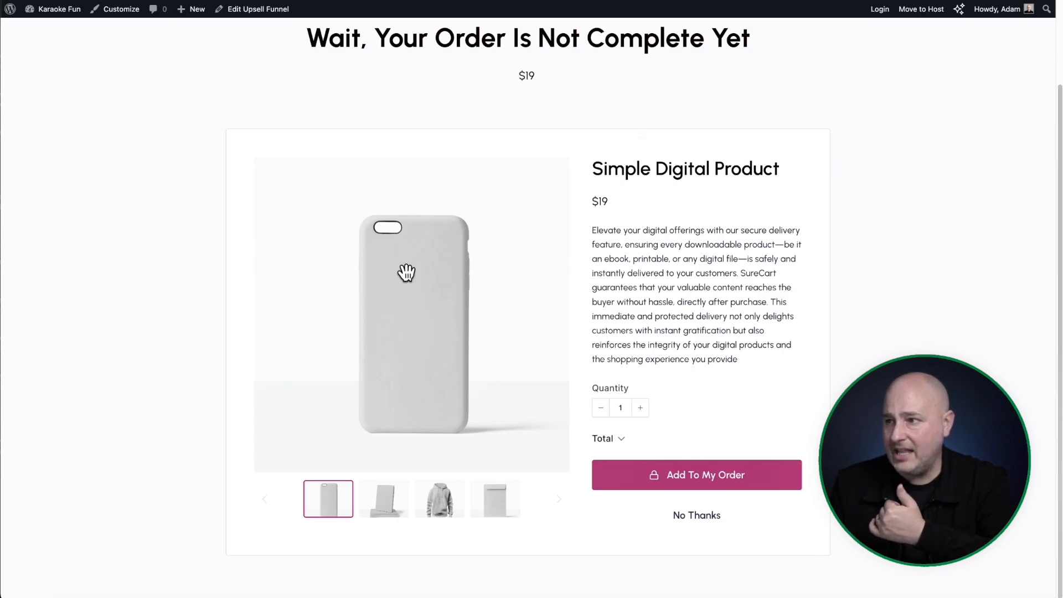
left_click_drag(591, 167, 726, 360)
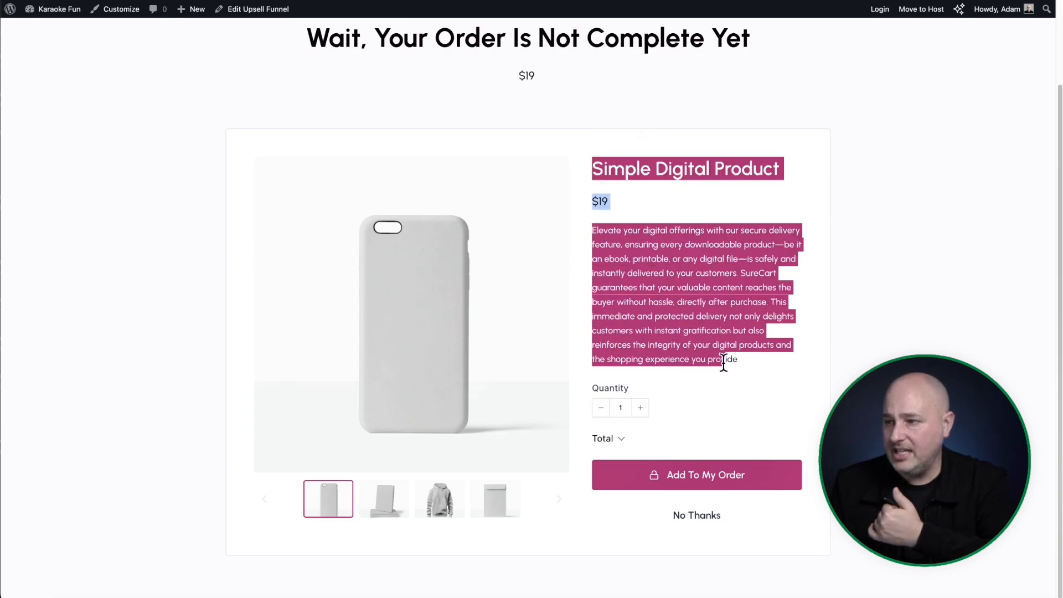
left_click(756, 346)
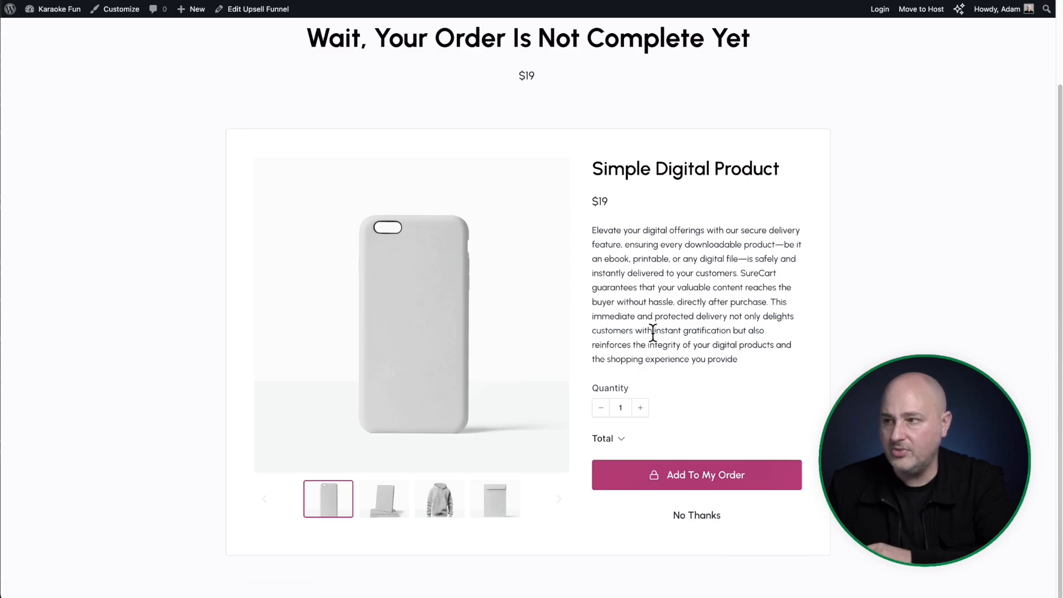
scroll(499, 183, "up", 3)
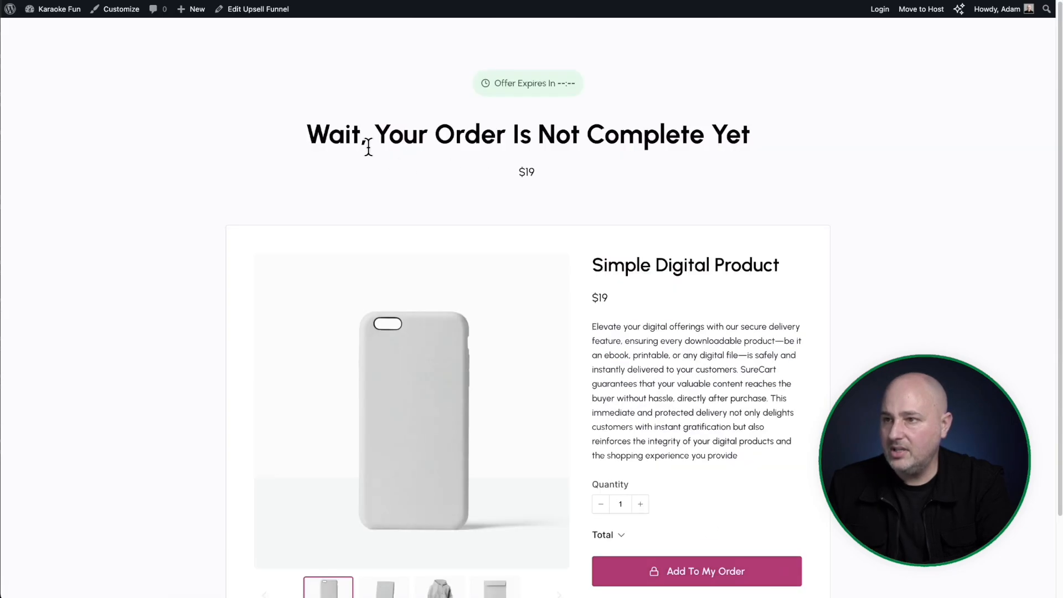
Open the upsell funnel's editor from the preview page and review its display conditions and post-purchase offer.
left_click(280, 16)
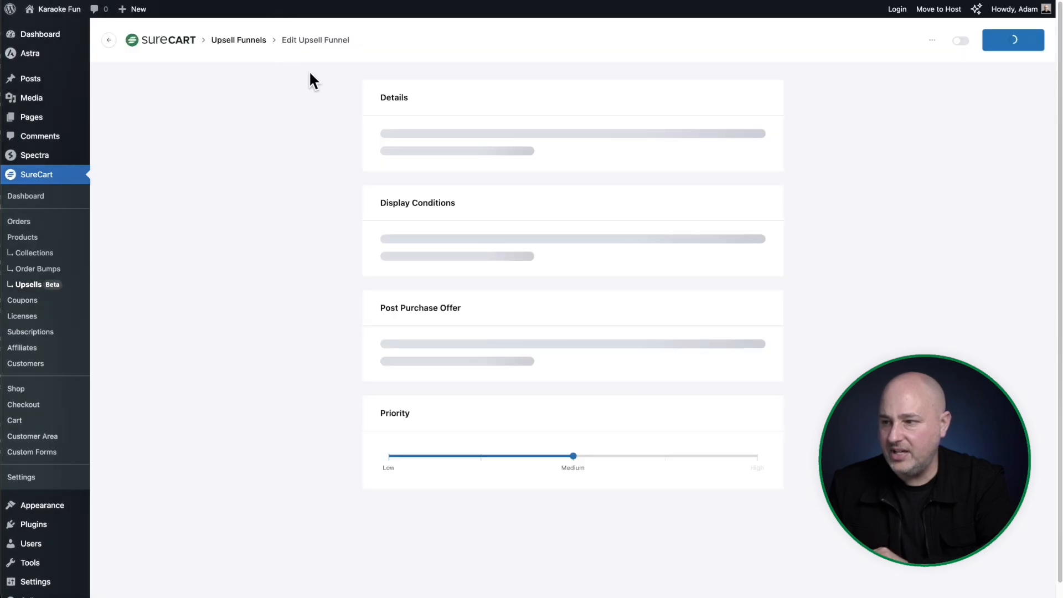
scroll(627, 225, "down", 3)
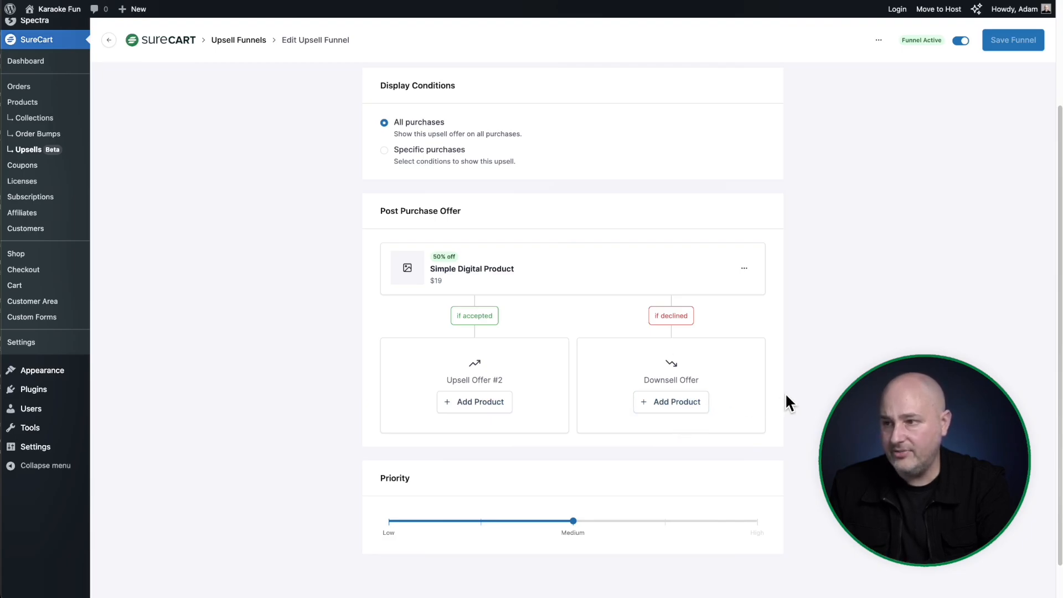
scroll(785, 393, "up", 3)
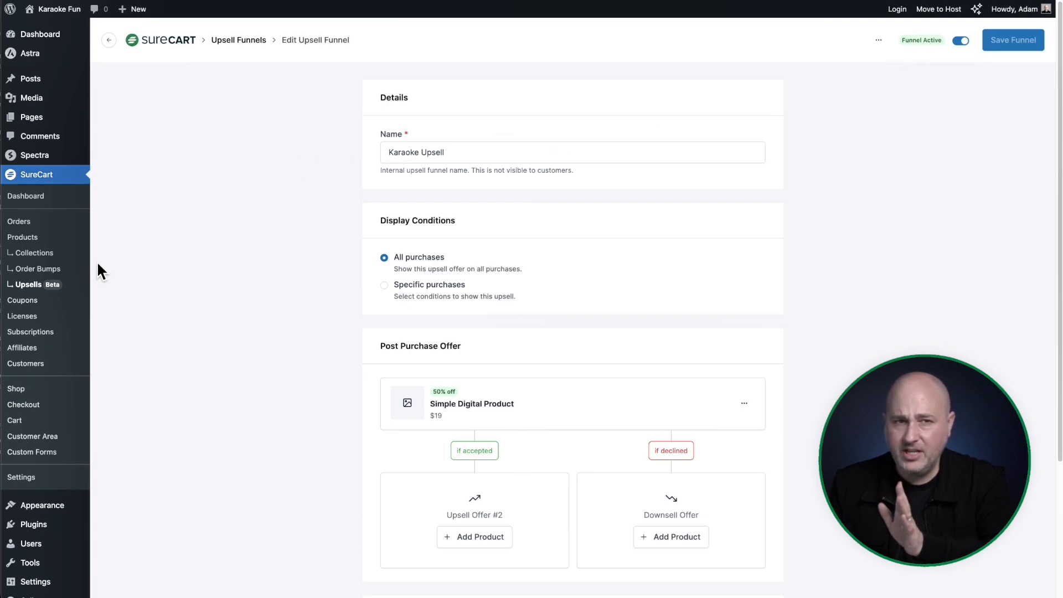
Visit the store, add the Karaoke Fun Machine to the cart and proceed to checkout.
mouse_move(59, 9)
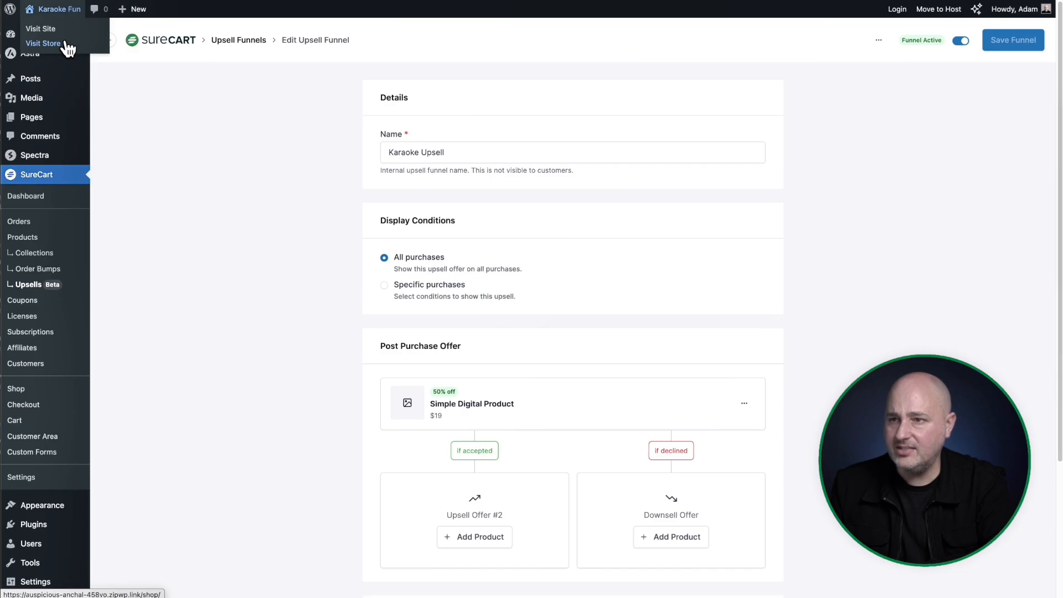
left_click(44, 43)
left_click(443, 332)
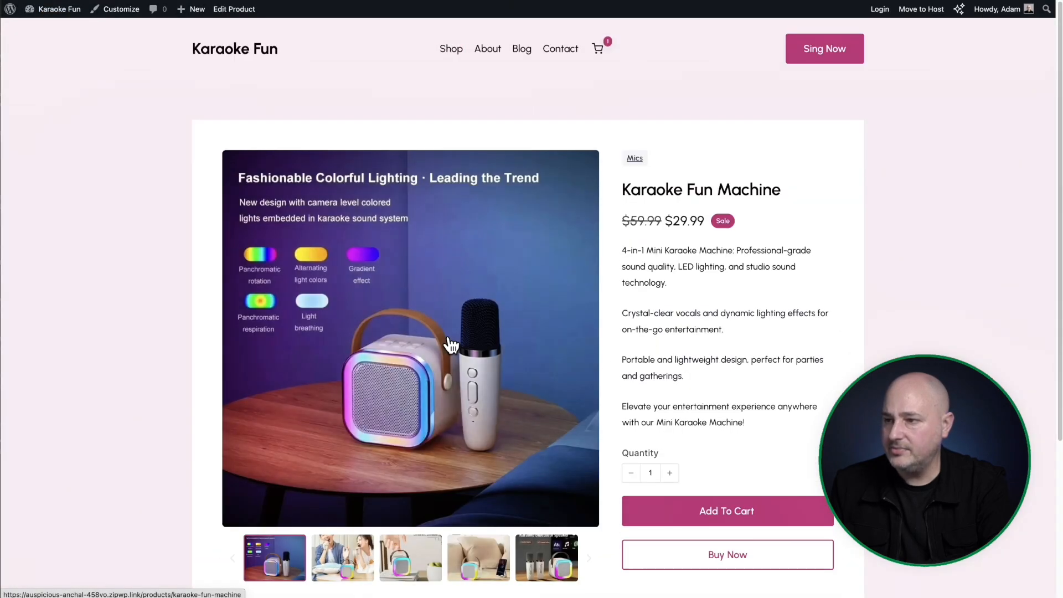
left_click(736, 516)
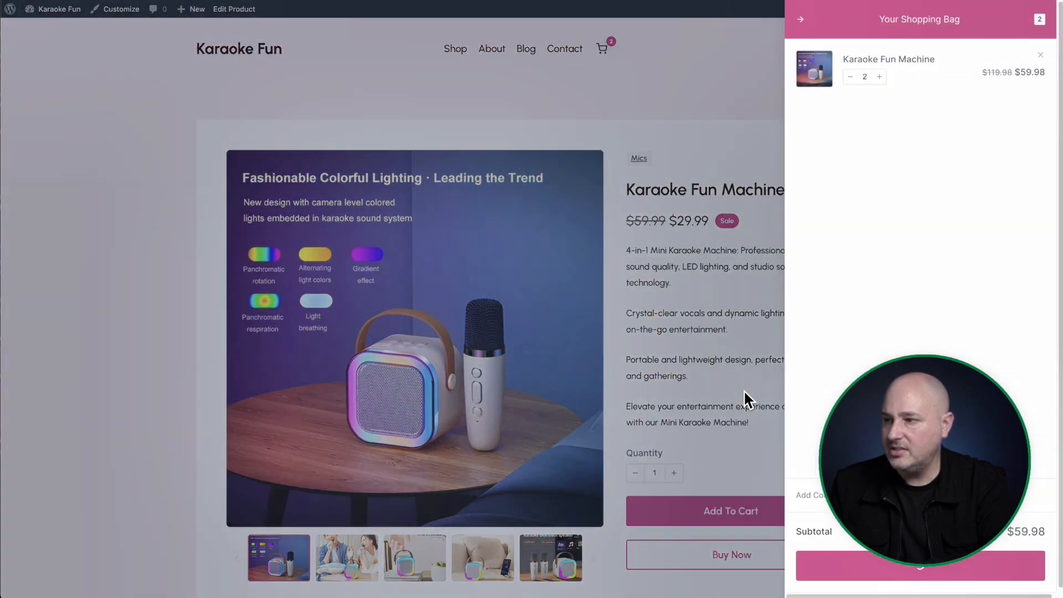
left_click(922, 570)
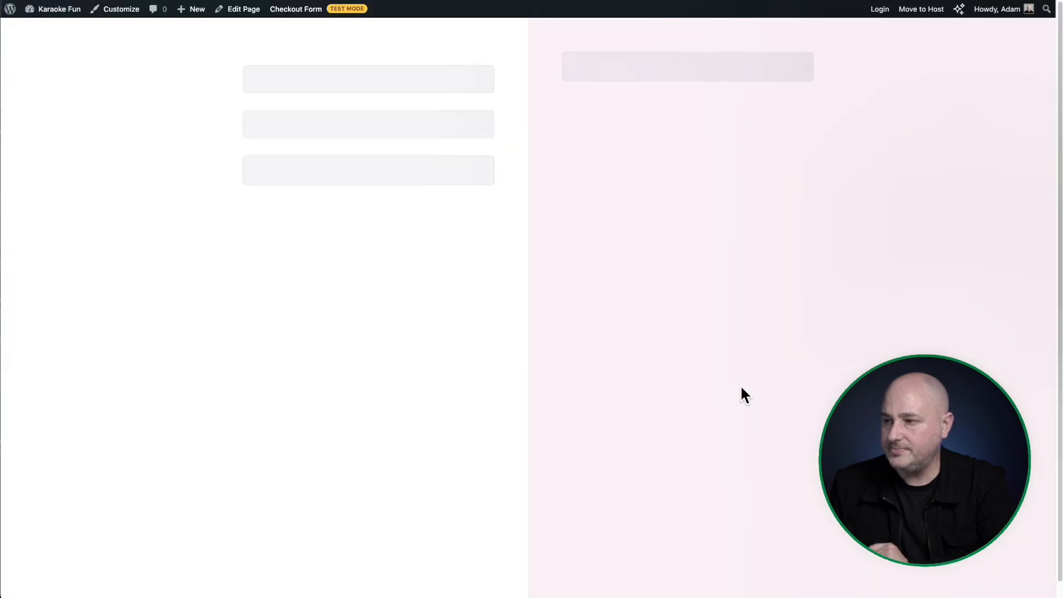
Submit the test-mode order for the Karaoke Fun Machine with Free Shipping and the prefilled credit card.
scroll(429, 221, "down", 1)
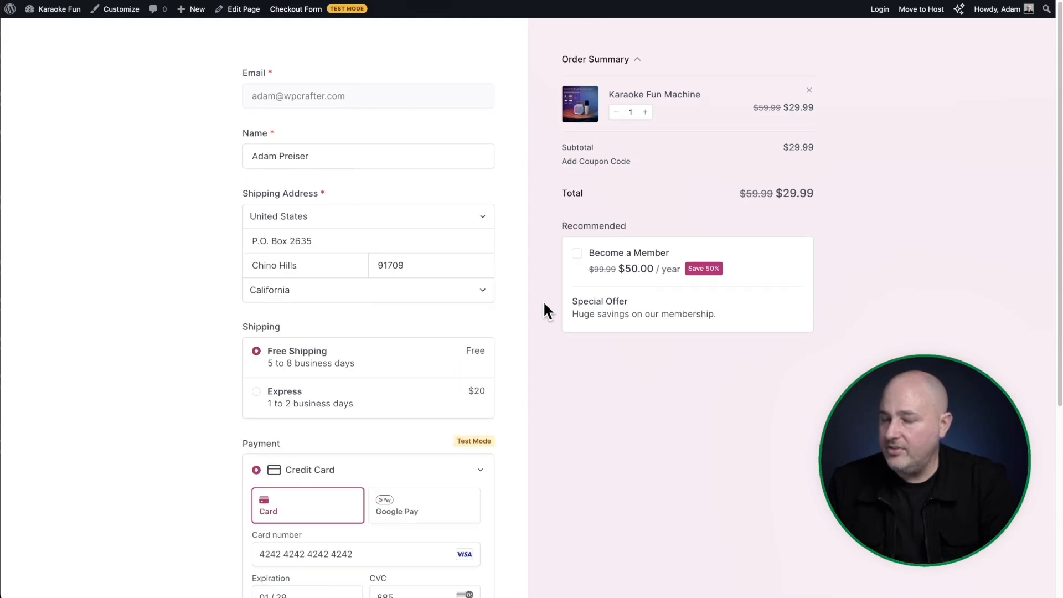
scroll(544, 304, "down", 5)
left_click(380, 515)
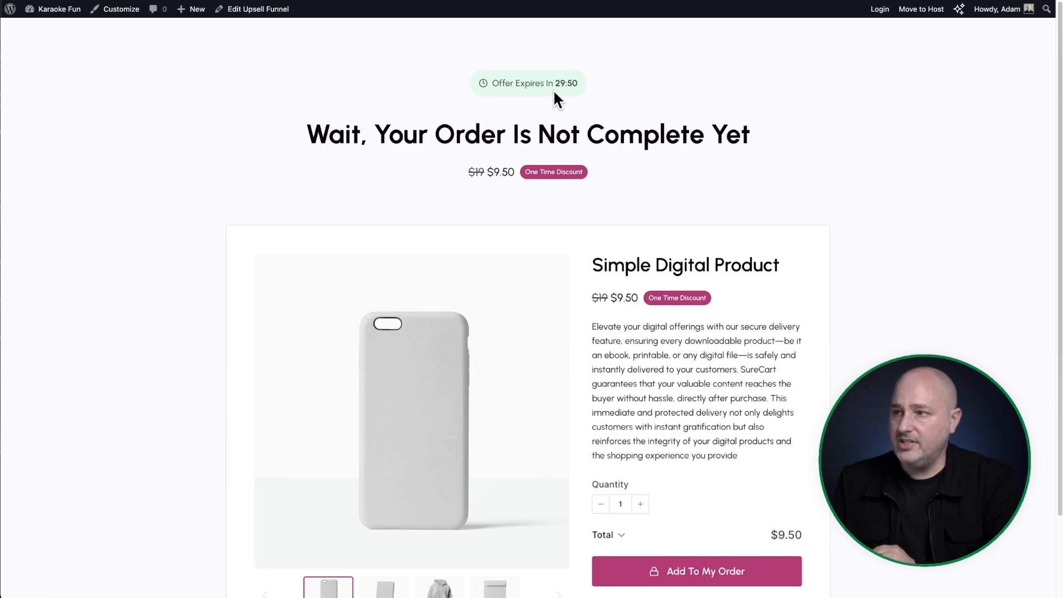
Examine the live upsell page's countdown timer, discounted price and product details.
left_click_drag(492, 84, 578, 90)
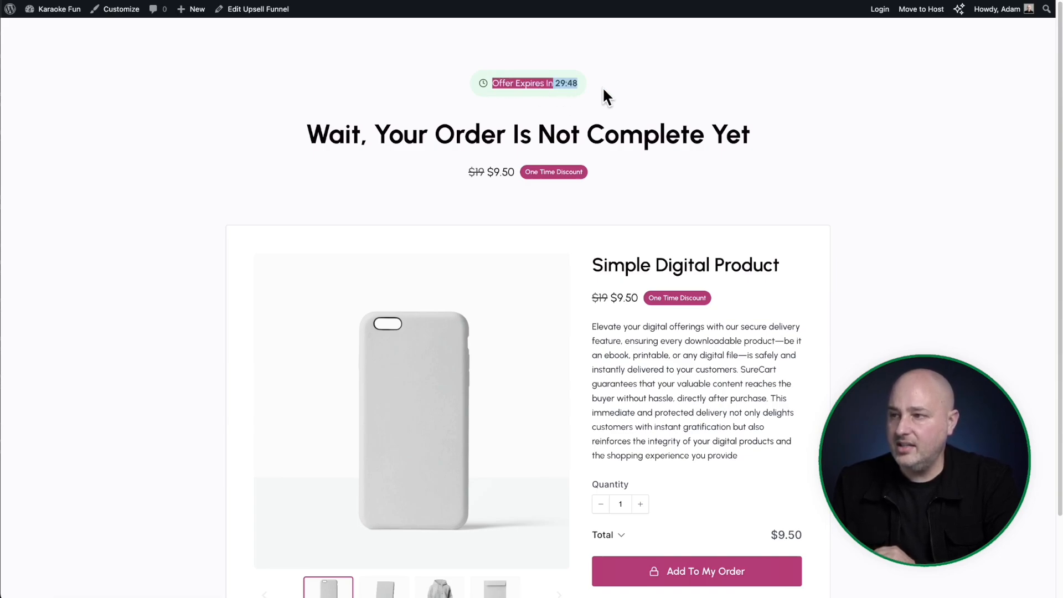
left_click(602, 86)
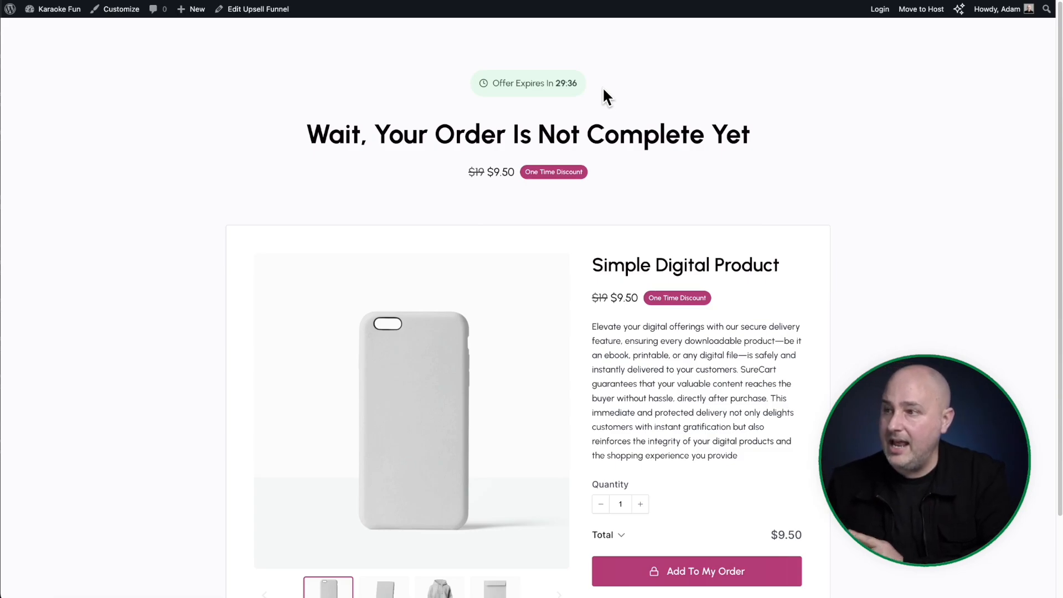
left_click_drag(570, 83, 547, 74)
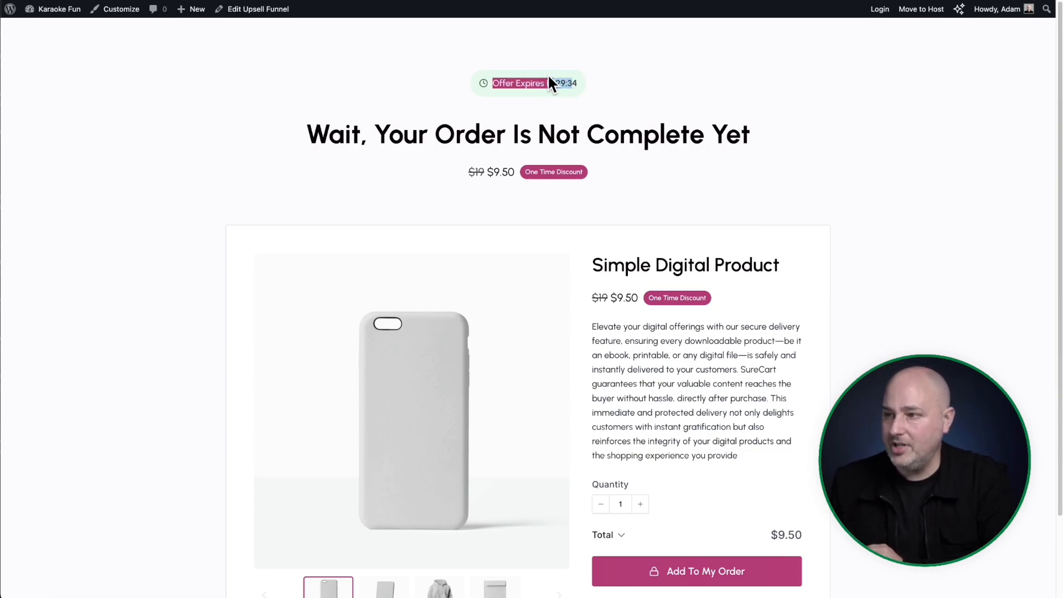
left_click_drag(466, 170, 670, 165)
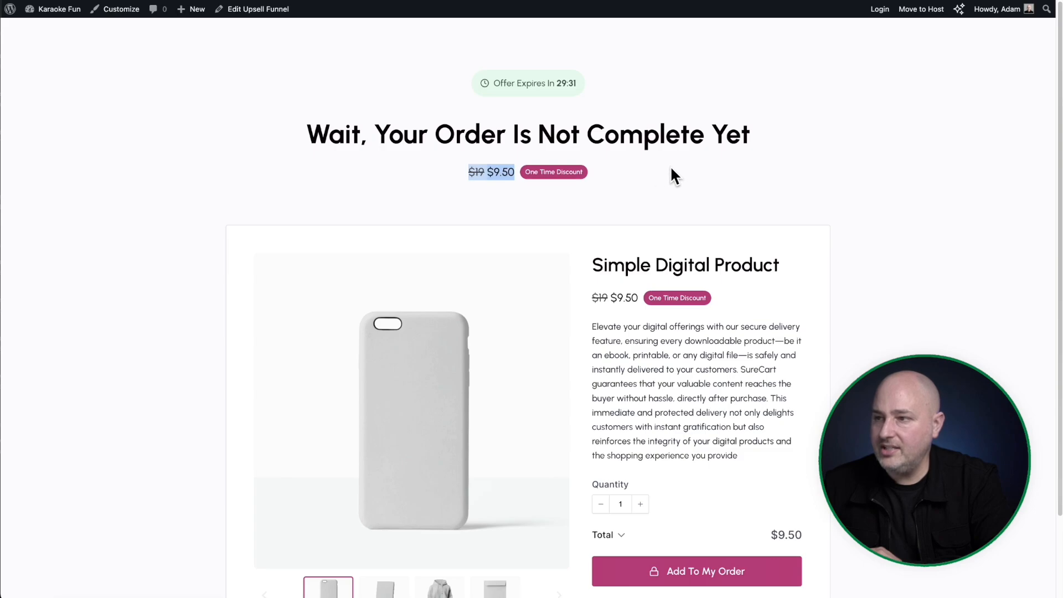
left_click(597, 168)
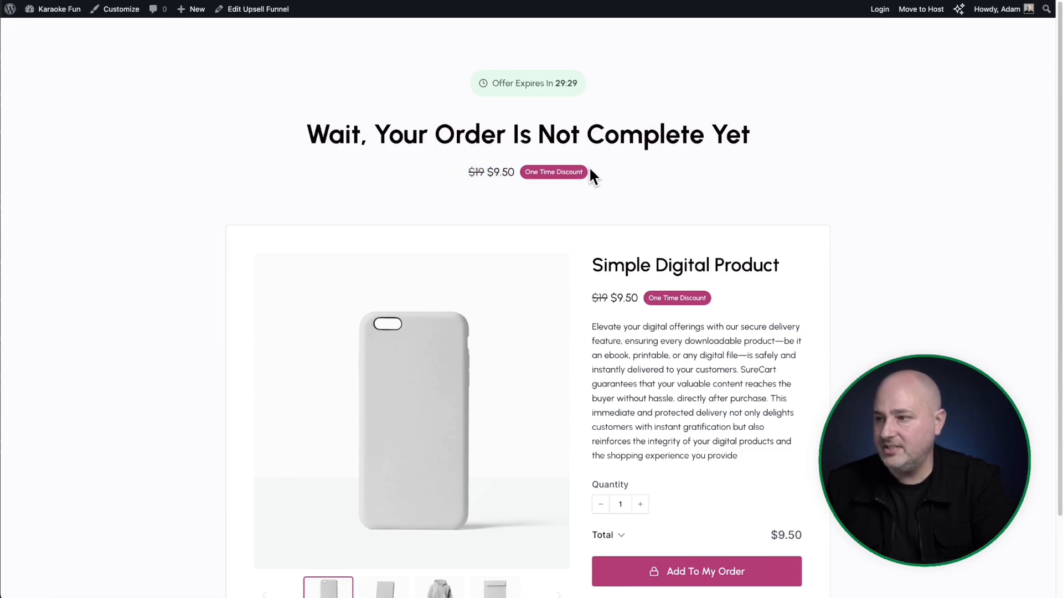
scroll(596, 165, "down", 3)
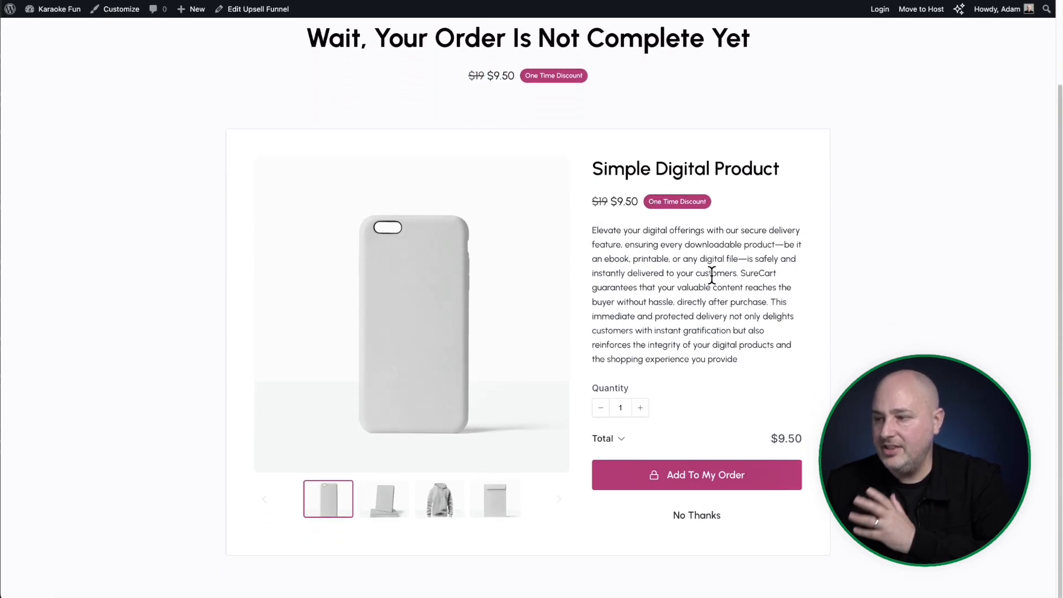
scroll(711, 273, "up", 3)
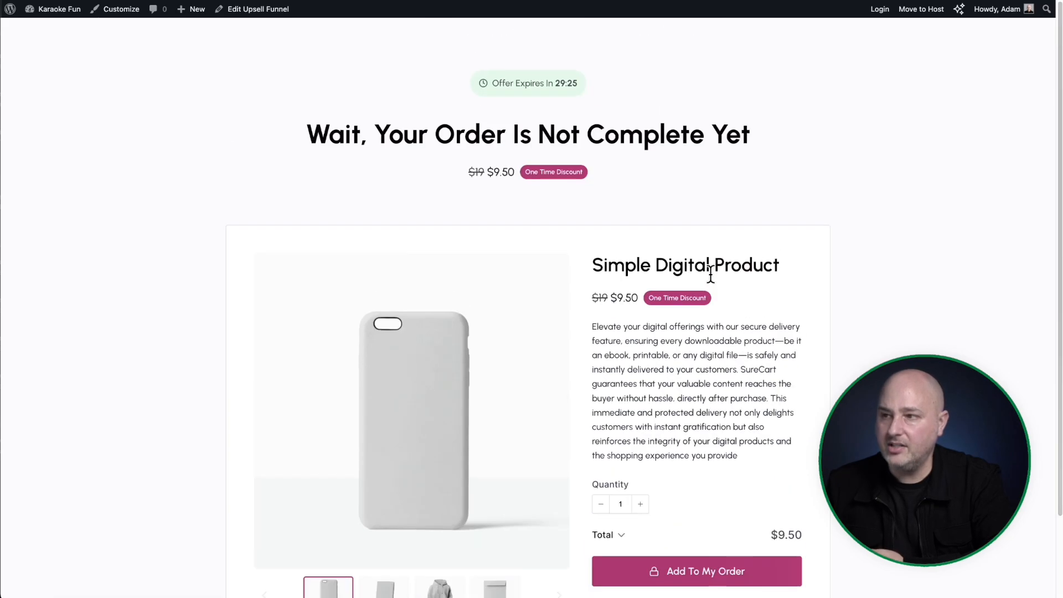
Accept the Simple Digital Product upsell into the order and continue past the thank-you message to the customer dashboard.
scroll(710, 273, "down", 3)
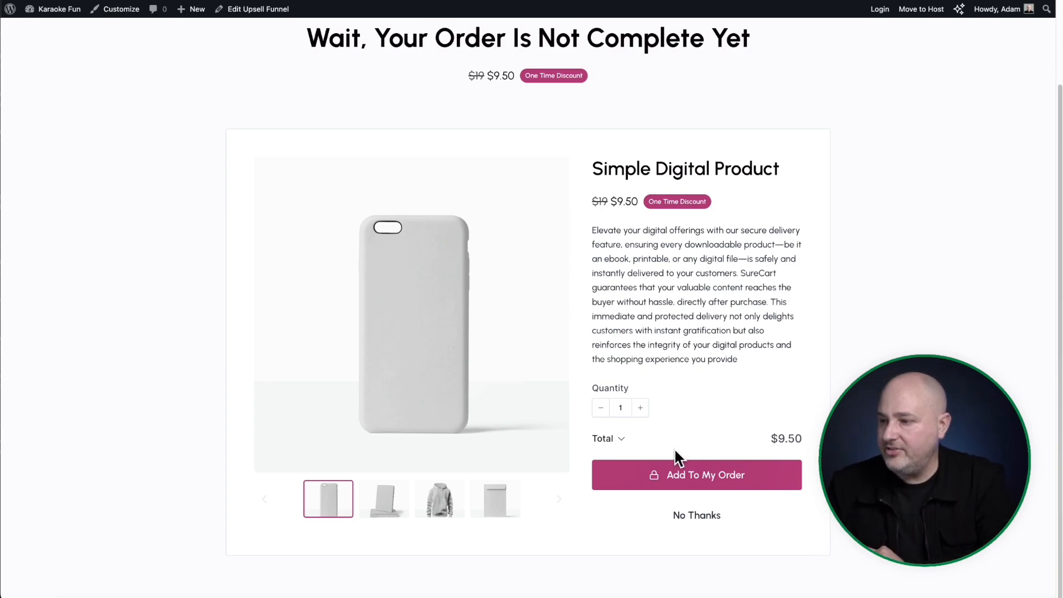
left_click(698, 473)
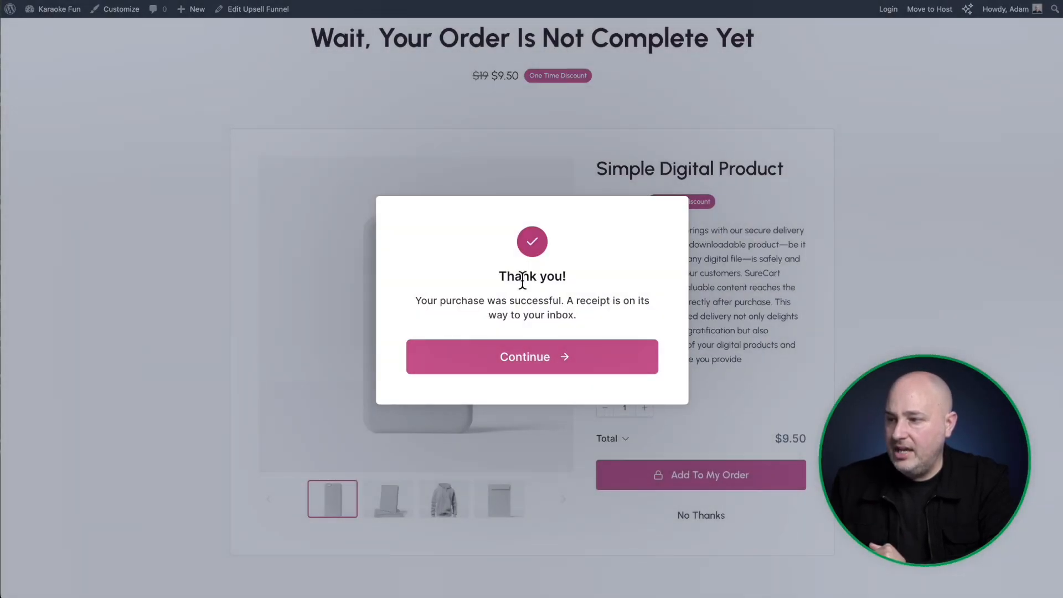
left_click(527, 370)
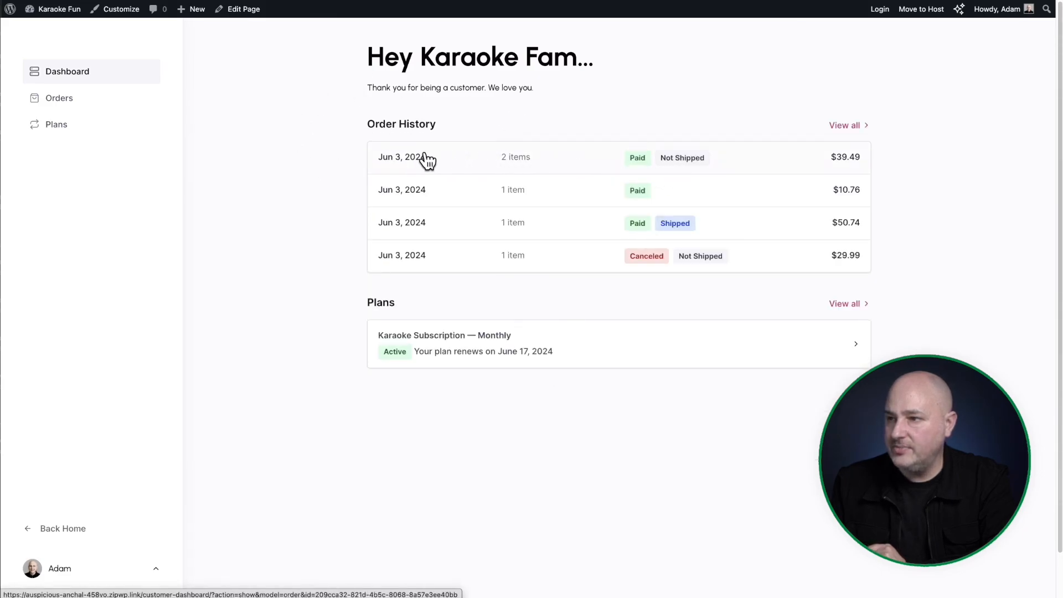
Open the most recent two-item order in the order history and check its Bundle Discount line.
left_click(451, 159)
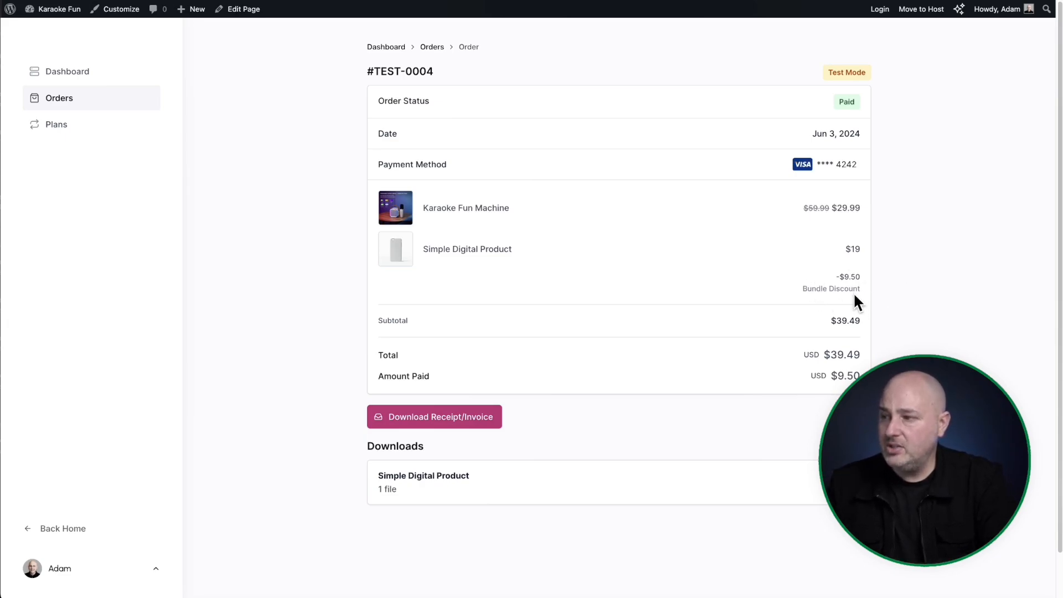
left_click_drag(857, 288, 802, 289)
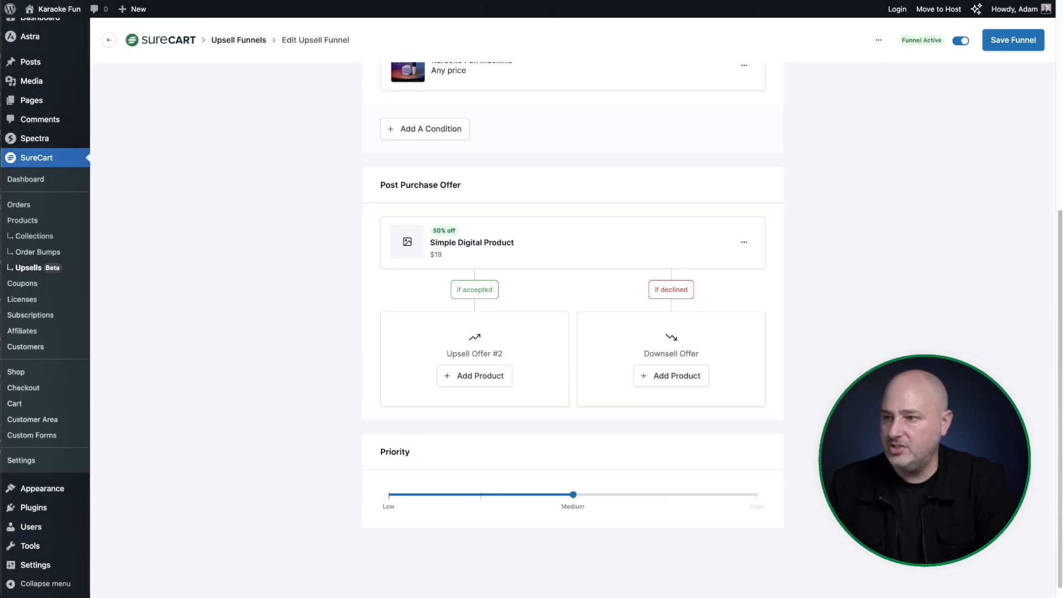
Return to the upsell funnel editor, review the initial offer's settings down to the statement label, and close them unchanged.
left_click(746, 243)
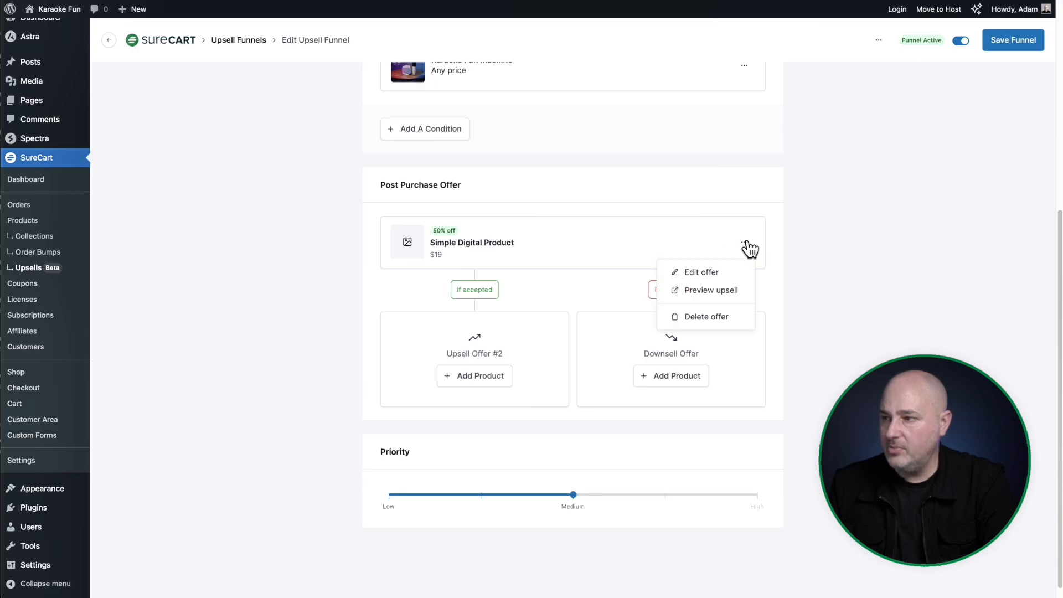
left_click(706, 272)
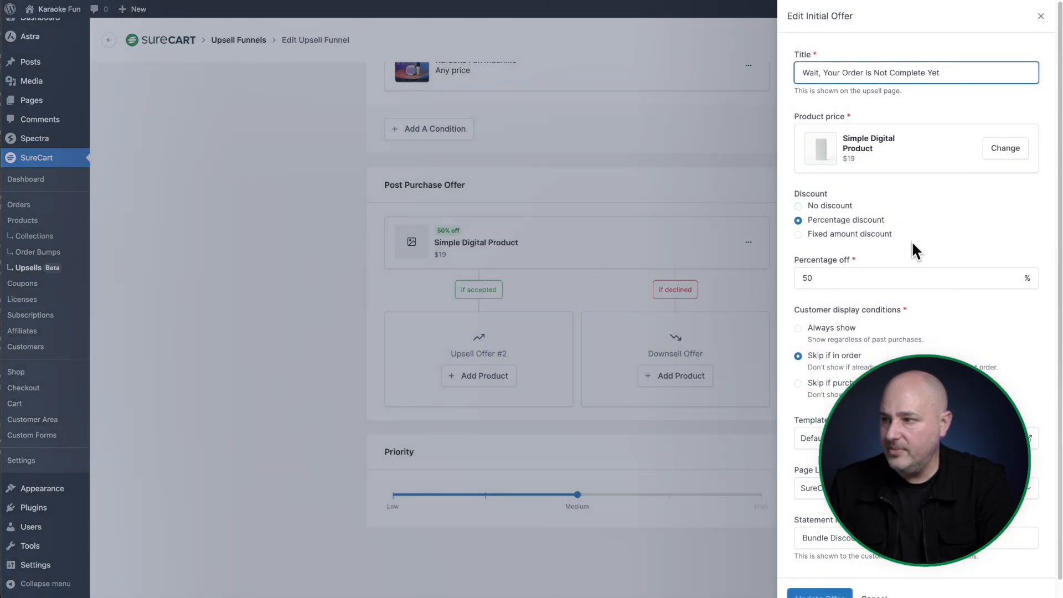
scroll(882, 335, "down", 1)
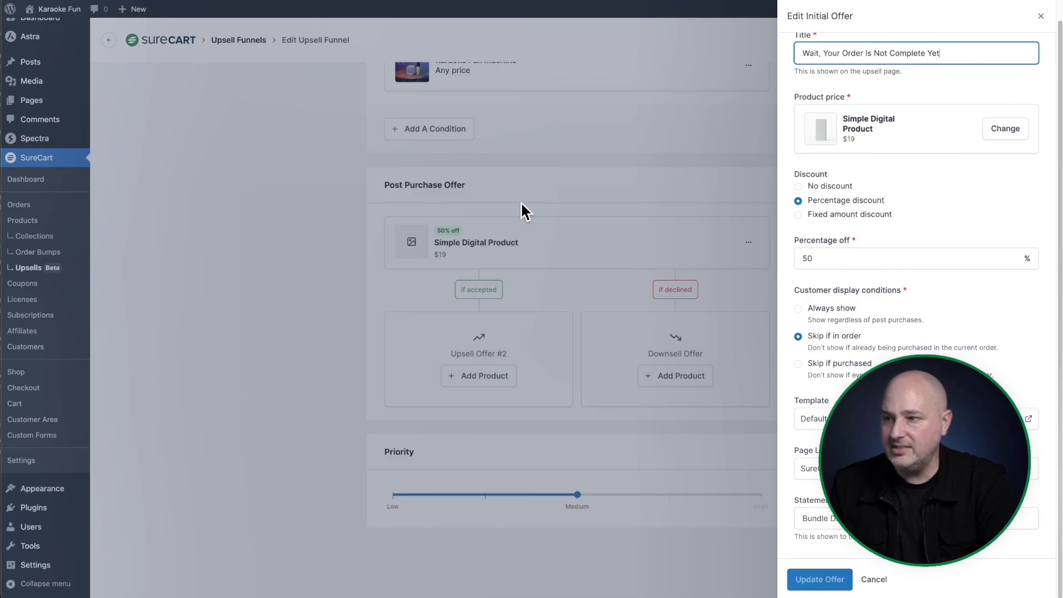
left_click(331, 245)
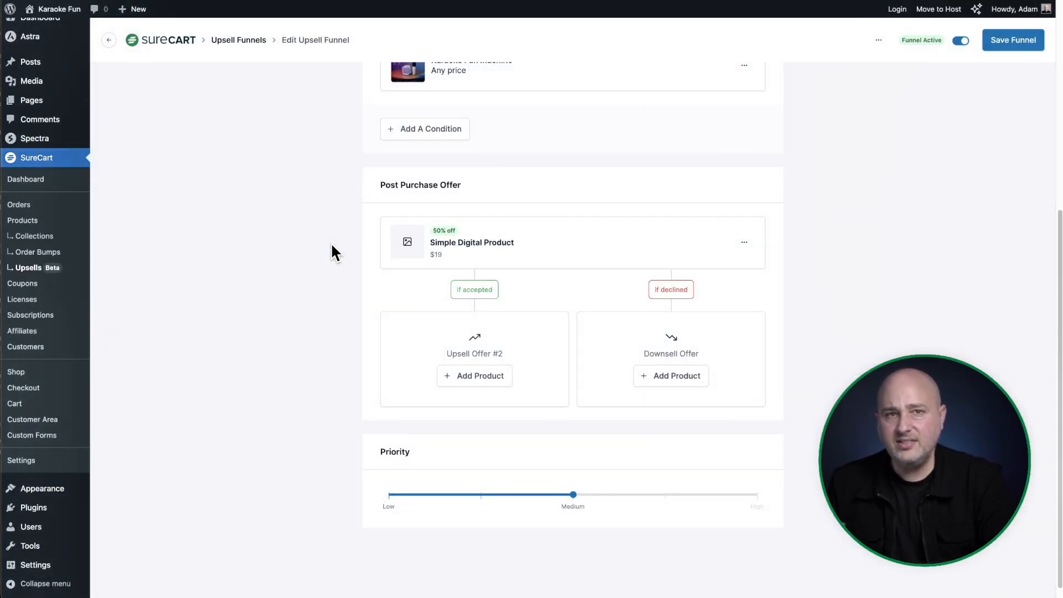
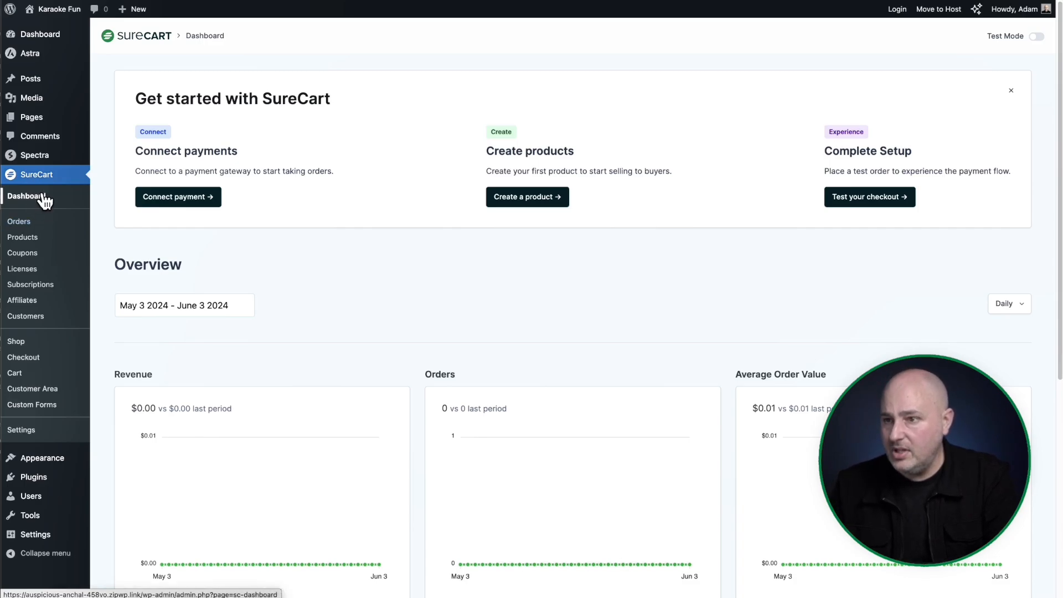
Open the SureCart affiliate settings and allow new affiliate signups.
left_click(33, 435)
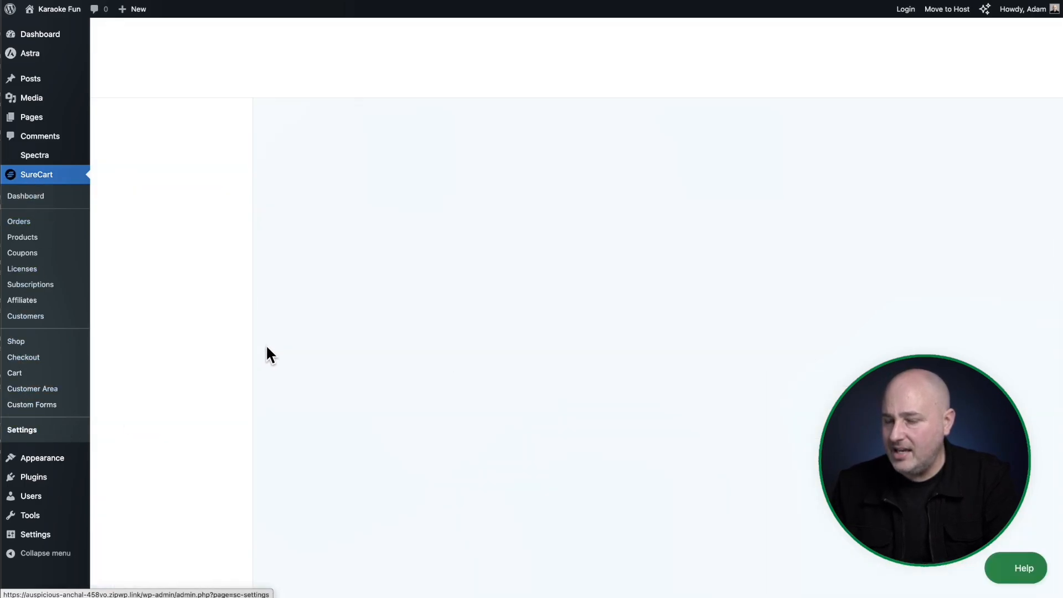
left_click(140, 247)
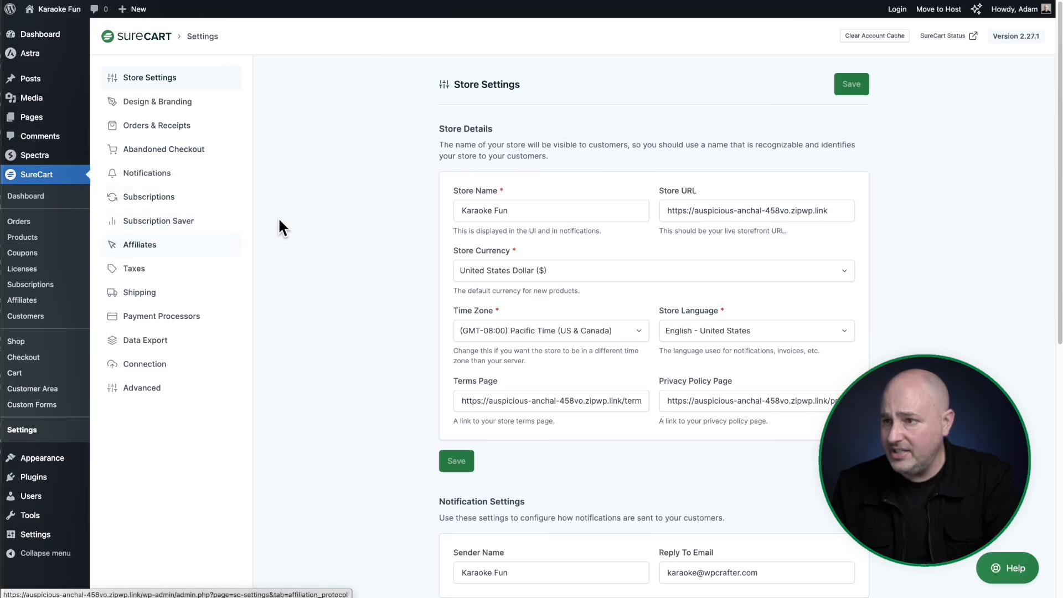
left_click(461, 179)
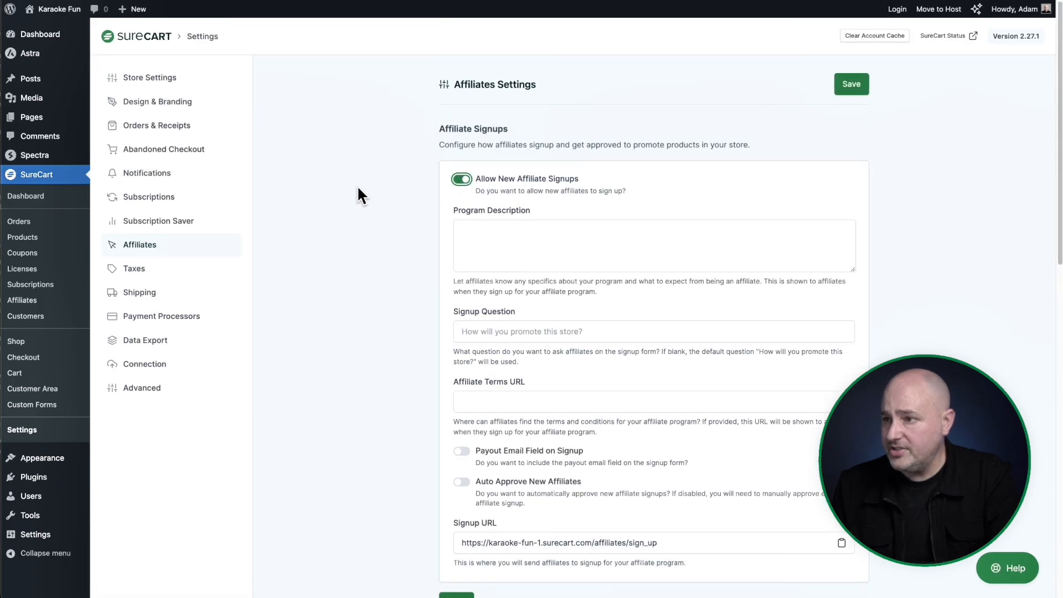
left_click(434, 164)
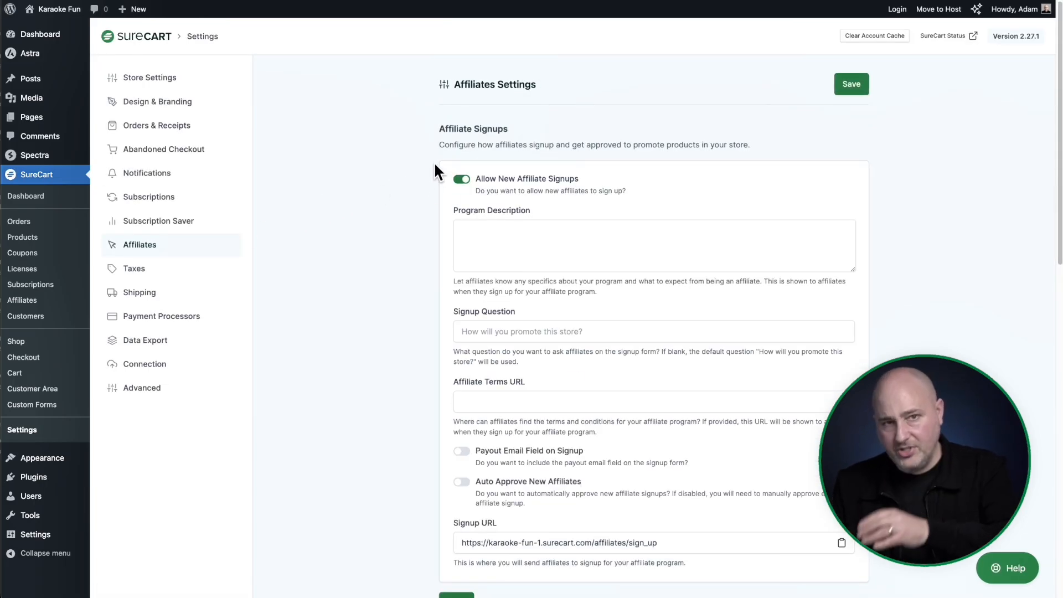
Enter the affiliate program description "Refer sales to earn a 20% commissions on all referrals.".
scroll(435, 163, "down", 1)
scroll(424, 169, "down", 2)
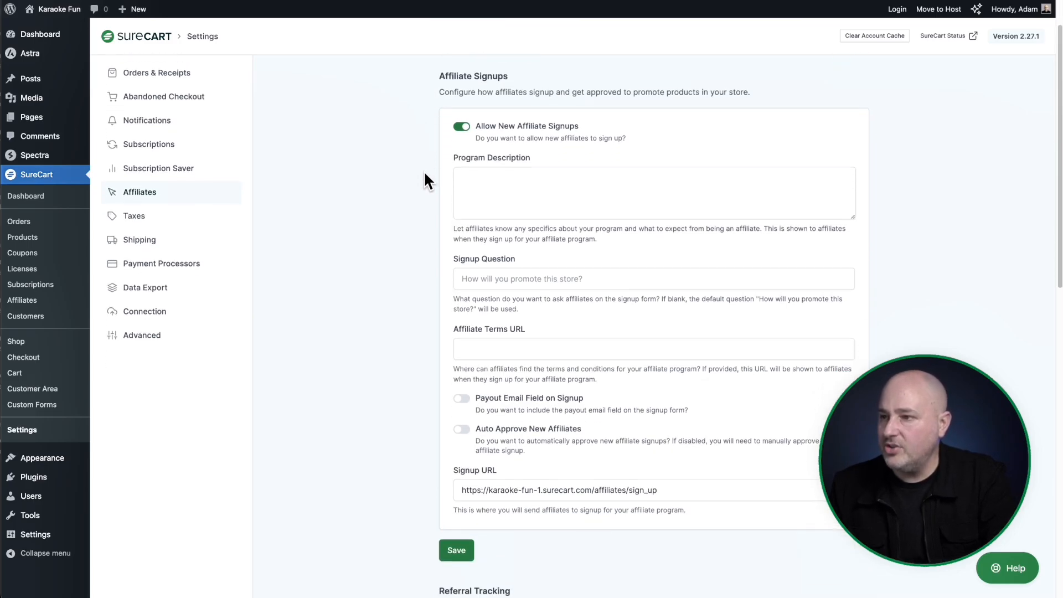
left_click(522, 192)
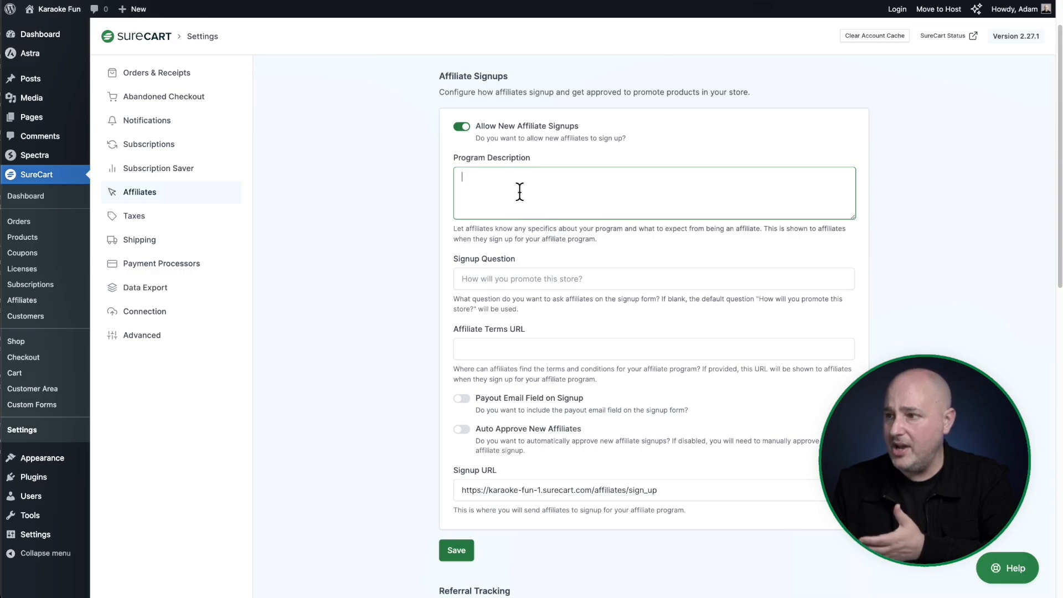
type("Refer sales to earn a 20% commissions on all referrals.")
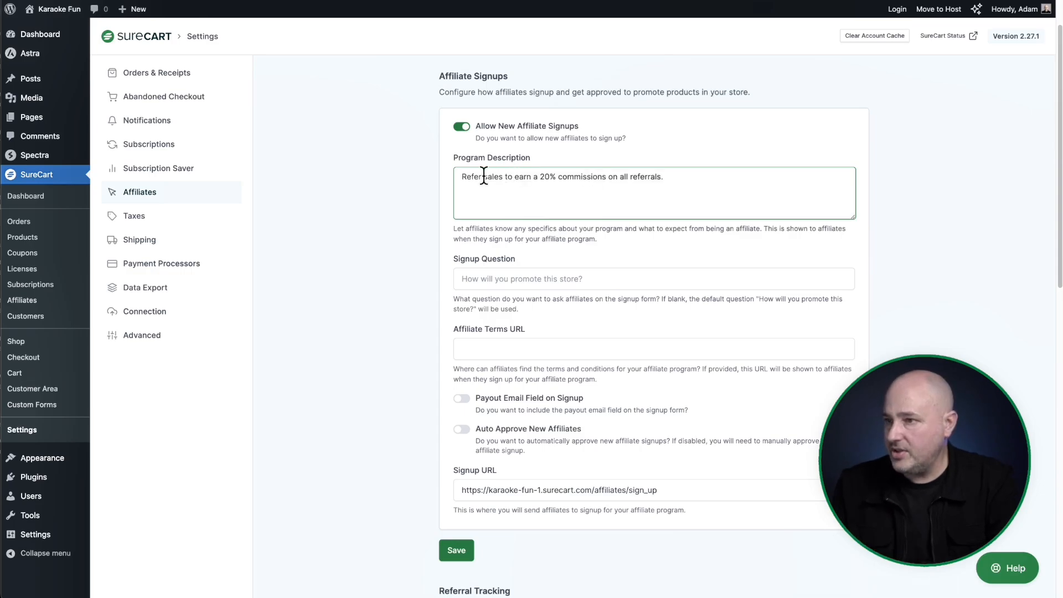
Examine the Signup Question and Affiliate Terms URL fields and their help text in the affiliate signup settings.
scroll(531, 188, "down", 2)
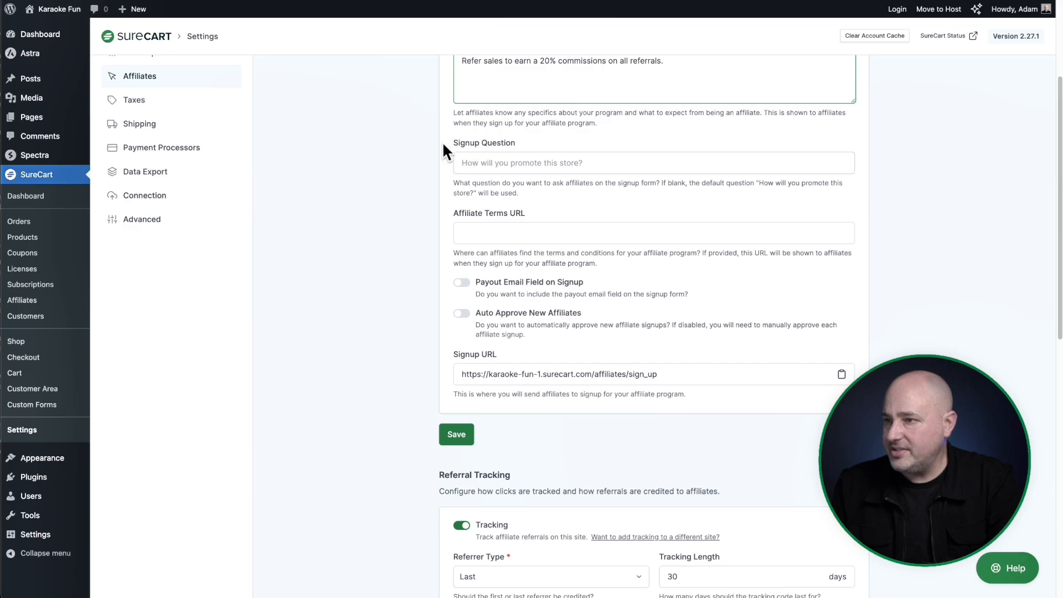
left_click_drag(454, 141, 529, 142)
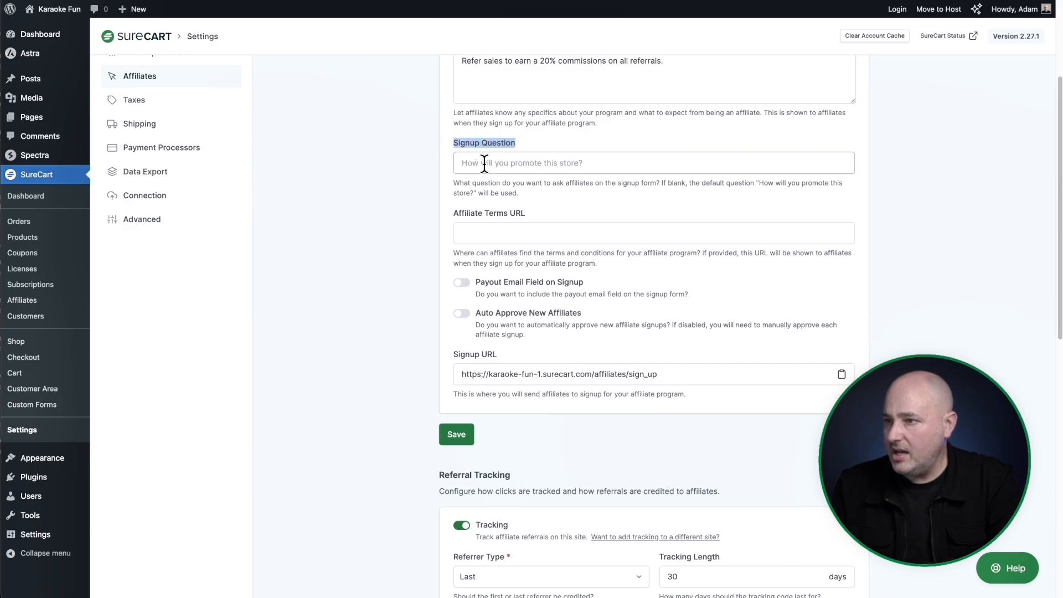
left_click(580, 162)
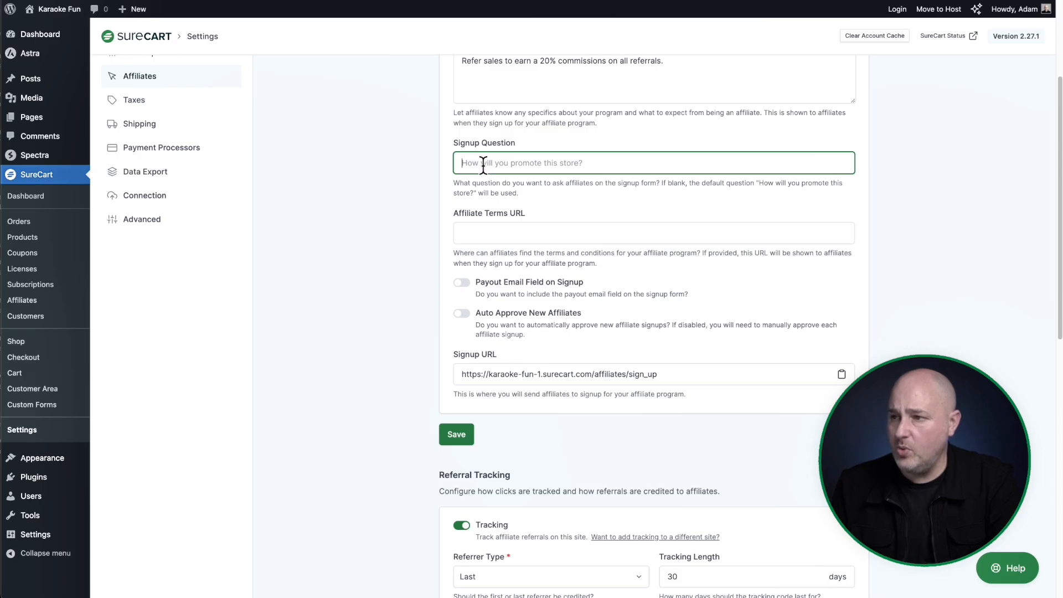
left_click(464, 185)
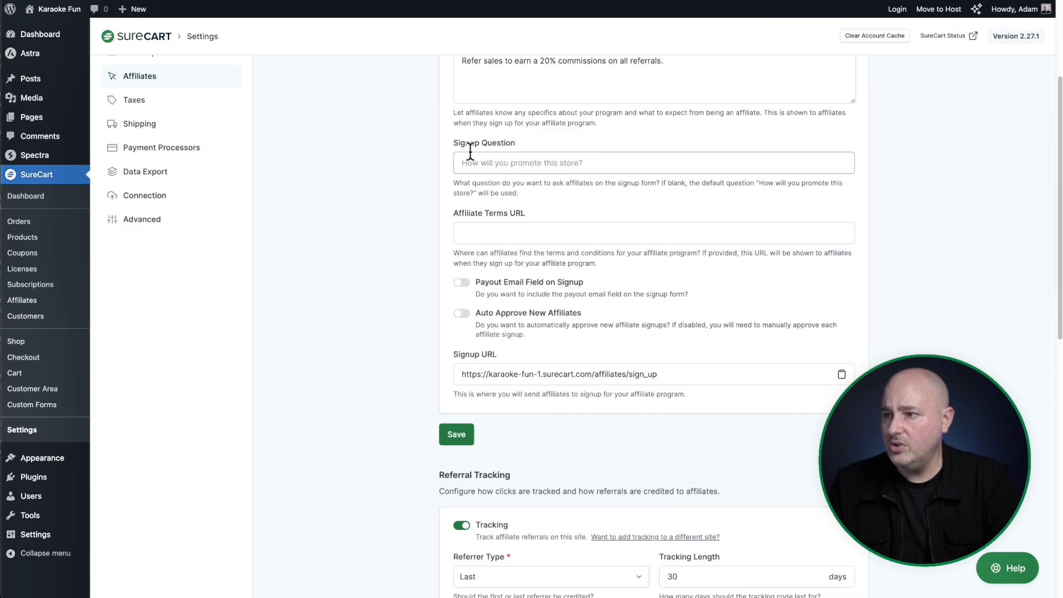
scroll(423, 188, "down", 1)
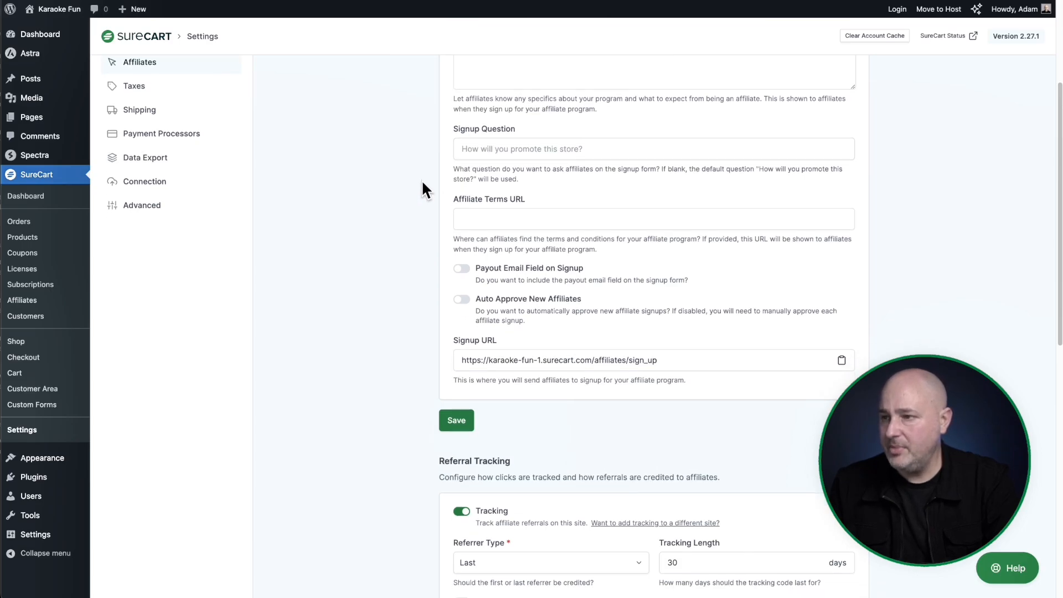
left_click(477, 168)
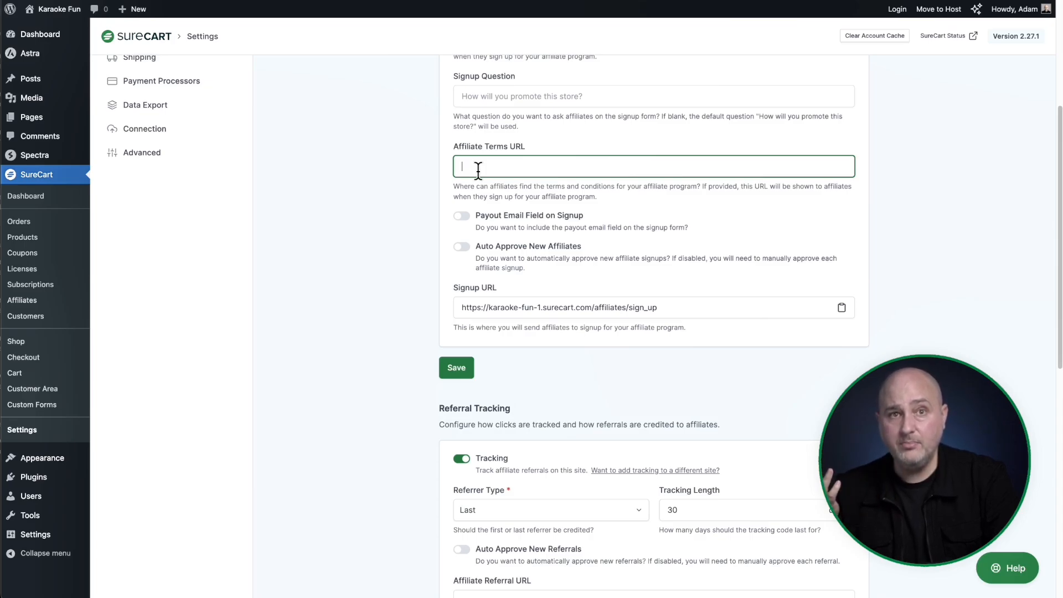
scroll(478, 169, "down", 1)
scroll(478, 169, "down", 1)
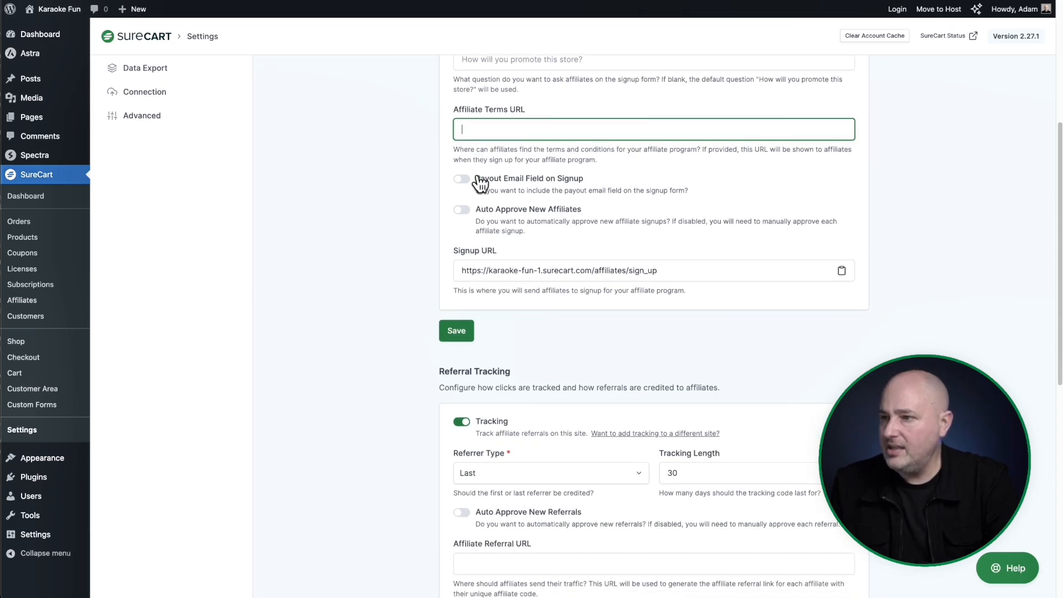
Include the payout email field on the affiliate signup form and save the affiliate settings.
left_click(465, 180)
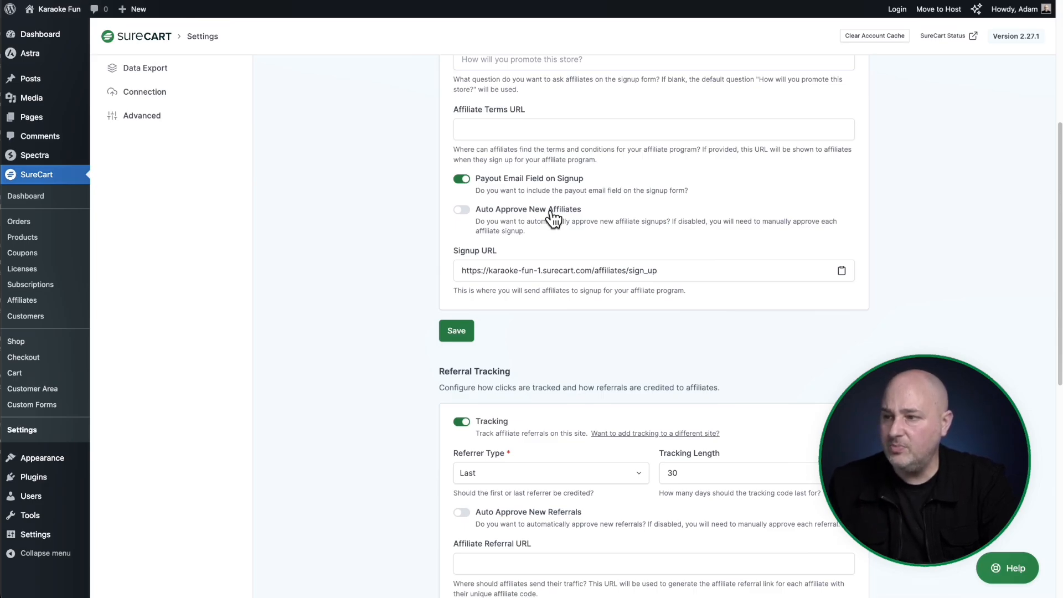
scroll(498, 266, "down", 1)
left_click(455, 329)
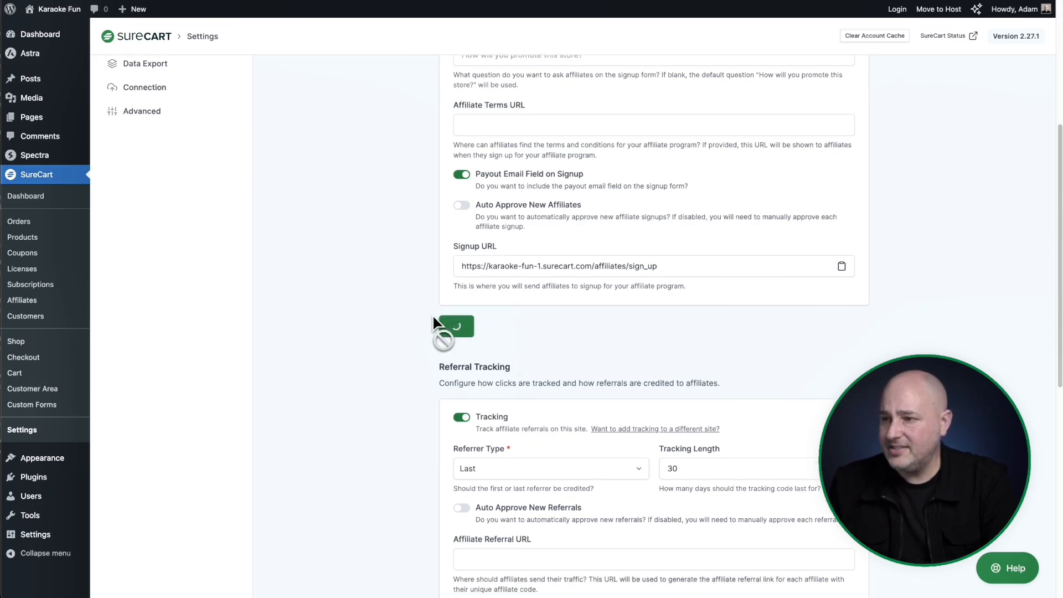
Review the Referral Tracking settings, including the referrer type choices, tracking length, referral auto-approval and affiliate referral URL.
scroll(415, 271, "down", 4)
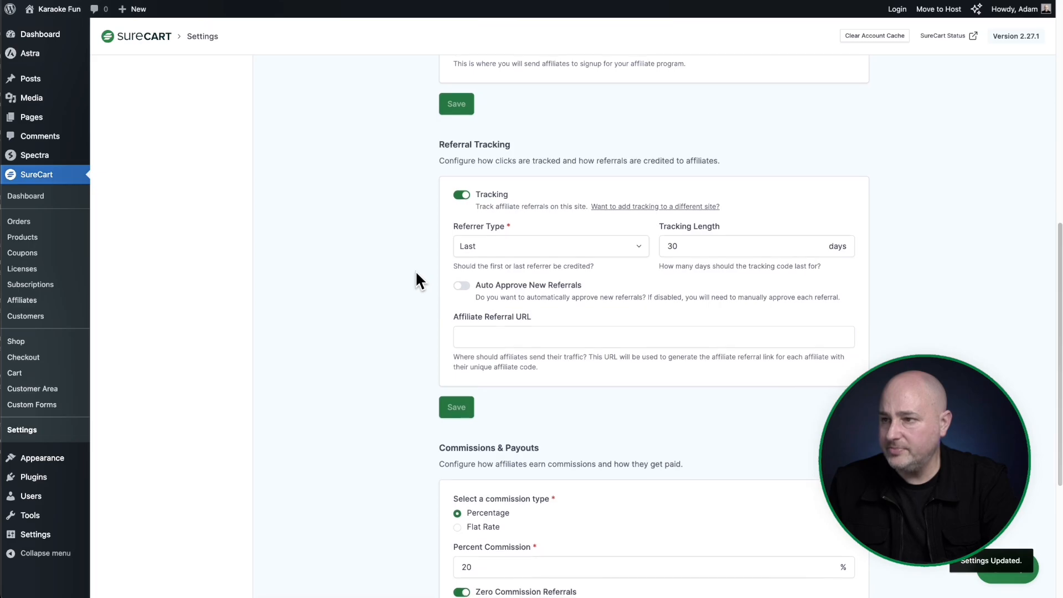
scroll(417, 272, "down", 2)
scroll(420, 267, "up", 1)
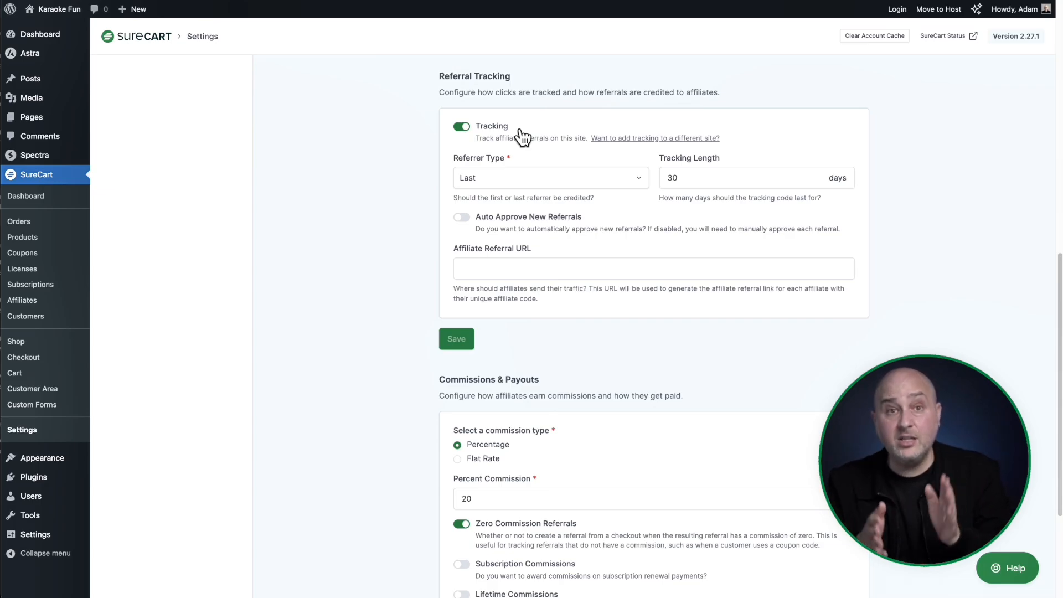
left_click(609, 189)
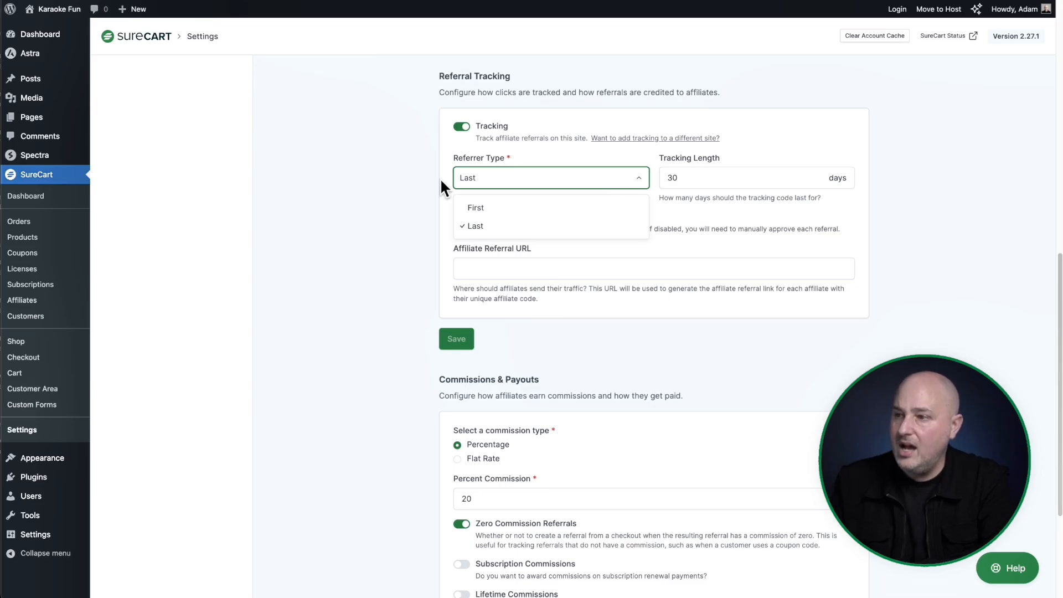
left_click(436, 195)
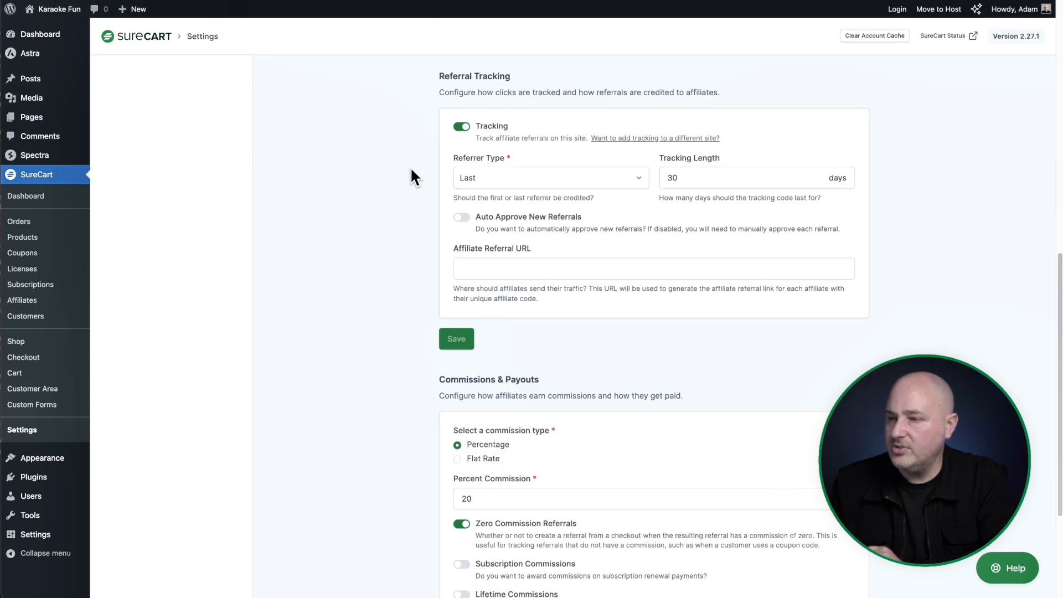
scroll(412, 161, "down", 2)
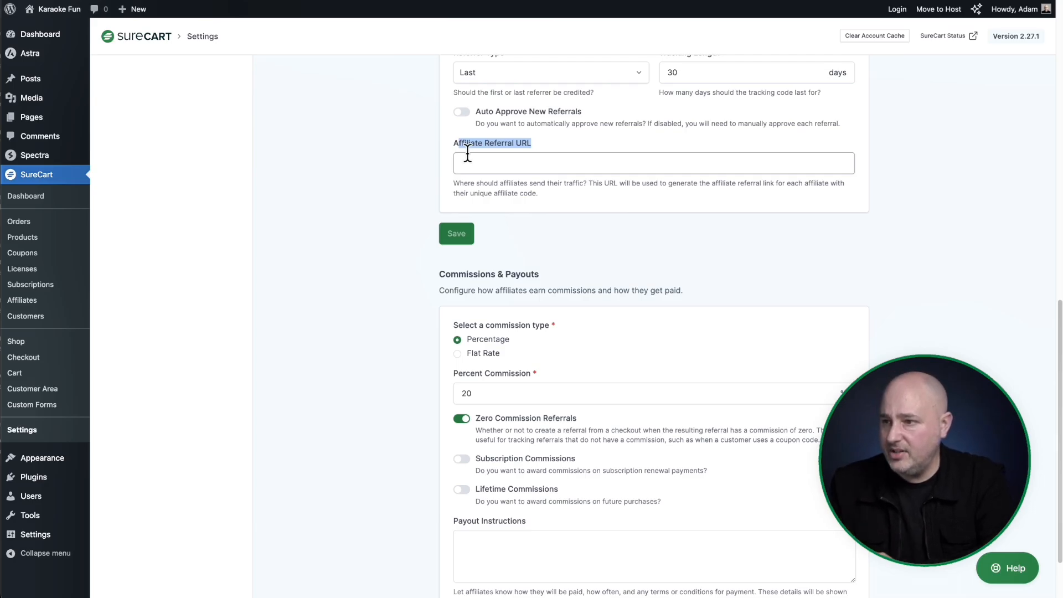
scroll(410, 178, "down", 2)
left_click(410, 177)
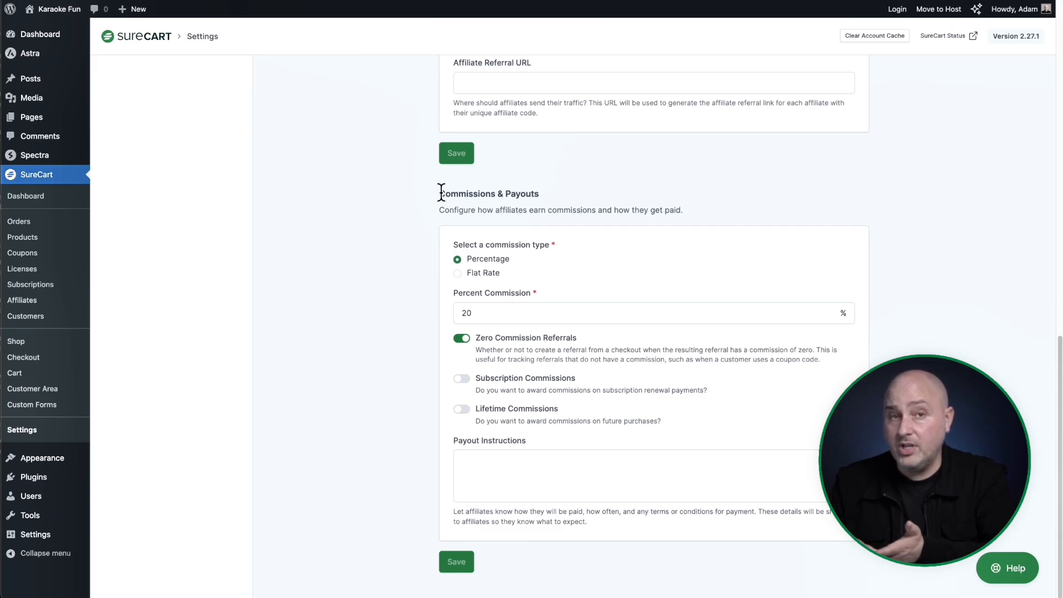
Compare the program description with the Commissions & Payouts settings, checking the commission type, percent commission and payout instructions.
scroll(442, 193, "up", 10)
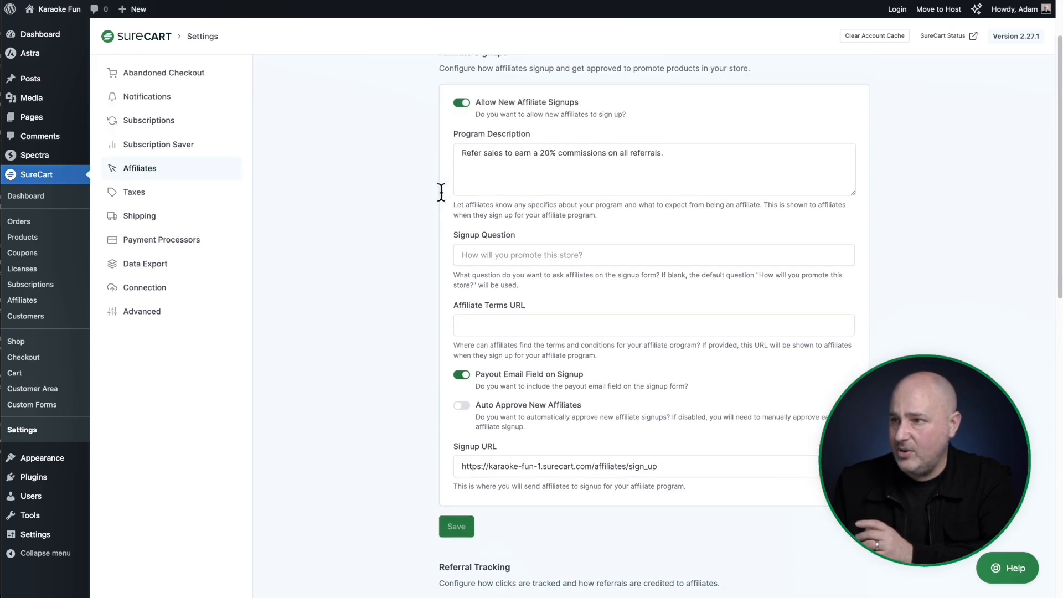
triple_click(475, 243)
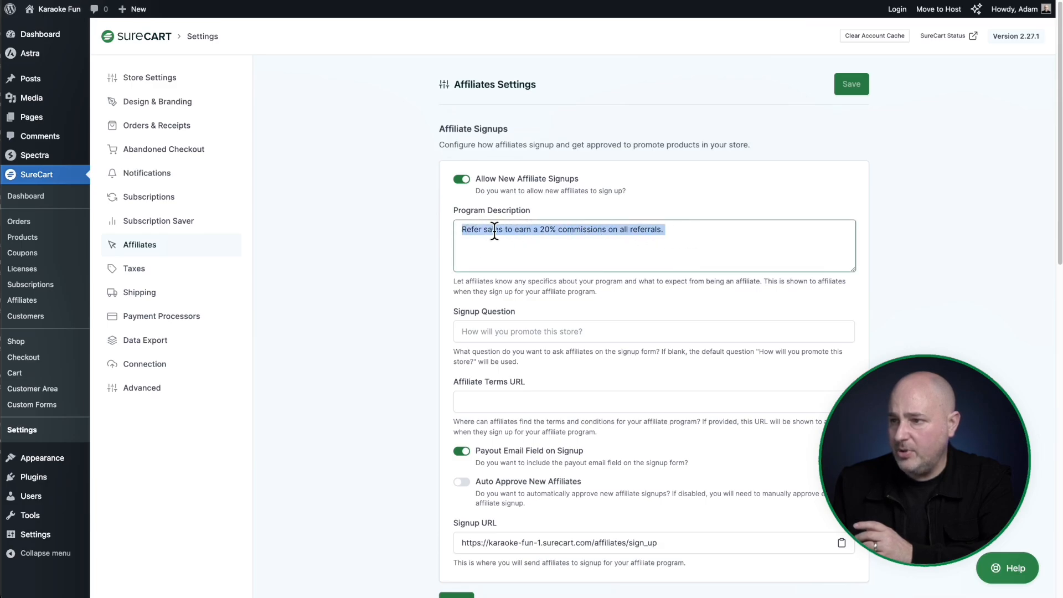
left_click(403, 234)
scroll(408, 231, "down", 7)
scroll(409, 231, "down", 6)
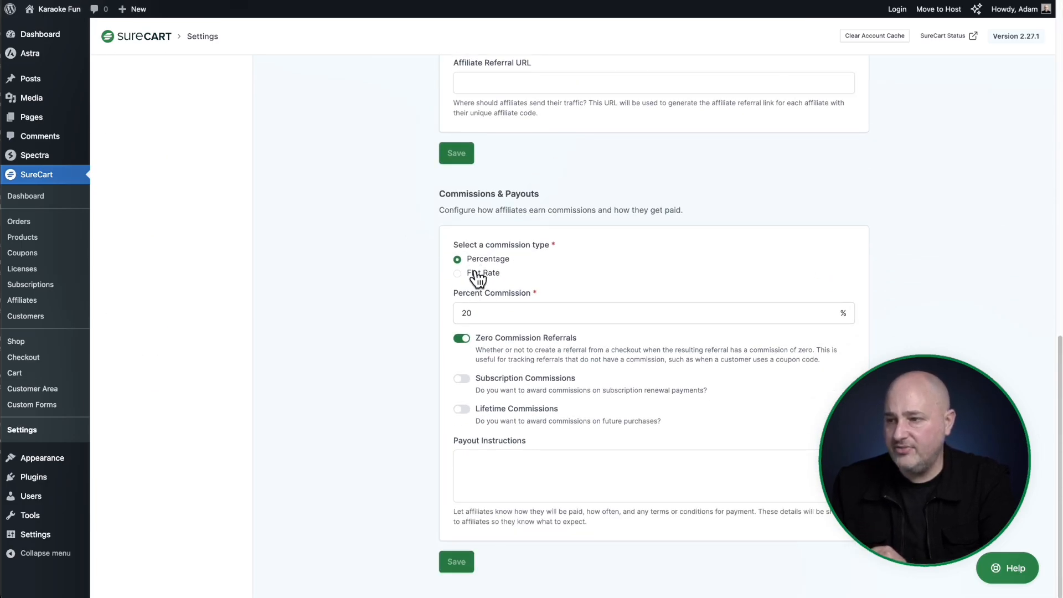
left_click(482, 314)
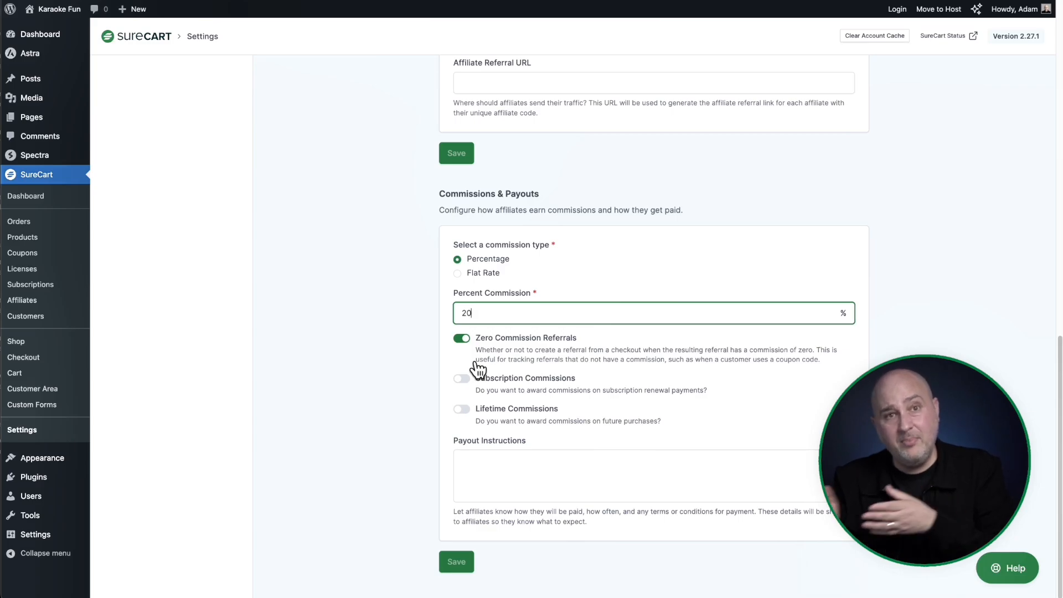
left_click(489, 475)
Copy the affiliate Signup URL from the signup settings and open it in the browser.
scroll(404, 333, "up", 10)
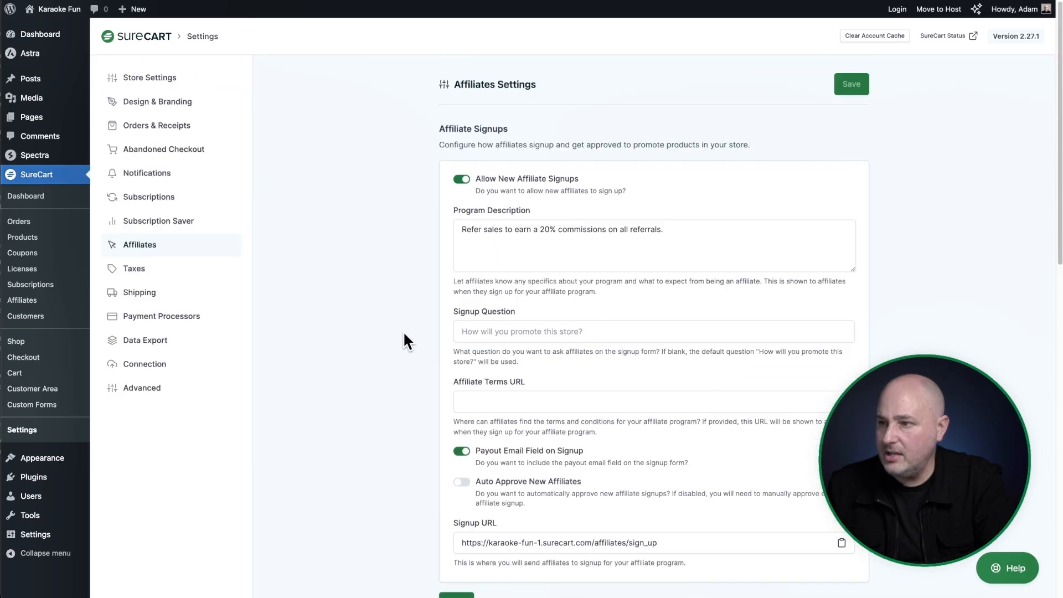
scroll(403, 331, "down", 5)
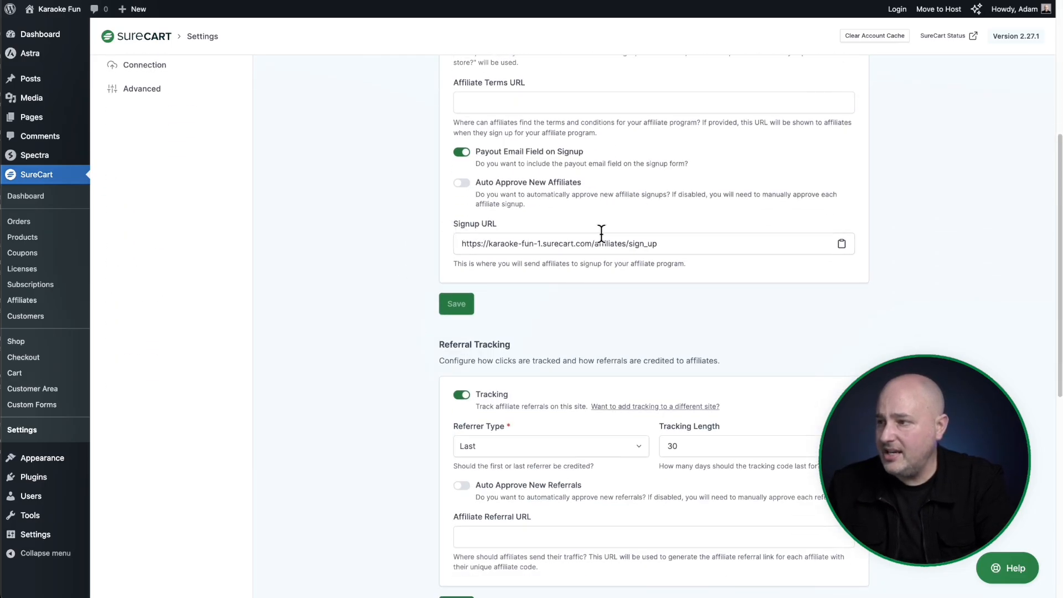
left_click(835, 248)
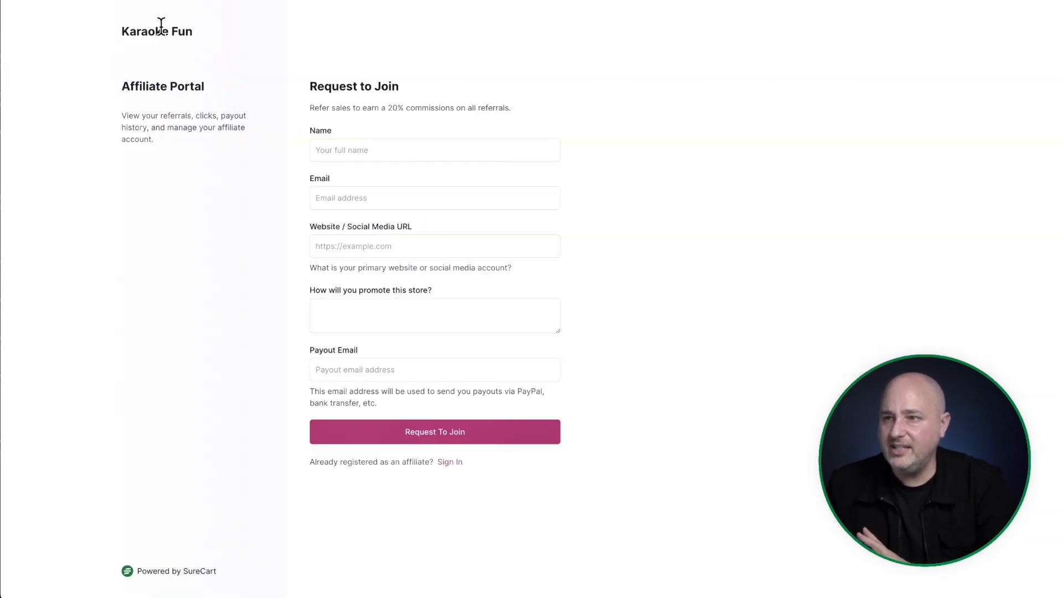
Examine the affiliate portal's Request to Join page, checking the store name, program description and form fields.
left_click_drag(123, 25, 205, 30)
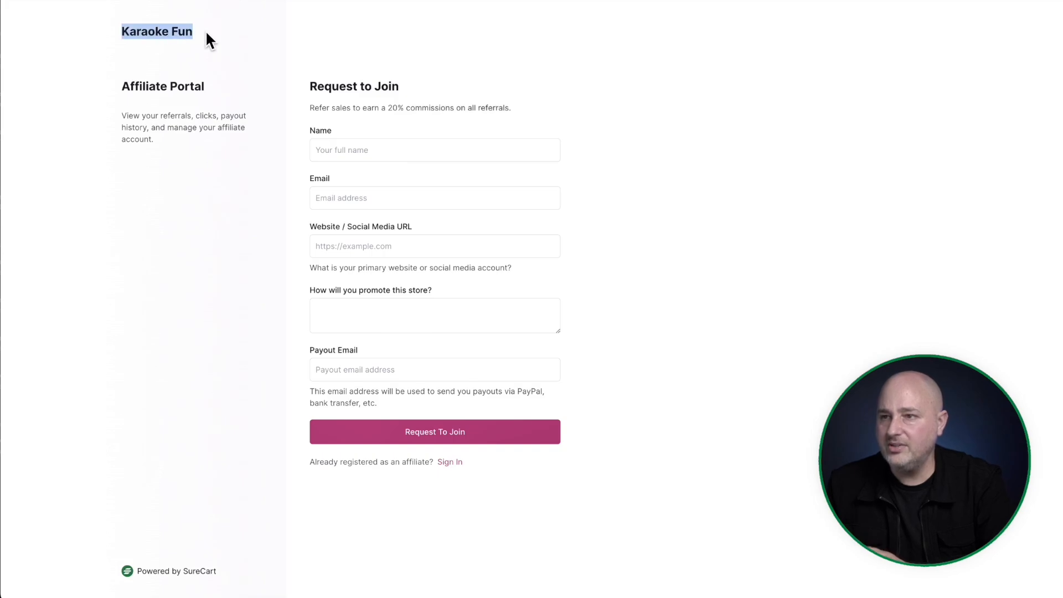
left_click(114, 107)
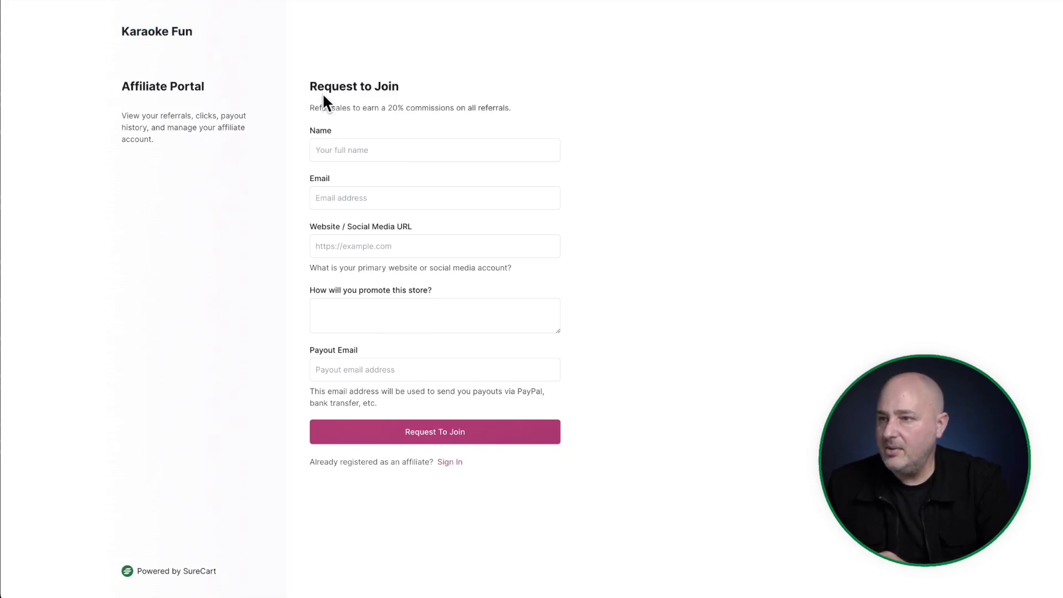
left_click_drag(309, 107, 540, 119)
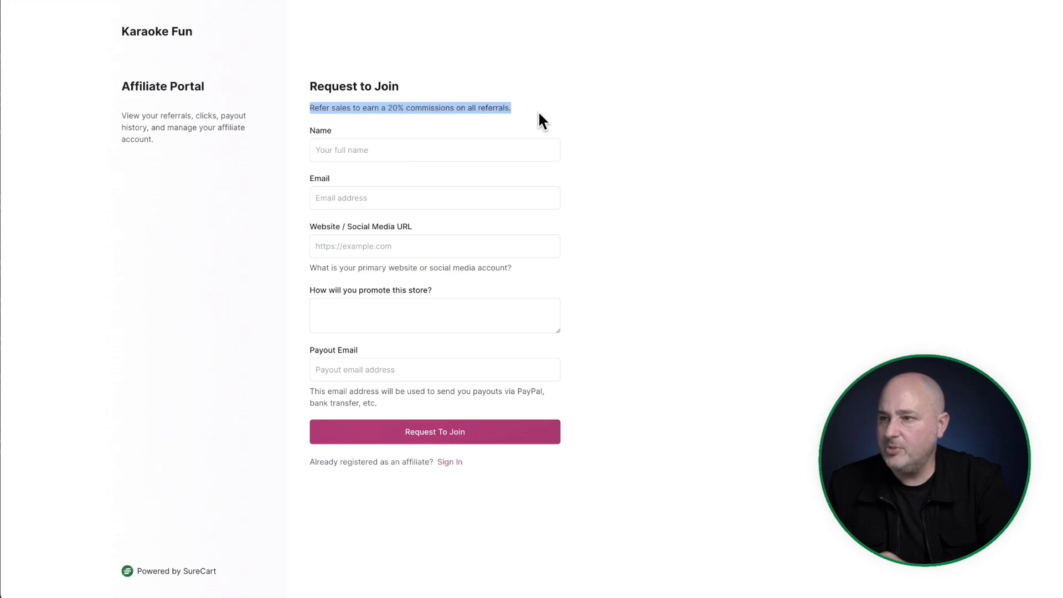
left_click(531, 109)
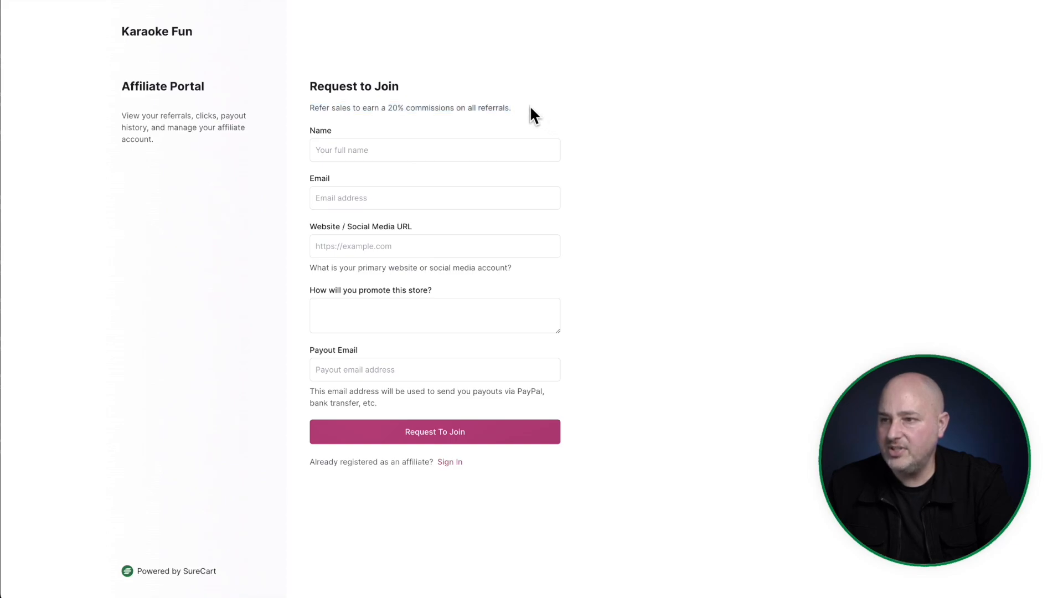
left_click(435, 145)
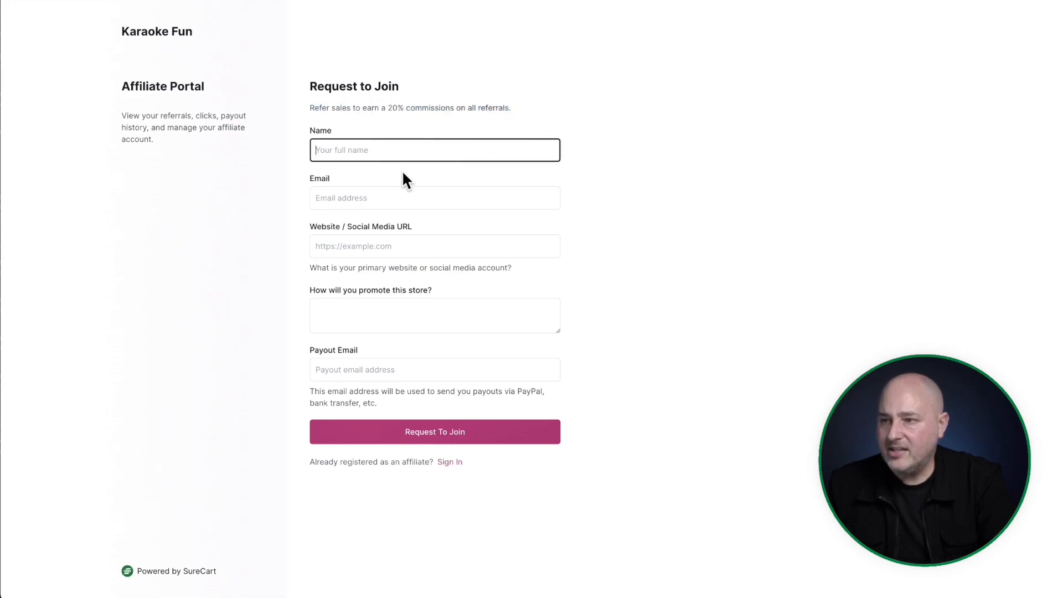
Go through the signup form's email, website, promotion question and payout email fields.
left_click(439, 196)
left_click(499, 247)
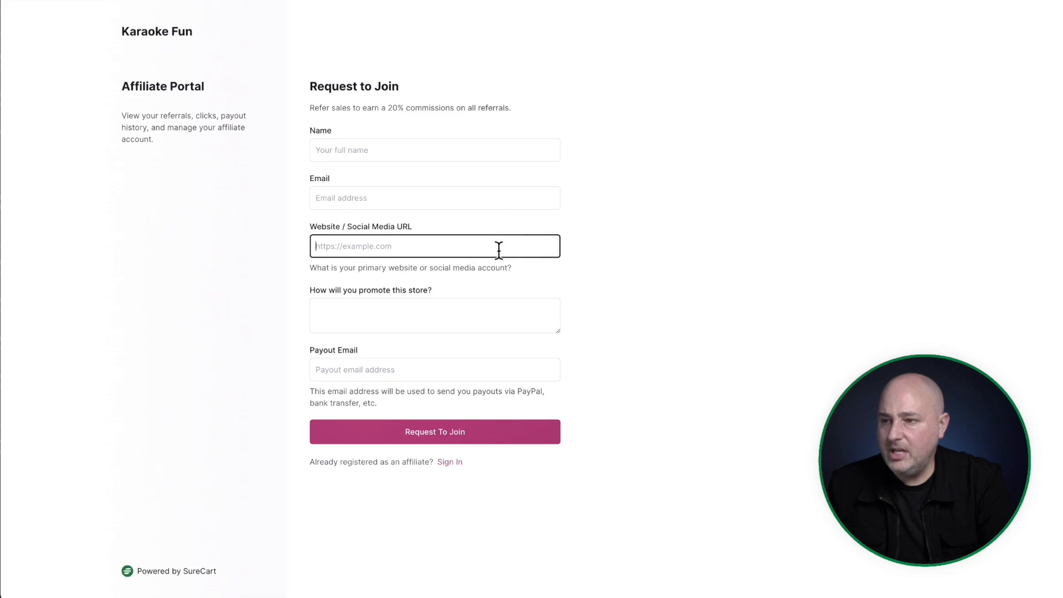
left_click(497, 307)
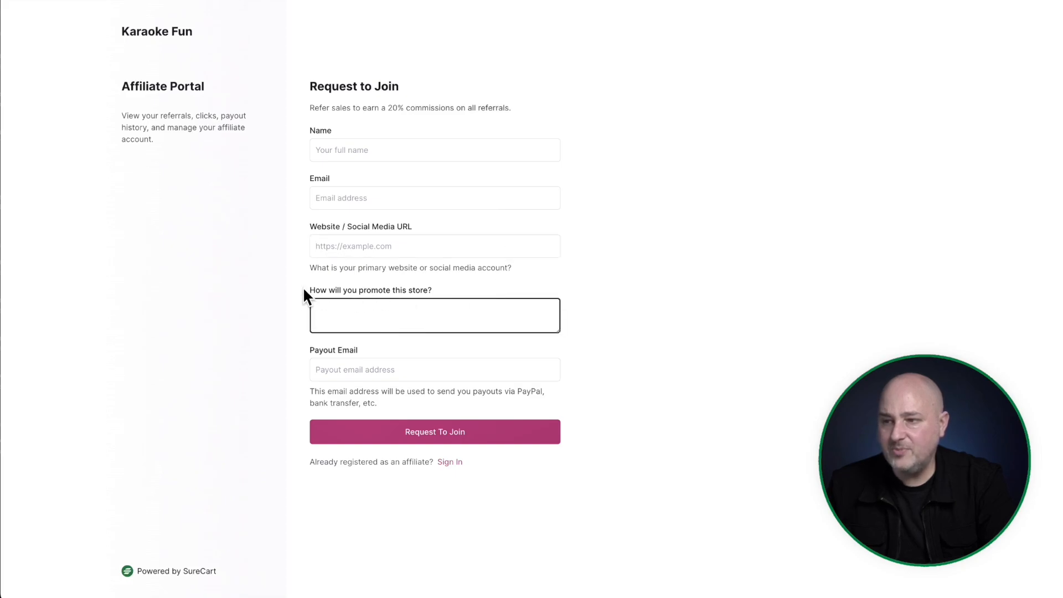
left_click_drag(303, 286, 437, 293)
left_click(450, 289)
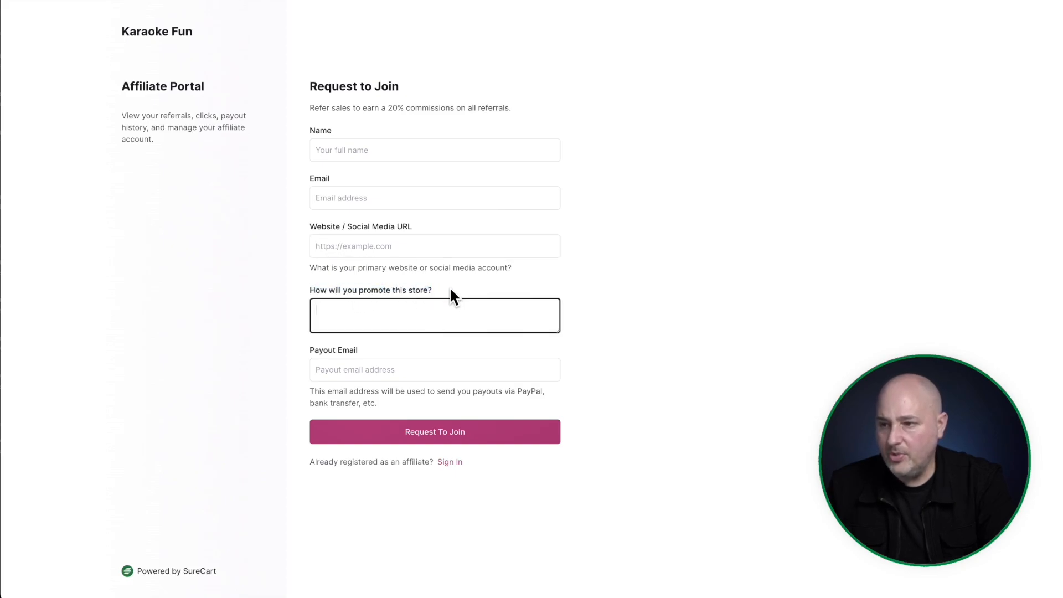
left_click(396, 368)
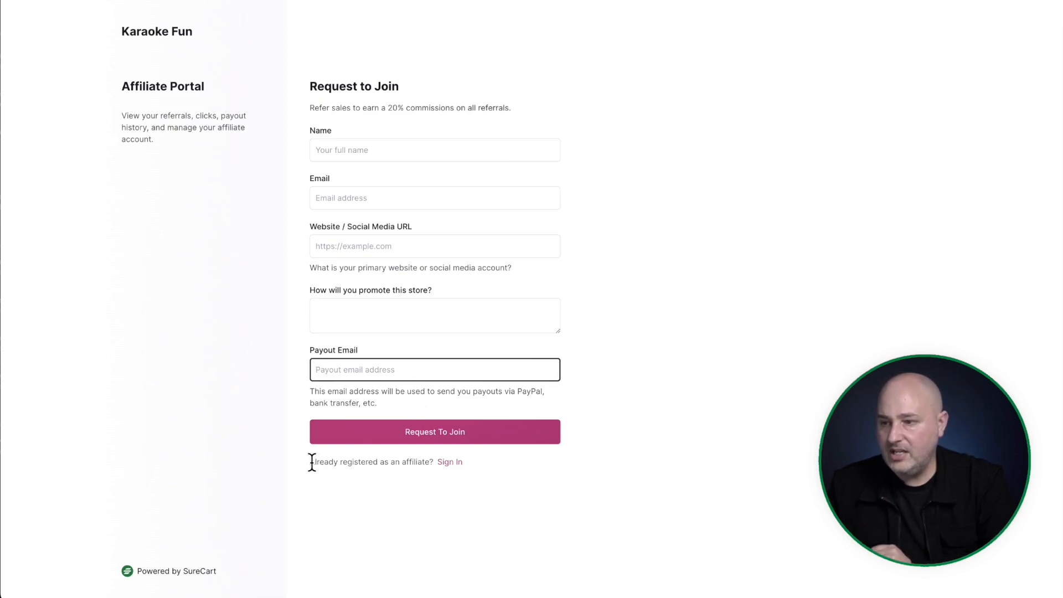
Open the affiliate portal's sign-in page for already registered affiliates.
left_click_drag(309, 462, 430, 471)
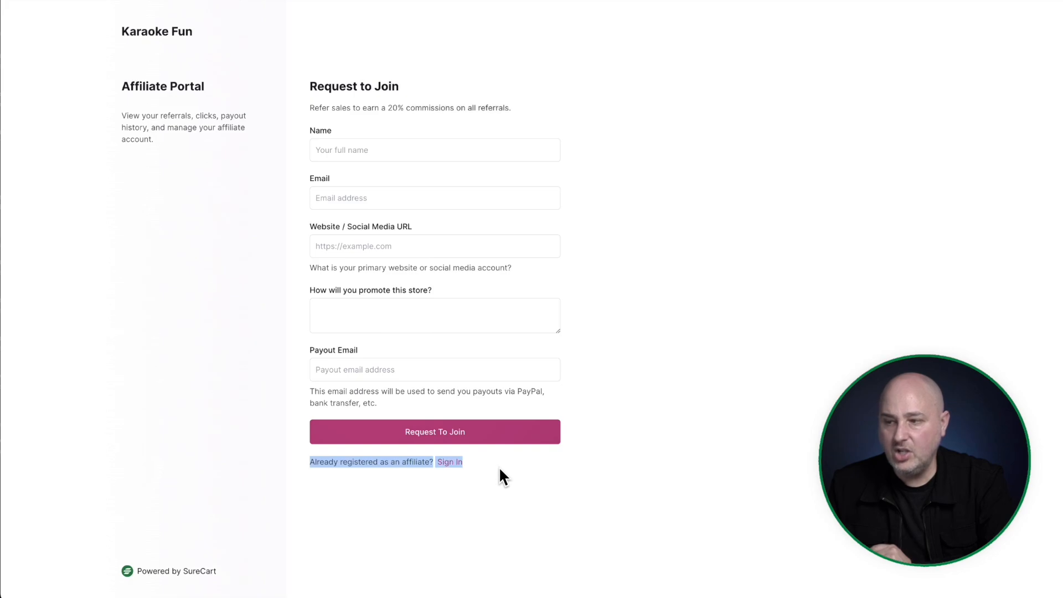
left_click(500, 469)
left_click(450, 463)
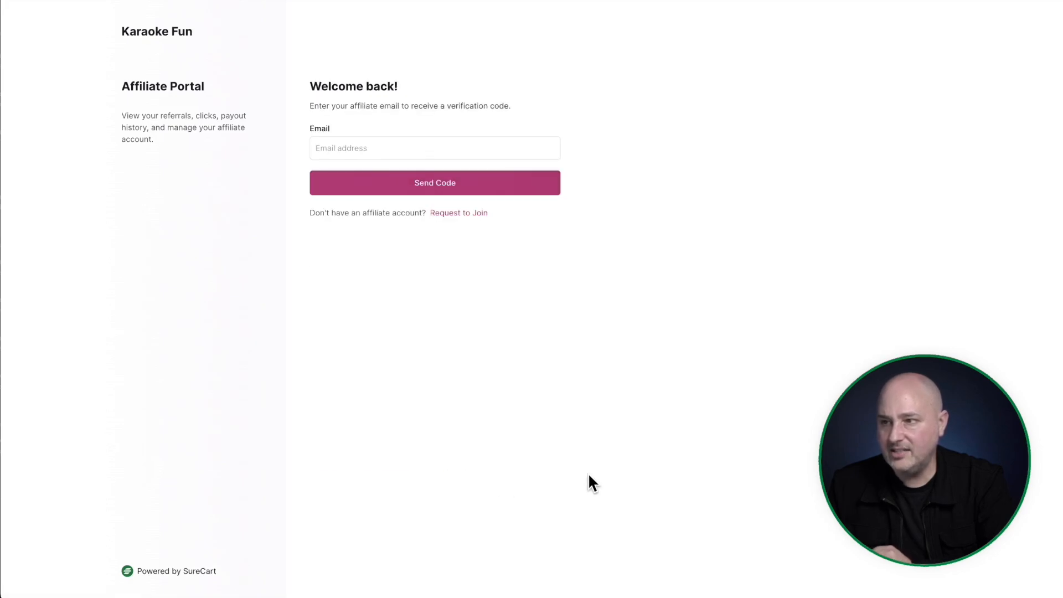
left_click(443, 214)
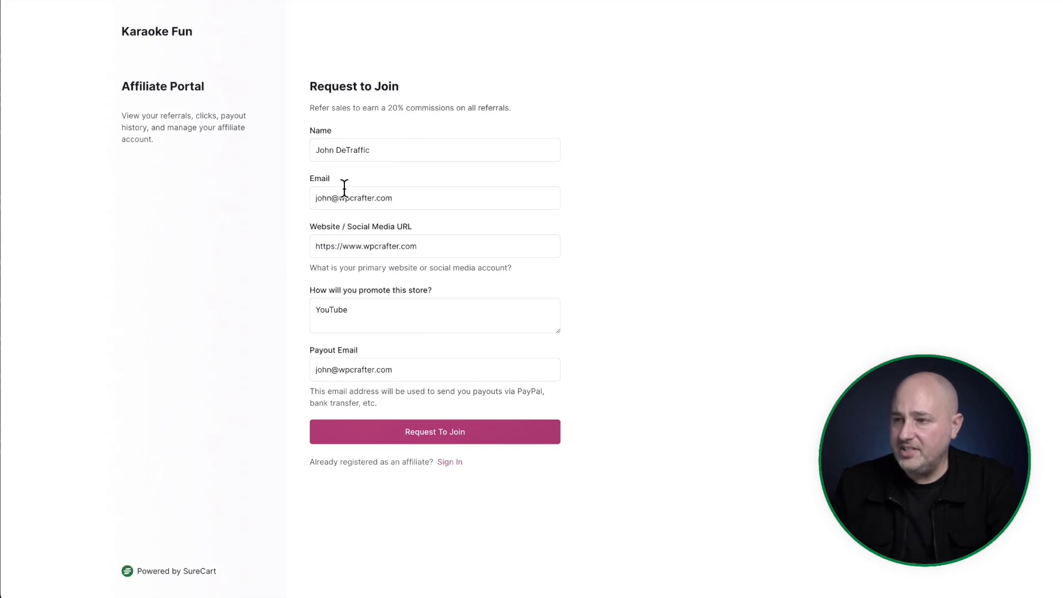
left_click(428, 433)
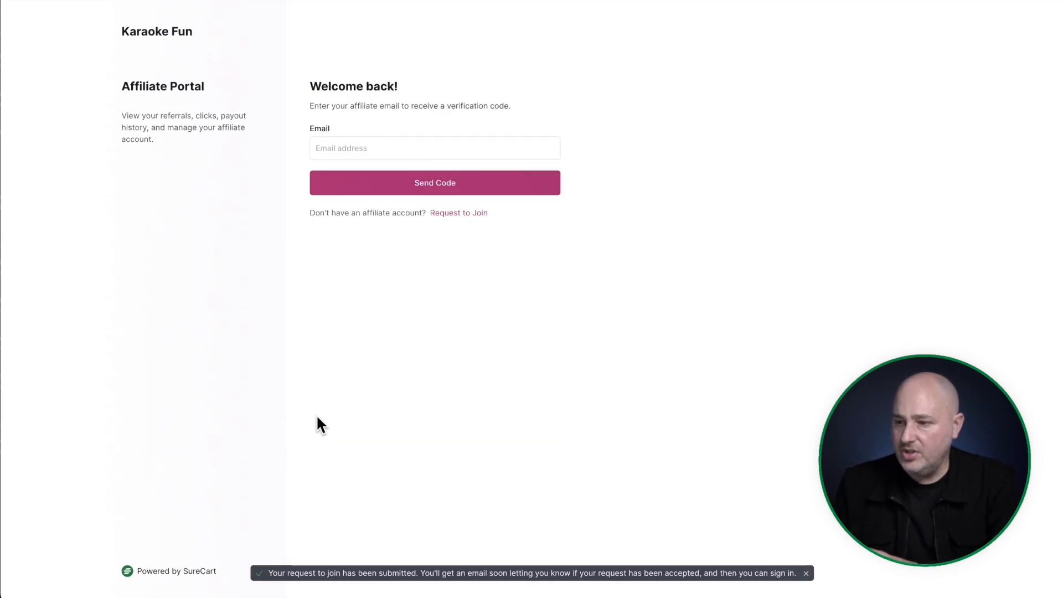
left_click_drag(286, 570, 420, 575)
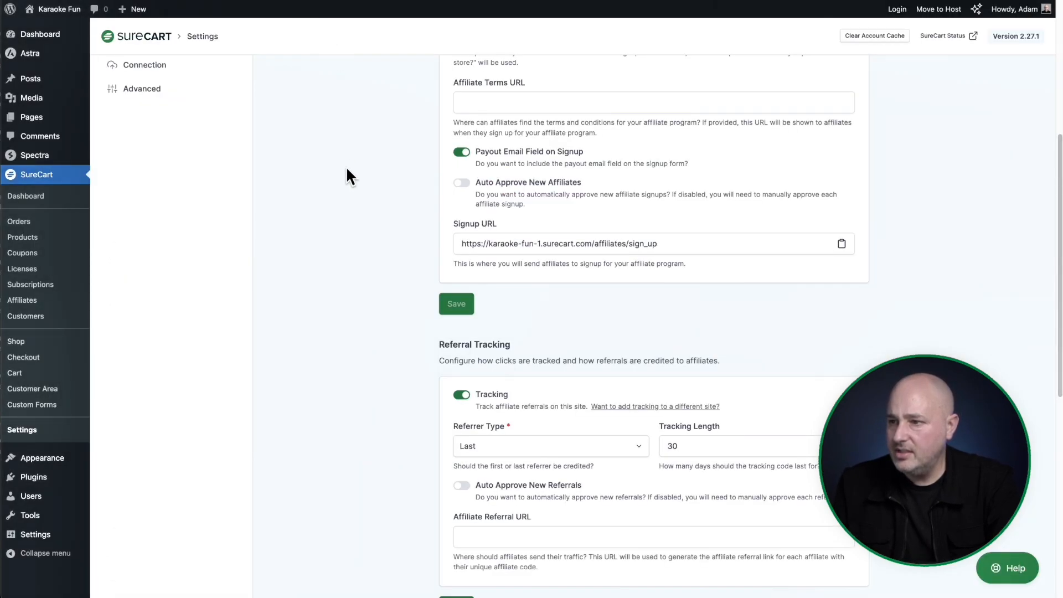
Return to the store's WordPress admin and open the pending affiliate request's details.
scroll(347, 176, "up", 5)
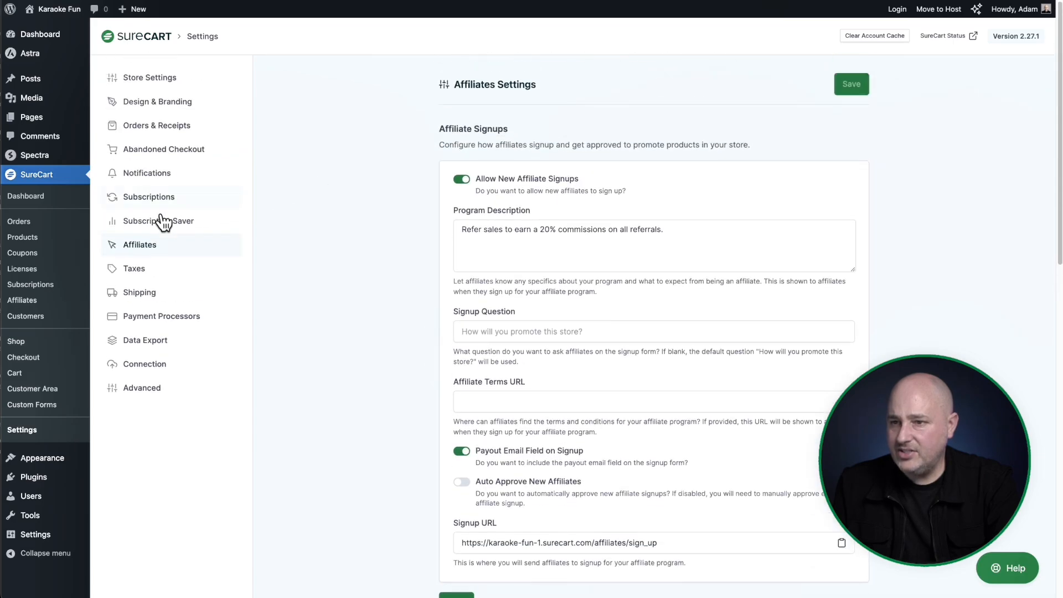
left_click(36, 302)
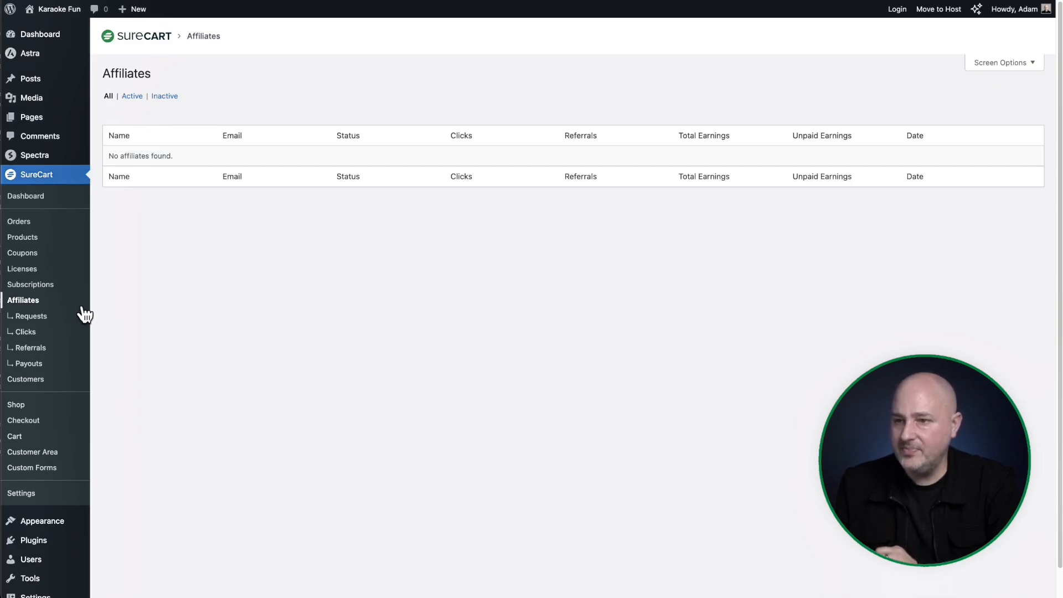
left_click(38, 320)
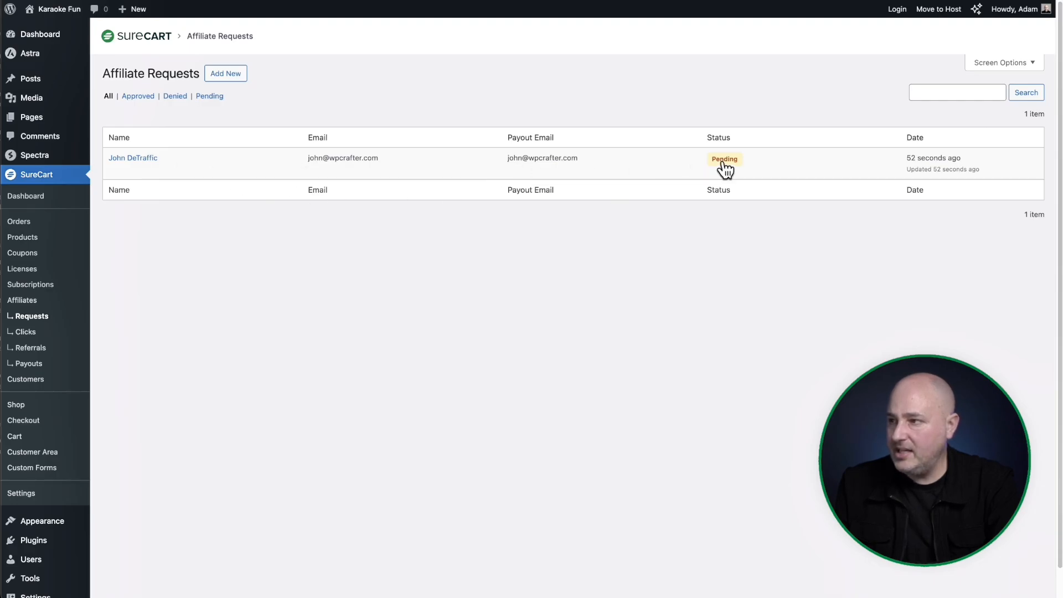
left_click(139, 159)
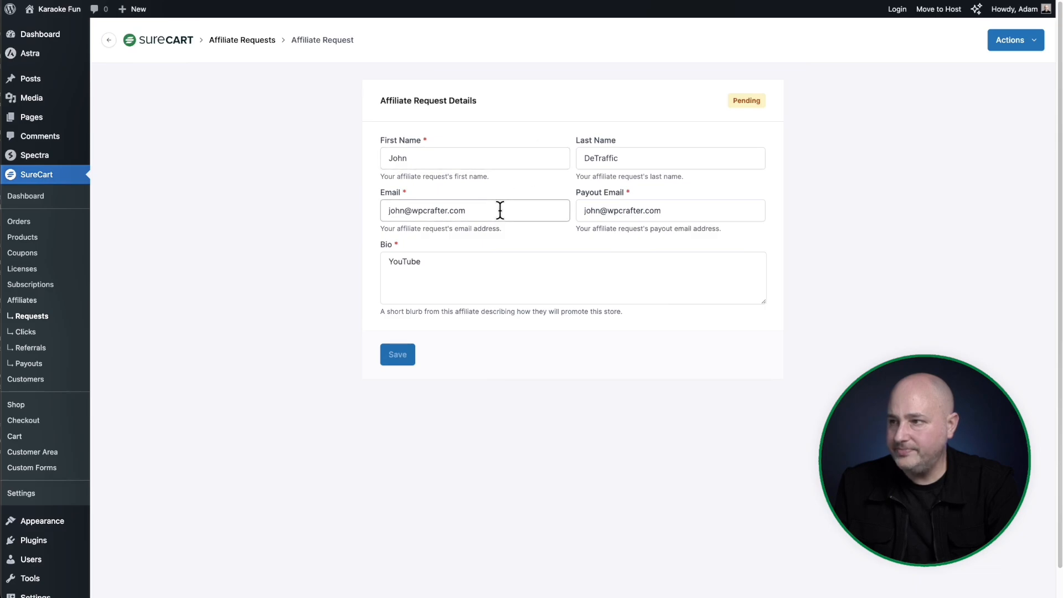
Approve the pending affiliate request and confirm the approval.
left_click(1034, 41)
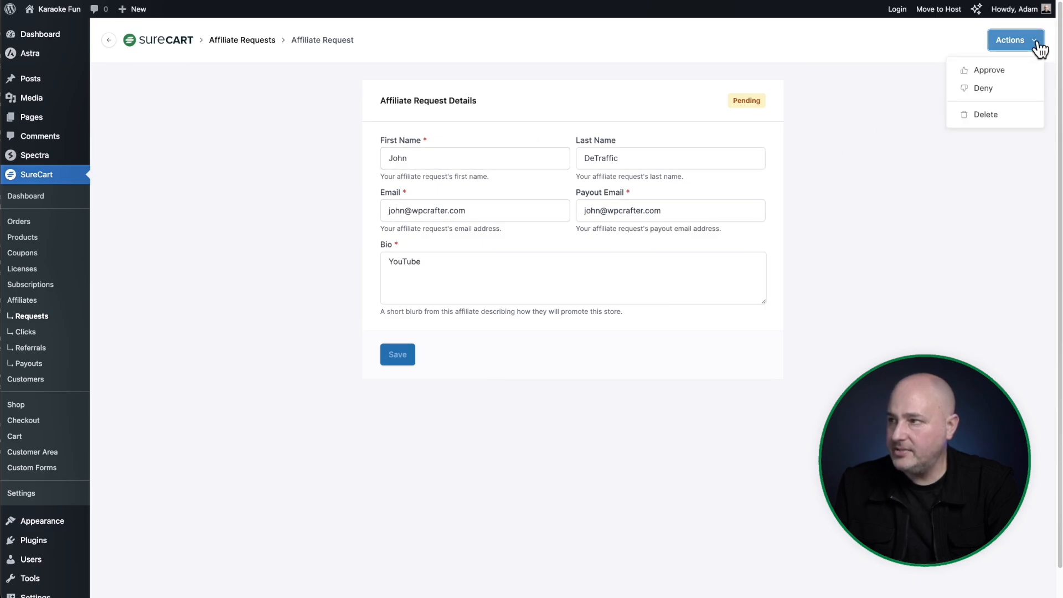
left_click(1013, 70)
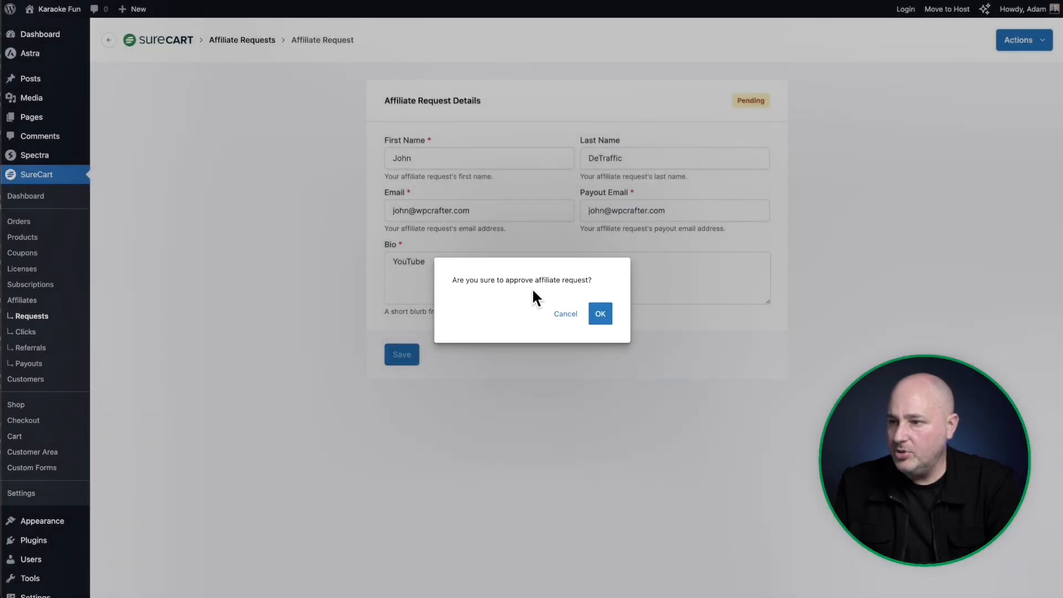
left_click_drag(453, 281, 602, 315)
left_click(603, 316)
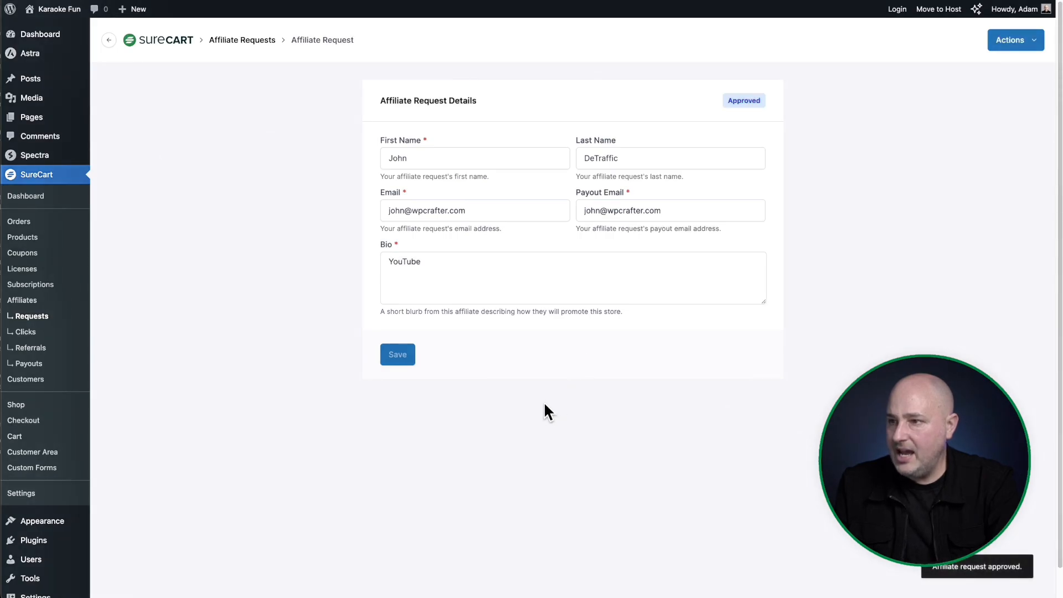
Open the approved affiliate's record and review the referrals, payouts, promotion codes, clicks, referral URL and commission sections.
left_click(23, 300)
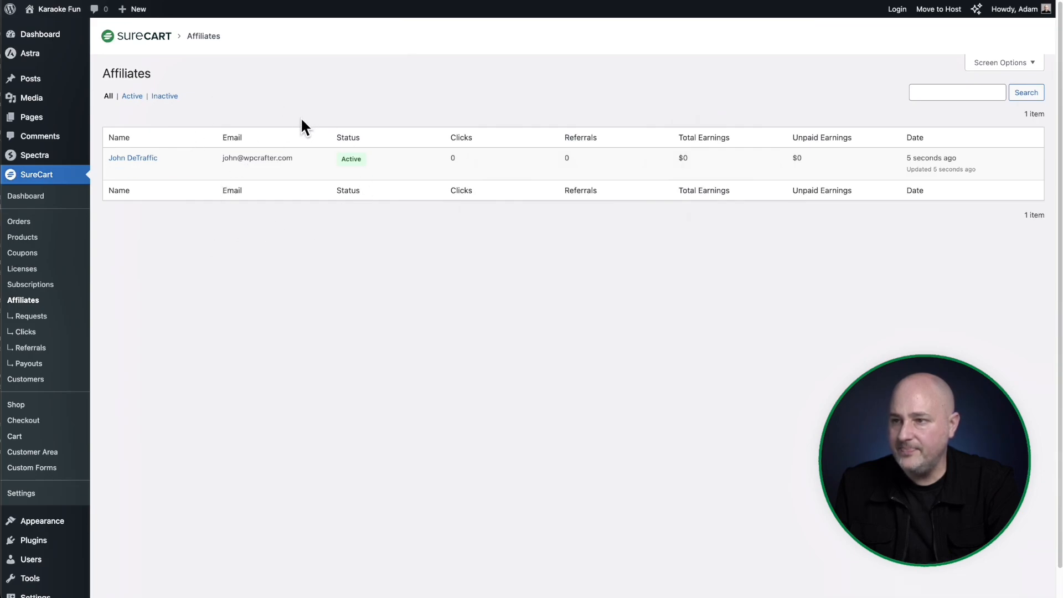
mouse_move(150, 156)
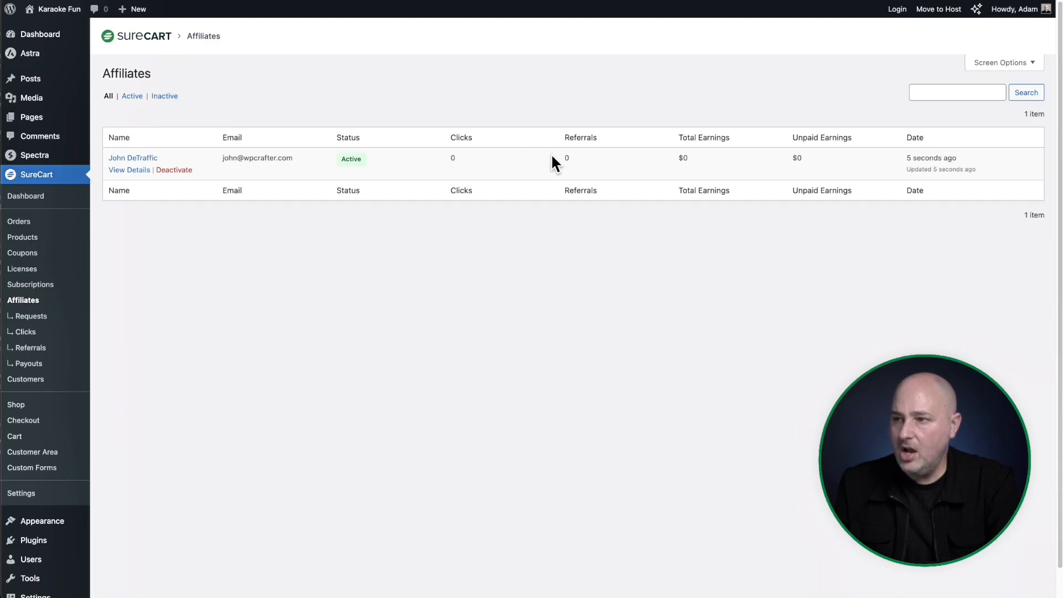
left_click(154, 160)
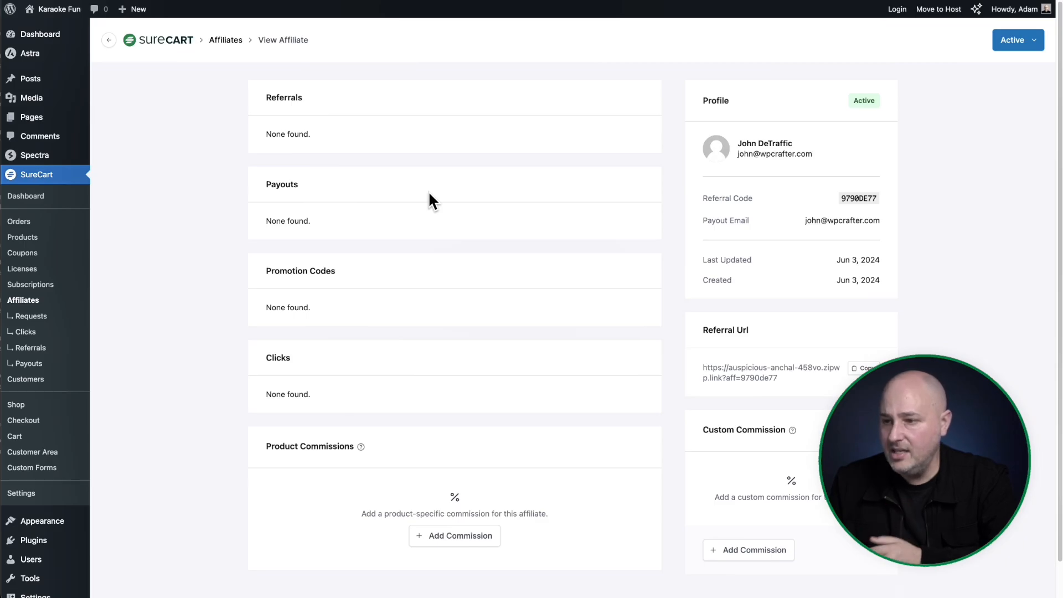
scroll(430, 194, "down", 2)
scroll(429, 194, "up", 2)
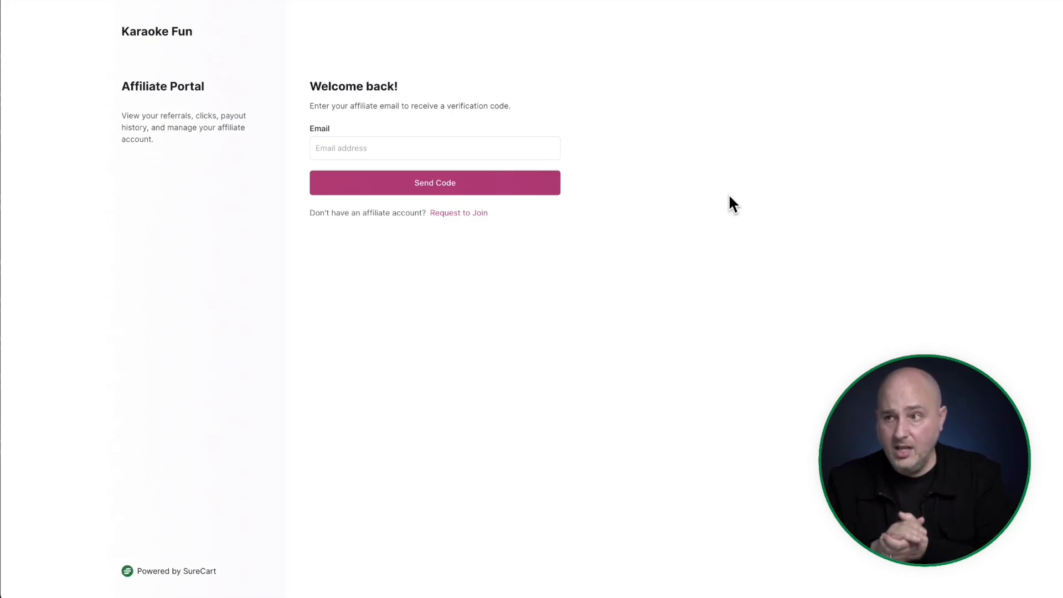
Sign in to the affiliate portal by entering the affiliate's email and requesting a verification code.
left_click(468, 147)
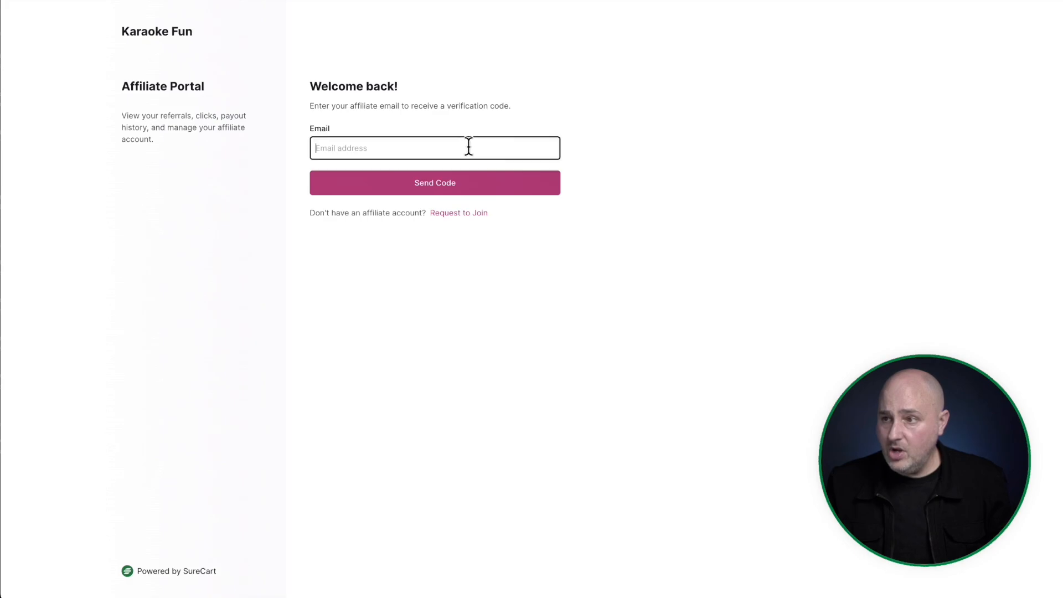
key("ctrl+v")
left_click(445, 187)
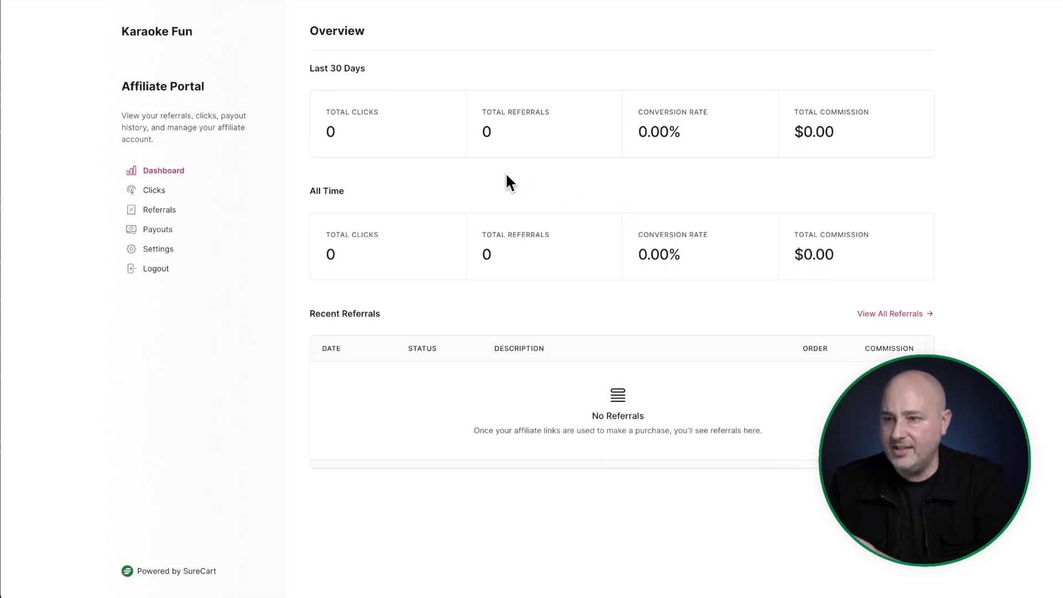
Review the affiliate portal's Settings and Dashboard pages, and return to the Coupons list in the store's WordPress admin.
left_click(185, 250)
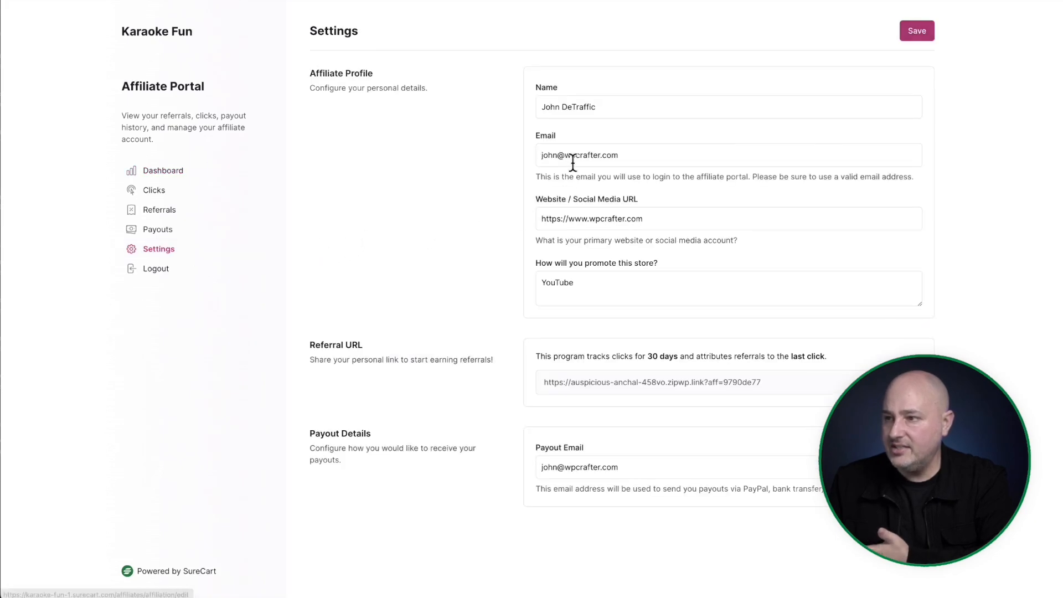
left_click(198, 172)
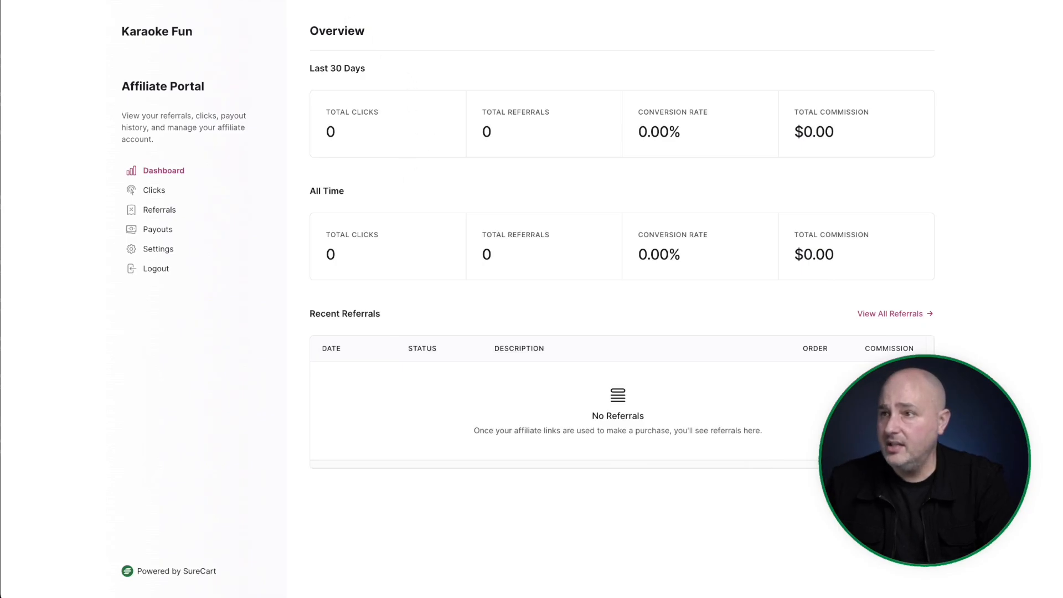
left_click(266, 1)
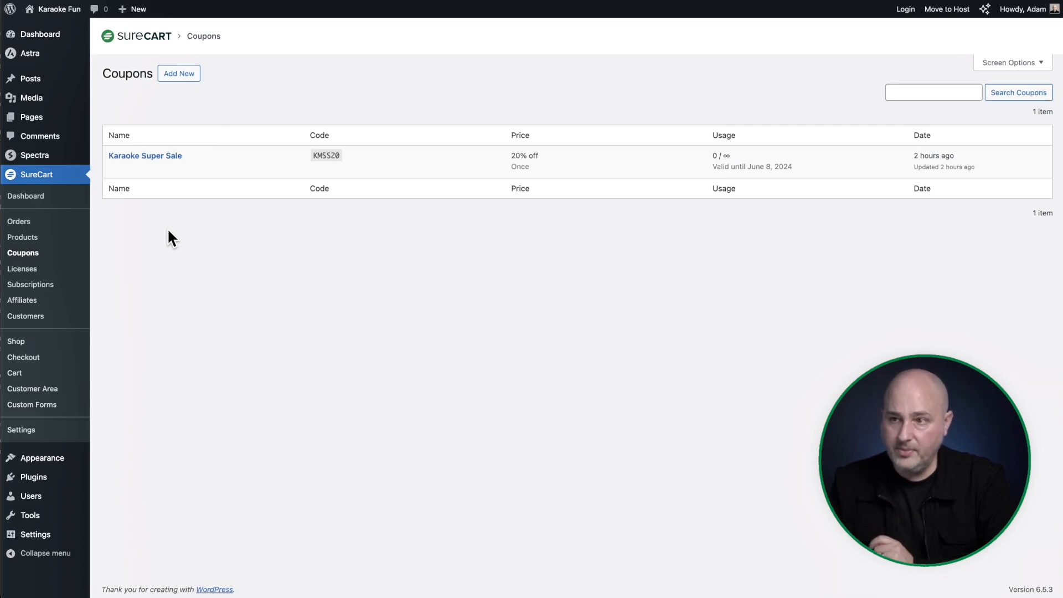
Start a new coupon, try linking it to the approved affiliate and remove that link.
left_click(176, 79)
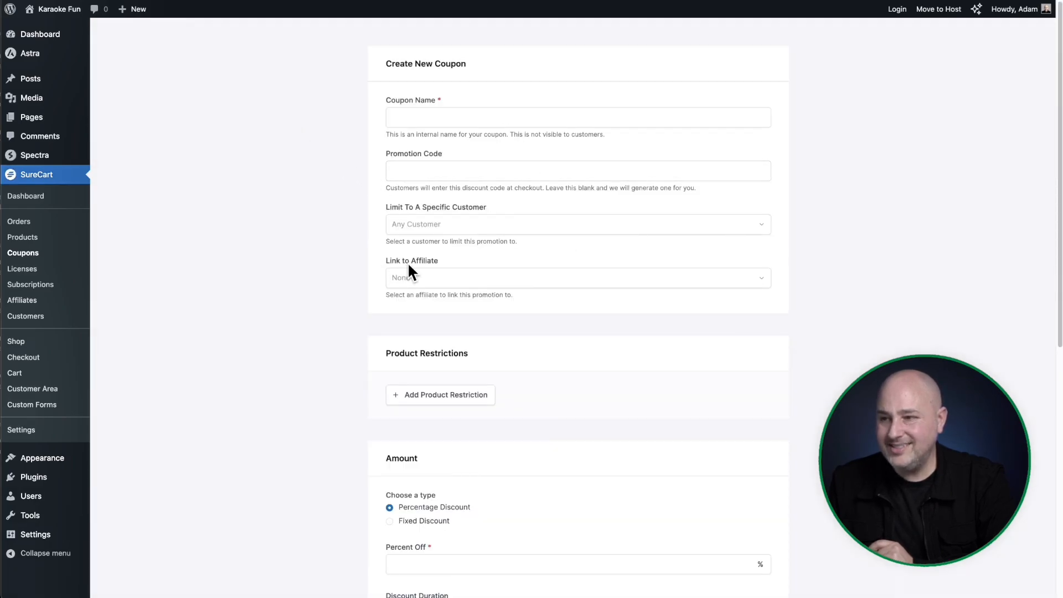
left_click(466, 278)
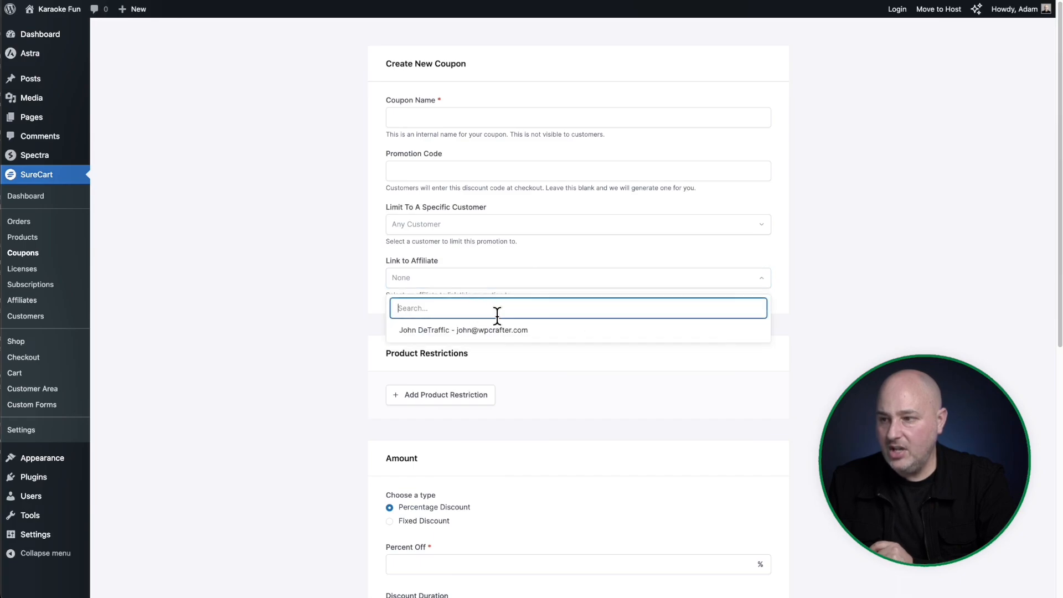
left_click(531, 332)
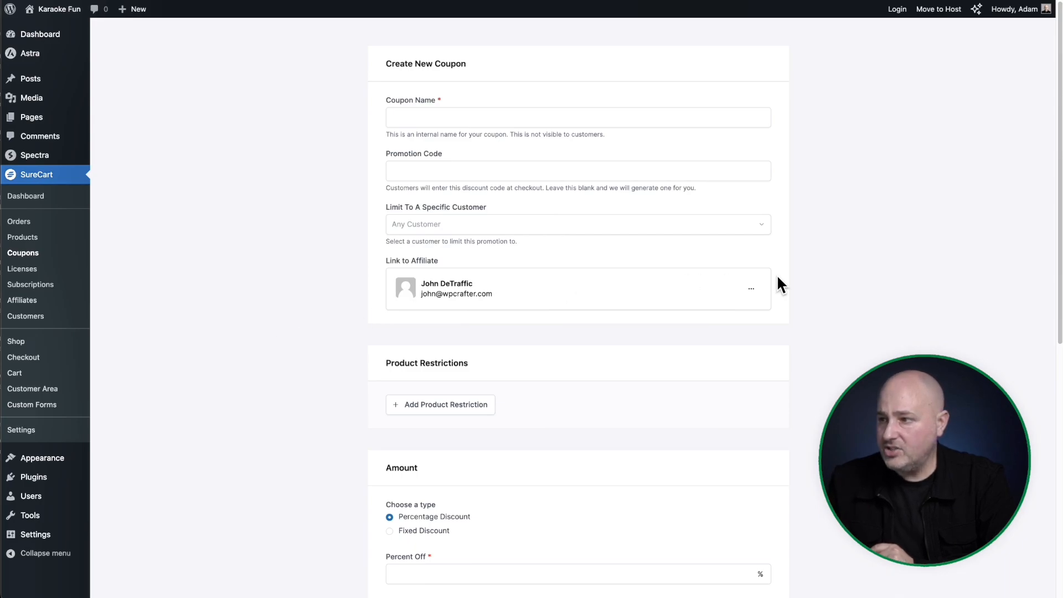
left_click(756, 293)
left_click(732, 322)
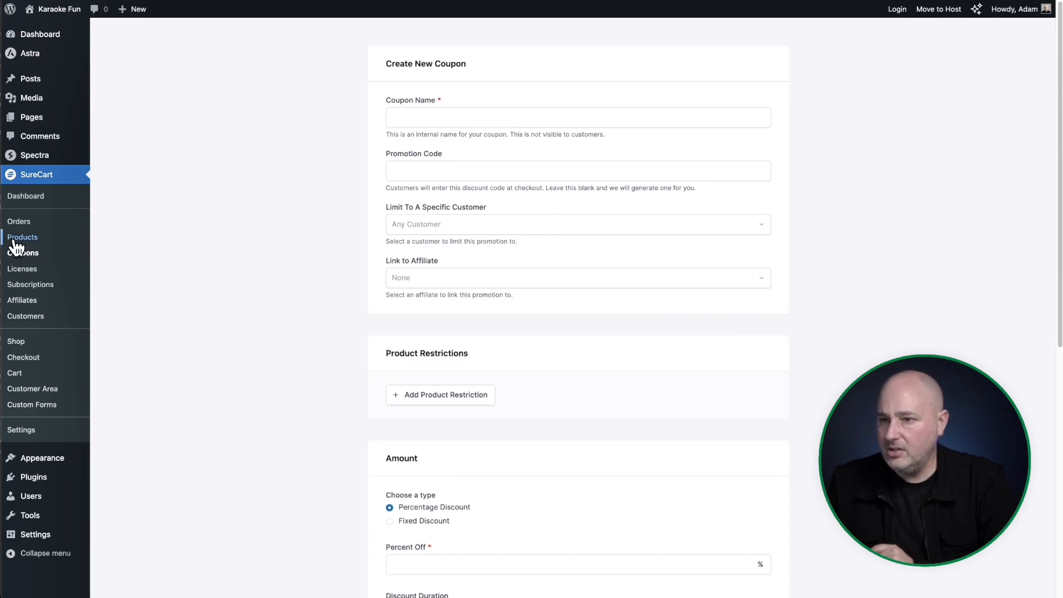
Open the Karaoke Super Sale coupon and review its promotion codes, product restrictions and discount amount.
left_click(18, 260)
left_click(172, 157)
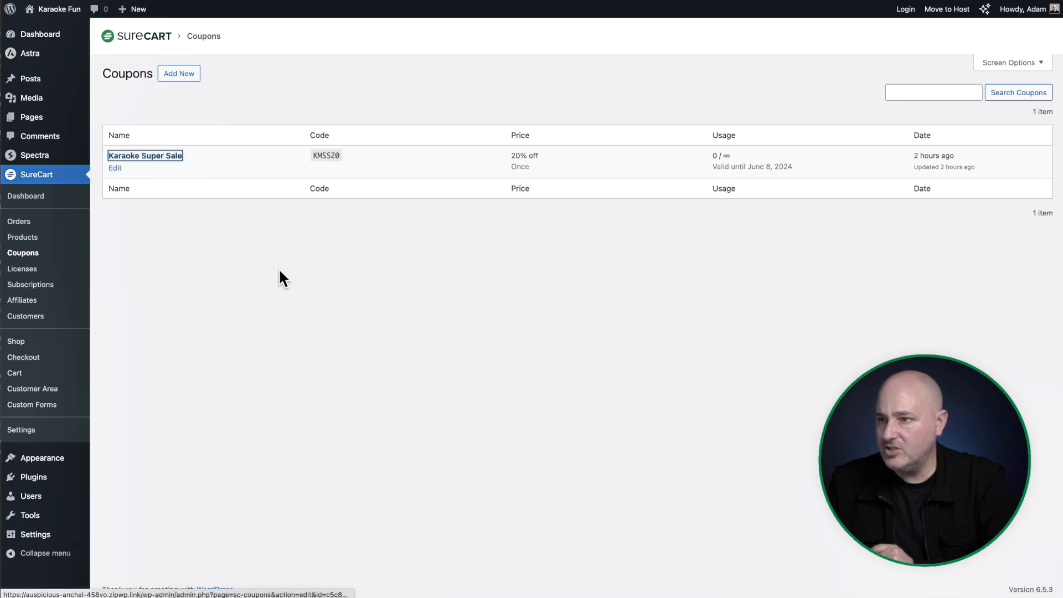
scroll(437, 314, "down", 5)
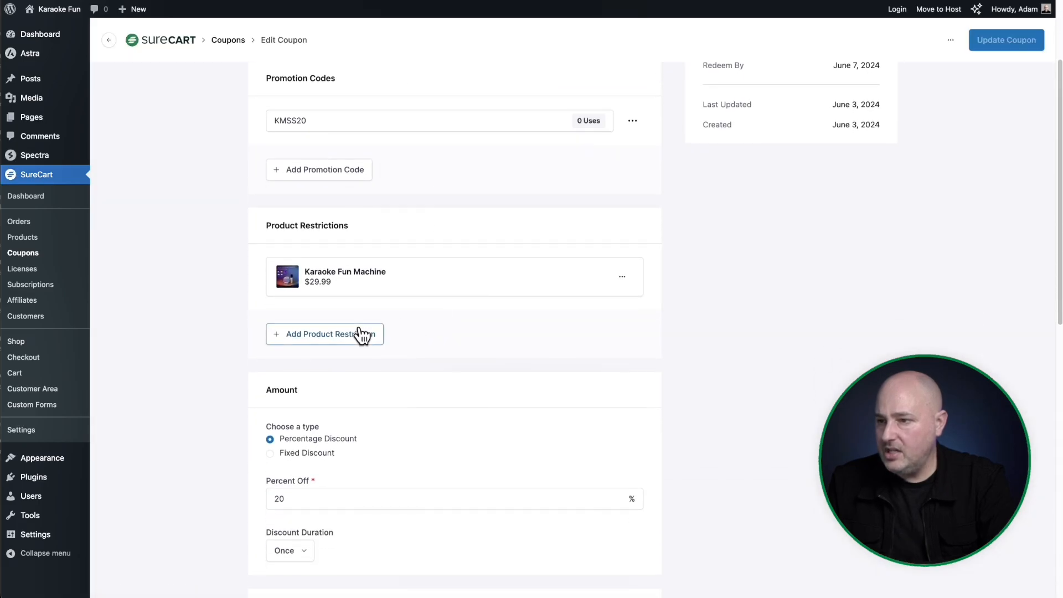
scroll(395, 355, "up", 4)
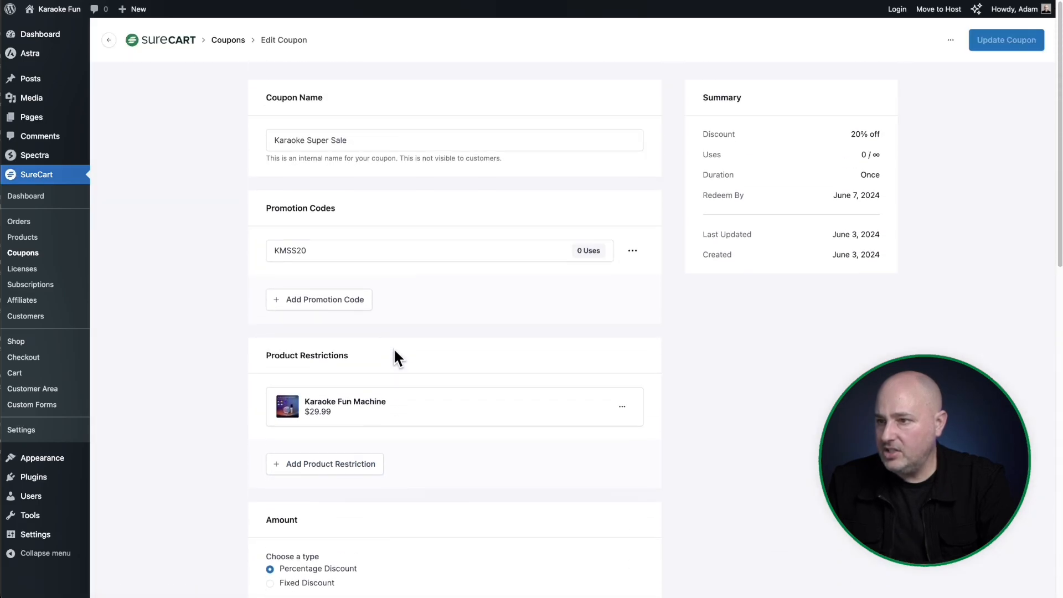
Link the coupon's KMSS20 promotion code to the approved affiliate and save the code.
left_click(632, 253)
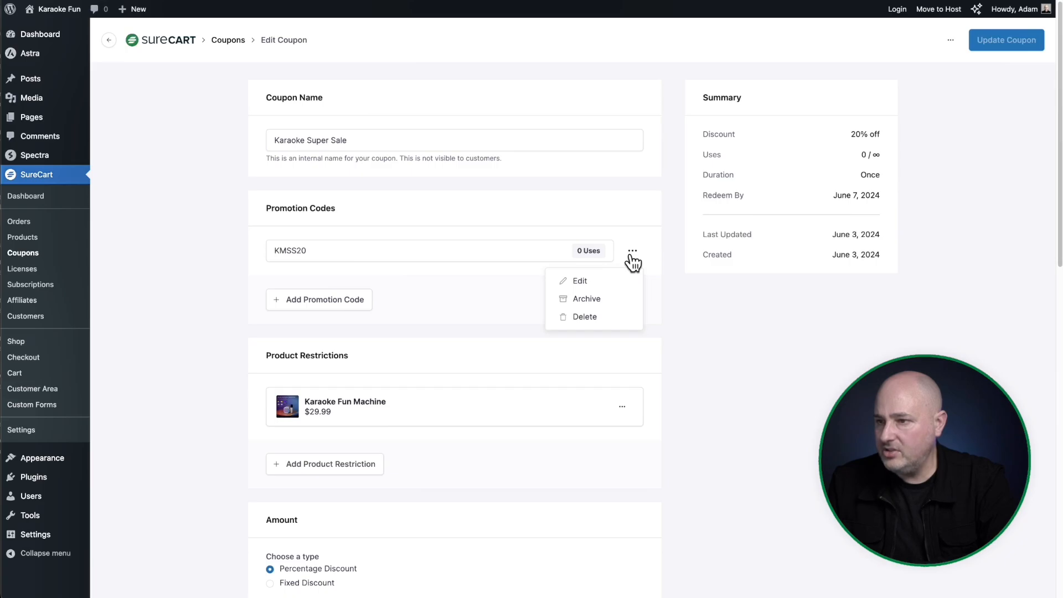
left_click(602, 281)
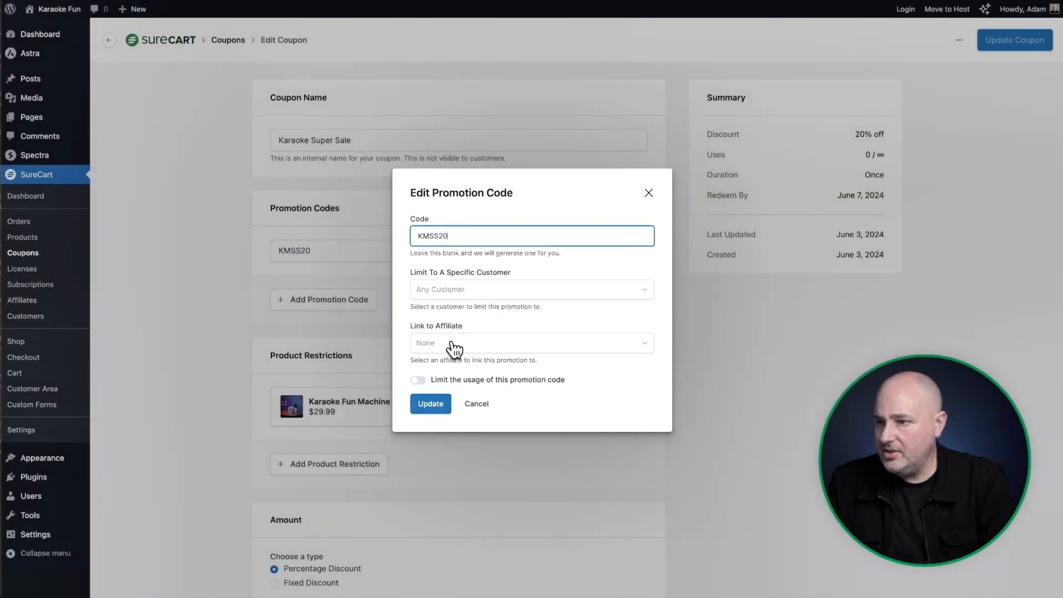
left_click(454, 347)
left_click(470, 396)
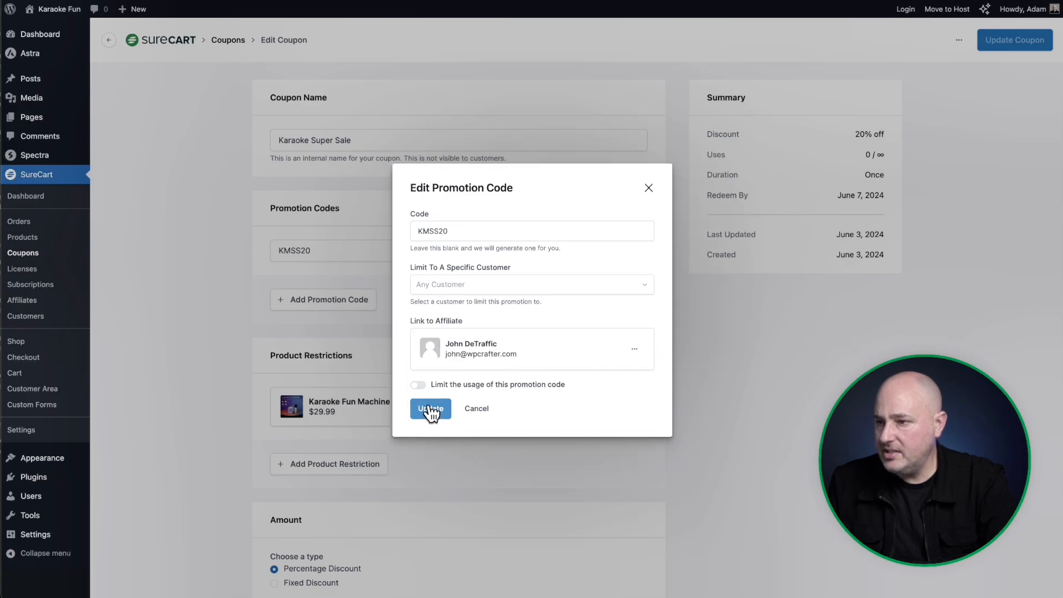
left_click(431, 410)
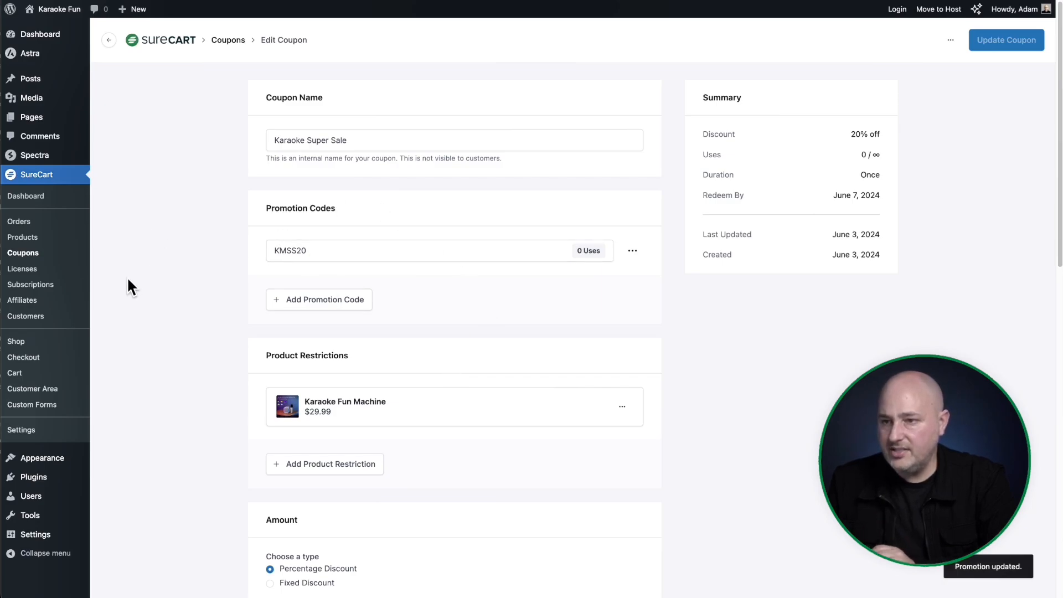
Check the promotion codes listed on the approved affiliate's details page and open the linked coupon.
left_click(47, 306)
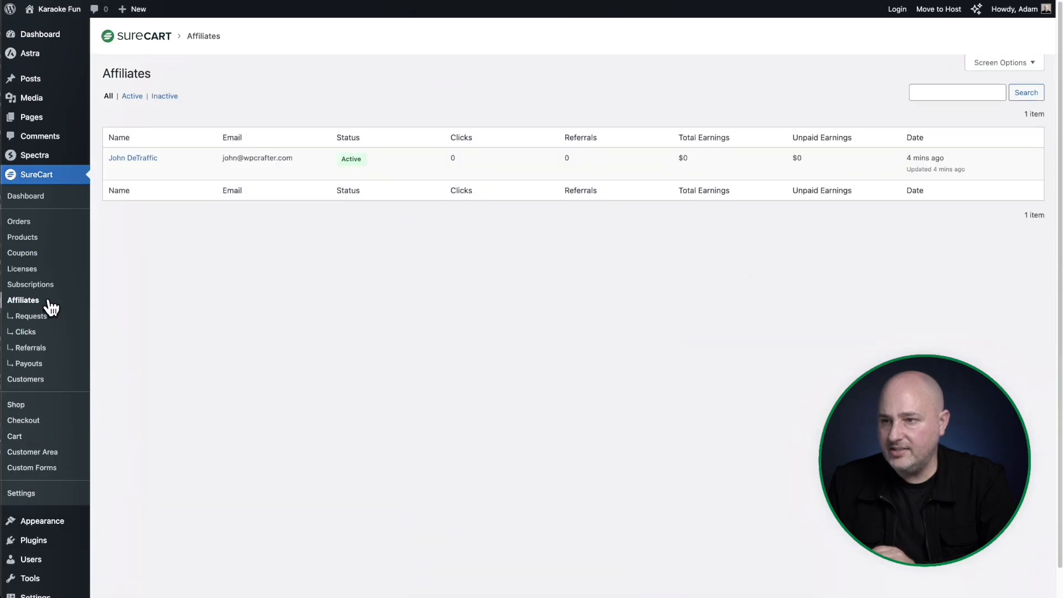
left_click(145, 159)
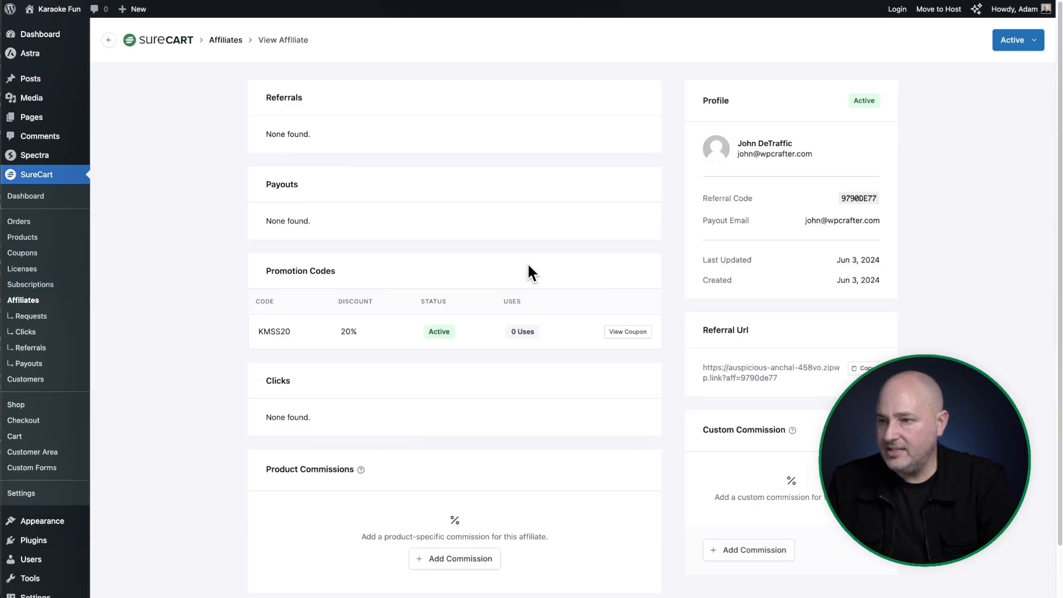
left_click_drag(265, 270, 379, 277)
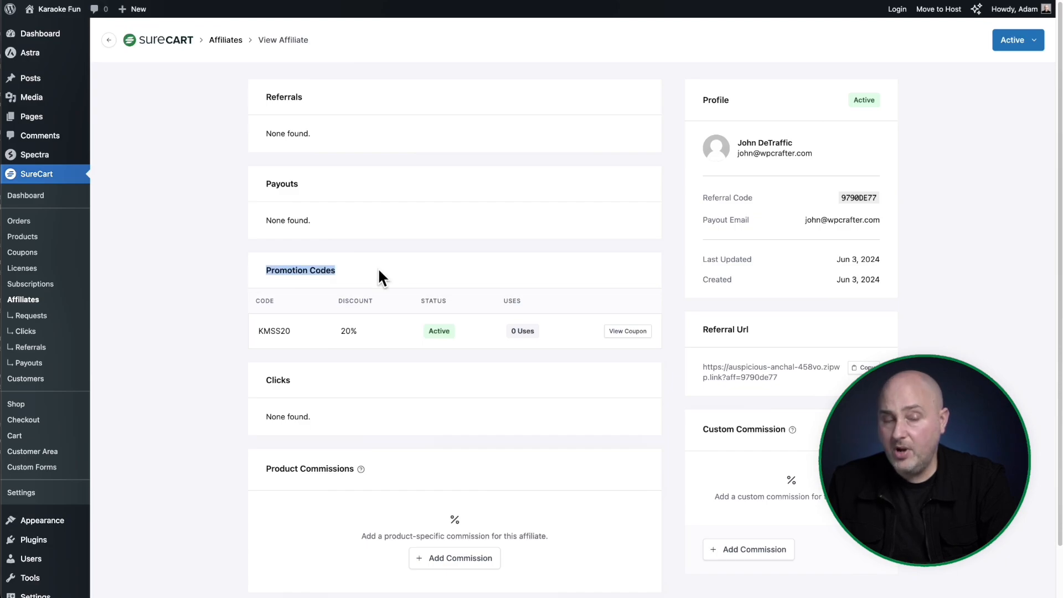
left_click(322, 270)
left_click_drag(264, 270, 316, 271)
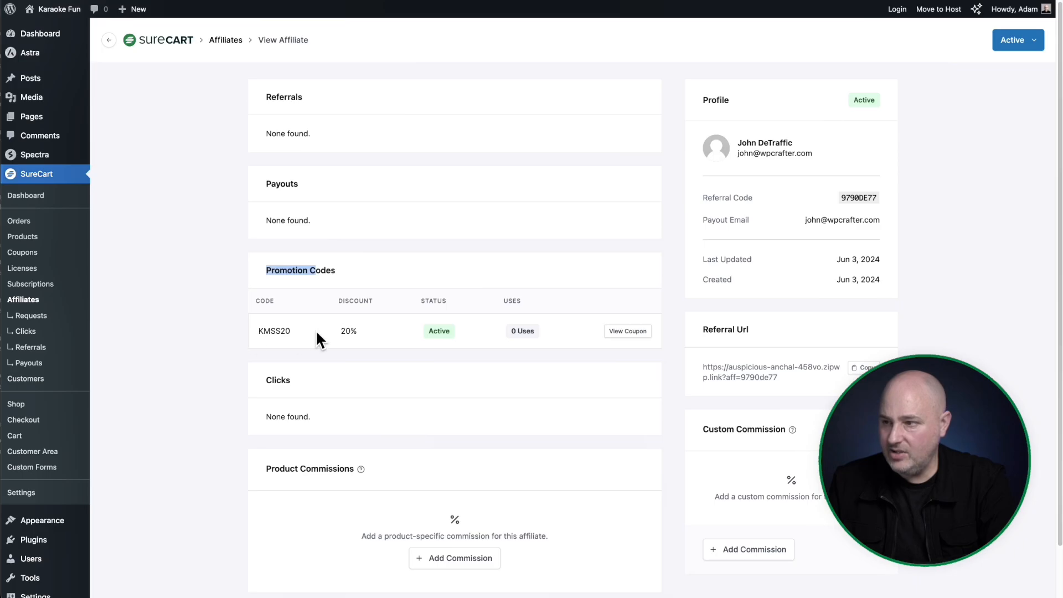
left_click(624, 331)
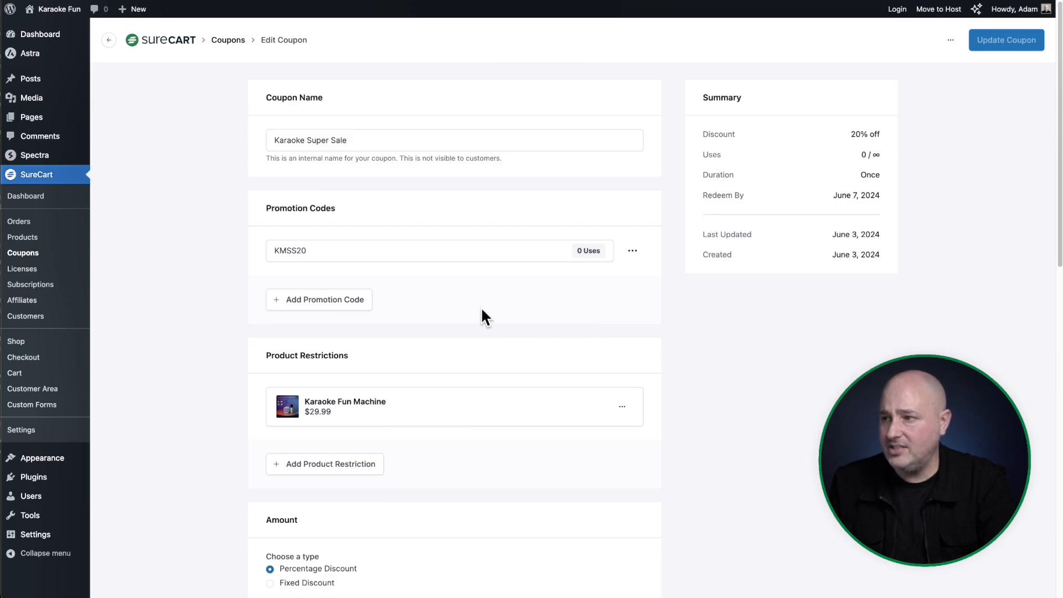
Add a custom affiliate commission of 10 percent to the Karaoke Subscription product and save it.
left_click(42, 256)
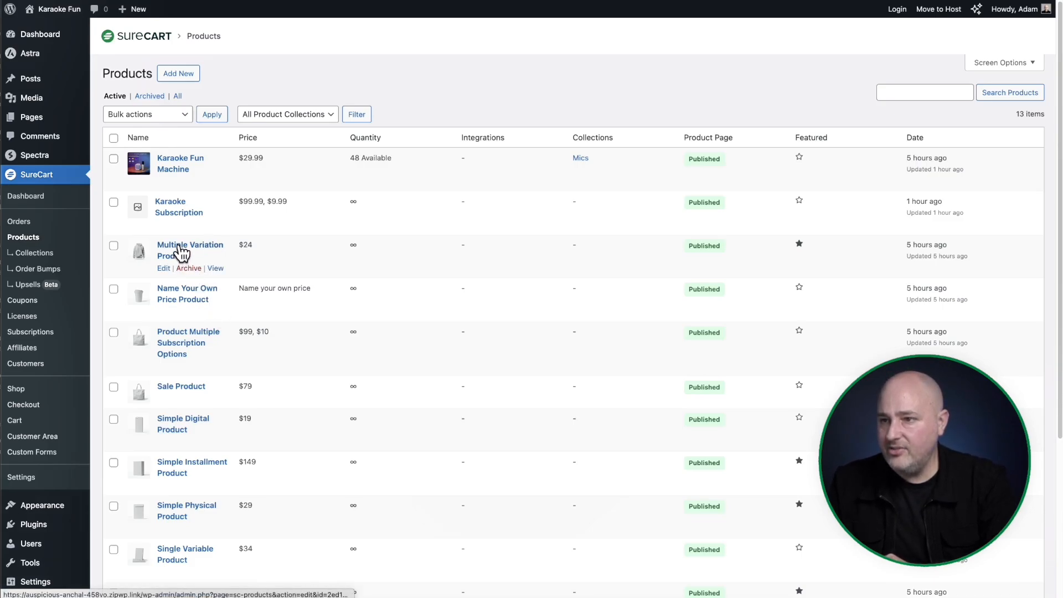
left_click(180, 213)
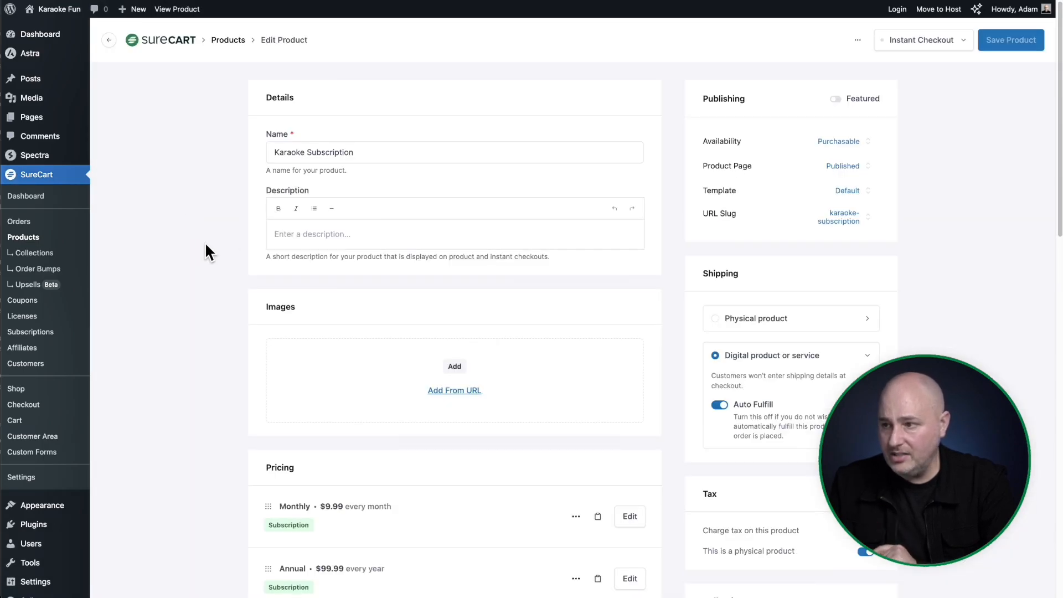
scroll(229, 222, "down", 1)
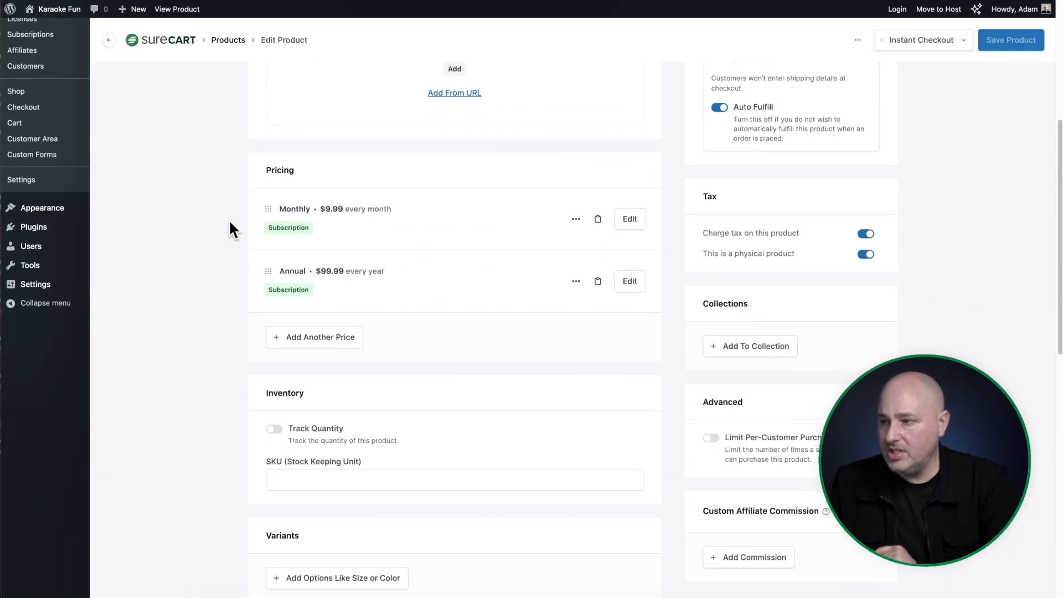
scroll(230, 223, "down", 5)
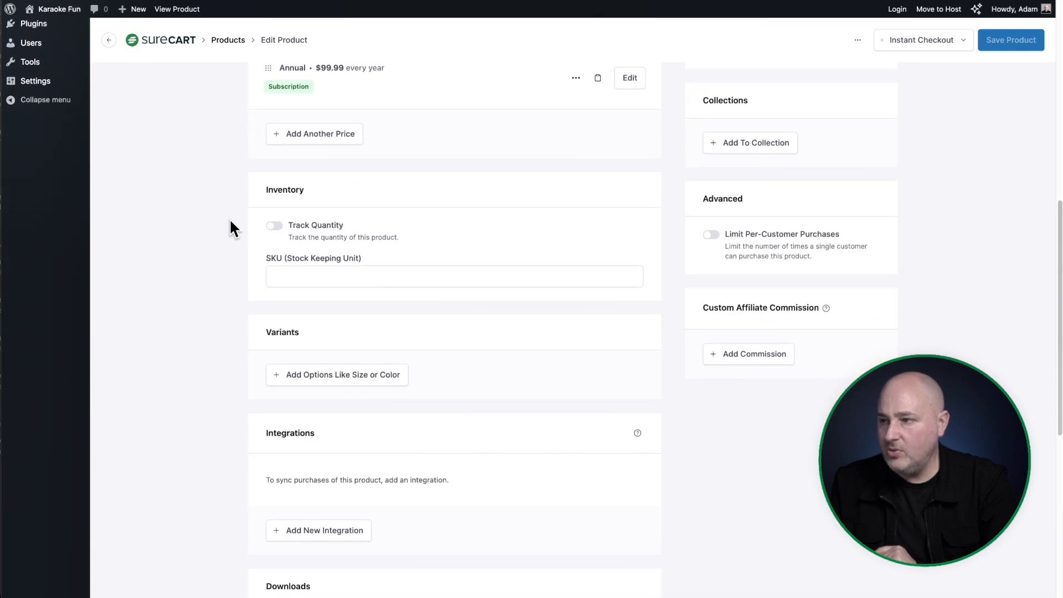
scroll(229, 219, "down", 3)
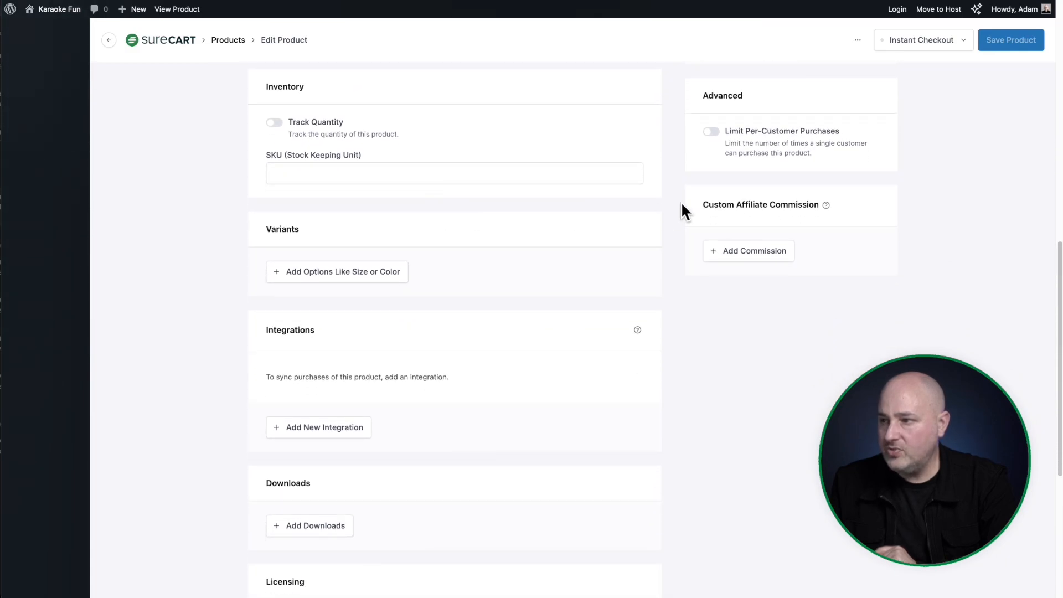
left_click_drag(700, 205, 811, 197)
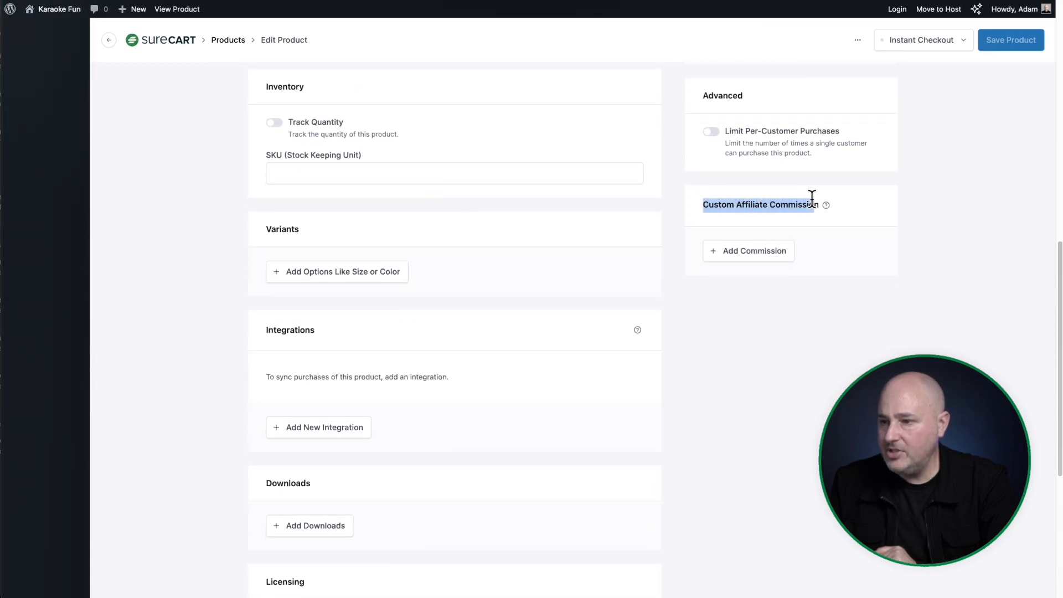
left_click(736, 256)
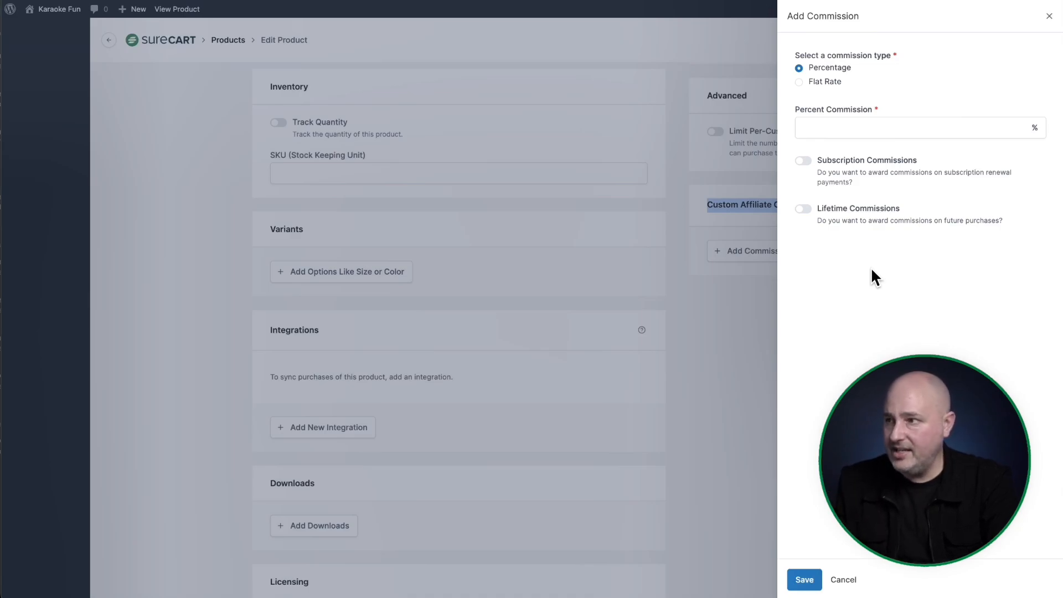
left_click(833, 125)
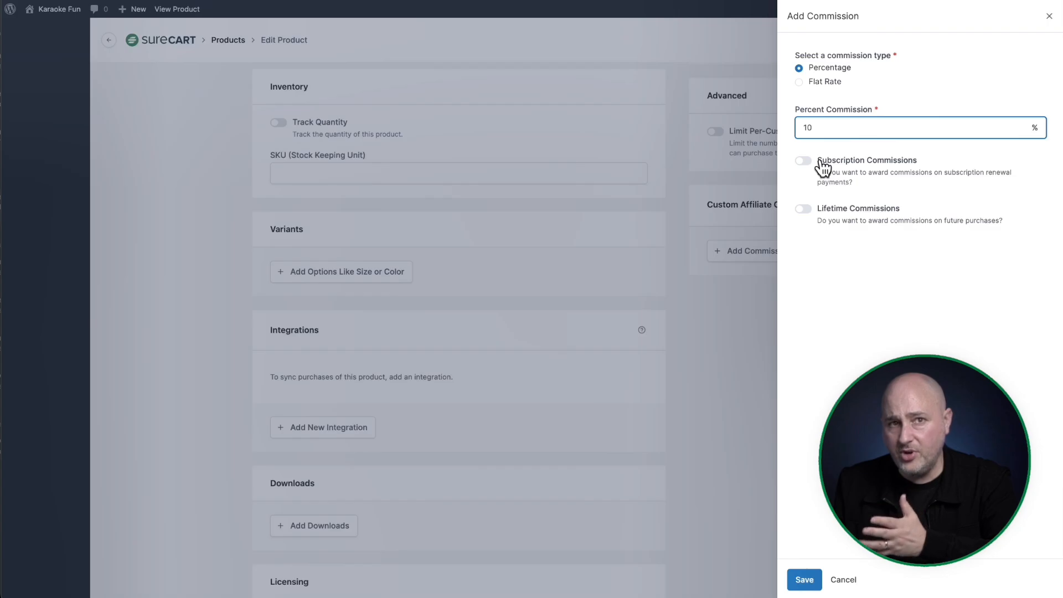
left_click(804, 579)
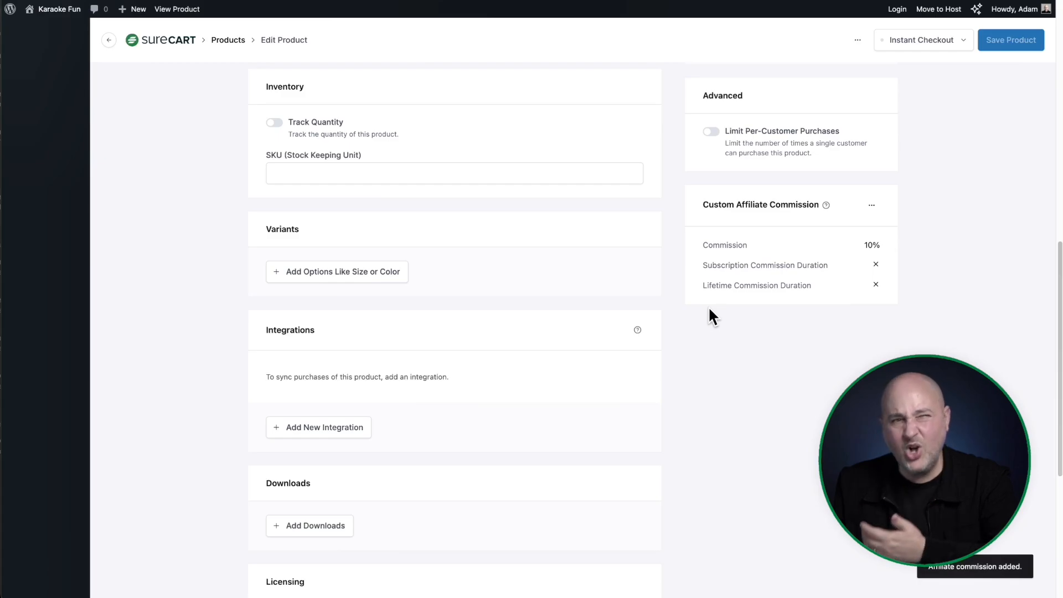
Return to the Affiliates list and open the approved affiliate's details at the Product Commissions section.
scroll(709, 308, "up", 1)
scroll(709, 308, "up", 5)
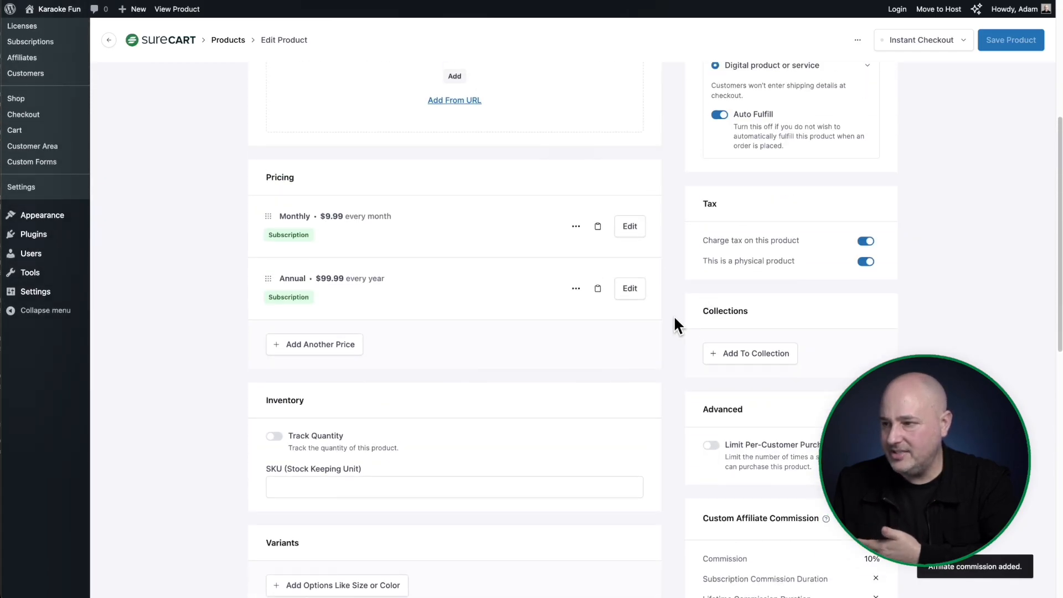
scroll(674, 317, "down", 10)
scroll(673, 314, "up", 15)
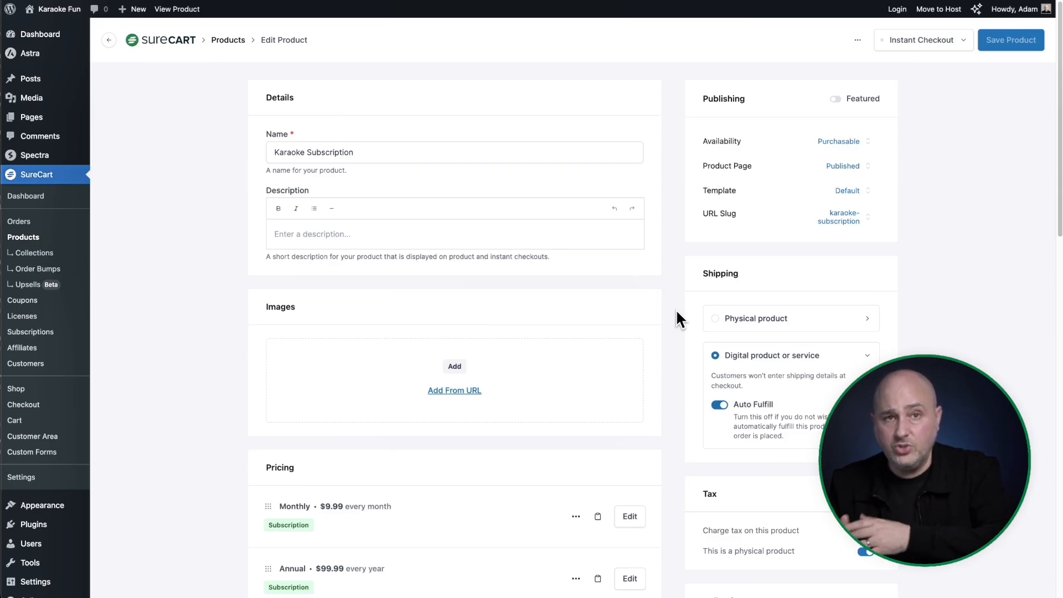
left_click(75, 349)
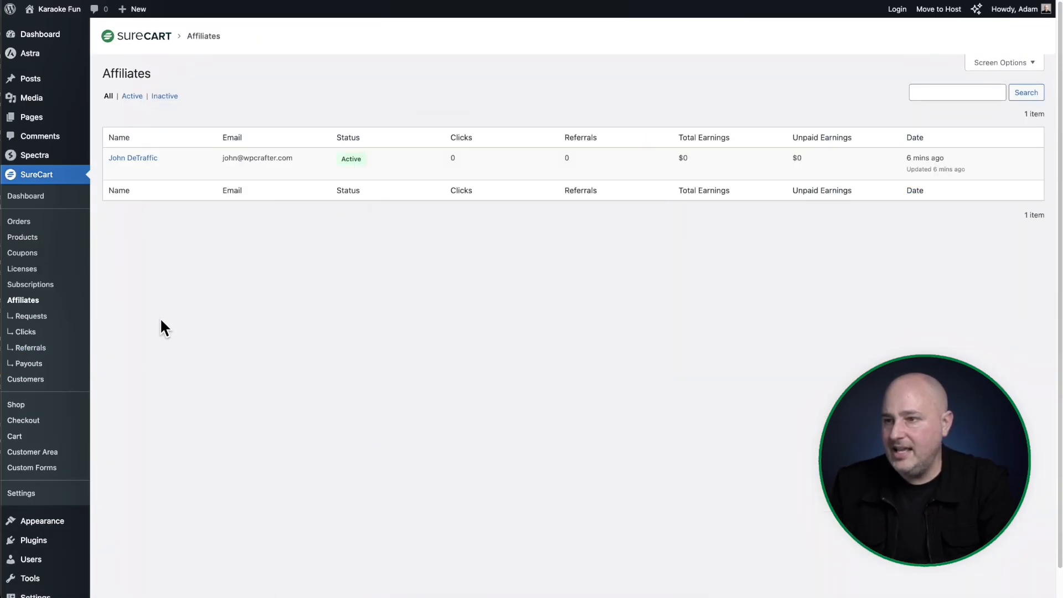
left_click(129, 159)
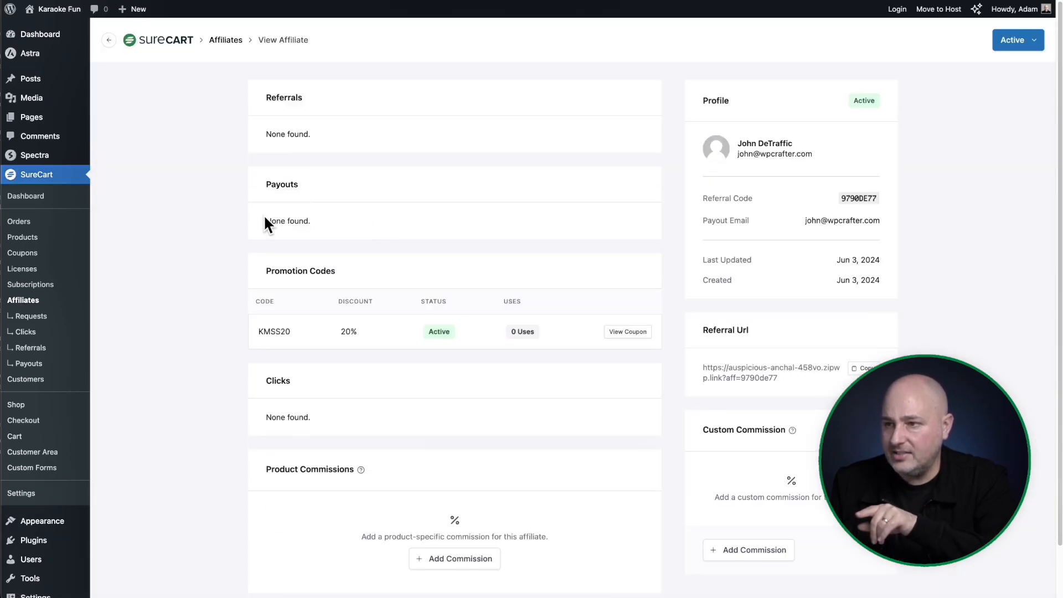
scroll(243, 215, "down", 2)
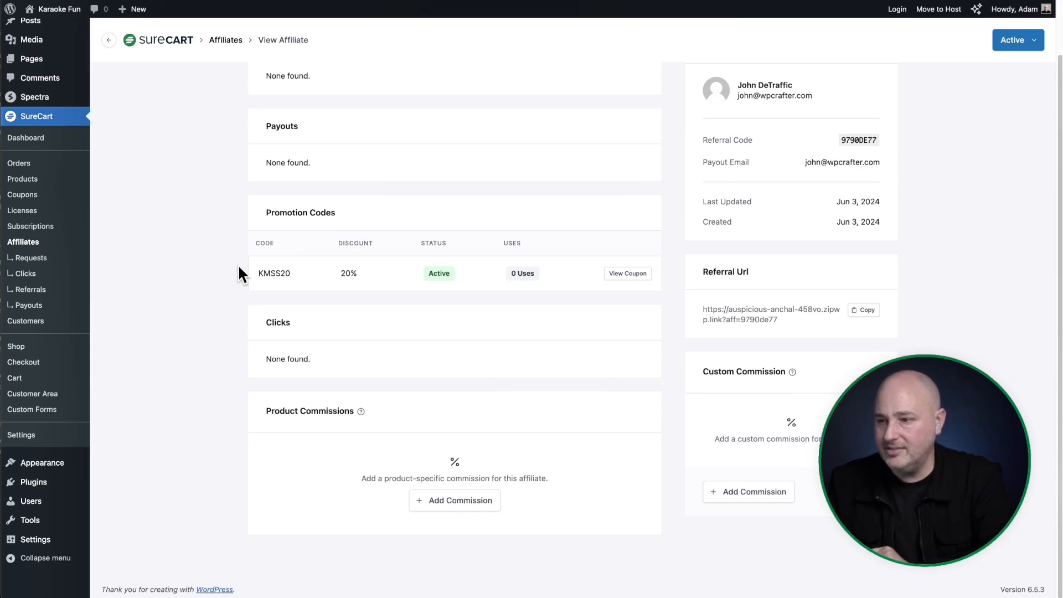
Create a product commission of 30 percent on Simple Physical Product for this affiliate.
left_click(455, 502)
left_click(484, 396)
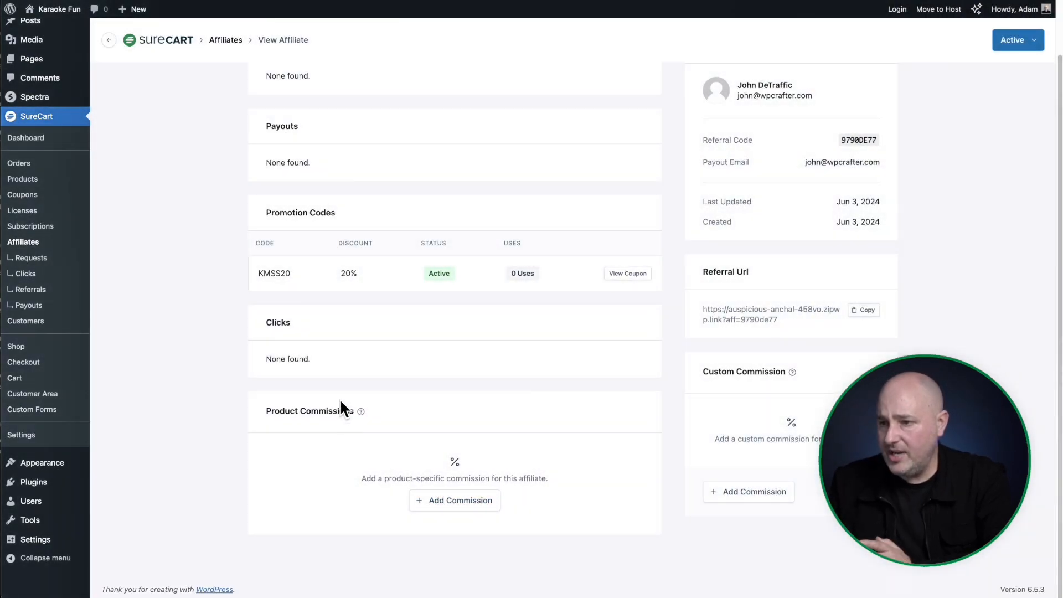
left_click_drag(271, 410, 355, 412)
left_click(459, 502)
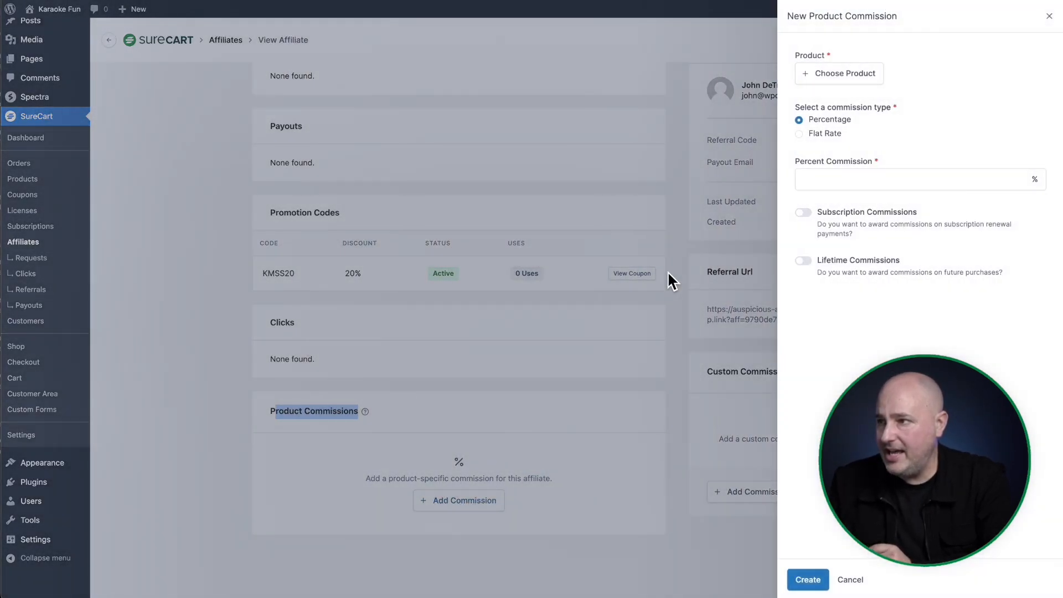
left_click(867, 78)
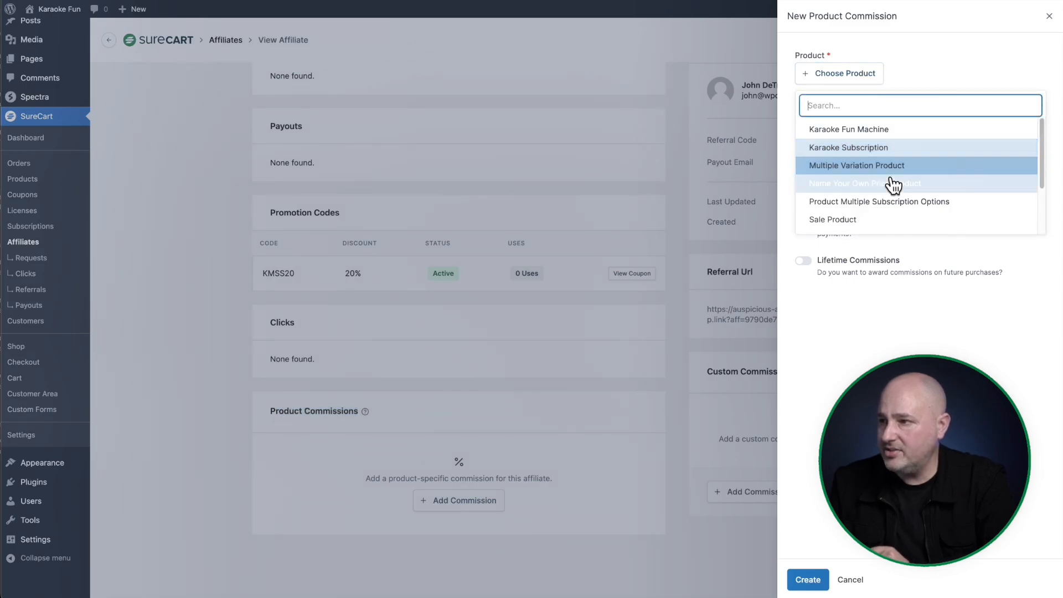
scroll(897, 190, "down", 2)
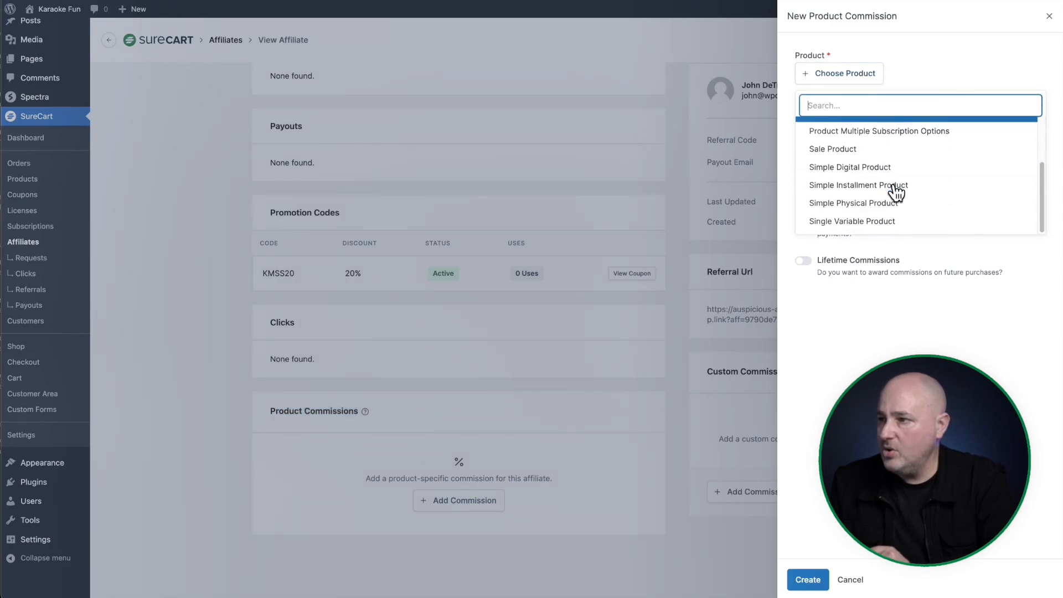
left_click(853, 202)
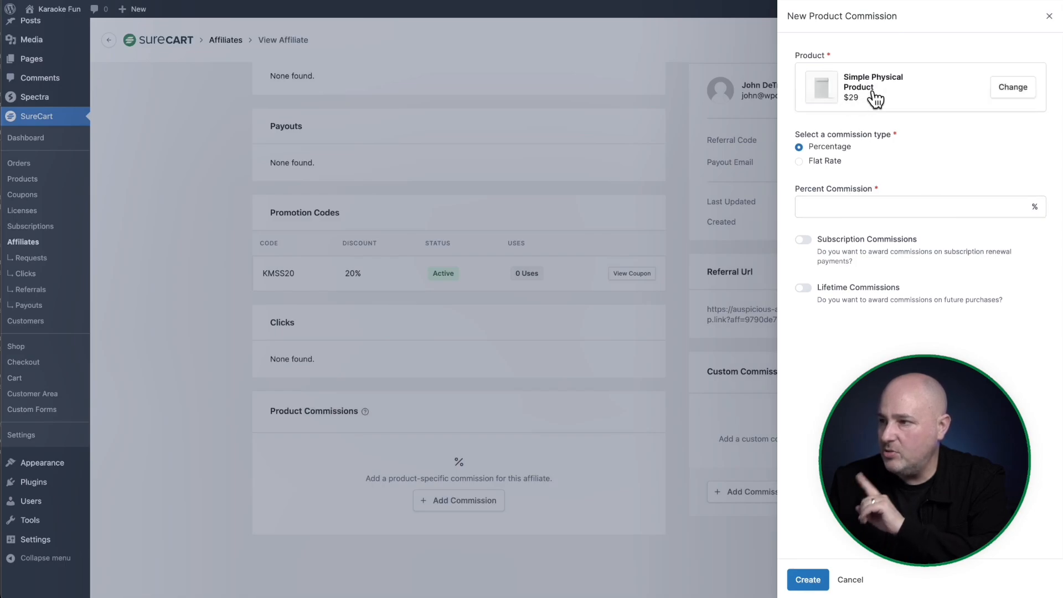
left_click(841, 206)
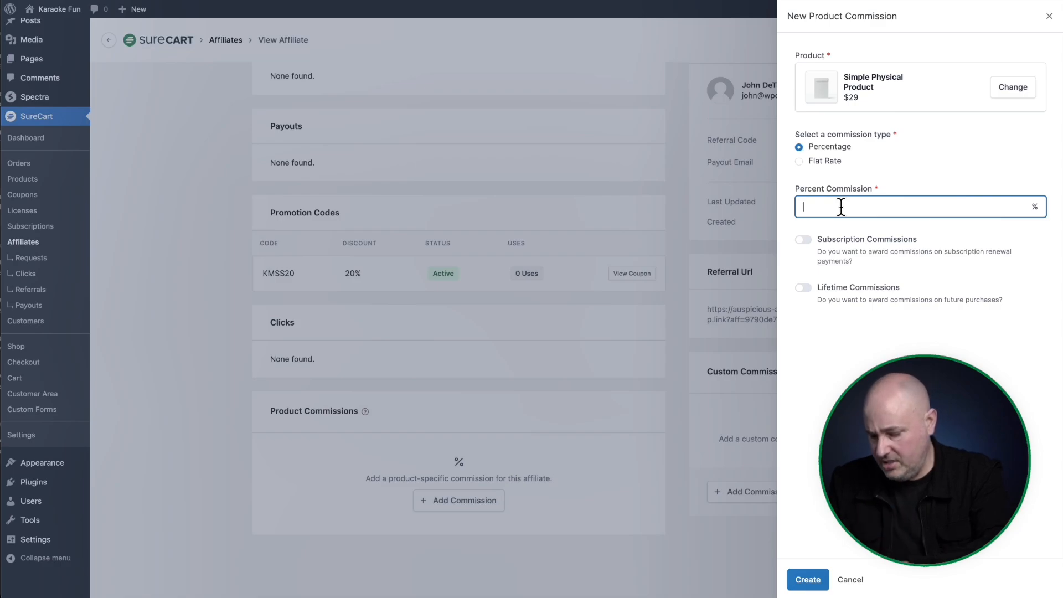
type("30")
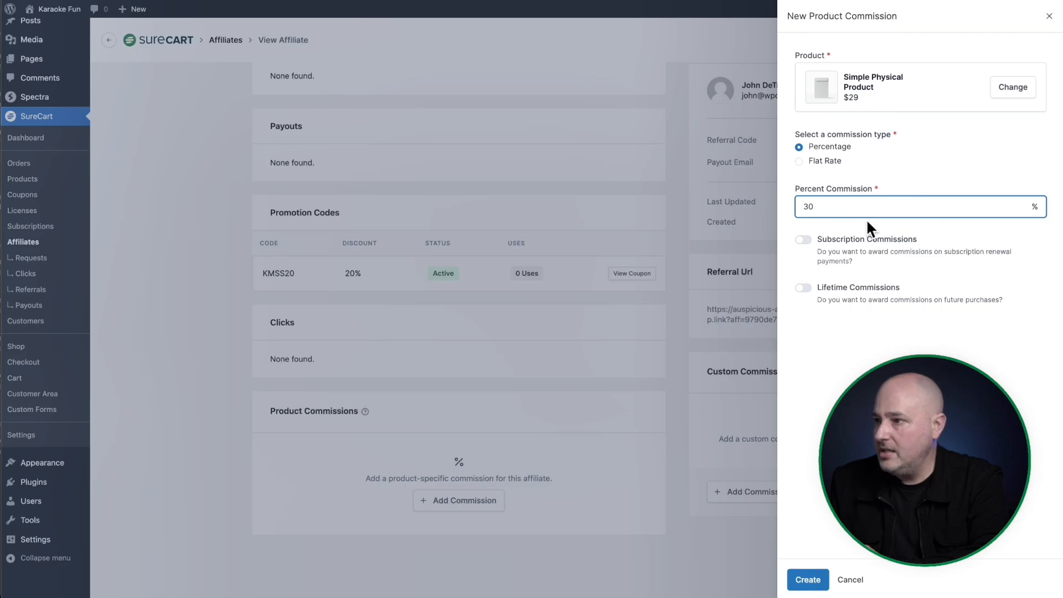
left_click(807, 579)
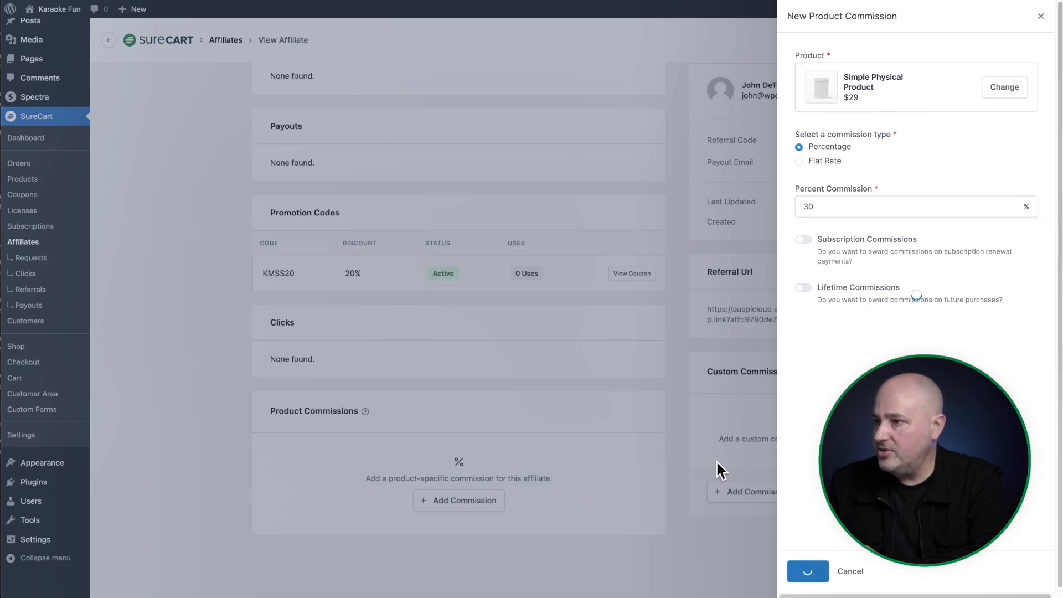
Add an affiliate-specific custom commission of 25 percent, leaving subscription and lifetime commissions off, and save it.
scroll(564, 394, "down", 2)
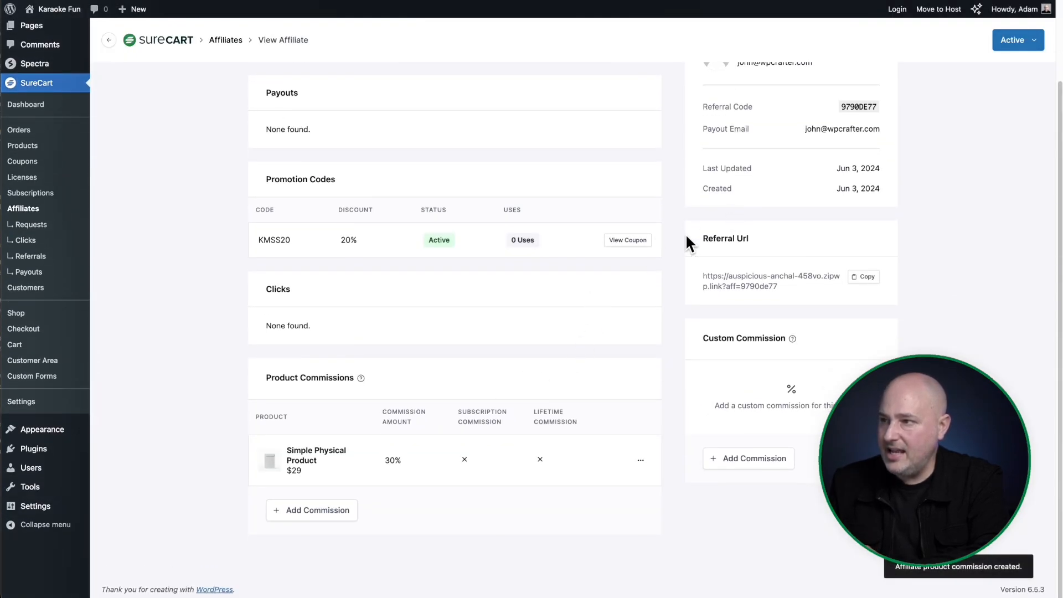
scroll(751, 188, "up", 2)
scroll(531, 294, "down", 2)
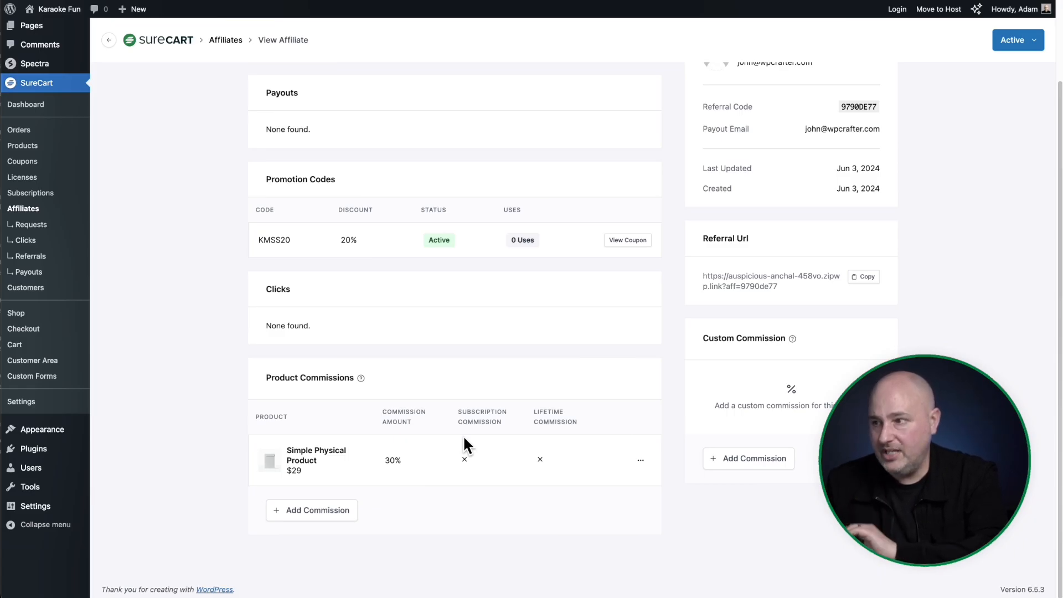
left_click(751, 459)
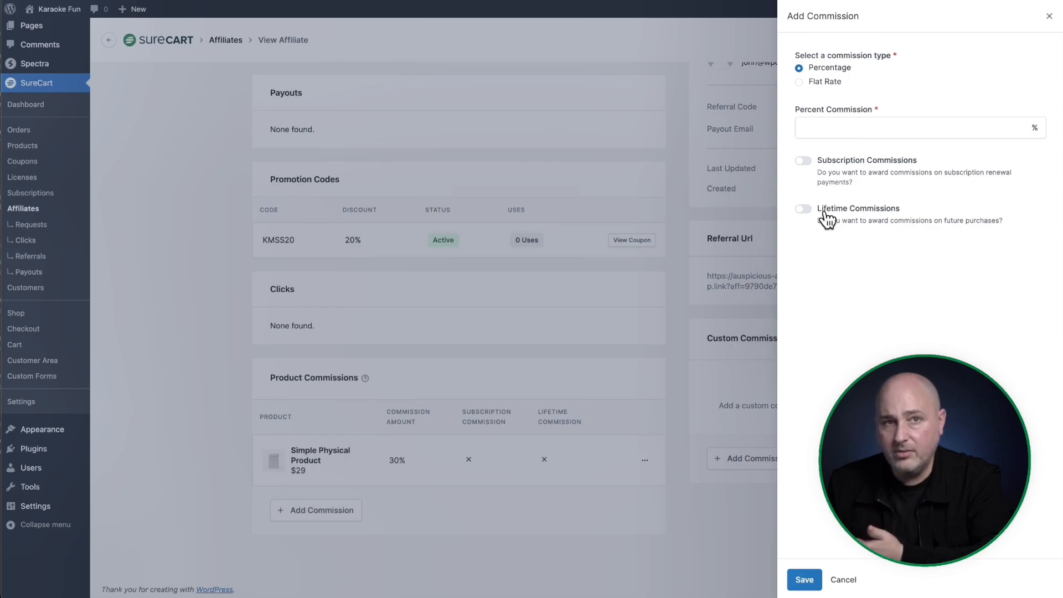
left_click(841, 127)
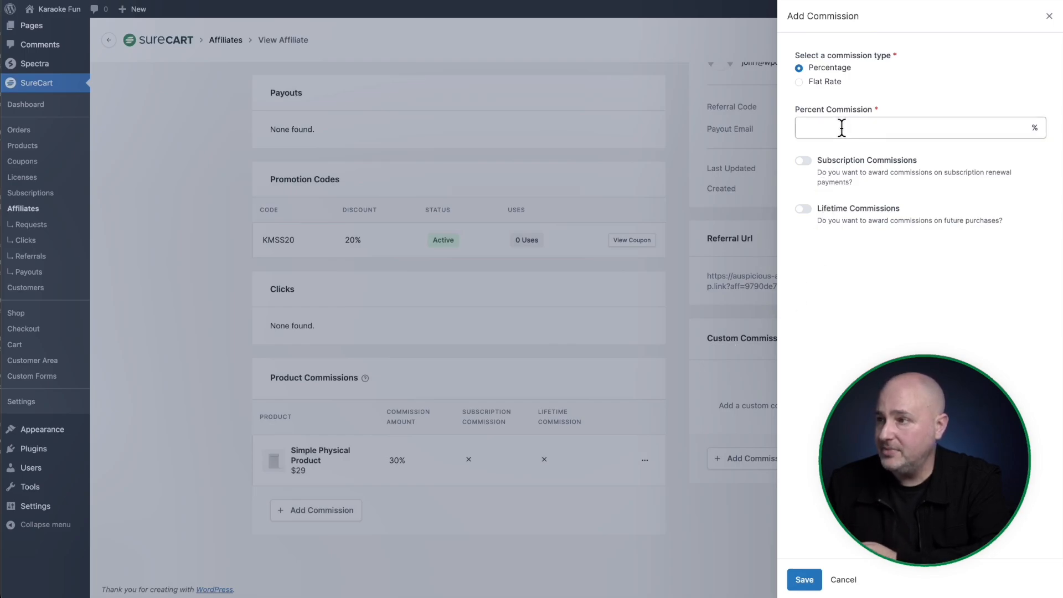
type("25")
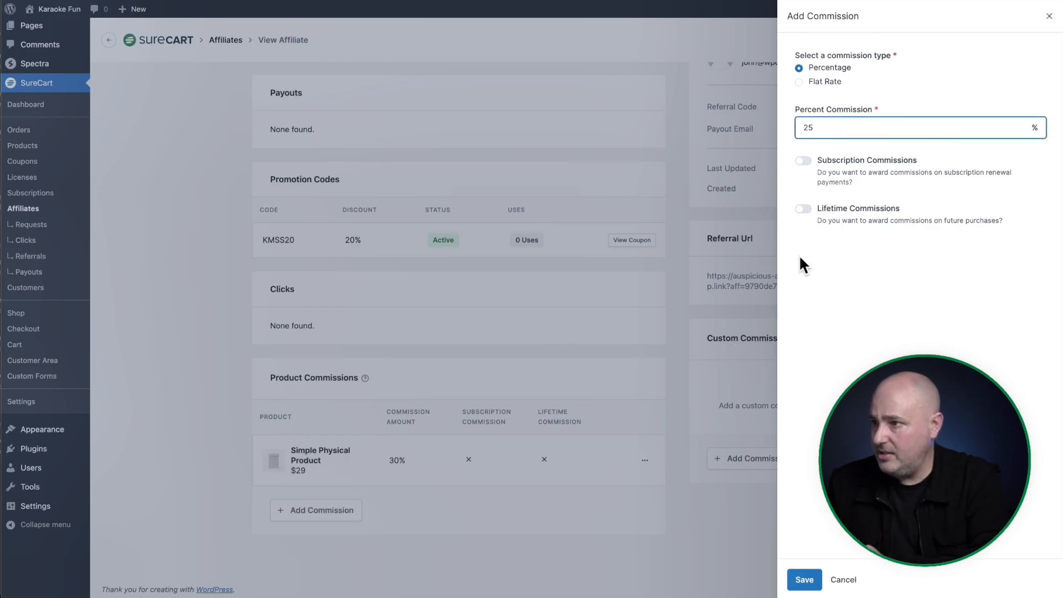
left_click(800, 581)
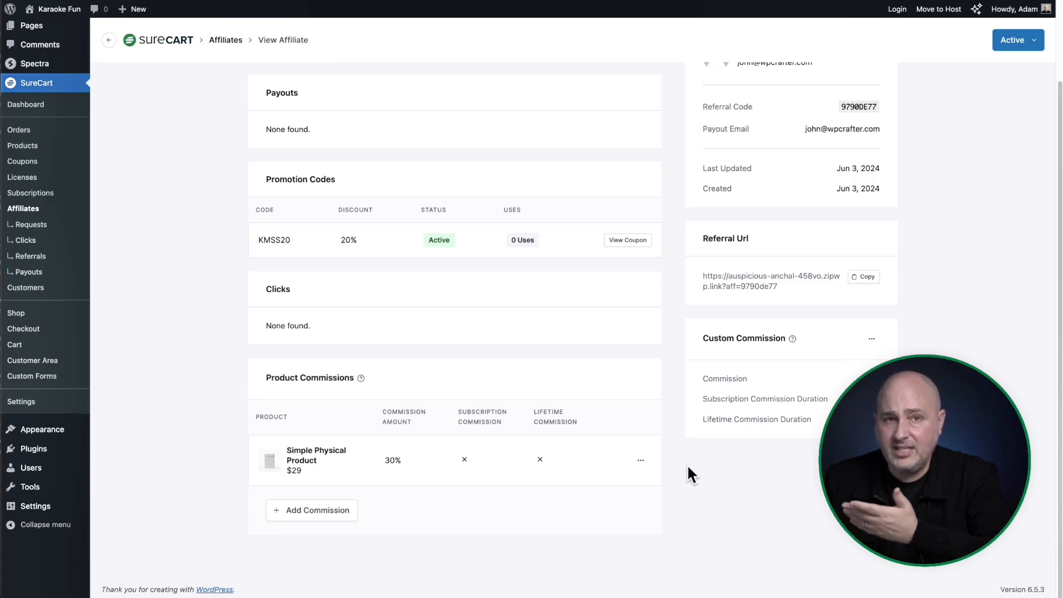
Open the affiliate payouts list and check the option for adding a new payout batch.
left_click(41, 274)
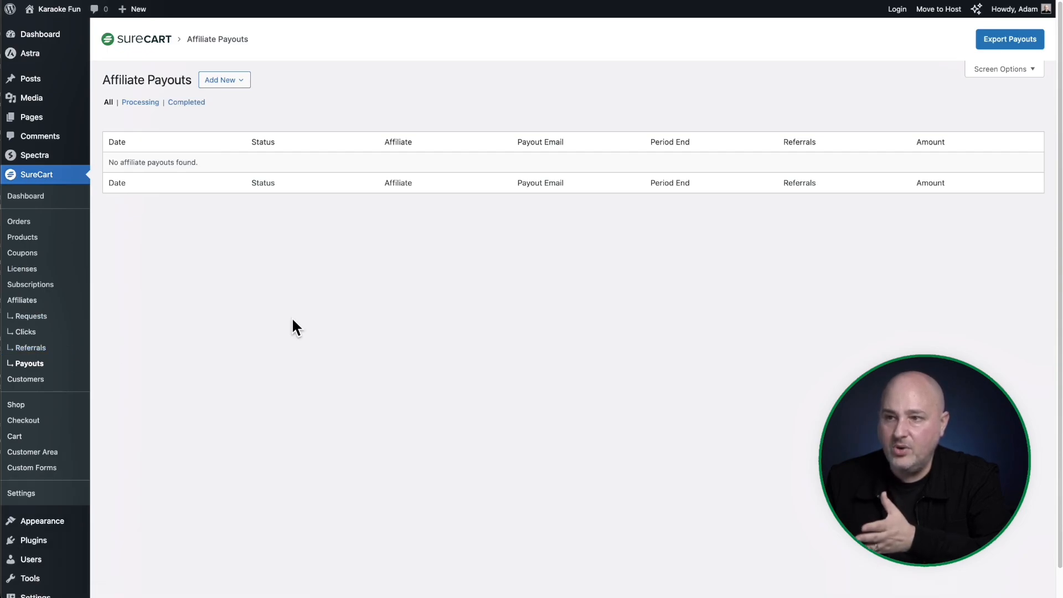
left_click(242, 82)
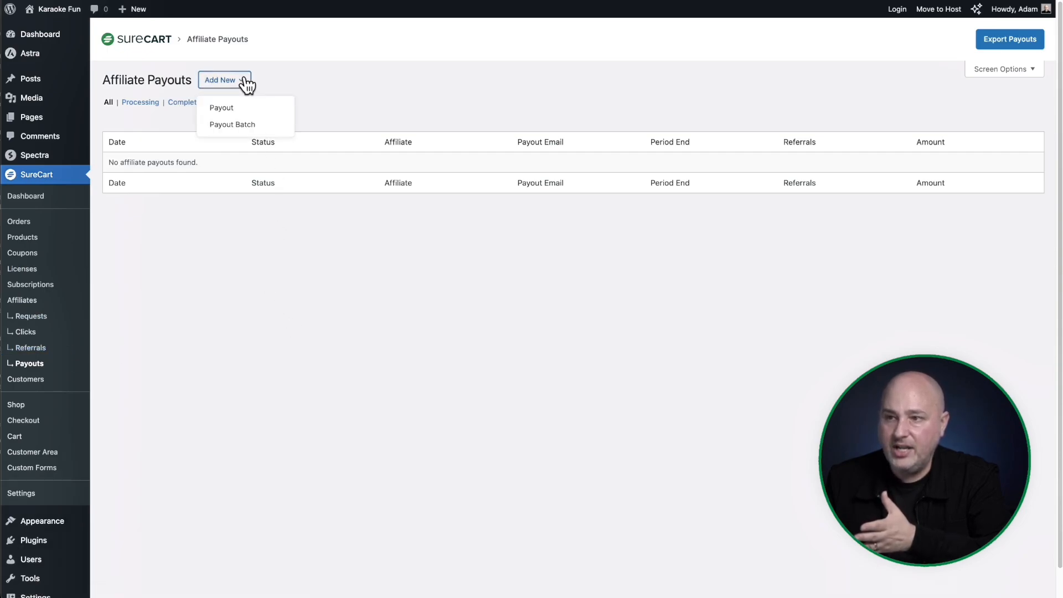
left_click(259, 125)
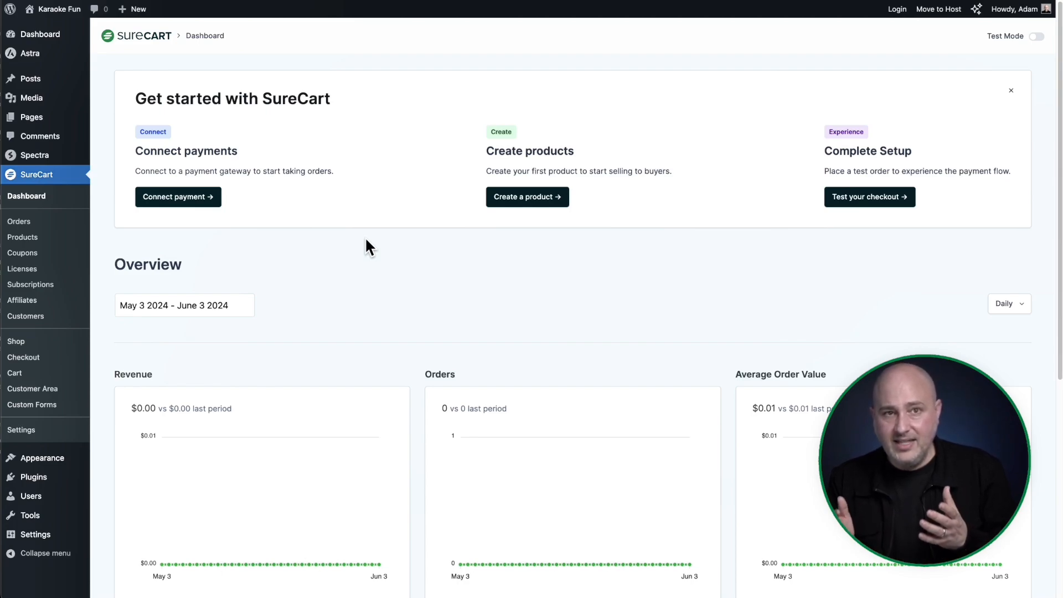
Create a new product named Donation.
left_click(40, 243)
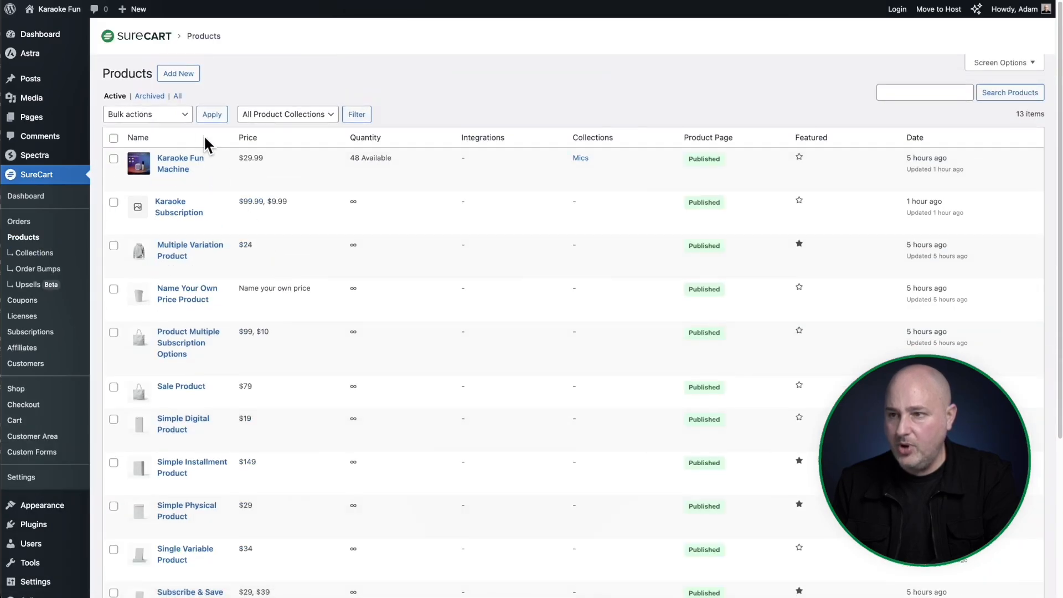
left_click(166, 75)
left_click(483, 318)
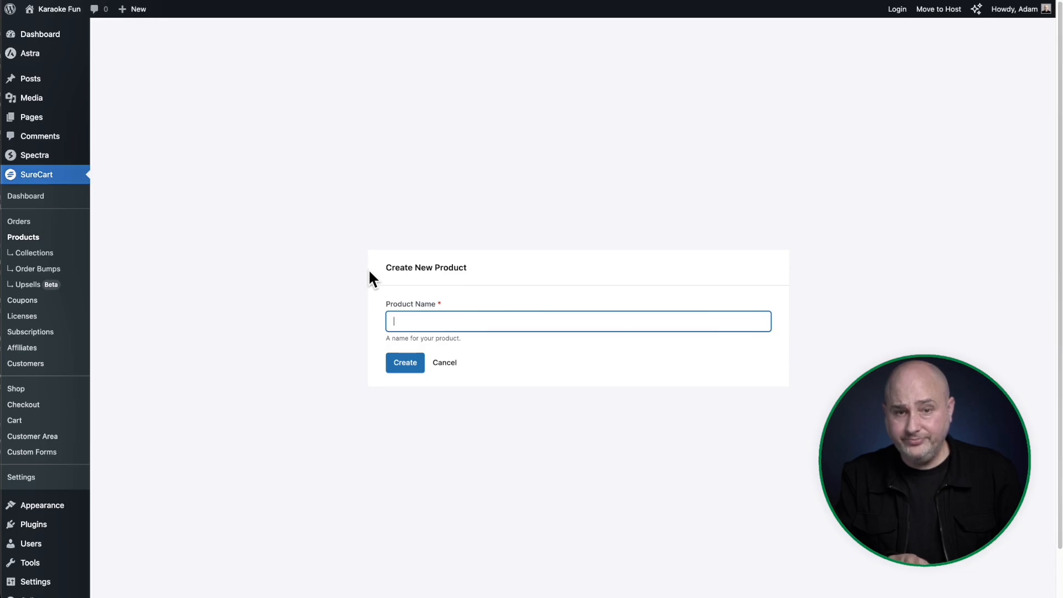
type("Donation")
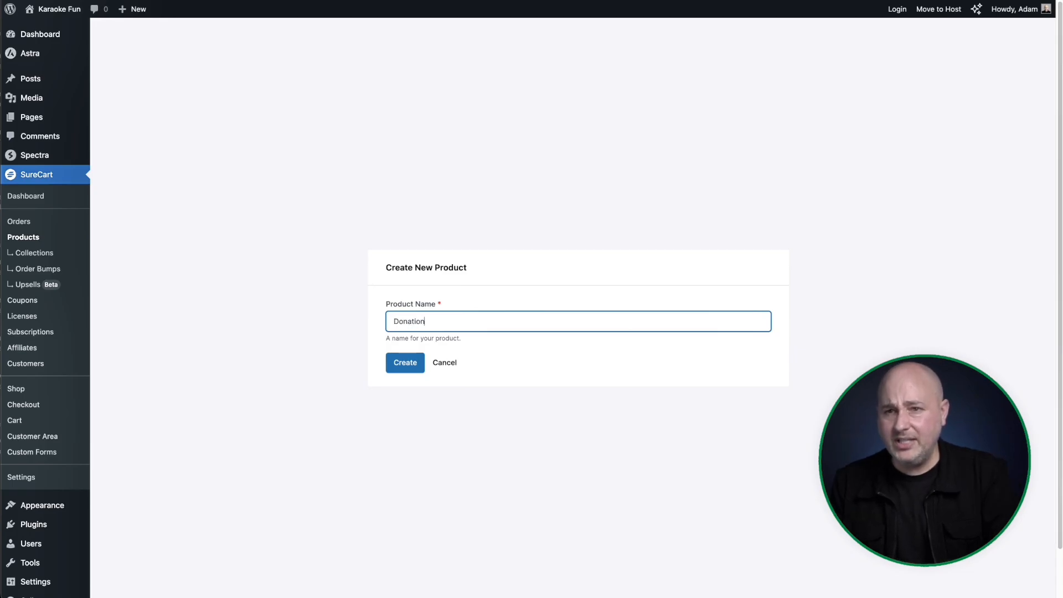
left_click(396, 366)
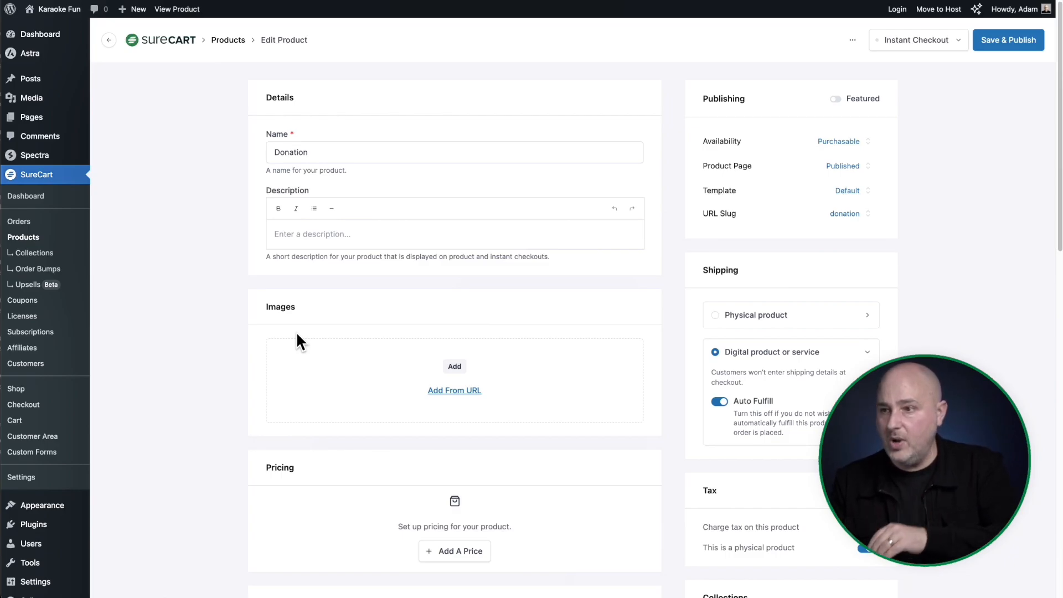
Start a new price for the Donation product named One Time Donation, with the One Time payment type.
scroll(447, 256, "down", 1)
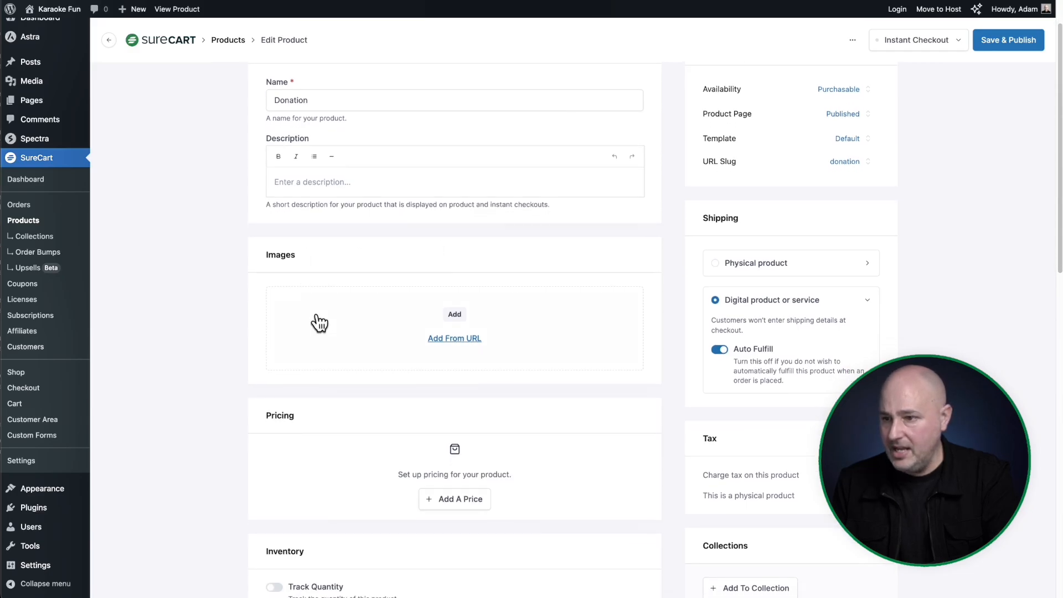
scroll(411, 272, "down", 3)
left_click(452, 363)
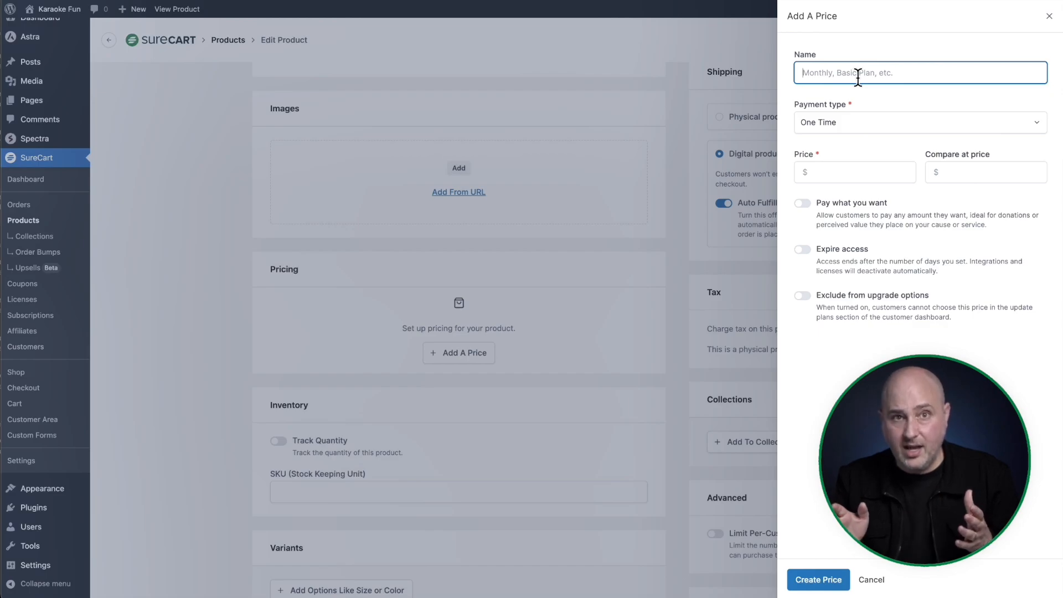
type("One Time Donation")
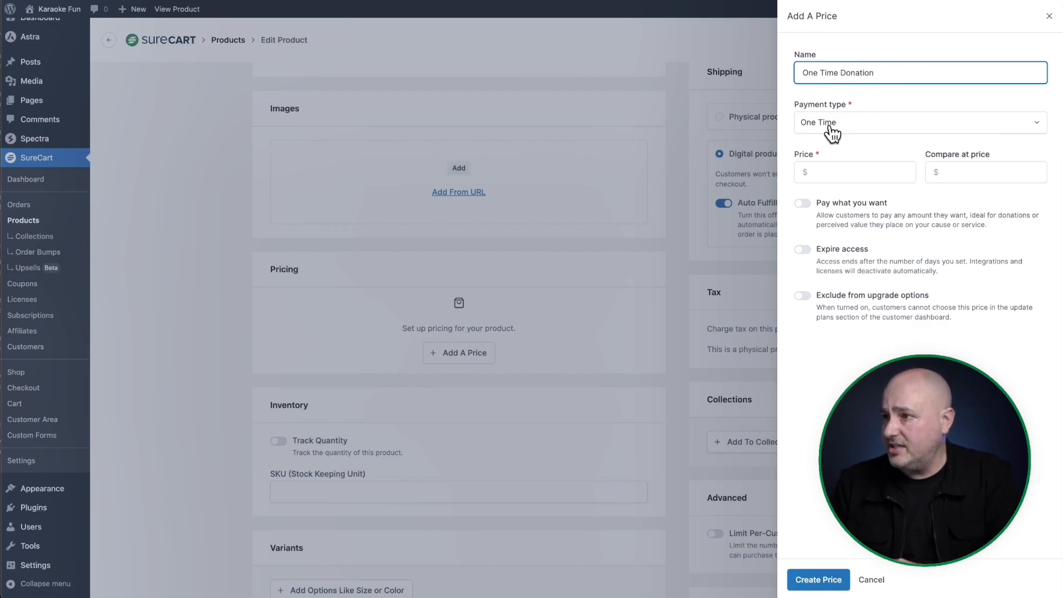
left_click(802, 203)
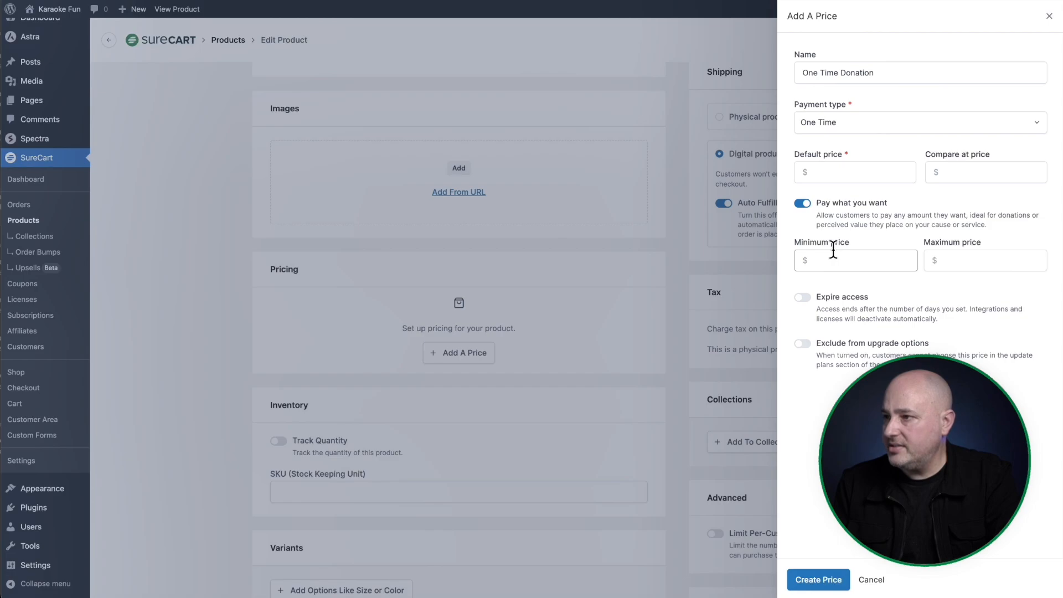
left_click(825, 203)
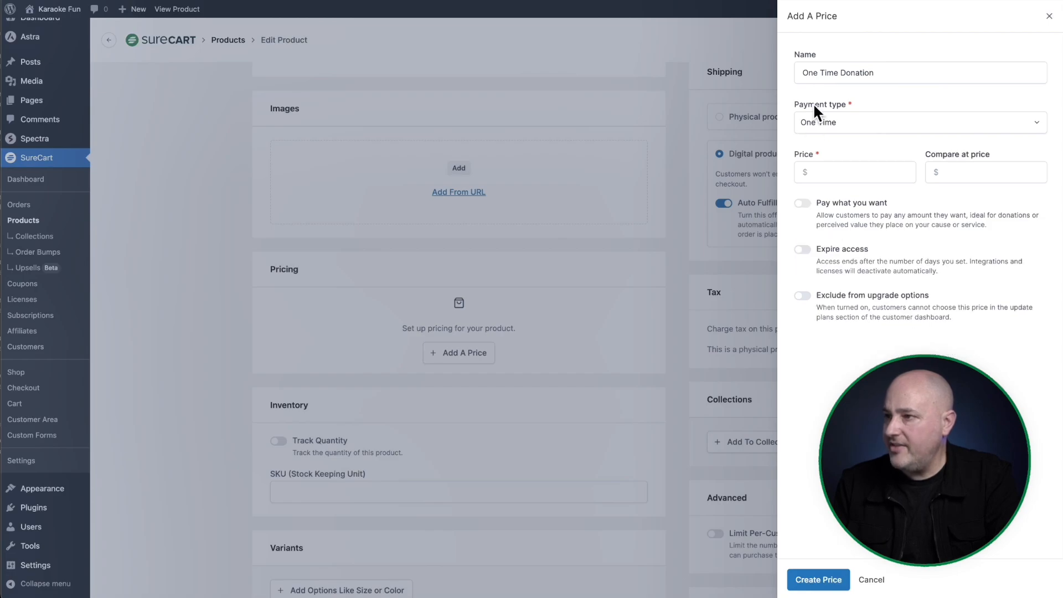
left_click(837, 132)
left_click(839, 132)
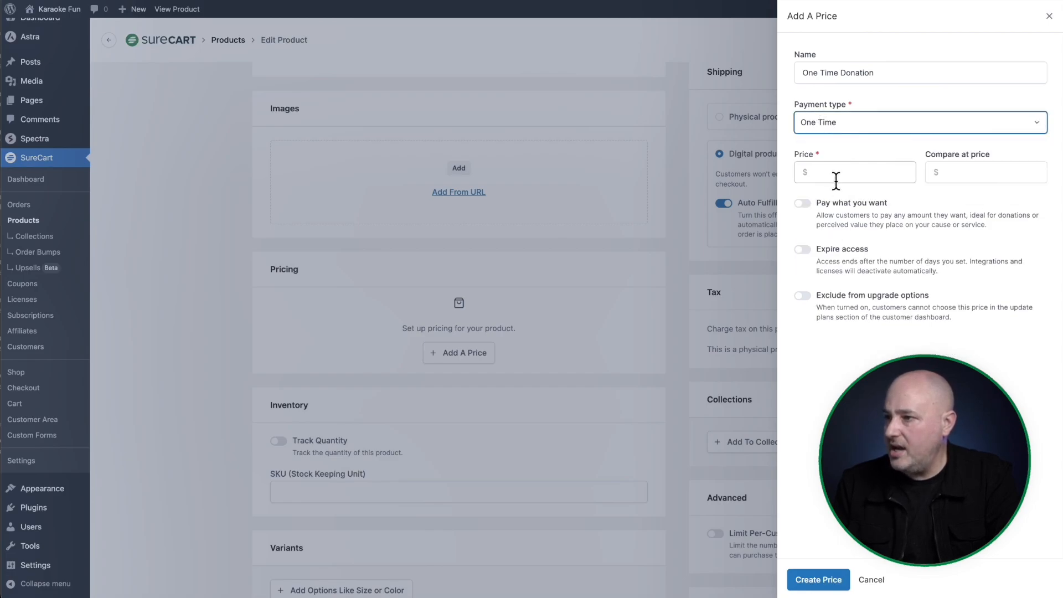
Enable Pay what you want with a minimum price and default price of $10 each, and create the one-time price.
left_click(803, 202)
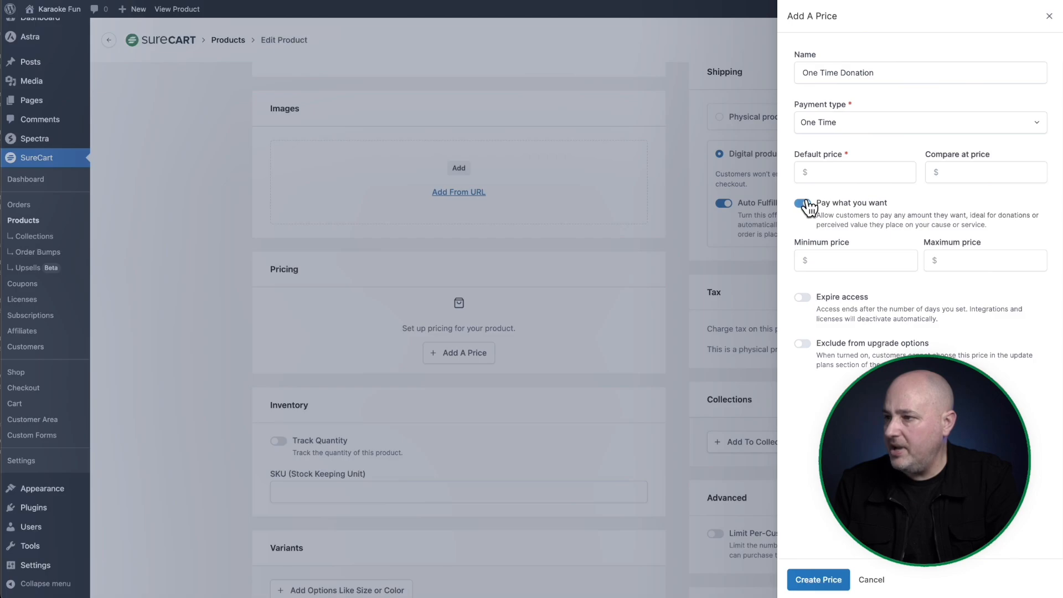
left_click(832, 259)
type("1")
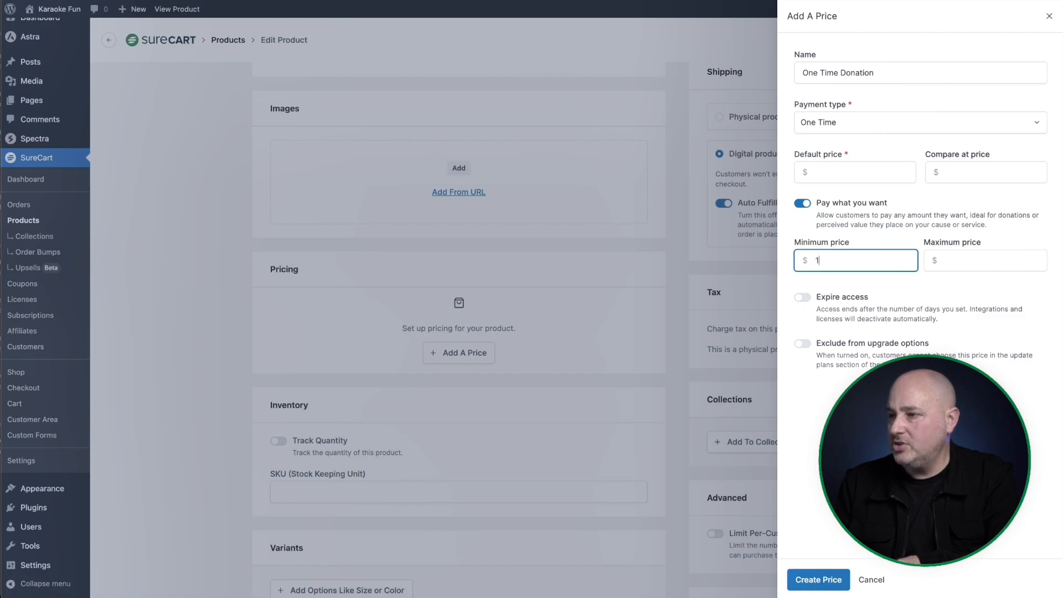
key("BackSpace")
type("10")
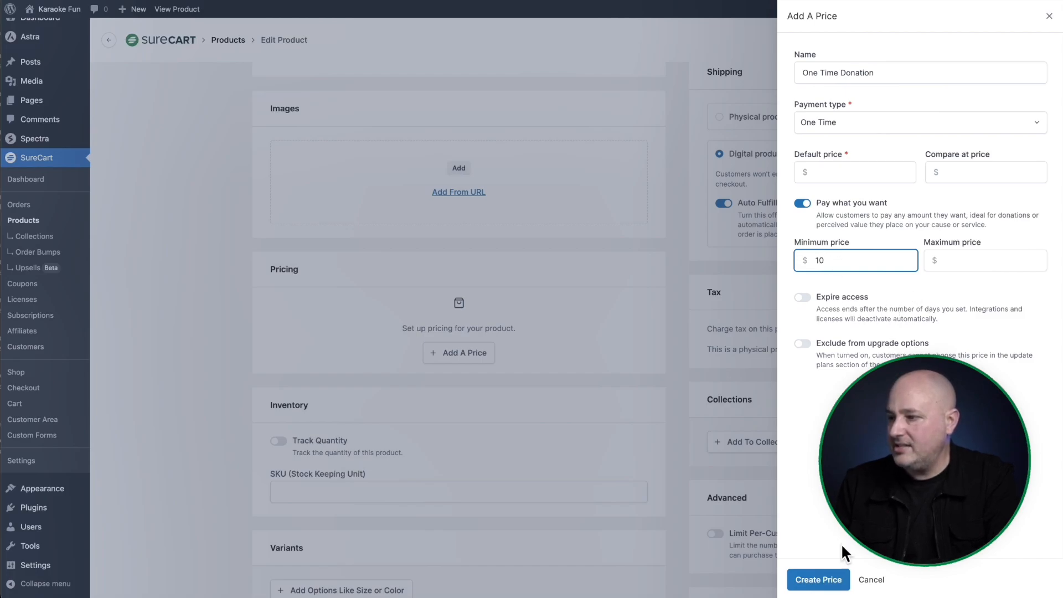
left_click(812, 587)
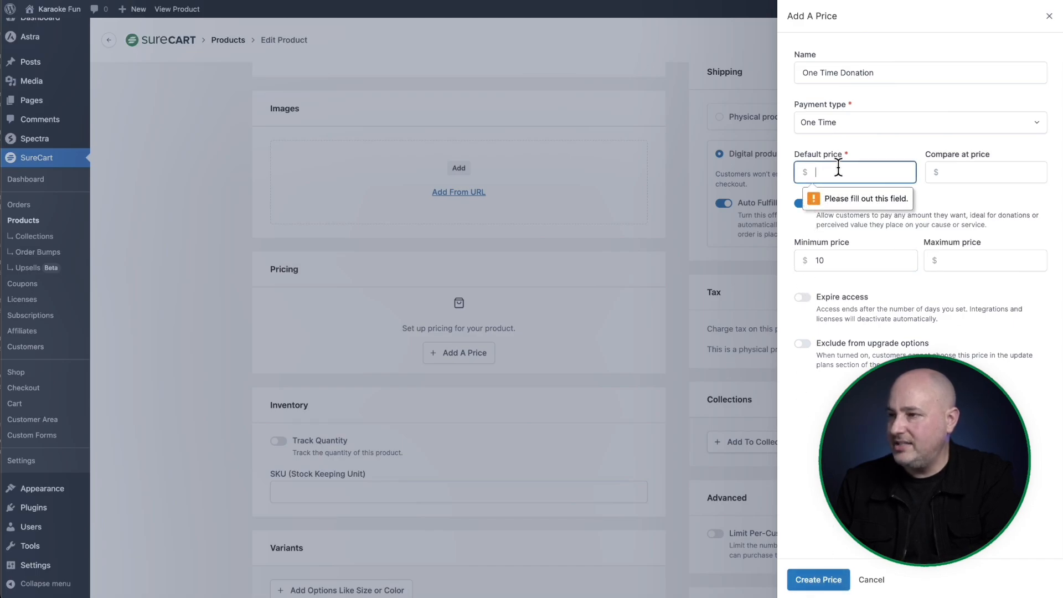
type("10")
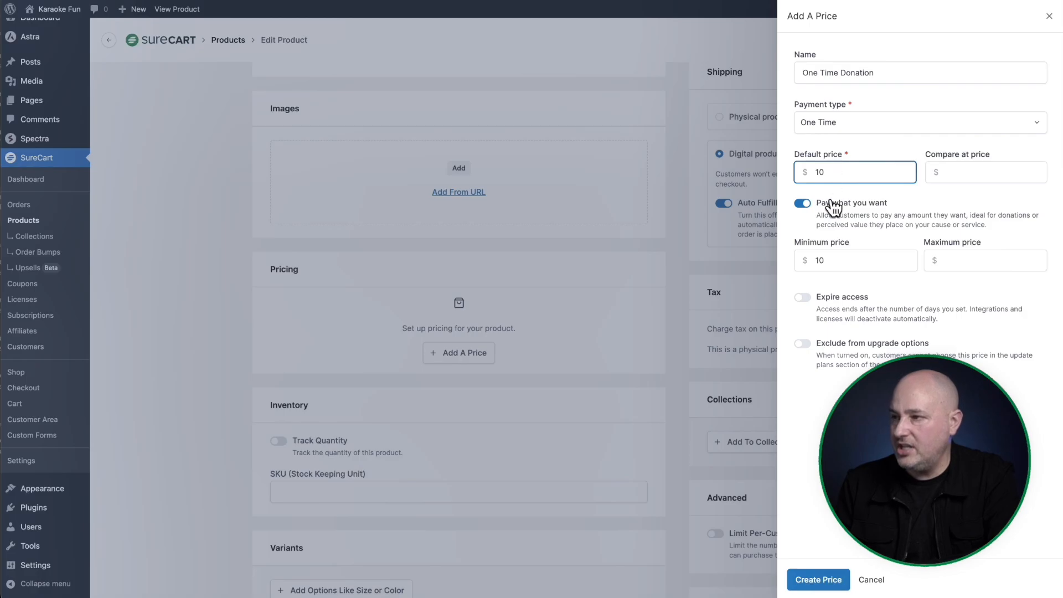
left_click(817, 580)
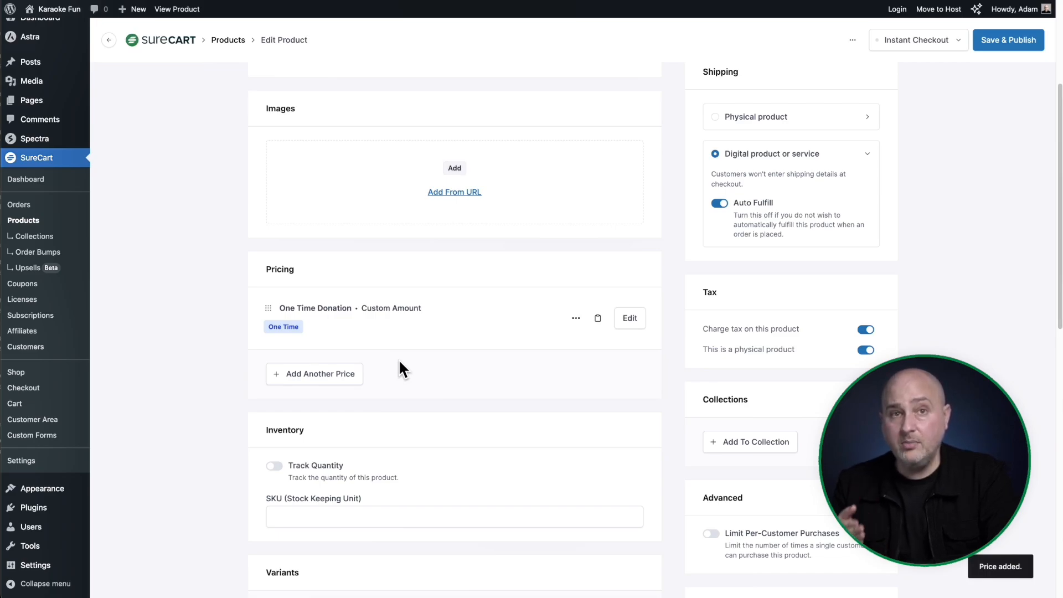
Add another price to the product named Monthly Donation, with the Subscription payment type repeating every 1 month.
left_click(308, 376)
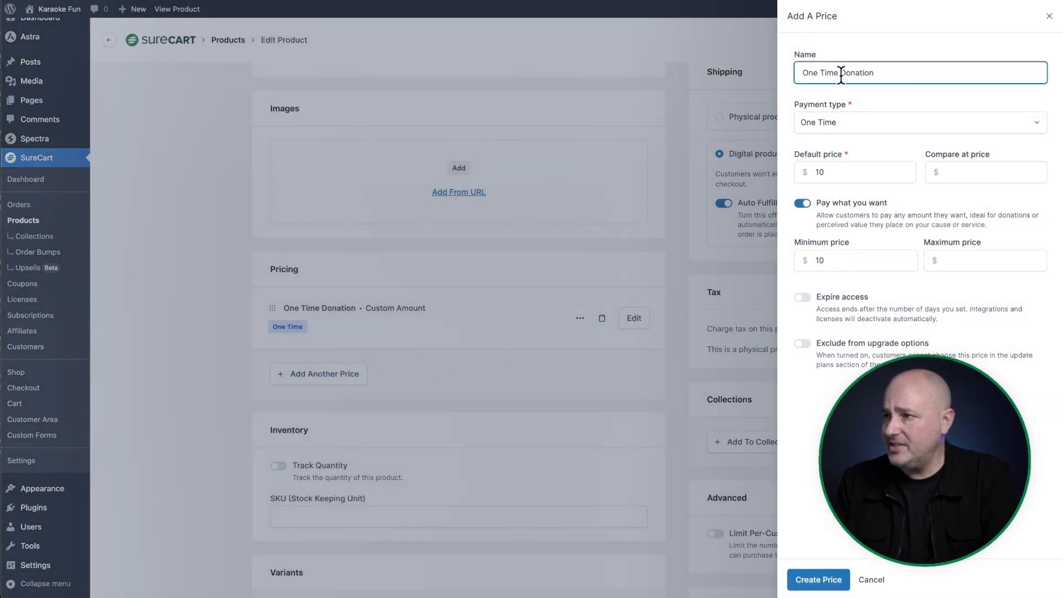
left_click_drag(839, 72, 825, 39)
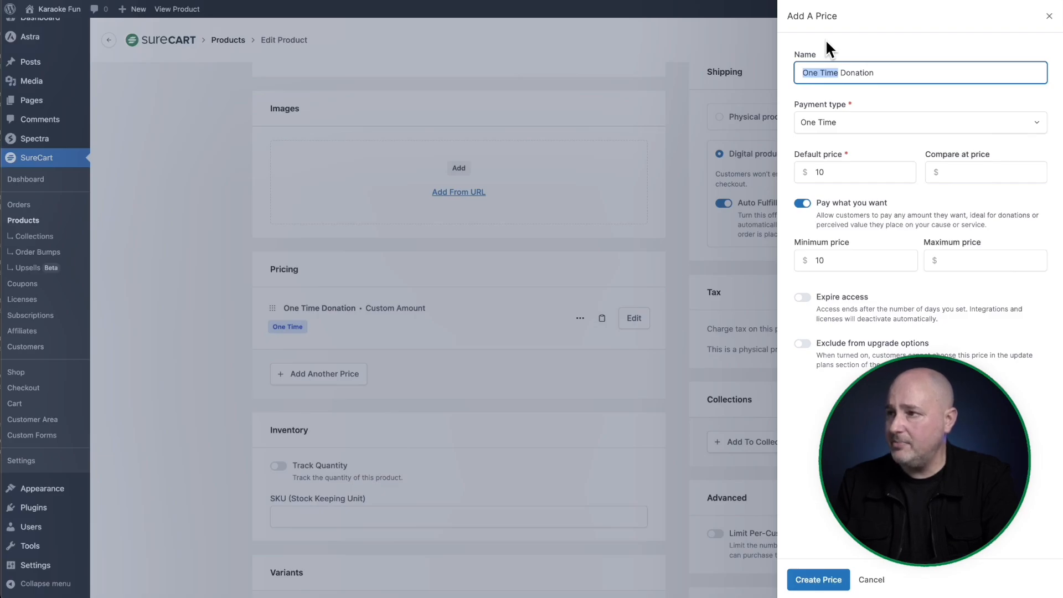
type("Monthly")
left_click(873, 122)
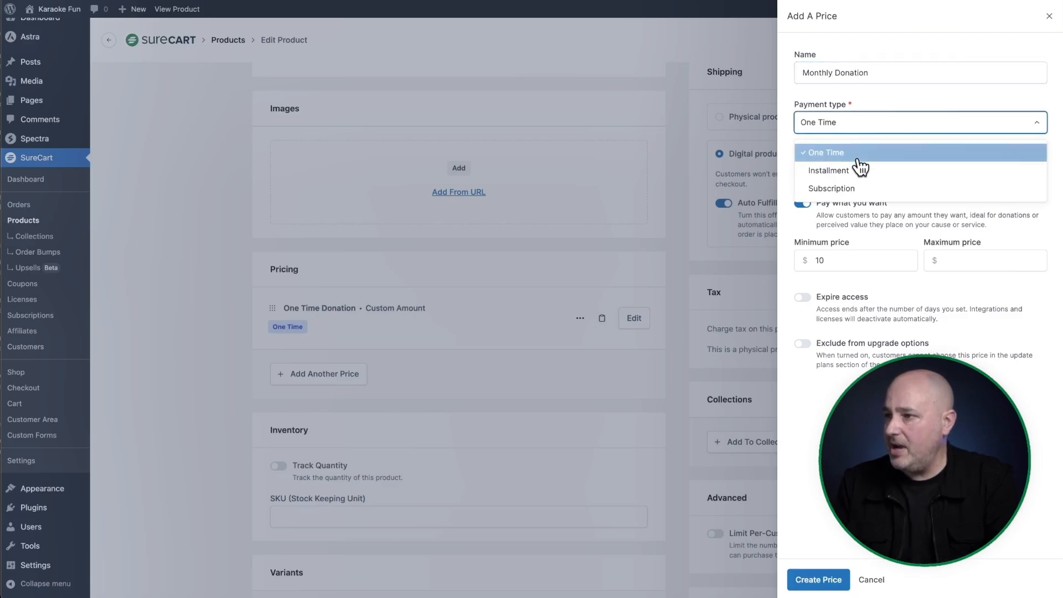
left_click(861, 188)
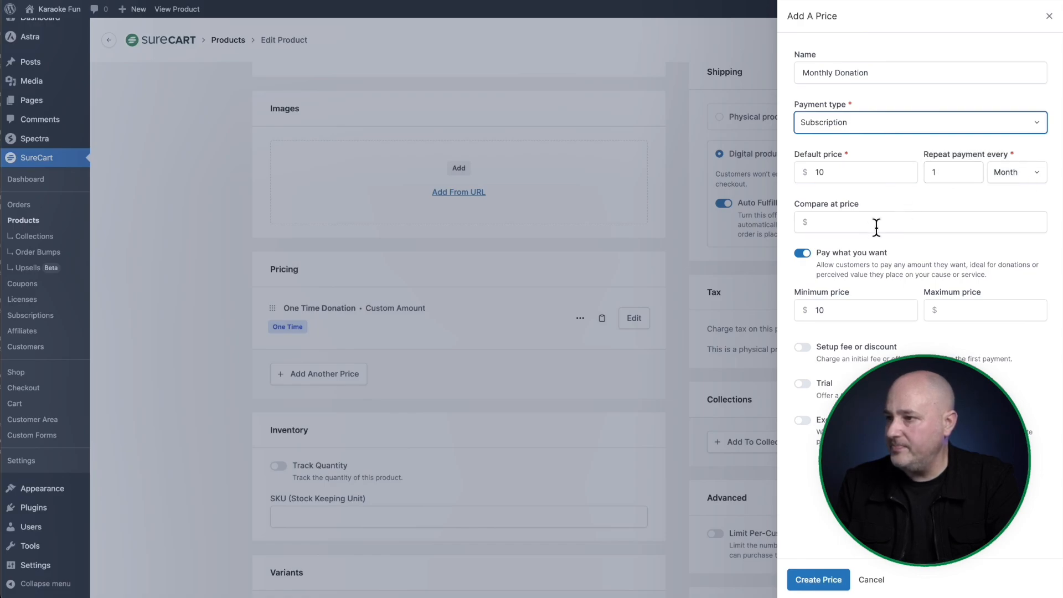
left_click(818, 580)
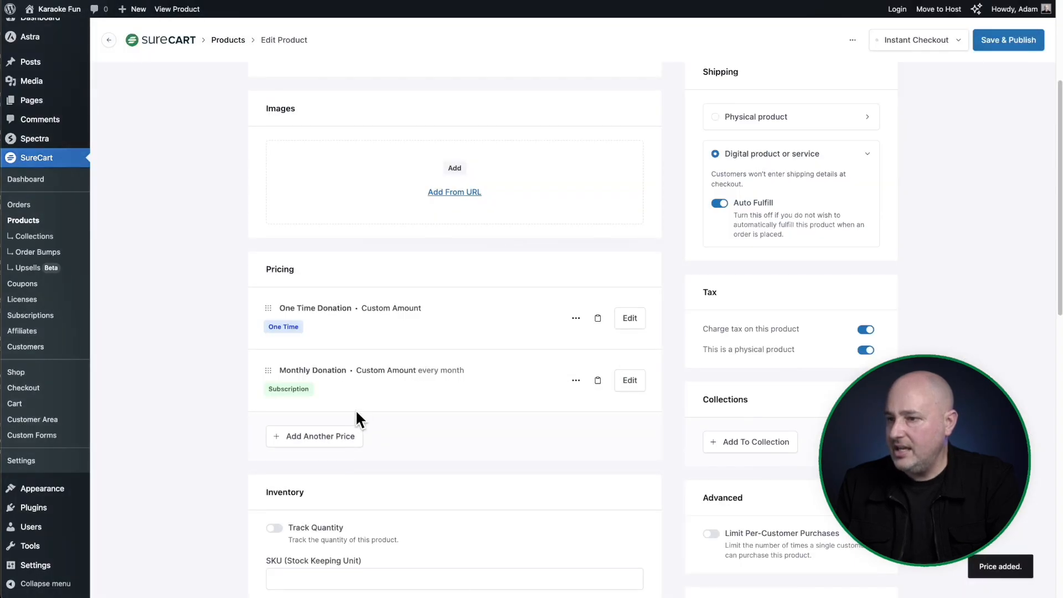
Add another pay-what-you-want subscription price named Annual Donation, repeating every 1 year, and create it.
left_click(324, 436)
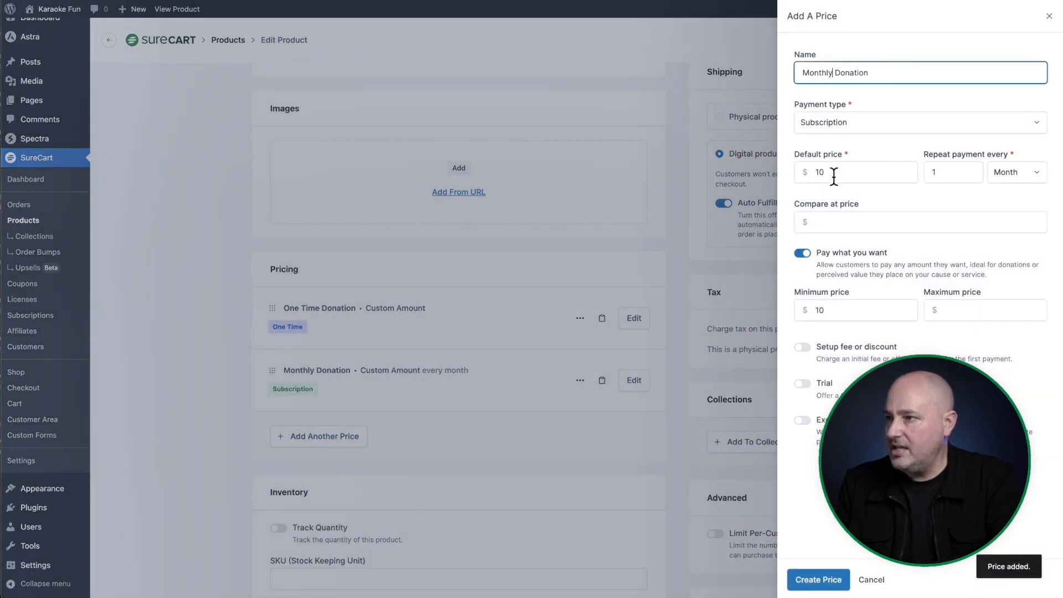
double_click(812, 72)
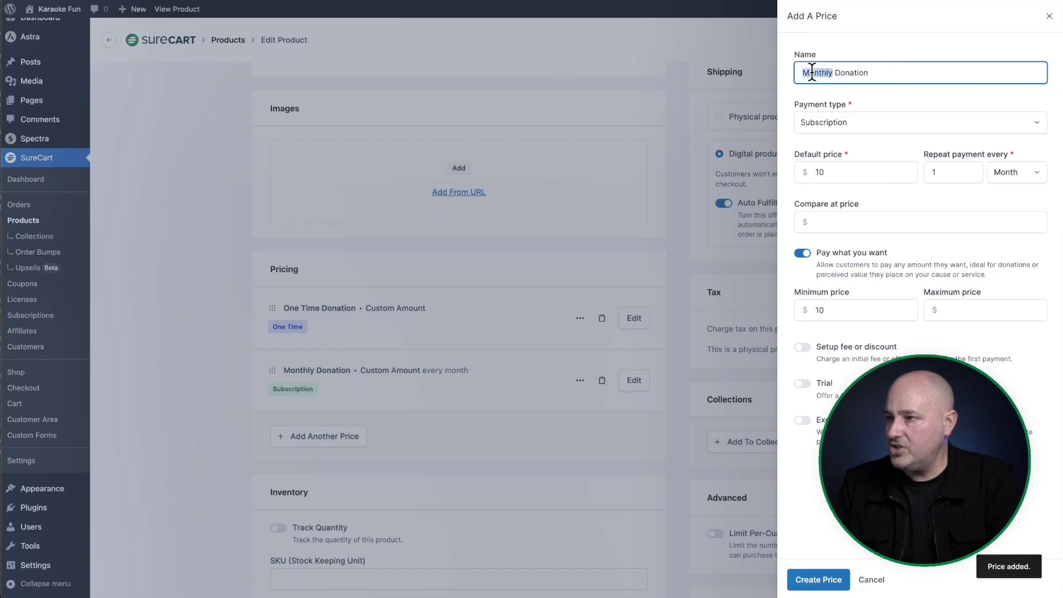
type("Annual")
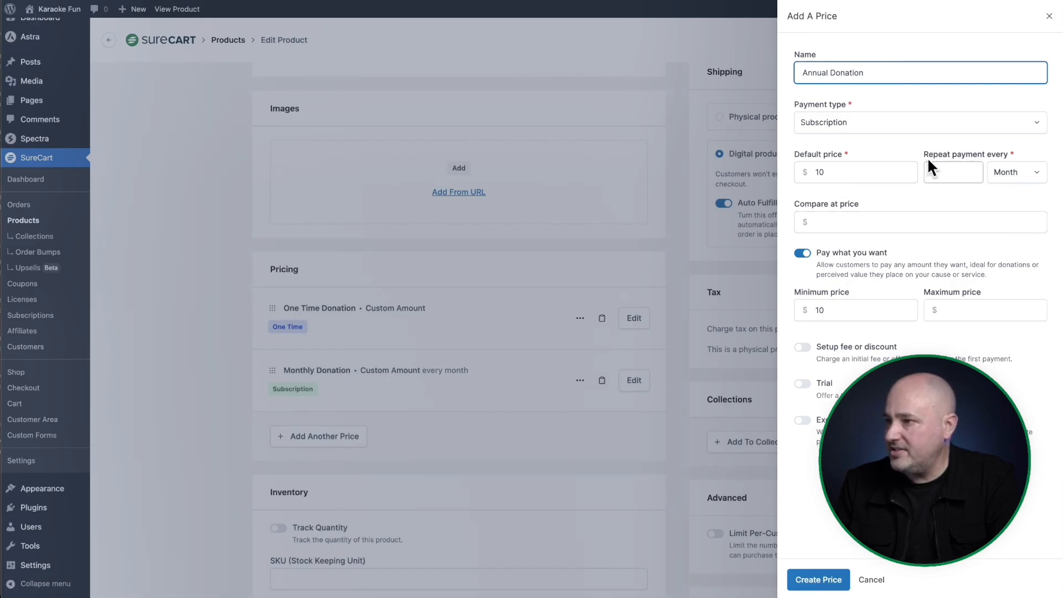
left_click(1017, 176)
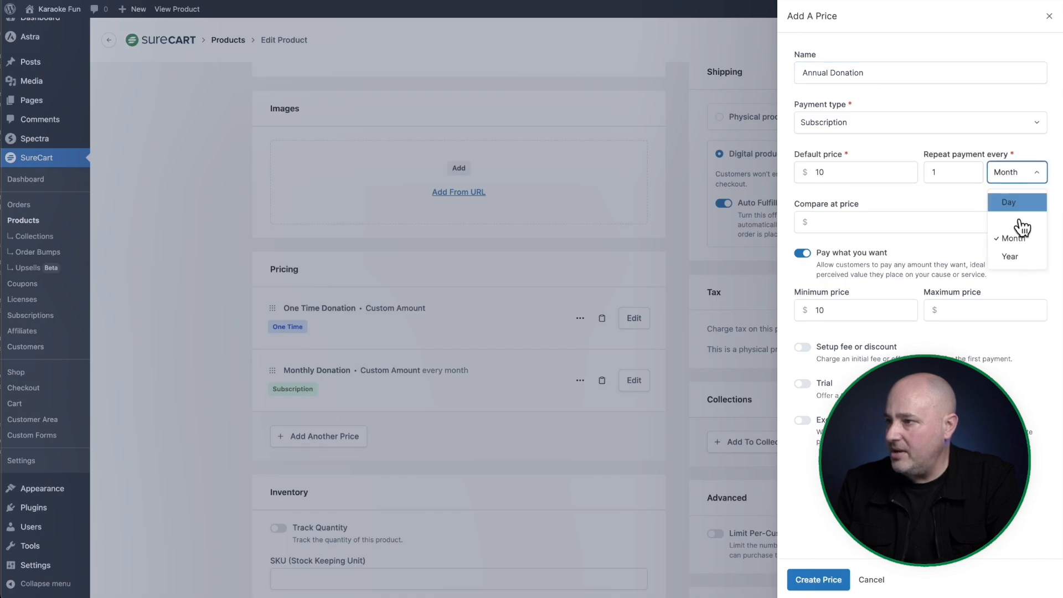
left_click(1013, 256)
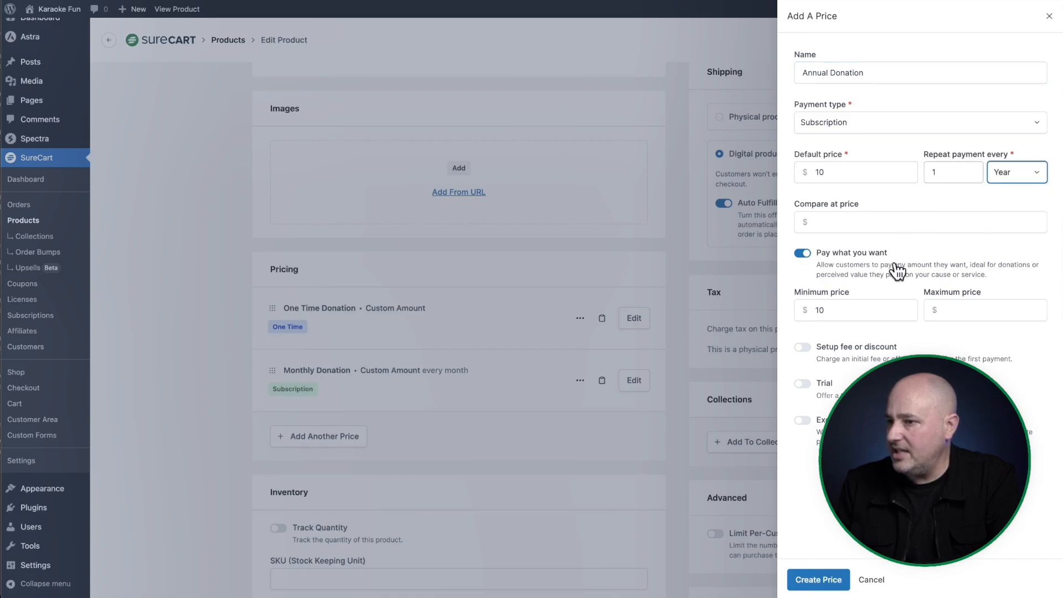
left_click(819, 576)
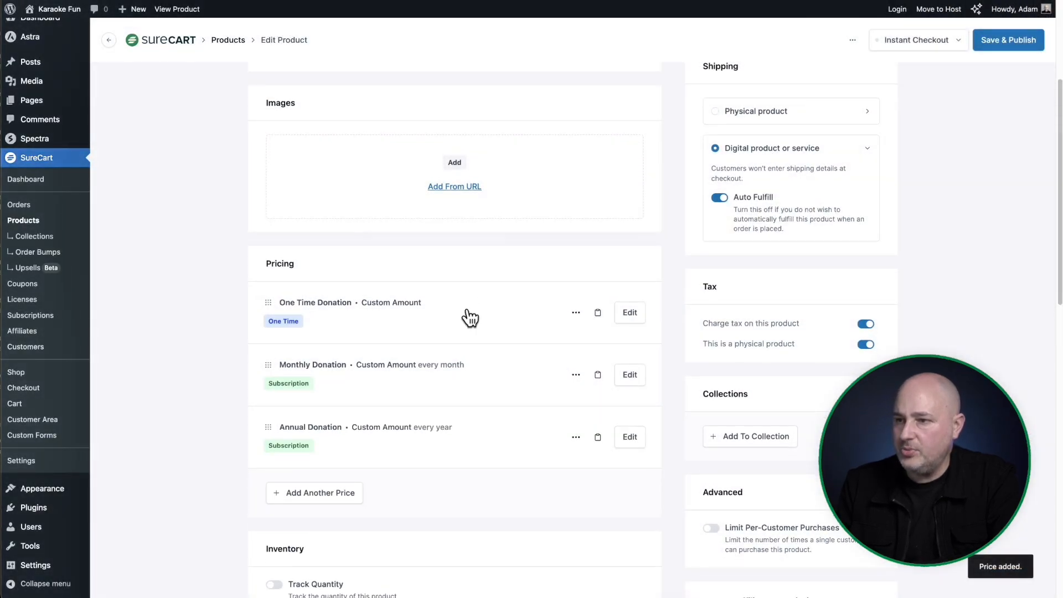
Save and publish the Donation product with its one-time, monthly and annual prices.
scroll(470, 317, "down", 2)
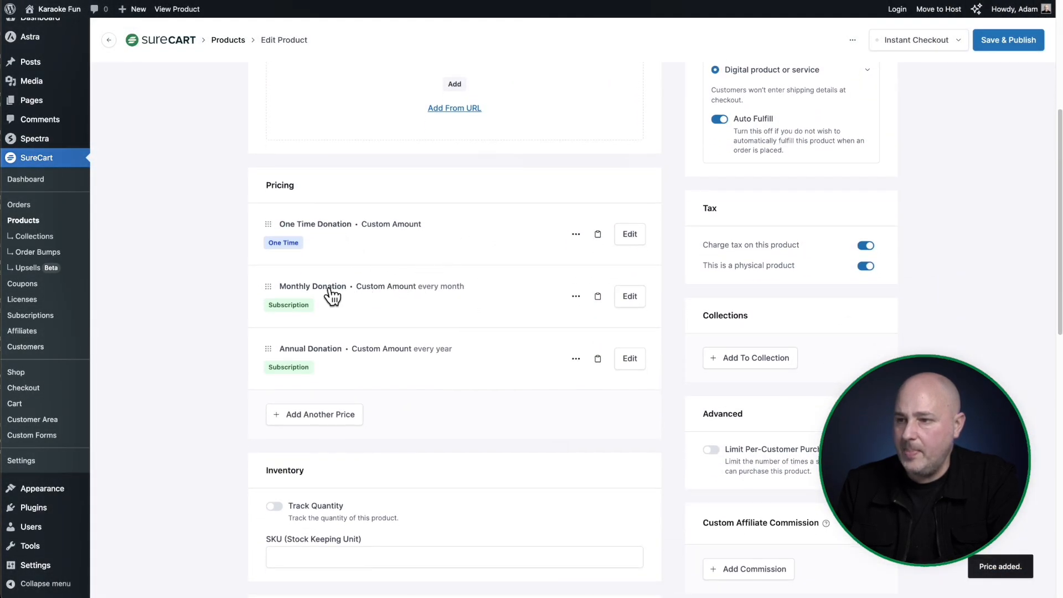
scroll(448, 354, "up", 1)
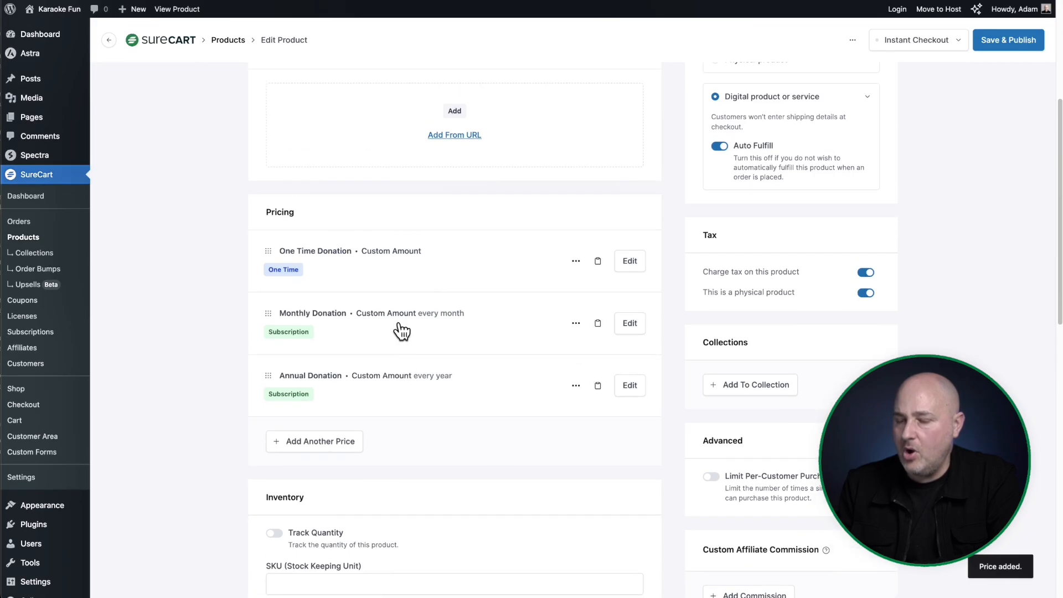
scroll(494, 368, "up", 7)
left_click(991, 45)
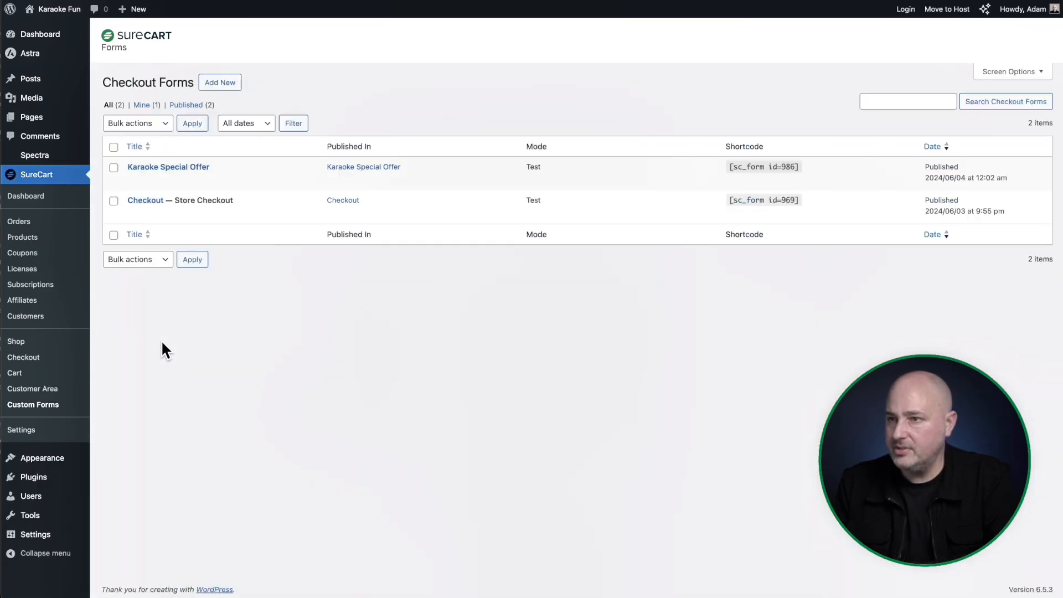
Add a new custom checkout form titled Donation and choose the Donation starting design for it.
left_click(220, 83)
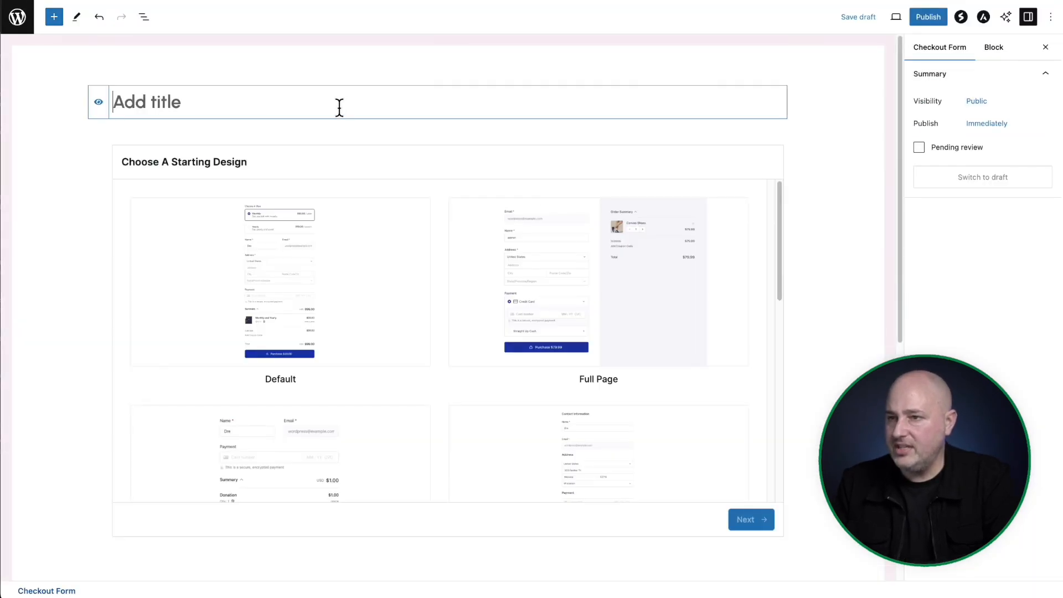
type("Donation")
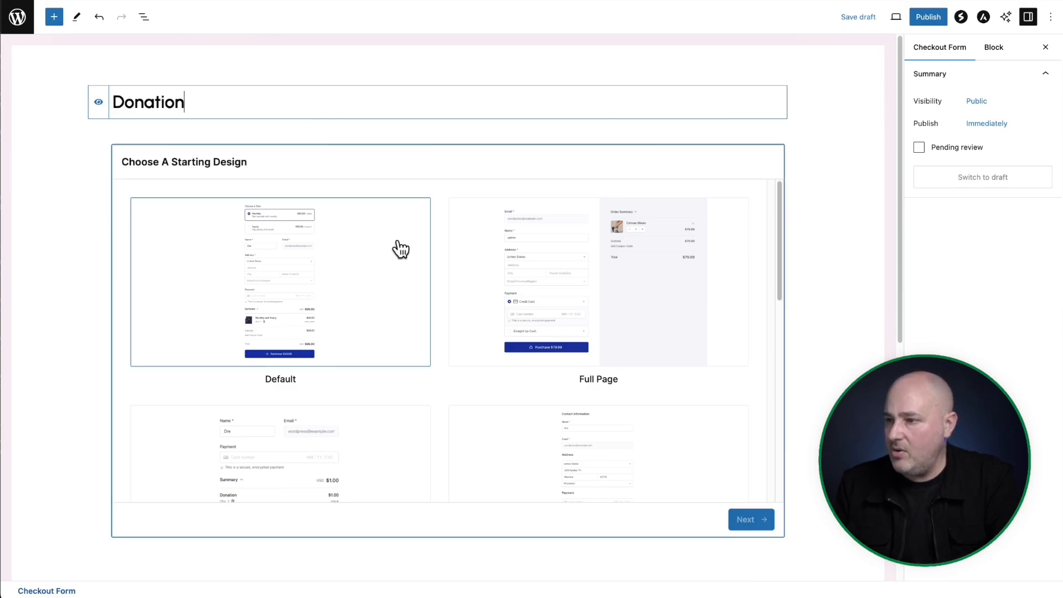
scroll(420, 250, "down", 4)
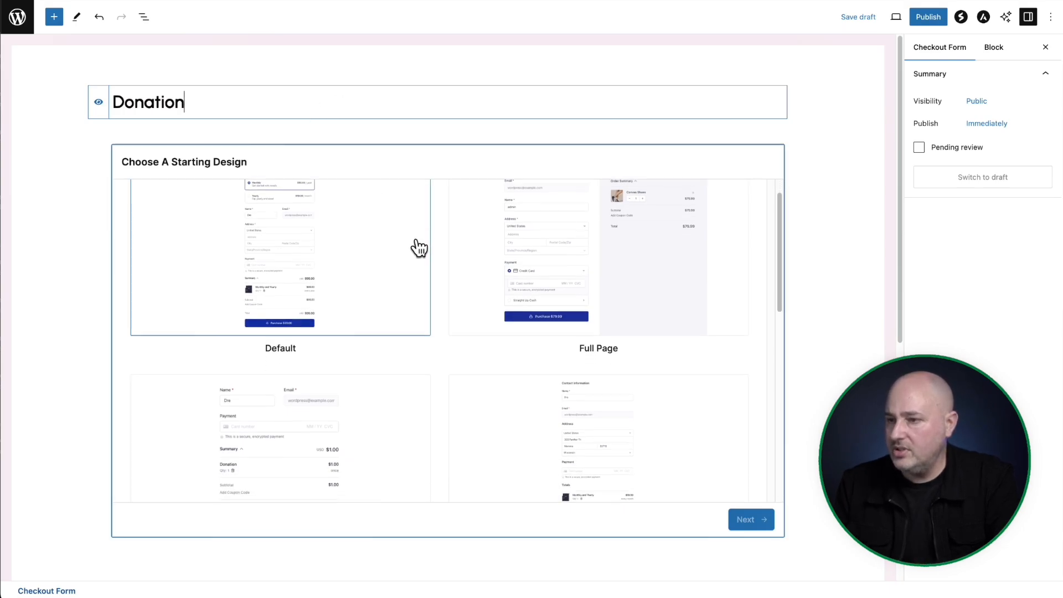
scroll(418, 244, "down", 3)
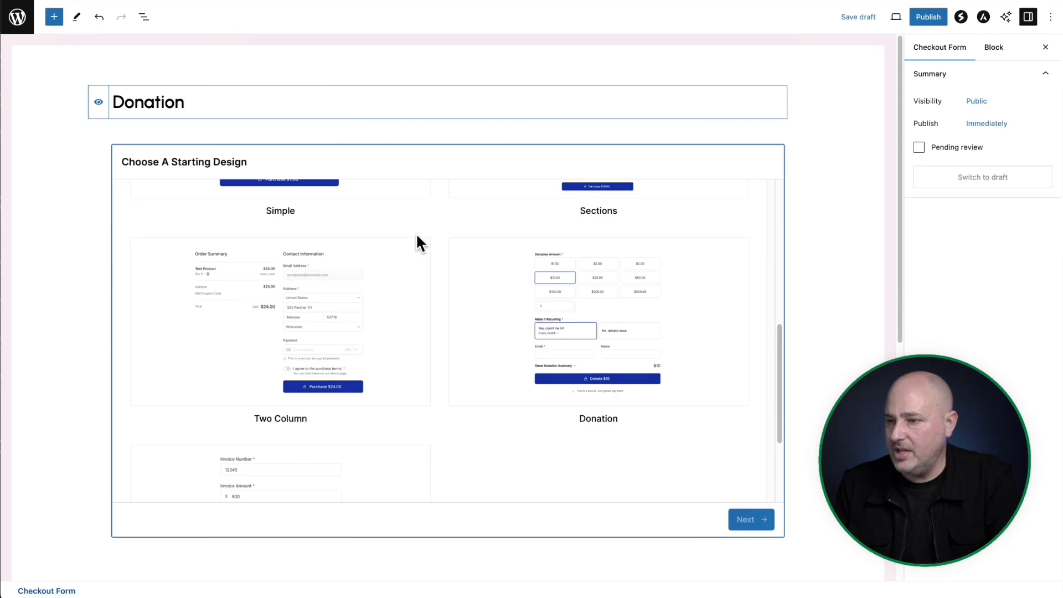
left_click(587, 290)
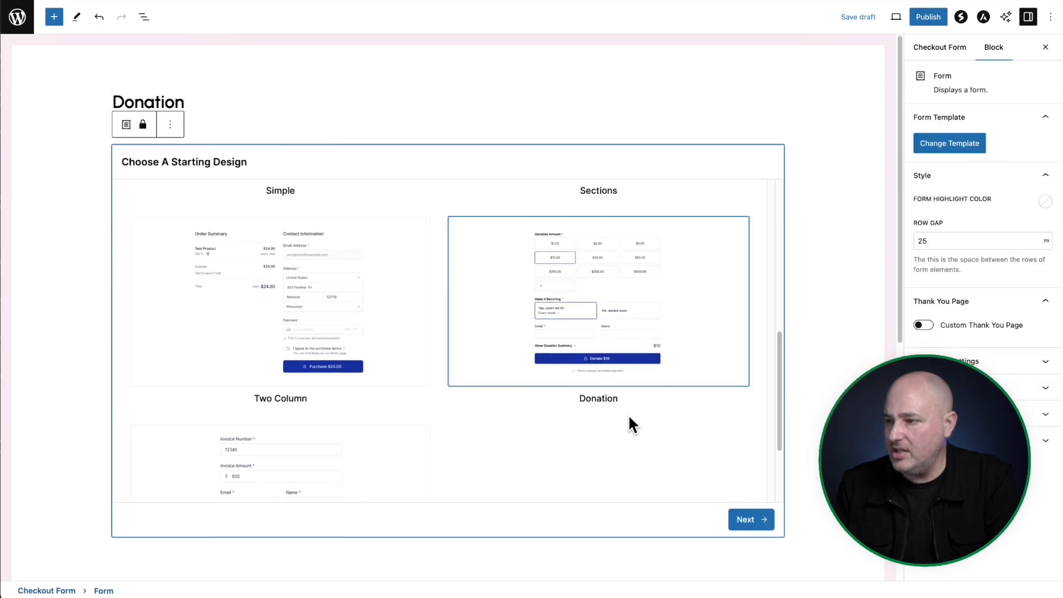
left_click(748, 520)
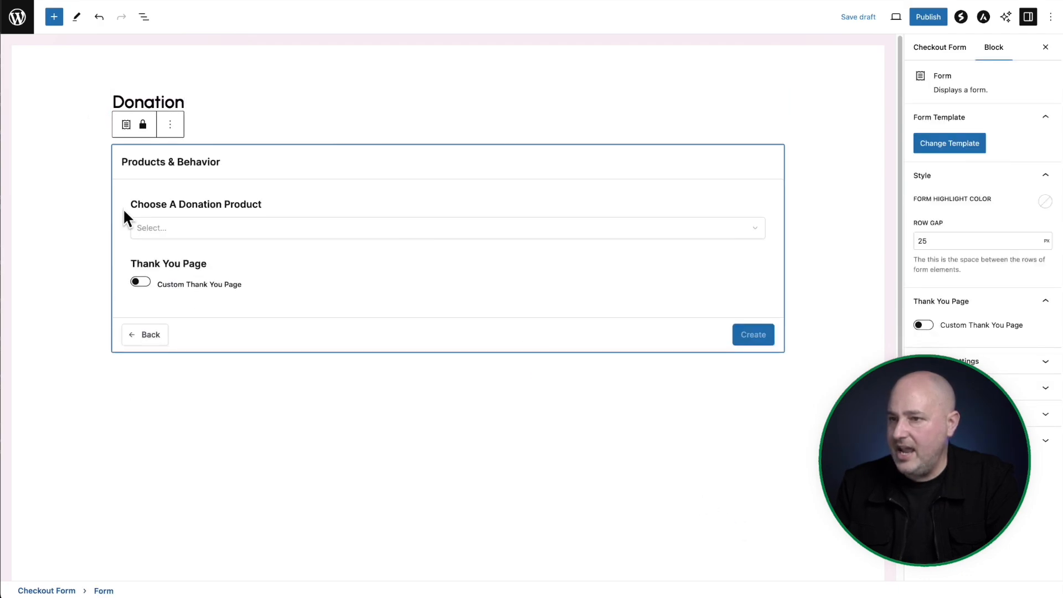
Set Donation as the form's donation product and create the form.
left_click(331, 231)
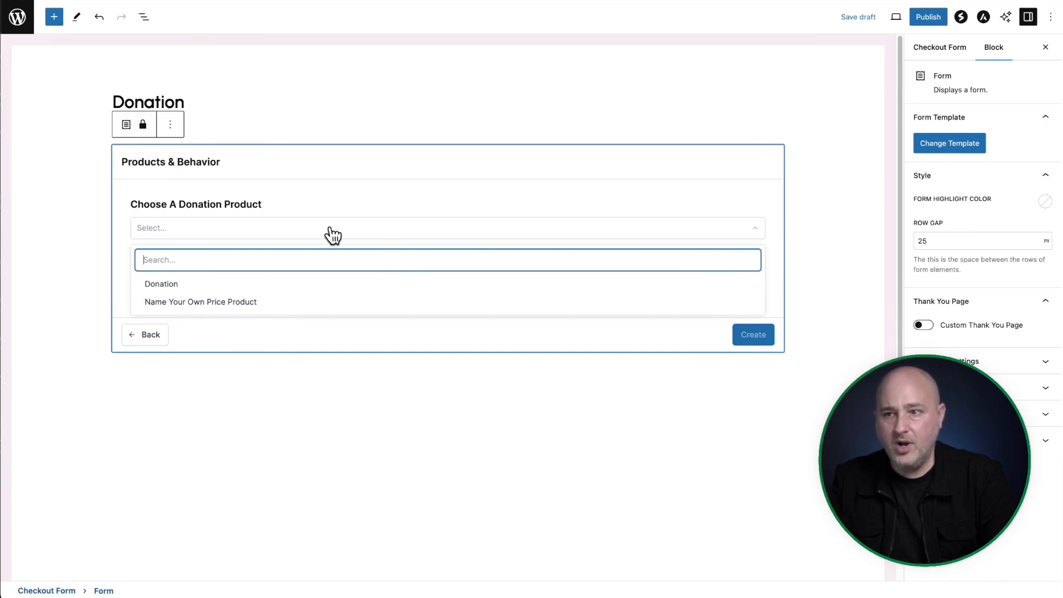
left_click(257, 284)
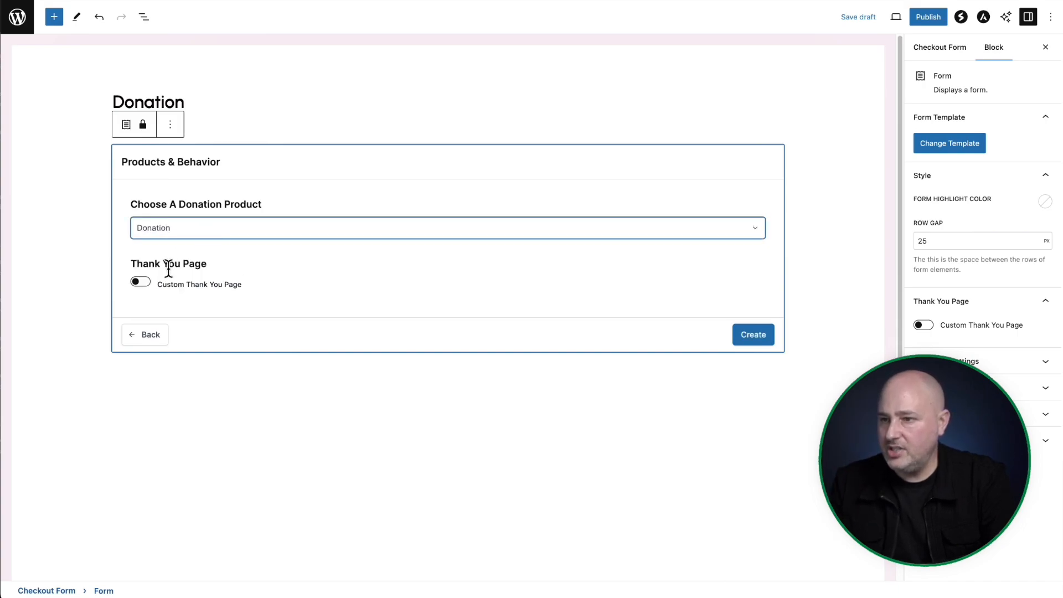
left_click(736, 338)
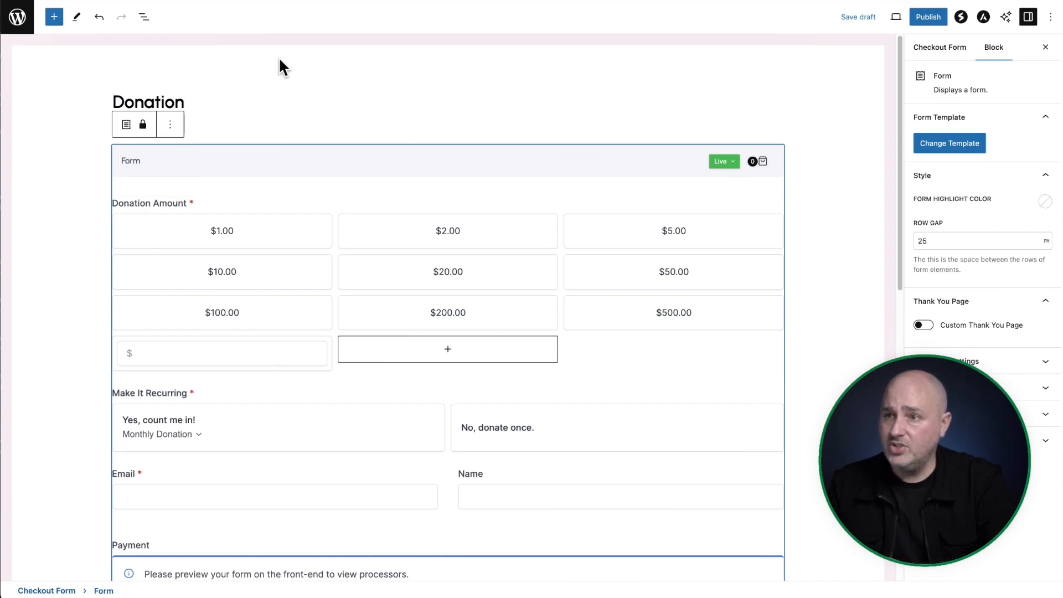
Show the form's block structure and expand the Product Donation, SureCart Columns and Amounts blocks.
left_click(142, 16)
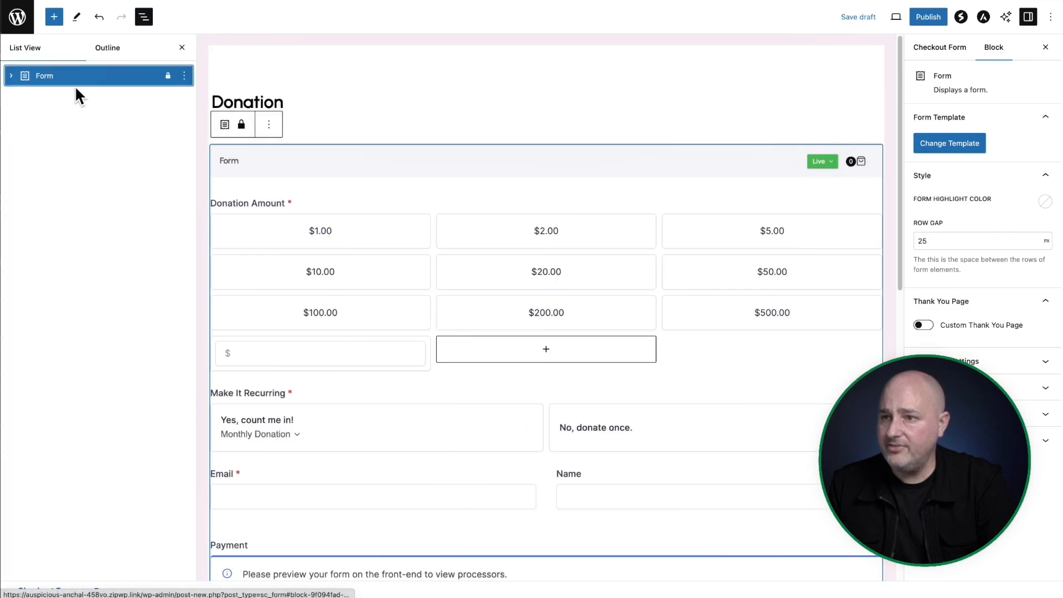
left_click(11, 76)
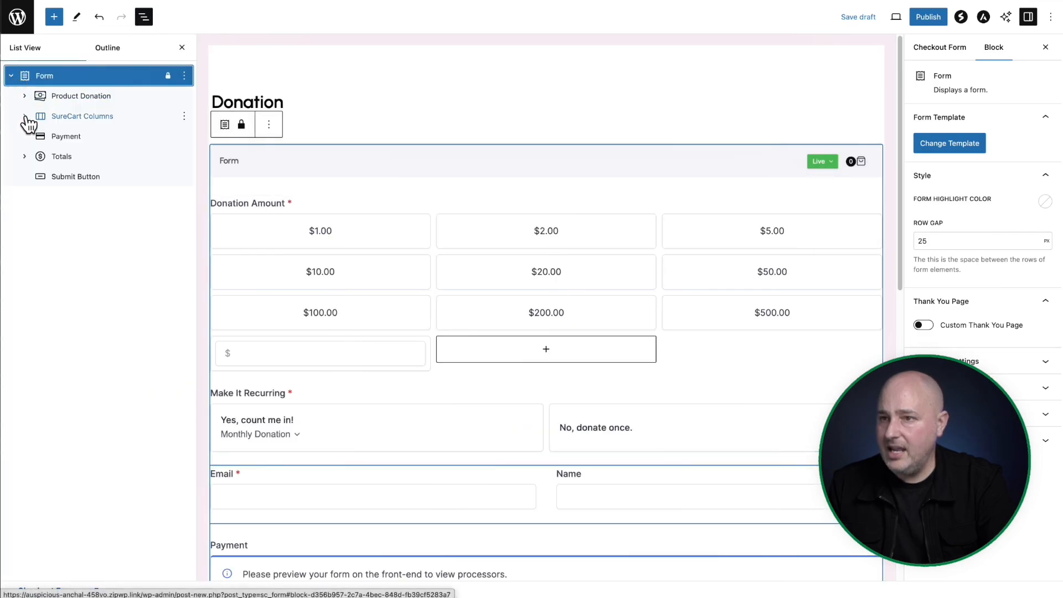
left_click(25, 116)
left_click(25, 96)
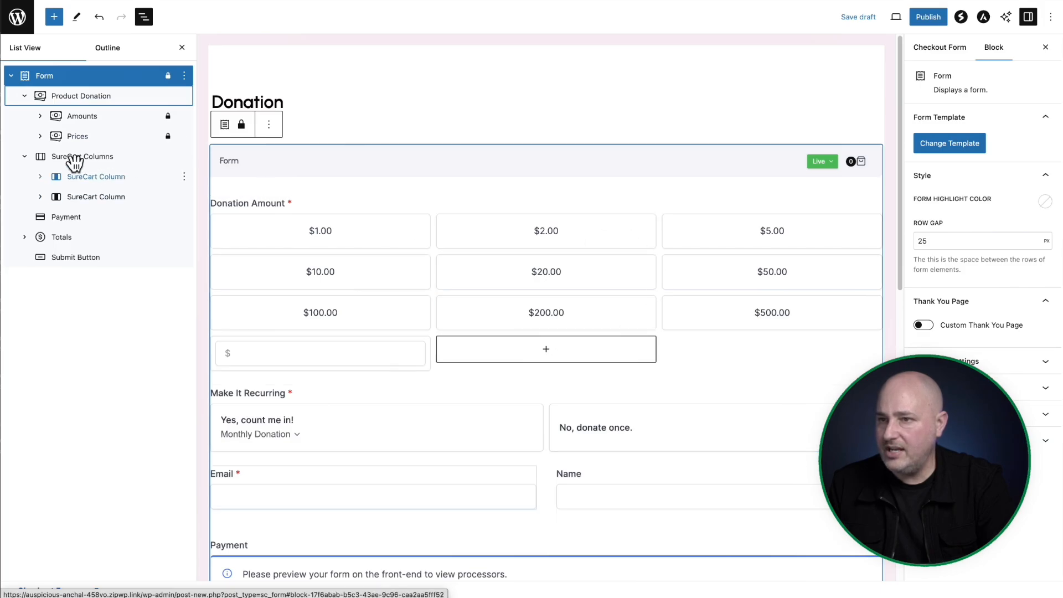
left_click(41, 116)
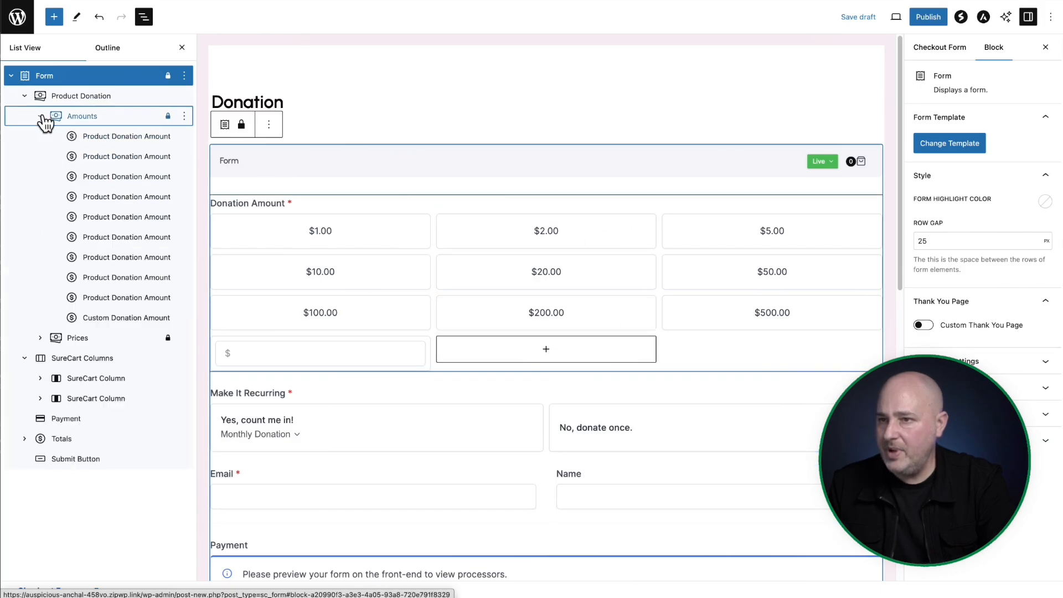
Look through the individual preset donation amounts and their label and amount settings.
left_click(410, 243)
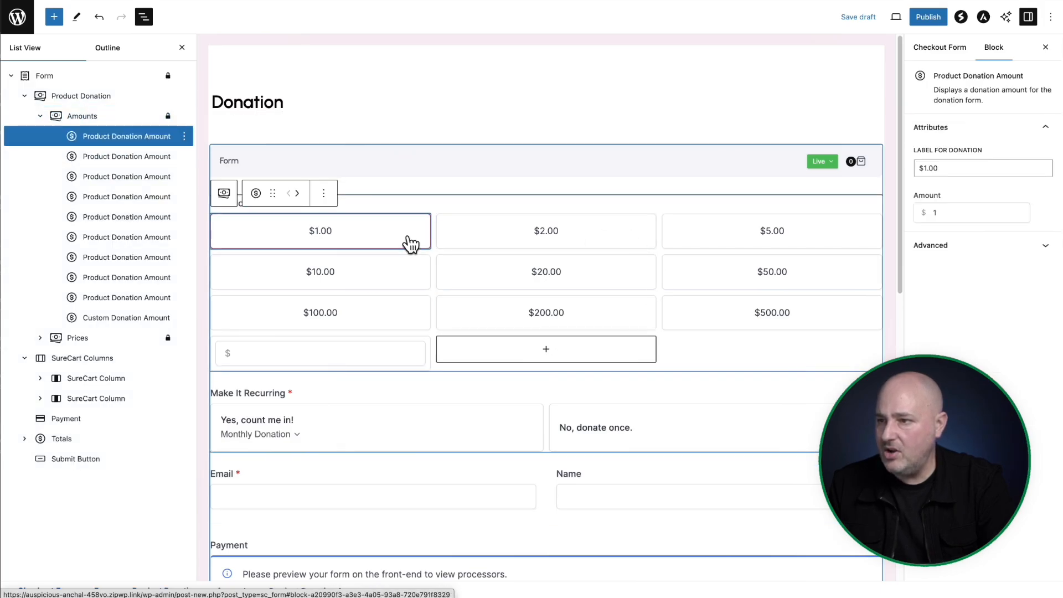
left_click(520, 243)
left_click(760, 244)
left_click(742, 288)
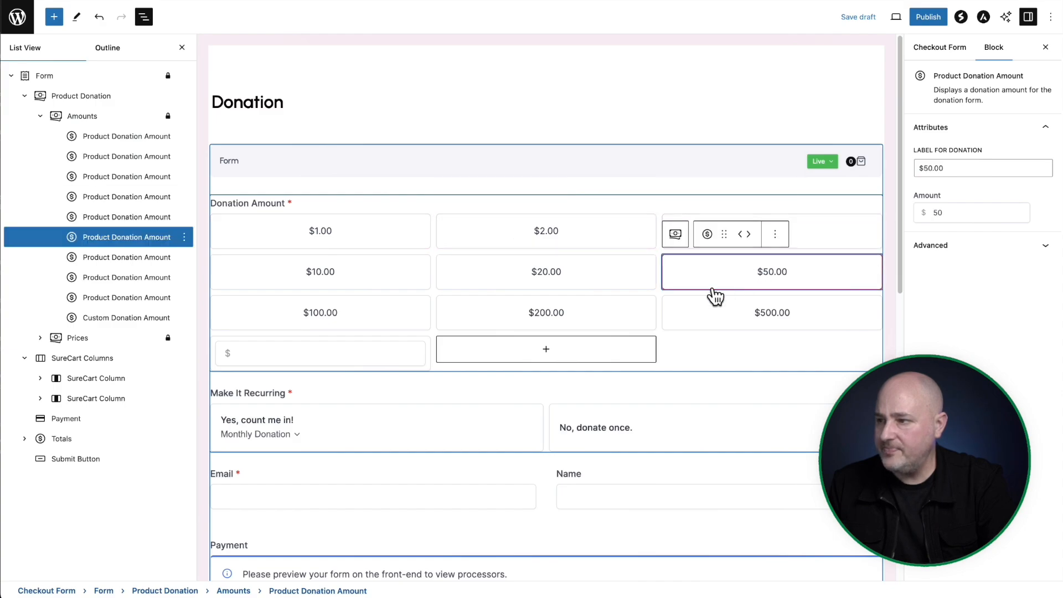
left_click(714, 310)
left_click(529, 314)
left_click(358, 312)
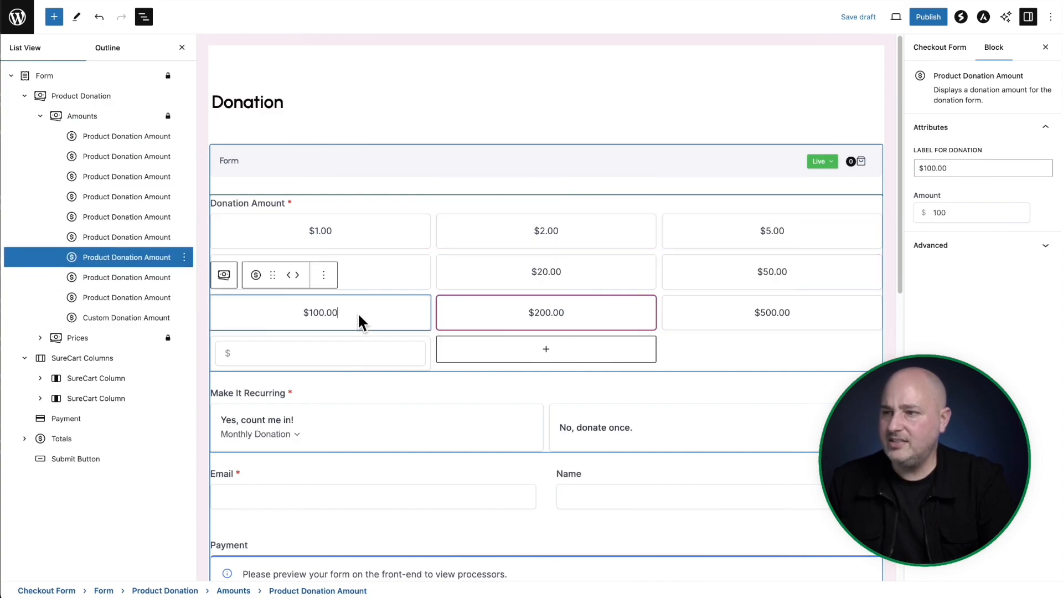
Delete the $1.00, $2.00 and $5.00 preset amounts from the donation form.
left_click(374, 232)
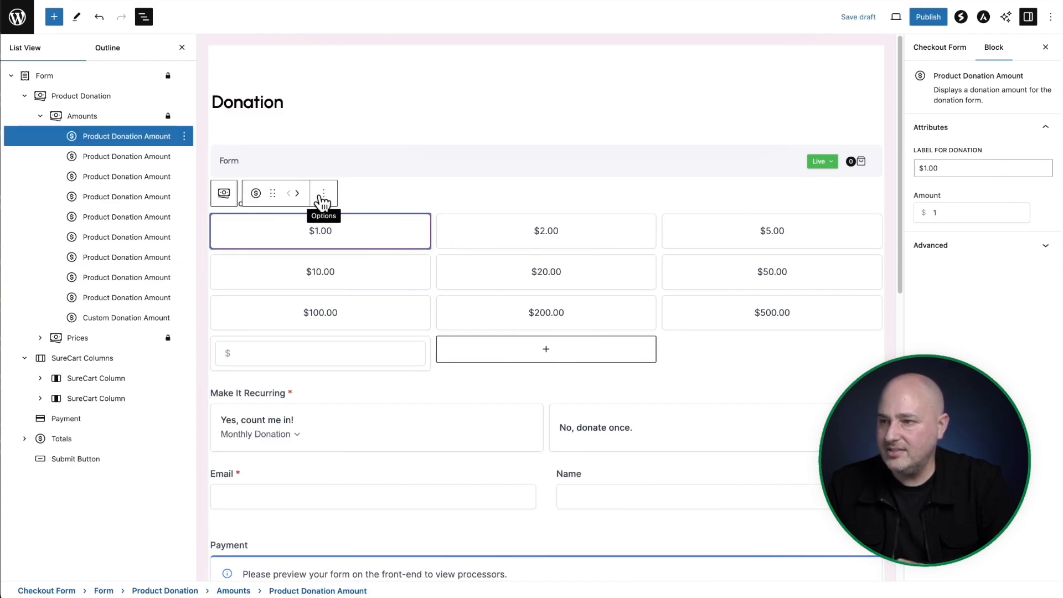
left_click(324, 197)
left_click(362, 349)
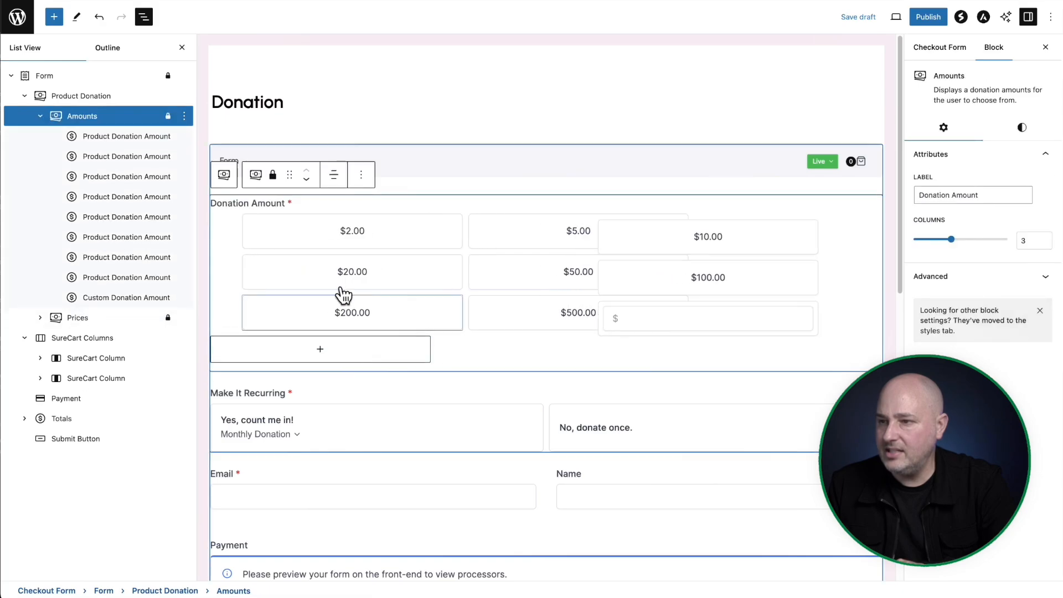
left_click(344, 231)
left_click(323, 195)
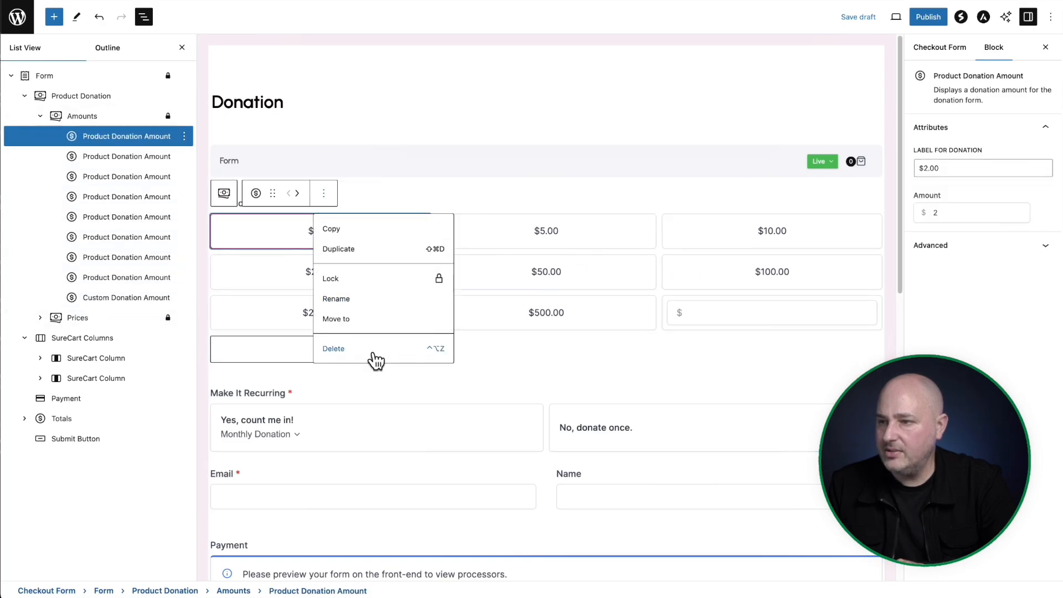
left_click(367, 349)
left_click(354, 232)
left_click(324, 195)
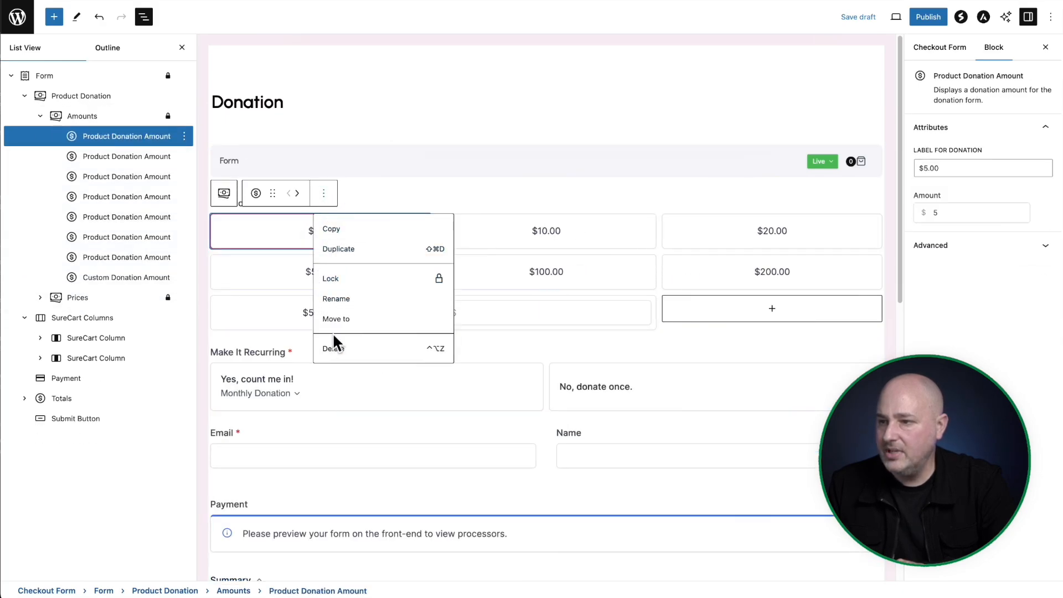
left_click(344, 349)
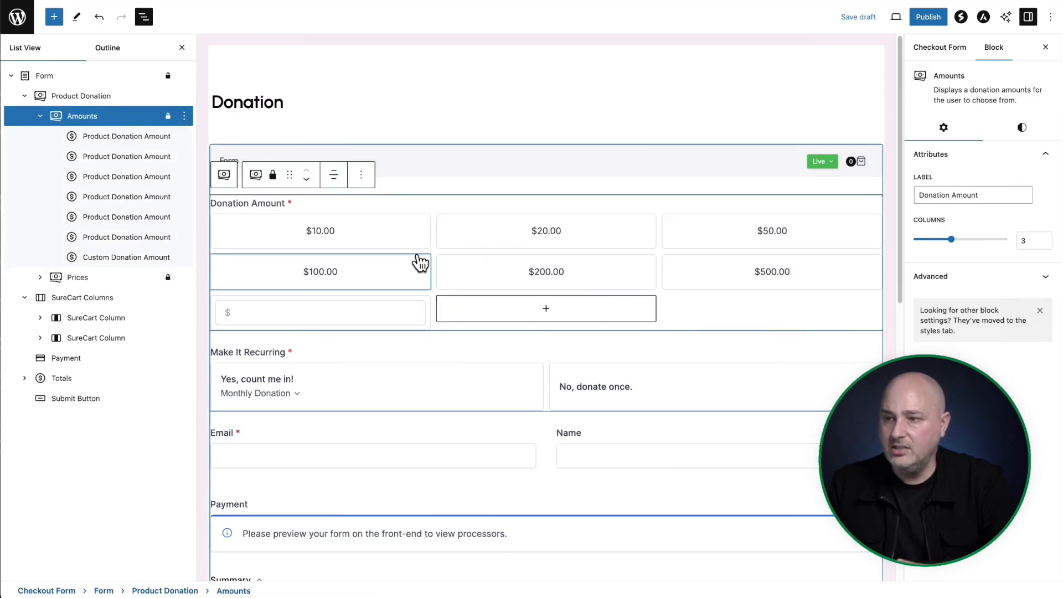
Examine the label and amount attributes of the $10.00 donation option.
left_click(355, 232)
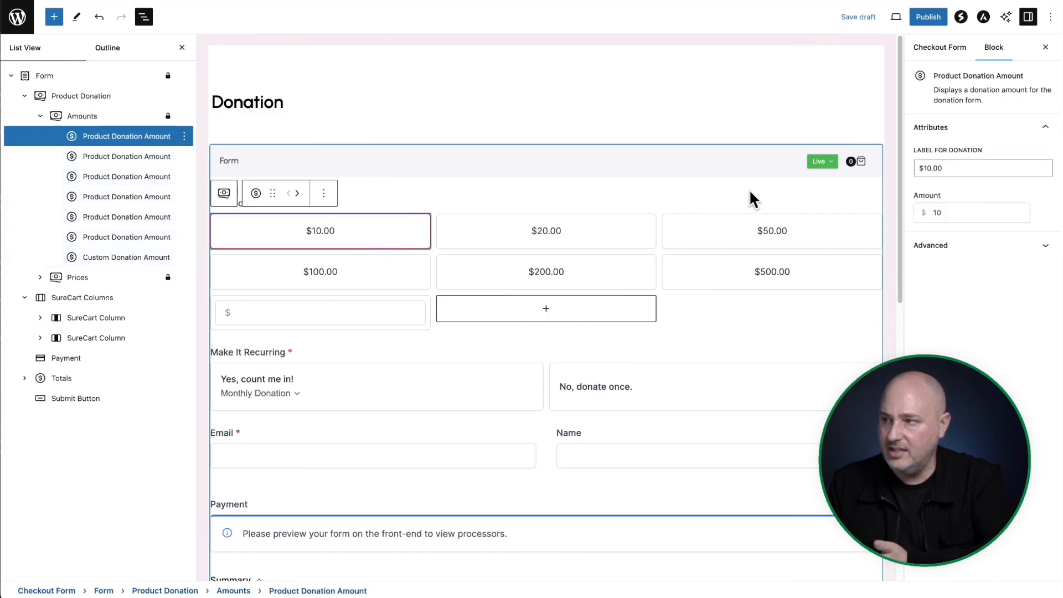
left_click(950, 218)
left_click(968, 310)
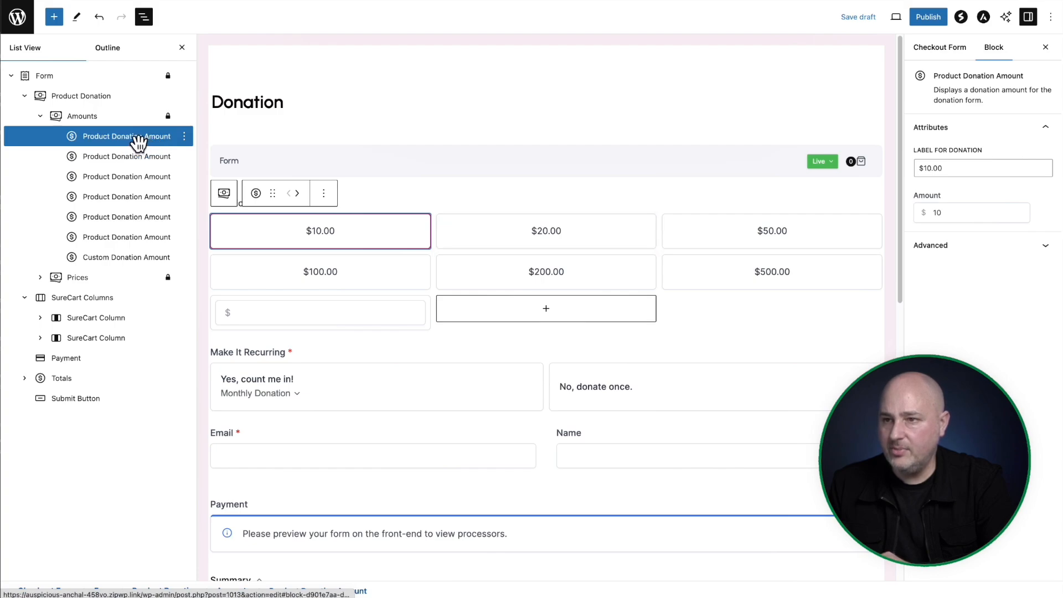
Examine the Amounts block's columns setting and its color, padding and margin style options.
left_click(97, 120)
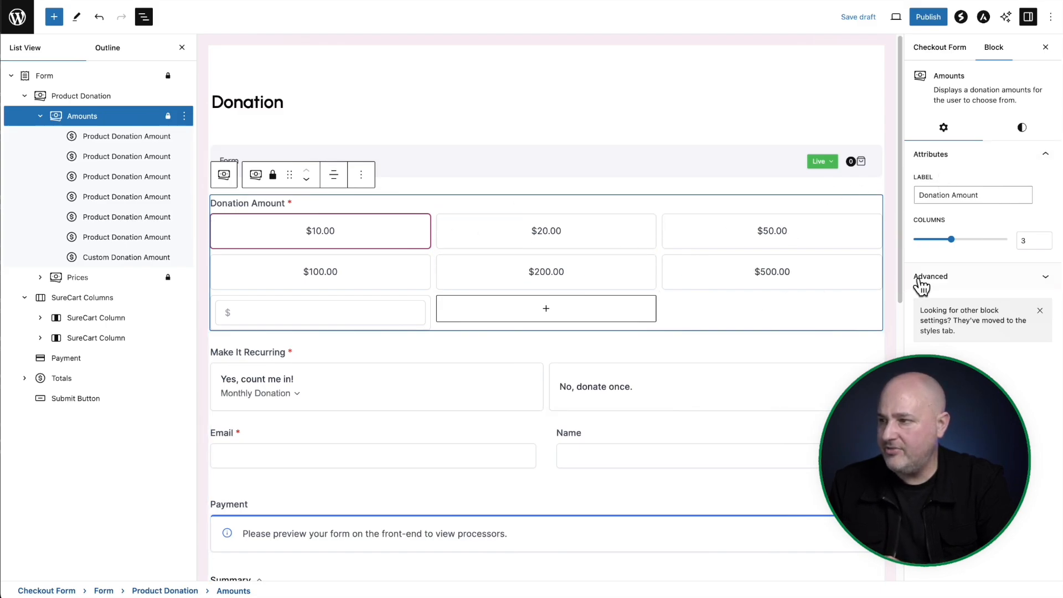
left_click(952, 240)
mouse_move(956, 245)
left_mouse_down()
mouse_move(937, 245)
mouse_move(950, 246)
left_mouse_up()
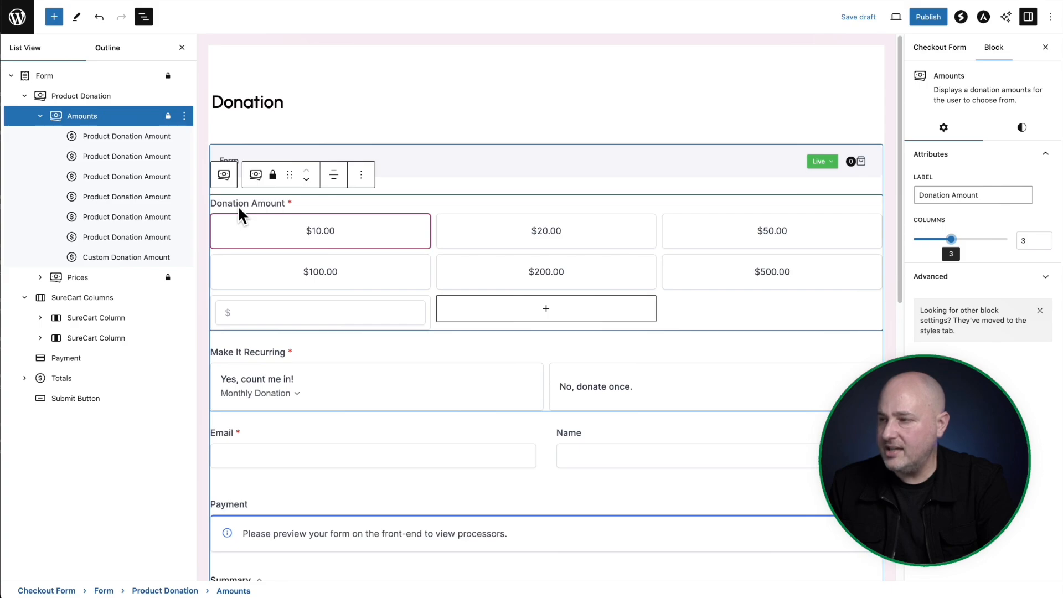
left_click(1021, 128)
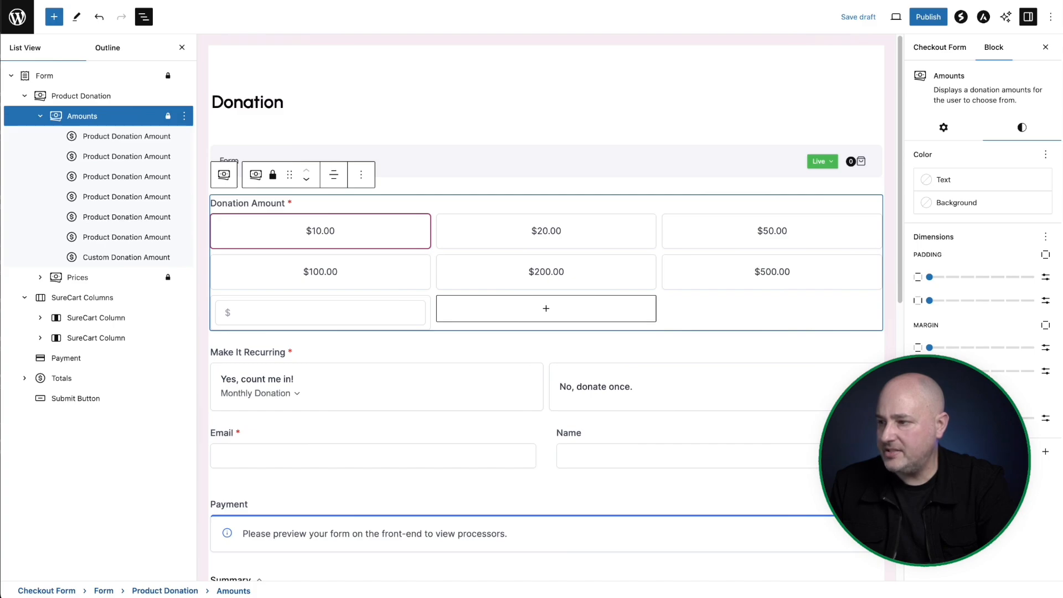
Preview Theme Color 5 as the Amounts block's background and settle on Theme Color 6.
mouse_move(929, 418)
left_mouse_down()
mouse_move(1024, 417)
mouse_move(930, 418)
mouse_move(945, 418)
left_mouse_up()
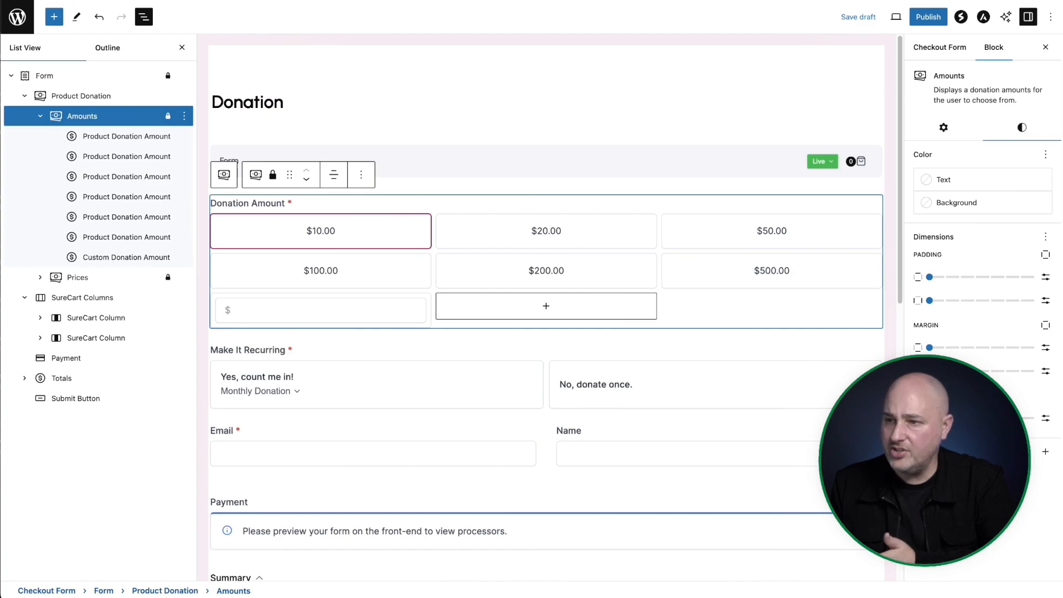
left_click(956, 203)
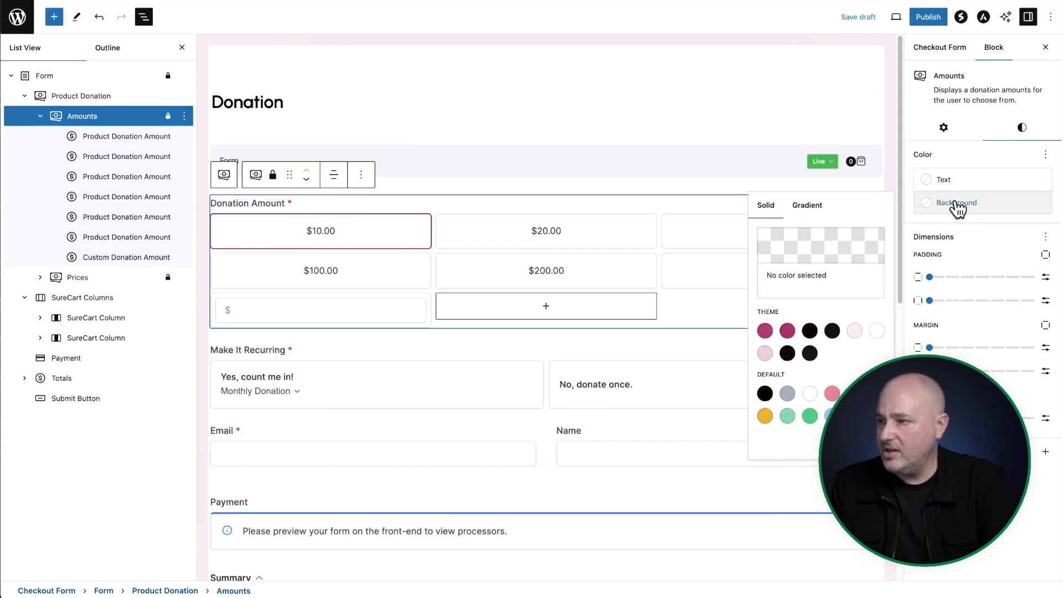
left_click(856, 331)
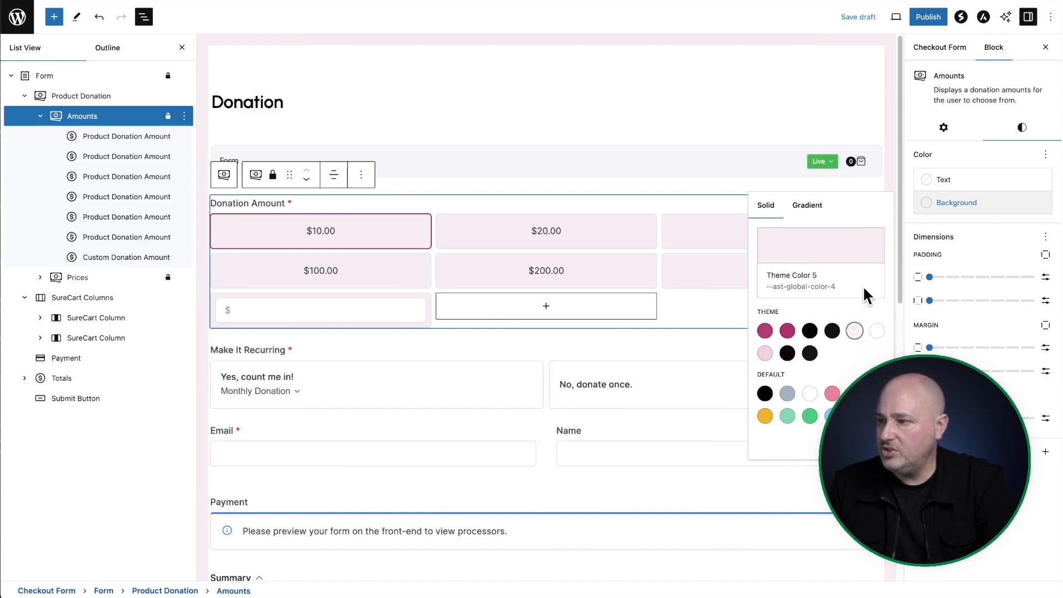
left_click(878, 332)
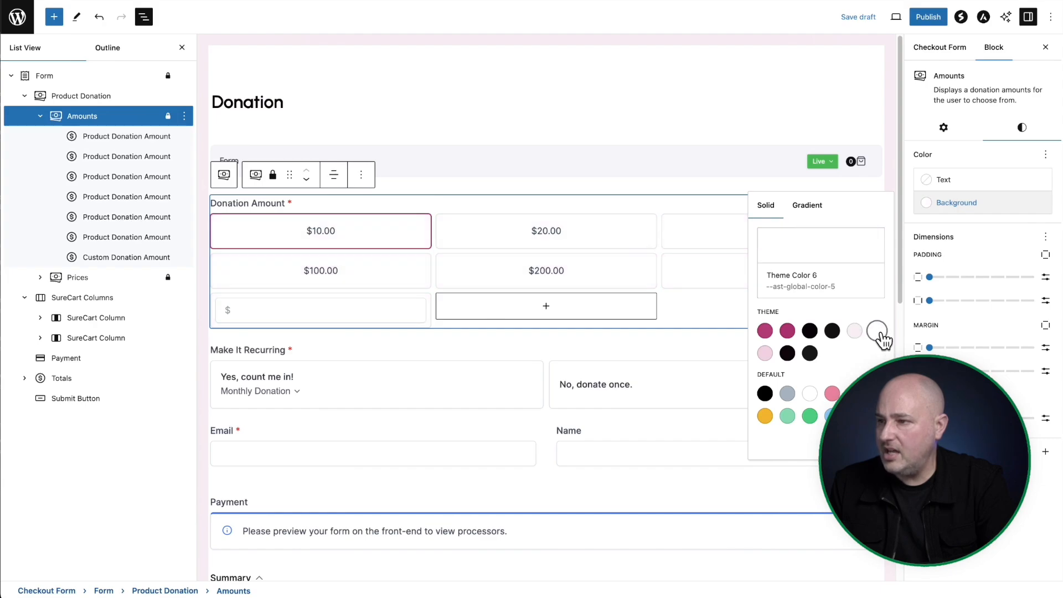
left_click(952, 399)
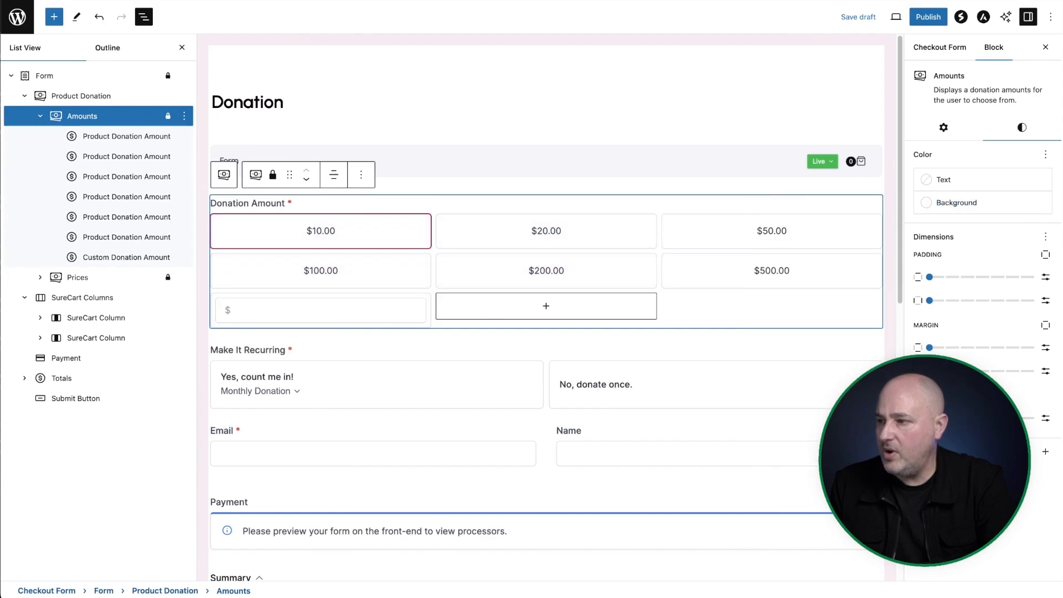
Try Theme Color 5 as the whole Product Donation block's background, and set it to the white theme color instead.
left_click(100, 107)
left_click(95, 98)
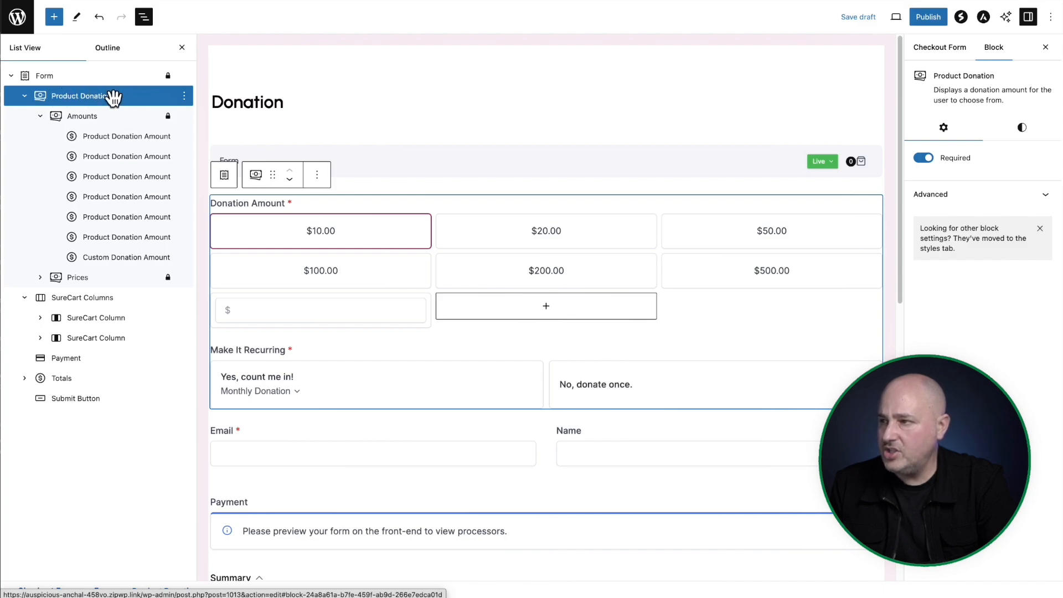
left_click(1022, 129)
left_click(933, 208)
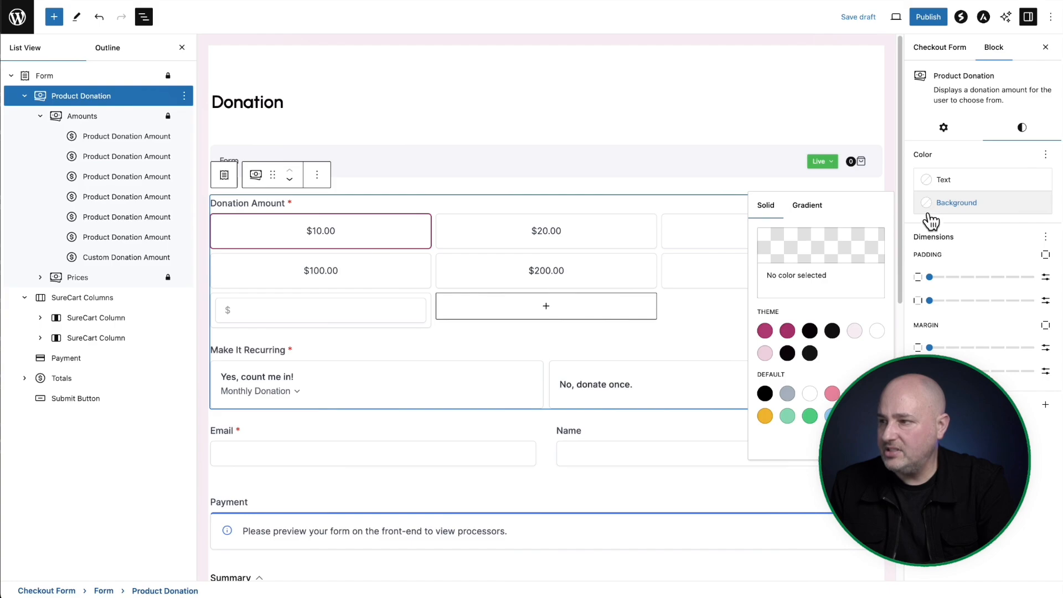
left_click(857, 333)
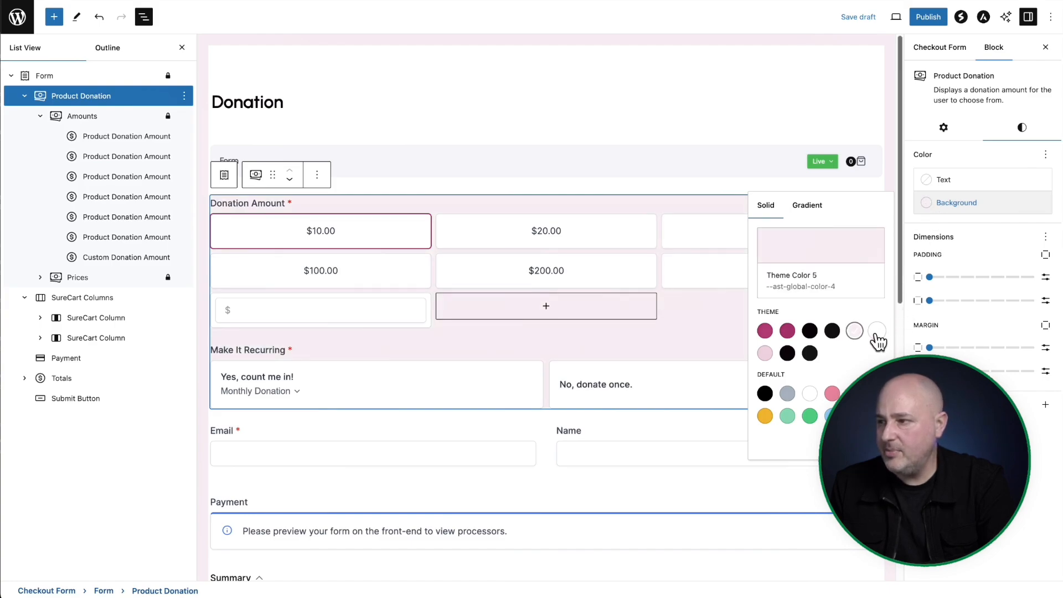
left_click(876, 331)
key("Escape")
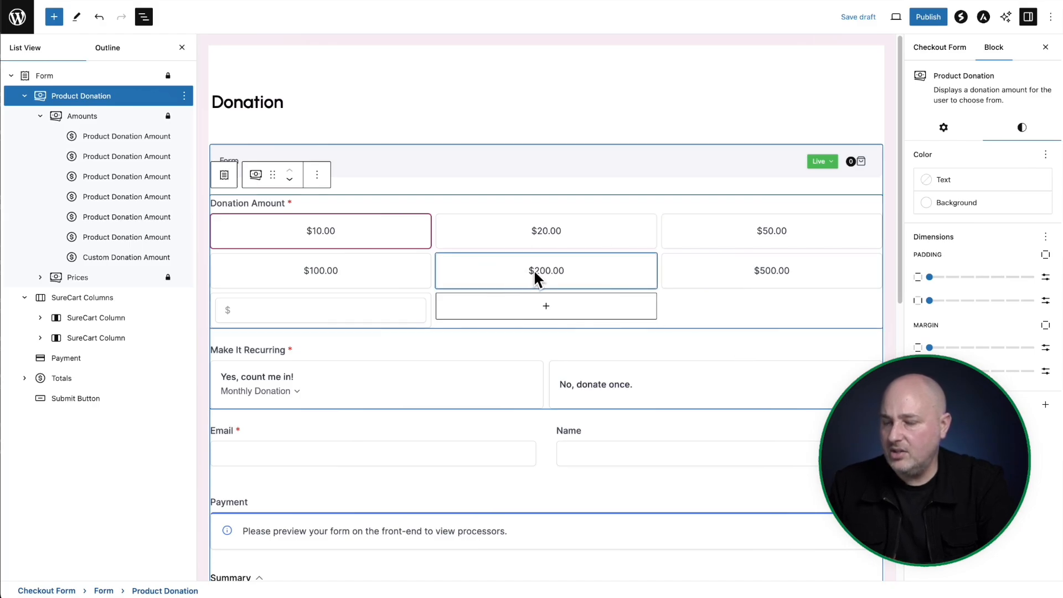
Review the Make It Recurring prices block and its label and columns settings, and publish the Donation checkout form.
scroll(491, 278, "down", 1)
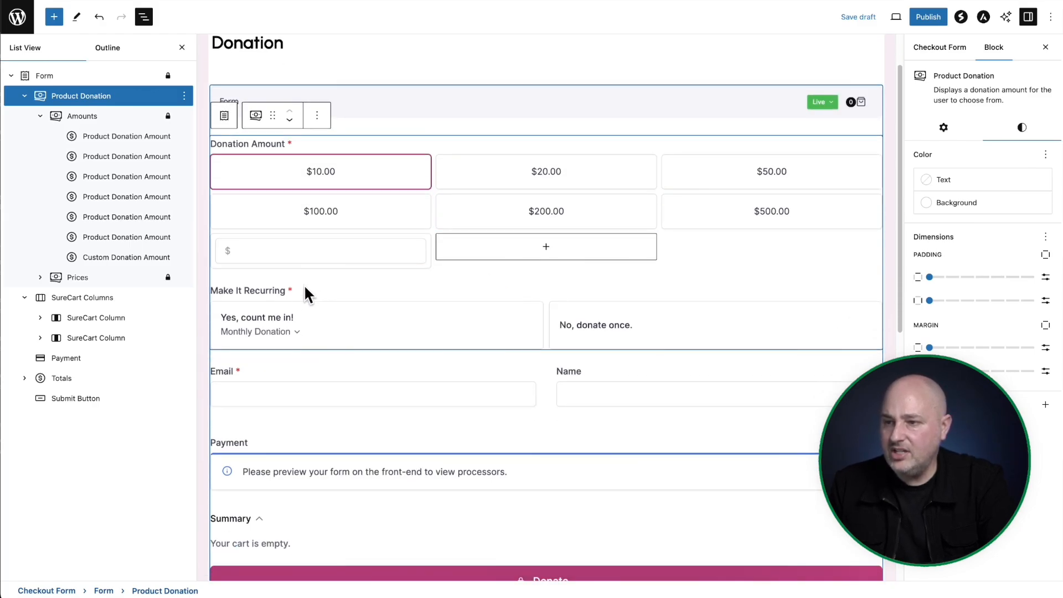
left_click(290, 290)
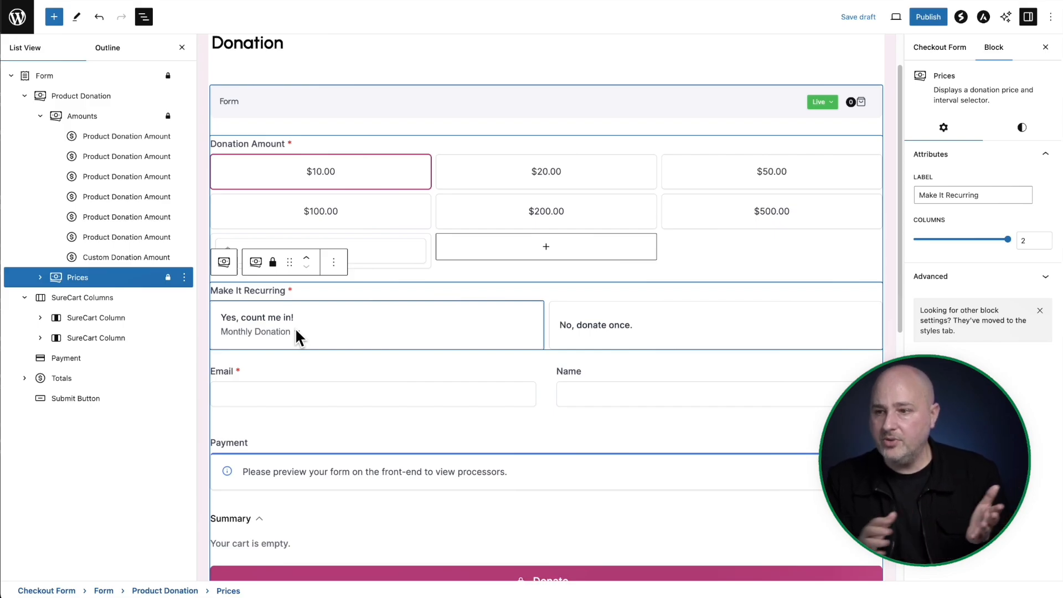
scroll(453, 335, "down", 4)
scroll(458, 335, "up", 4)
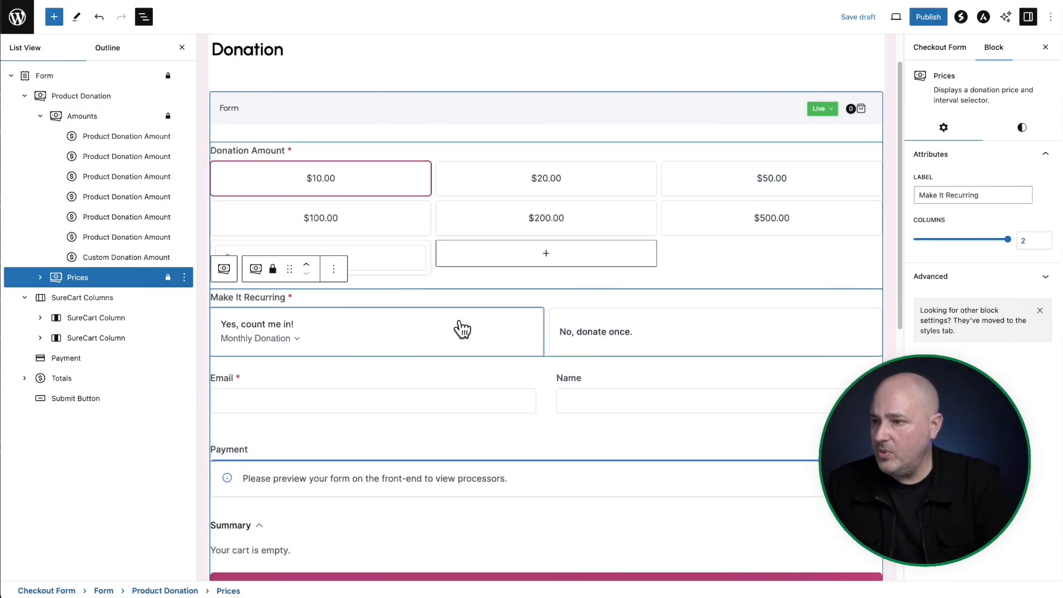
scroll(572, 332, "up", 1)
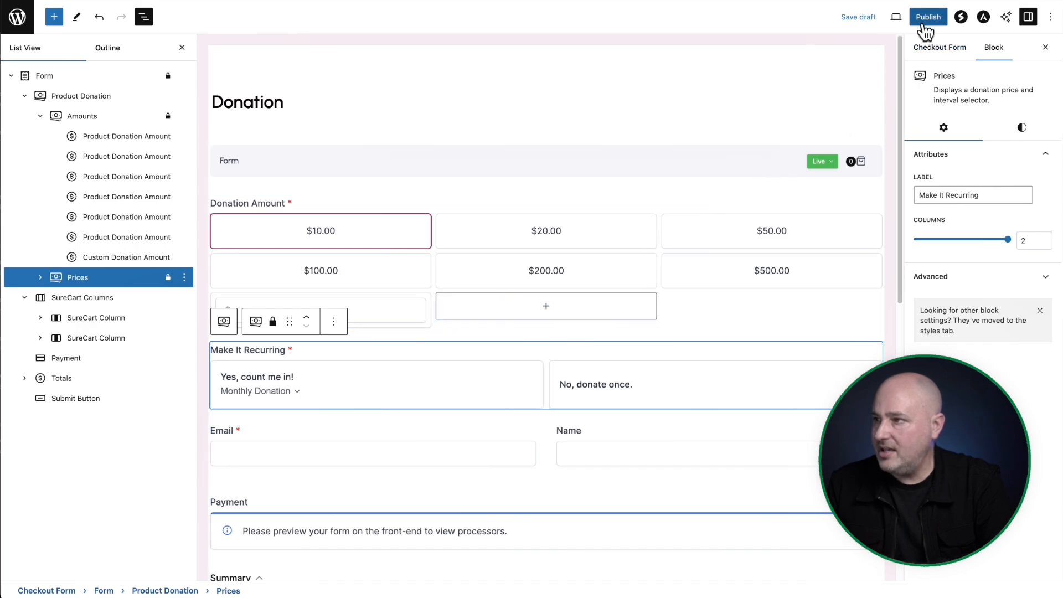
left_click(924, 25)
left_click(941, 21)
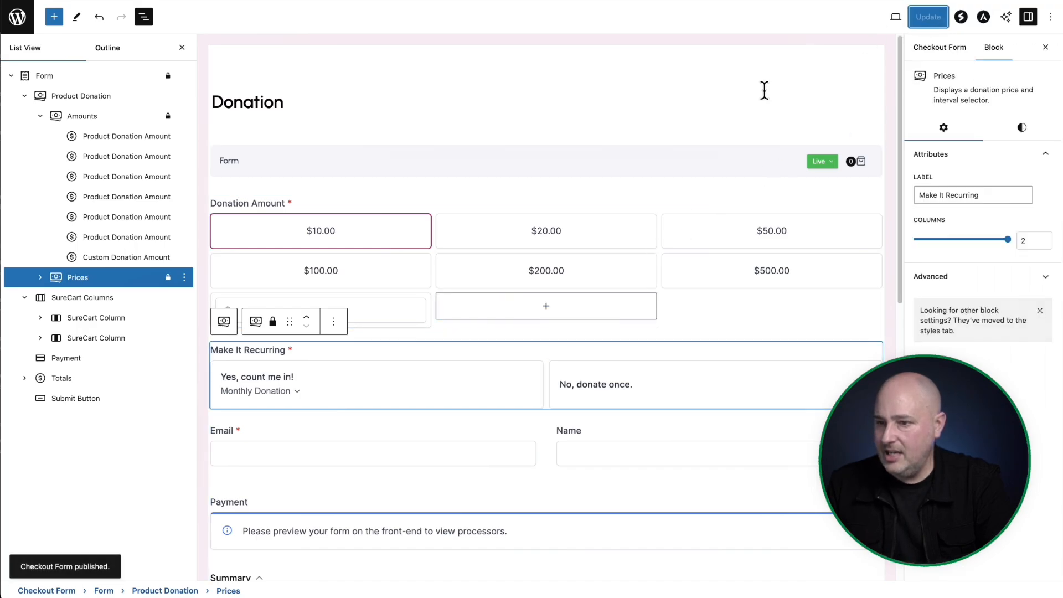
Leave the form editor and open the Karaoke Special Offer page from the site's pages for editing.
left_click(9, 22)
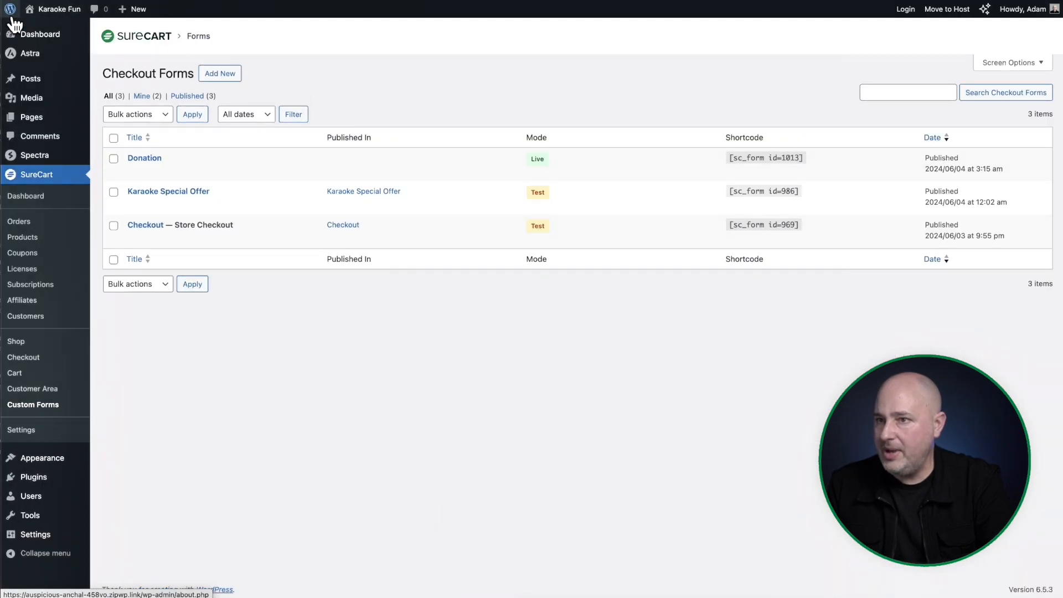
left_click(32, 114)
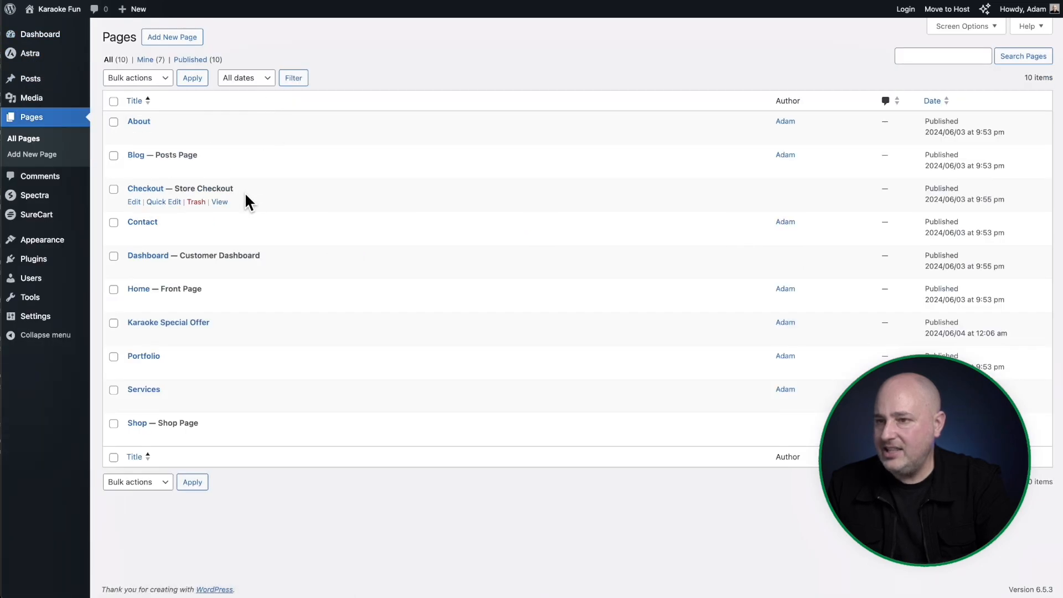
left_click(166, 323)
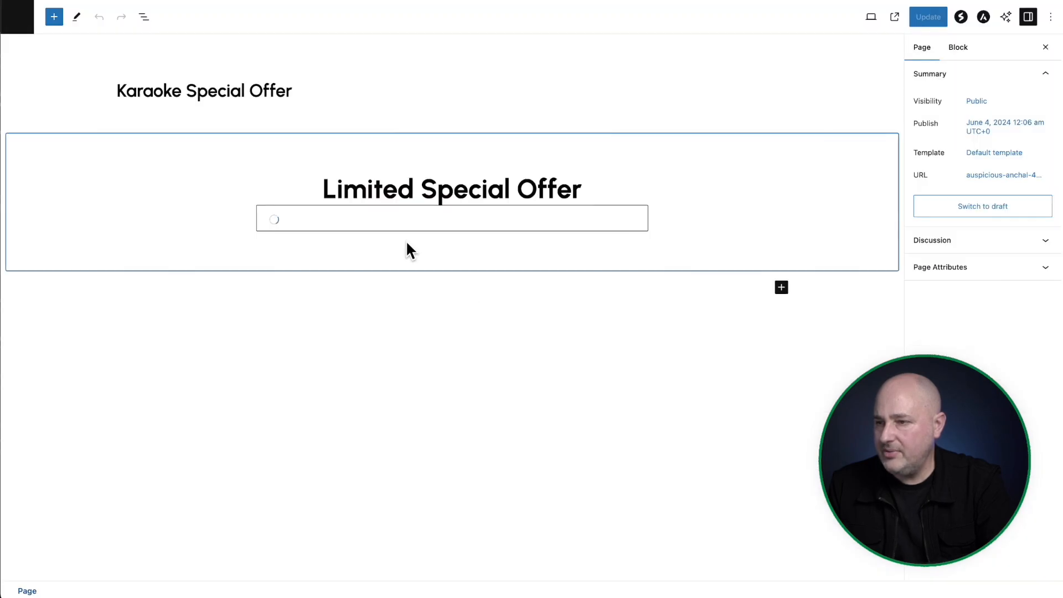
Delete the existing Karaoke Special Offer checkout form block from the page's container.
left_click(457, 233)
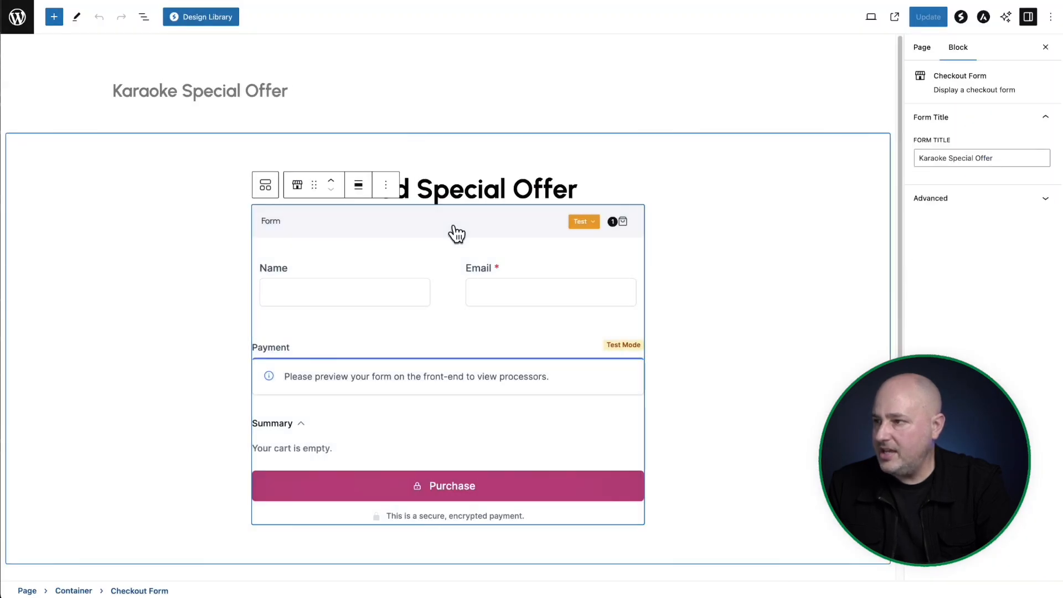
left_click(458, 232)
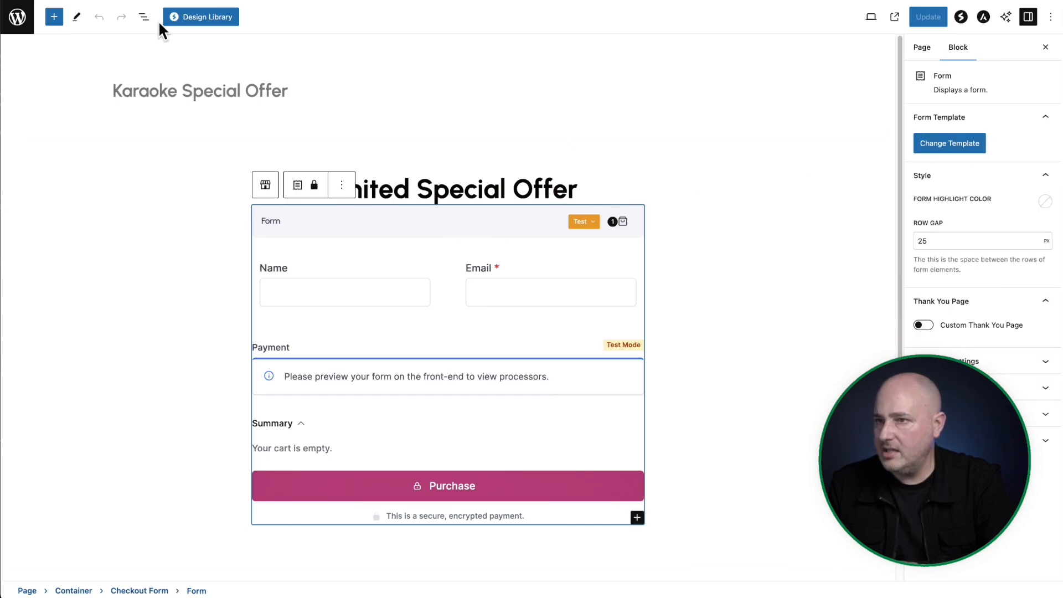
left_click(144, 17)
left_click(91, 118)
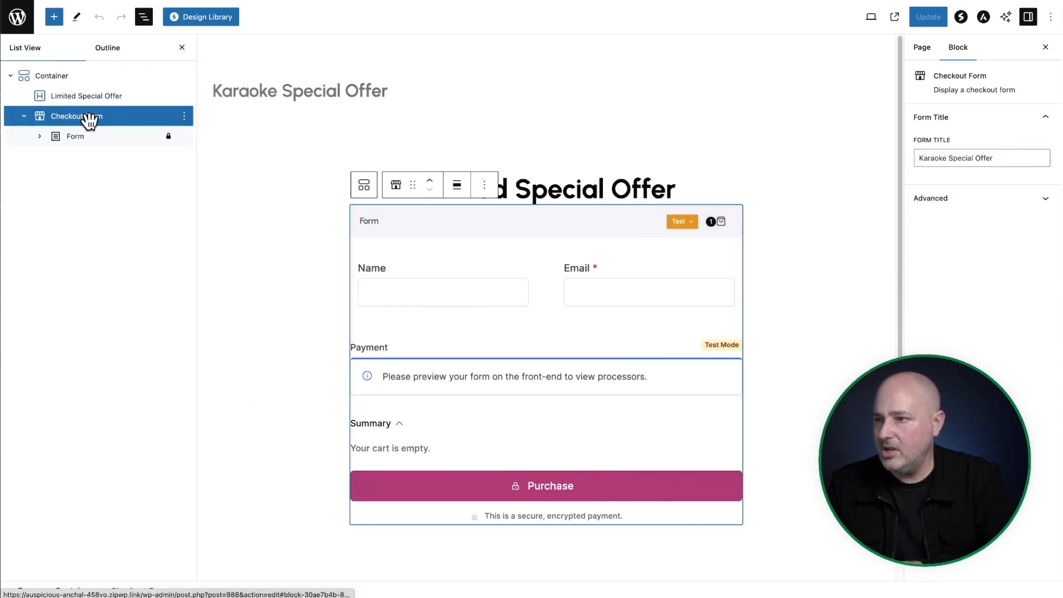
key("Delete")
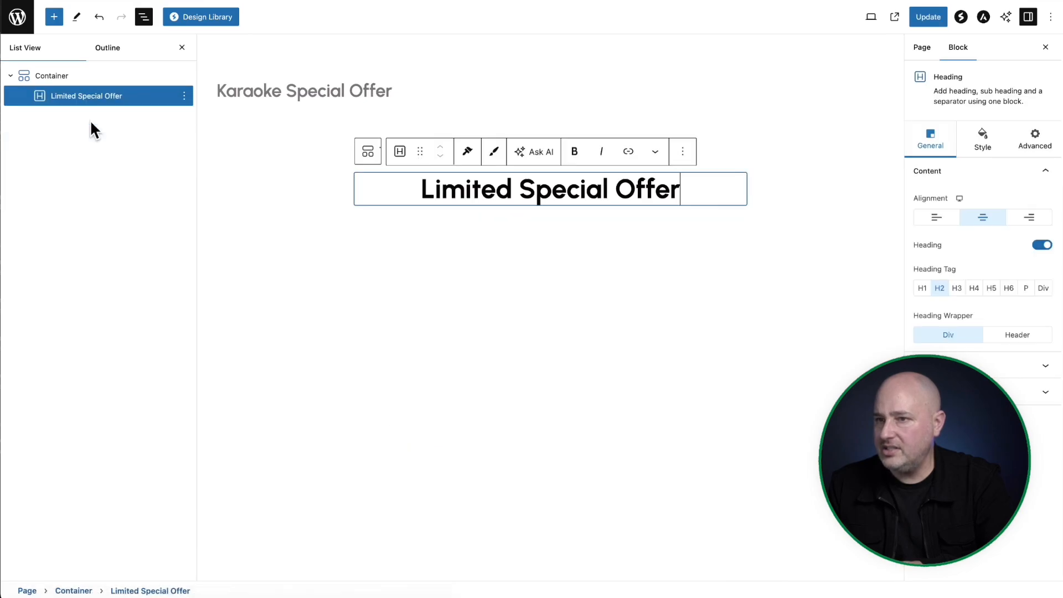
Add a Checkout Form block under the Limited Special Offer heading and load the existing Donation form into it.
left_click(740, 225)
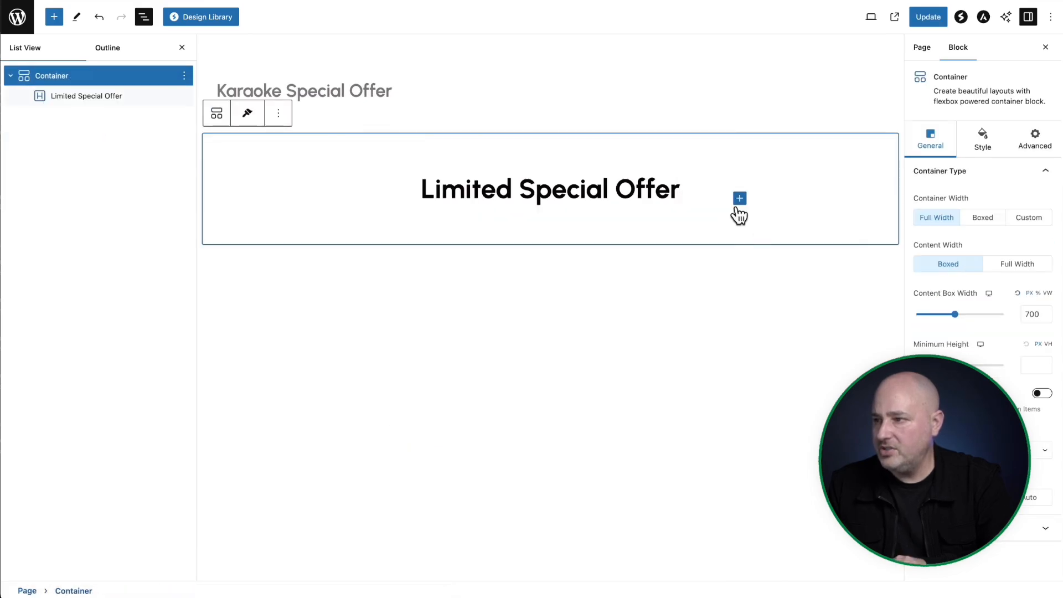
left_click(740, 198)
type("check")
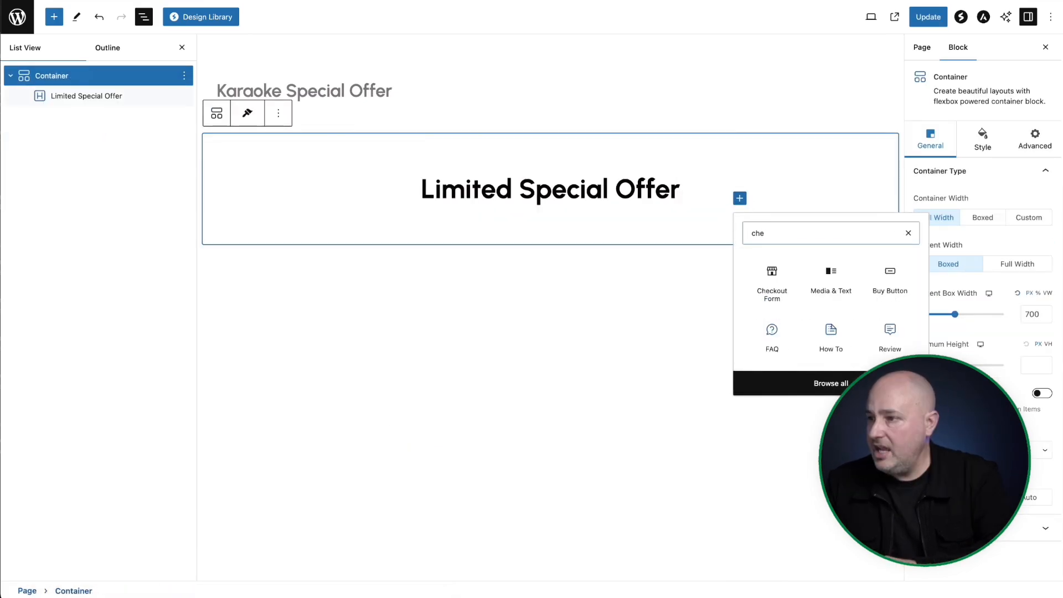
left_click(770, 275)
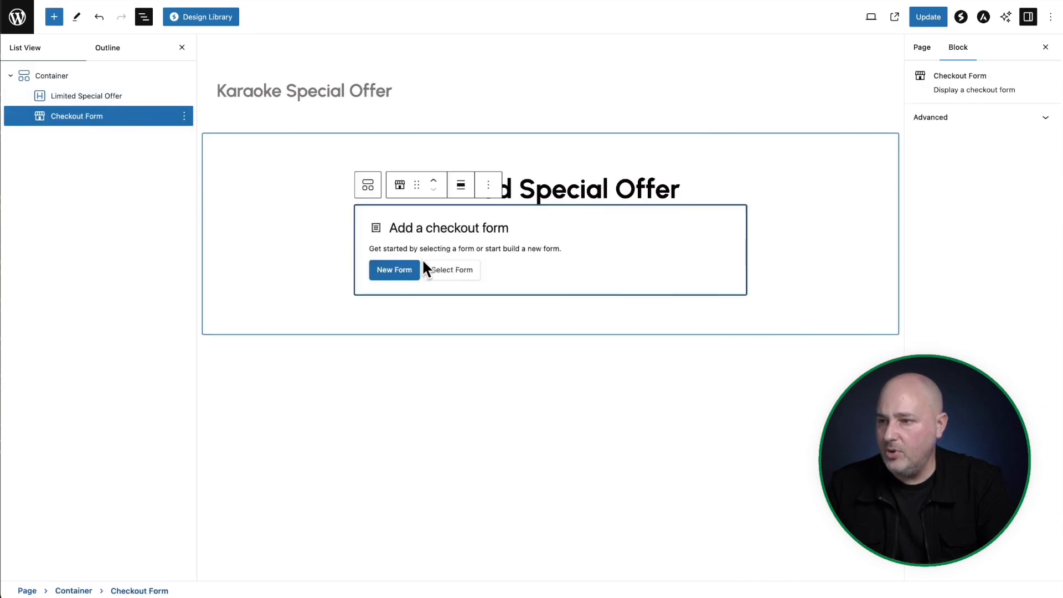
left_click(436, 276)
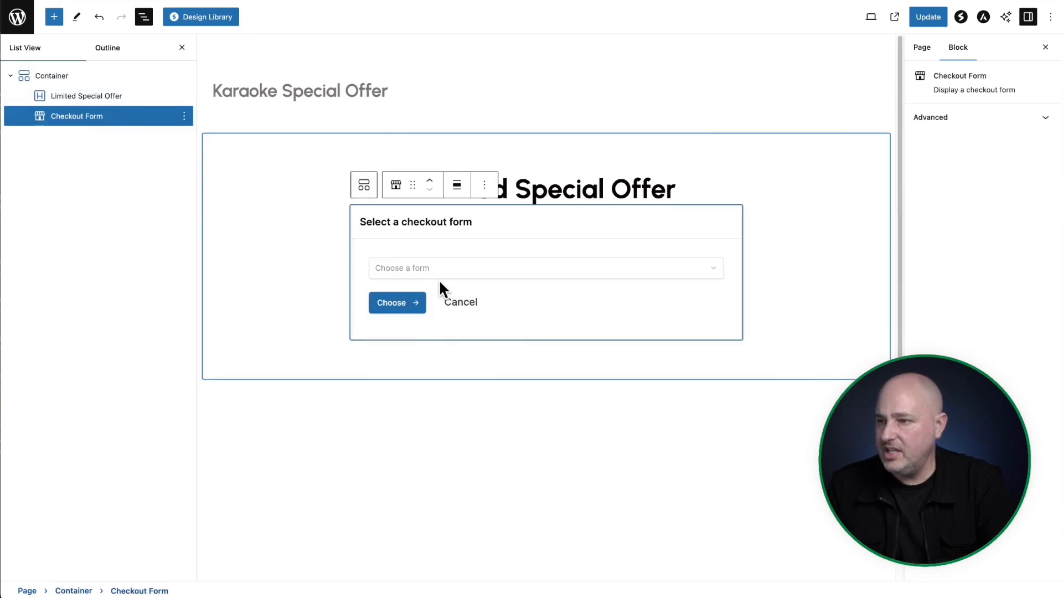
left_click(431, 272)
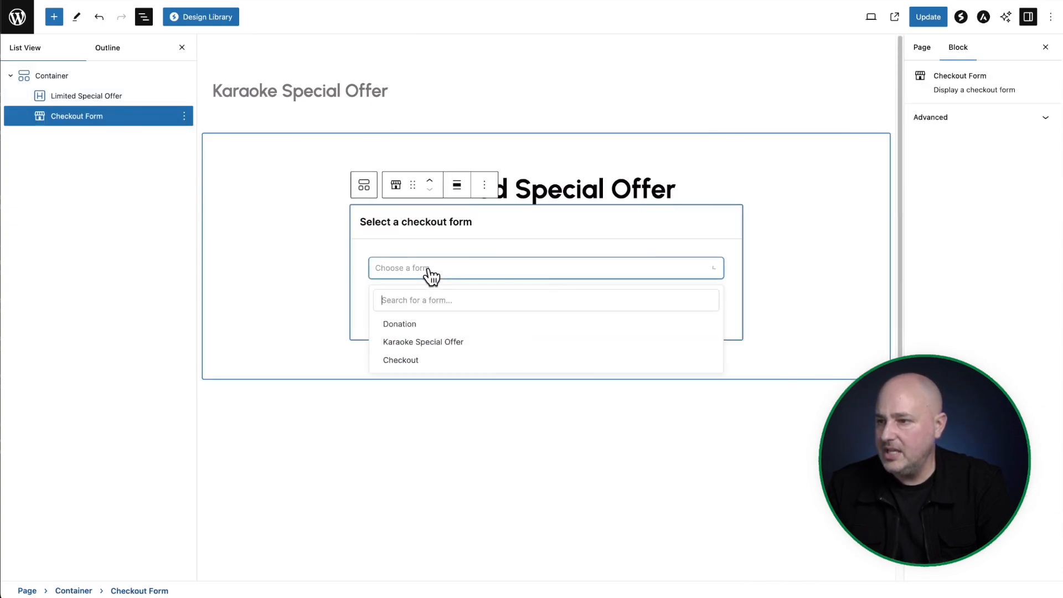
left_click(417, 326)
left_click(412, 311)
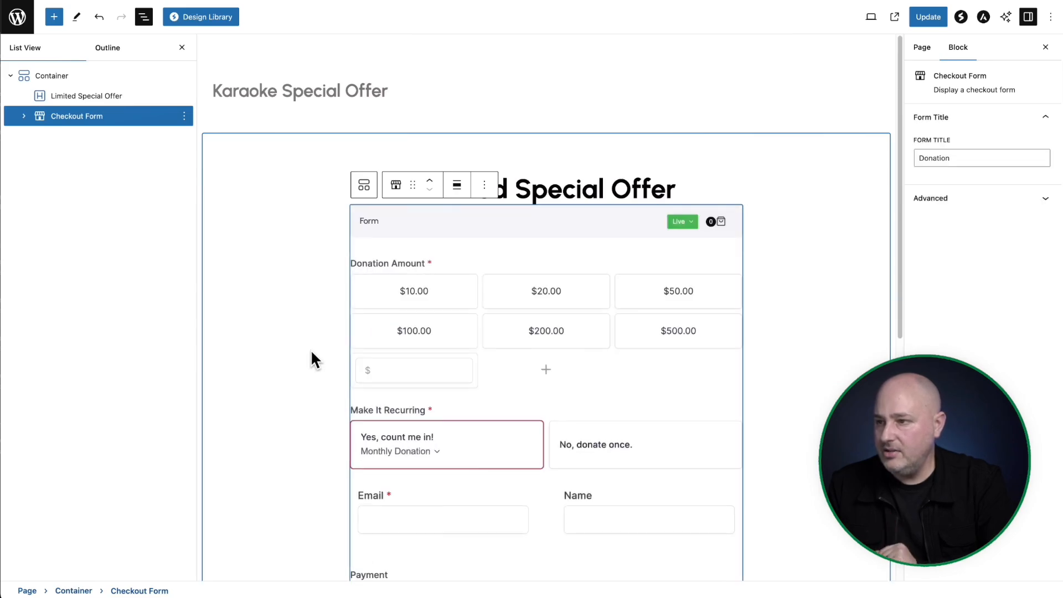
Look over the embedded Donation form and update the Karaoke Special Offer page.
scroll(849, 247, "down", 5)
scroll(849, 183, "up", 5)
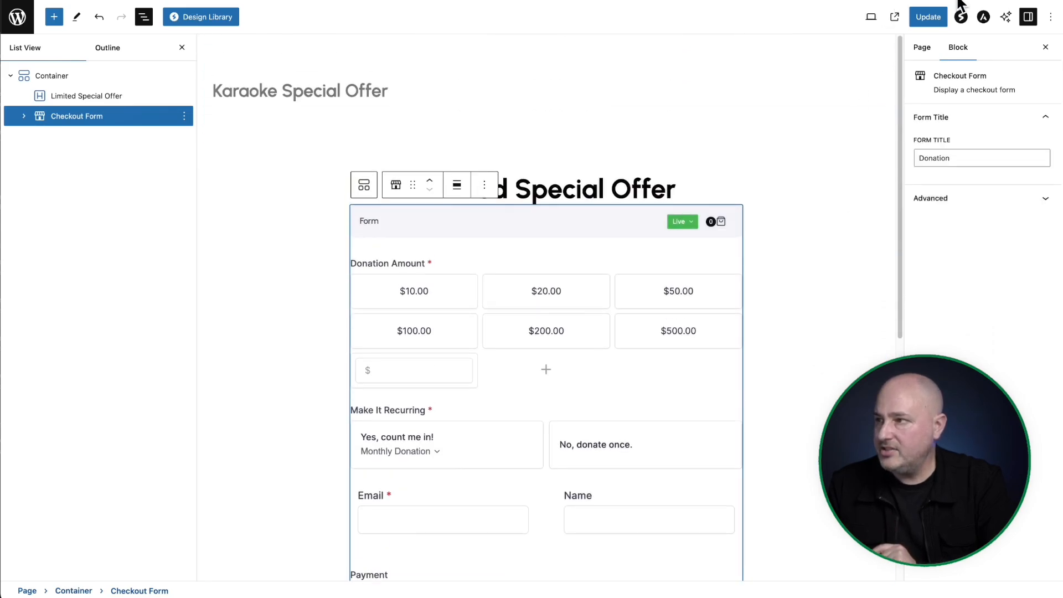
left_click(930, 17)
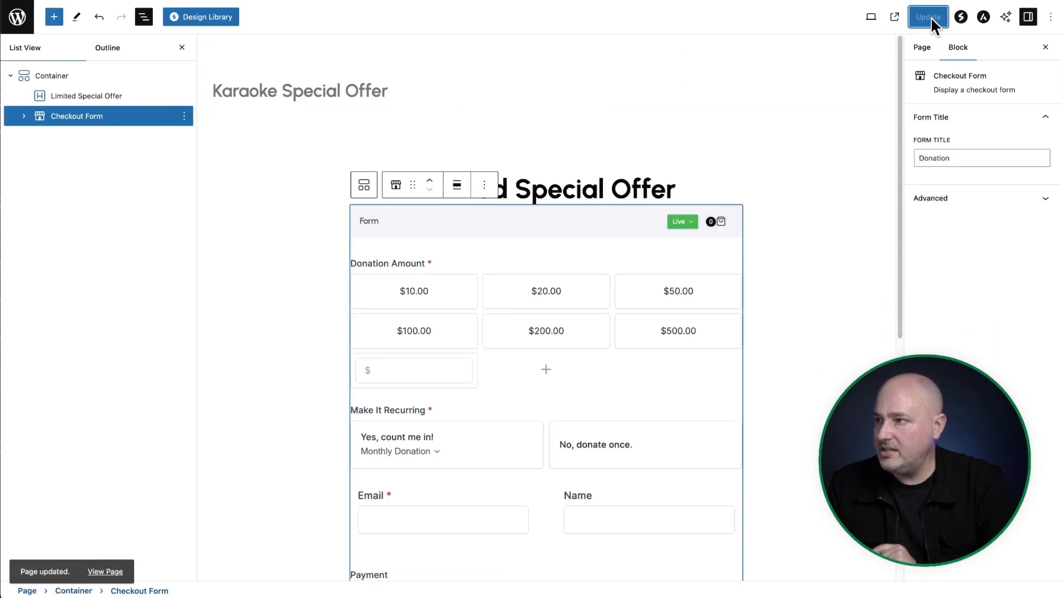
Switch the embedded Donation form from Live to Test mode and save the page and form changes.
left_click(693, 225)
left_click(694, 227)
left_click(690, 248)
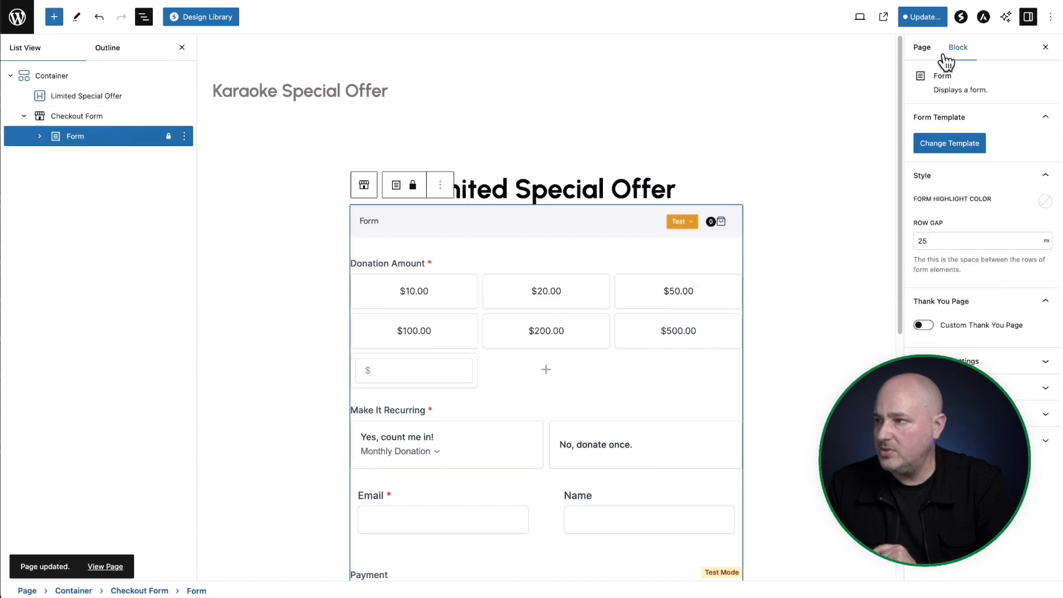
left_click(926, 17)
left_click(940, 18)
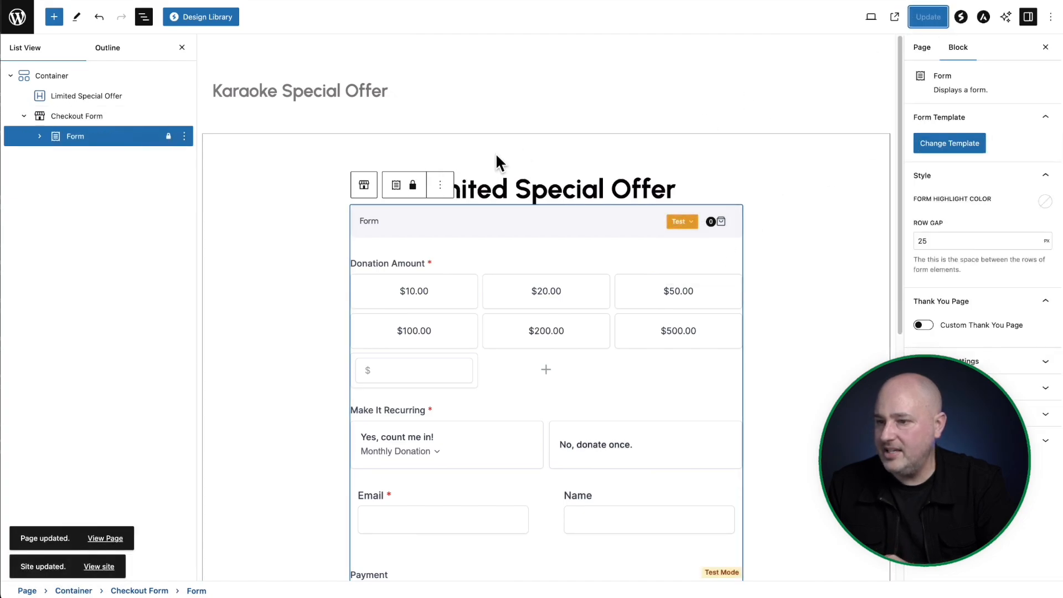
View the published page and try the $20.00 amount, the recurring Monthly Donation option and the $500.00 amount.
left_click(105, 539)
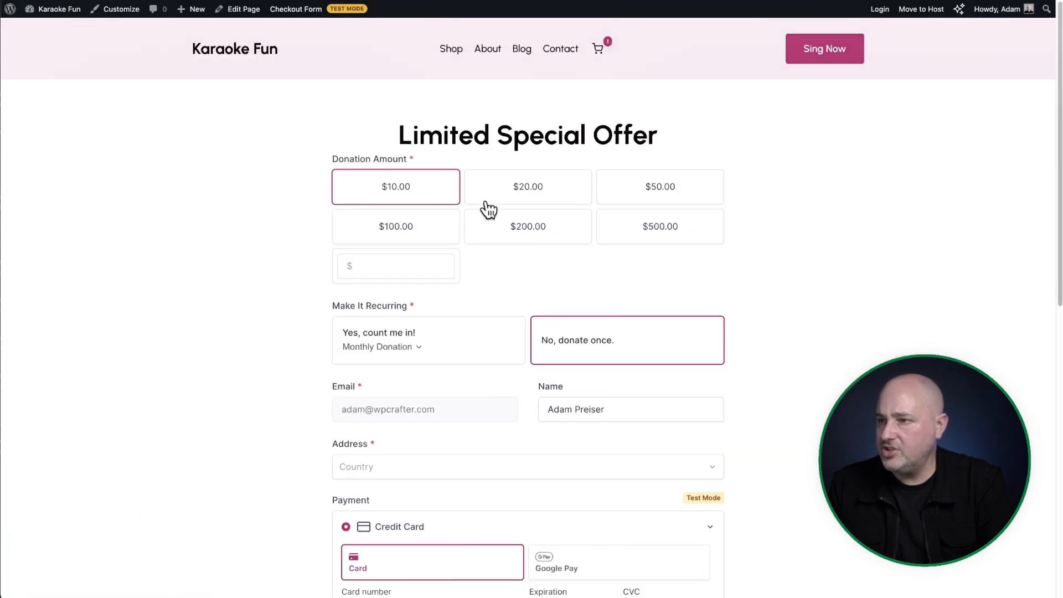
left_click(523, 190)
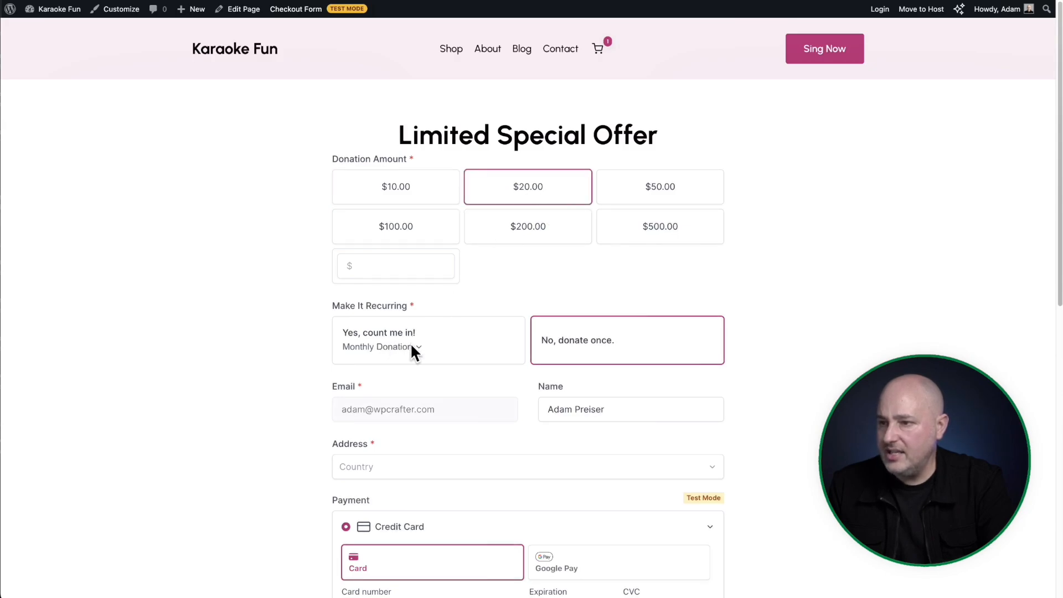
left_click(425, 346)
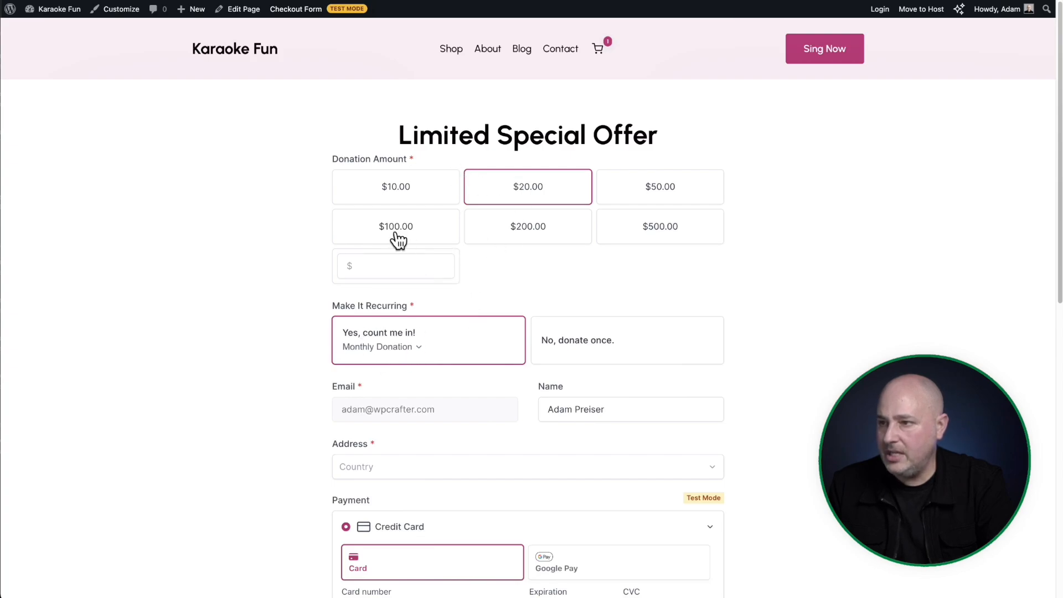
left_click(666, 233)
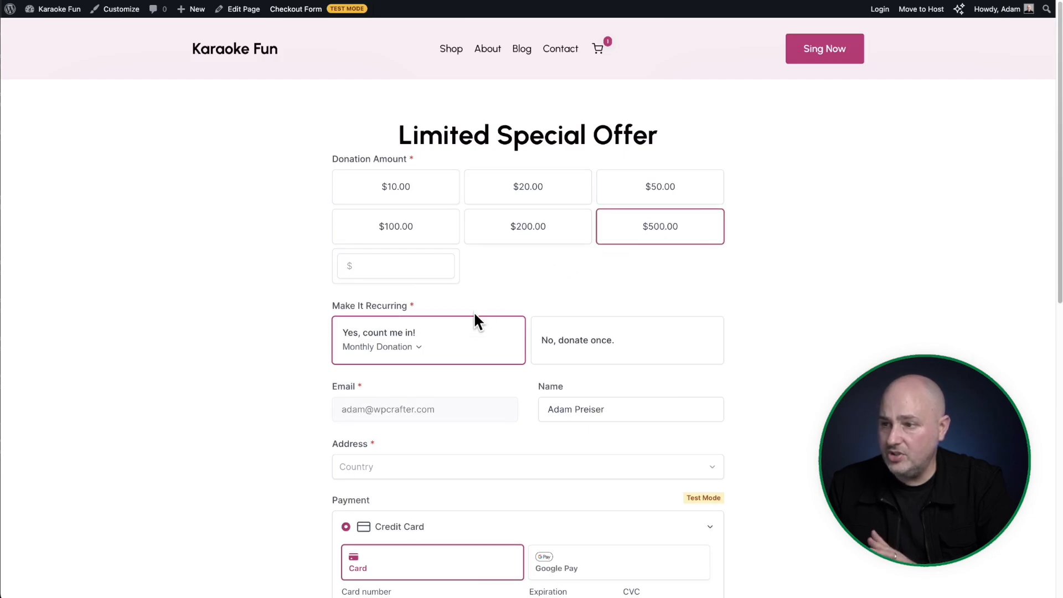
Switch the recurring donation to Annual Donation on the published form and review the order summary.
left_click(421, 348)
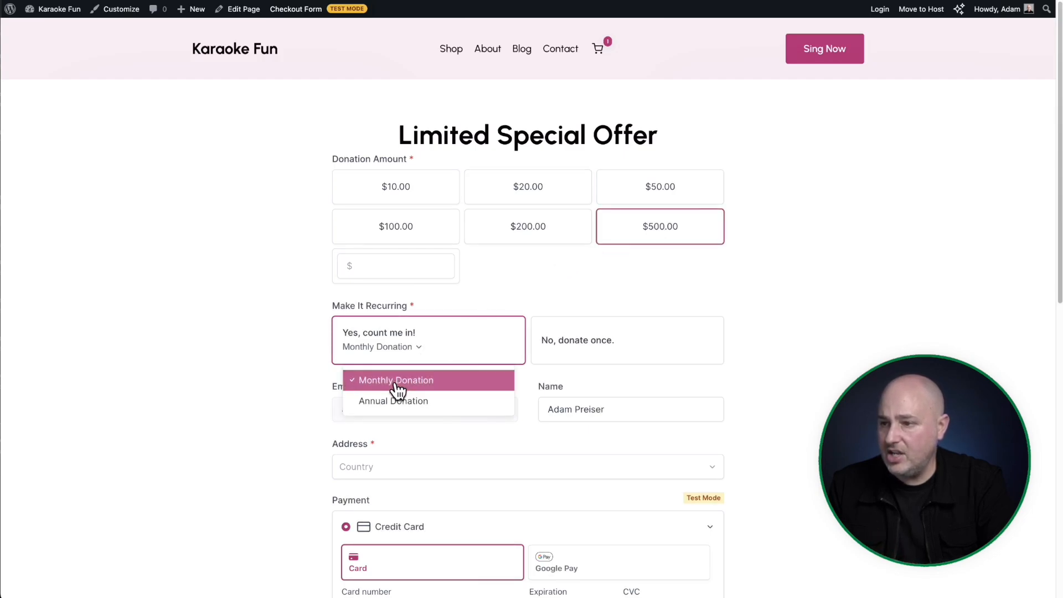
left_click(401, 401)
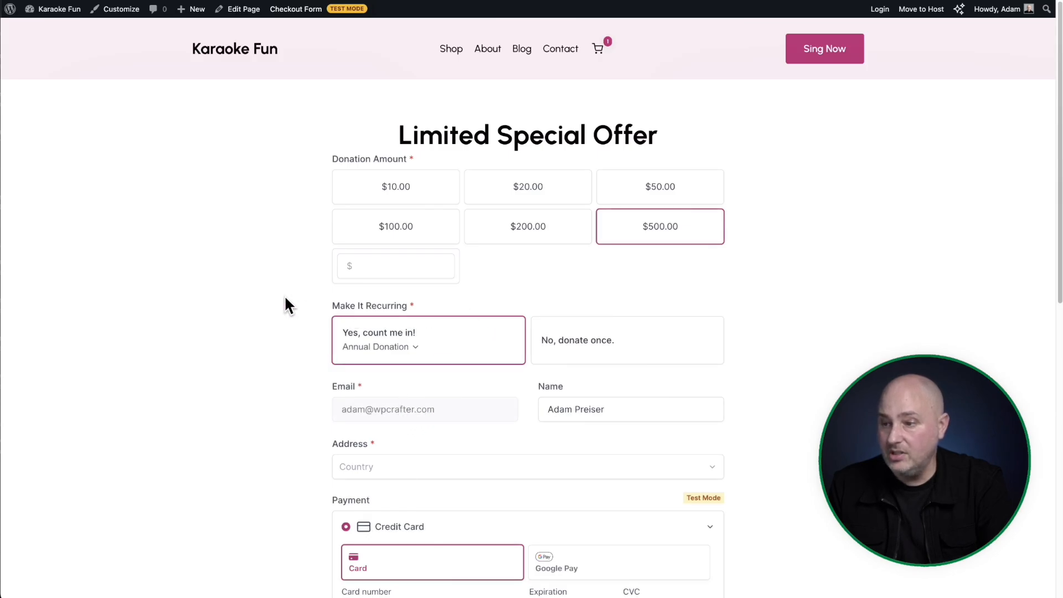
scroll(294, 222, "down", 5)
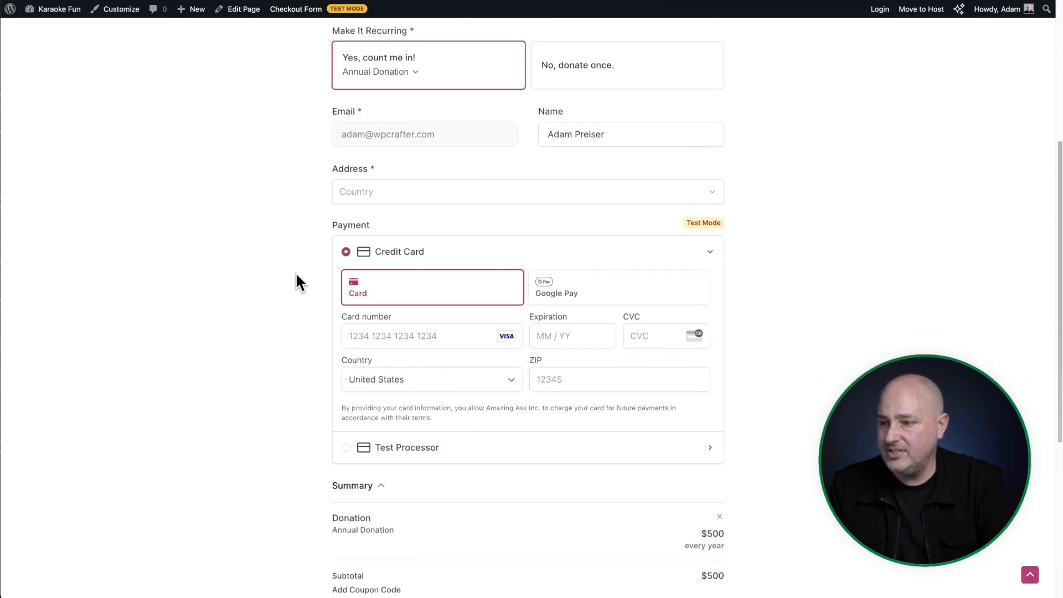
scroll(298, 279, "down", 5)
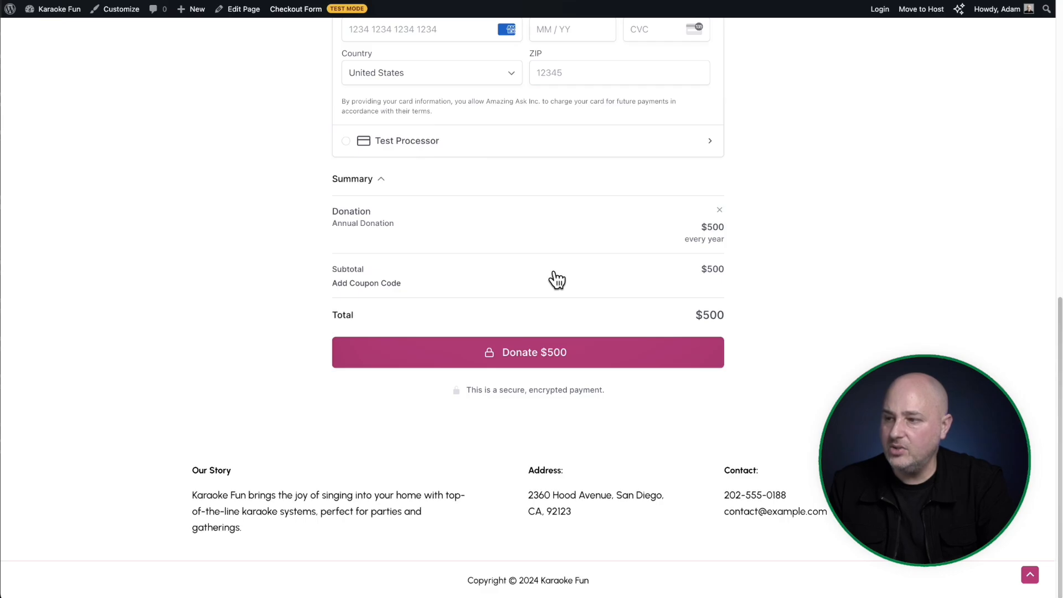
scroll(551, 277, "up", 10)
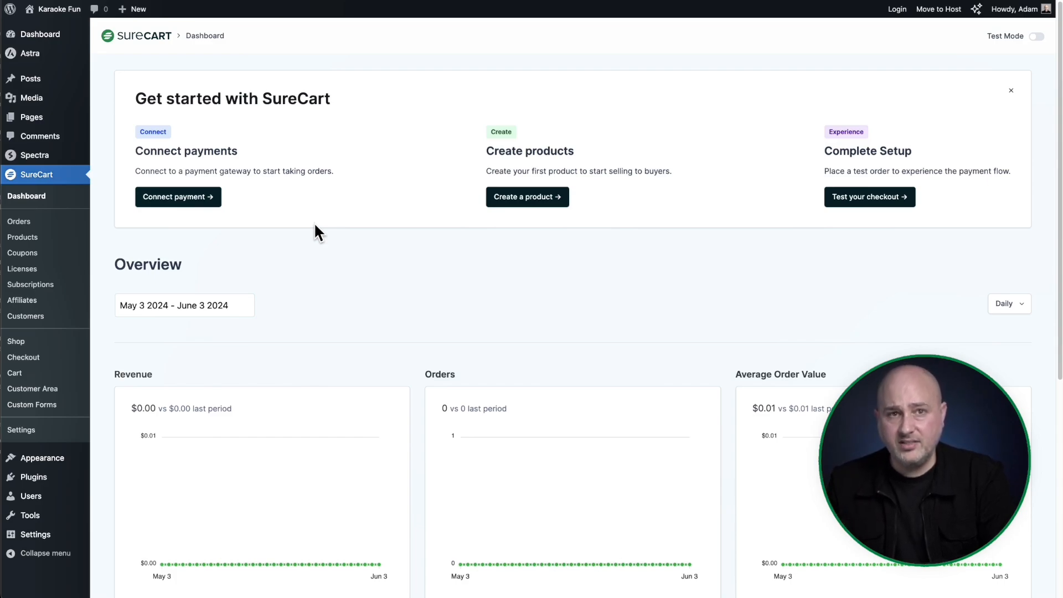
Create a new SureCart product named WordPress Plugin.
left_click(21, 237)
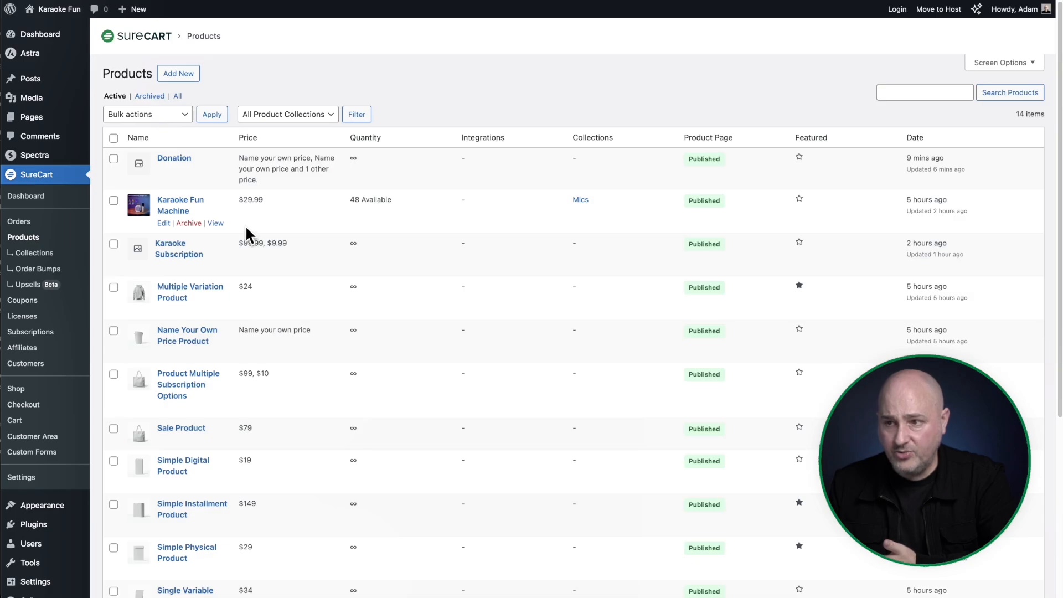
left_click(178, 73)
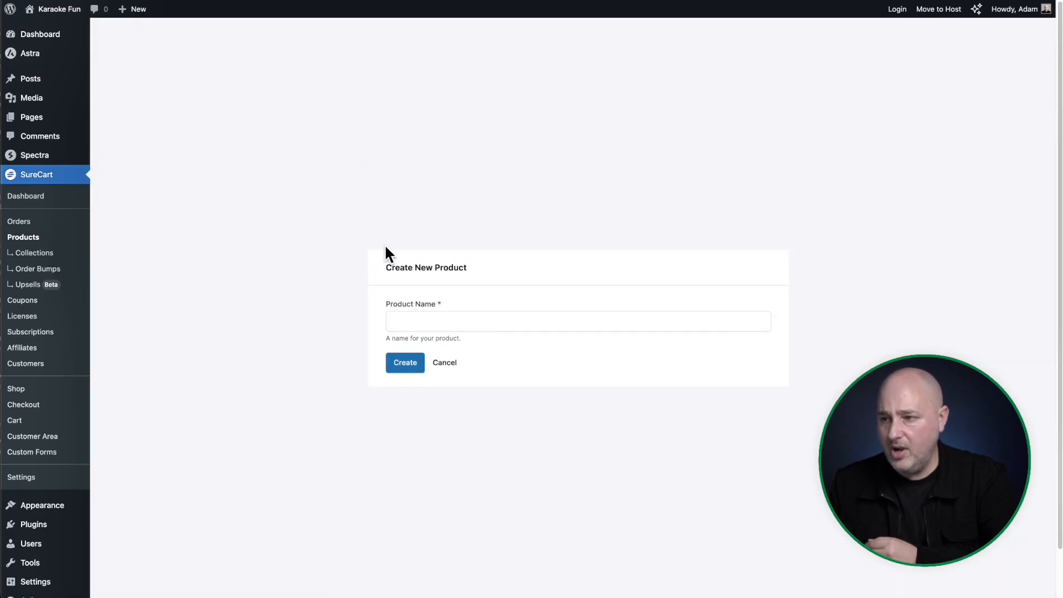
left_click(493, 321)
type("WordPress Plugin")
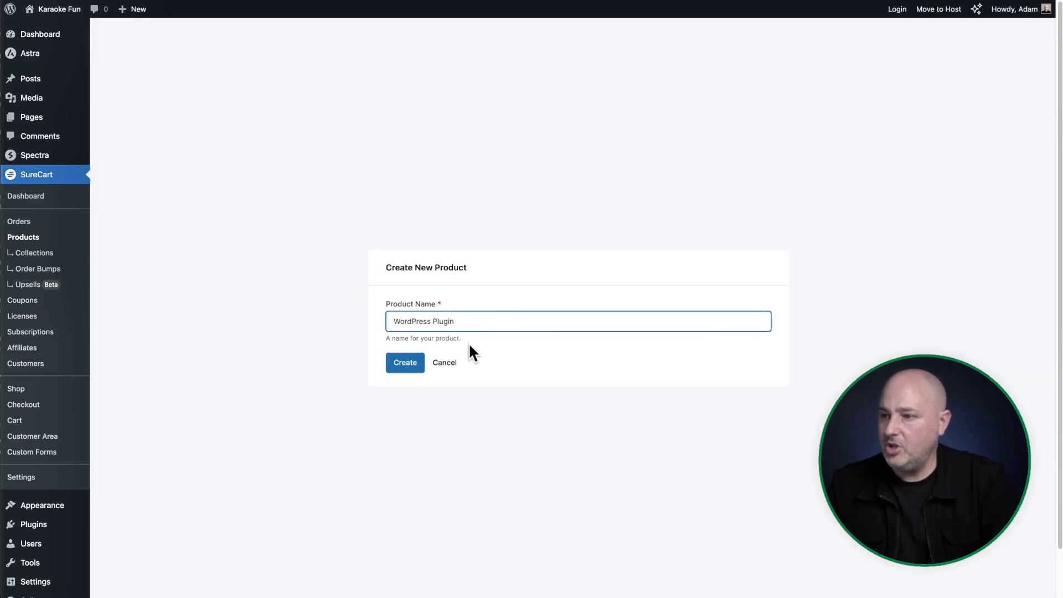
left_click(393, 364)
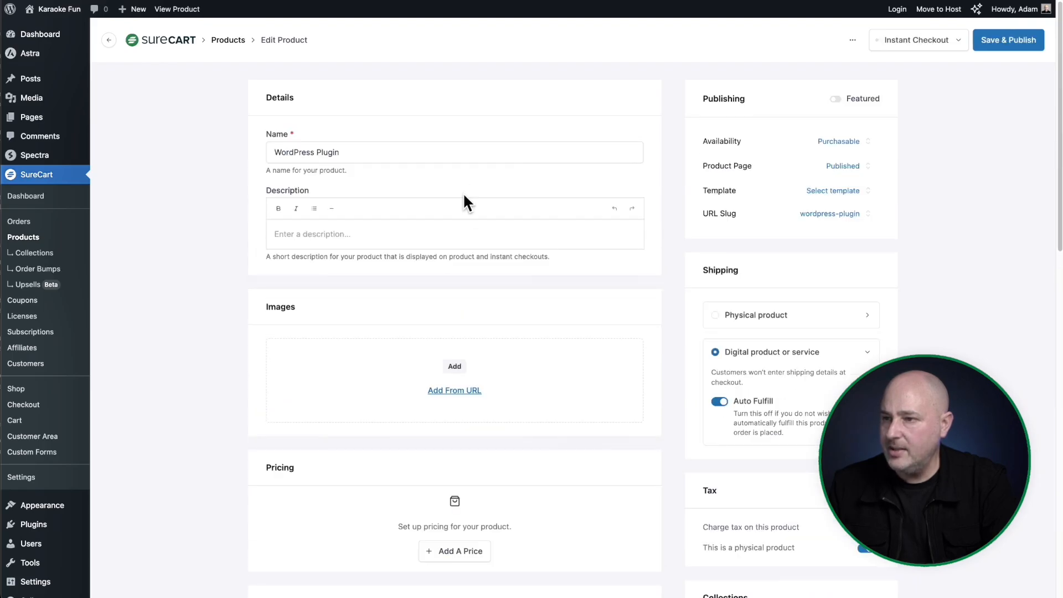
Enable license creation for the WordPress Plugin product and check the choices for its current release.
scroll(465, 210, "down", 5)
scroll(466, 348, "down", 9)
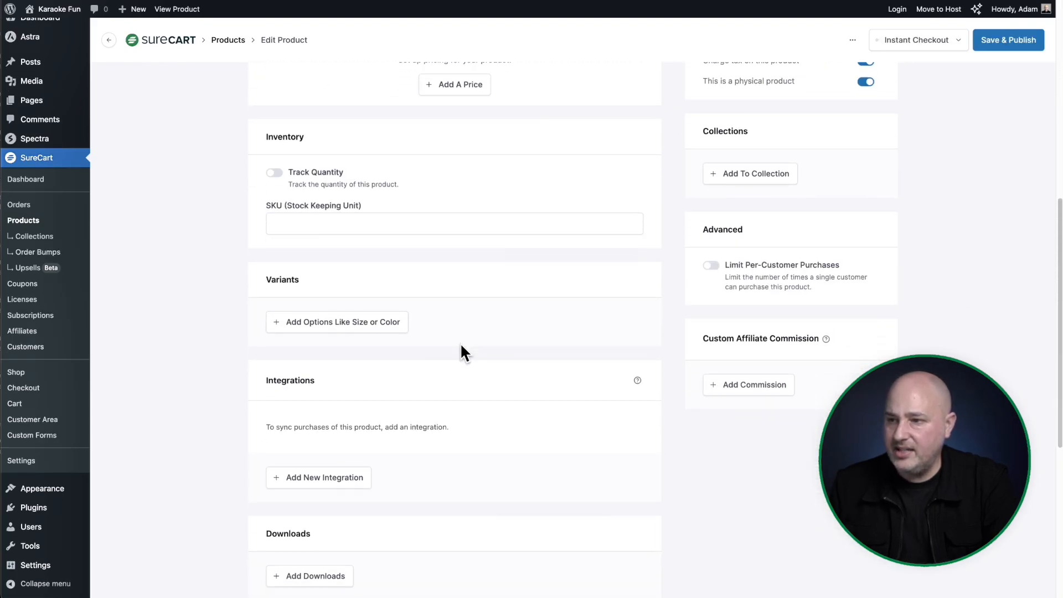
scroll(461, 343, "down", 2)
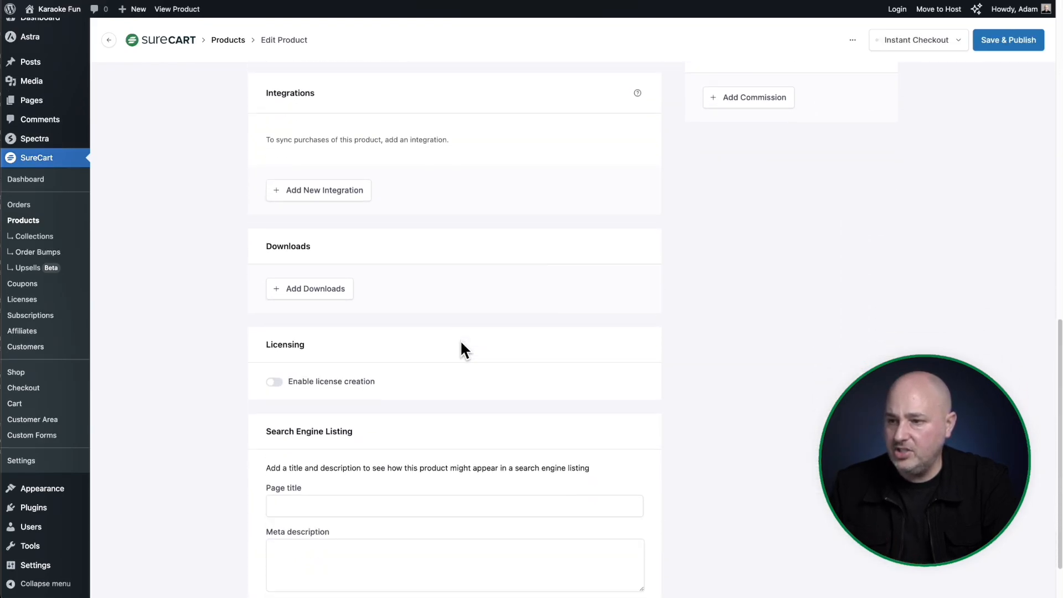
scroll(463, 347, "up", 2)
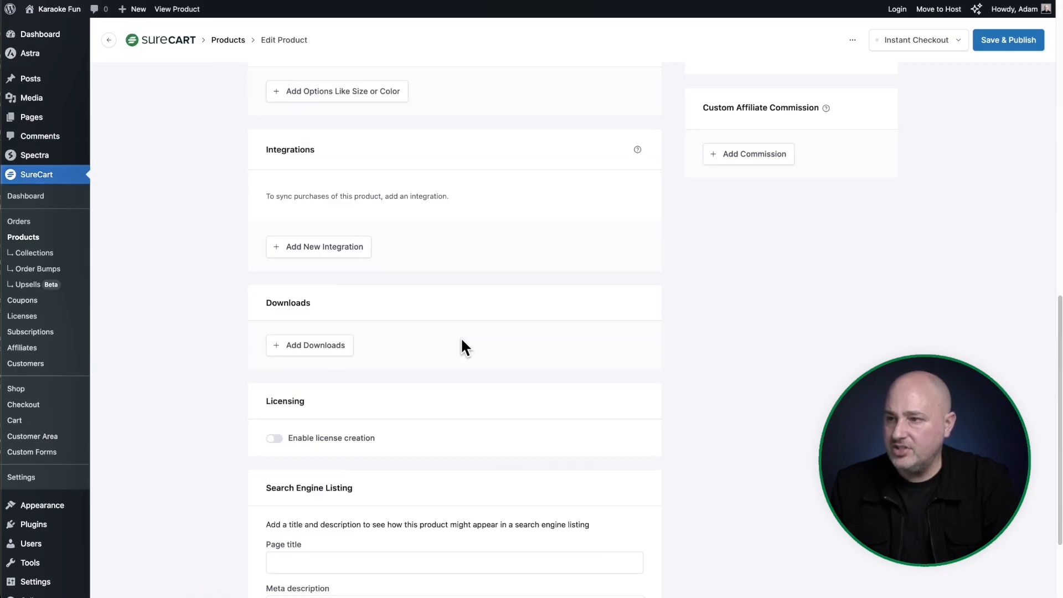
left_click(275, 438)
scroll(442, 390, "down", 5)
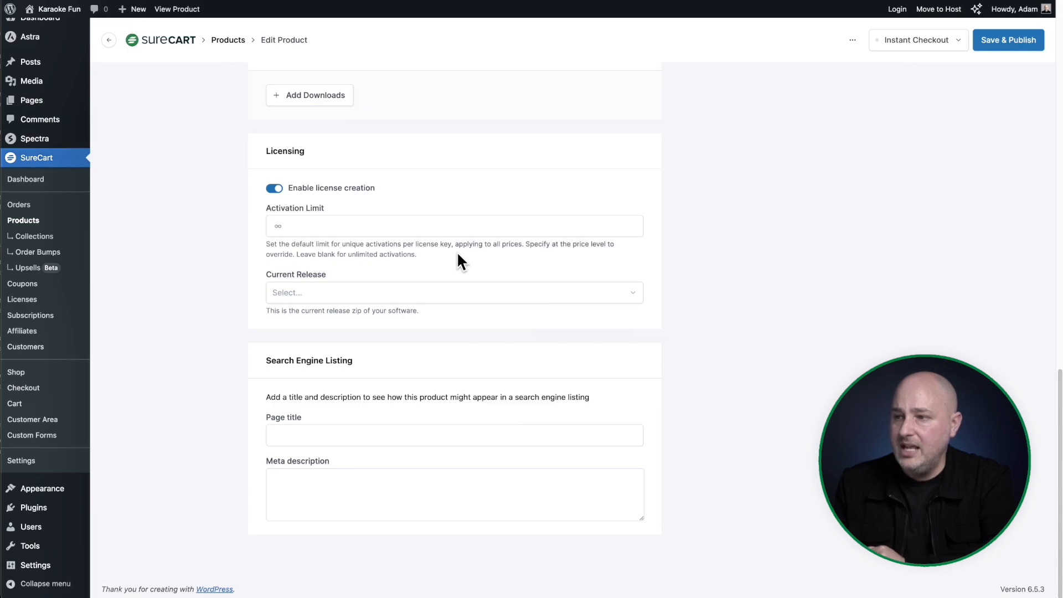
left_click(541, 301)
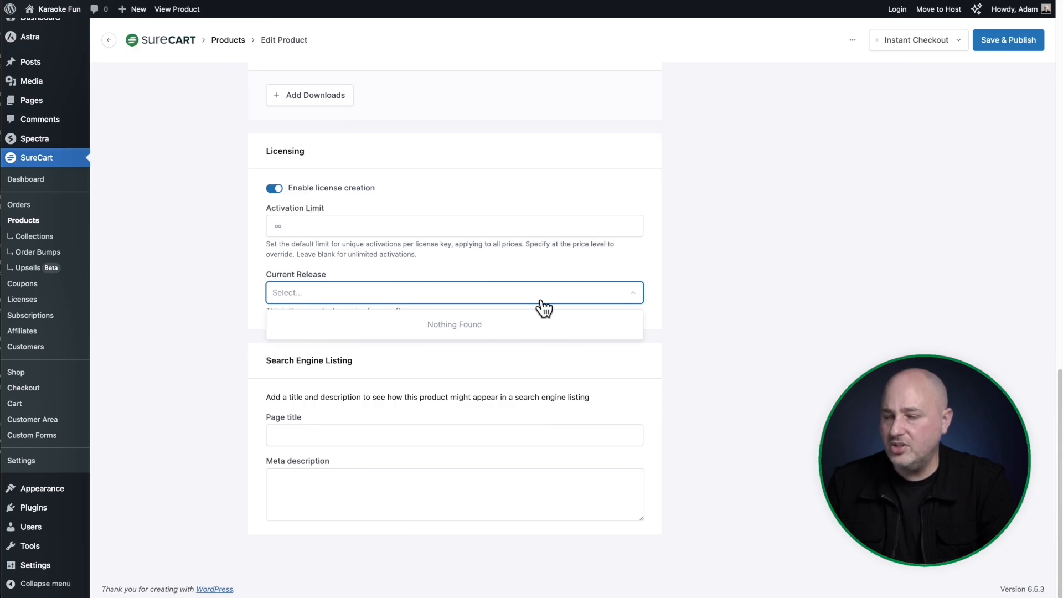
left_click(727, 328)
scroll(720, 328, "up", 1)
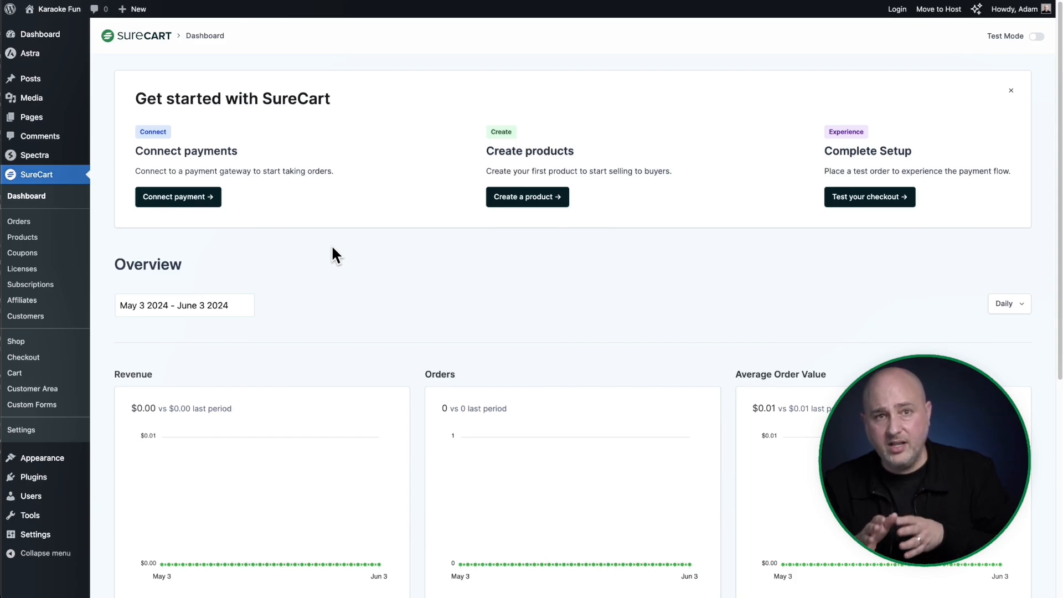
Open the General shipping profile in the store's shipping settings and review its shipping zones and rates.
left_click(58, 437)
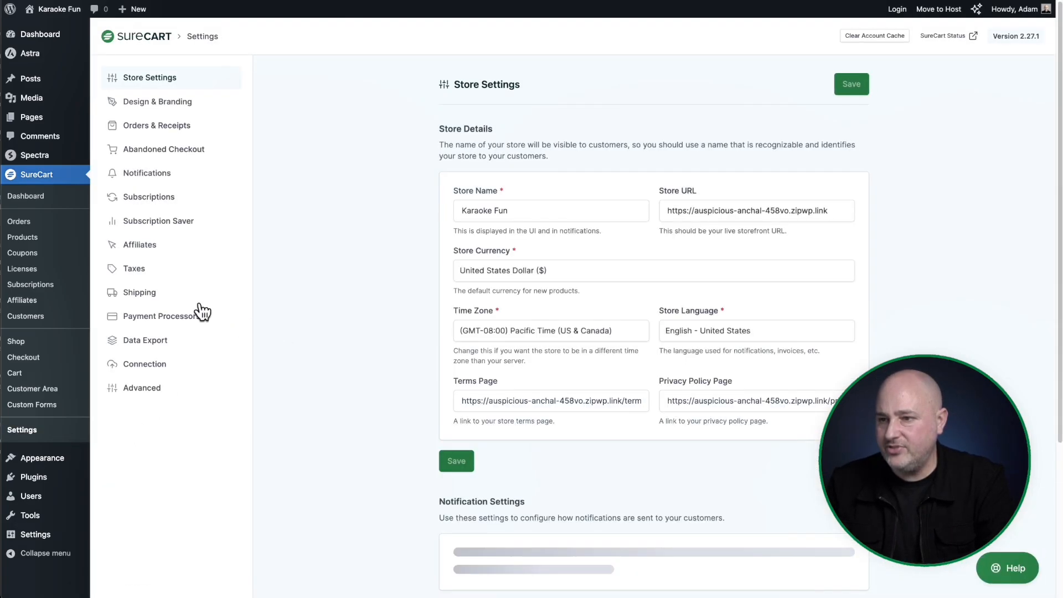
left_click(149, 293)
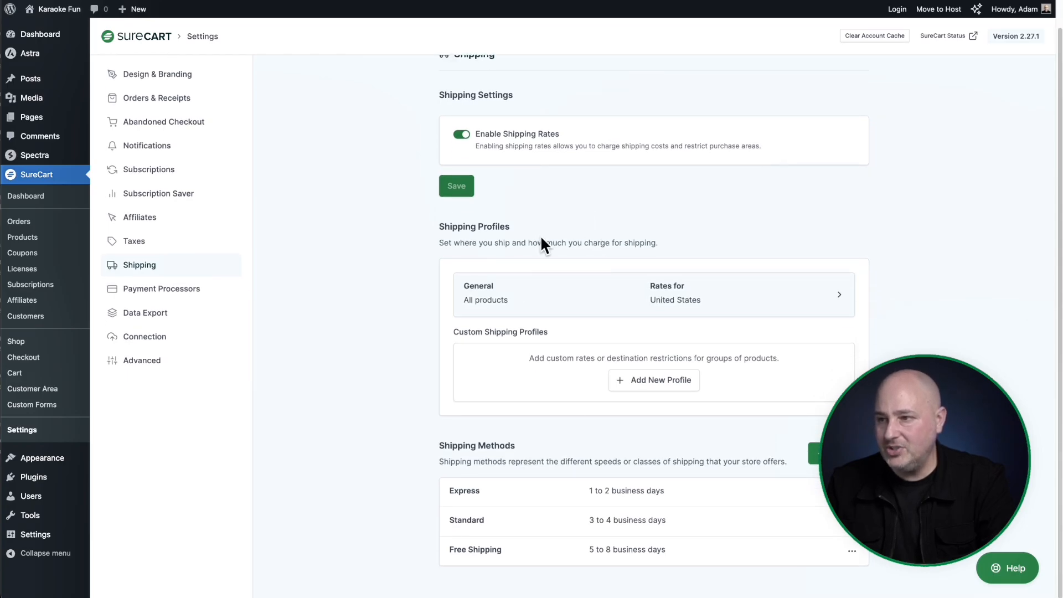
triple_click(437, 232)
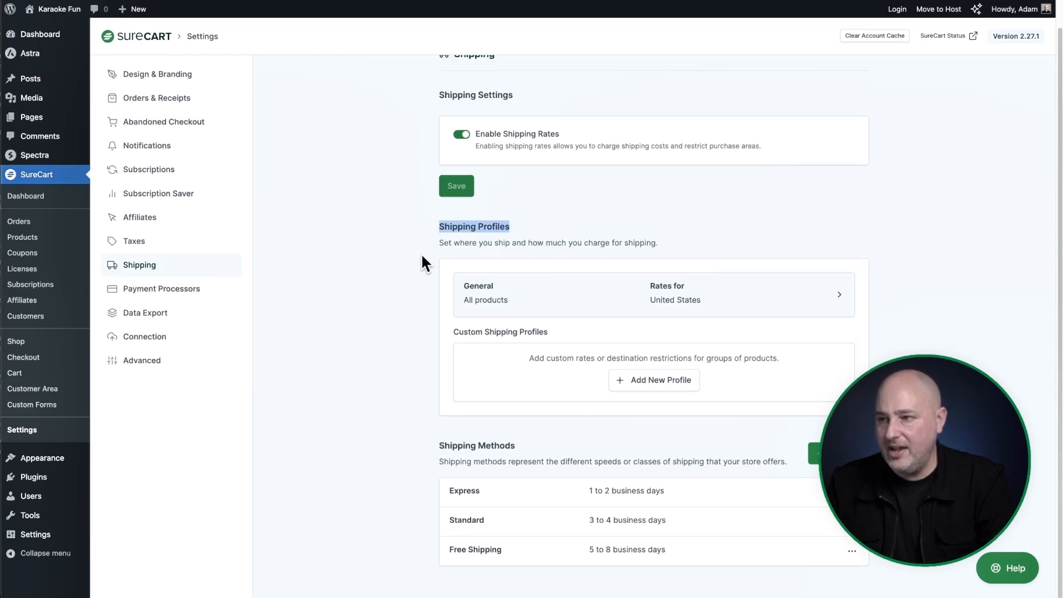
left_click(605, 302)
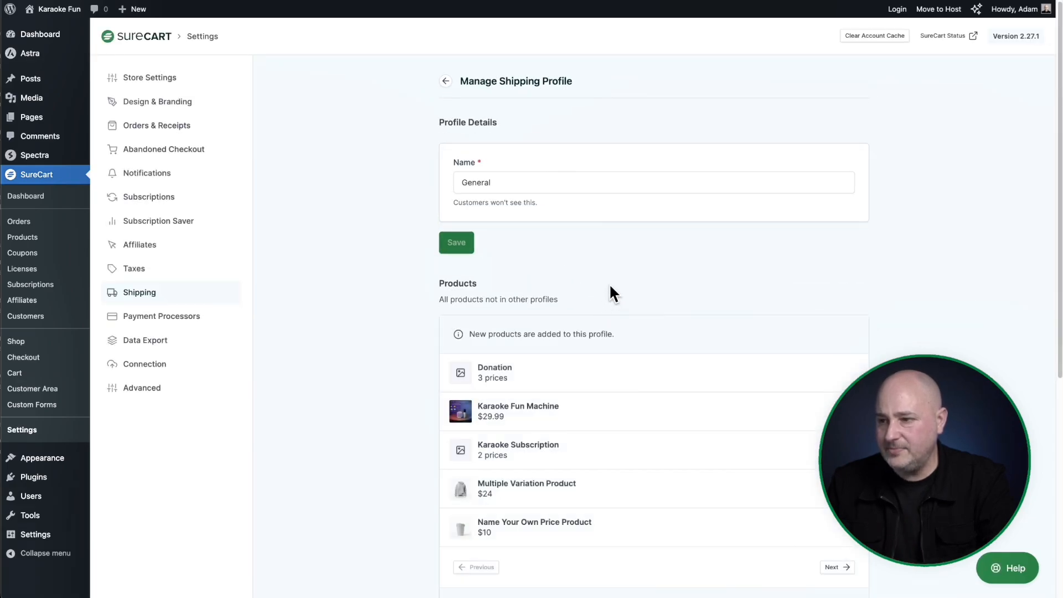
scroll(611, 286, "down", 6)
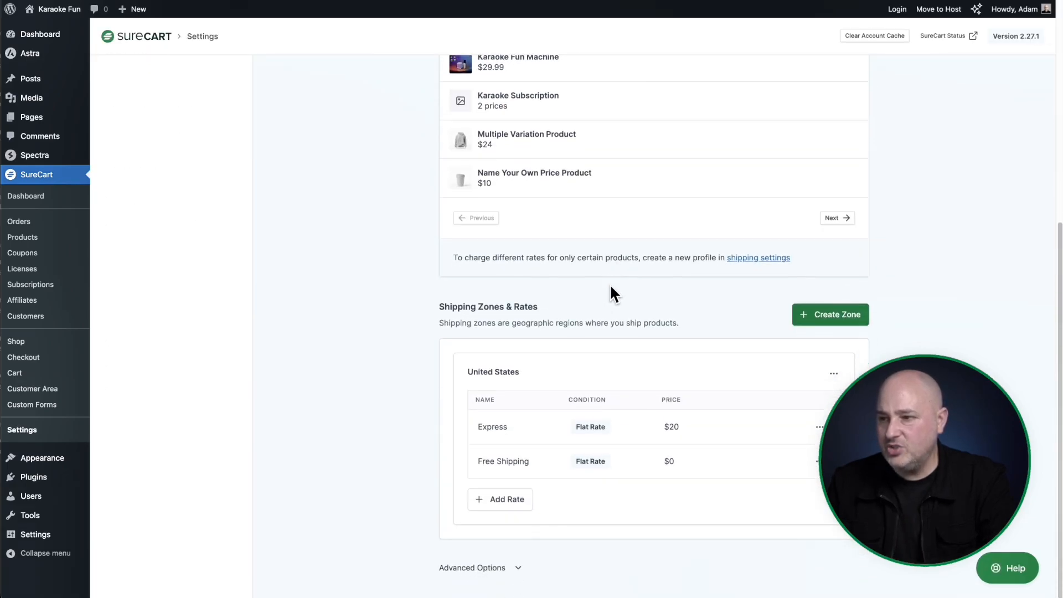
left_click_drag(438, 306, 532, 306)
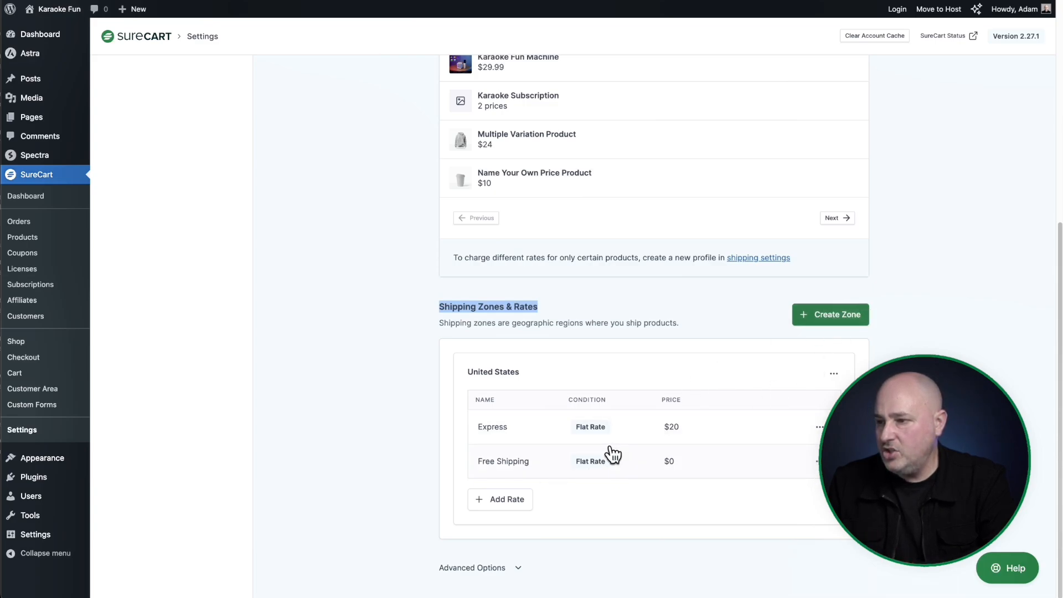
Add an Express shipping rate of $0 to the United States zone, based on order price with a $500 minimum.
left_click(515, 499)
left_click(522, 258)
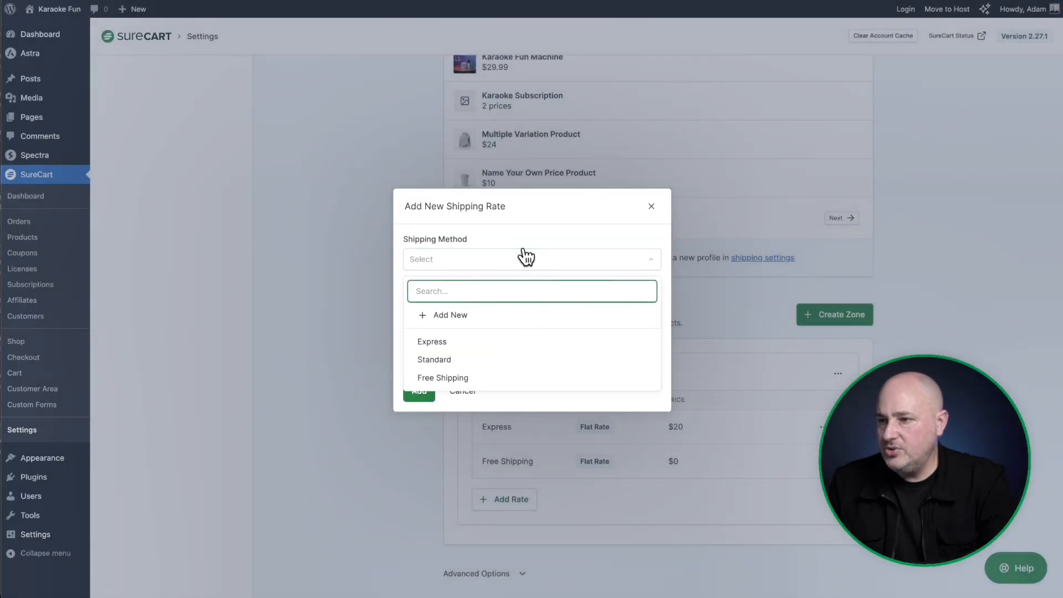
left_click(516, 344)
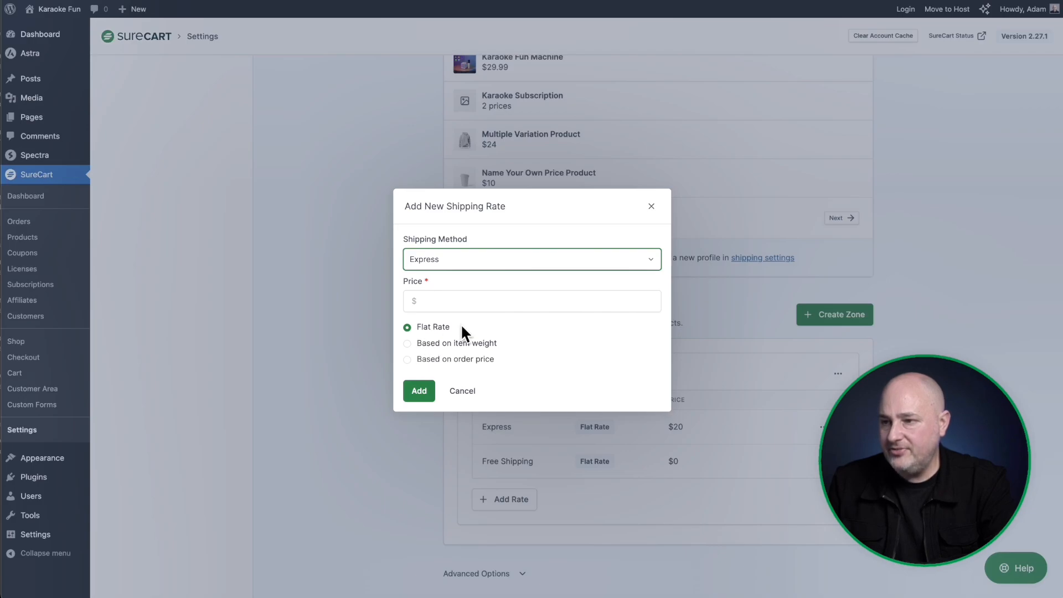
left_click(426, 359)
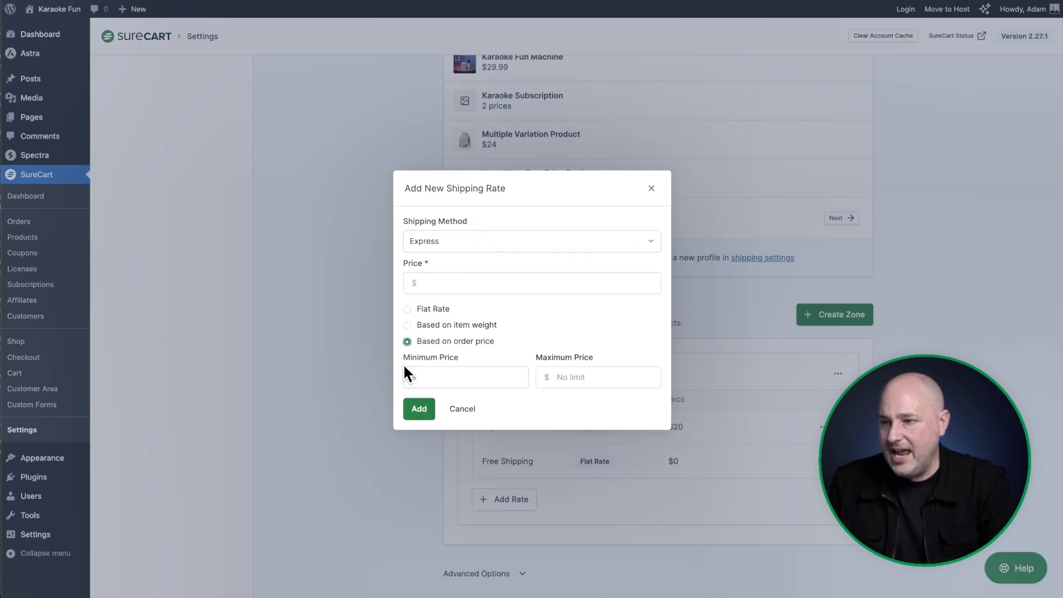
left_click(466, 377)
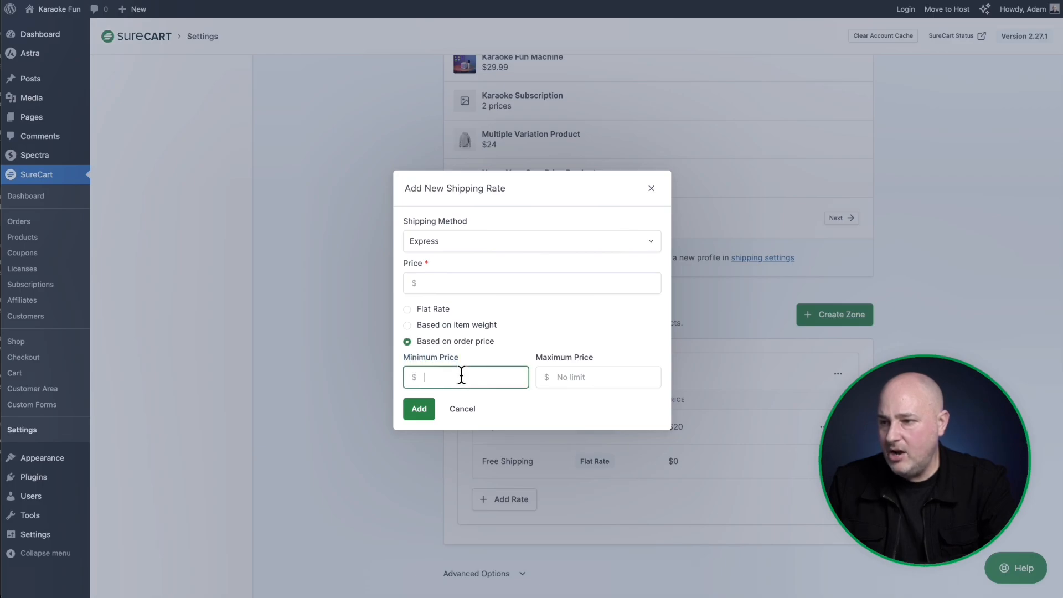
type("5000")
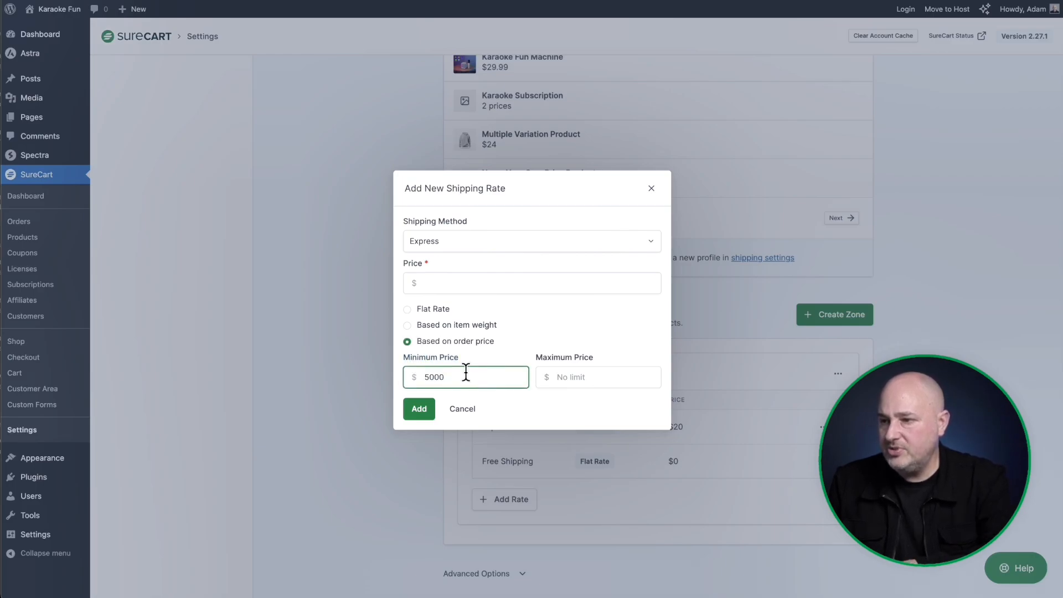
key("BackSpace")
left_click(476, 287)
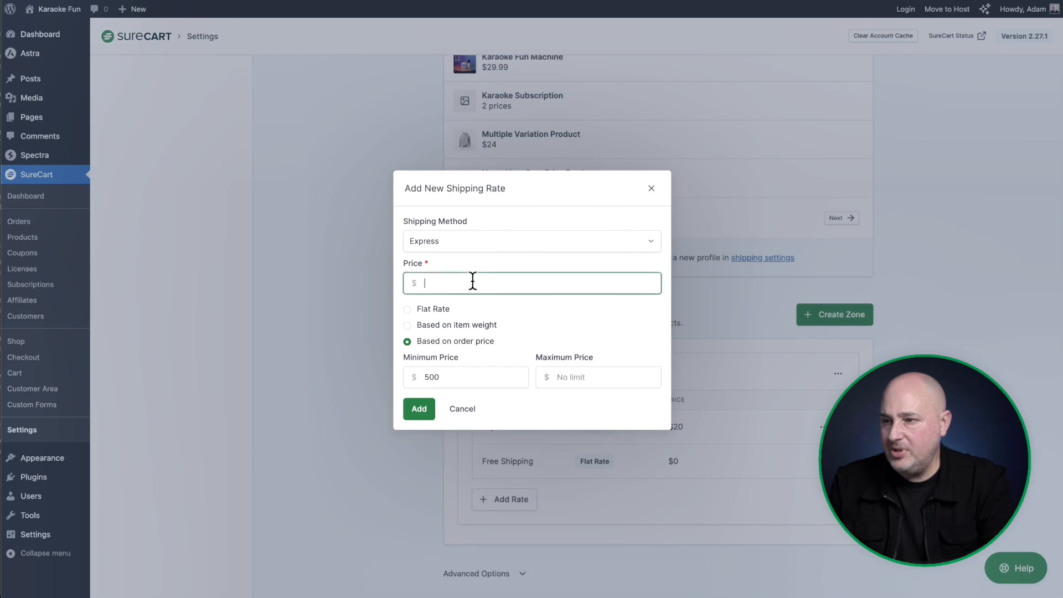
type("0")
left_click(546, 315)
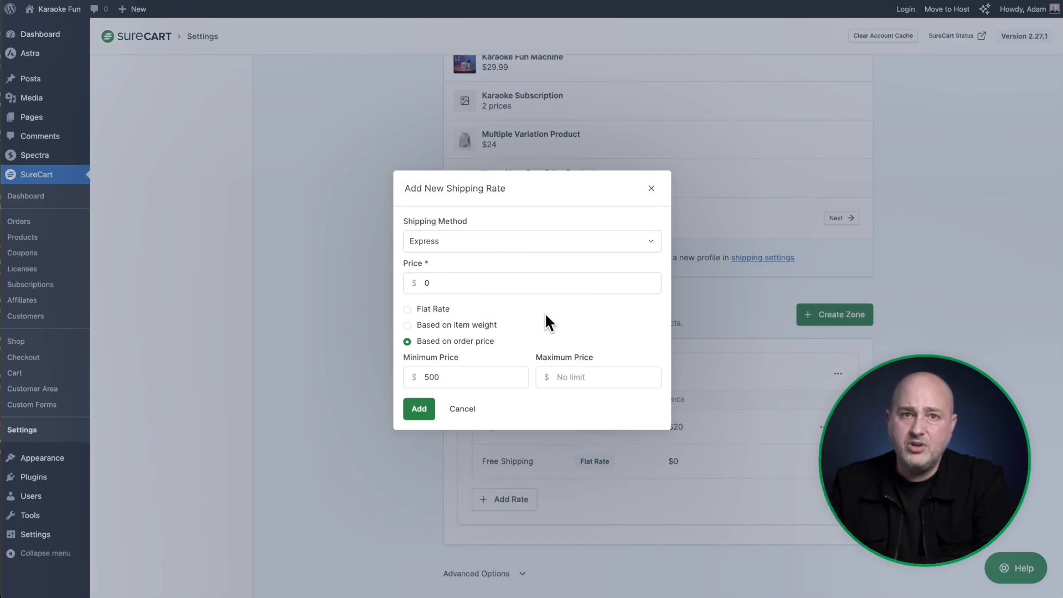
left_click(428, 413)
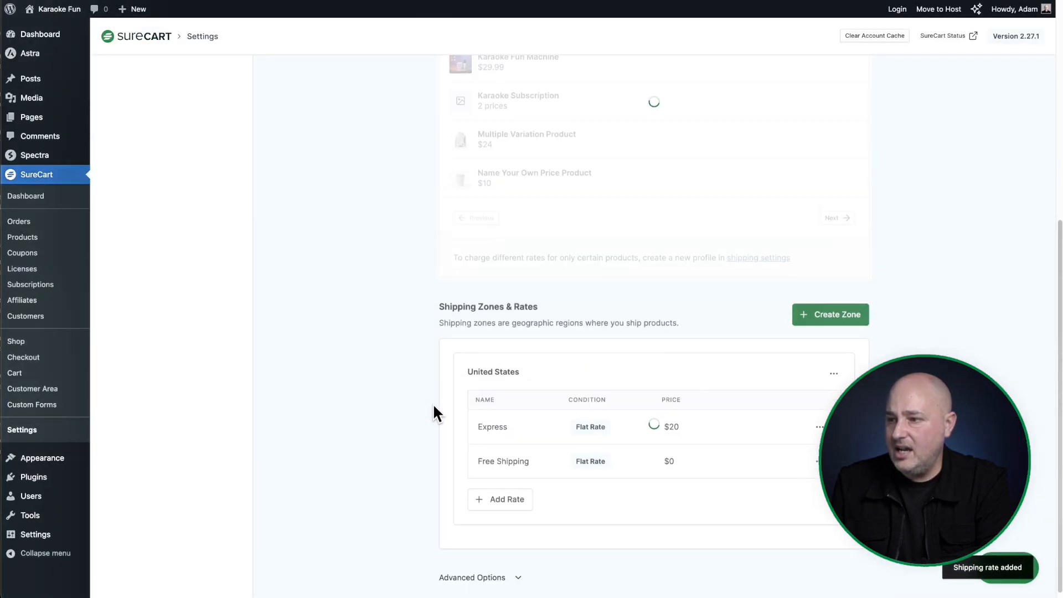
scroll(424, 380, "down", 1)
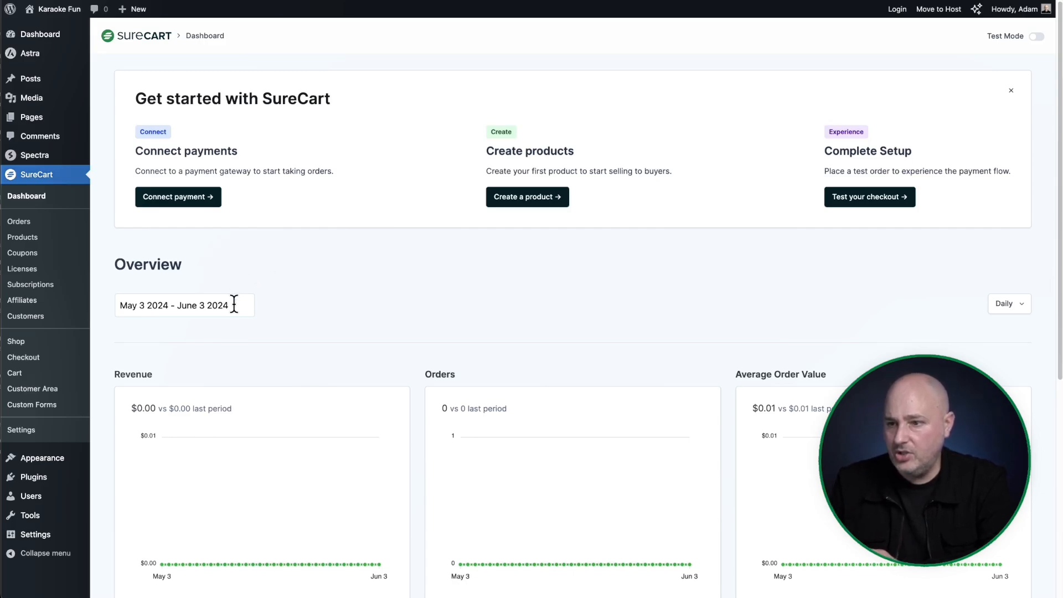
Open the store's subscription settings and examine the failed payment, purchase behavior and customer portal options.
left_click(65, 429)
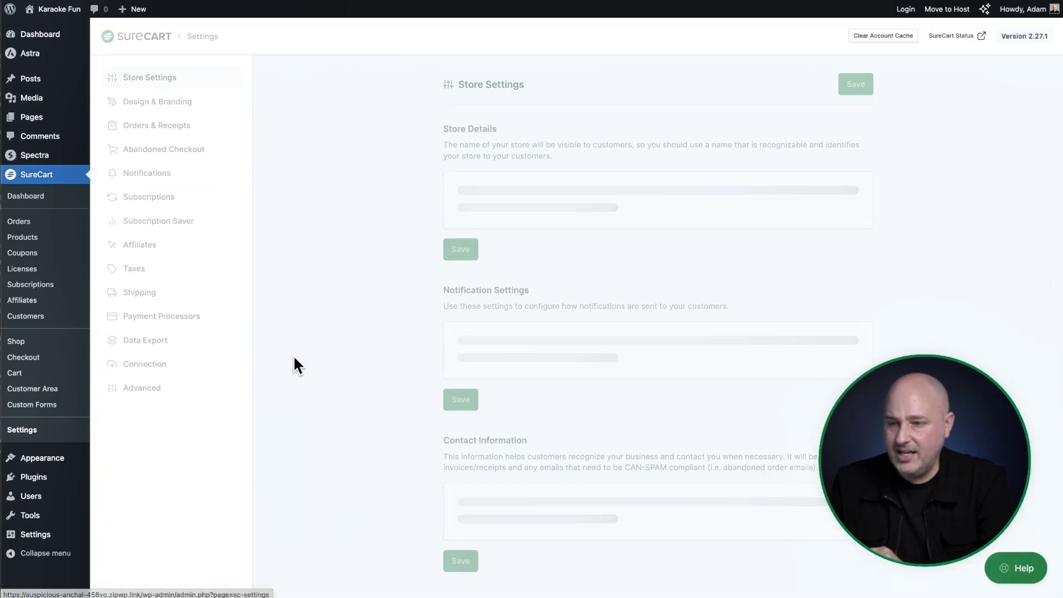
left_click(181, 202)
scroll(386, 195, "down", 10)
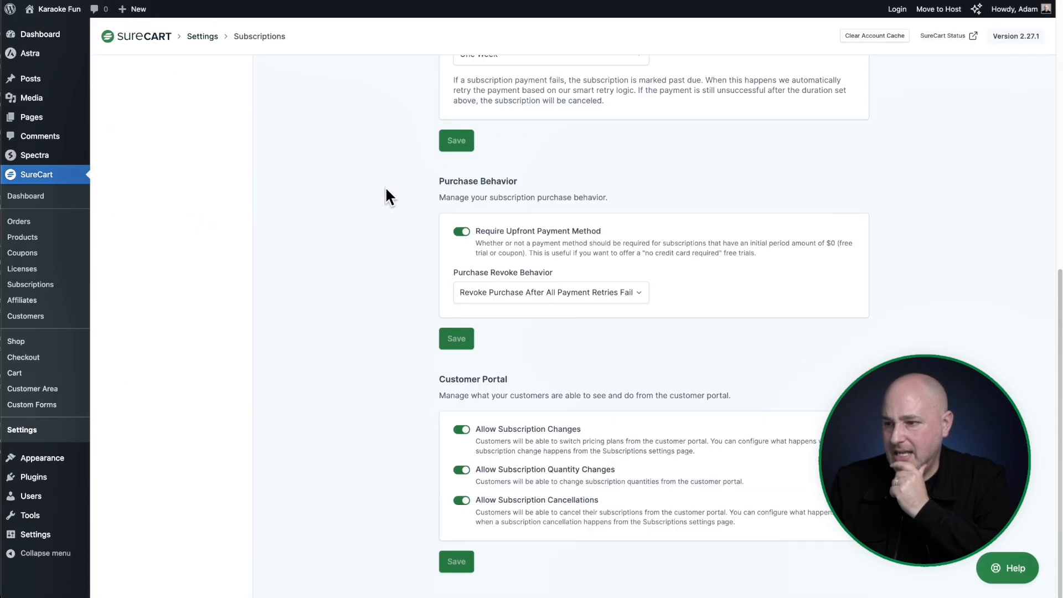
scroll(386, 196, "up", 3)
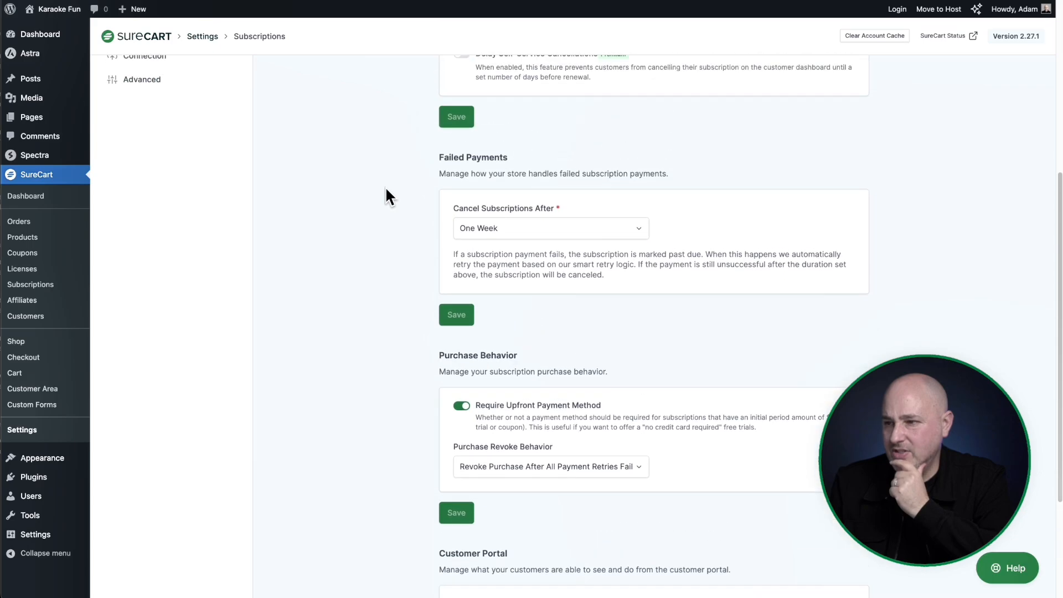
scroll(386, 196, "down", 3)
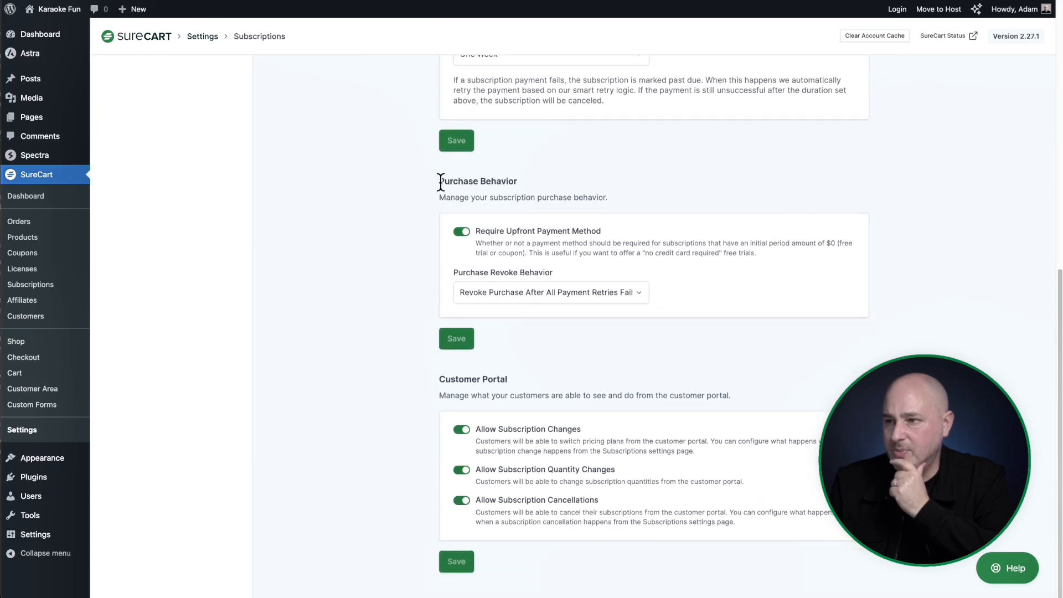
left_click_drag(439, 181, 579, 174)
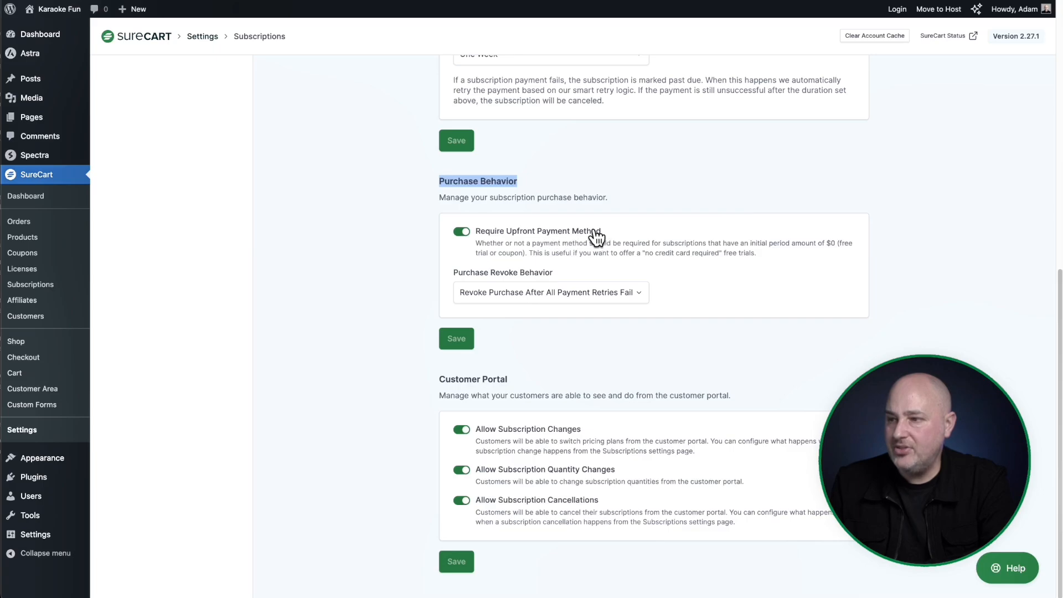
Turn off Require Upfront Payment Method in the subscription purchase behavior settings and save the change.
left_click(464, 234)
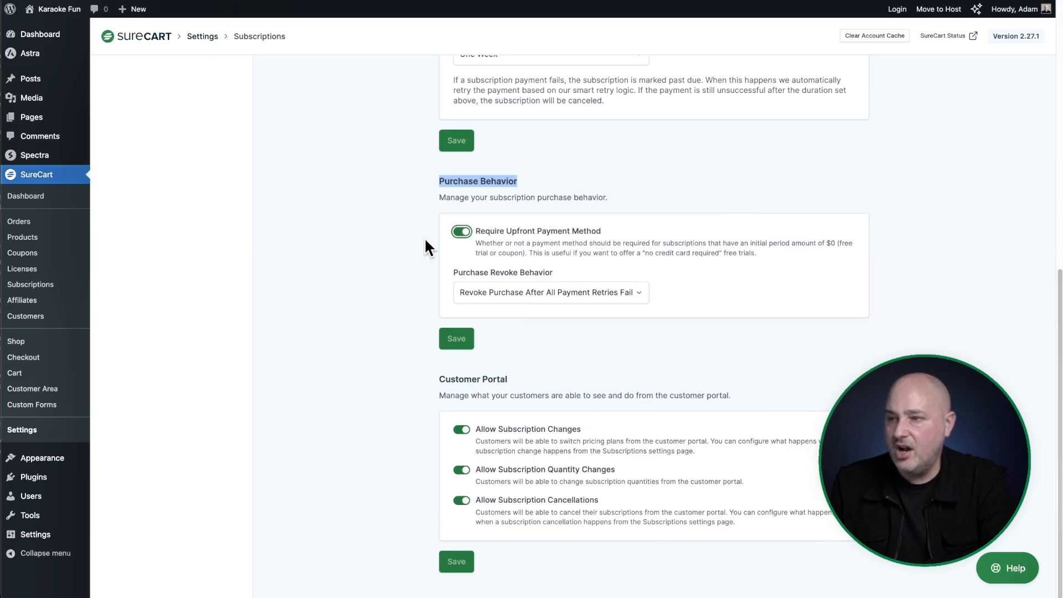
left_click(478, 236)
left_click(484, 195)
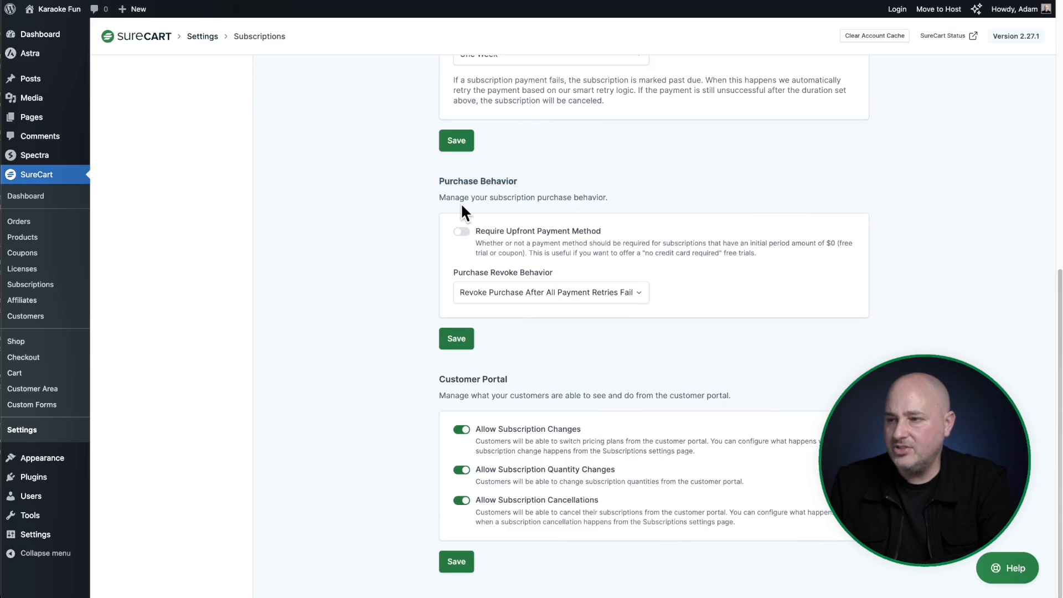
left_click(452, 339)
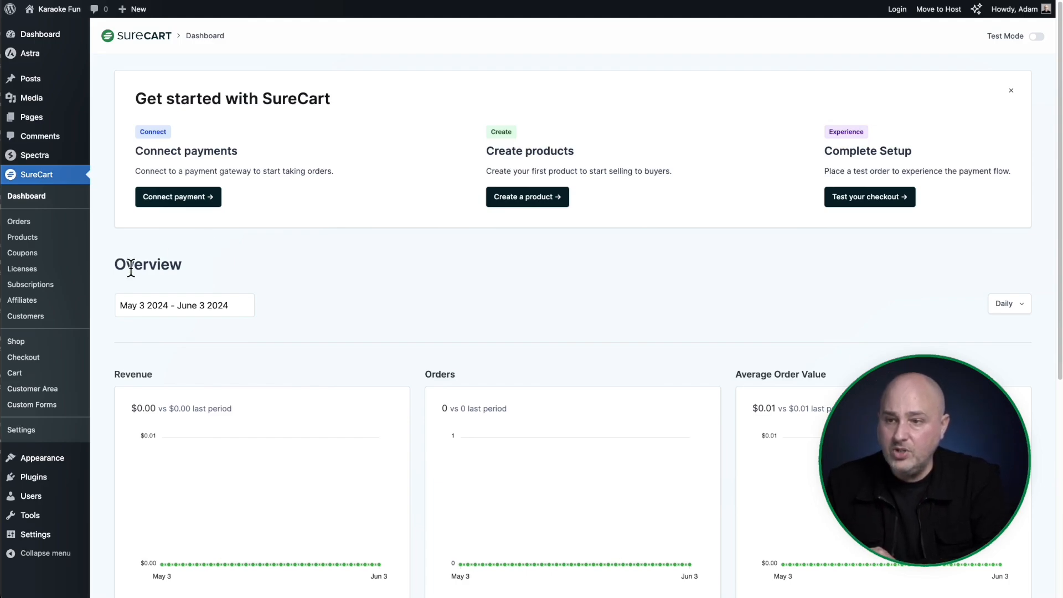
Open the existing test customer's record and turn off Apply Tax in the tax settings.
left_click(36, 320)
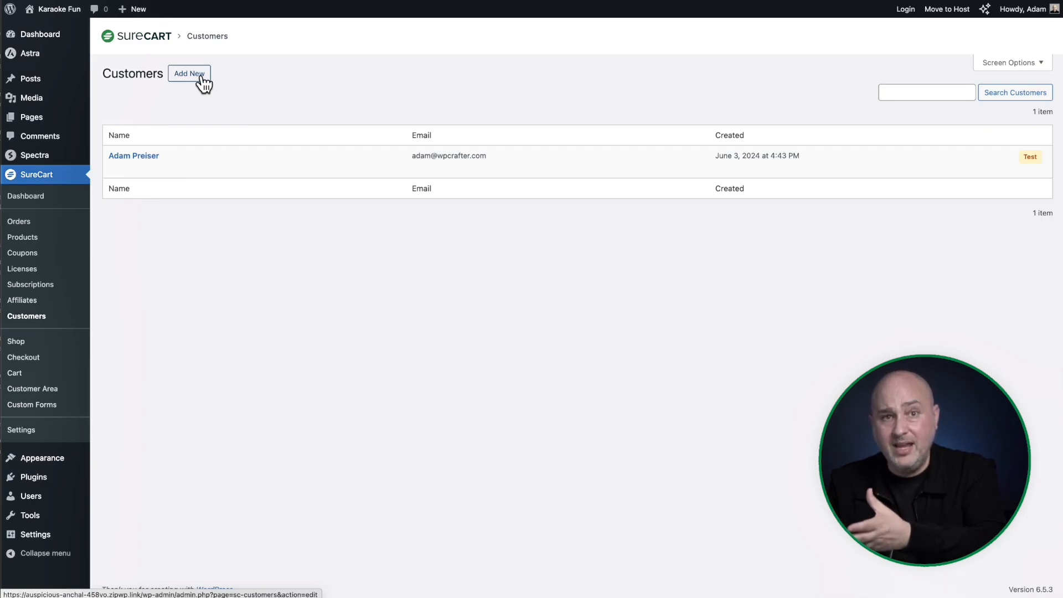
left_click(145, 157)
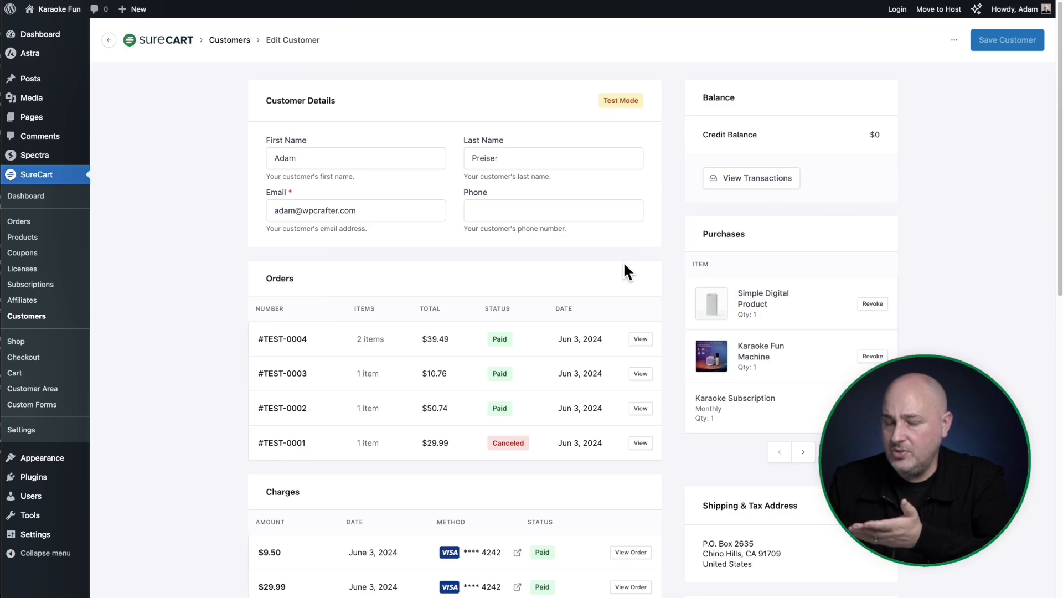
scroll(623, 261, "down", 10)
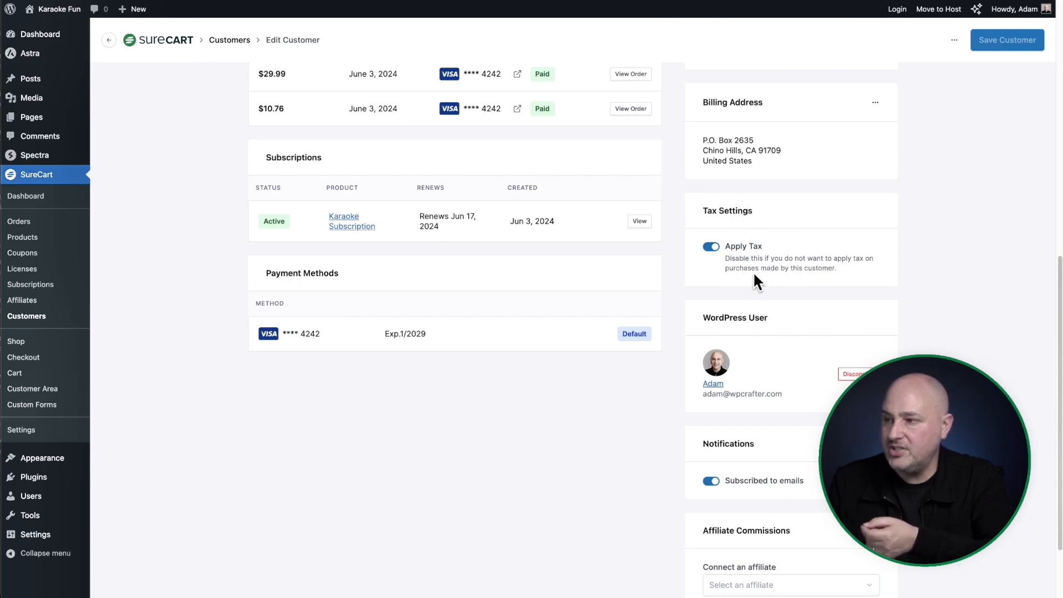
left_click(711, 247)
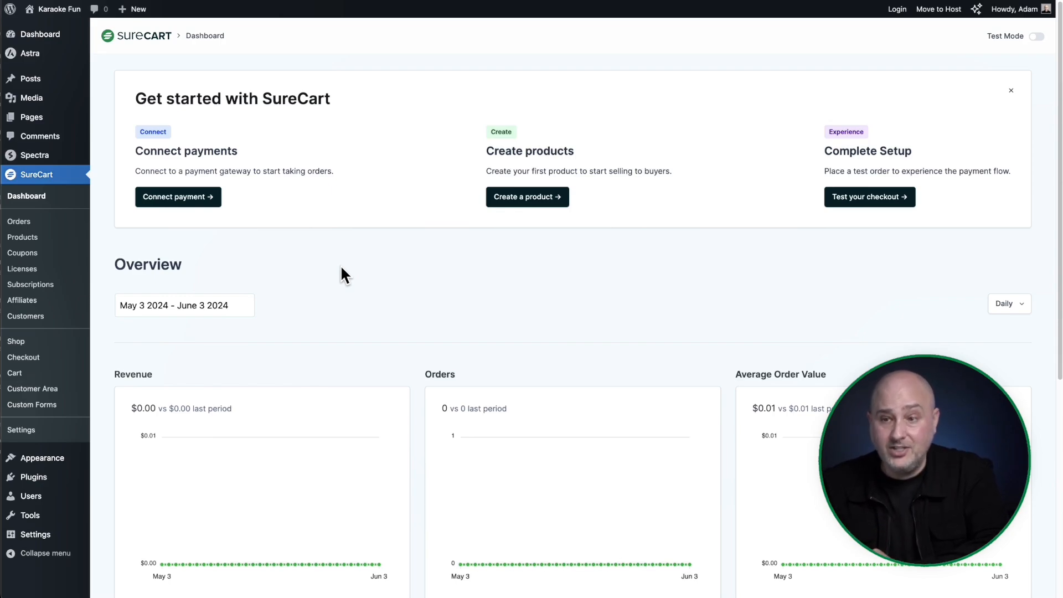
Open the store's Checkout form for editing and enable Custom Thank You Page on its Form block, ready for a URL.
left_click(33, 408)
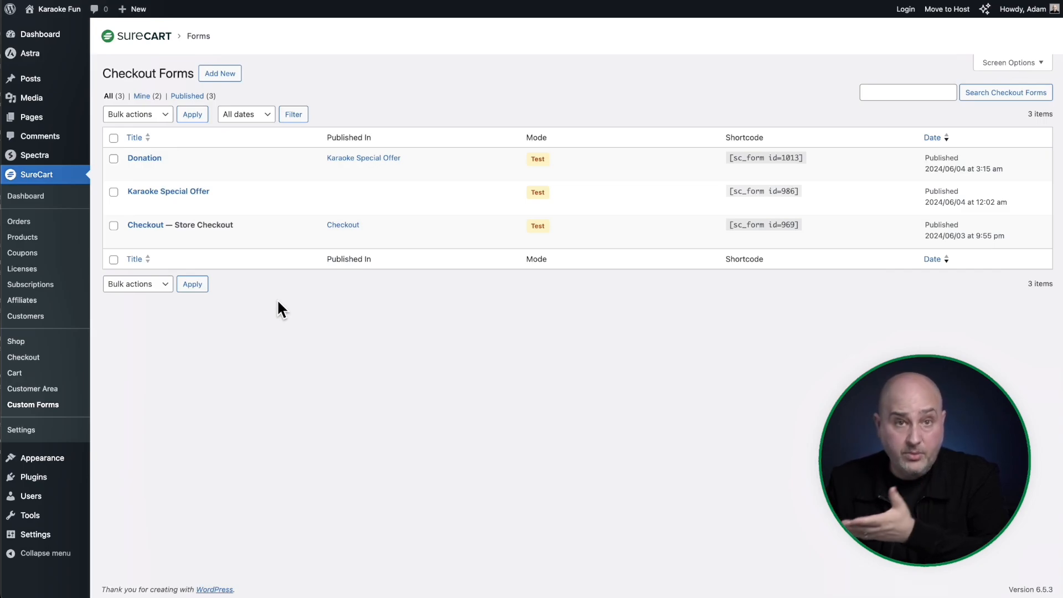
left_click(145, 225)
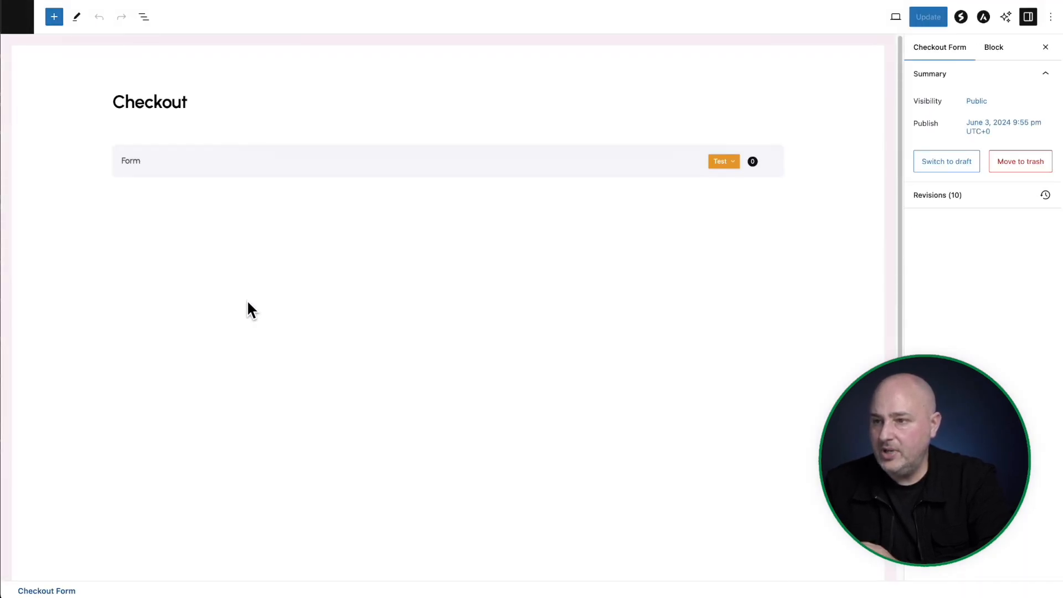
left_click(332, 175)
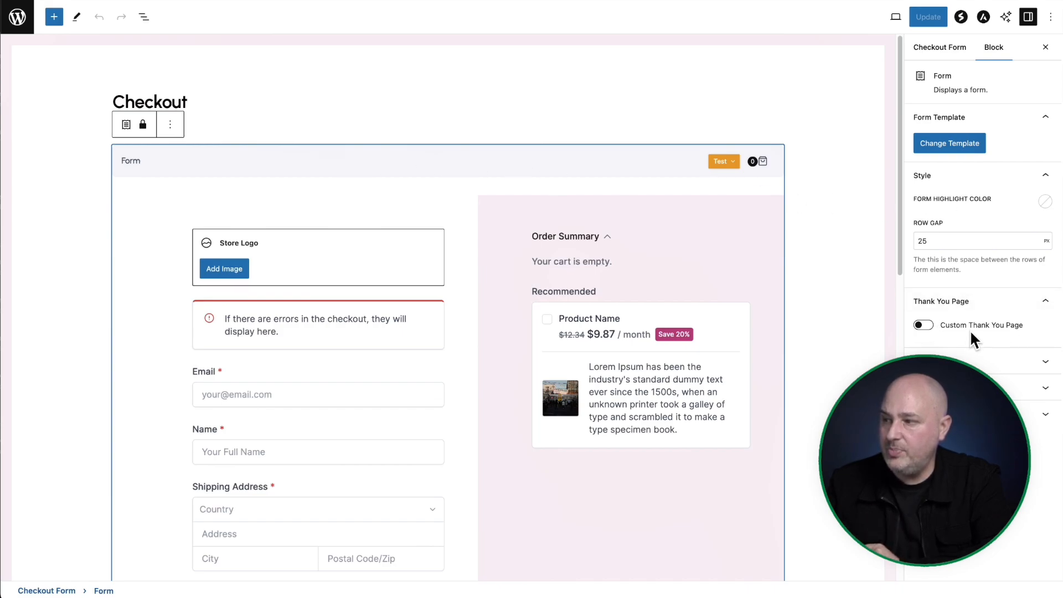
left_click(922, 326)
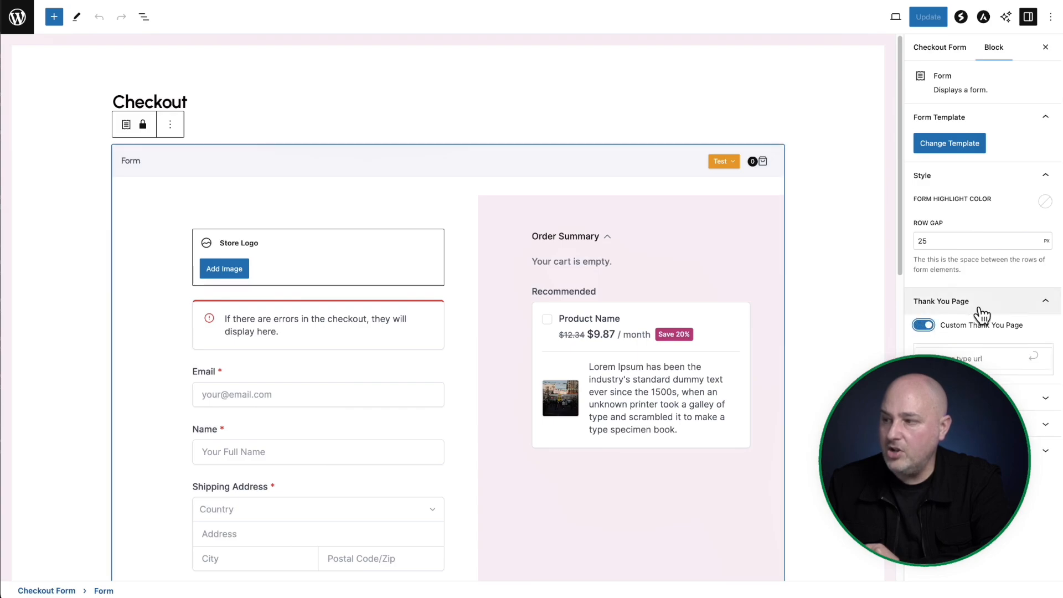
left_click(996, 360)
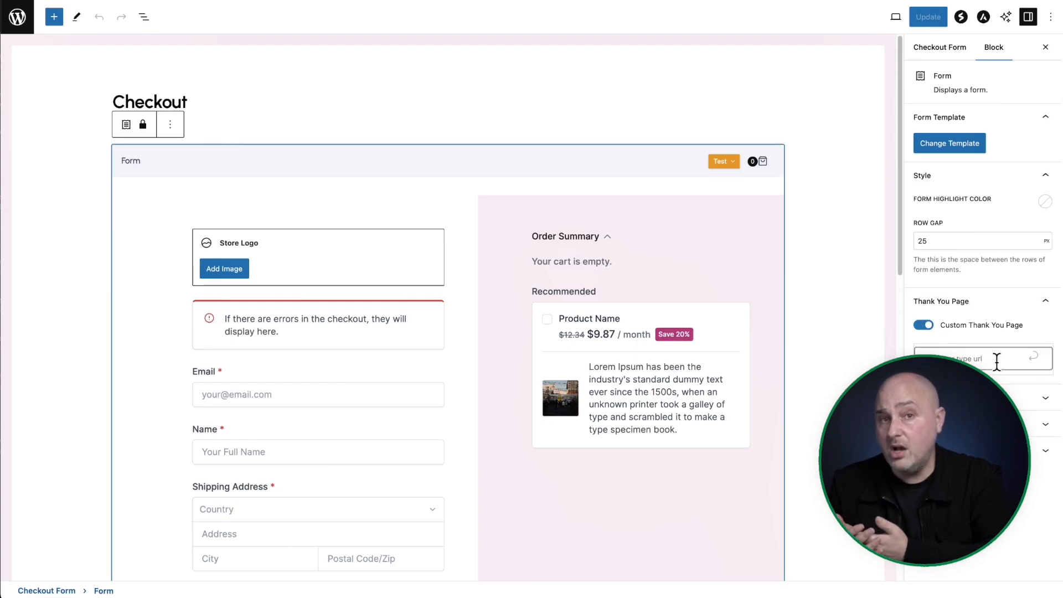
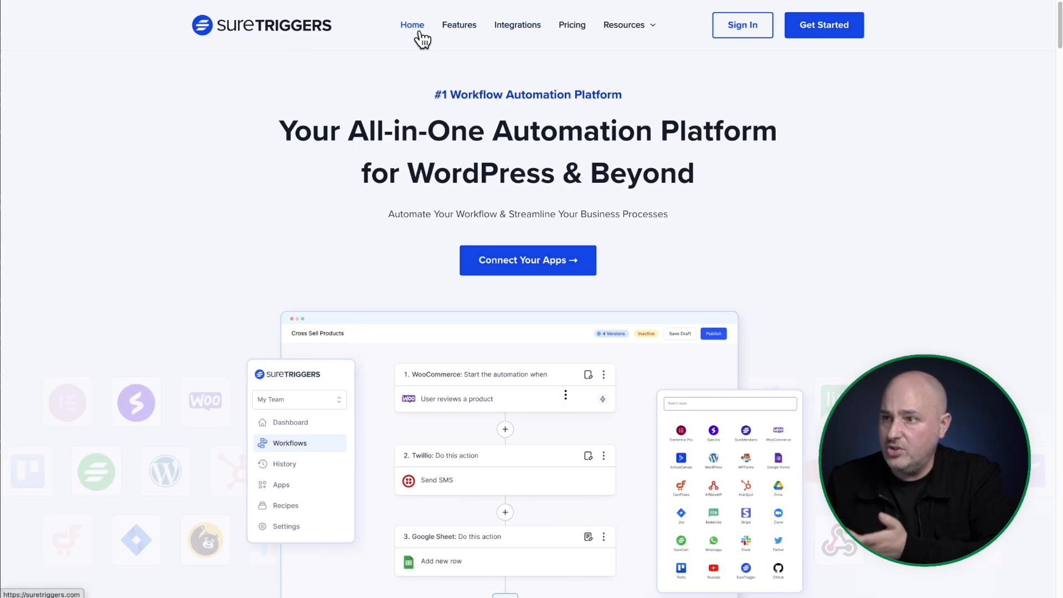
On the SureTriggers website, open the integrations directory and browse the available apps, loading an additional batch.
left_click(489, 37)
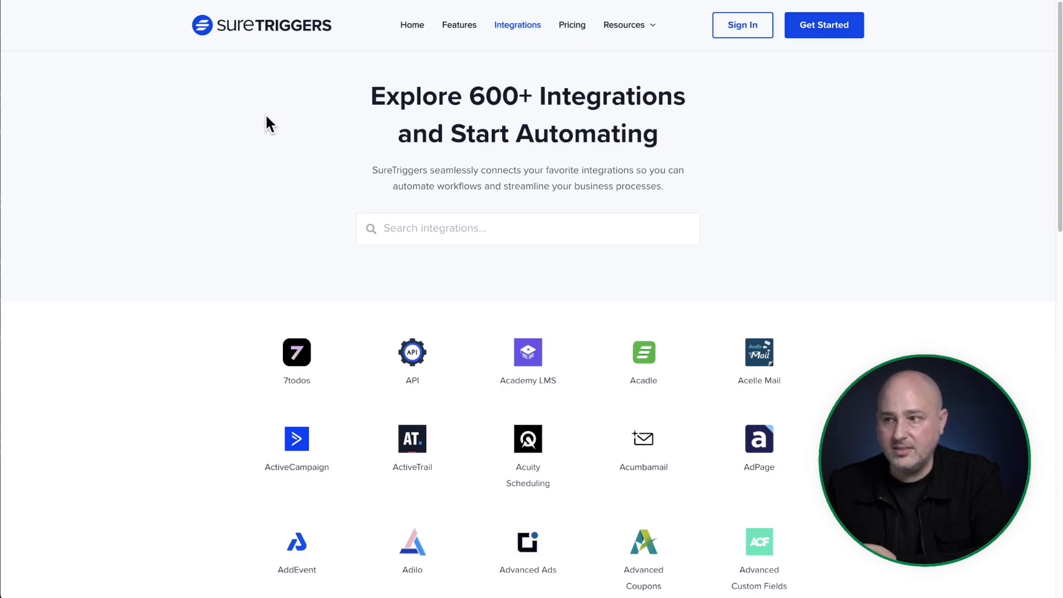
left_click(418, 236)
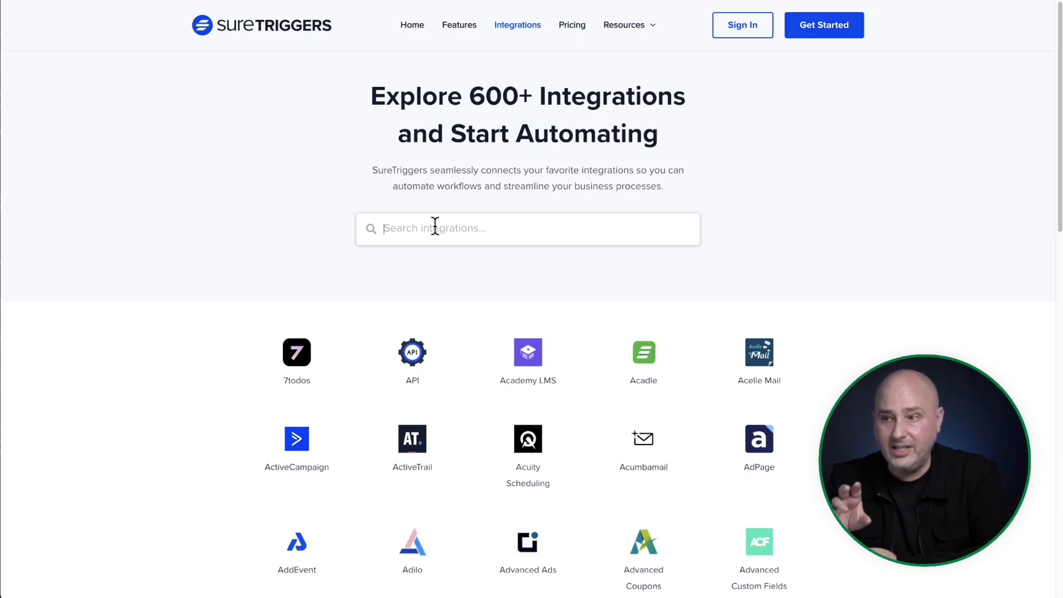
scroll(637, 310, "down", 7)
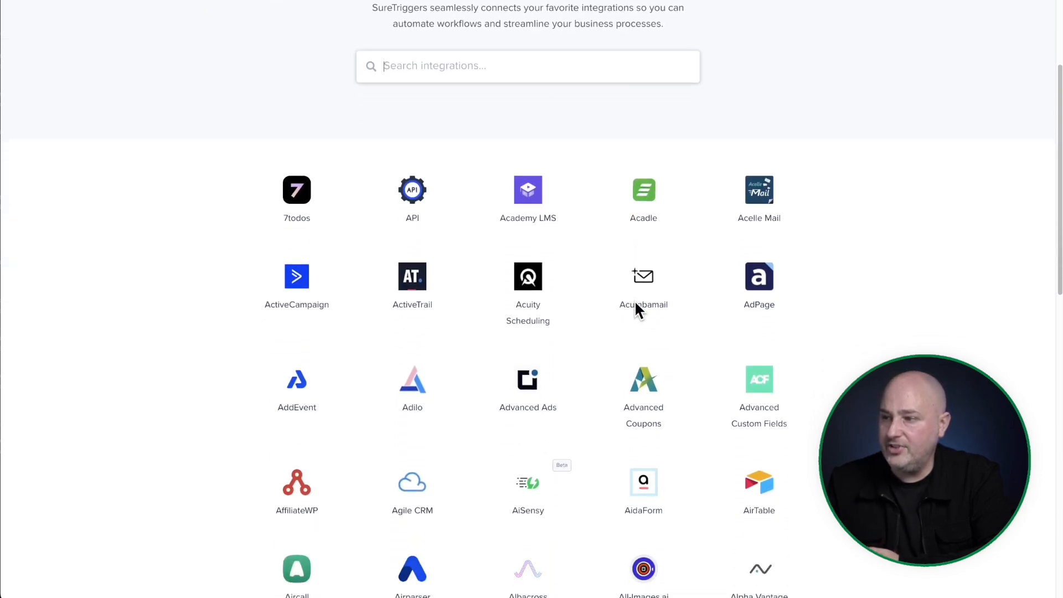
scroll(637, 310, "down", 2)
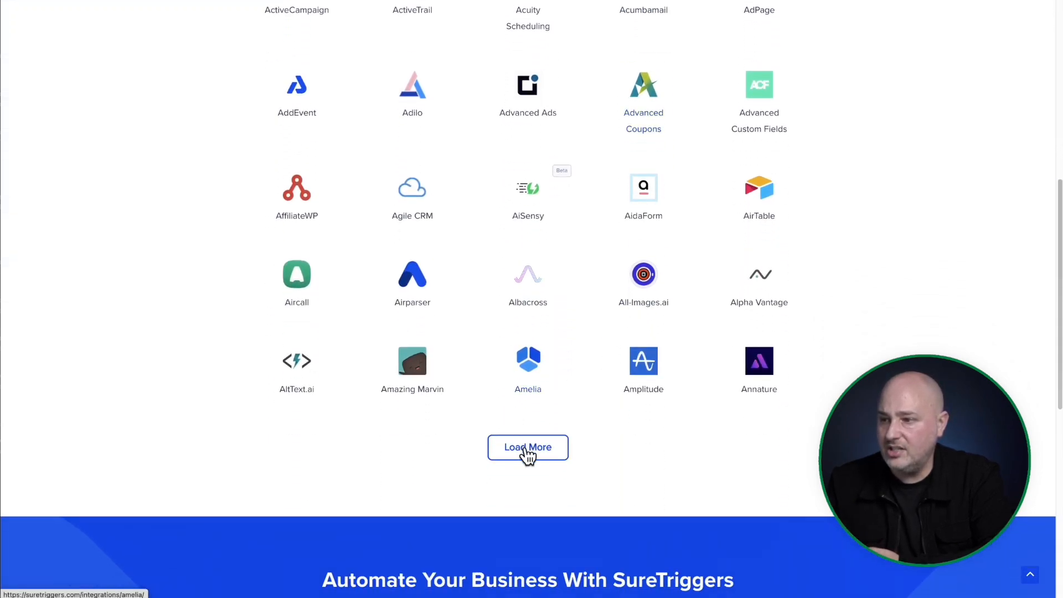
left_click(528, 448)
scroll(568, 380, "down", 6)
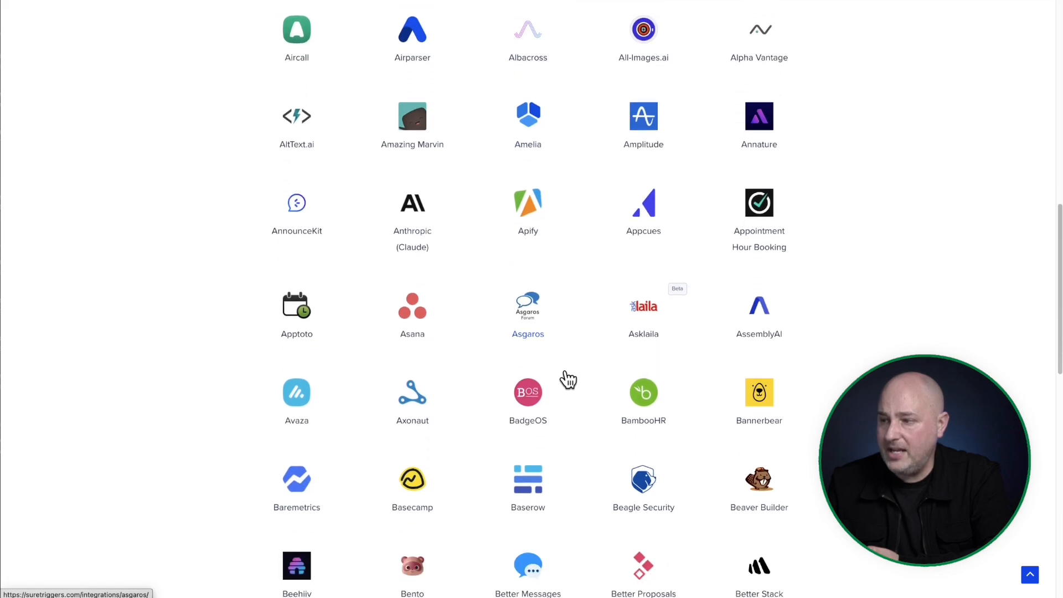
scroll(568, 380, "down", 3)
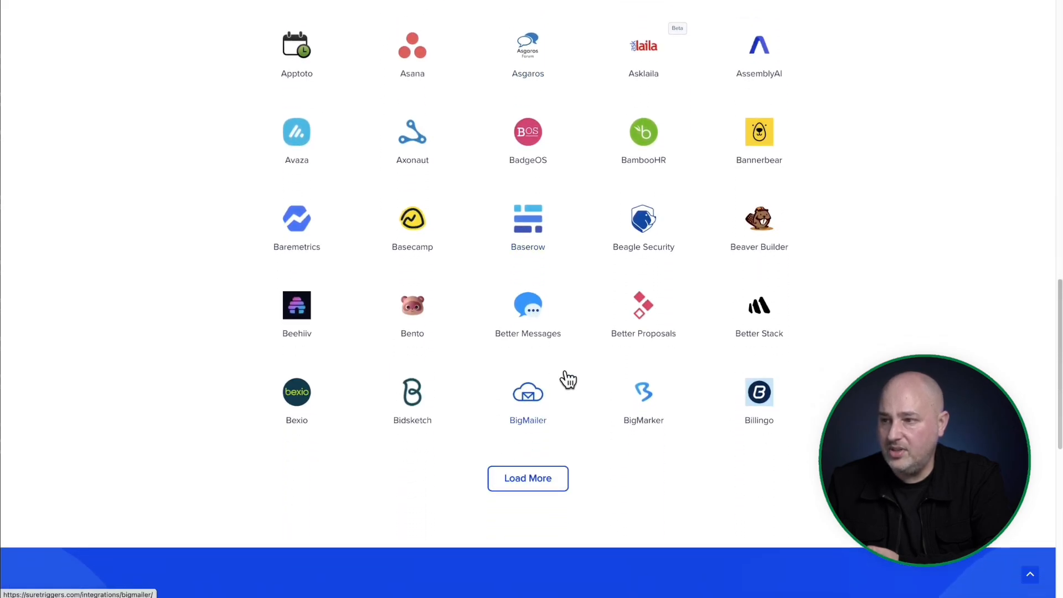
scroll(568, 380, "up", 18)
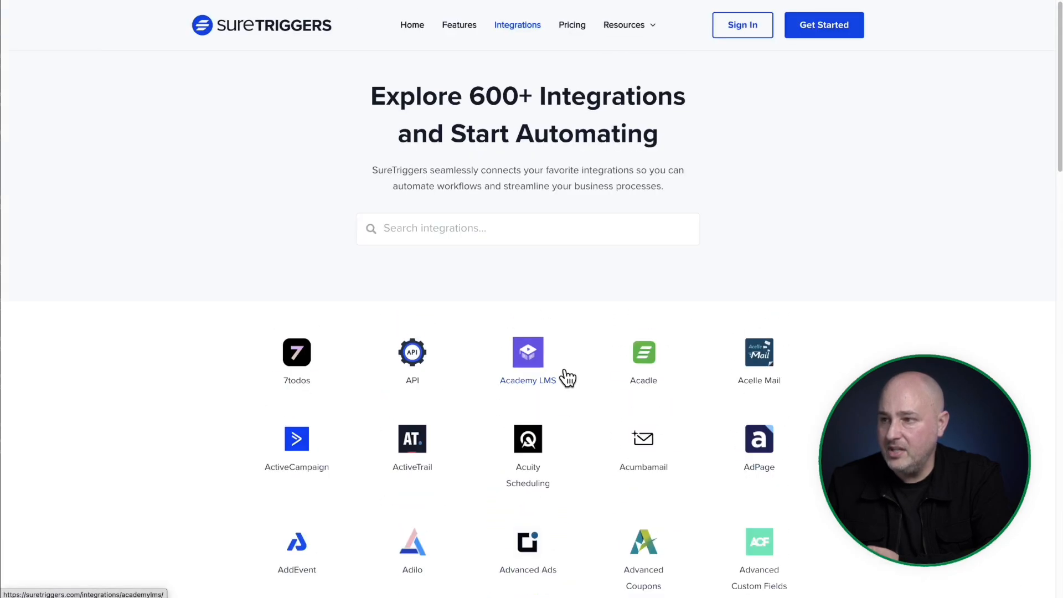
Search the integrations directory for "surecart" and open the SureCart integration page.
left_click(494, 229)
type("surecart")
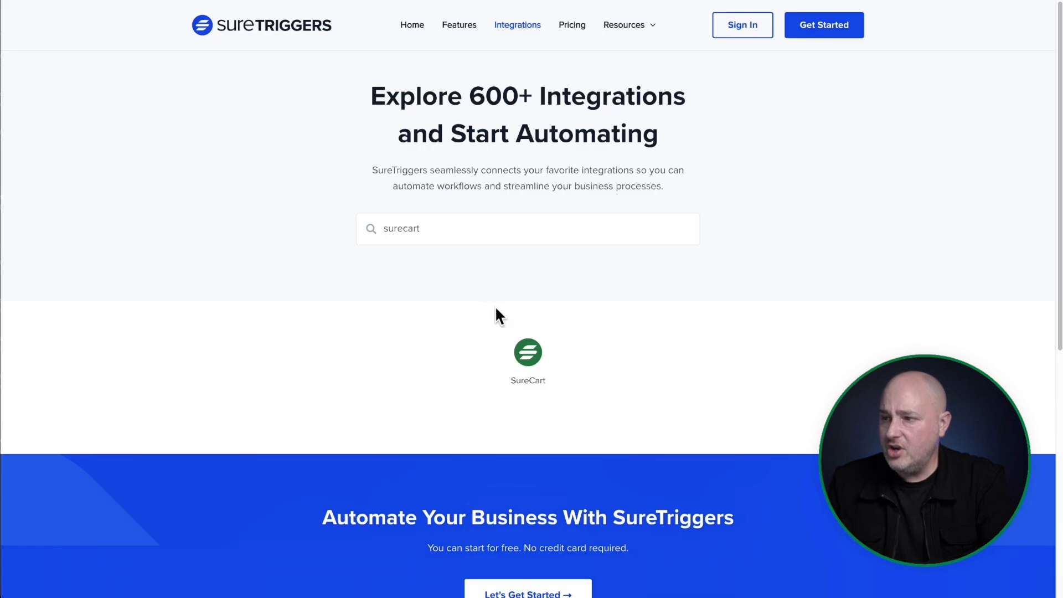
left_click(527, 349)
Examine the full lists of supported SureCart triggers and actions.
scroll(543, 336, "down", 6)
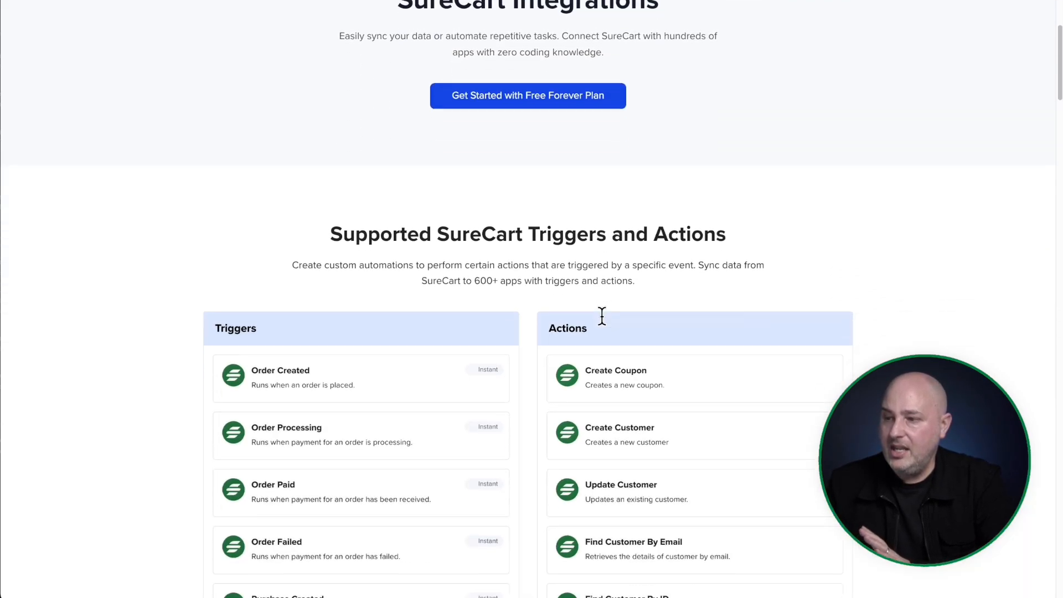
scroll(463, 288, "down", 3)
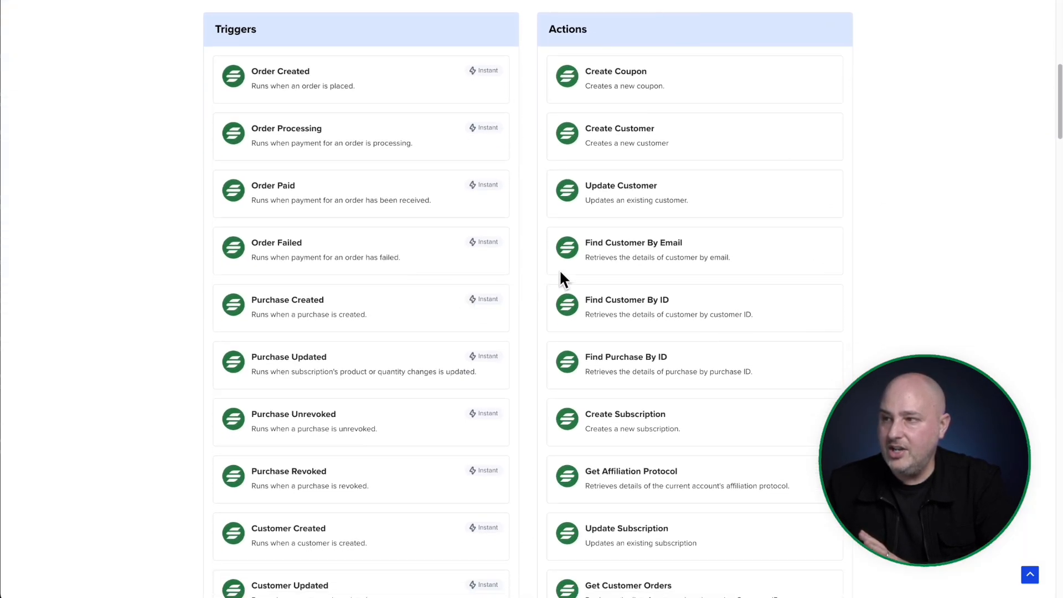
scroll(560, 277, "down", 3)
scroll(585, 265, "down", 3)
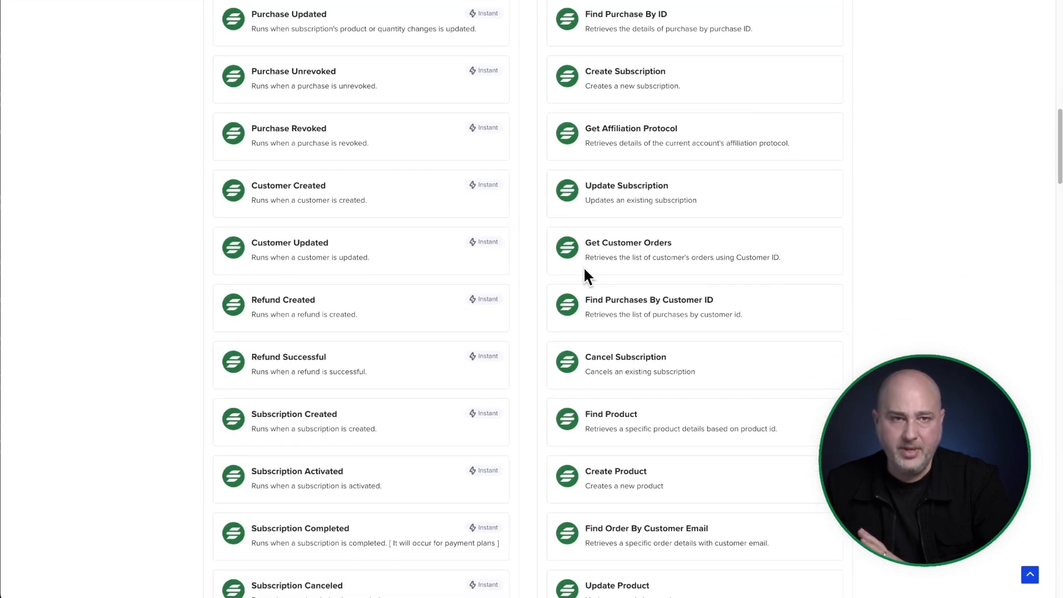
scroll(570, 296, "down", 2)
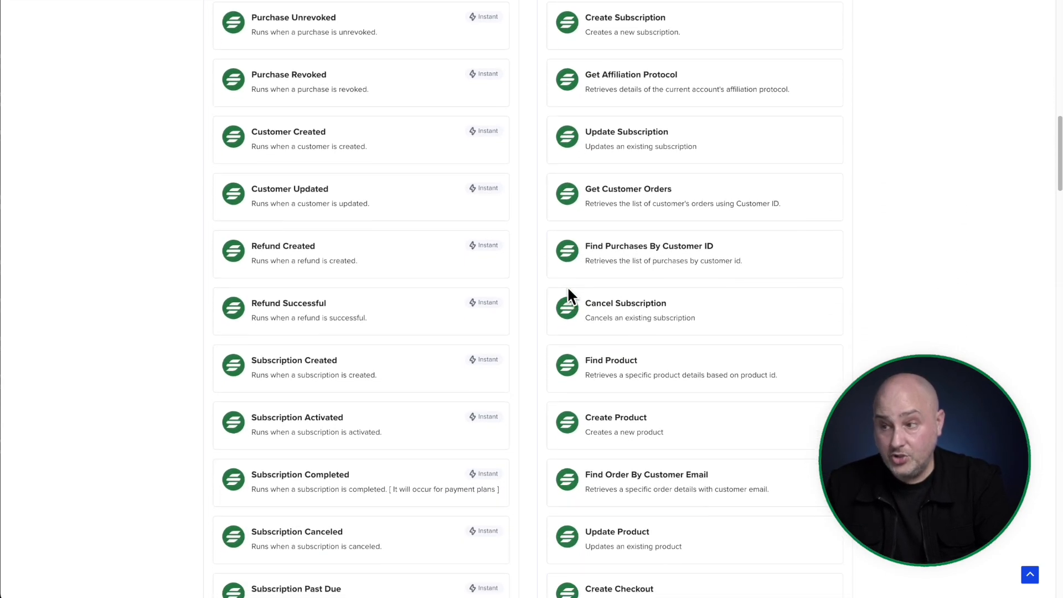
scroll(570, 295, "down", 2)
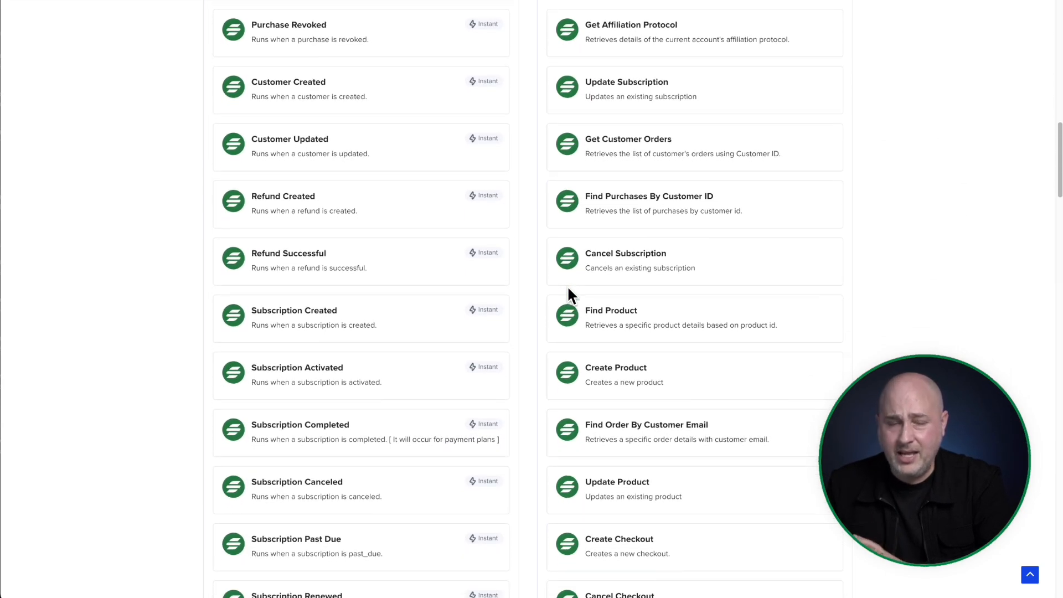
scroll(571, 295, "down", 2)
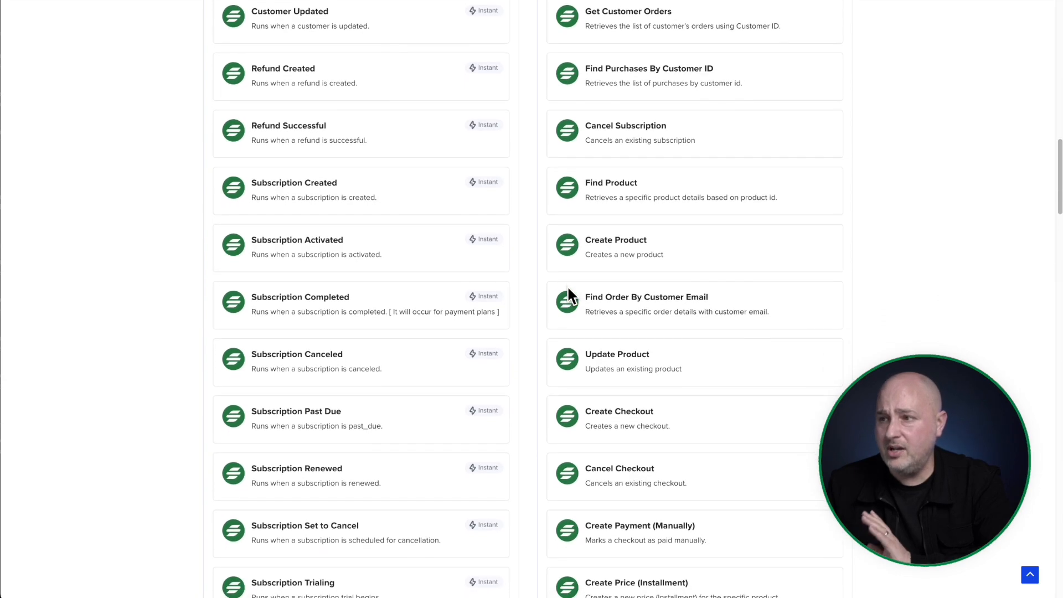
scroll(569, 294, "down", 1)
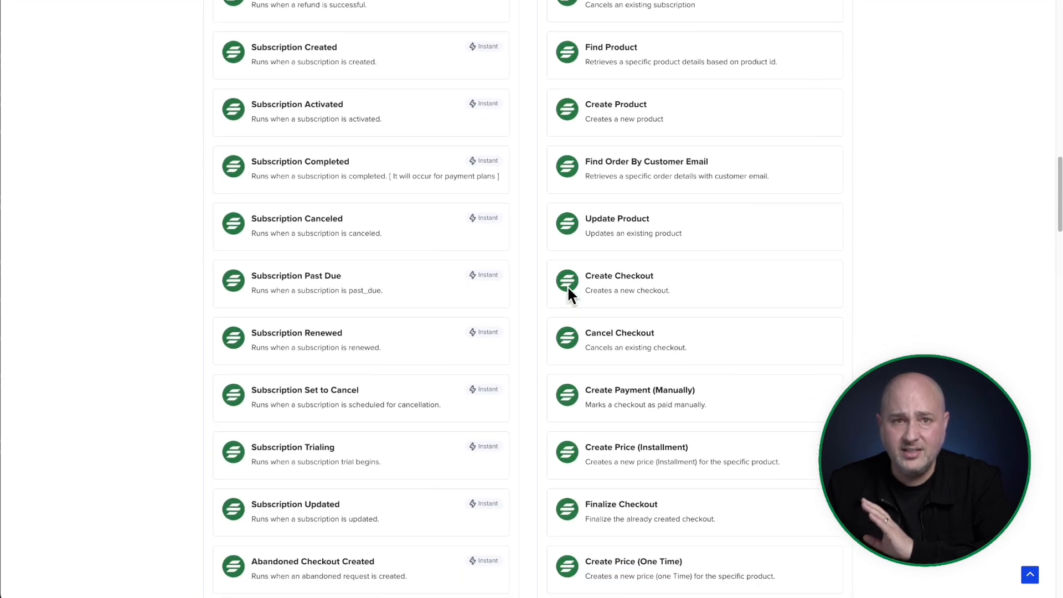
scroll(569, 294, "down", 5)
scroll(569, 288, "down", 4)
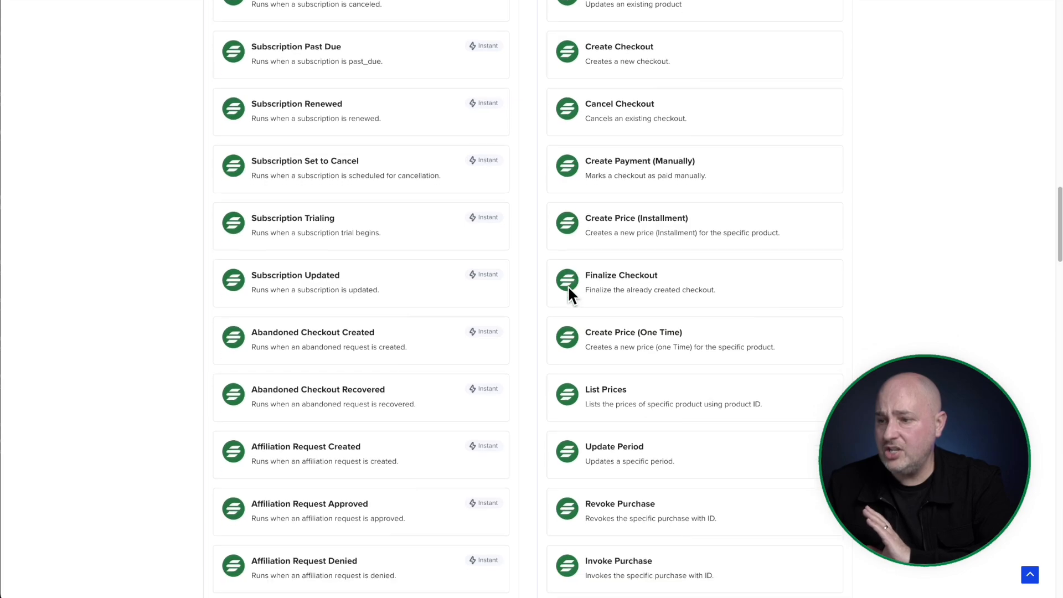
scroll(570, 294, "down", 8)
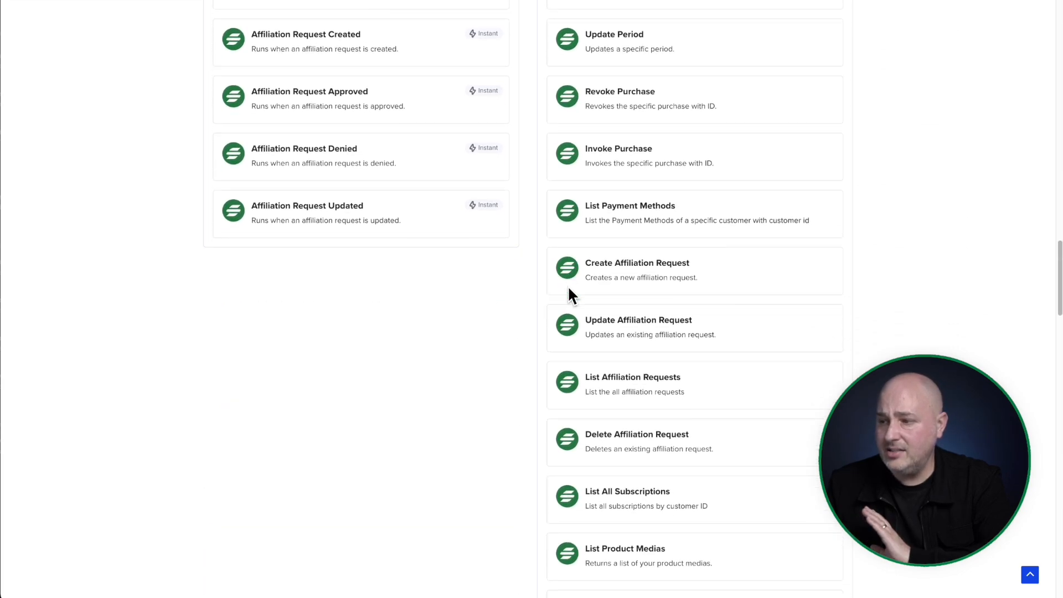
scroll(570, 294, "up", 16)
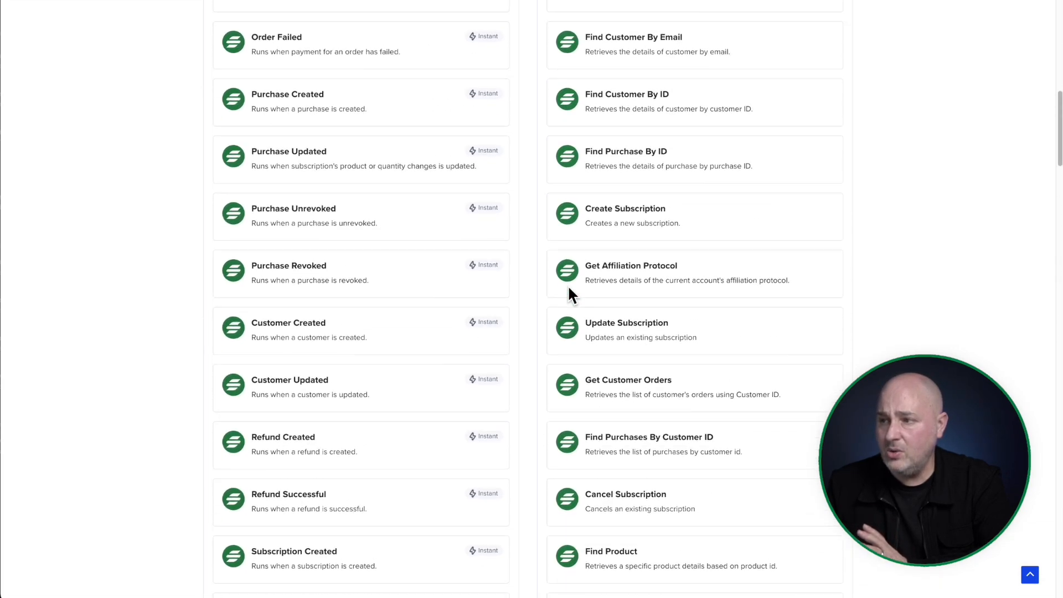
scroll(570, 295, "up", 9)
scroll(570, 295, "up", 4)
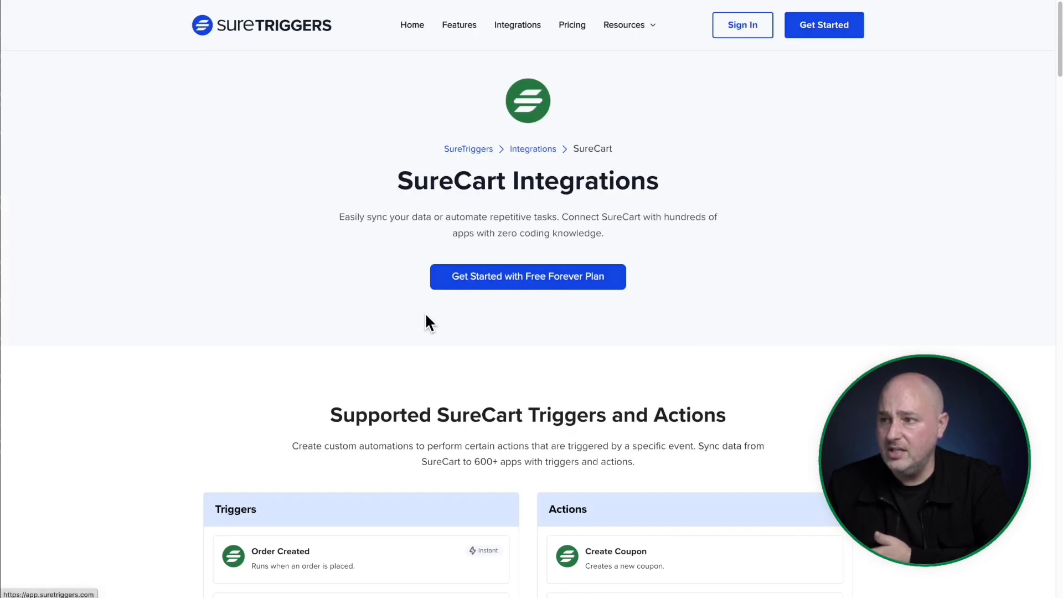
Return to the integrations directory, search for "convertkit", and review the ConvertKit integration's supported triggers and actions.
key("alt+Left")
double_click(413, 229)
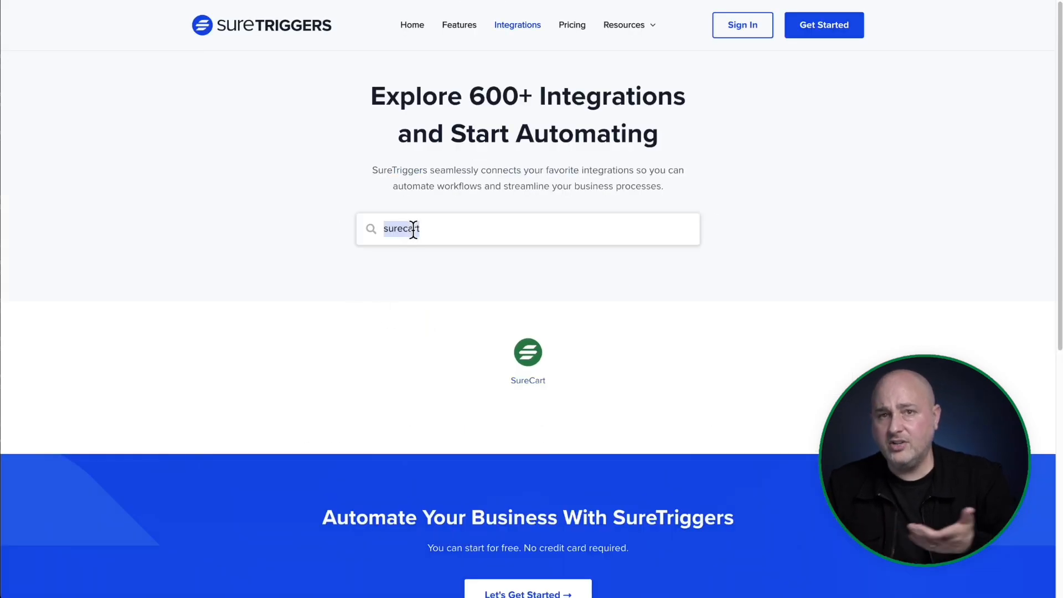
type("convertkit")
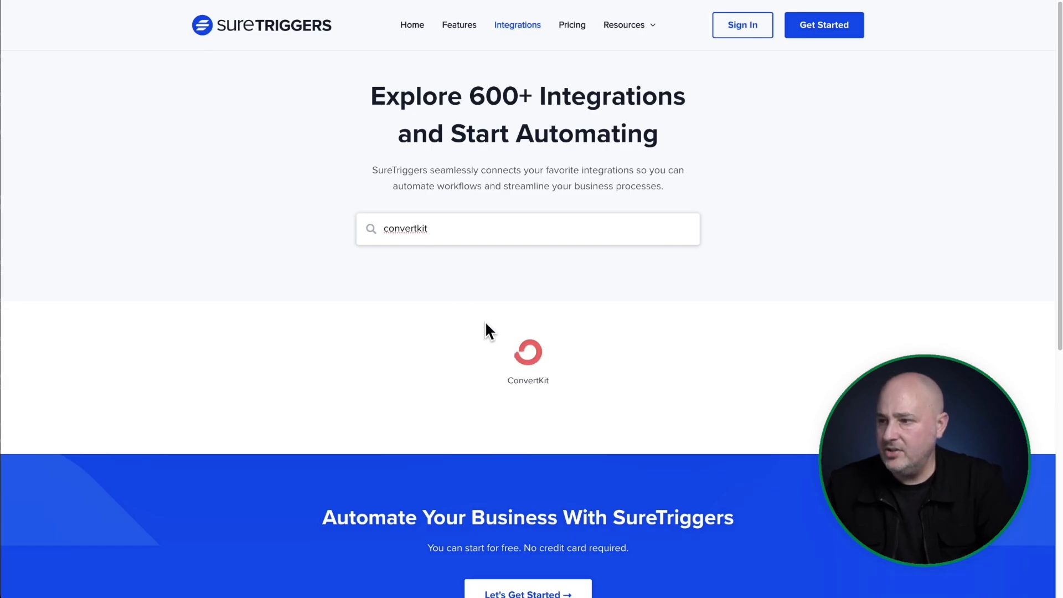
left_click(460, 359)
scroll(460, 361, "down", 4)
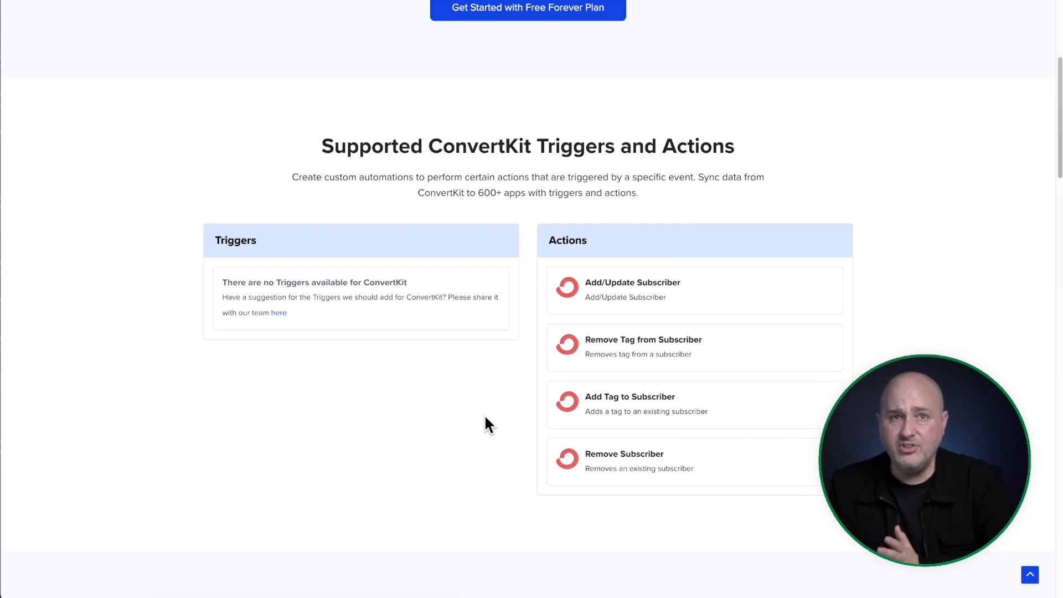
Search the integrations directory for "sheets", open the Google Sheets integration, and review its supported triggers and actions.
scroll(485, 417, "up", 5)
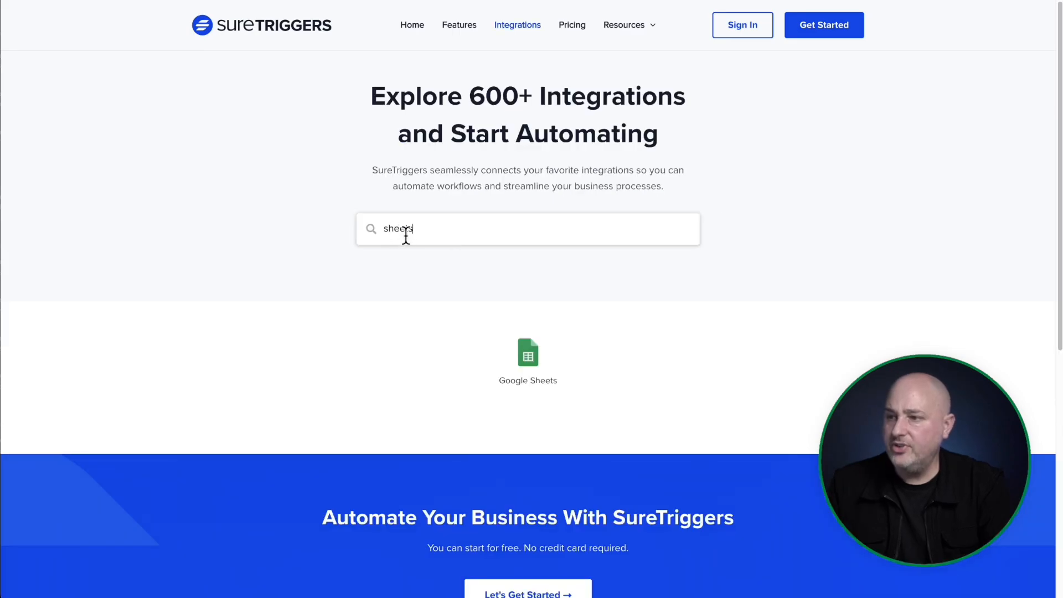
left_click(510, 349)
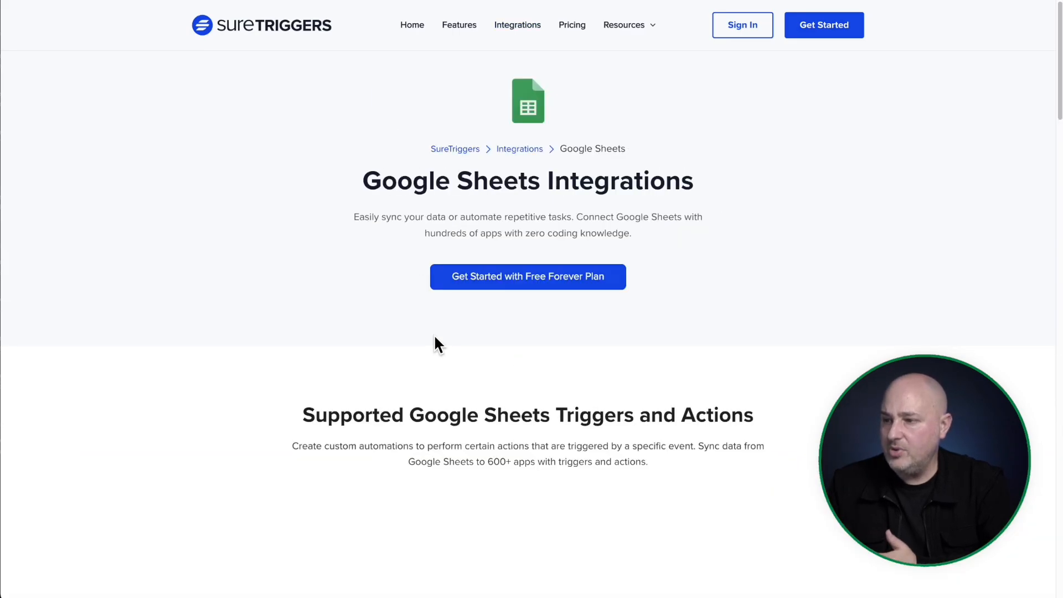
scroll(435, 338, "down", 5)
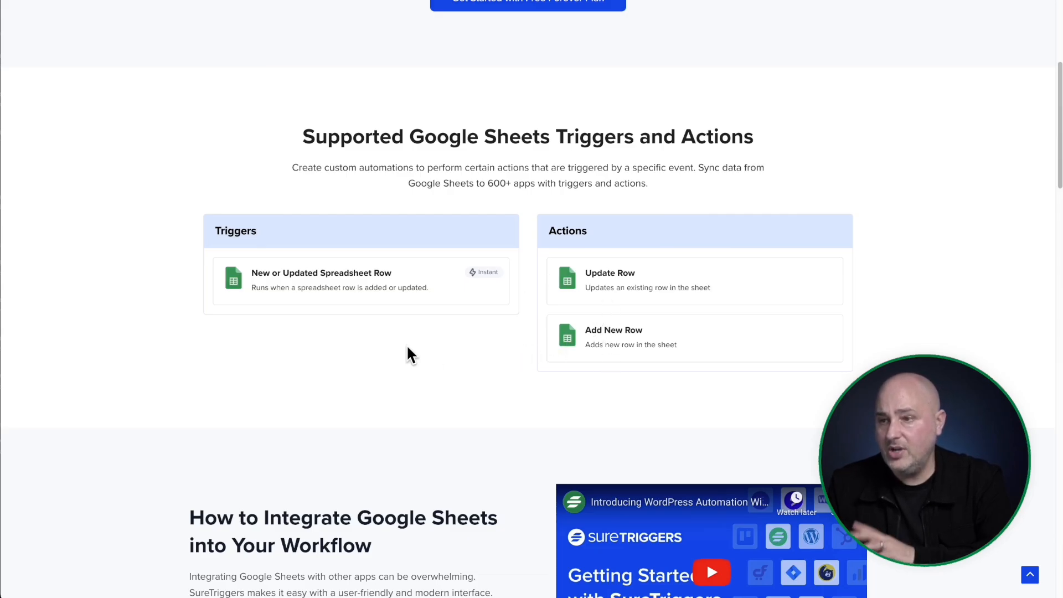
scroll(406, 345, "up", 5)
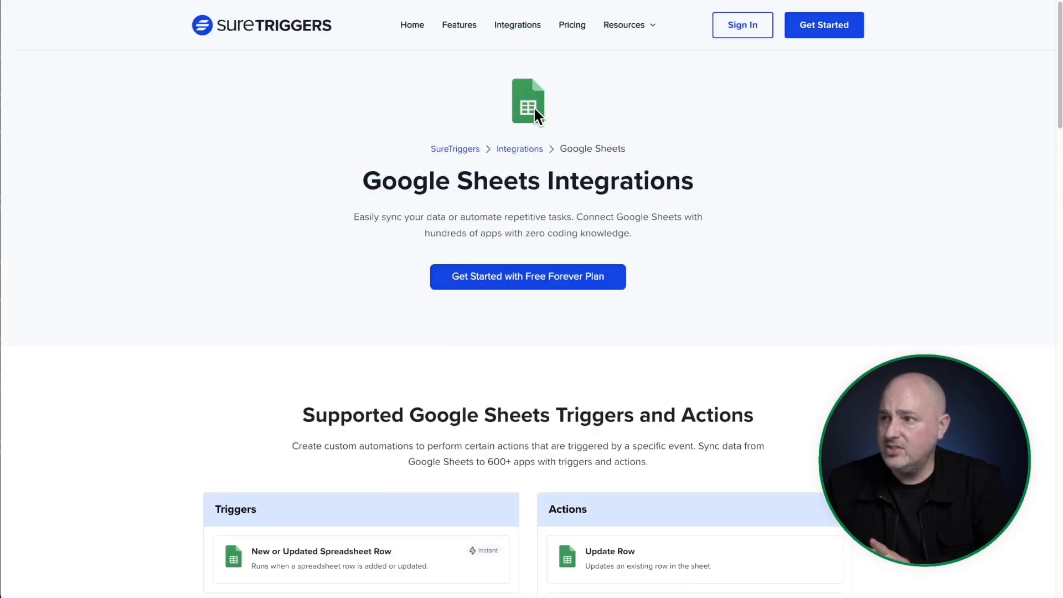
Open the SureTriggers pricing page and review the annual plans, focusing on the Business plan's price.
left_click(570, 34)
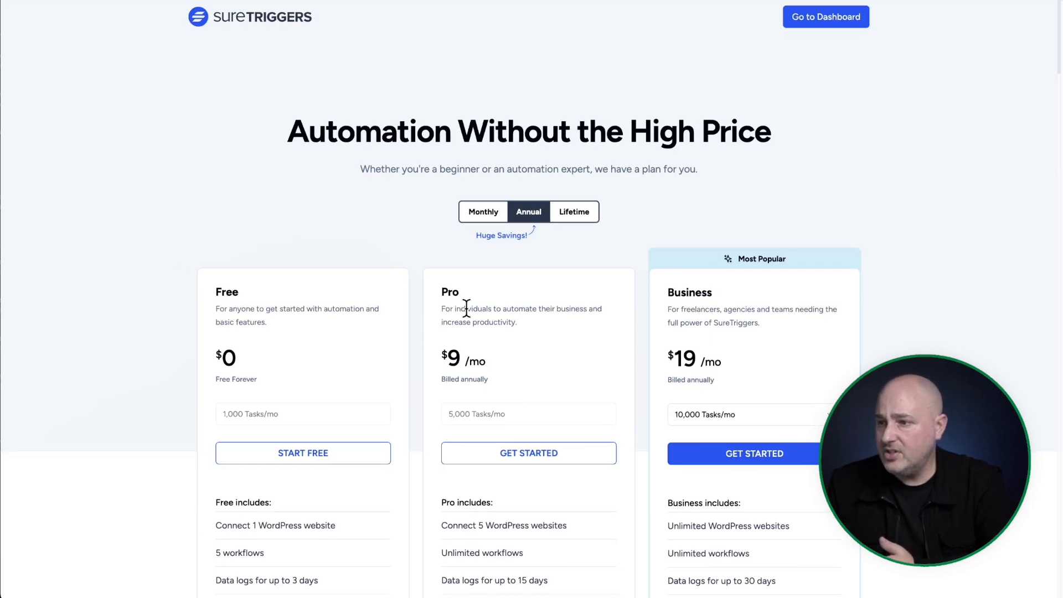
scroll(465, 305, "down", 3)
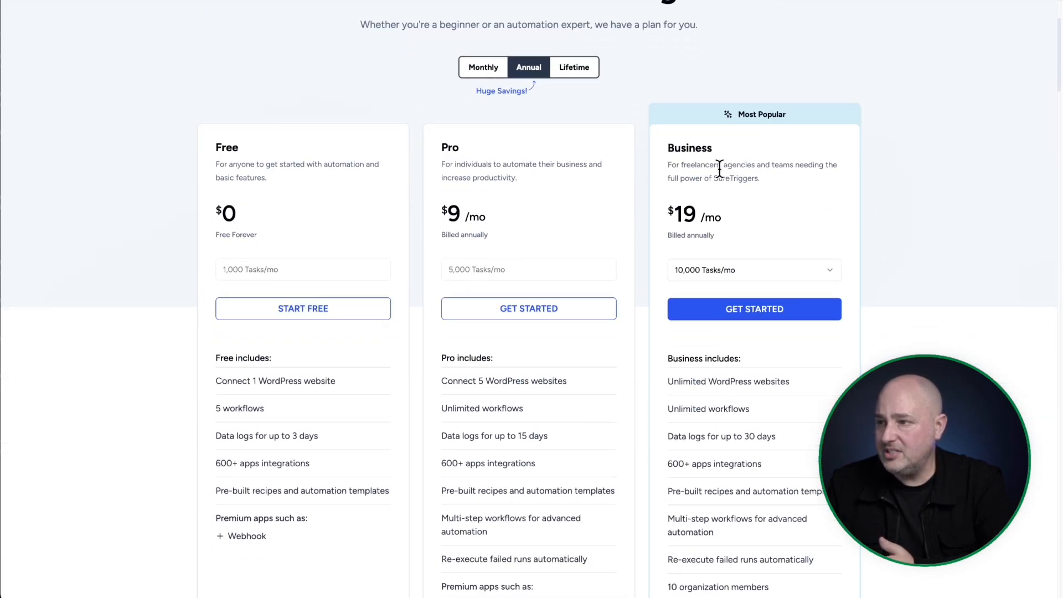
mouse_move(695, 213)
left_mouse_down()
mouse_move(629, 213)
mouse_move(693, 213)
left_mouse_up()
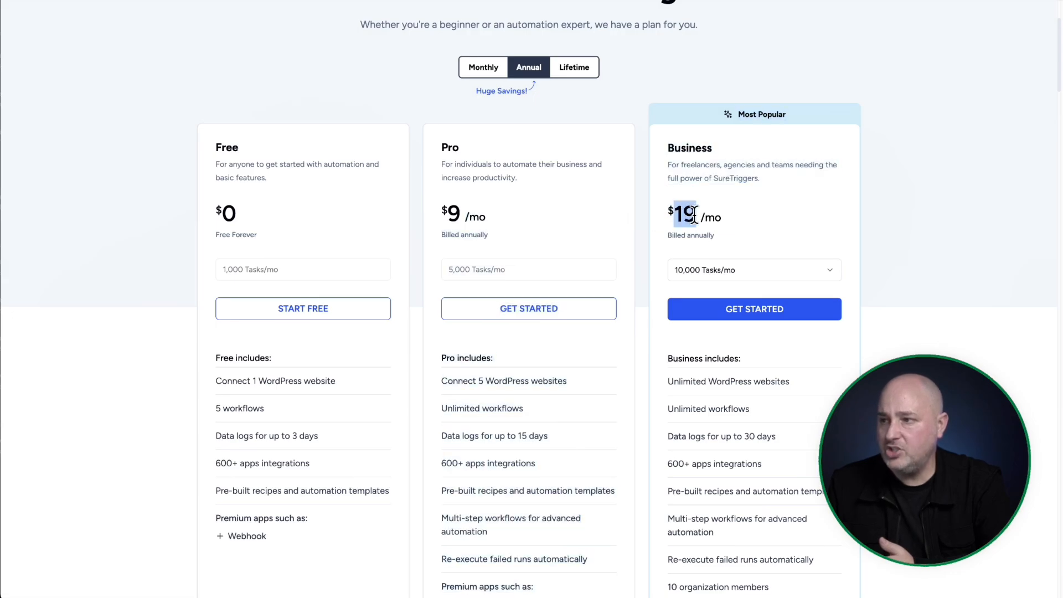
left_click(727, 216)
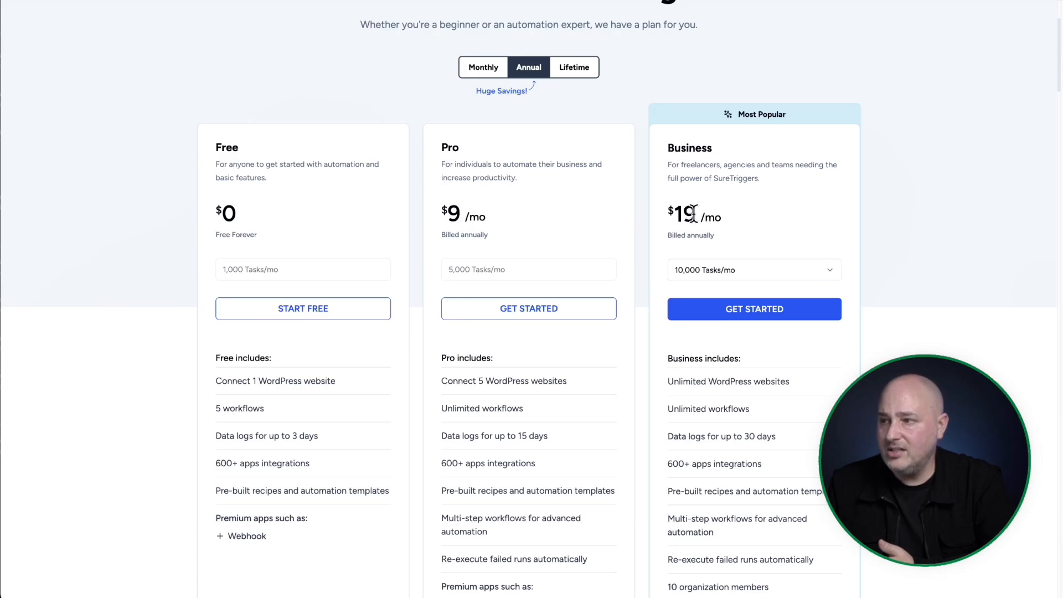
left_click_drag(695, 213, 678, 212)
Switch pricing to Lifetime and compare the prices of the Pro, Business and Business - Split Pay plans.
left_click(573, 74)
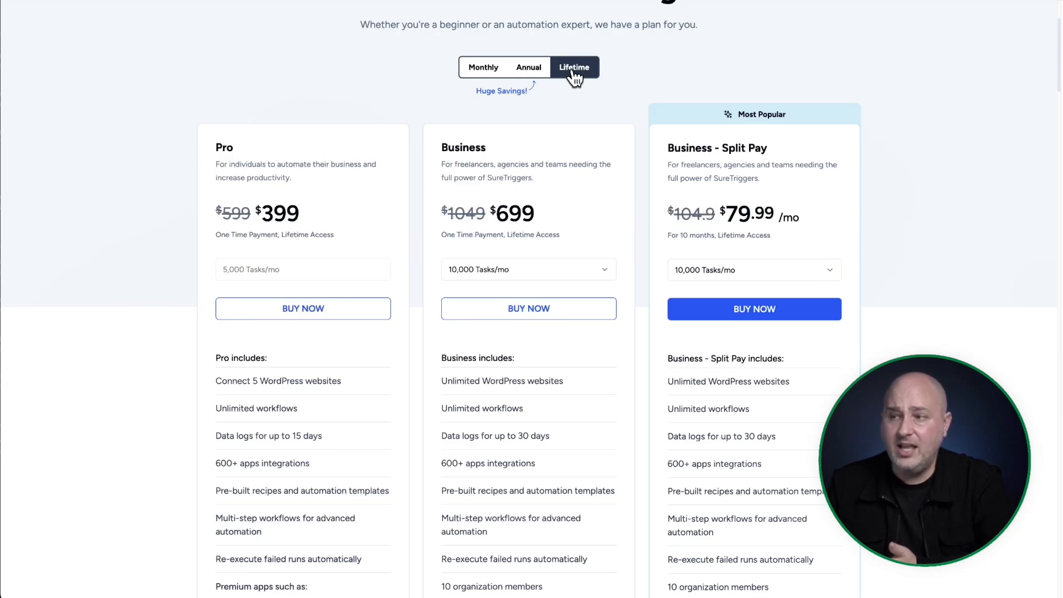
left_click_drag(302, 214, 262, 211)
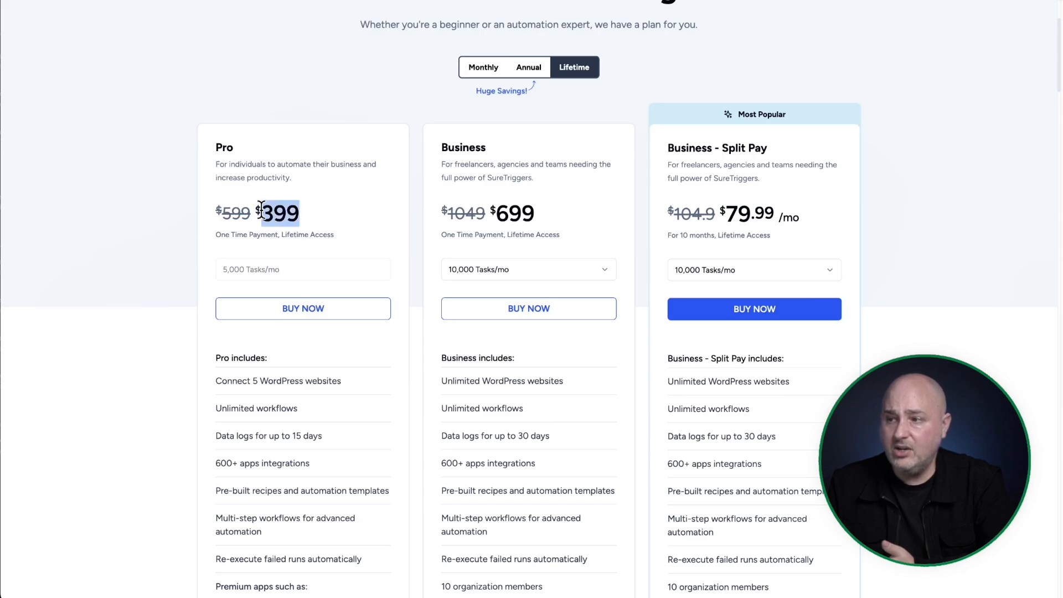
left_click(541, 220)
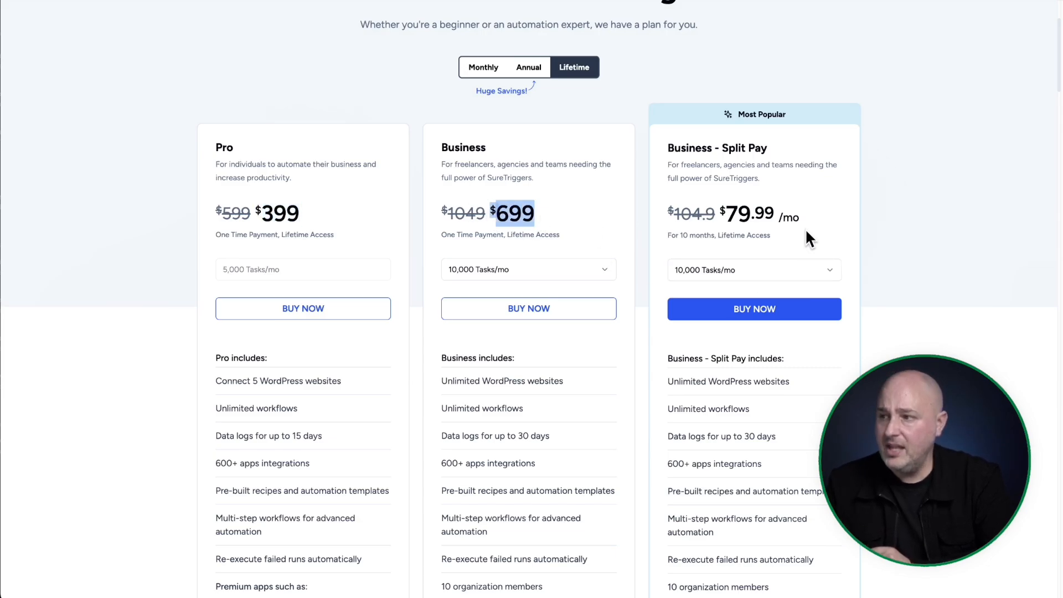
left_click_drag(804, 212, 727, 213)
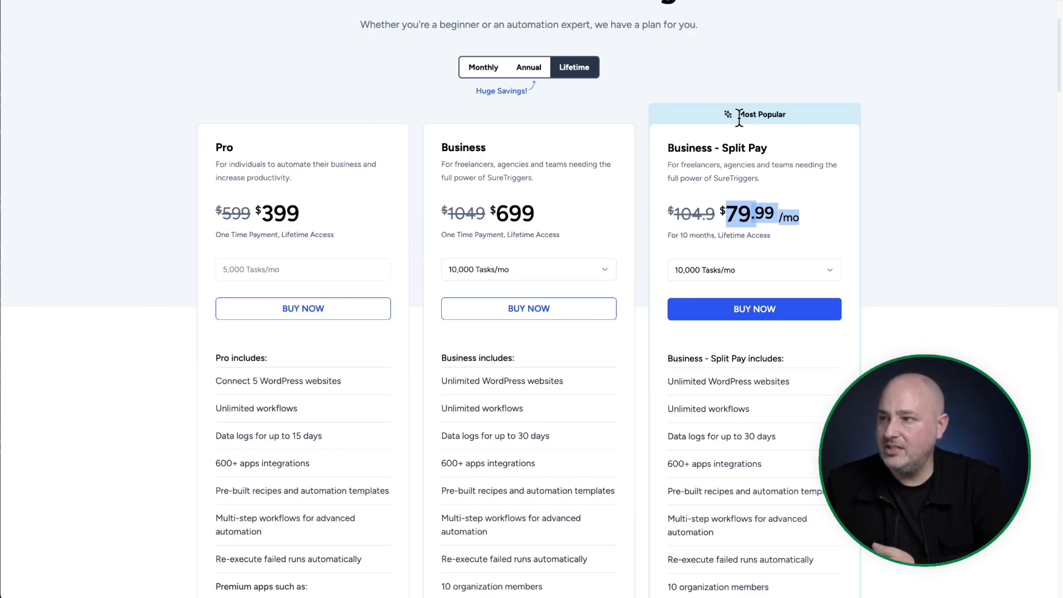
left_click_drag(674, 147, 762, 148)
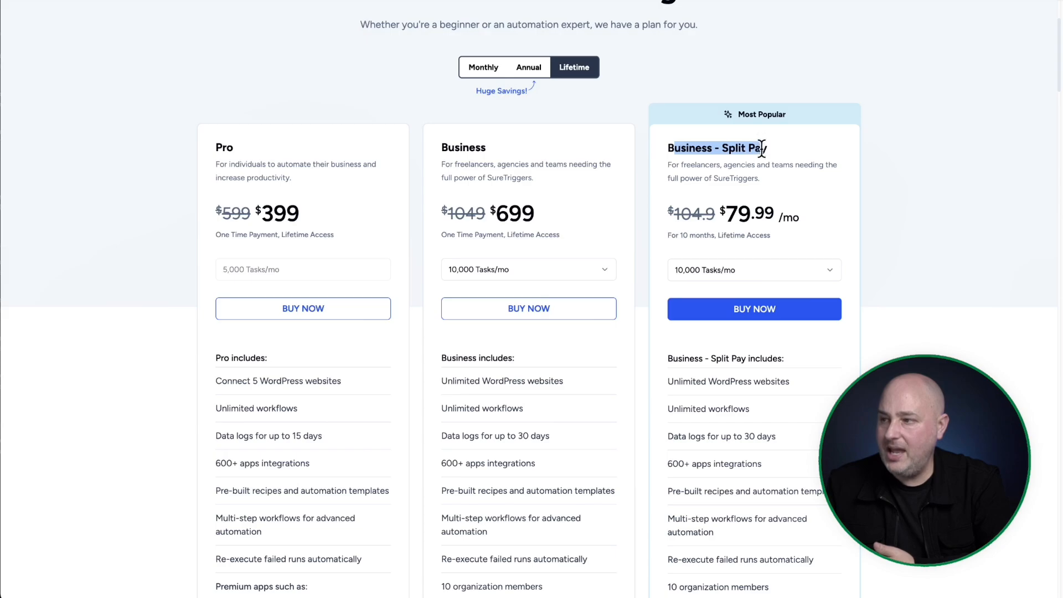
Open the purchase option for the Business - Split Pay lifetime plan, and return to the pricing page's annual plans.
left_click(740, 317)
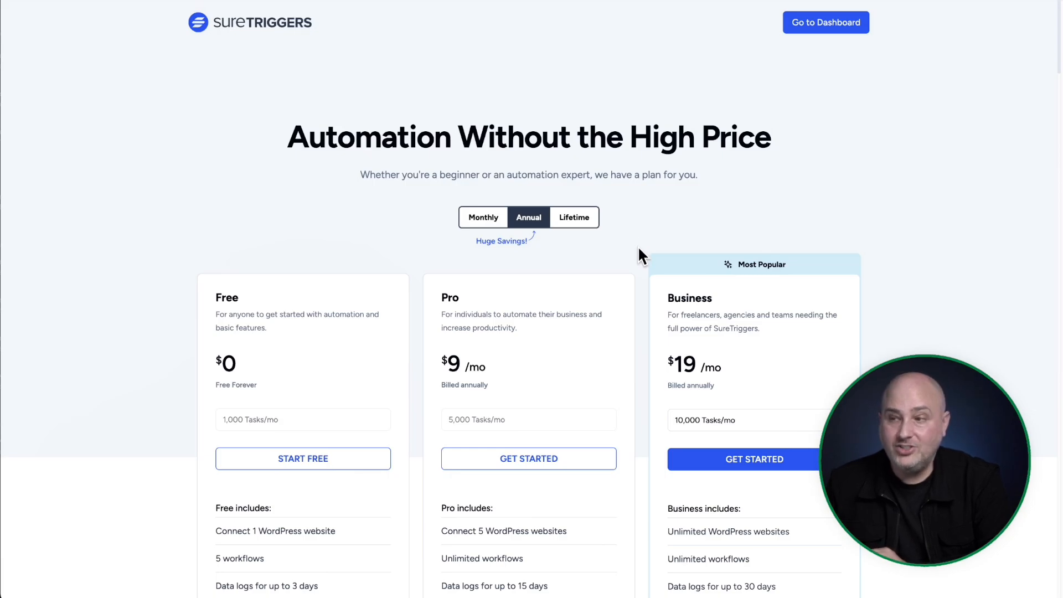
scroll(641, 255, "down", 3)
scroll(640, 255, "up", 3)
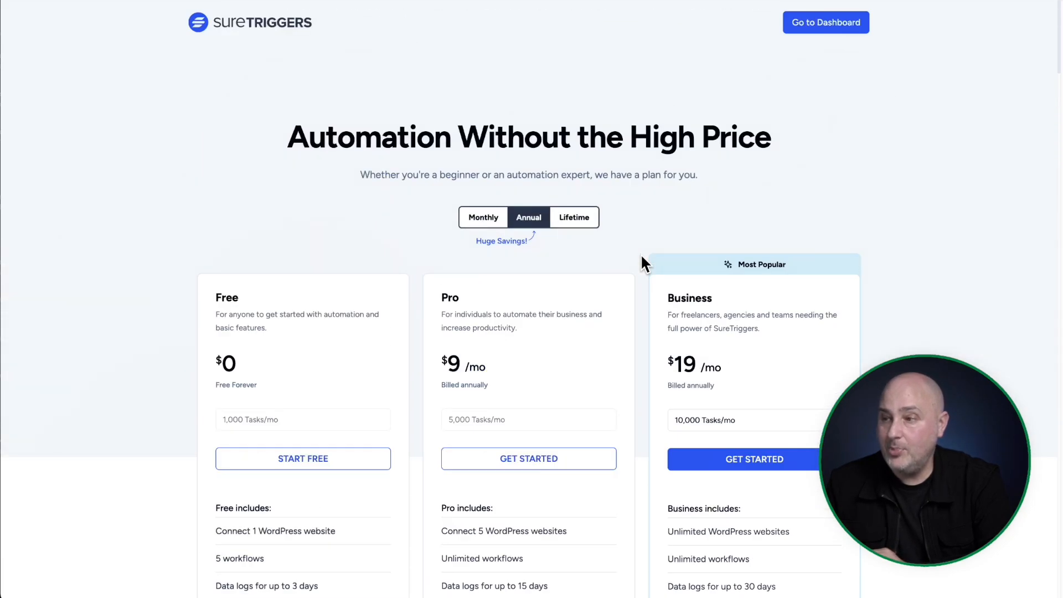